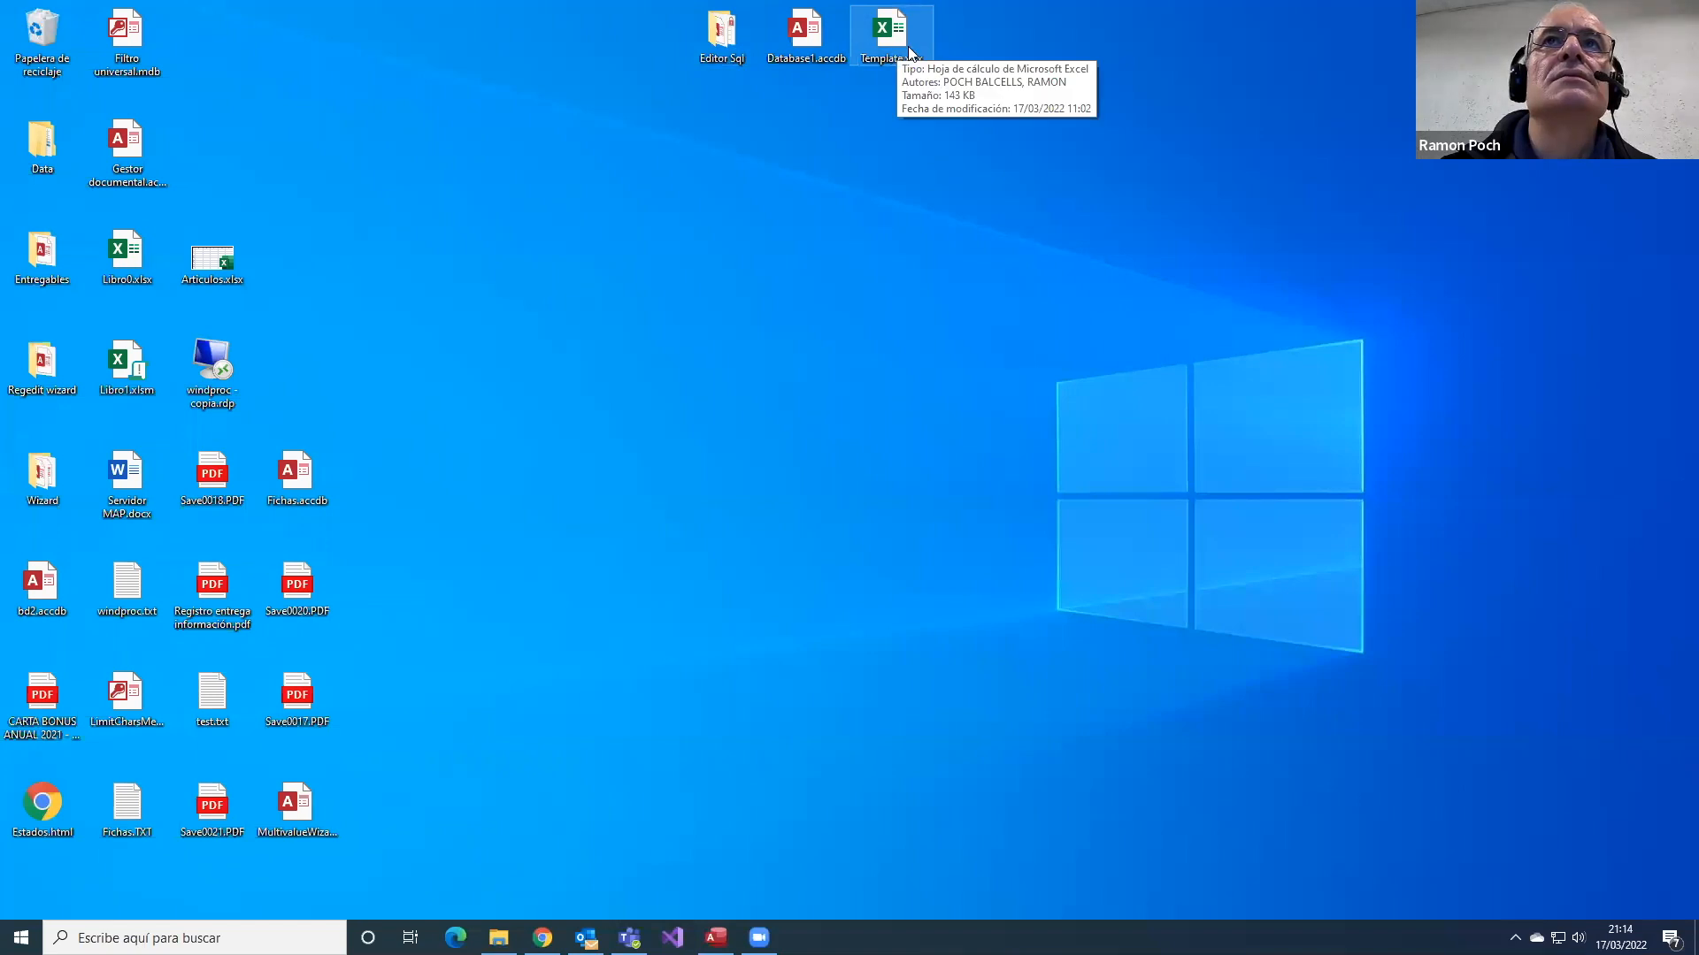
- Open the Template.xlsx workbook from the desktop and maximize its window
{"action": "double_click", "coordinate": [897, 42]}
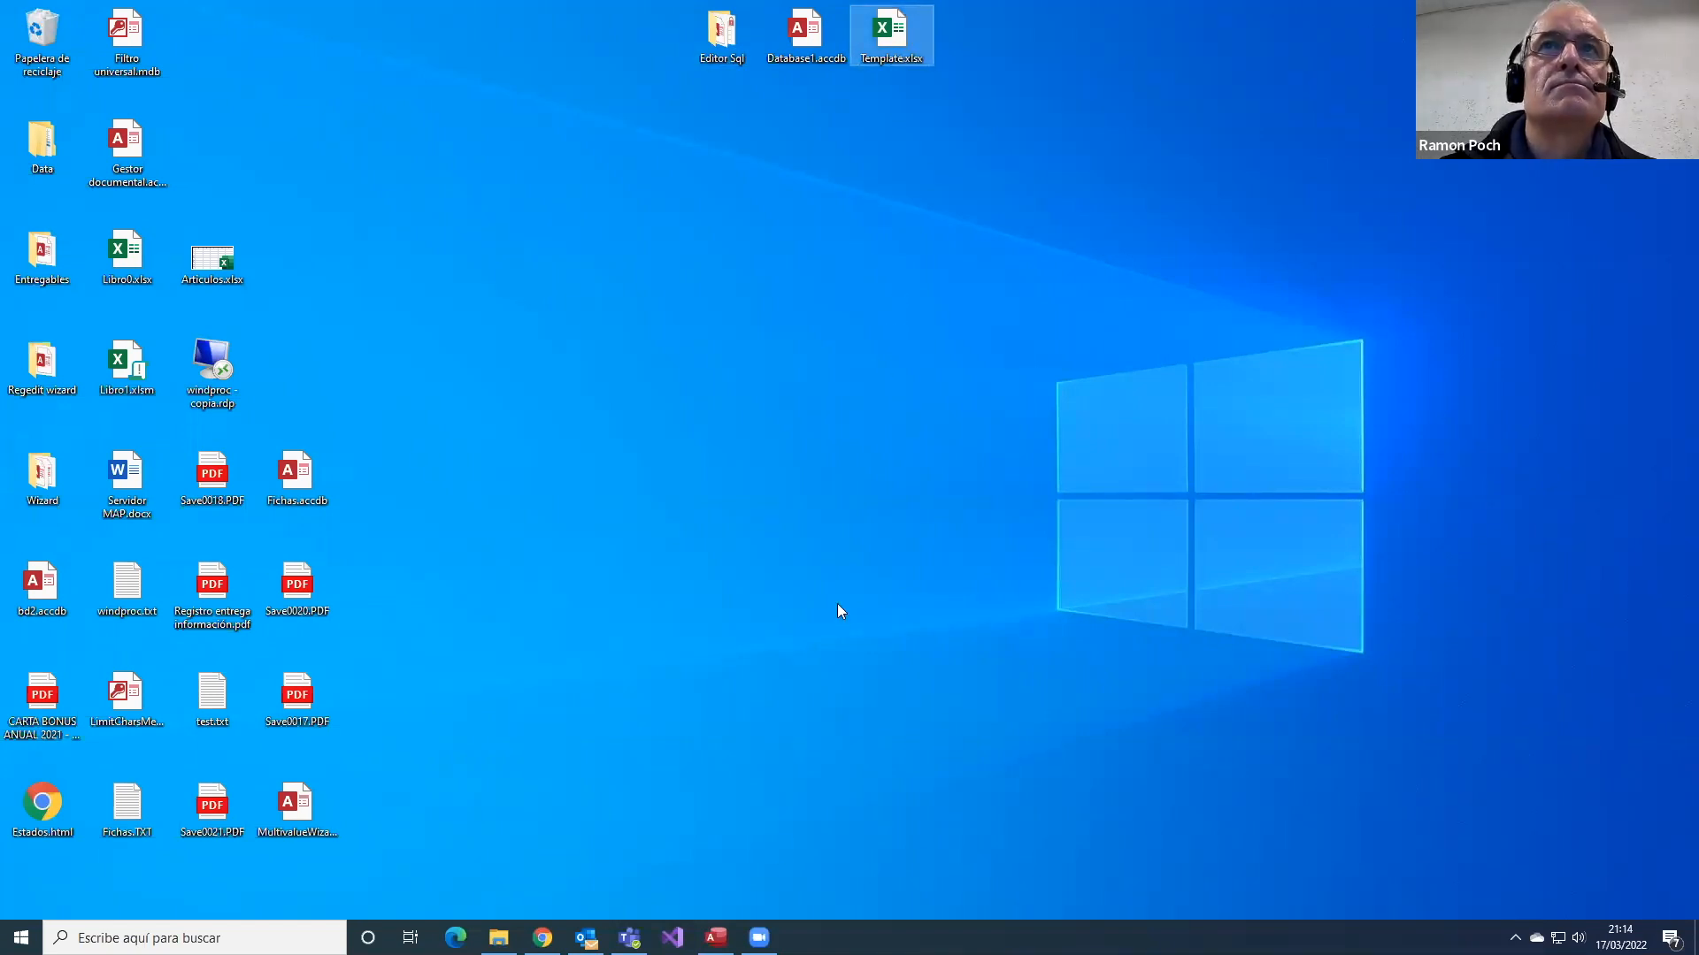
{"action": "right_click", "coordinate": [901, 41]}
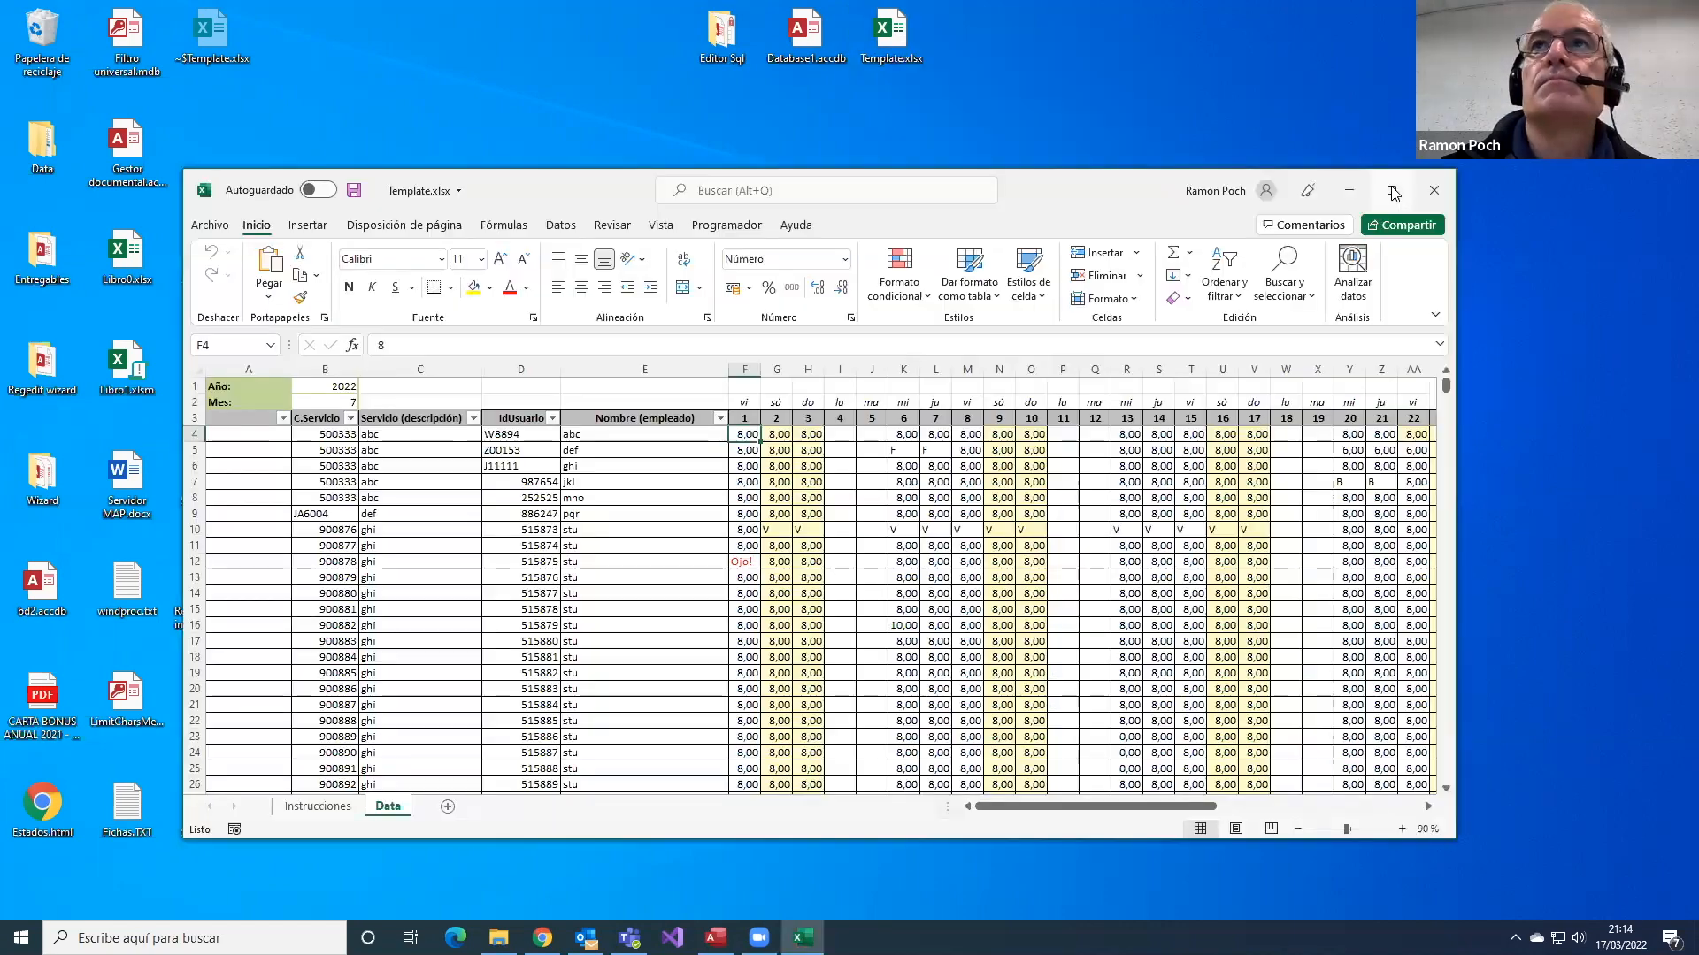
{"action": "left_click", "coordinate": [1392, 190]}
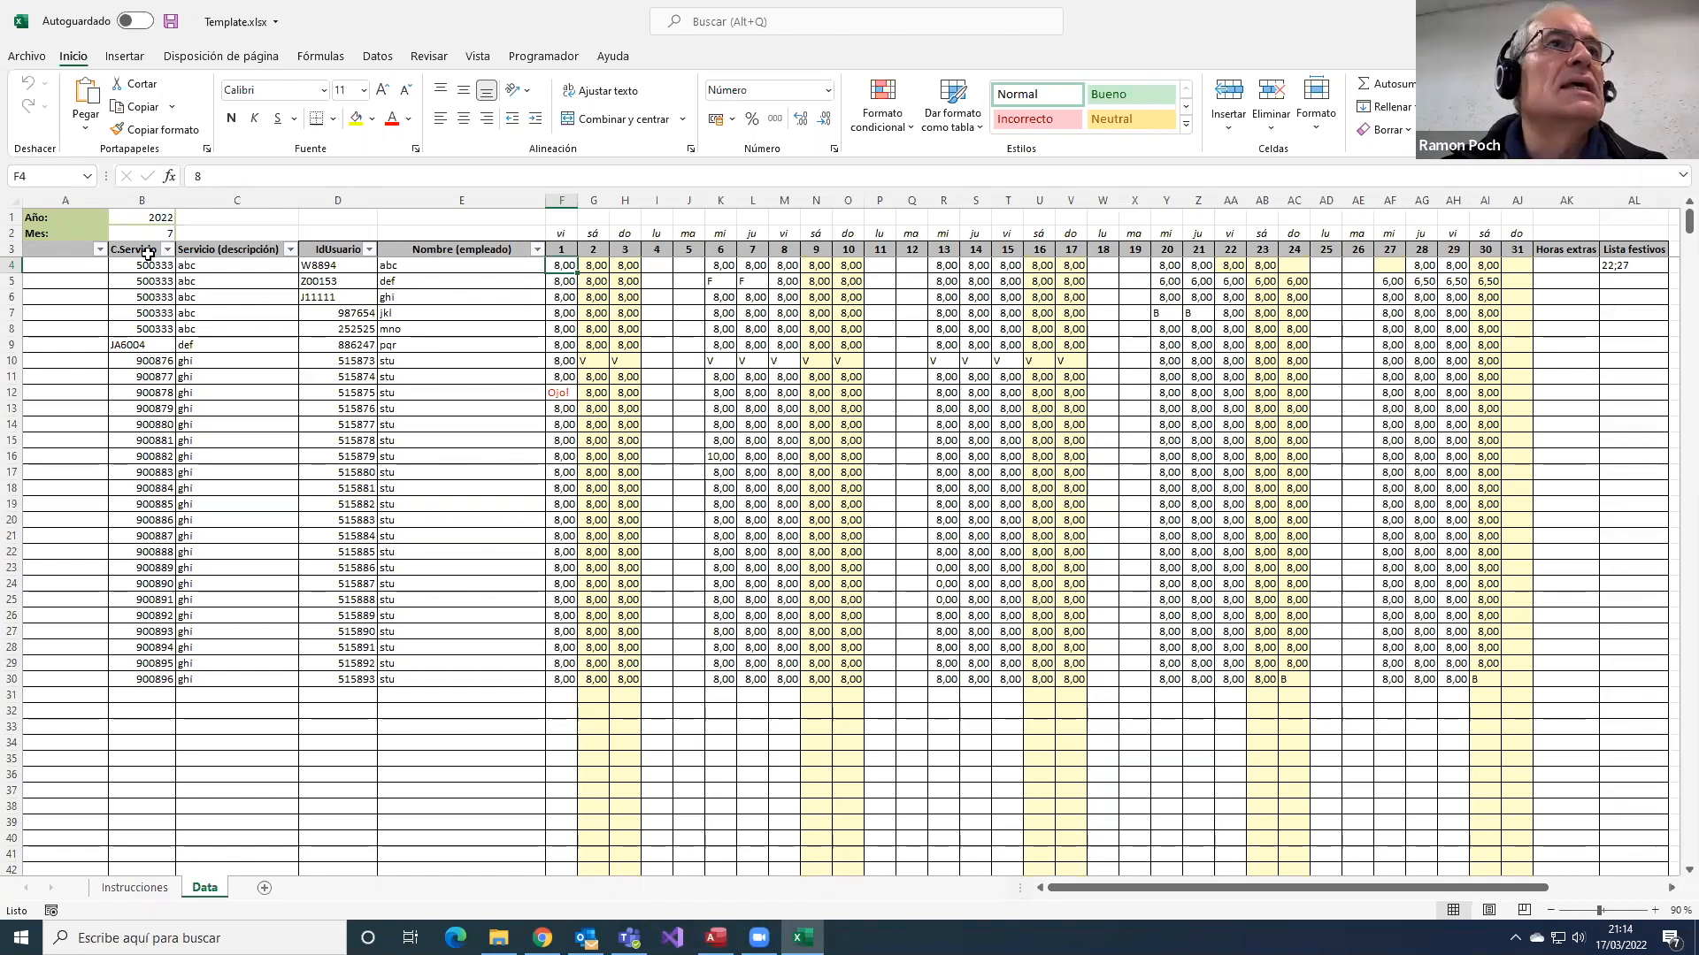
- Examine the C.Servicio, IdUsuario, Horas extras and Lista festivos columns of the Data sheet
{"action": "left_click_drag", "start_coordinate": [136, 271], "coordinate": [135, 679]}
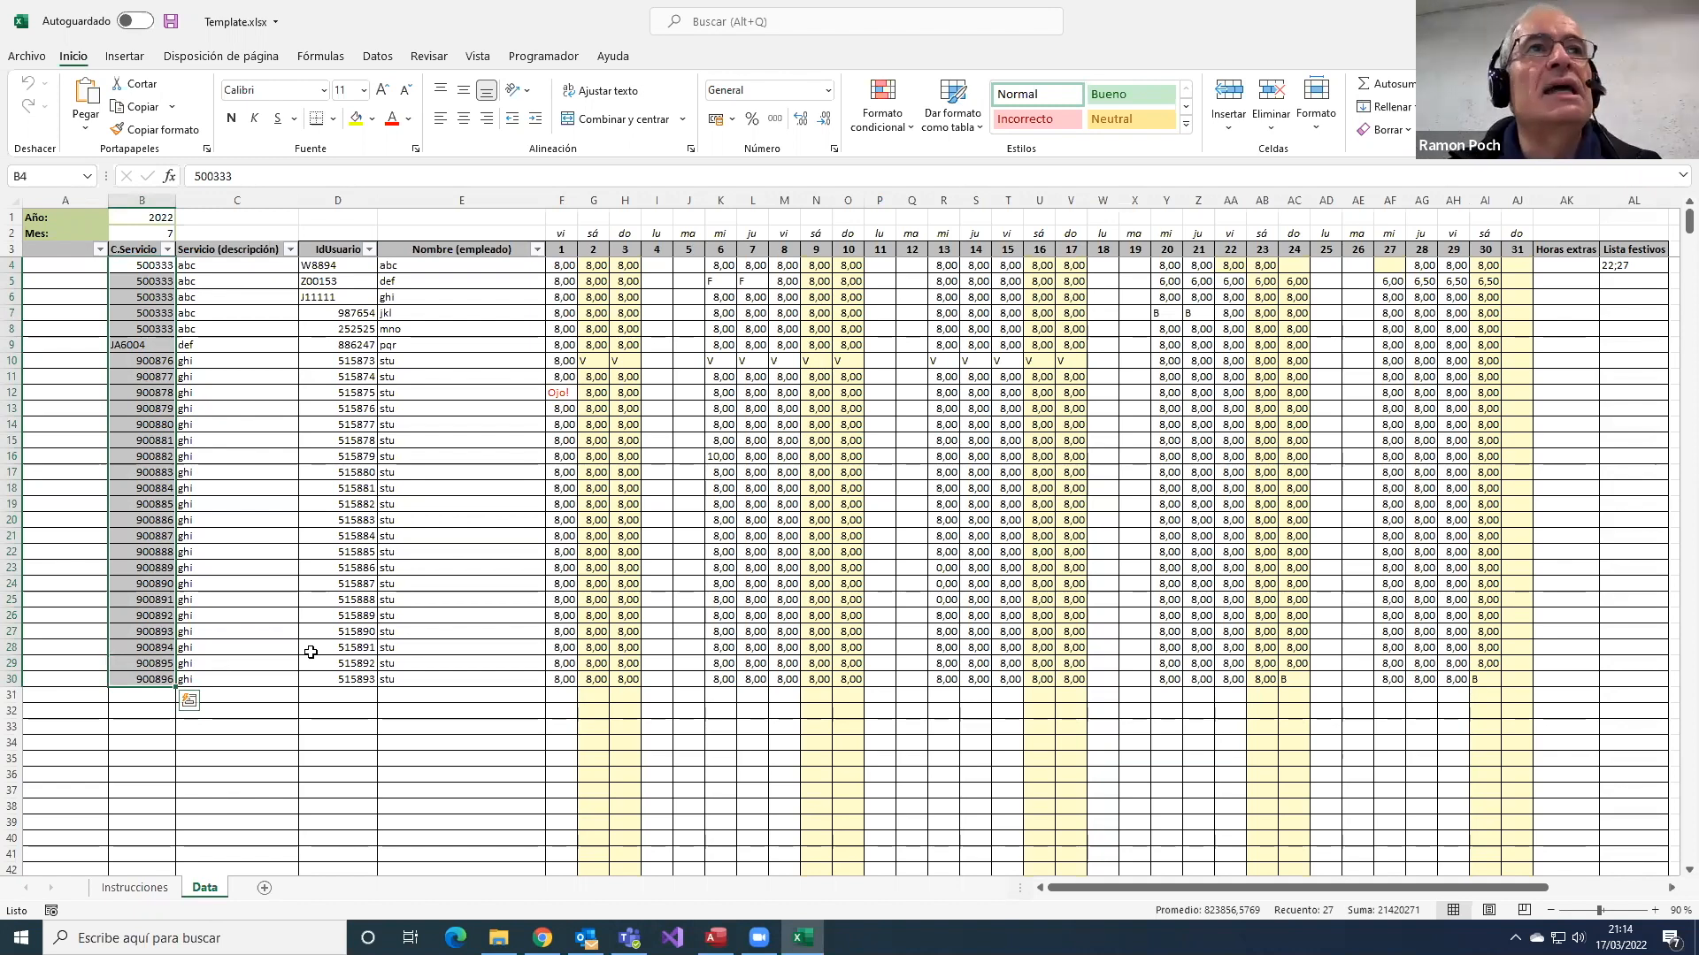
{"action": "left_click_drag", "start_coordinate": [306, 266], "coordinate": [357, 680]}
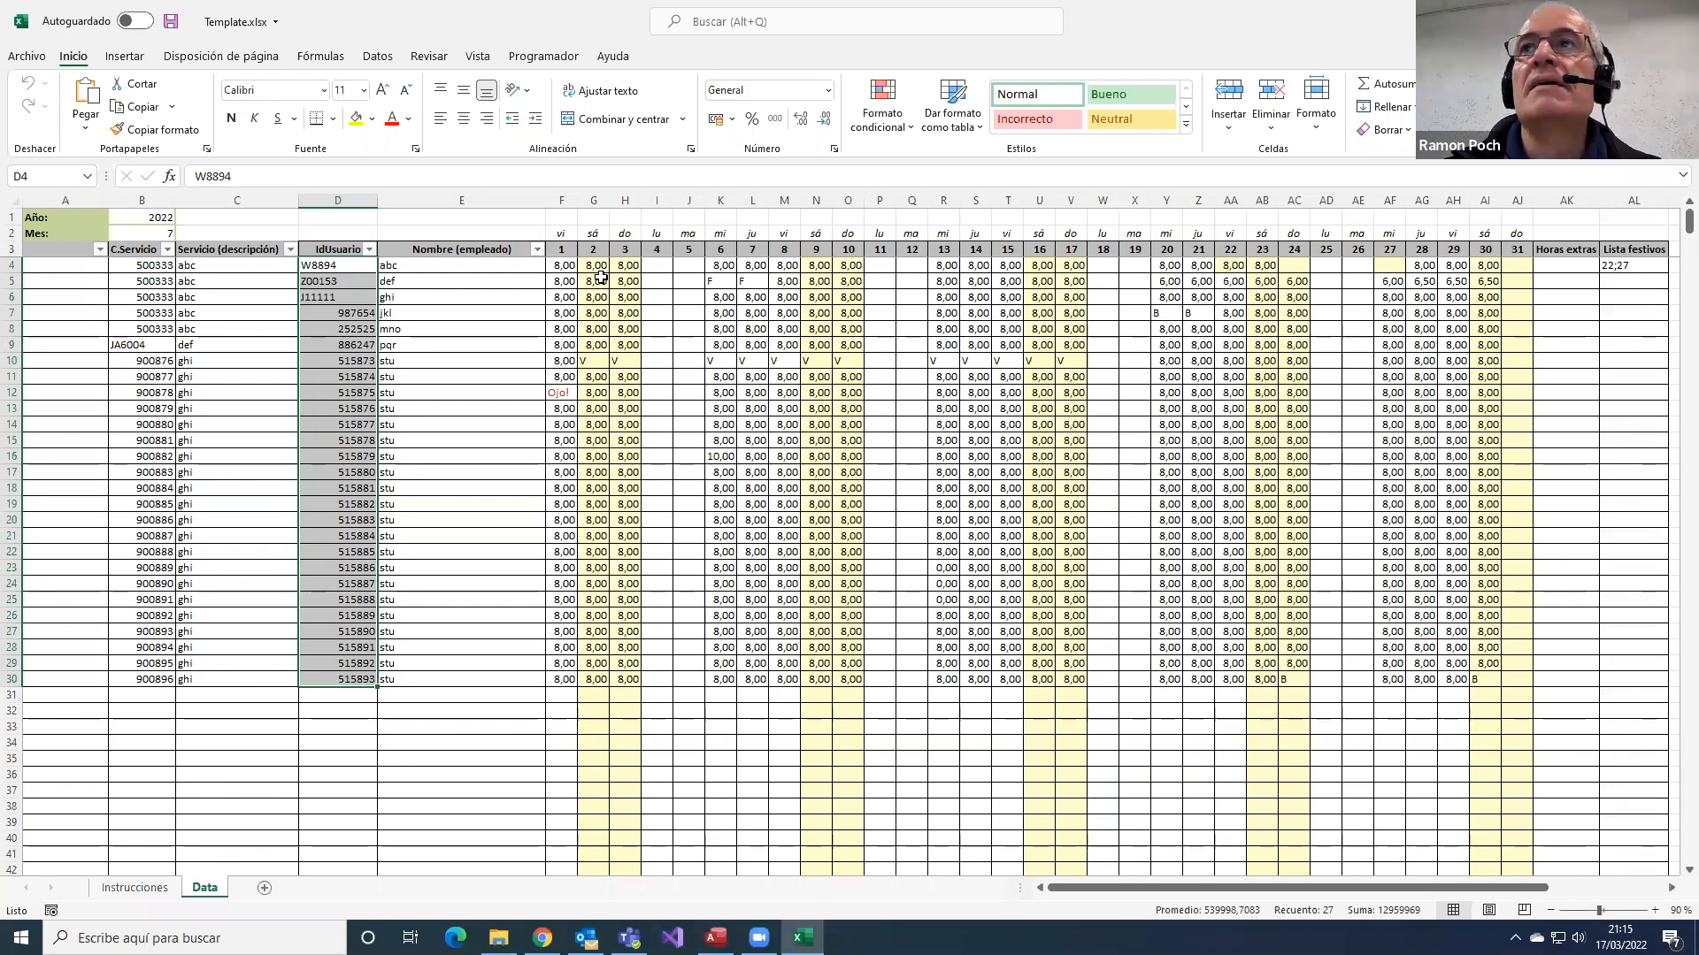
{"action": "left_click", "coordinate": [1671, 888]}
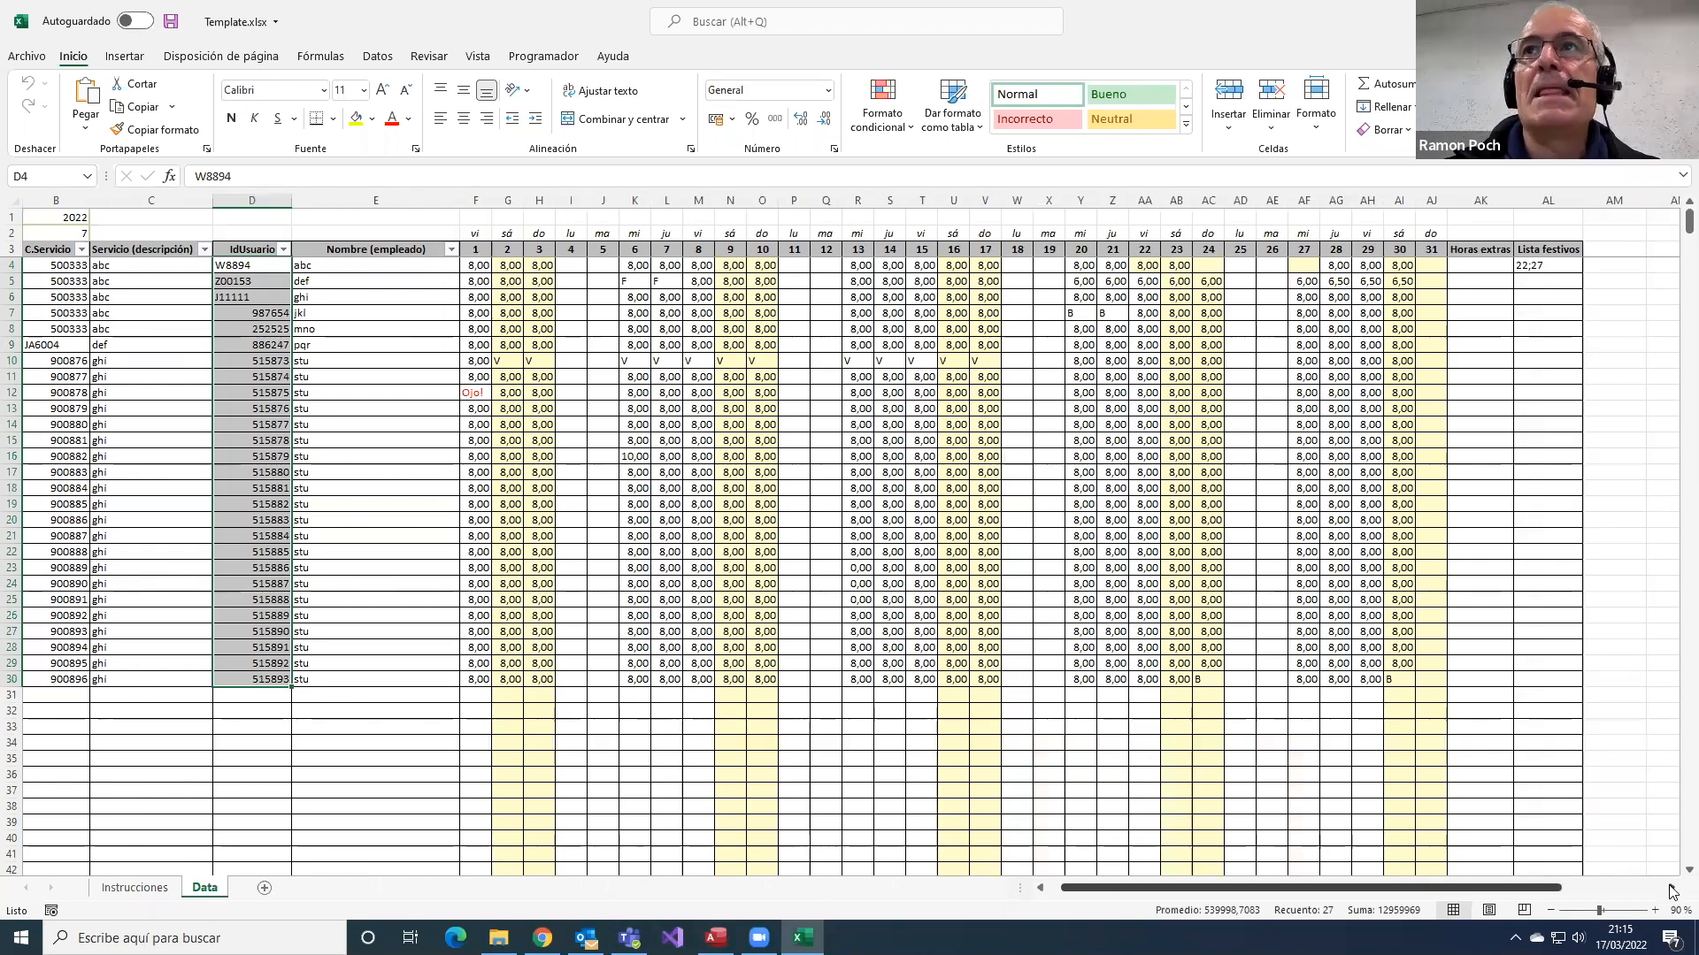
{"action": "left_click", "coordinate": [1672, 889]}
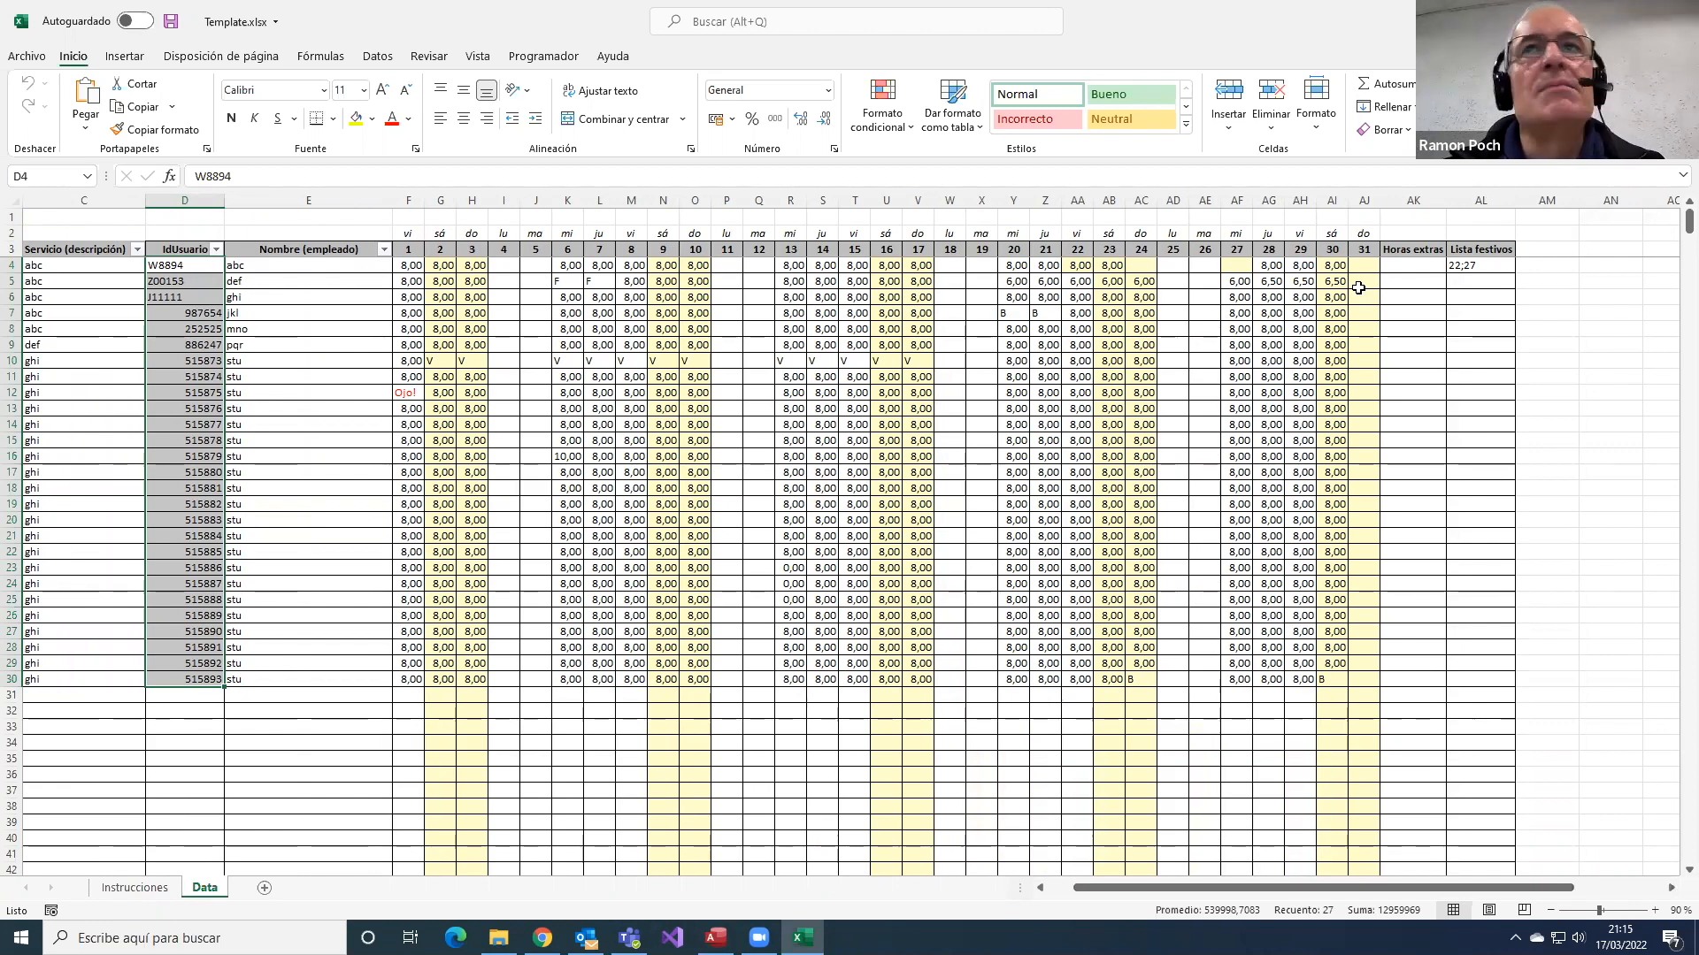
{"action": "left_click_drag", "start_coordinate": [1402, 269], "coordinate": [1433, 676]}
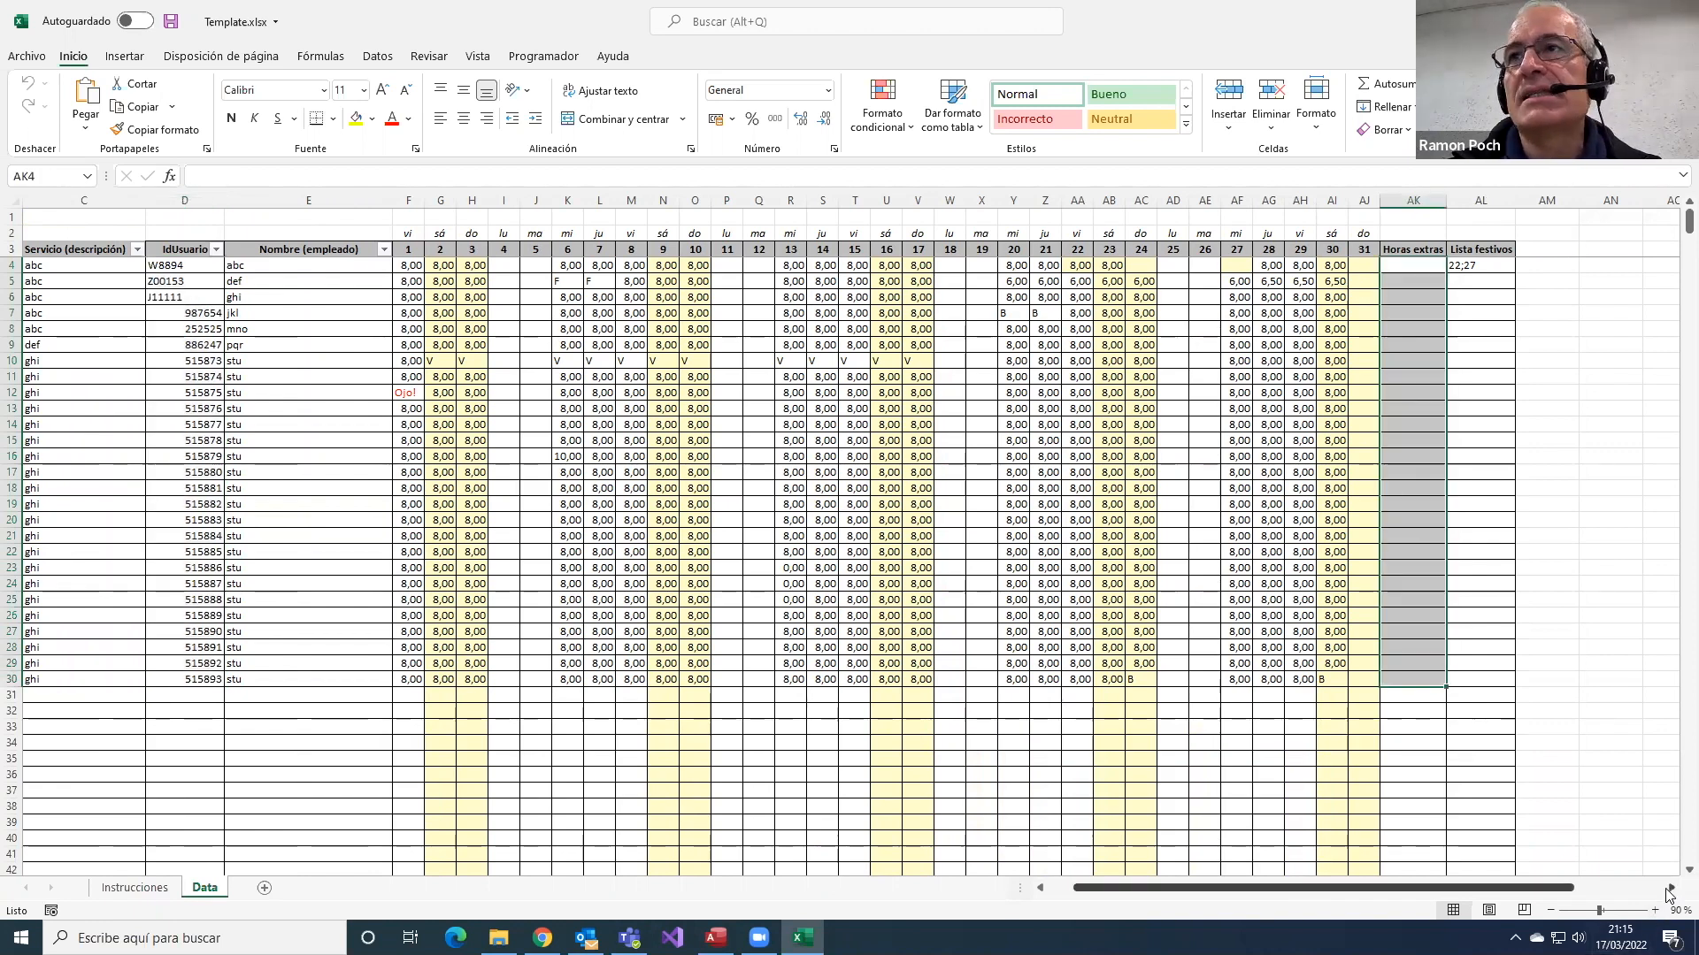
{"action": "left_click", "coordinate": [1668, 888]}
{"action": "left_click", "coordinate": [1669, 889]}
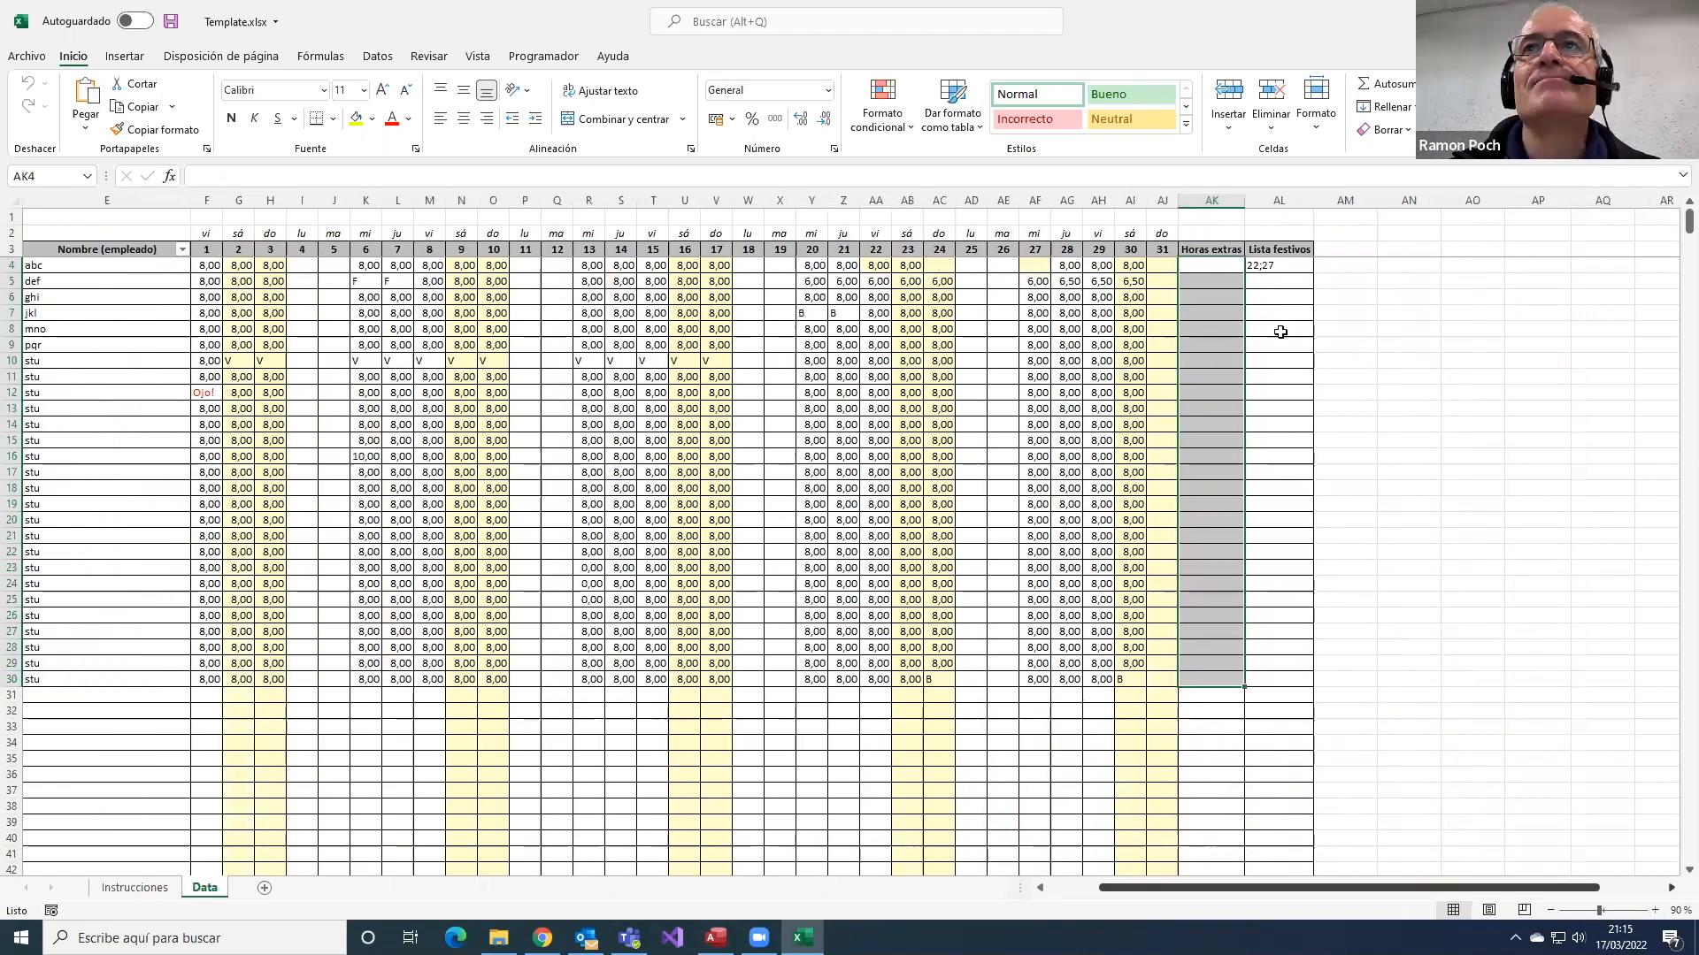
{"action": "key", "text": "Right"}
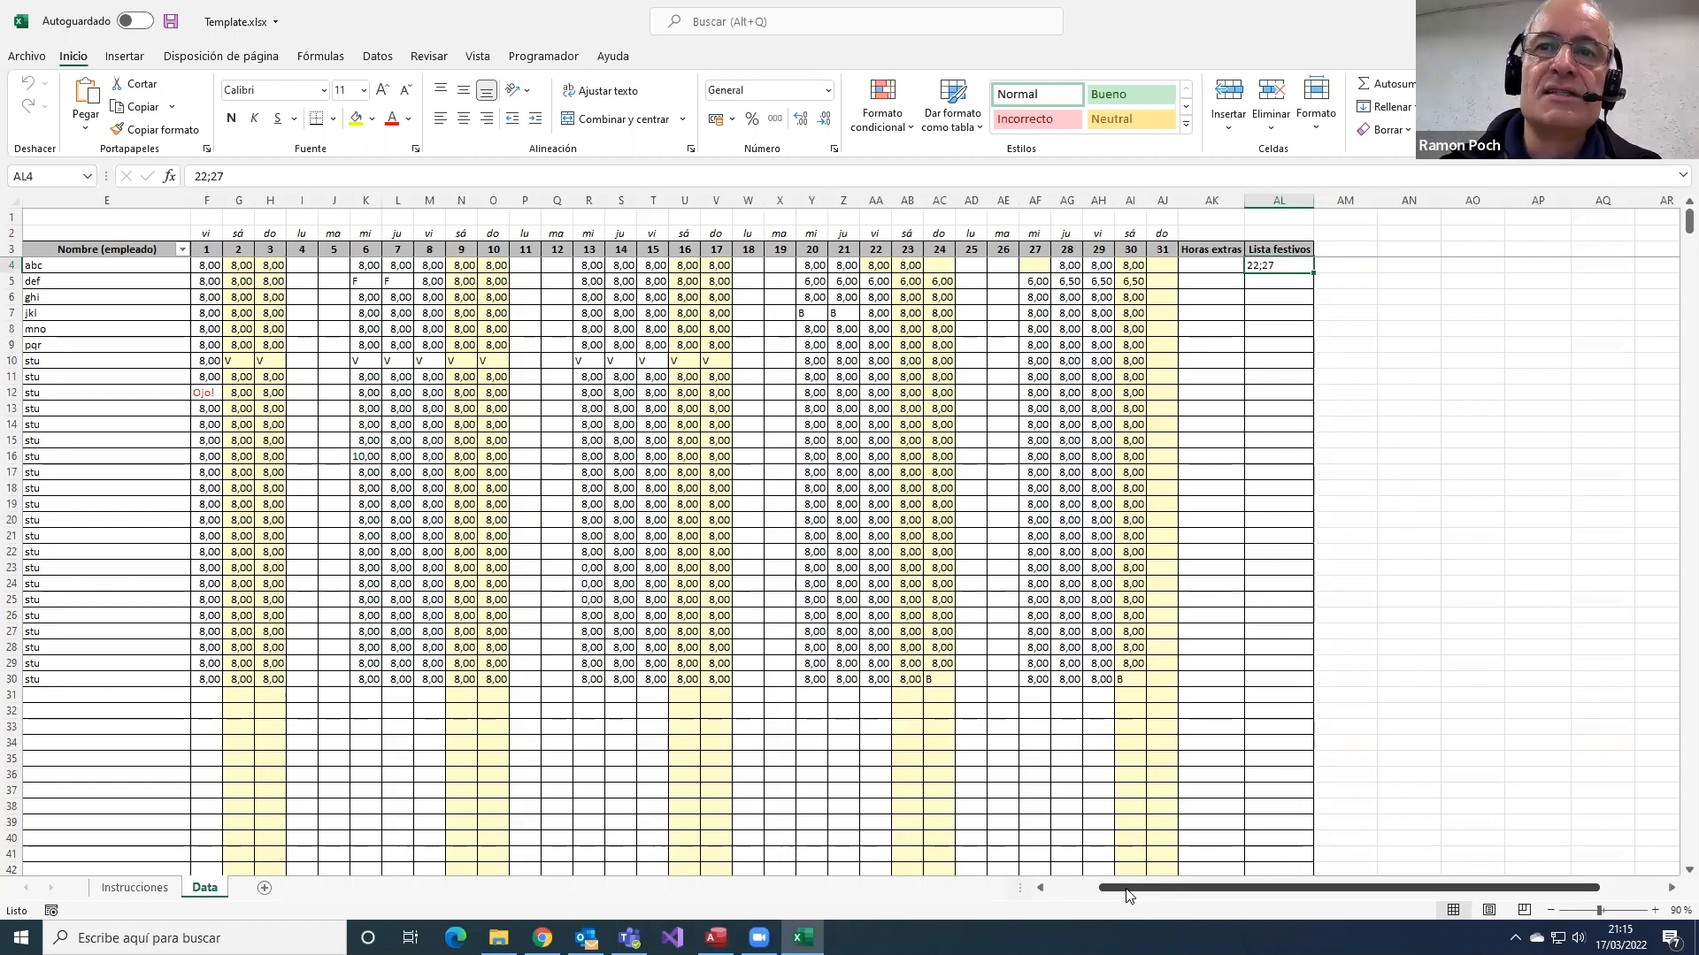
{"action": "left_click_drag", "start_coordinate": [1127, 896], "coordinate": [1063, 896]}
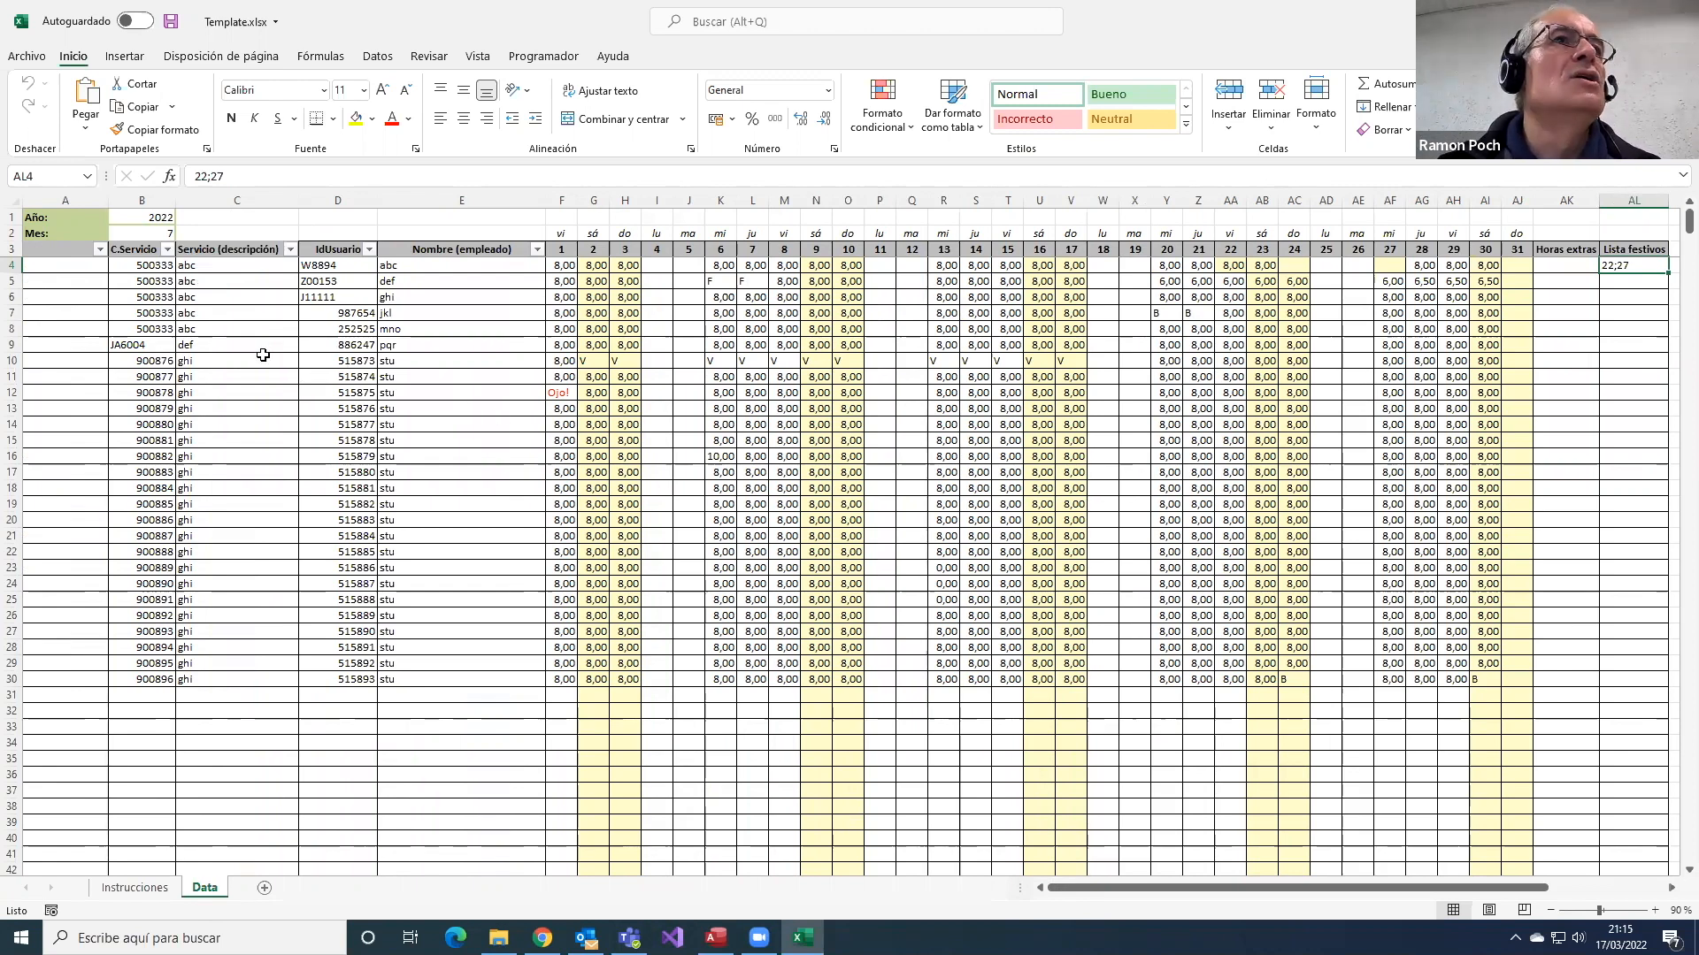
- Set the month in cell B2 to 2 and check the day columns at the end of the month
{"action": "left_click", "coordinate": [162, 230]}
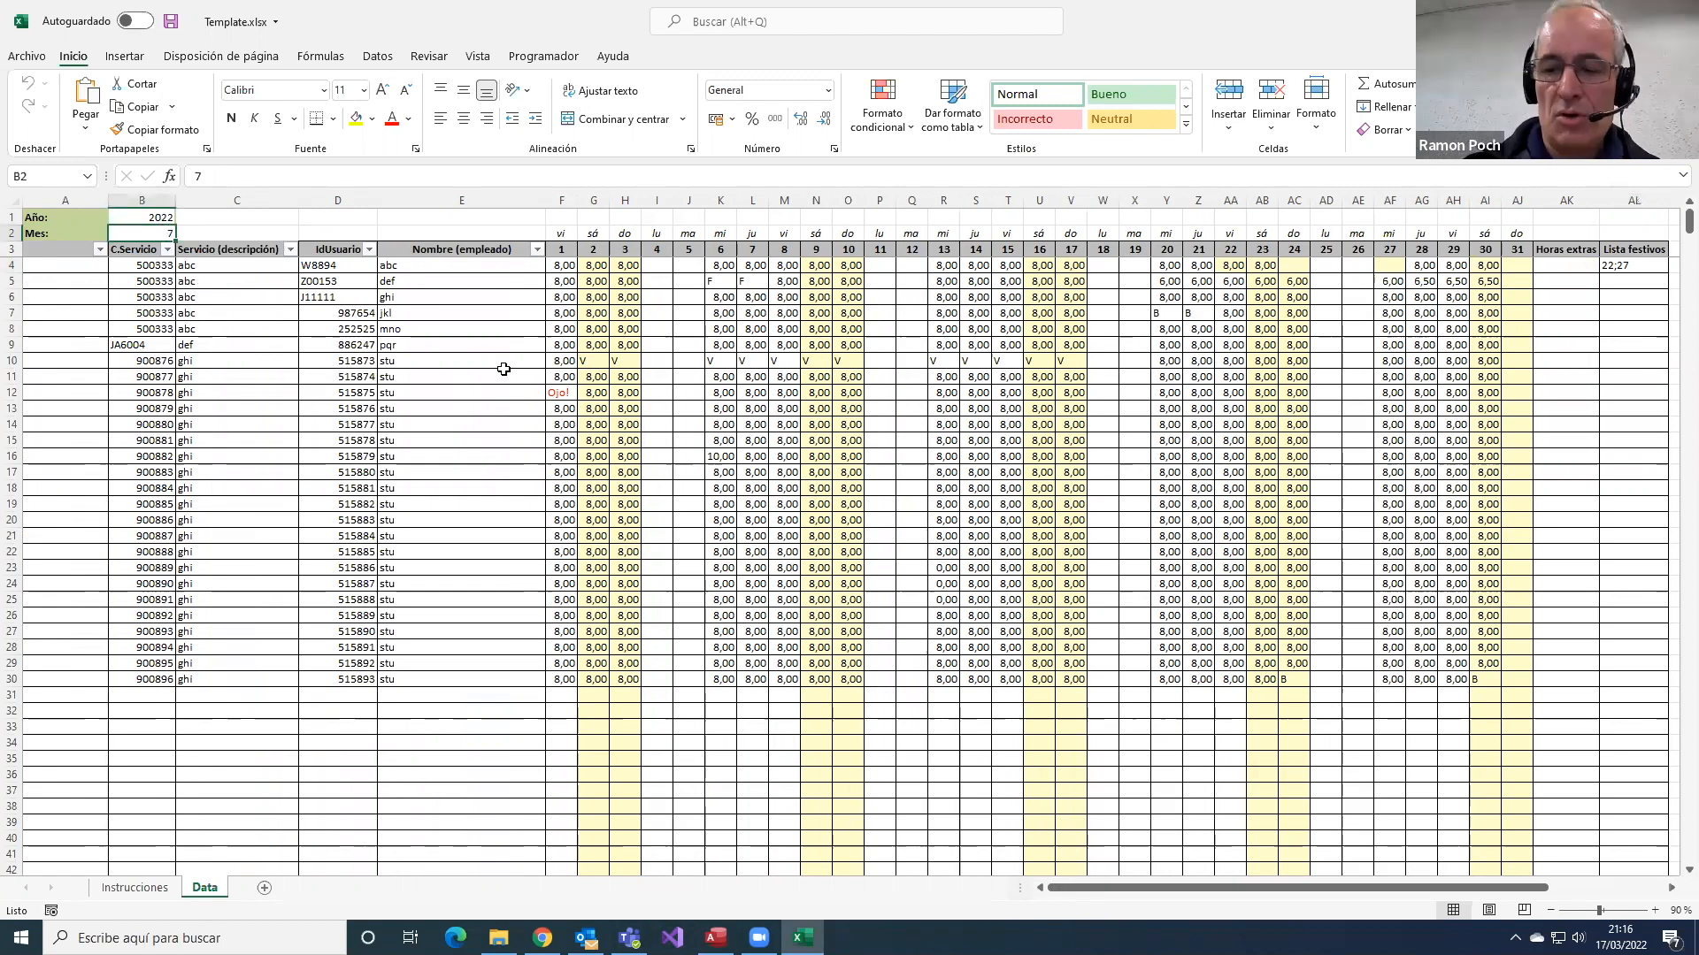
{"action": "type", "text": "2"}
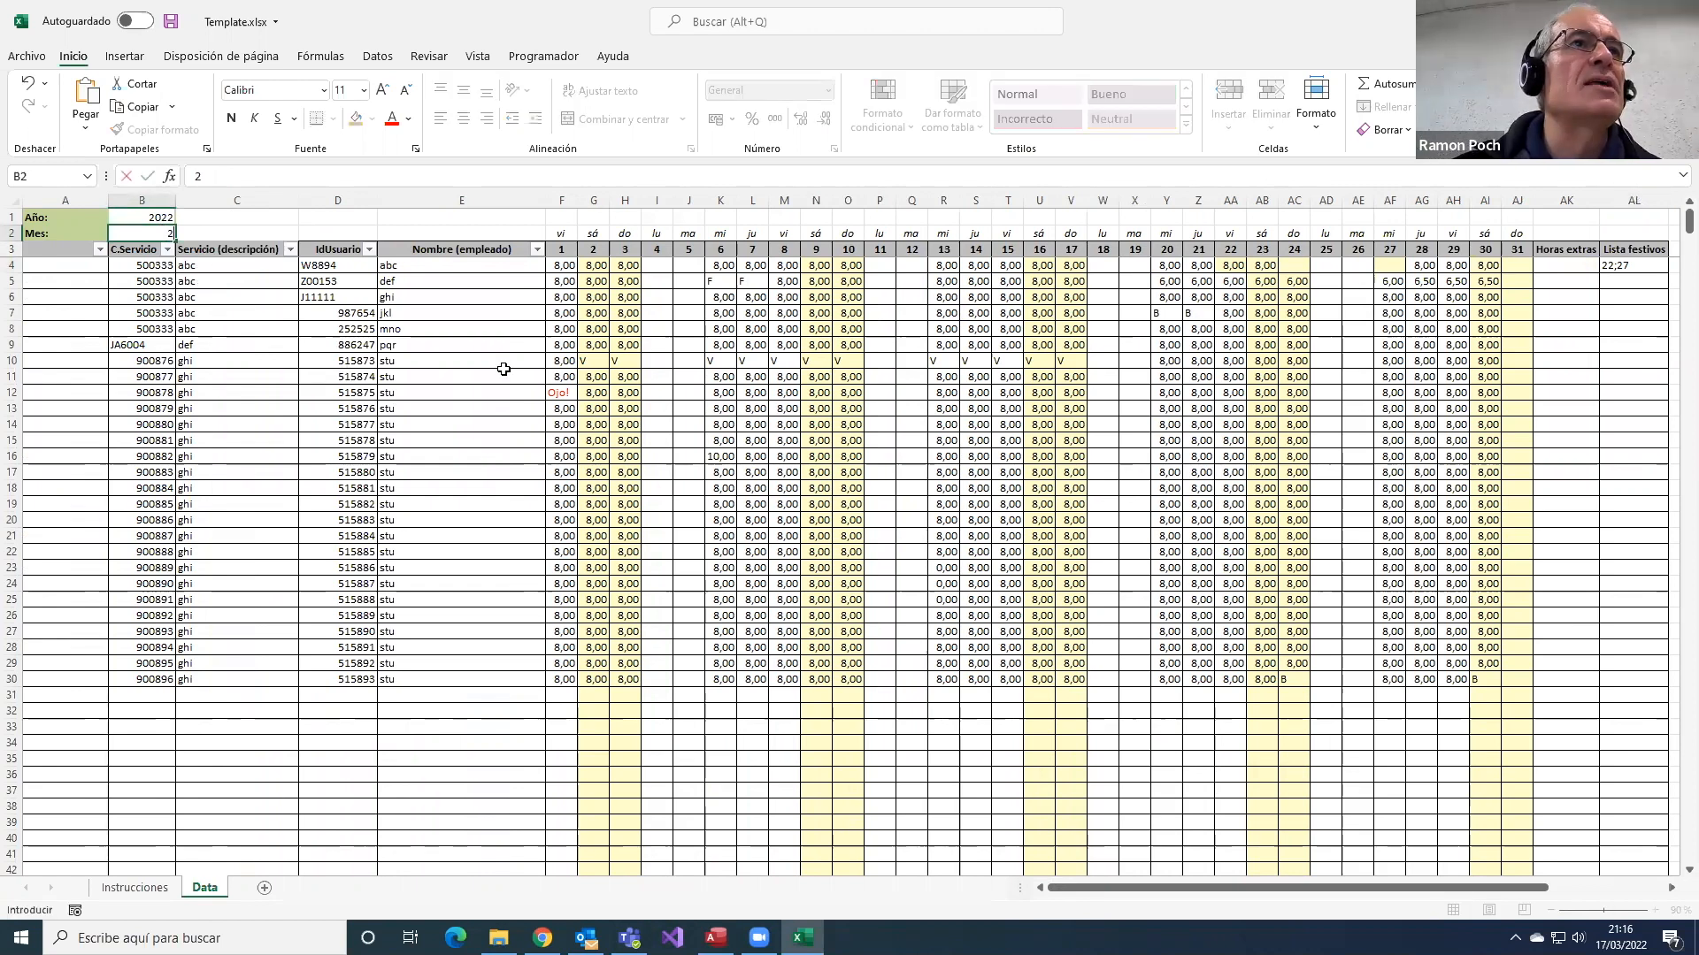
{"action": "key", "text": "Return"}
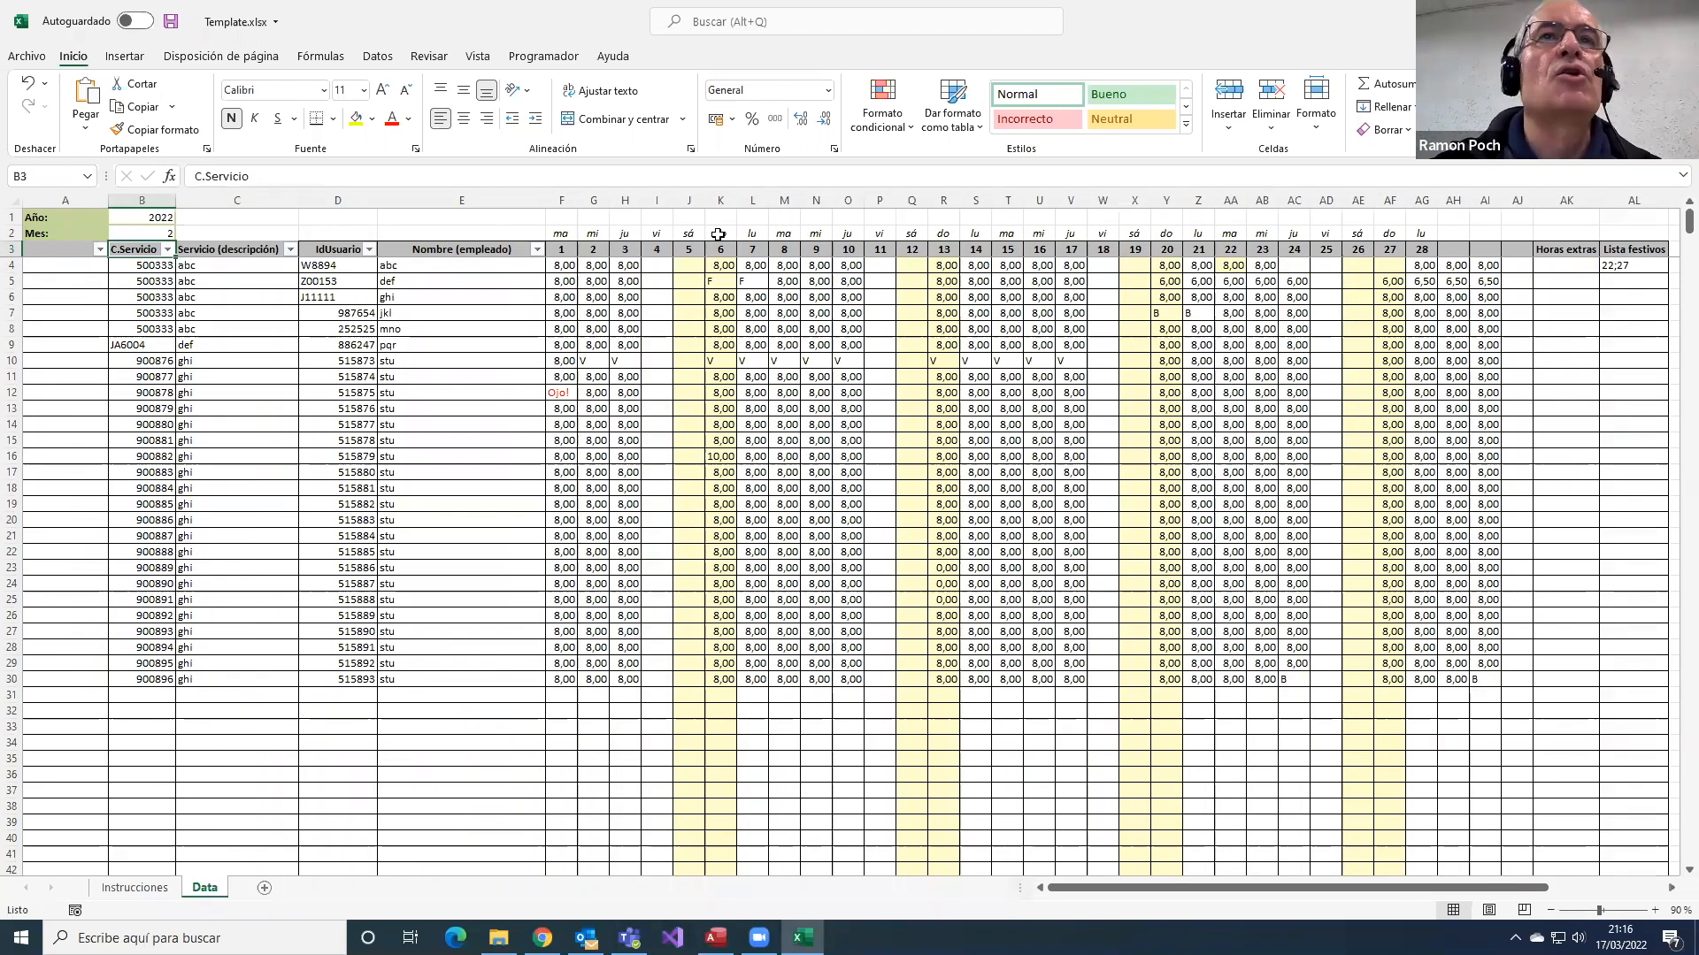
{"action": "left_click", "coordinate": [1671, 889]}
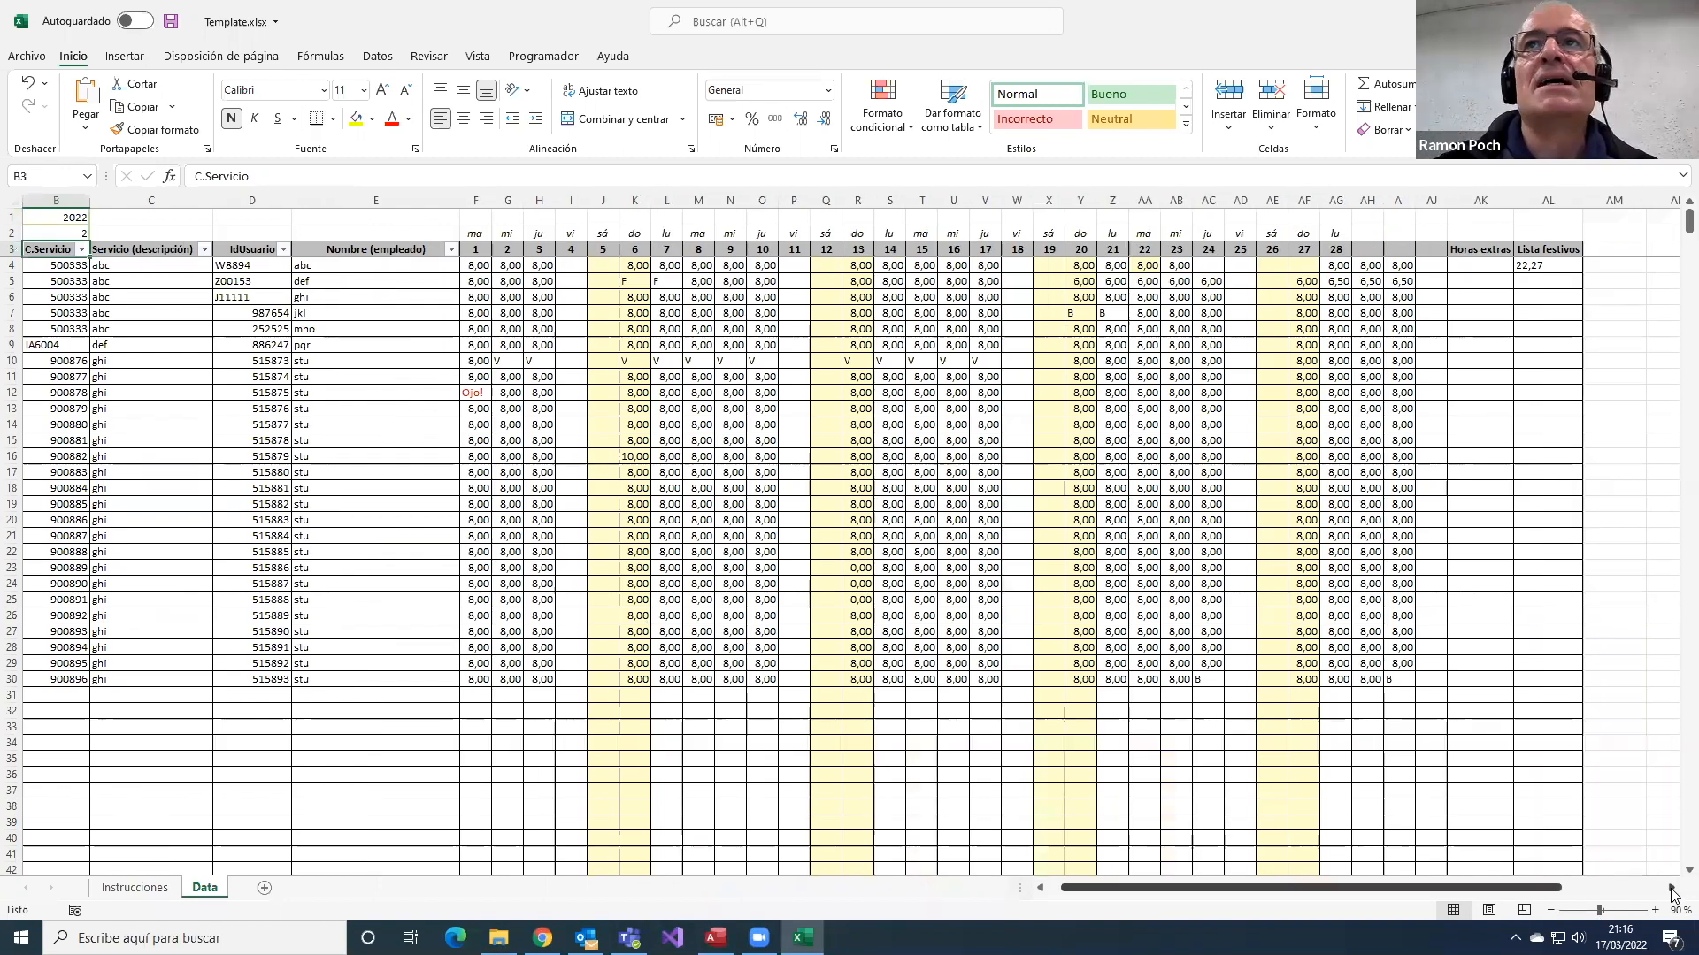
{"action": "left_click", "coordinate": [1671, 889]}
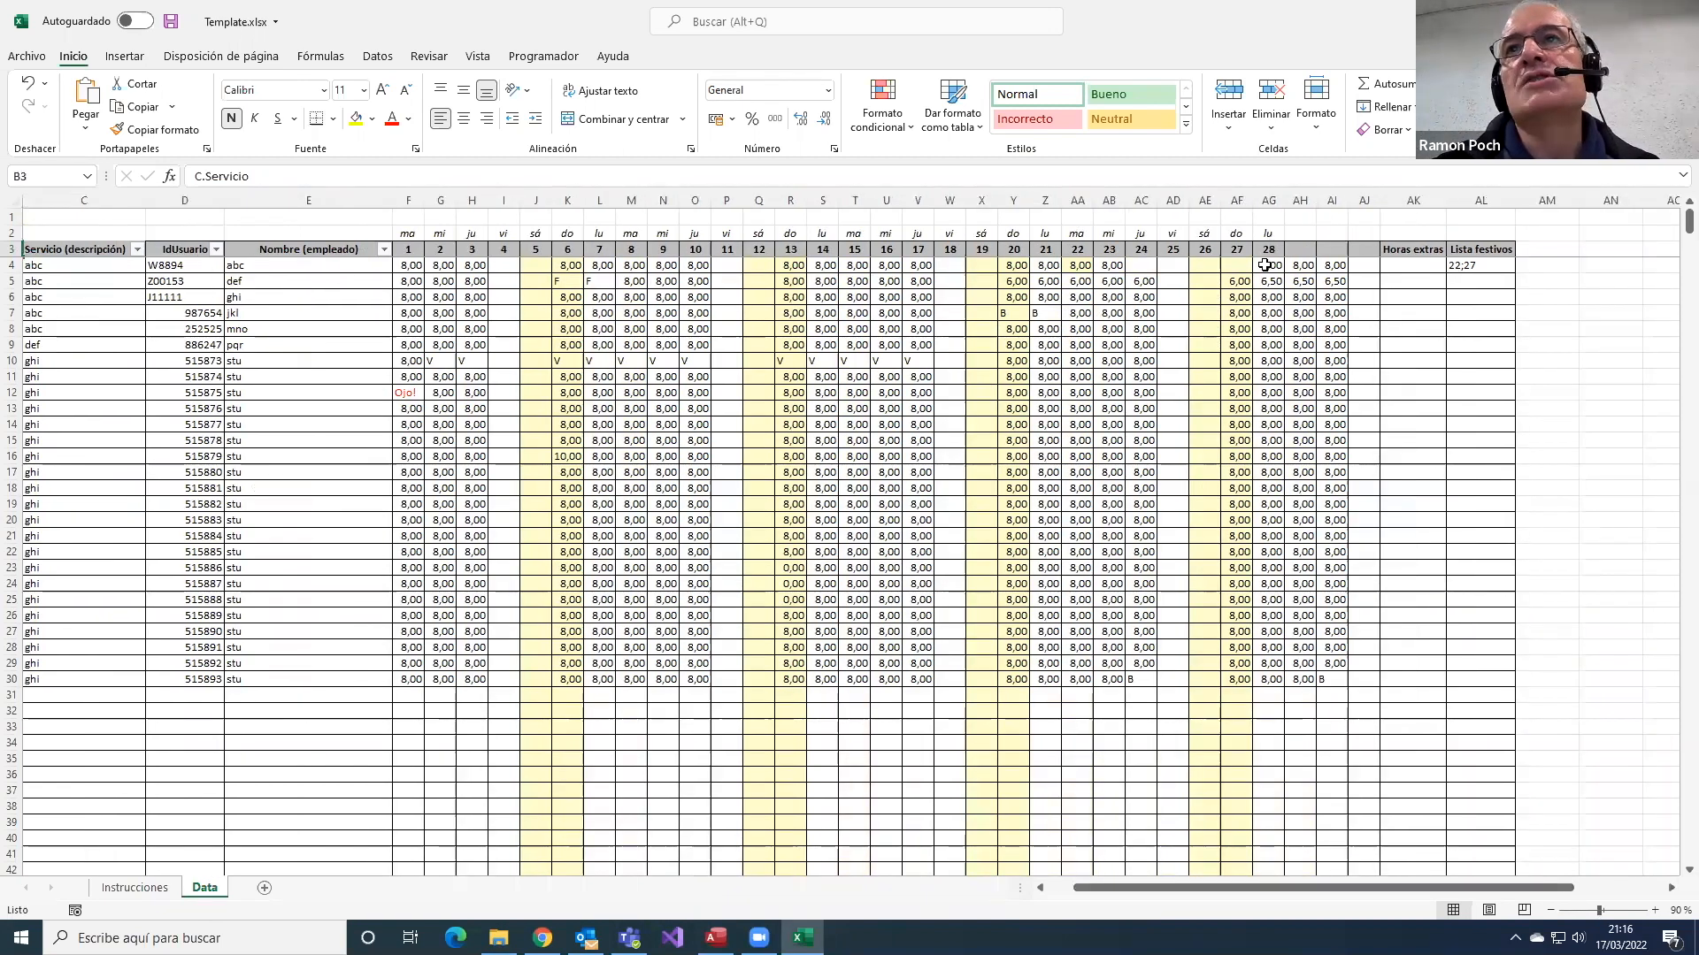
{"action": "left_click_drag", "start_coordinate": [1267, 267], "coordinate": [1270, 408]}
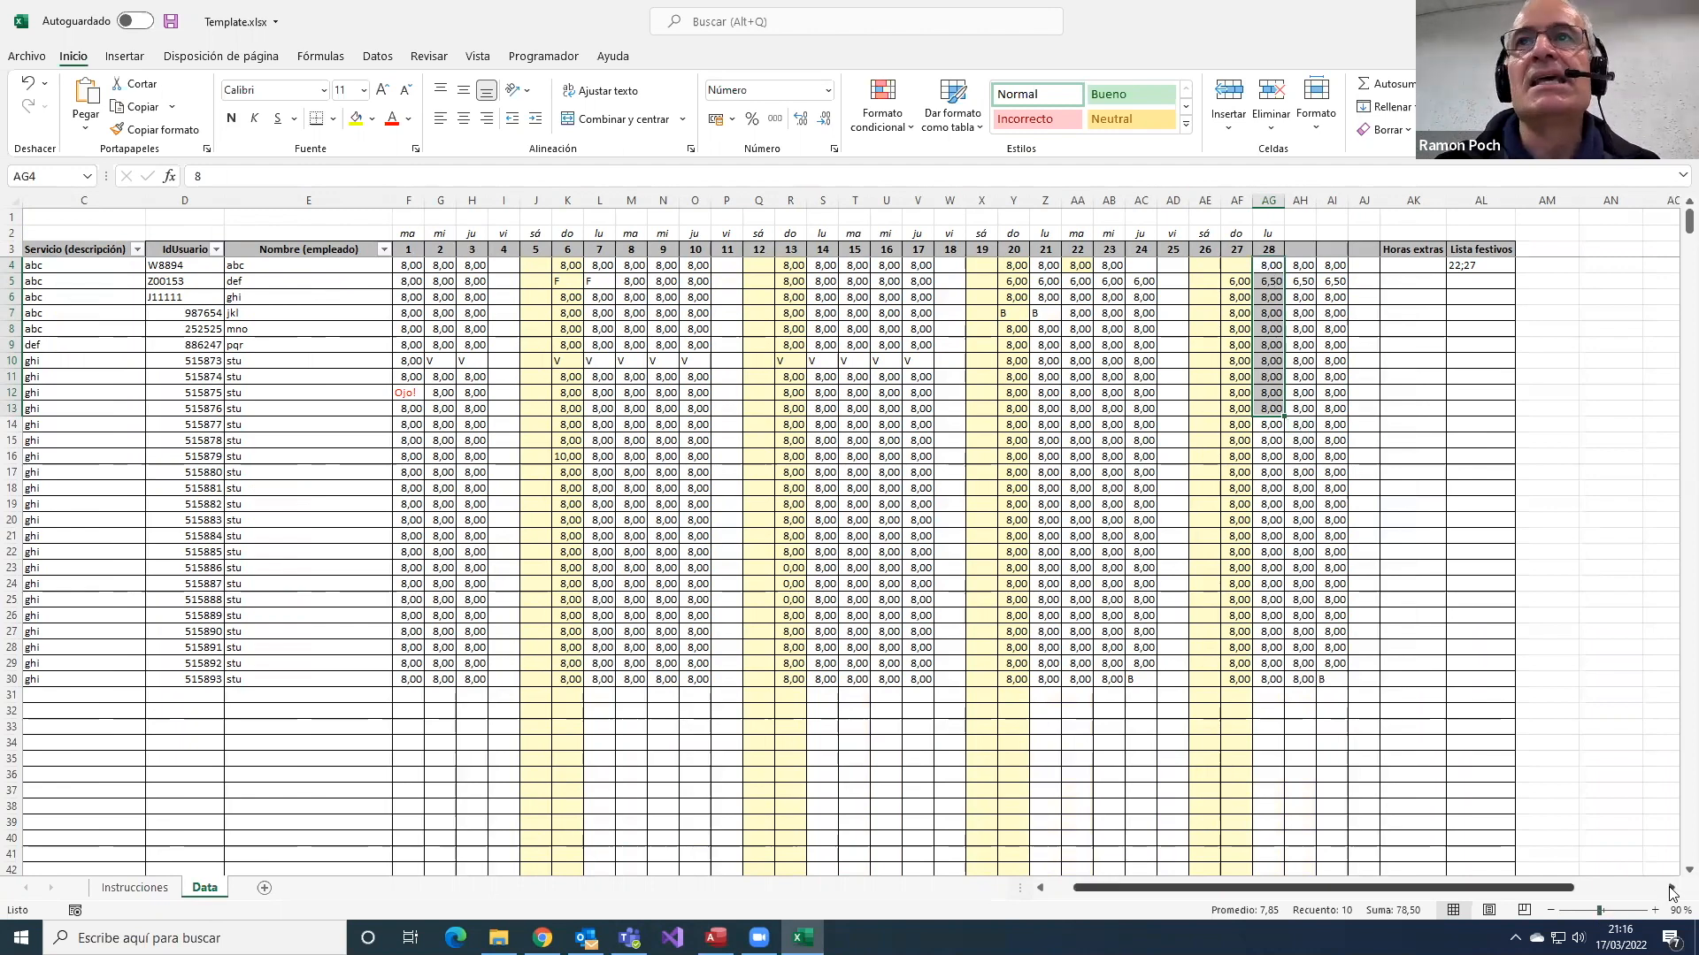
- Change the holiday list in cell AL4 to 22;28 and check the first employee's cell for day 28
{"action": "left_click", "coordinate": [1670, 889]}
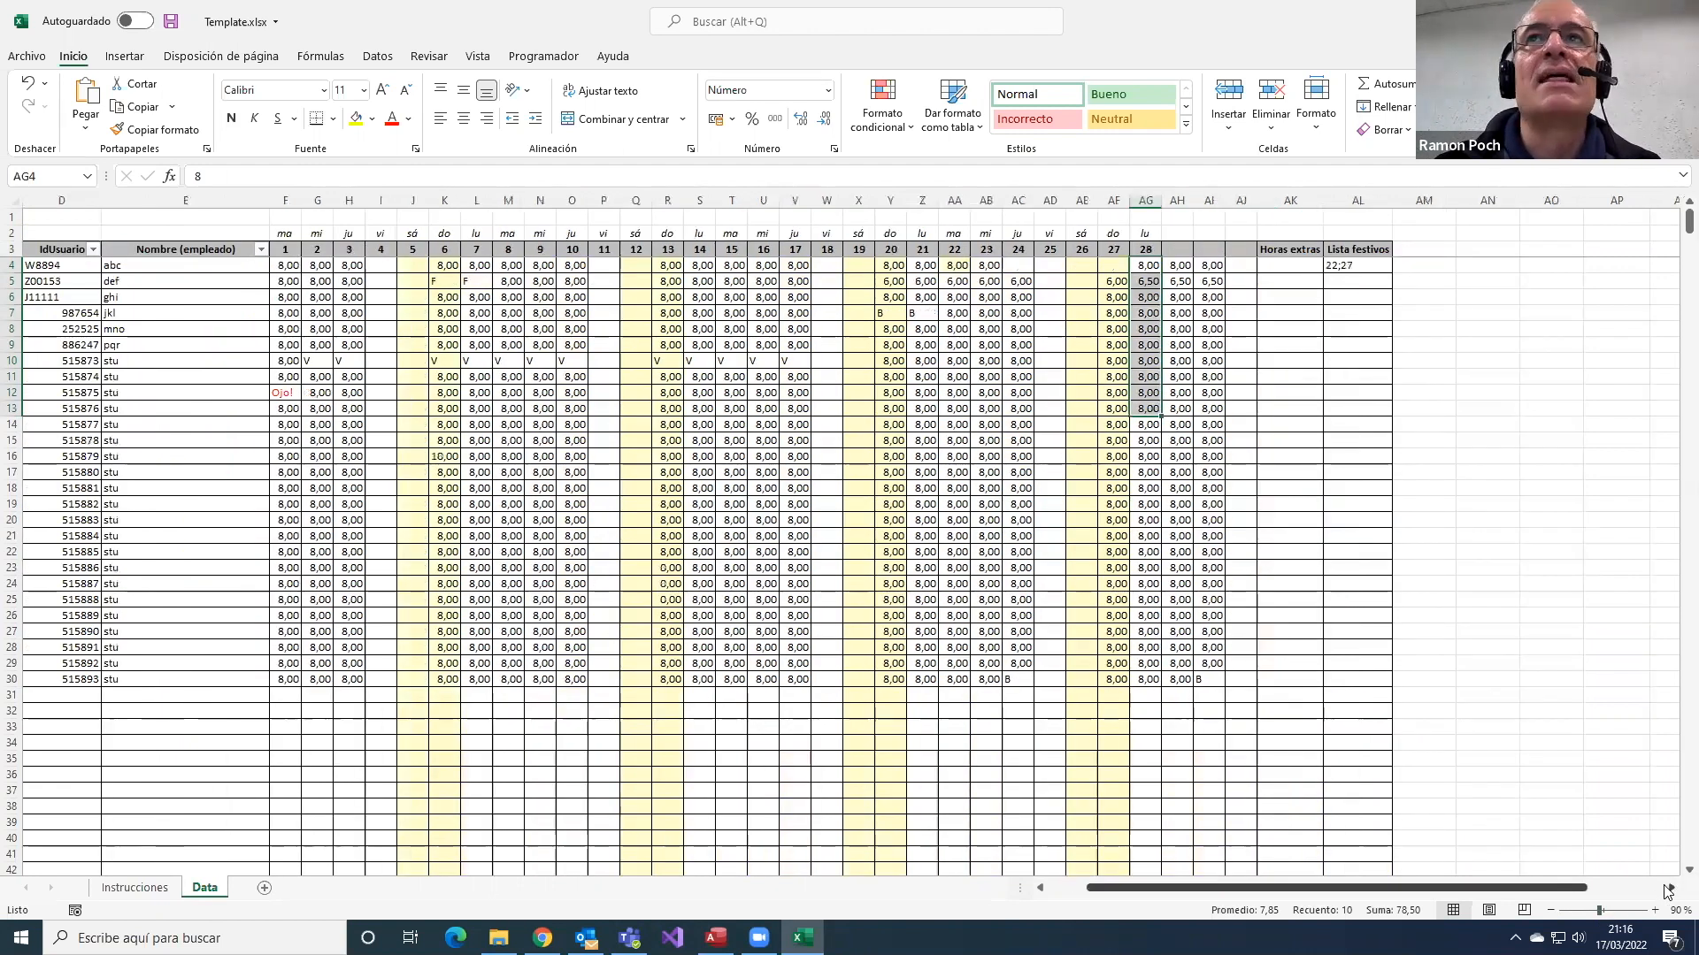
{"action": "left_click", "coordinate": [1338, 266]}
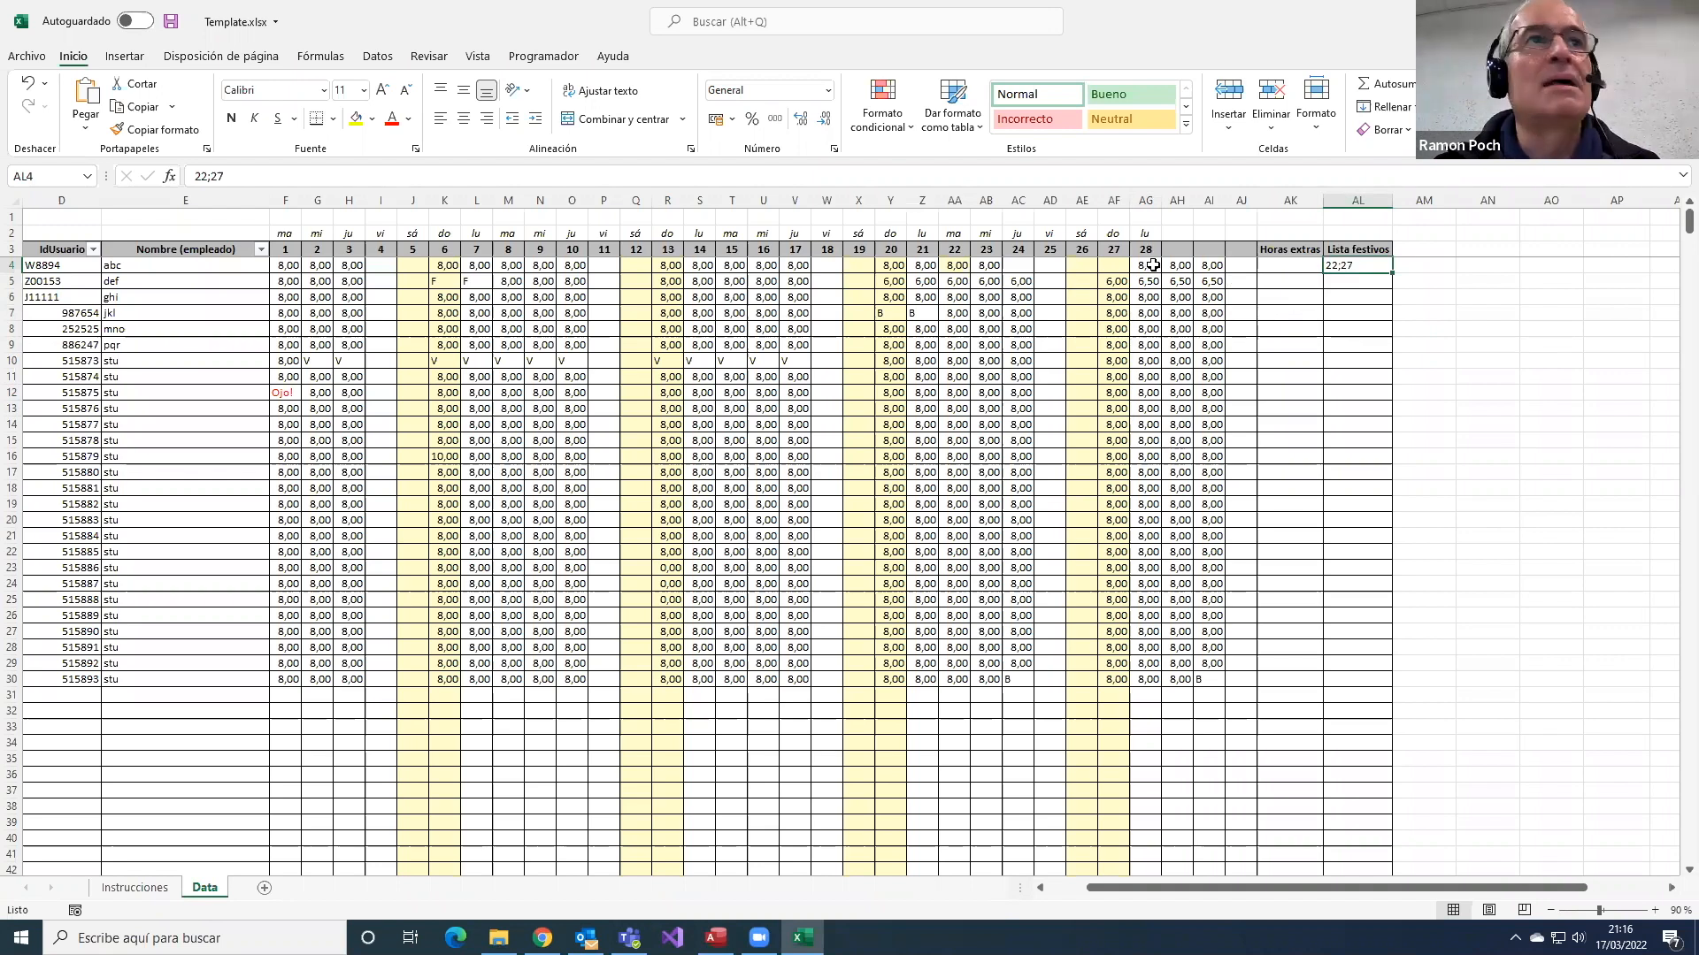
{"action": "double_click", "coordinate": [1349, 264]}
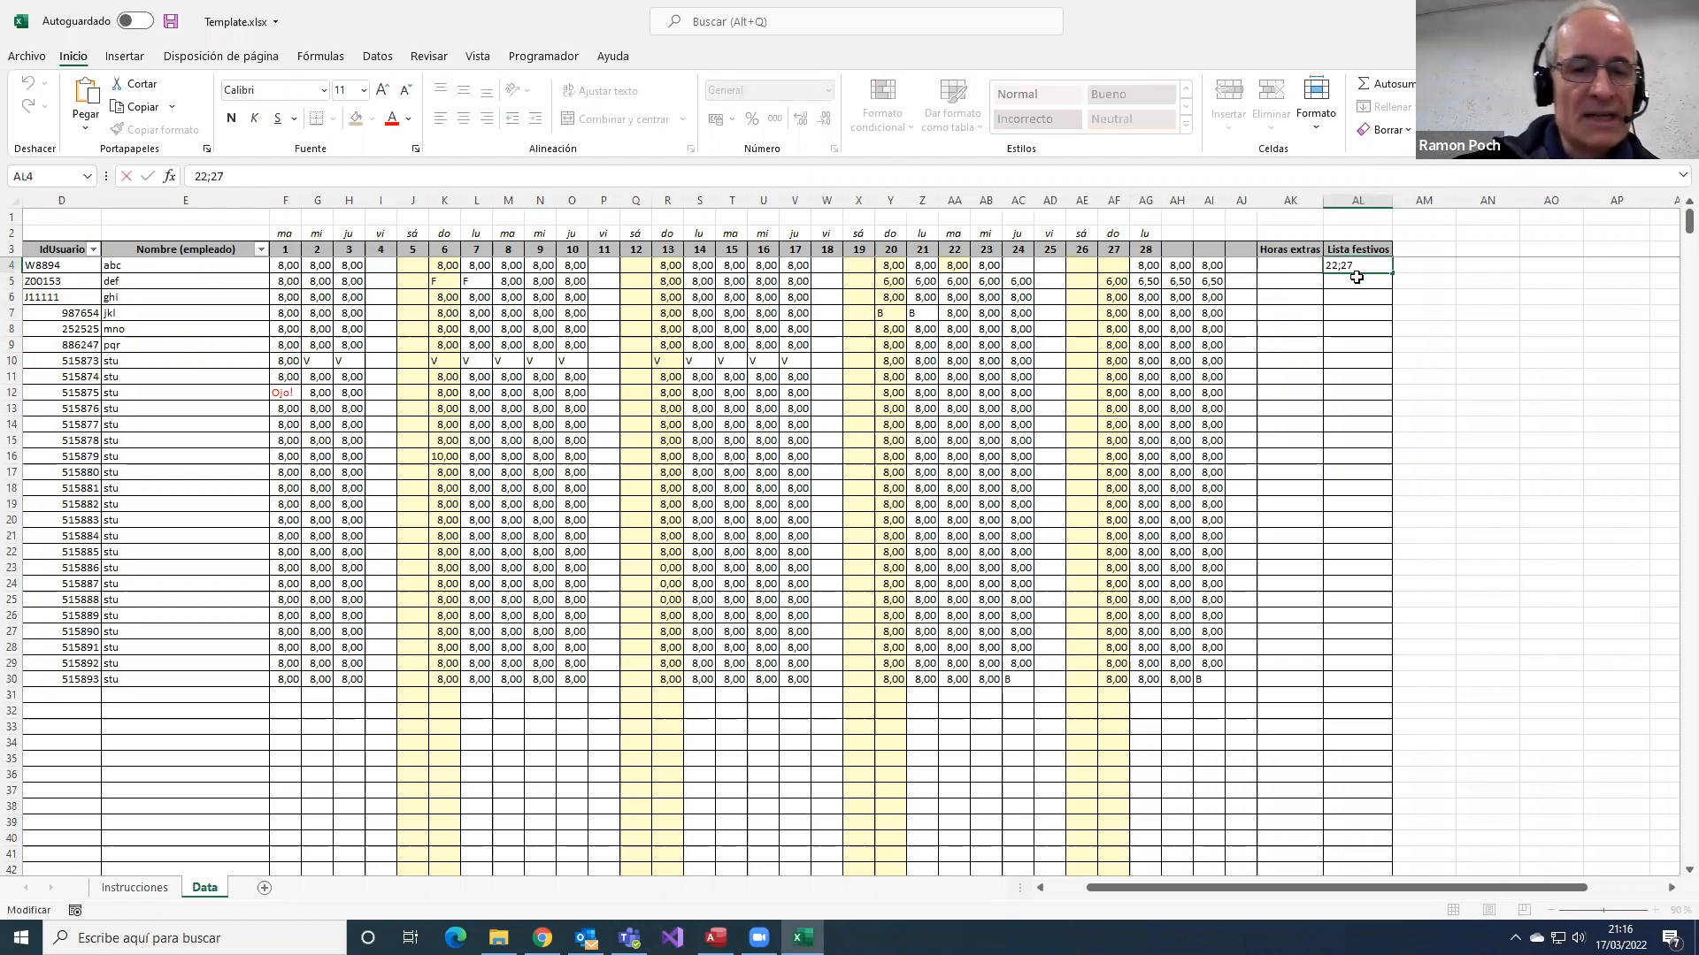
{"action": "key", "text": "BackSpace"}
{"action": "type", "text": "8"}
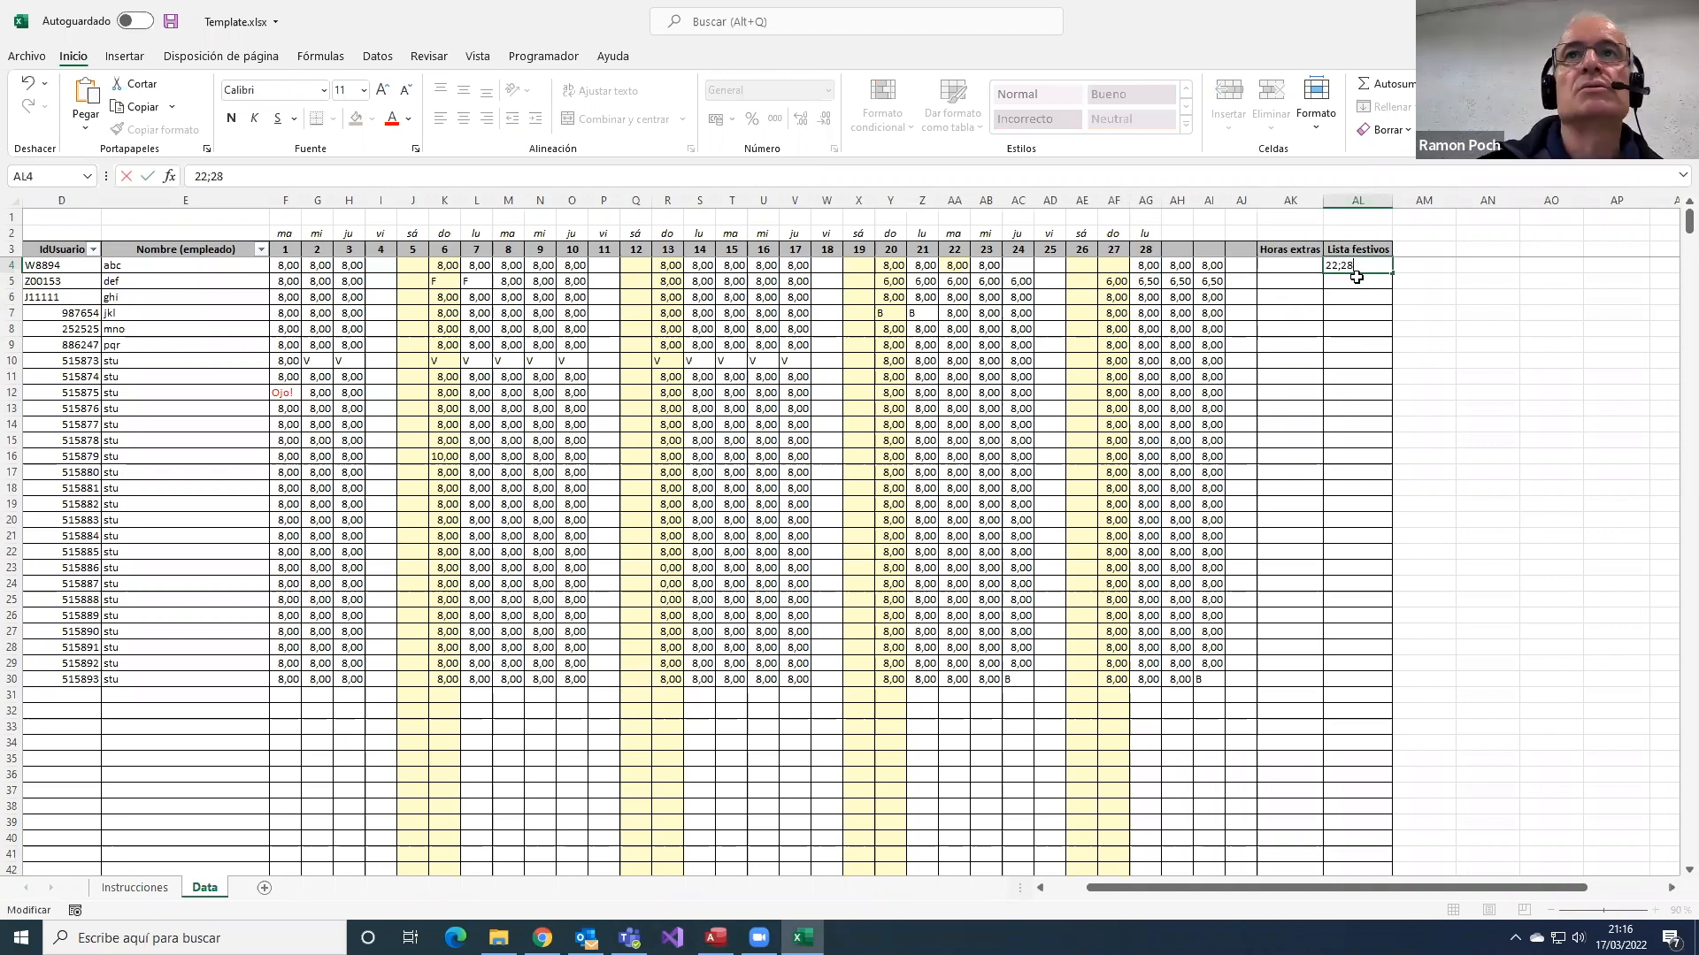
{"action": "key", "text": "Return"}
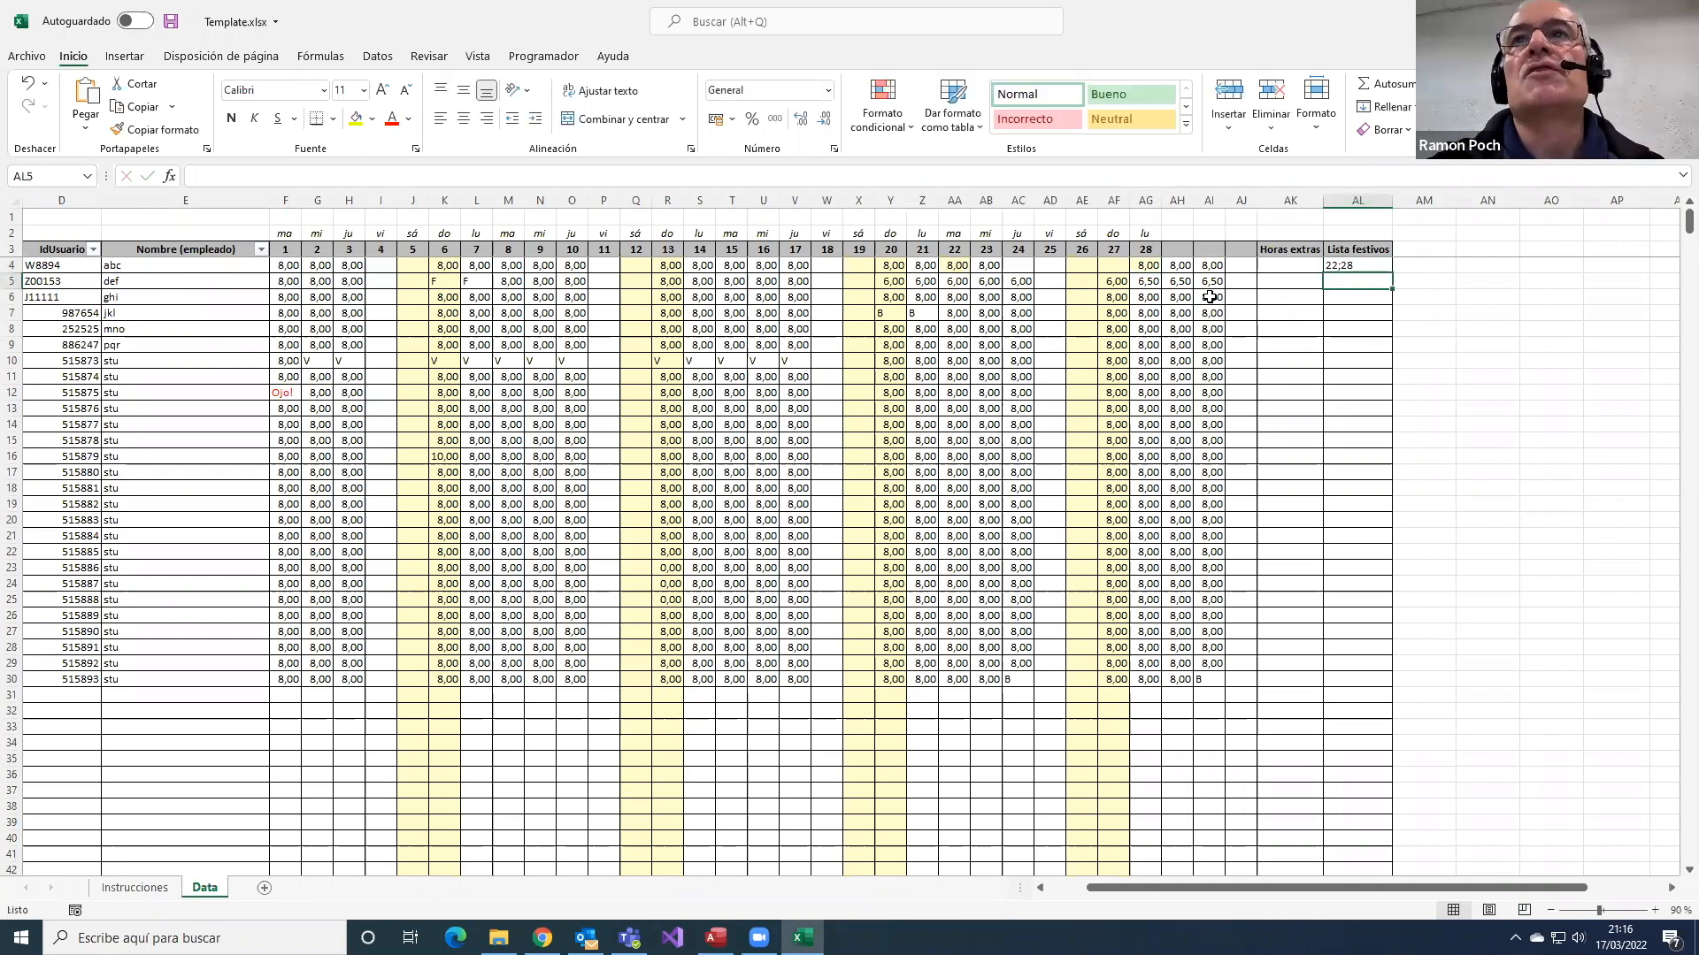
{"action": "left_click", "coordinate": [1146, 265]}
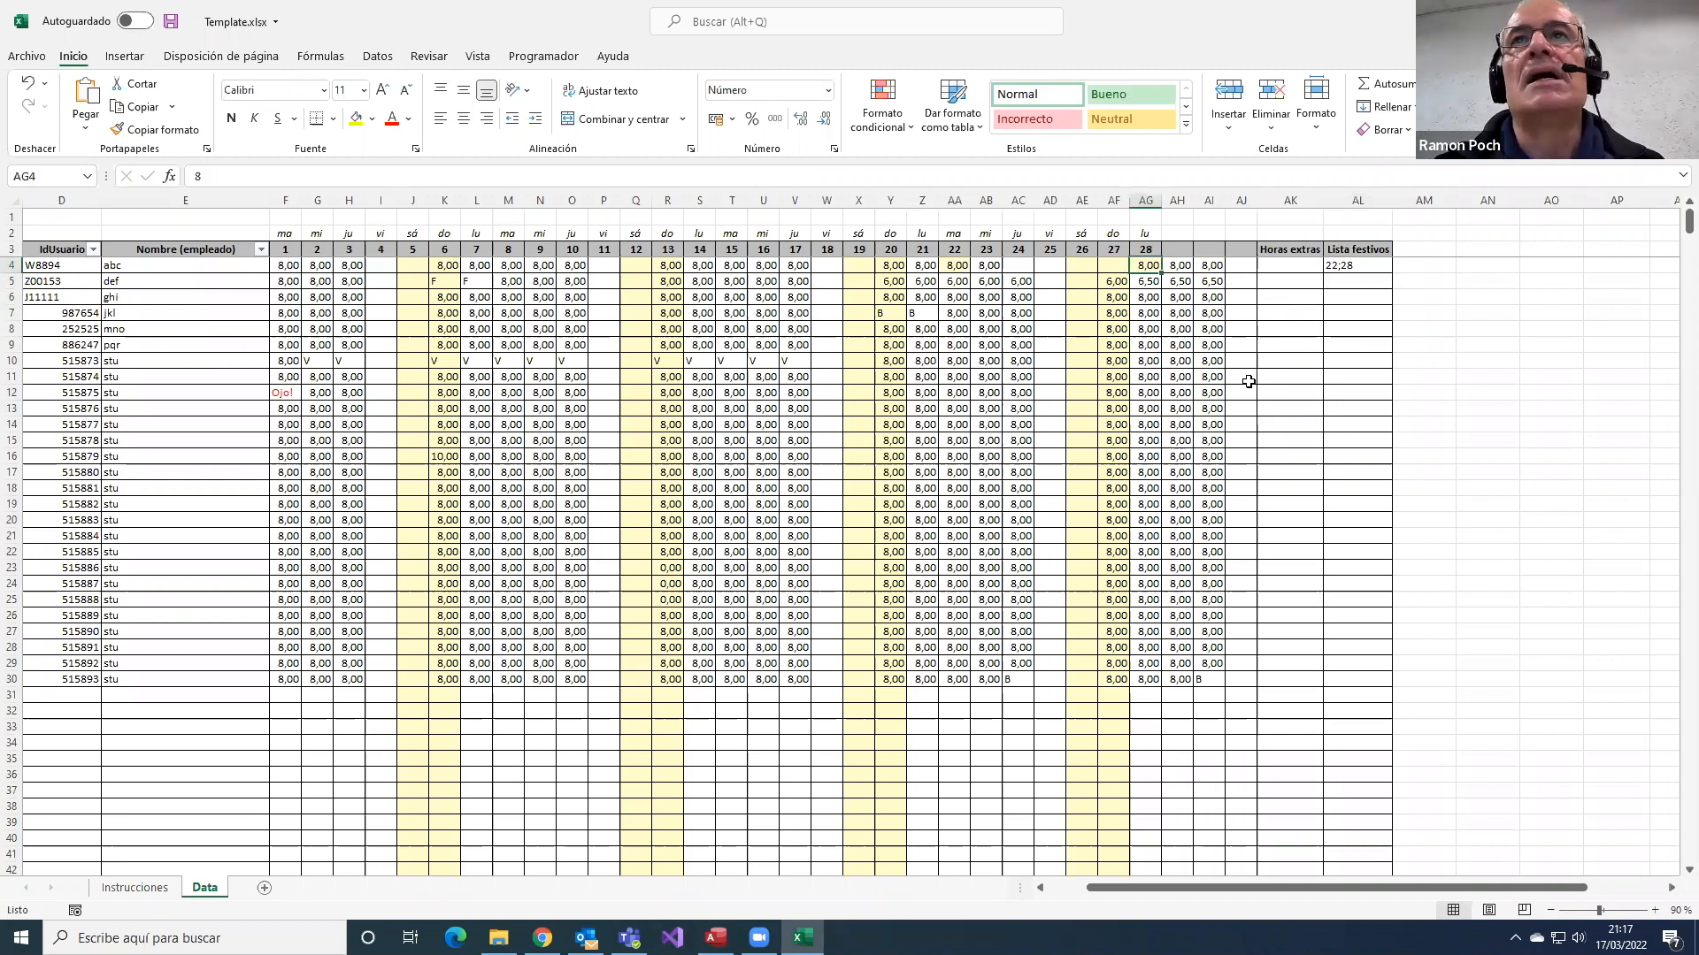
- Examine the text entries among the daily hours: the Ojo! cell in F12 and the V, F and B codes
{"action": "left_click", "coordinate": [1042, 890]}
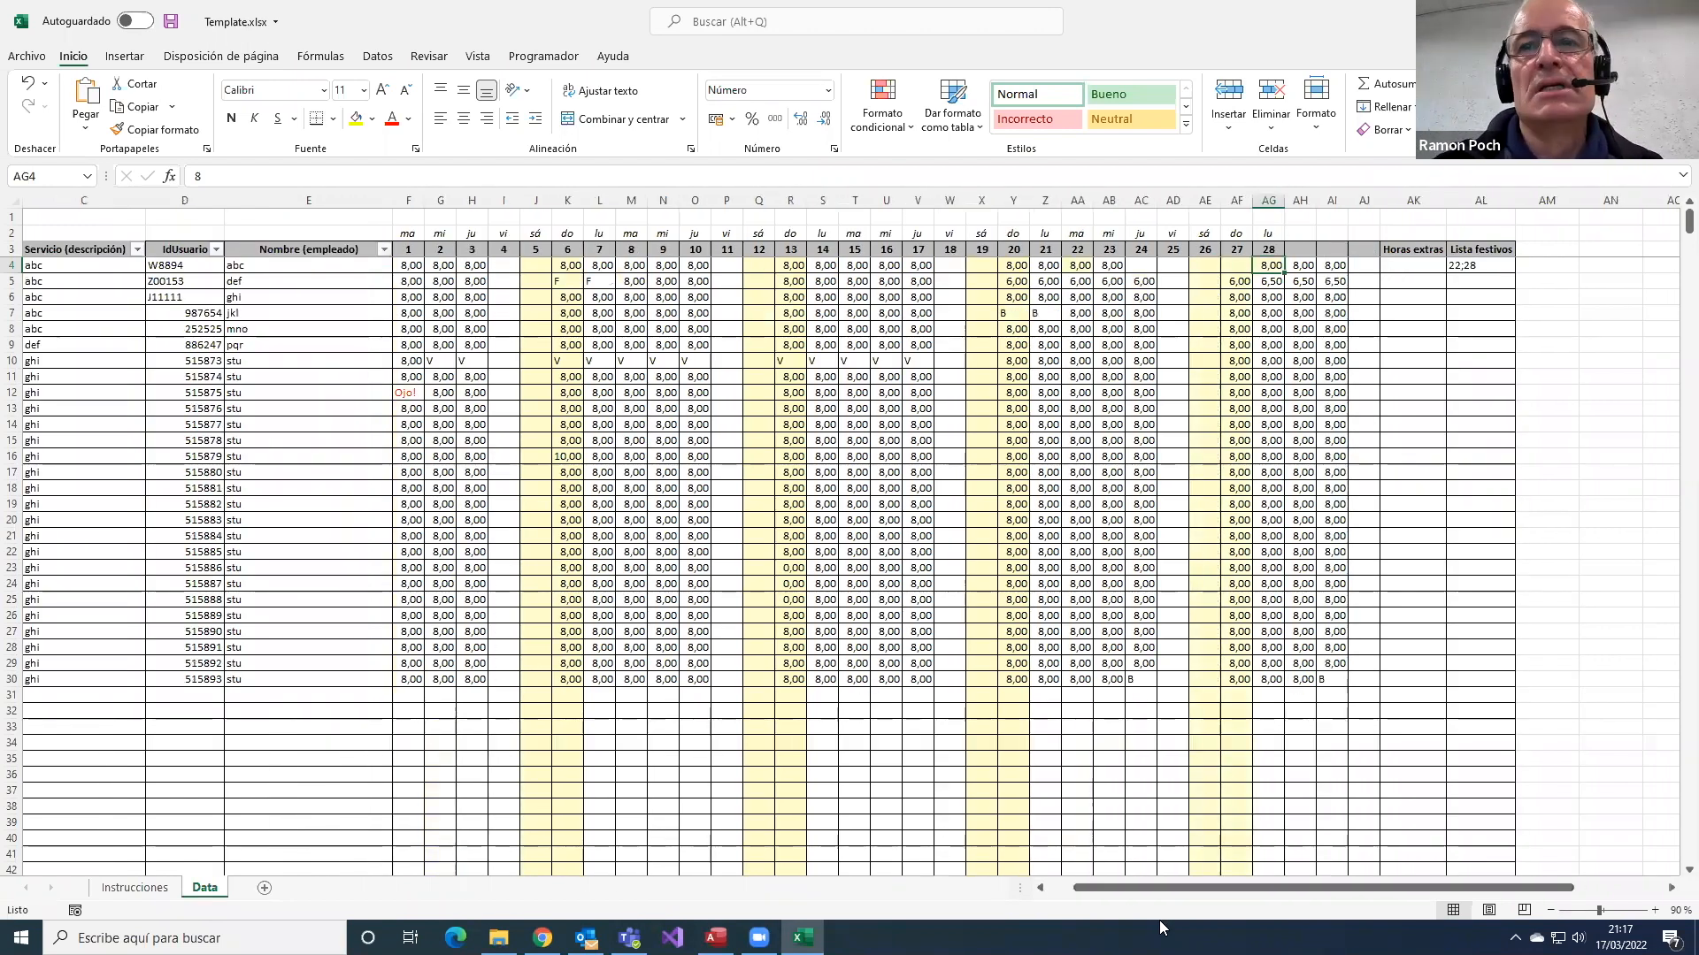
{"action": "left_click", "coordinate": [1041, 889]}
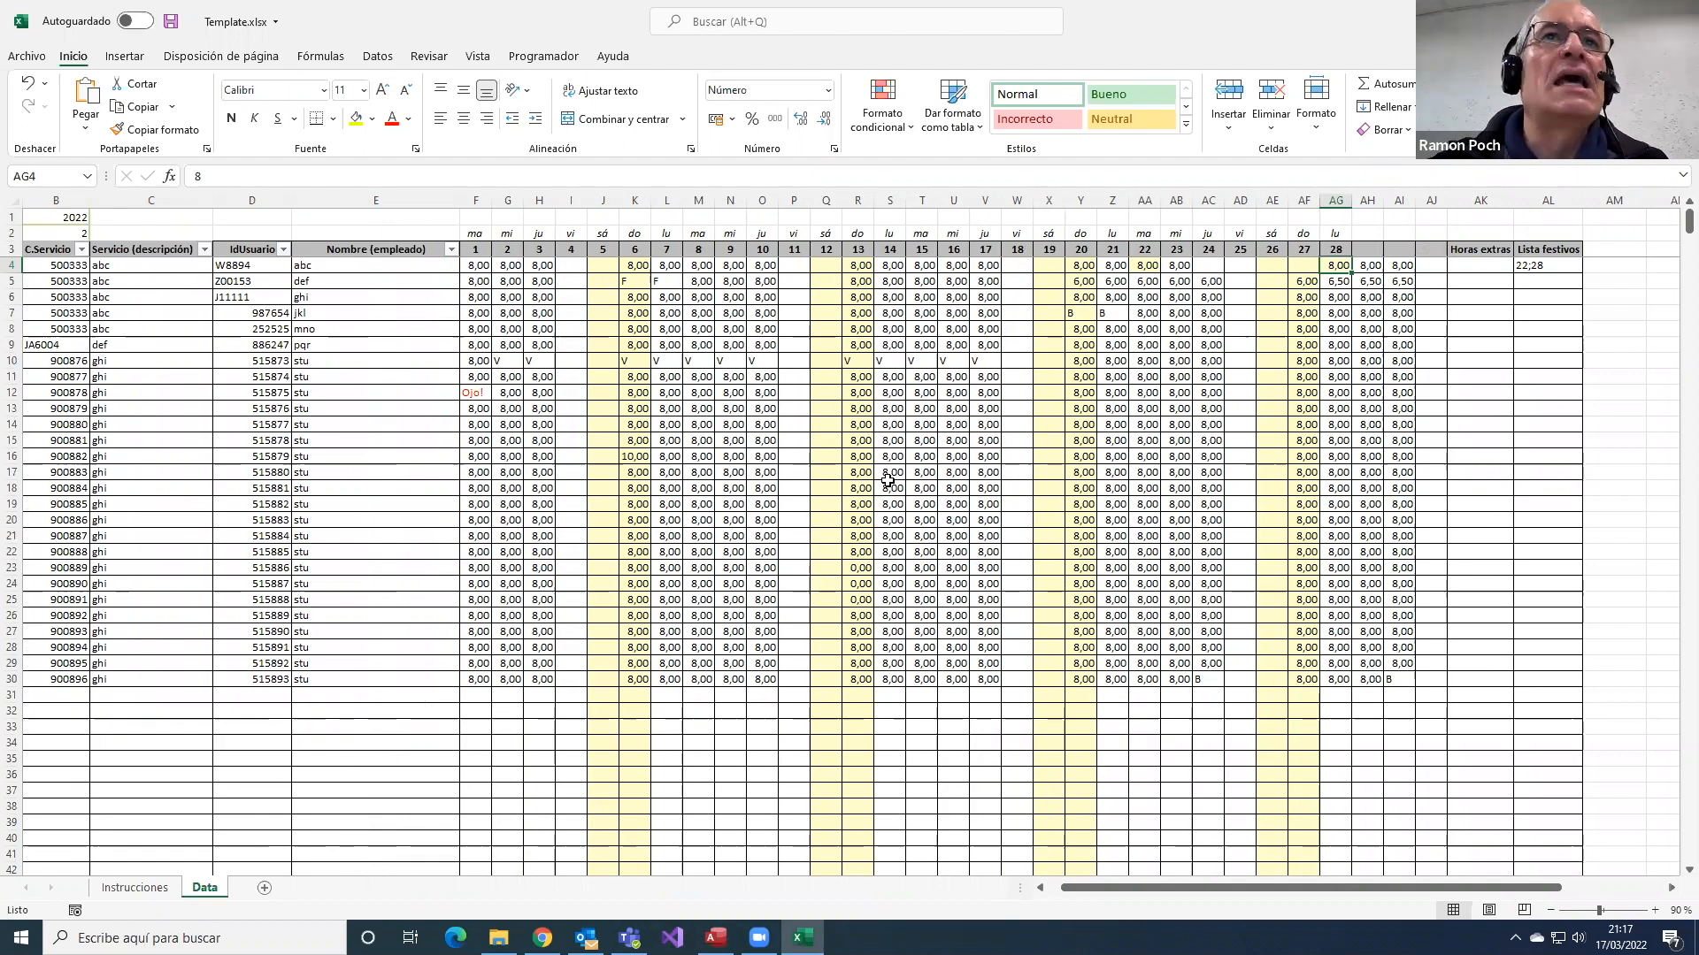
{"action": "left_click", "coordinate": [477, 391]}
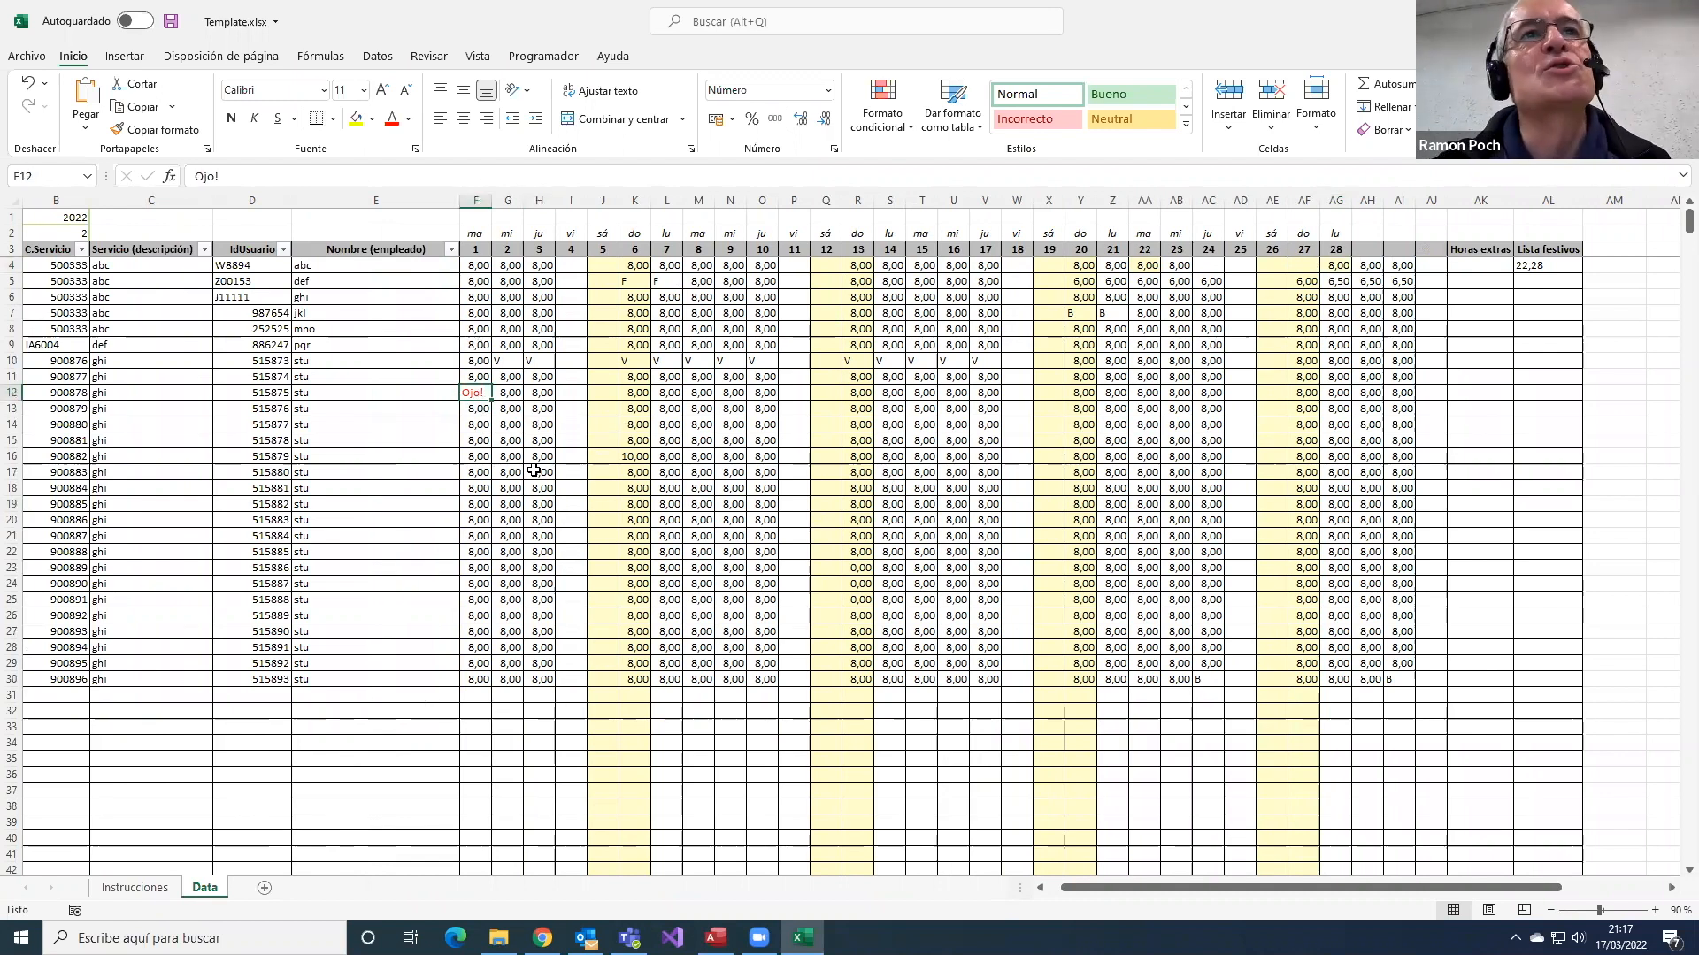
{"action": "left_click", "coordinate": [482, 424]}
{"action": "key", "text": "Up"}
{"action": "key", "text": "Up"}
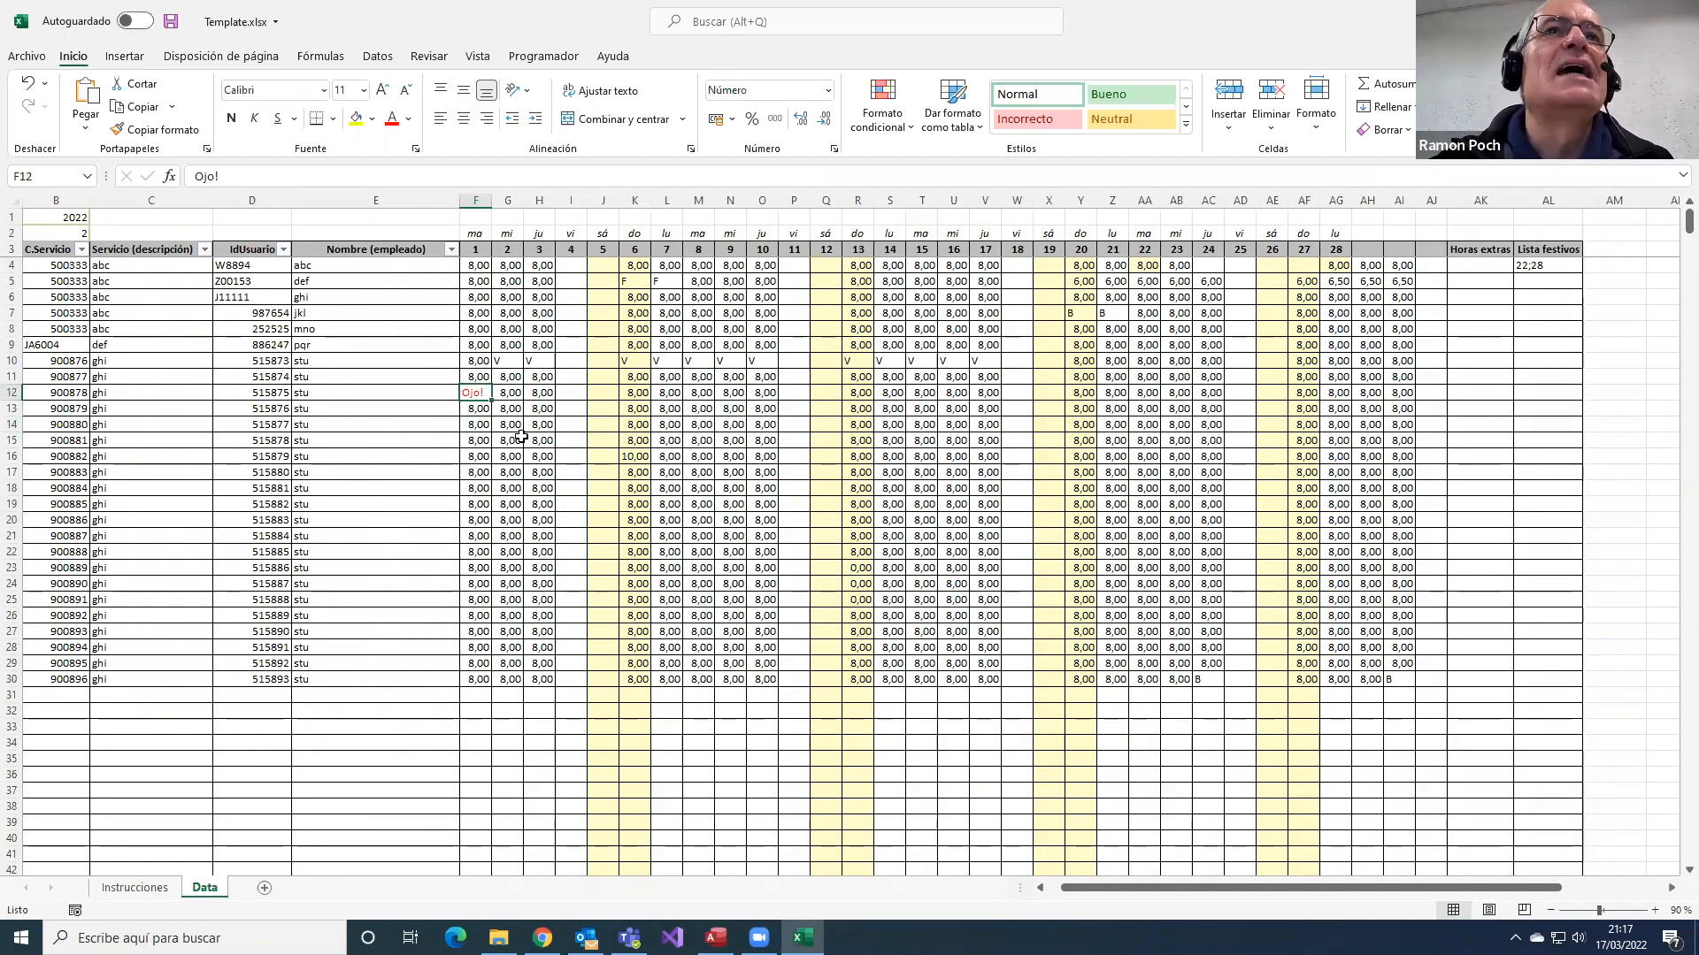
{"action": "left_click_drag", "start_coordinate": [624, 361], "coordinate": [761, 361]}
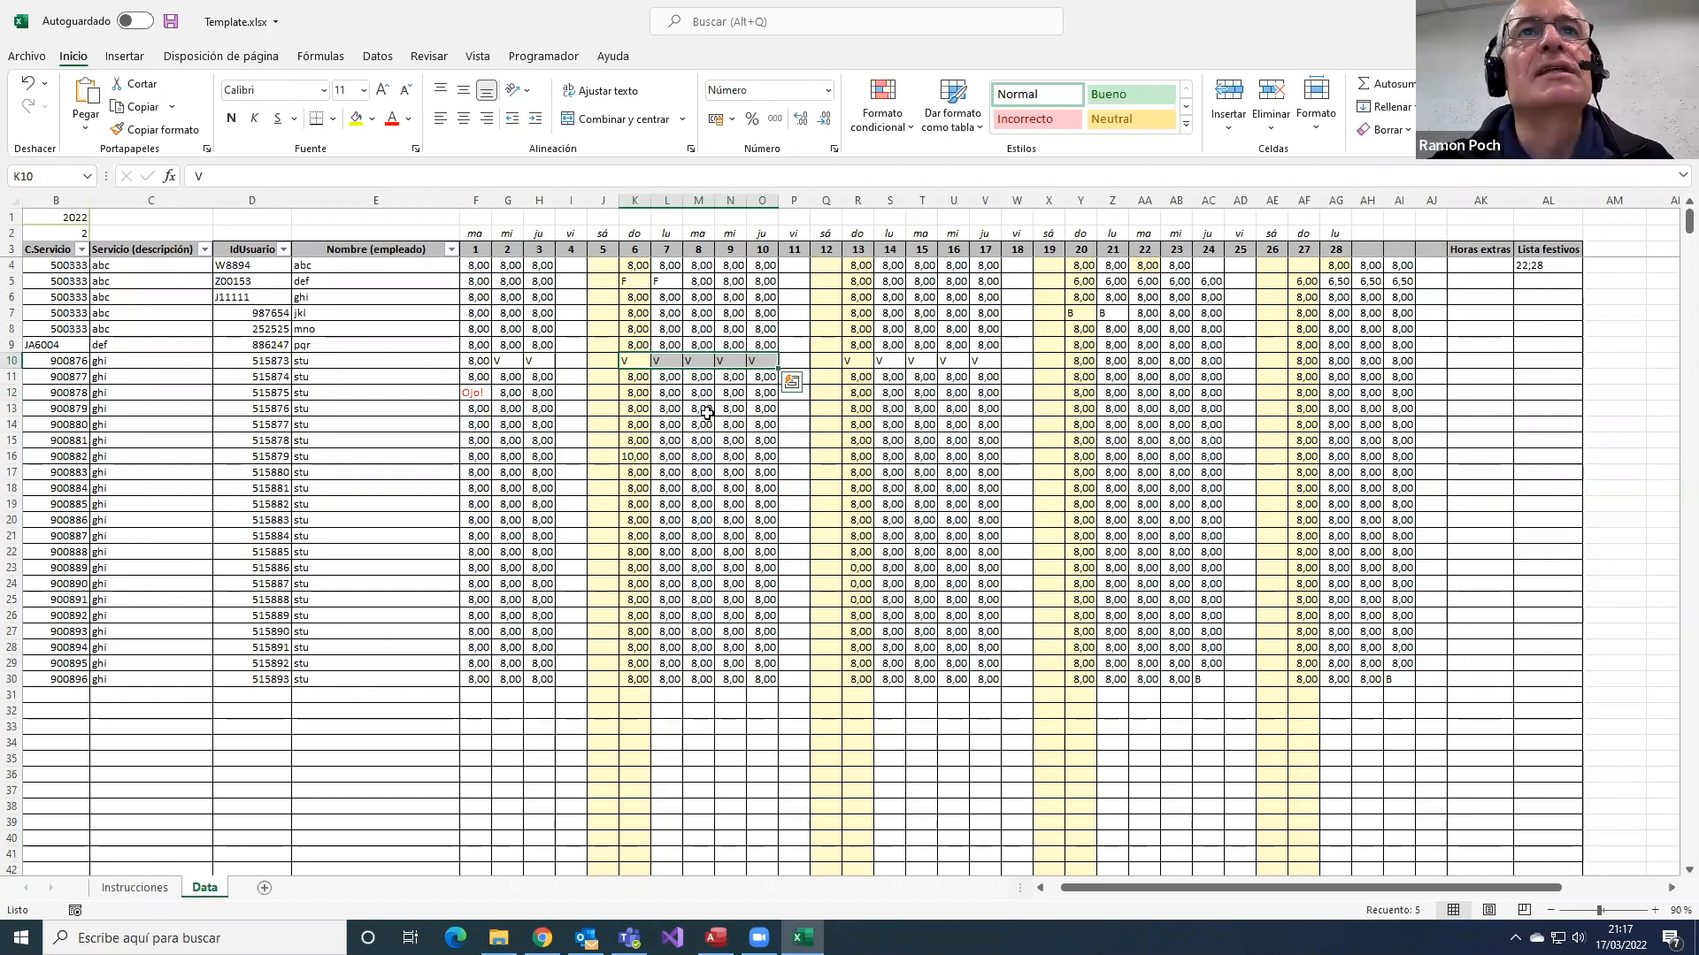
{"action": "left_click", "coordinate": [635, 361]}
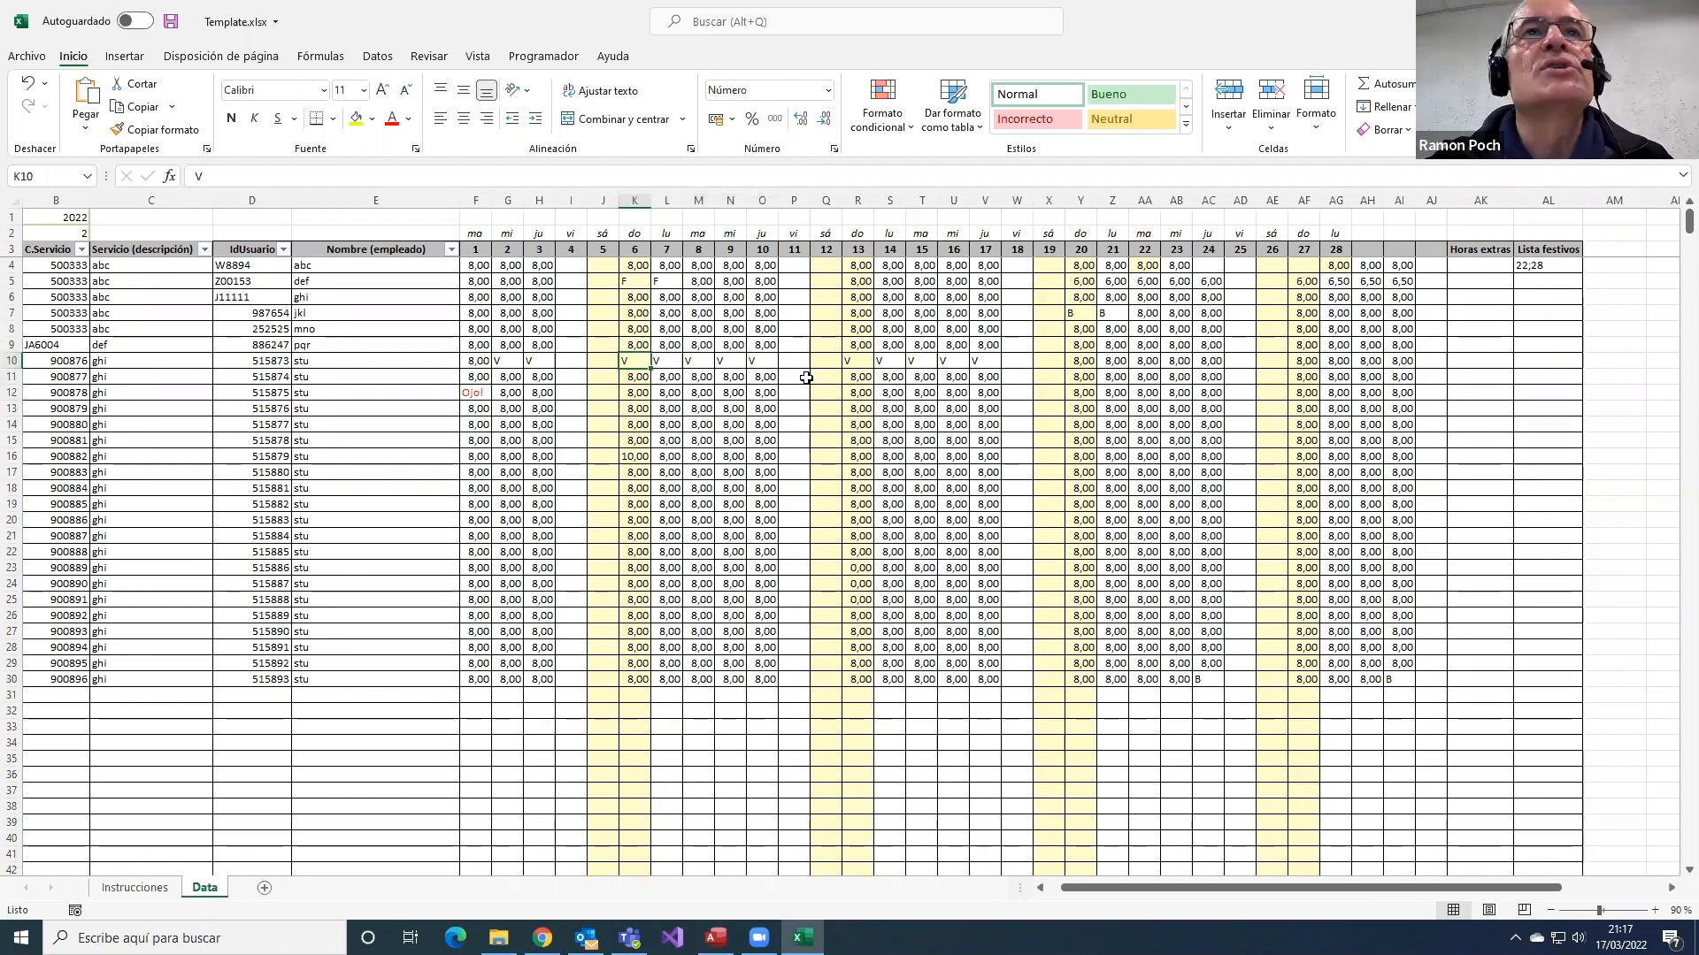
{"action": "left_click", "coordinate": [629, 280]}
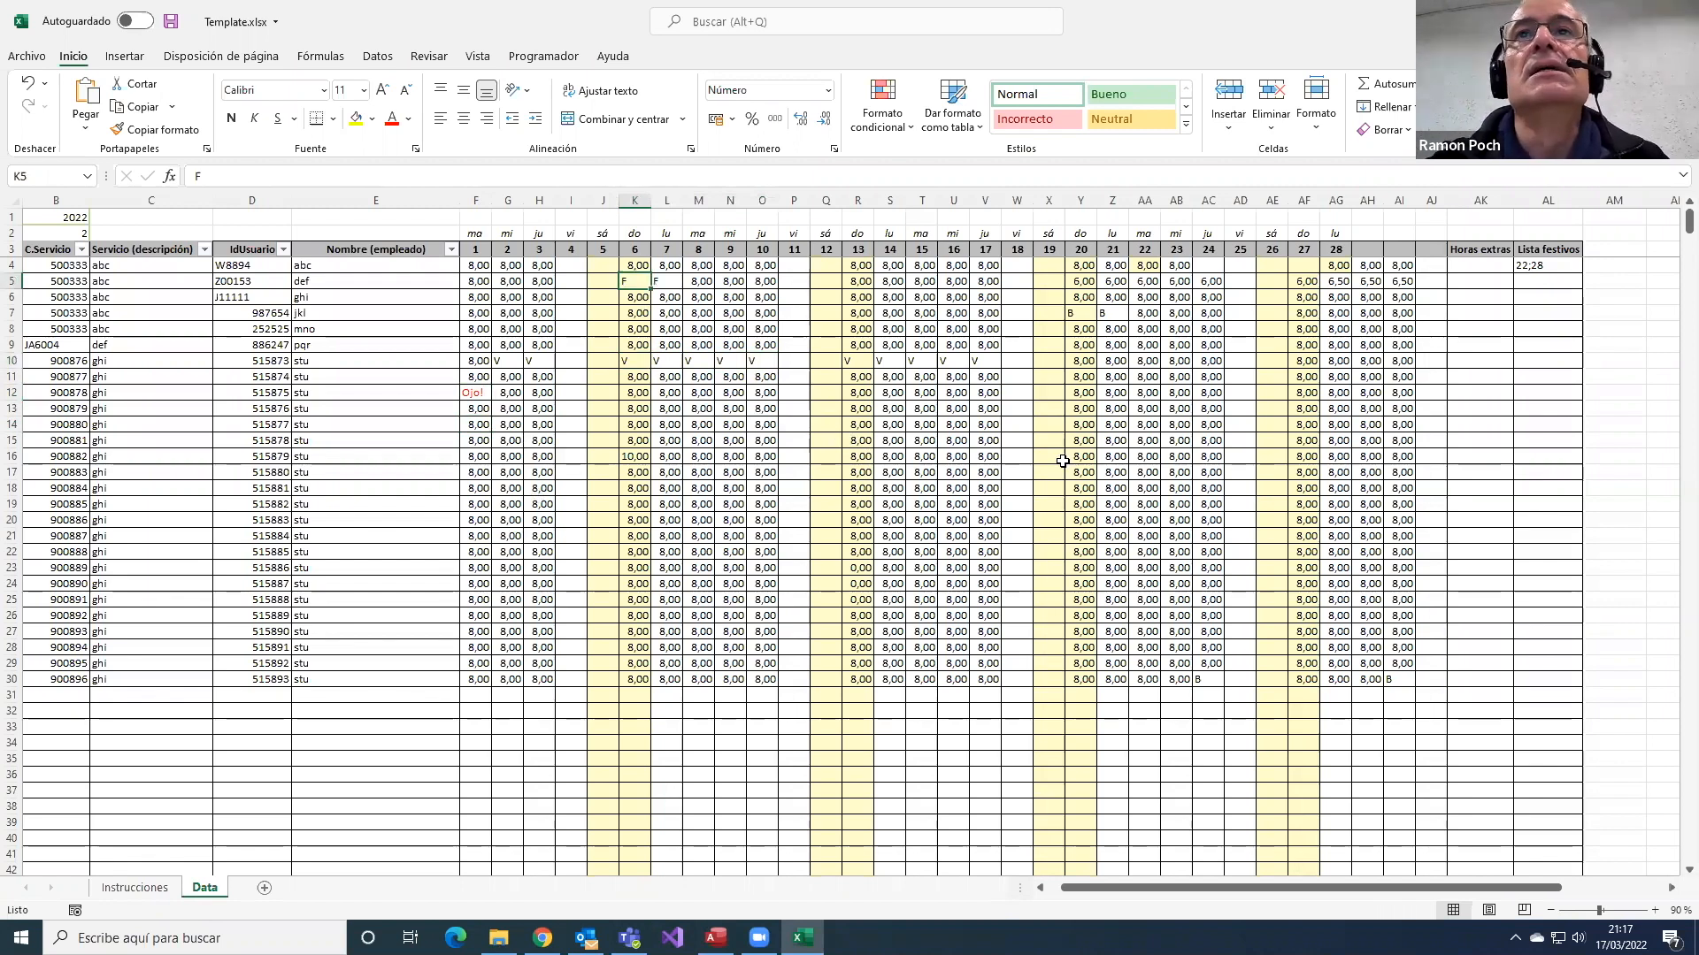
{"action": "left_click", "coordinate": [1115, 315]}
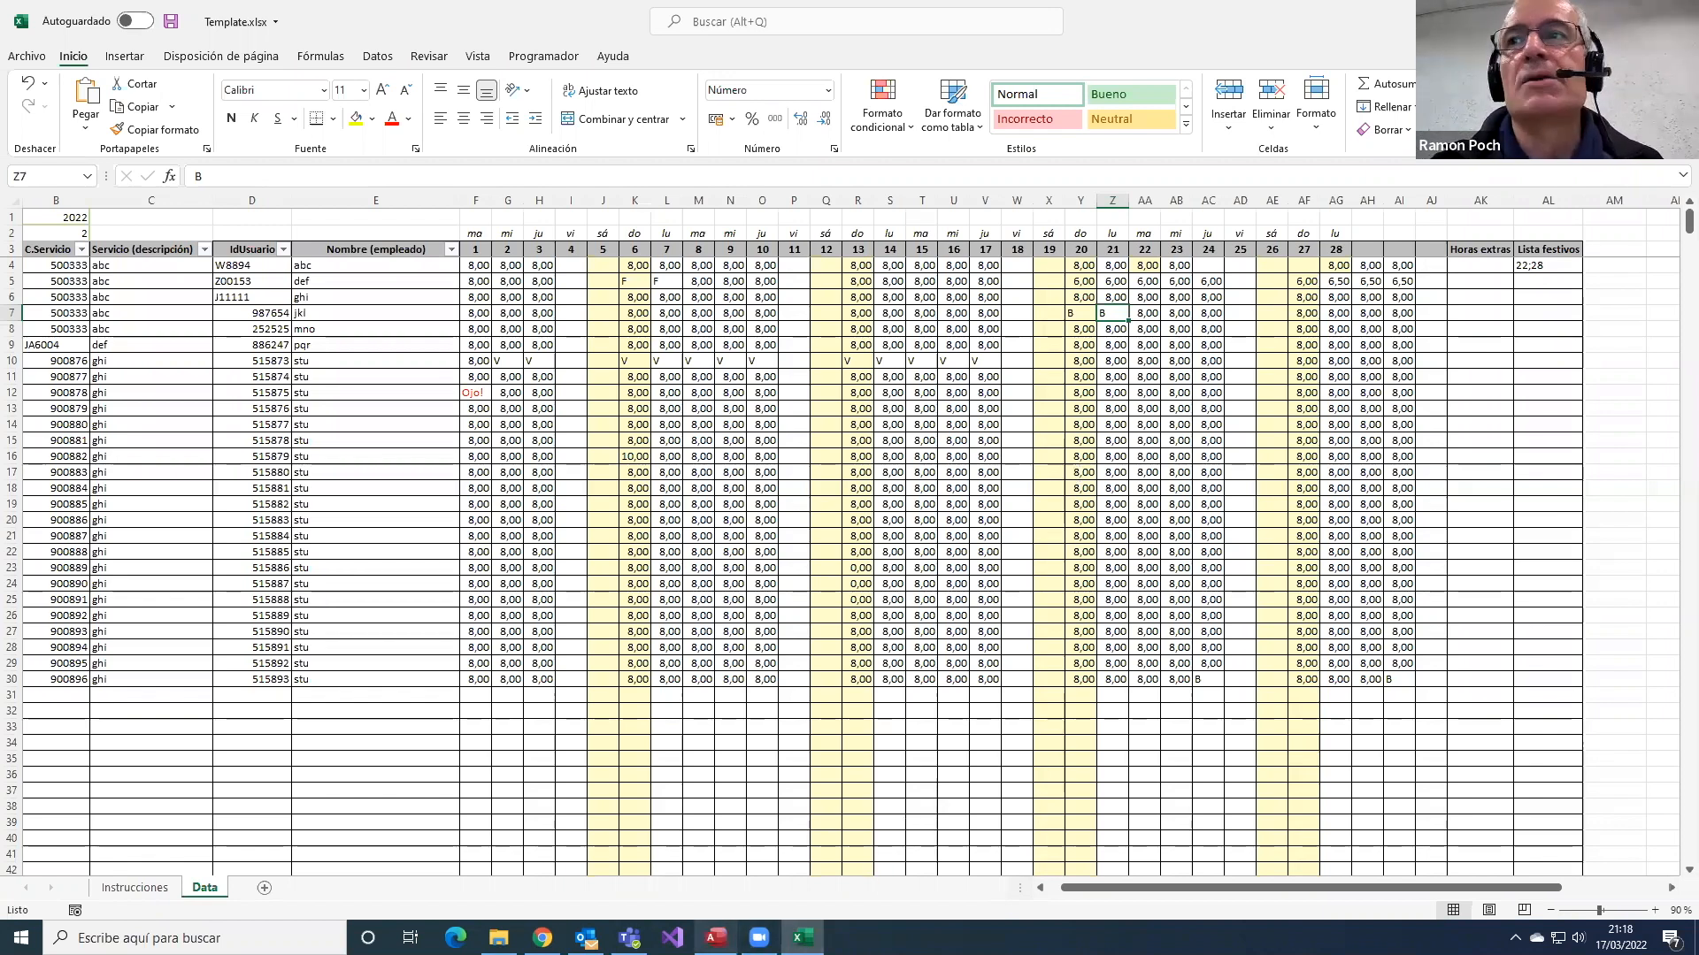
- Switch to the desktop and open the Database1.accdb database in Access
{"action": "left_click", "coordinate": [716, 937]}
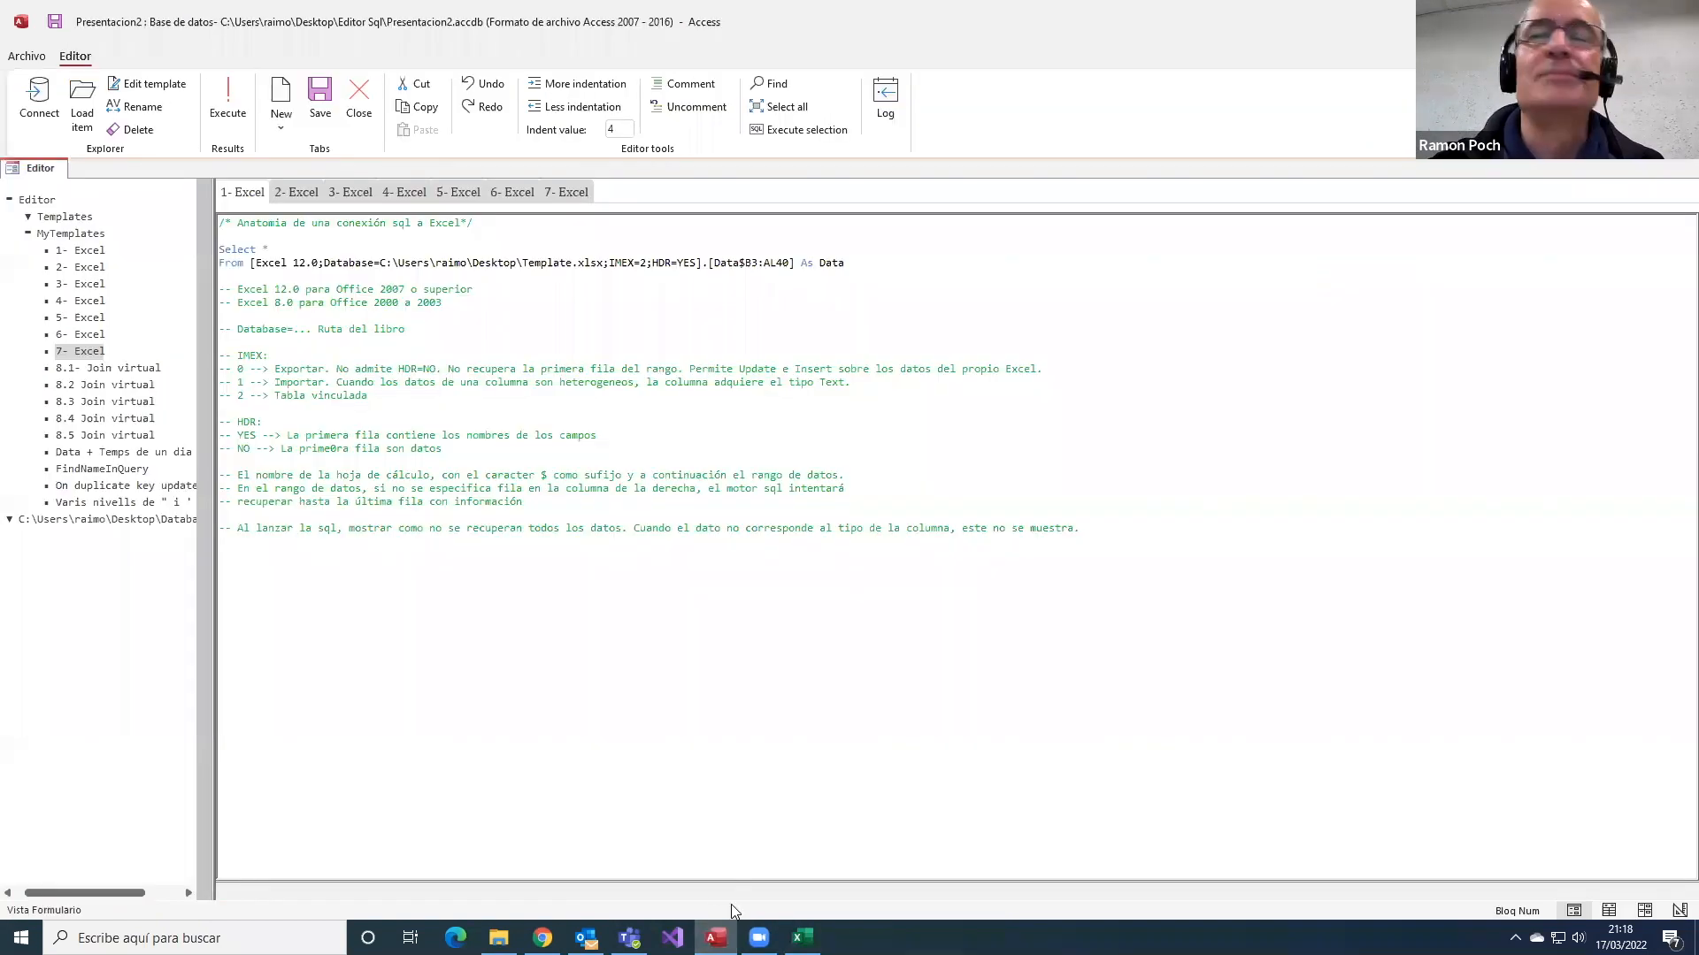
{"action": "left_click", "coordinate": [1697, 938]}
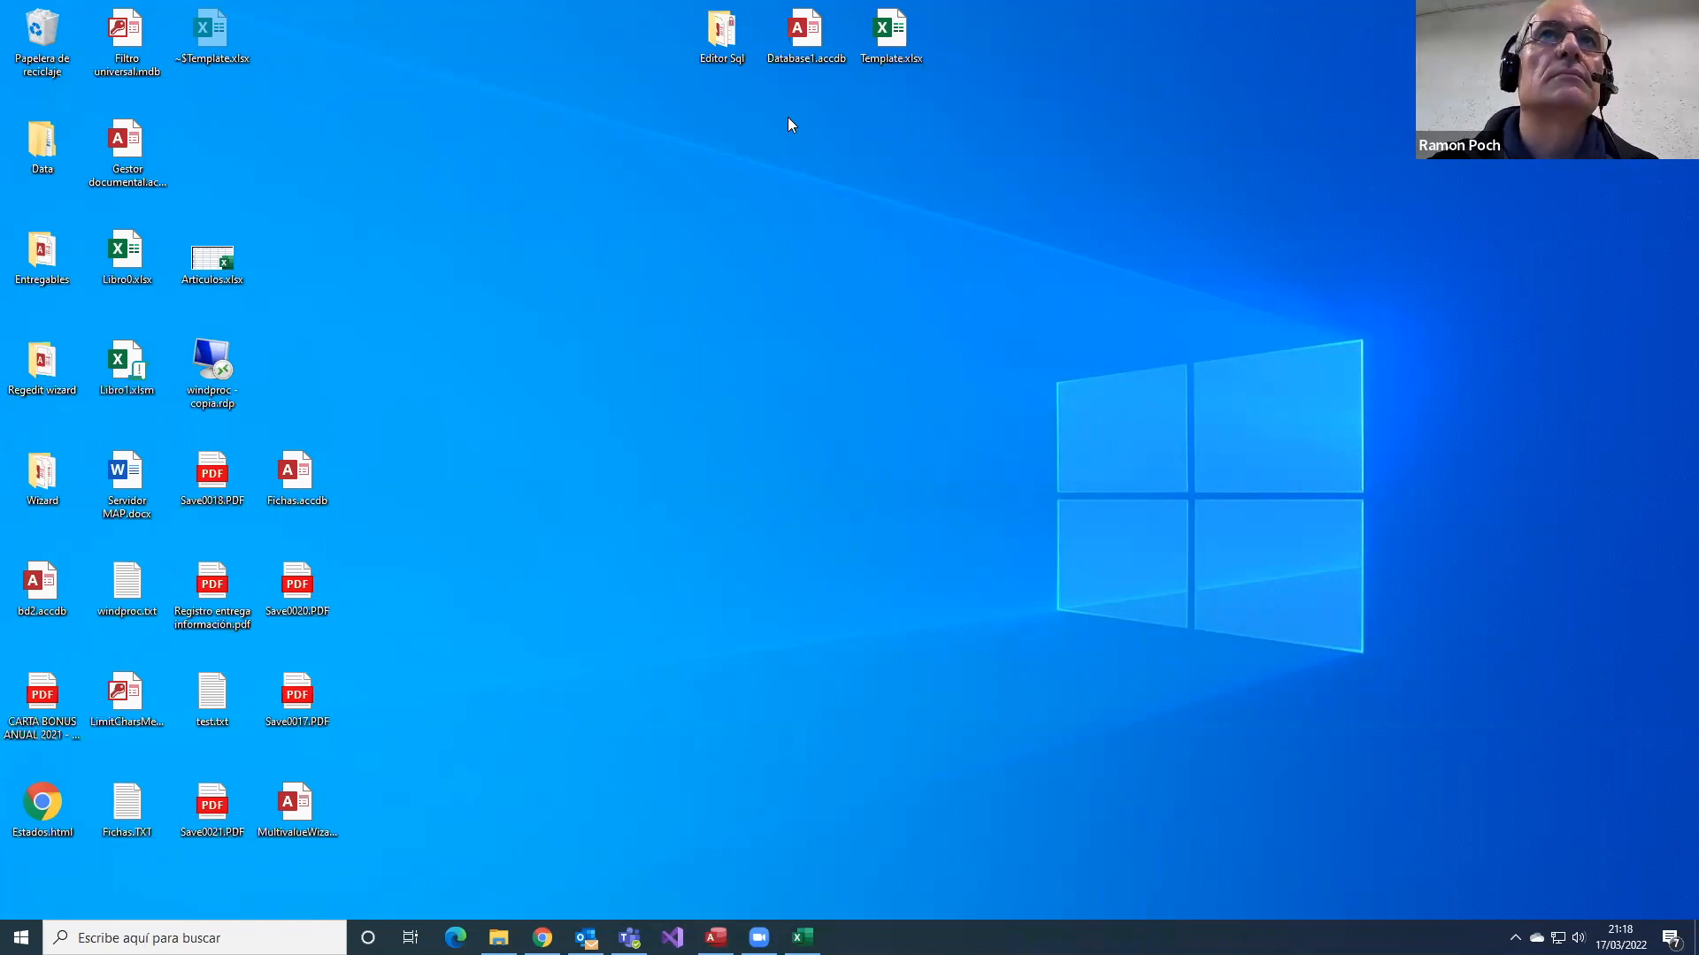
{"action": "double_click", "coordinate": [805, 50]}
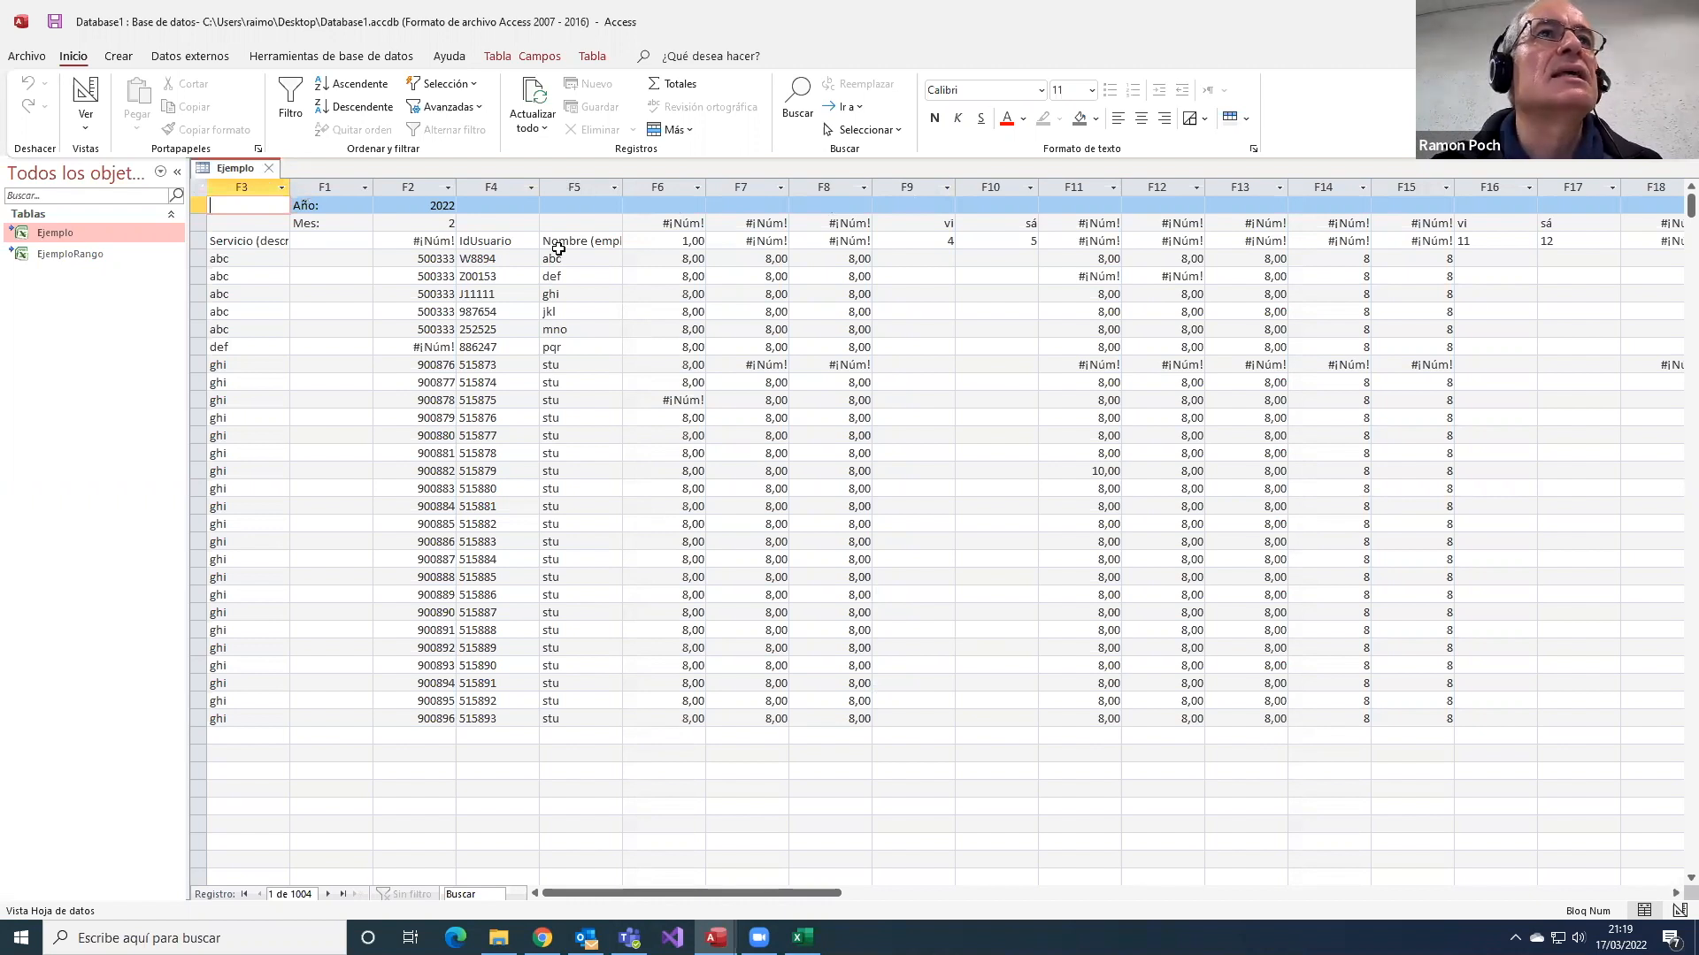
- Close the Ejemplo table, open the linked EjemploRango table to examine its columns, and close it again
{"action": "left_click", "coordinate": [275, 179]}
{"action": "left_click", "coordinate": [74, 256]}
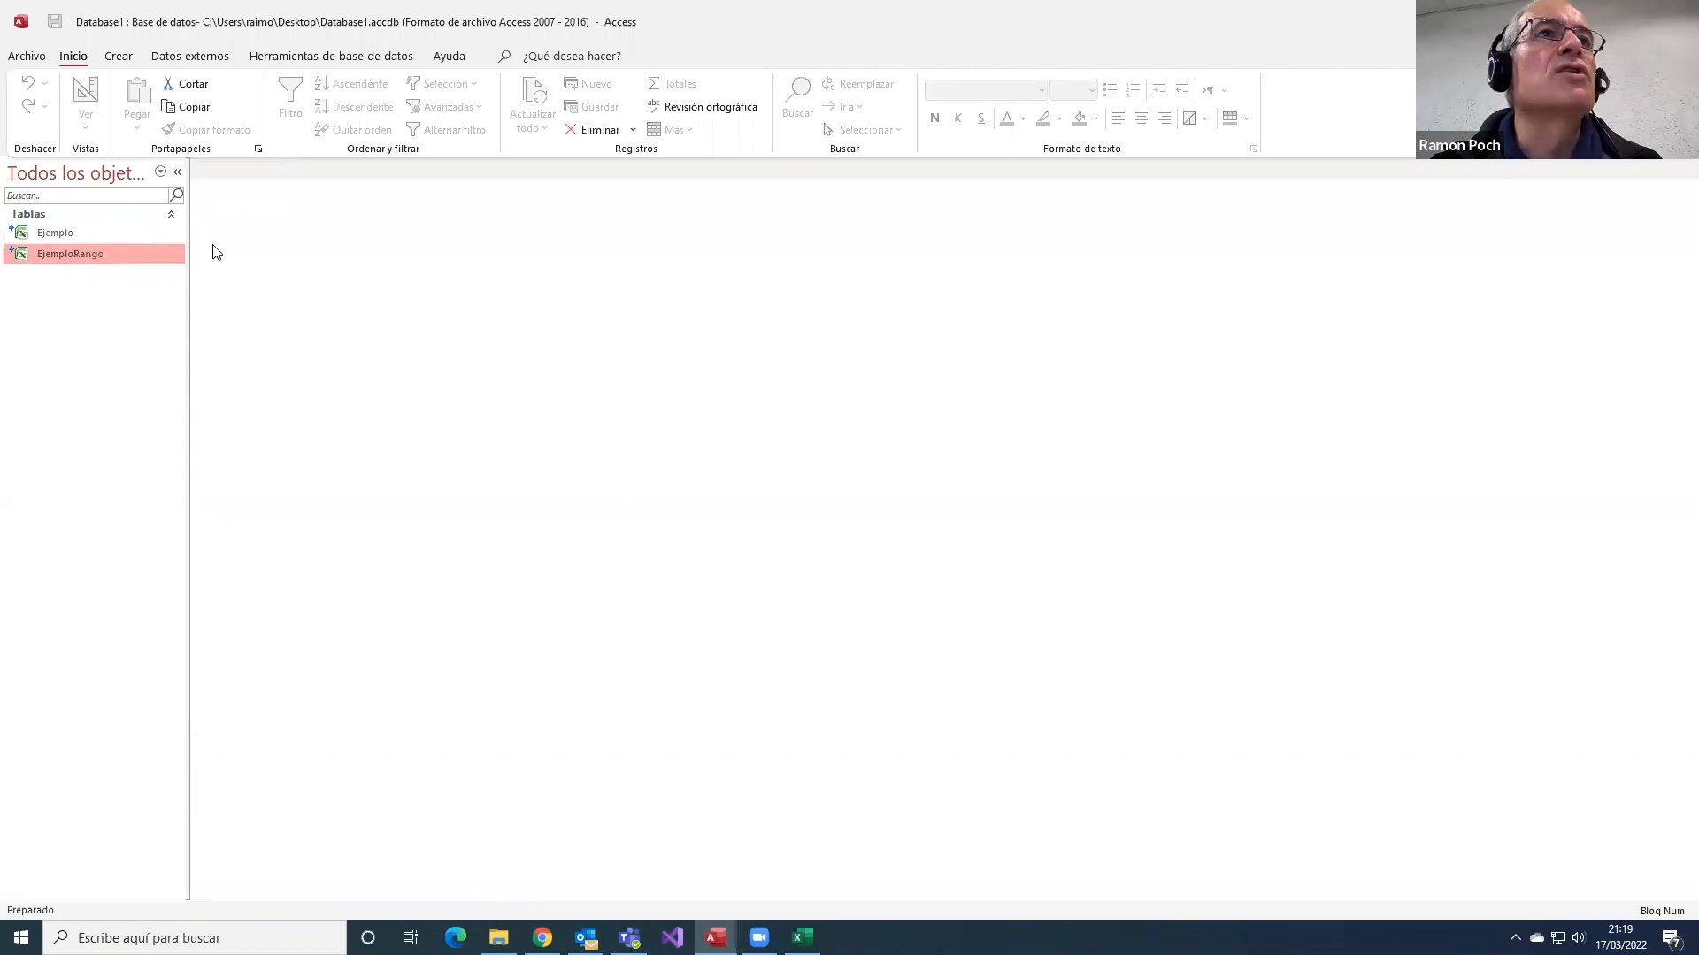
{"action": "double_click", "coordinate": [103, 254]}
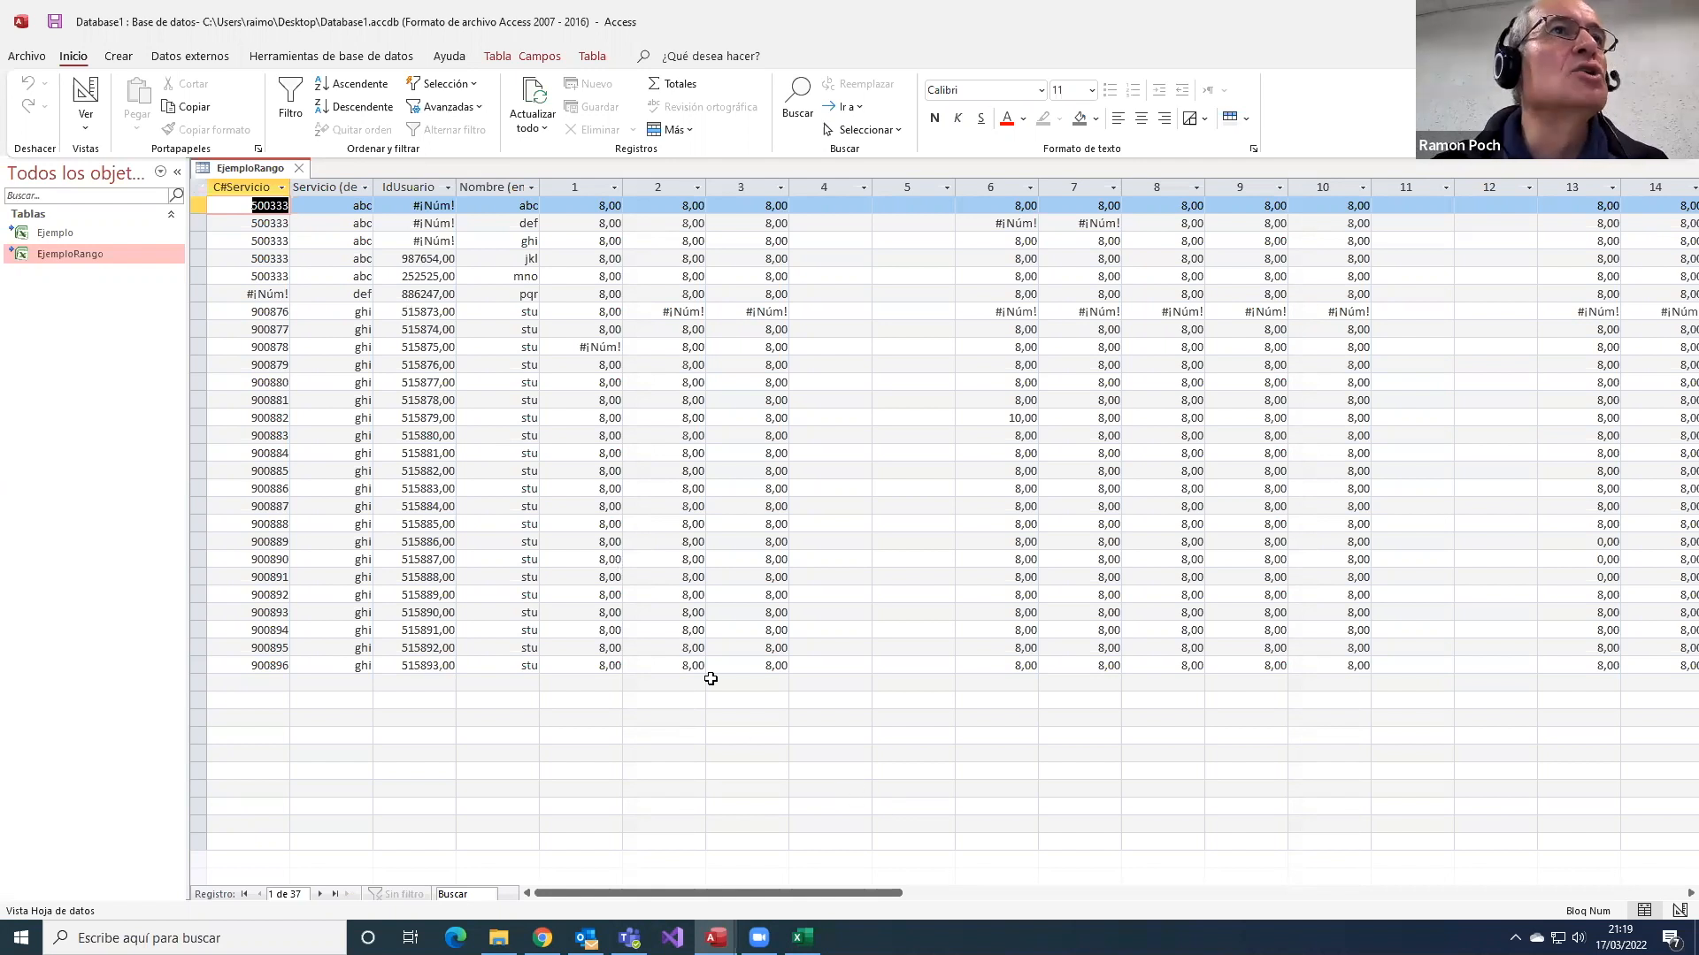
{"action": "left_click", "coordinate": [298, 168]}
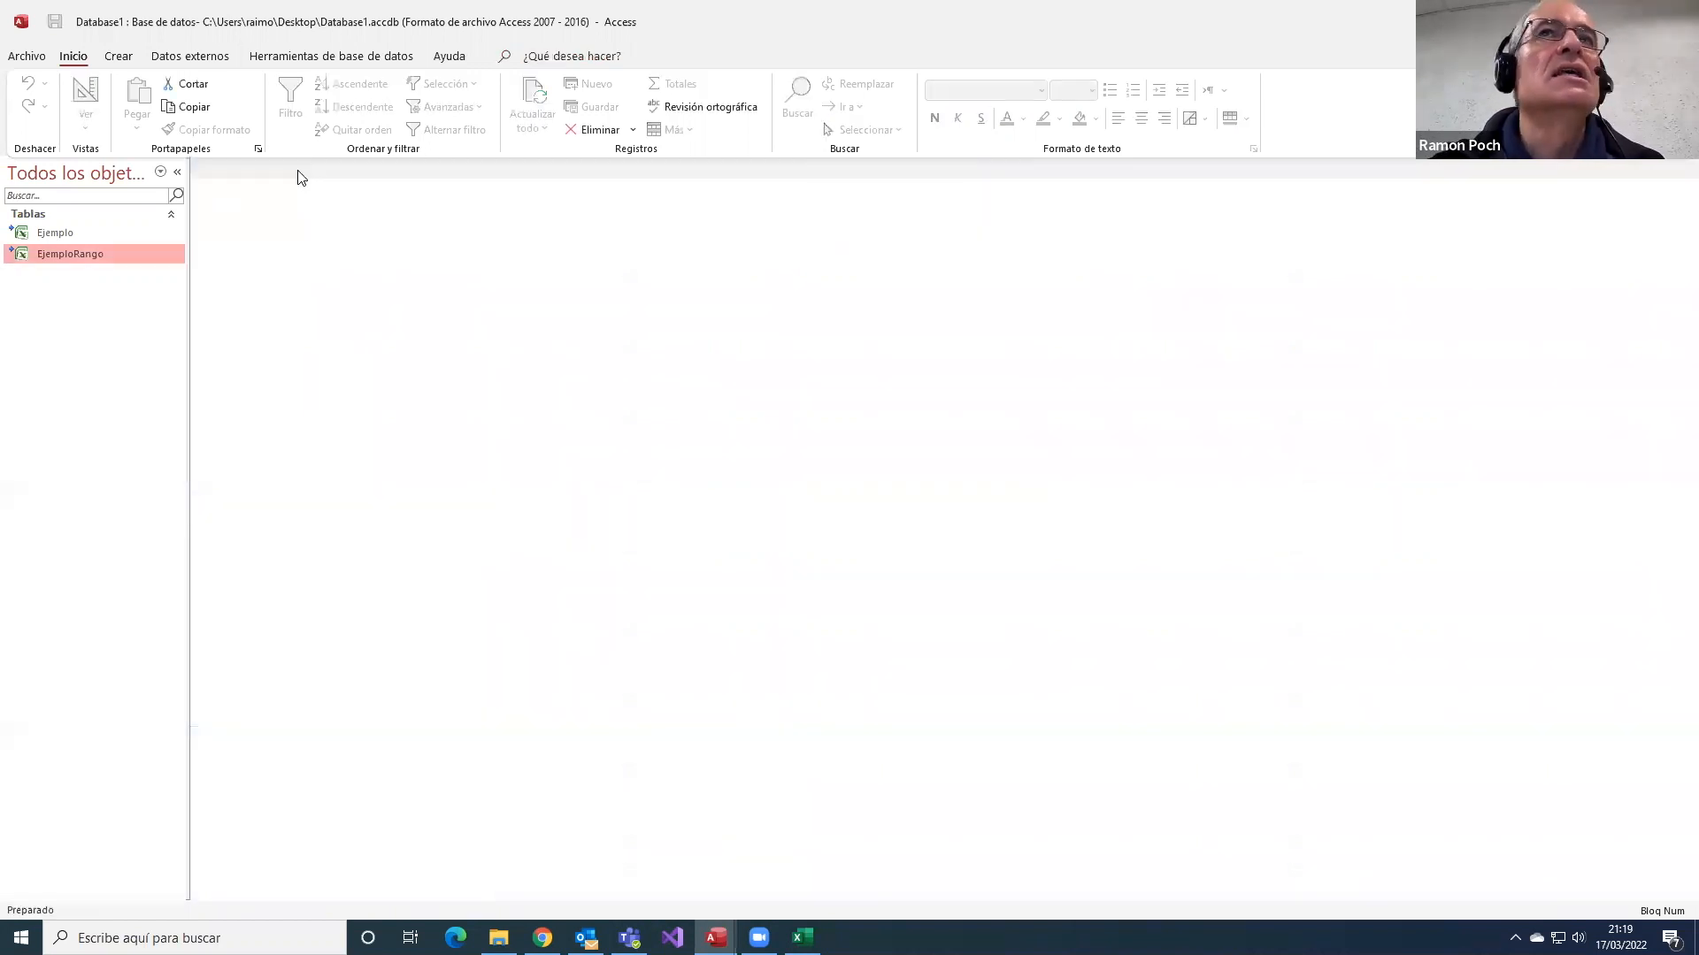
- Switch to the Presentacion2 database and examine the Excel connection string and the [Data$B3:AL40] range in the 1- Excel script
{"action": "mouse_move", "coordinate": [715, 938]}
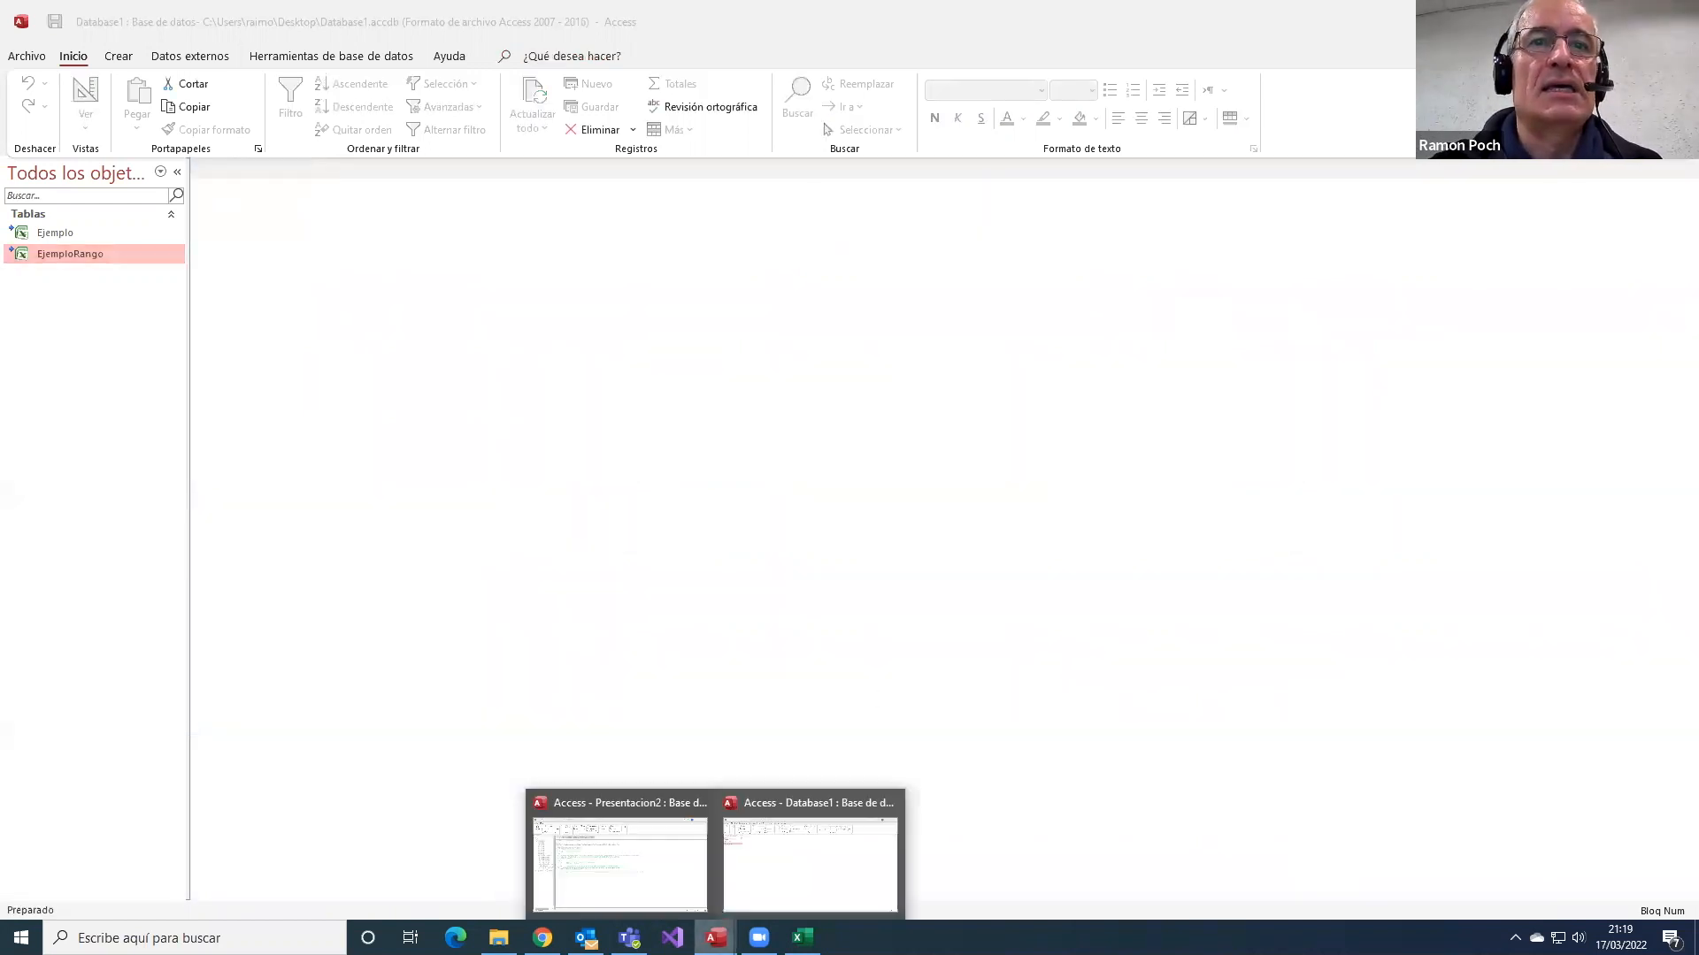
{"action": "left_click", "coordinate": [697, 807]}
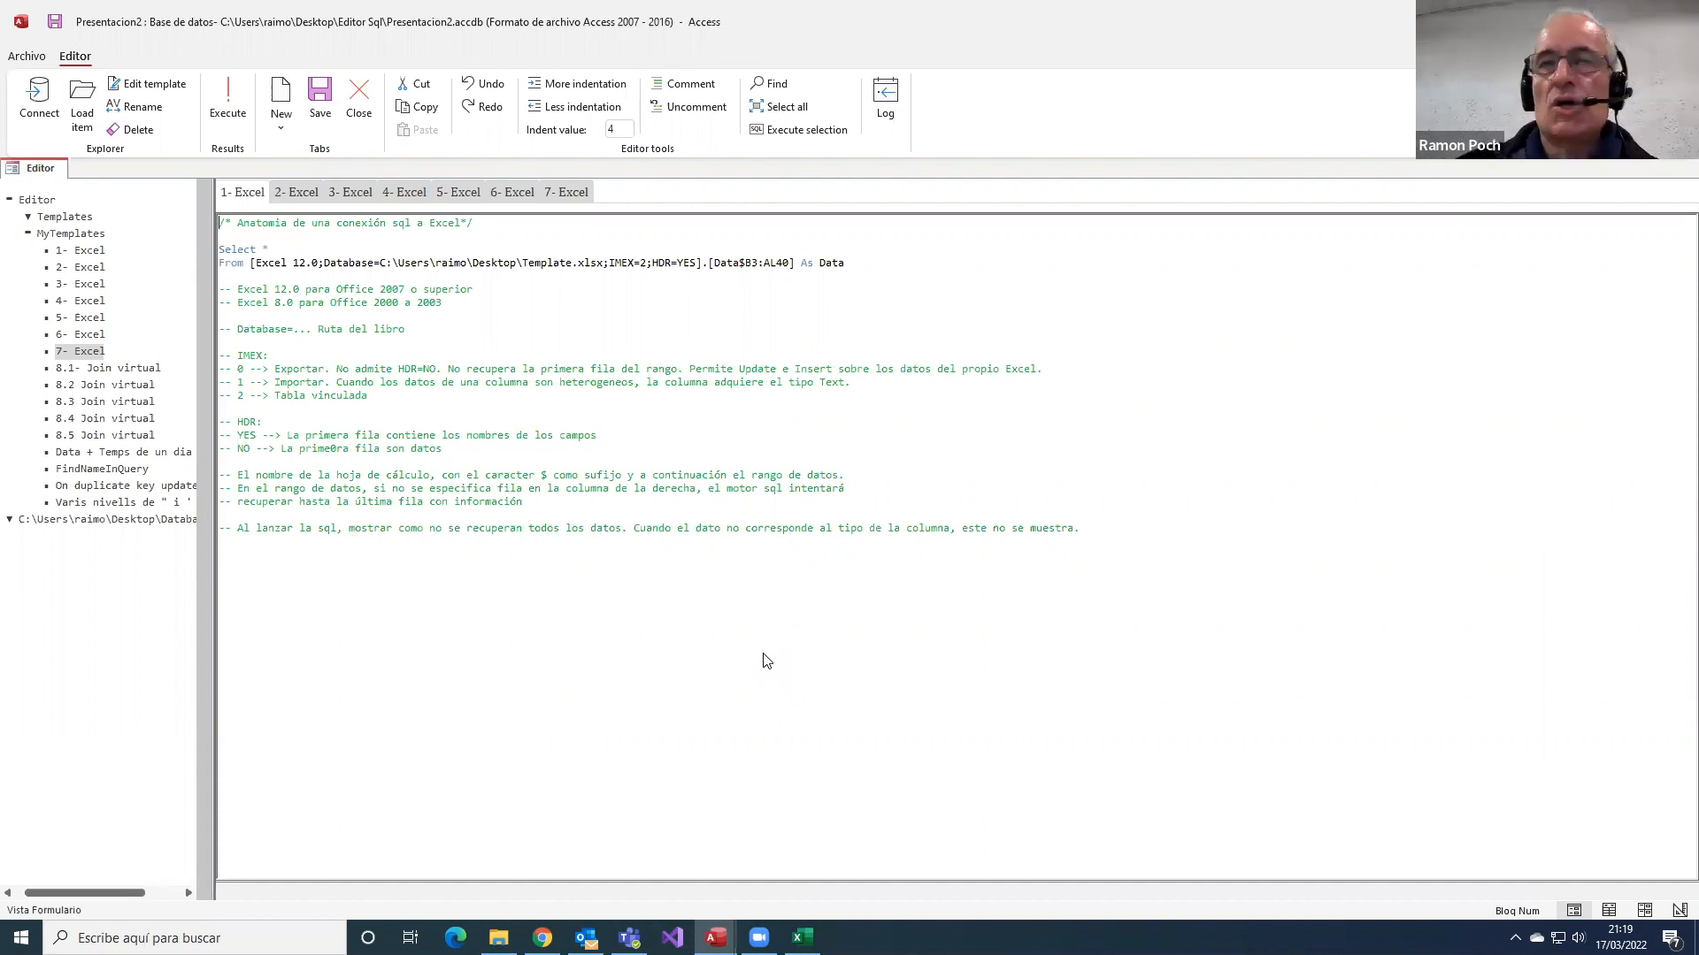
{"action": "left_click_drag", "start_coordinate": [251, 265], "coordinate": [698, 267]}
{"action": "left_click", "coordinate": [708, 278]}
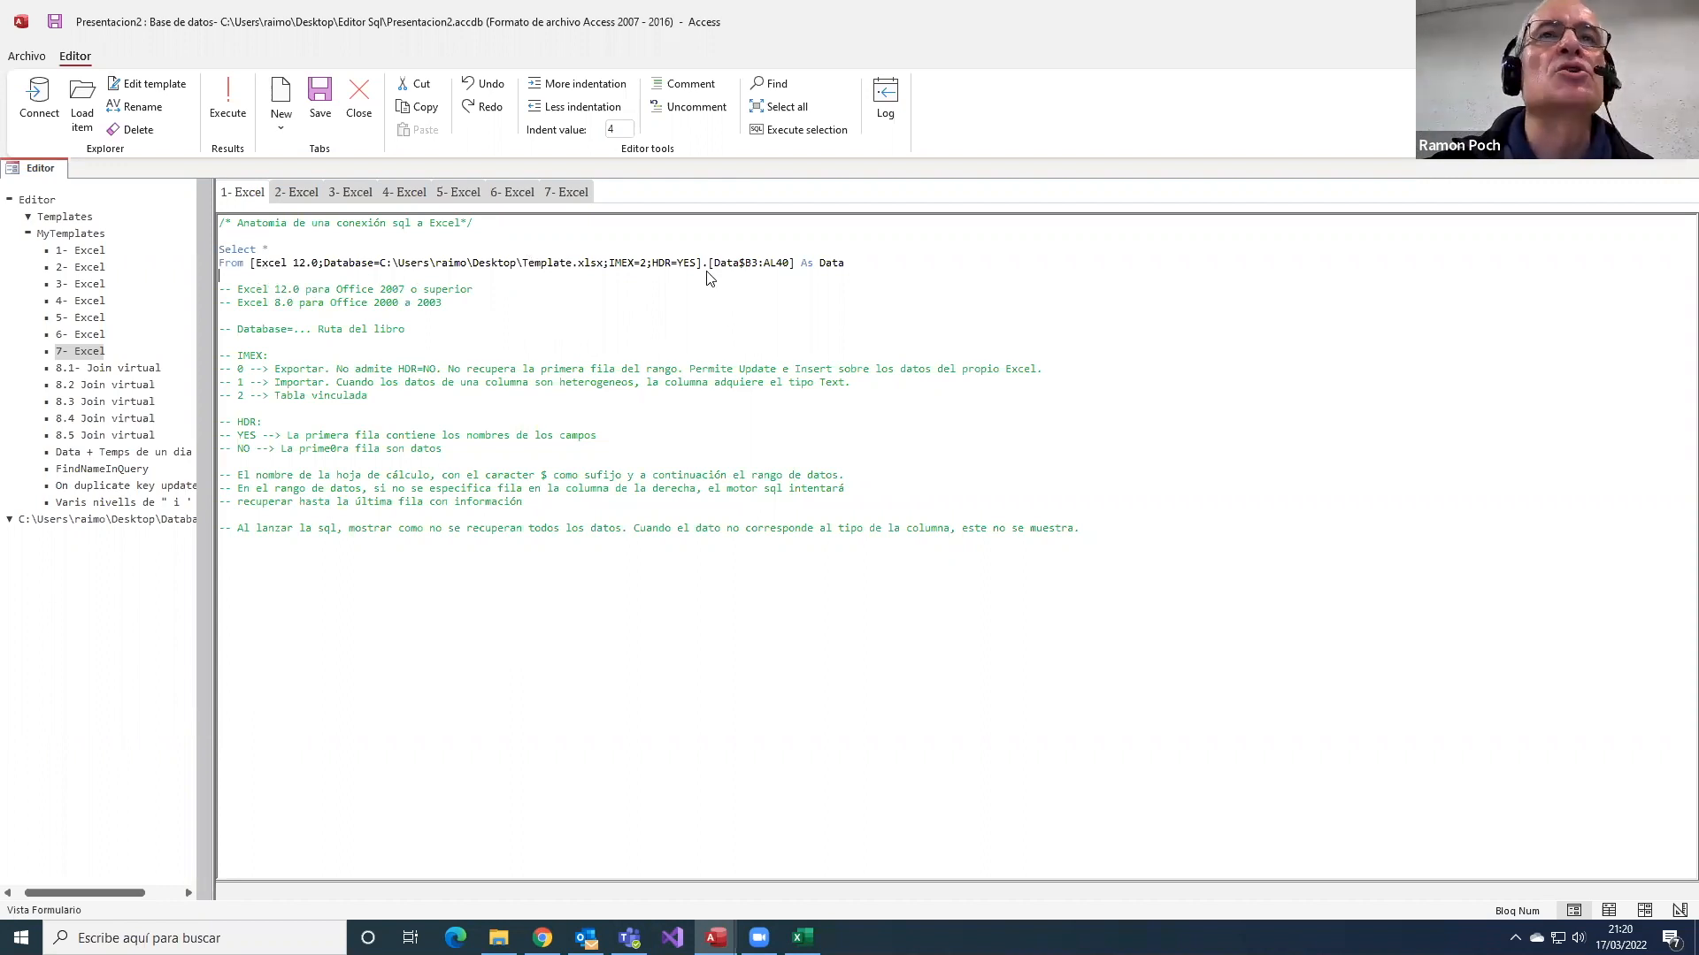
{"action": "left_click_drag", "start_coordinate": [709, 266], "coordinate": [796, 270]}
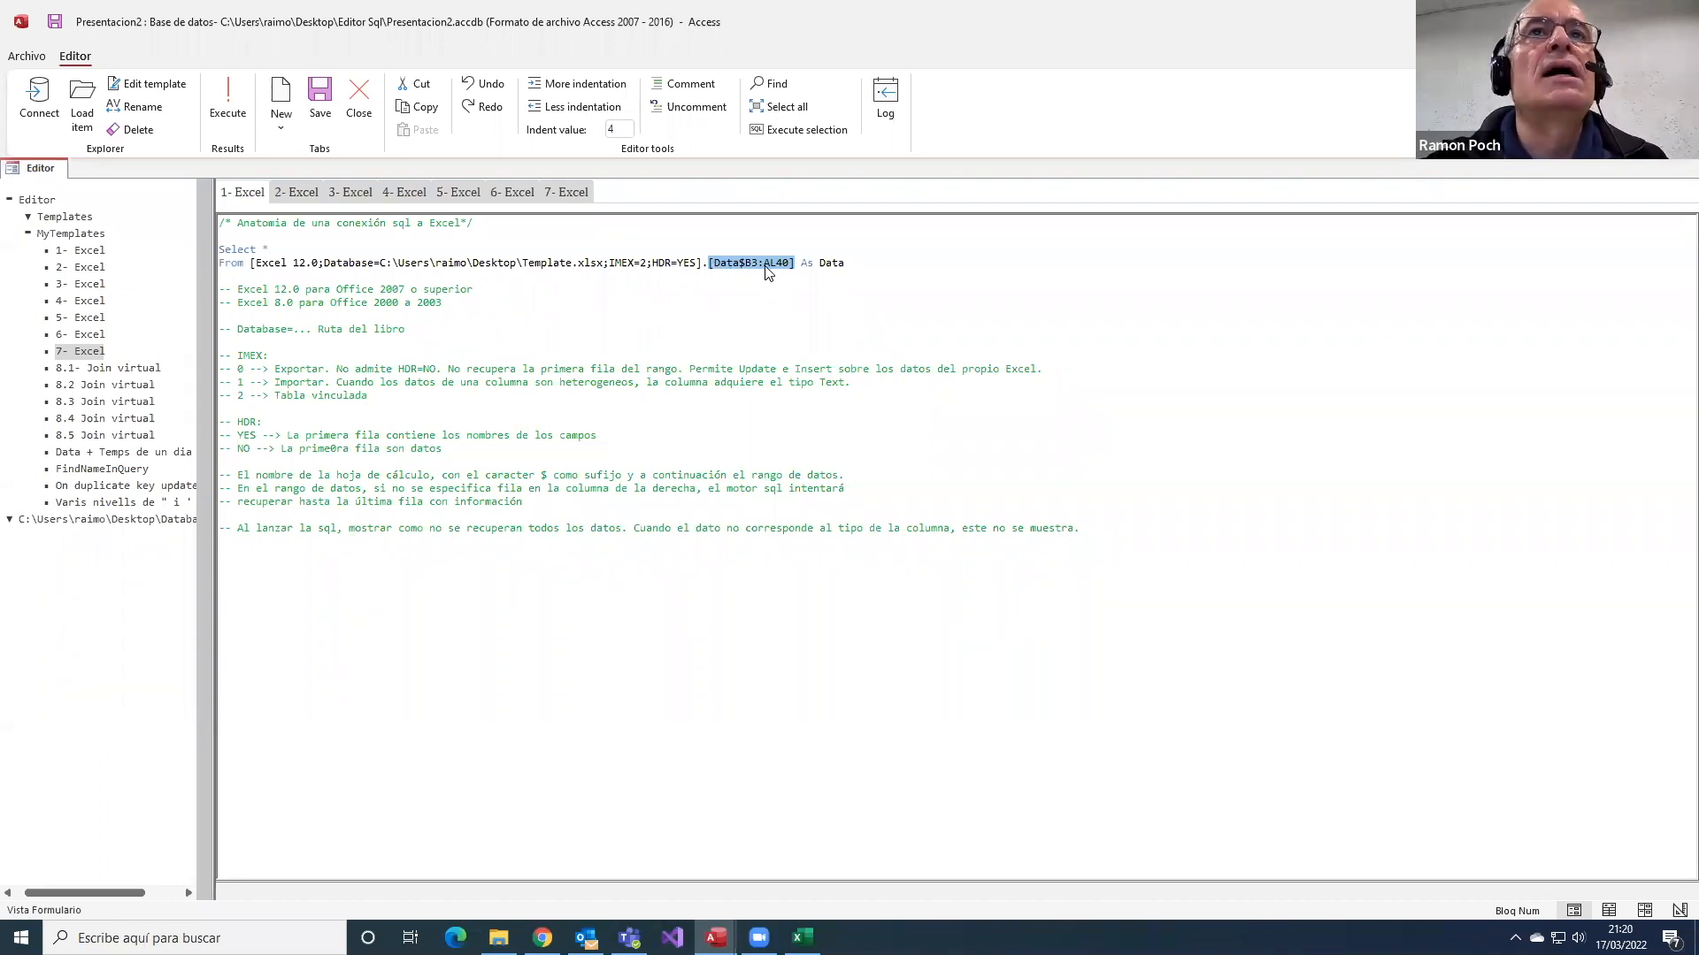
{"action": "left_click", "coordinate": [713, 312]}
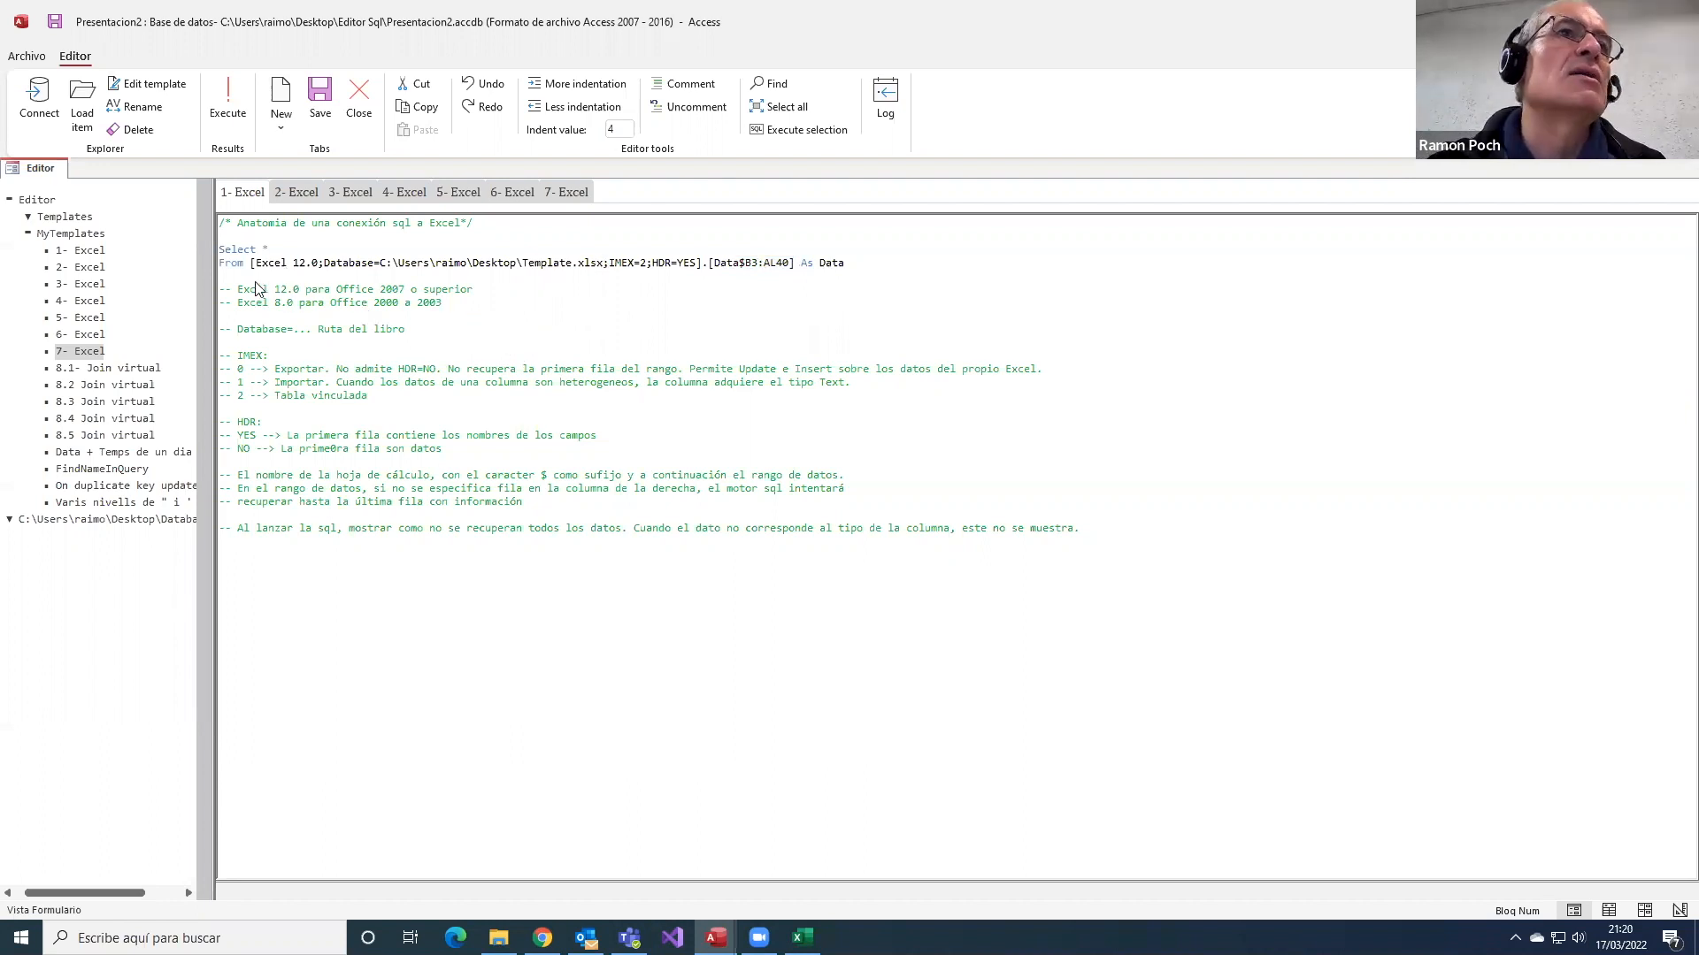
- Review each part of the connection string against its comments: Excel version, Database path, IMEX, HDR and the sheet range
{"action": "left_click_drag", "start_coordinate": [256, 264], "coordinate": [322, 268]}
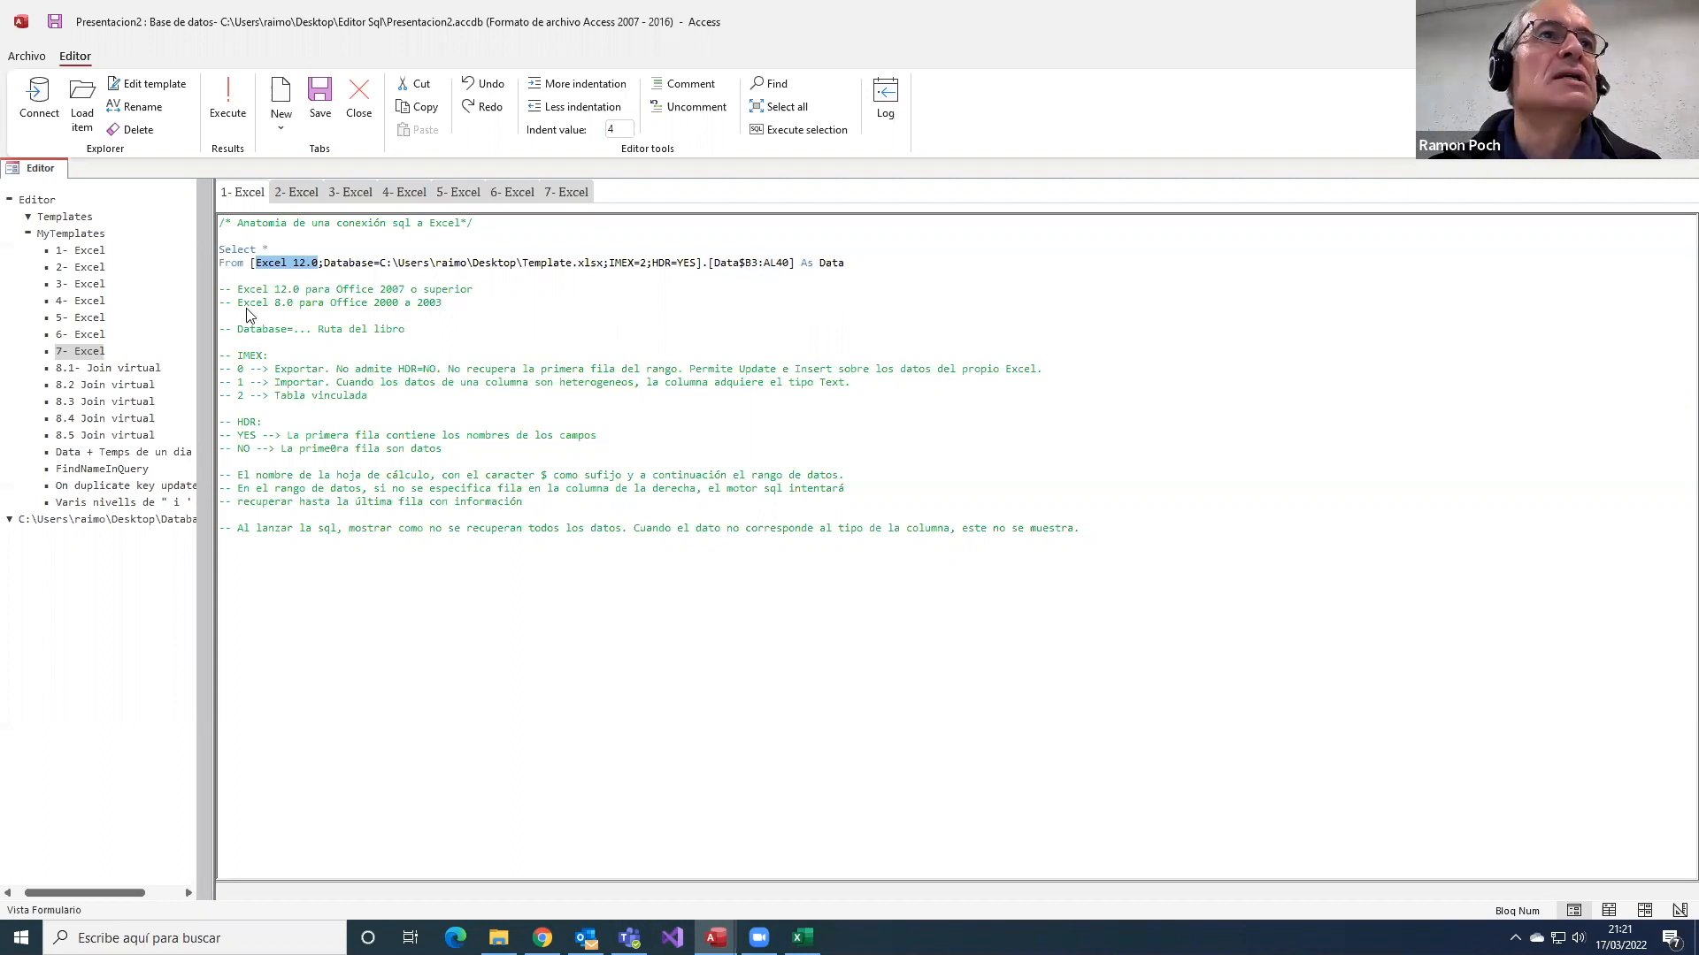
{"action": "left_click_drag", "start_coordinate": [237, 303], "coordinate": [295, 305]}
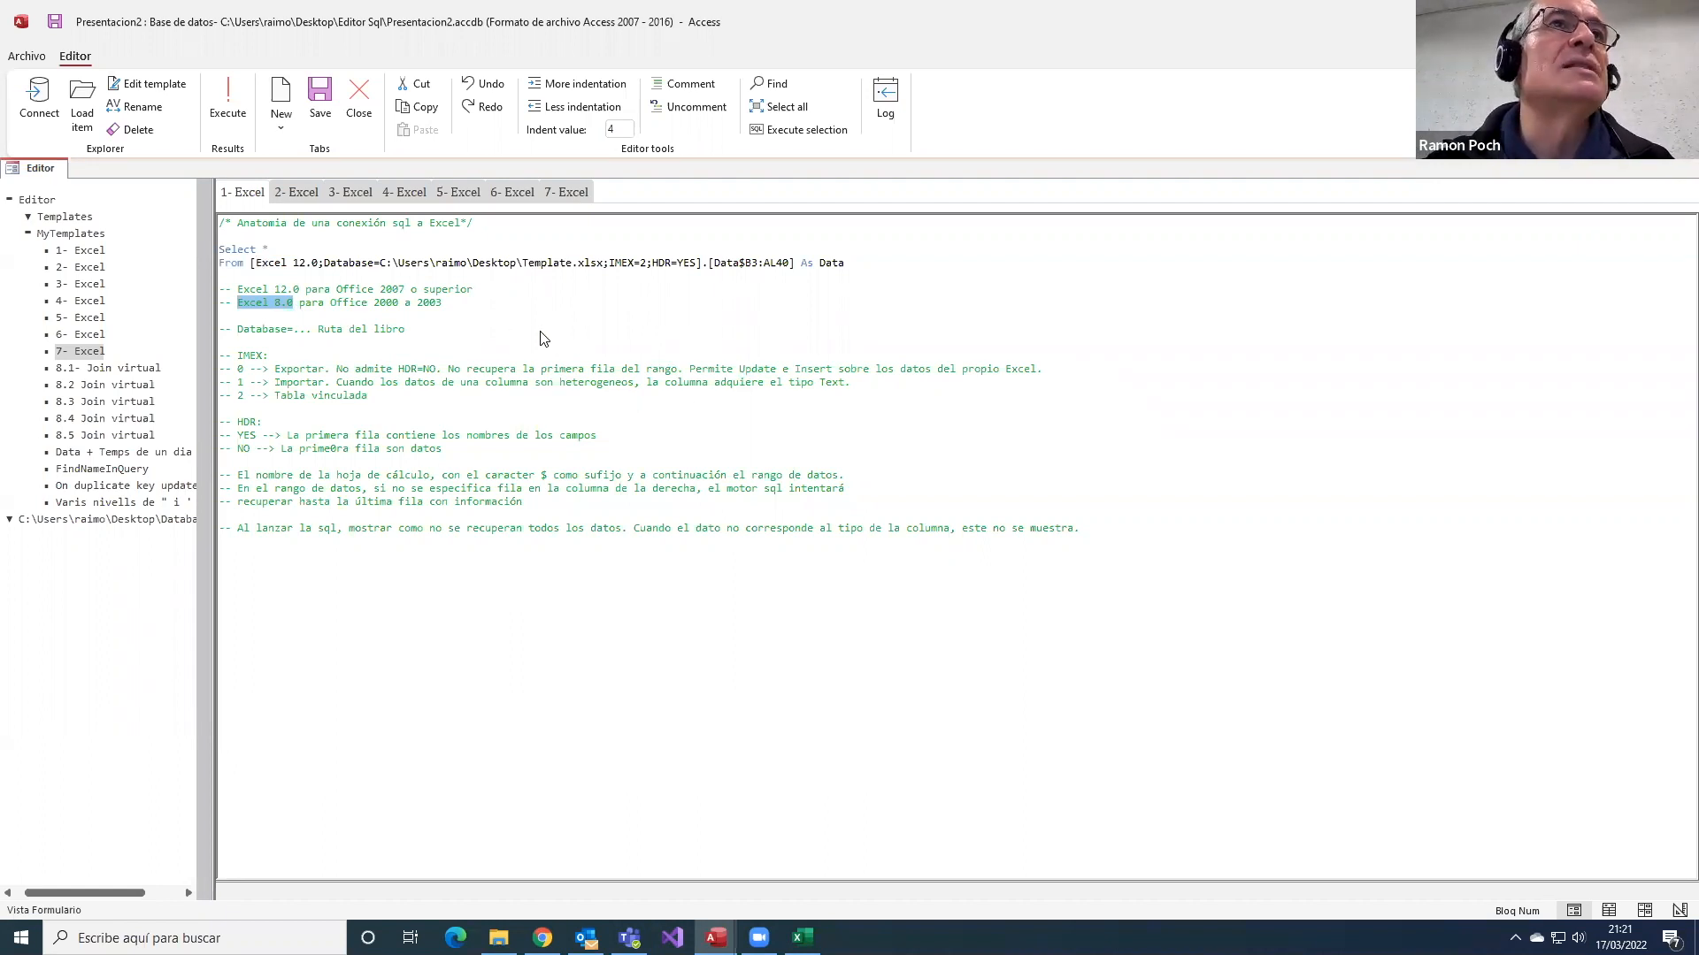
{"action": "left_click_drag", "start_coordinate": [324, 264], "coordinate": [604, 272]}
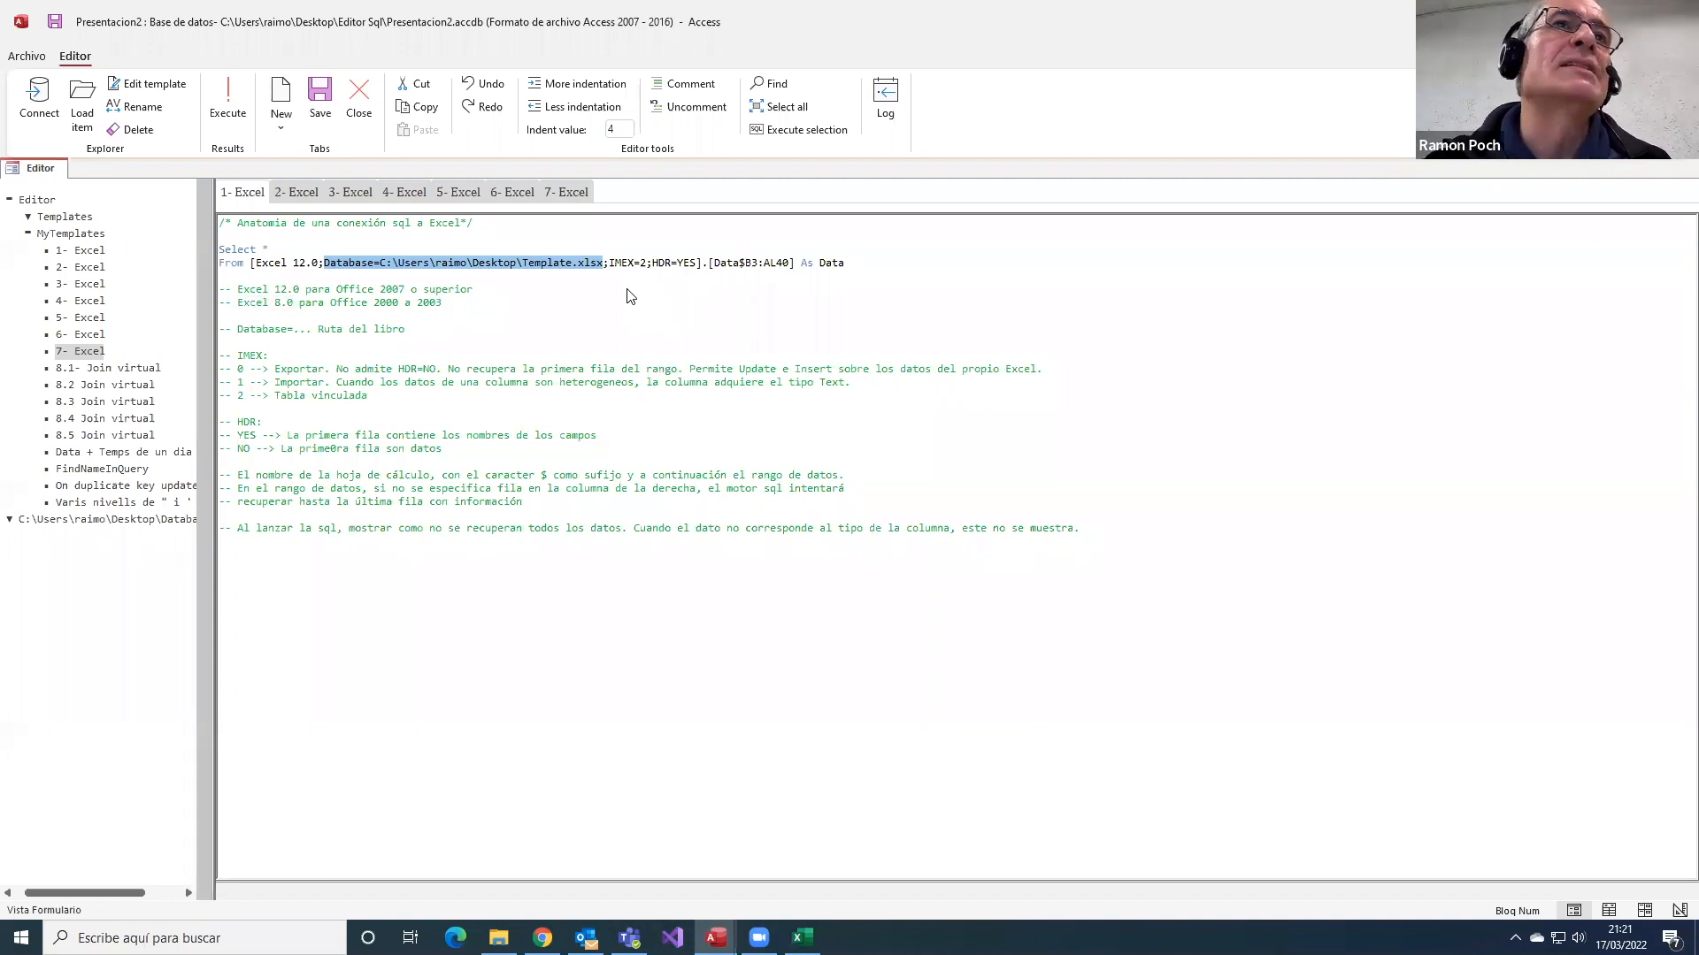
{"action": "left_click_drag", "start_coordinate": [609, 263], "coordinate": [648, 266]}
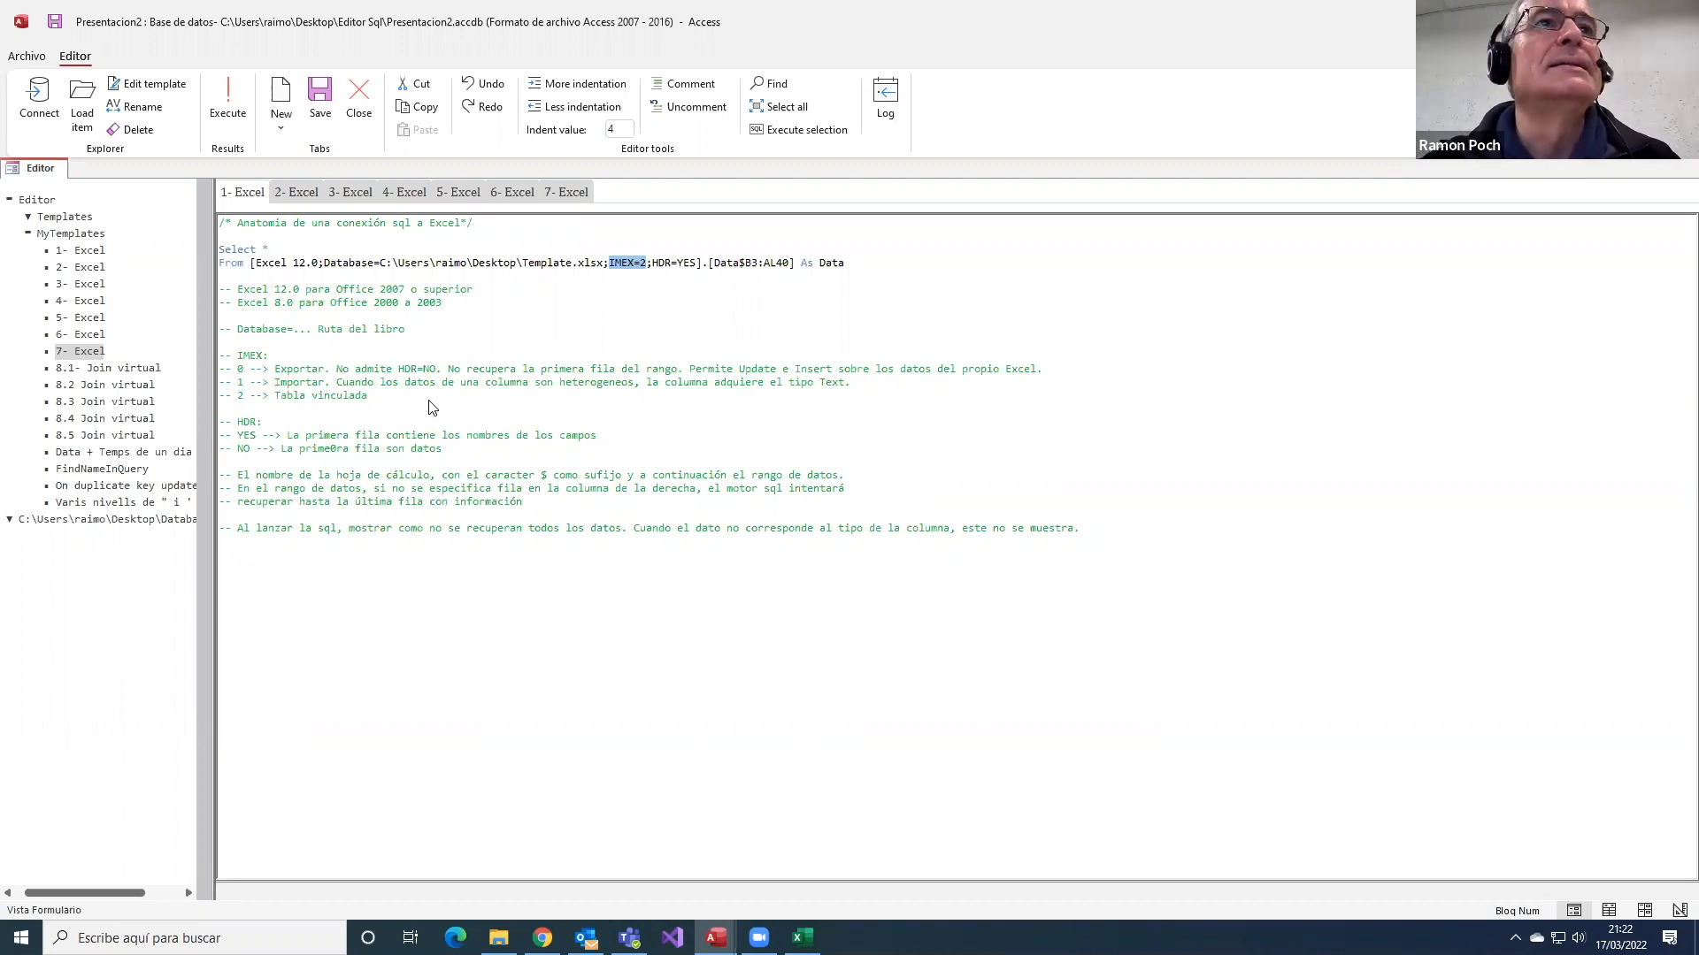
{"action": "left_click_drag", "start_coordinate": [652, 266], "coordinate": [671, 265]}
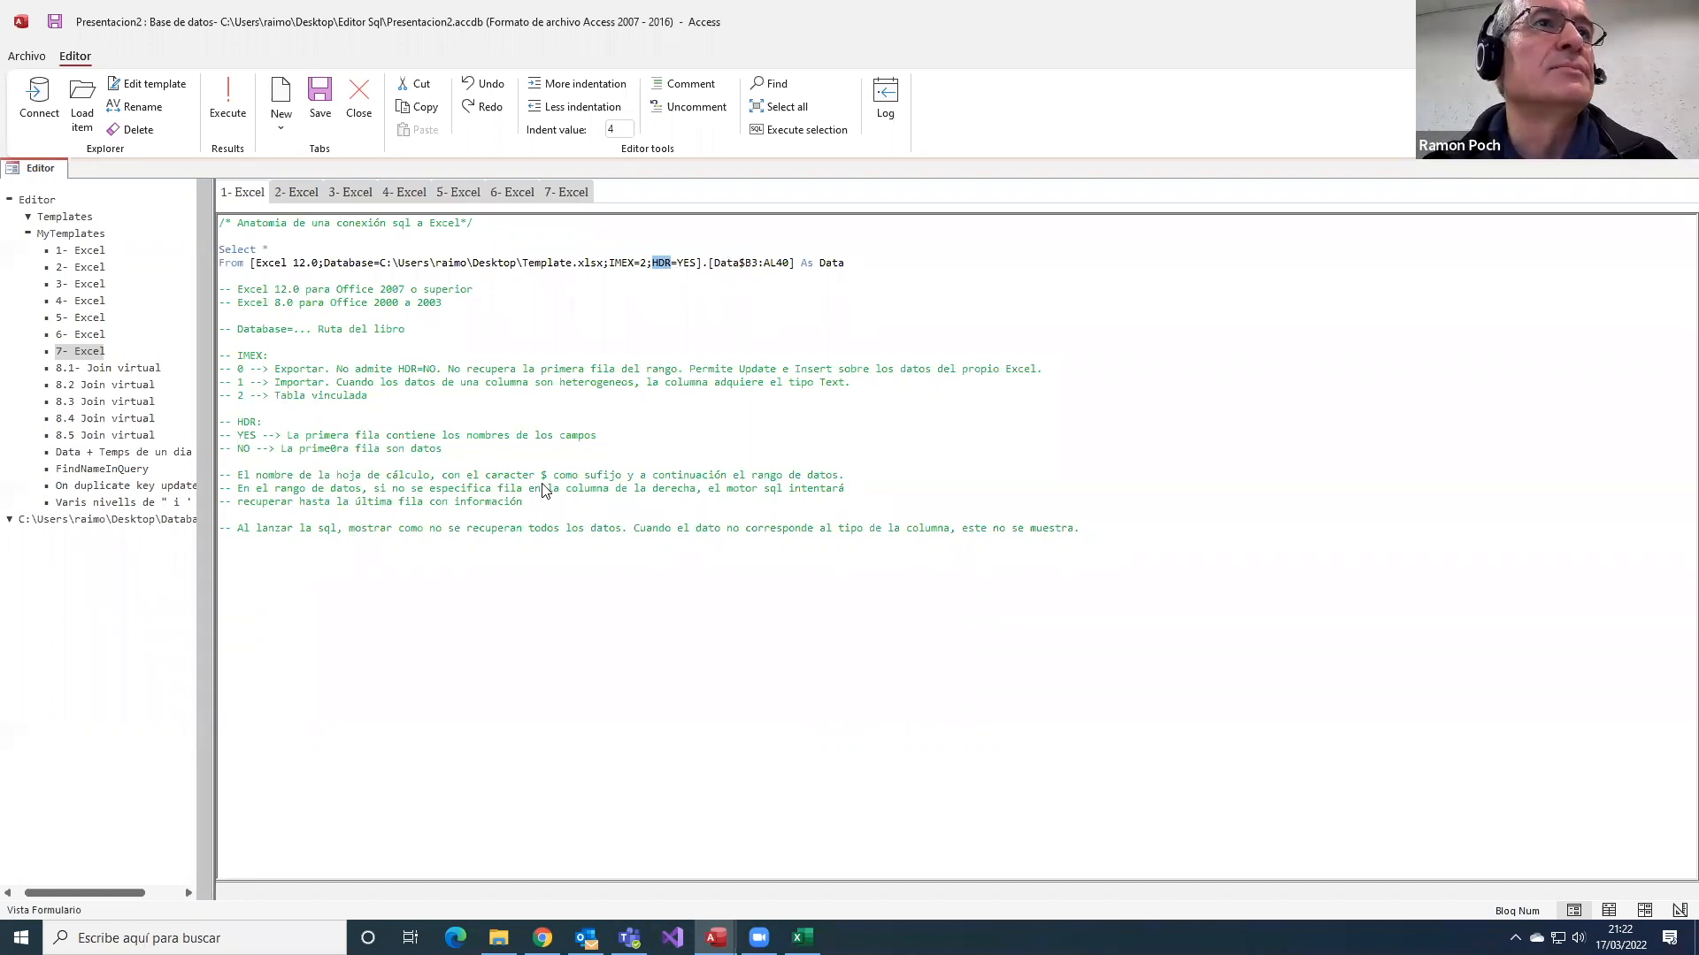
{"action": "left_click", "coordinate": [709, 264]}
{"action": "left_click_drag", "start_coordinate": [753, 272], "coordinate": [803, 270]}
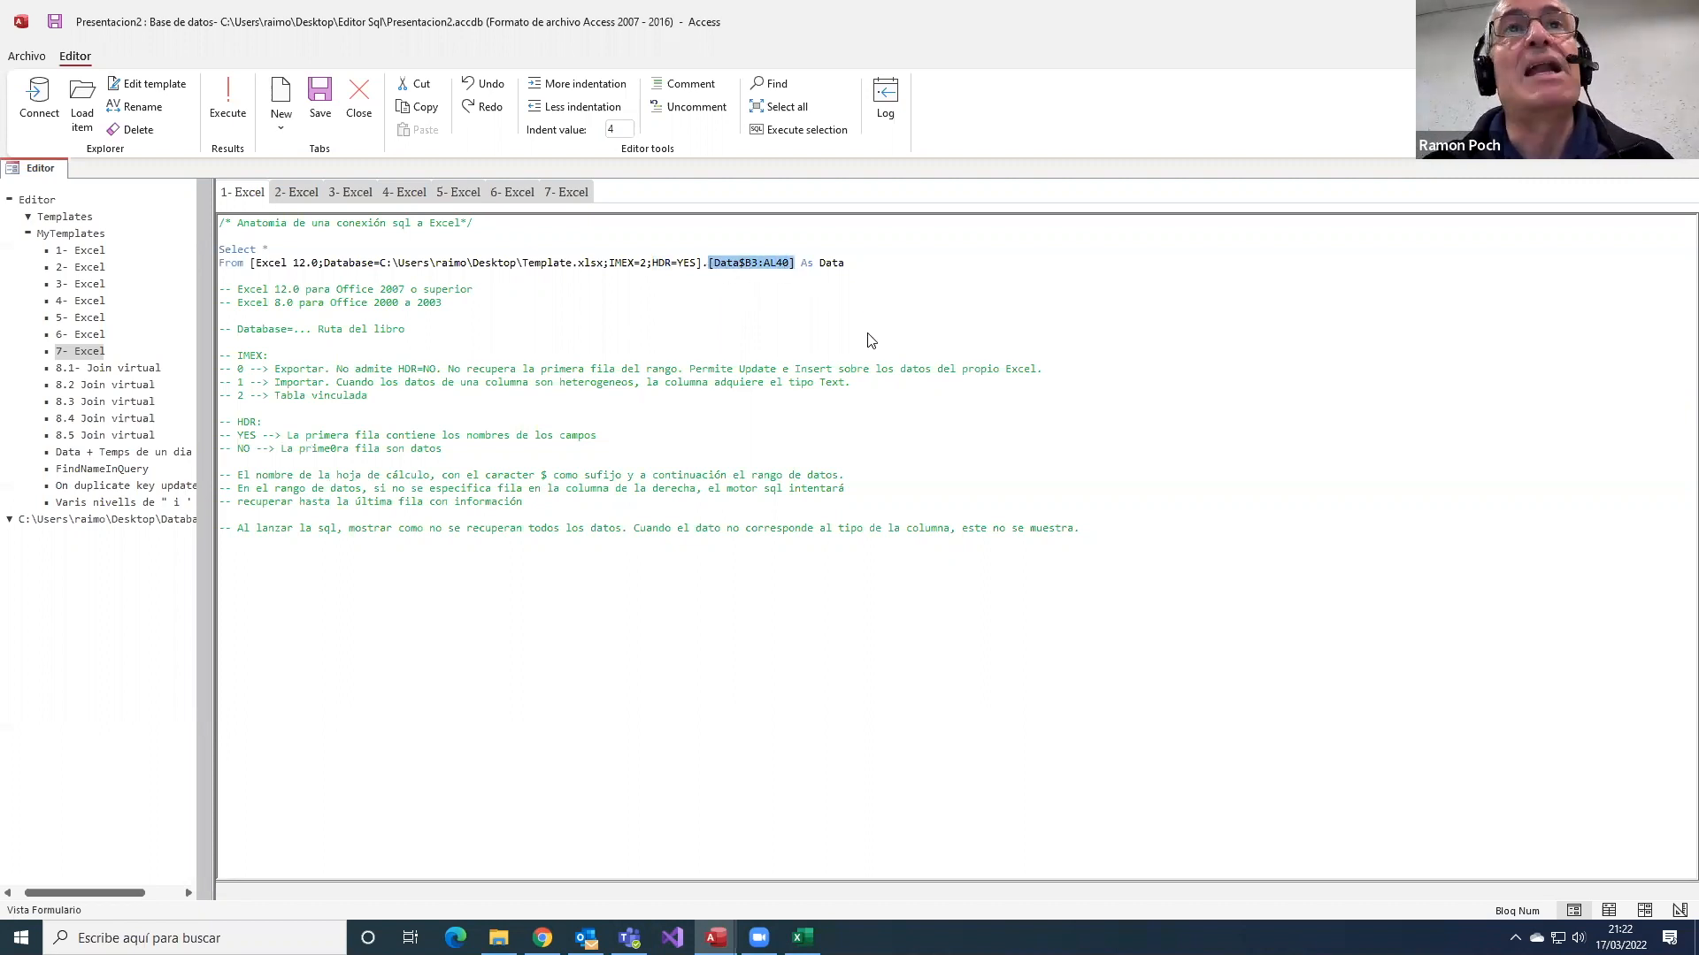
{"action": "left_click", "coordinate": [807, 304]}
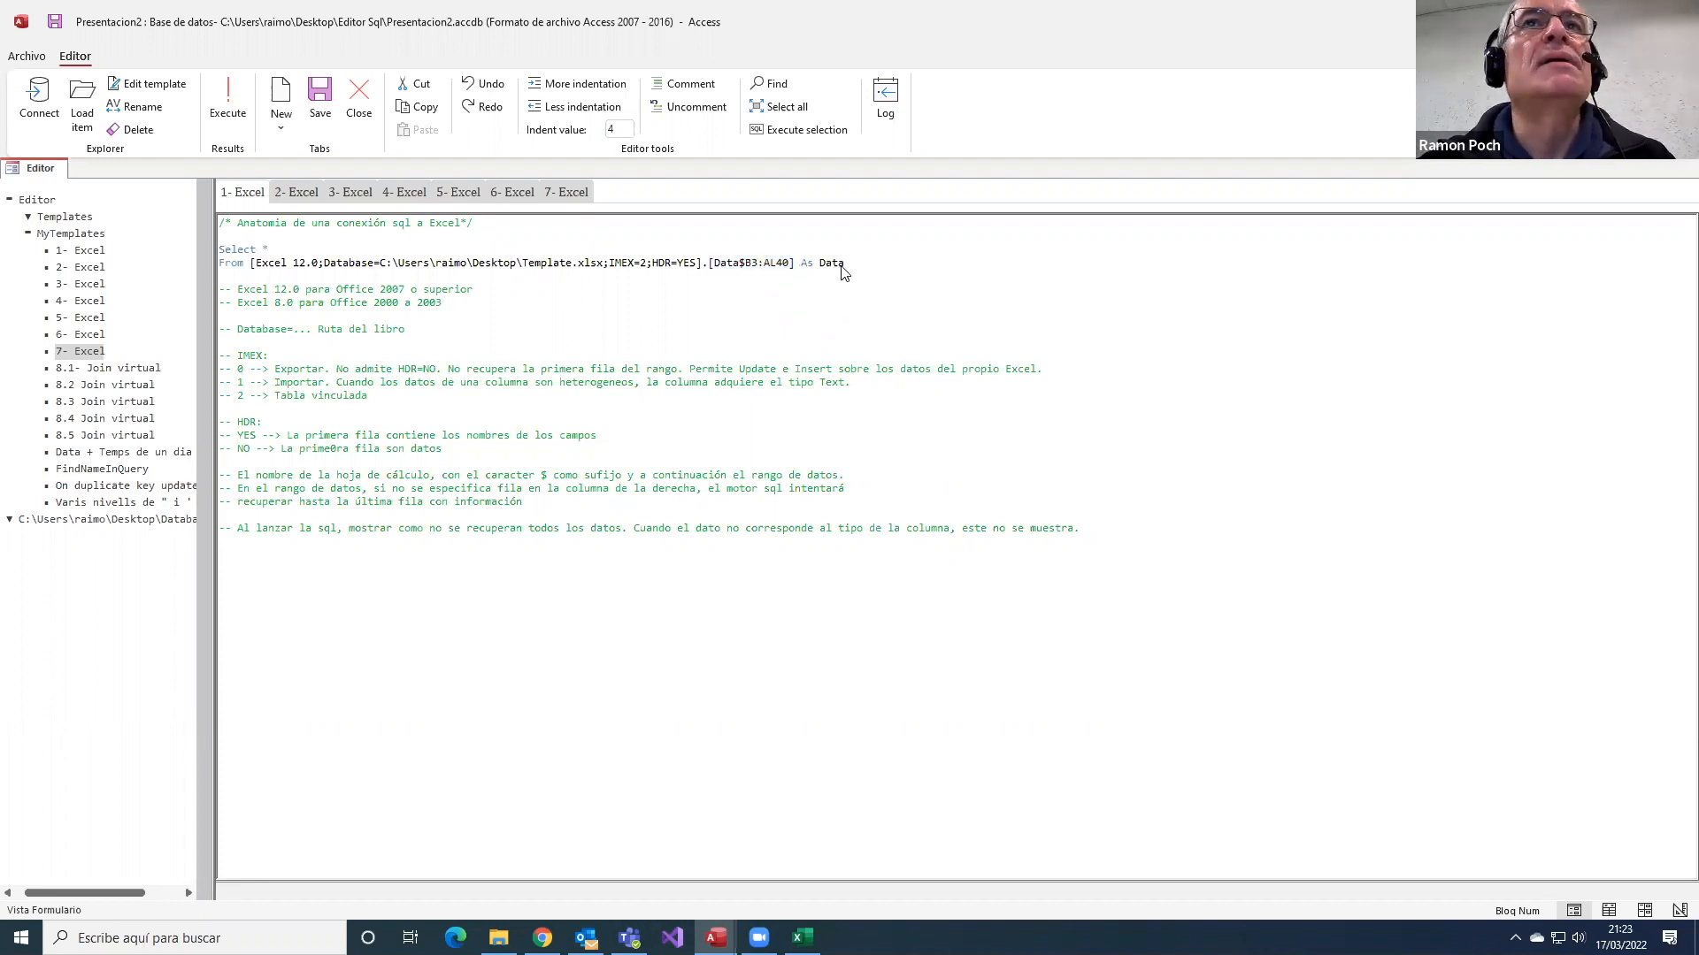
- Execute only the Select statement that reads Data$B3:AL40 from Template.xlsx with IMEX=2 and HDR=YES
{"action": "left_click_drag", "start_coordinate": [845, 265], "coordinate": [191, 251]}
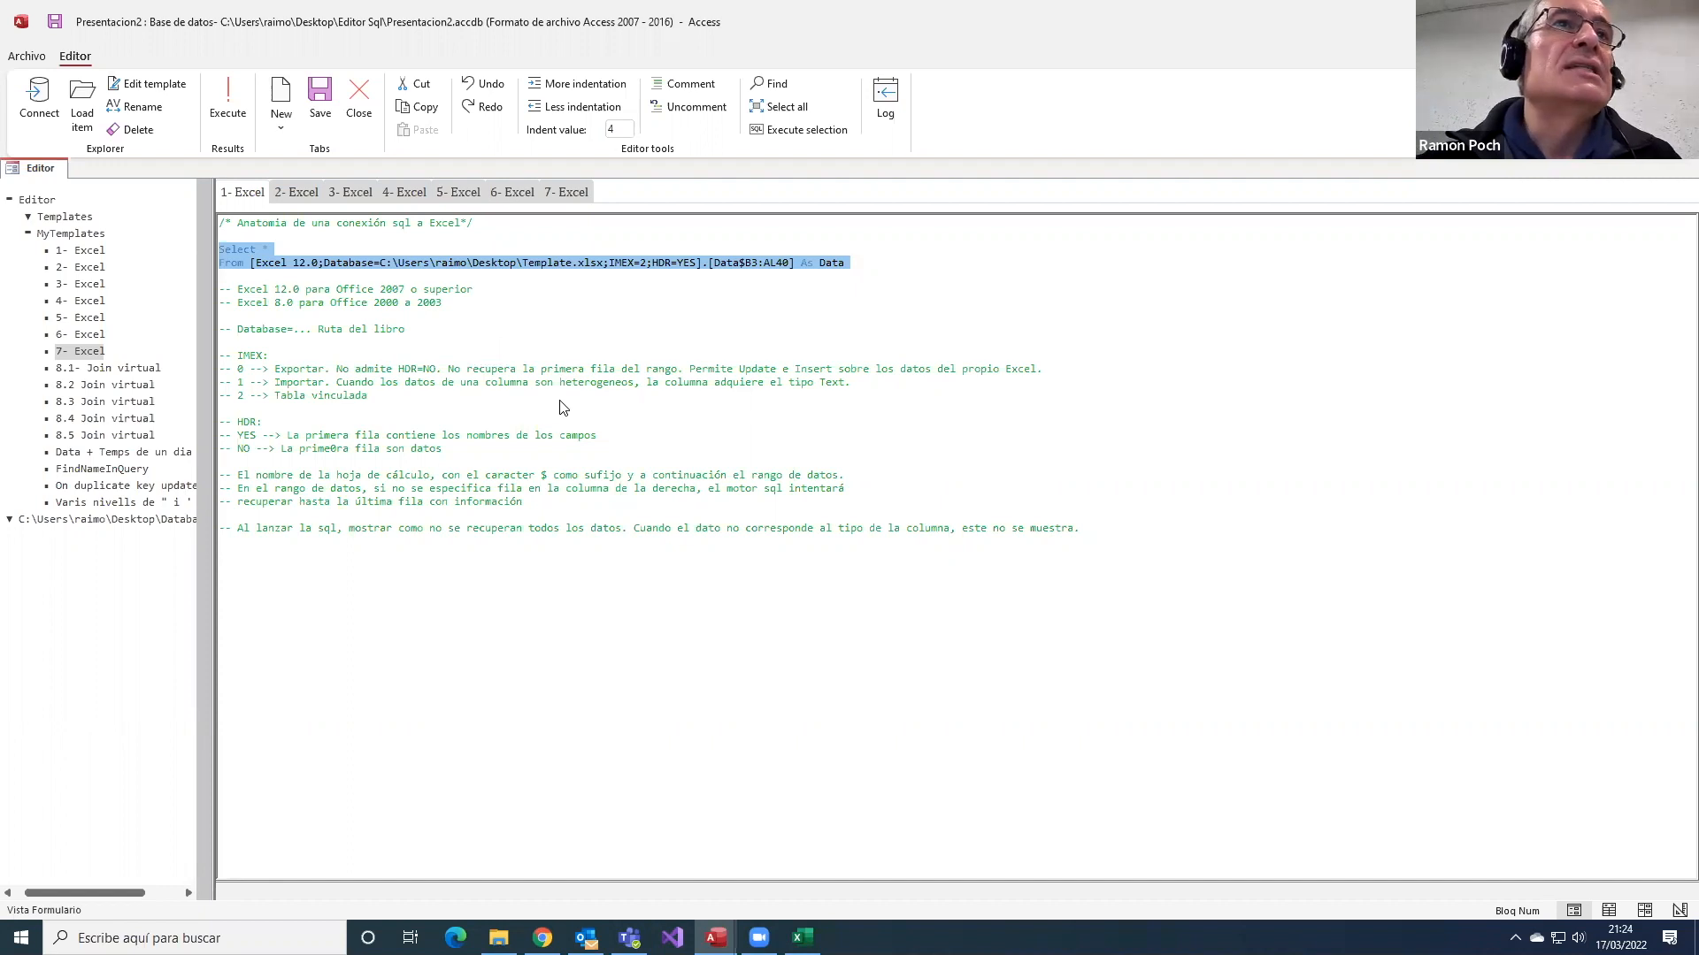
{"action": "left_click", "coordinate": [534, 398]}
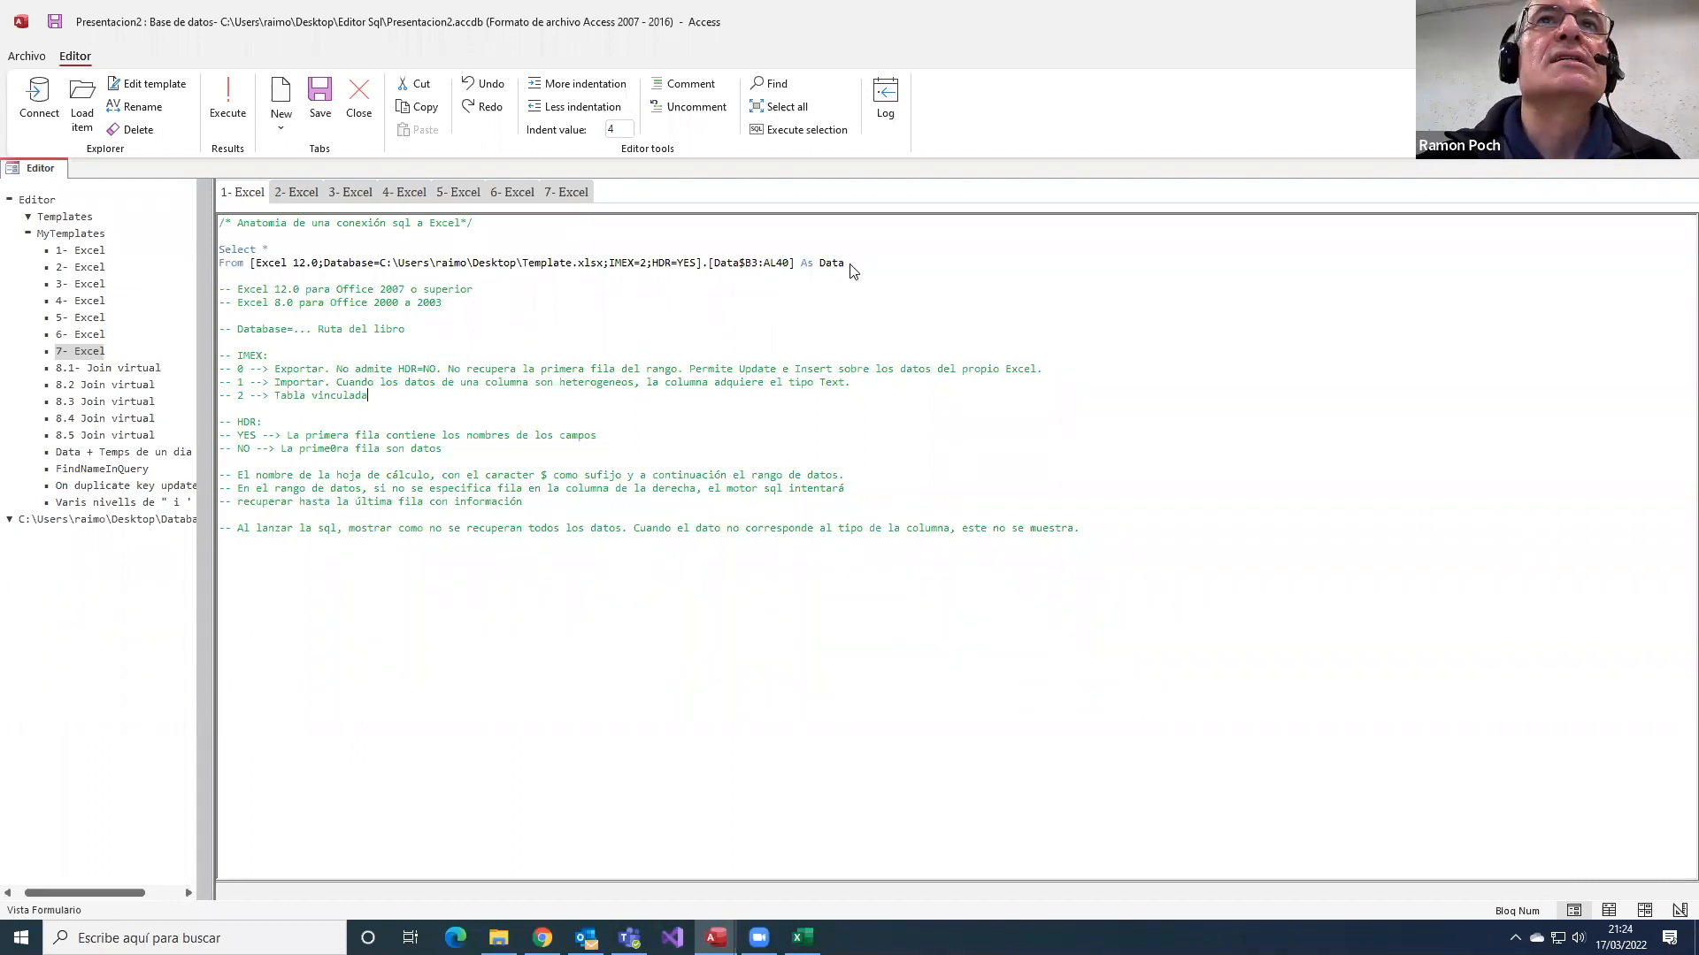
{"action": "left_click_drag", "start_coordinate": [847, 263], "coordinate": [209, 253]}
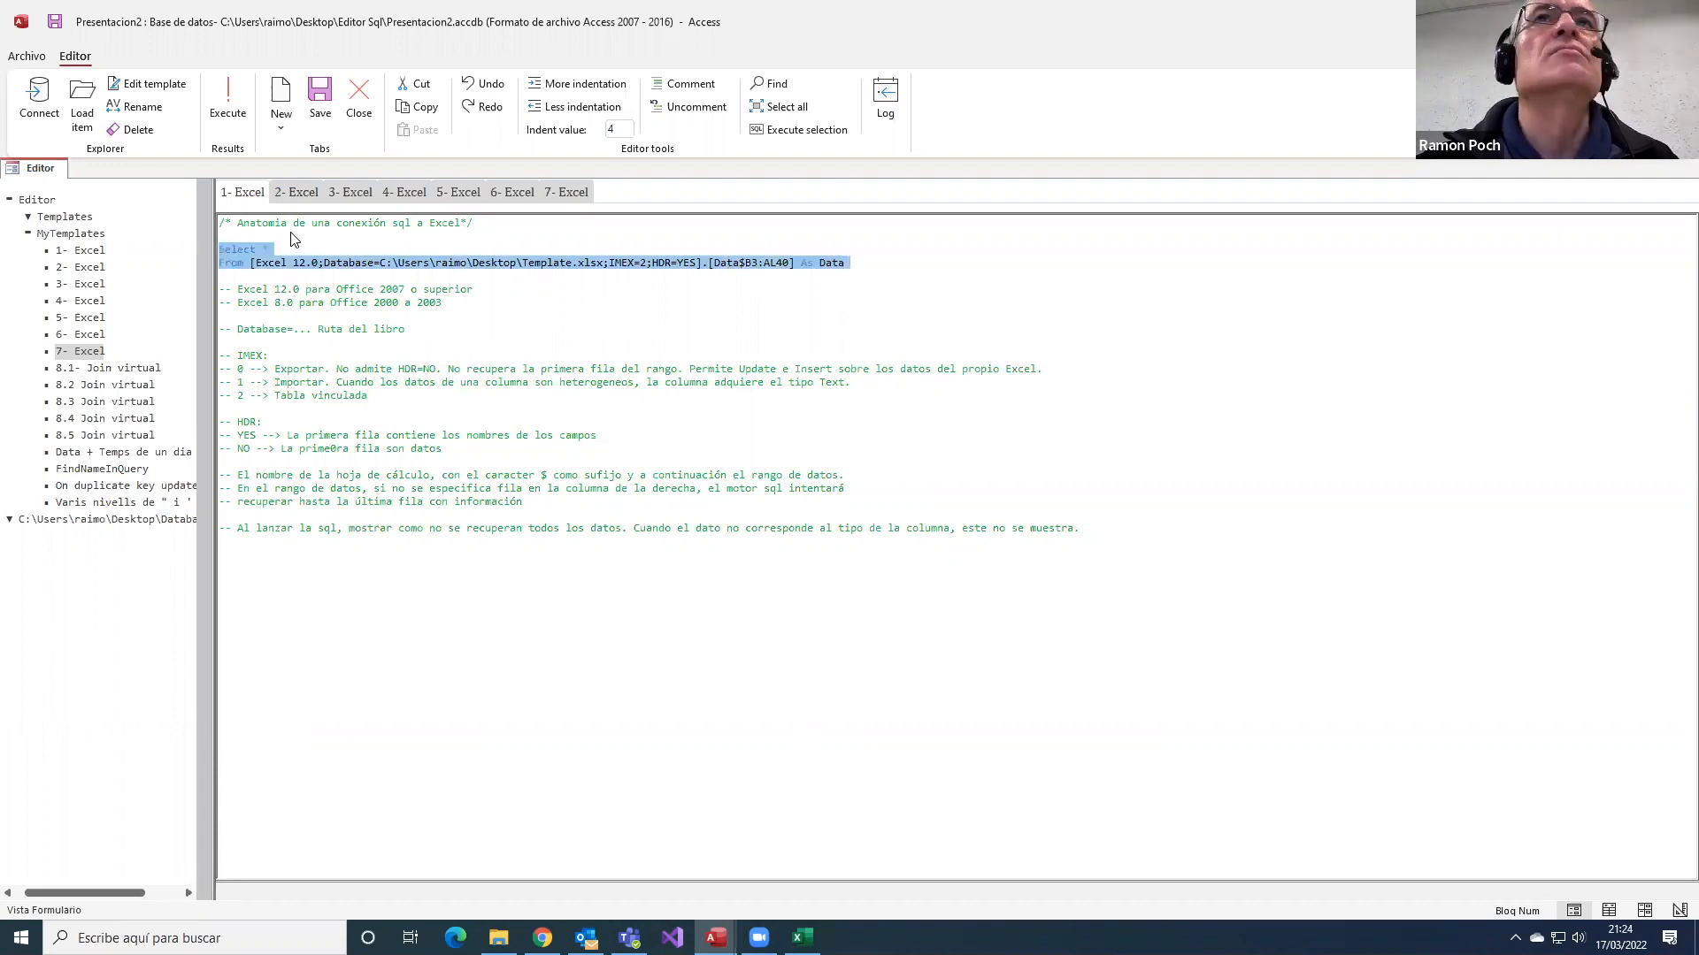
{"action": "left_click", "coordinate": [806, 132]}
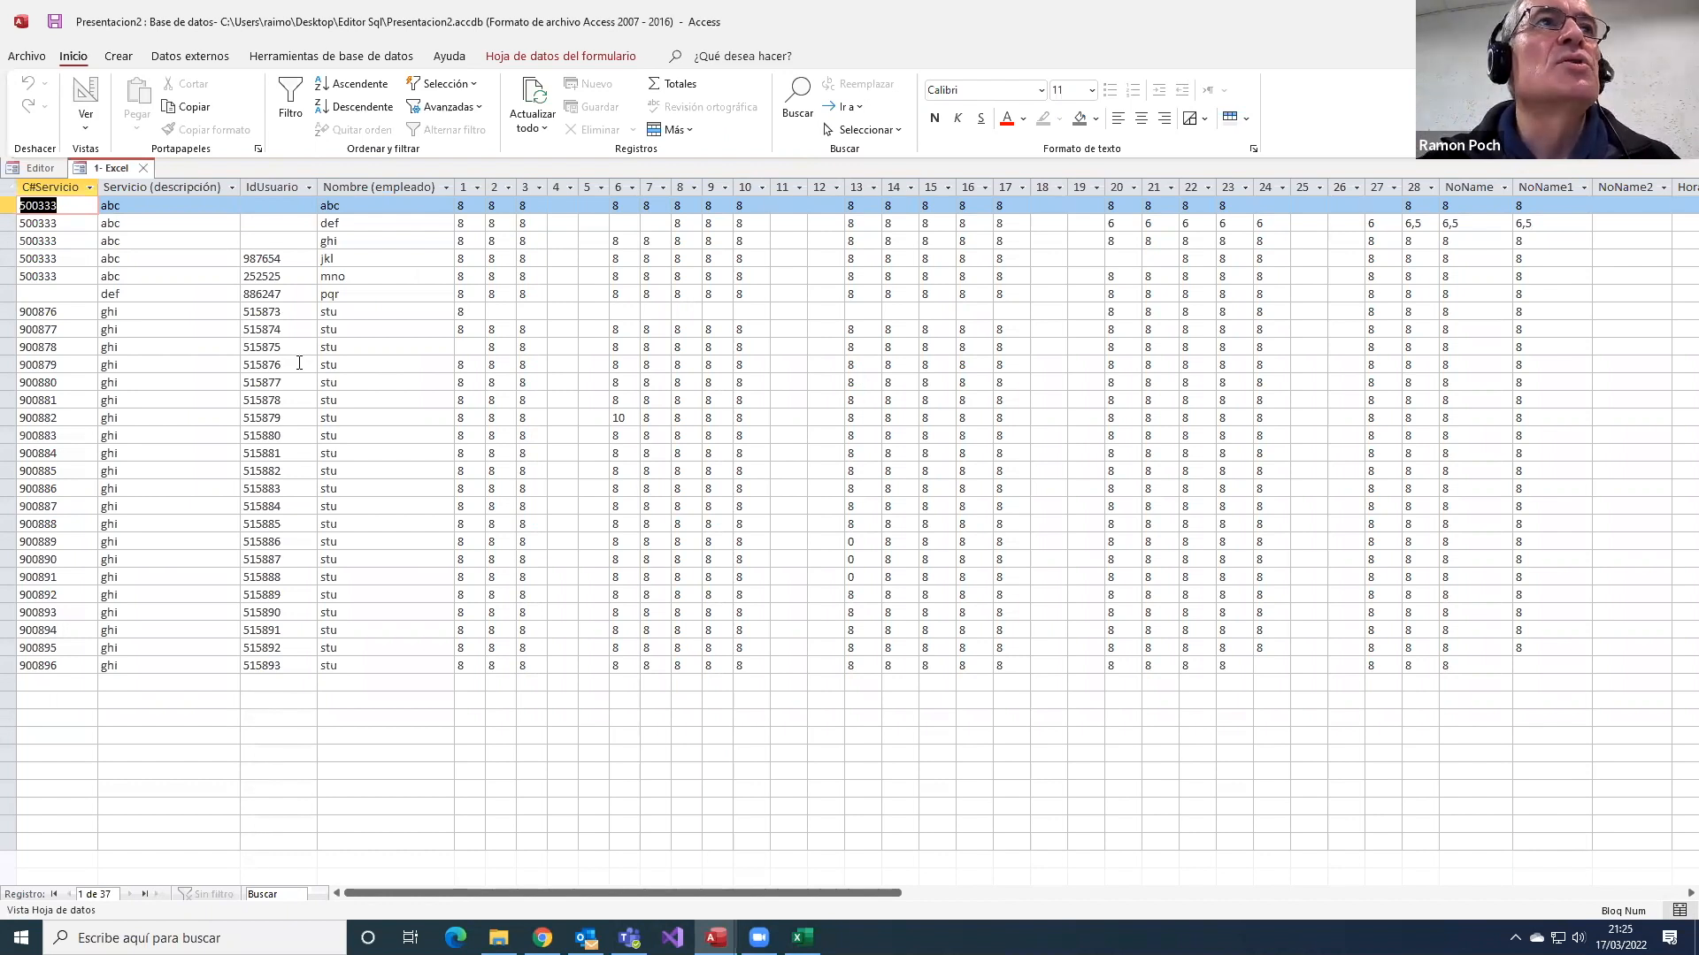
- Compare the C#Servicio value of the def record with cell B9 in Template.xlsx, and return to Presentacion2
{"action": "left_click", "coordinate": [80, 293]}
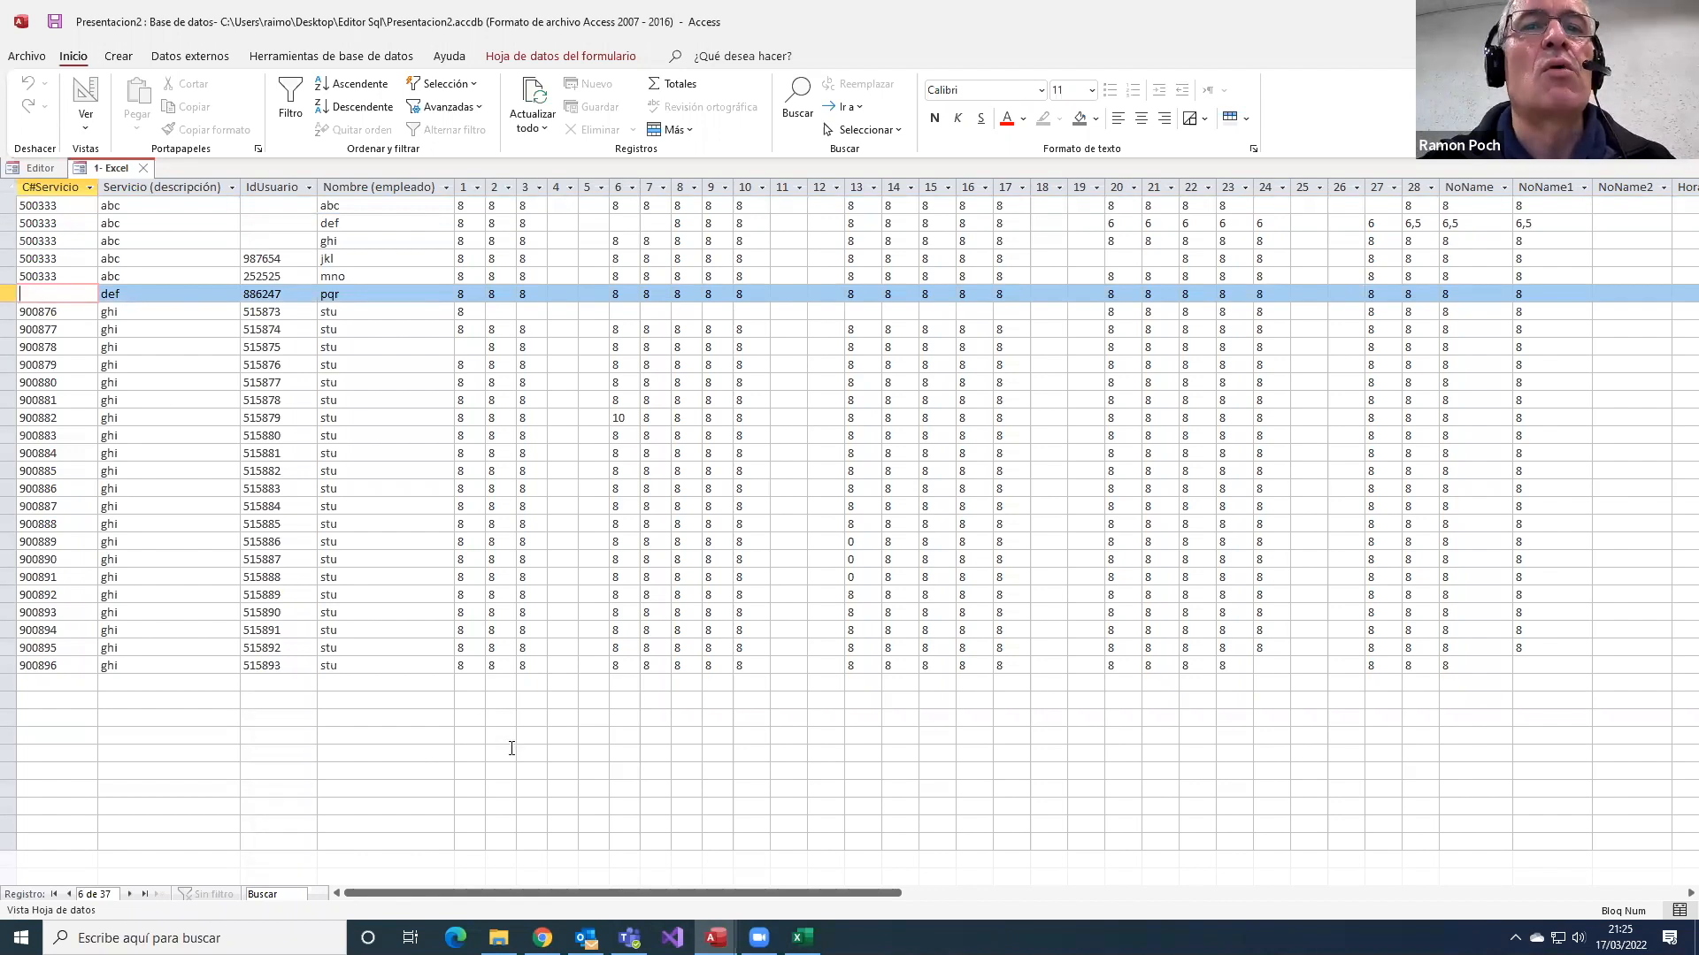
{"action": "left_click", "coordinate": [802, 938]}
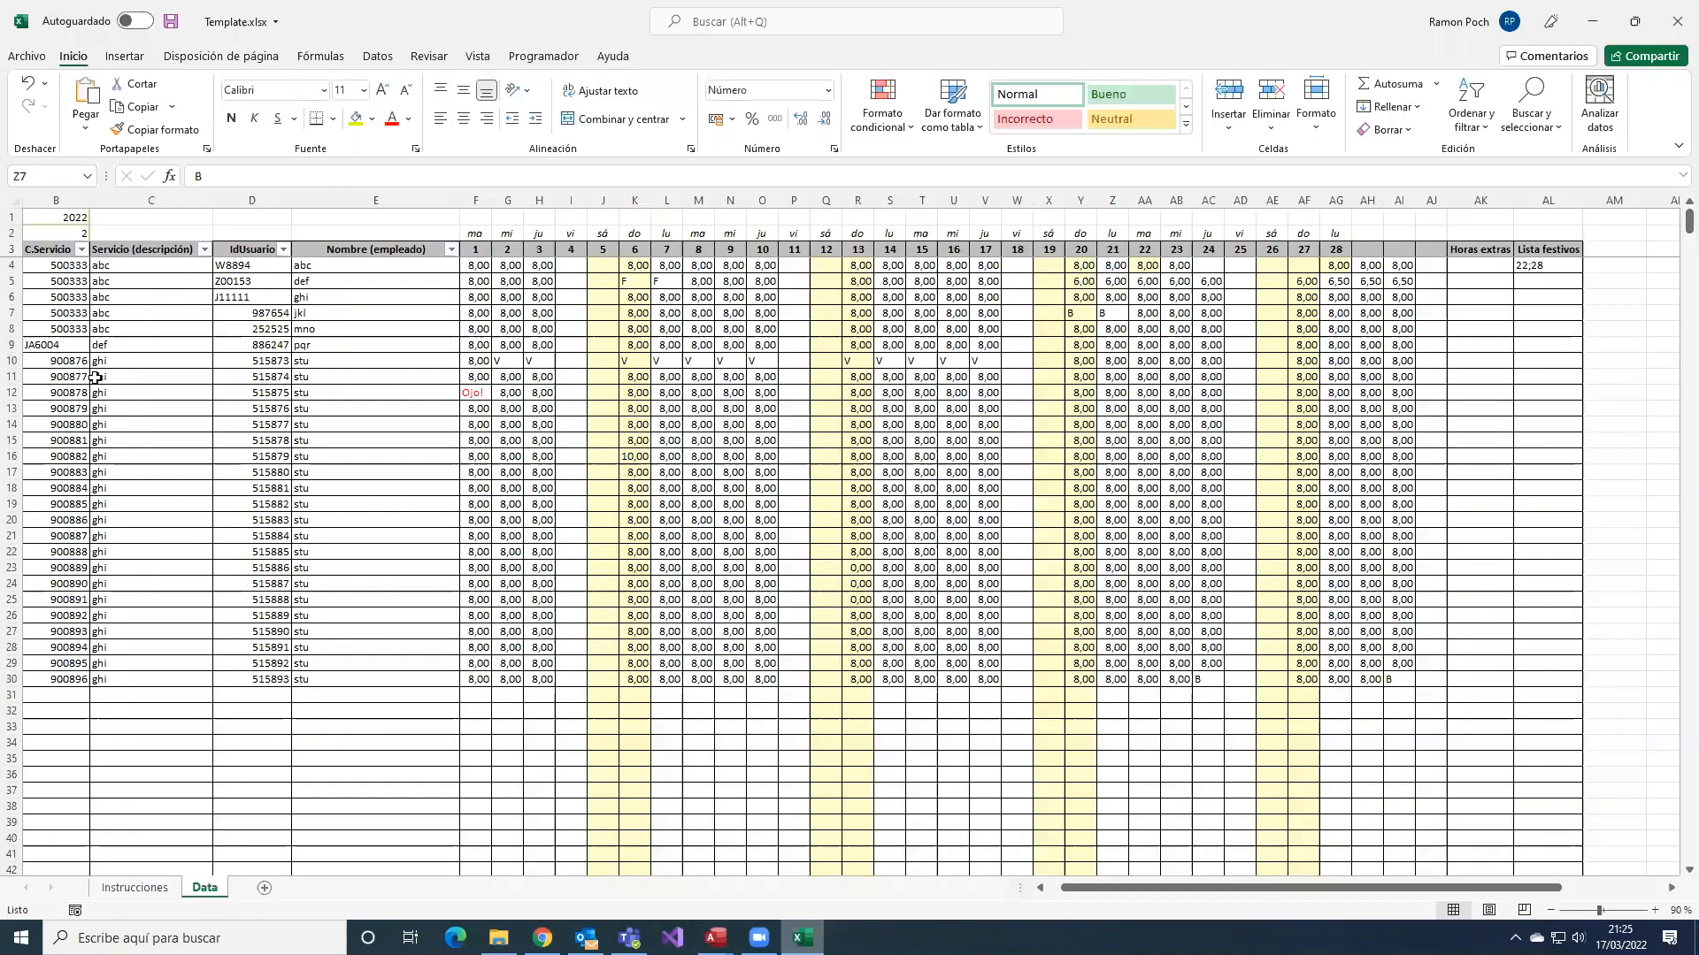
{"action": "left_click", "coordinate": [67, 345]}
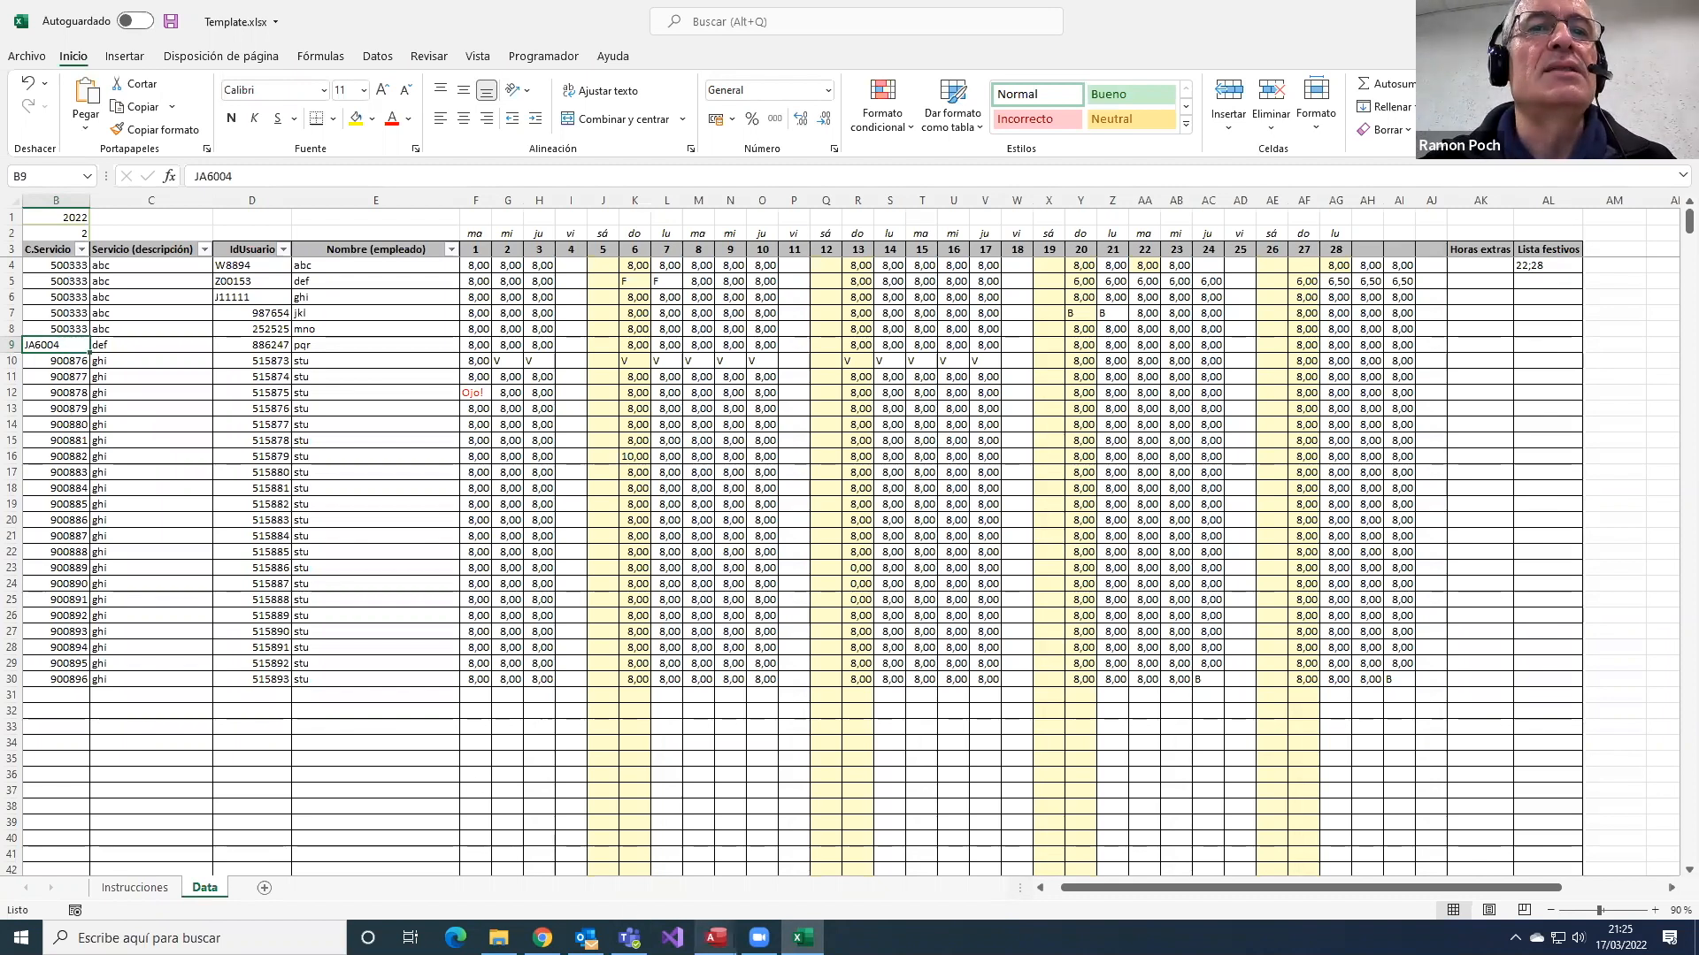
{"action": "left_click", "coordinate": [716, 936]}
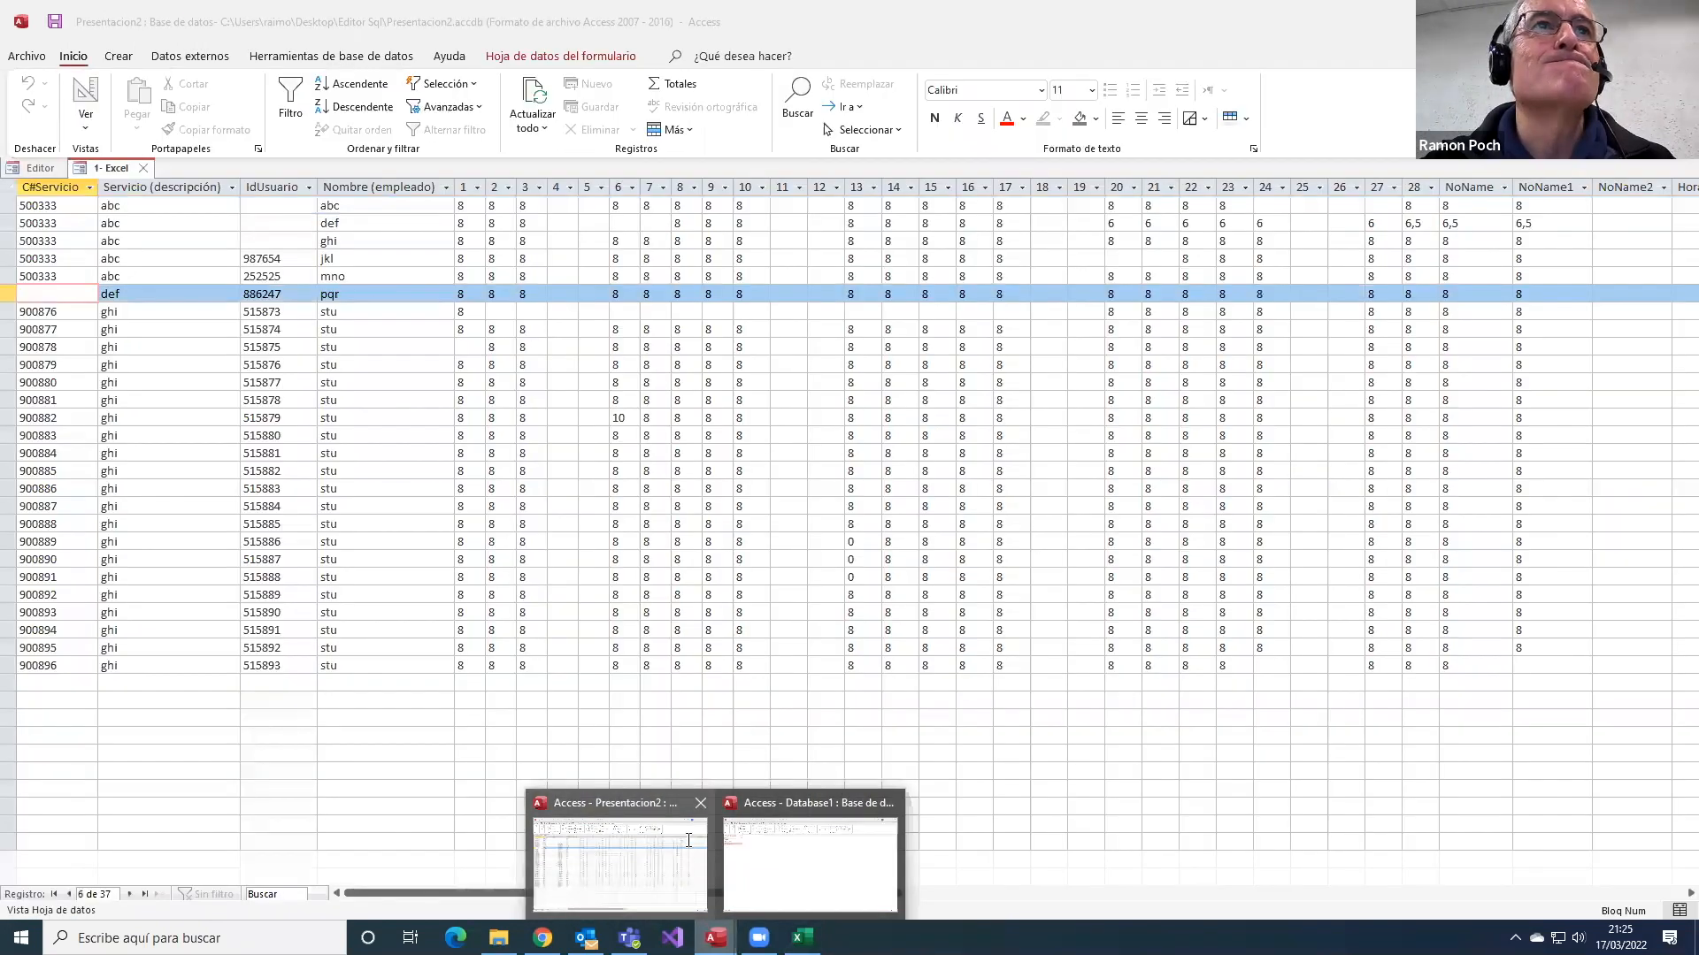
{"action": "left_click", "coordinate": [688, 840]}
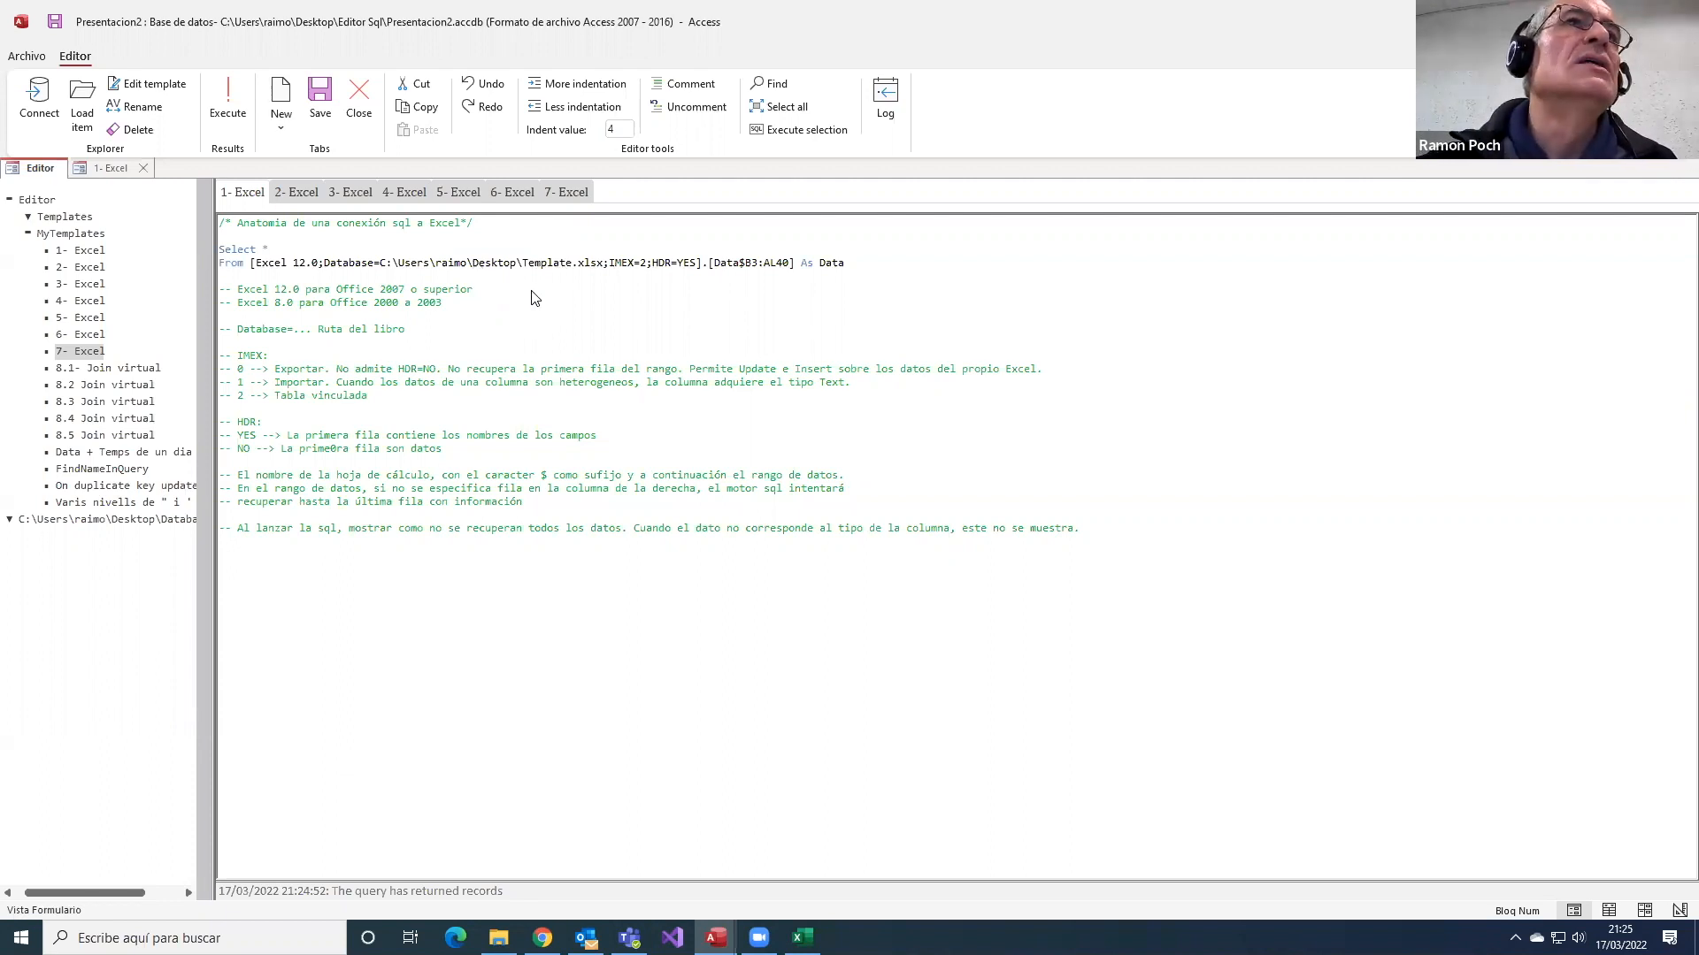
- Open the 2- Excel script and execute only its first Select statement, reading Data$A1:AL40 with IMEX=0
{"action": "left_click", "coordinate": [301, 198]}
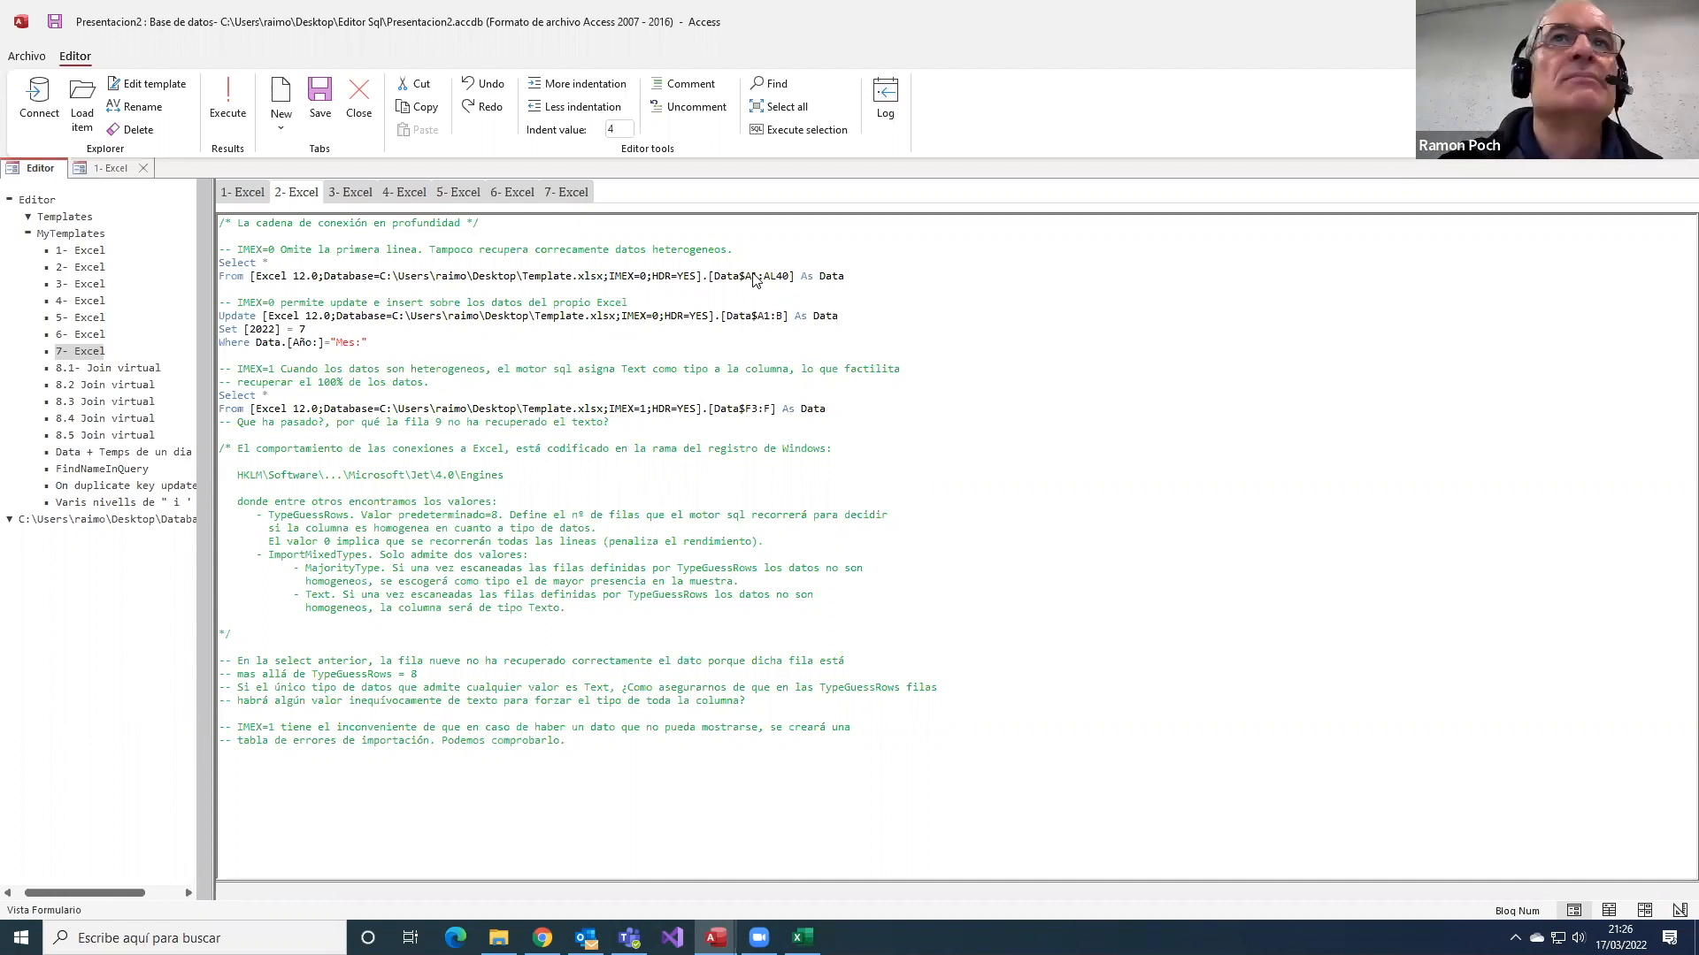
{"action": "left_click_drag", "start_coordinate": [855, 279], "coordinate": [213, 262]}
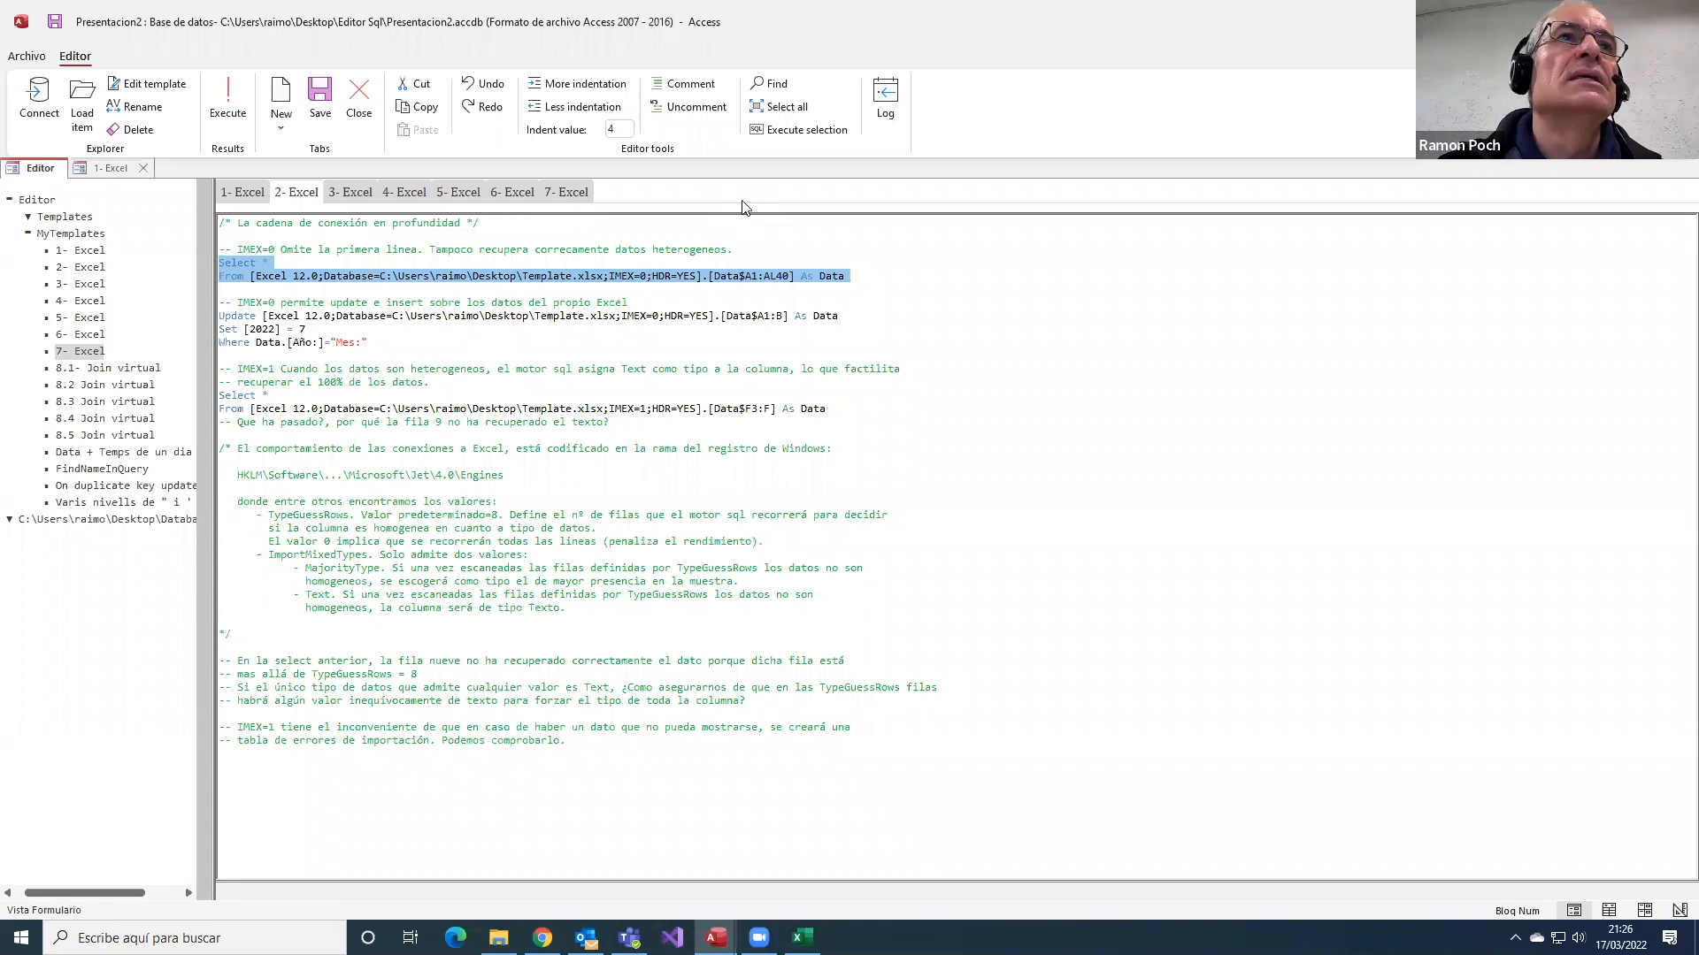
{"action": "left_click", "coordinate": [772, 134]}
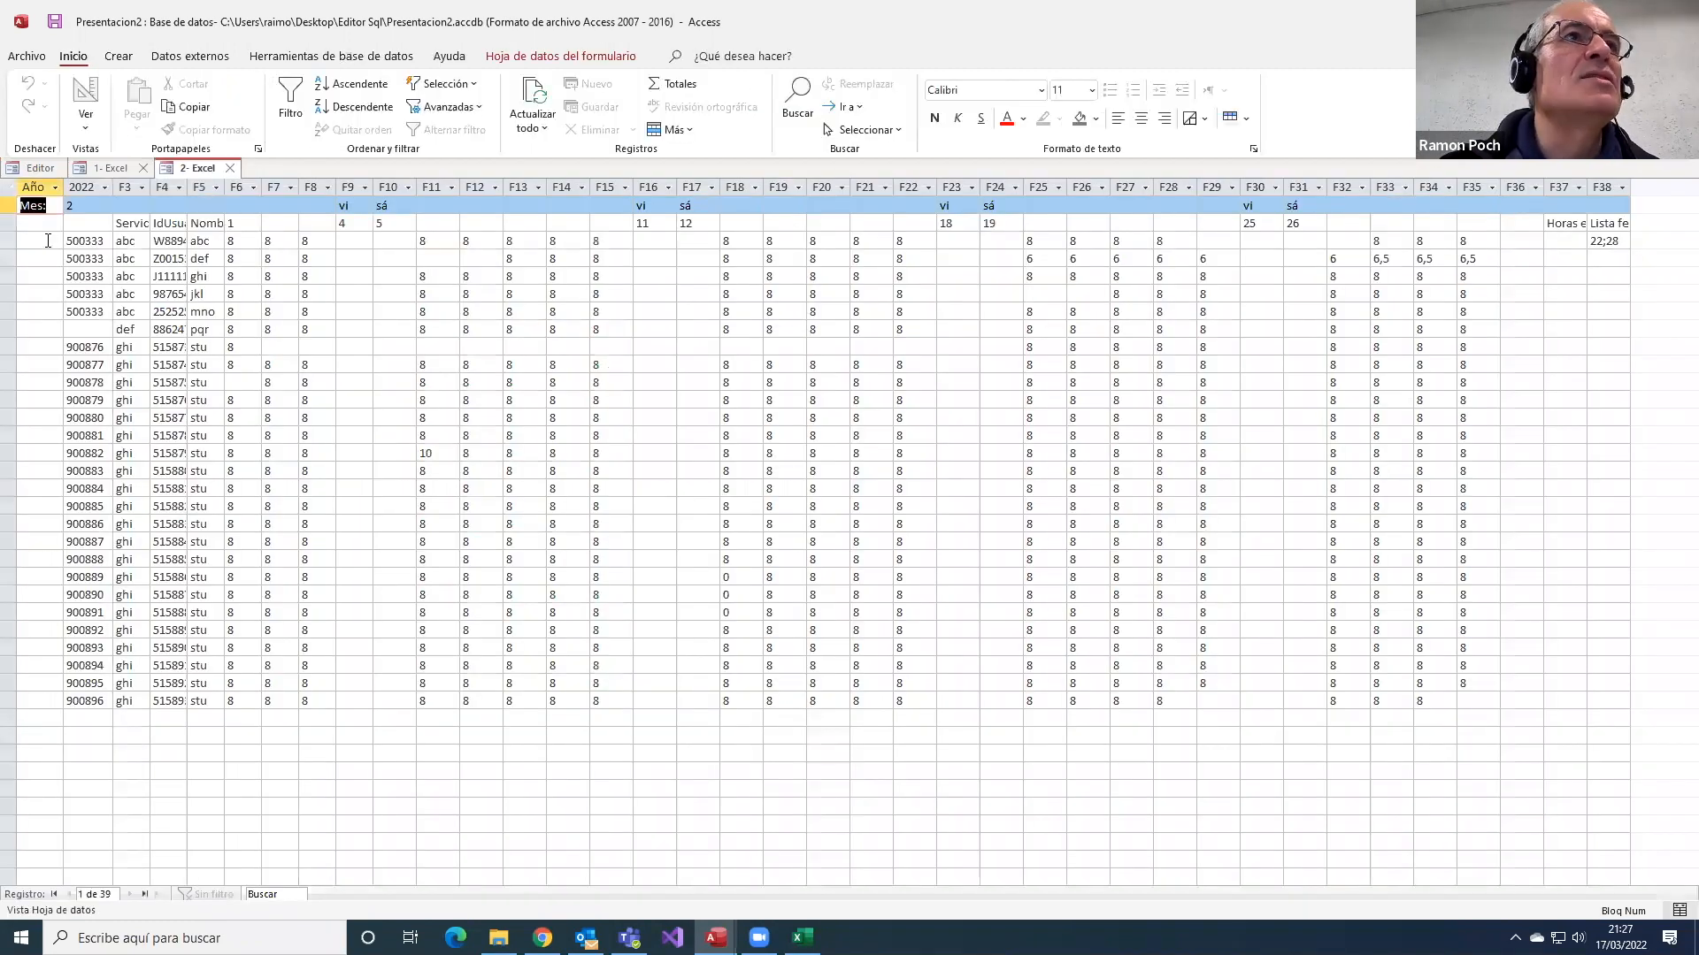
- Examine the def record and the first record, Mes:, in the IMEX=0 results, and compare the latter with row 2 of Template.xlsx
{"action": "left_click", "coordinate": [94, 328]}
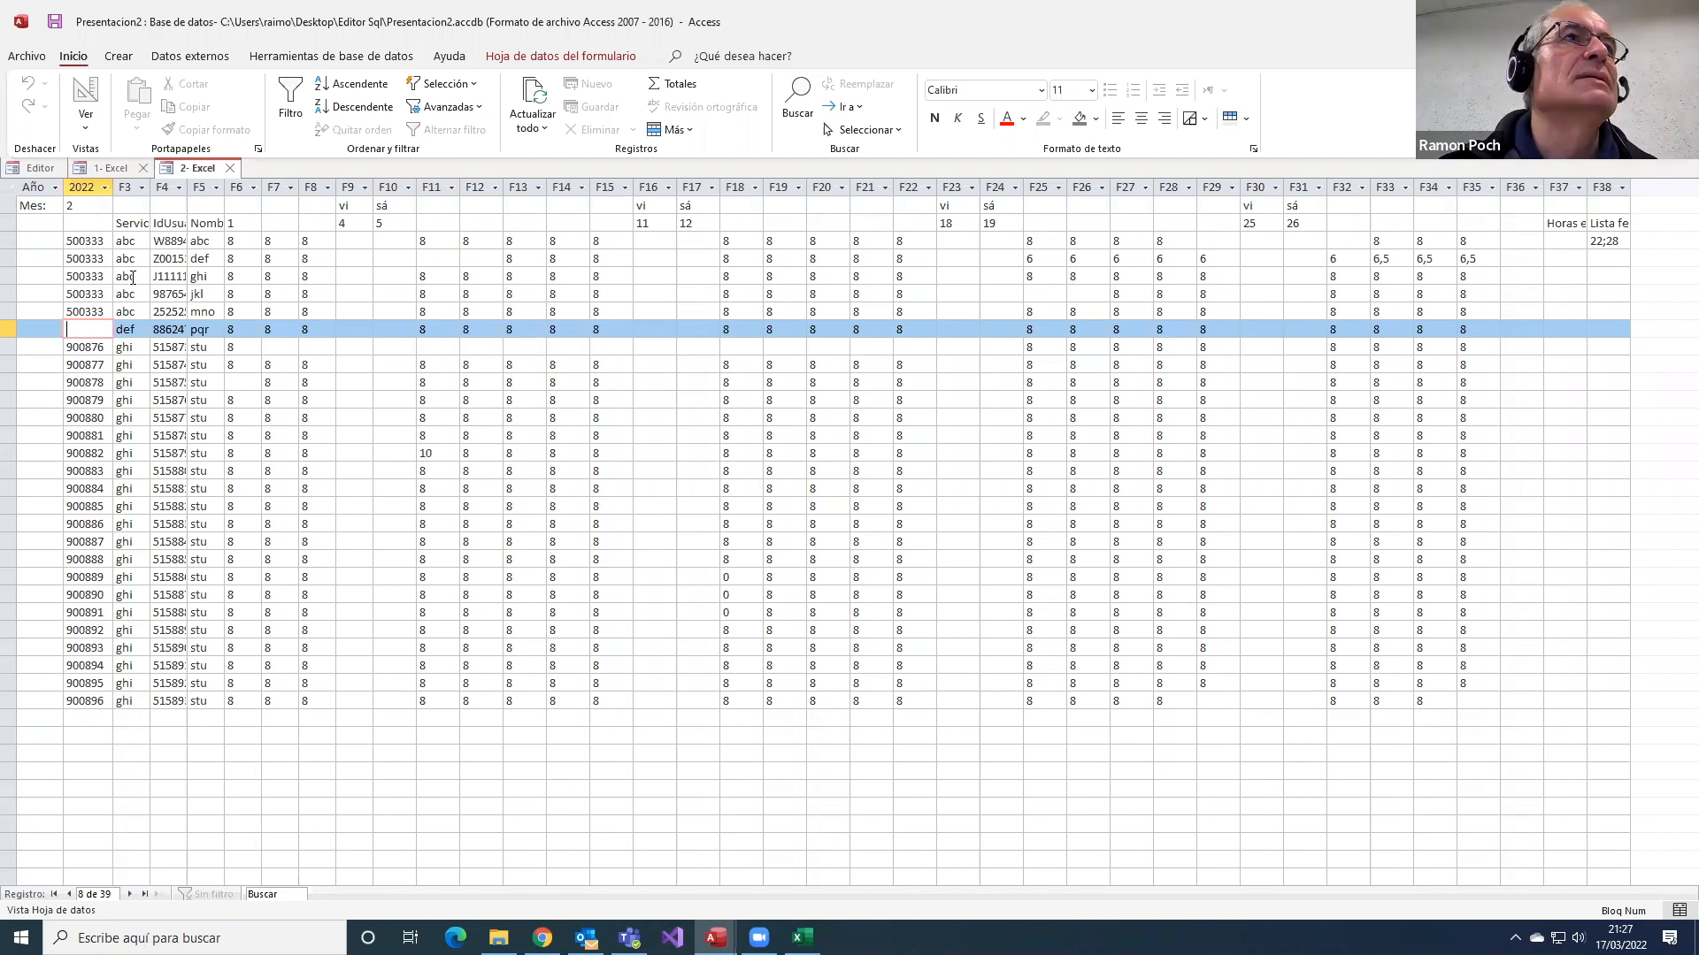
{"action": "left_click", "coordinate": [16, 205]}
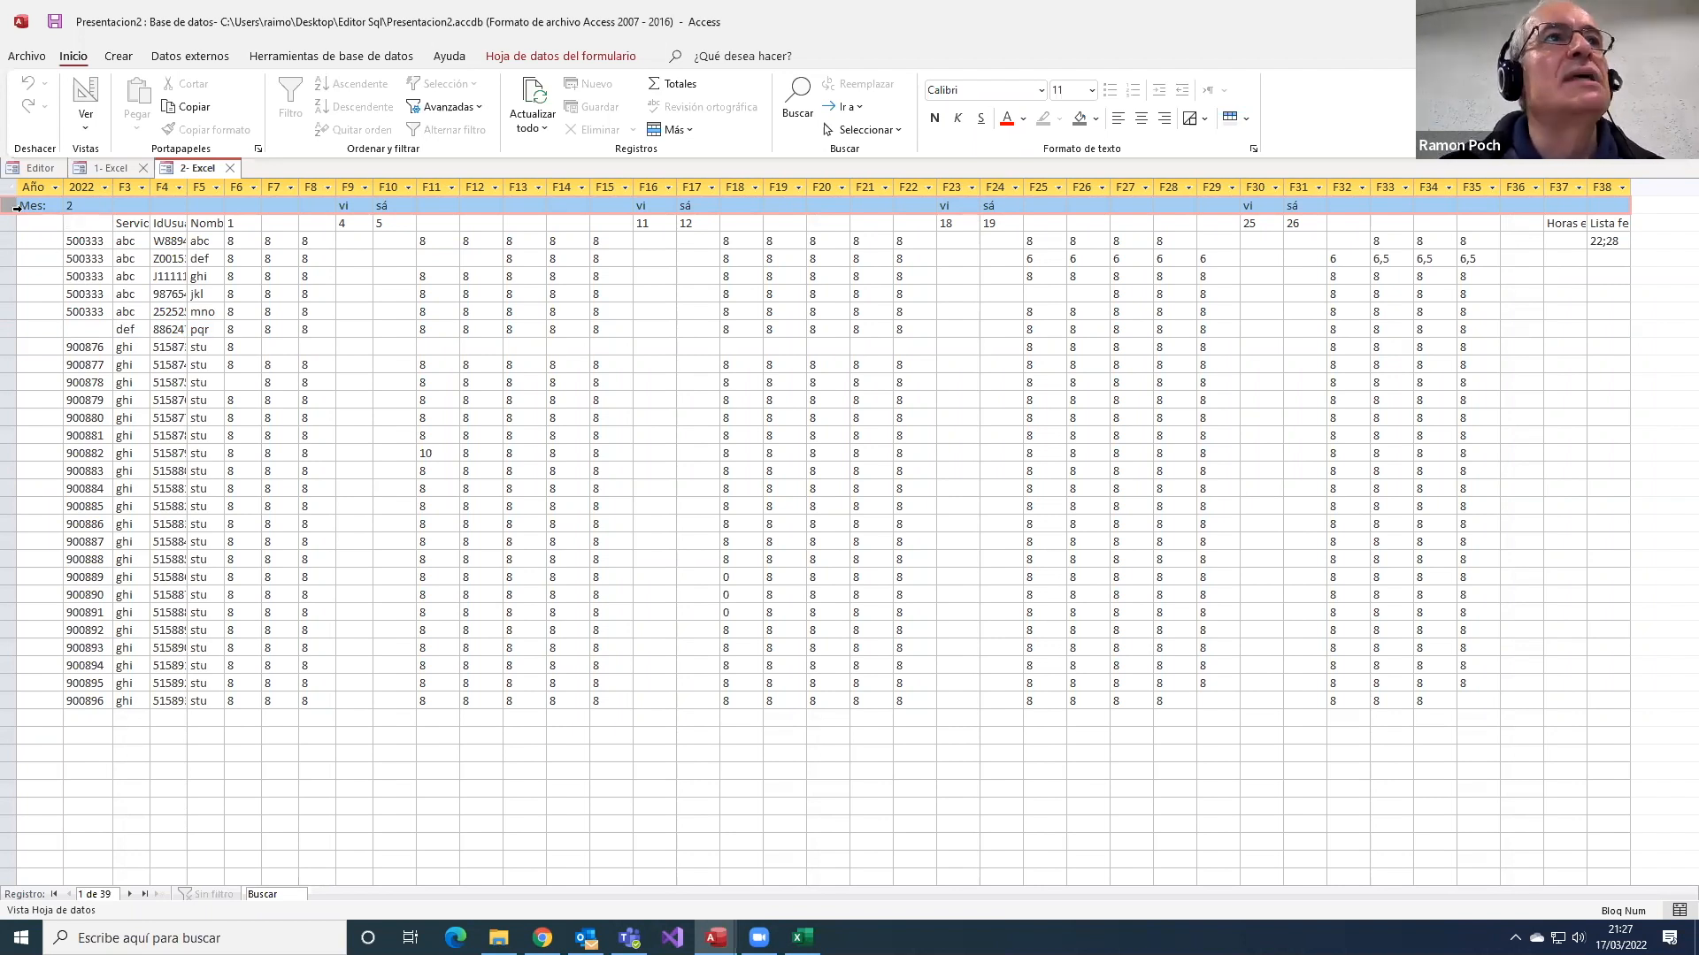
{"action": "left_click", "coordinate": [46, 241]}
{"action": "left_click", "coordinate": [47, 206]}
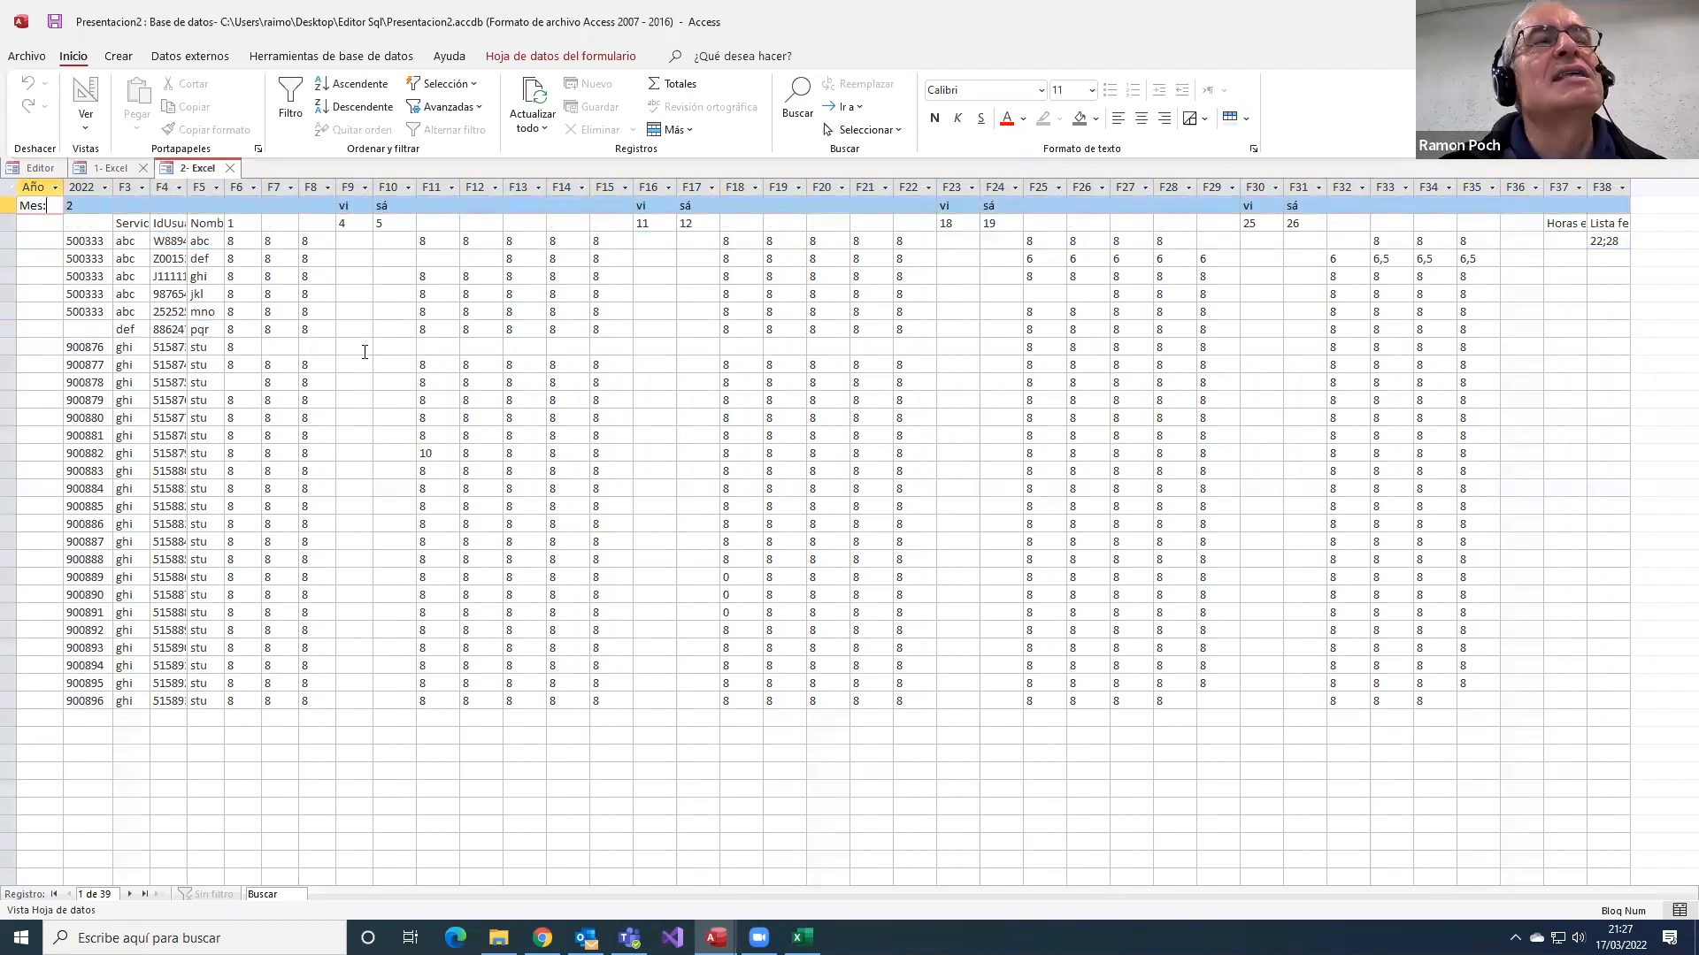
{"action": "left_click", "coordinate": [803, 938]}
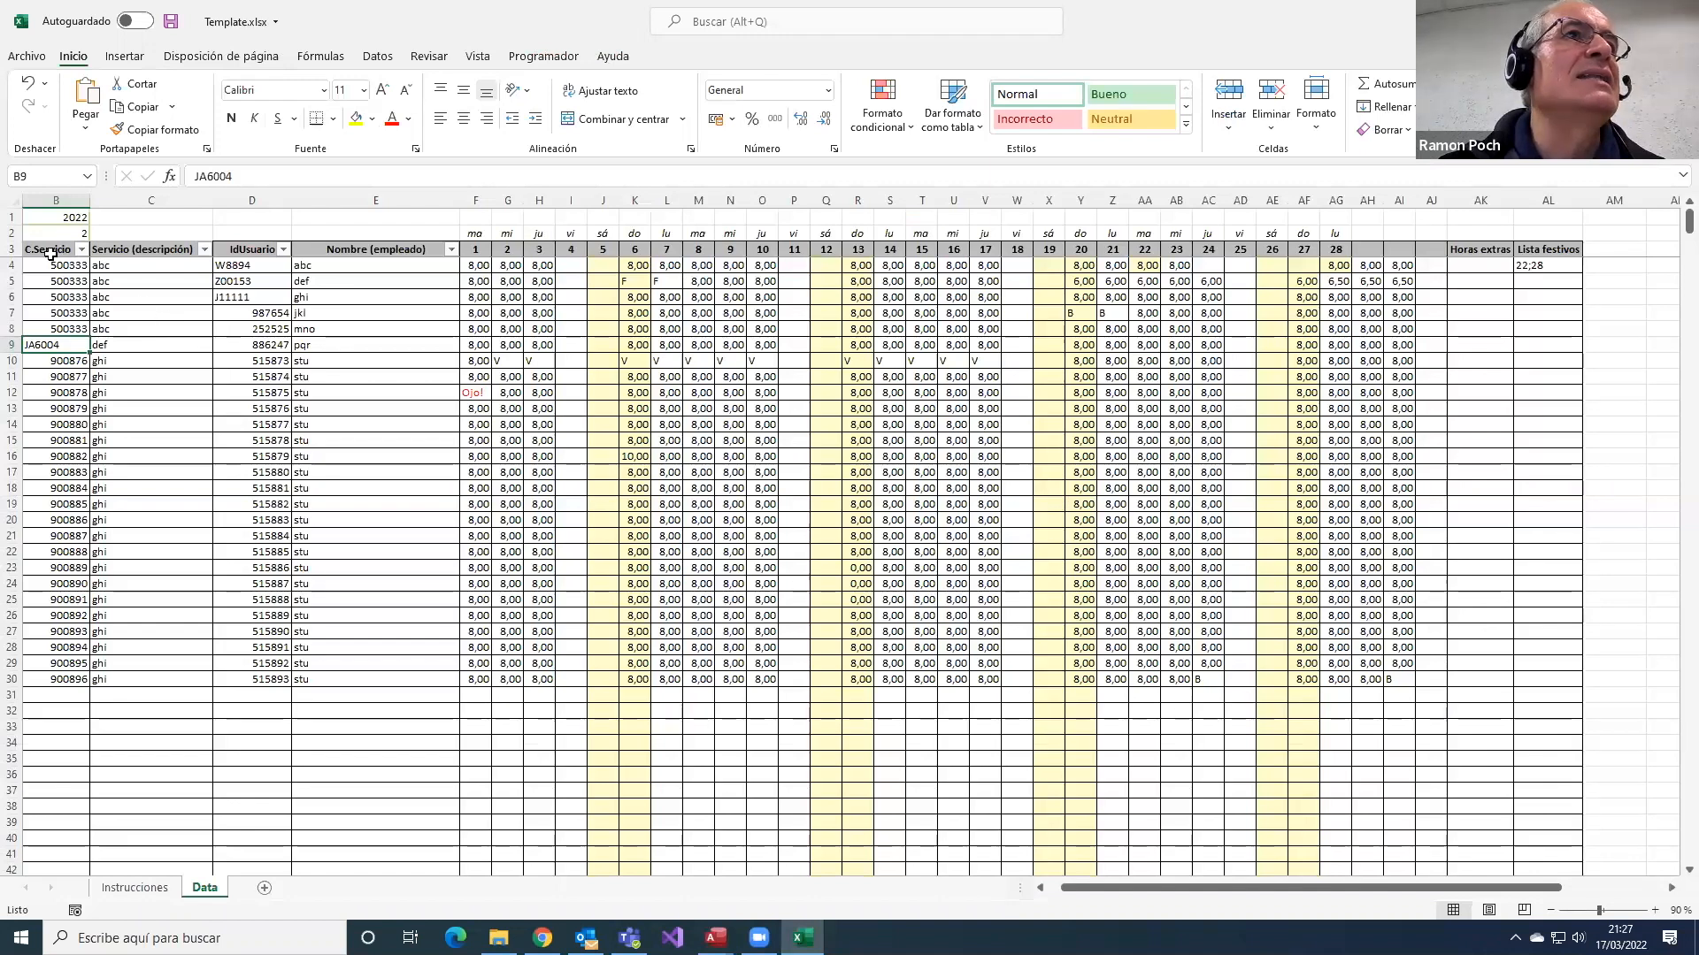
{"action": "left_click", "coordinate": [11, 234]}
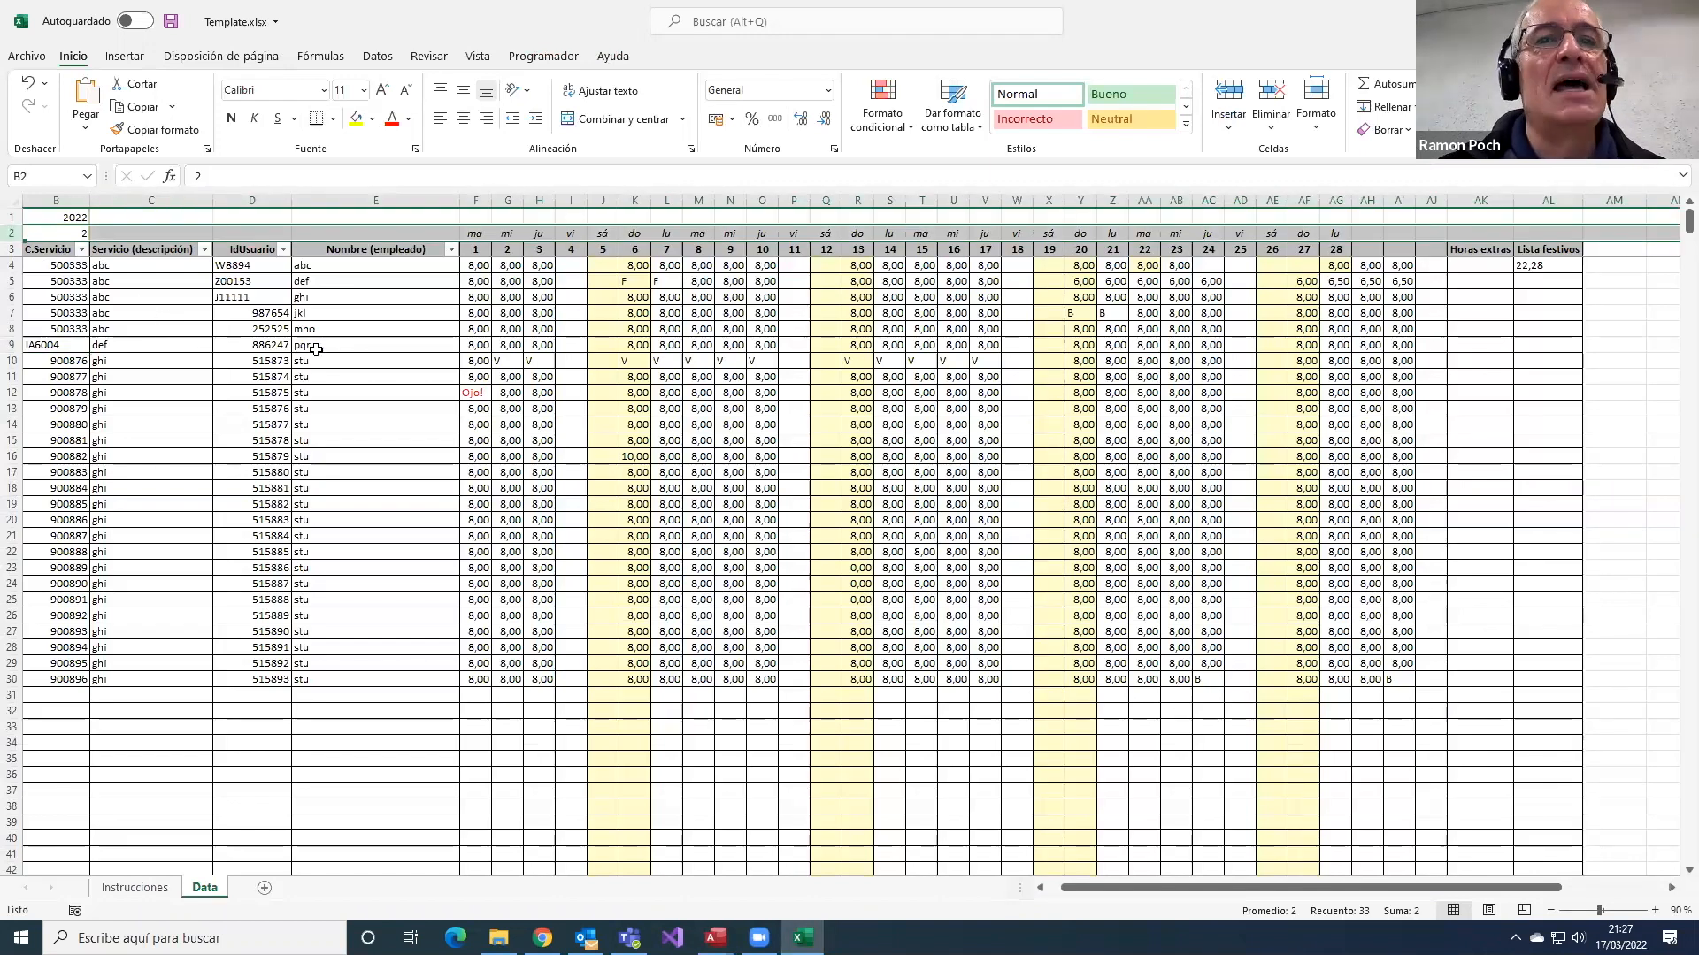
- Switch back to the Presentacion2 database and close the 1- Excel query results
{"action": "left_click", "coordinate": [715, 937]}
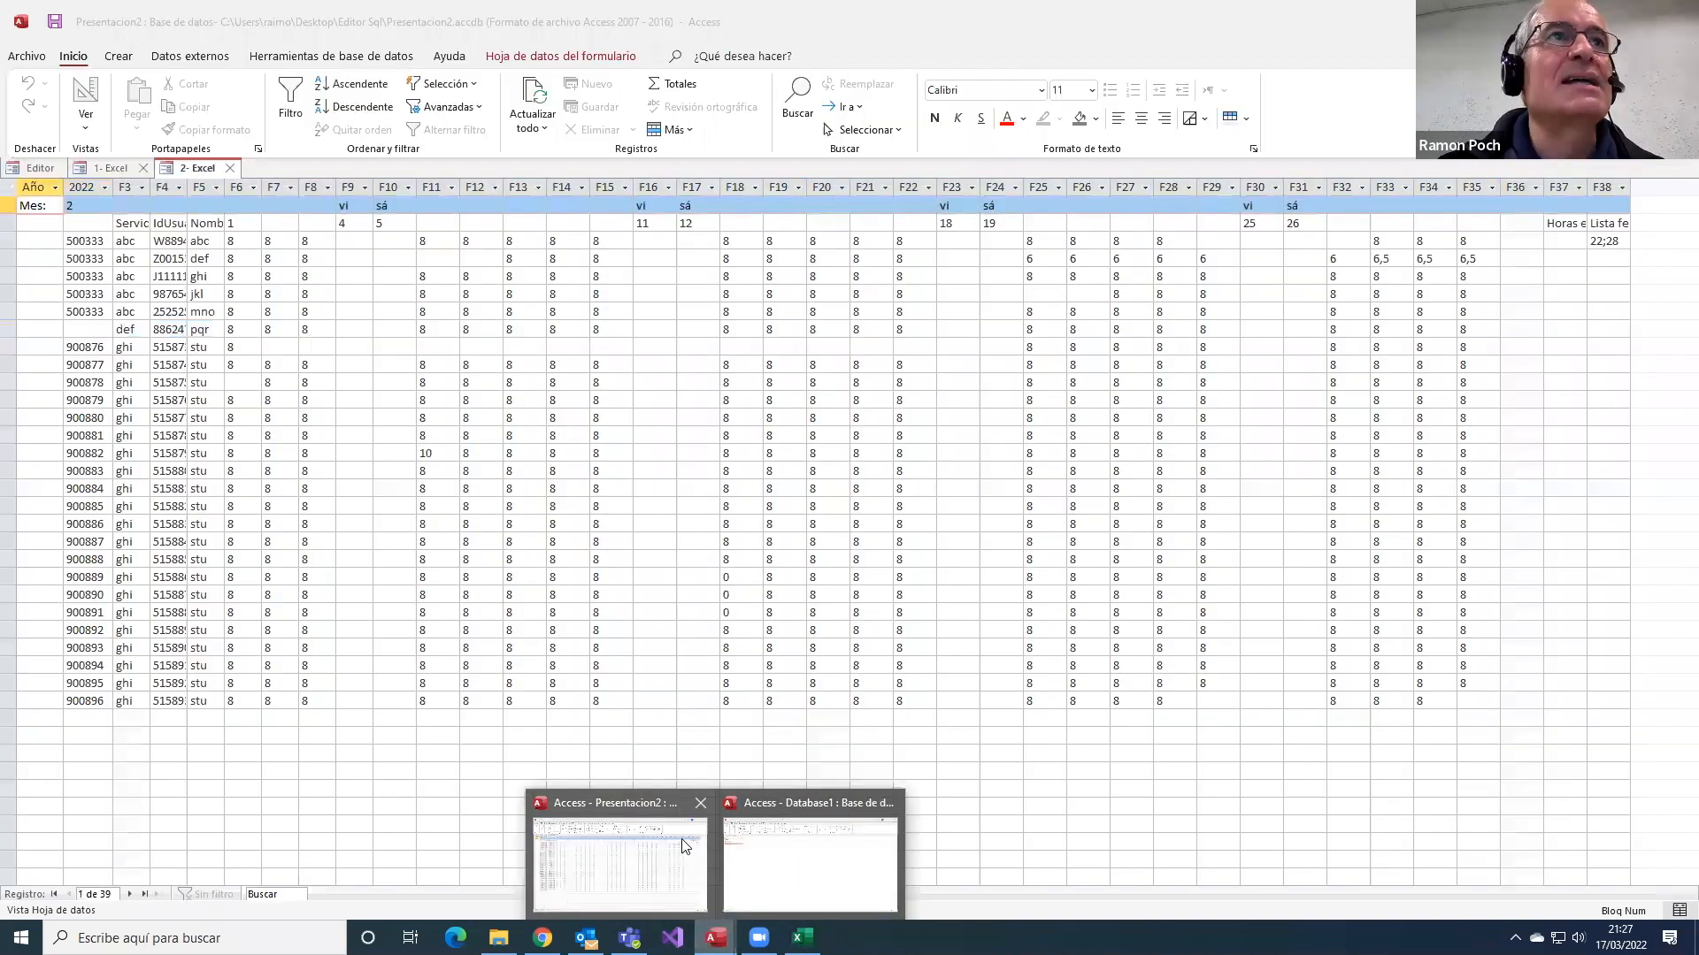
{"action": "left_click", "coordinate": [684, 845]}
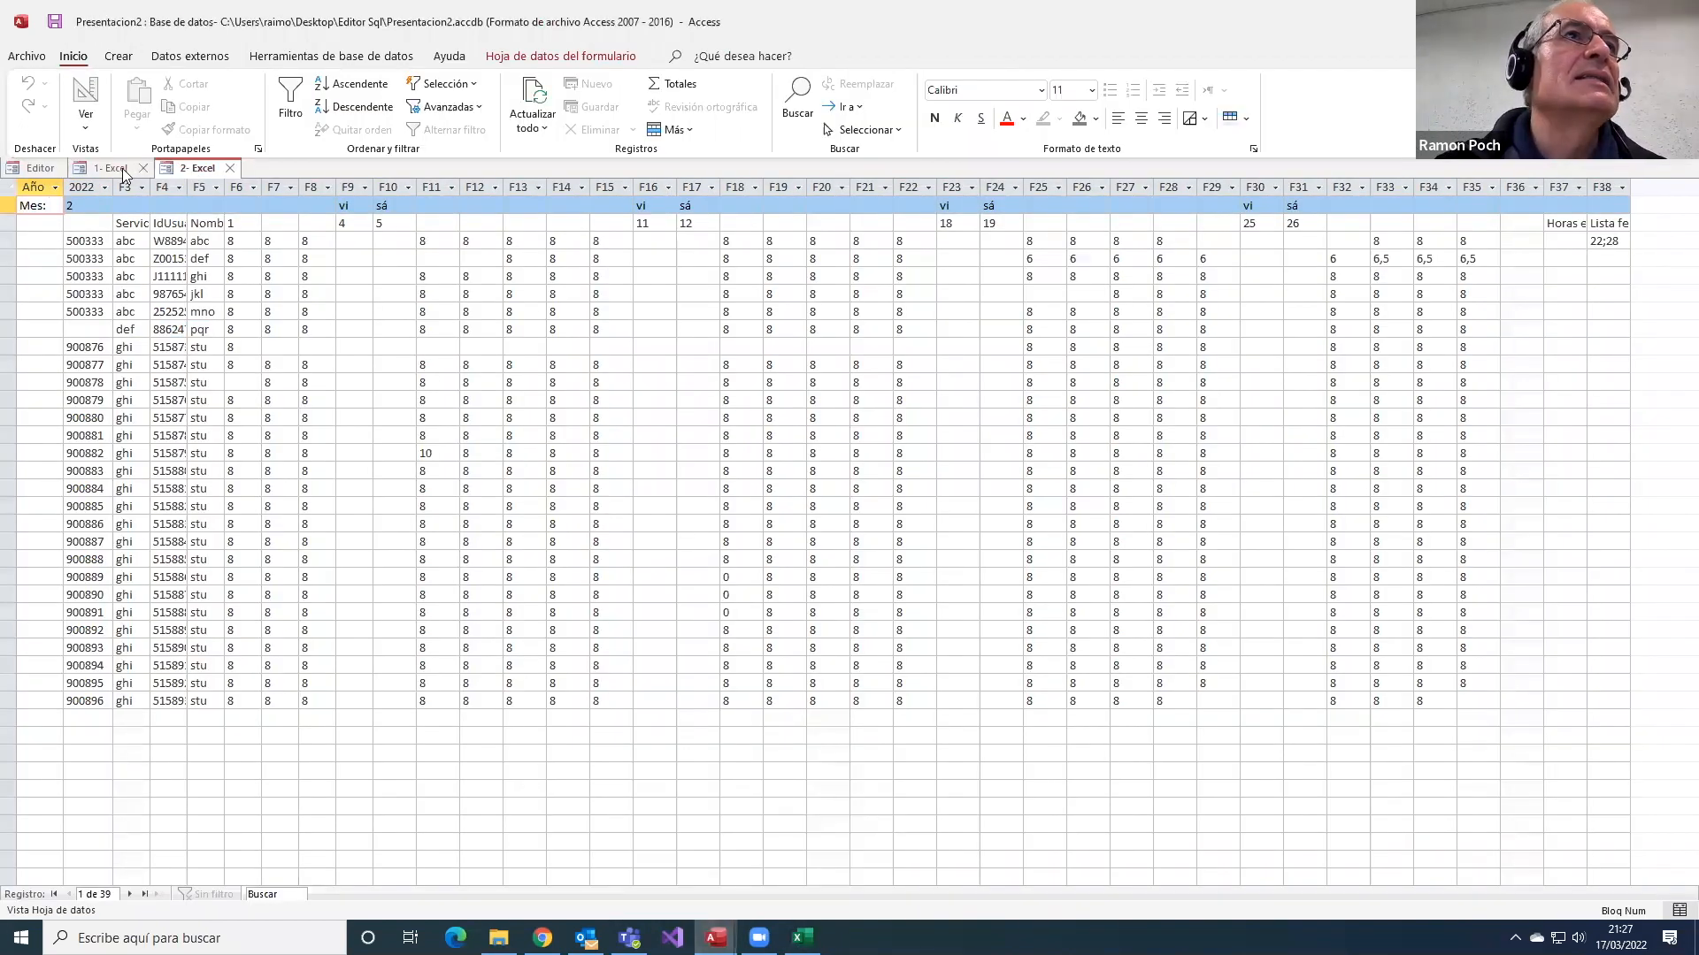
{"action": "left_click", "coordinate": [108, 168]}
{"action": "left_click", "coordinate": [142, 168]}
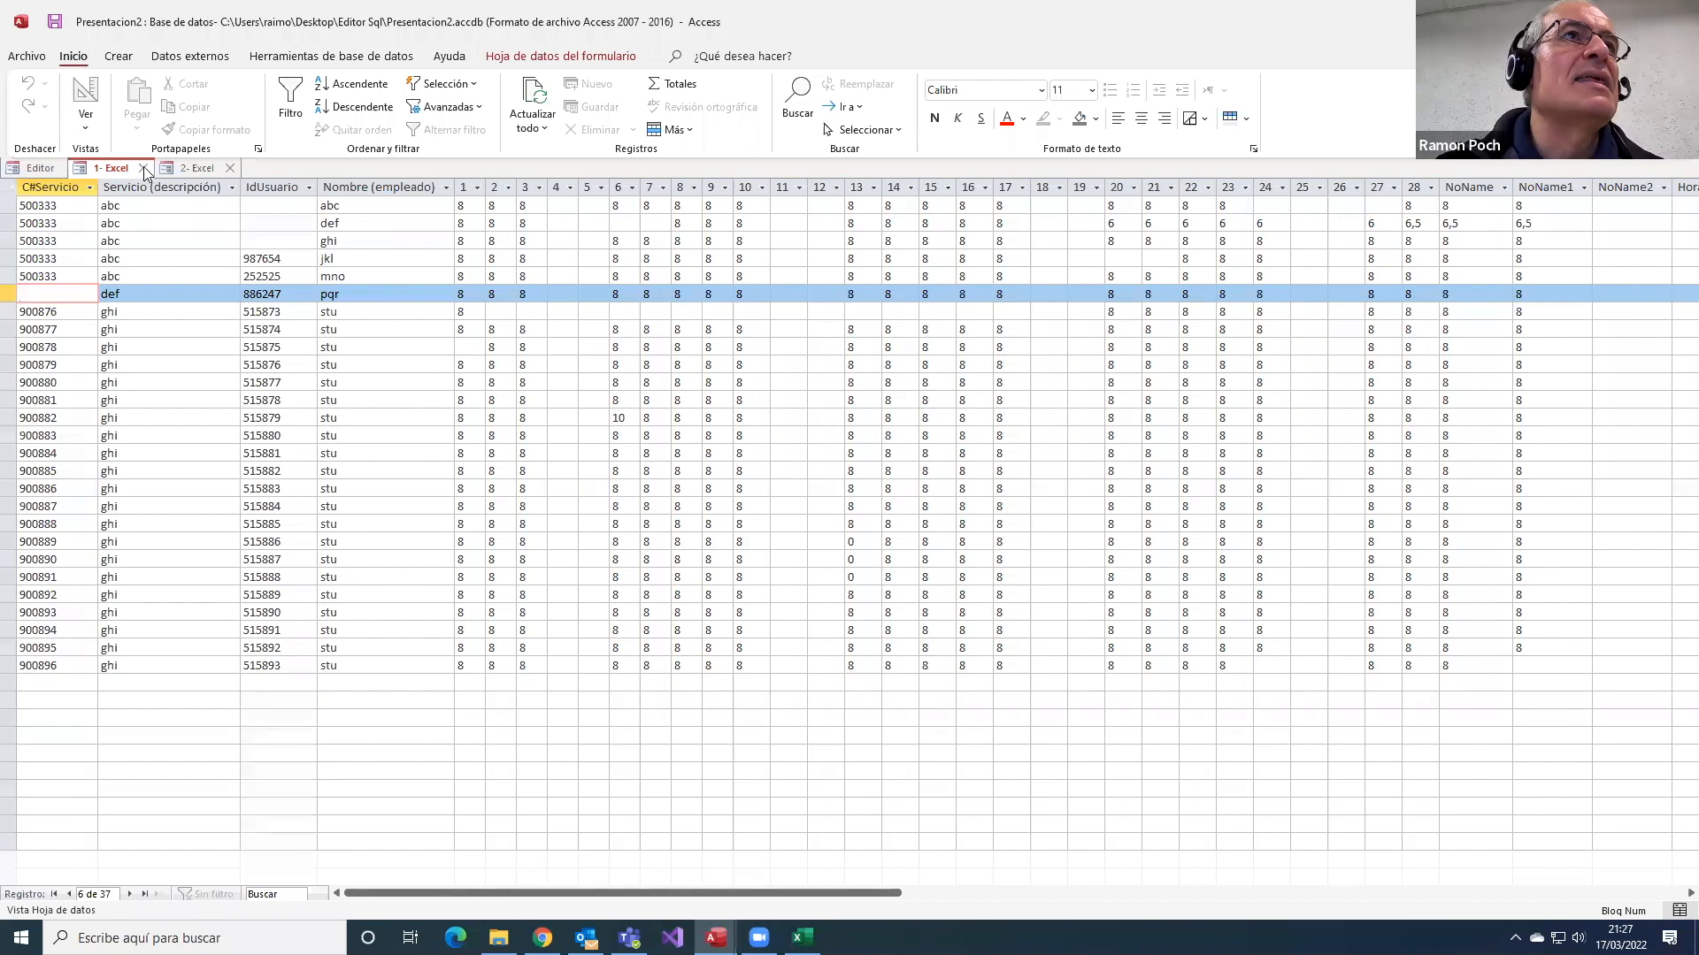
- Return to the SQL editor and examine the HDR=YES setting in the first Select of 2- Excel
{"action": "left_click", "coordinate": [49, 170]}
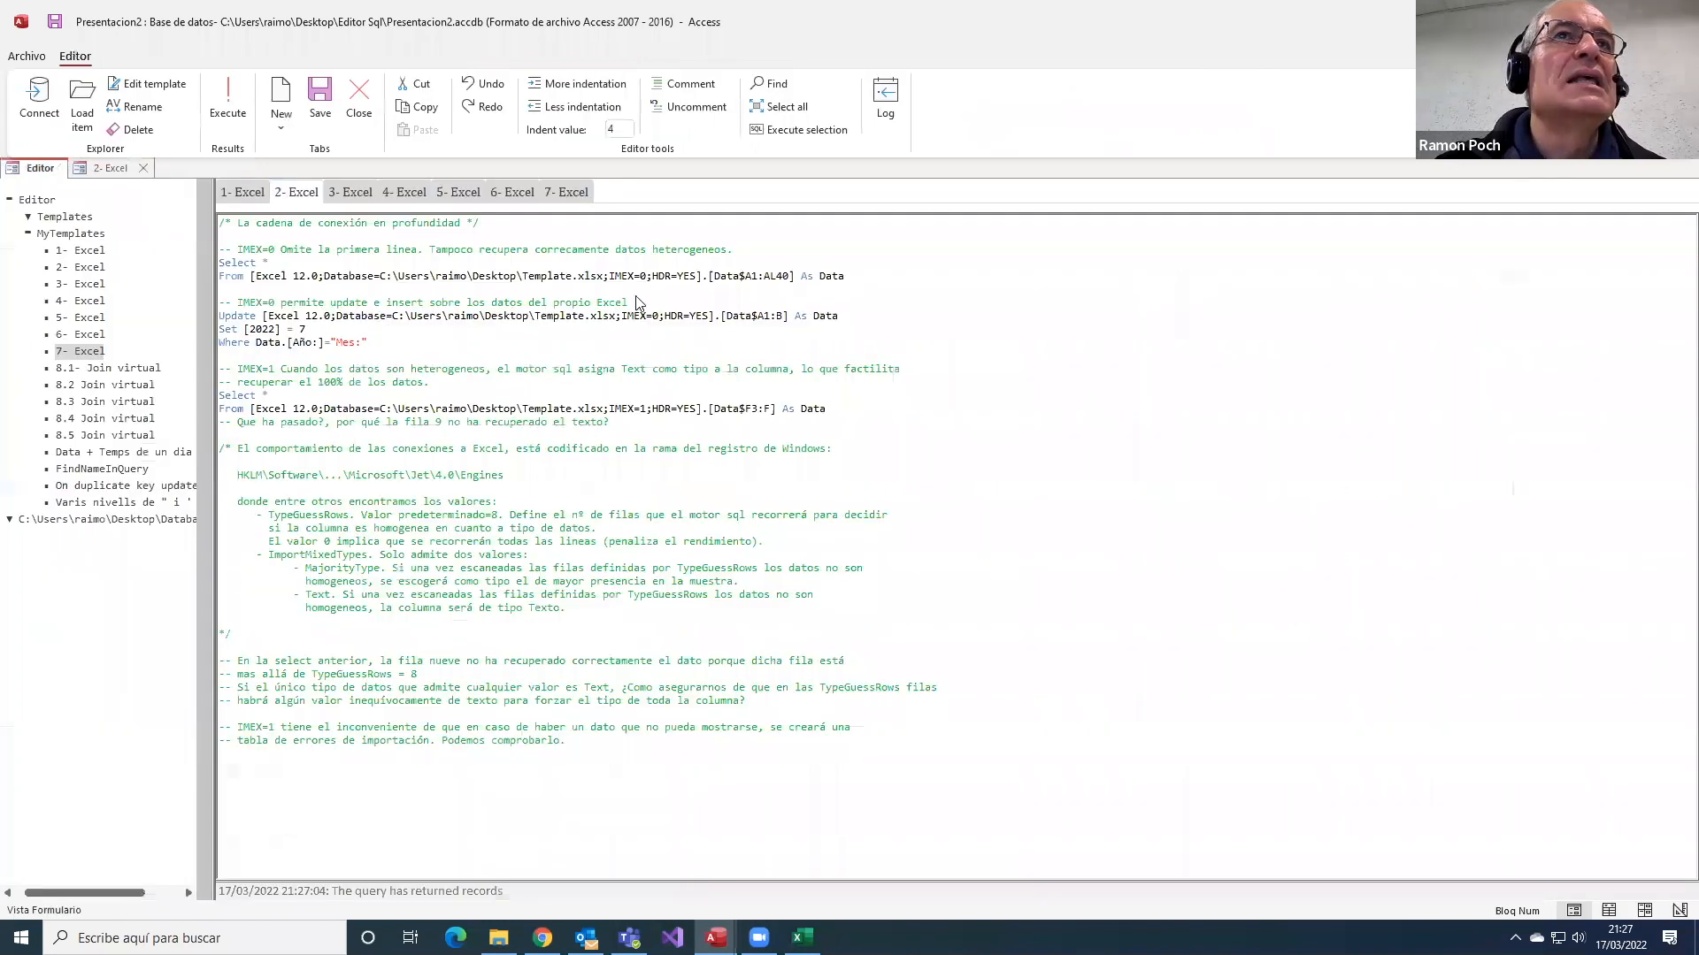
{"action": "left_click_drag", "start_coordinate": [653, 277], "coordinate": [698, 282]}
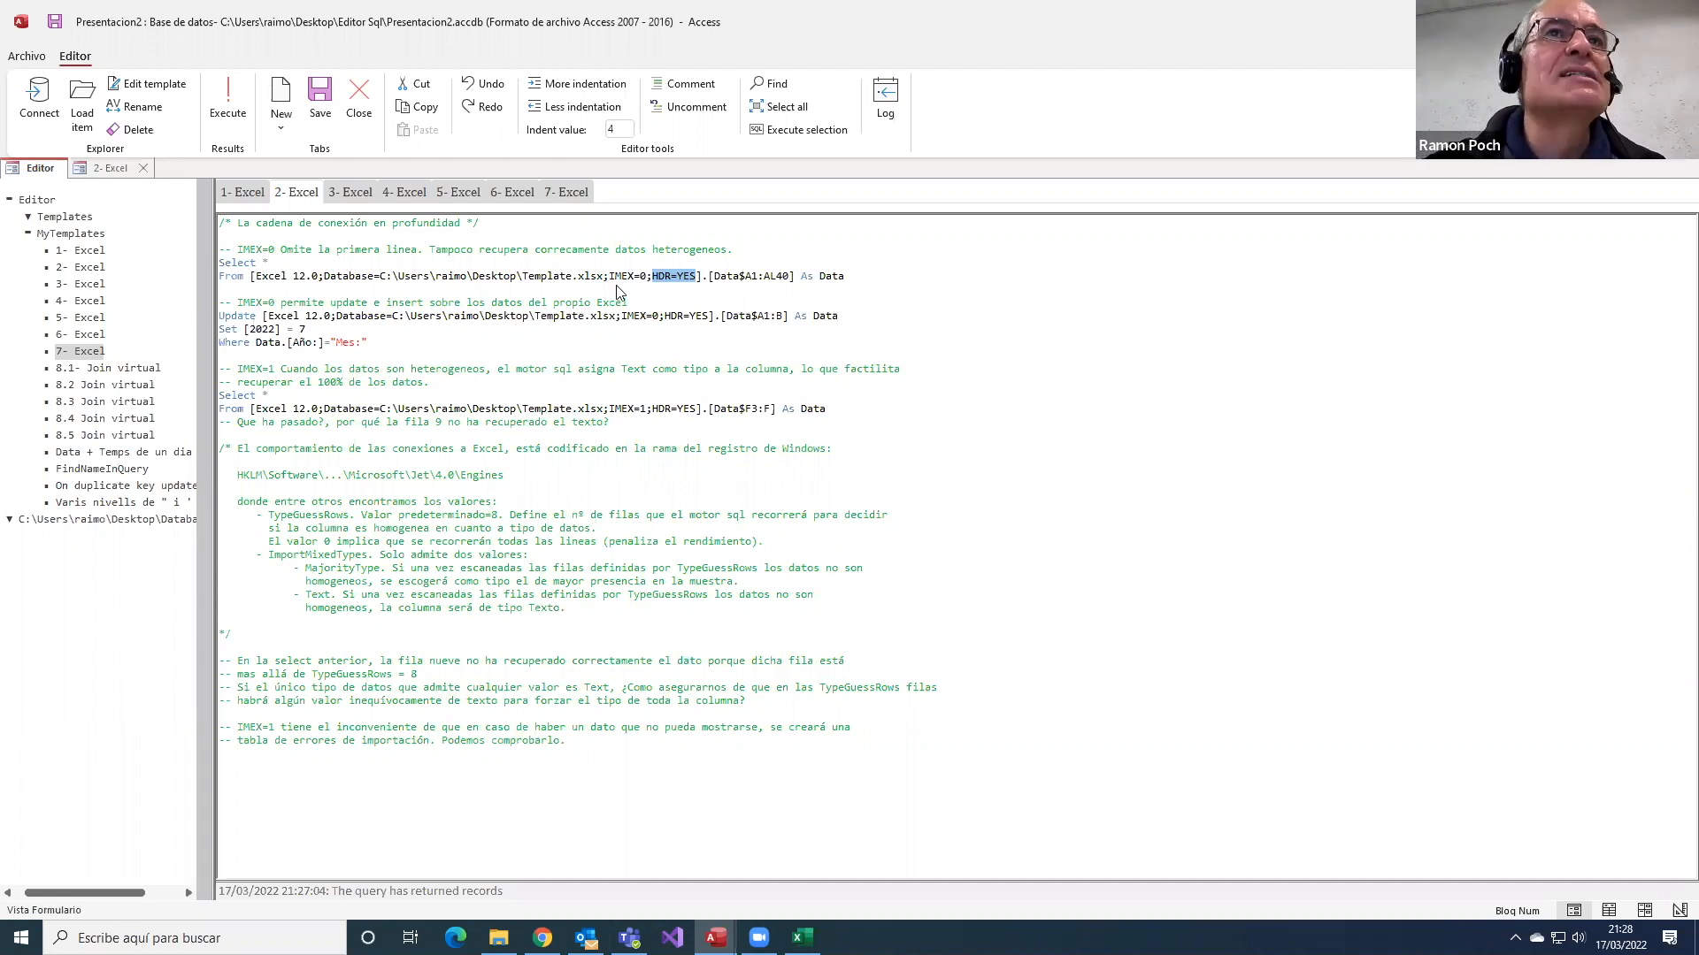
{"action": "left_click", "coordinate": [655, 348]}
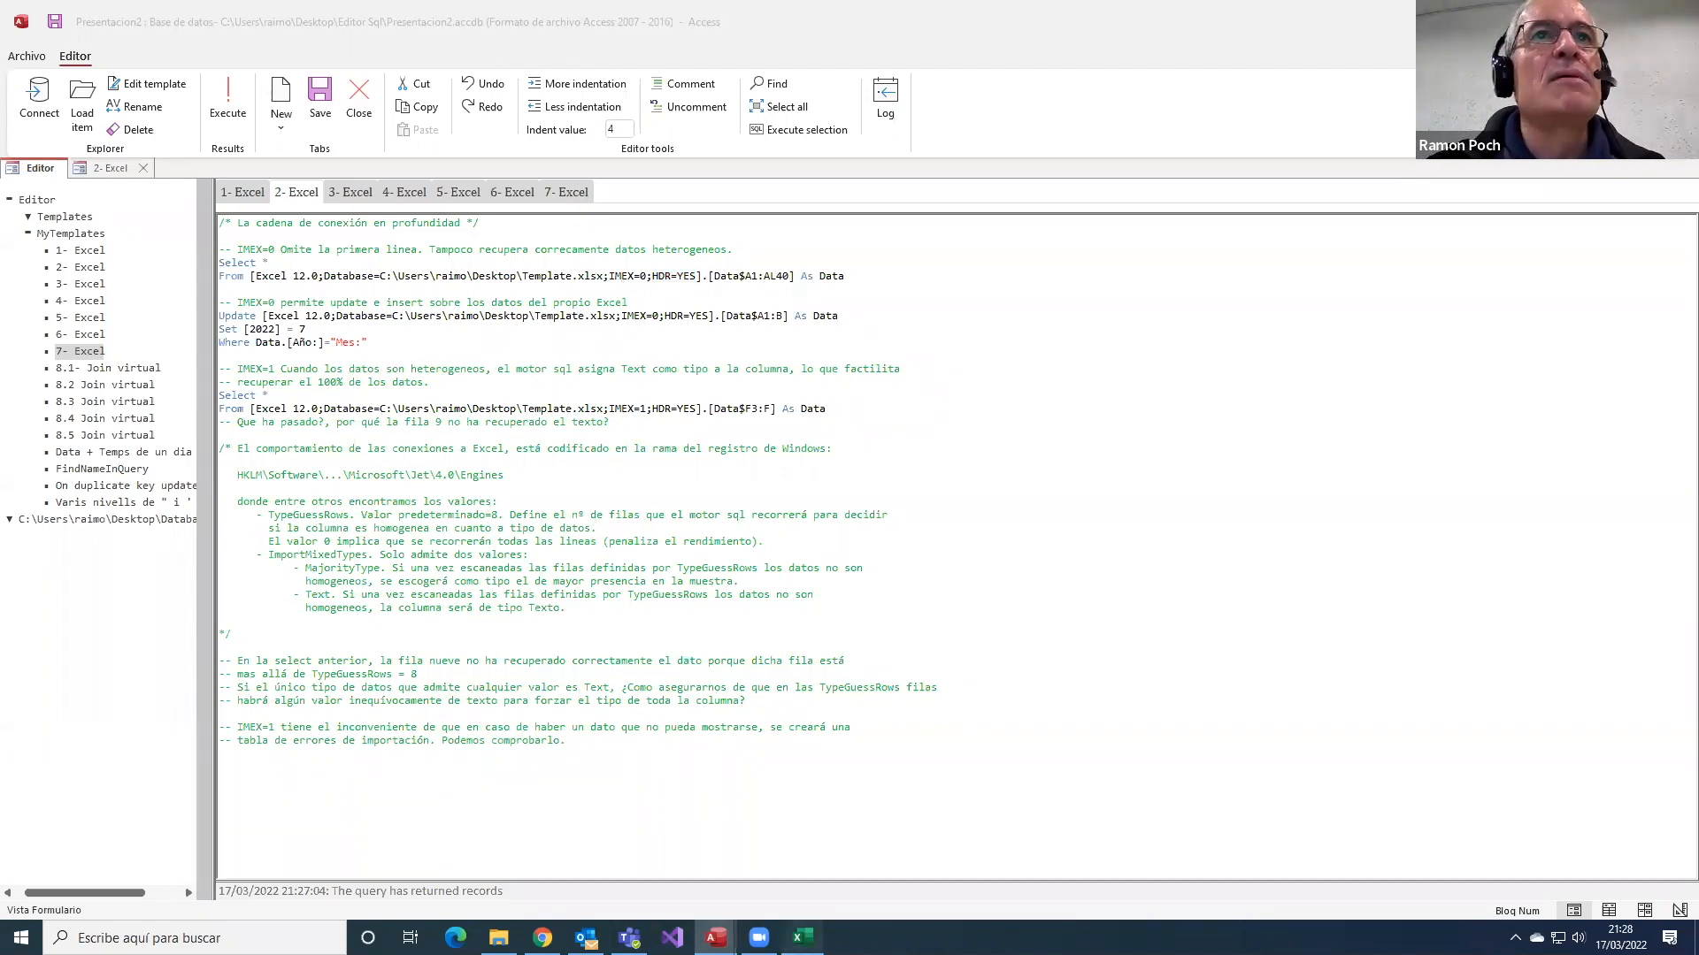
- Check the month value in cell B2 of the Data sheet in Template.xlsx, and return to Presentacion2
{"action": "key", "text": "alt+Tab"}
{"action": "left_click", "coordinate": [236, 421]}
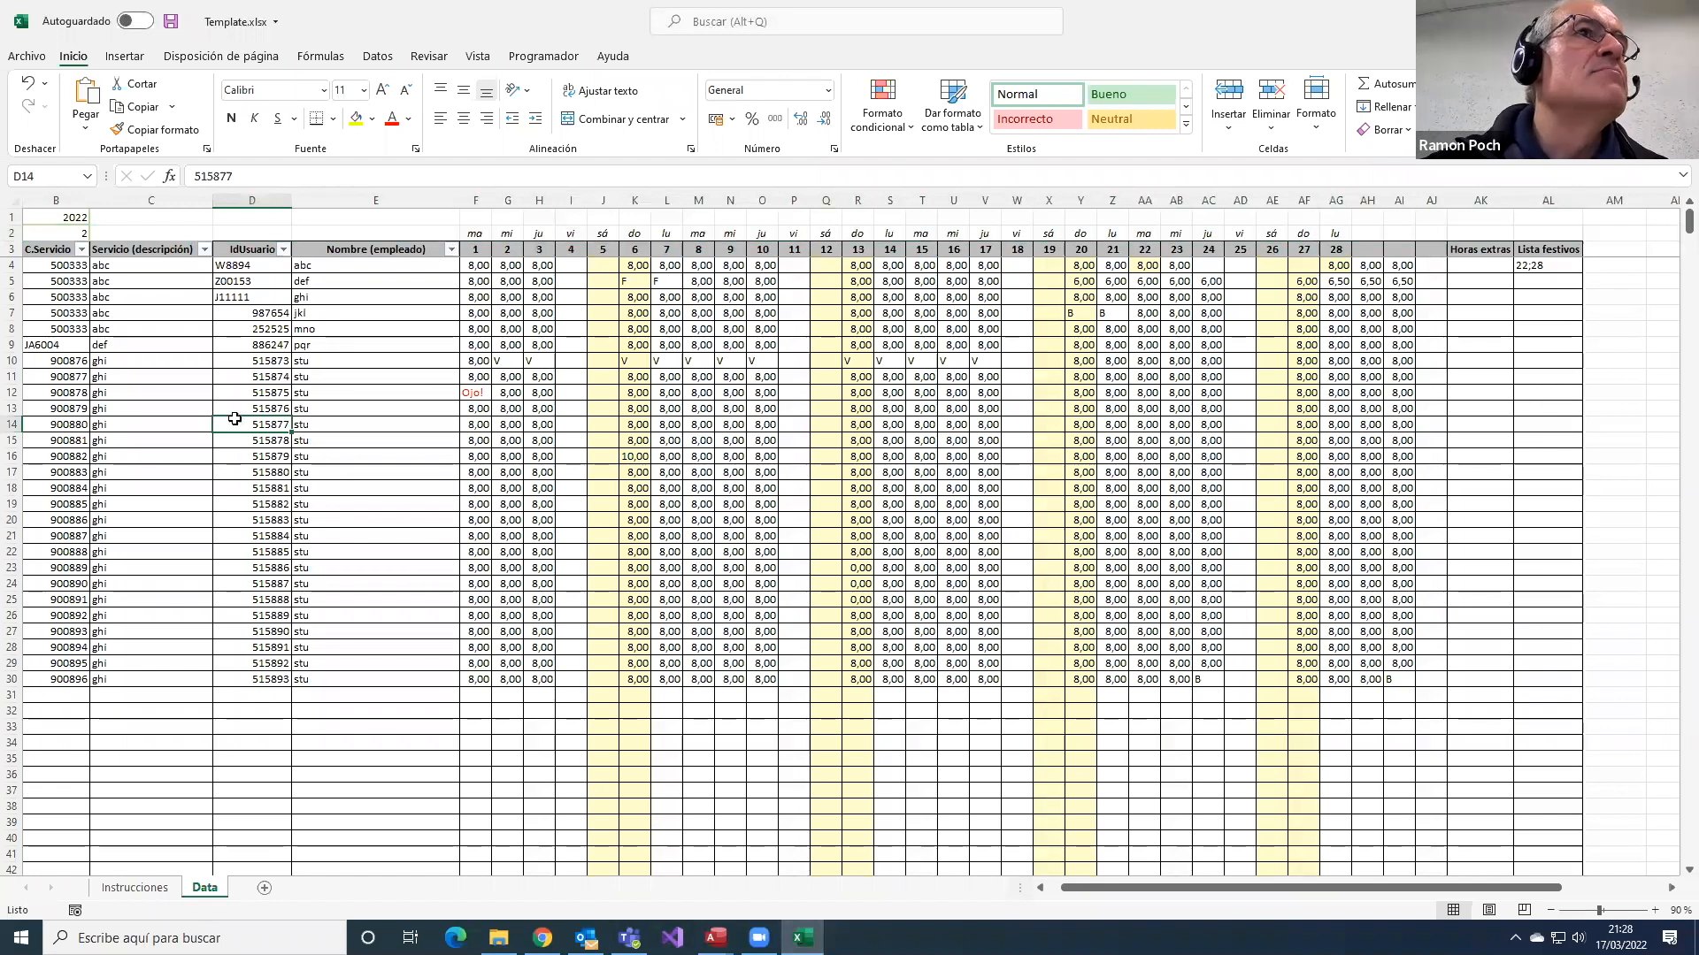
{"action": "left_click", "coordinate": [69, 233]}
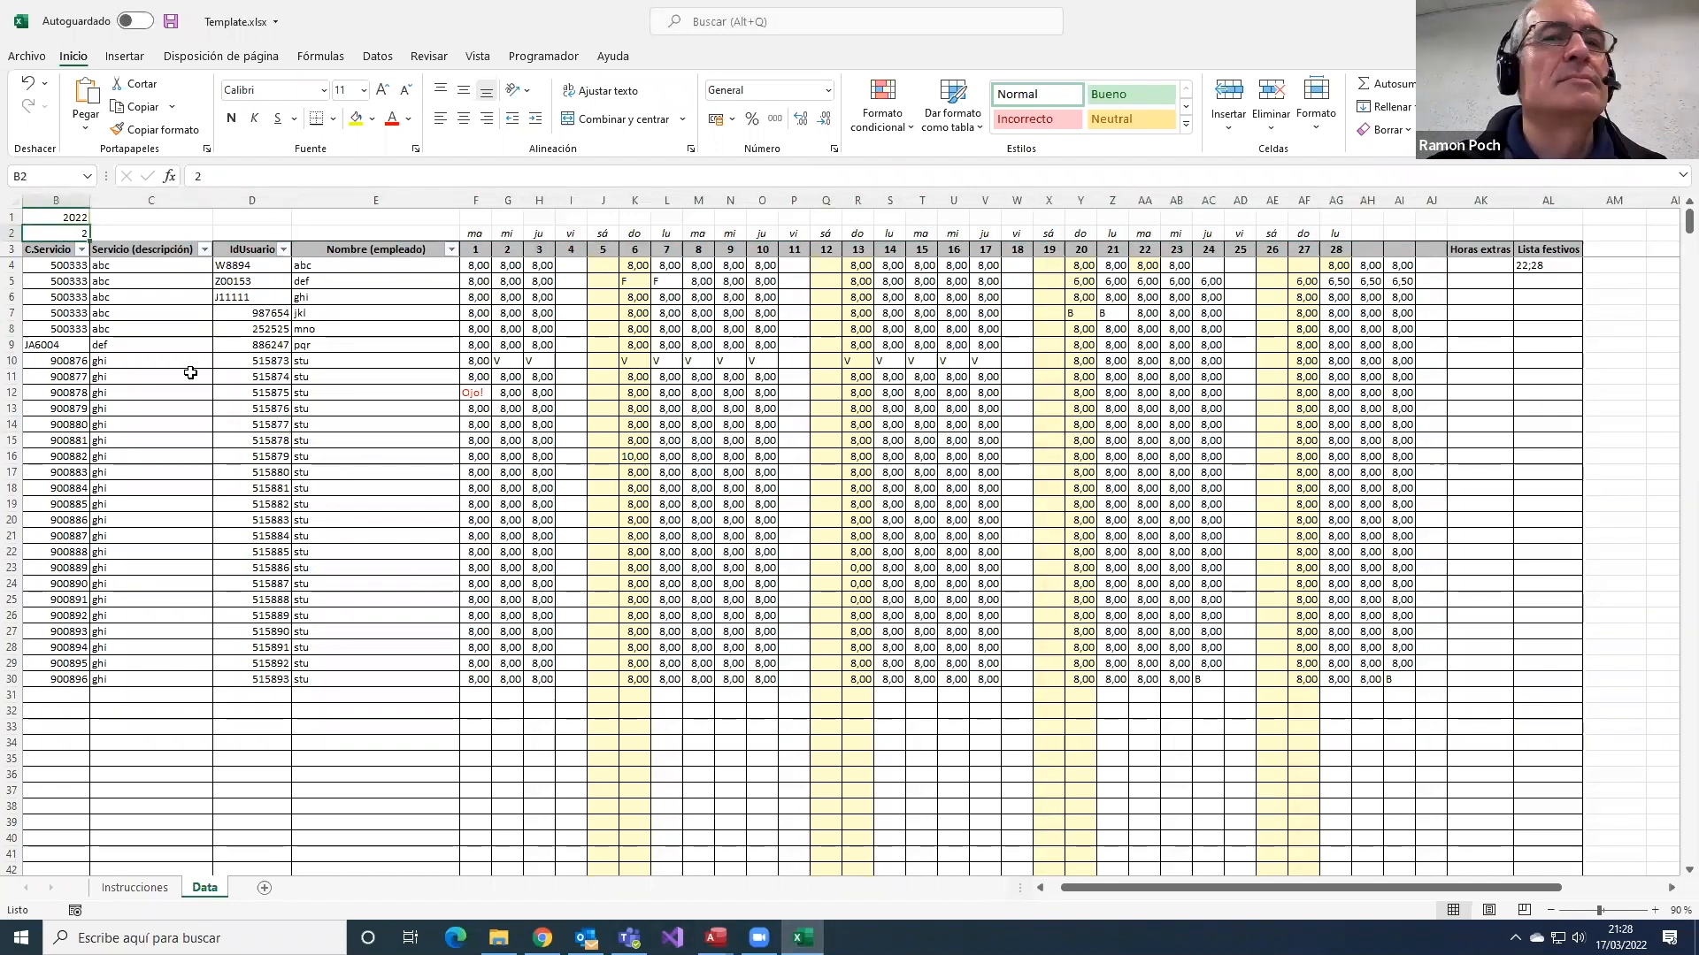
{"action": "left_click", "coordinate": [716, 938]}
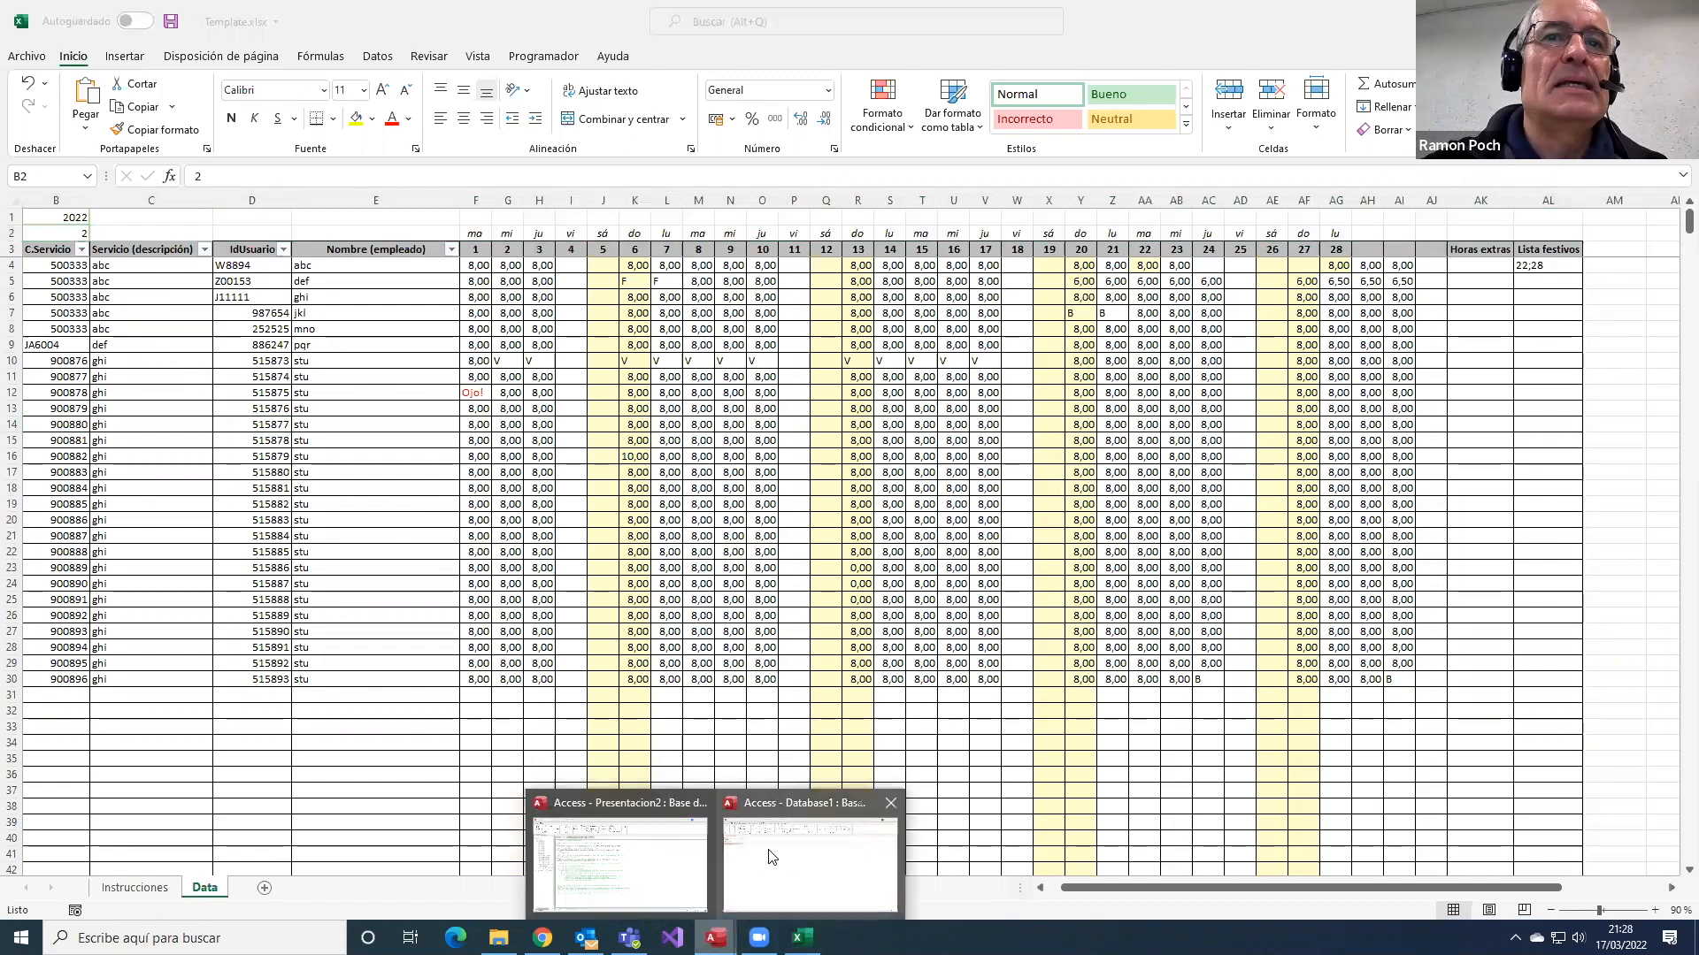
{"action": "left_click", "coordinate": [665, 848]}
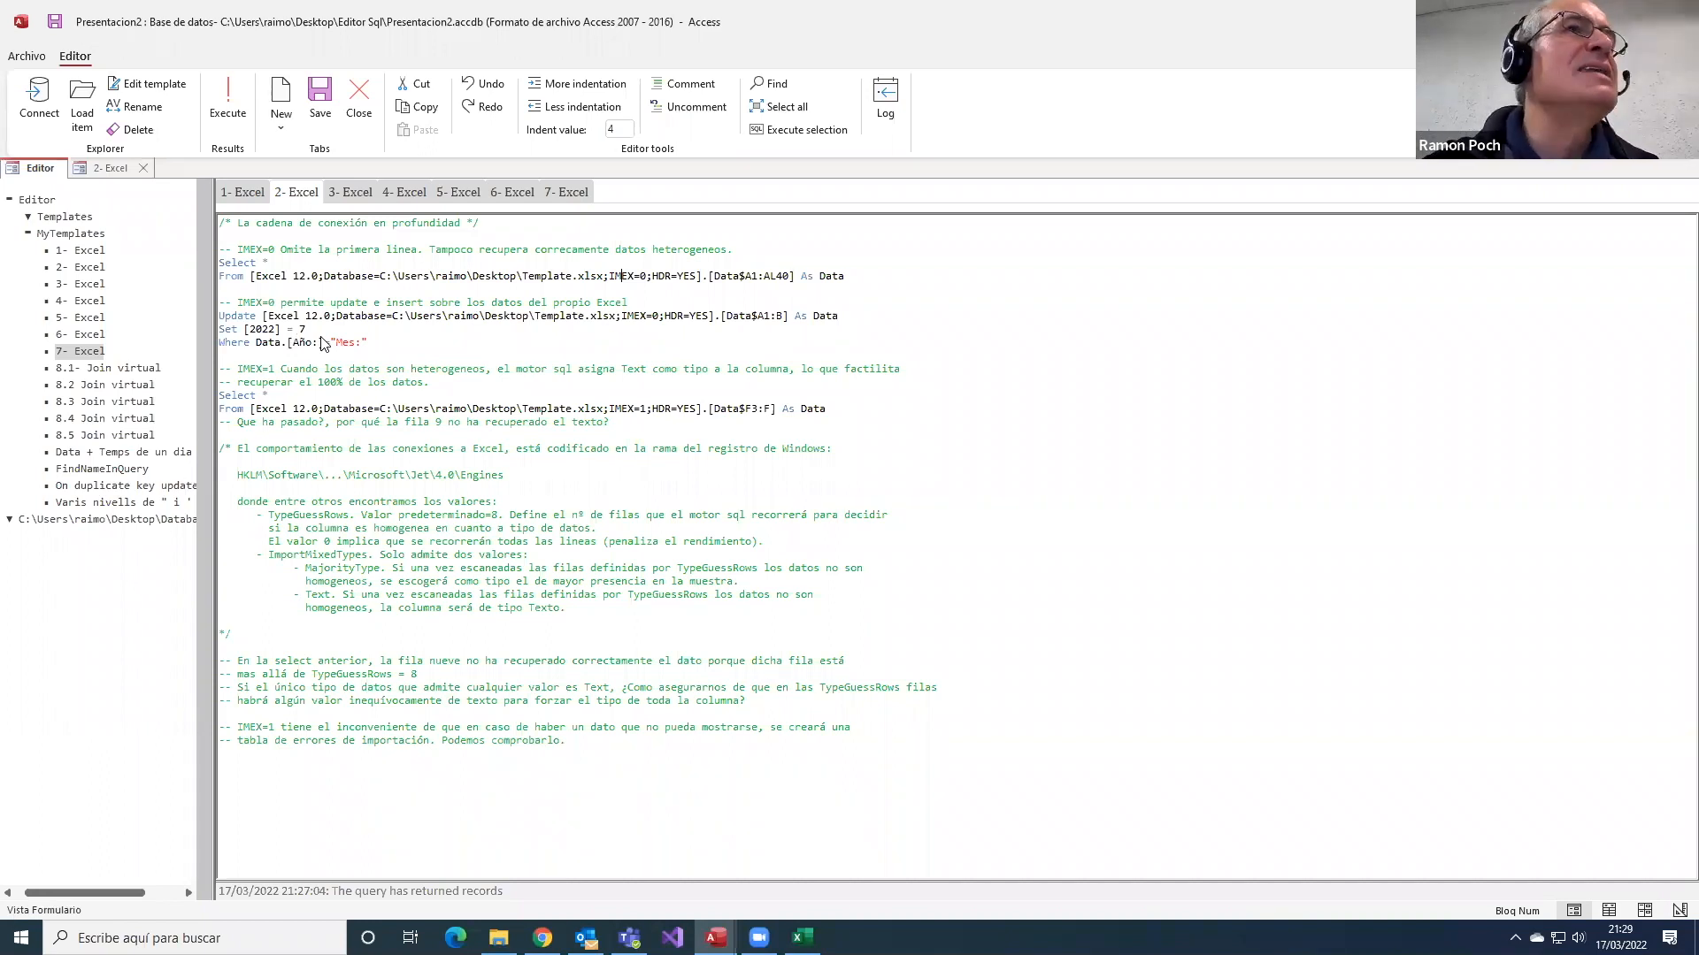
- Compare the [2022] field in the Update statement with the Año: and Mes: rows of Template.xlsx, and return to Presentacion2
{"action": "left_click_drag", "start_coordinate": [245, 330], "coordinate": [284, 334]}
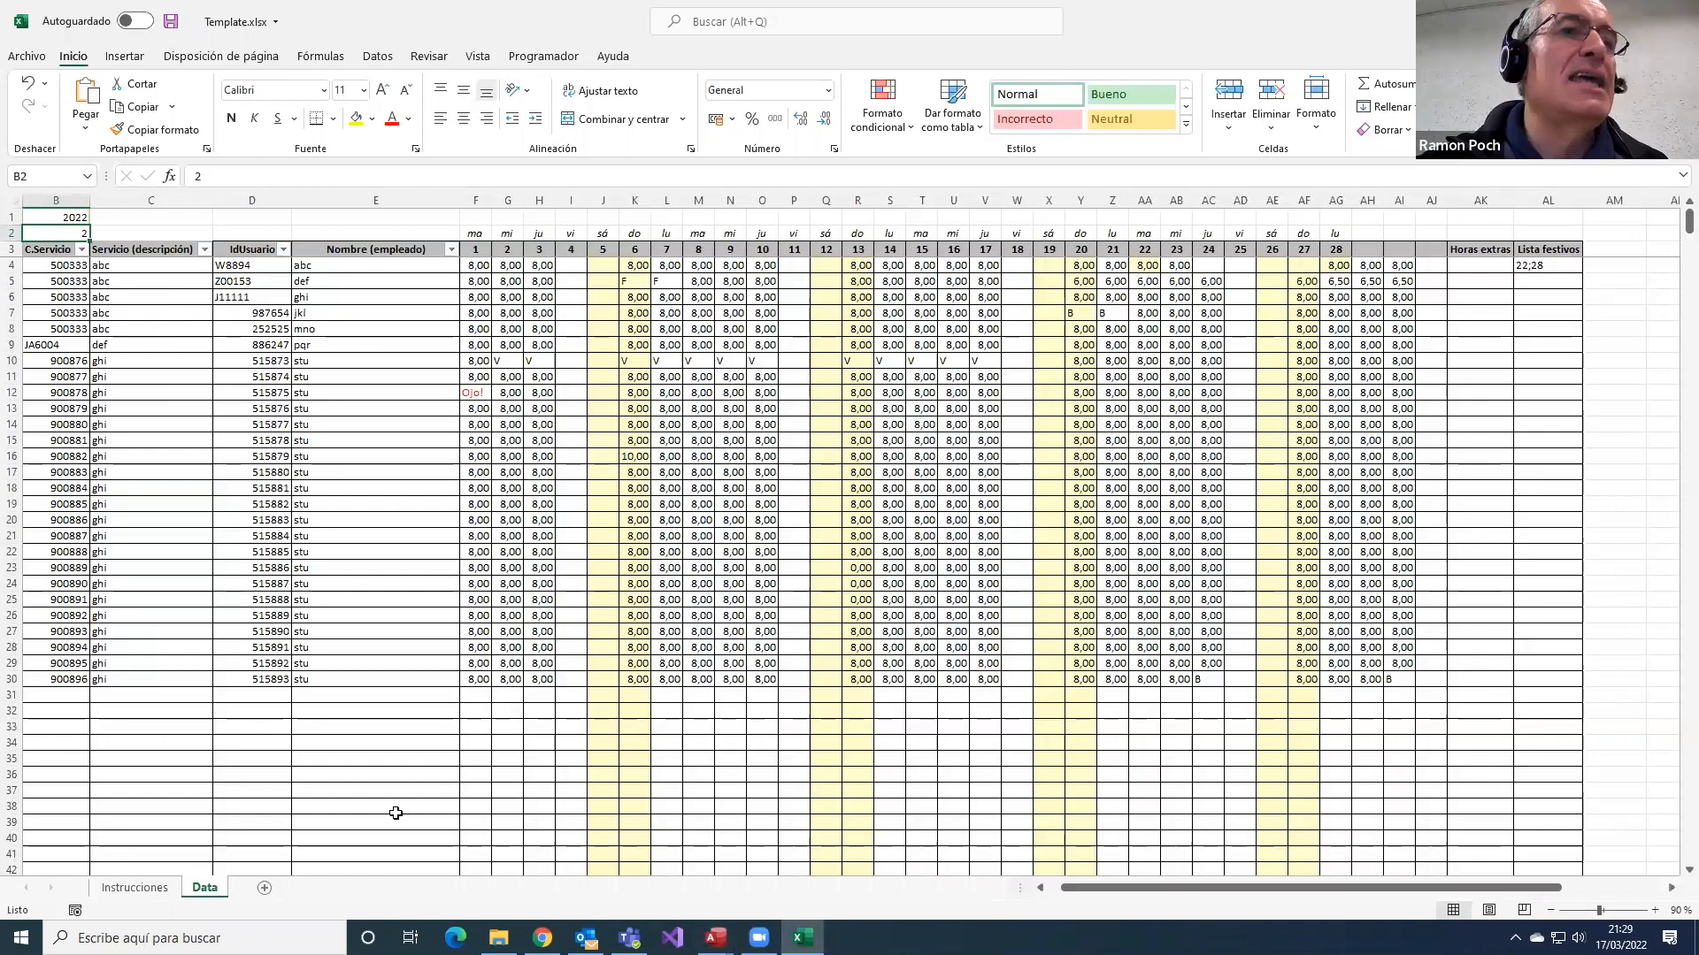
{"action": "left_click", "coordinate": [1044, 889]}
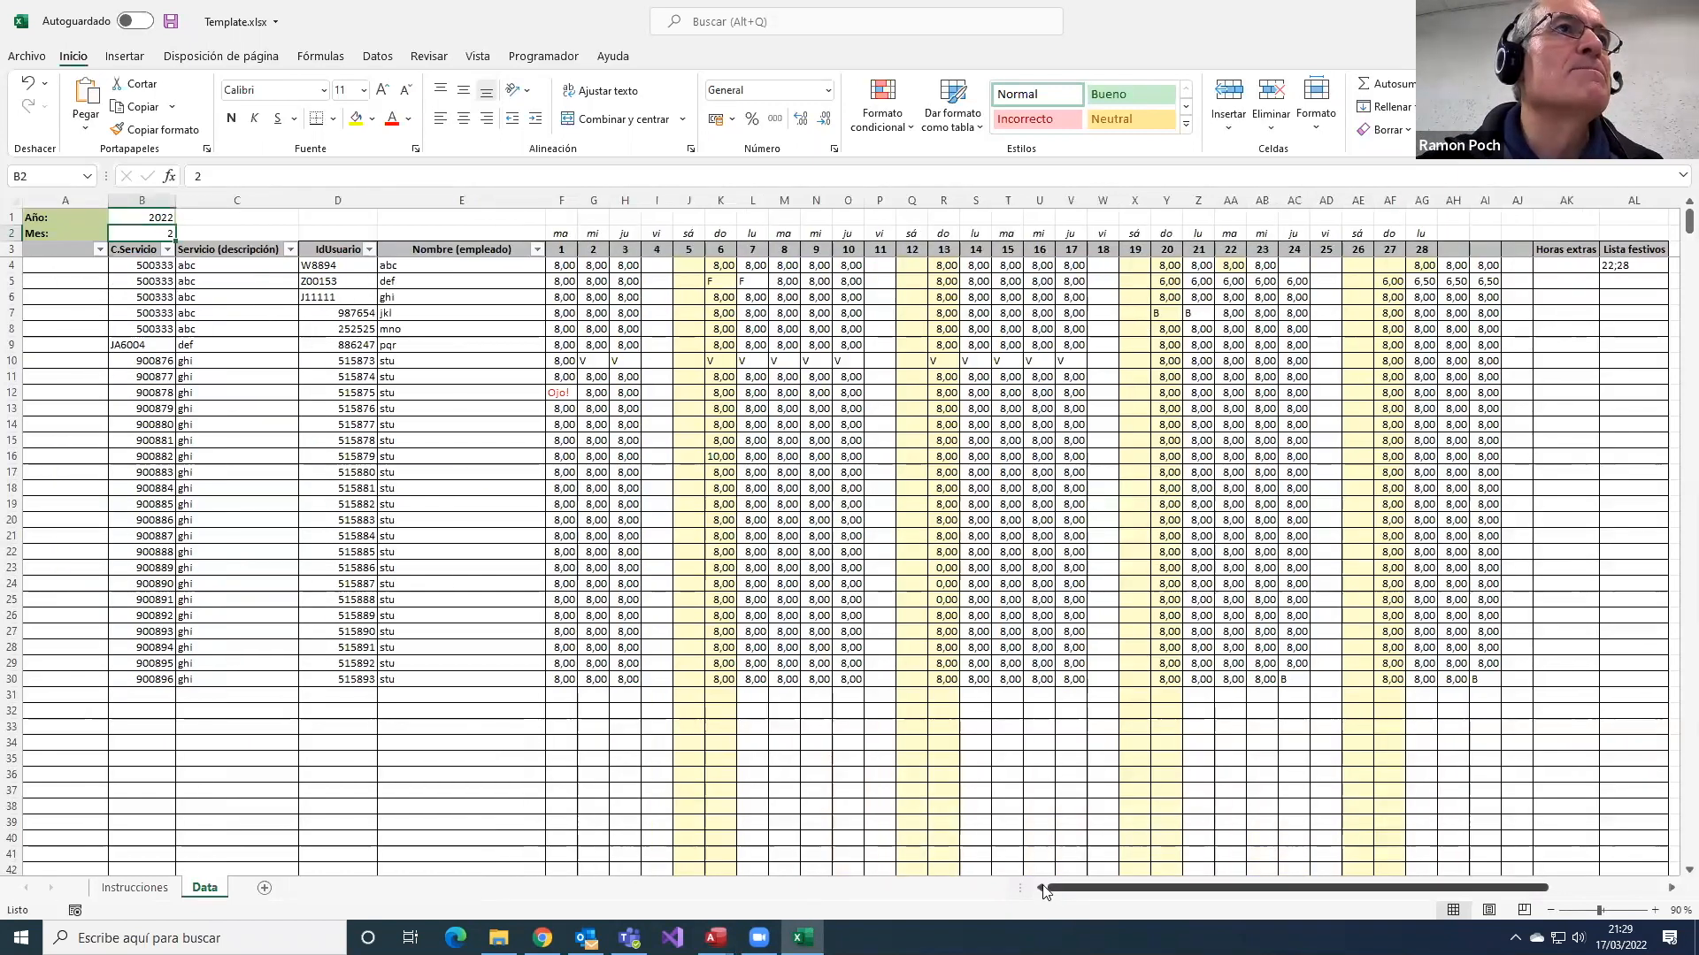
{"action": "left_click_drag", "start_coordinate": [38, 236], "coordinate": [167, 245]}
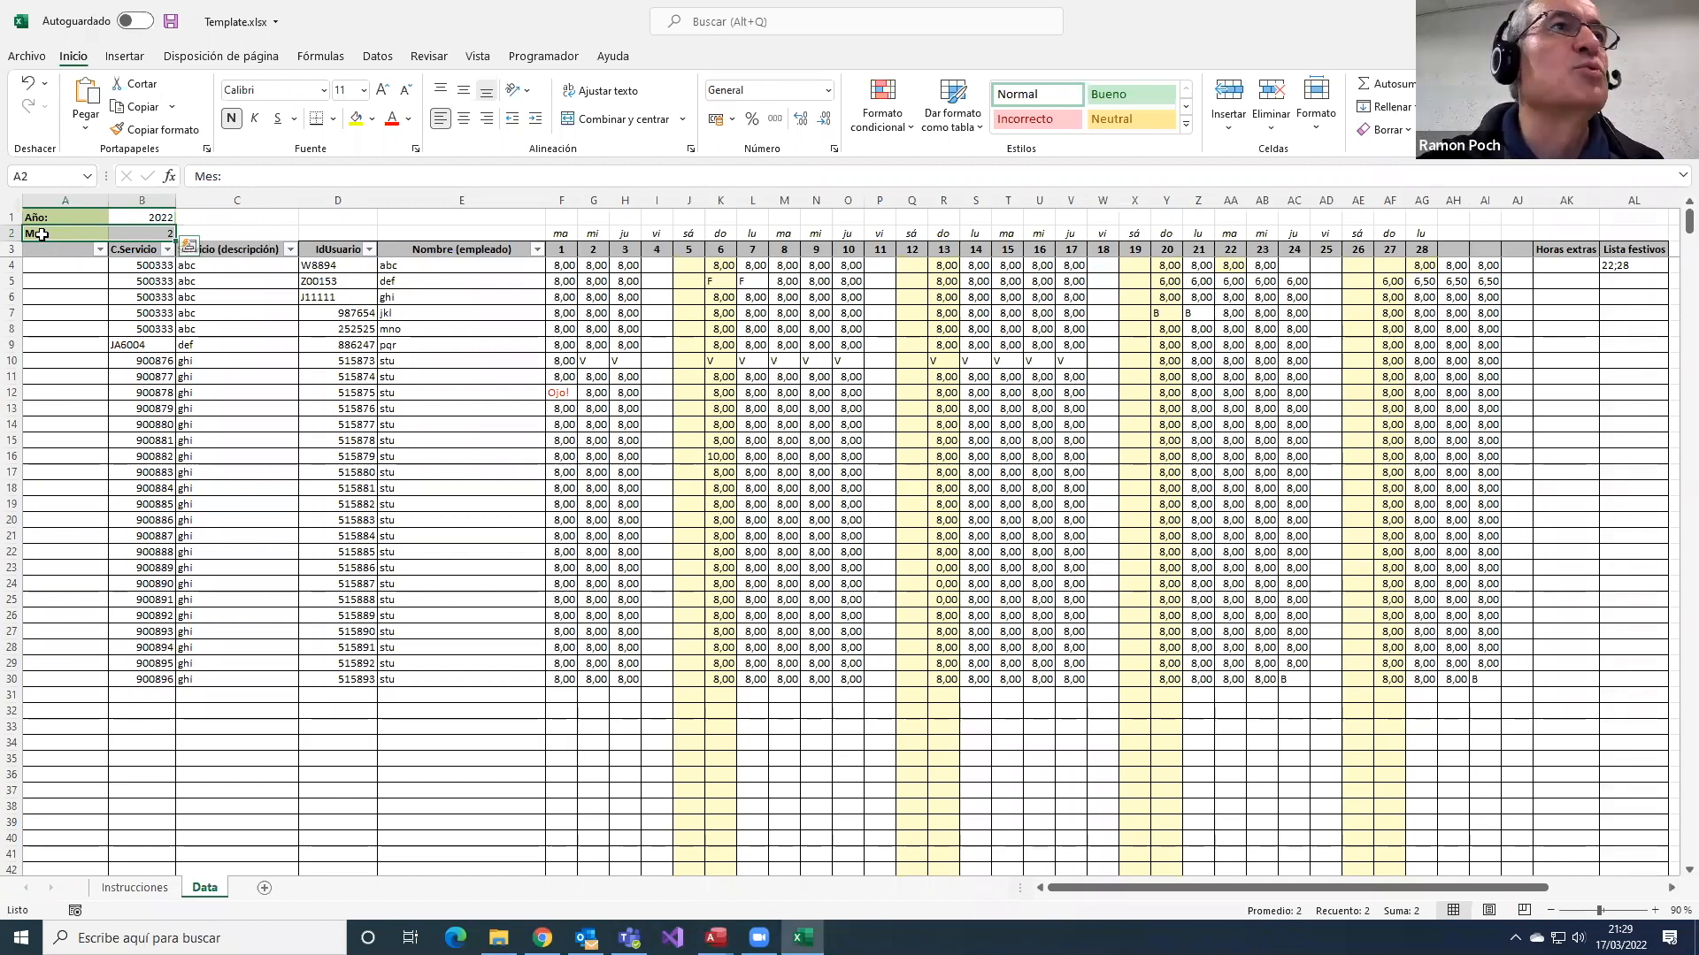
{"action": "left_click", "coordinate": [14, 233]}
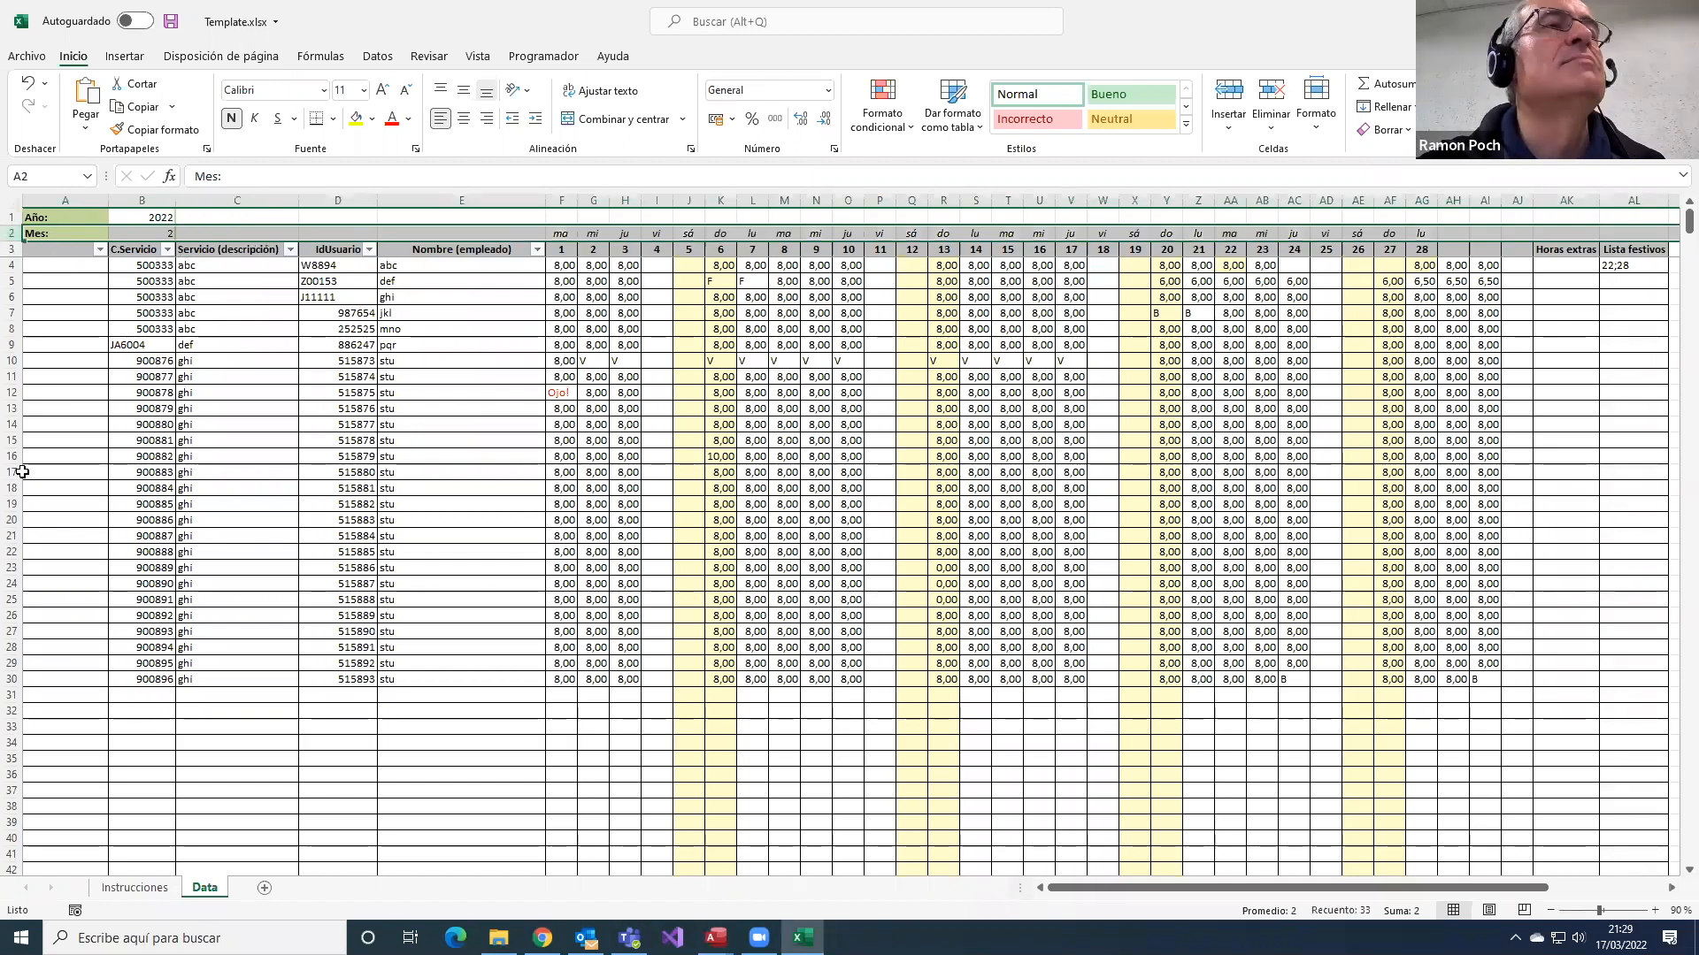
{"action": "left_click", "coordinate": [66, 477]}
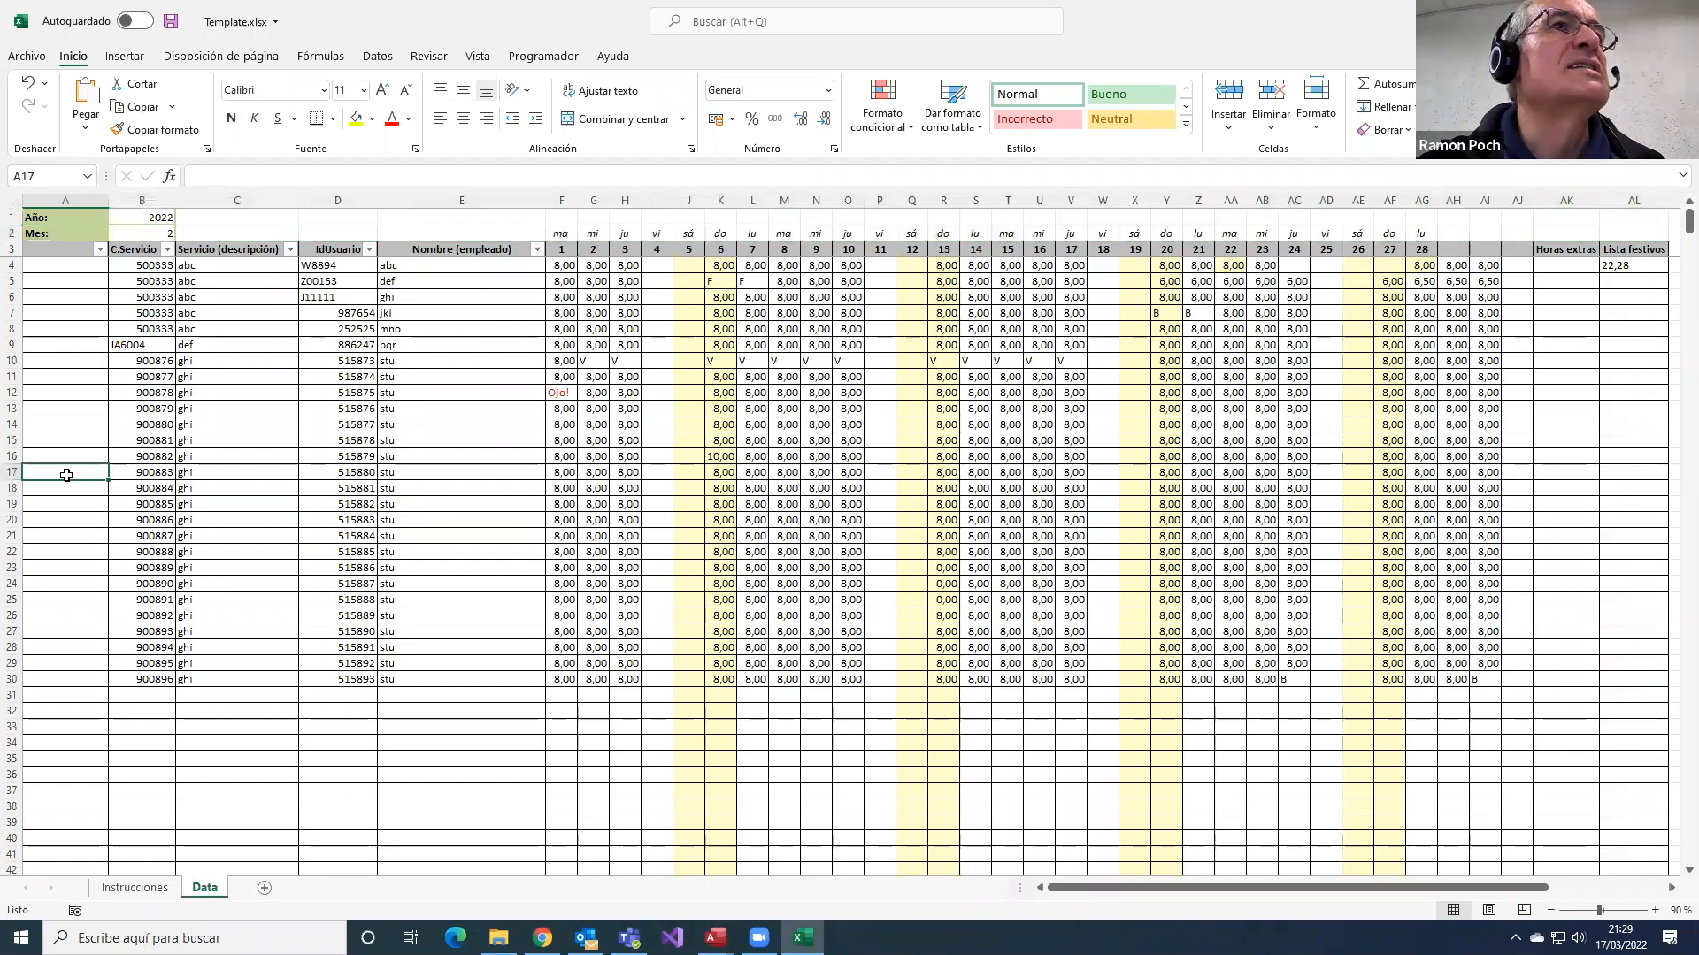
{"action": "left_click", "coordinate": [143, 233]}
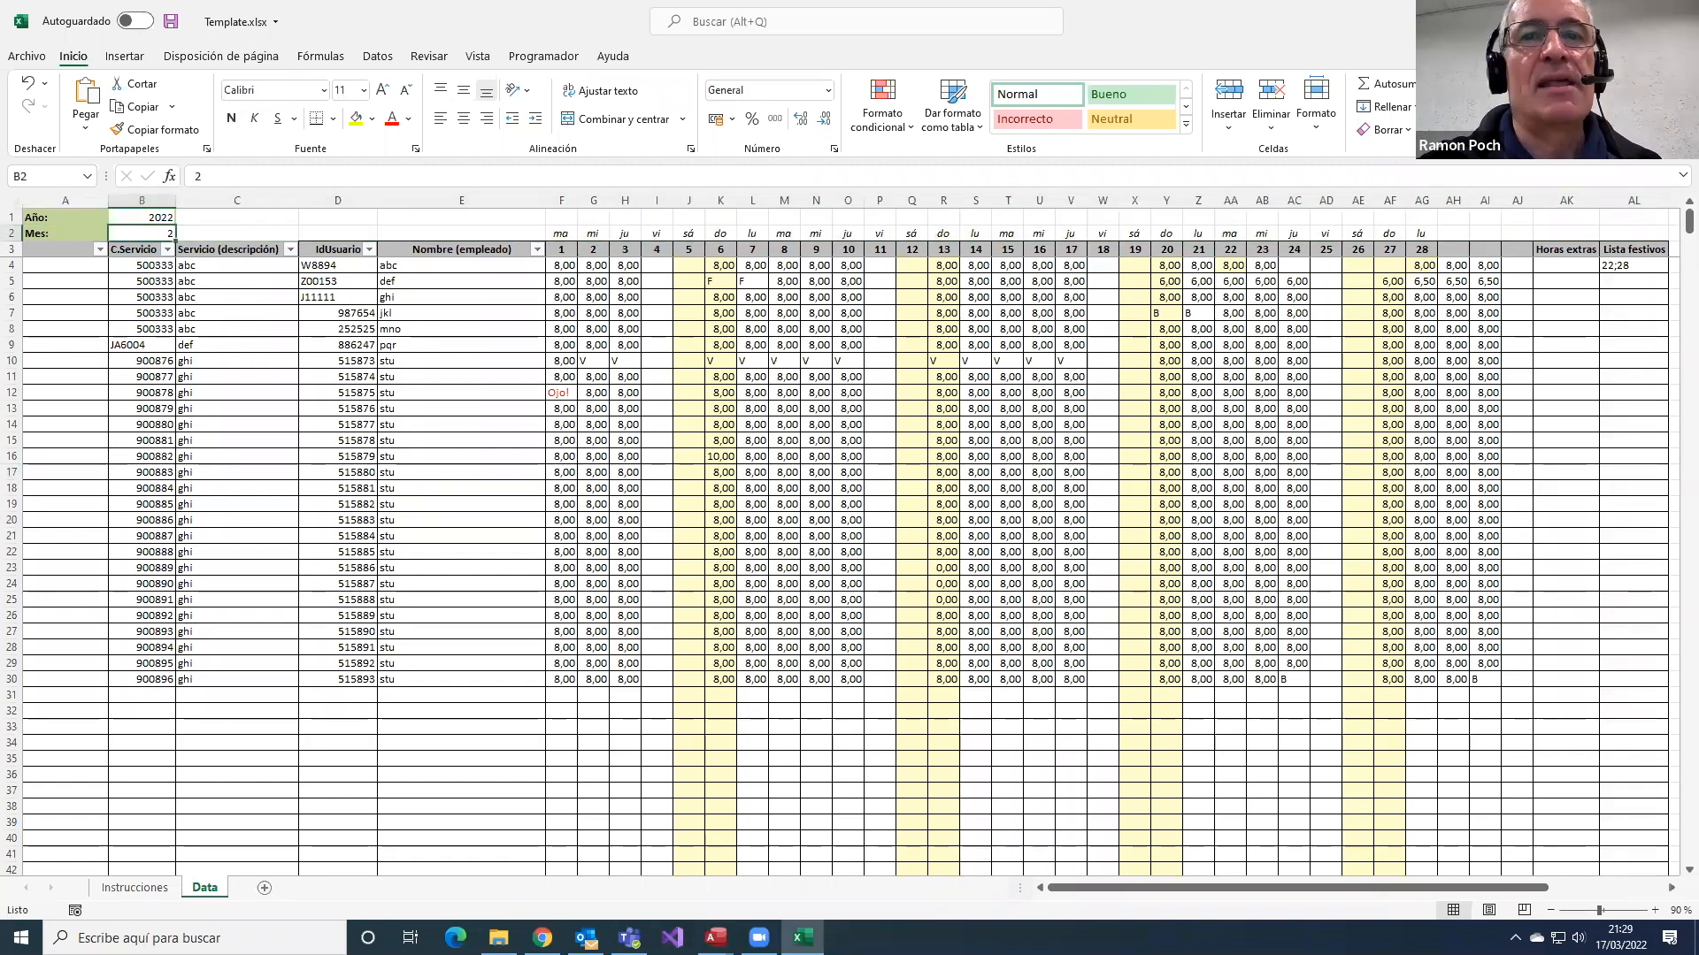
{"action": "left_click", "coordinate": [715, 938]}
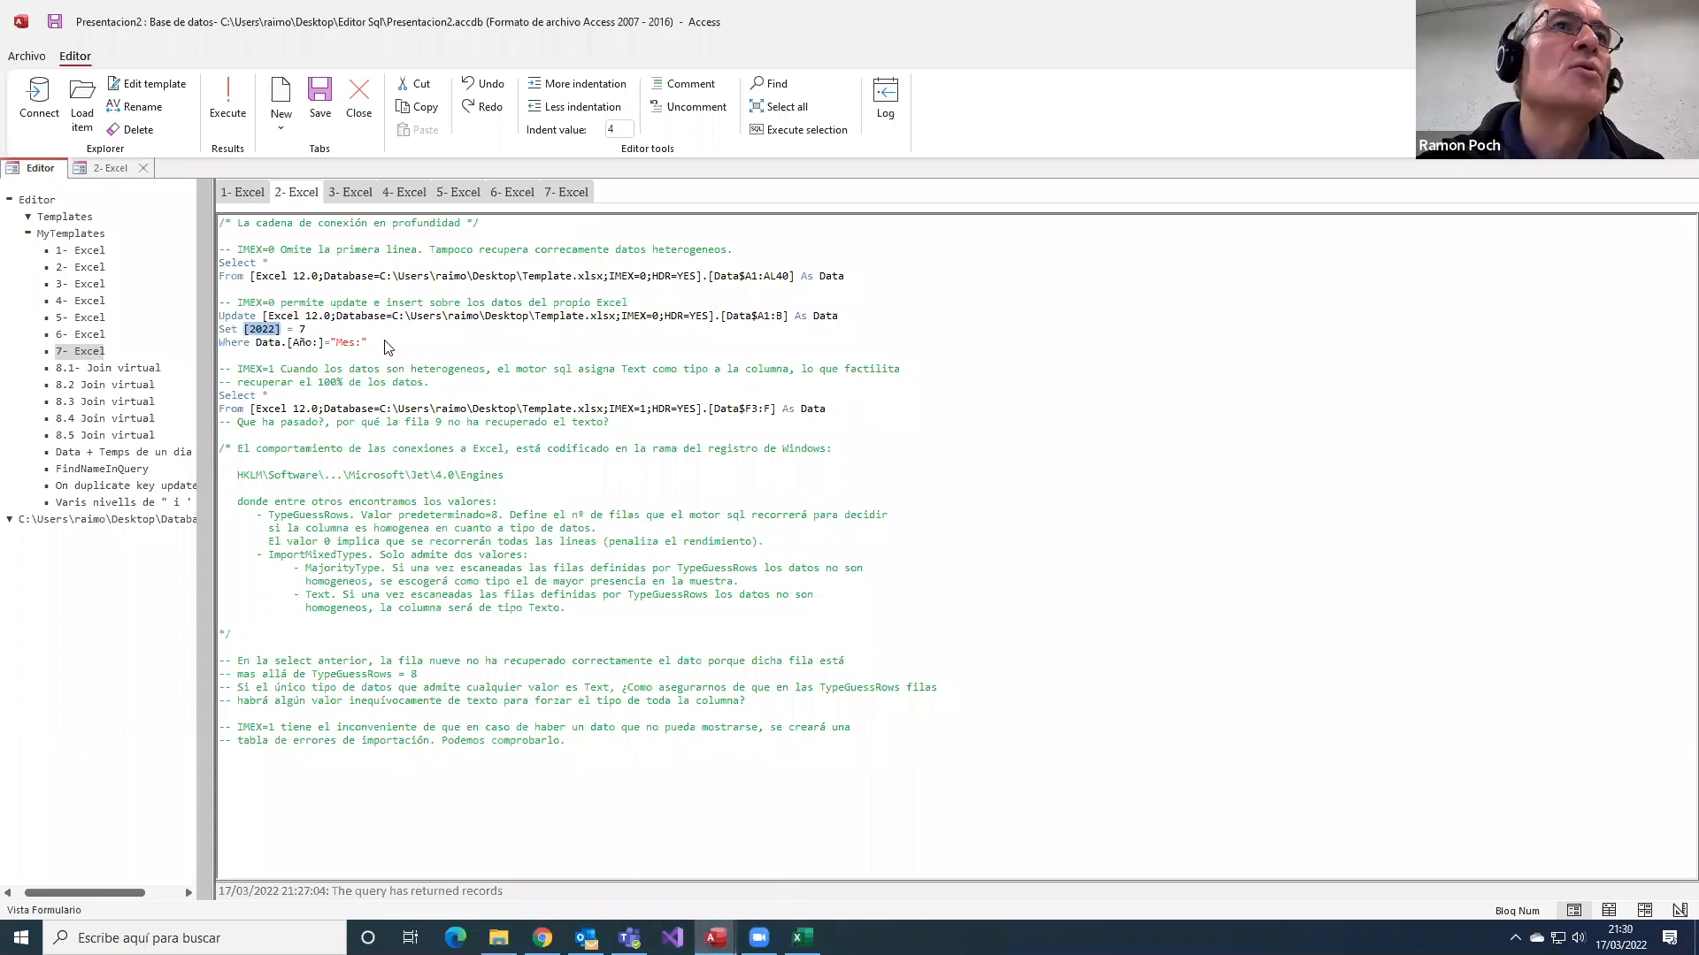
- Try to execute only the Update that sets [2022] to 7 where Año: is "Mes:", and check Template.xlsx
{"action": "left_click_drag", "start_coordinate": [377, 345], "coordinate": [203, 327]}
{"action": "left_click", "coordinate": [799, 130]}
{"action": "left_click", "coordinate": [870, 532]}
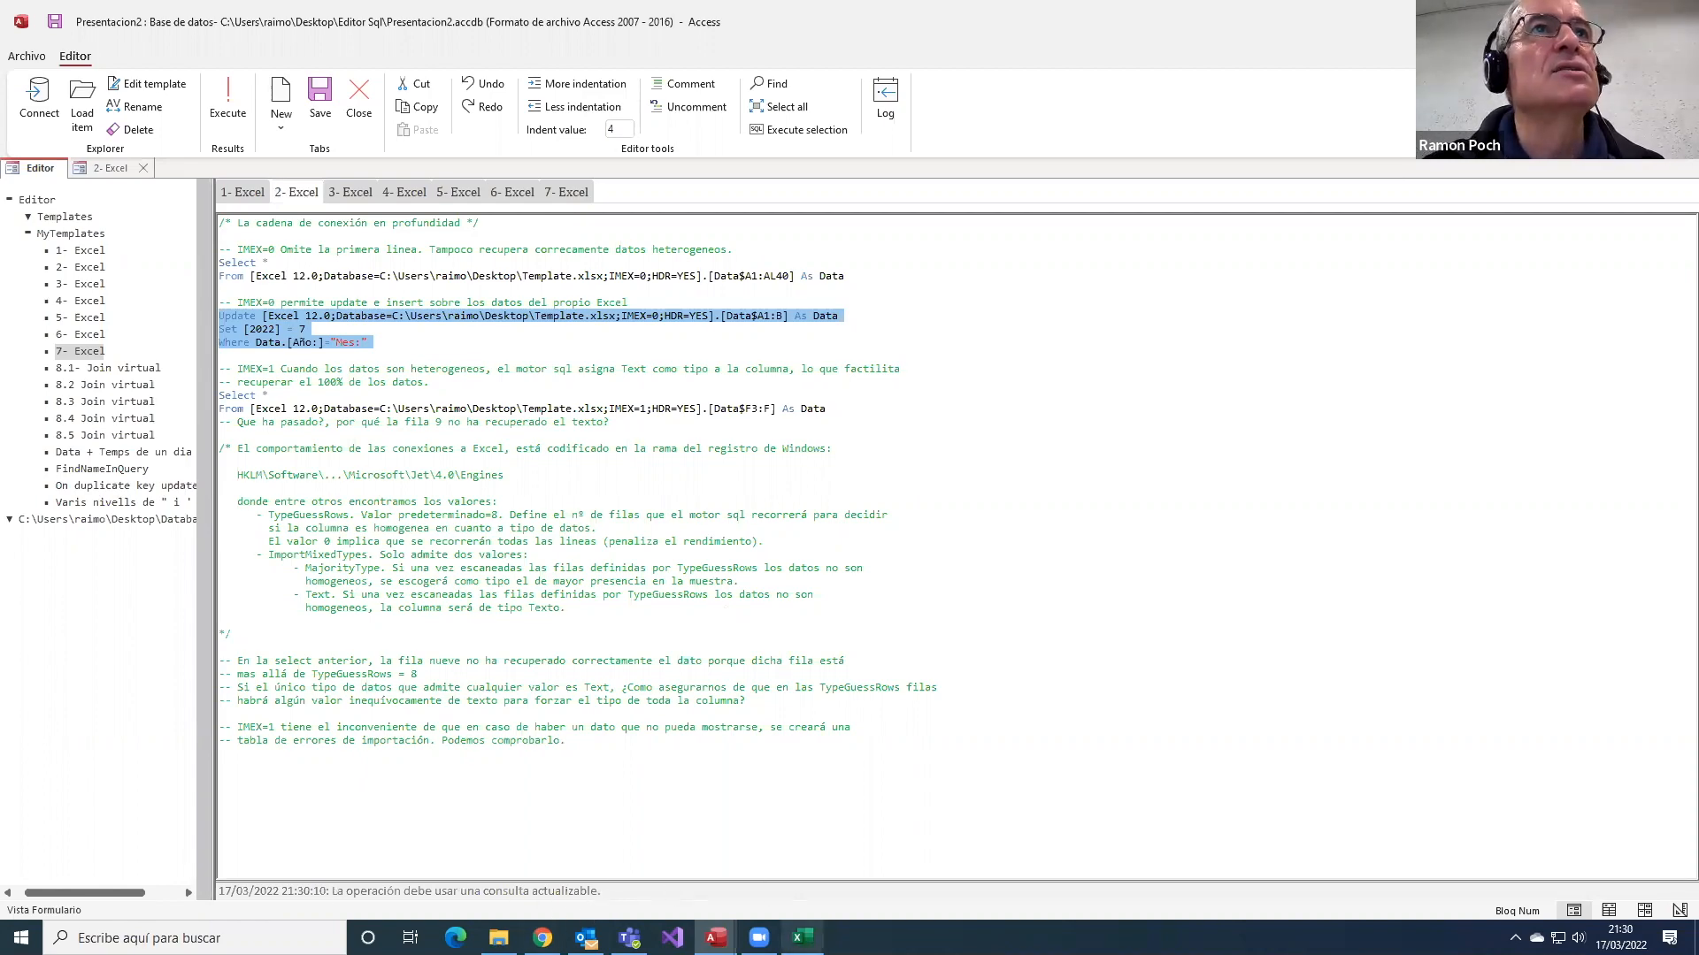
{"action": "left_click", "coordinate": [801, 938]}
{"action": "left_click", "coordinate": [429, 589]}
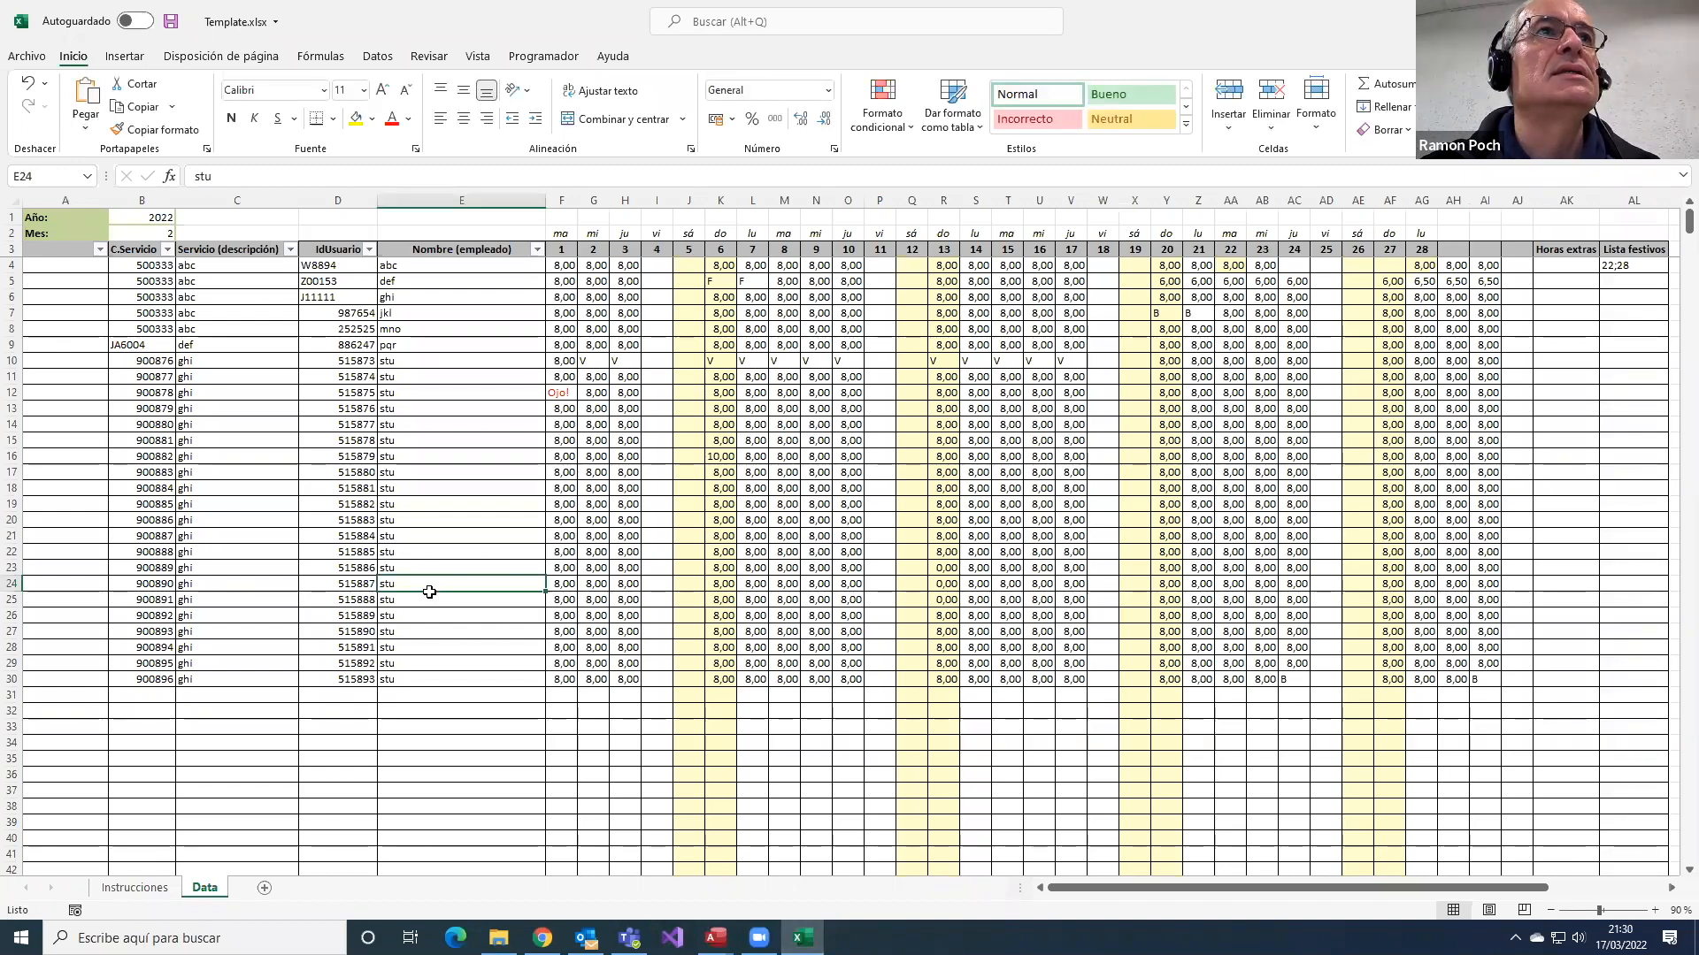
{"action": "left_click", "coordinate": [475, 601]}
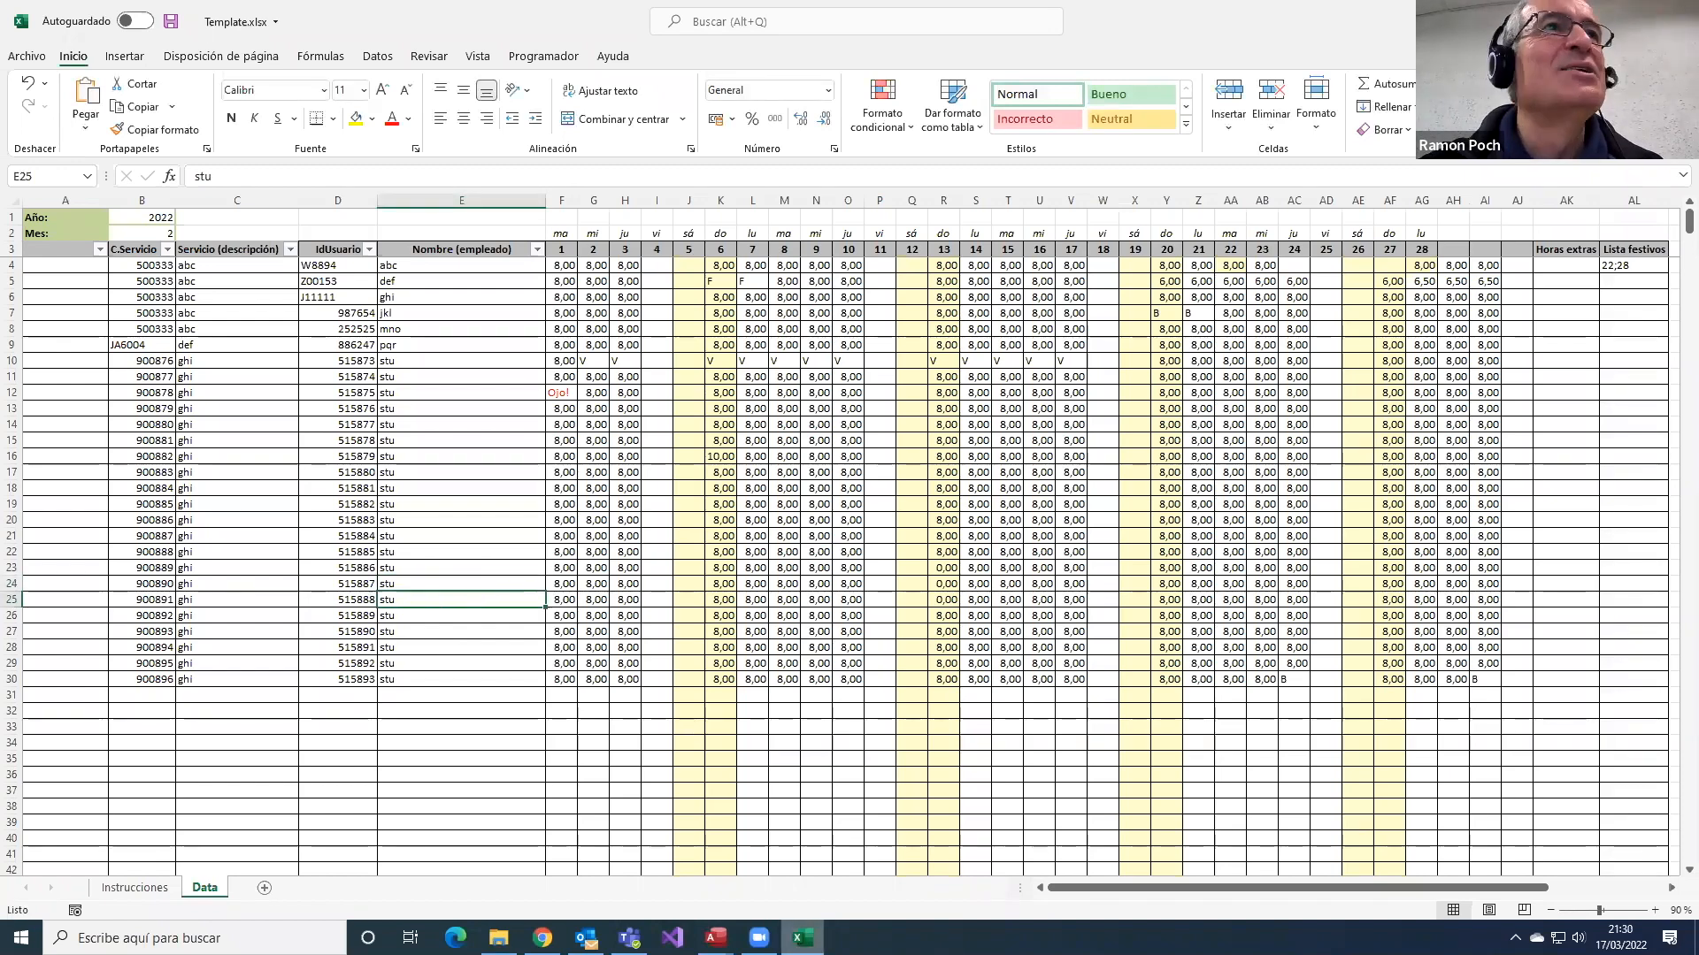
- Switch back to Presentacion2 and retry only the IMEX=0 Update statement on Data$A1:B, confirming its execution
{"action": "key", "text": "alt+Tab"}
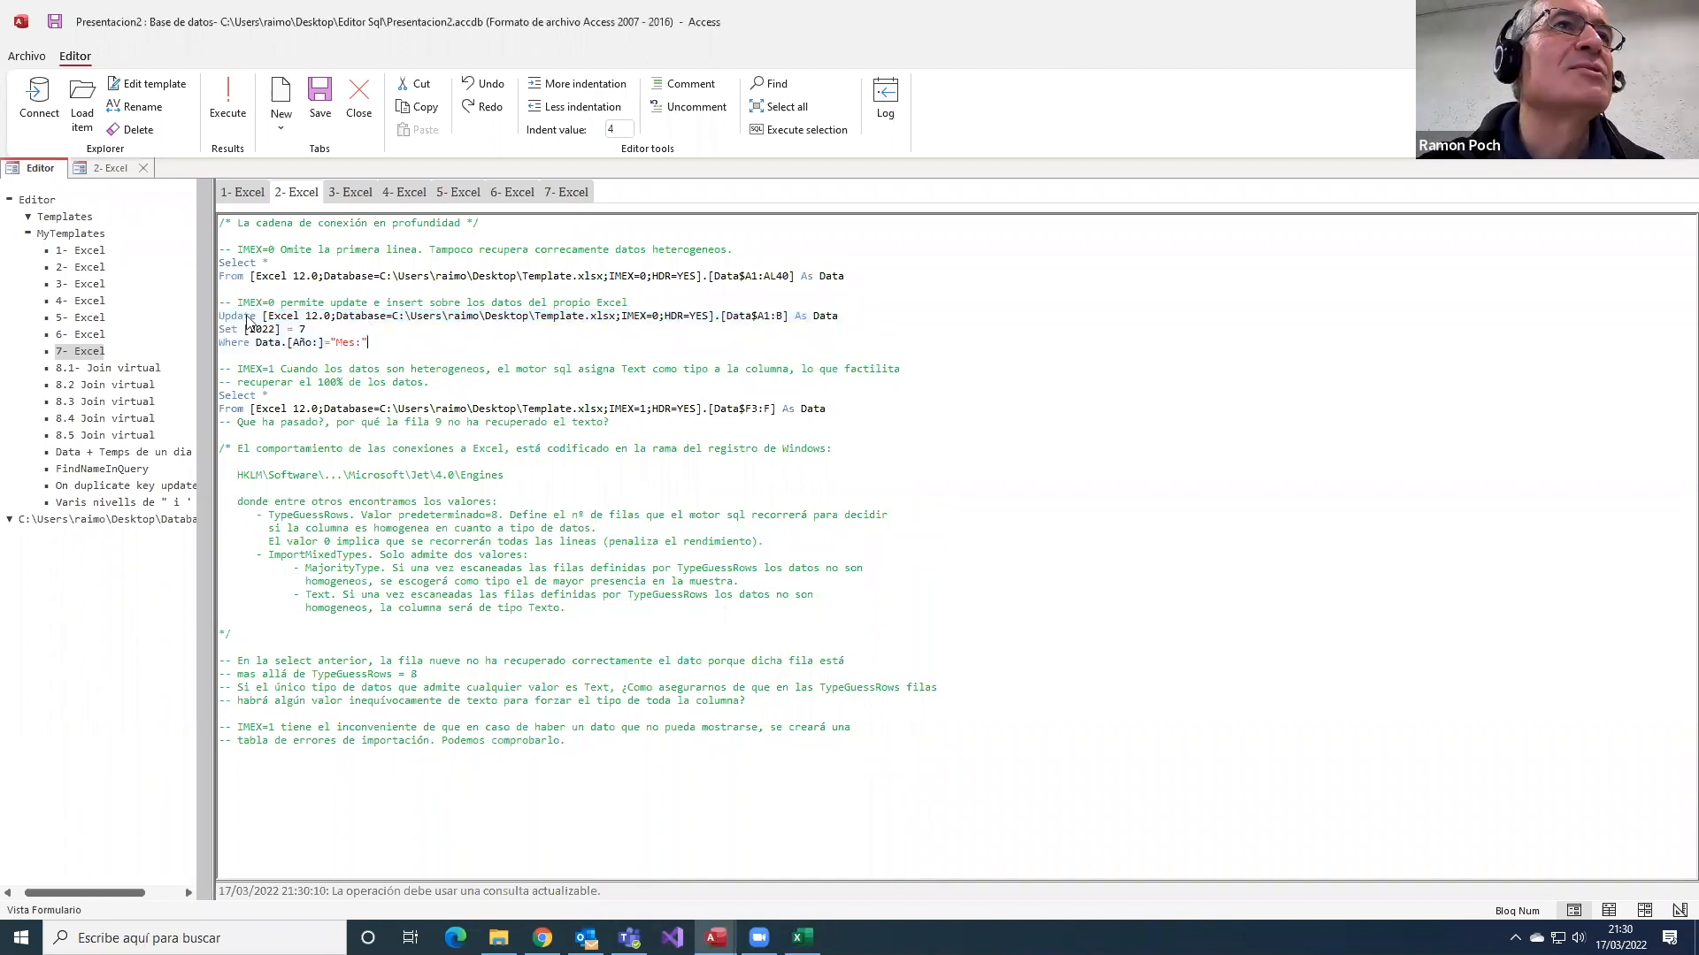
{"action": "left_click", "coordinate": [220, 315], "text": "shift"}
{"action": "left_click", "coordinate": [800, 129]}
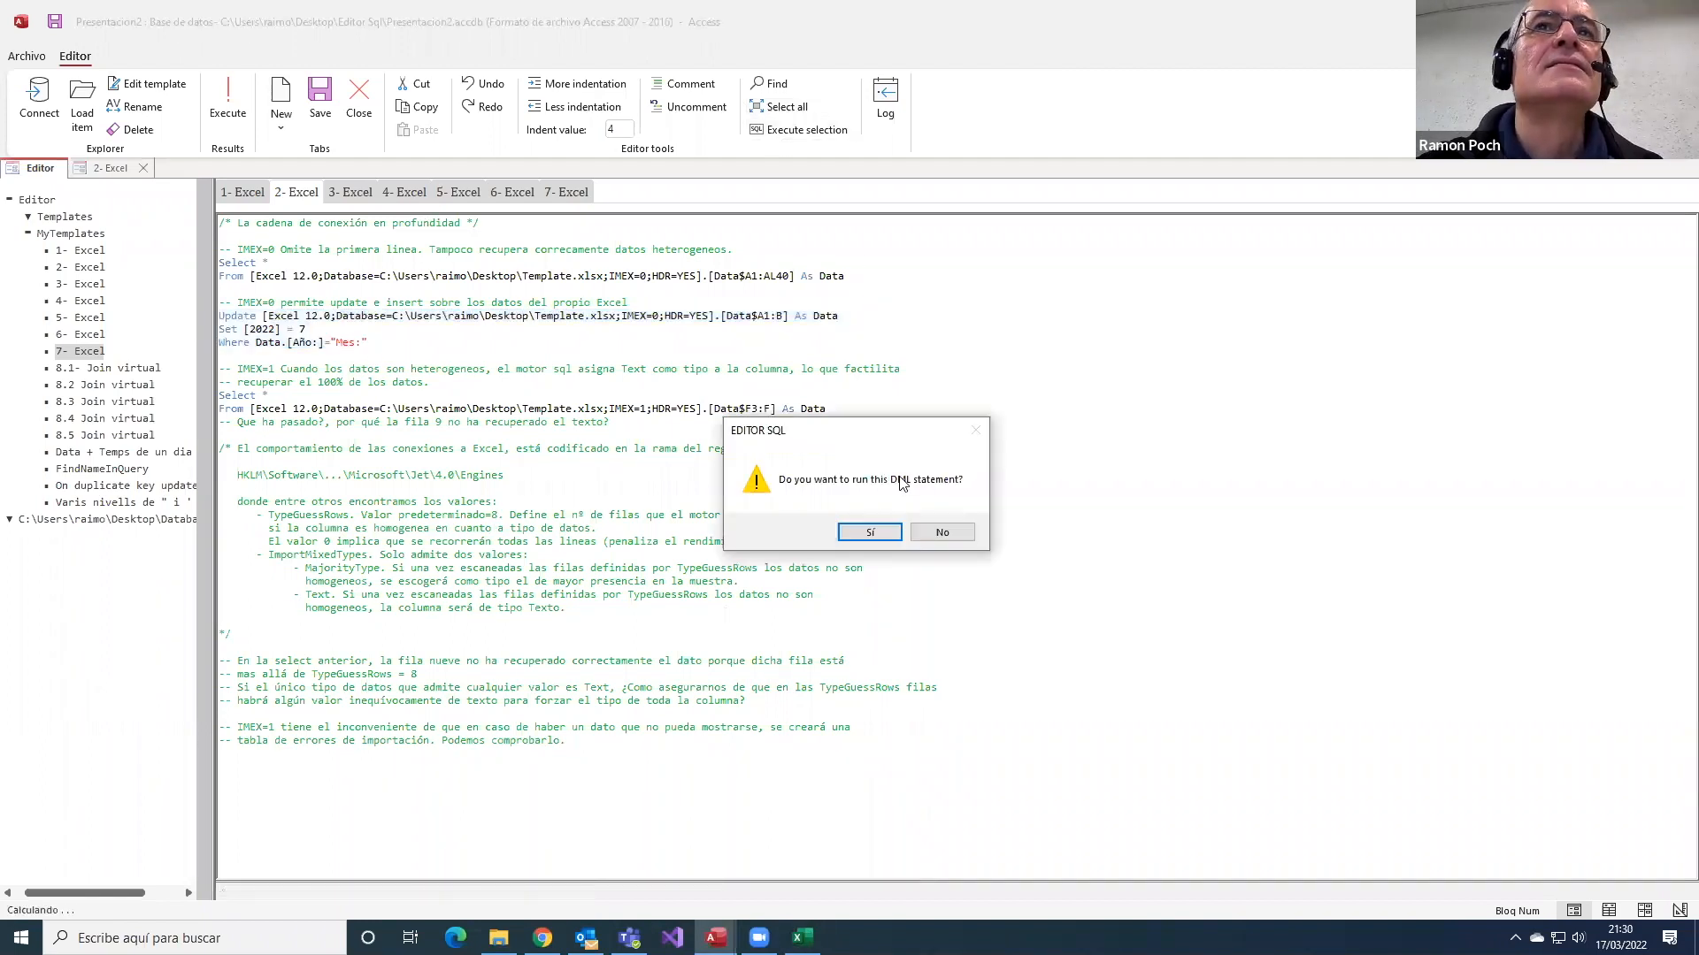
{"action": "left_click", "coordinate": [886, 536]}
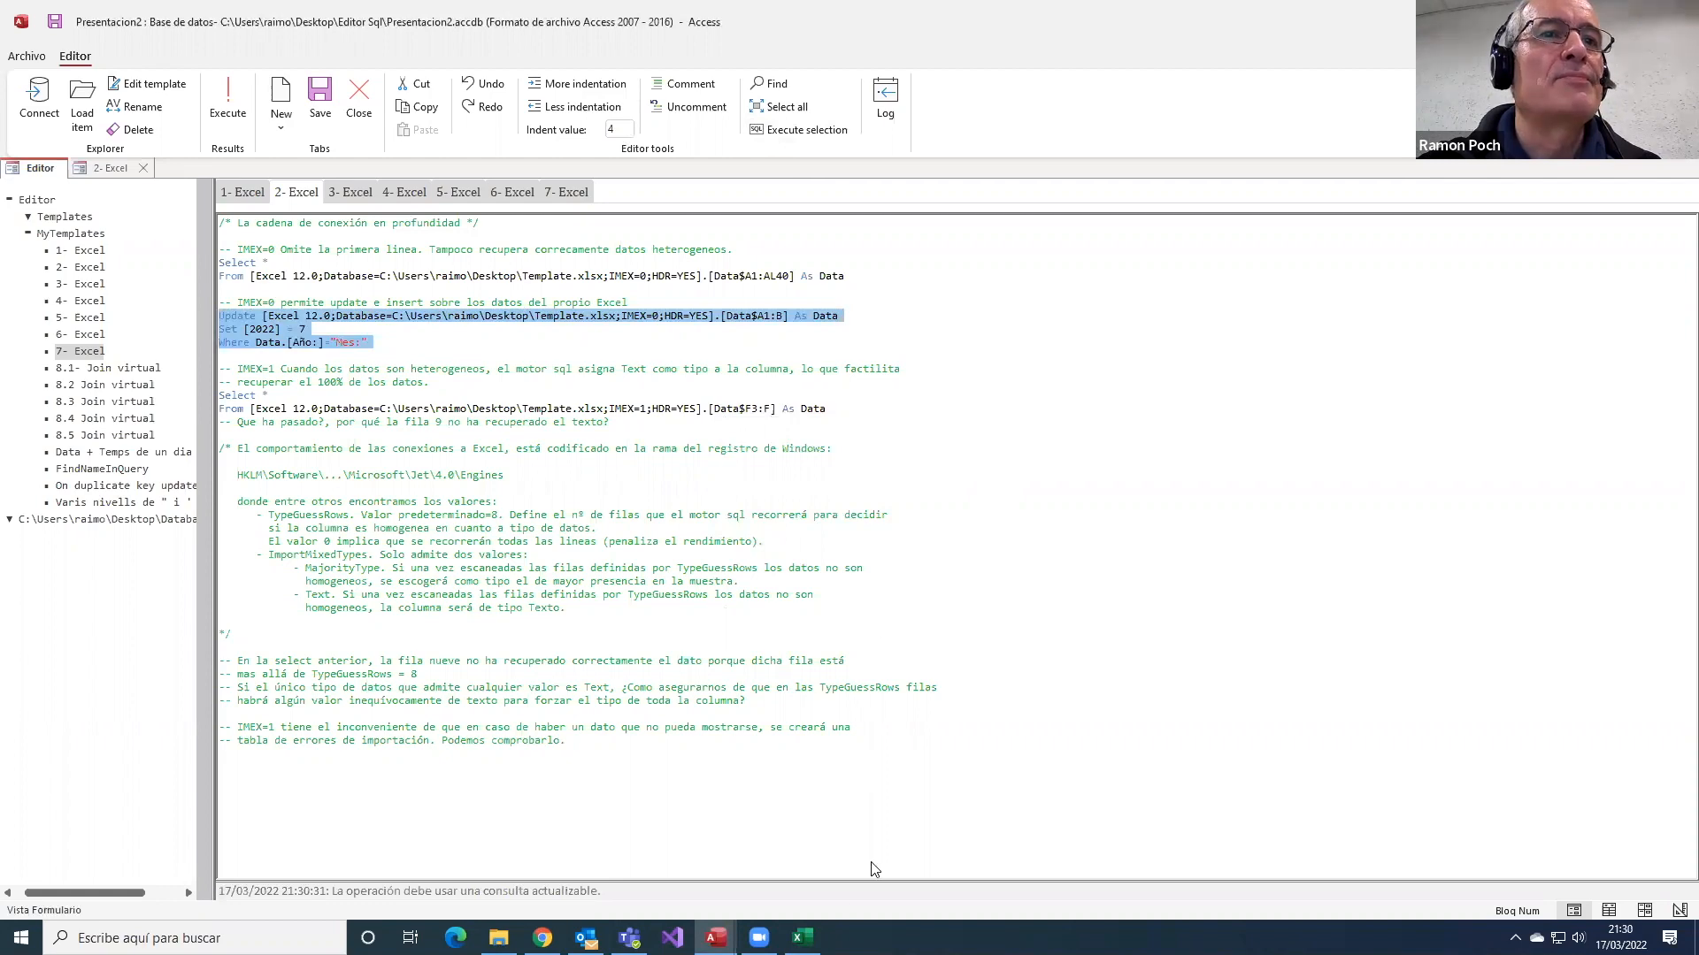
- Switch to Template.xlsx and close the workbook, saving its changes
{"action": "left_click", "coordinate": [802, 938]}
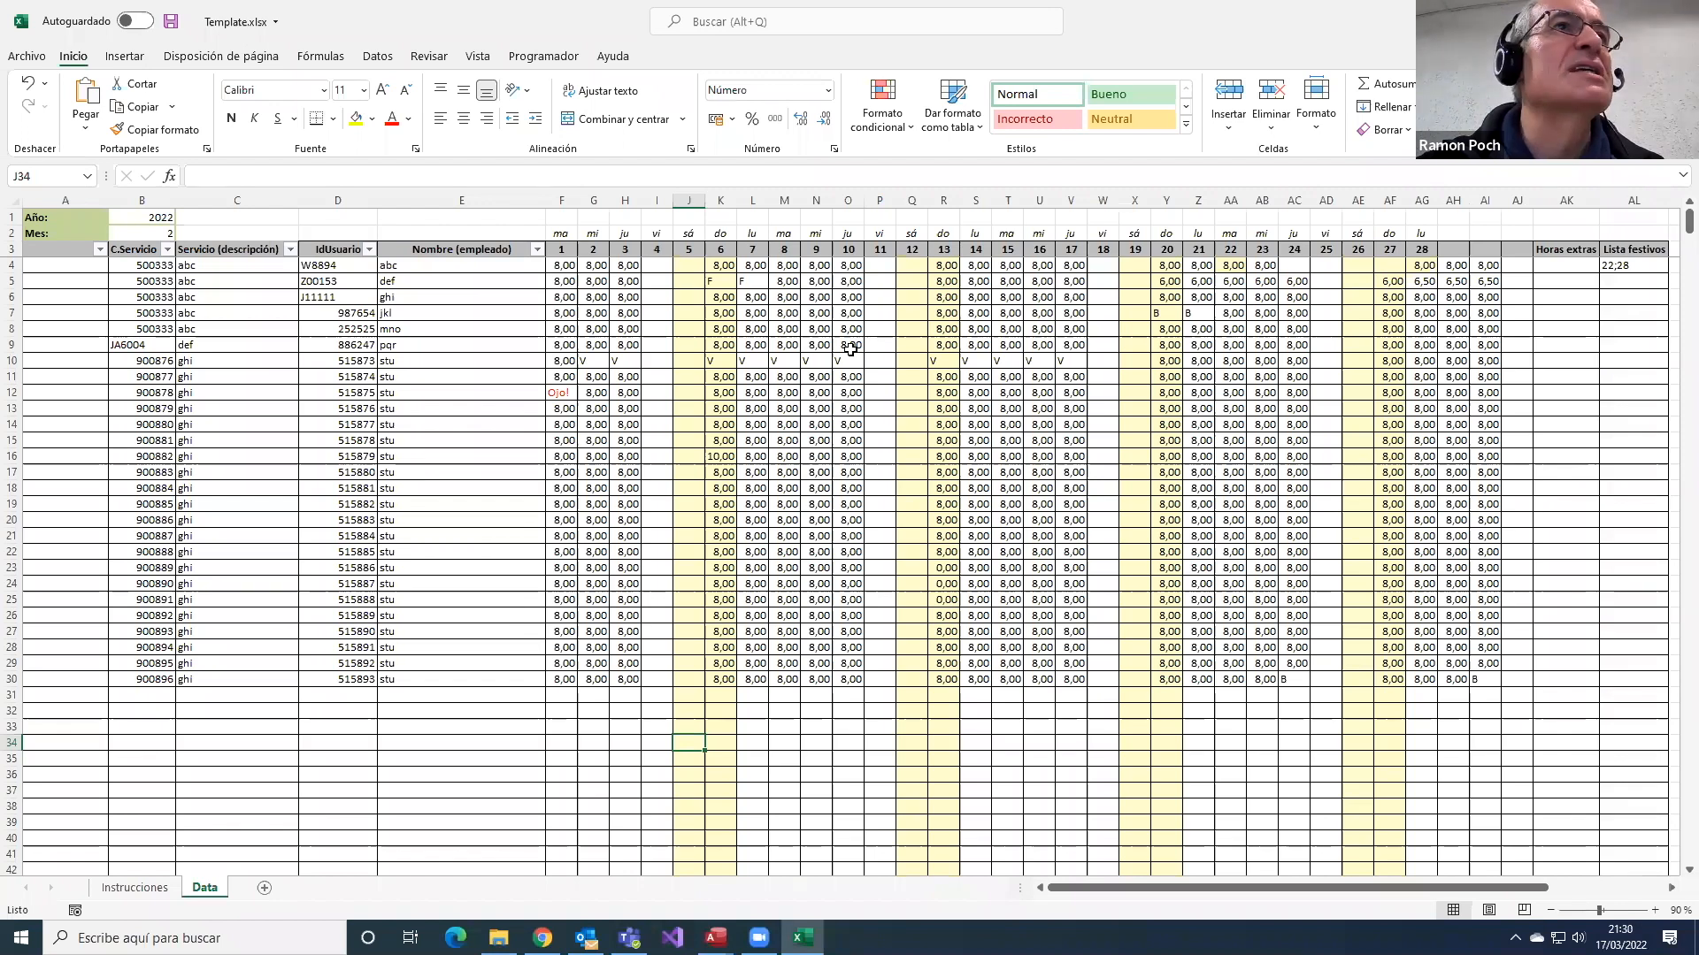
{"action": "left_click", "coordinate": [785, 361]}
{"action": "key", "text": "alt+F4"}
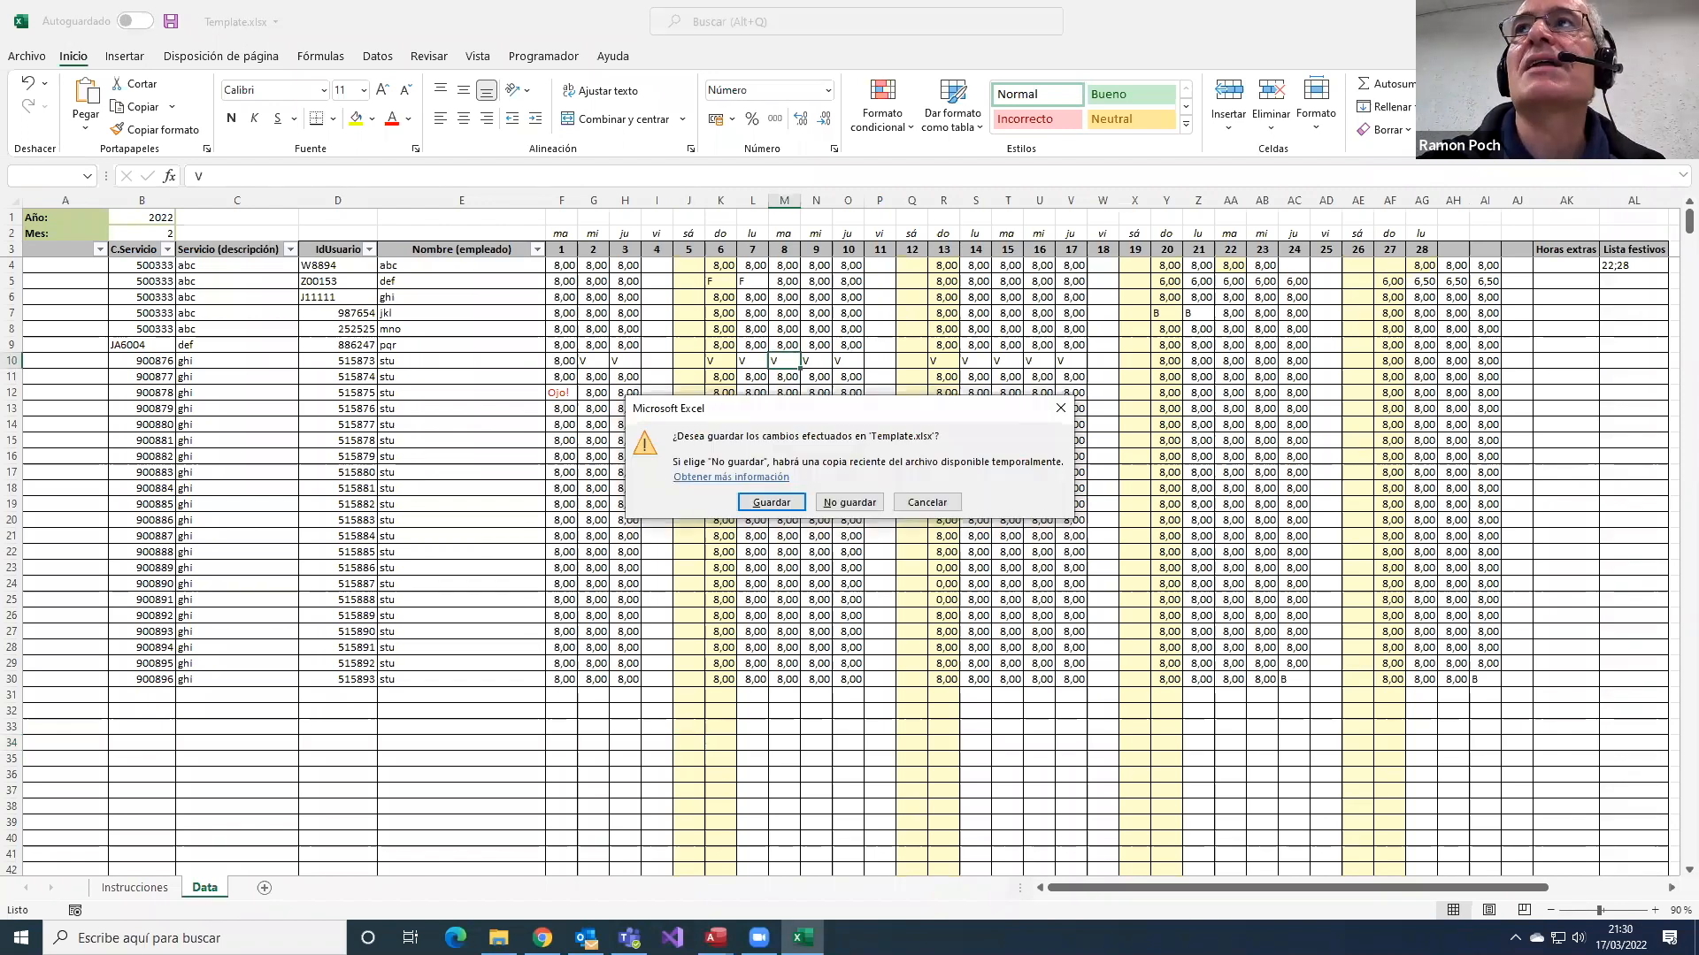
{"action": "left_click", "coordinate": [785, 502]}
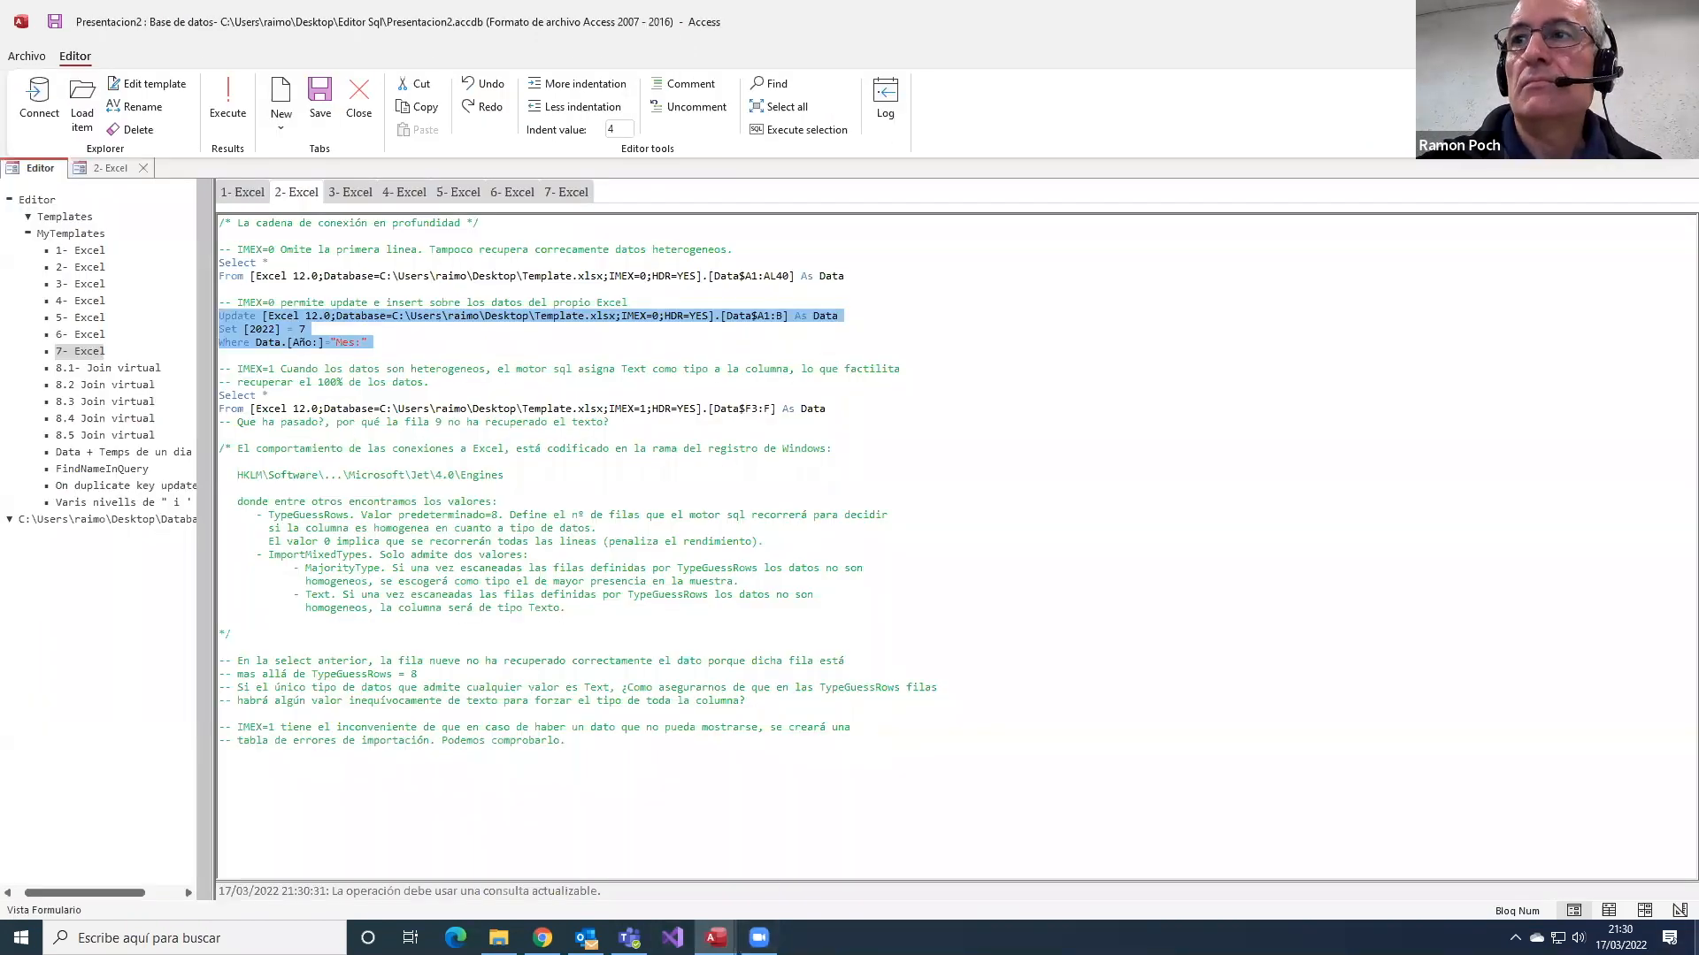
- Reopen Template.xlsx from the desktop, view the Data sheet, and close the workbook again
{"action": "key", "text": "super+d"}
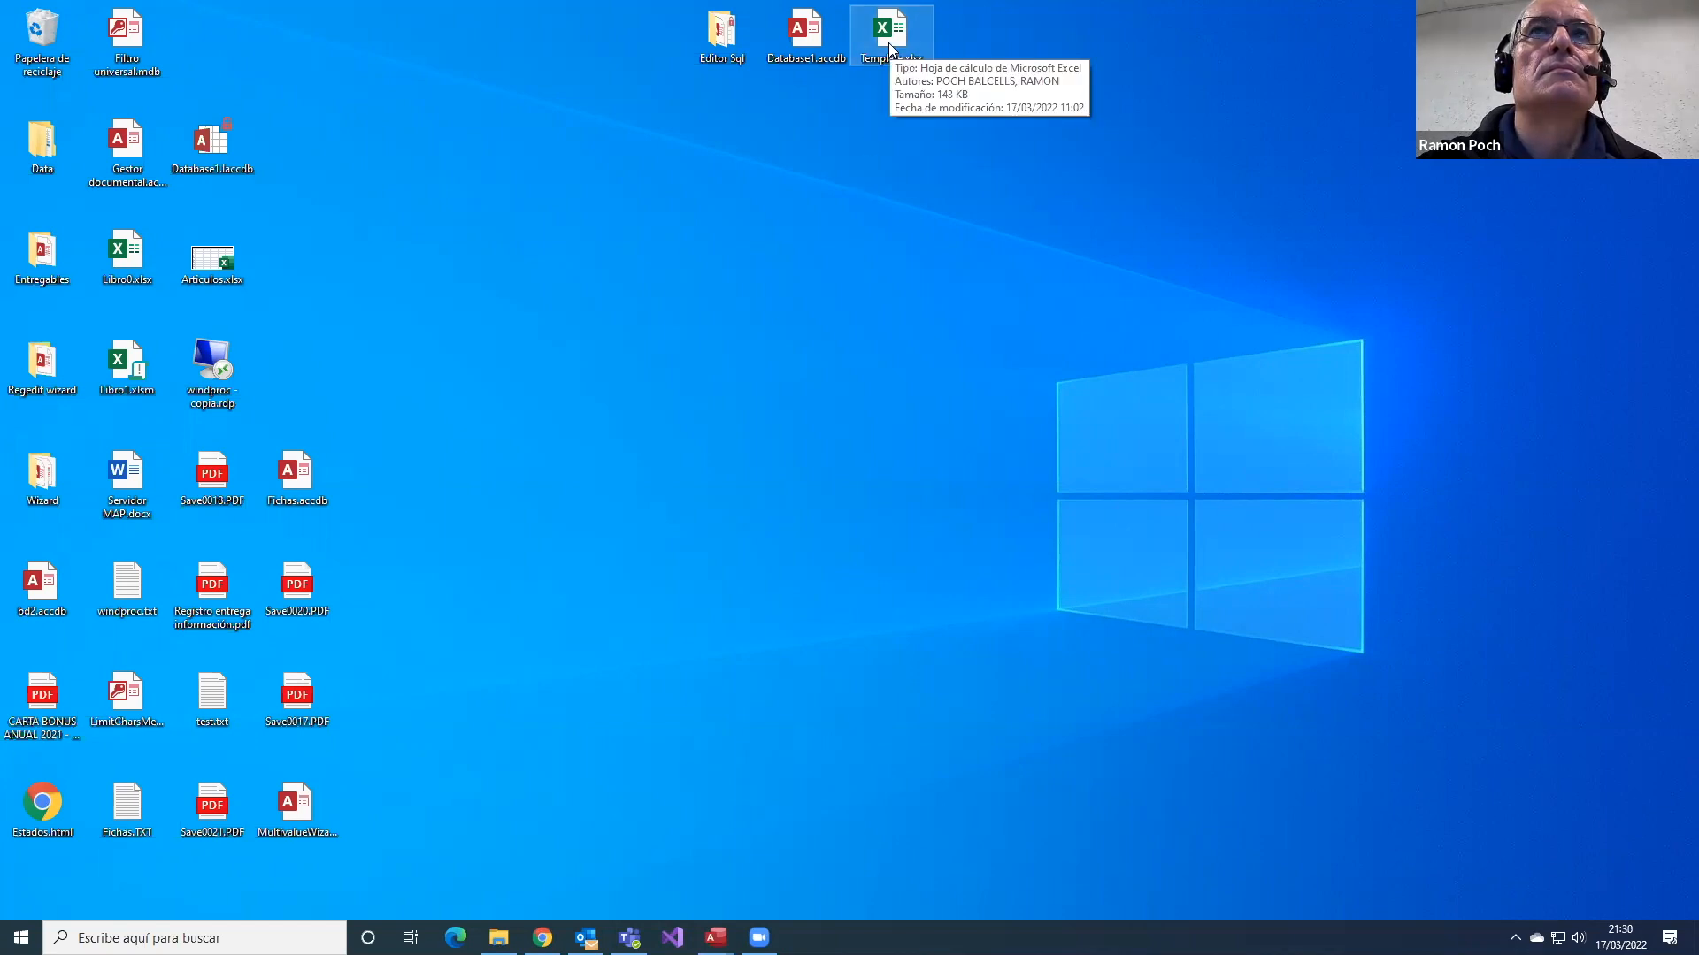
{"action": "right_click", "coordinate": [911, 55]}
{"action": "left_click", "coordinate": [917, 58]}
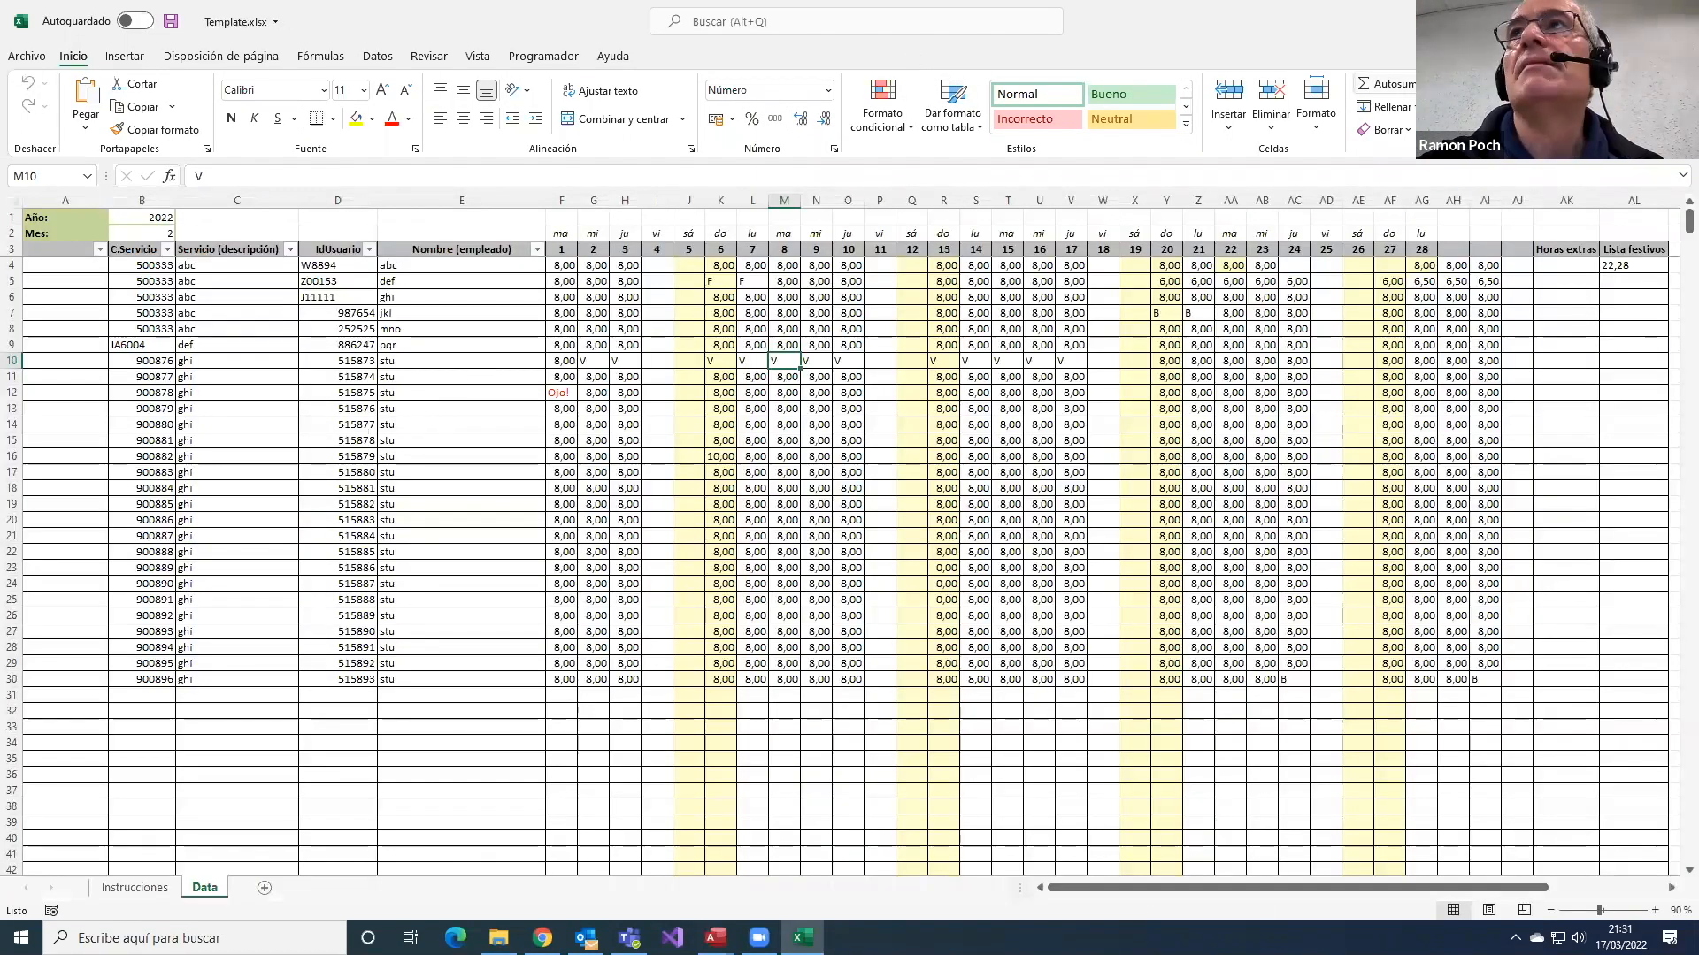
{"action": "left_click", "coordinate": [1679, 18]}
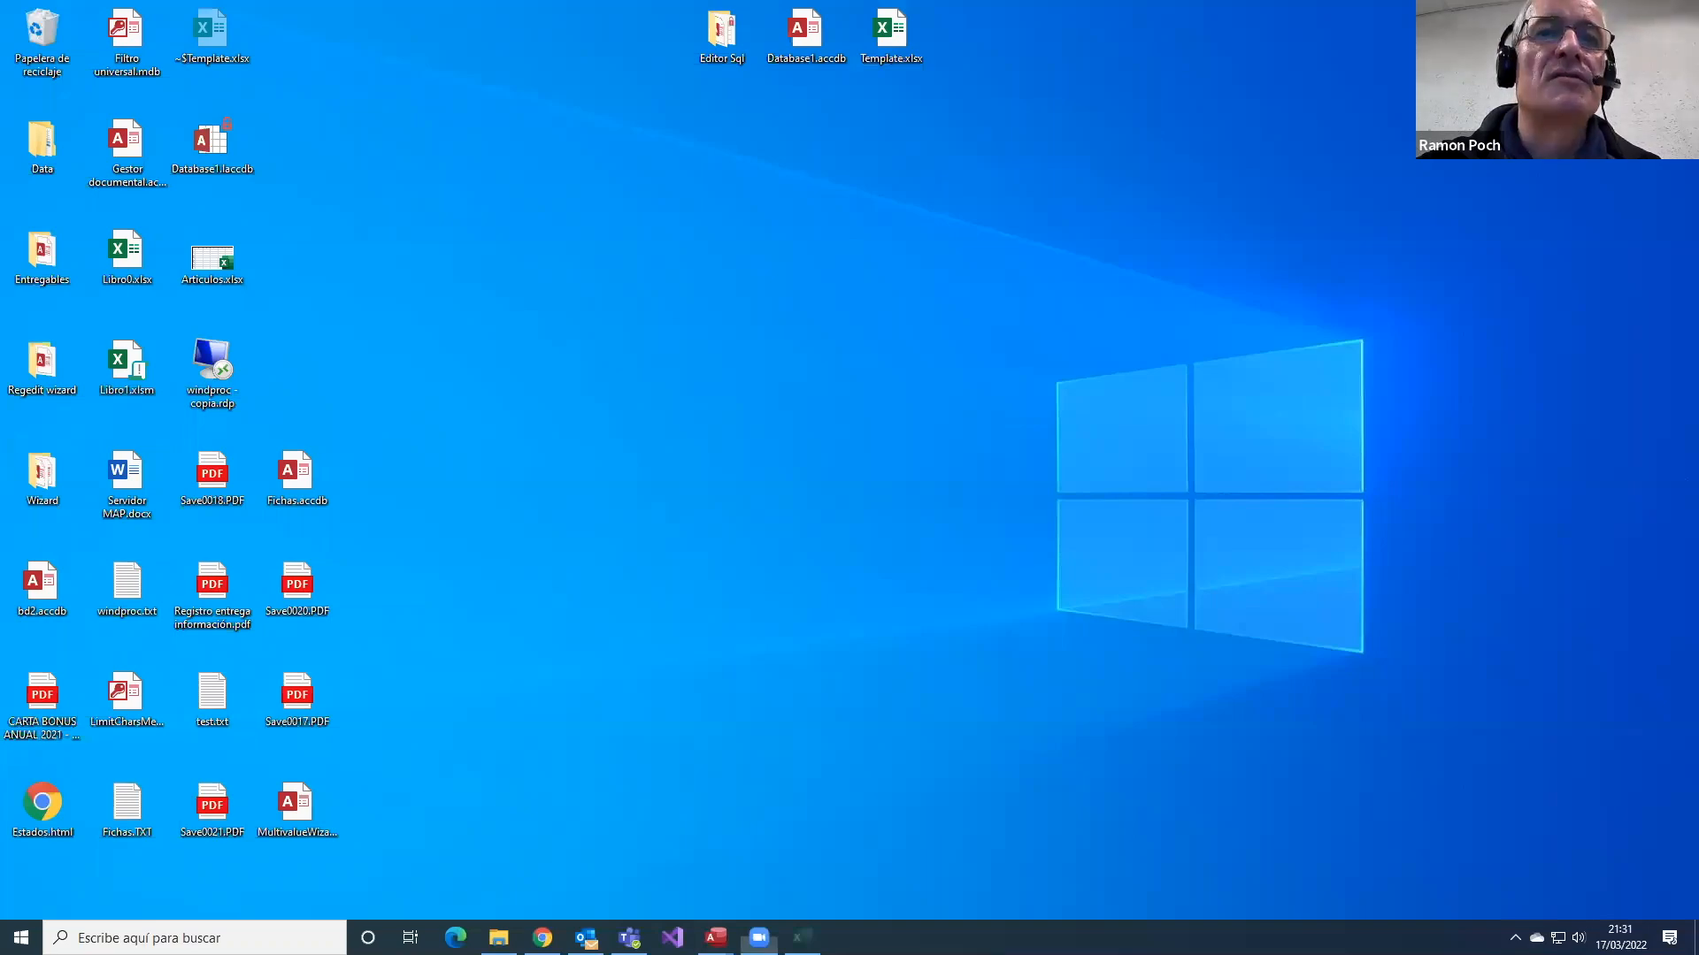
- Switch to Presentacion2 and try to execute the selected Update statement with Template.xlsx closed
{"action": "mouse_move", "coordinate": [716, 938]}
{"action": "left_click", "coordinate": [619, 858]}
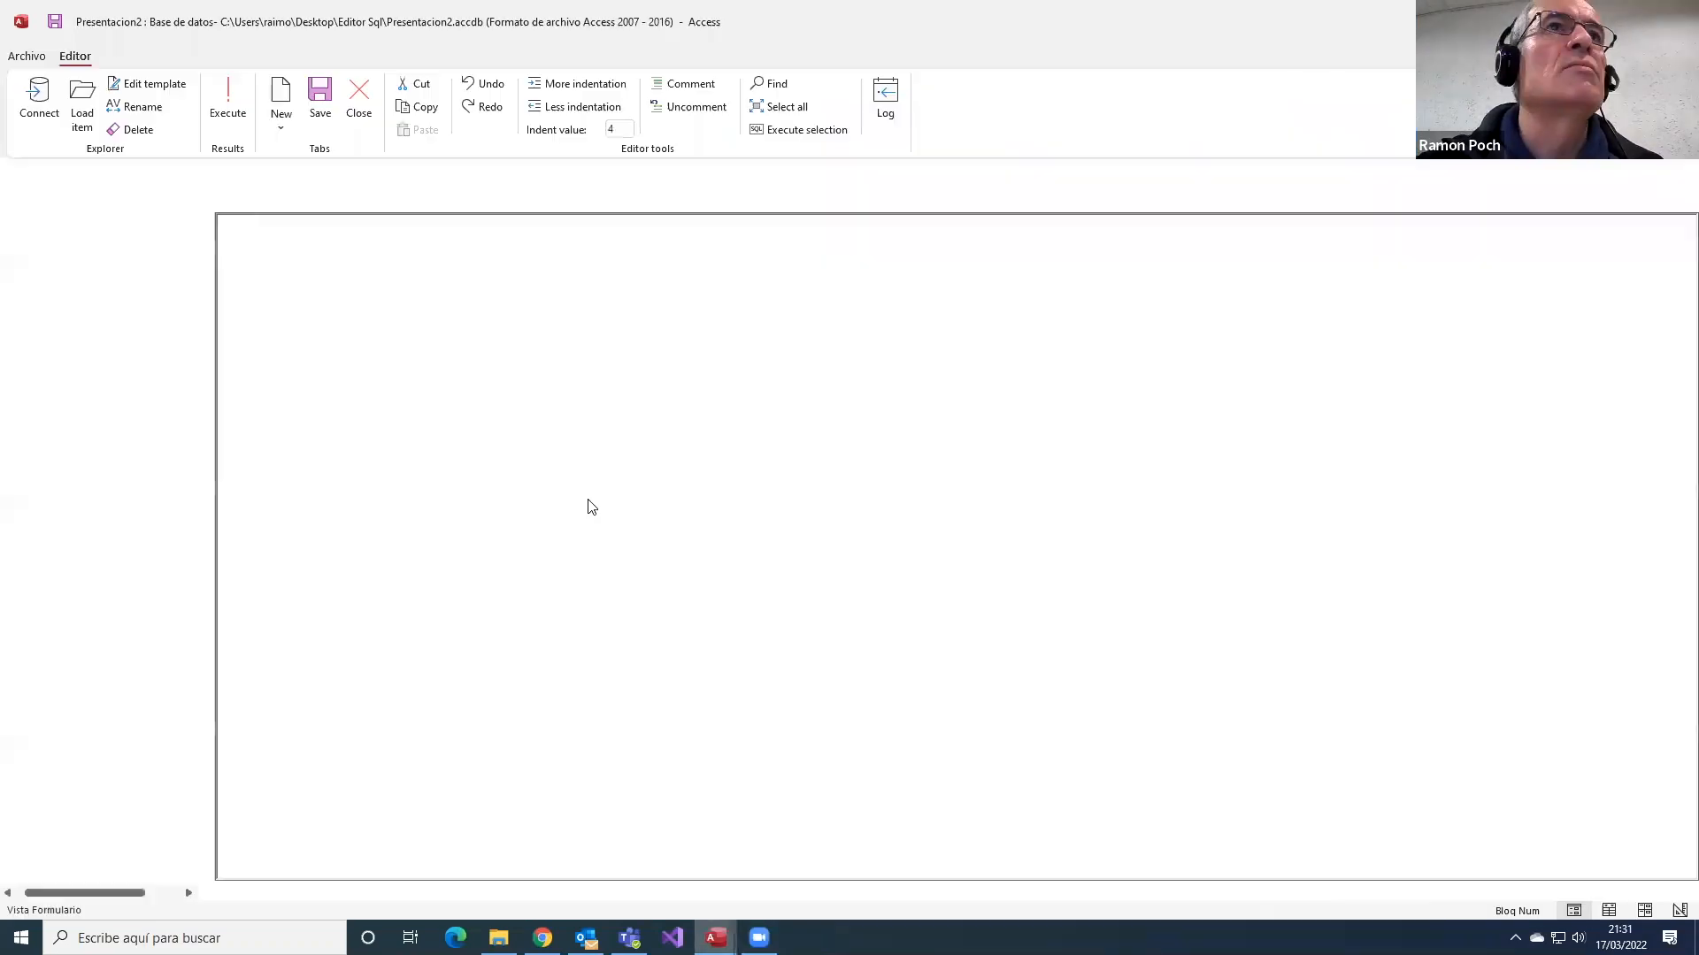
{"action": "left_click", "coordinate": [806, 130]}
{"action": "left_click", "coordinate": [870, 532]}
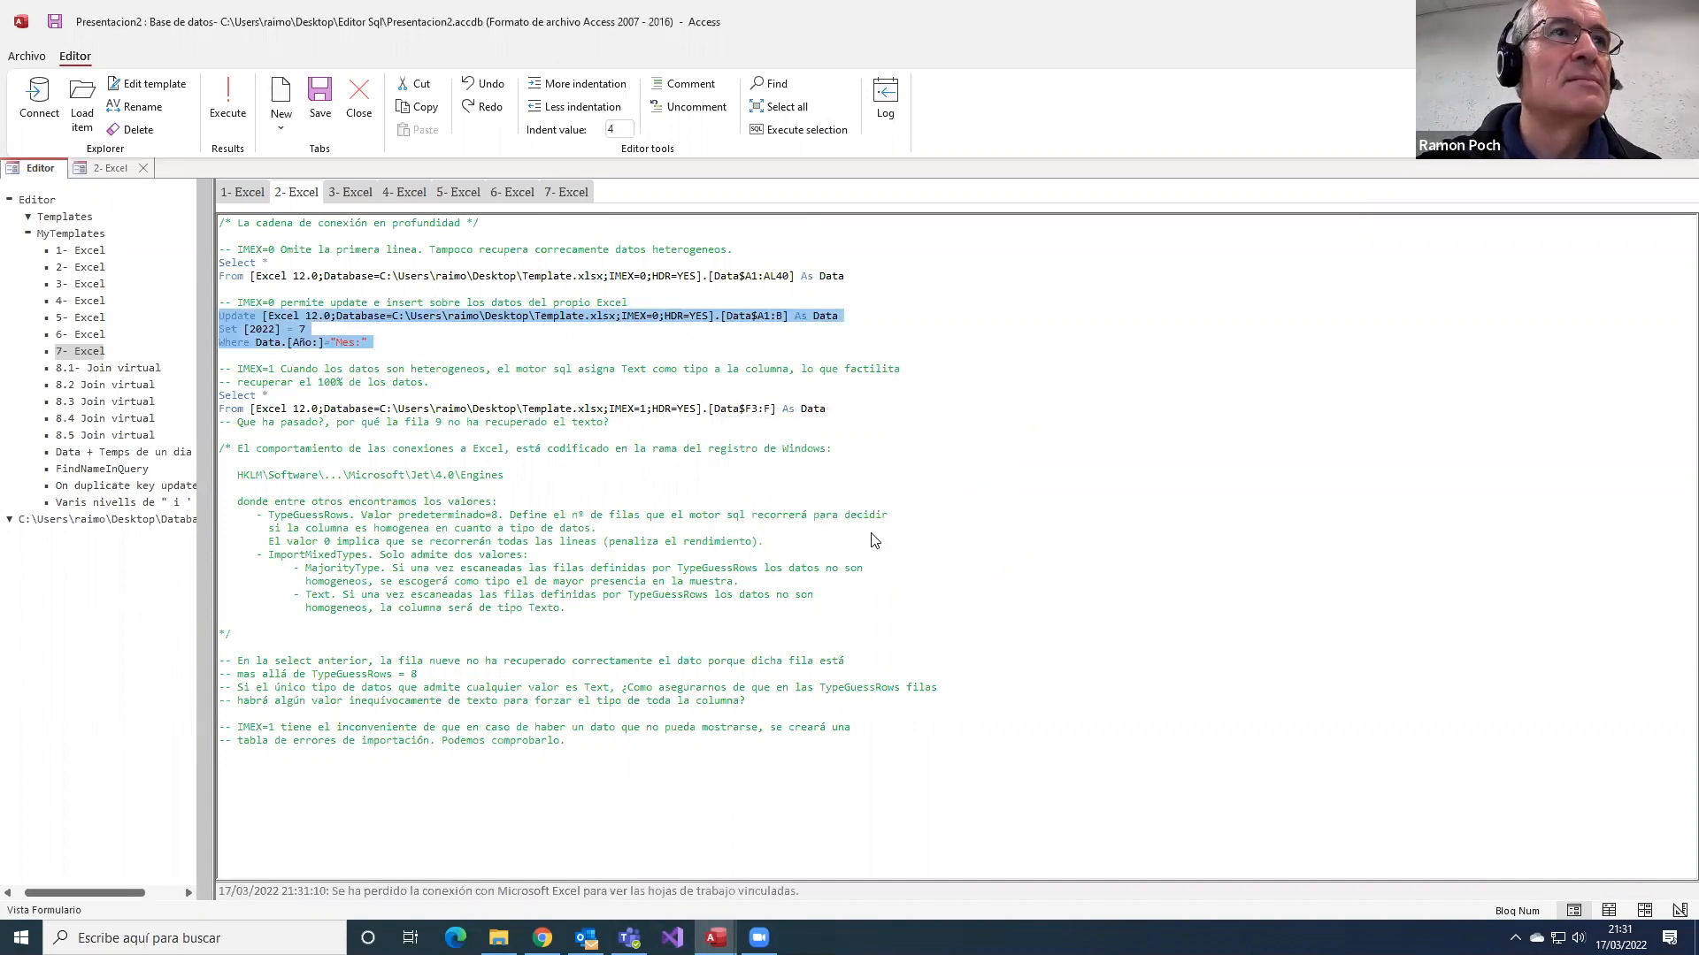
- Deselect the Update statement and close the 2- Excel query results
{"action": "left_click", "coordinate": [626, 462]}
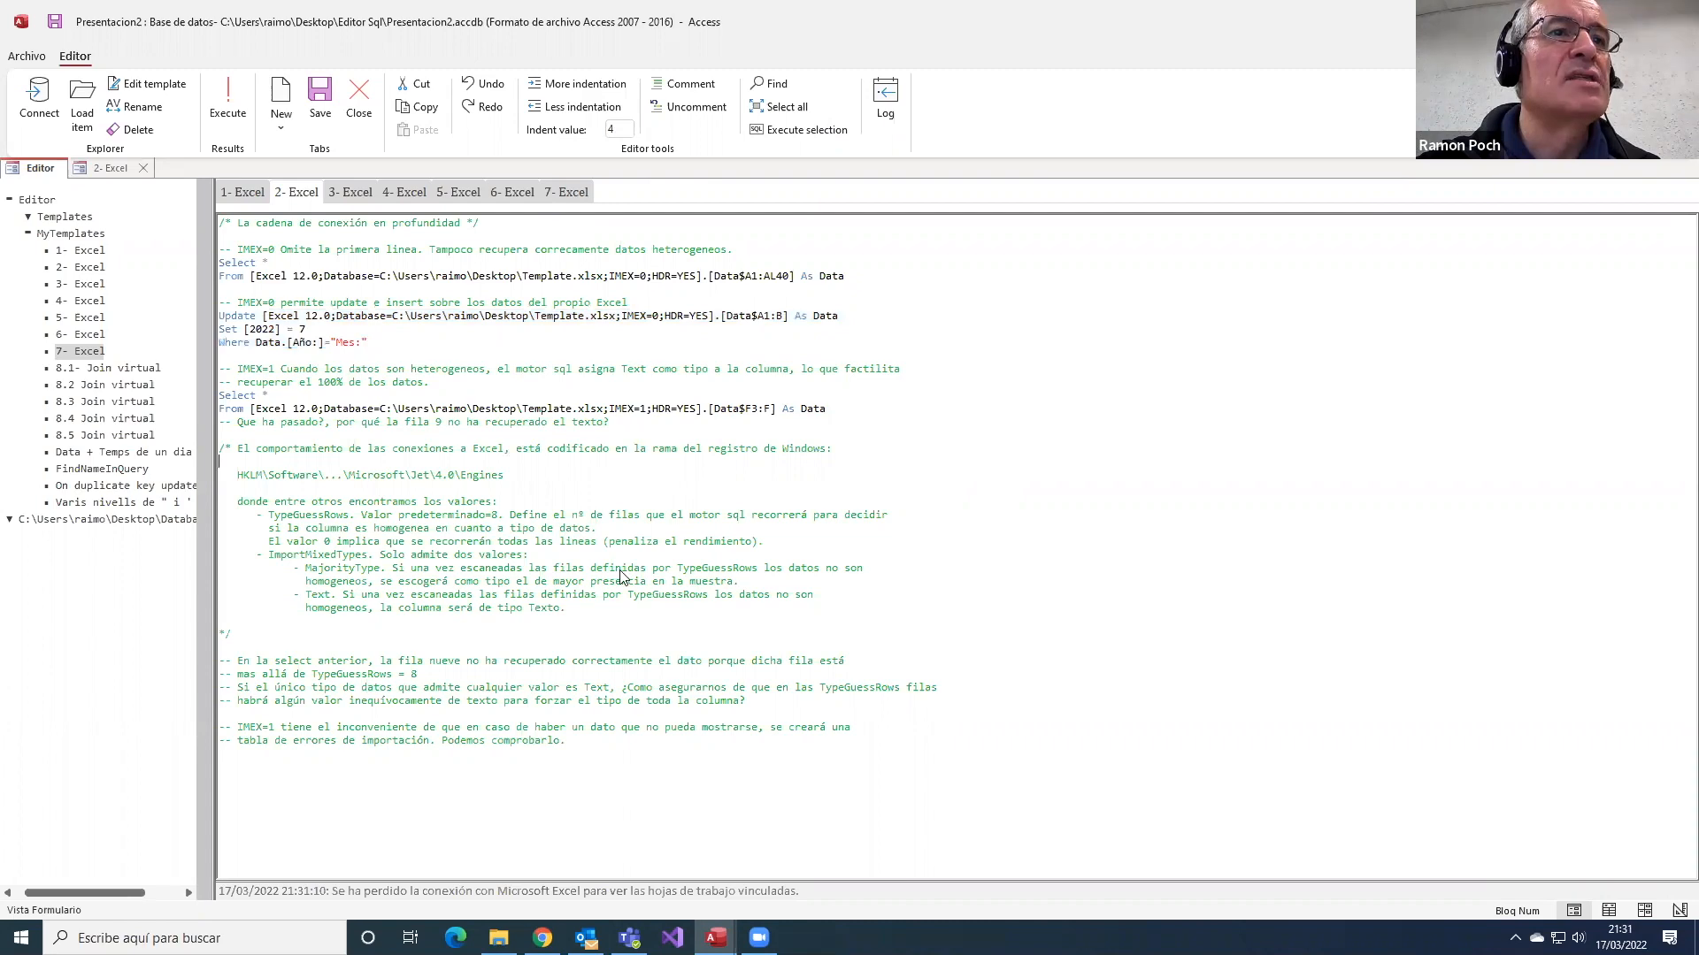
{"action": "left_click", "coordinate": [493, 437]}
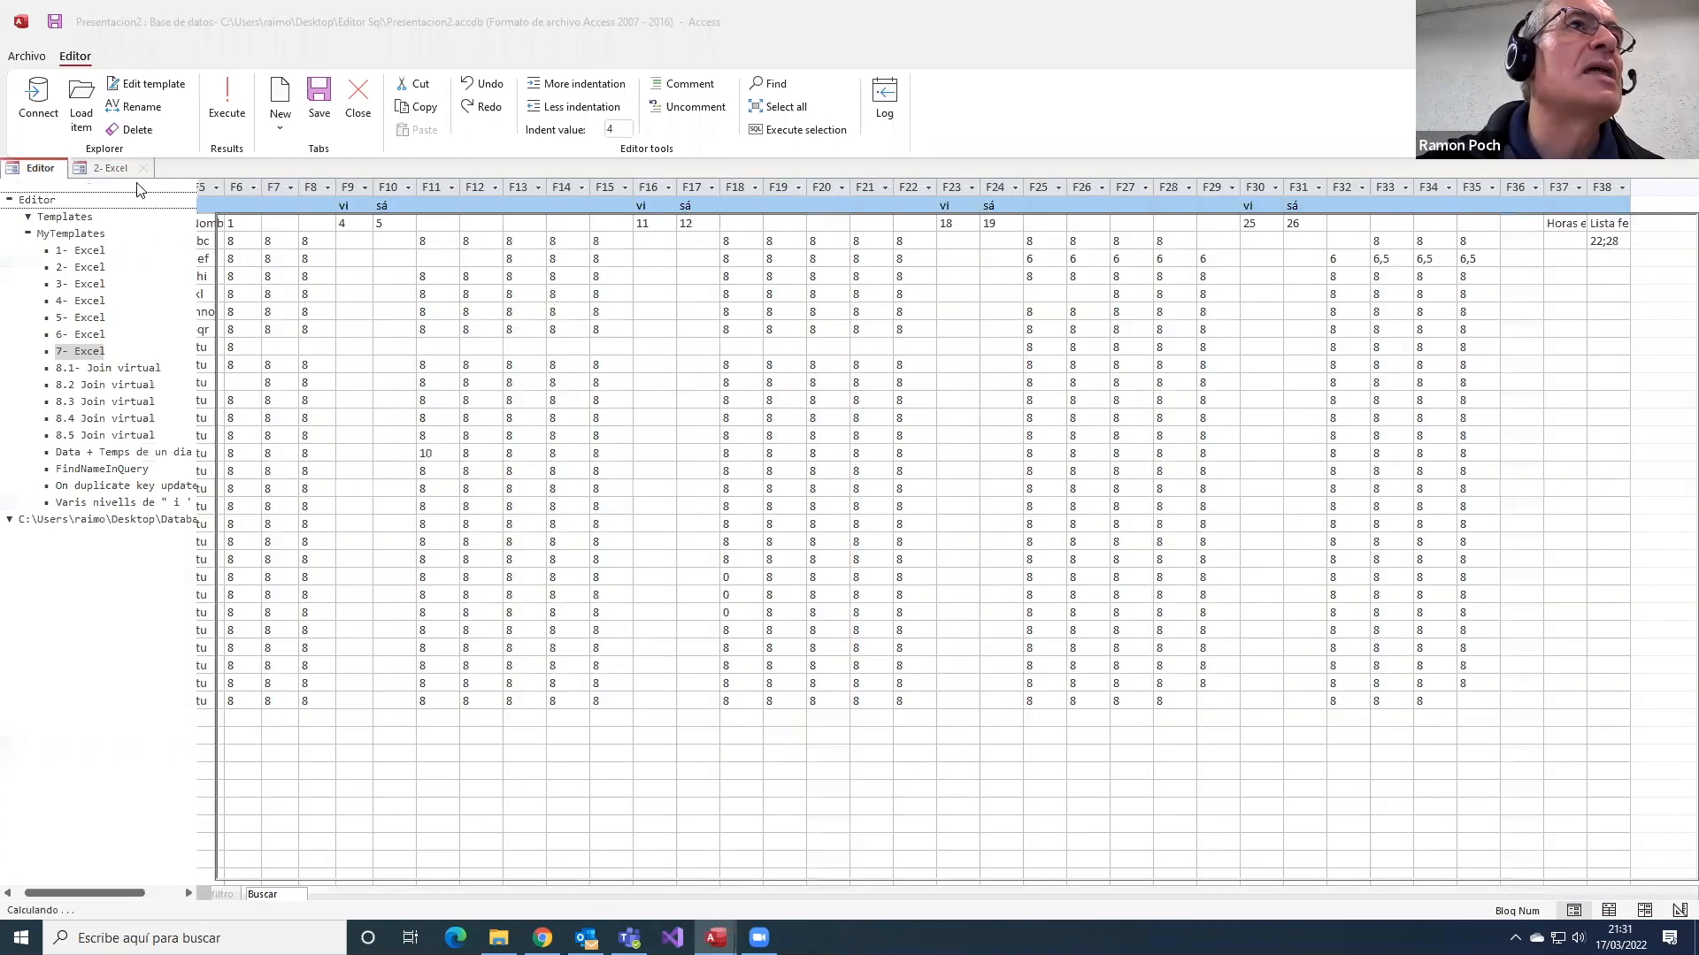
{"action": "left_click", "coordinate": [142, 169]}
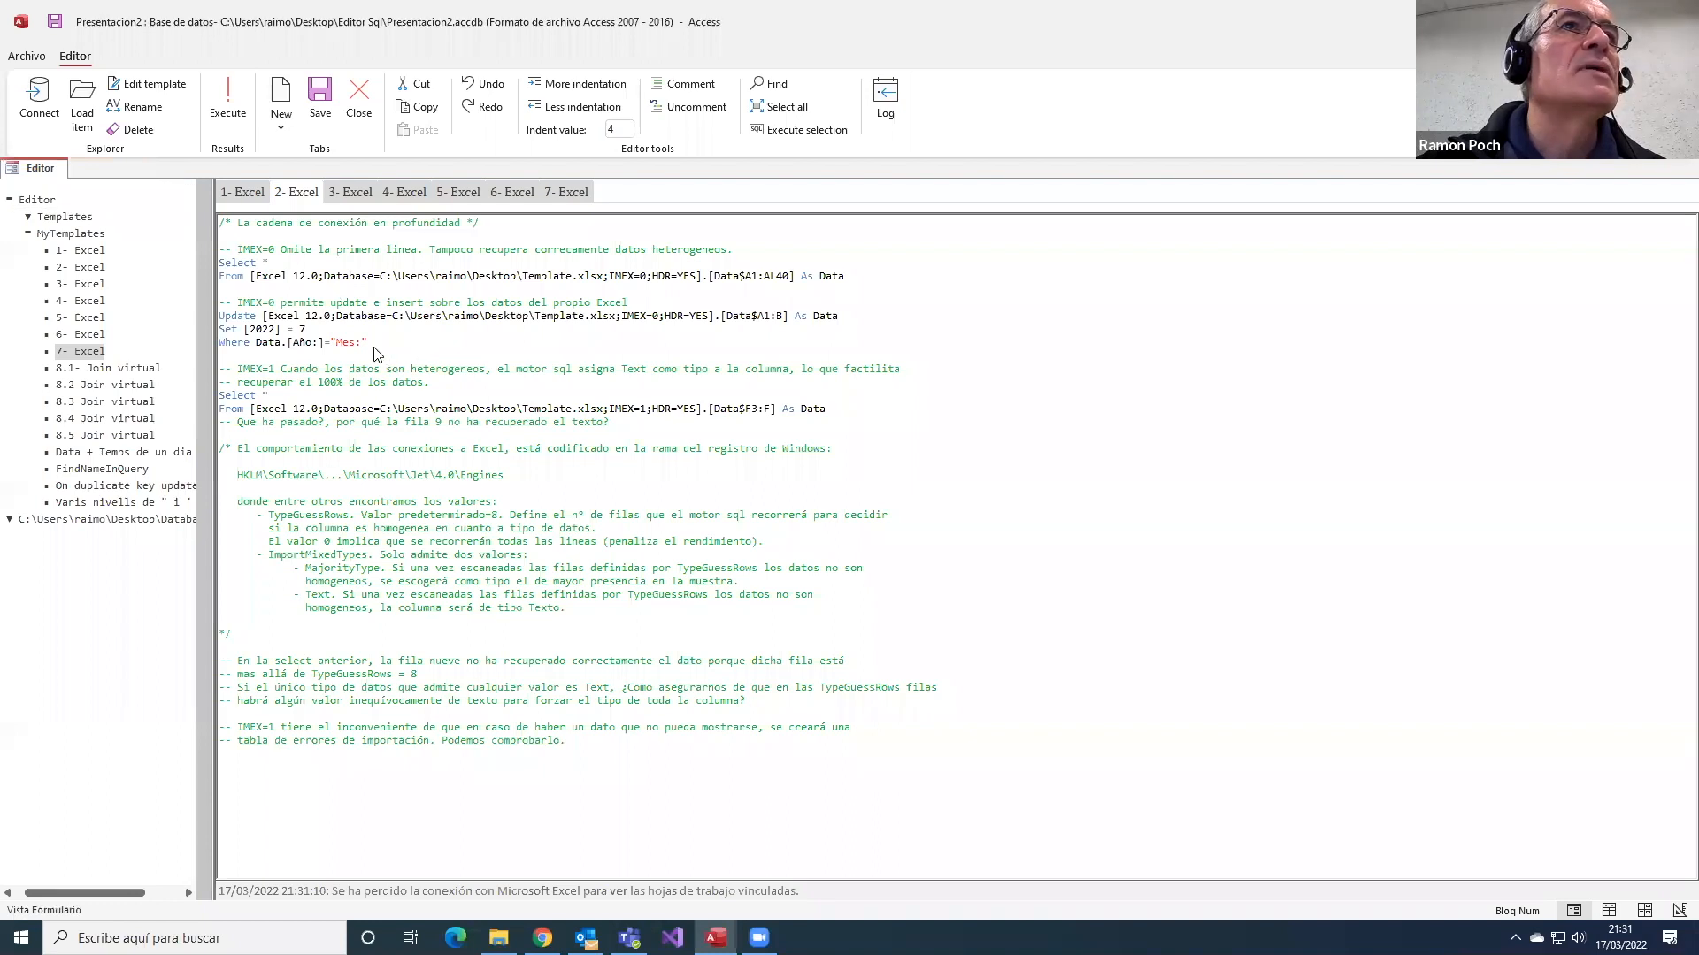
- Execute only the Update on Data$A1:B that sets [2022] to 7 where Año: equals "Mes:", confirming the DML statement
{"action": "left_click_drag", "start_coordinate": [375, 345], "coordinate": [202, 318]}
{"action": "left_click", "coordinate": [799, 130]}
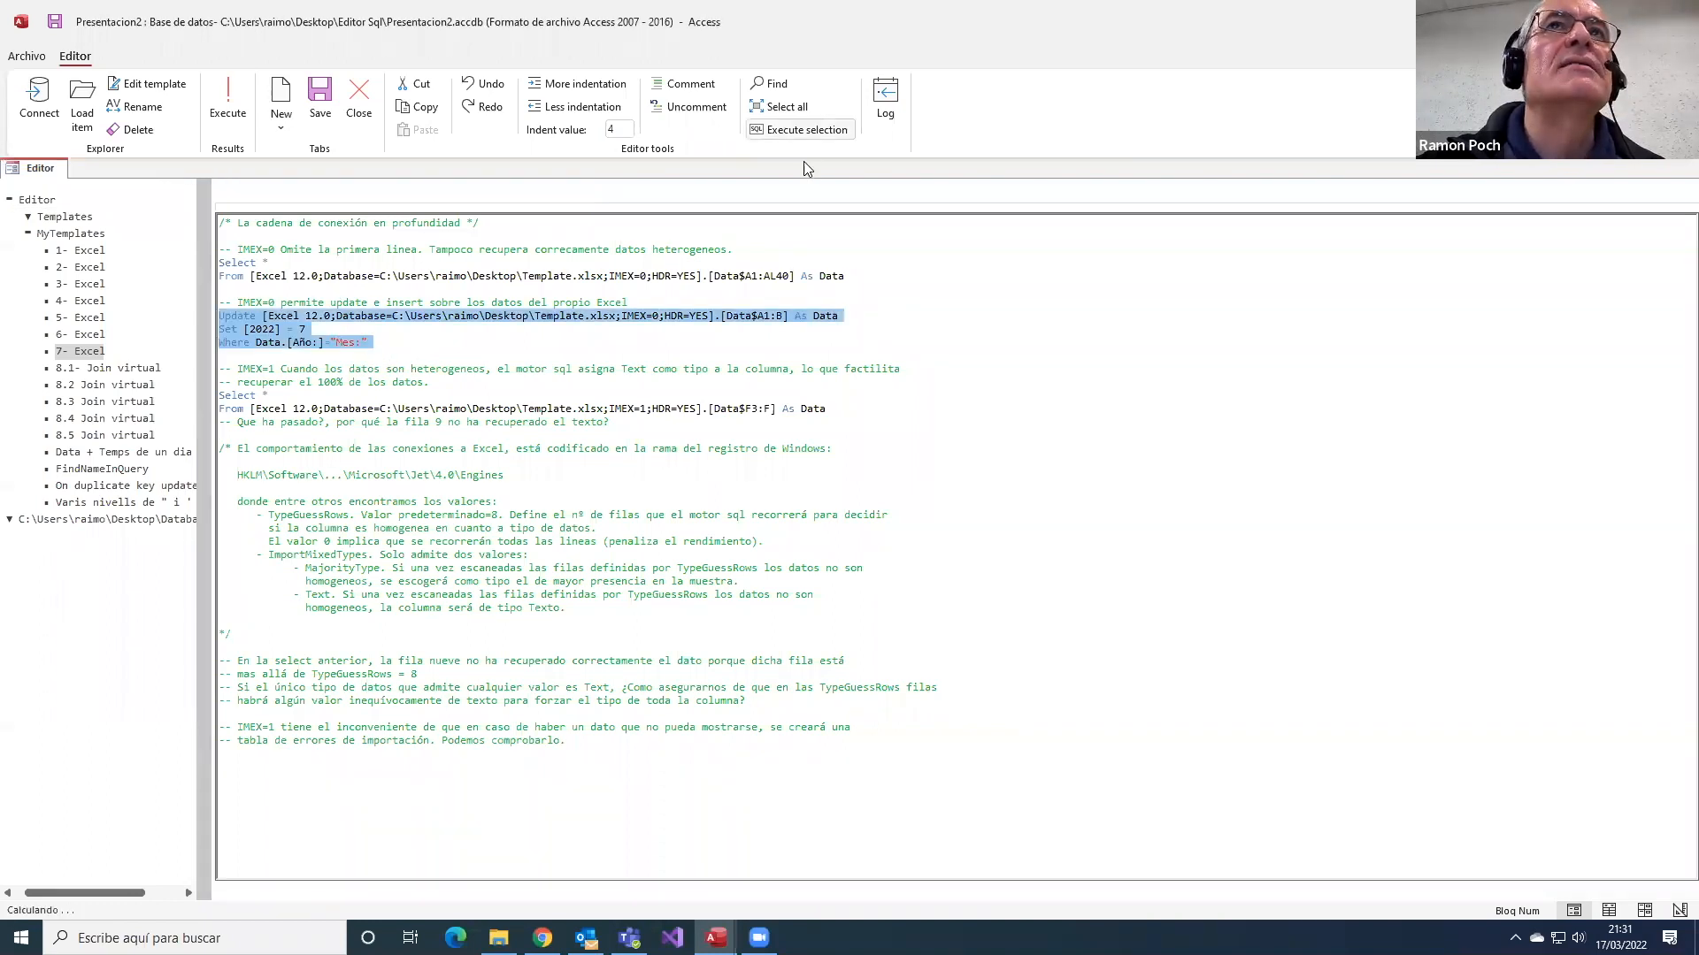
{"action": "left_click", "coordinate": [869, 532]}
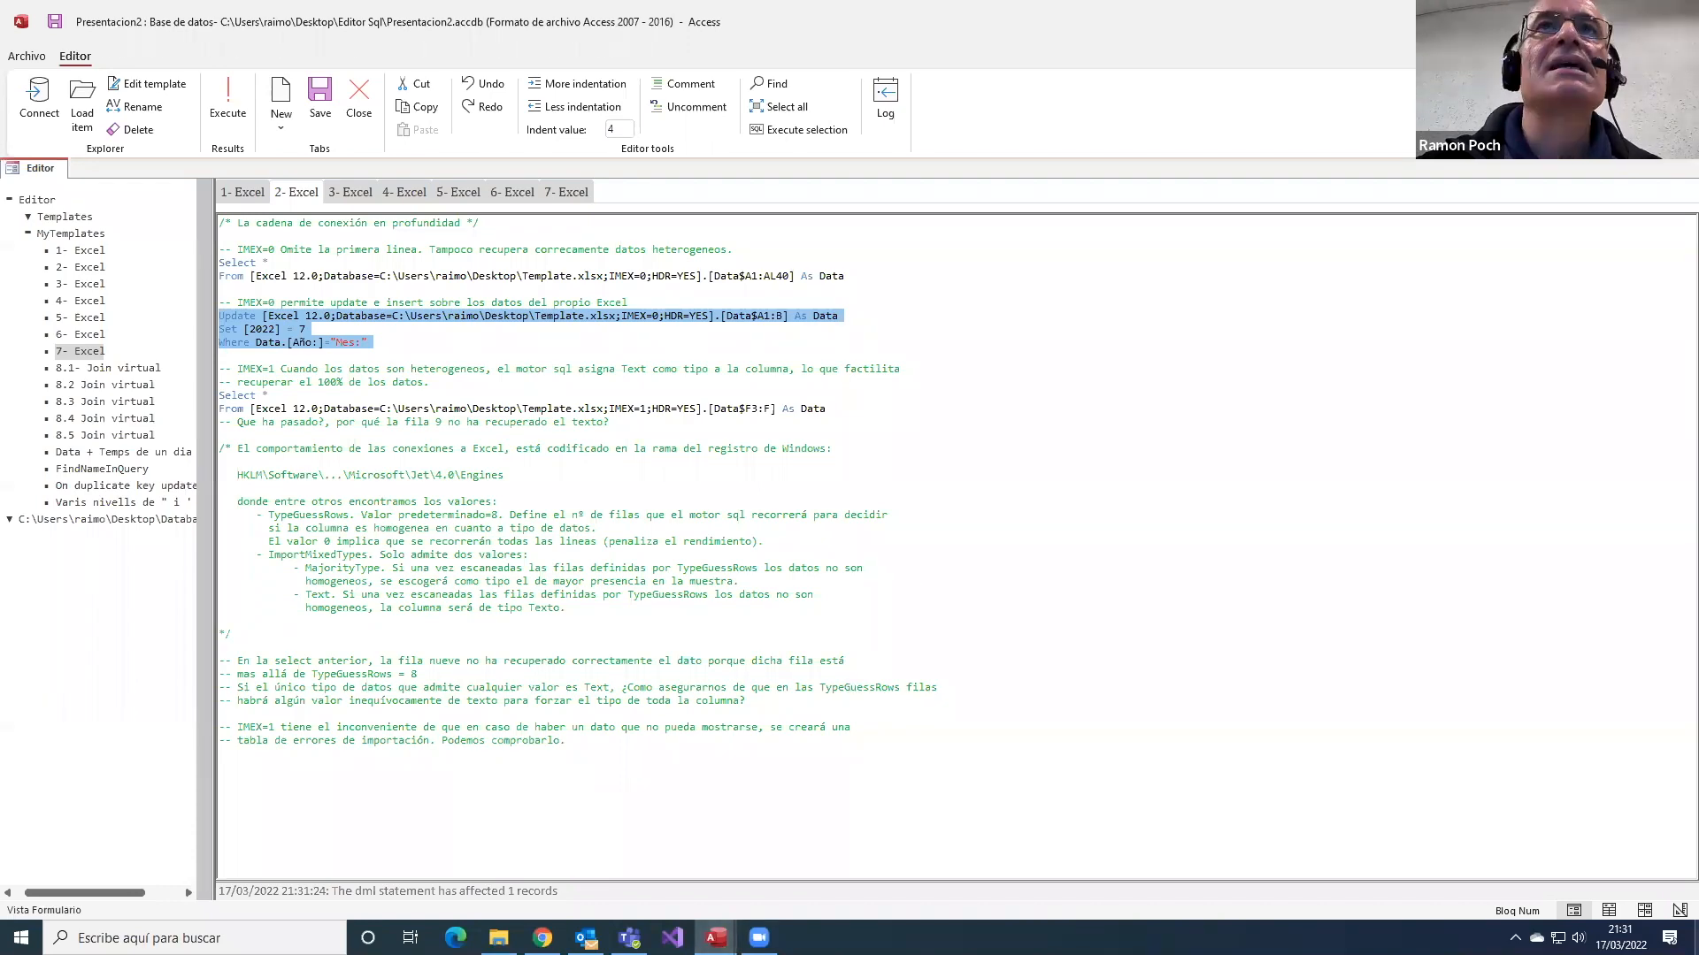
- Open Template.xlsx from the desktop and check the Mes: value in cell B2 of the Data sheet
{"action": "key", "text": "super+d"}
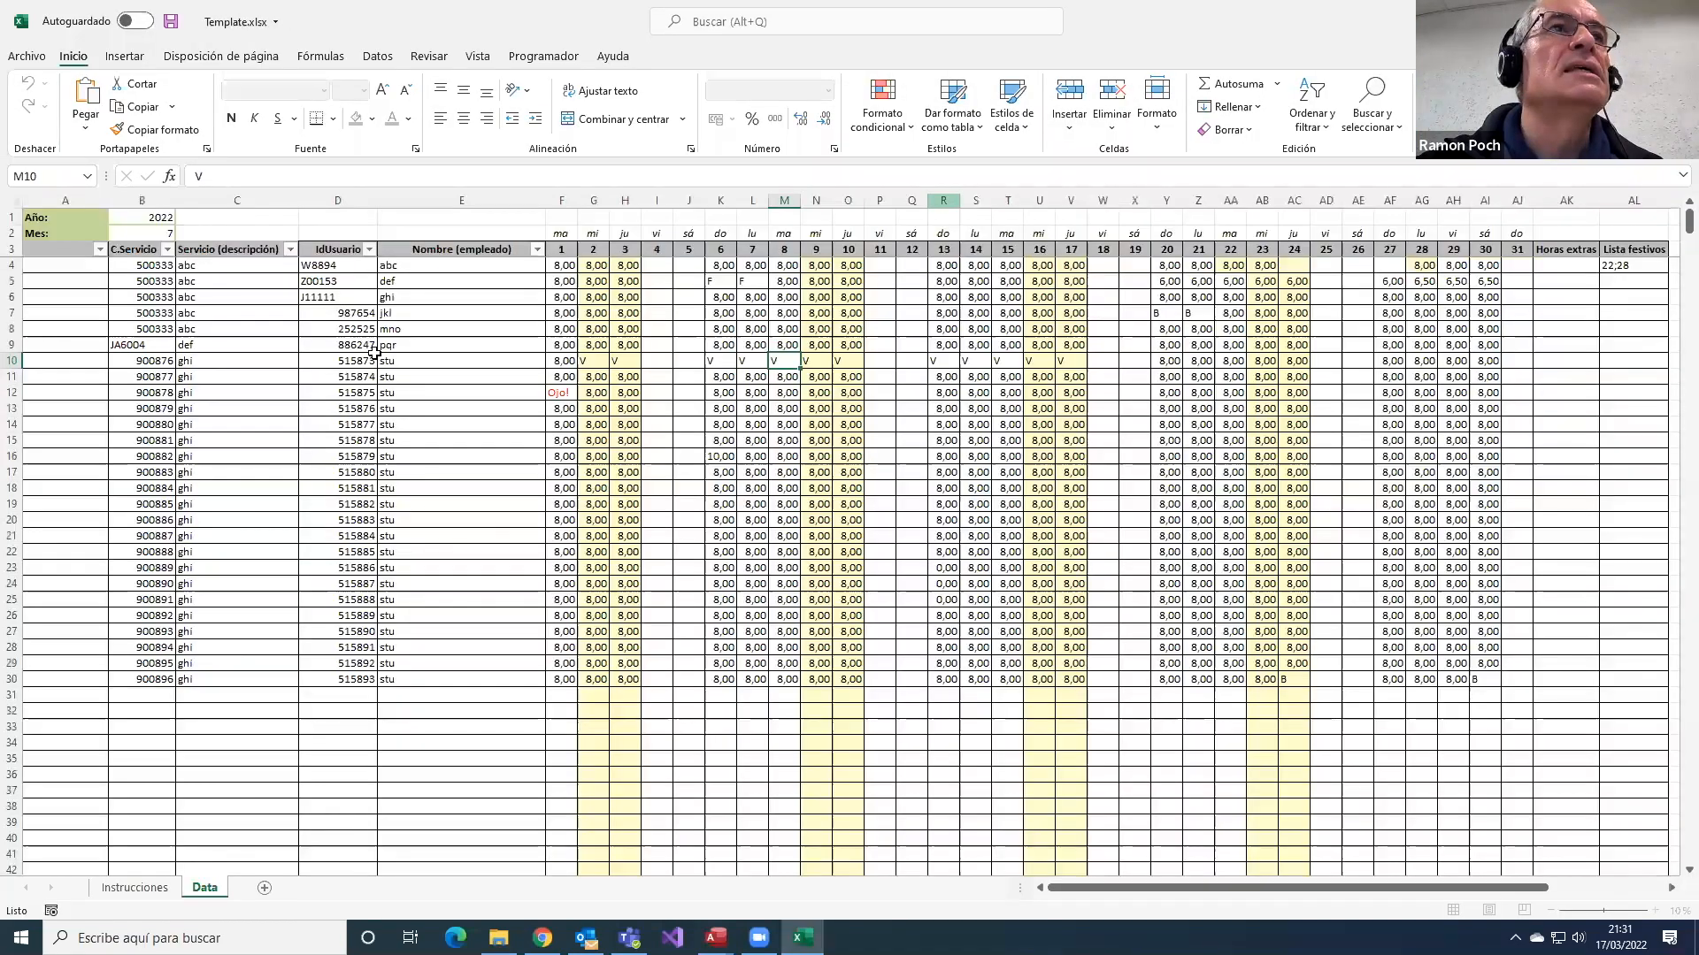
{"action": "left_click", "coordinate": [165, 234]}
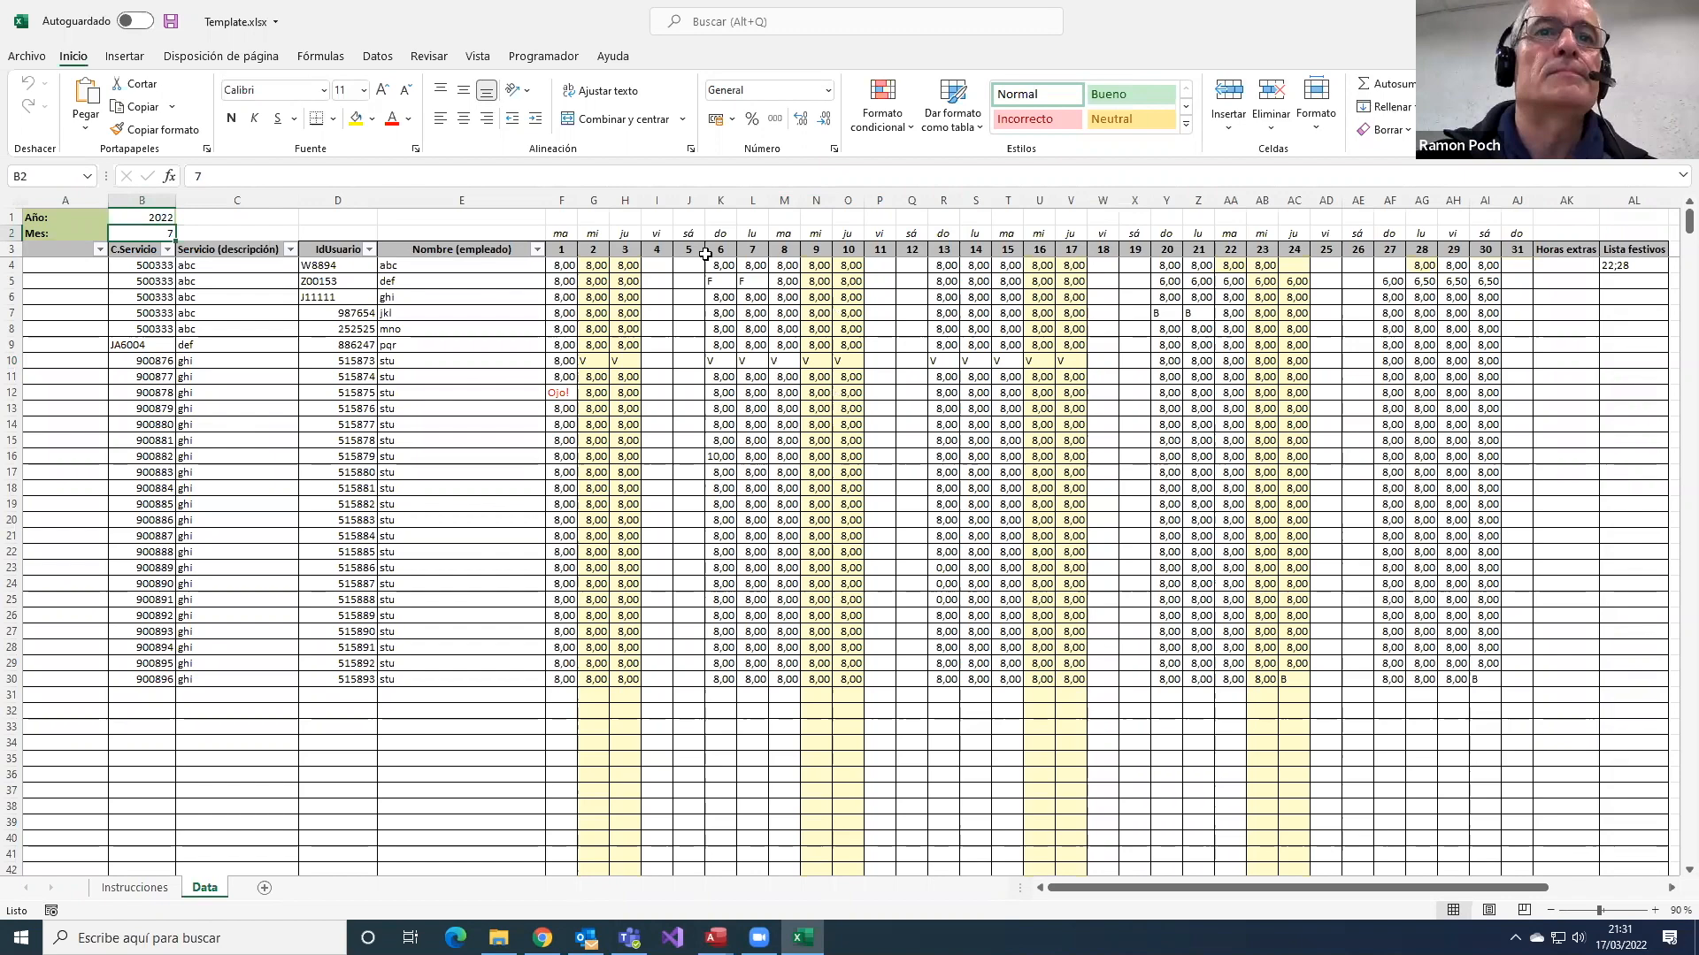
- Review the IMEX=1 notes in Presentacion2, then inspect the text cell F12 on the Data sheet of Template.xlsx
{"action": "key", "text": "alt+Tab"}
{"action": "left_click", "coordinate": [624, 478]}
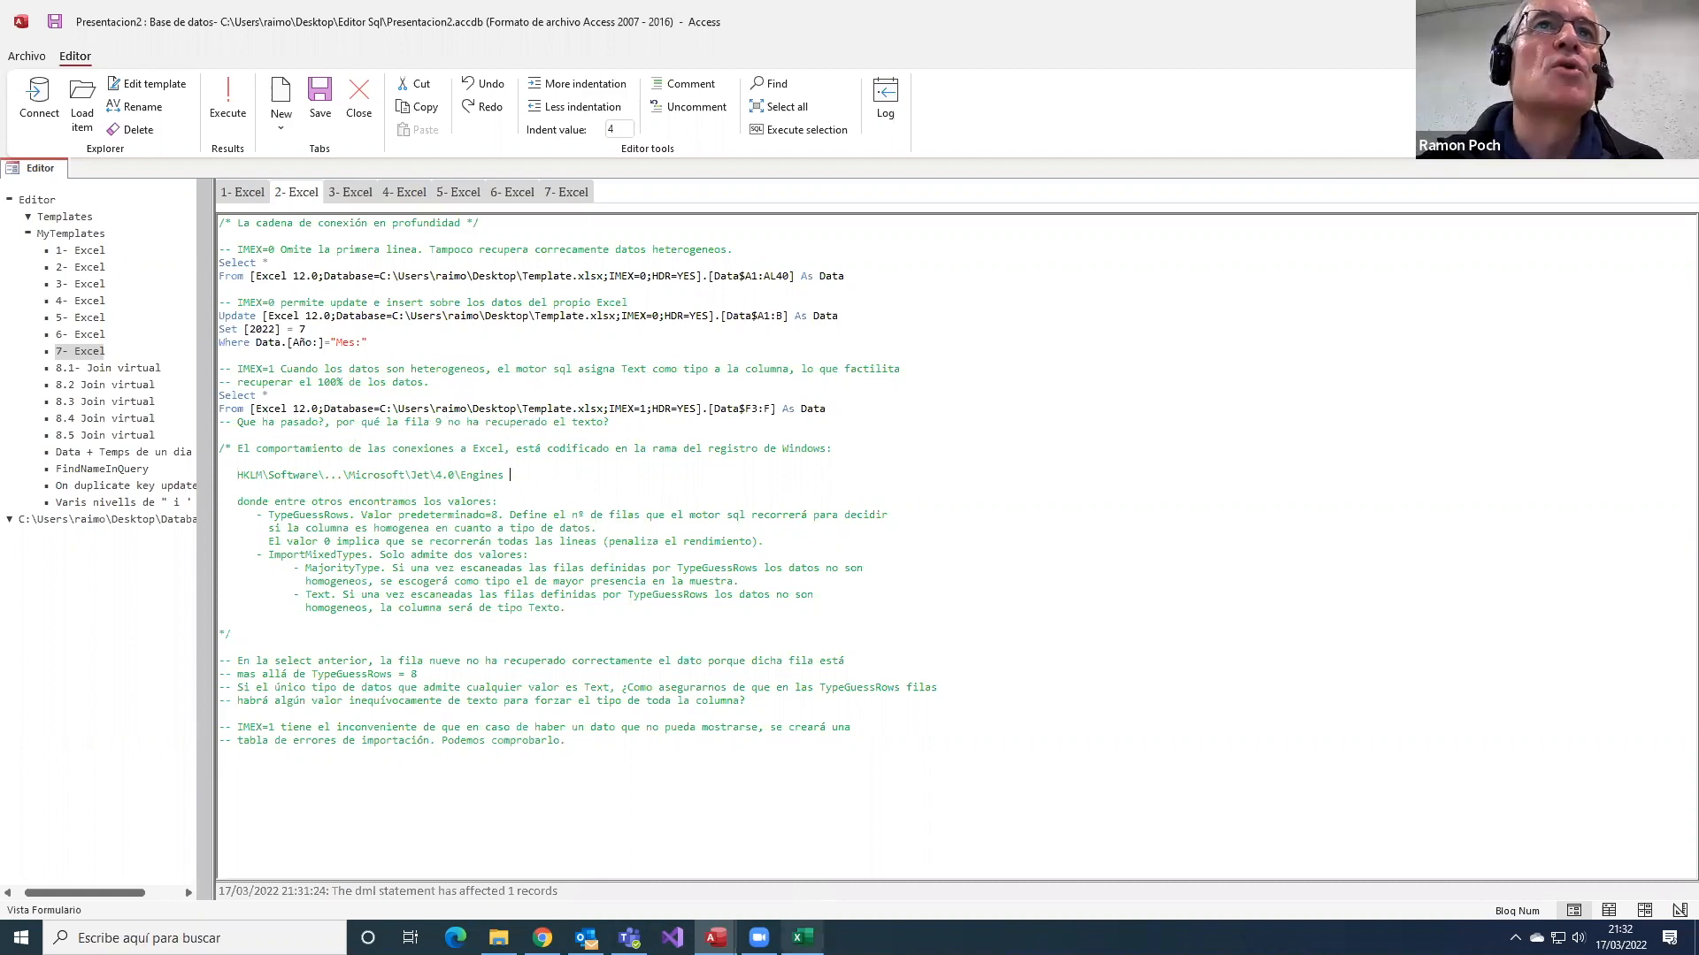
{"action": "left_click", "coordinate": [801, 936]}
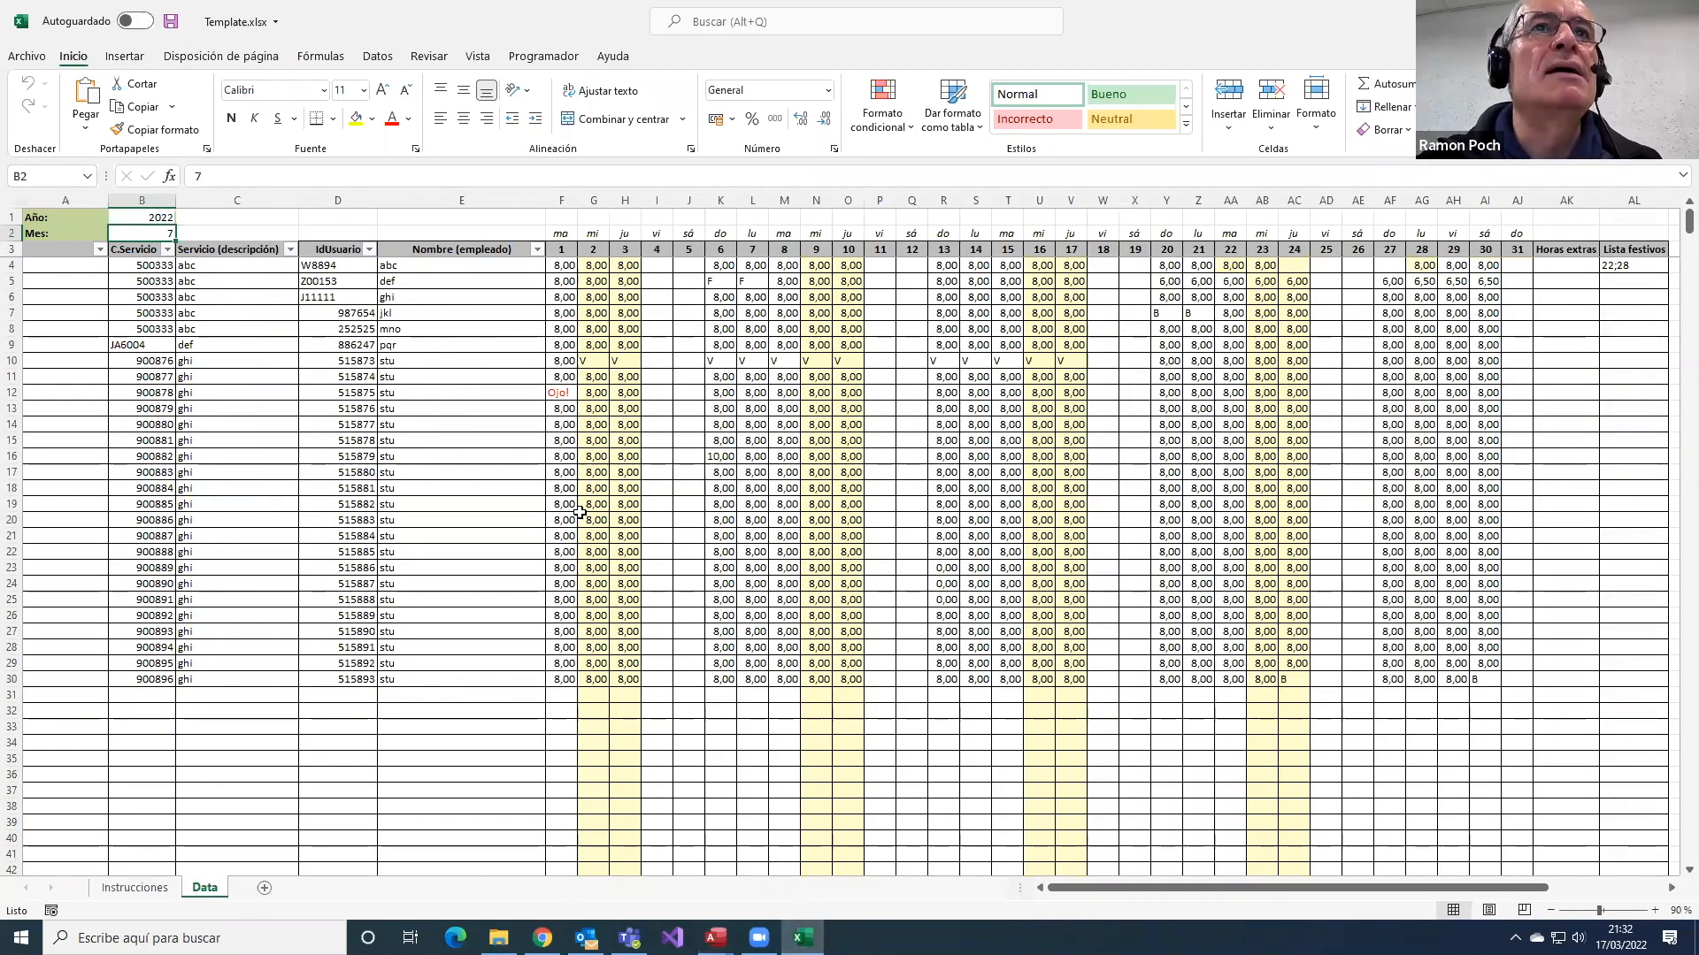
{"action": "left_click", "coordinate": [561, 393]}
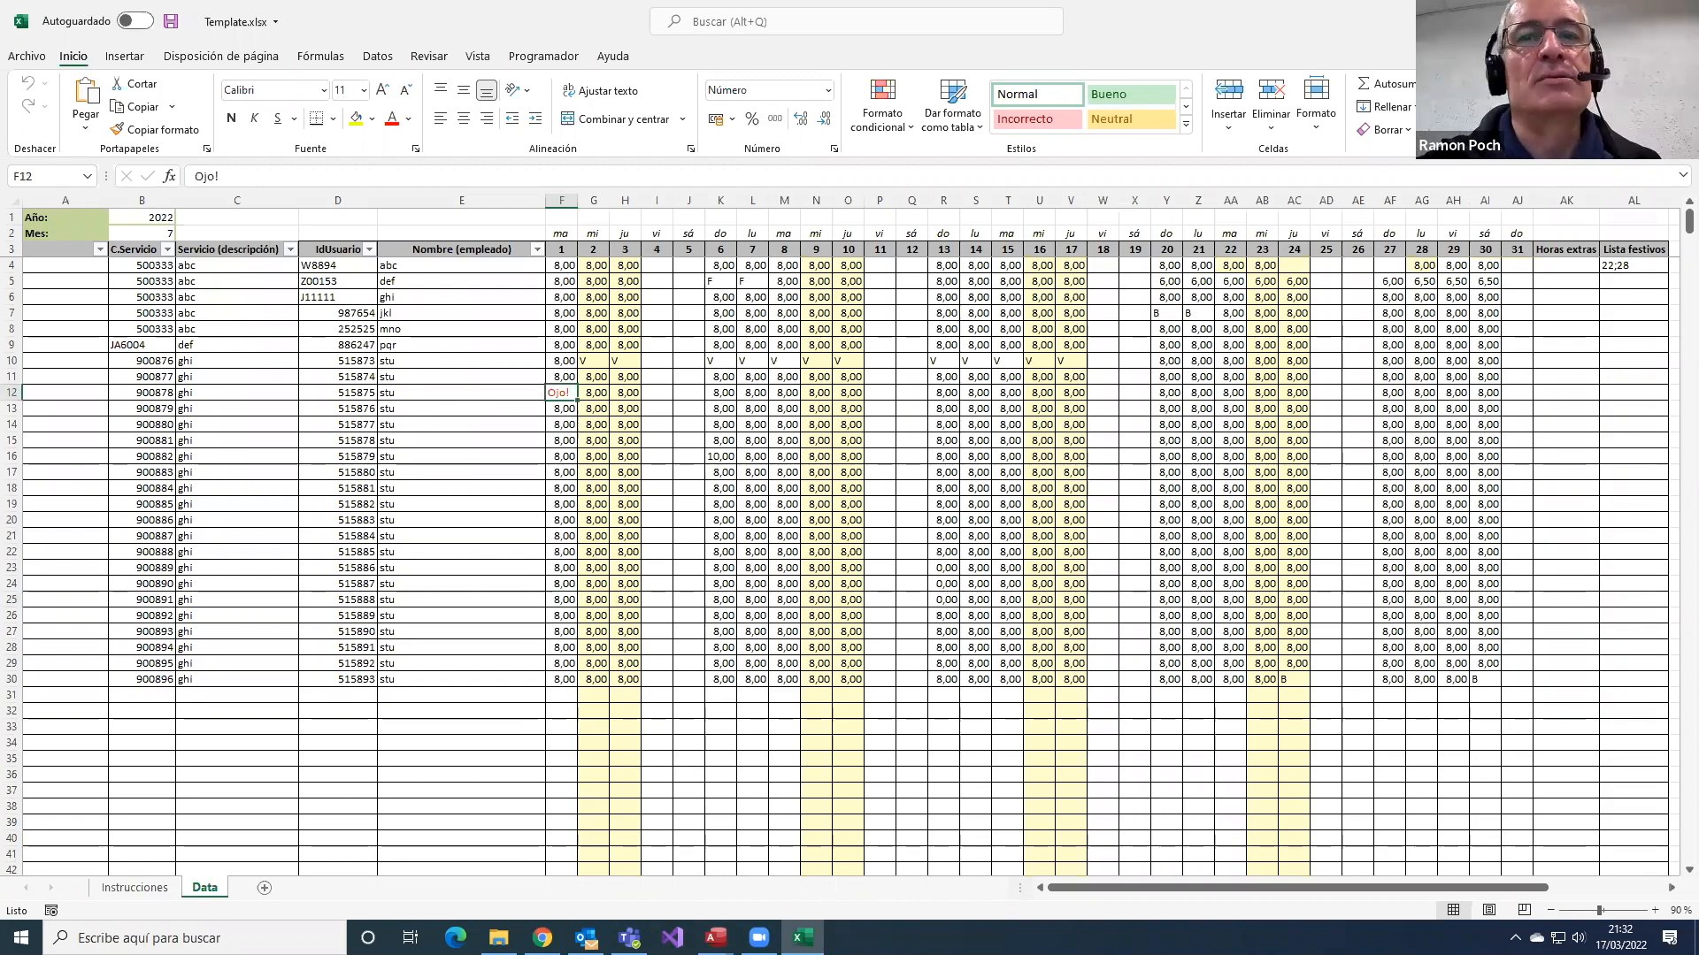
- Return to Presentacion2, execute only the IMEX=1, HDR=YES Select on Data$F3:F, and inspect the ninth record
{"action": "left_click", "coordinate": [716, 937]}
{"action": "left_click", "coordinate": [692, 861]}
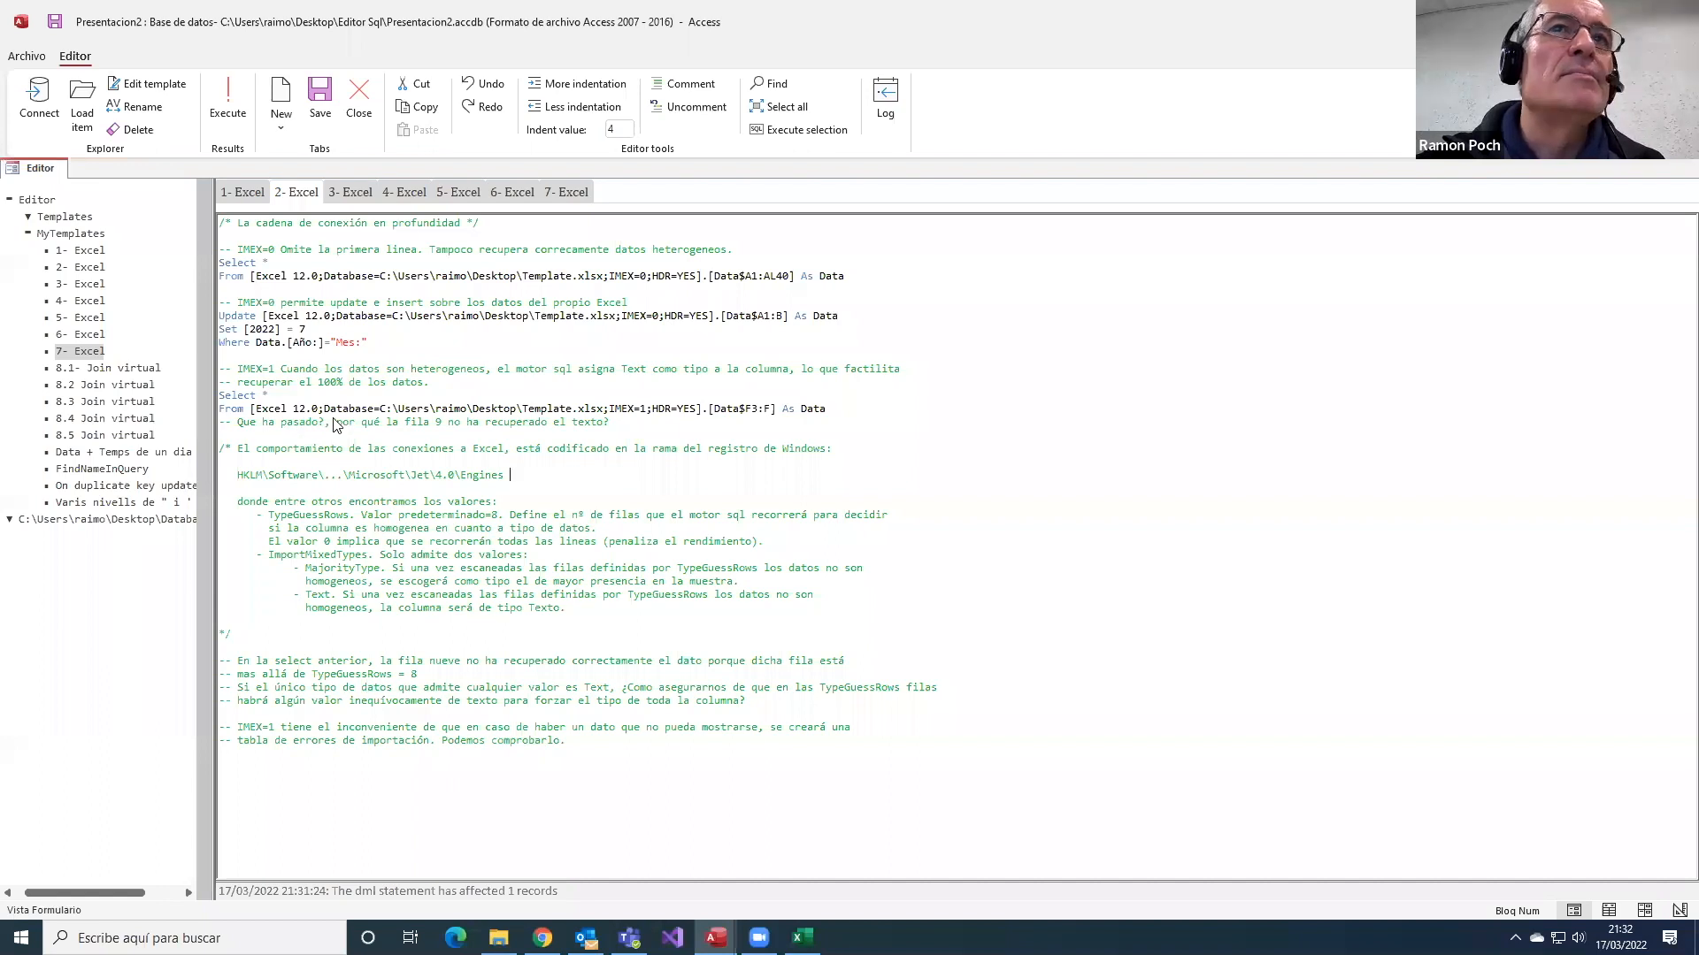
{"action": "left_click_drag", "start_coordinate": [609, 409], "coordinate": [646, 411]}
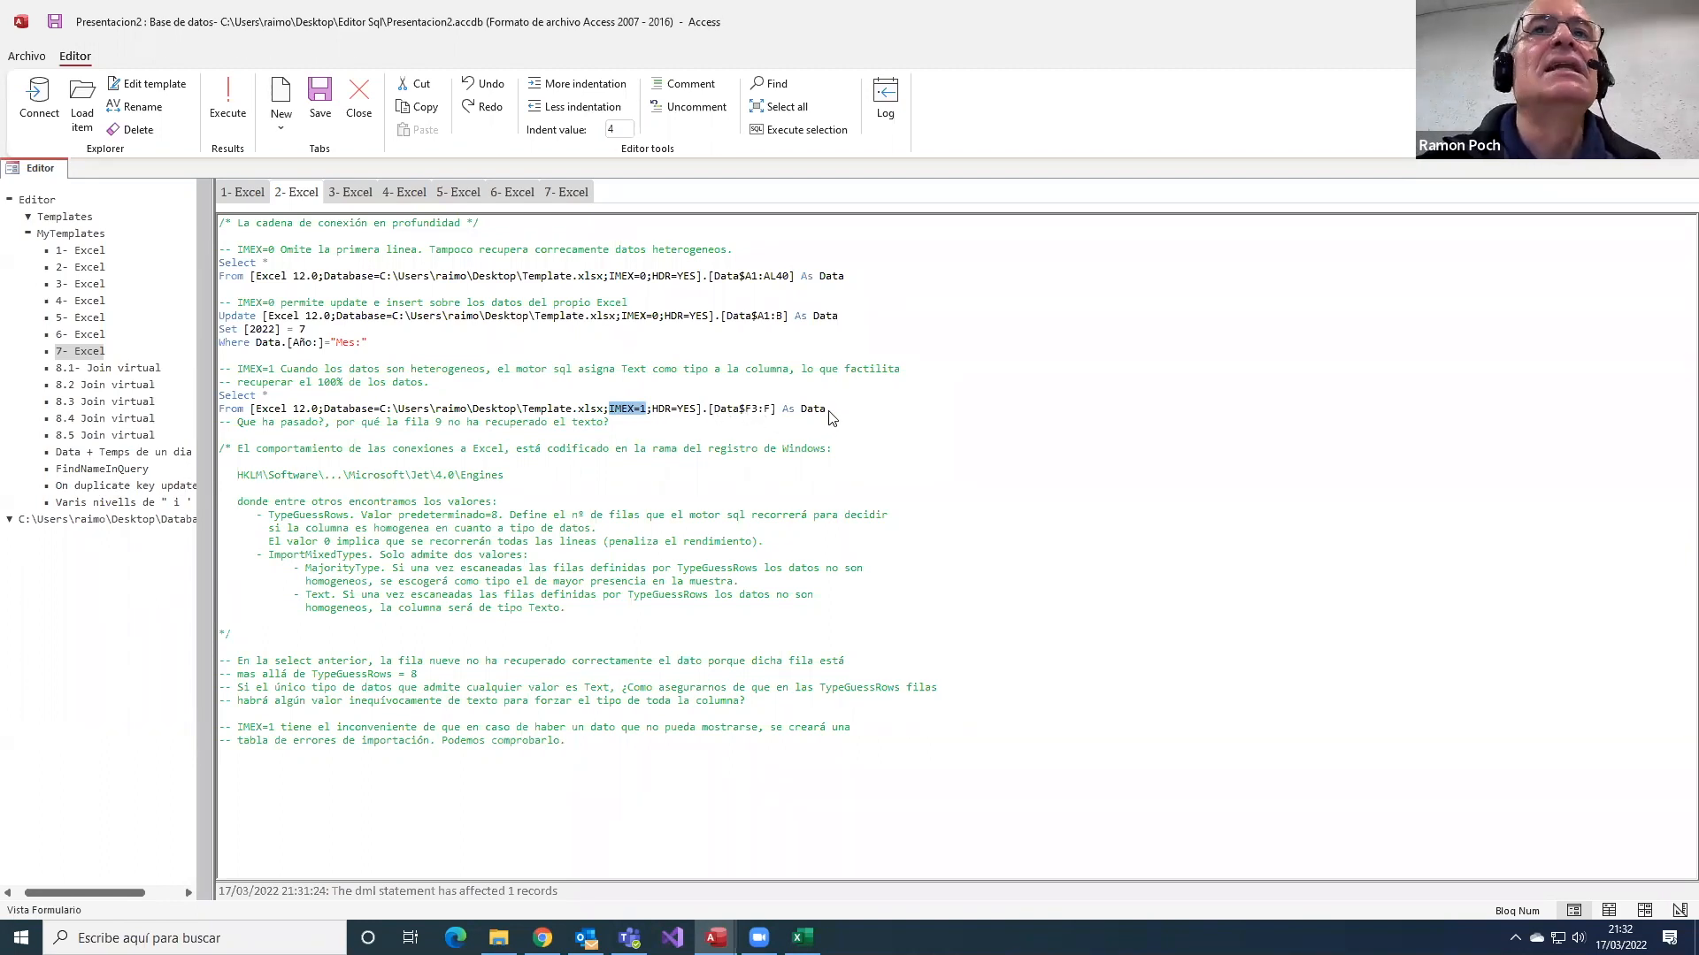
{"action": "left_click_drag", "start_coordinate": [828, 410], "coordinate": [205, 400]}
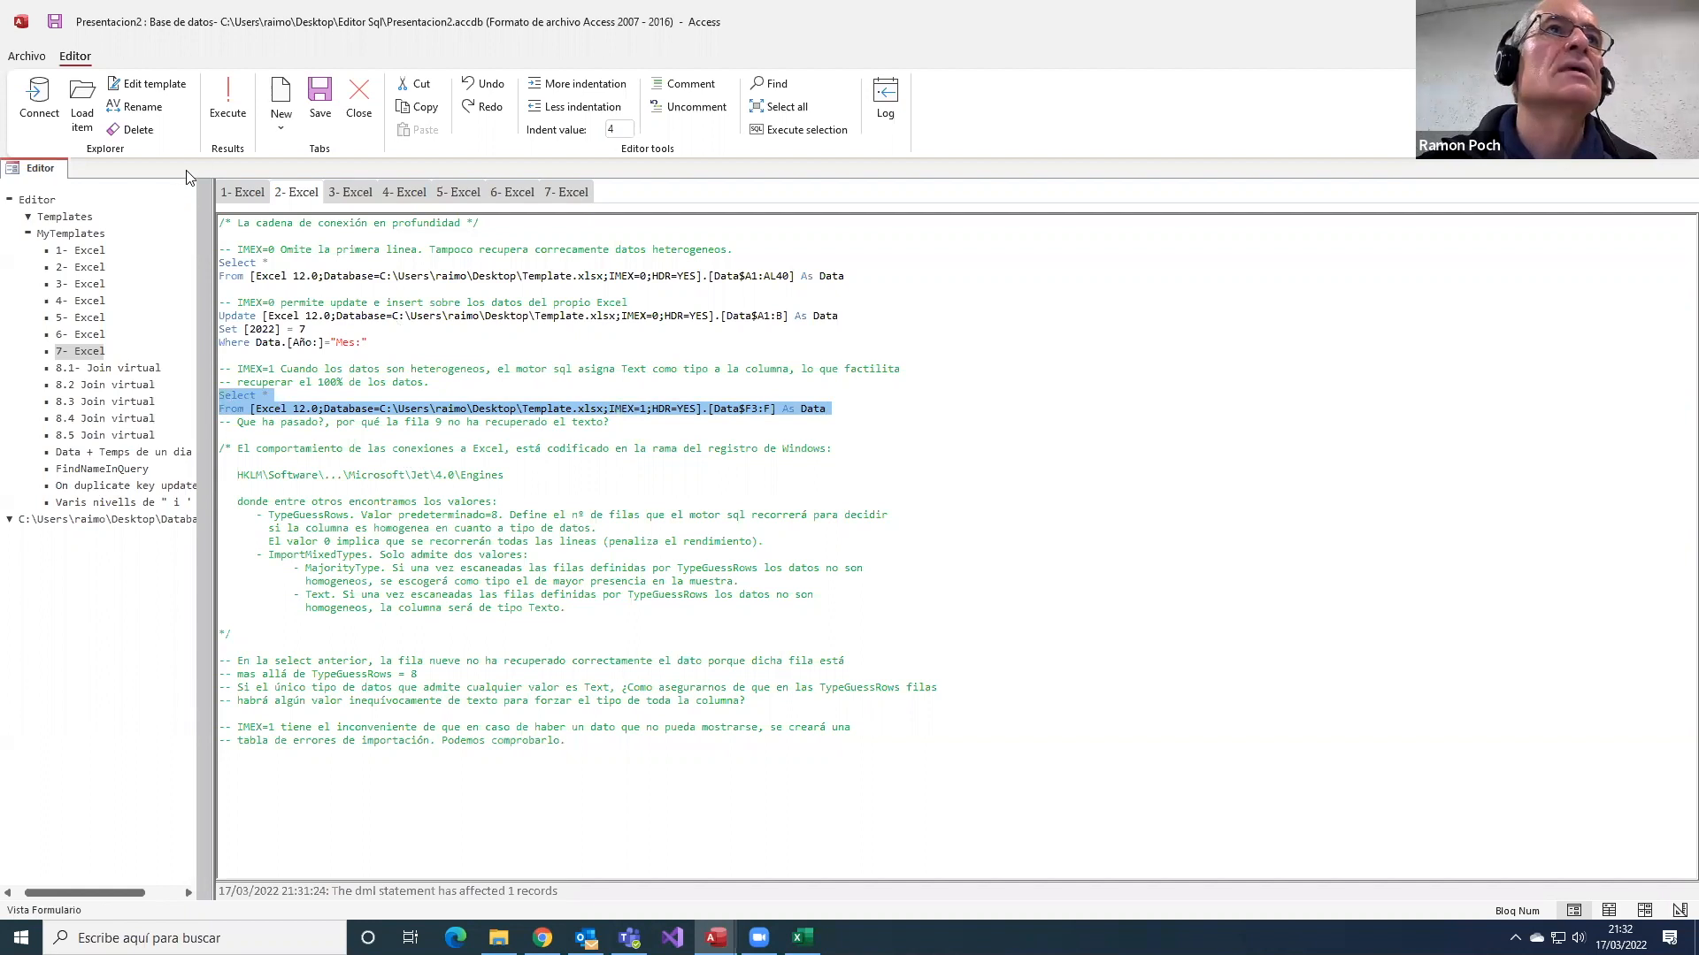
{"action": "left_click", "coordinate": [763, 131]}
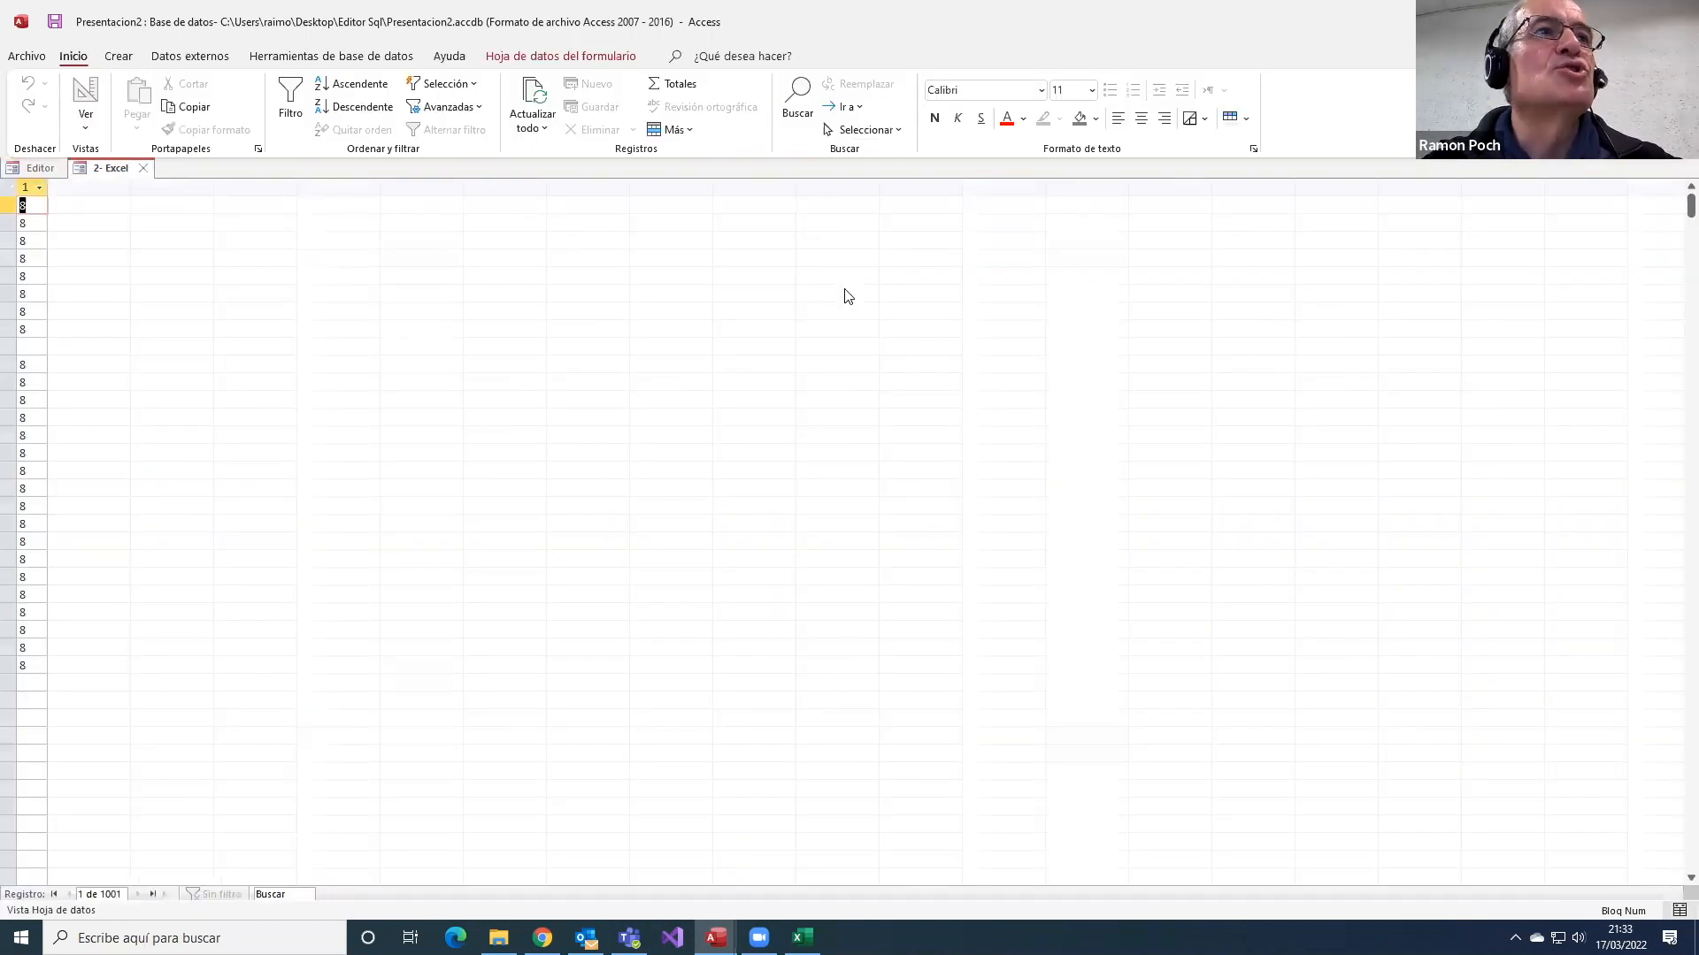
{"action": "left_click", "coordinate": [17, 346]}
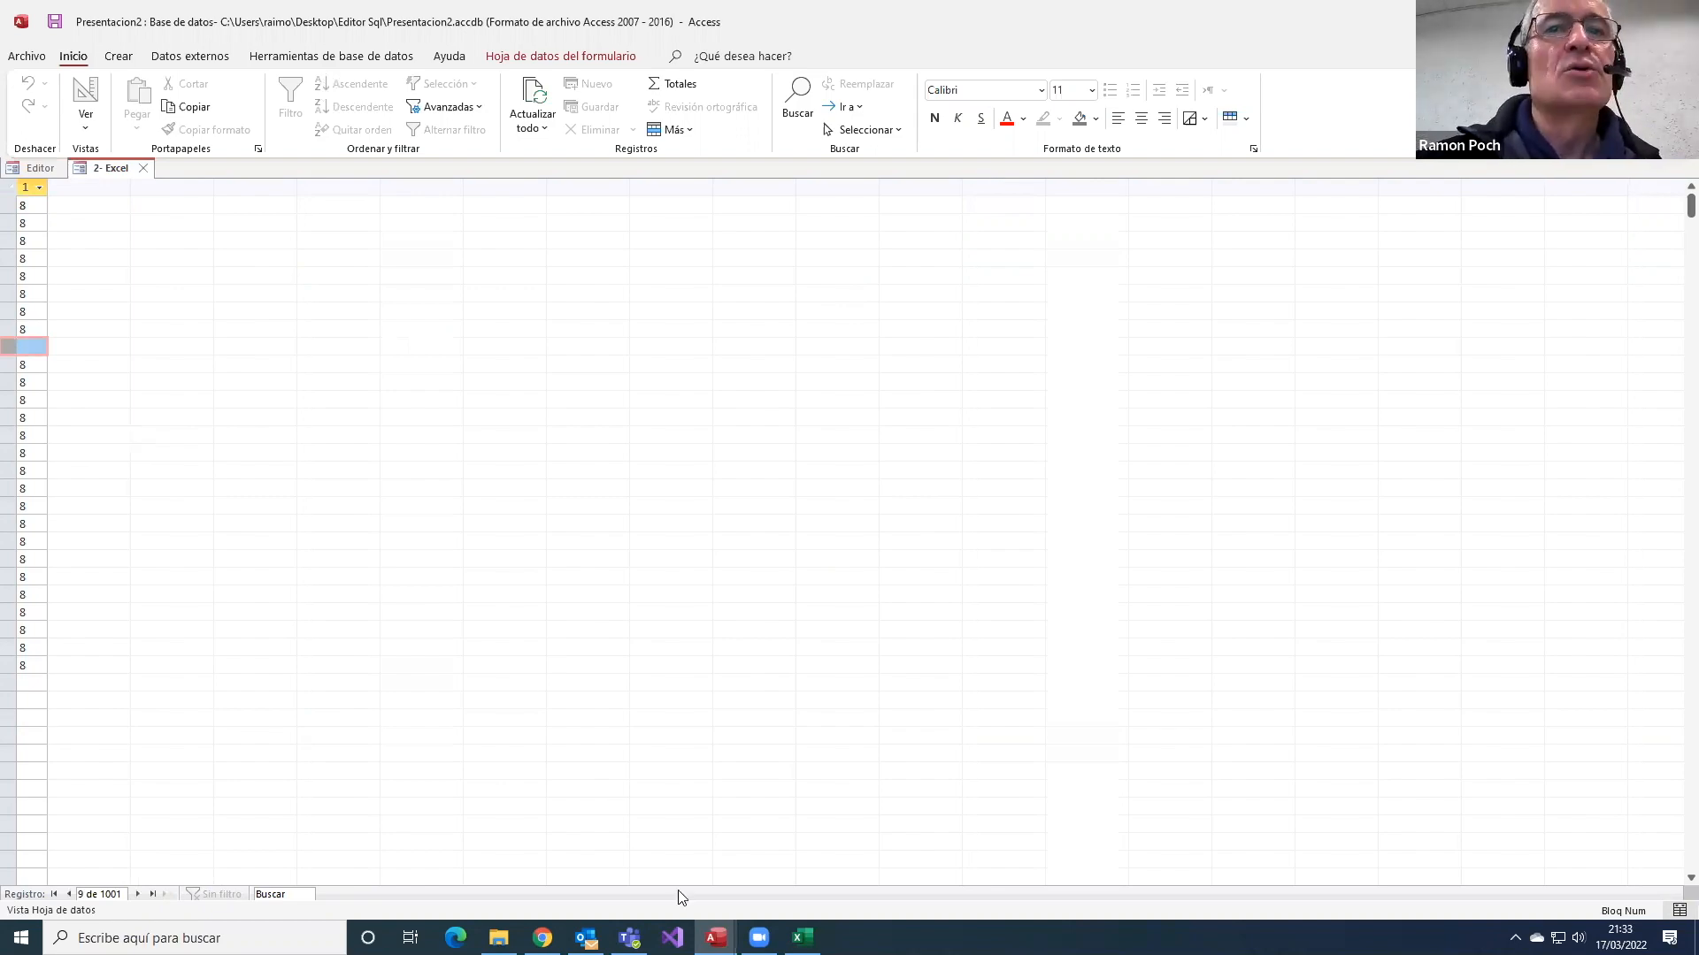
- Compare the query result with cell F12 in Template.xlsx and return to the 2- Excel script in Presentacion2
{"action": "left_click", "coordinate": [802, 938]}
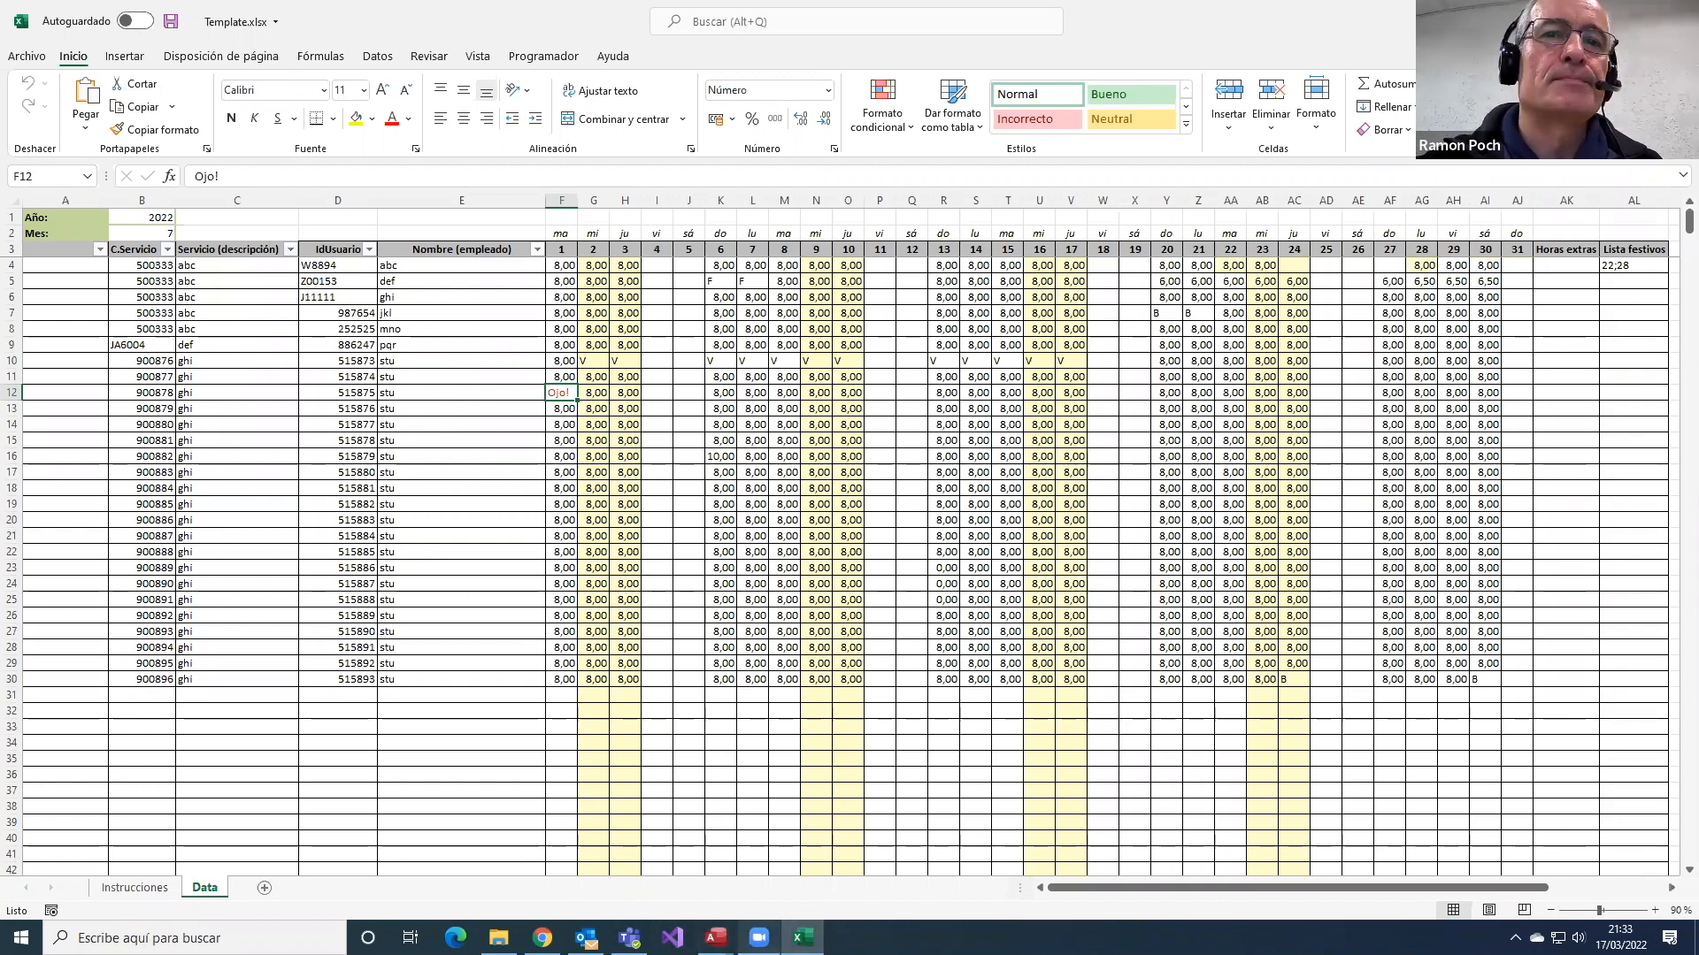
{"action": "left_click", "coordinate": [715, 938]}
{"action": "left_click", "coordinate": [667, 874]}
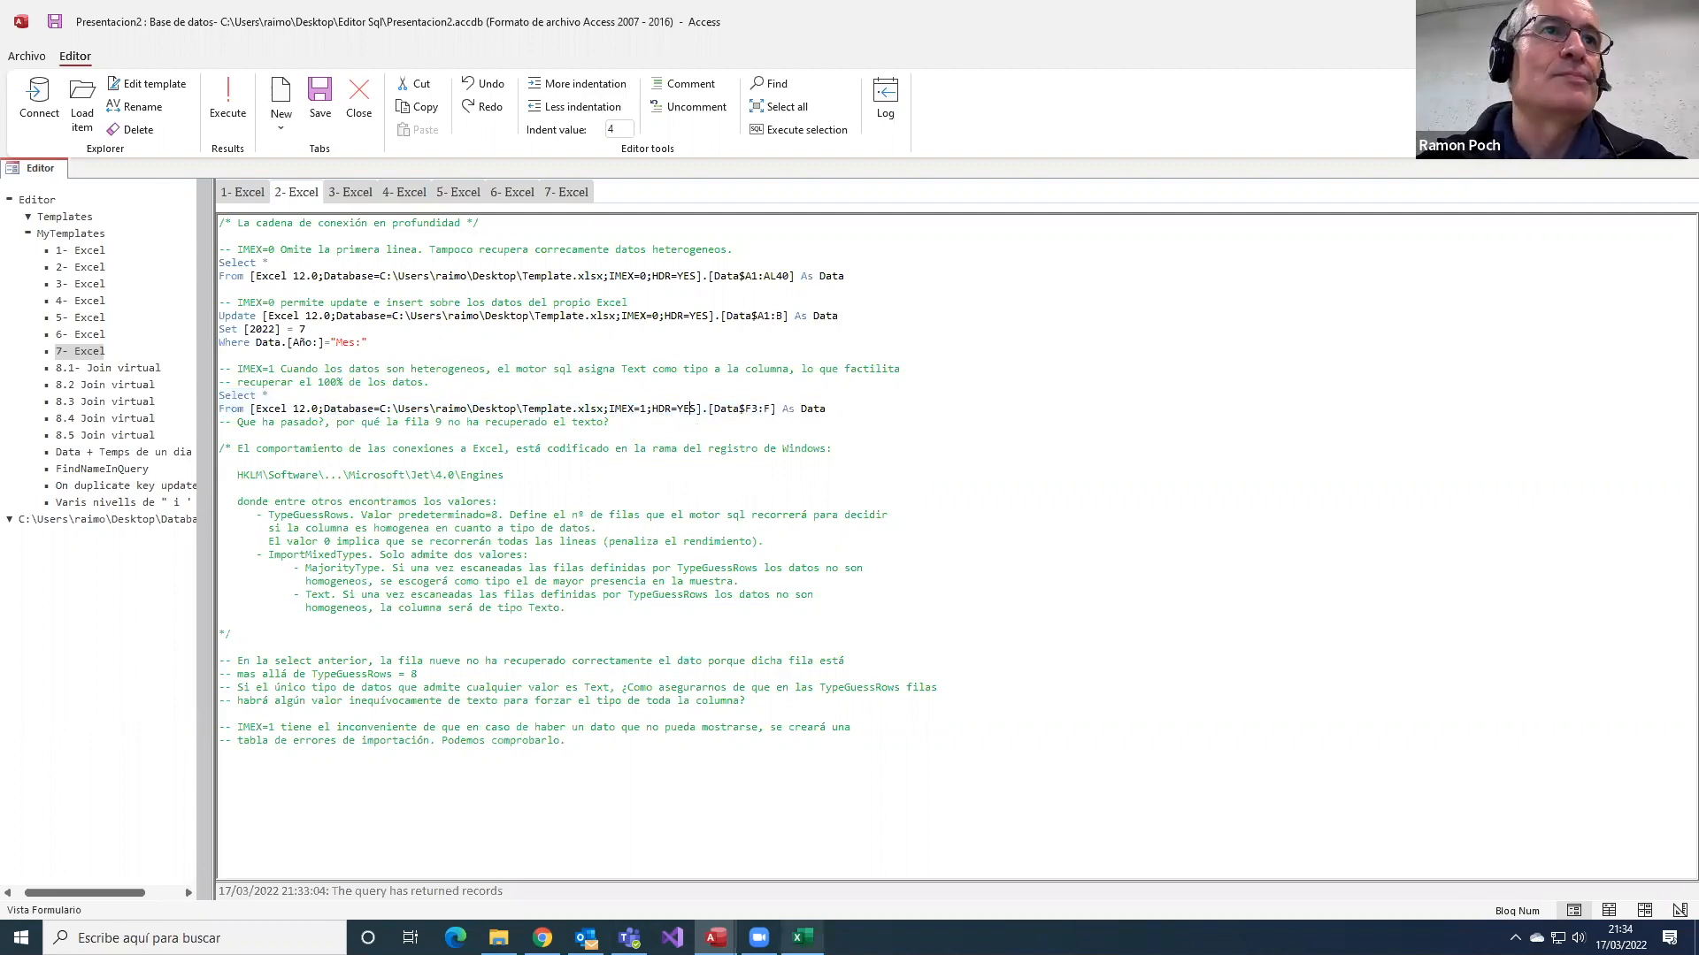
- Recheck the Data sheet, then change HDR to NO in the IMEX=1 Select on Data$F3:F
{"action": "left_click", "coordinate": [803, 938]}
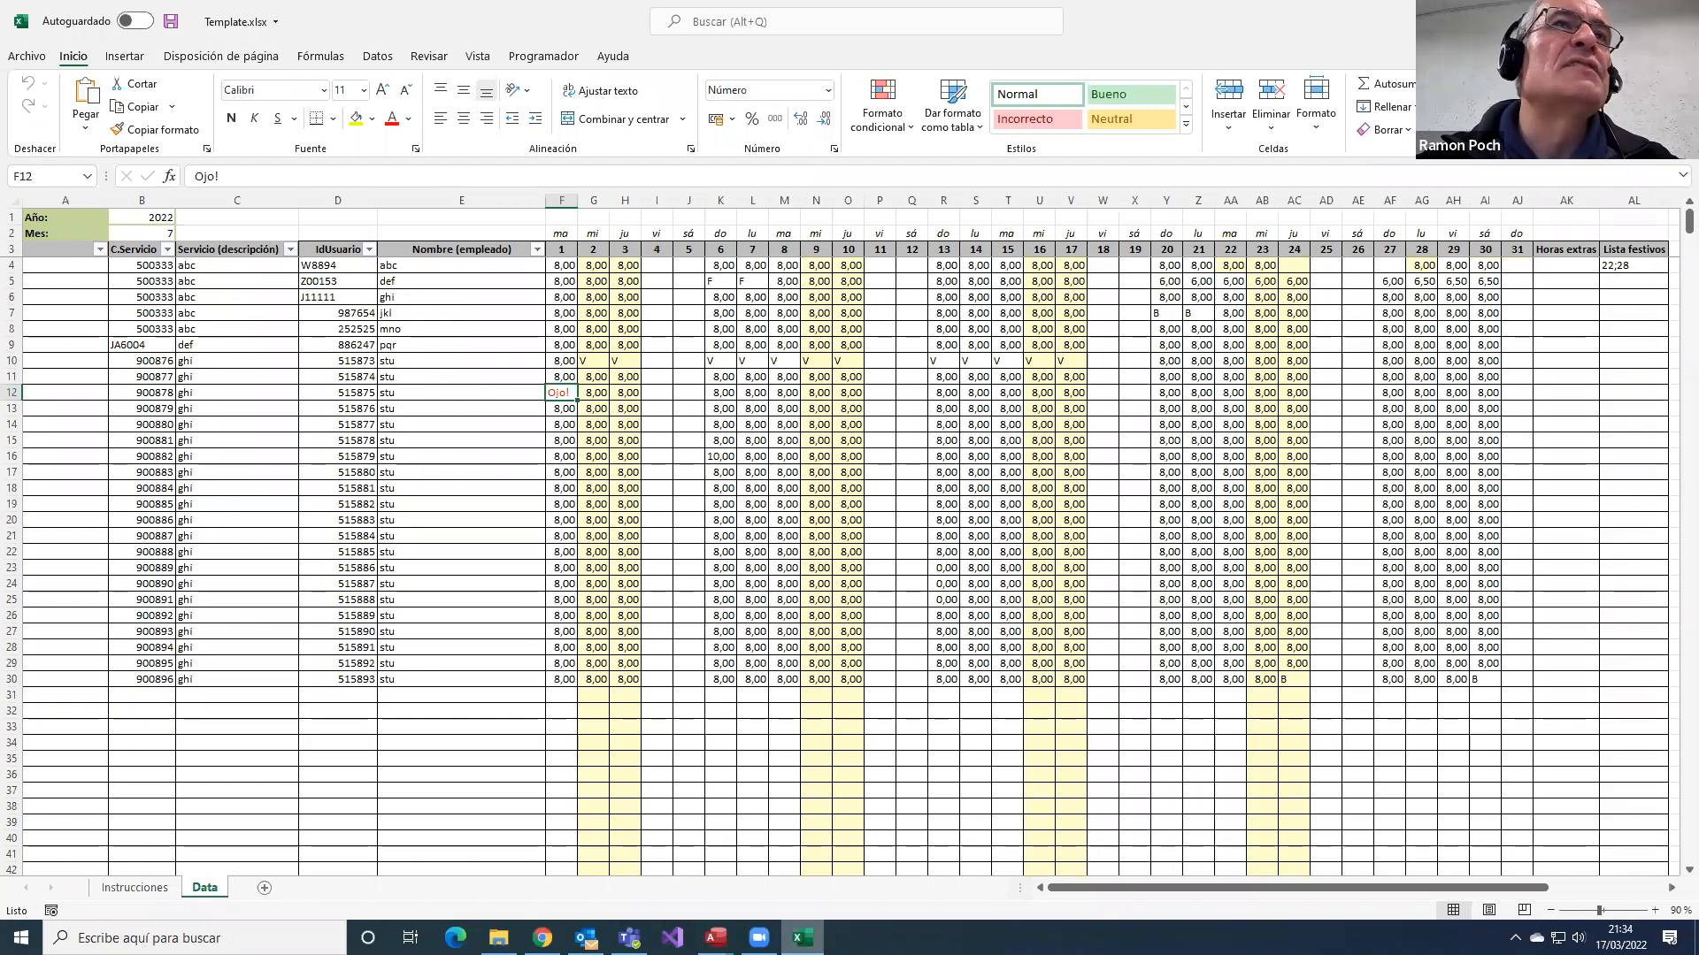
{"action": "key", "text": "alt+Tab"}
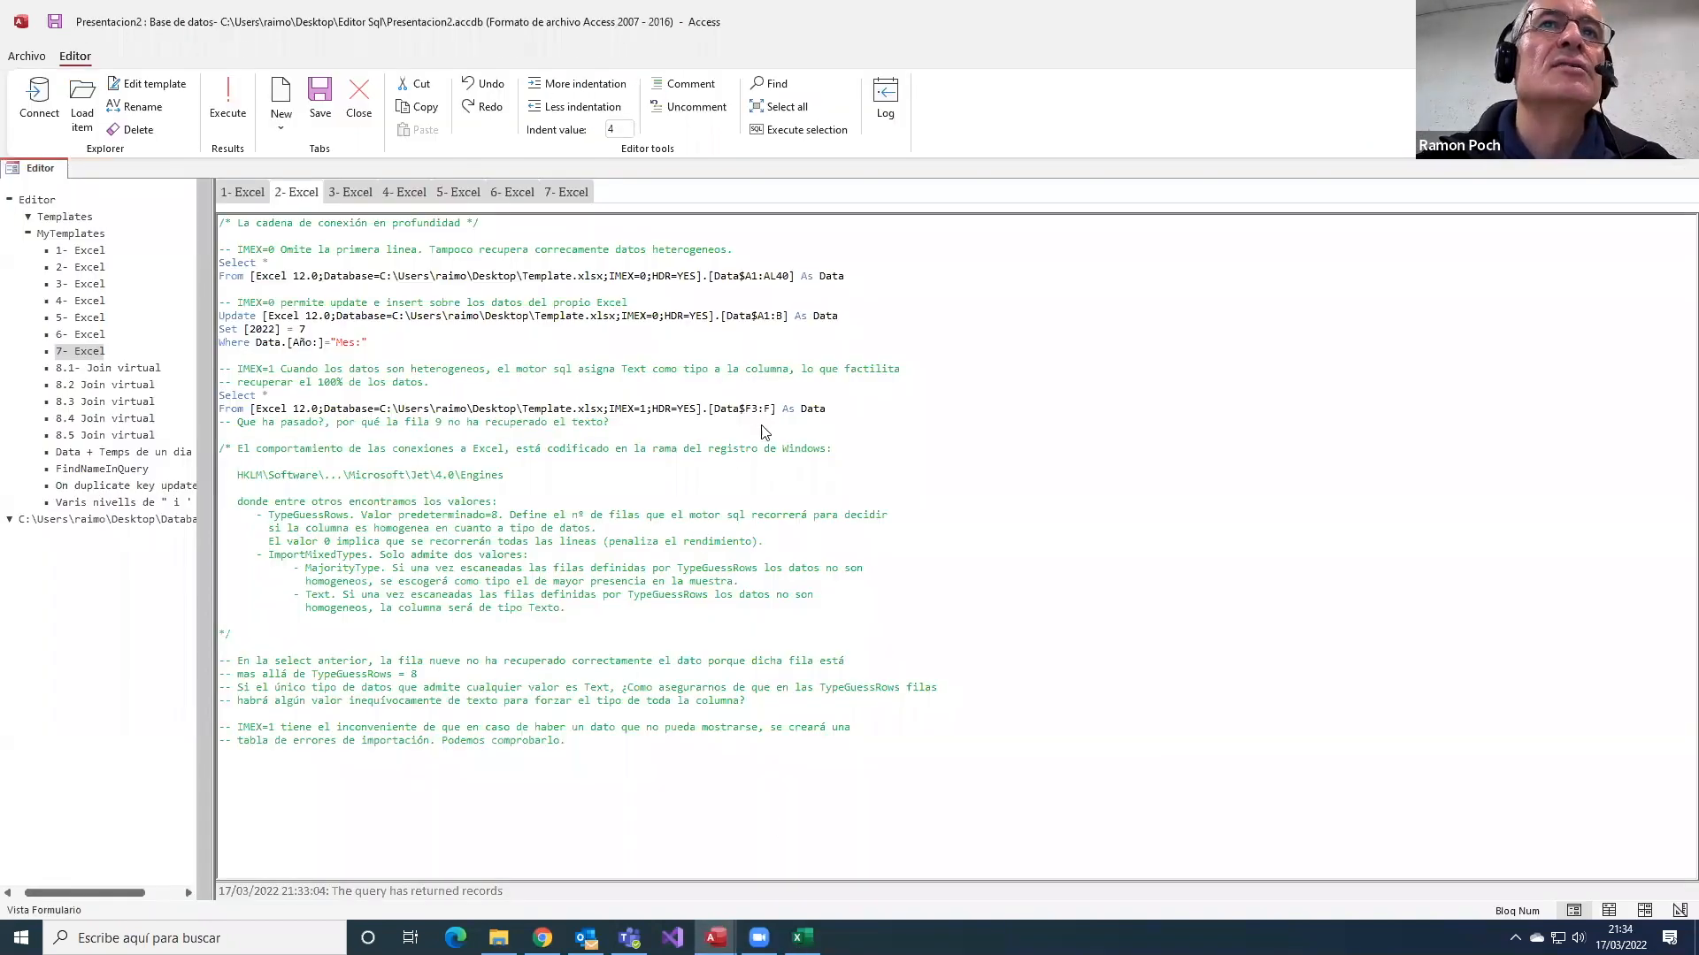
{"action": "double_click", "coordinate": [690, 409]}
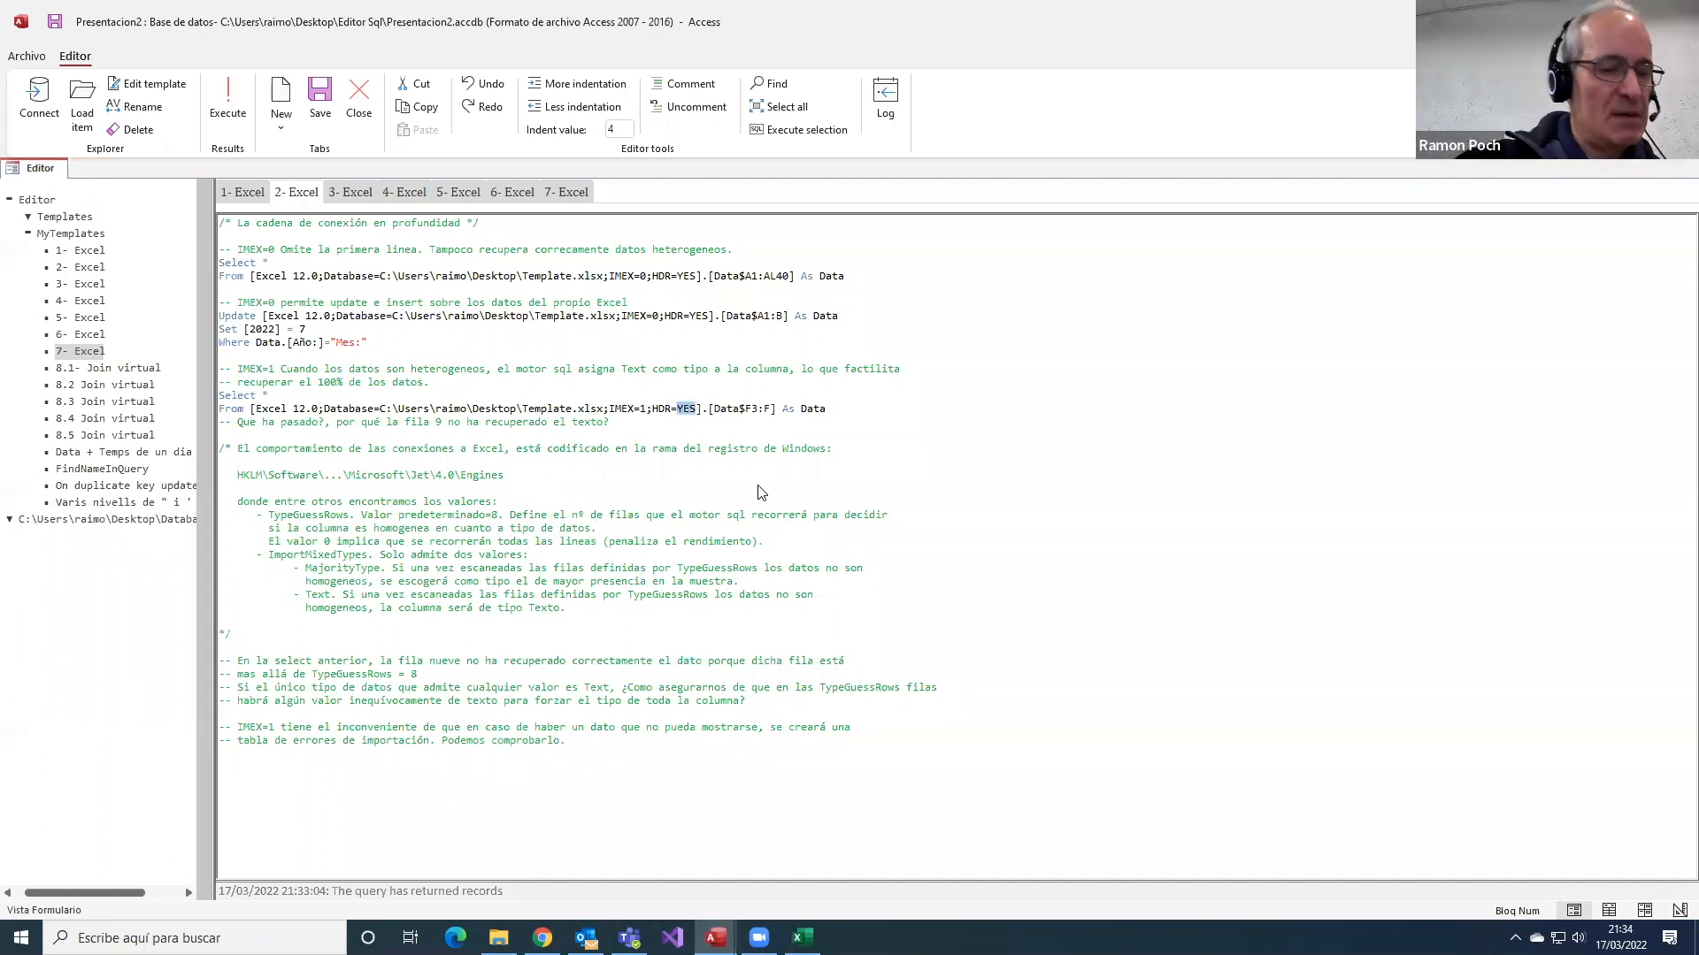
{"action": "type", "text": "NO"}
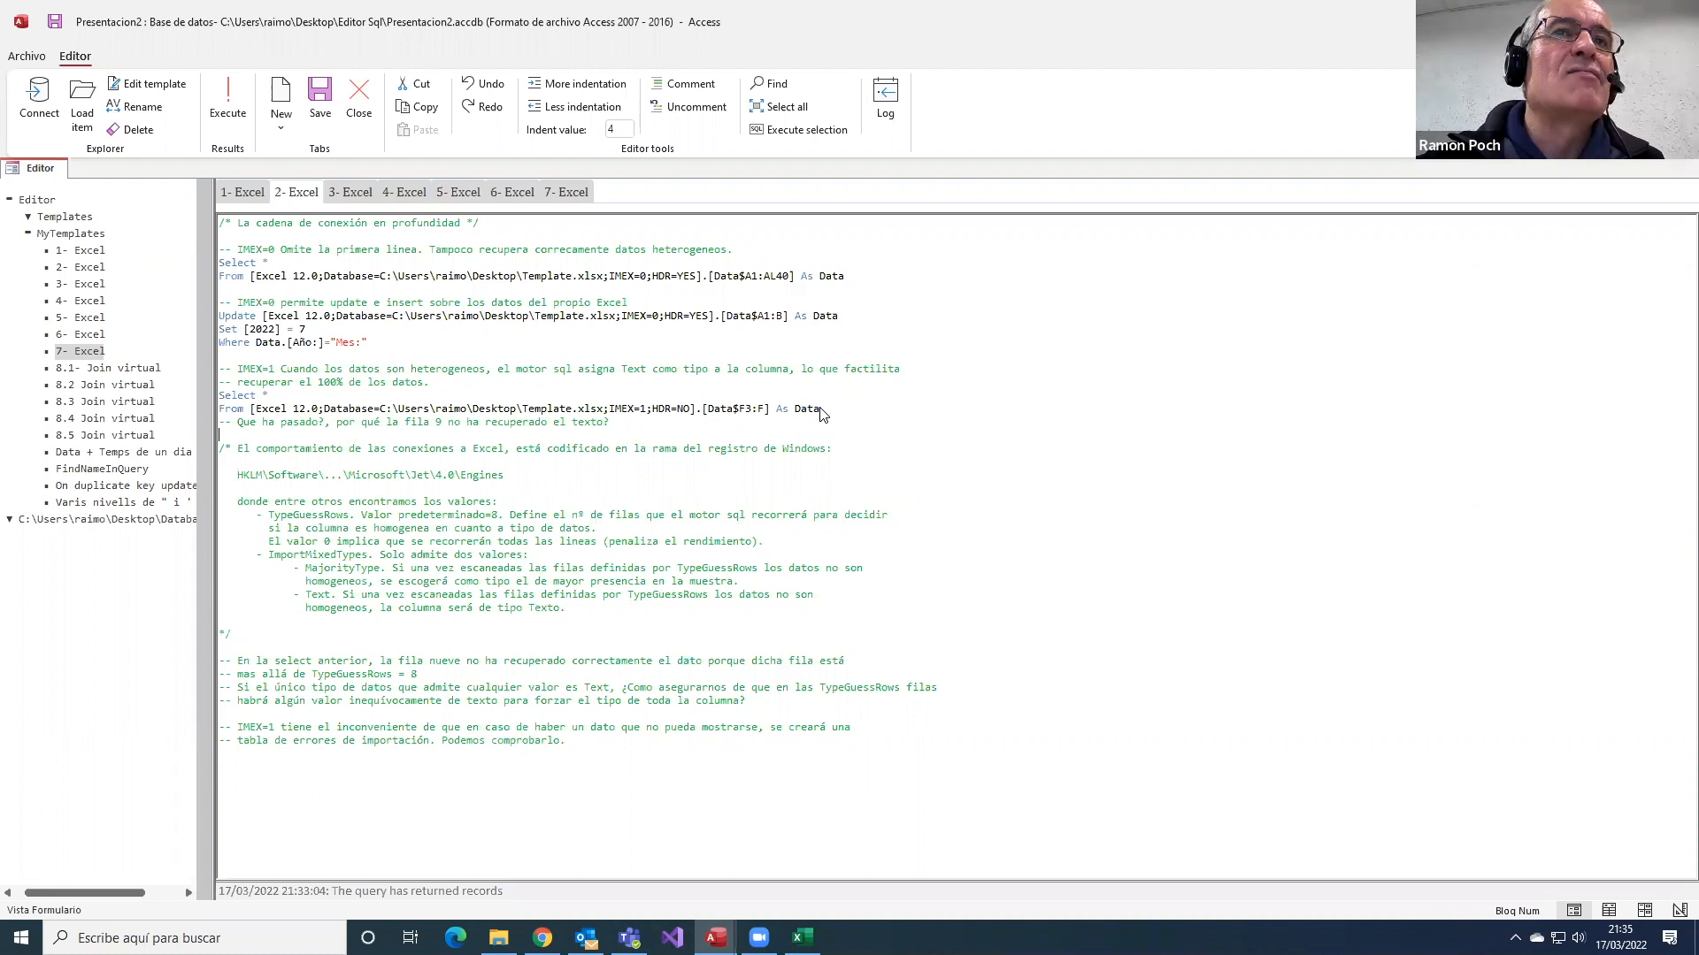
- Execute only the IMEX=1, HDR=NO Select on Data$F3:F, inspect the tenth record, and close the results
{"action": "left_click_drag", "start_coordinate": [822, 412], "coordinate": [173, 397]}
{"action": "left_click", "coordinate": [784, 133]}
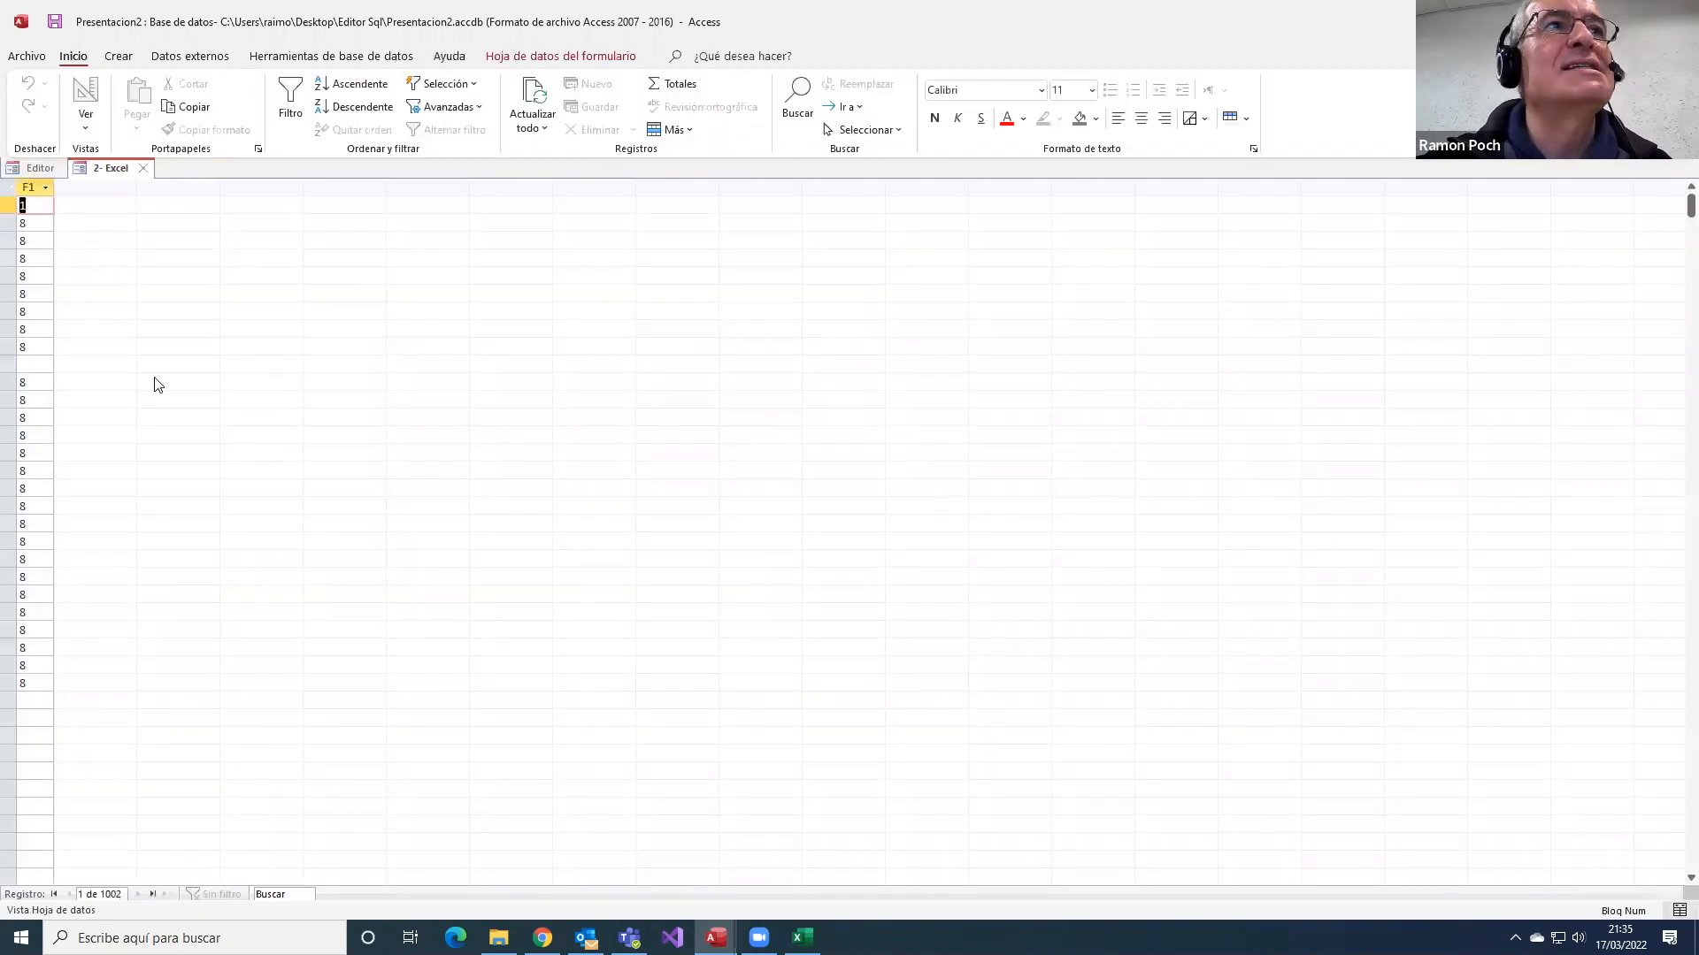
{"action": "left_click", "coordinate": [17, 365]}
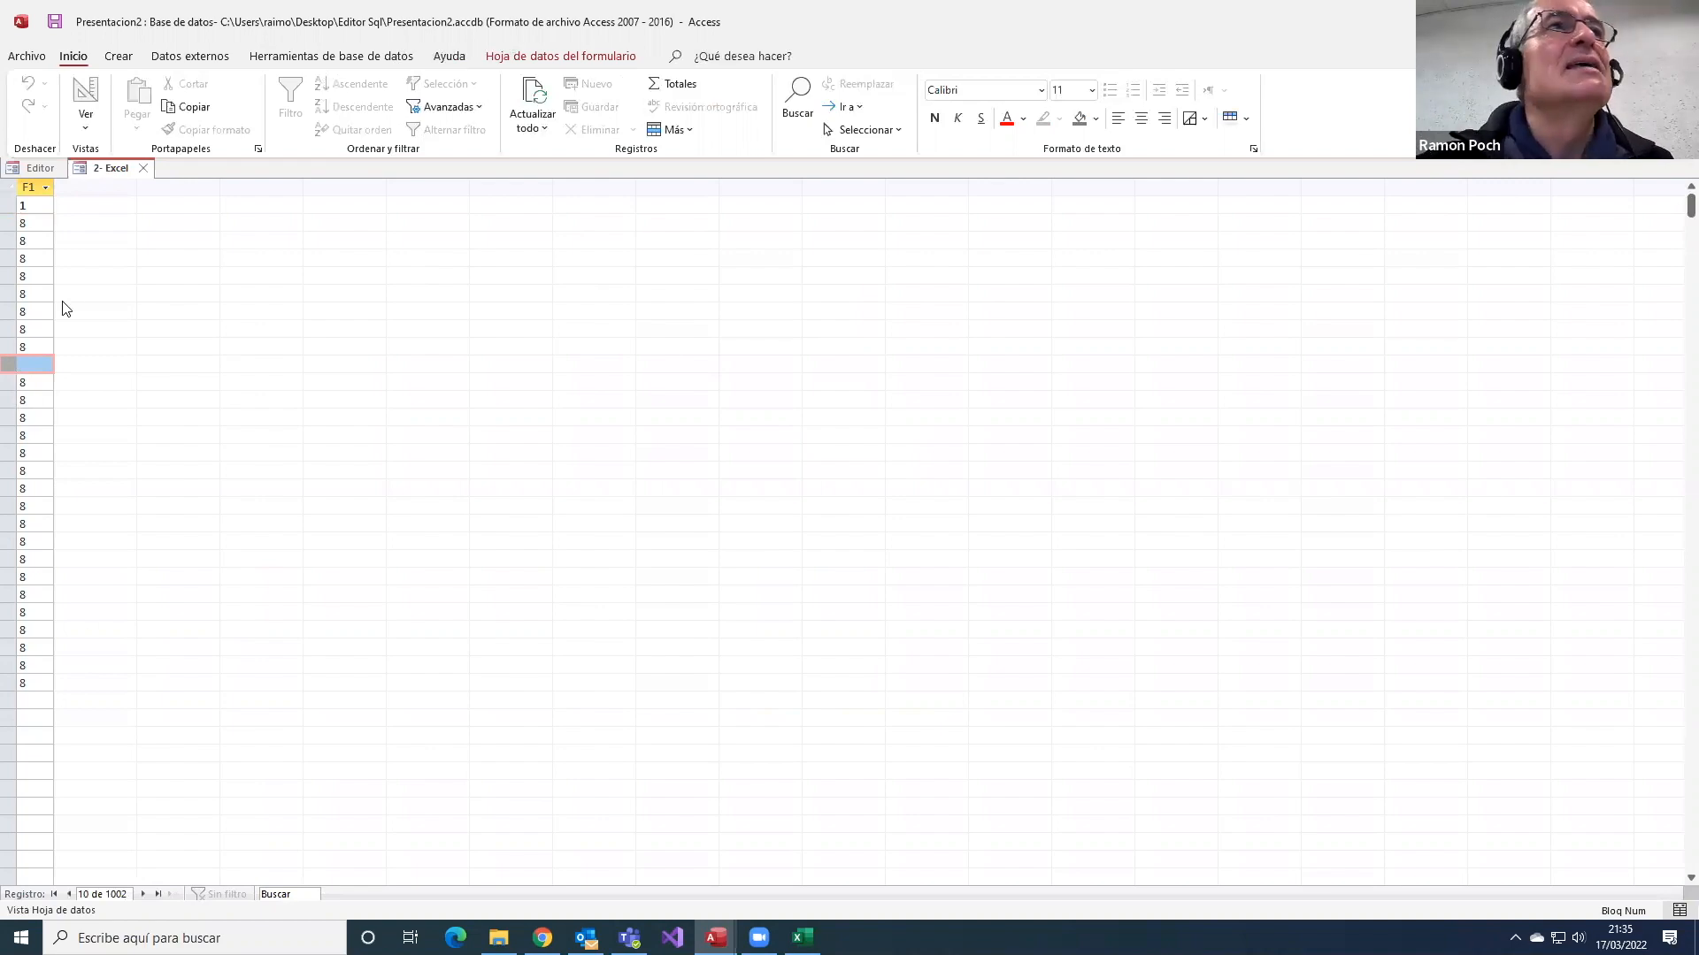
{"action": "left_click", "coordinate": [144, 168]}
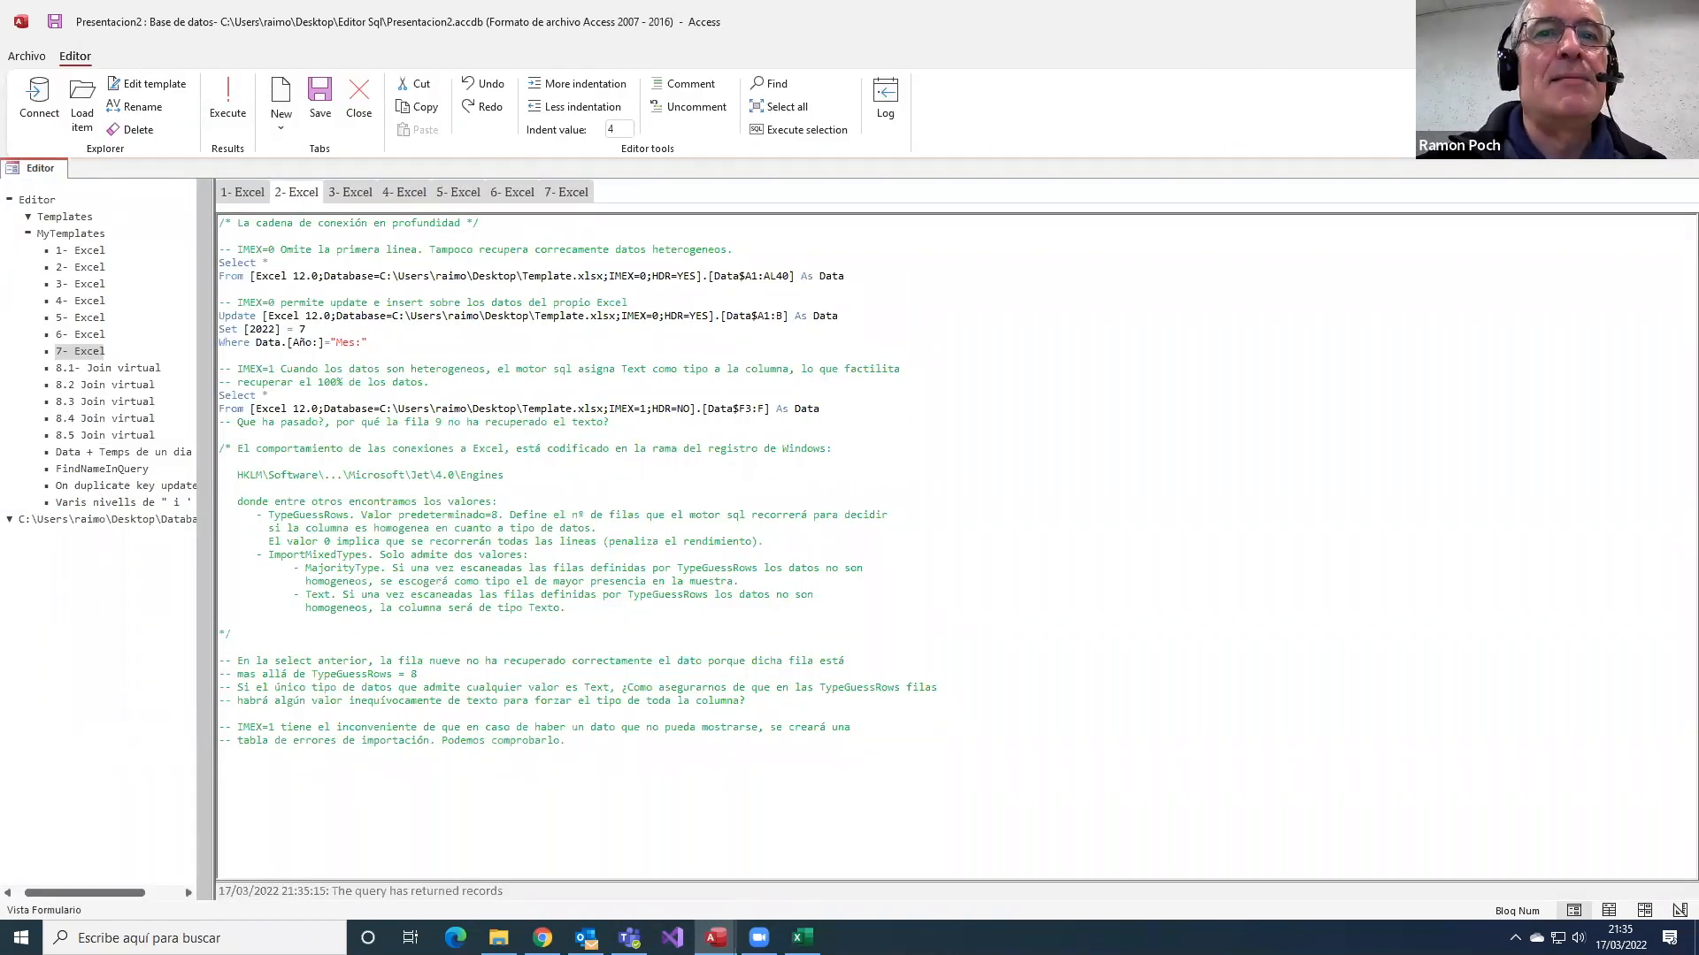
- Switch to Template.xlsx and compare how the row 3 headers F3, A3:E3 and G3 are stored on the Data sheet
{"action": "left_click", "coordinate": [803, 938]}
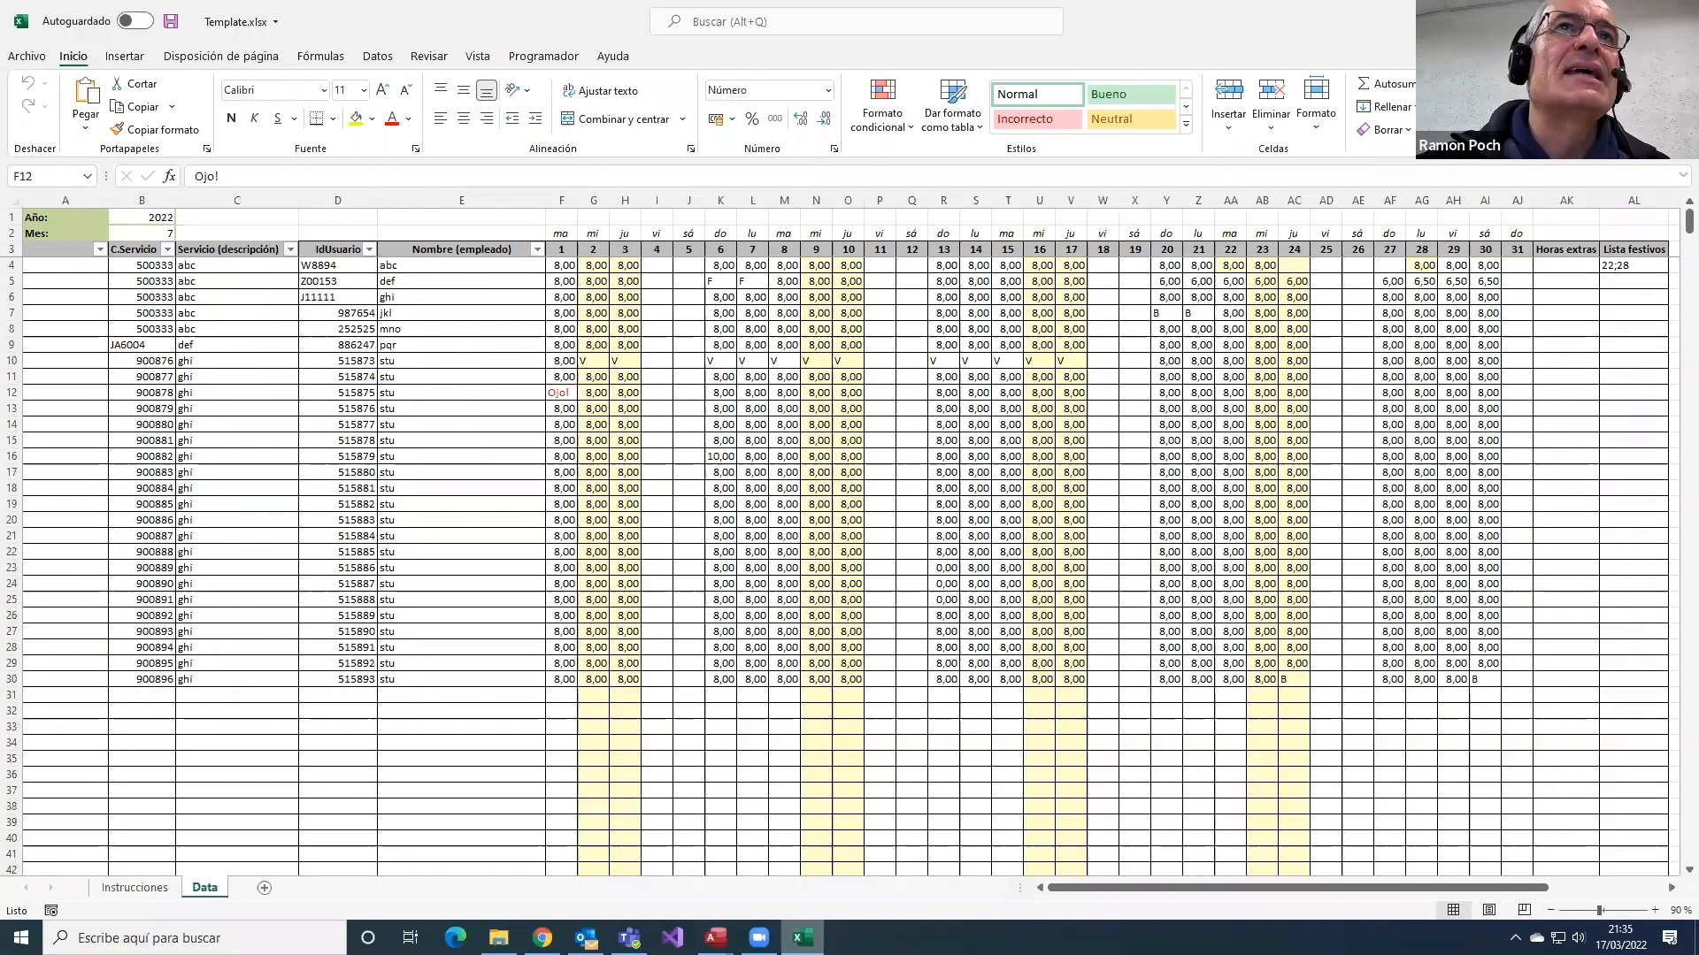
{"action": "left_click", "coordinate": [560, 249]}
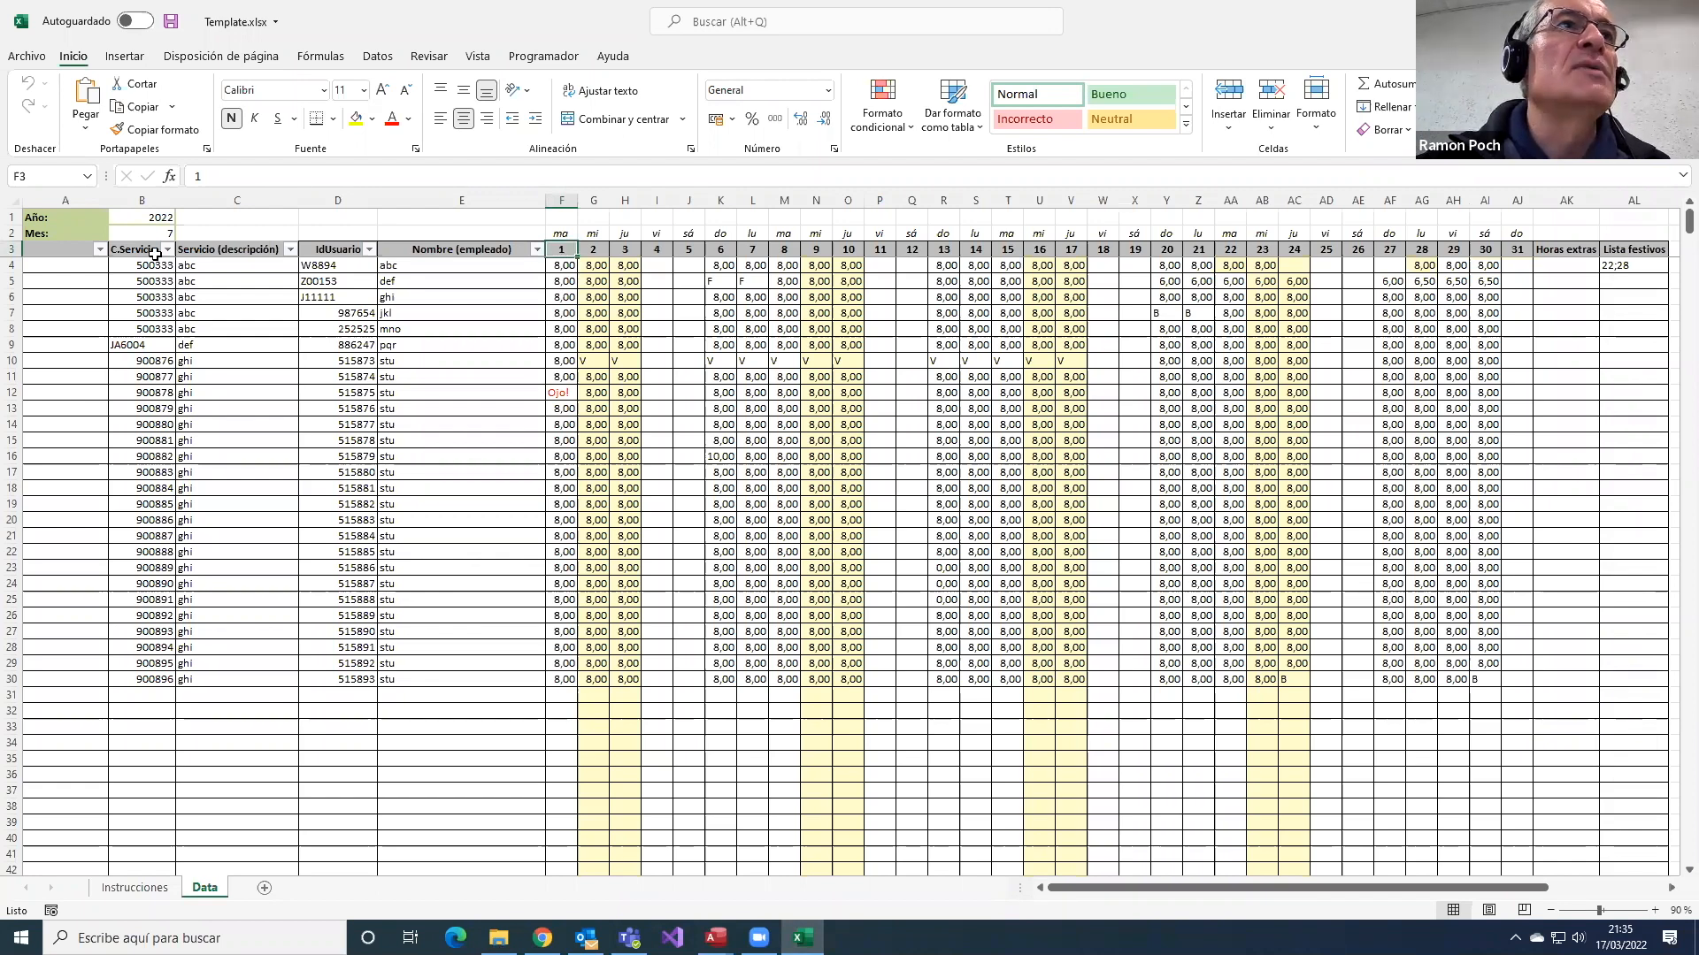
{"action": "left_click_drag", "start_coordinate": [62, 252], "coordinate": [468, 252]}
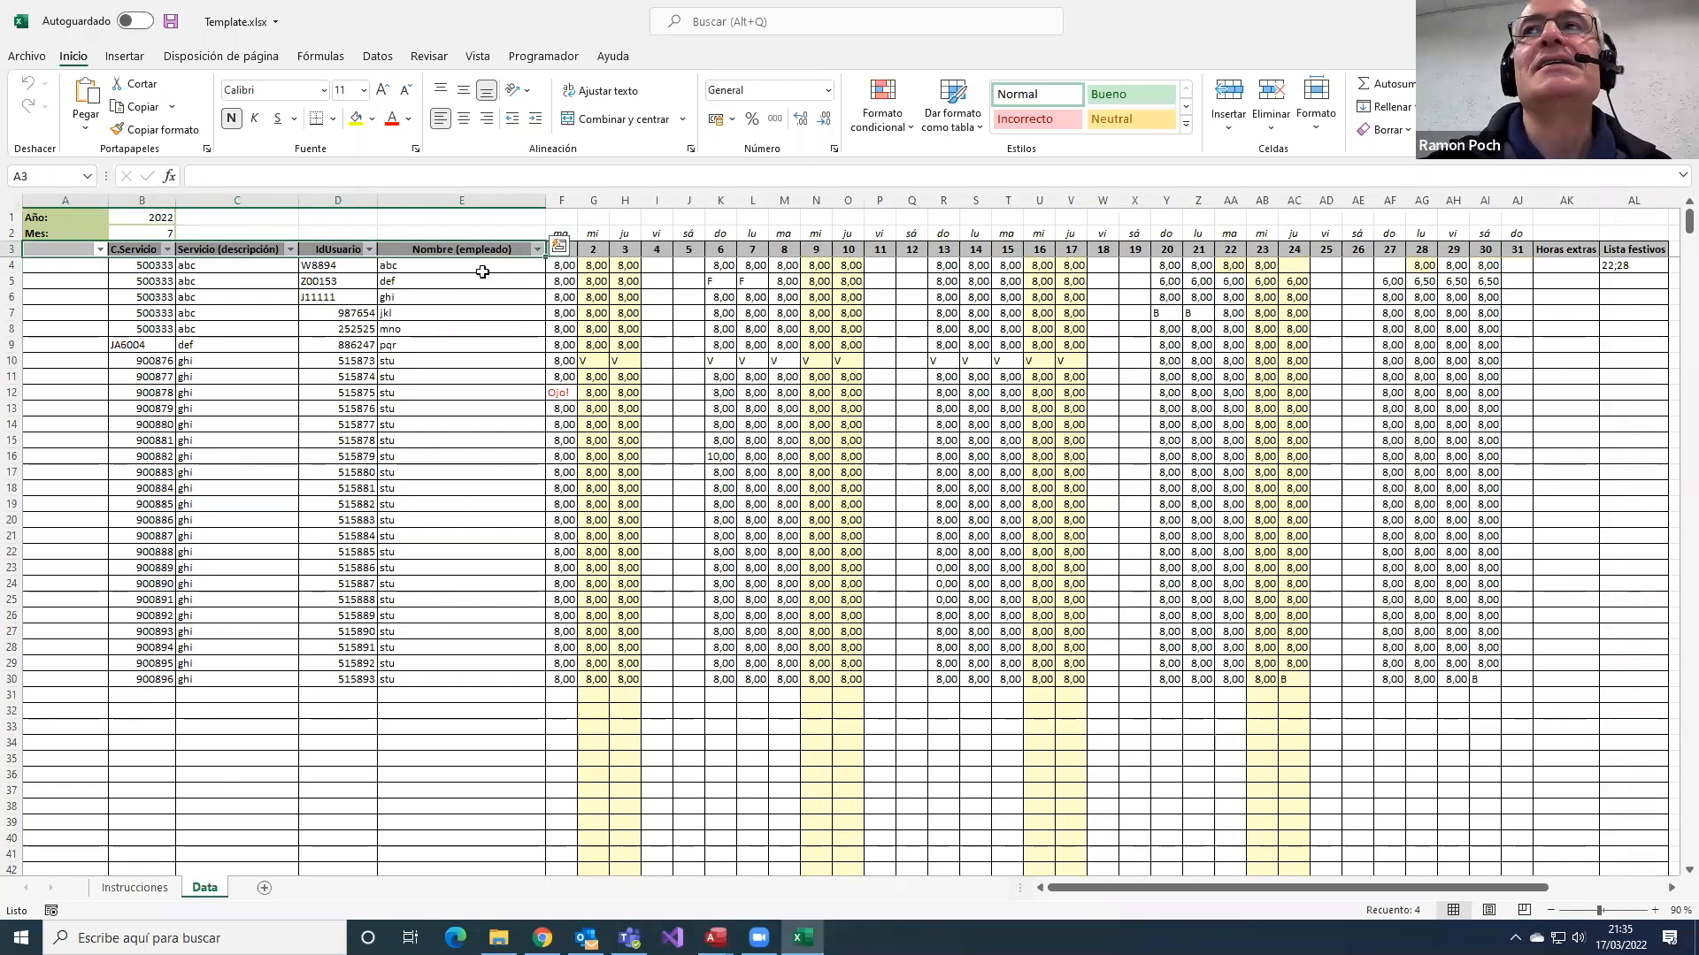
{"action": "left_click", "coordinate": [563, 374]}
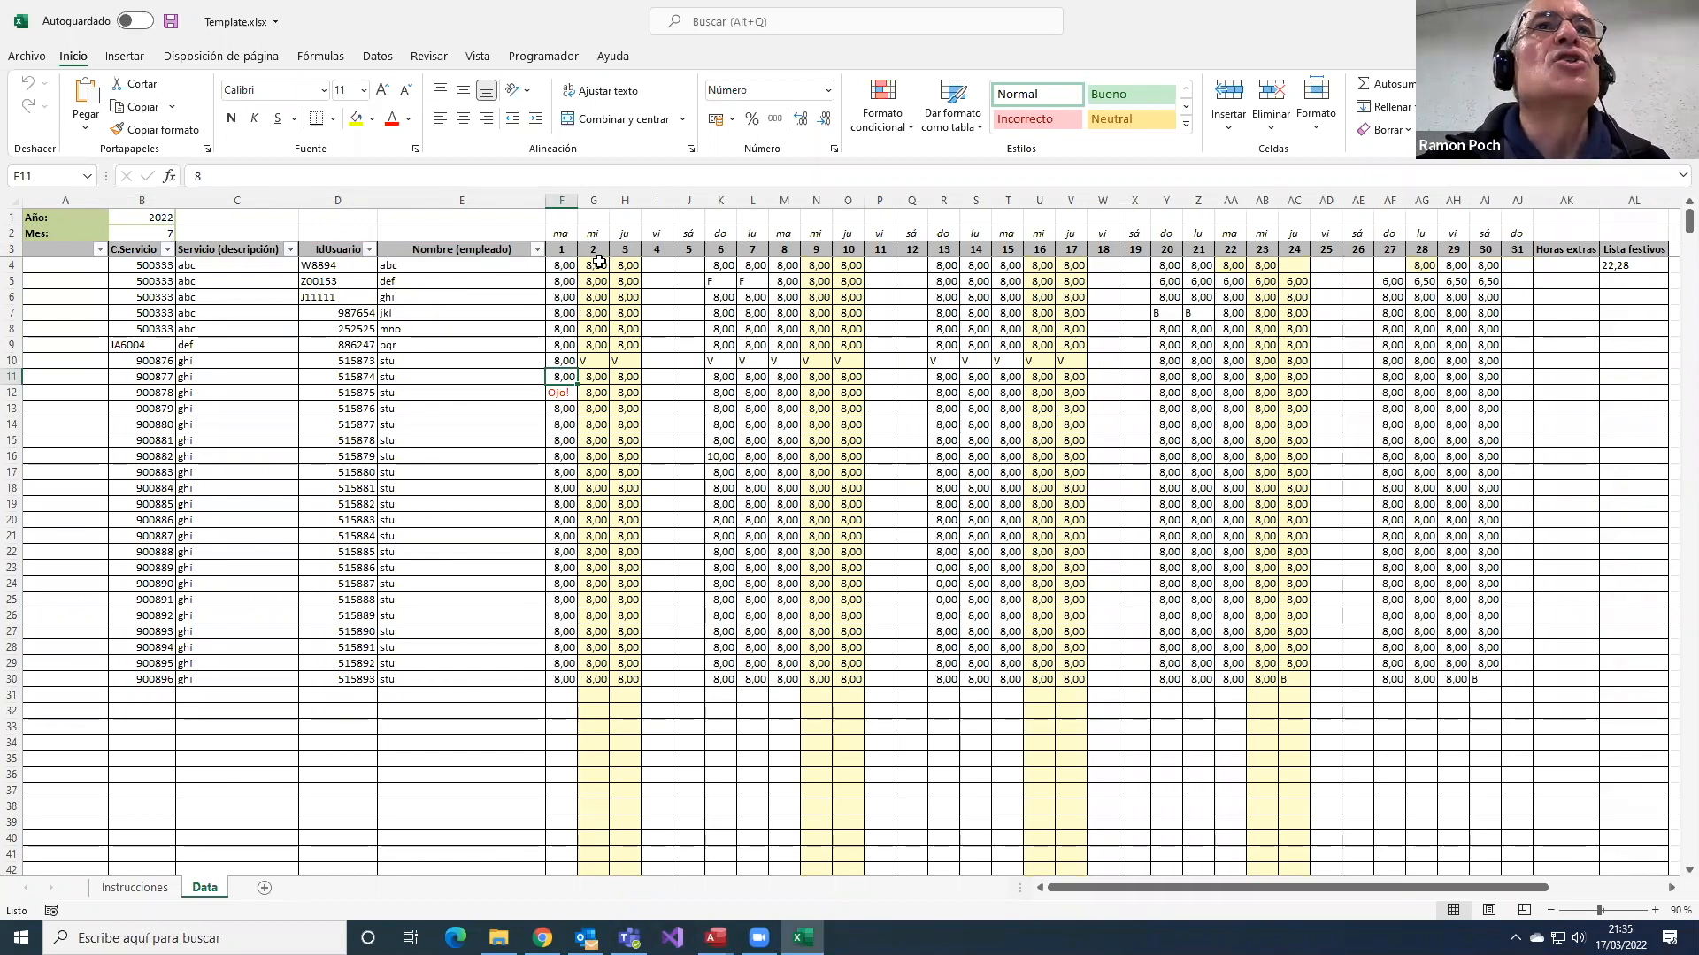
{"action": "left_click", "coordinate": [596, 254]}
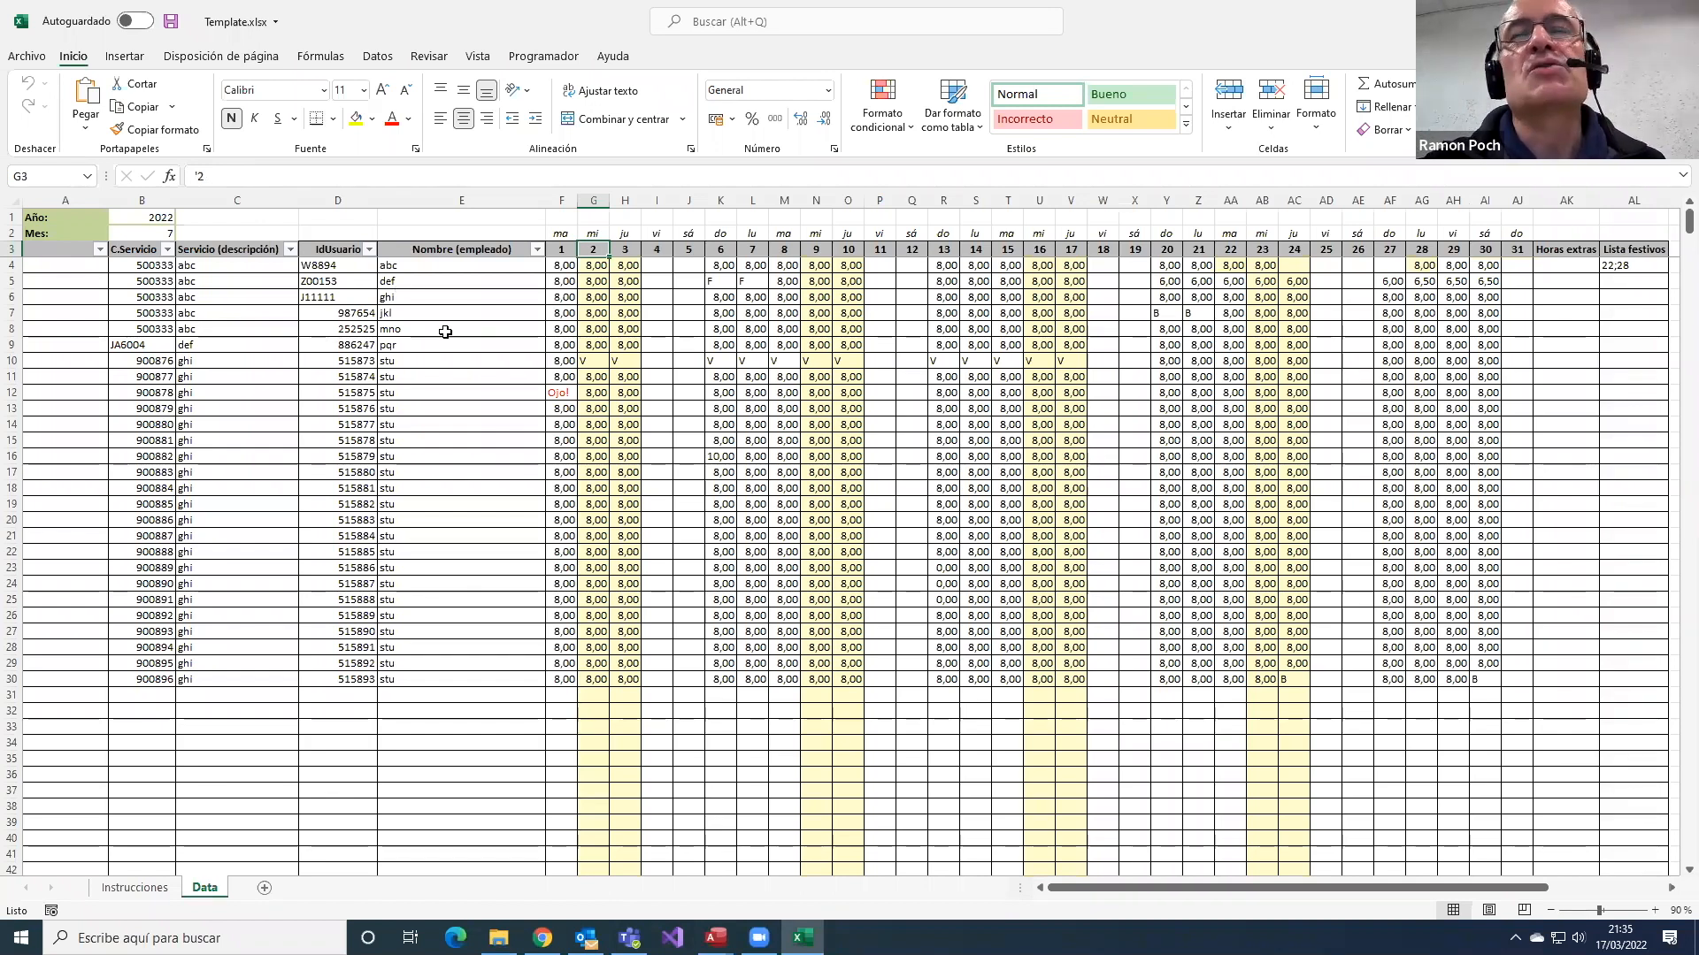
{"action": "left_click", "coordinate": [619, 332]}
- Store the day header 1 in cell F3 as text by prefixing its value with an apostrophe
{"action": "left_click", "coordinate": [560, 251]}
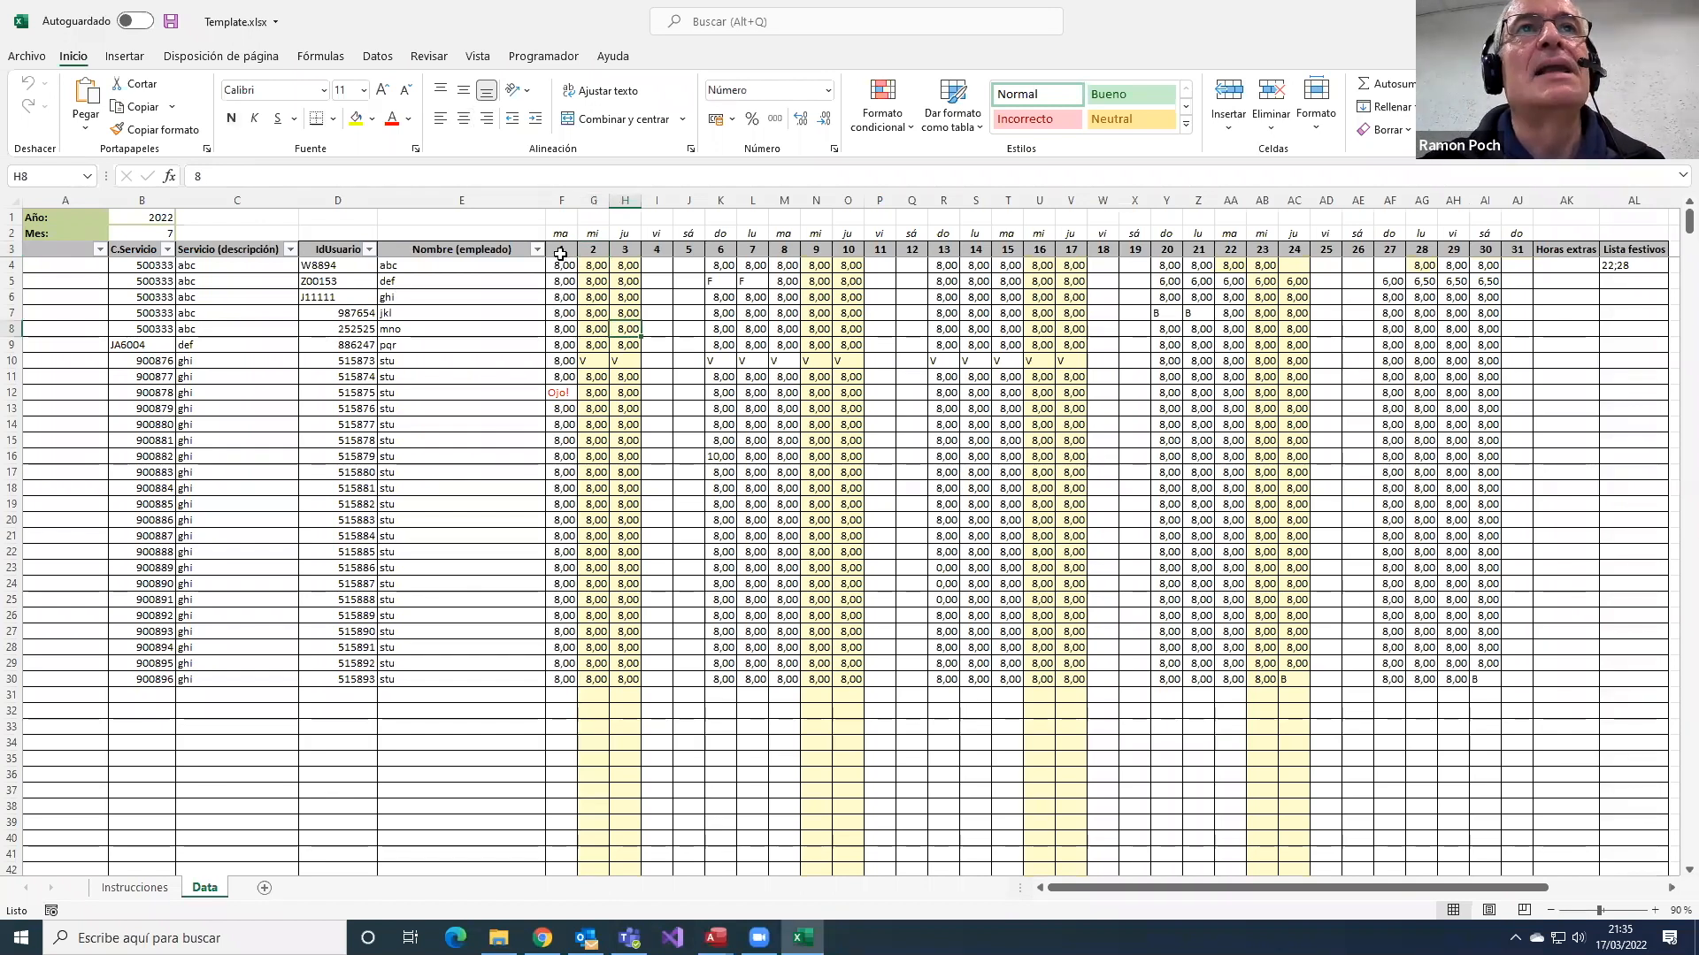
{"action": "left_click", "coordinate": [199, 177]}
{"action": "type", "text": "'"}
{"action": "key", "text": "Return"}
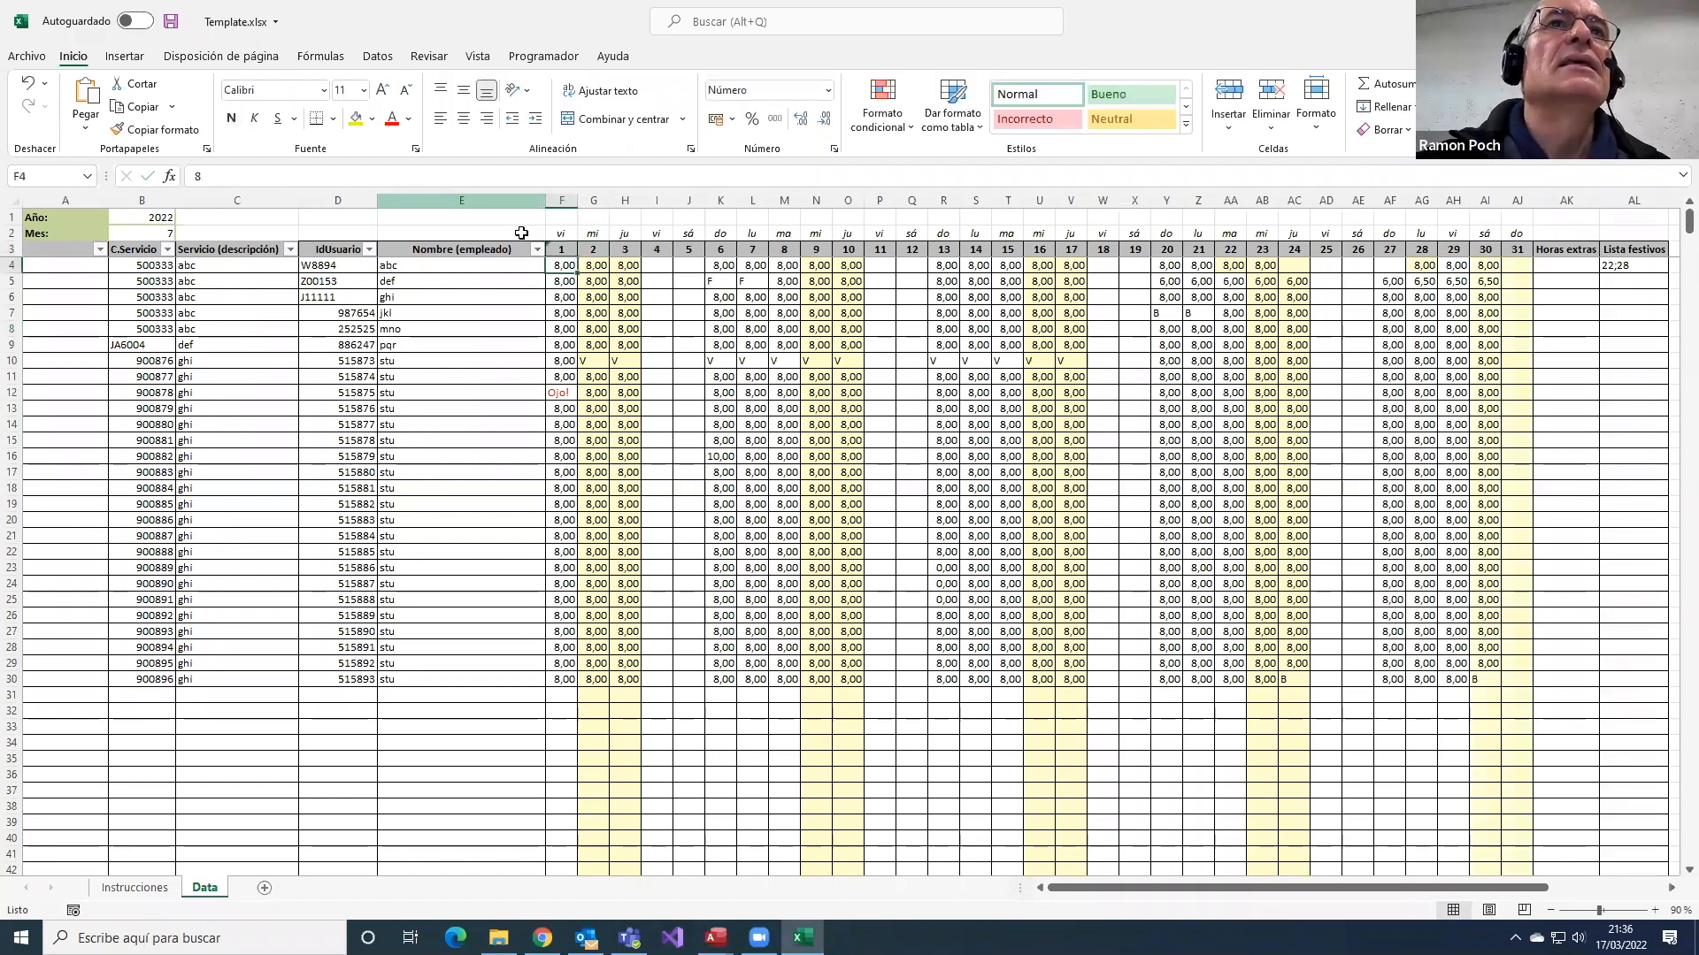
{"action": "key", "text": "Down"}
{"action": "key", "text": "Down"}
{"action": "key", "text": "Down"}
{"action": "key", "text": "Down"}
{"action": "key", "text": "shift+Right"}
- Check the number-stored-as-text options for cell F3 without applying any, and save Template.xlsx
{"action": "left_click", "coordinate": [558, 251]}
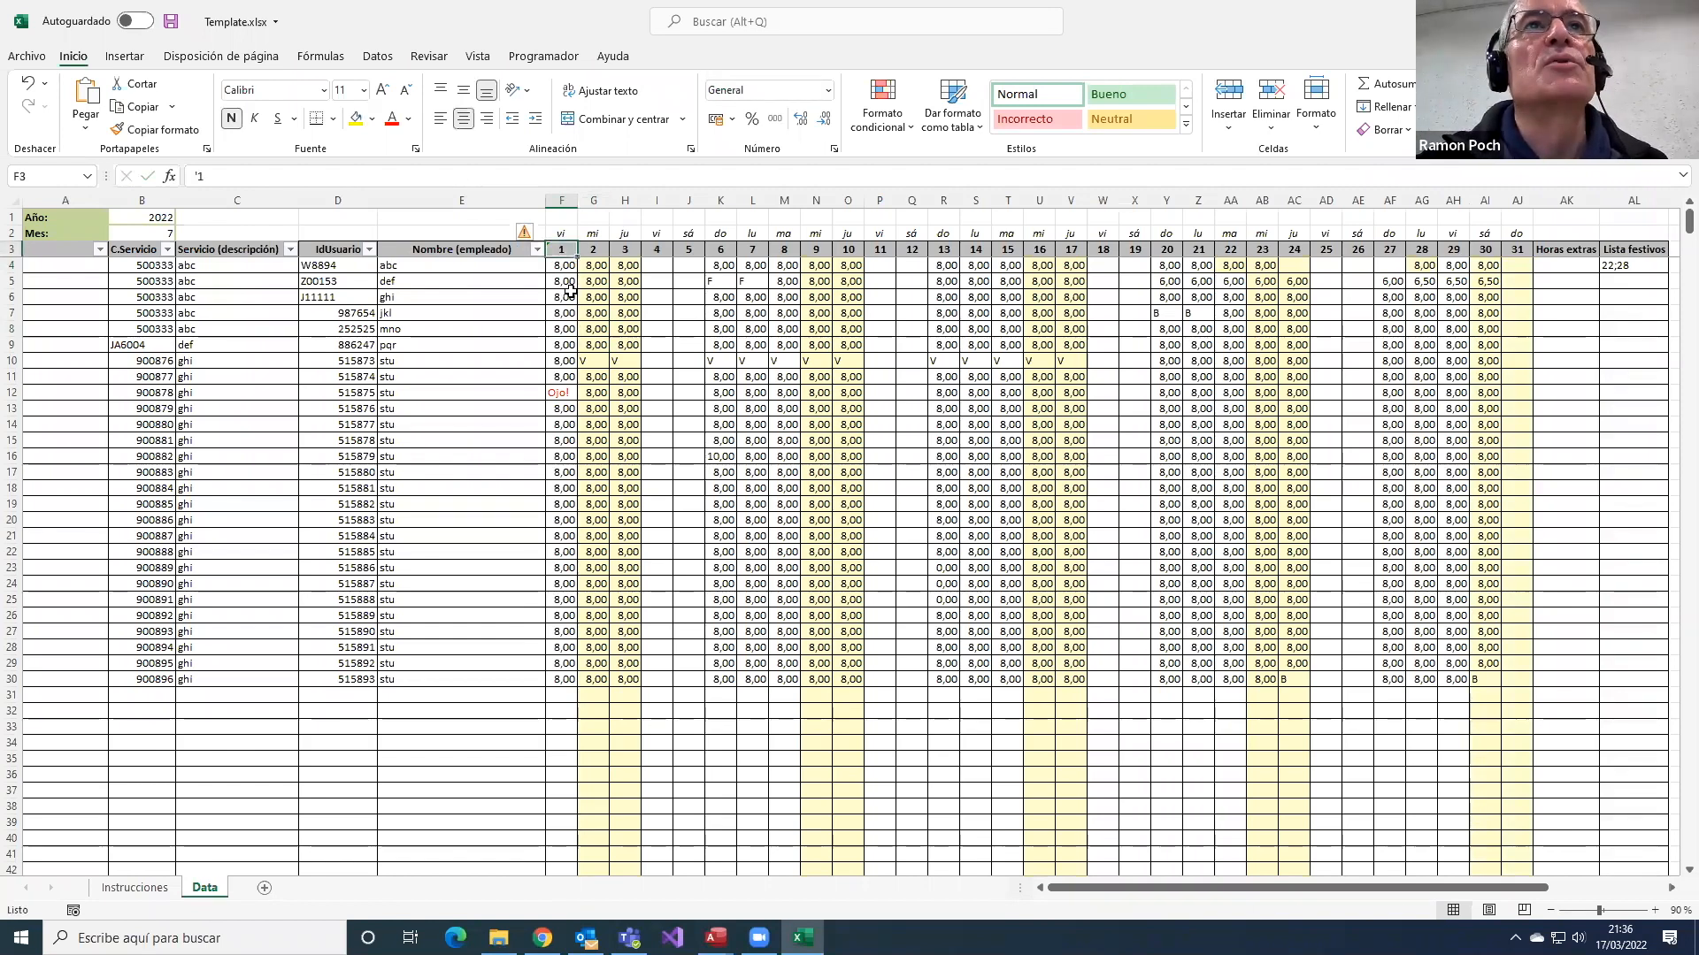
{"action": "left_click", "coordinate": [531, 235]}
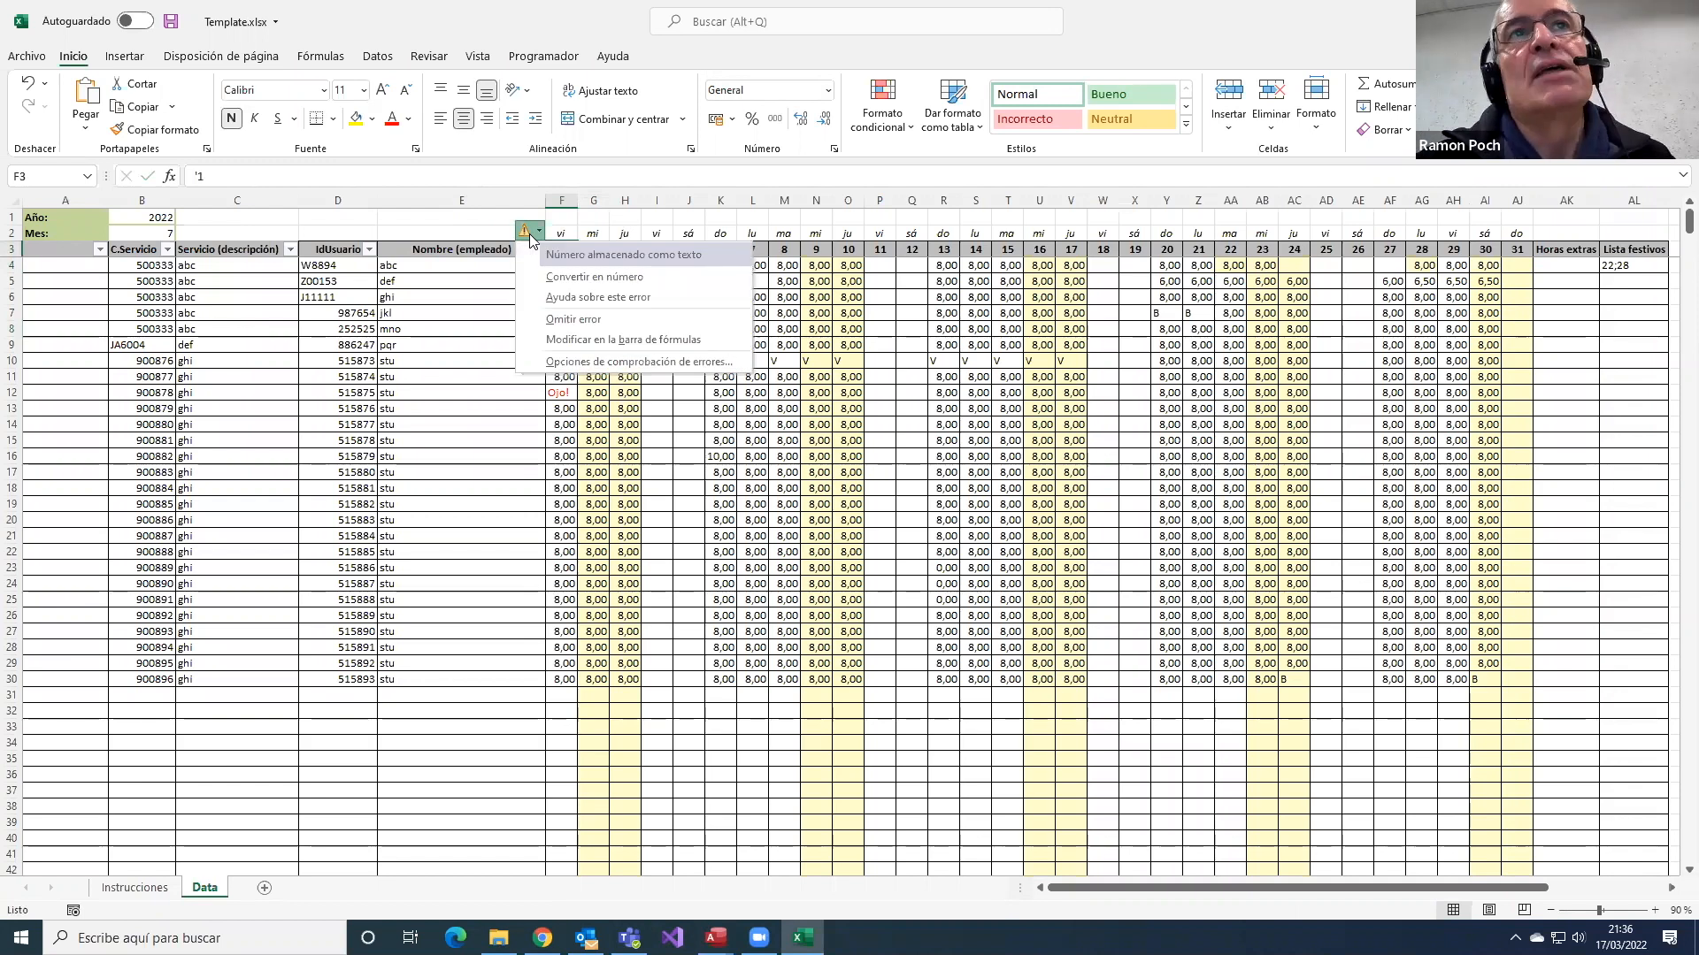
{"action": "left_click", "coordinate": [668, 437]}
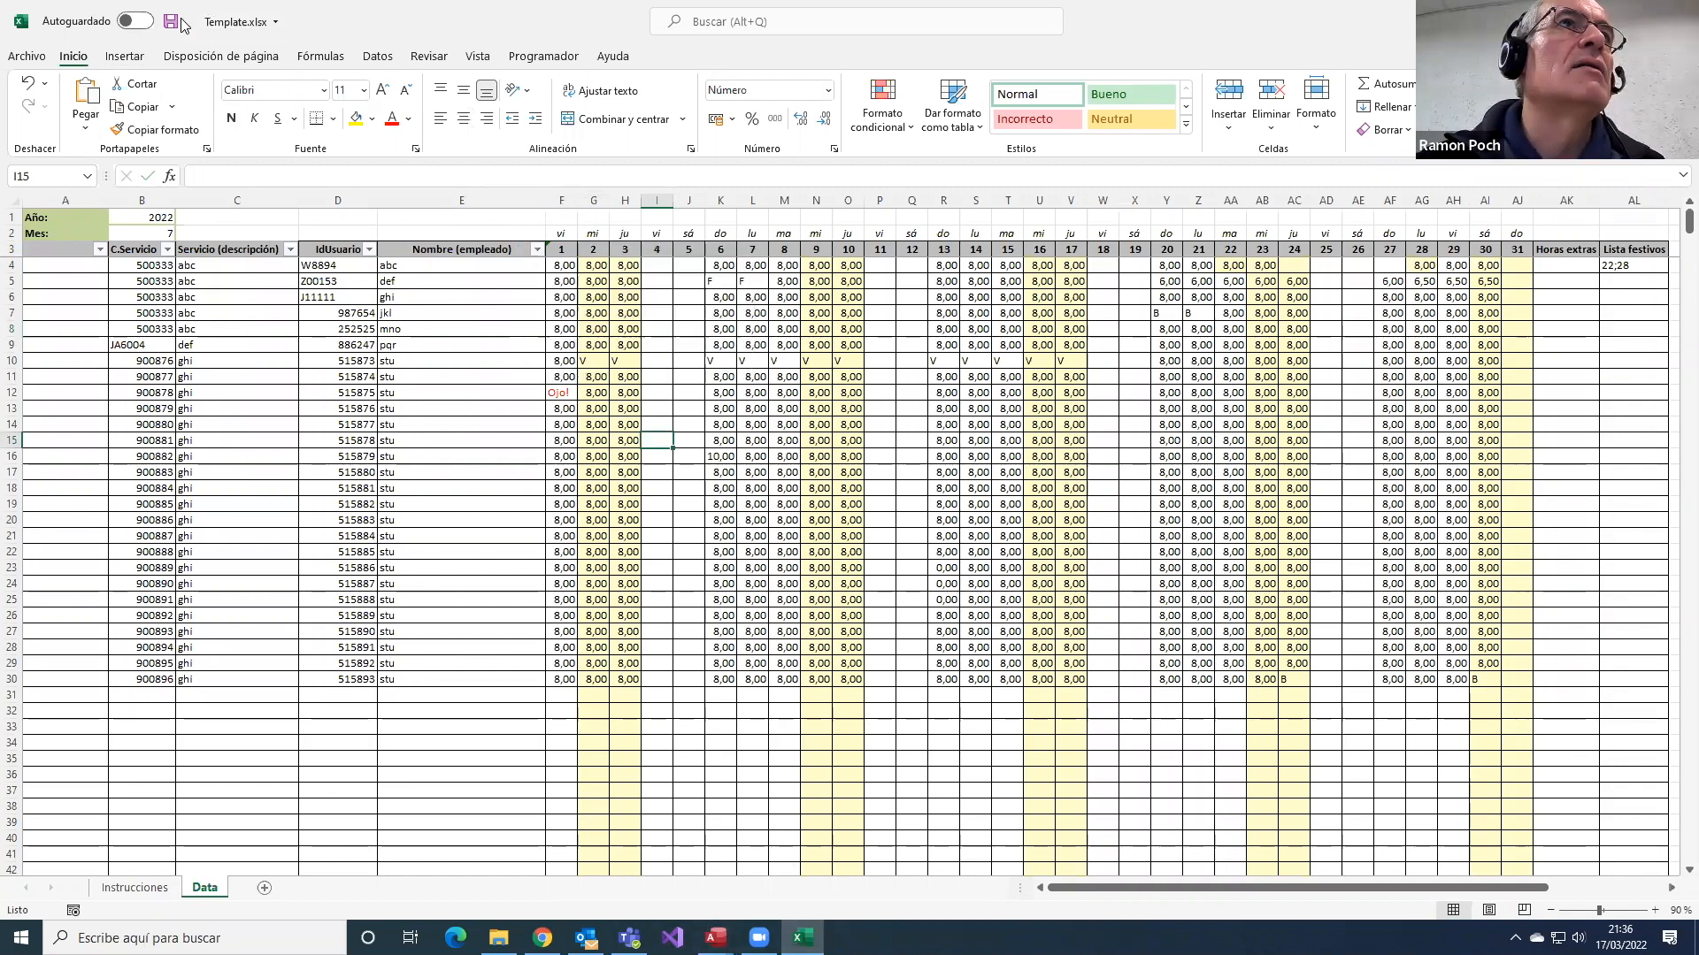
{"action": "left_click", "coordinate": [172, 23]}
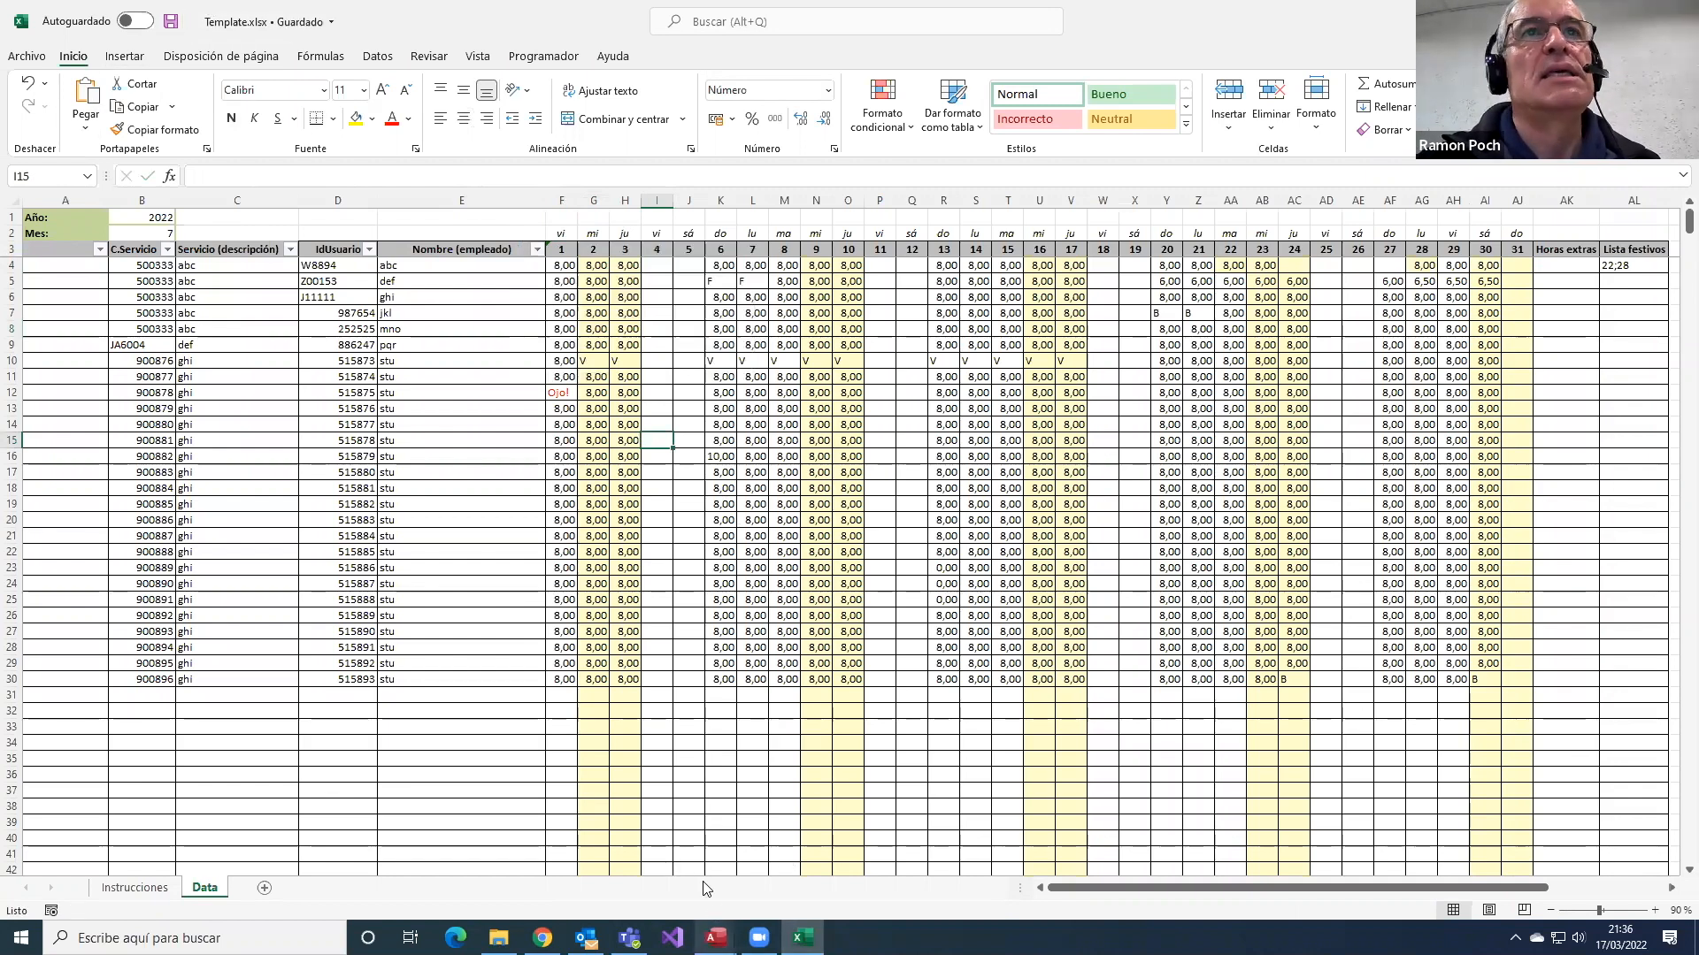
- Switch to Presentacion2, rerun only the HDR=NO Select against the saved workbook, inspect the tenth record, and close the results
{"action": "mouse_move", "coordinate": [704, 936]}
{"action": "left_click", "coordinate": [623, 845]}
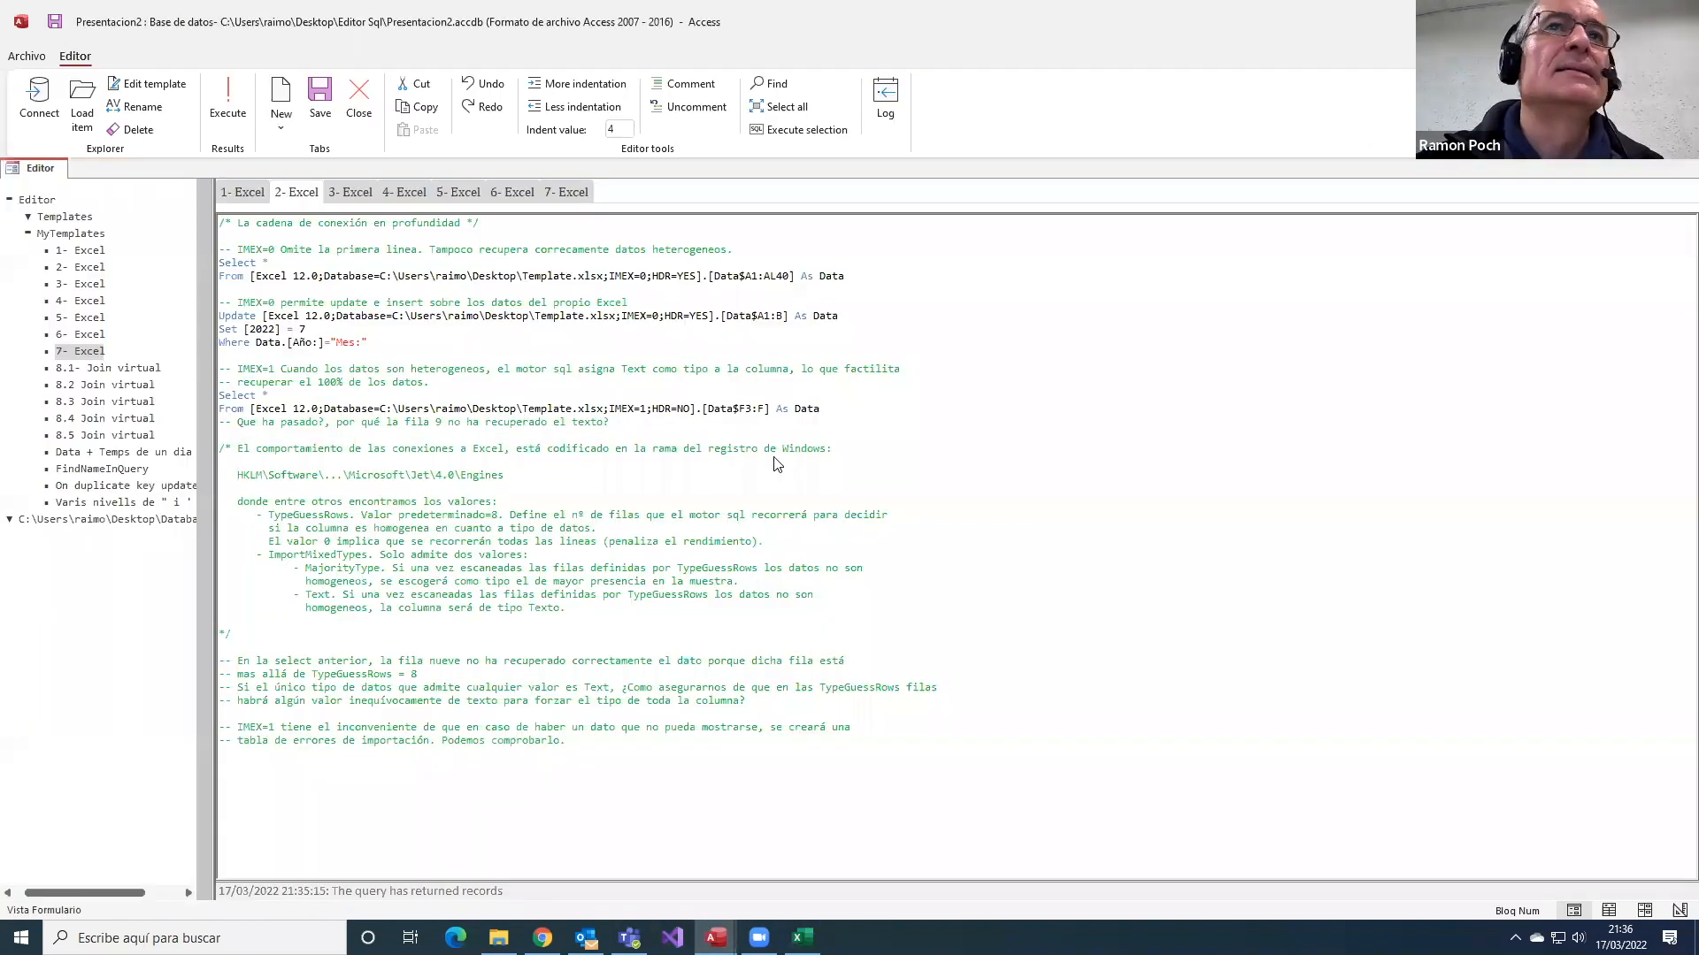
{"action": "left_click_drag", "start_coordinate": [825, 413], "coordinate": [164, 397]}
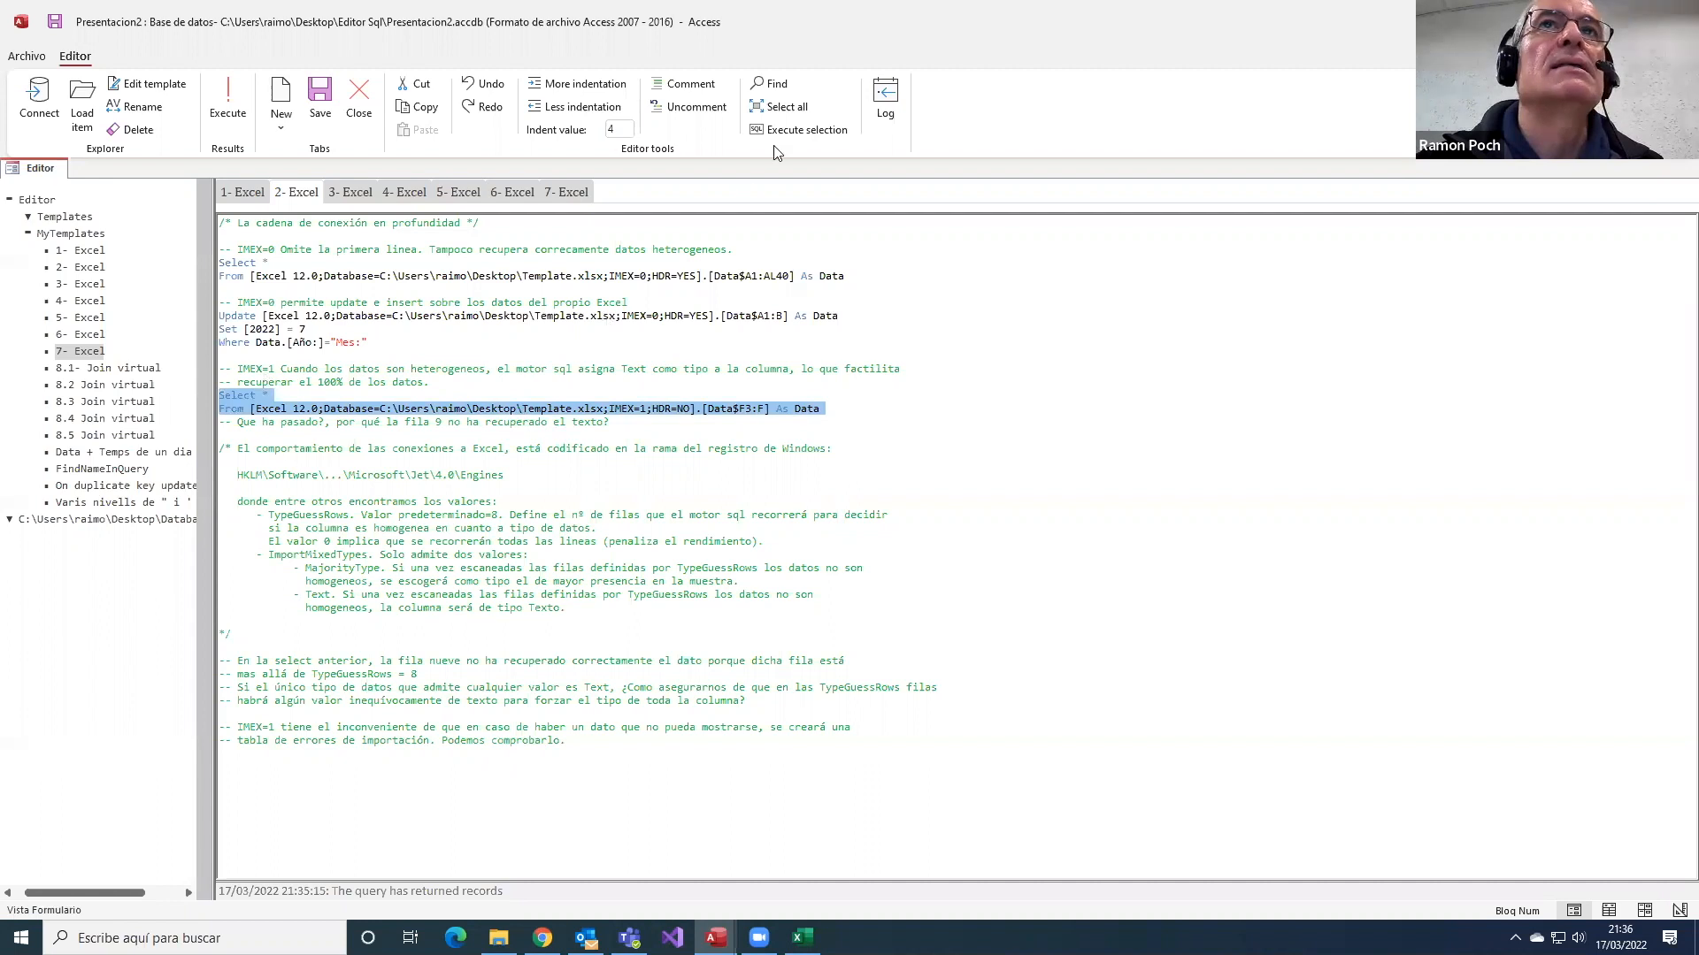
{"action": "left_click", "coordinate": [801, 129]}
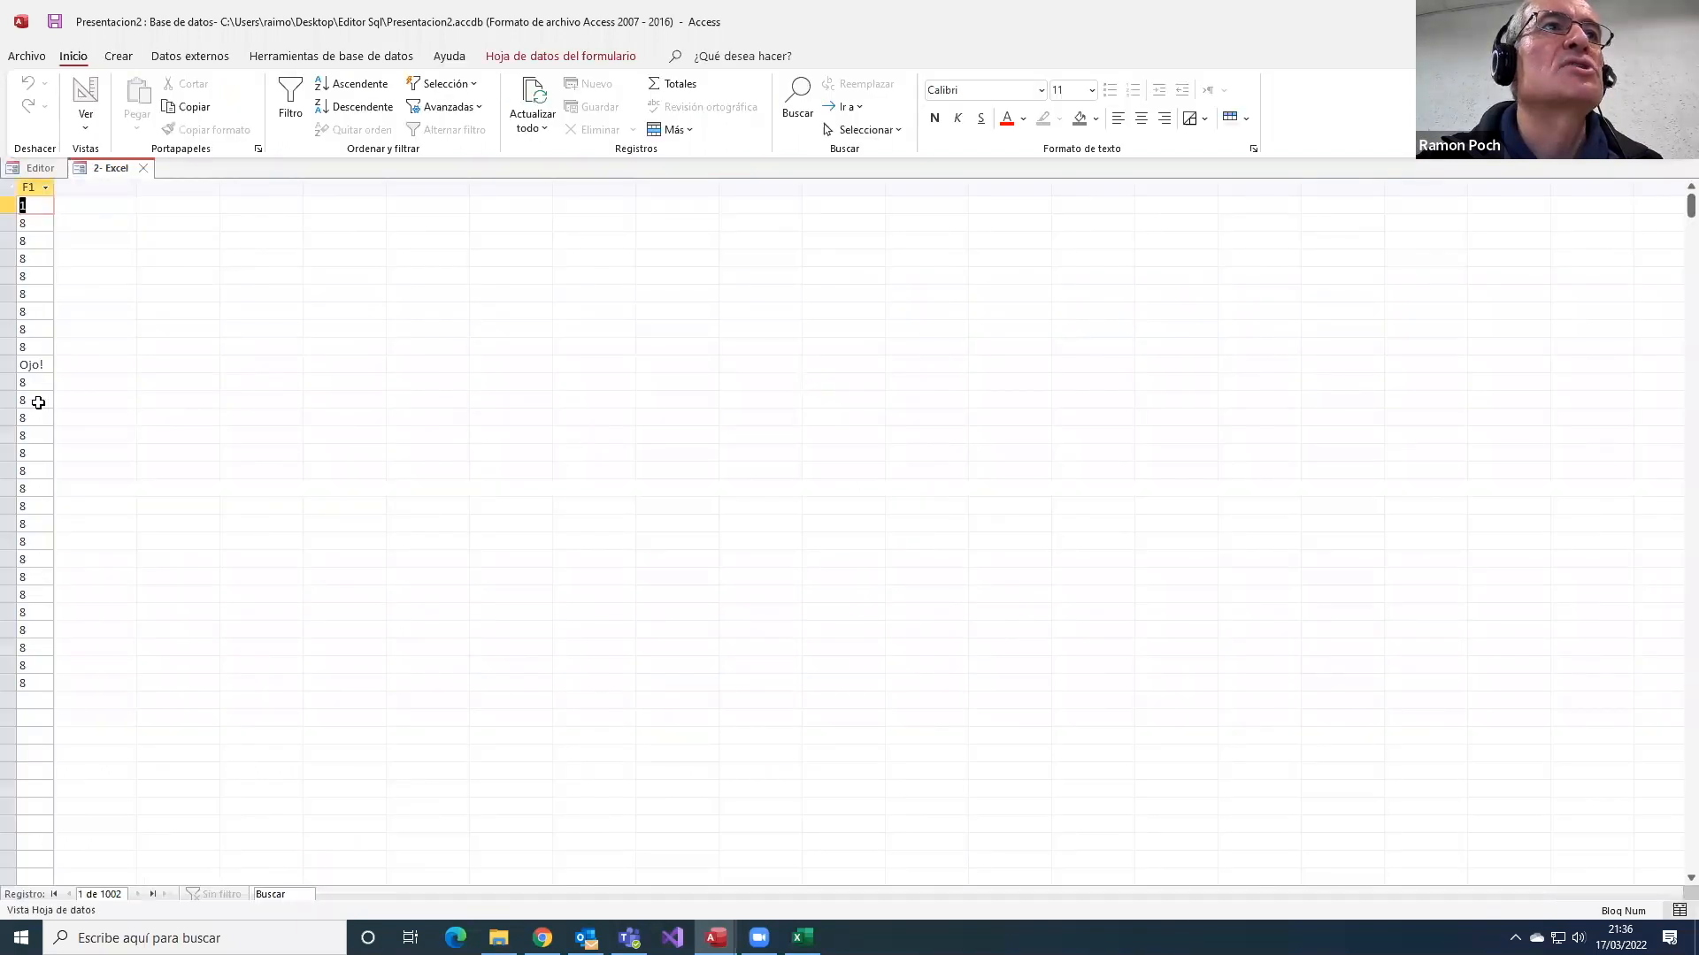
{"action": "left_click", "coordinate": [41, 366]}
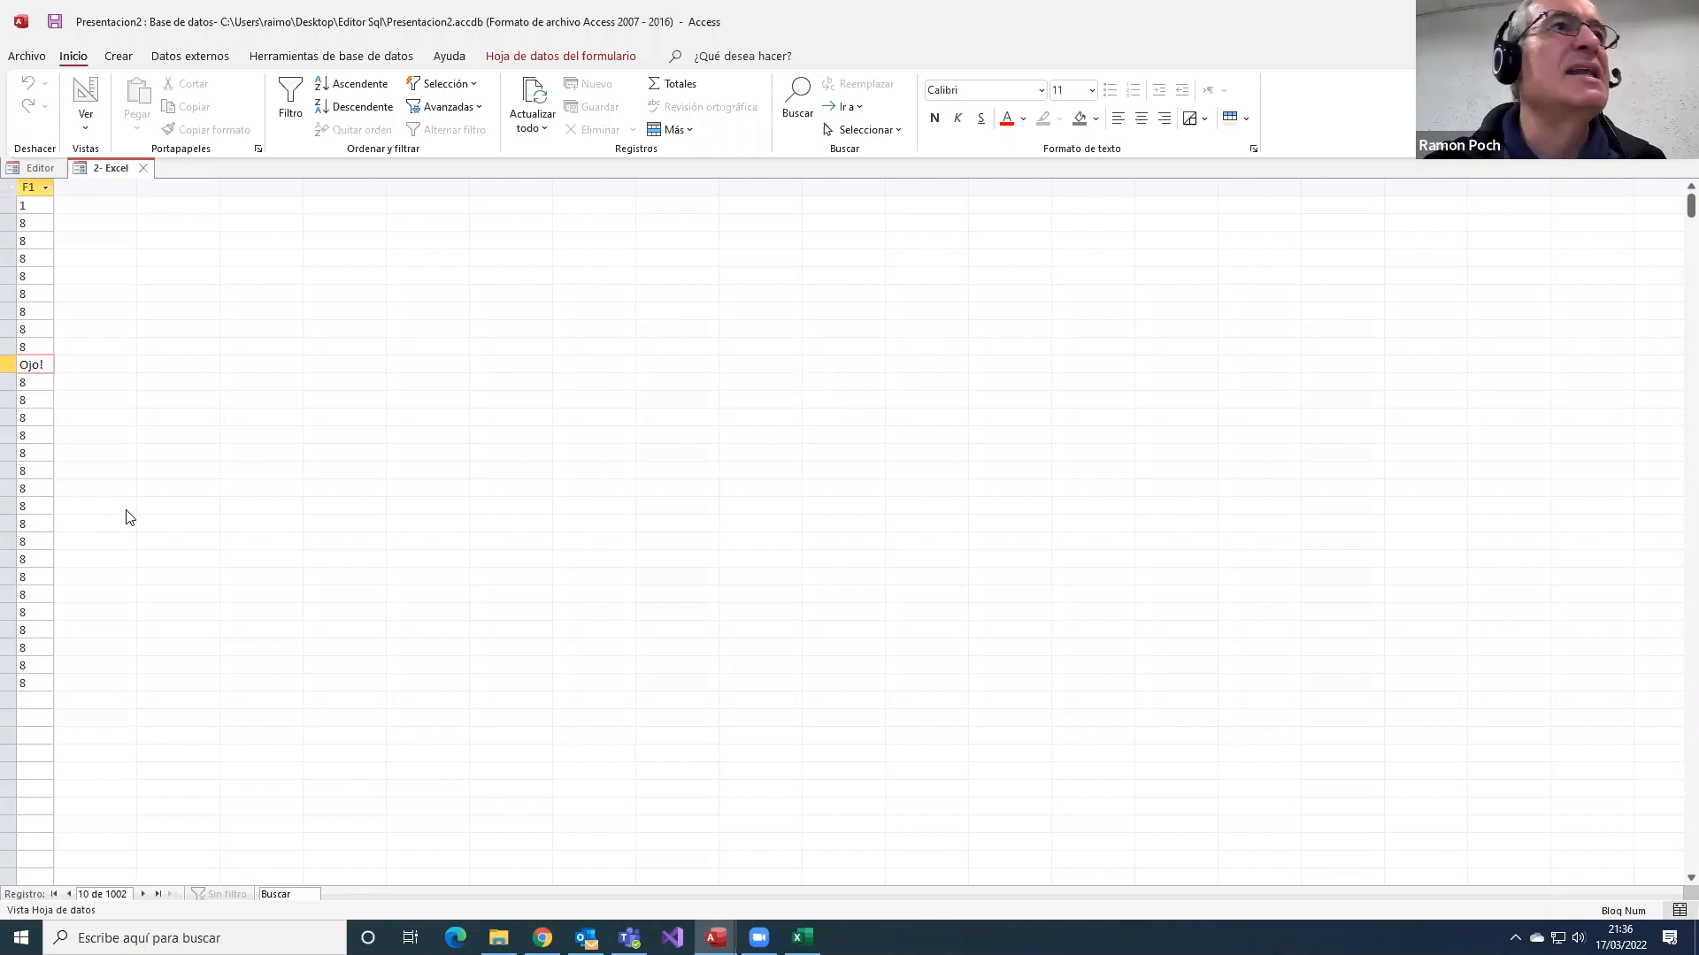
{"action": "left_click", "coordinate": [143, 173]}
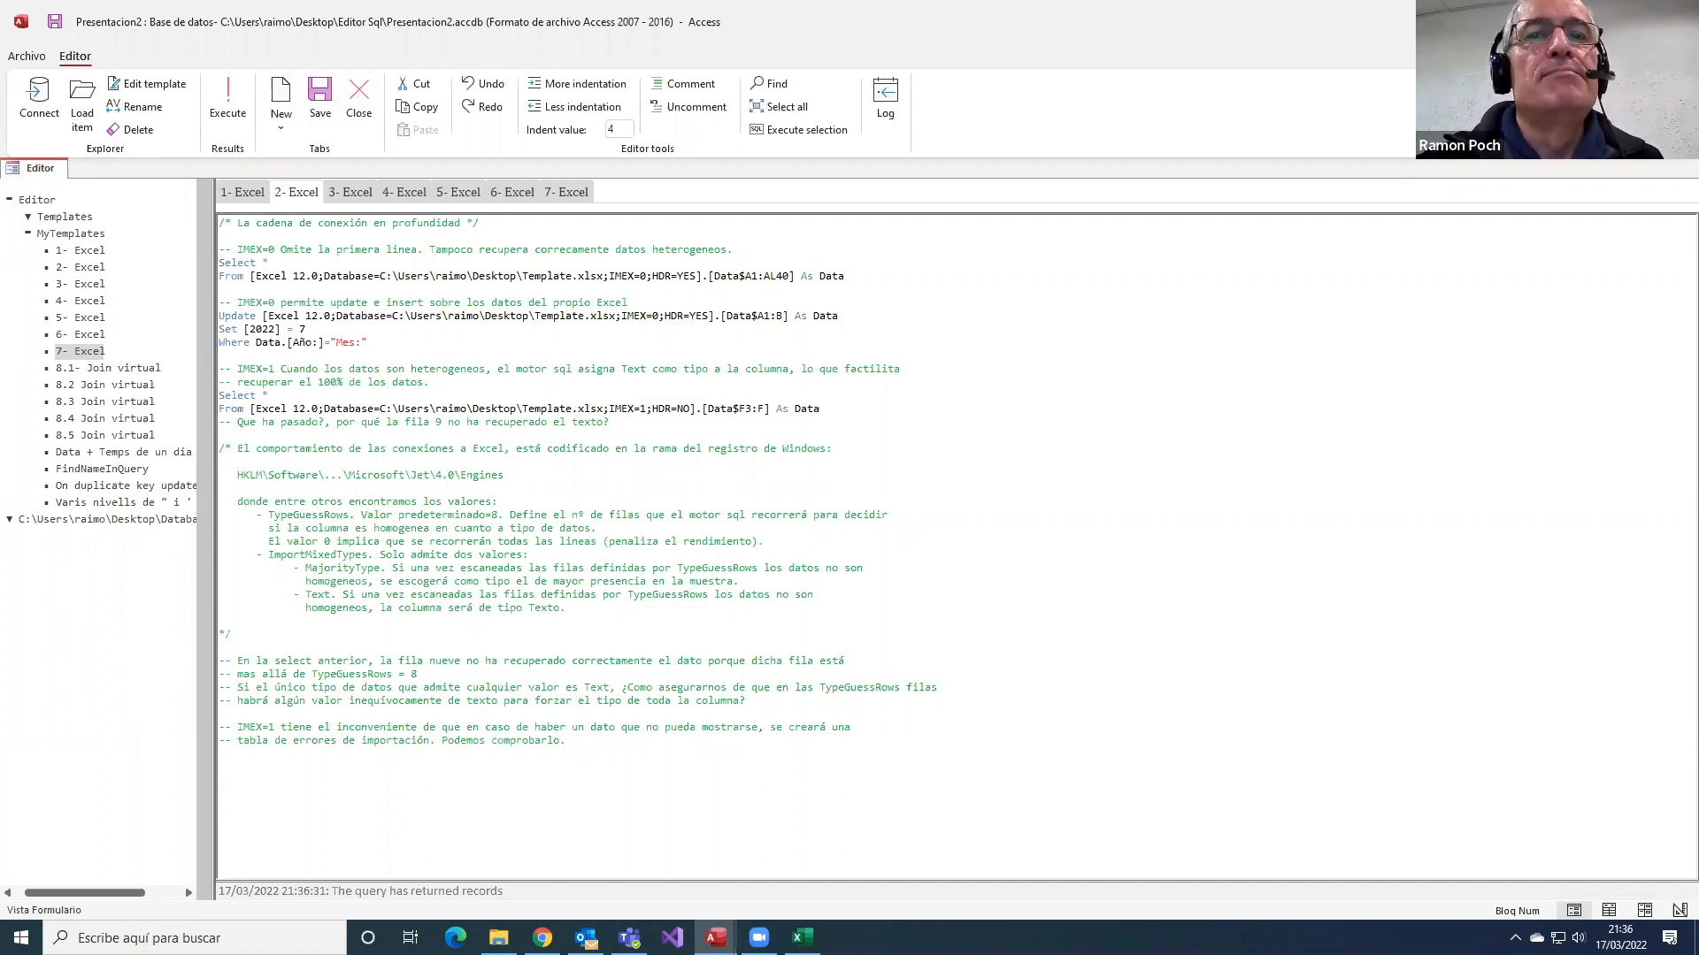
- Return to Template.xlsx and highlight the eight numeric values F4:F11 above the "Ojo!" cell
{"action": "left_click", "coordinate": [802, 938]}
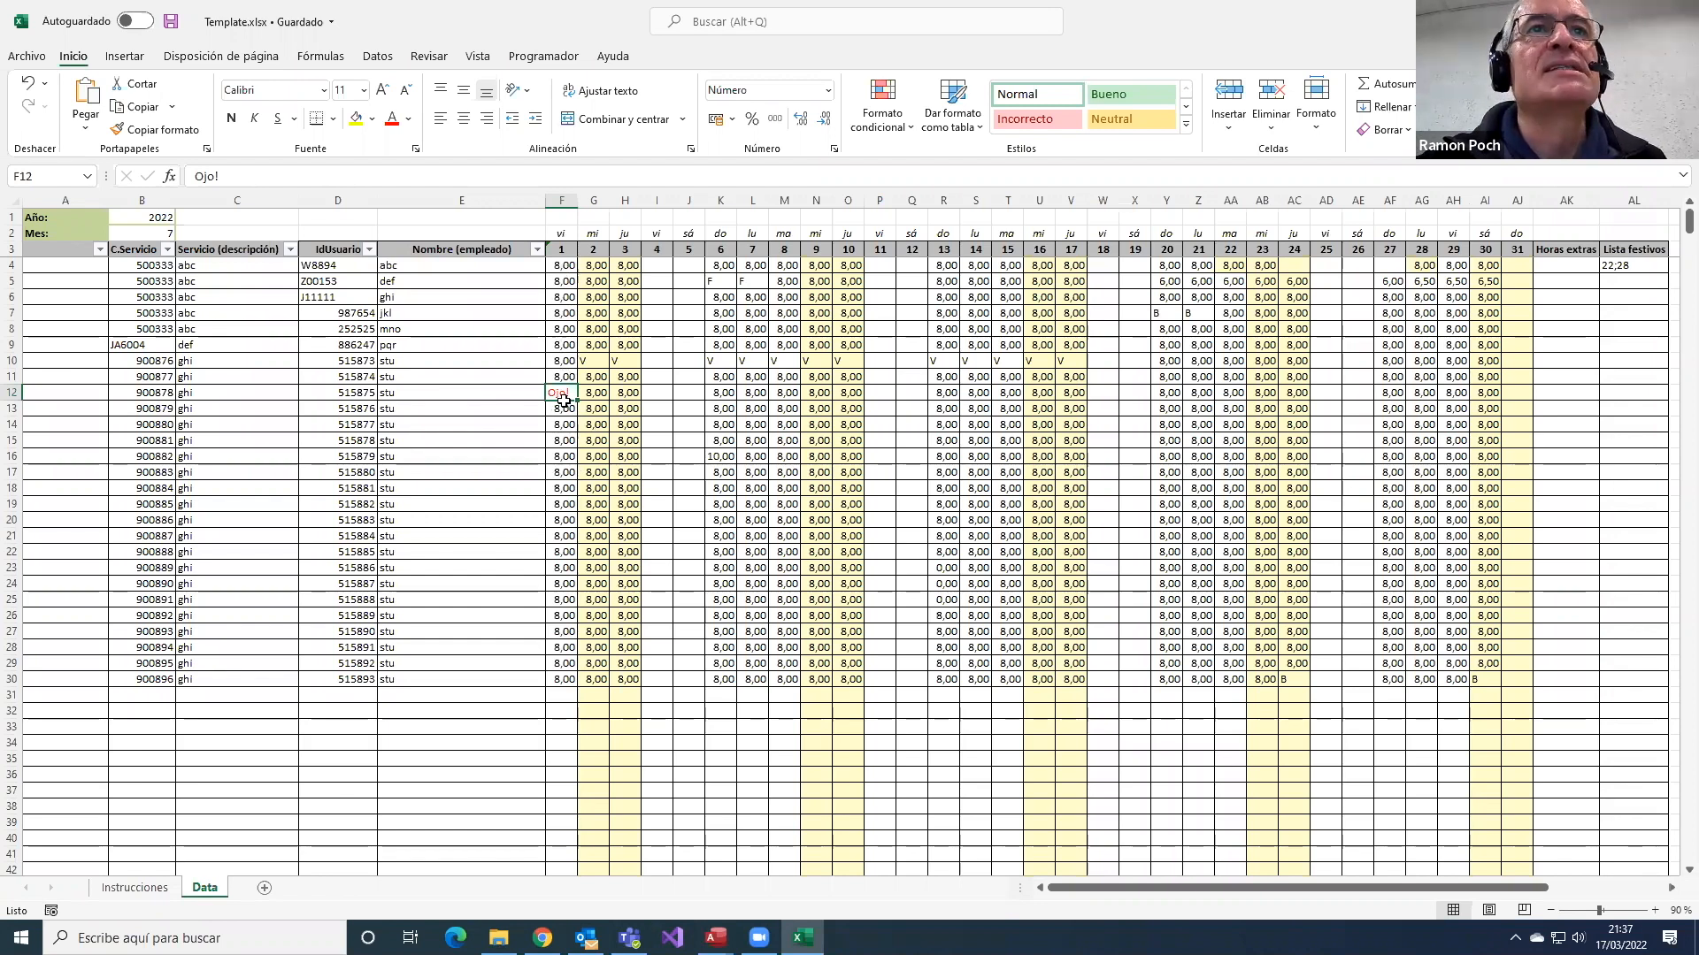
{"action": "left_click_drag", "start_coordinate": [562, 265], "coordinate": [562, 376]}
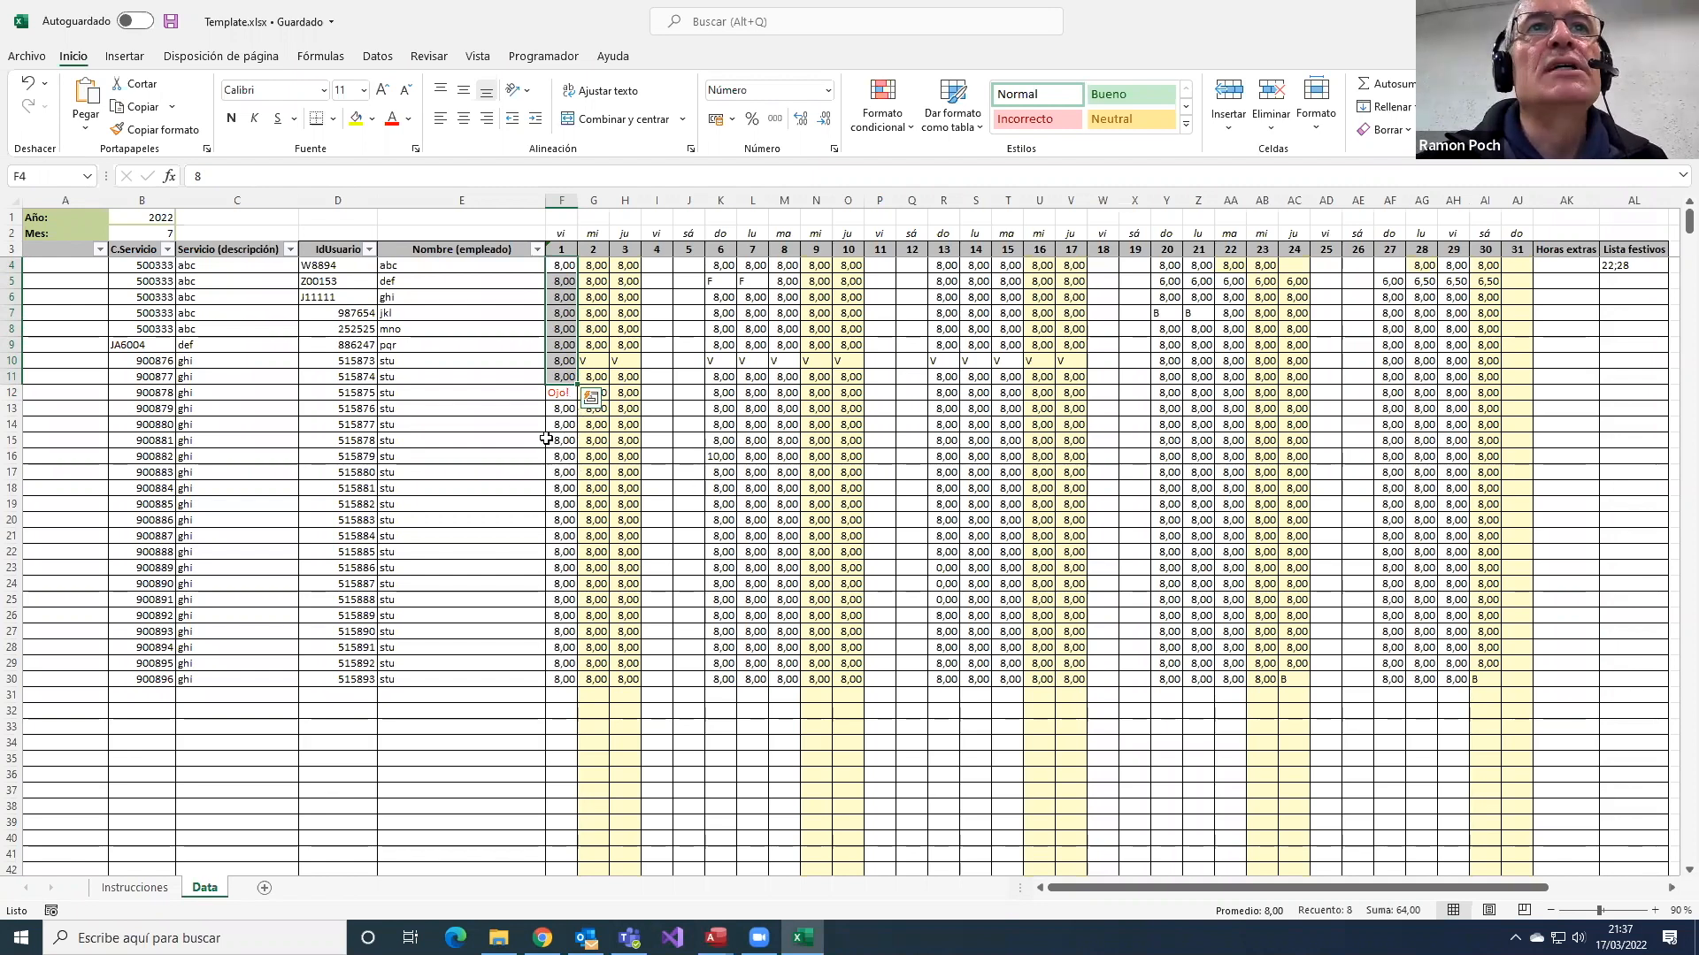
- Highlight F13:F30 below the "Ojo!" cell, and in Presentacion2 mark the registry path's ellipsis and TypeGuessRows in the comments
{"action": "left_click_drag", "start_coordinate": [562, 409], "coordinate": [565, 679]}
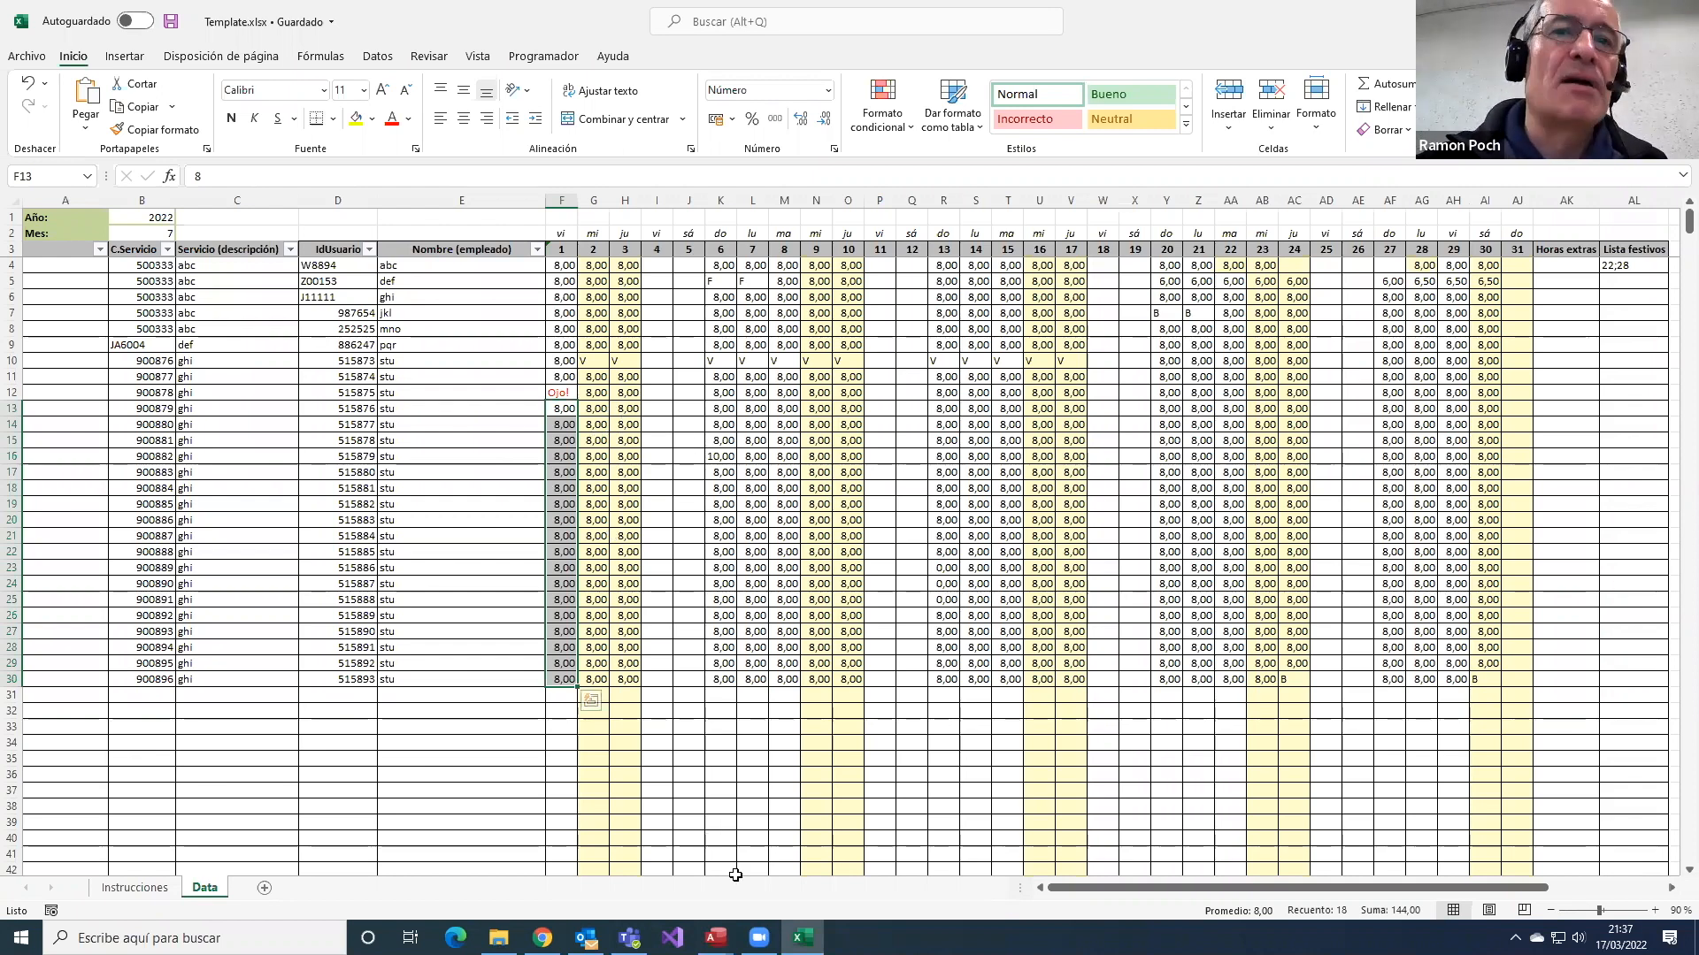
{"action": "mouse_move", "coordinate": [759, 936]}
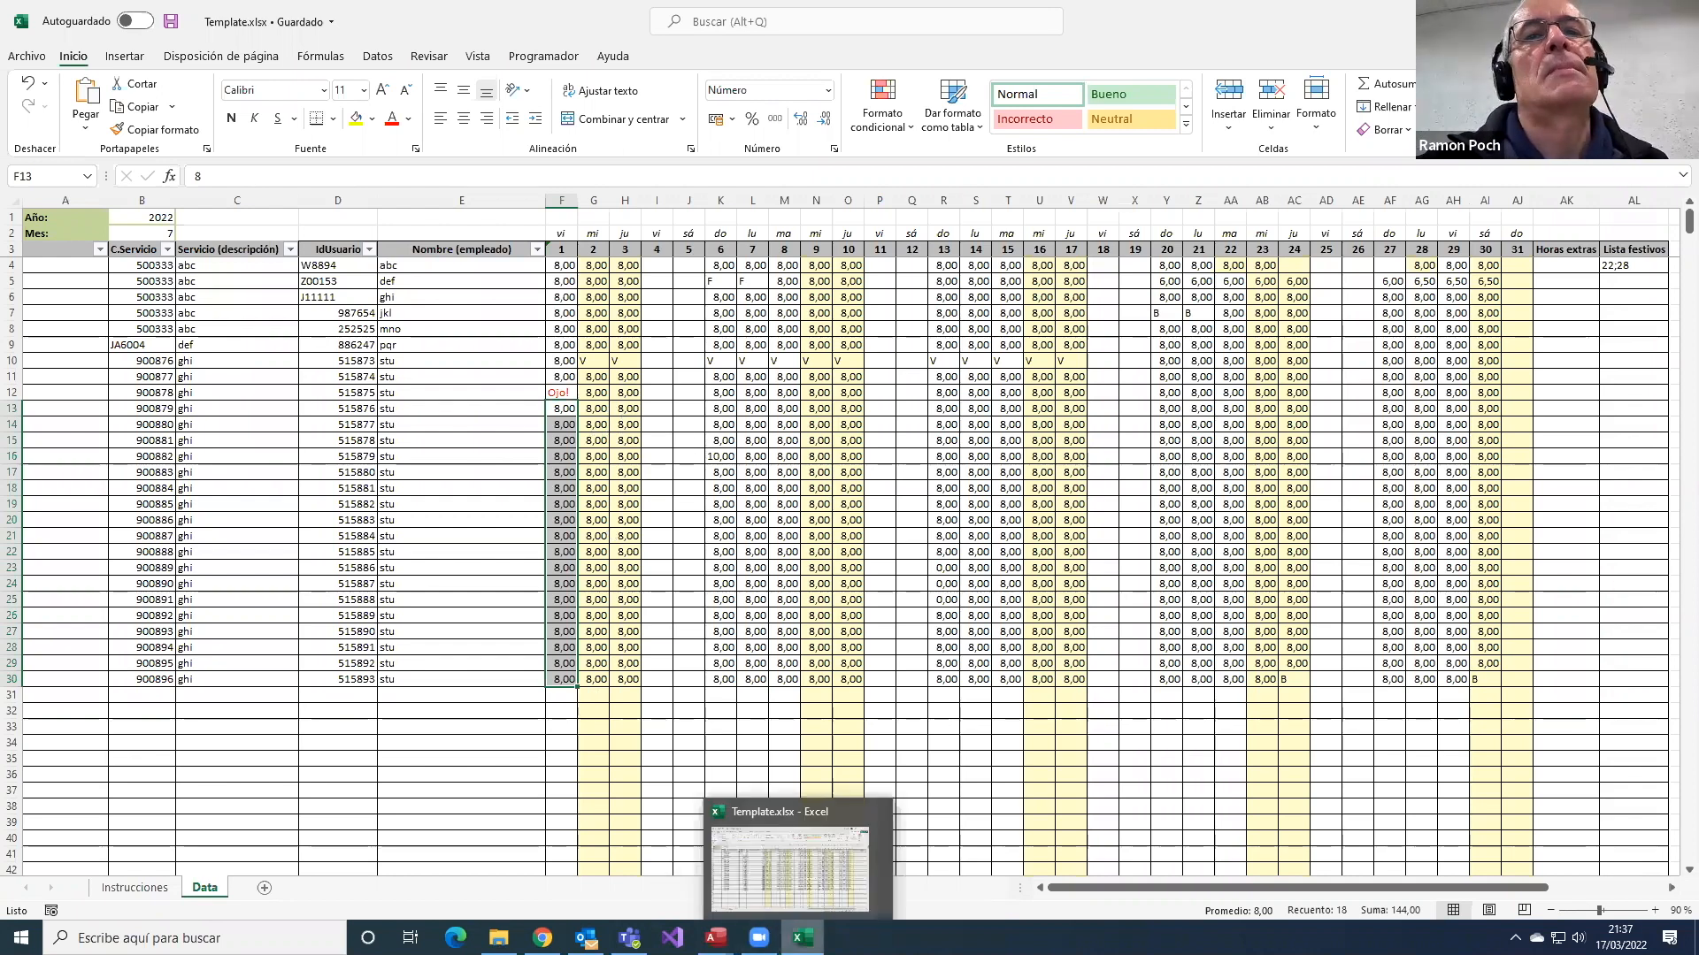
{"action": "left_click", "coordinate": [715, 938]}
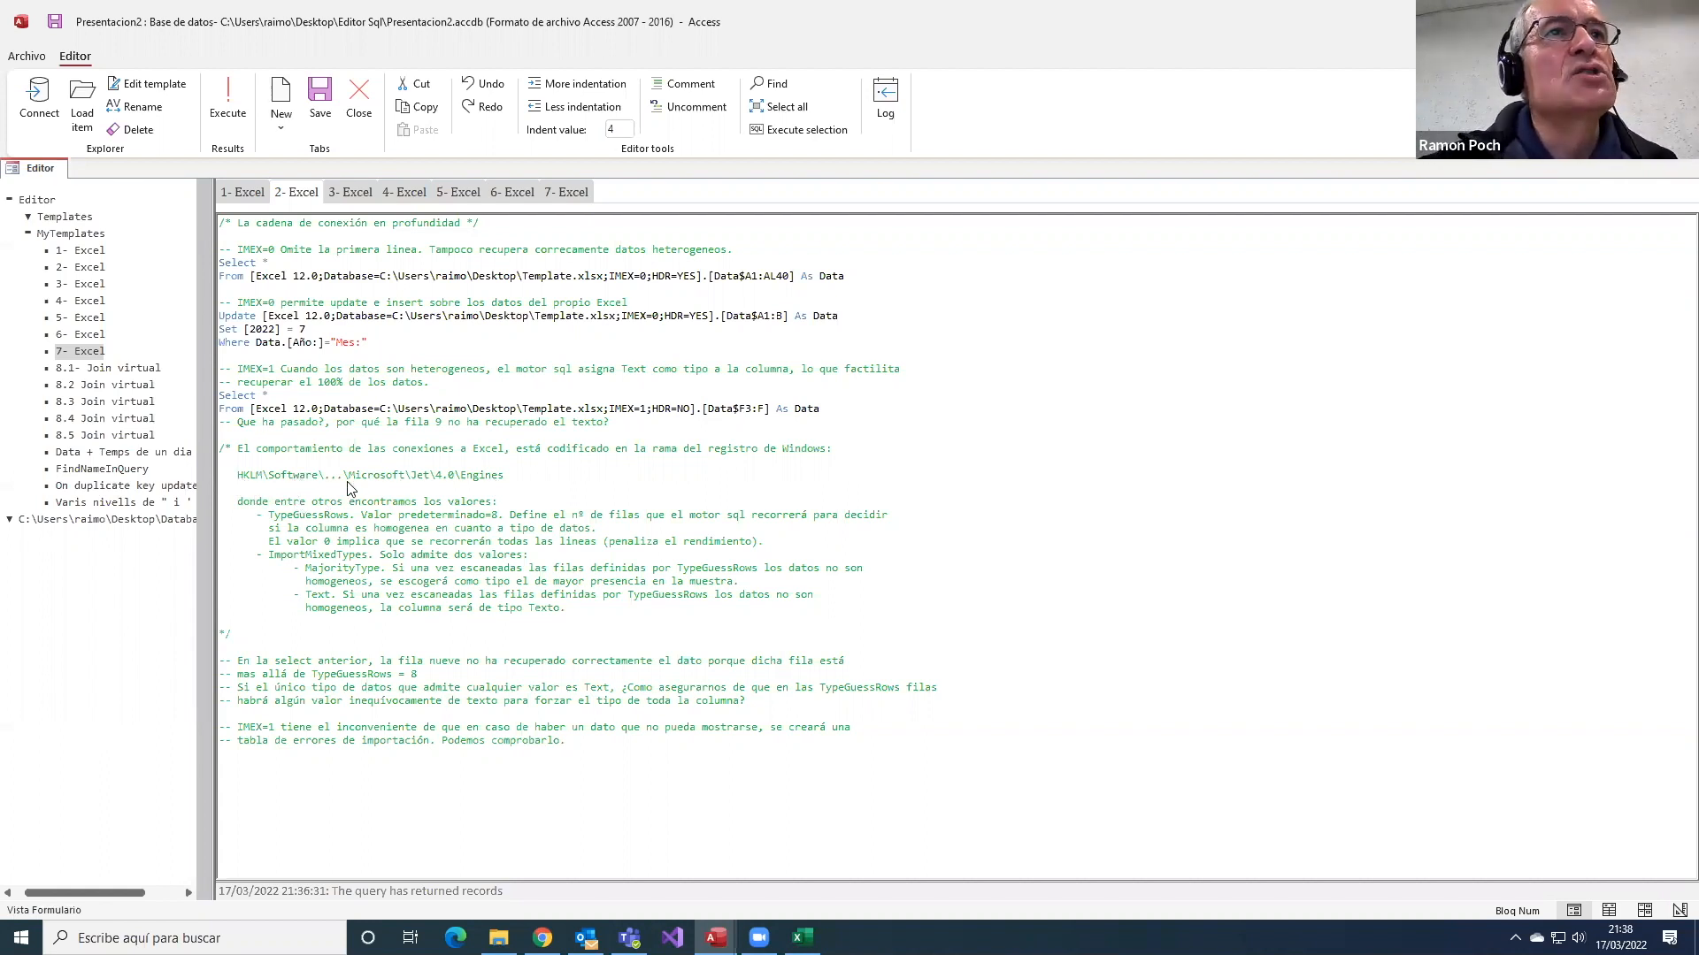
{"action": "left_click_drag", "start_coordinate": [325, 476], "coordinate": [346, 479]}
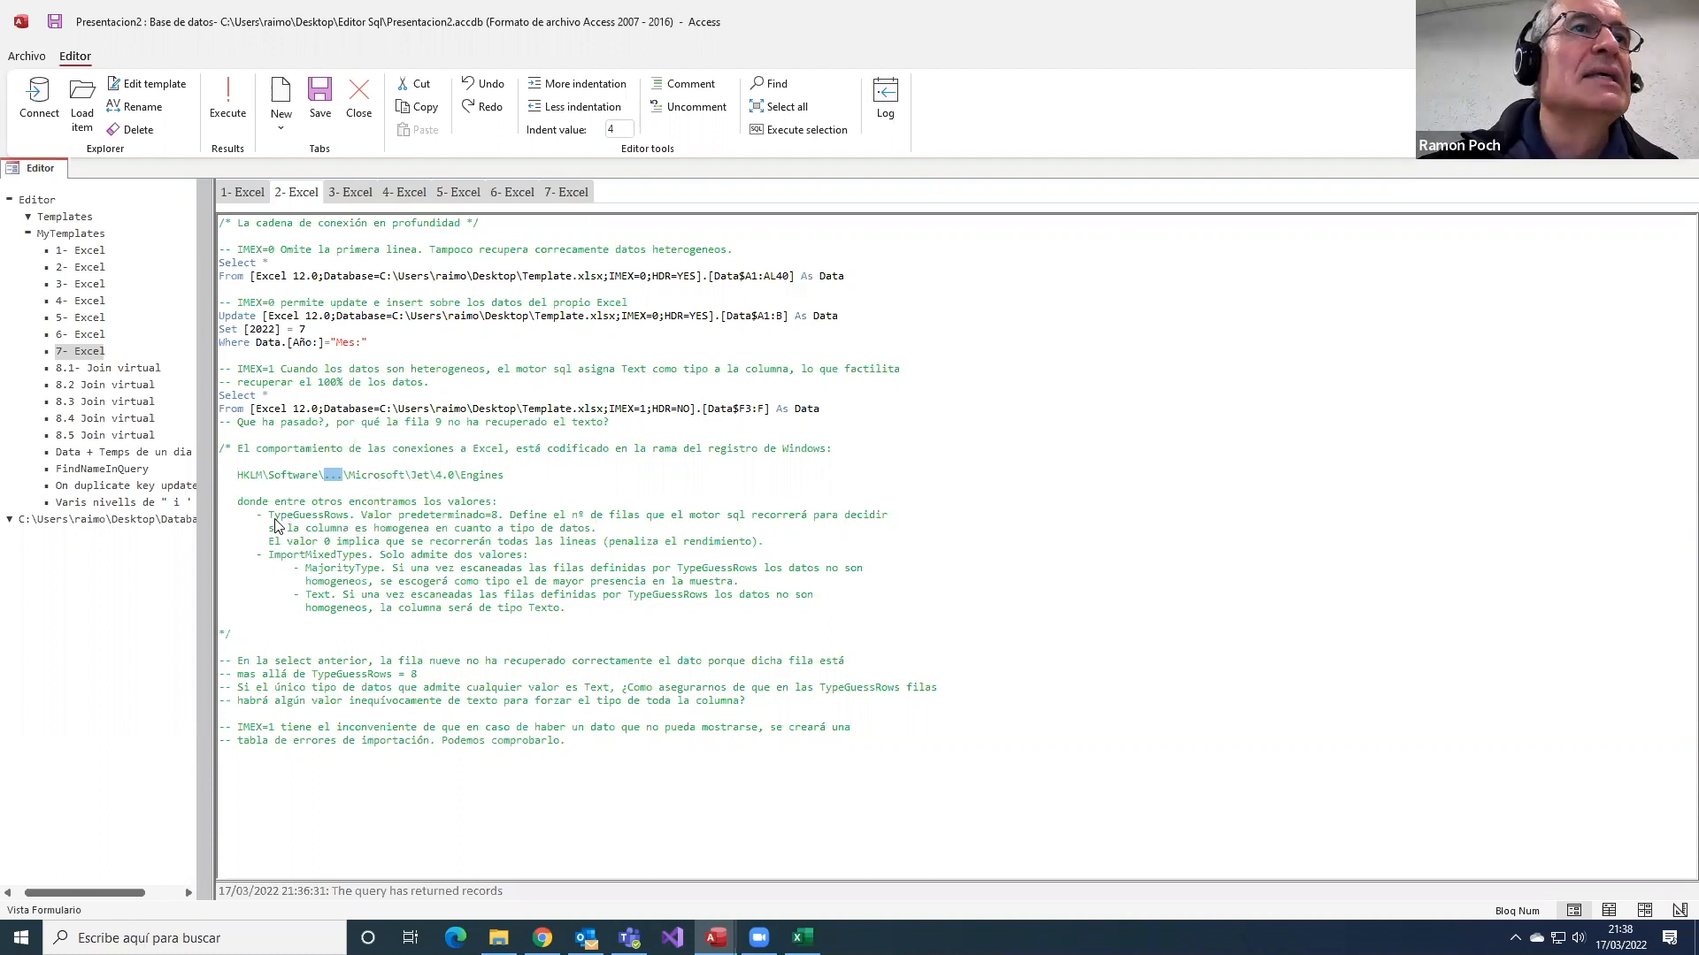
{"action": "left_click_drag", "start_coordinate": [274, 516], "coordinate": [346, 522]}
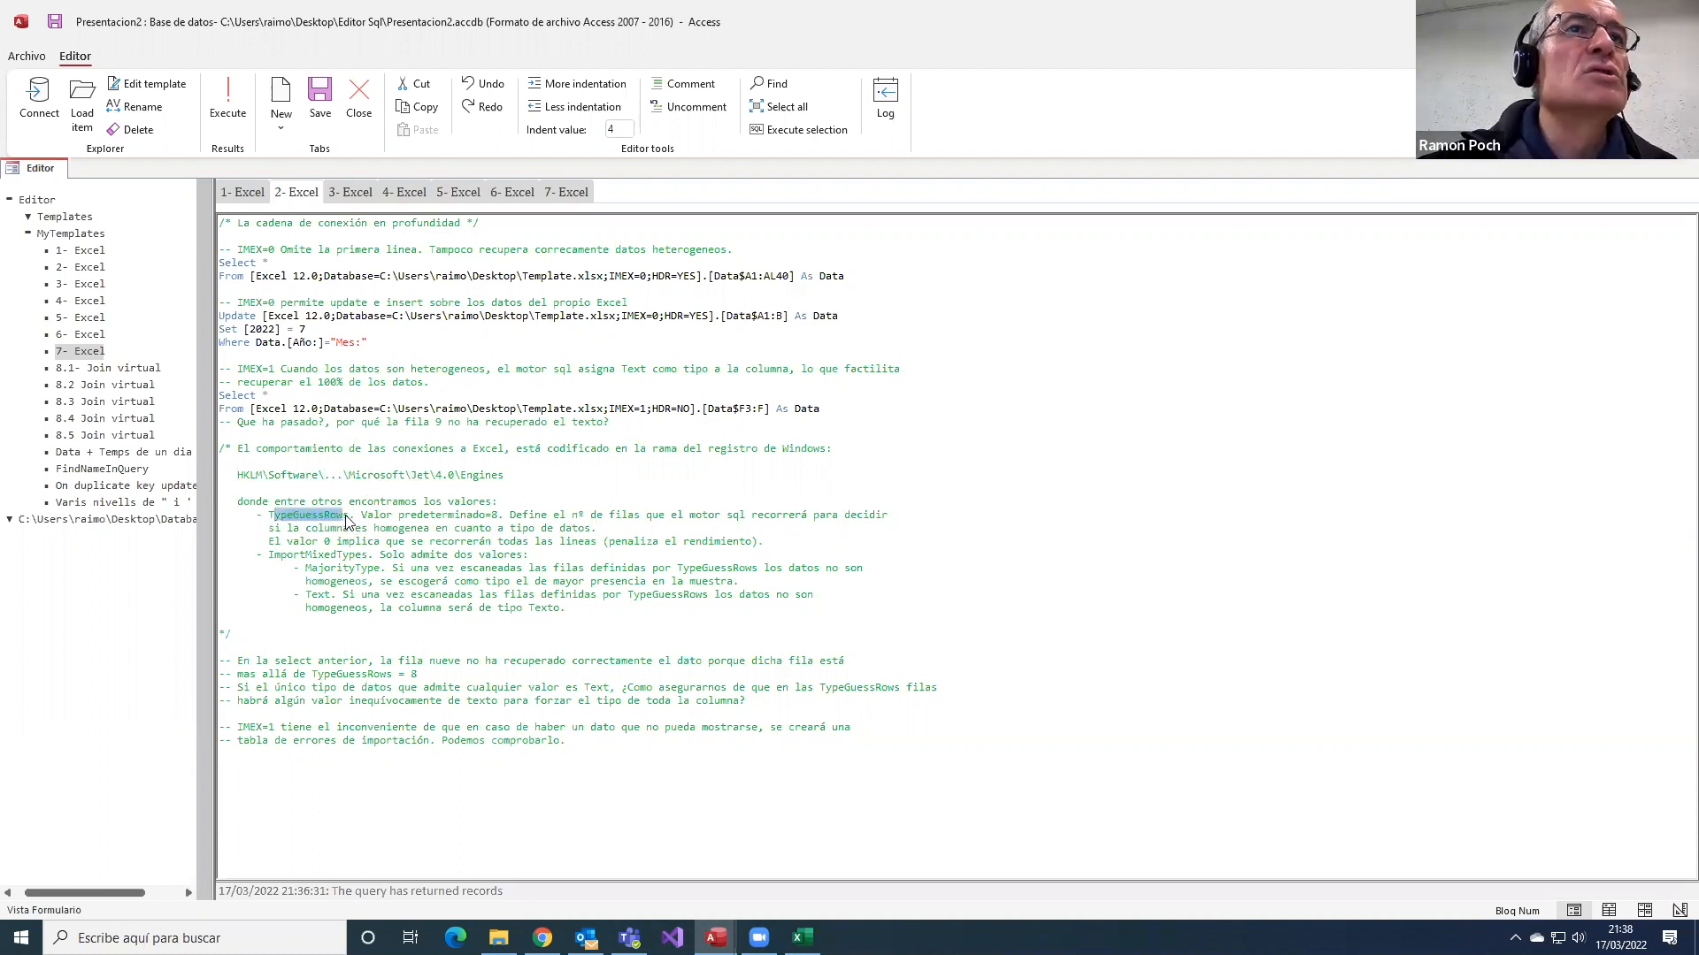
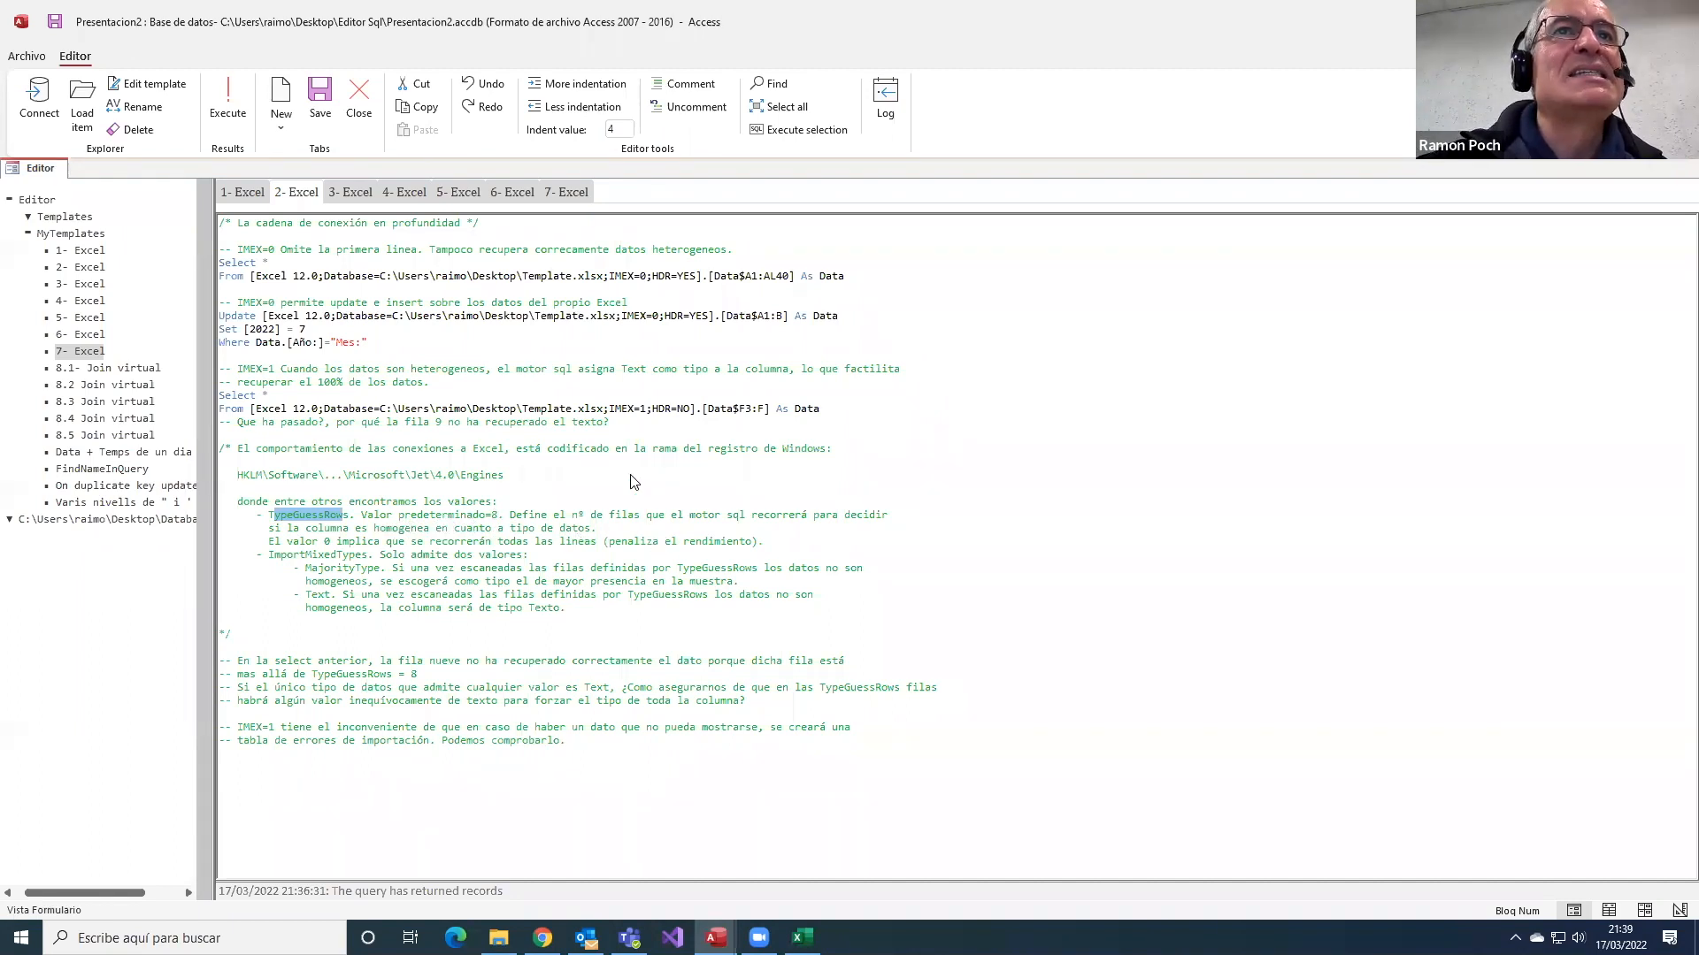
- Highlight IMEX=1, HDR=NO and the range Data$F3:F one after another in the last Select's connection string
{"action": "left_click", "coordinate": [609, 411]}
{"action": "left_click", "coordinate": [639, 412], "text": "shift"}
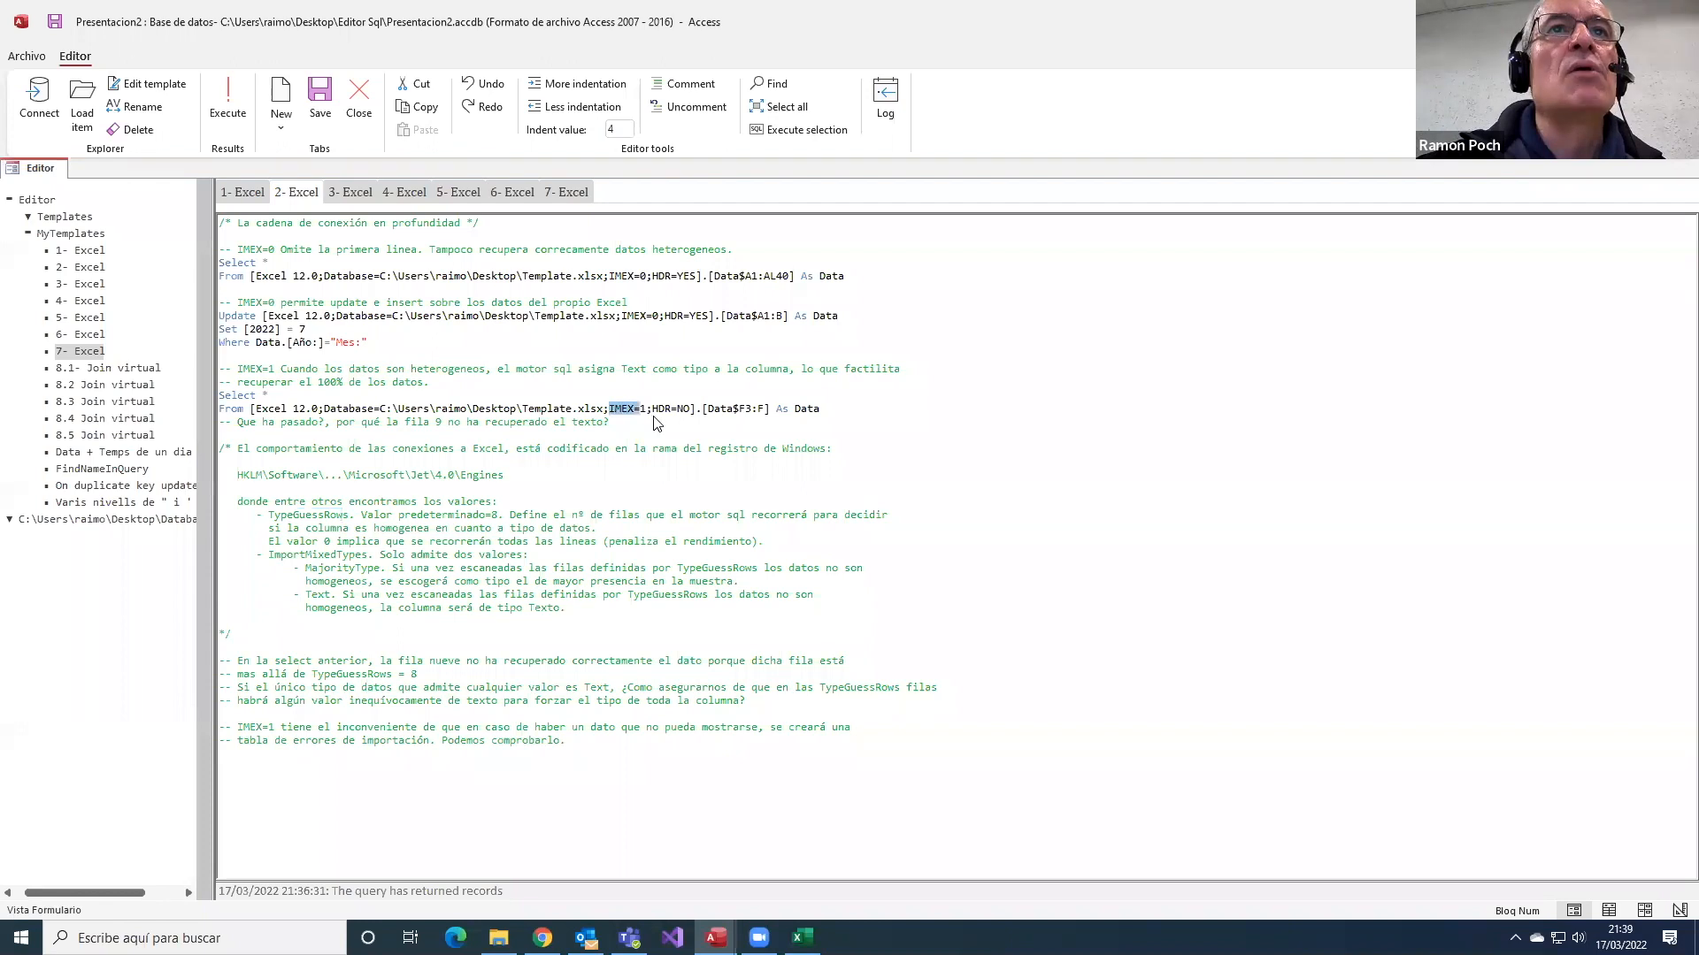
{"action": "left_click_drag", "start_coordinate": [652, 412], "coordinate": [688, 414]}
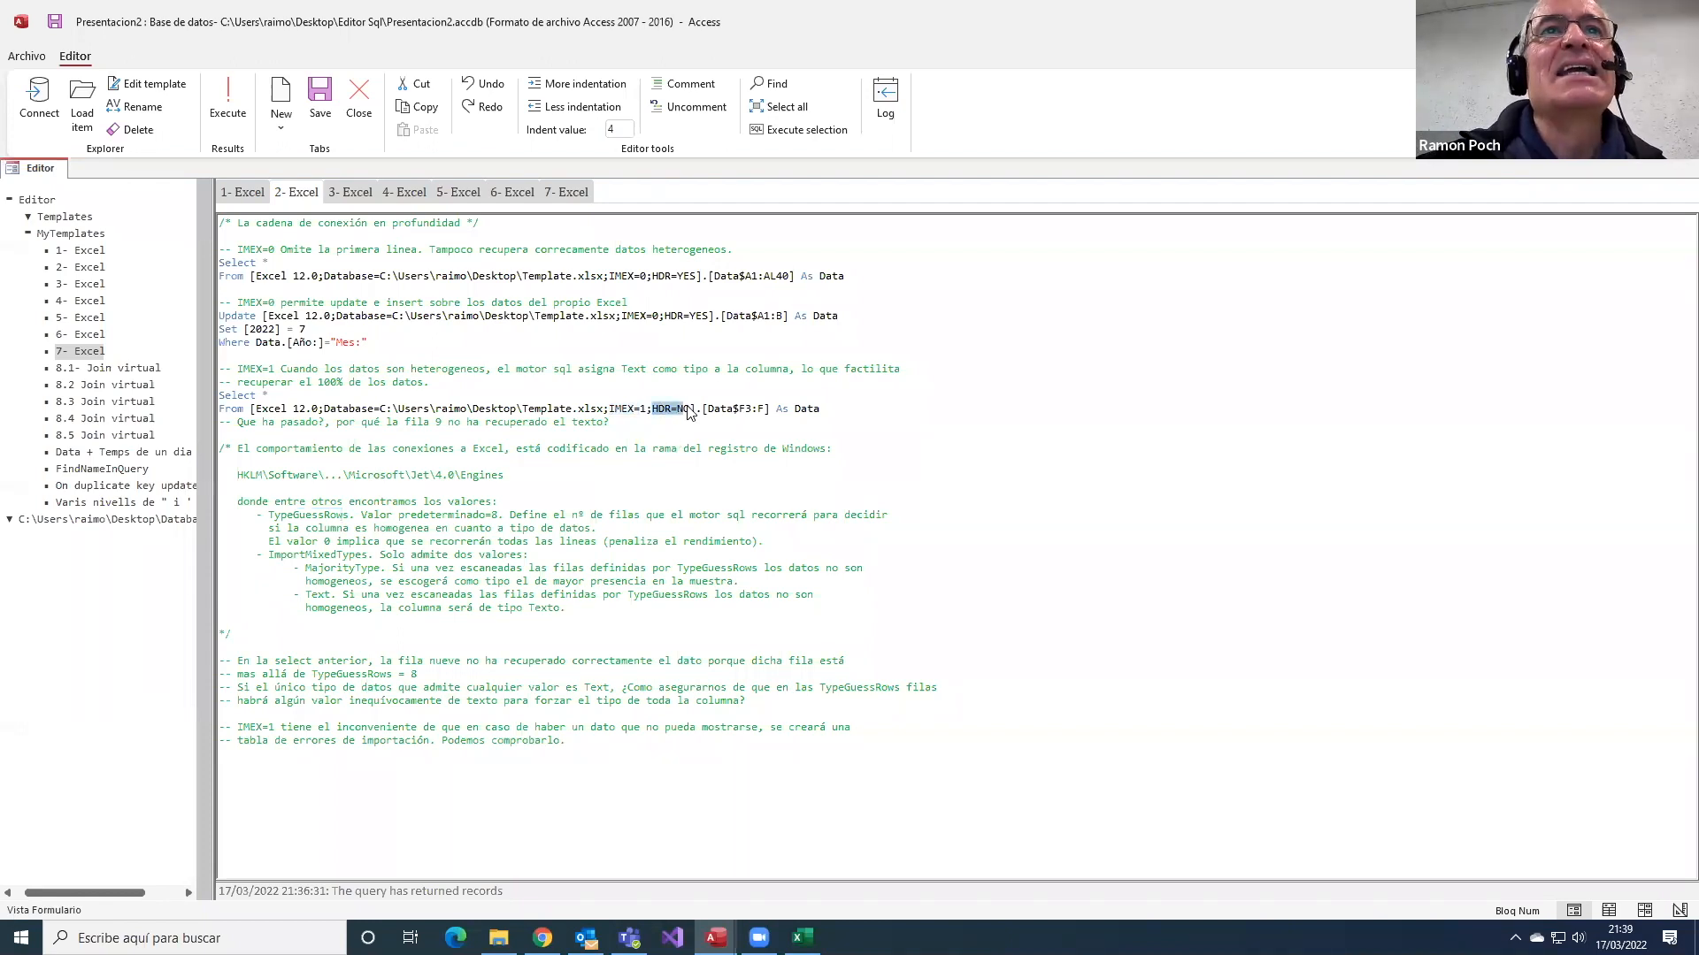
{"action": "left_click_drag", "start_coordinate": [708, 412], "coordinate": [762, 413]}
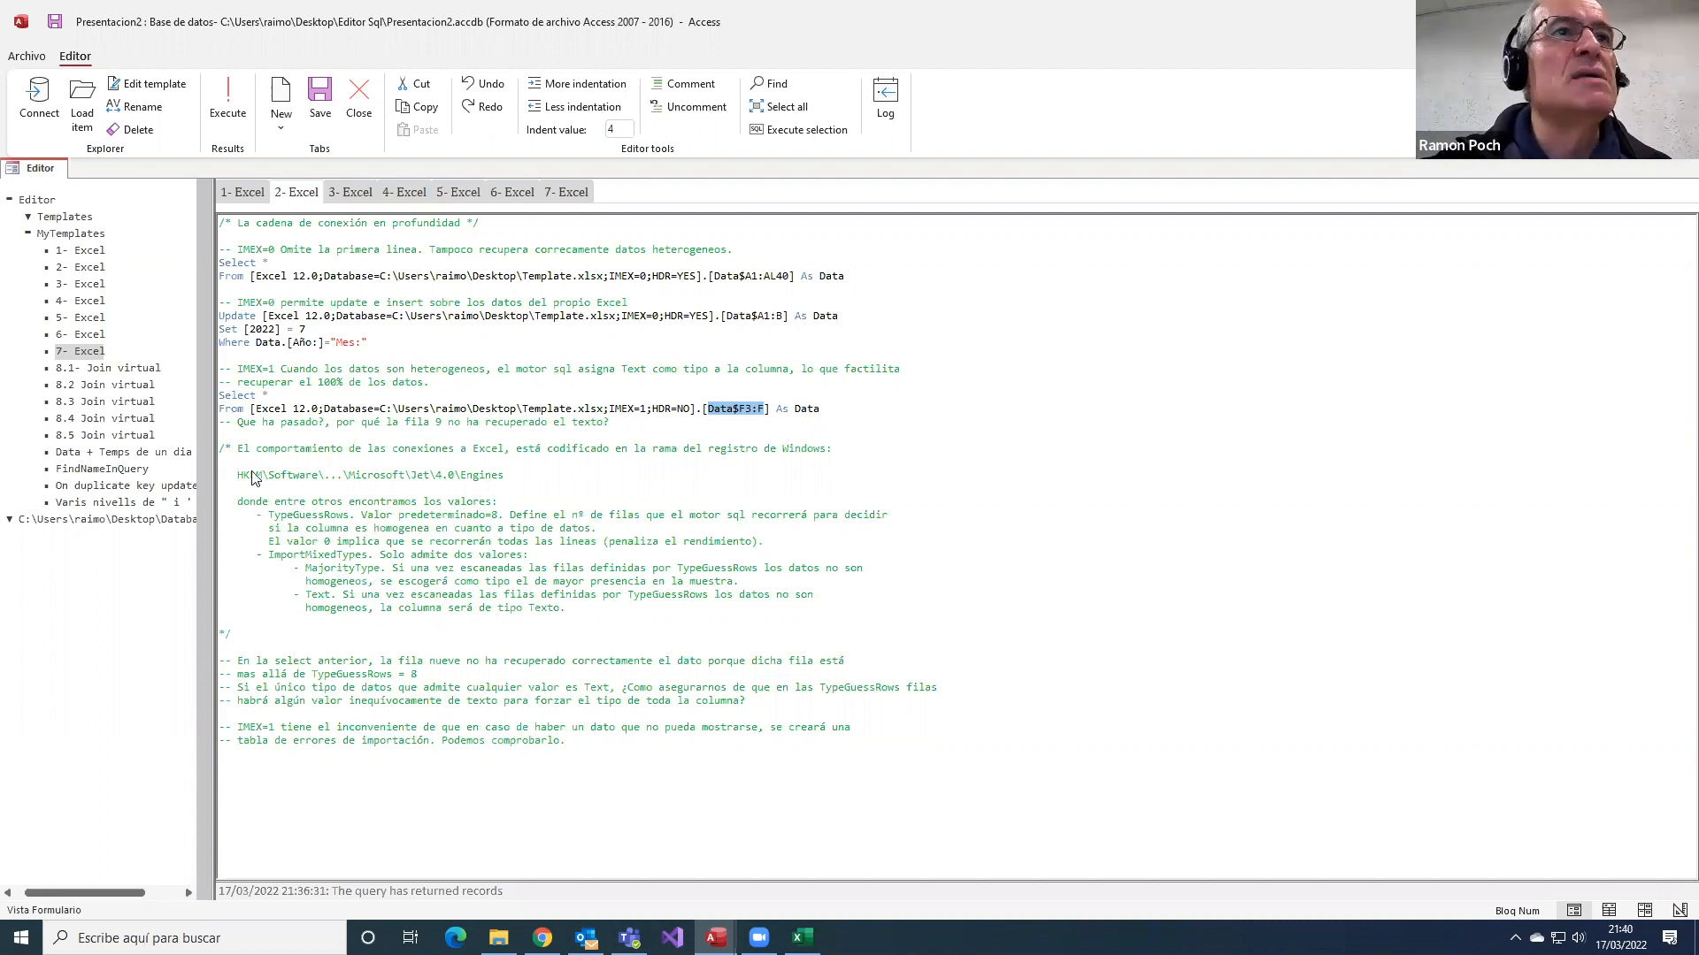
- Highlight HKLM\Software in the registry path and the ImportMixedTypes setting with its two values, MajorityType and Text, in the comments
{"action": "left_click_drag", "start_coordinate": [238, 476], "coordinate": [318, 477]}
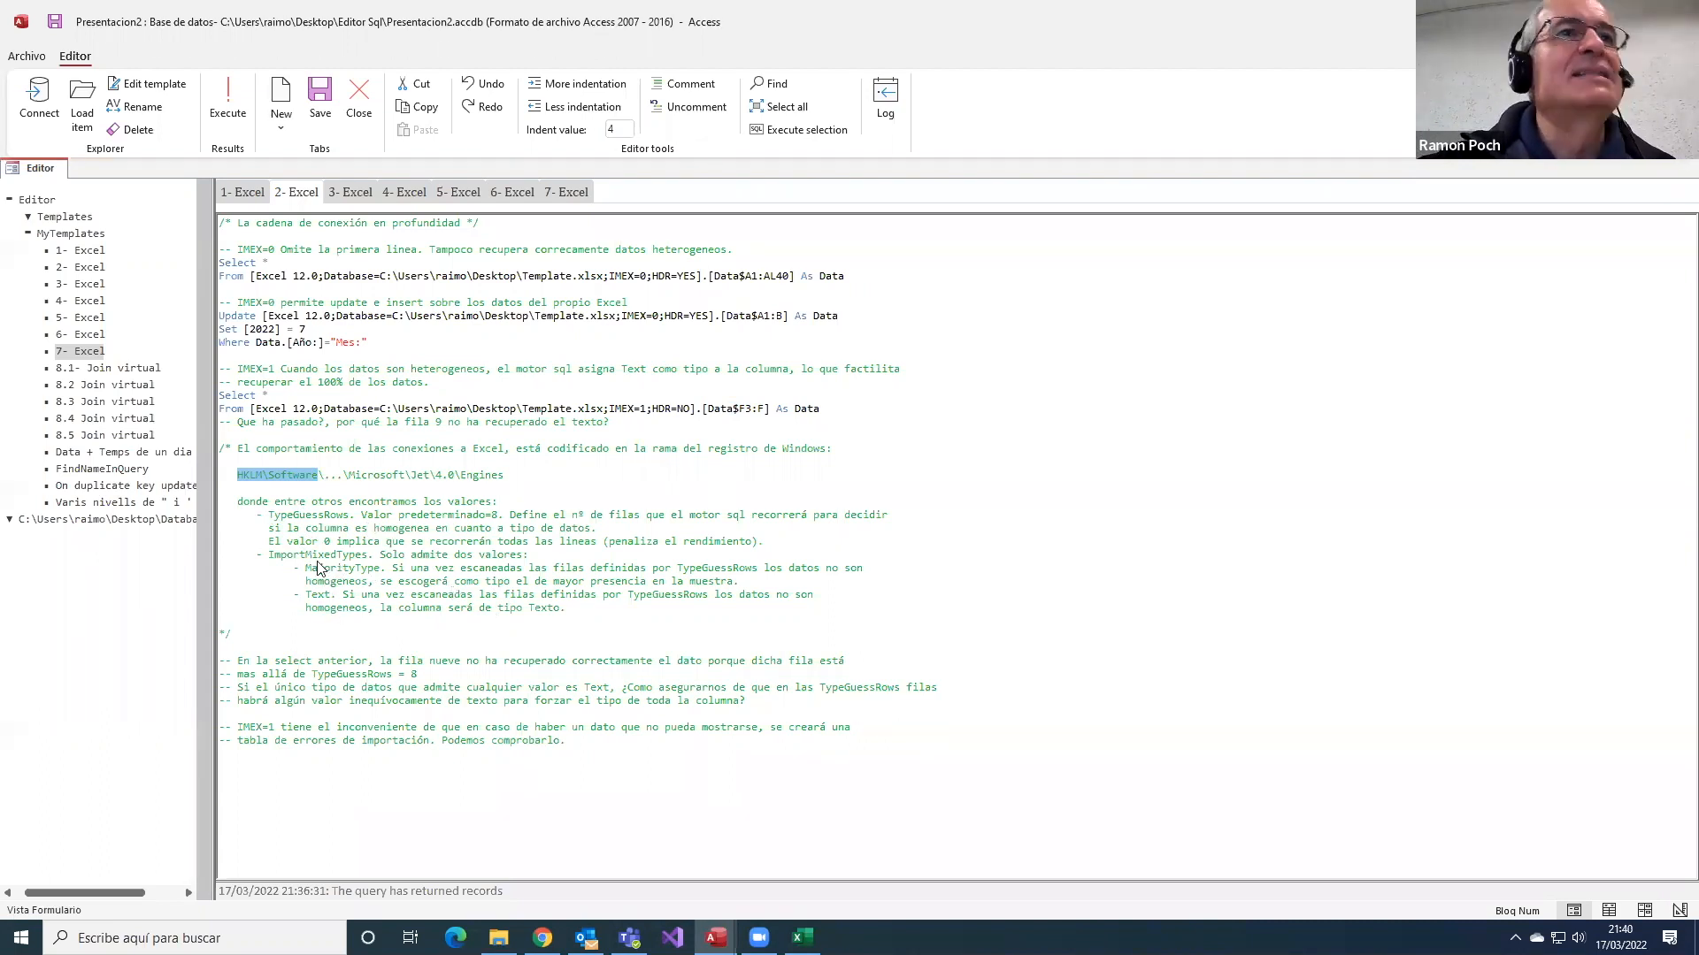
{"action": "left_click_drag", "start_coordinate": [271, 557], "coordinate": [367, 559]}
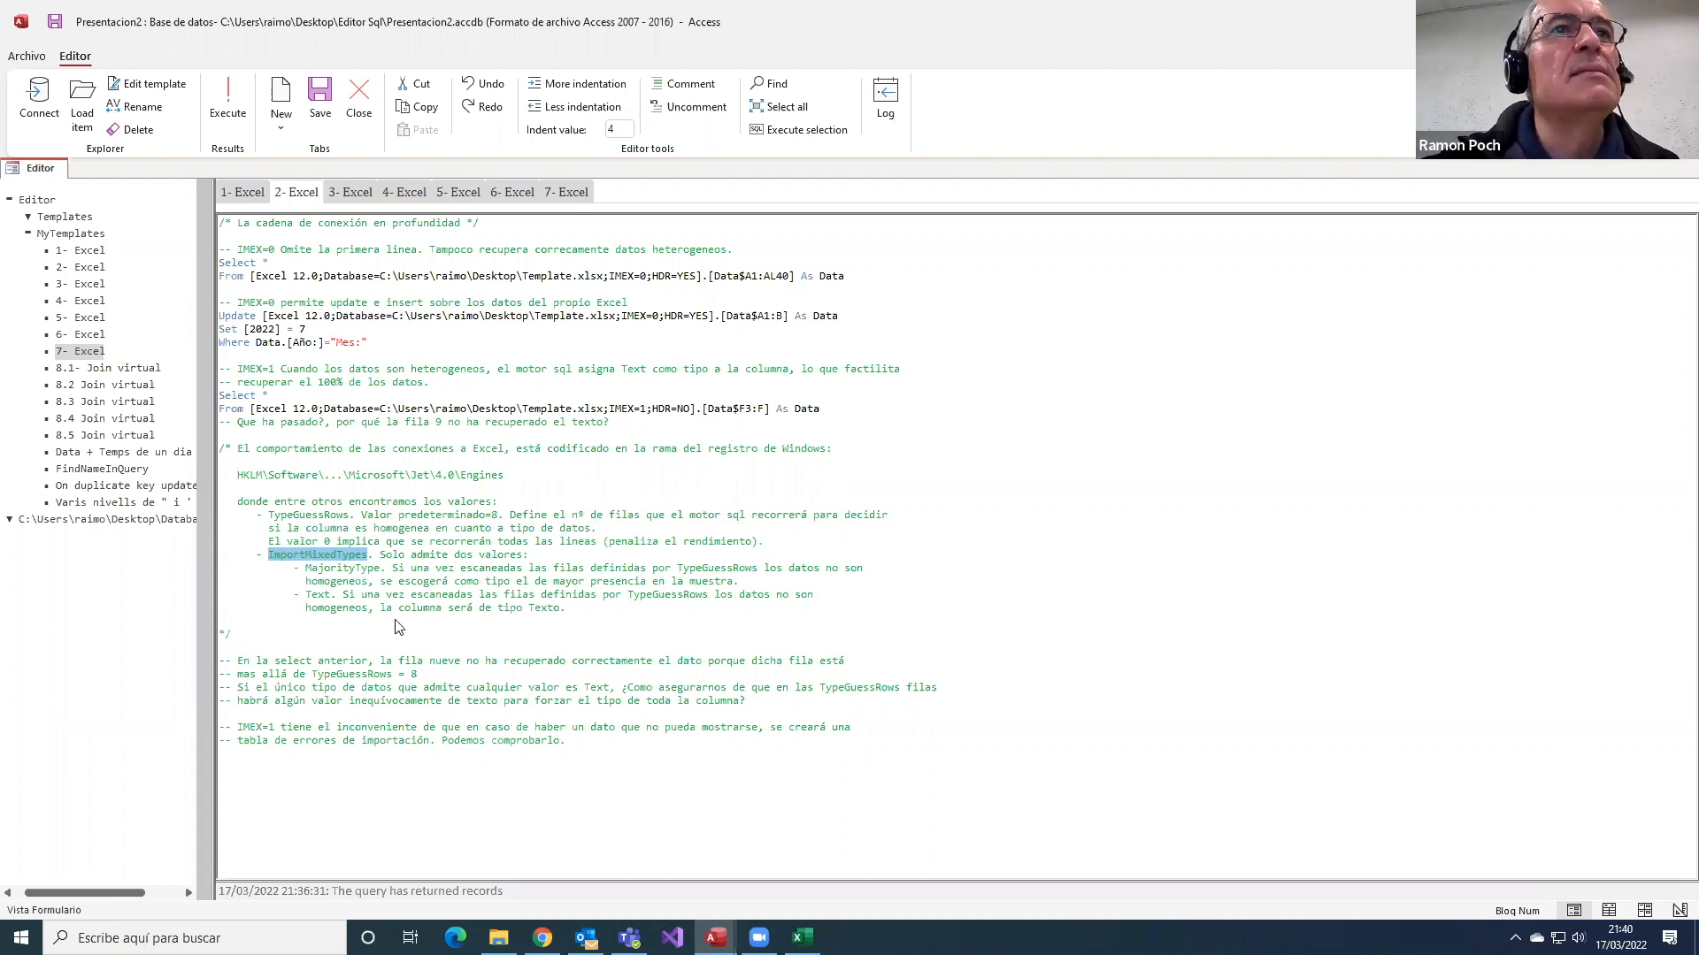
{"action": "left_click", "coordinate": [440, 619]}
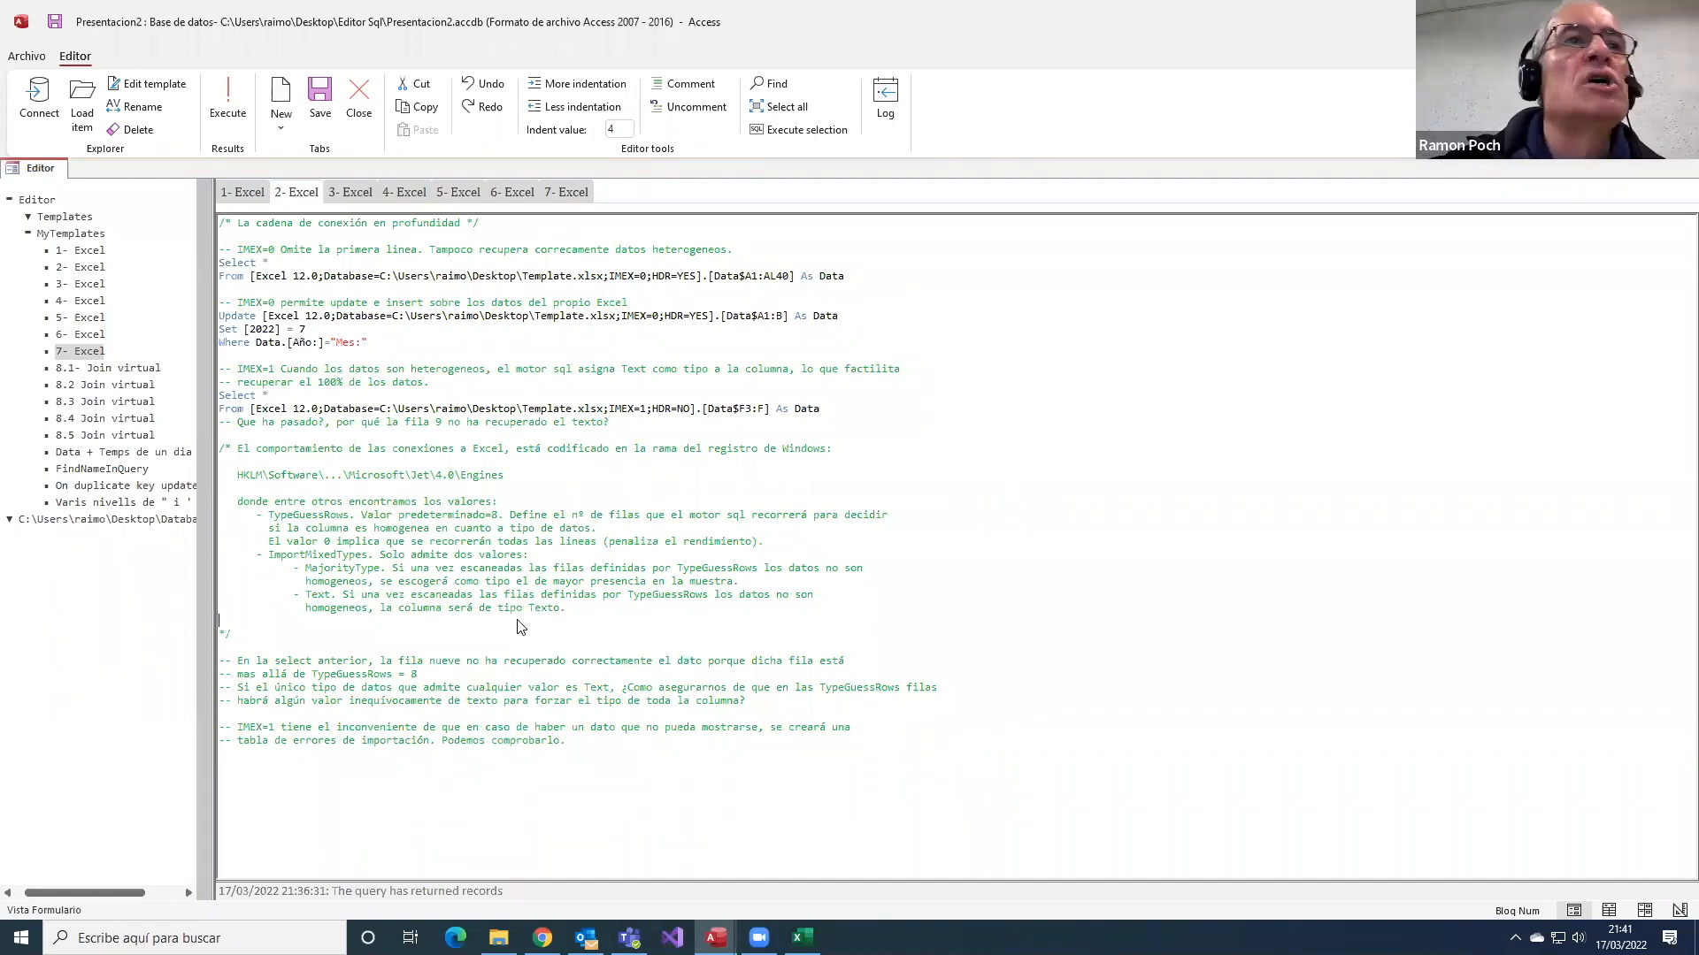
{"action": "left_click", "coordinate": [271, 556]}
{"action": "left_click_drag", "start_coordinate": [311, 564], "coordinate": [375, 566]}
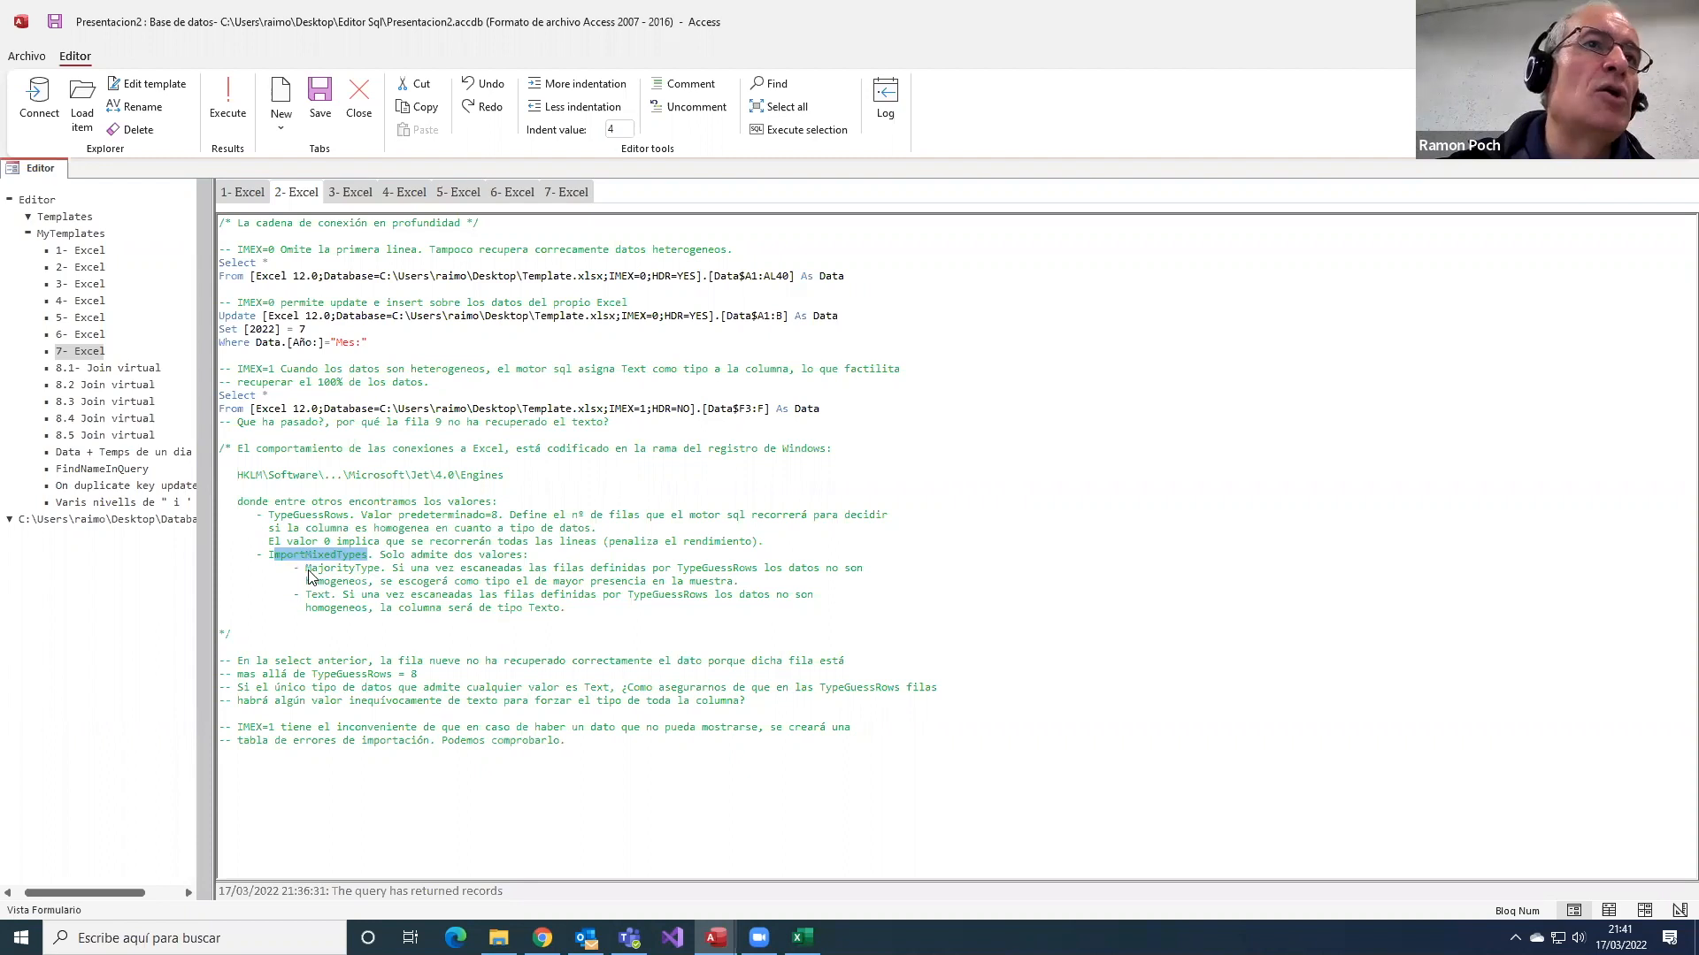
{"action": "left_click_drag", "start_coordinate": [305, 573], "coordinate": [381, 575]}
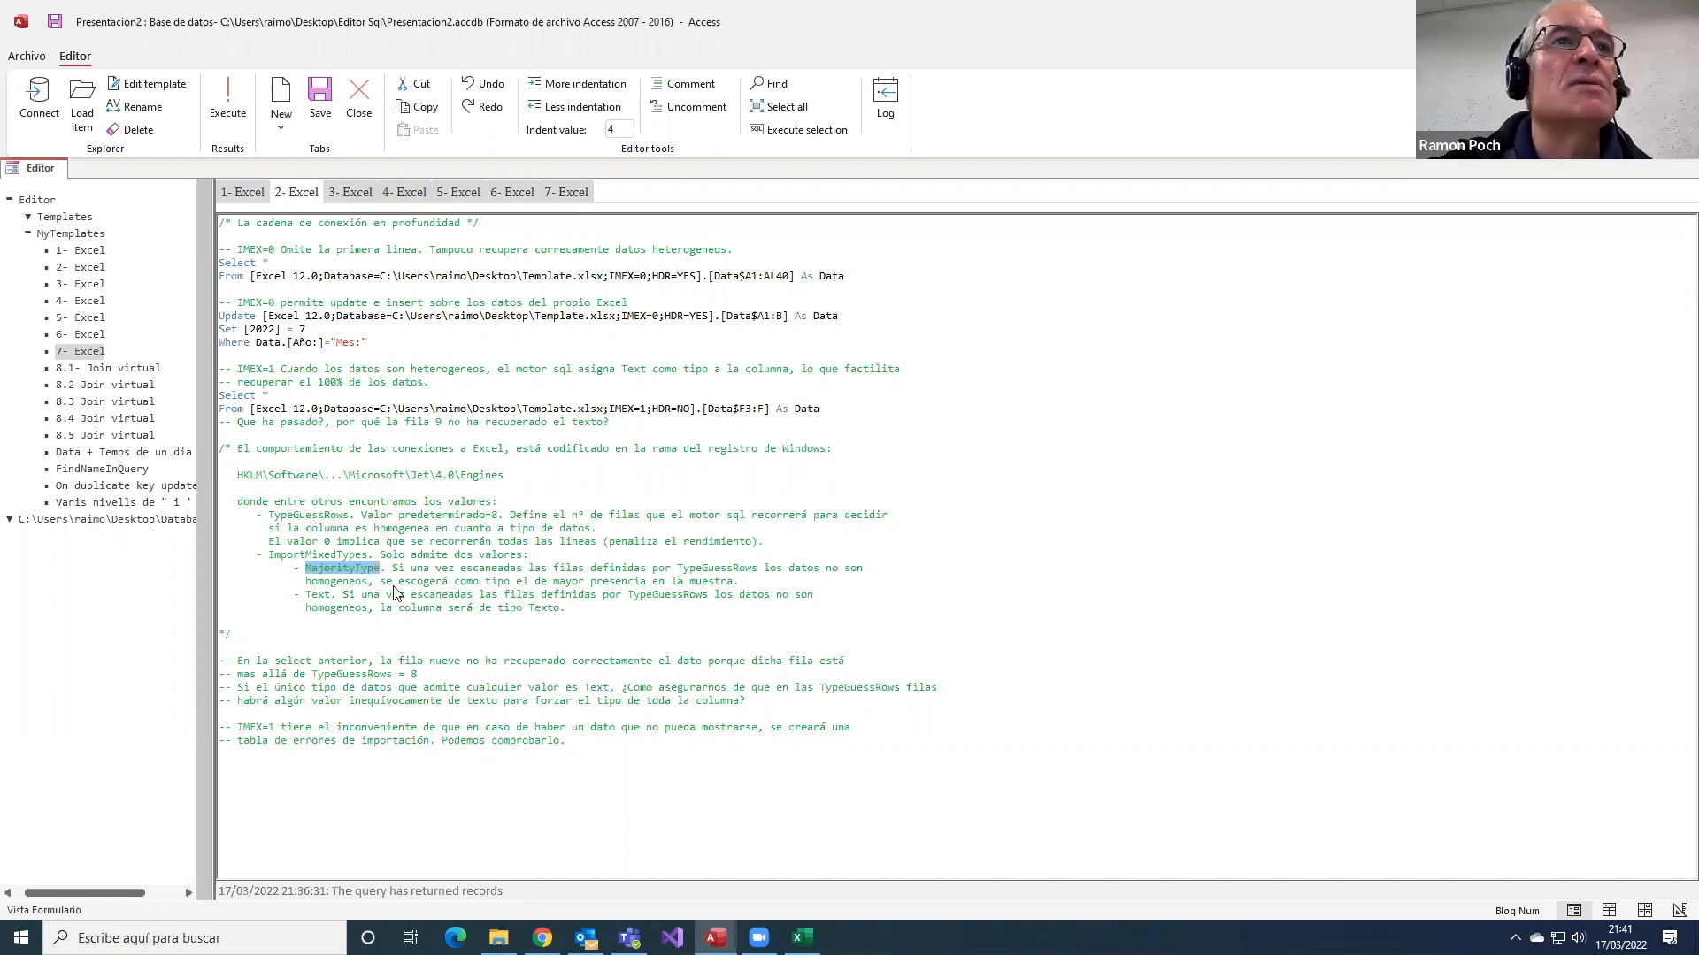
{"action": "double_click", "coordinate": [308, 597]}
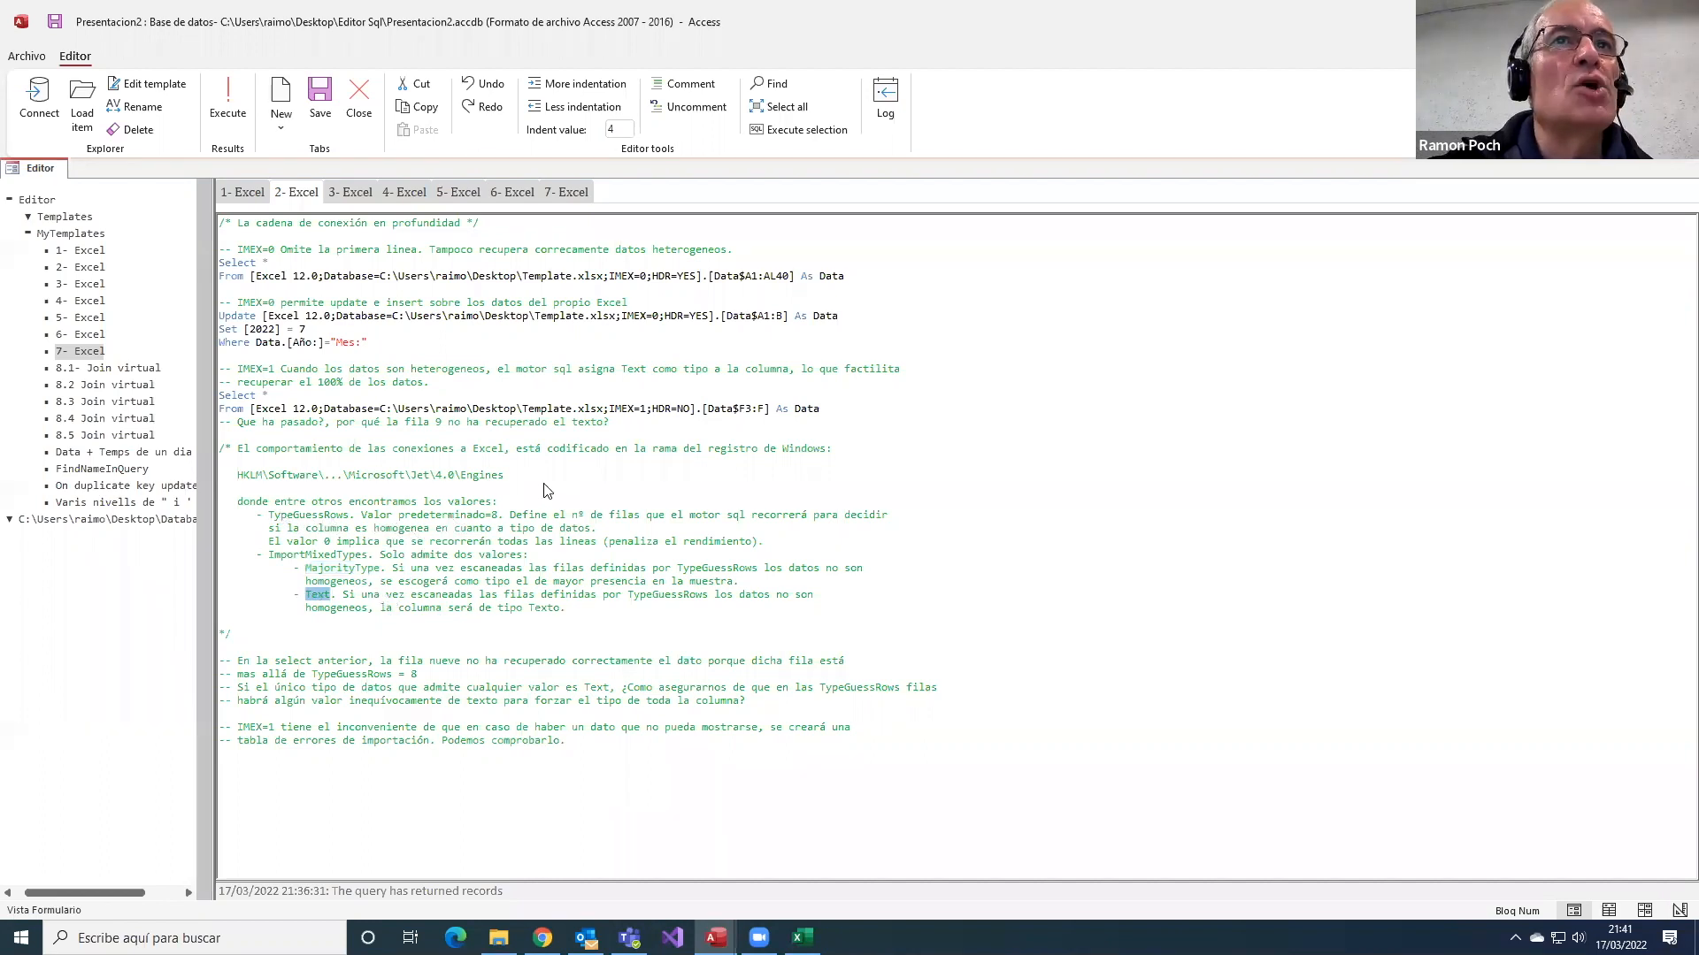
- Point out IMEX=1 and HDR=NO again in the last Select to relate them to the ImportMixedTypes explanation
{"action": "left_click", "coordinate": [609, 410]}
{"action": "left_click", "coordinate": [646, 410], "text": "shift"}
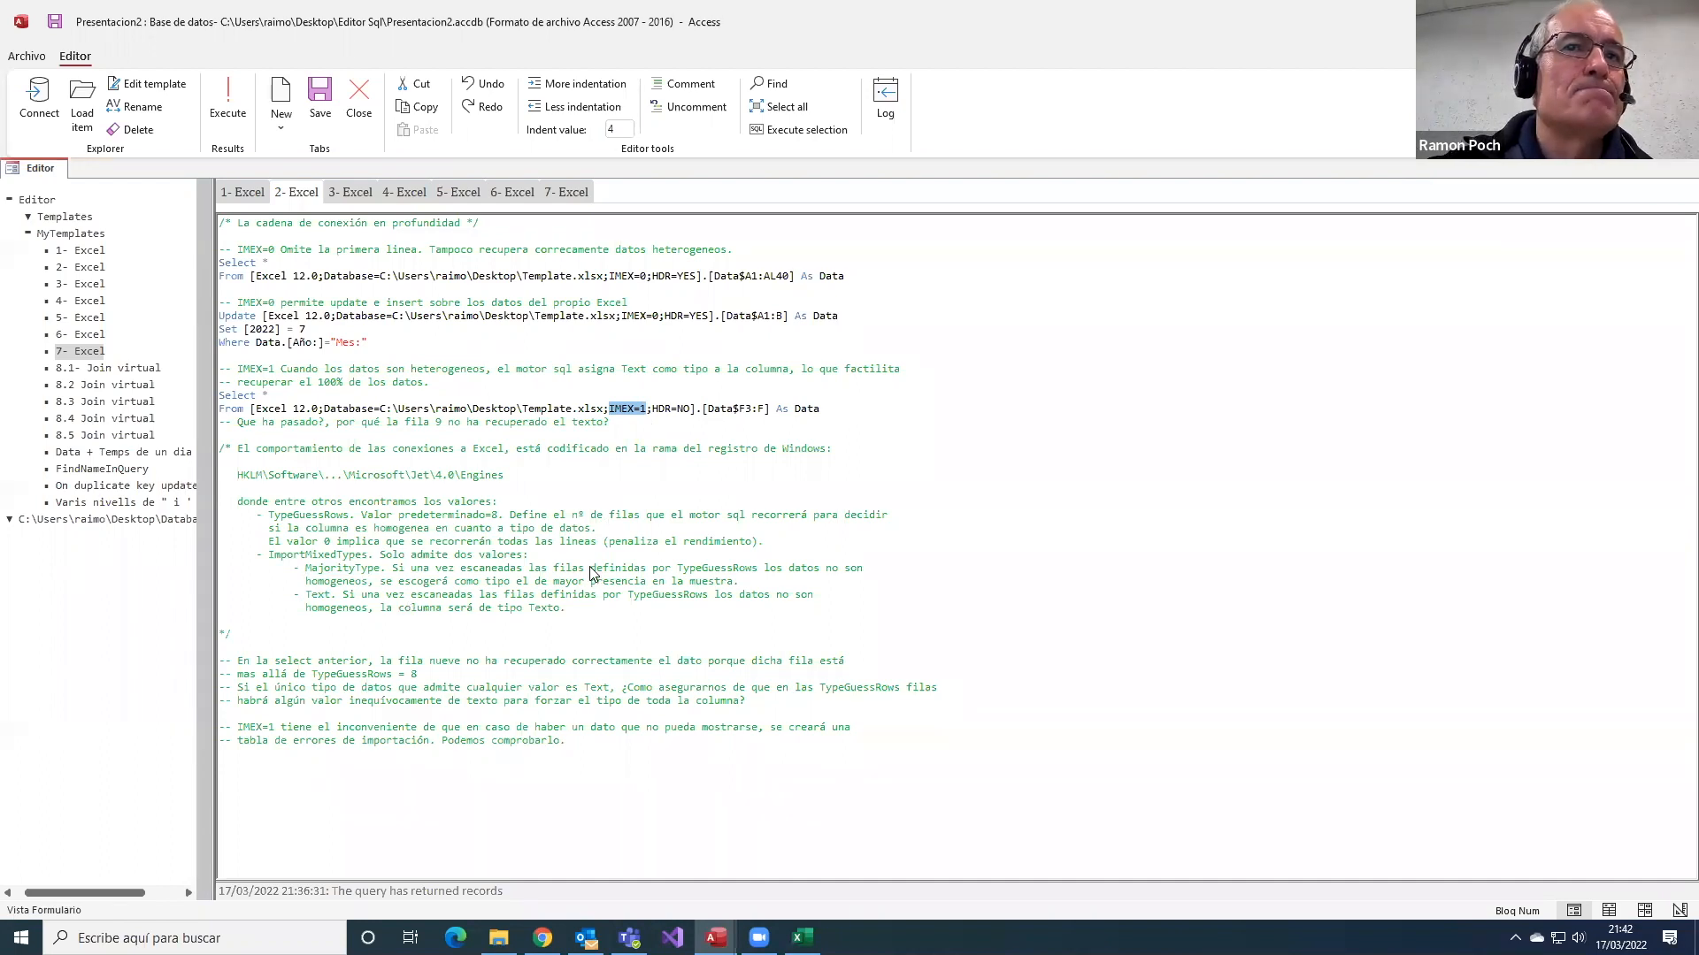
{"action": "double_click", "coordinate": [670, 409]}
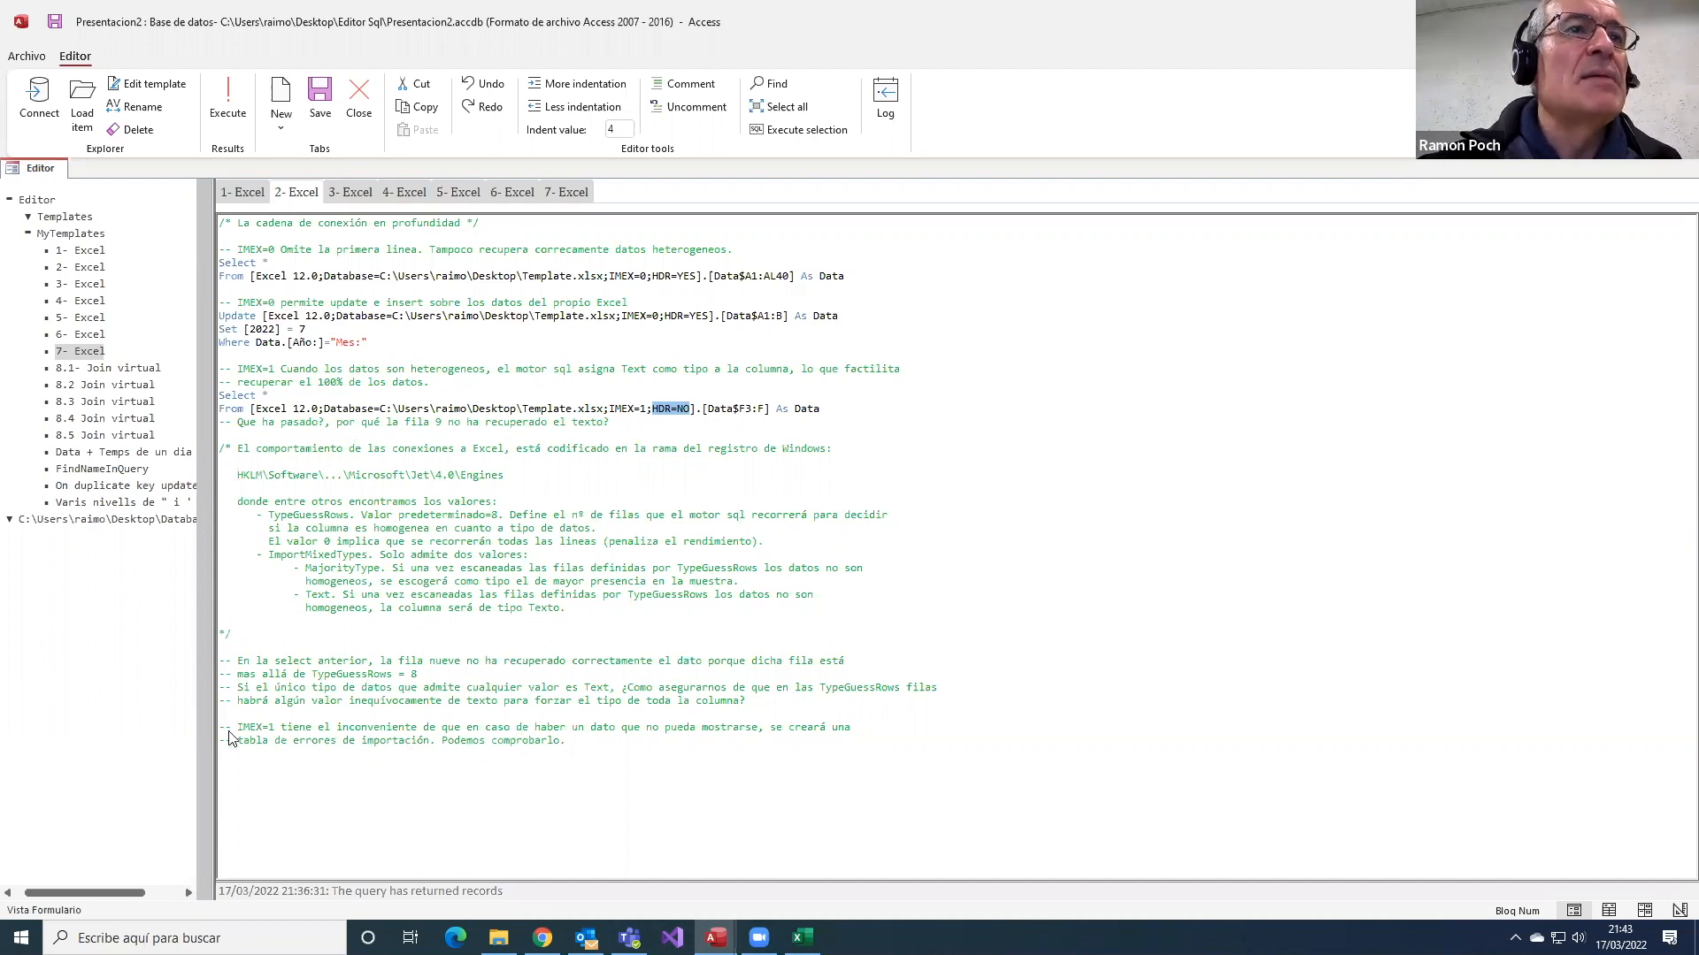
- Mark IMEX=1 in the import-errors note, check its "Importar" definition in the 1- Excel script, and return to 2- Excel
{"action": "left_click_drag", "start_coordinate": [239, 733], "coordinate": [284, 738]}
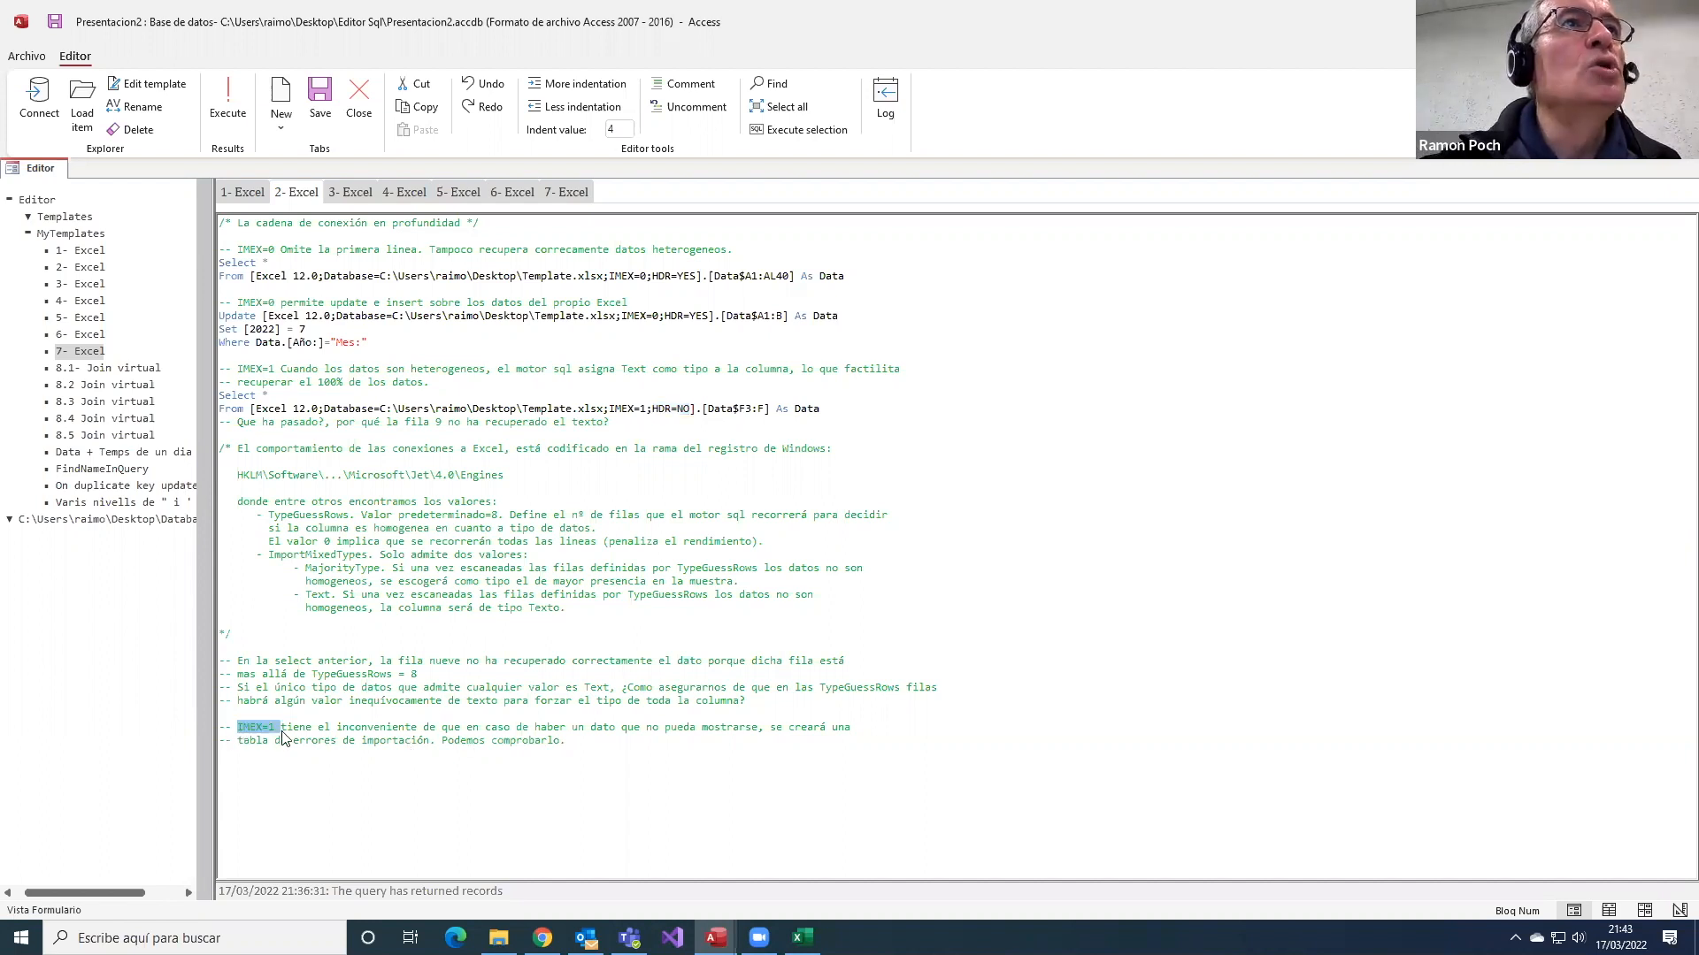
{"action": "left_click", "coordinate": [242, 193]}
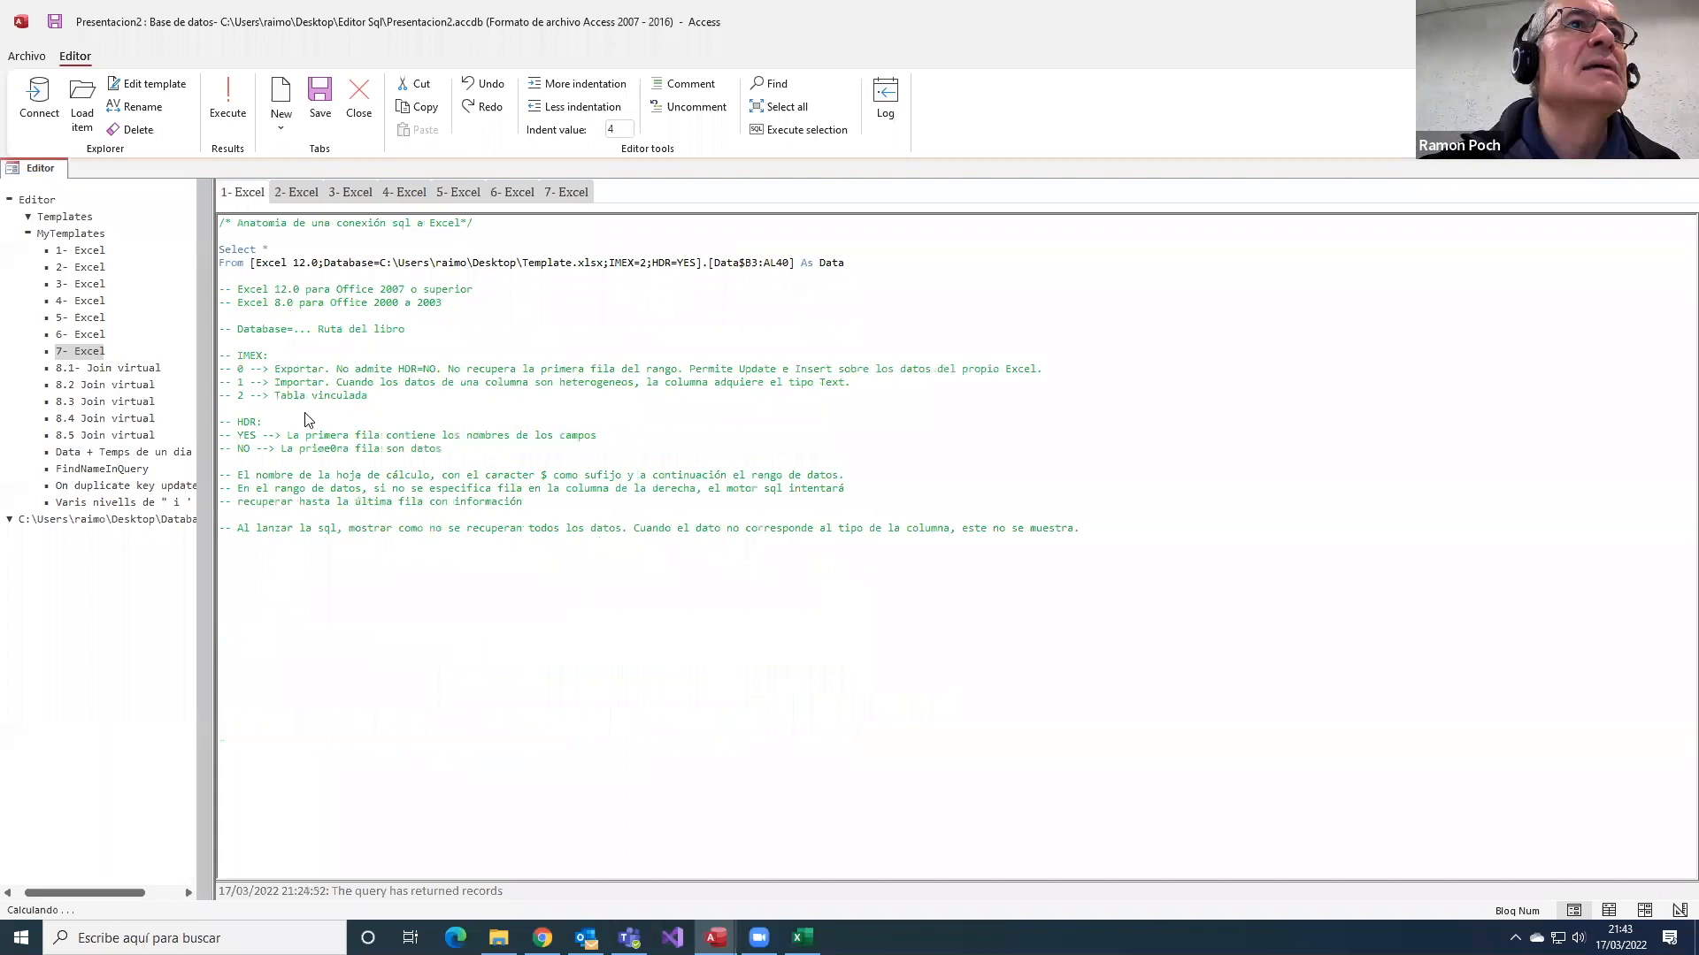
{"action": "left_click_drag", "start_coordinate": [236, 383], "coordinate": [325, 387]}
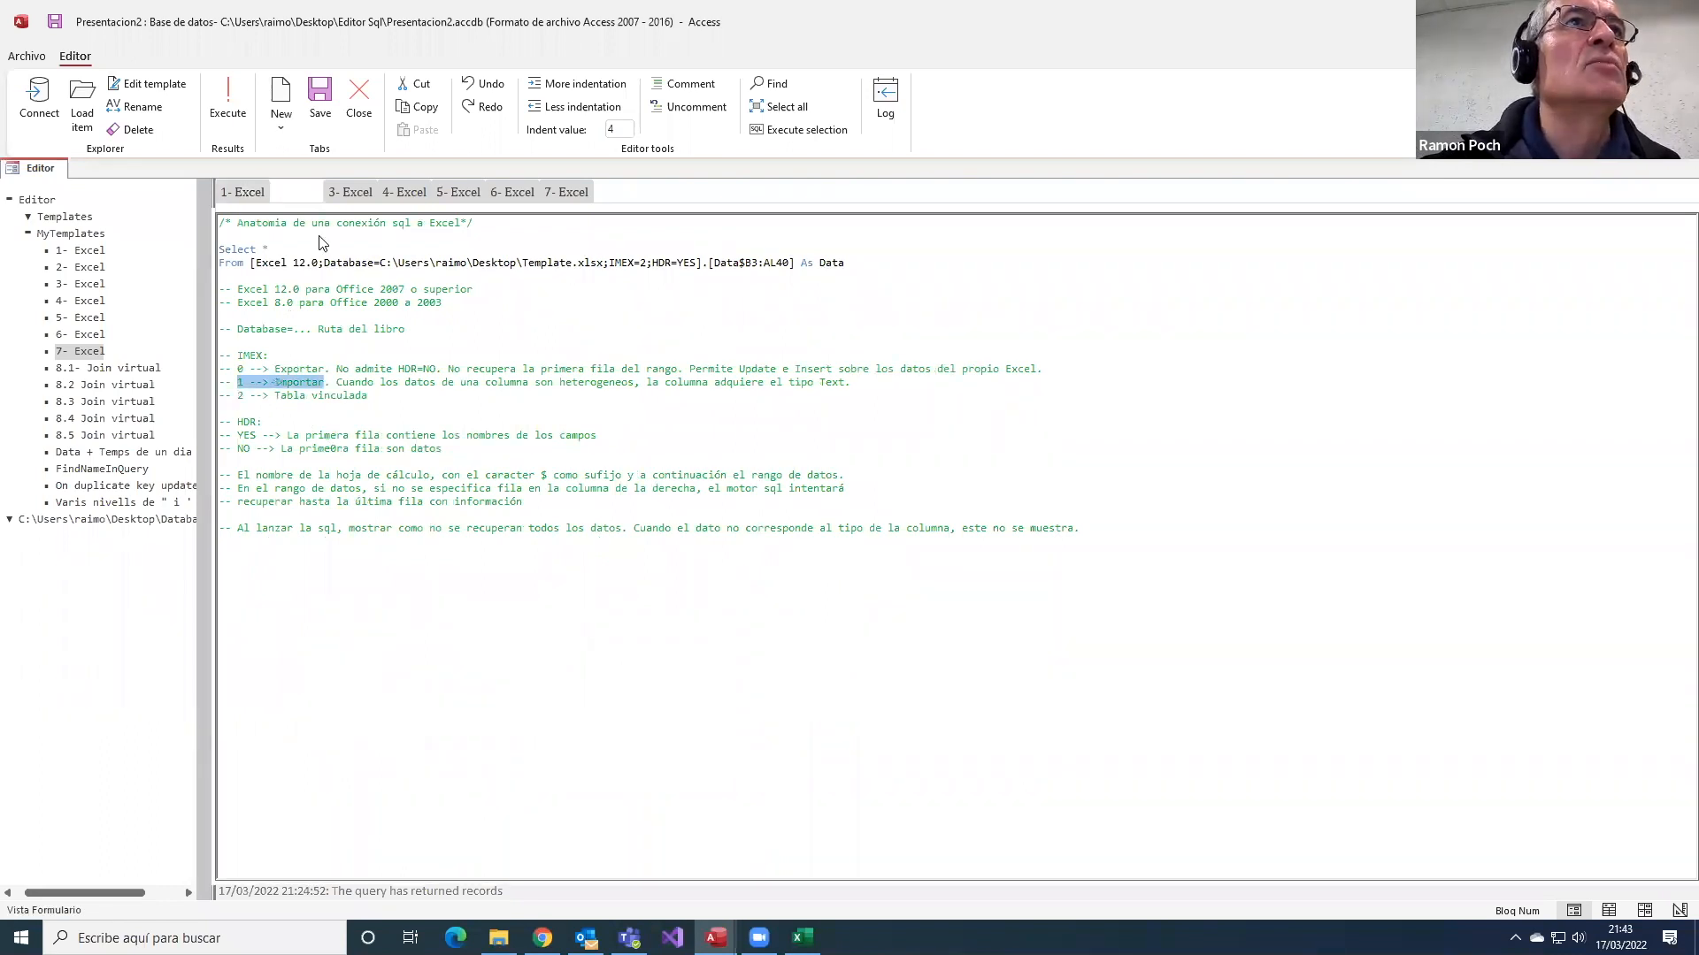
{"action": "left_click", "coordinate": [297, 193]}
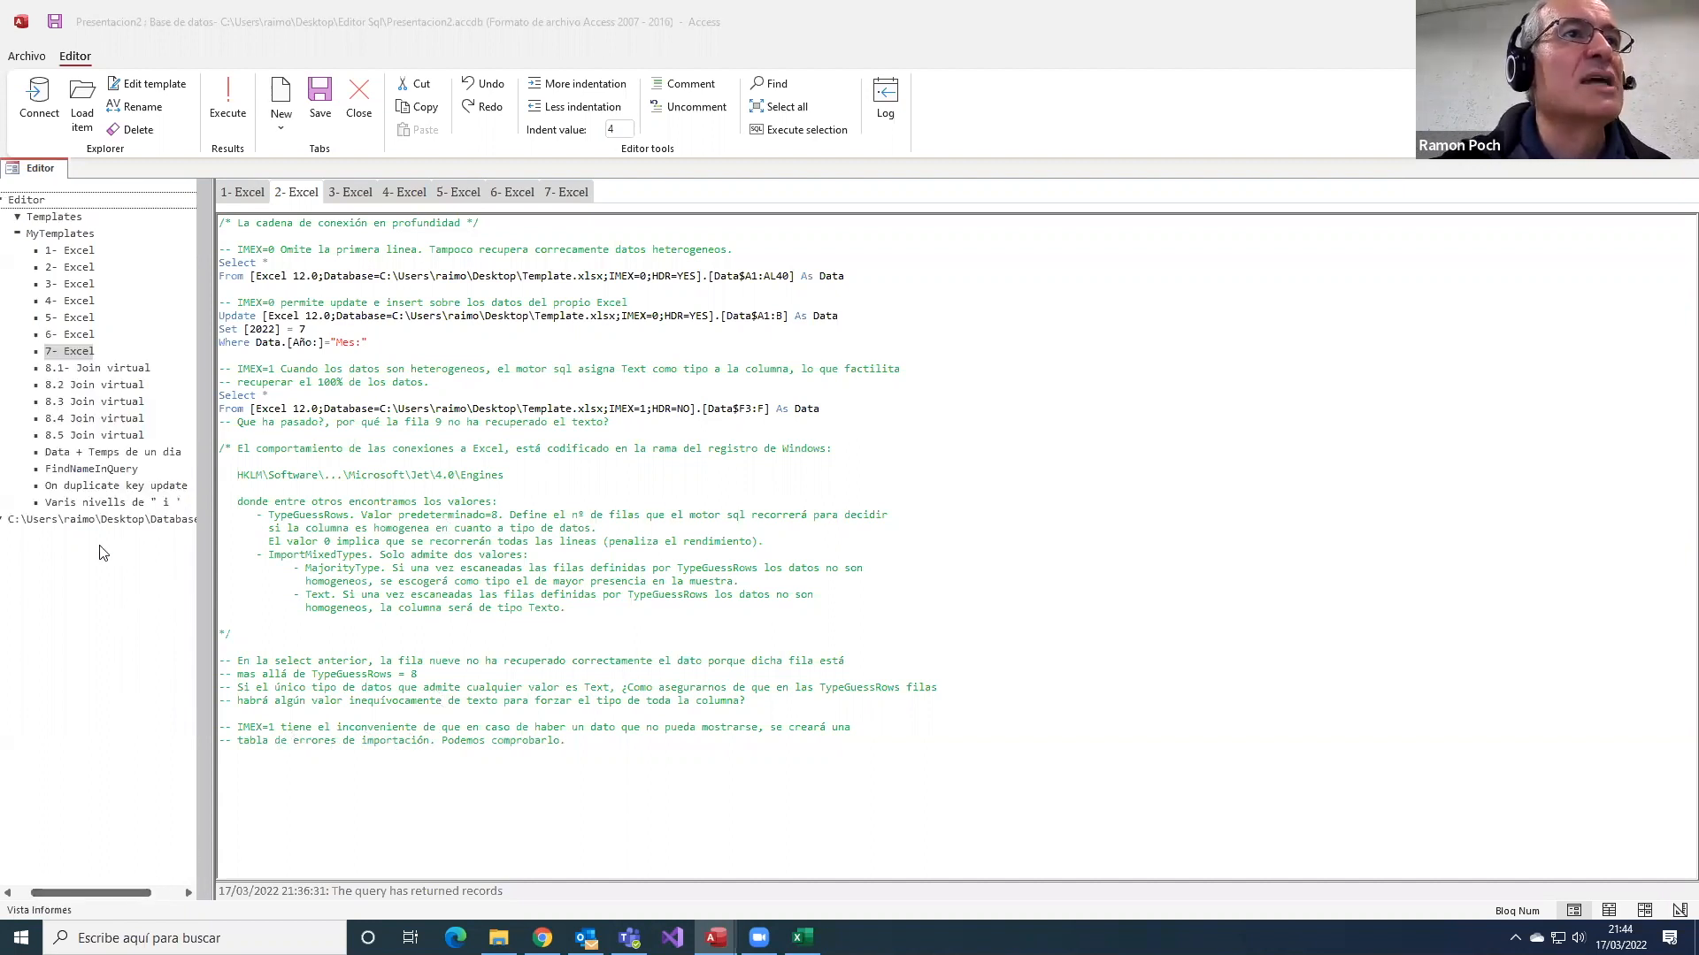
- Check the connected database's path in the explorer tree, then open Database1.accdb from the desktop and refresh its object list
{"action": "left_click", "coordinate": [89, 522]}
{"action": "left_click_drag", "start_coordinate": [89, 894], "coordinate": [150, 903]}
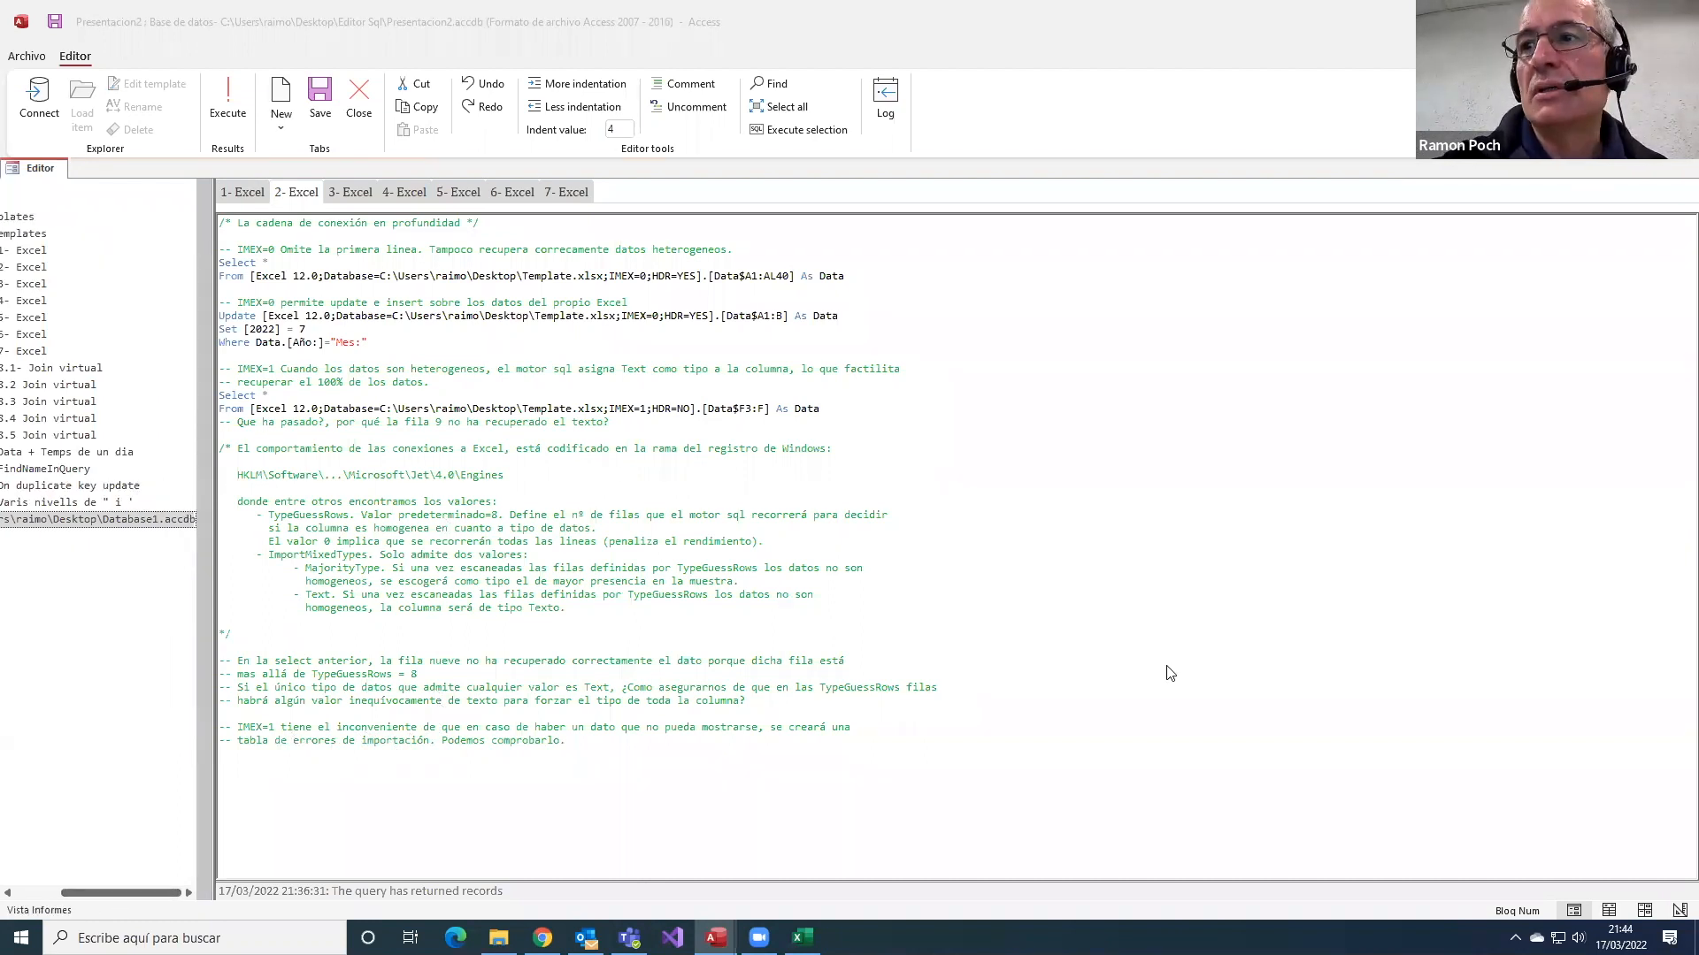
{"action": "left_click", "coordinate": [1694, 937]}
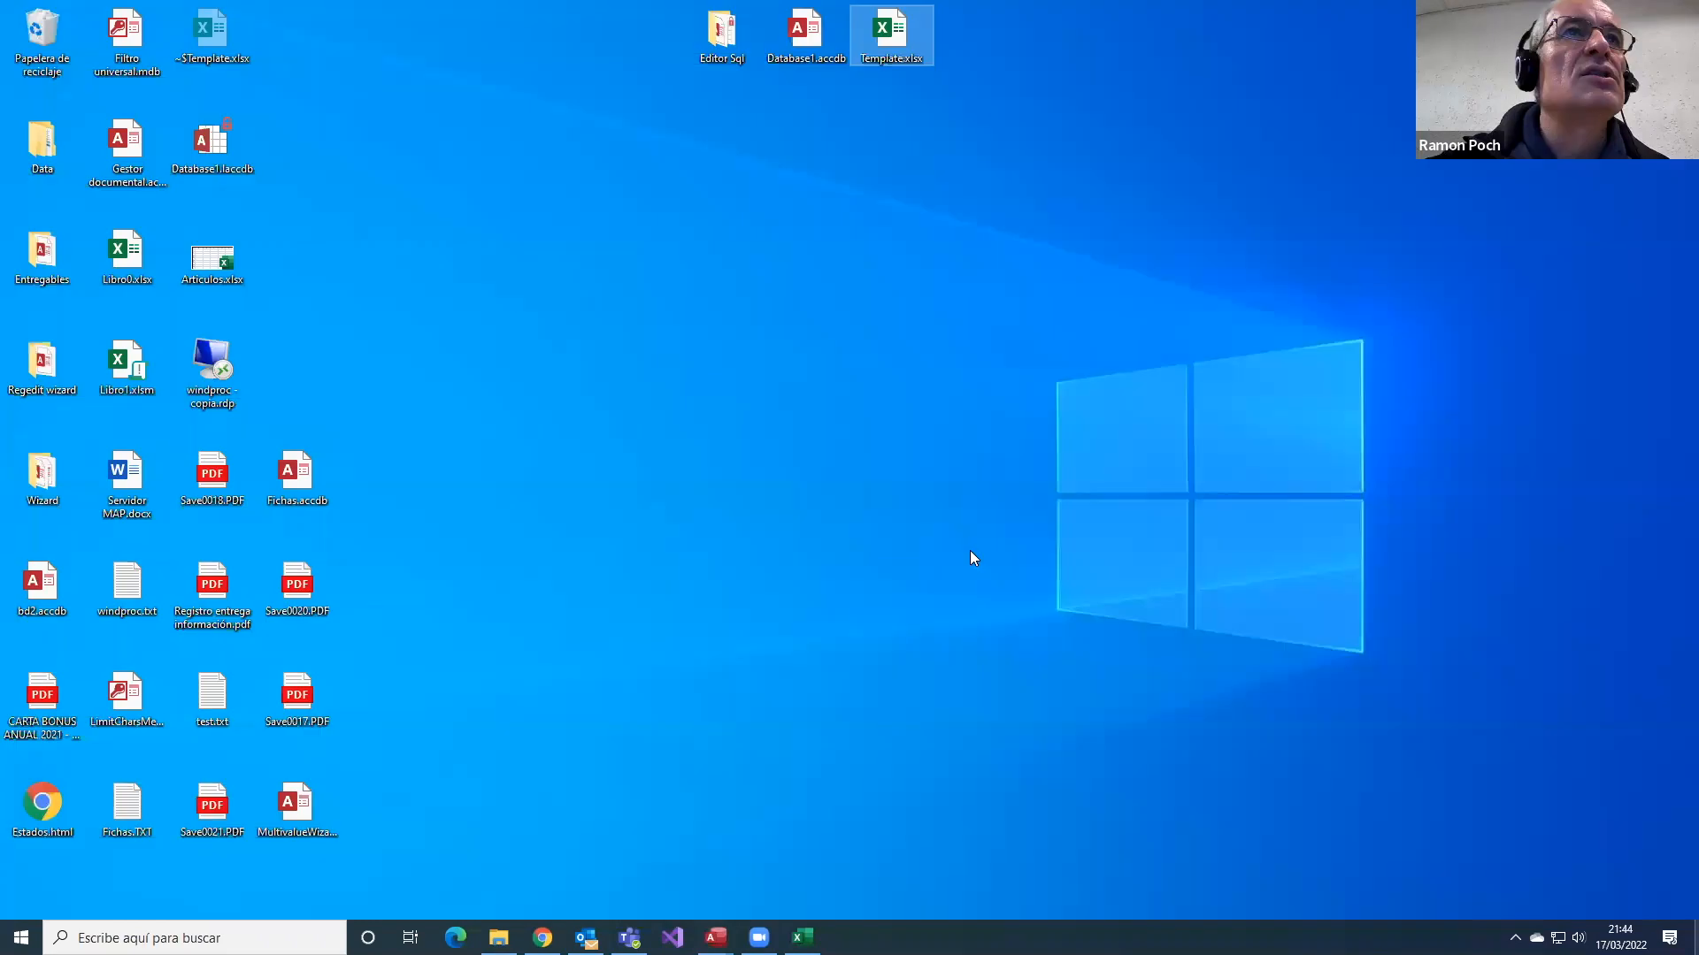
{"action": "double_click", "coordinate": [812, 59]}
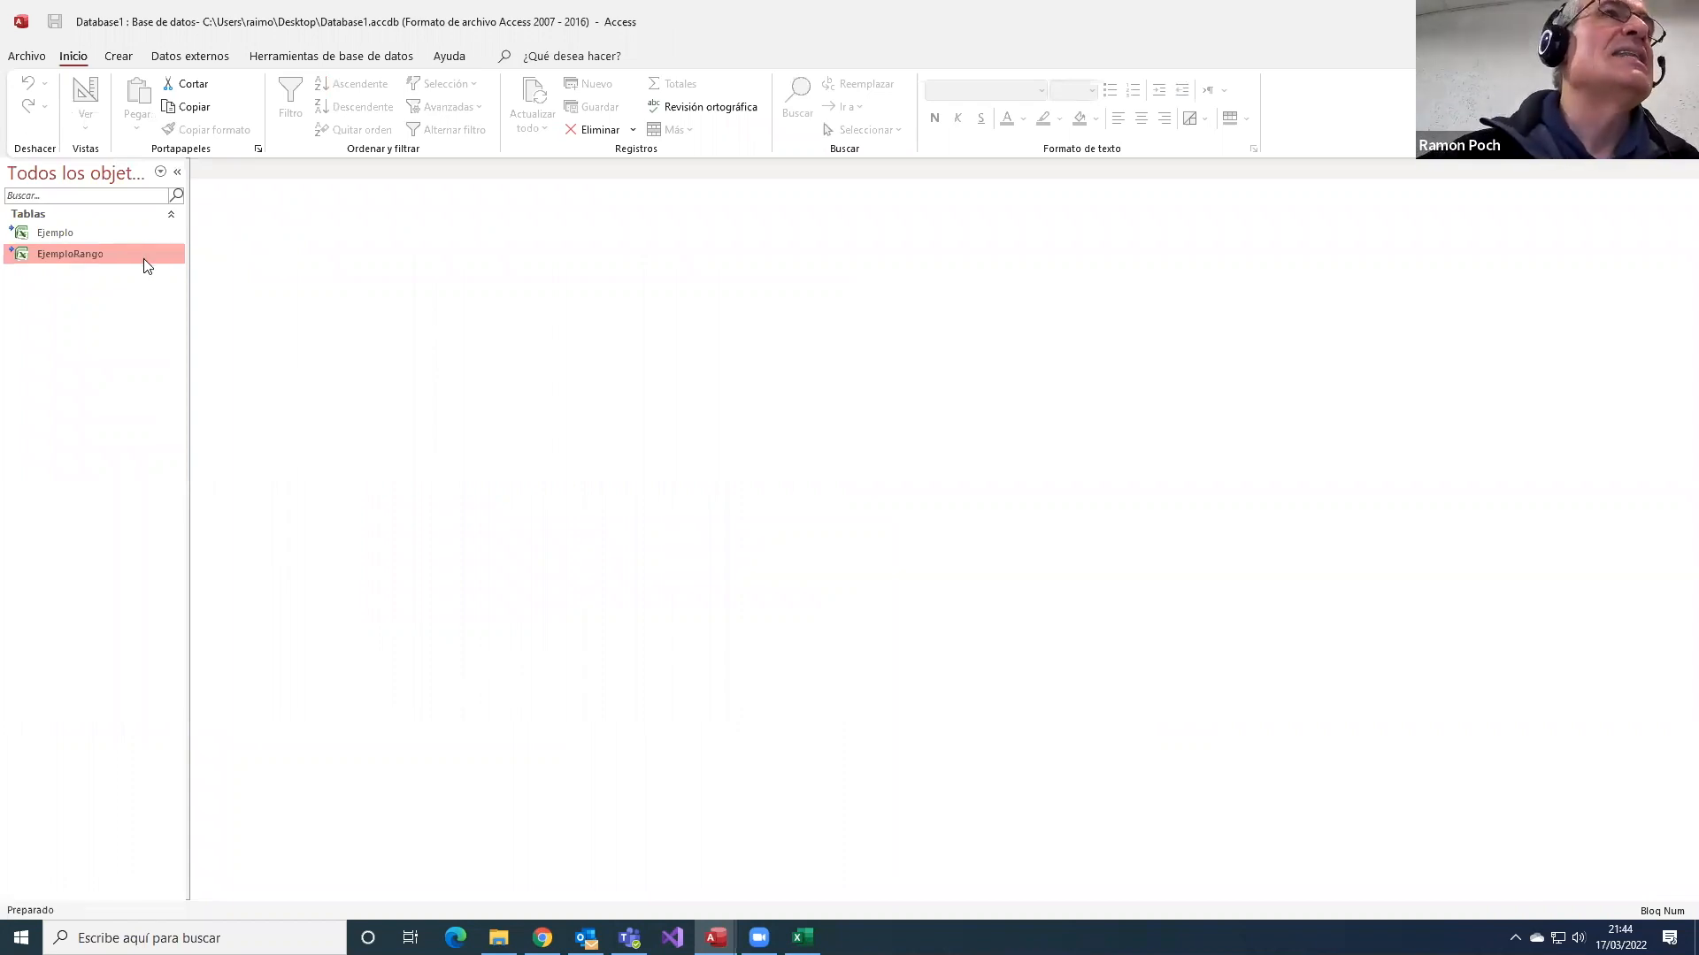
{"action": "left_click", "coordinate": [178, 174]}
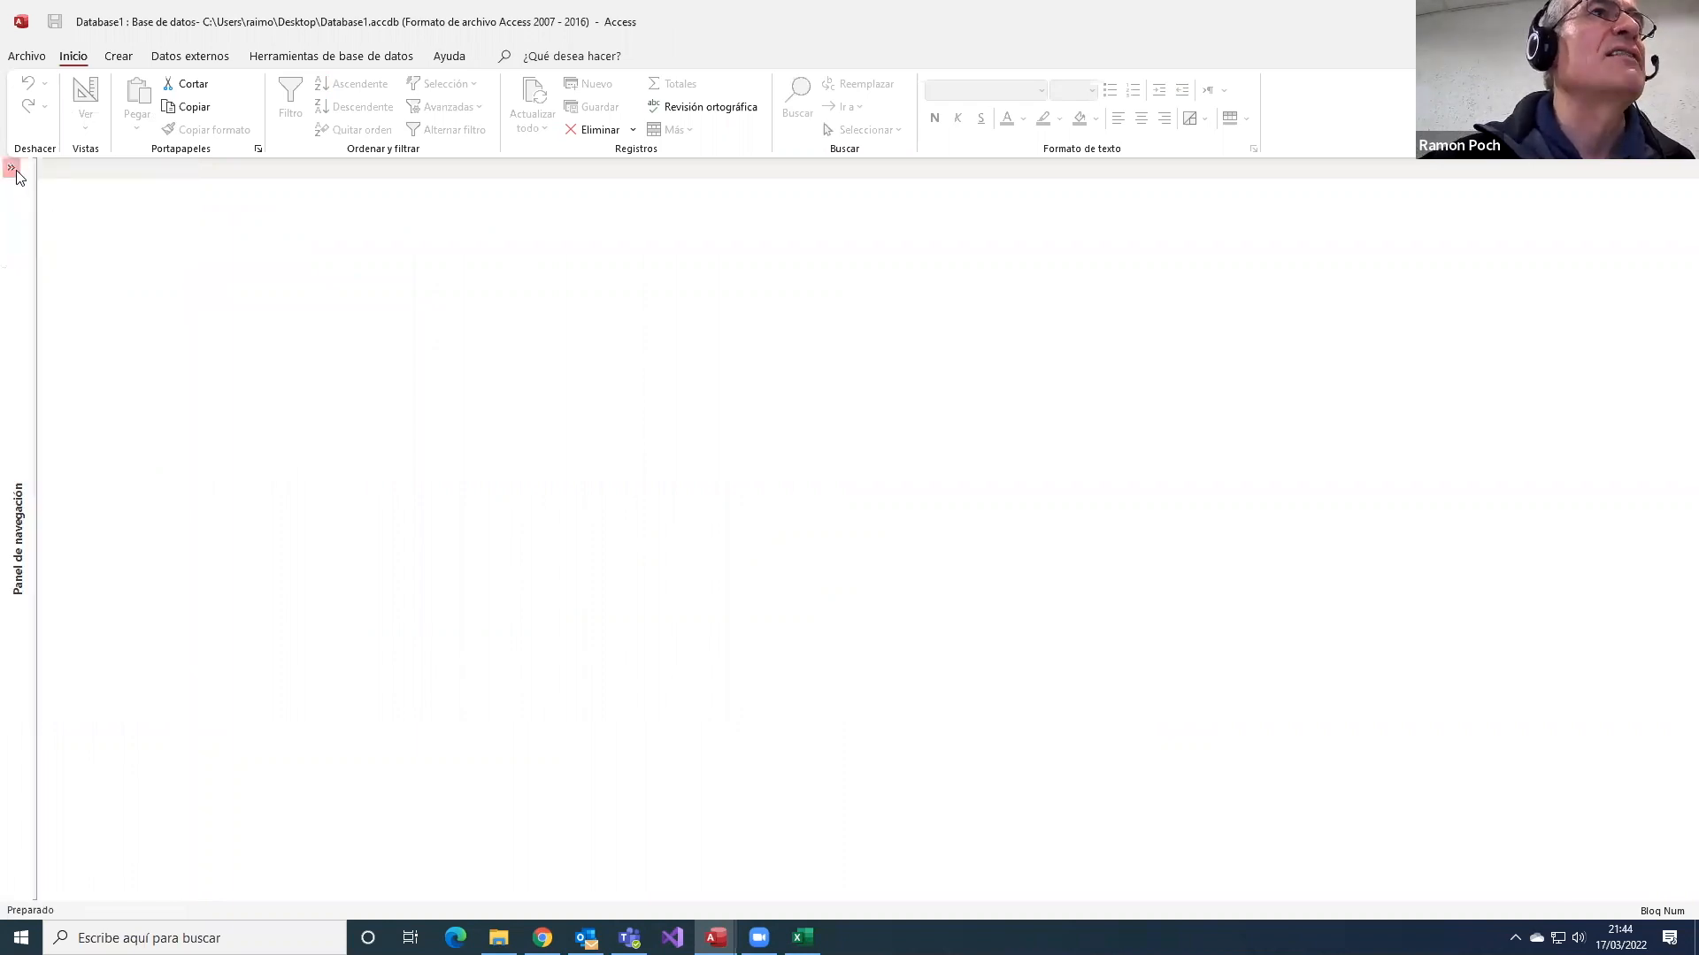
{"action": "left_click", "coordinate": [20, 173]}
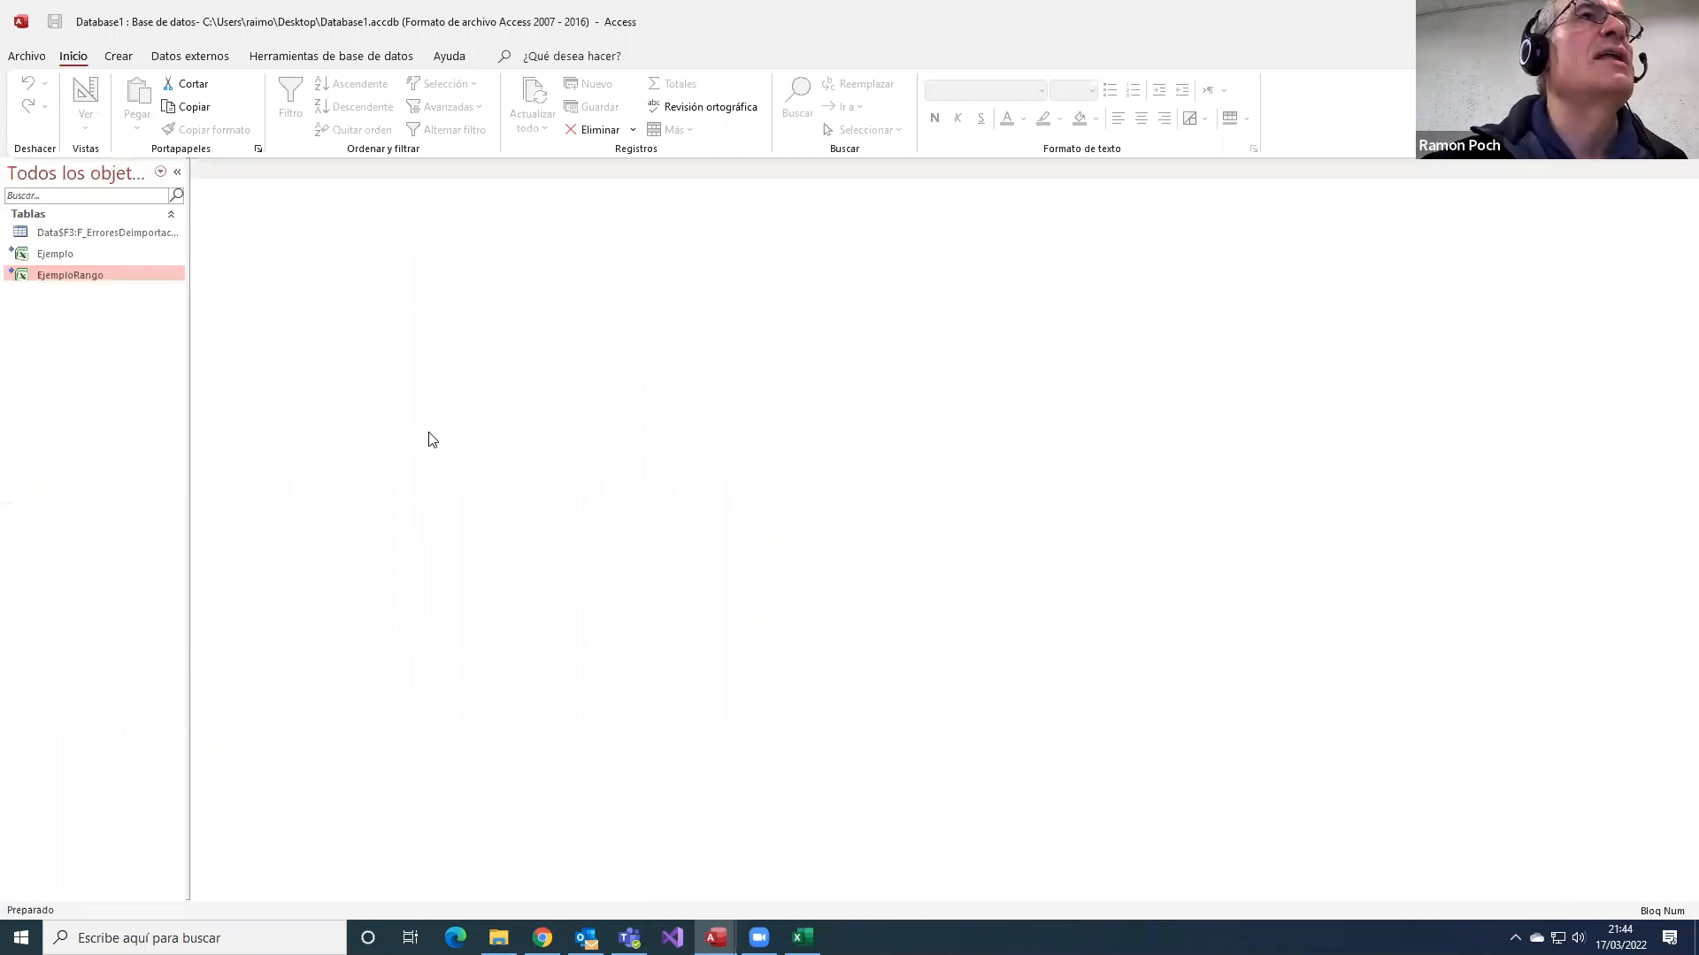
- Inspect the Data$F3:F import errors table in Database1 and close it
{"action": "left_click", "coordinate": [110, 215]}
{"action": "left_click", "coordinate": [171, 213]}
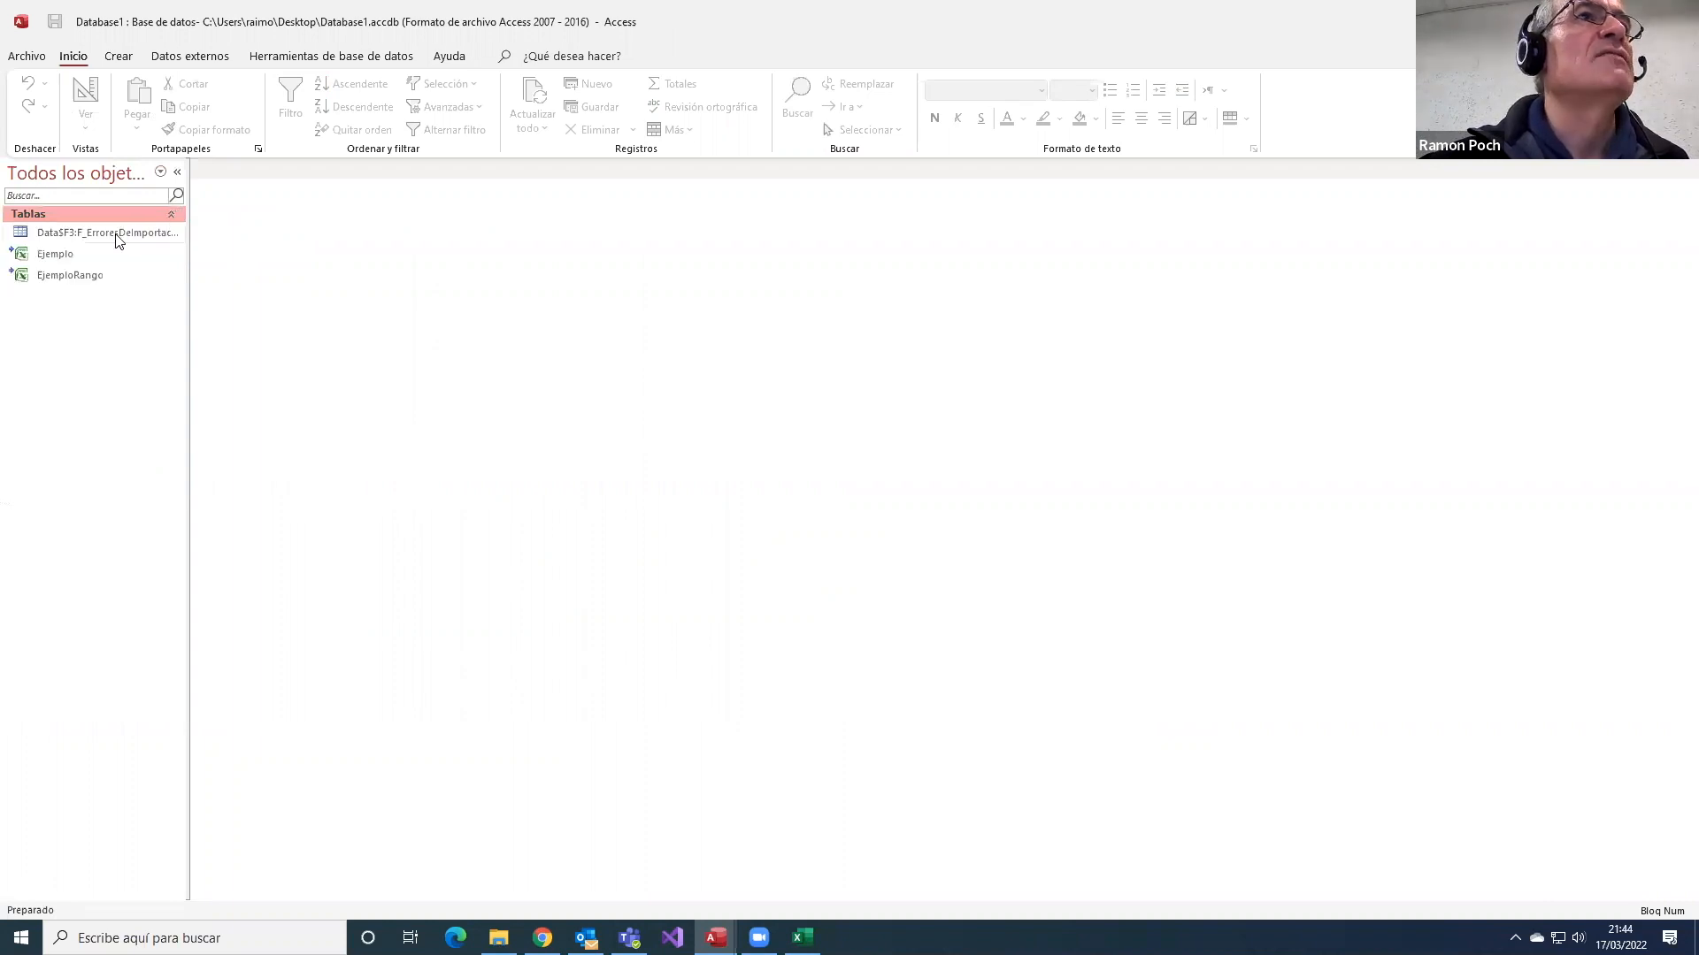
{"action": "left_click", "coordinate": [114, 234]}
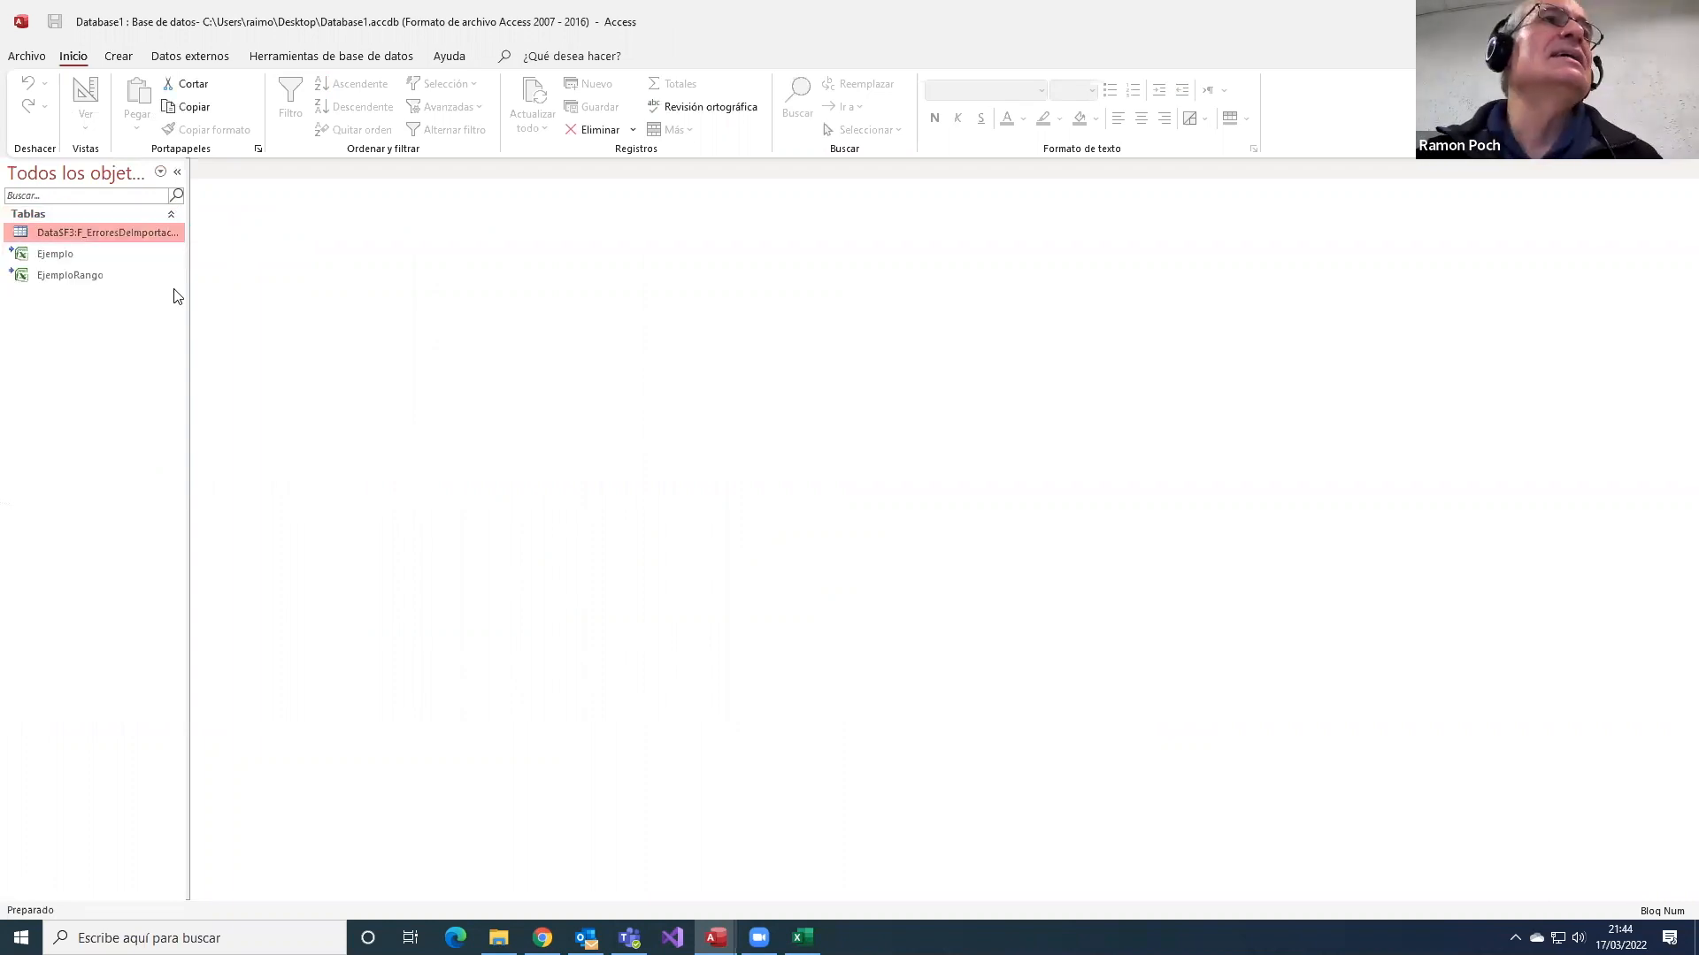
{"action": "double_click", "coordinate": [110, 232]}
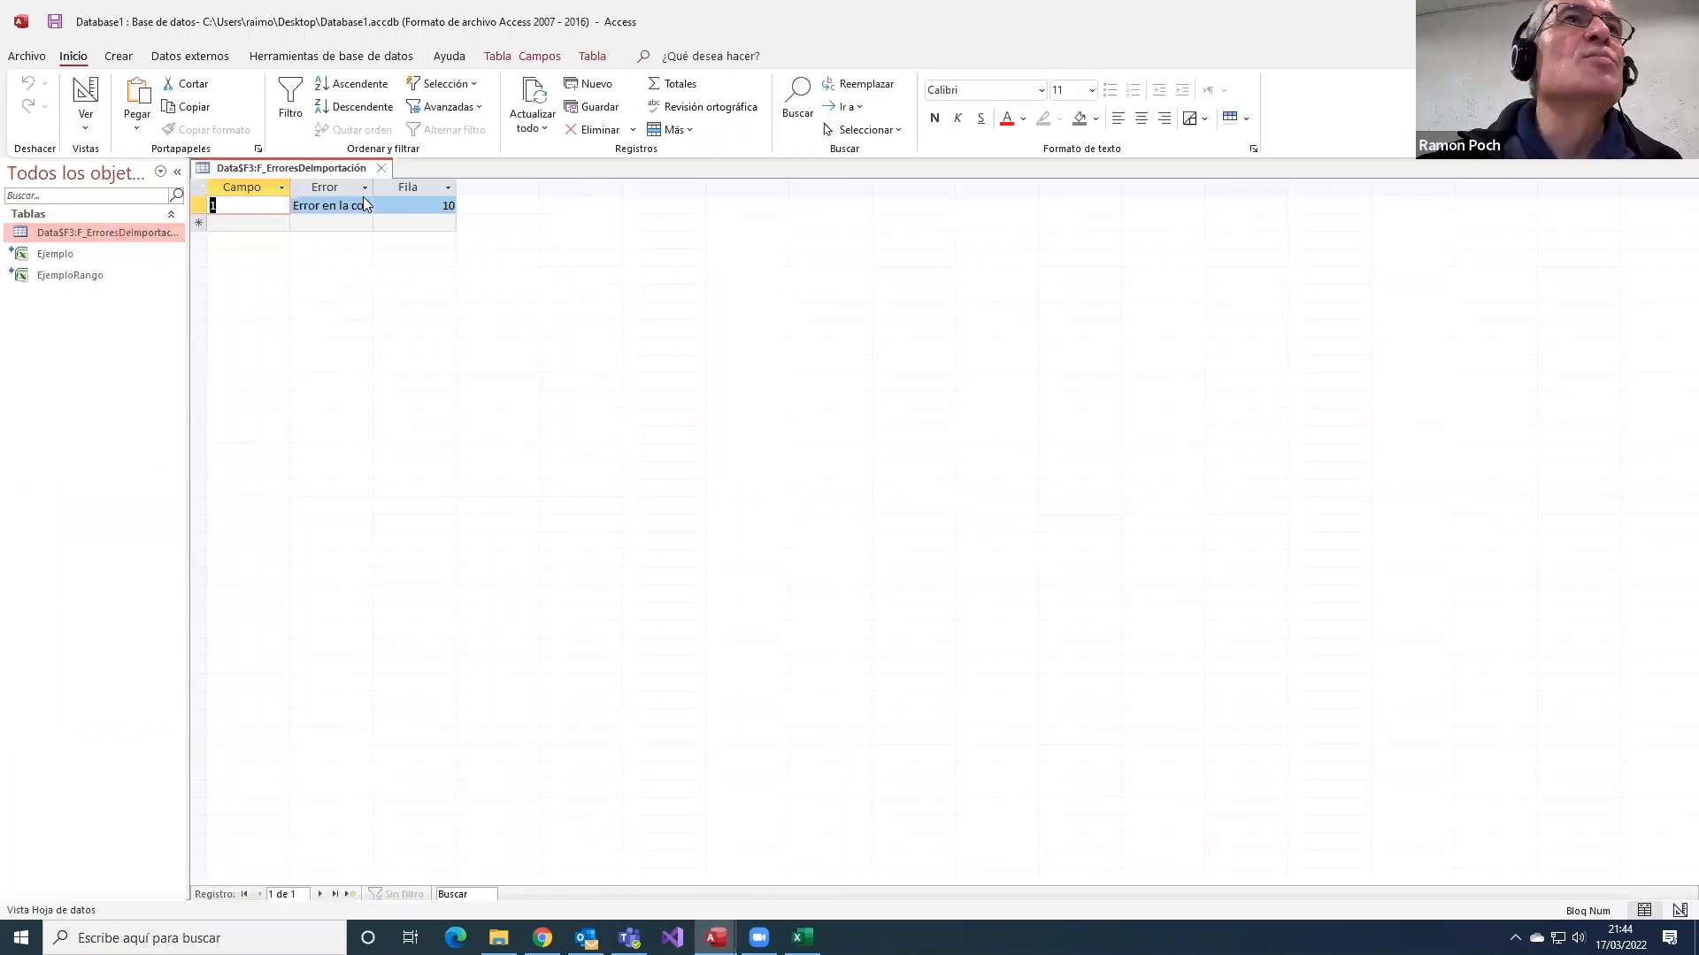
{"action": "left_click", "coordinate": [386, 169]}
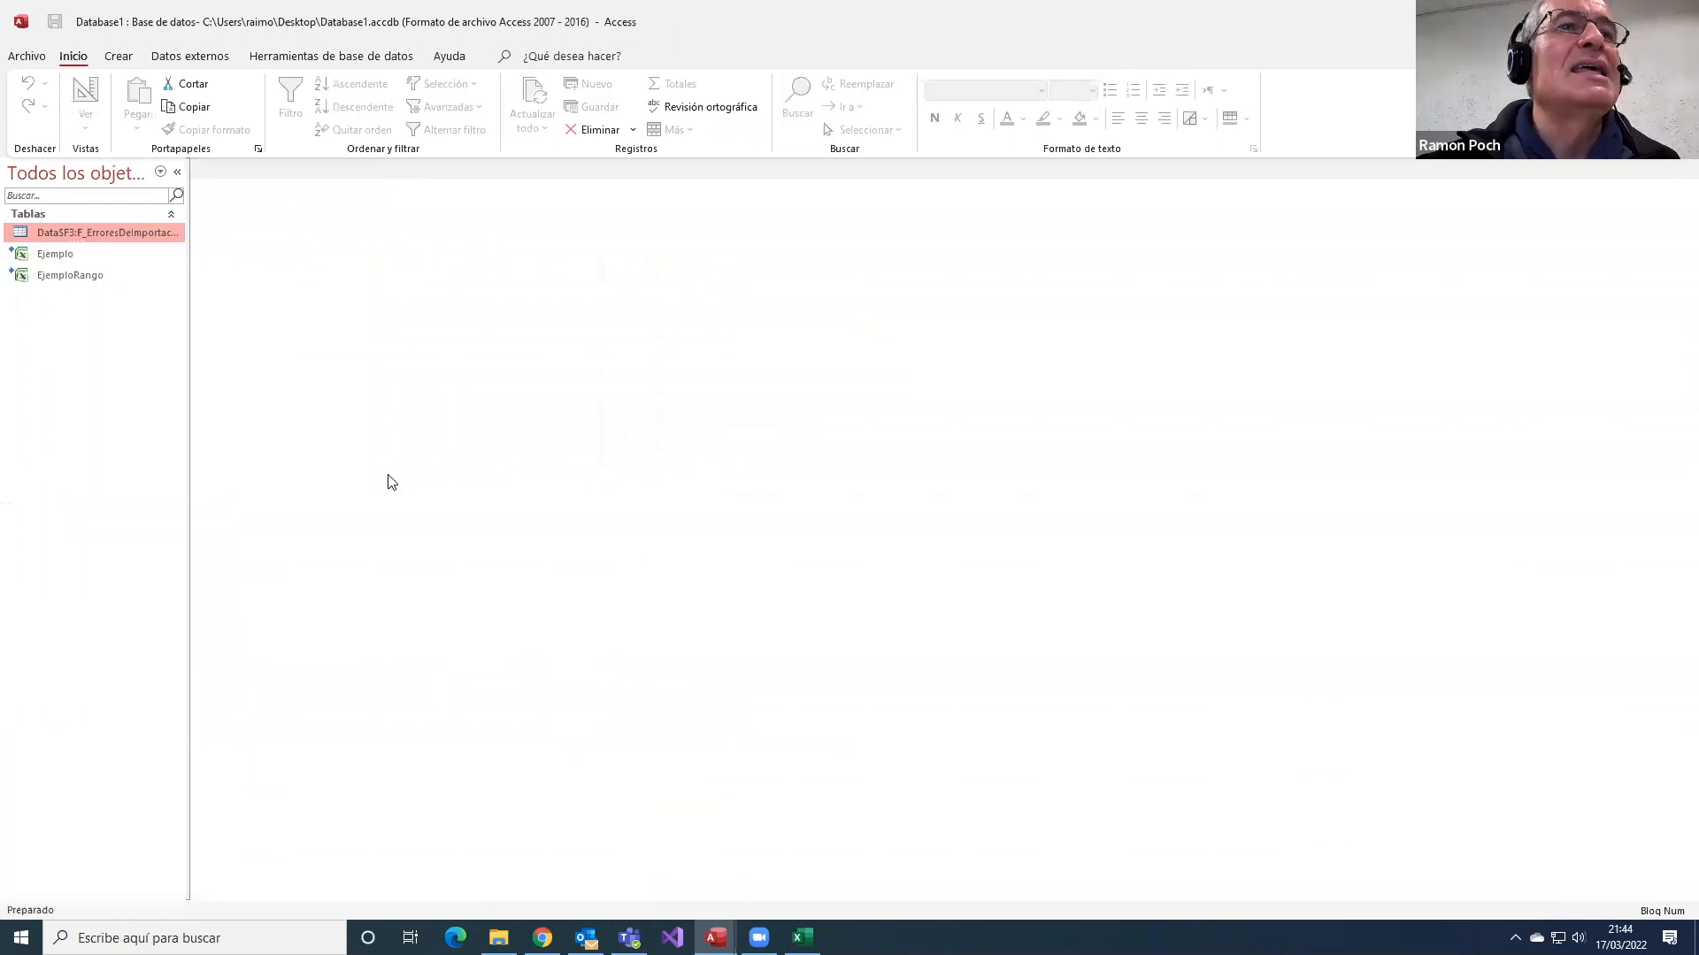
- Return to Presentacion2, highlight the IMEX=1 Select and the first IMEX=0 Select's connection, and show the 3- Excel script
{"action": "left_click", "coordinate": [716, 938]}
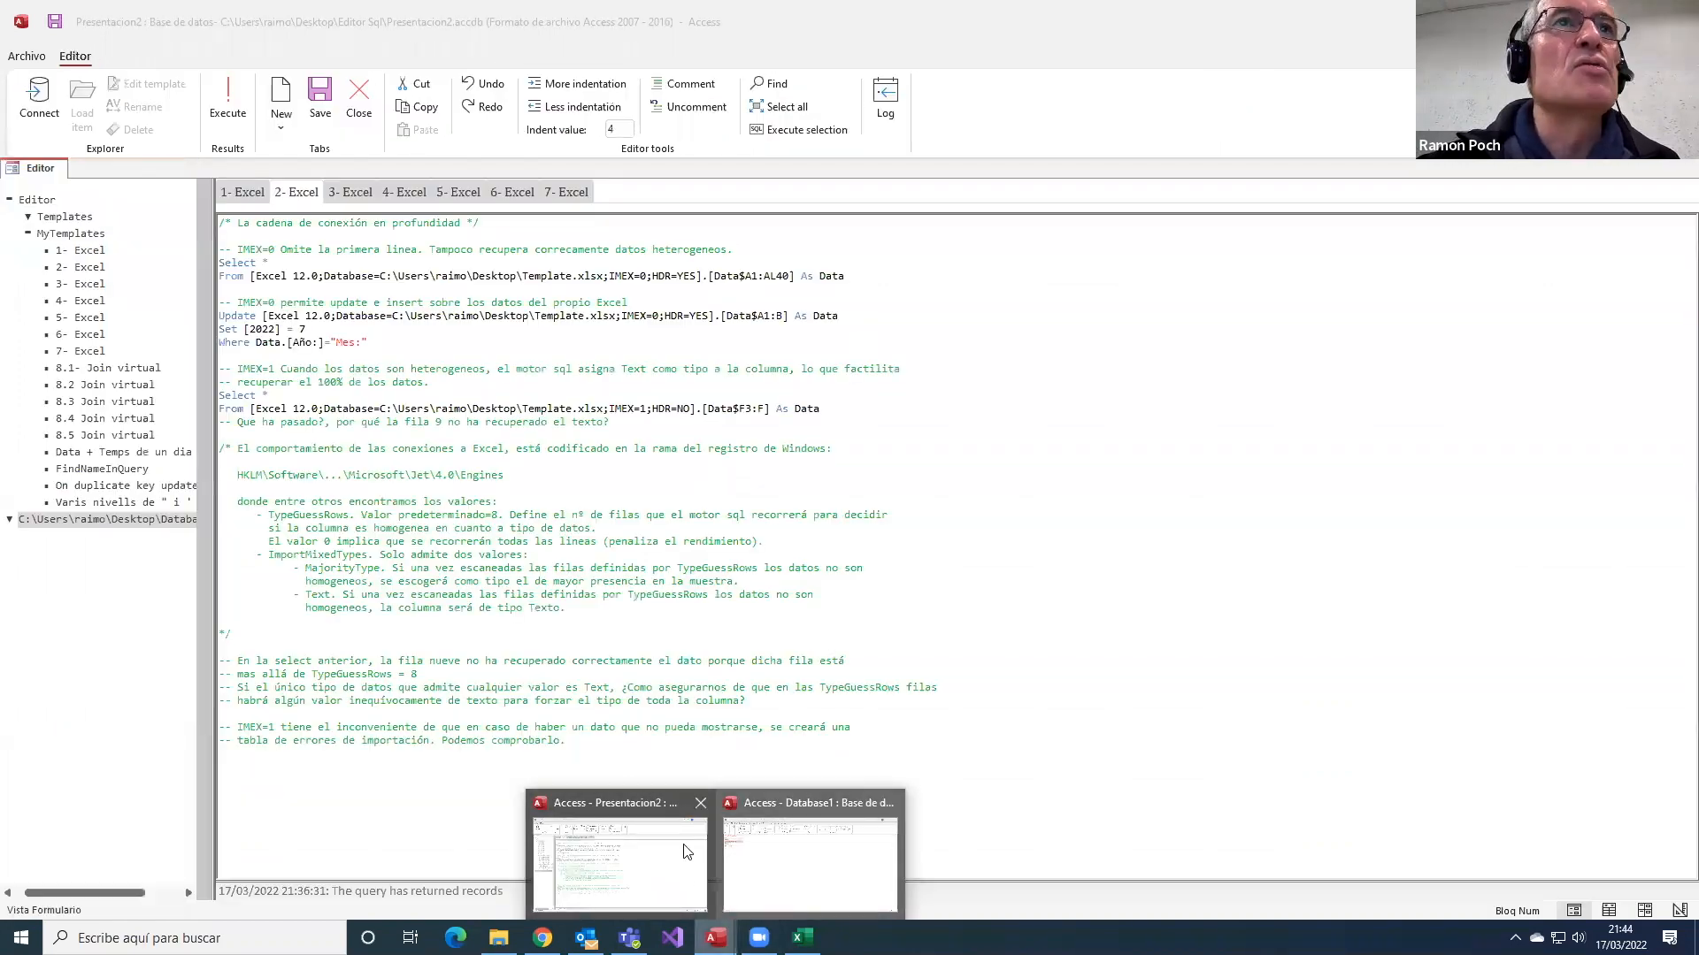
{"action": "left_click", "coordinate": [686, 847]}
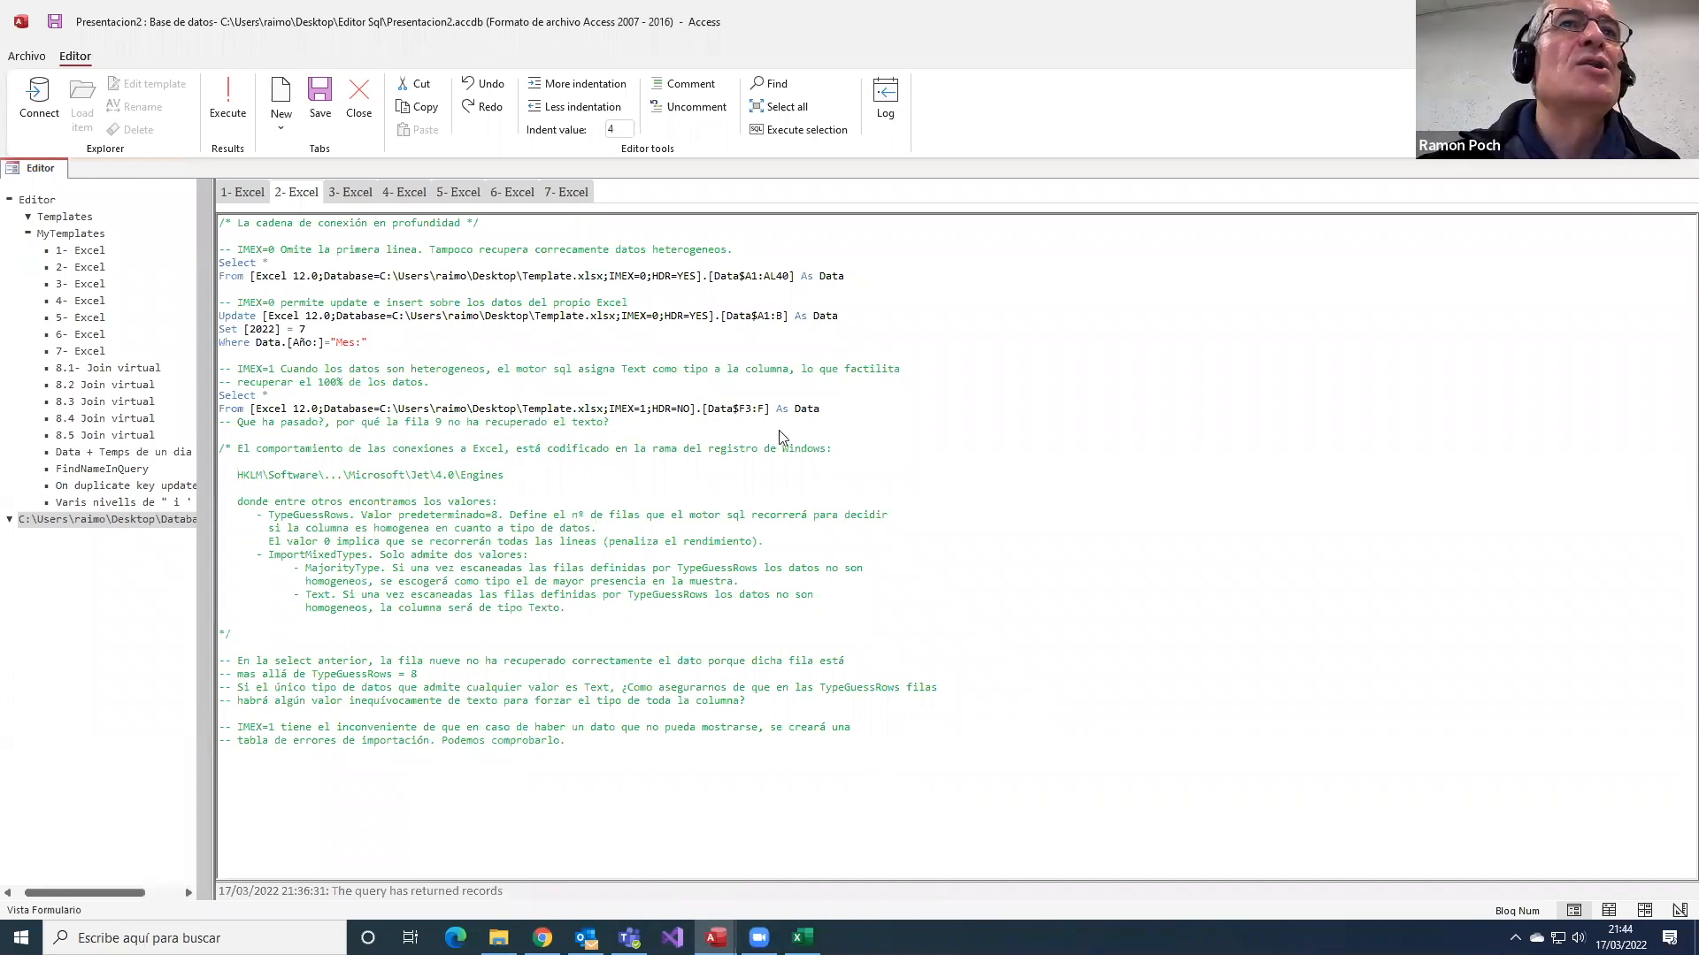
{"action": "left_click_drag", "start_coordinate": [827, 414], "coordinate": [206, 396]}
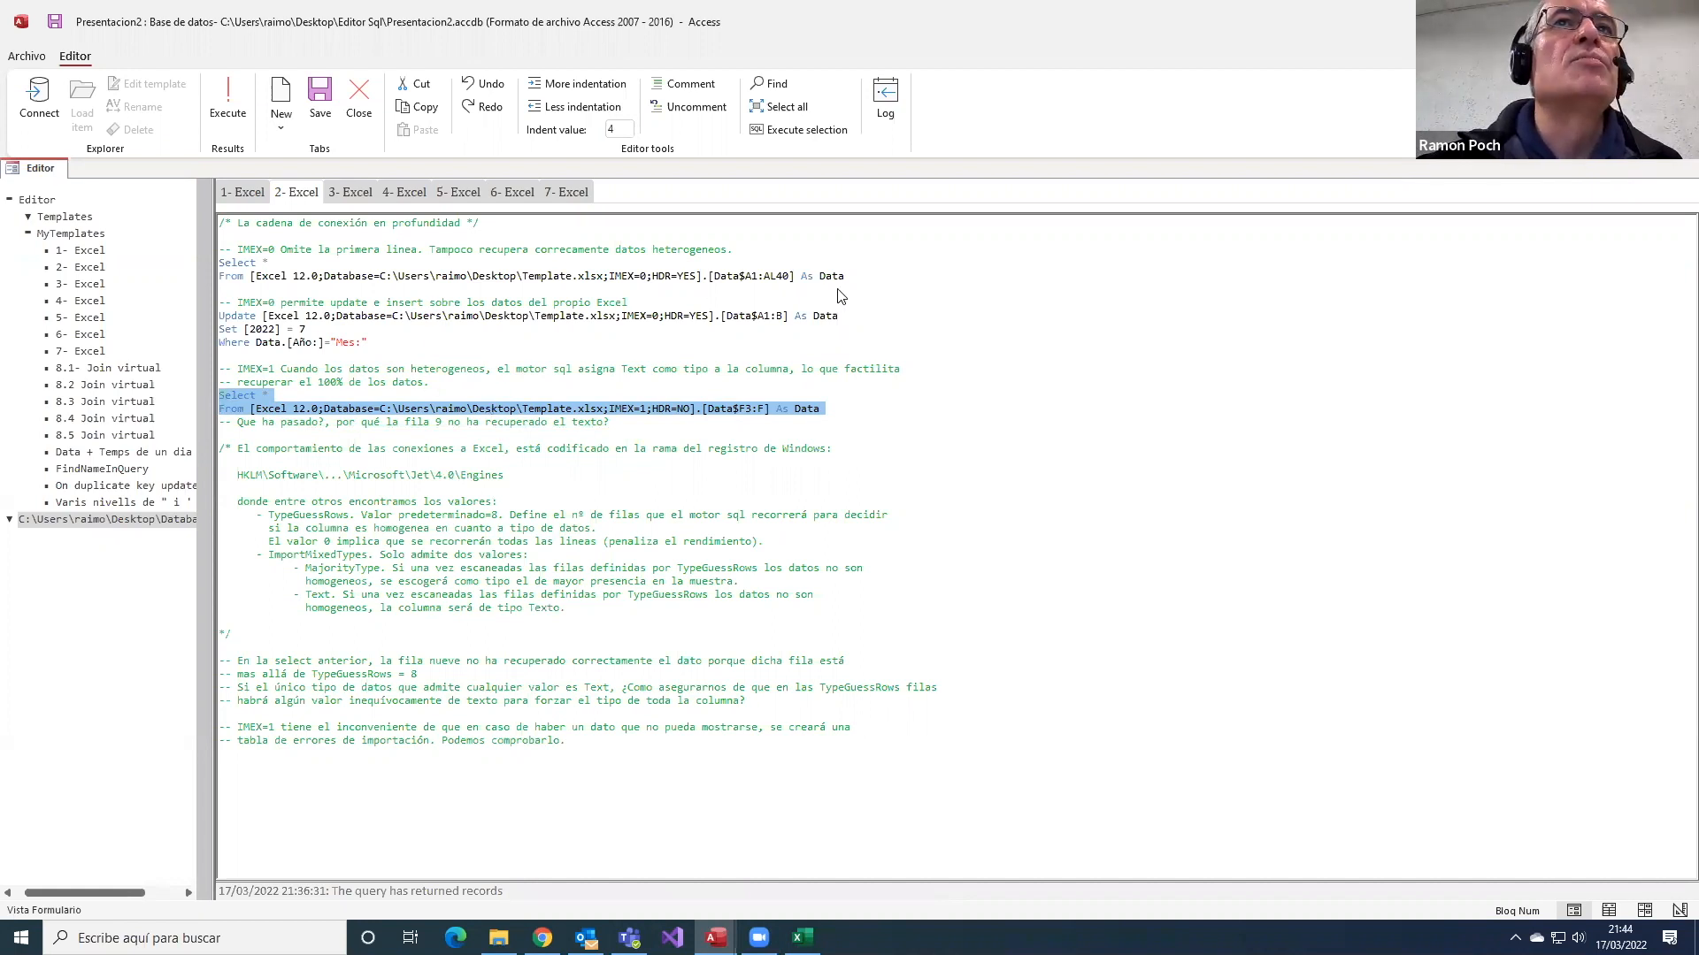
{"action": "left_click_drag", "start_coordinate": [844, 278], "coordinate": [387, 277]}
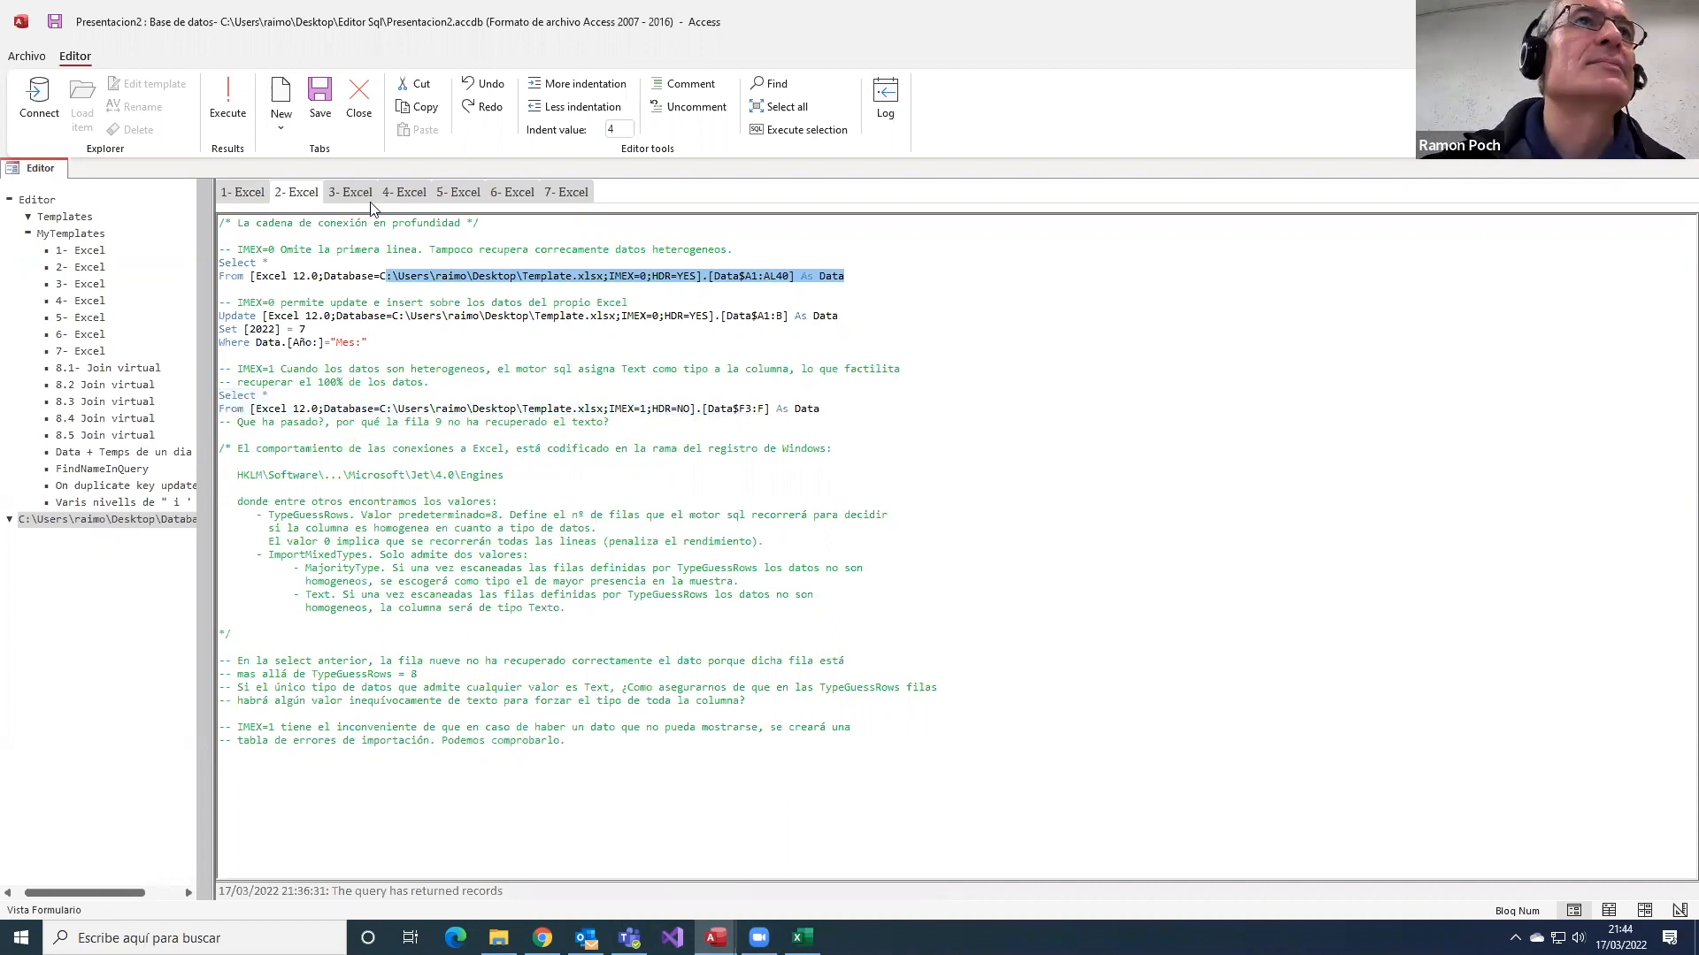
{"action": "left_click", "coordinate": [352, 193]}
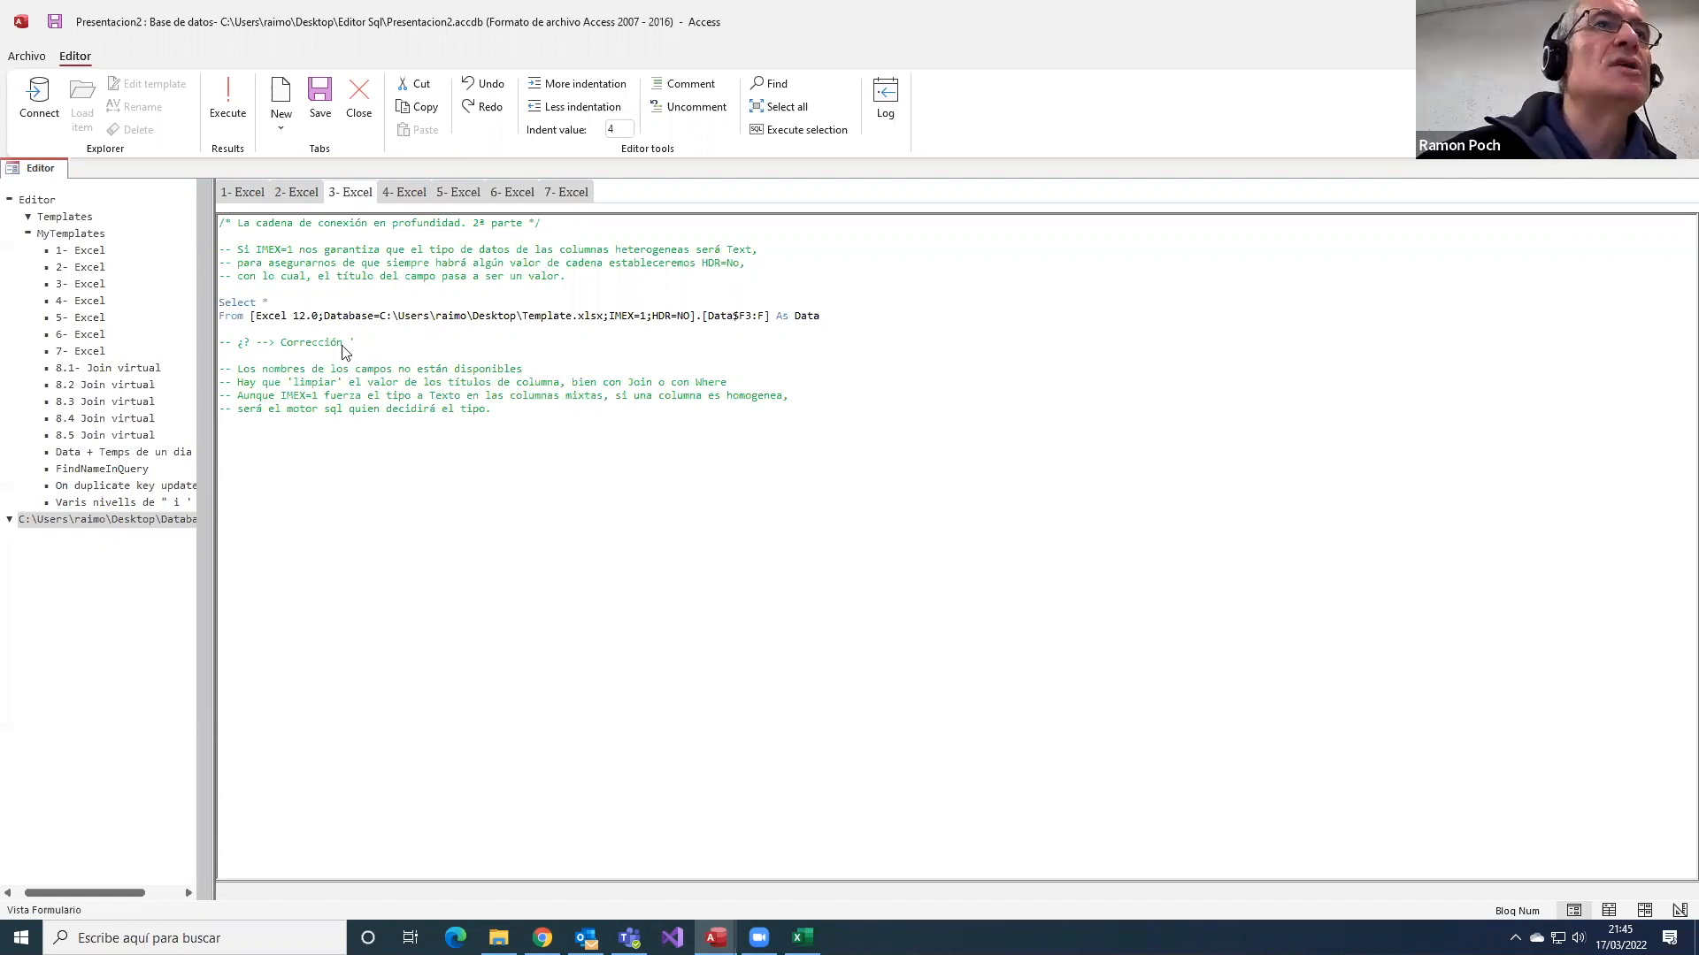
- Mark the "Corrección" note in the 3- Excel script and execute only its IMEX=1;HDR=NO Select on Data$F3:F
{"action": "left_click_drag", "start_coordinate": [356, 343], "coordinate": [223, 351]}
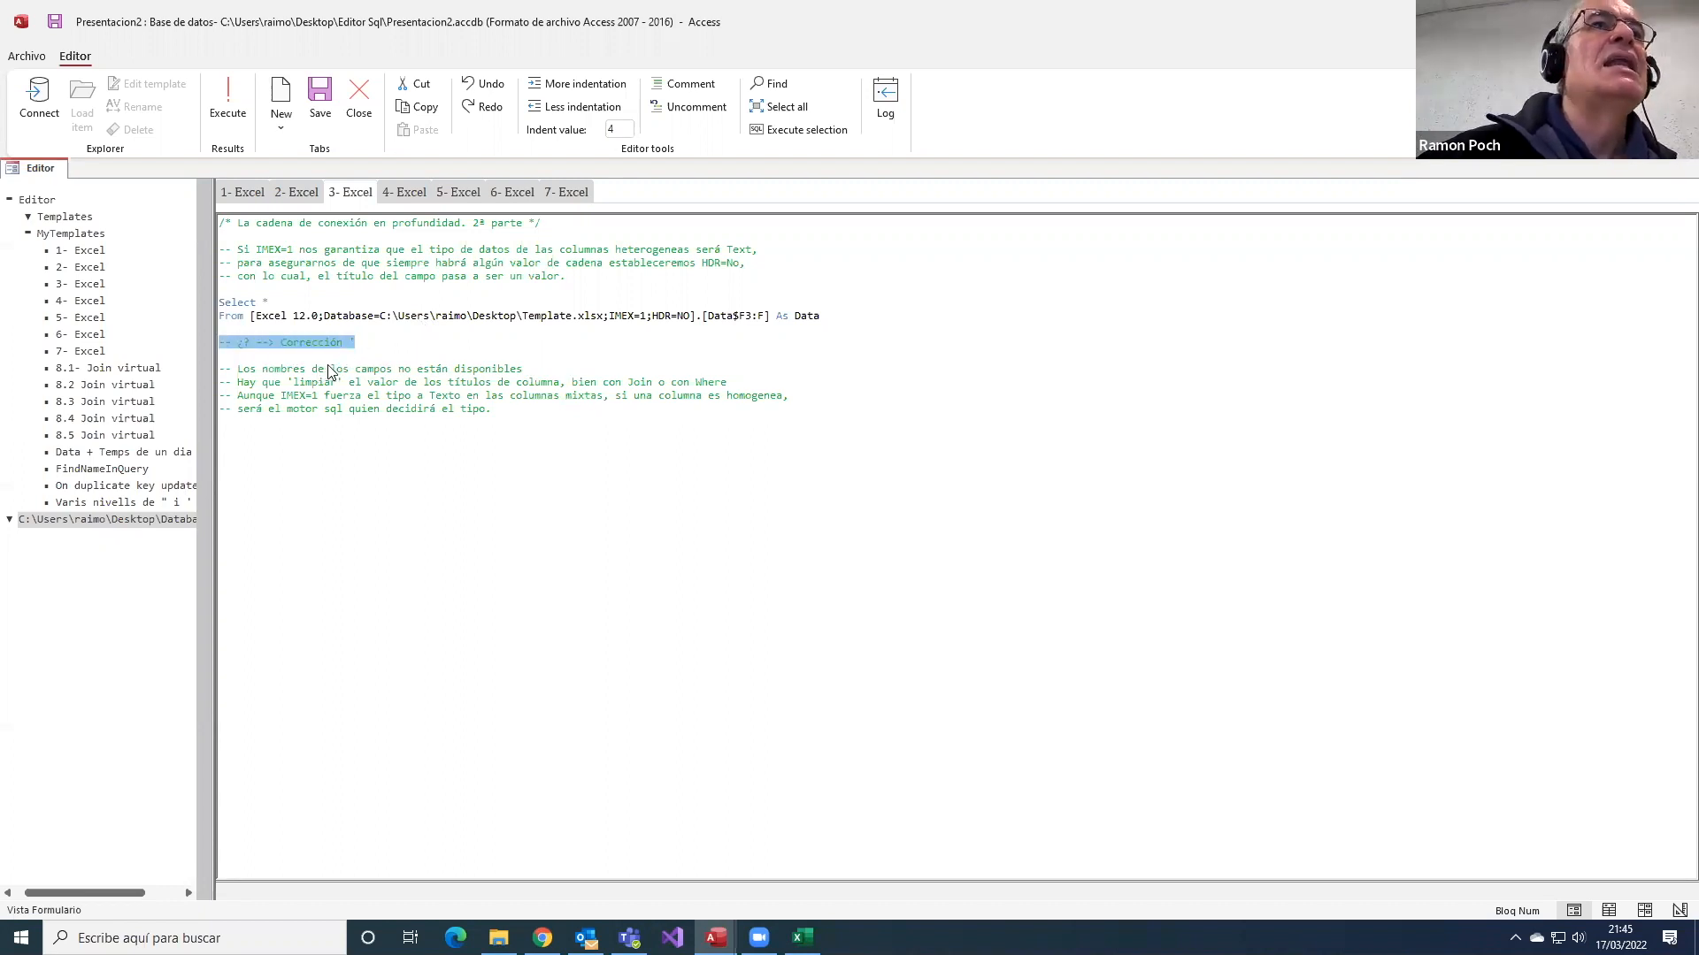
{"action": "left_click", "coordinate": [347, 350]}
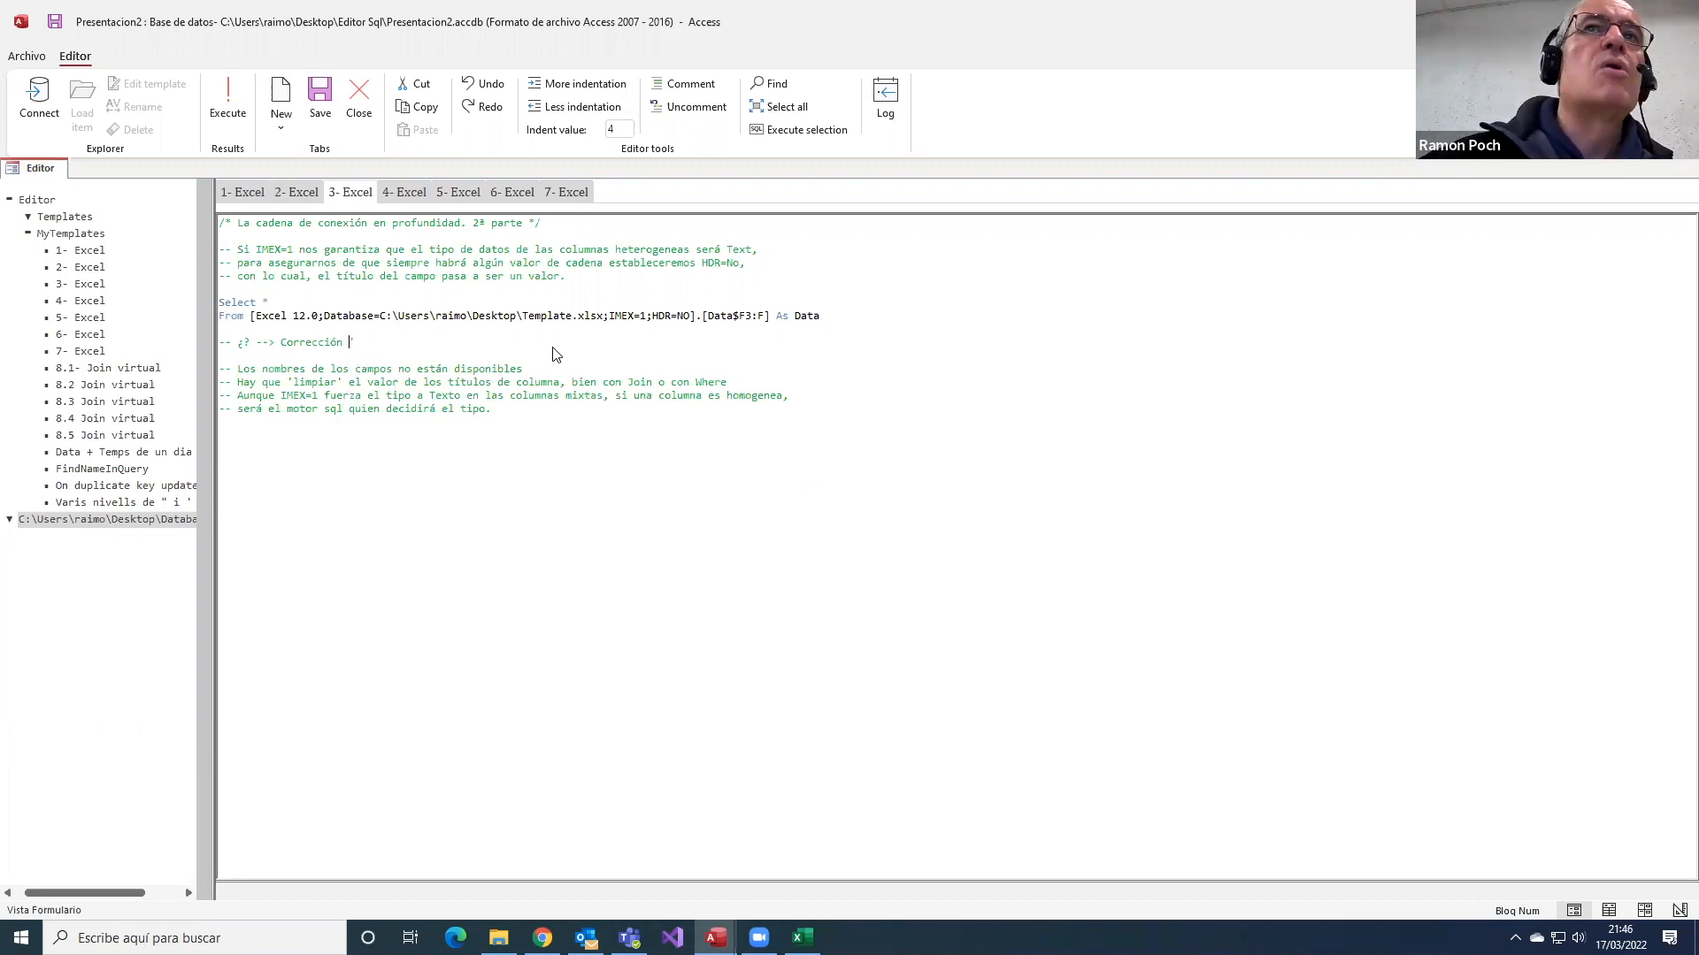
{"action": "left_click_drag", "start_coordinate": [823, 317], "coordinate": [189, 303]}
{"action": "left_click", "coordinate": [799, 130]}
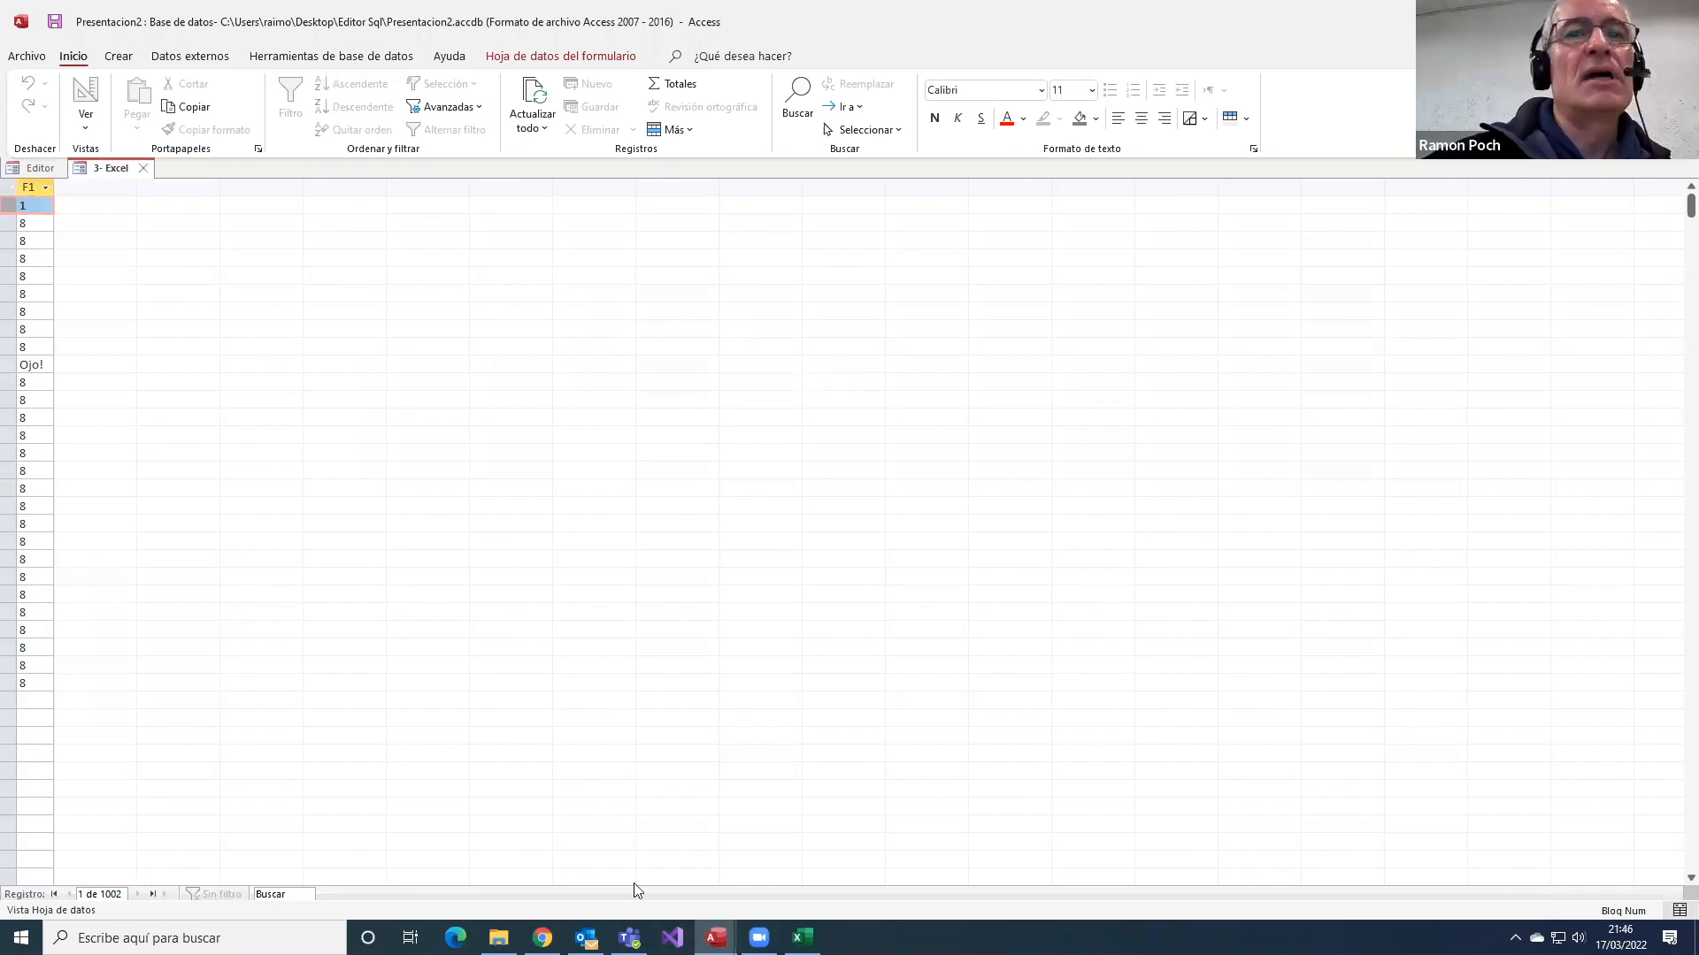
- Check the day 1 header in cell F3 of Template.xlsx's Data sheet, return to the Presentacion2 query results and close them
{"action": "left_click", "coordinate": [802, 938]}
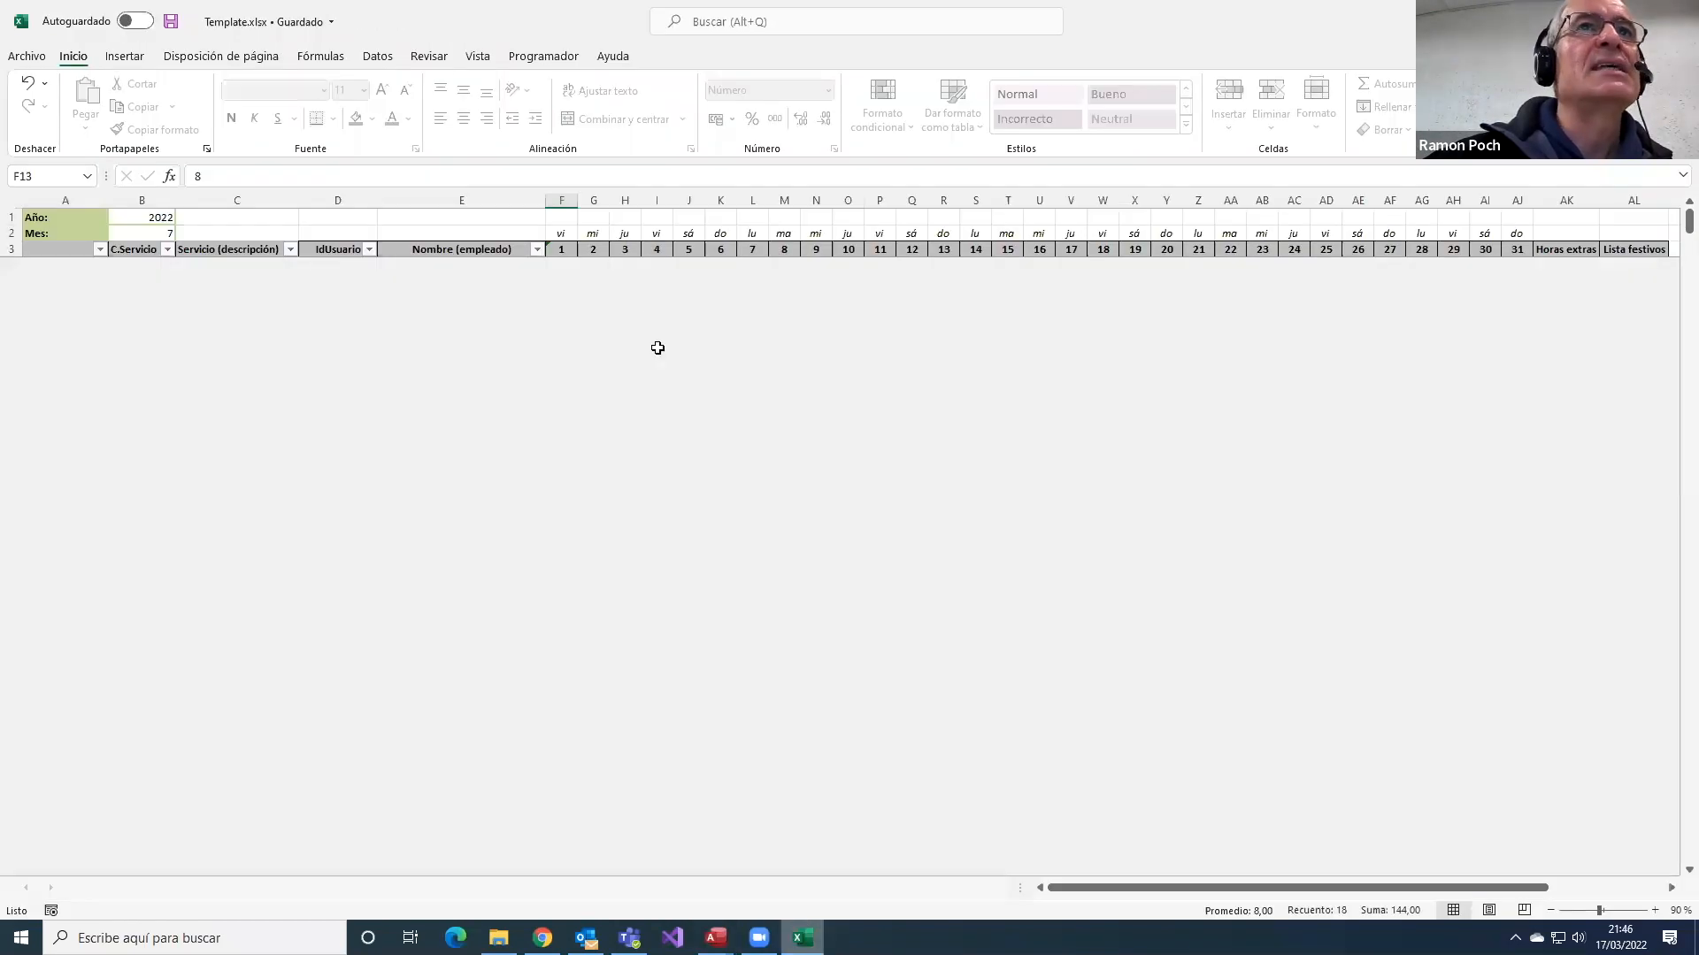
{"action": "left_click", "coordinate": [573, 251]}
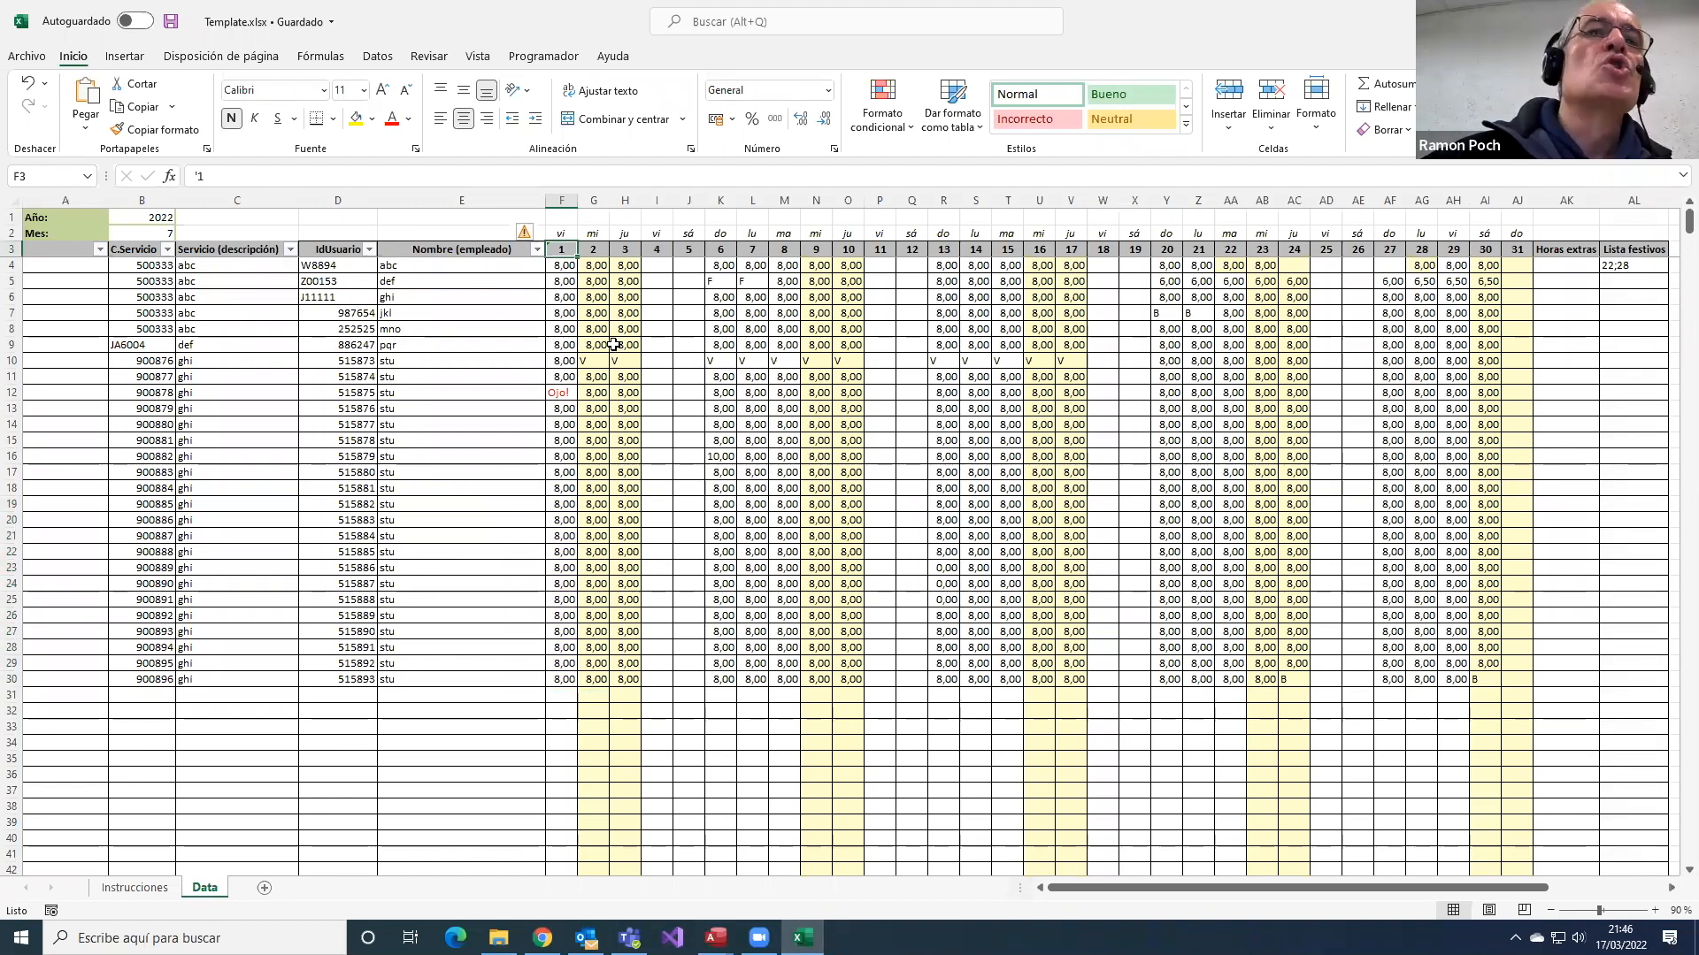
{"action": "mouse_move", "coordinate": [714, 938]}
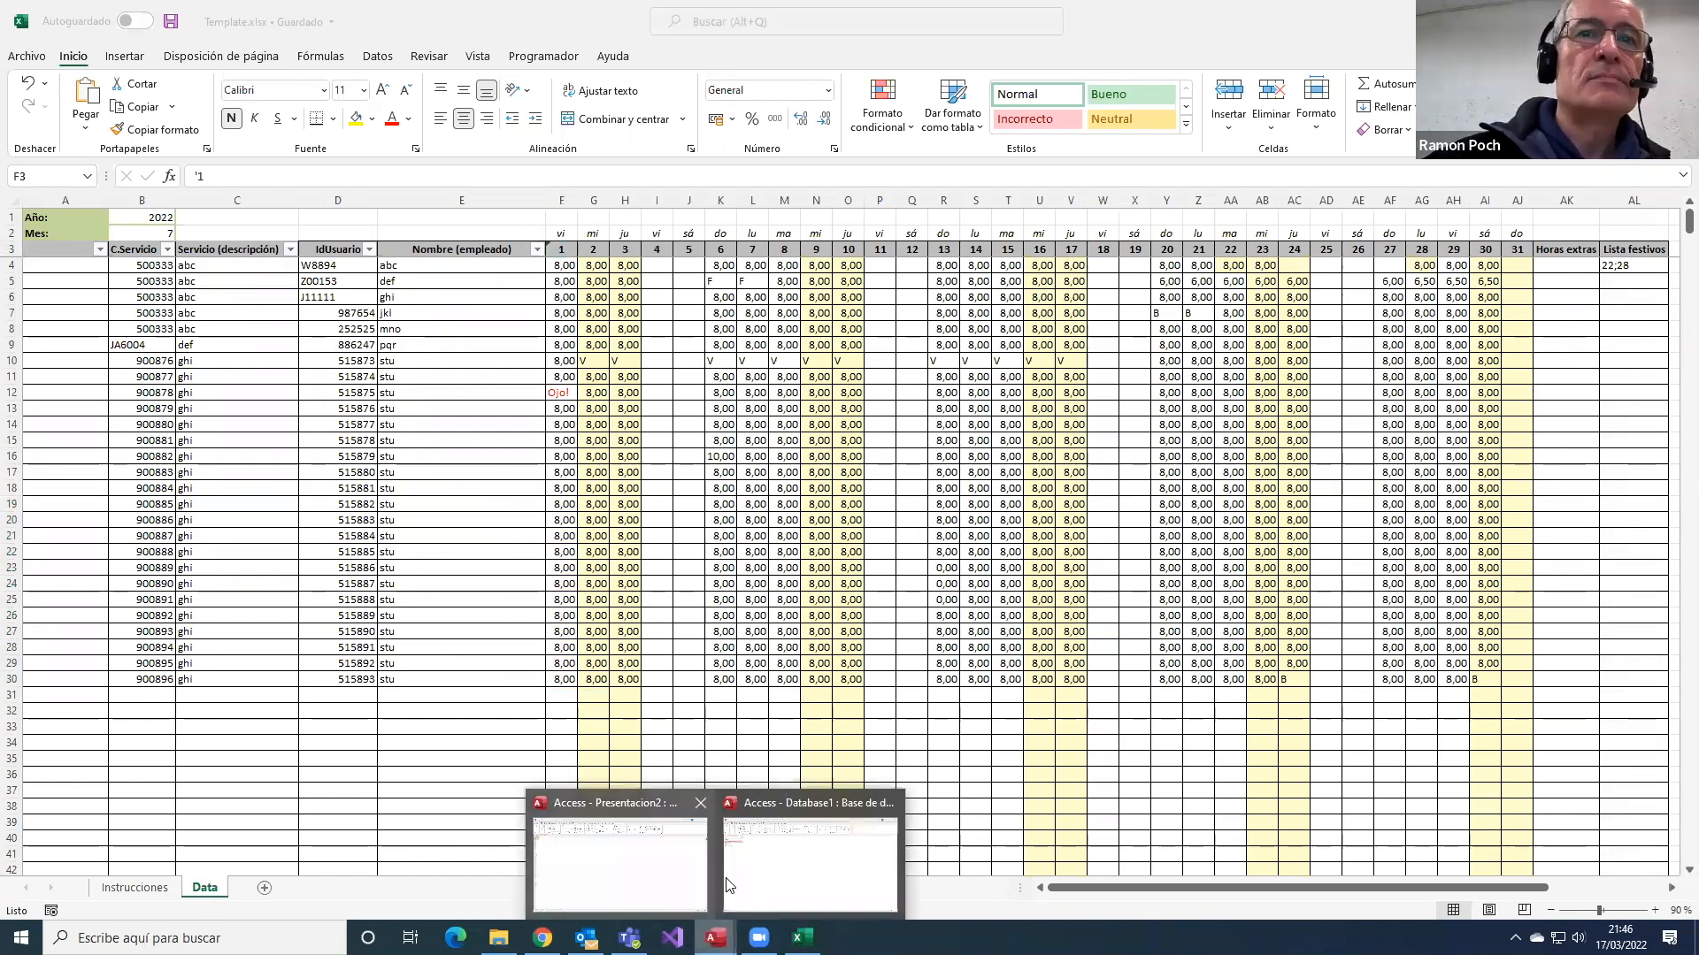
{"action": "left_click", "coordinate": [659, 863]}
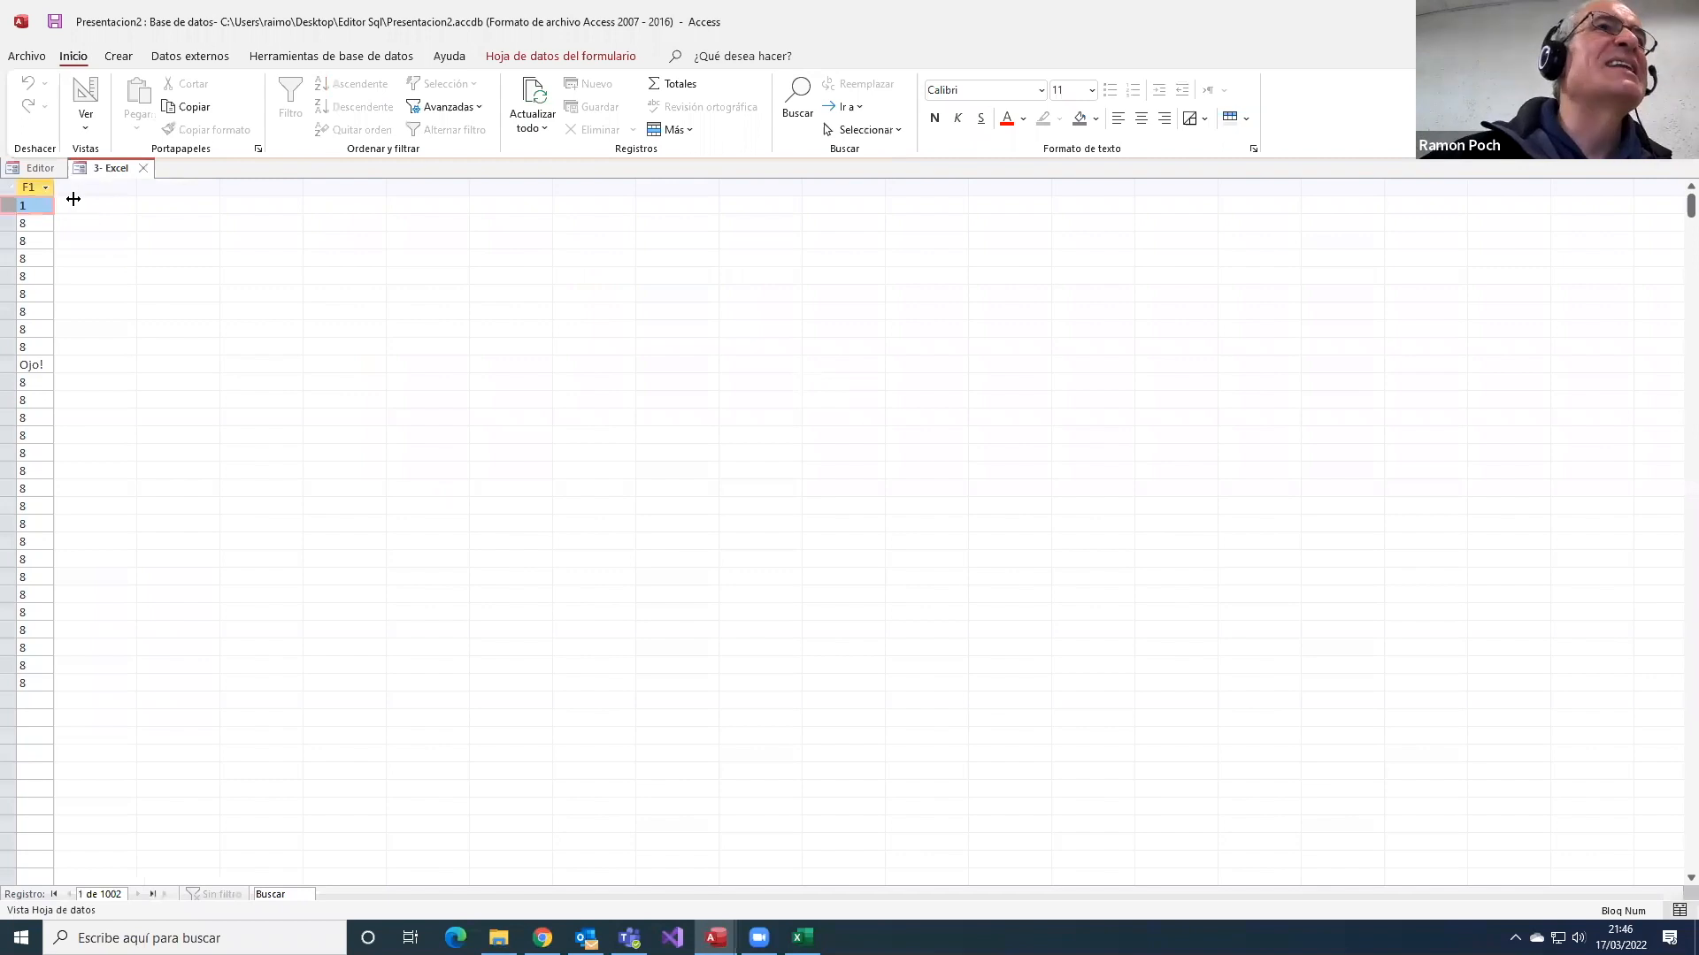
{"action": "left_click", "coordinate": [142, 168]}
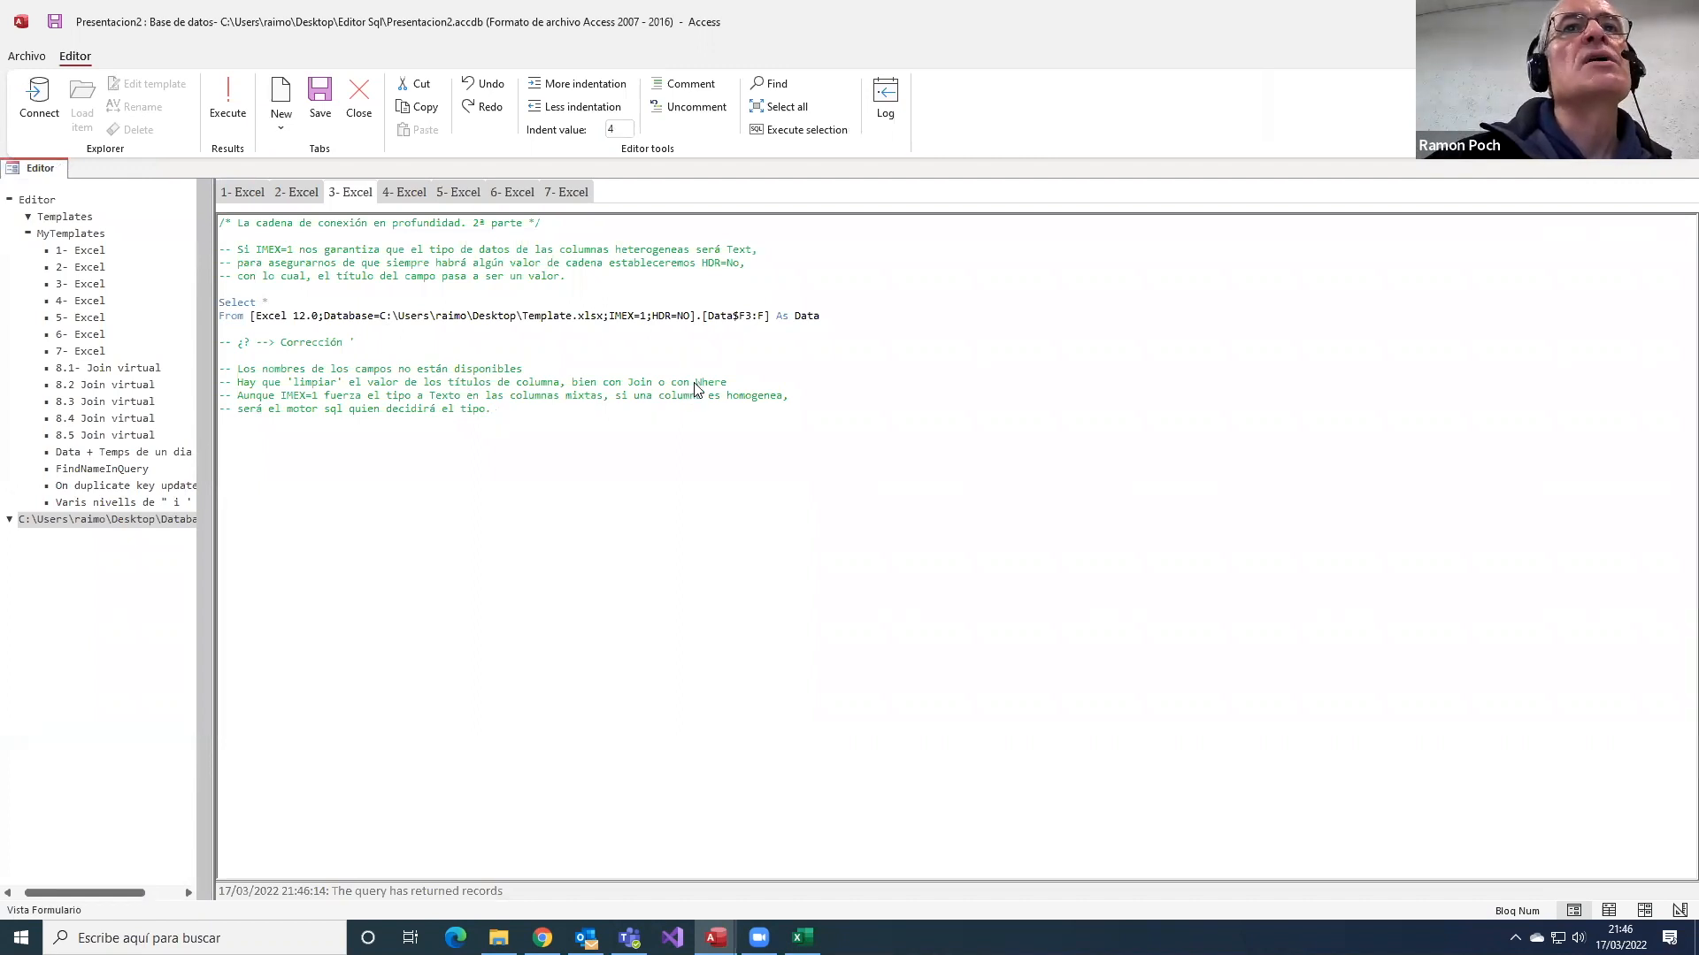
- Highlight "Where" in the title-cleaning note, check the Update's Where clause in the 2- Excel script, and return to 3- Excel
{"action": "left_click_drag", "start_coordinate": [695, 383], "coordinate": [734, 387]}
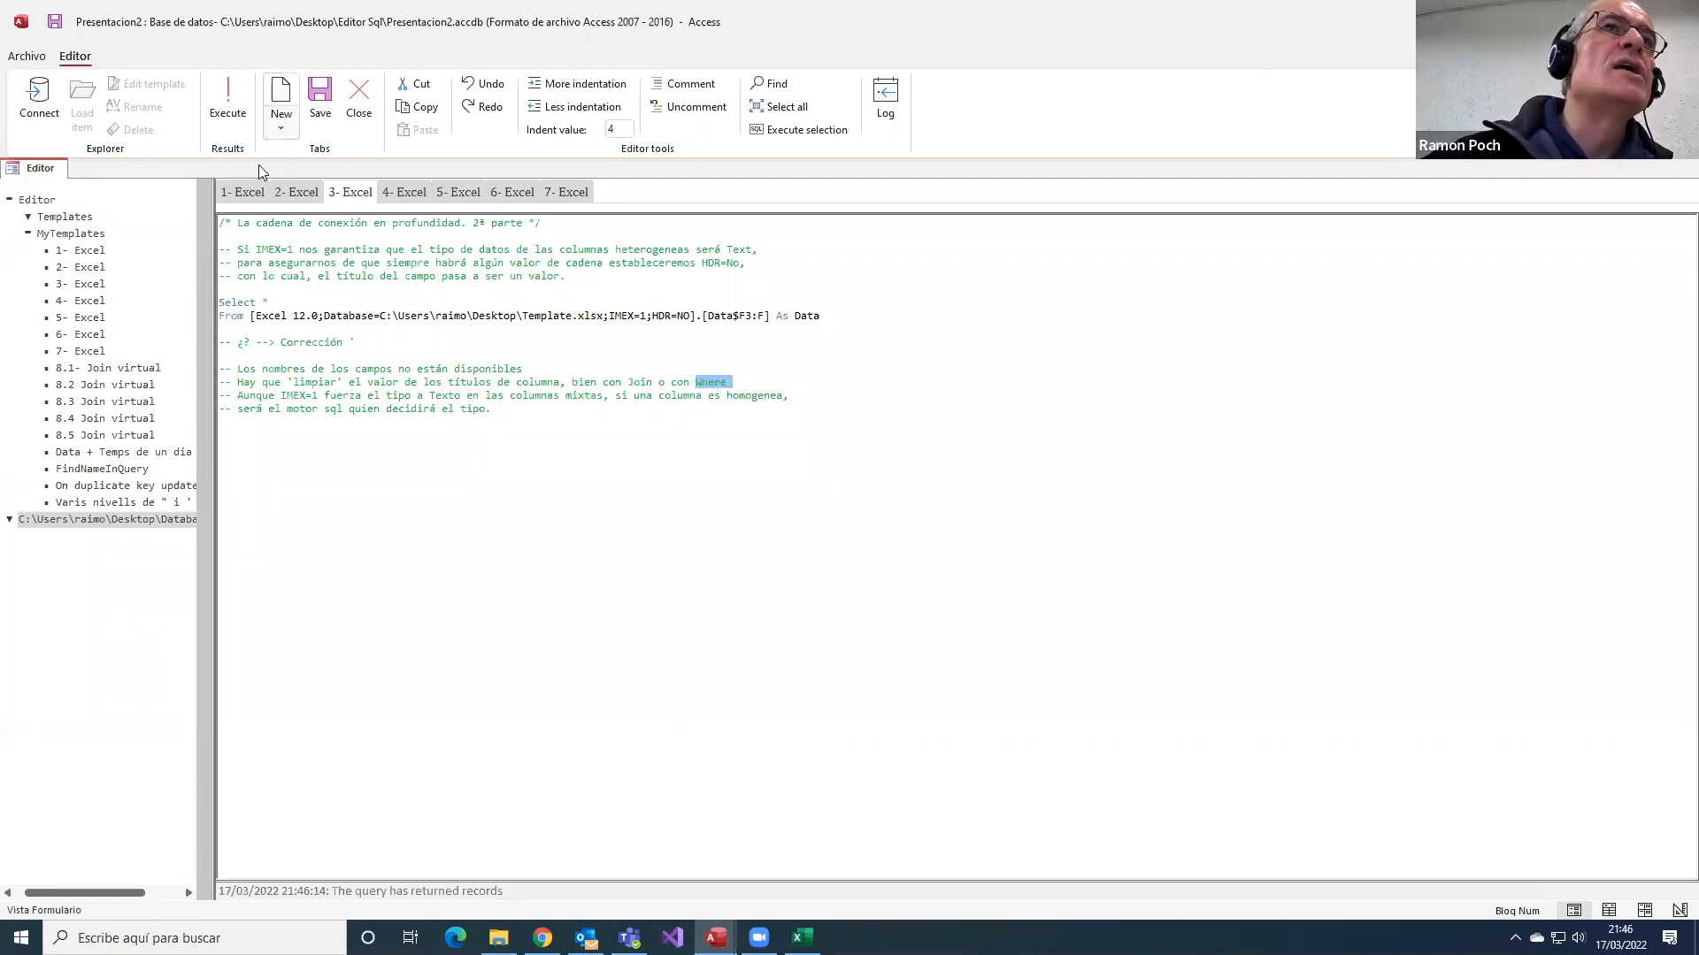
{"action": "left_click", "coordinate": [296, 192]}
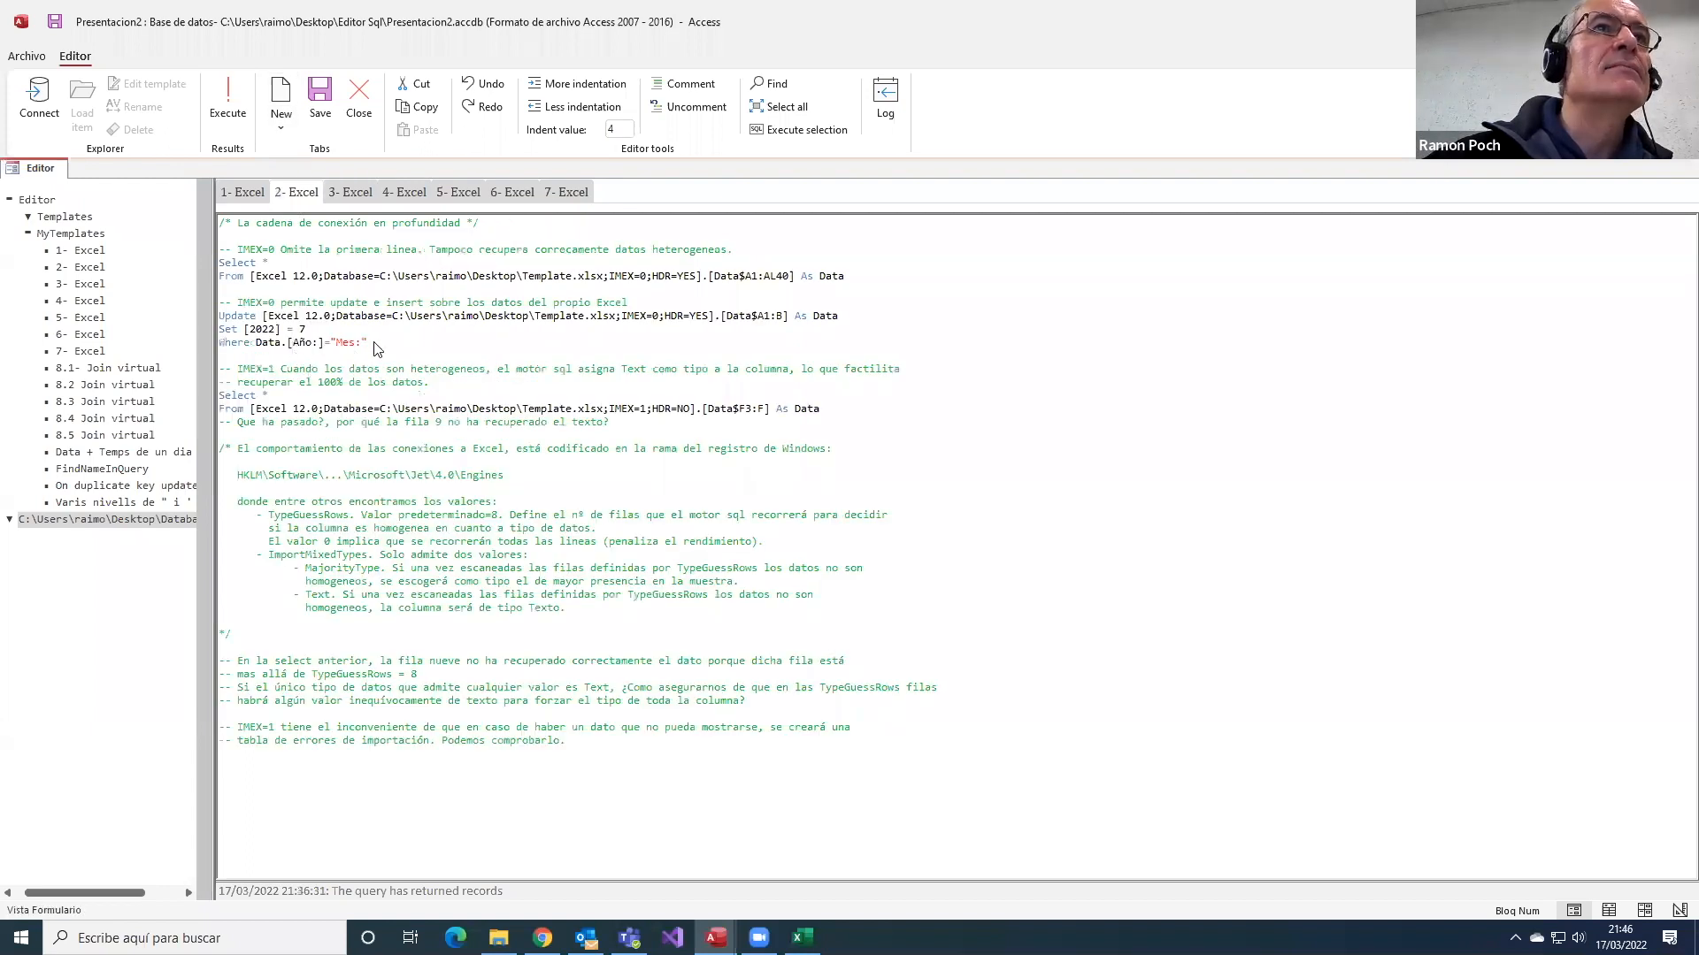
{"action": "left_click_drag", "start_coordinate": [368, 343], "coordinate": [221, 350]}
{"action": "left_click", "coordinate": [223, 350]}
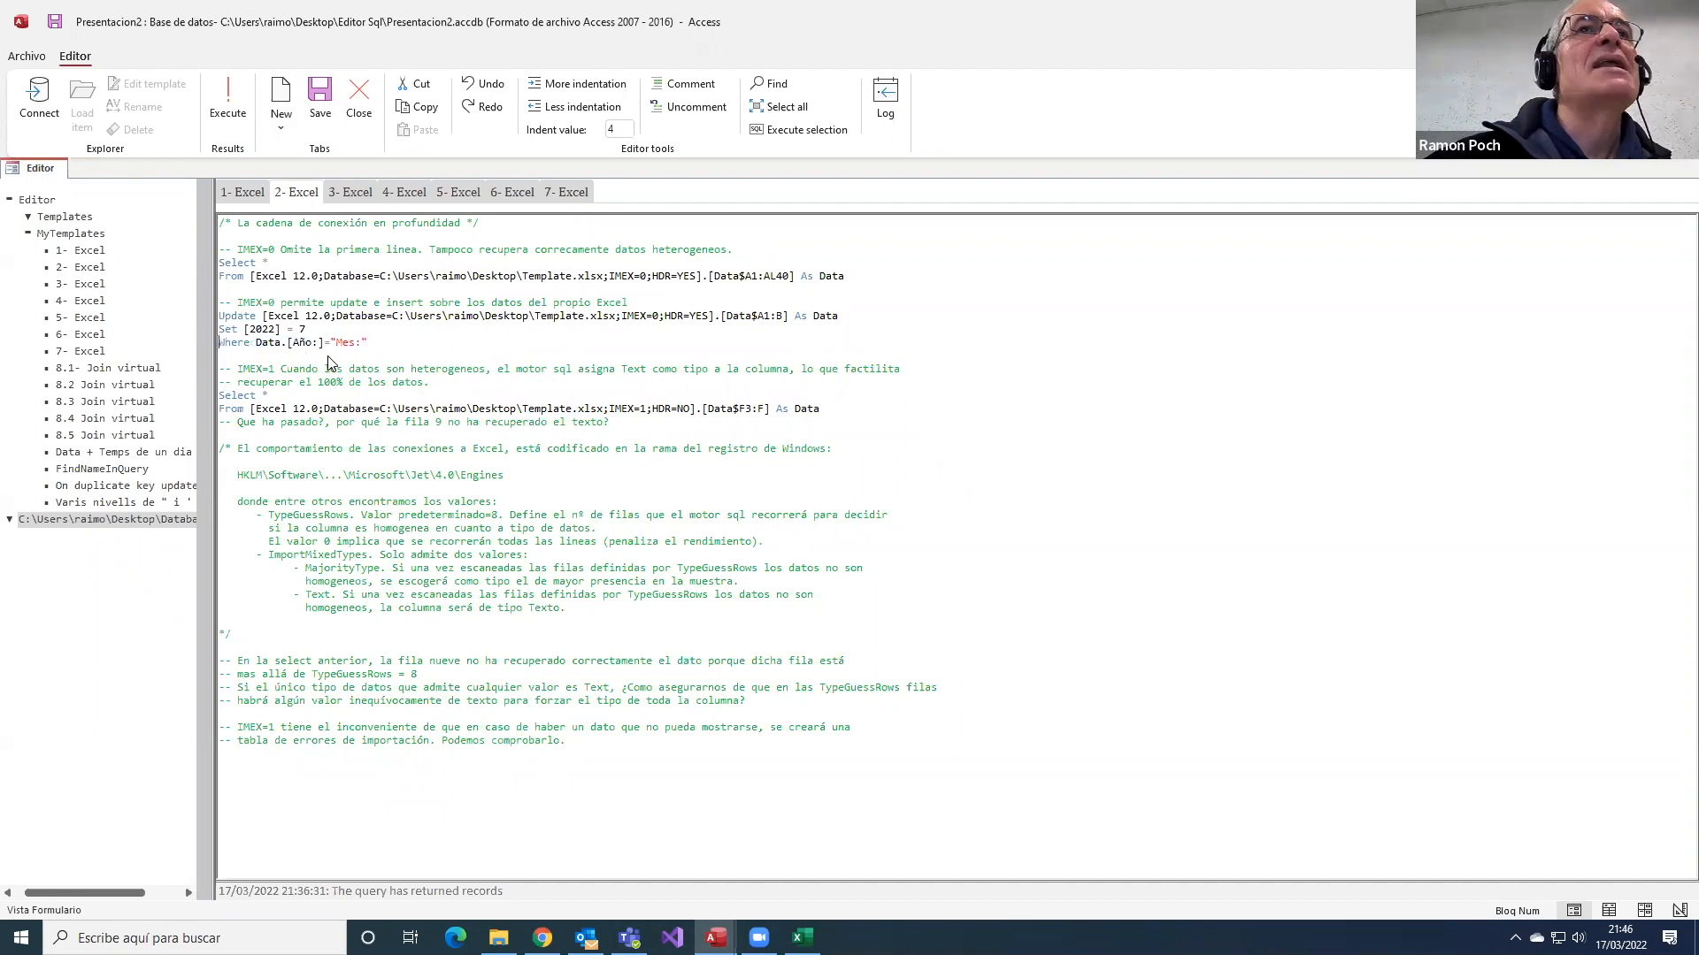
{"action": "left_click", "coordinate": [412, 197]}
{"action": "left_click", "coordinate": [355, 194]}
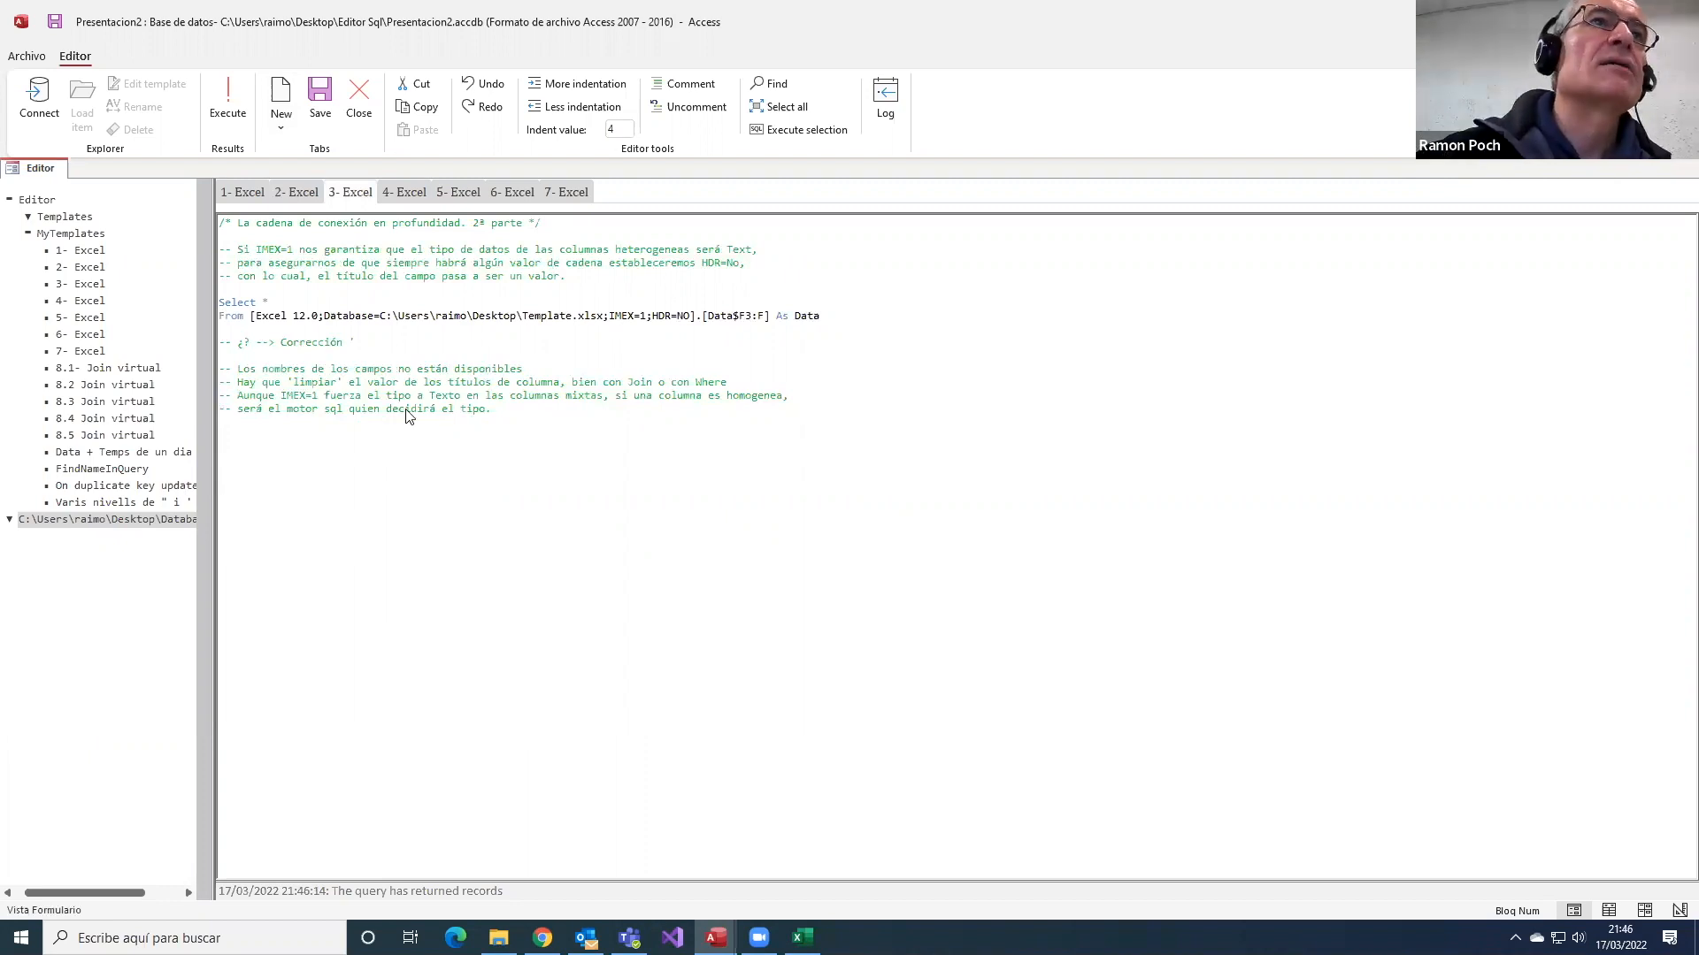
- Highlight the Data$F3:F connection in 3- Excel, then mark the C.Servicio column and header row 3 in Template.xlsx
{"action": "left_click", "coordinate": [251, 317]}
{"action": "left_click", "coordinate": [822, 317], "text": "shift"}
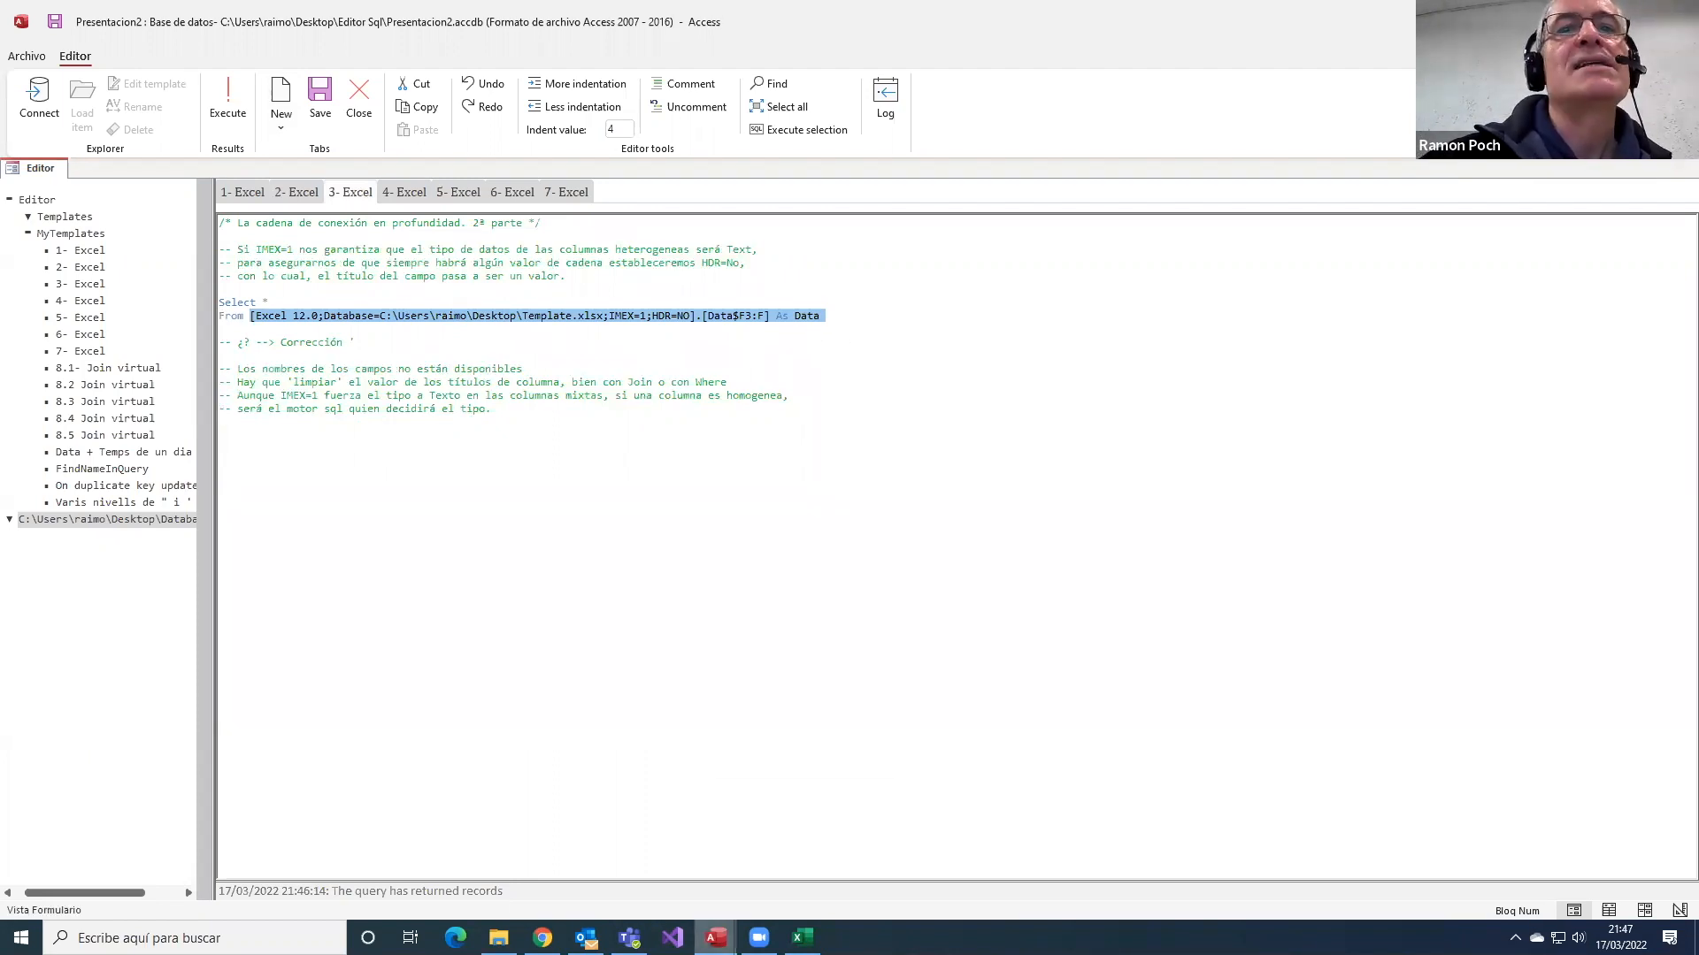
{"action": "mouse_move", "coordinate": [716, 938]}
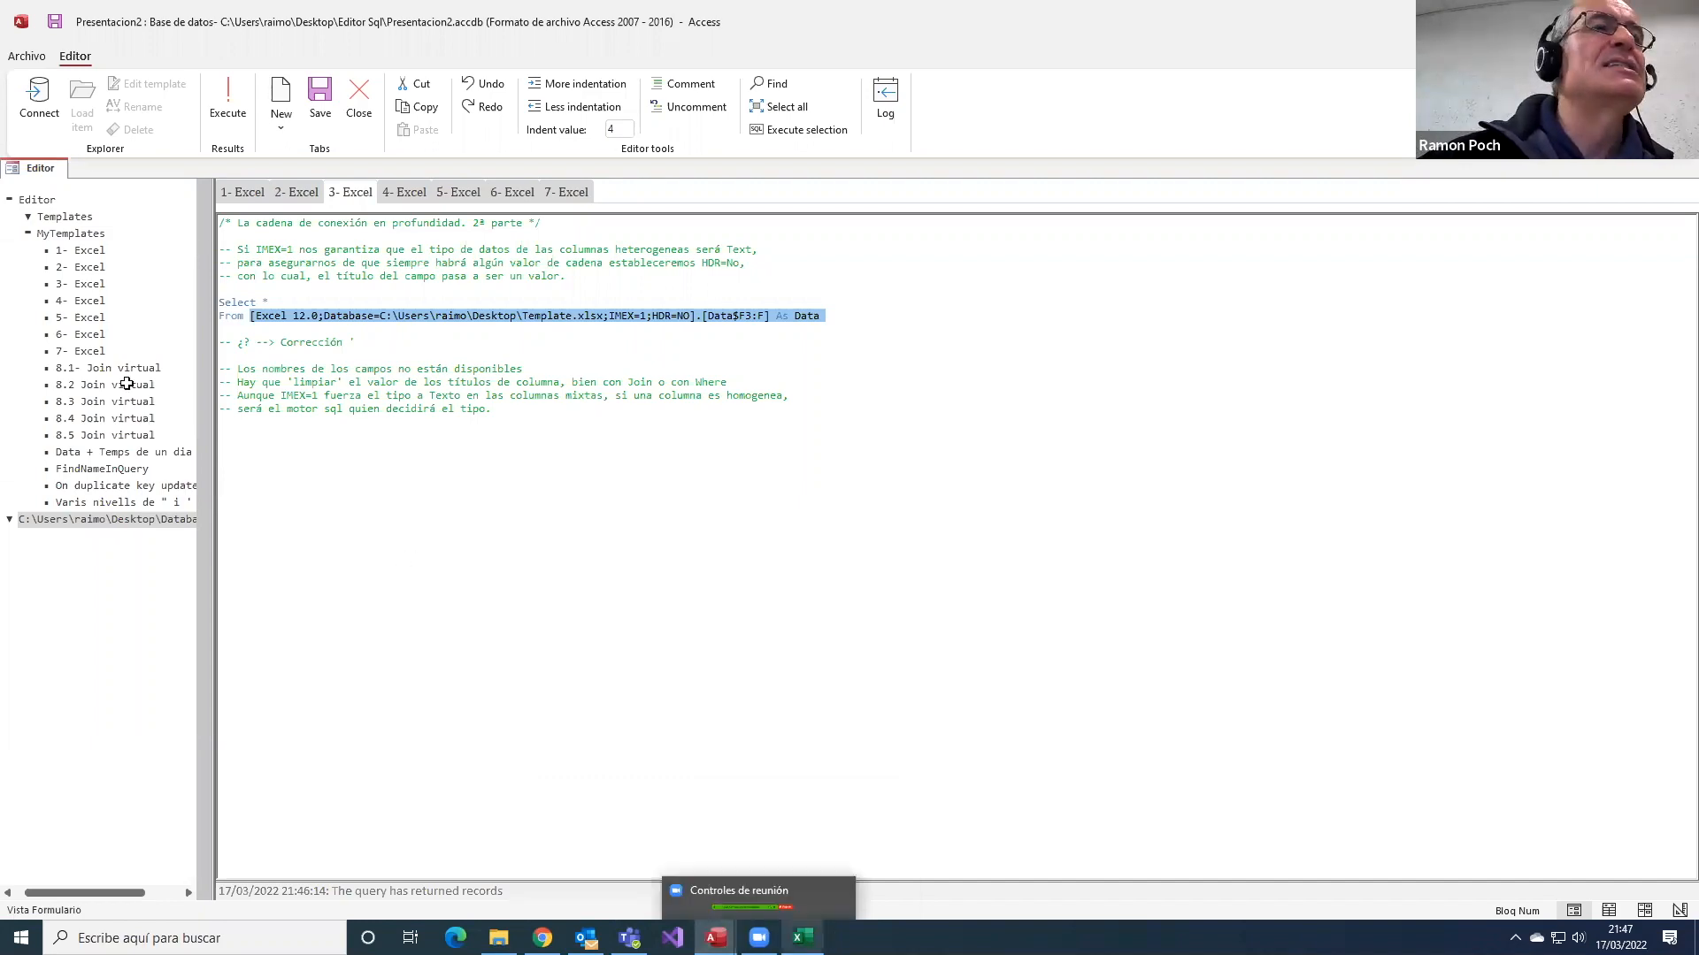
{"action": "key", "text": "alt+Tab"}
{"action": "left_click_drag", "start_coordinate": [138, 250], "coordinate": [140, 665]}
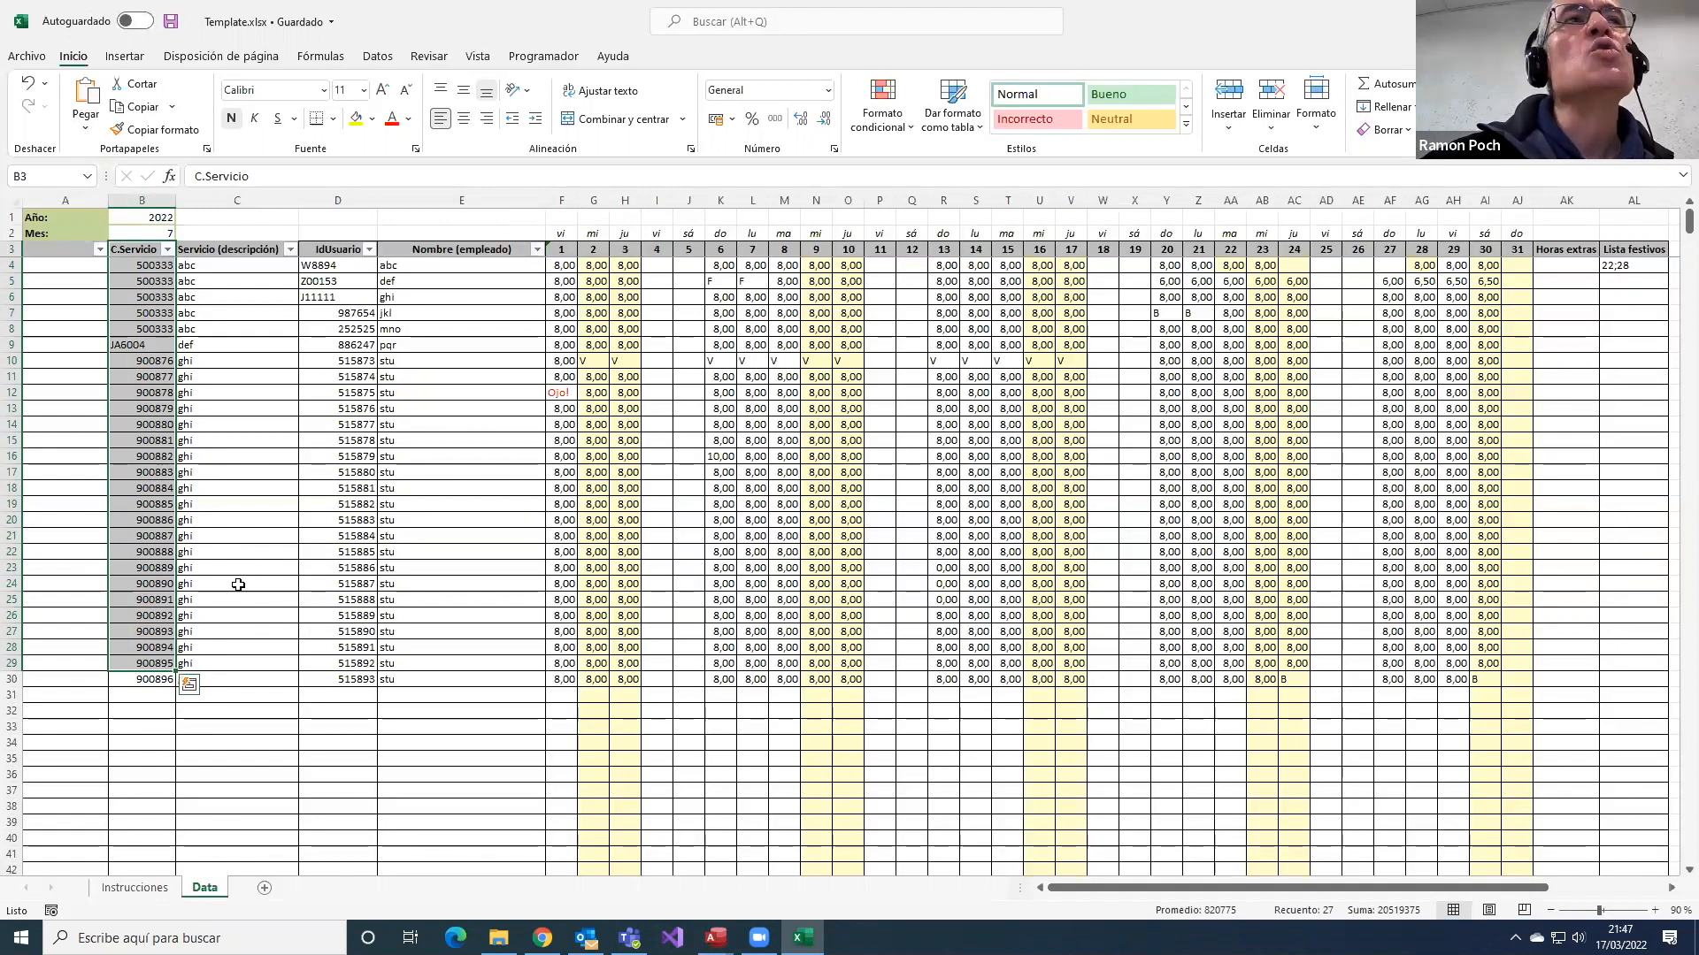
{"action": "left_click", "coordinate": [244, 630]}
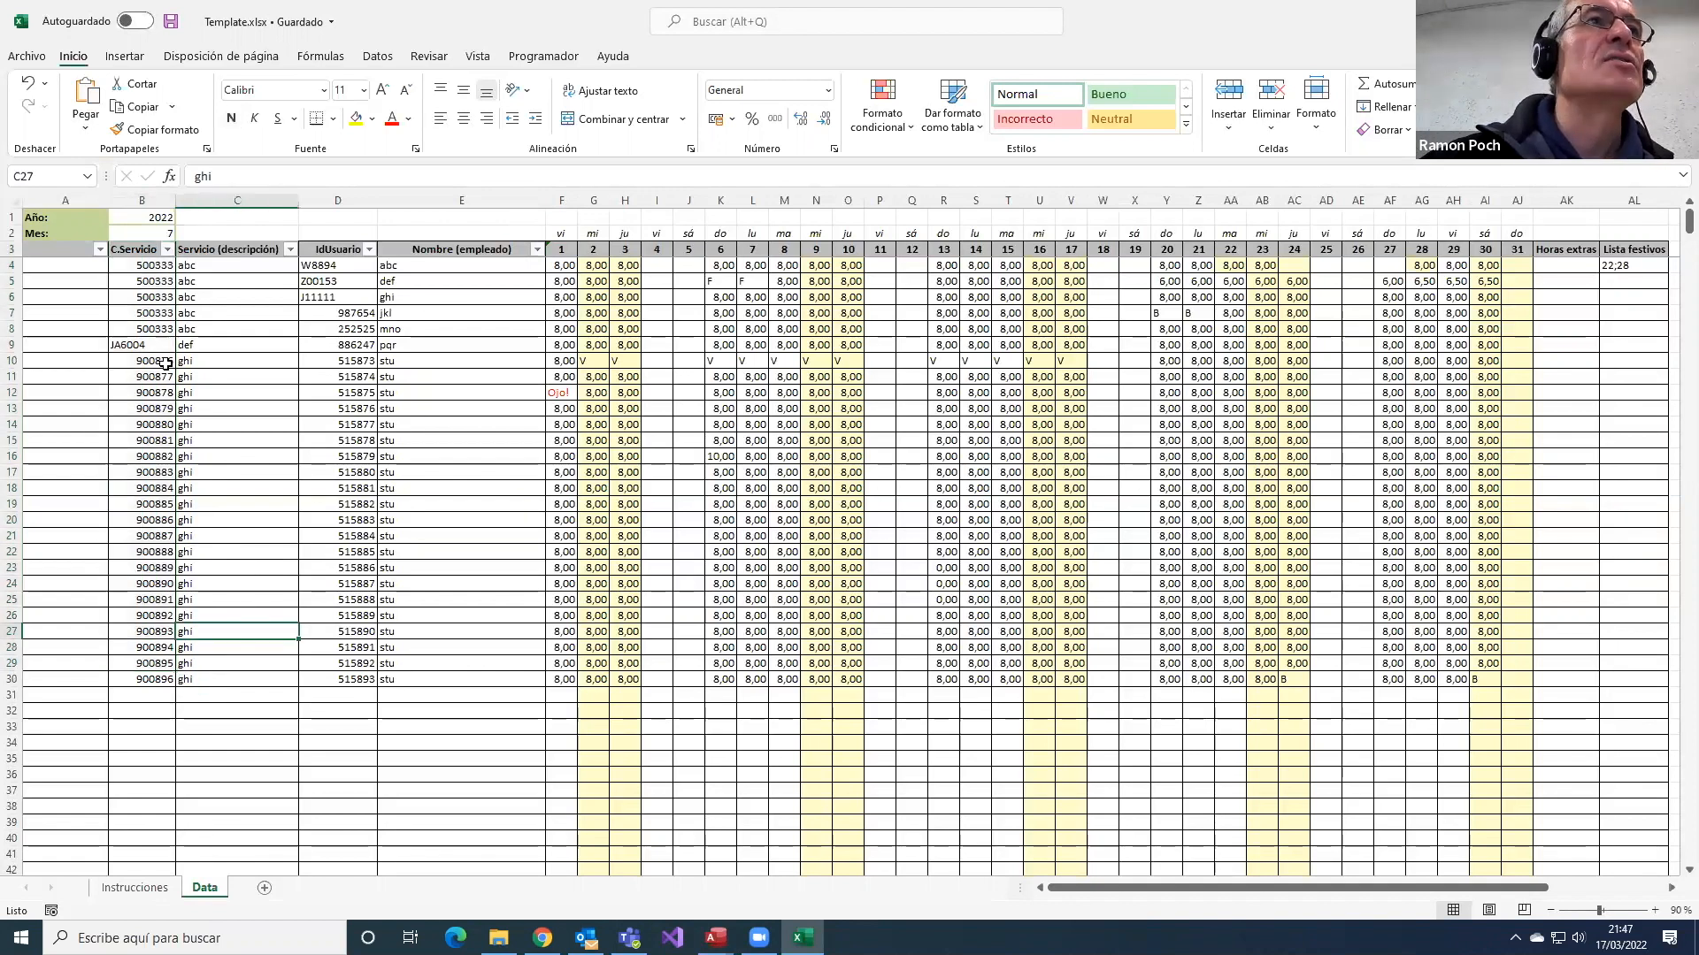
{"action": "left_click", "coordinate": [136, 251]}
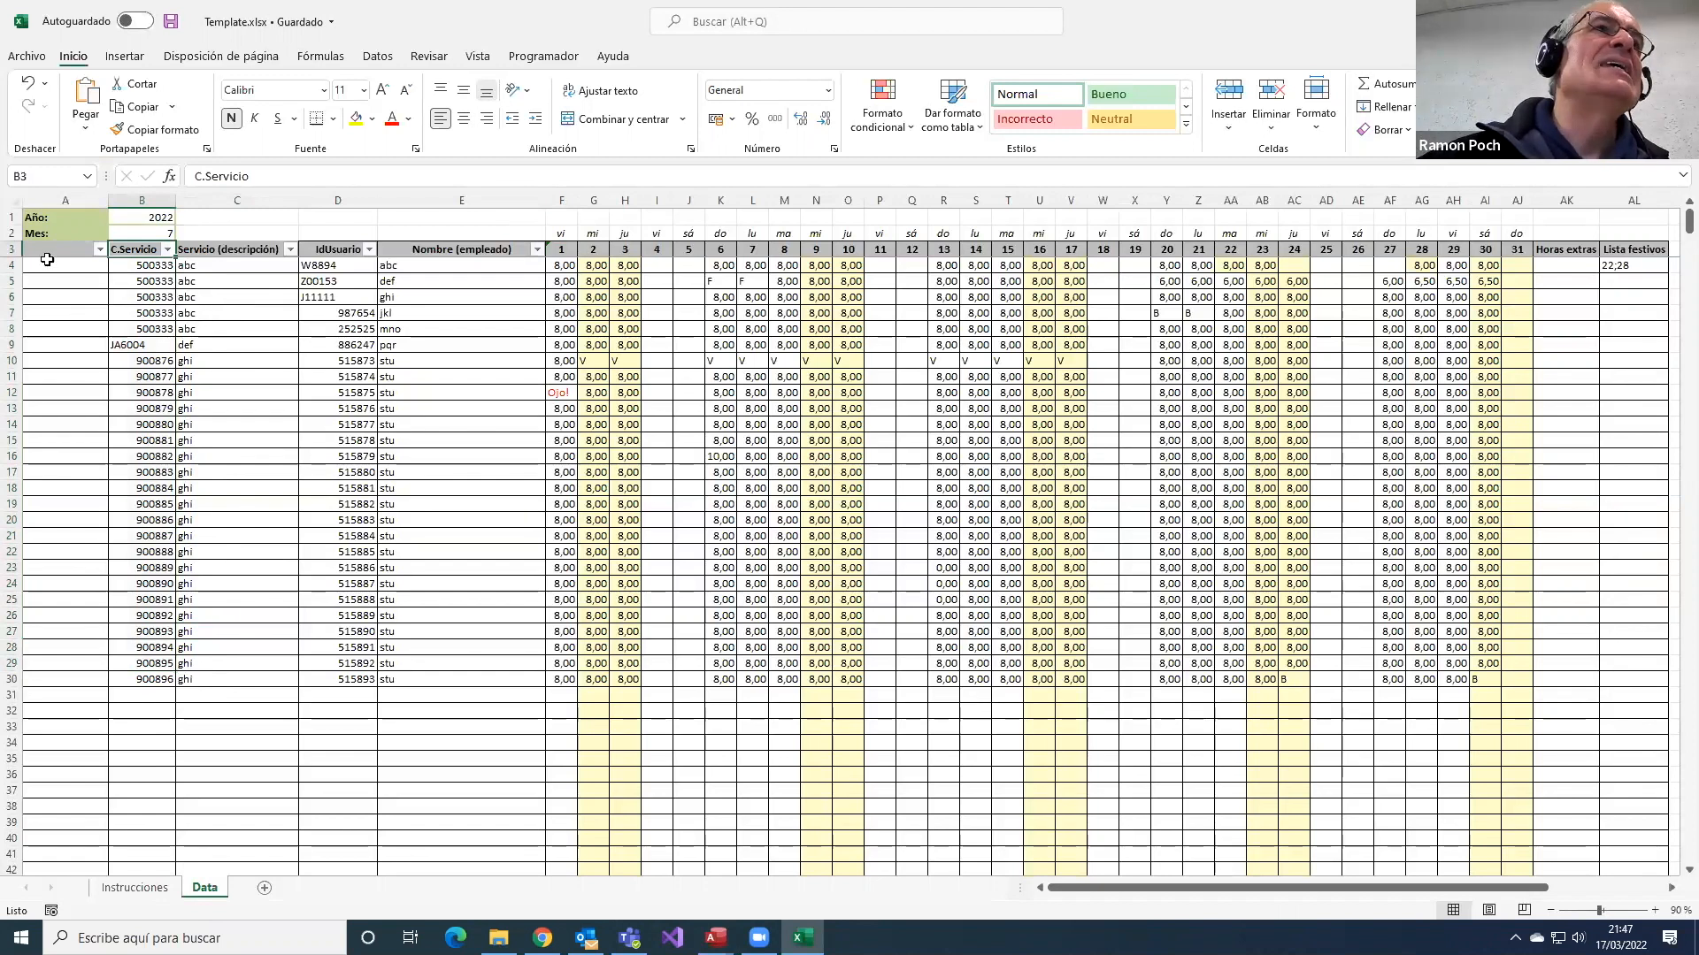
{"action": "left_click", "coordinate": [17, 250]}
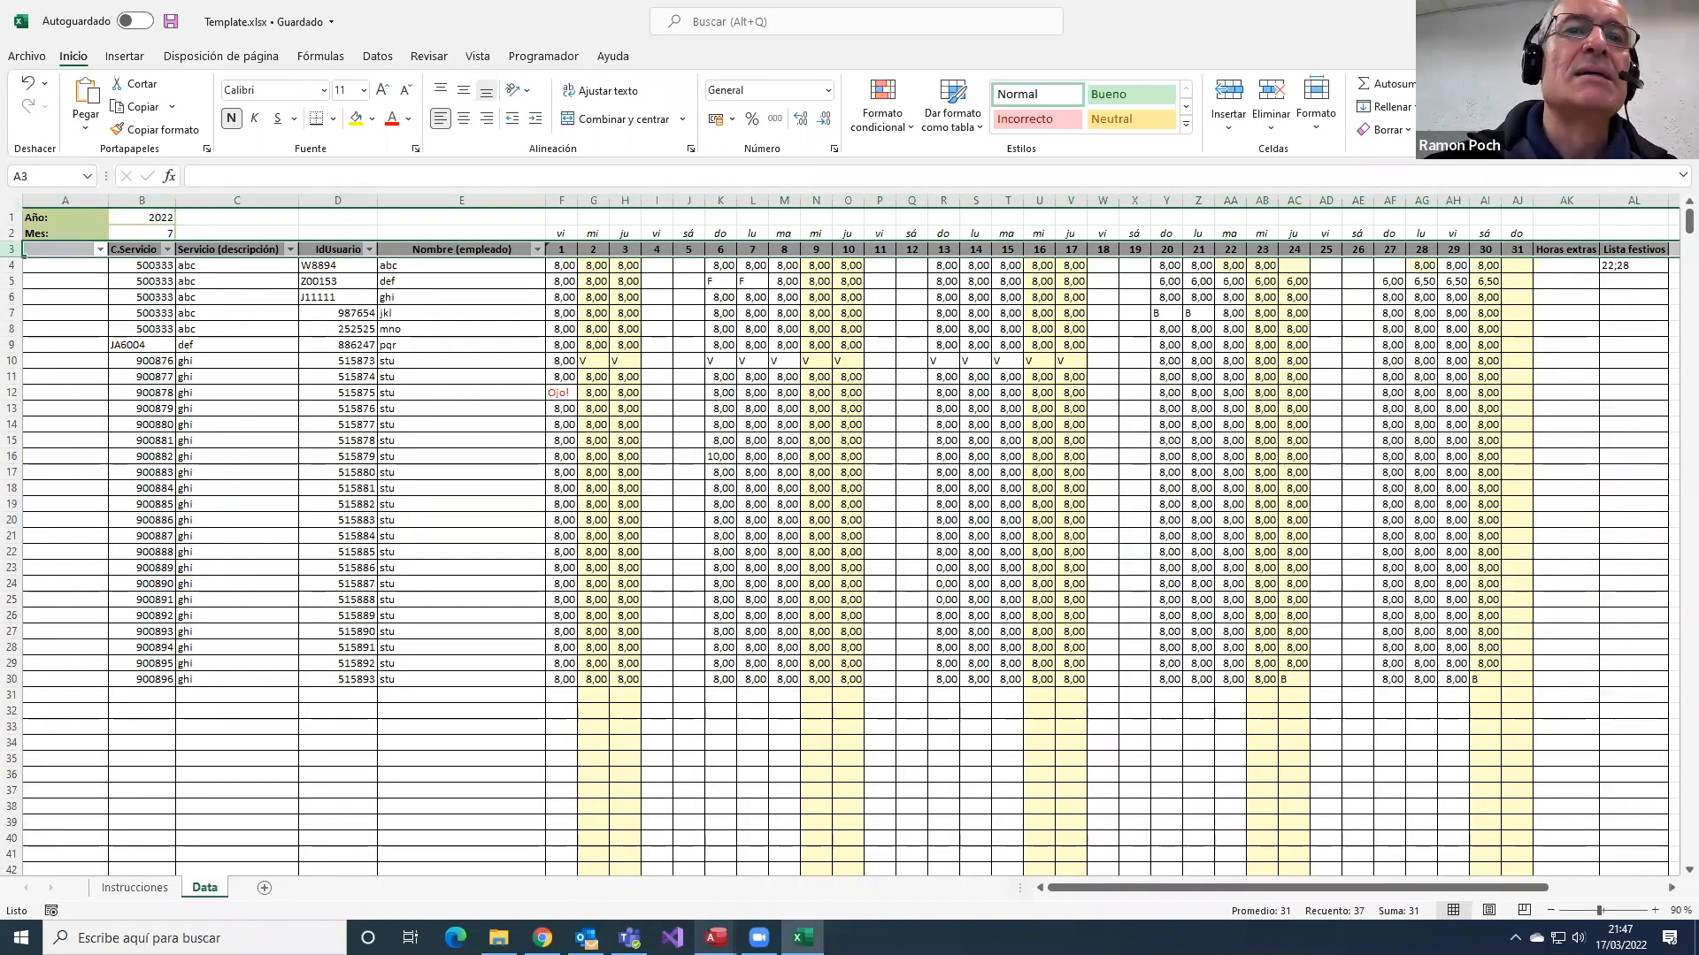
- Return to Presentacion2, show the 4- Excel script and highlight its three-point outline for working with Excel data
{"action": "left_click", "coordinate": [678, 872]}
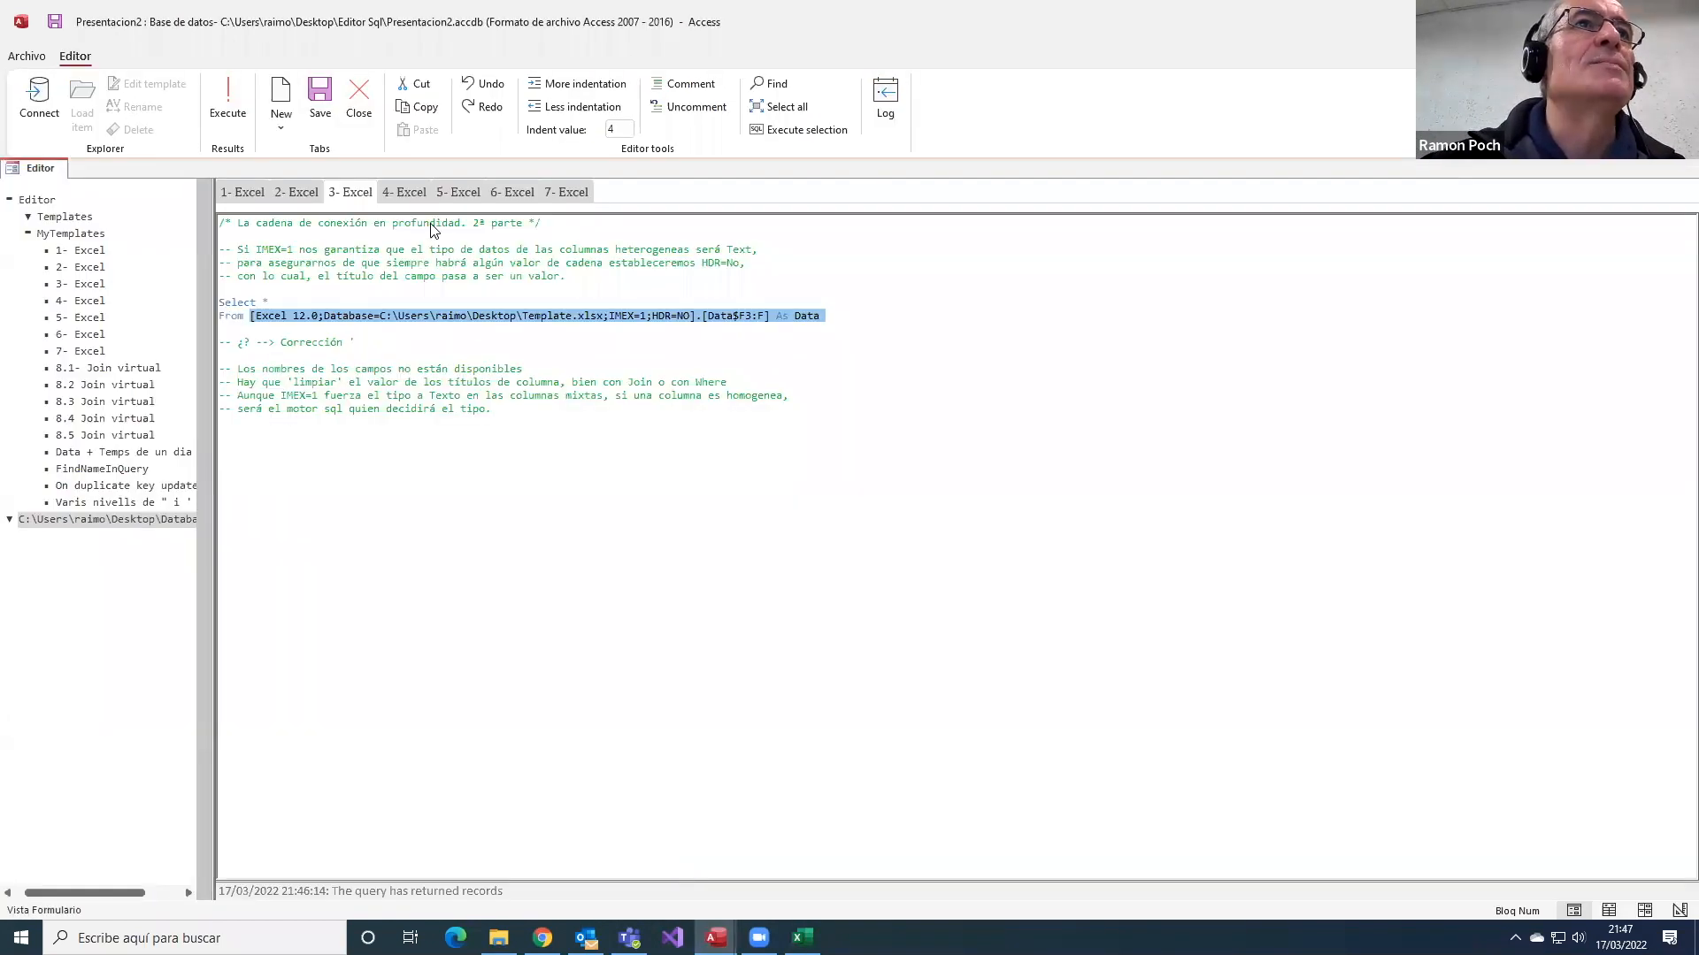
{"action": "left_click", "coordinate": [416, 194]}
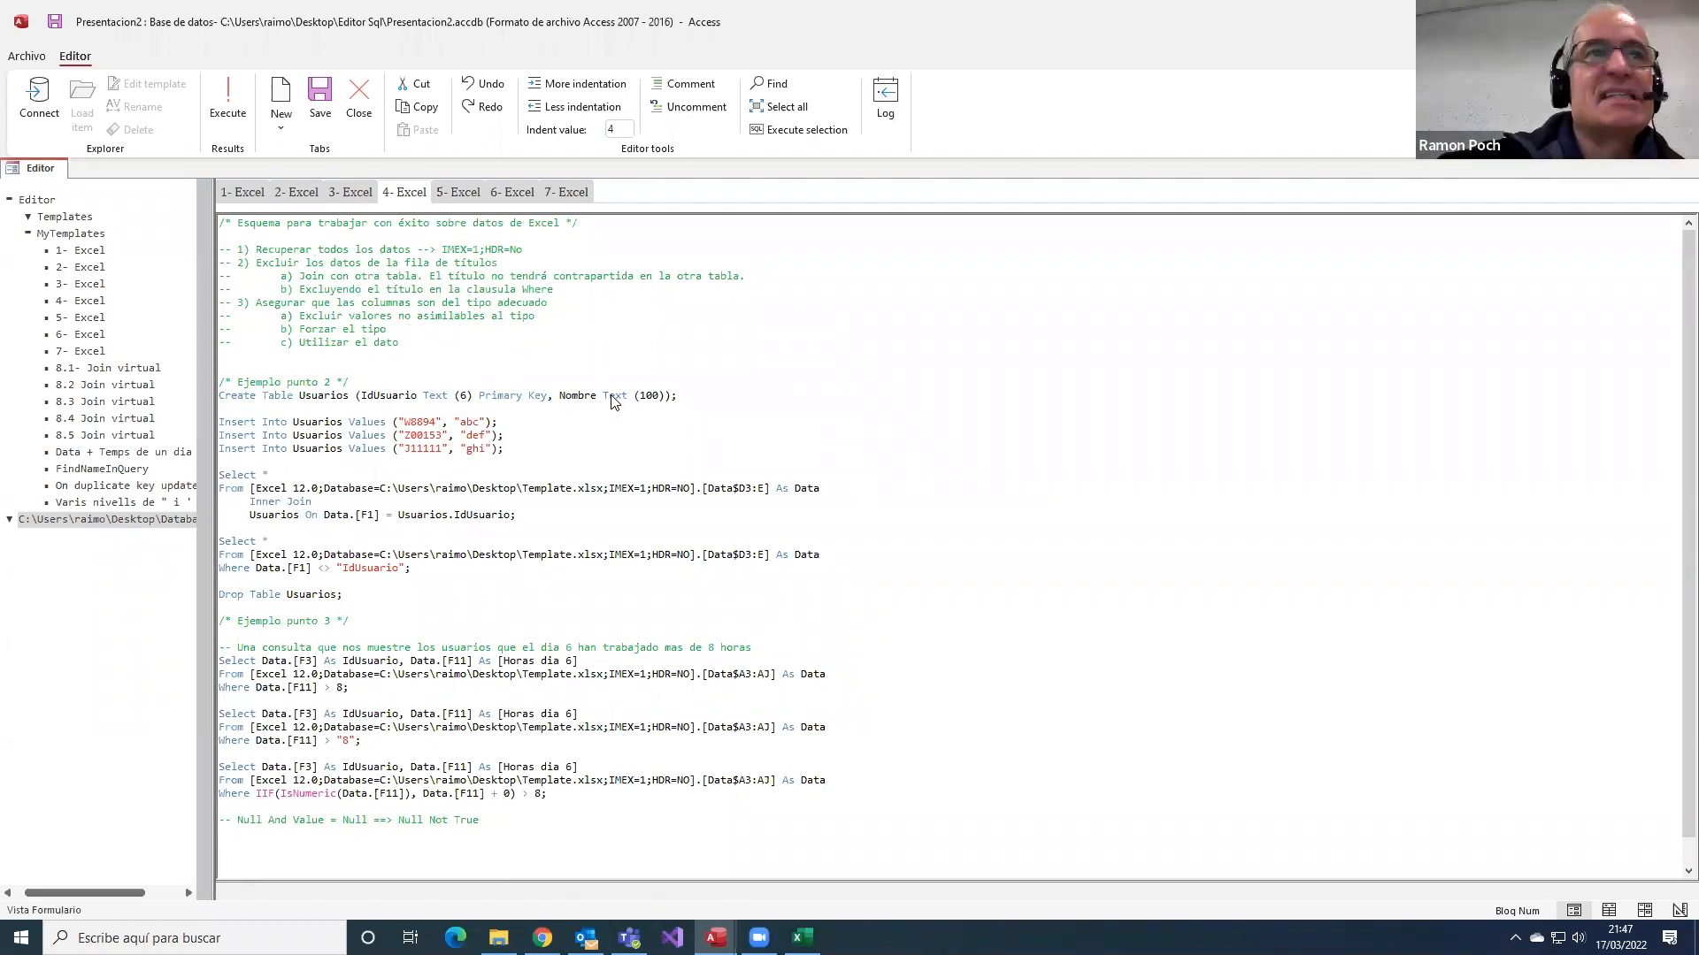
{"action": "left_click_drag", "start_coordinate": [399, 343], "coordinate": [387, 343]}
{"action": "left_click_drag", "start_coordinate": [228, 290], "coordinate": [175, 251]}
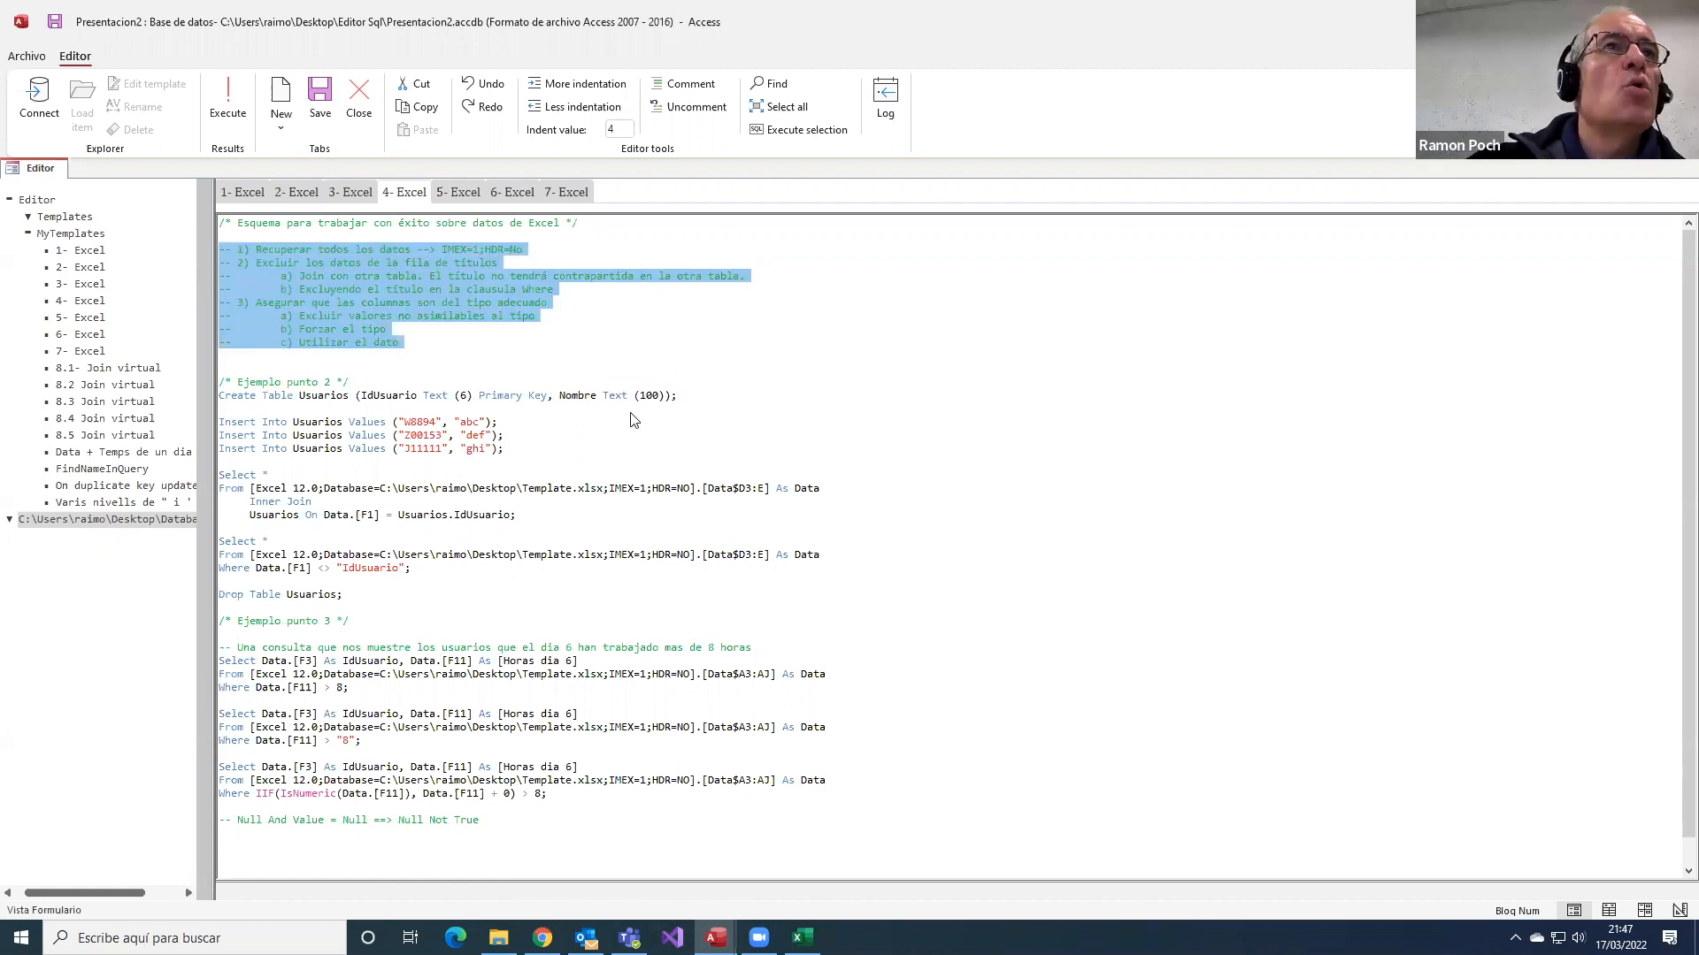
{"action": "left_click", "coordinate": [592, 354]}
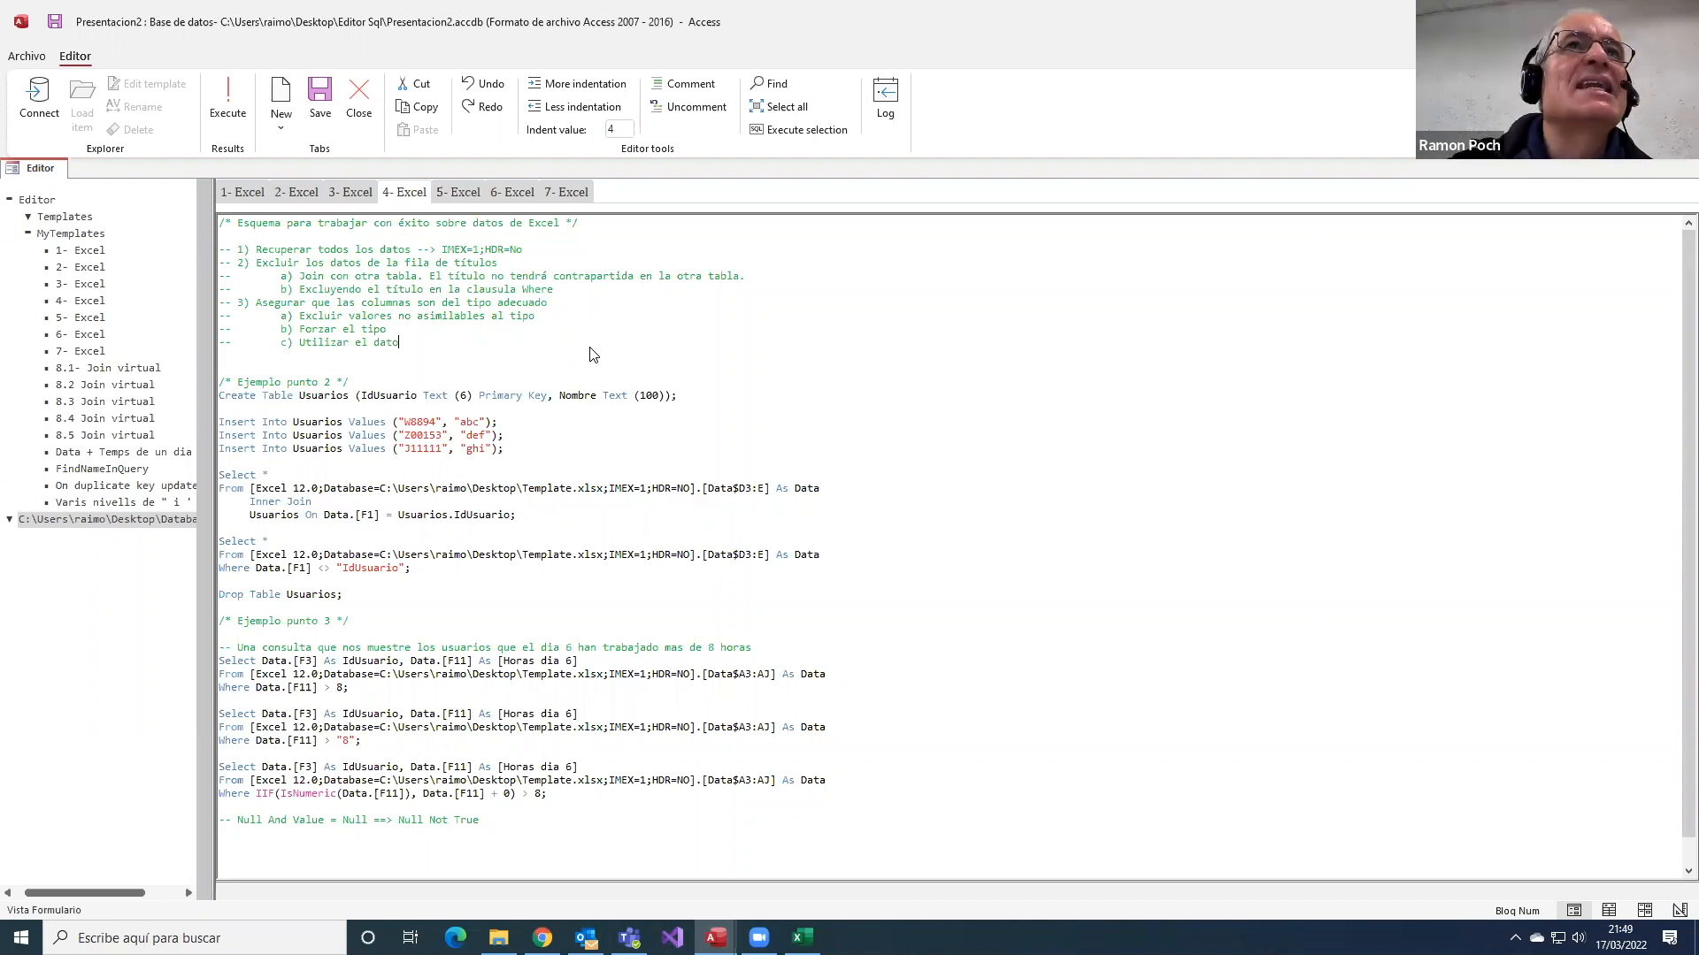
- Switch to Template.xlsx, select service cell B10, and mark the first employee's daily hours in F4:AI4
{"action": "middle_click", "coordinate": [582, 199]}
{"action": "left_click", "coordinate": [802, 938]}
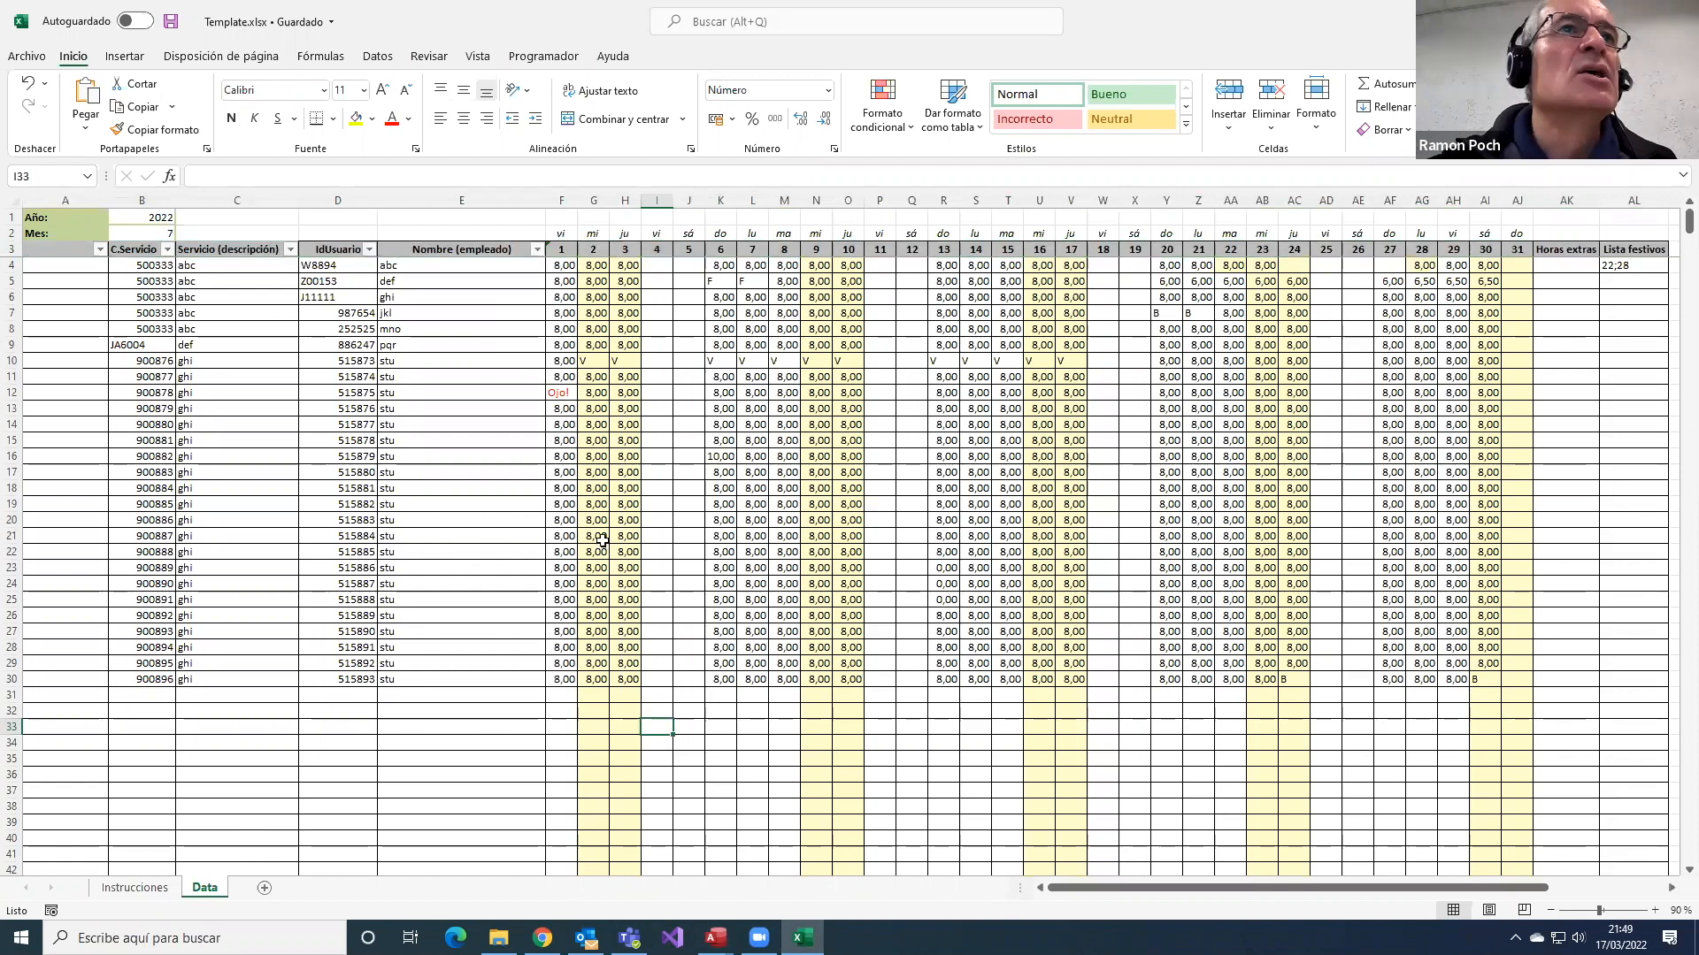
{"action": "left_click", "coordinate": [155, 360]}
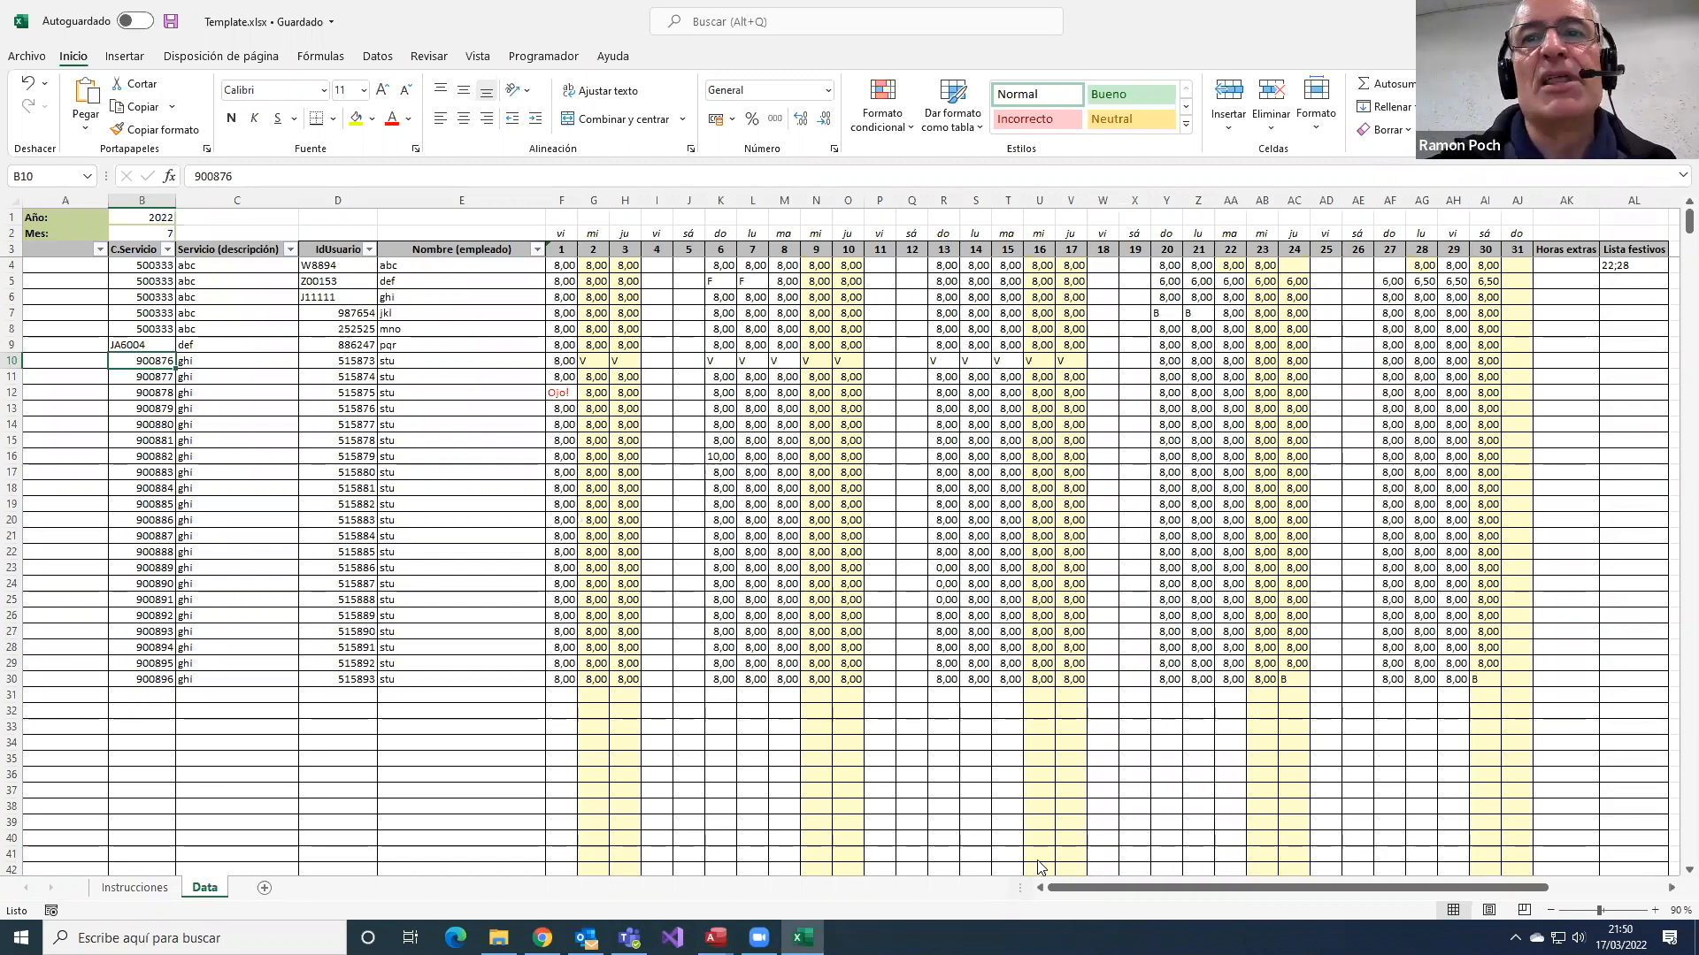
{"action": "left_click", "coordinate": [1671, 887]}
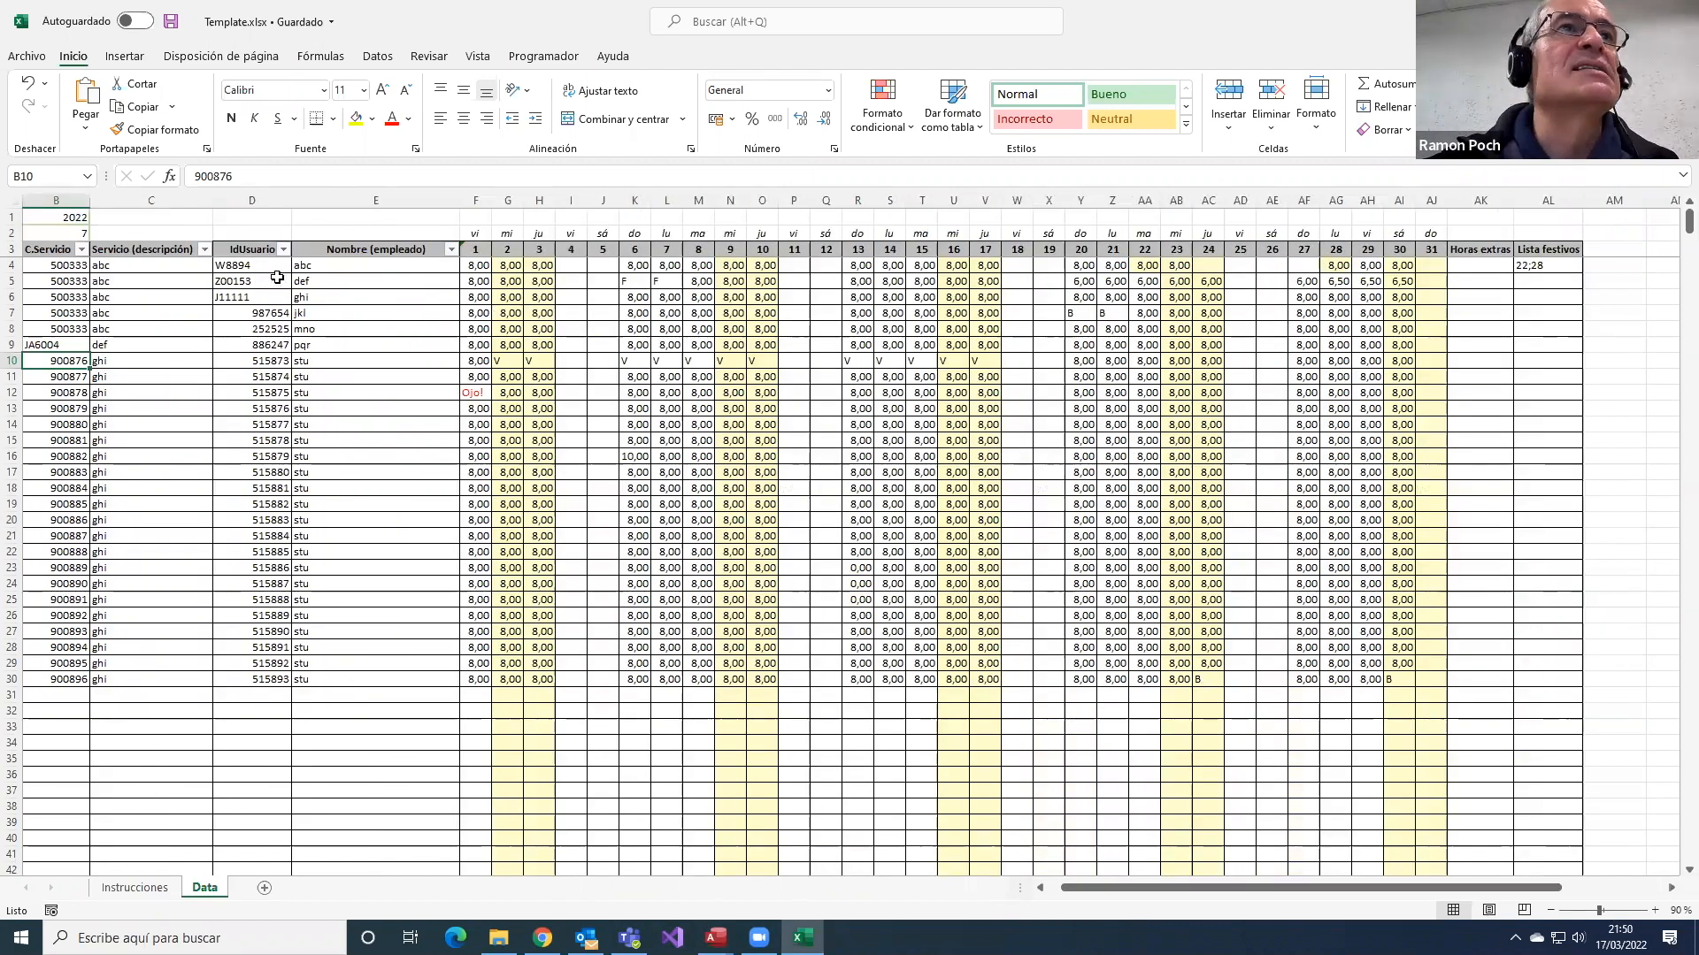
{"action": "left_click", "coordinate": [1671, 888]}
{"action": "left_click", "coordinate": [1670, 887]}
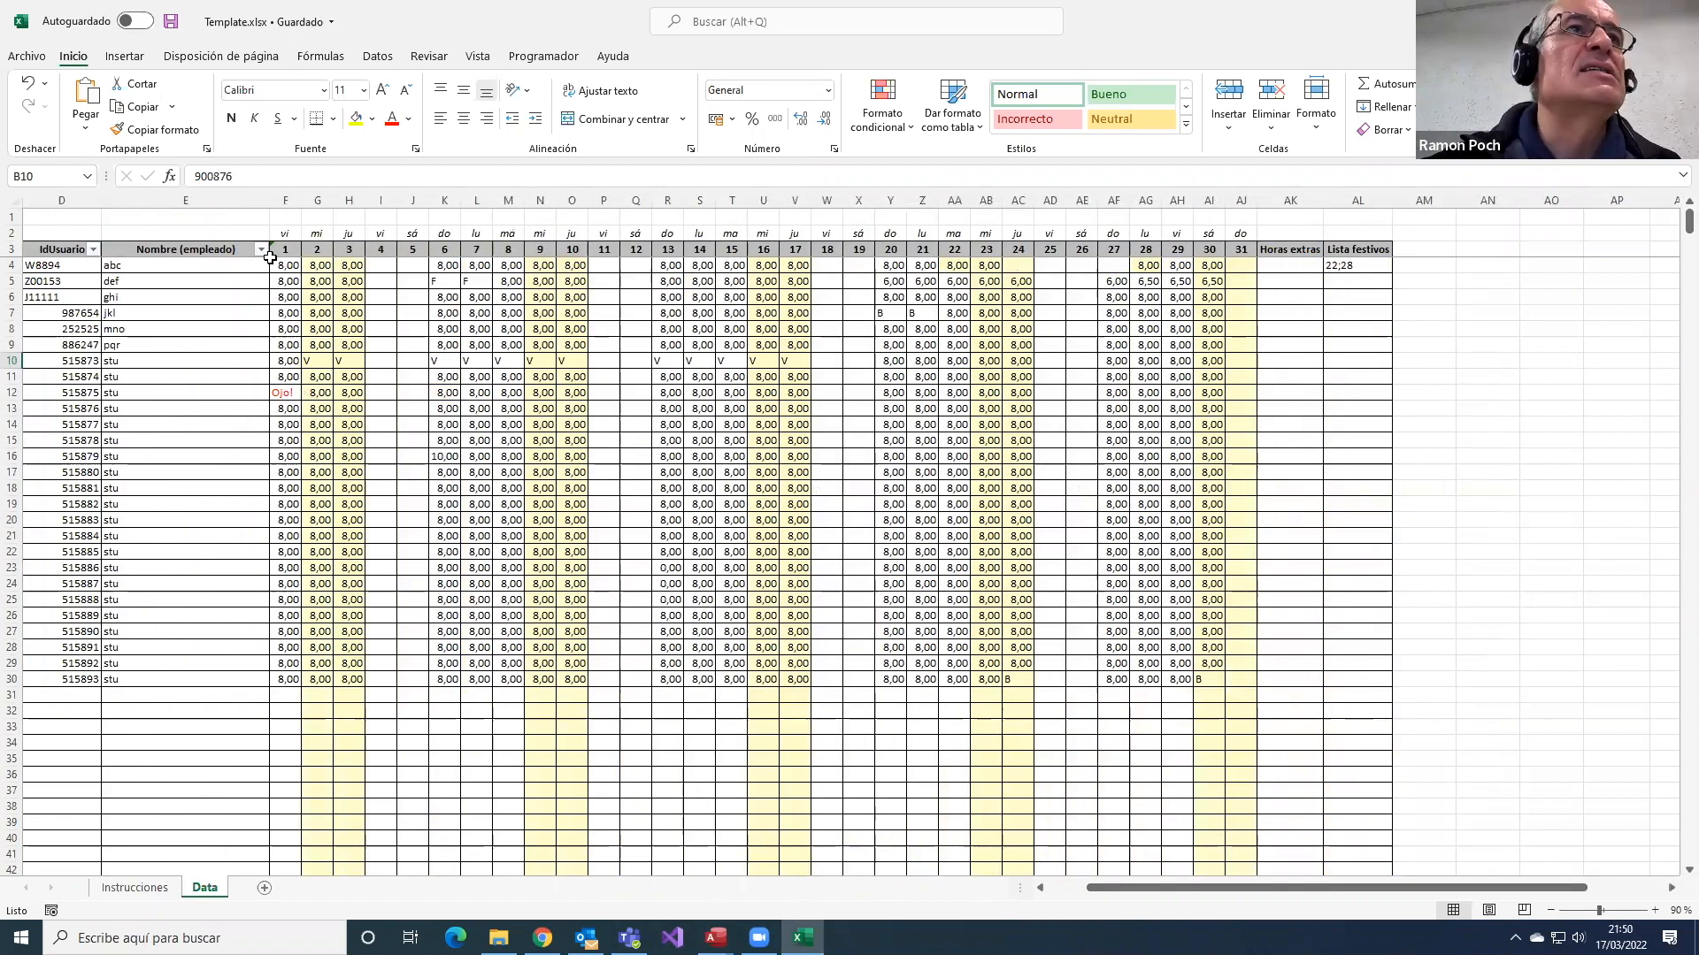
{"action": "left_click_drag", "start_coordinate": [292, 268], "coordinate": [1212, 266]}
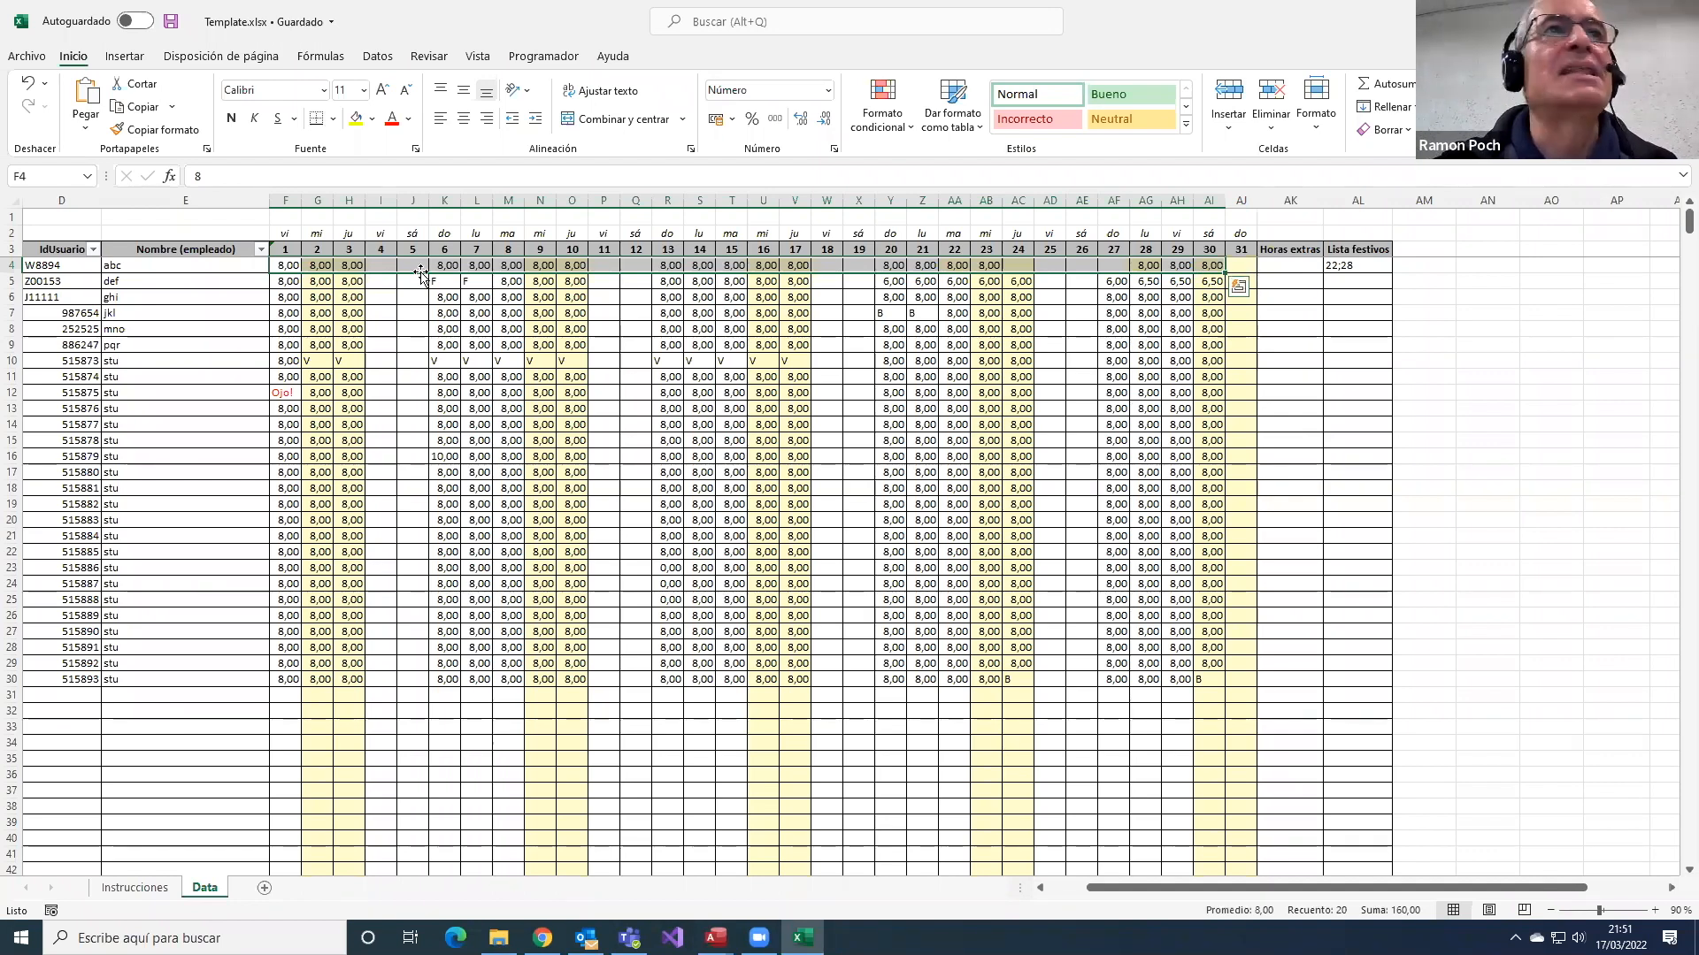
{"action": "left_click_drag", "start_coordinate": [286, 268], "coordinate": [1215, 266]}
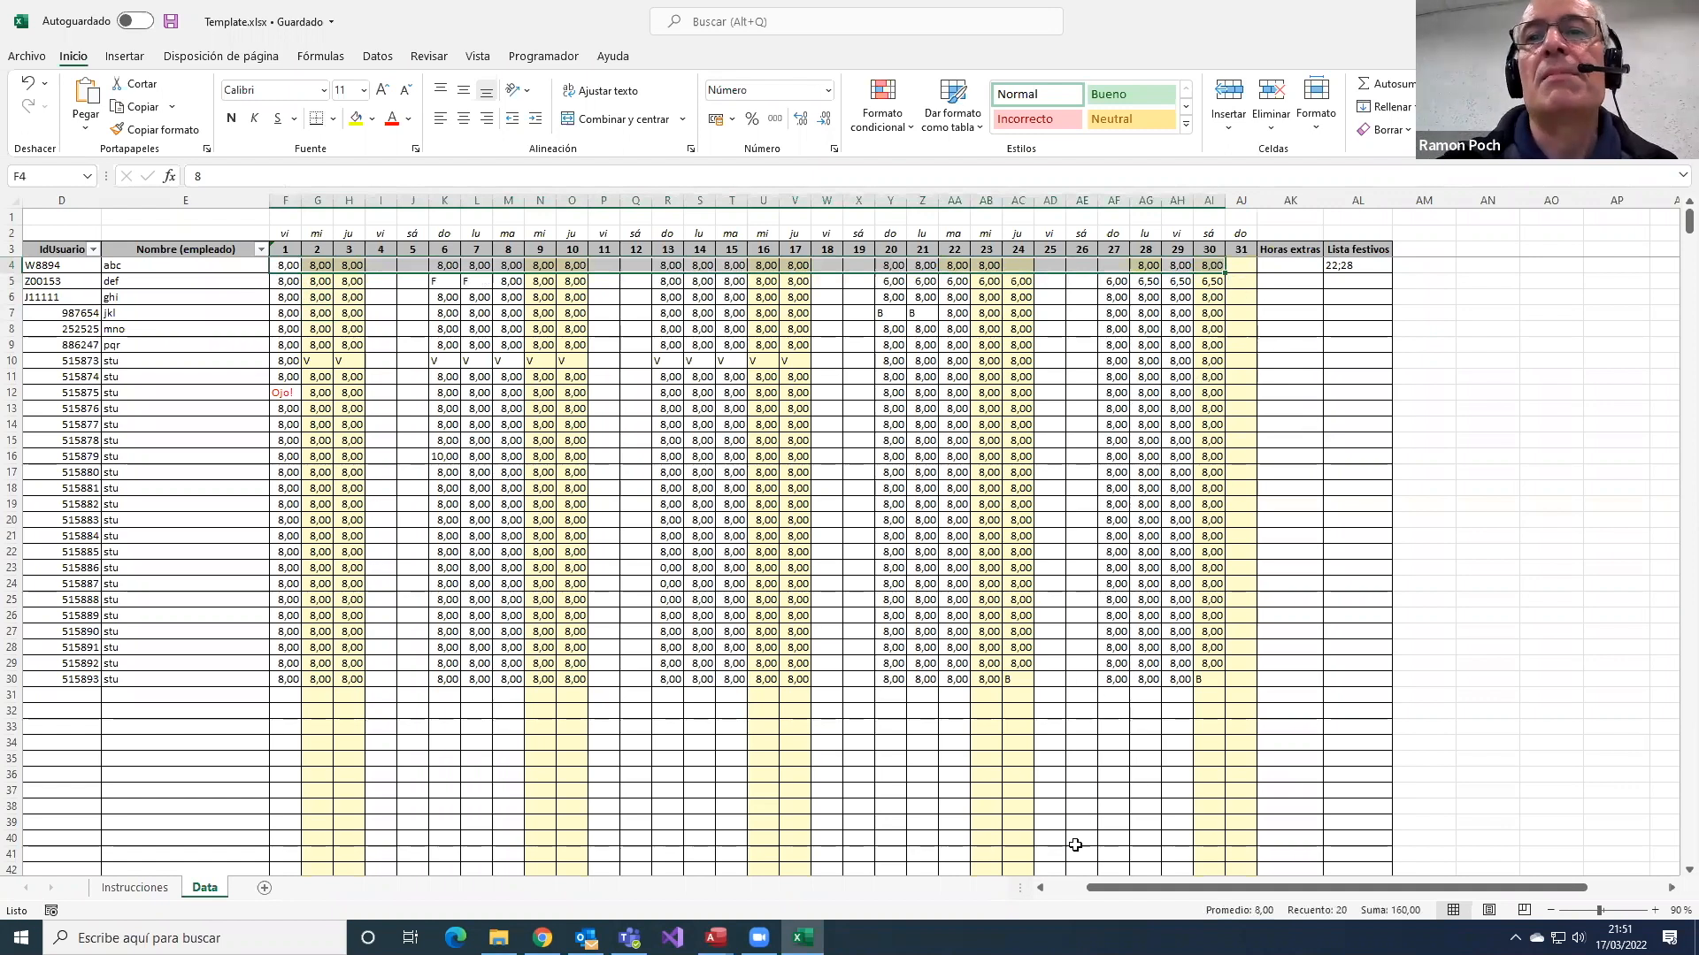
- Show the sheet's last columns beside the daily hours and select the first employee's day 28 hours in cell AG4
{"action": "left_click", "coordinate": [1040, 889]}
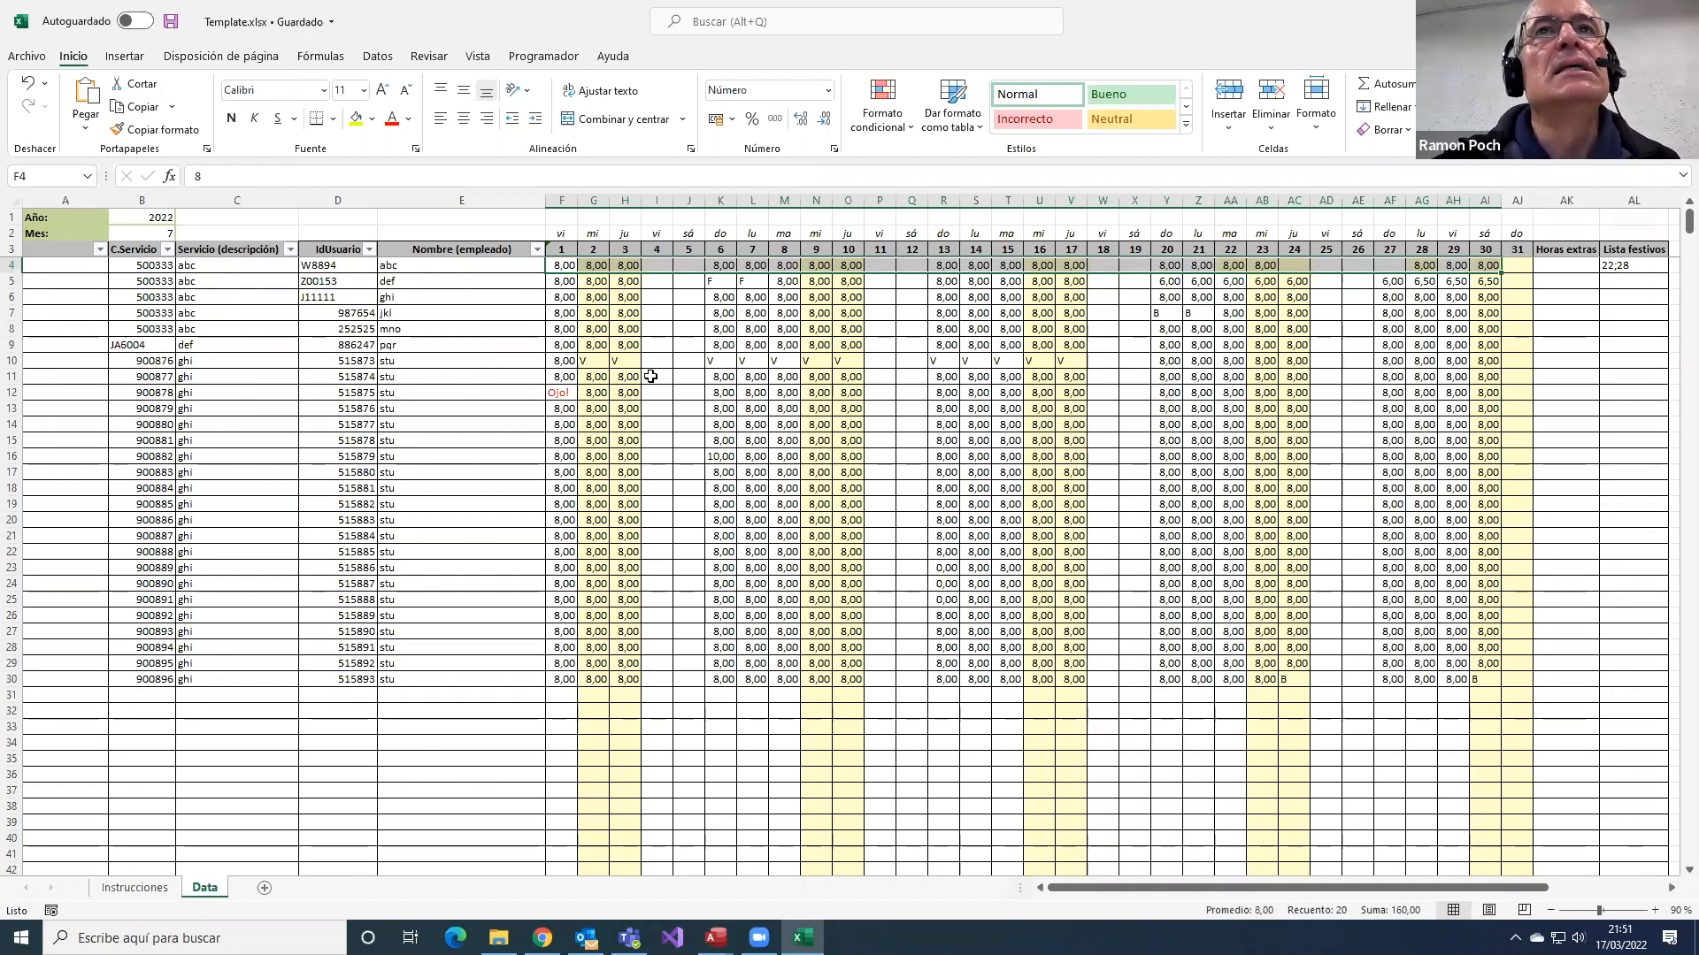
{"action": "left_click", "coordinate": [1670, 889]}
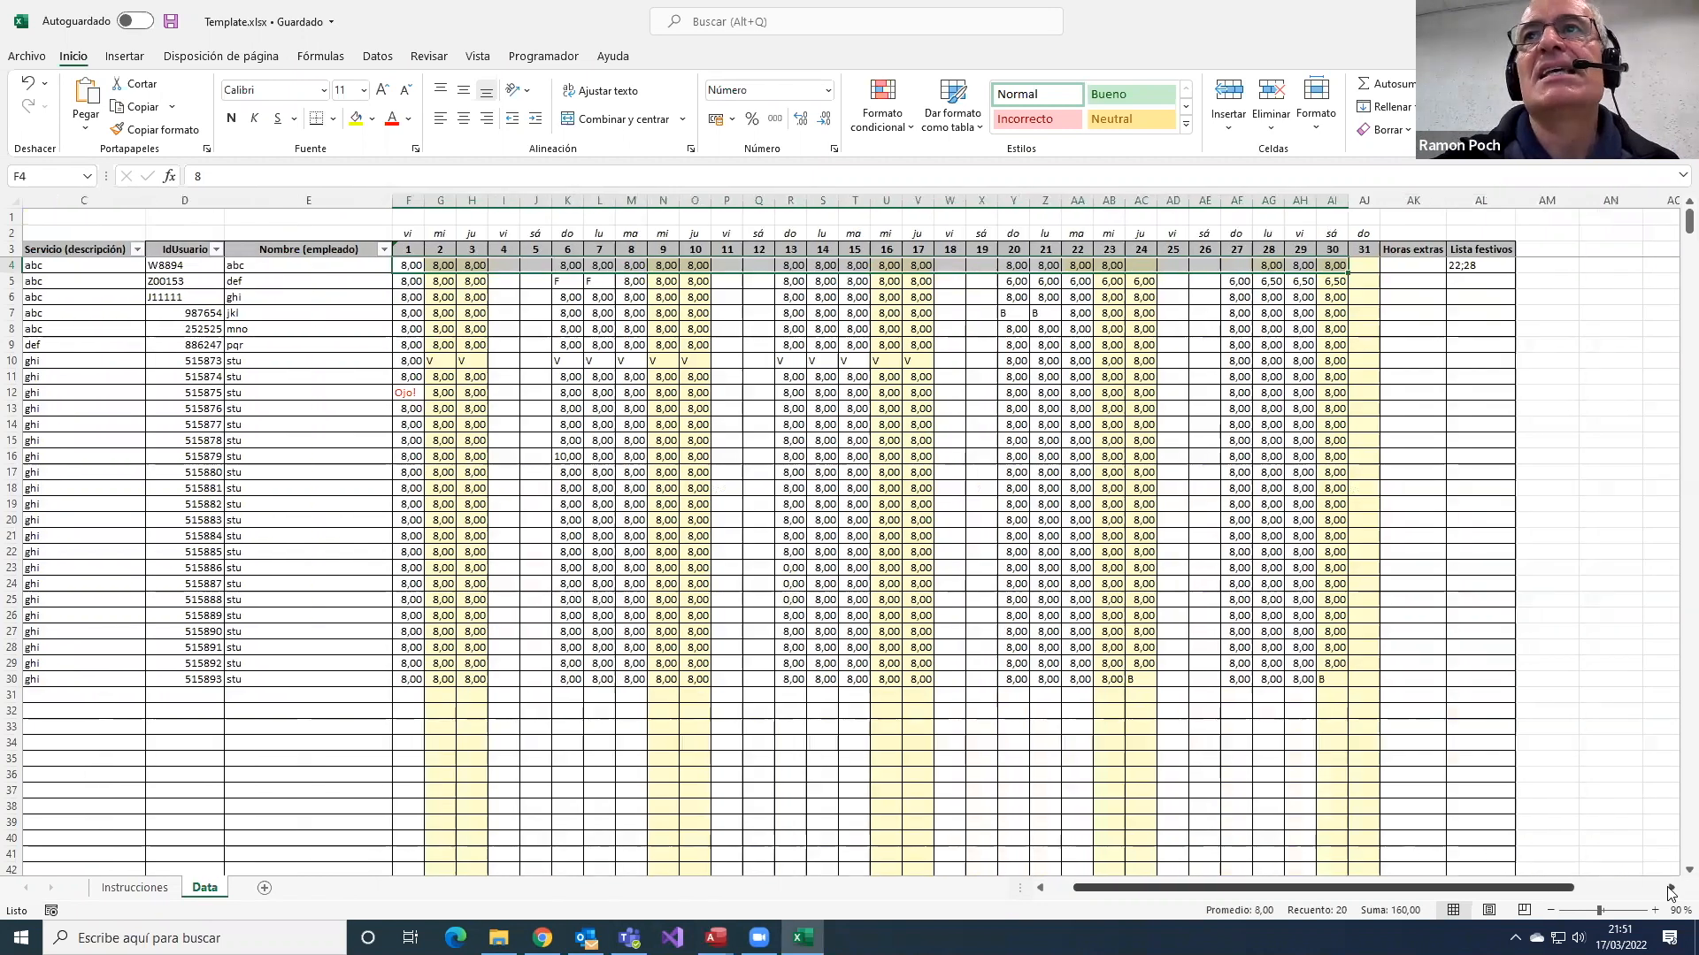
{"action": "left_click", "coordinate": [1671, 890]}
{"action": "left_click", "coordinate": [1090, 326]}
{"action": "left_click", "coordinate": [1073, 265]}
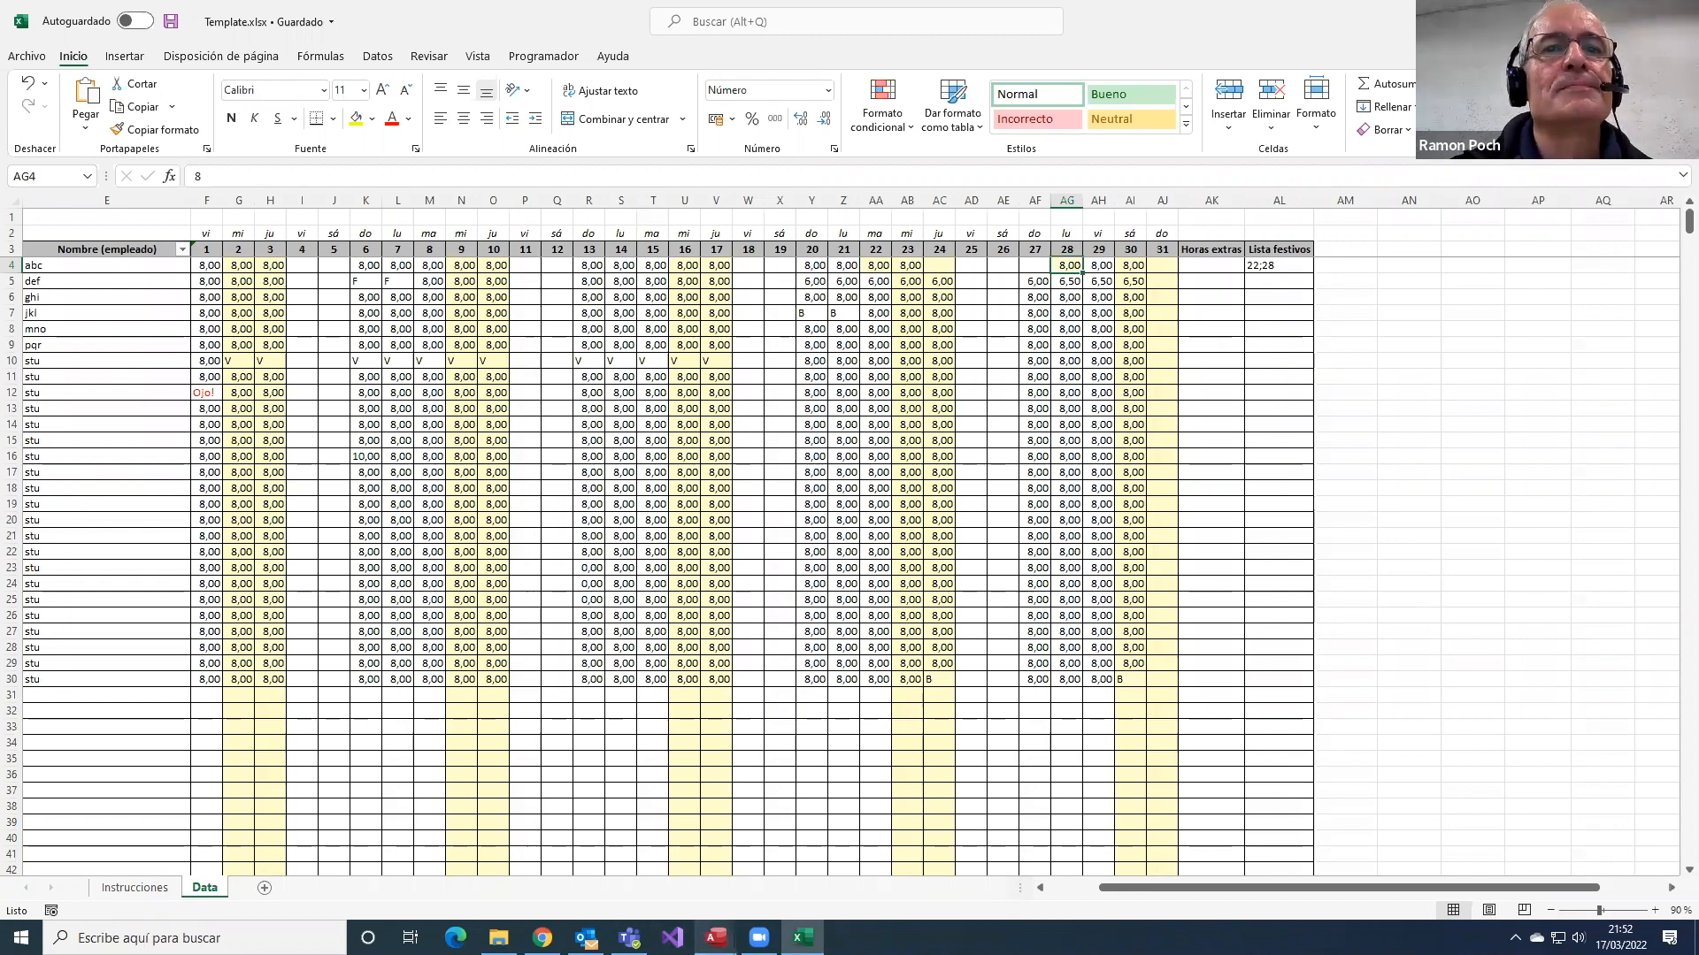
- Return to the 4- Excel script in Presentacion2 and mark outline point 3's items on excluding non-assimilable values and forcing the type
{"action": "mouse_move", "coordinate": [716, 939]}
{"action": "left_click", "coordinate": [672, 892]}
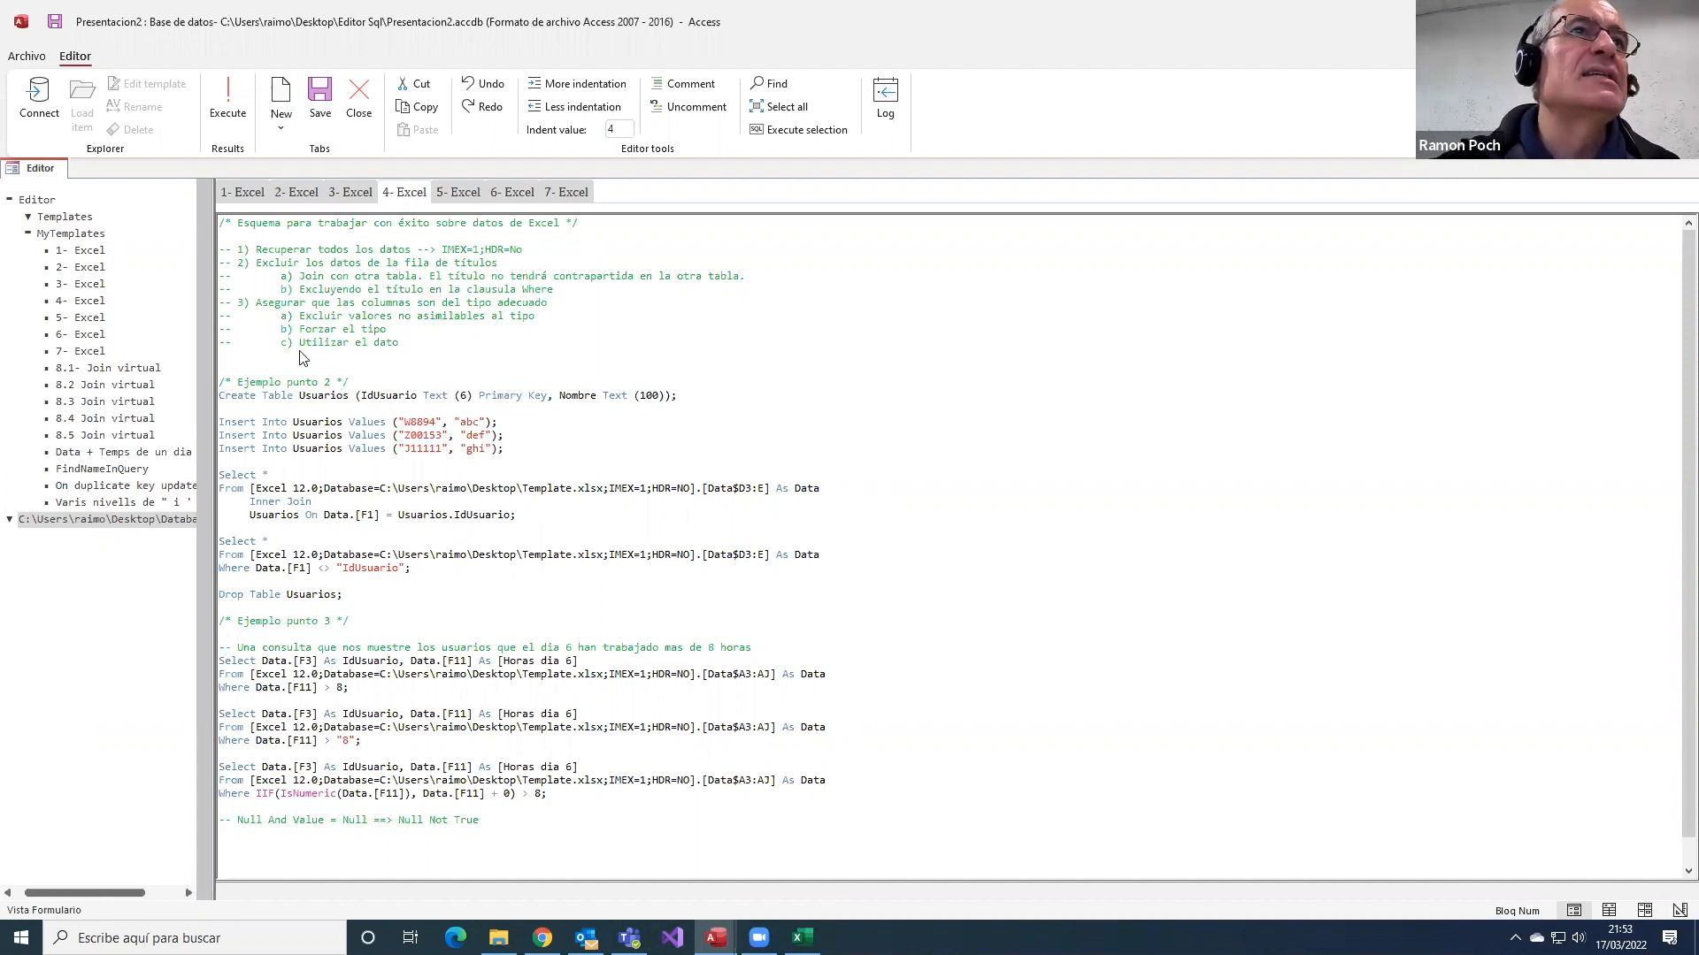
{"action": "left_click", "coordinate": [242, 303]}
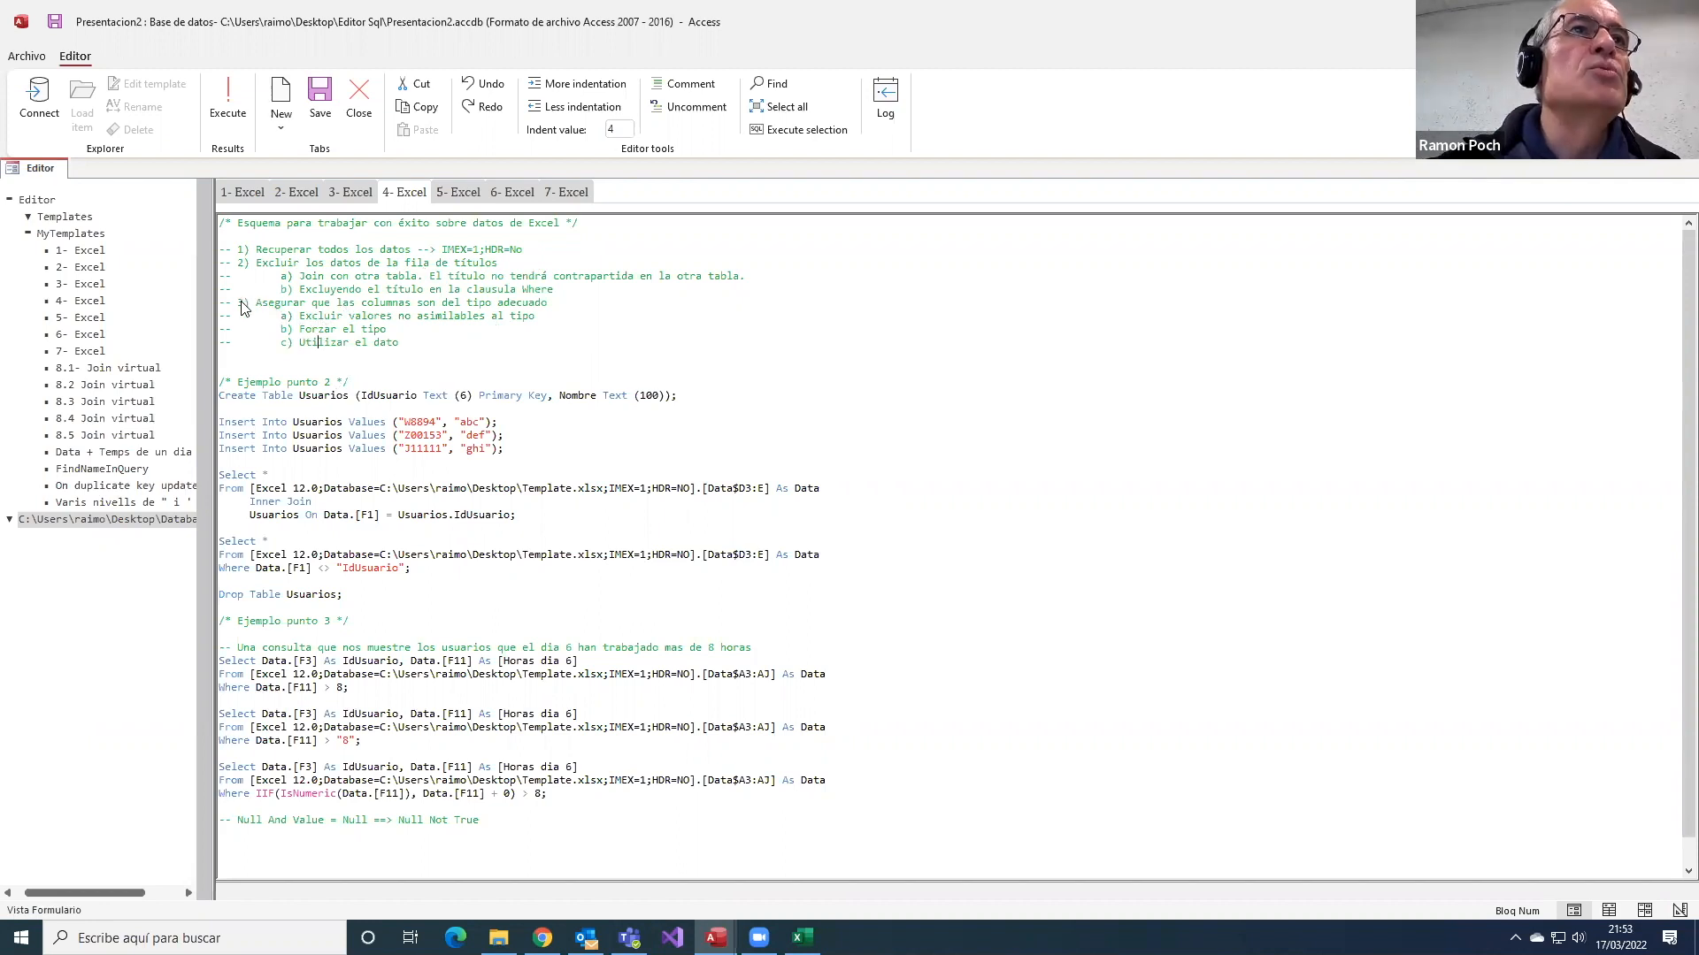
{"action": "left_click", "coordinate": [307, 317]}
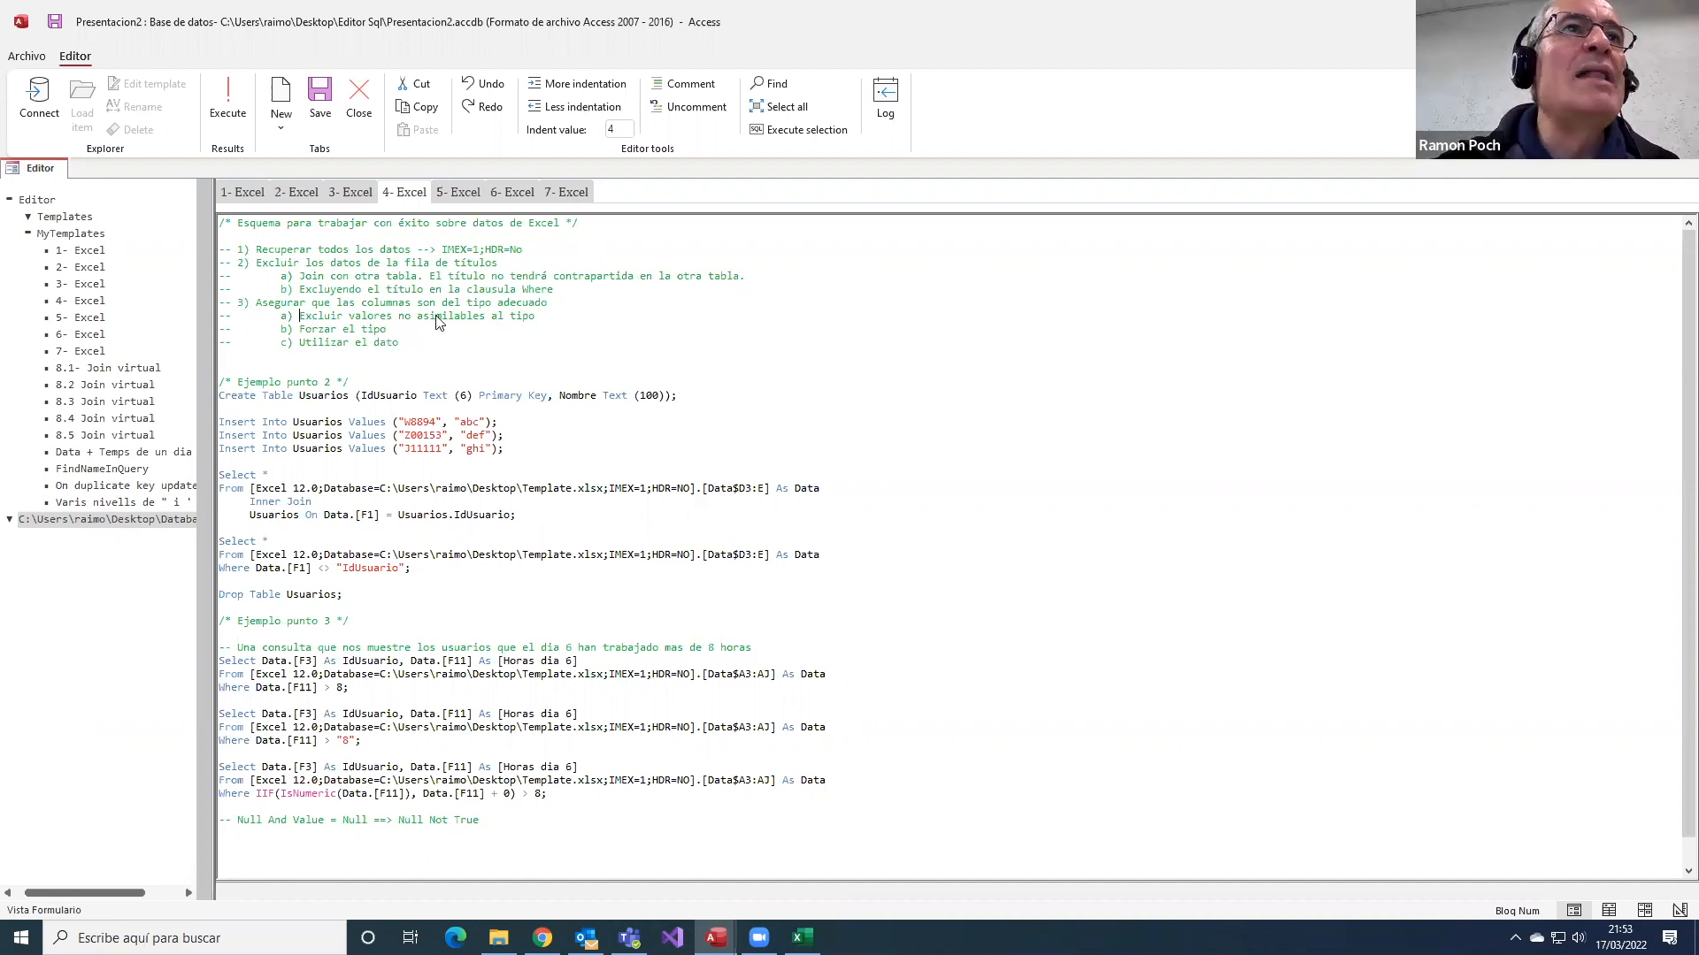
{"action": "left_click_drag", "start_coordinate": [301, 316], "coordinate": [537, 320]}
{"action": "left_click", "coordinate": [389, 340]}
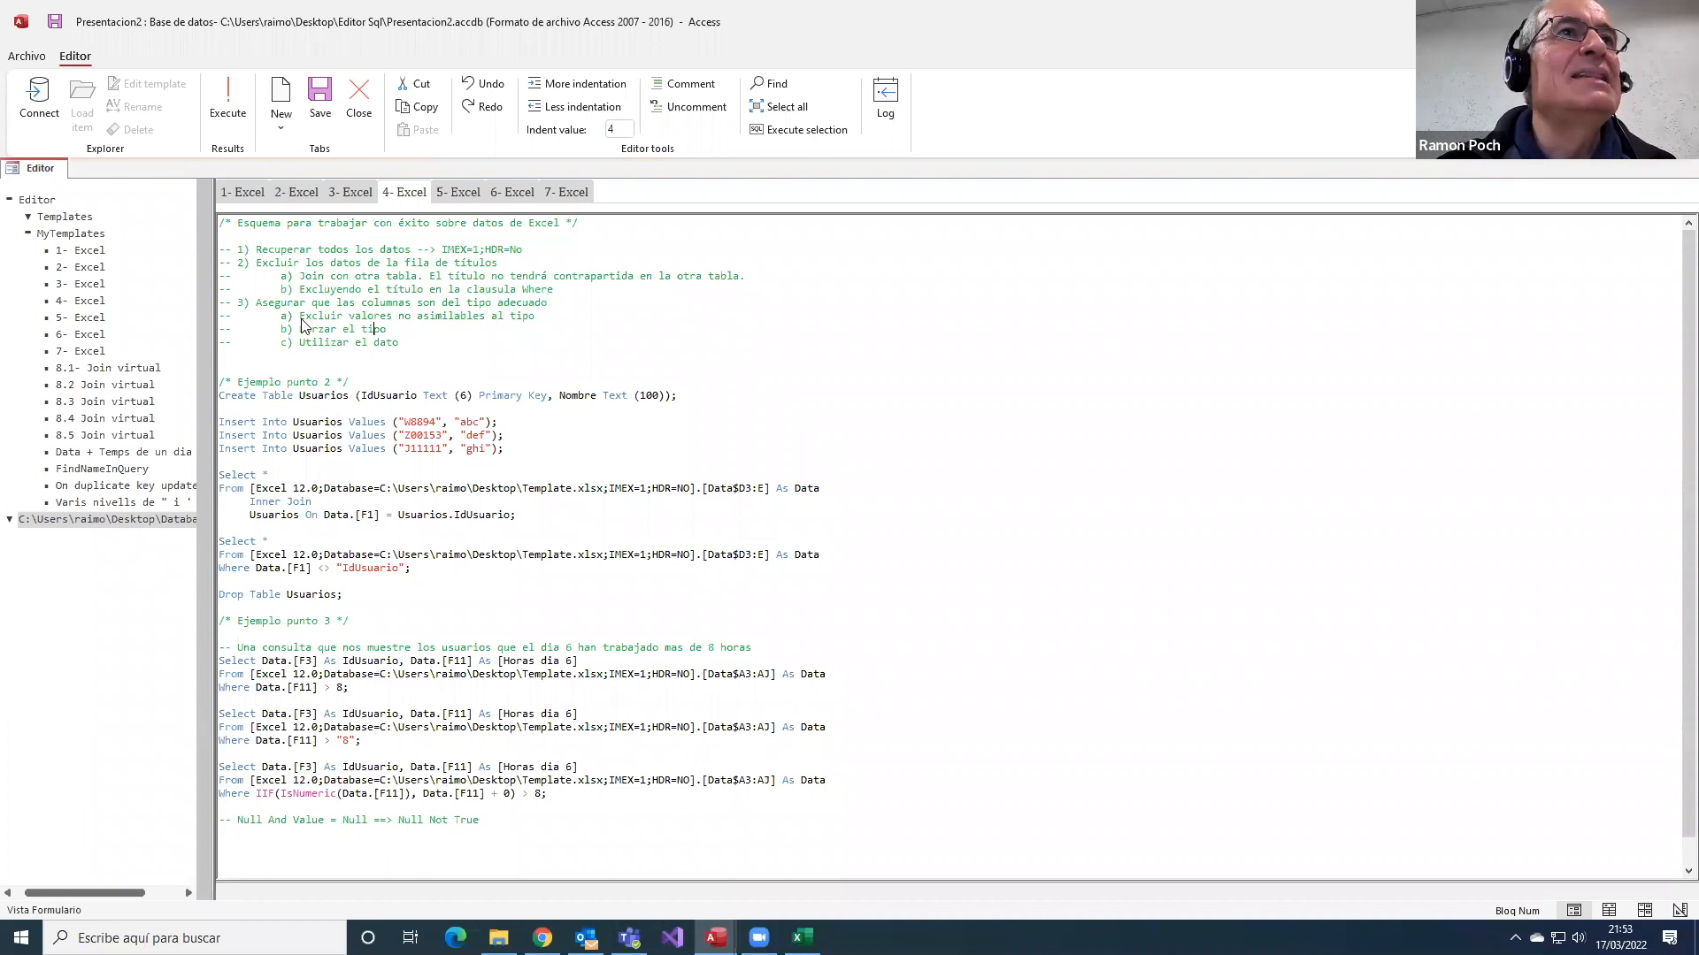
- Mark point 3's items on forcing the type, excluding non-assimilable values and using the data, and highlight the whole three-point outline
{"action": "left_click_drag", "start_coordinate": [299, 330], "coordinate": [387, 331]}
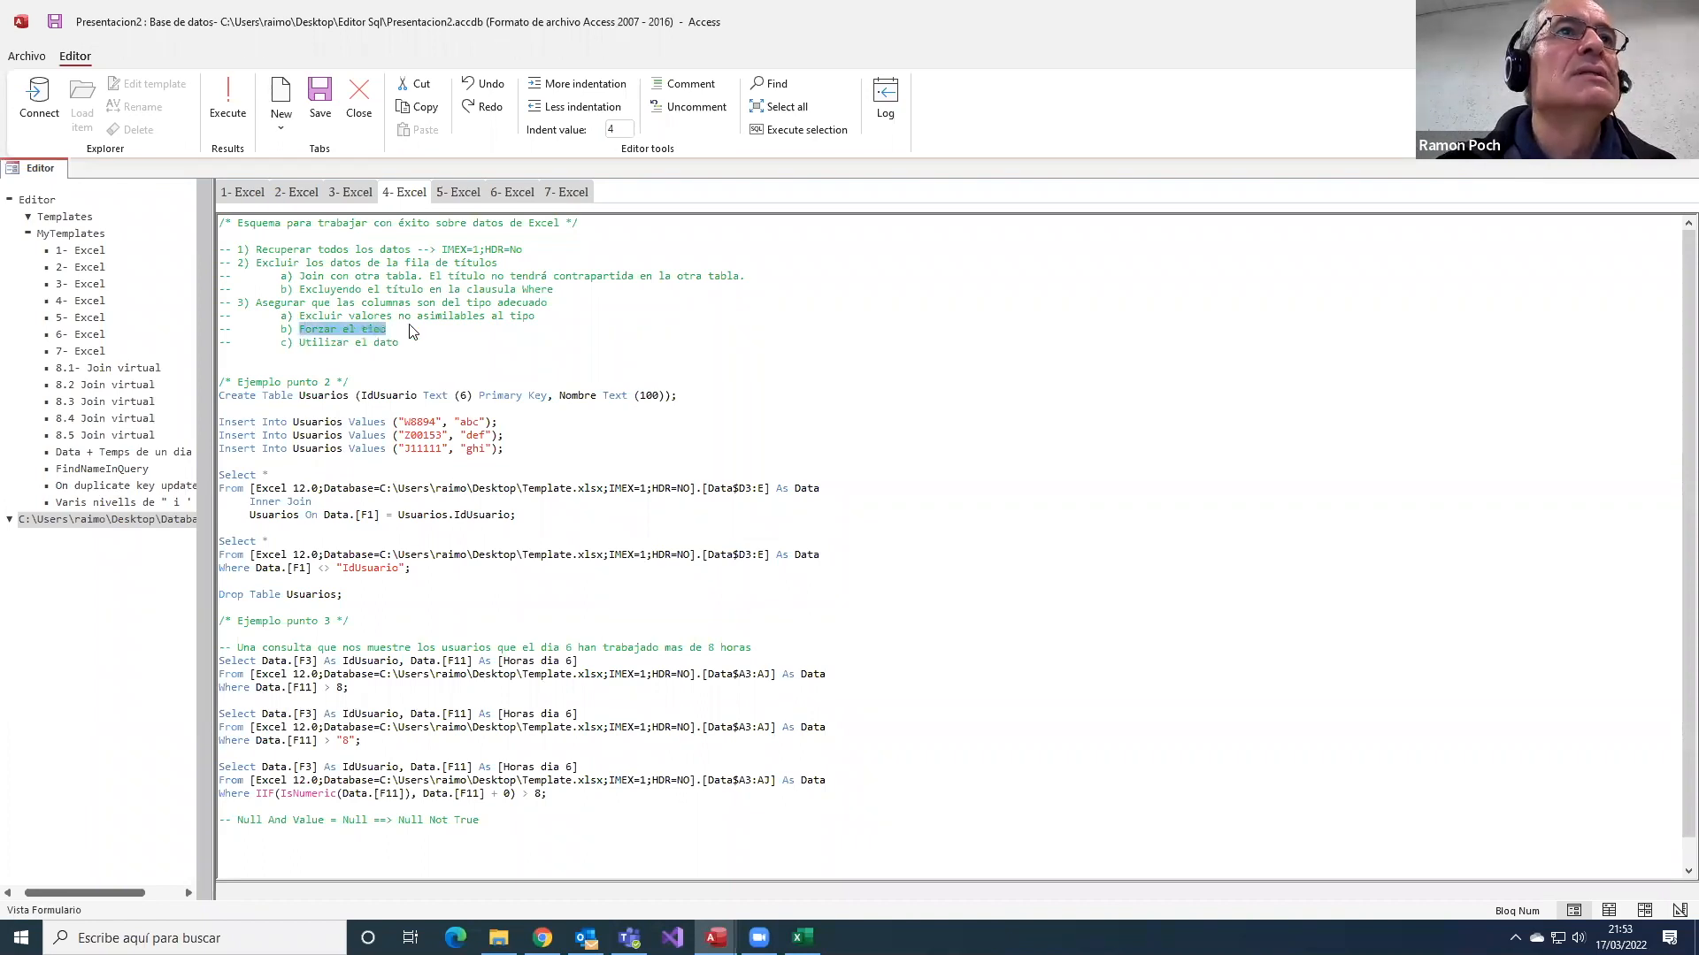
{"action": "left_click", "coordinate": [299, 315]}
{"action": "left_click_drag", "start_coordinate": [299, 317], "coordinate": [536, 322]}
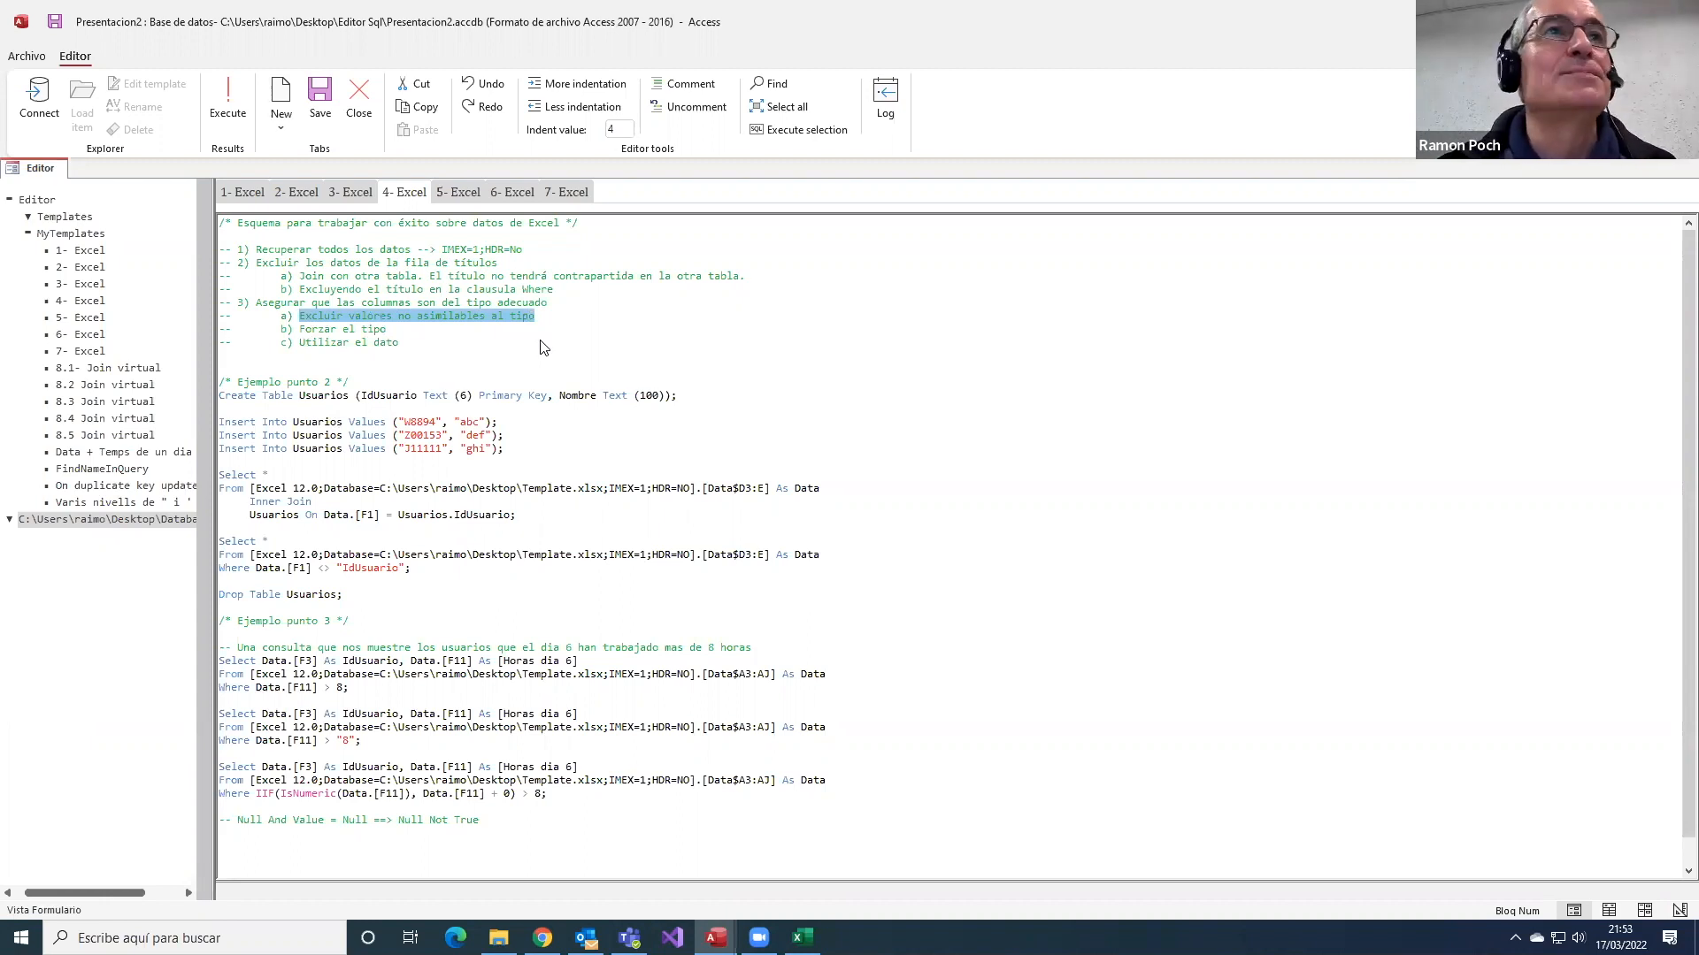
{"action": "left_click", "coordinate": [349, 318]}
{"action": "left_click", "coordinate": [344, 343]}
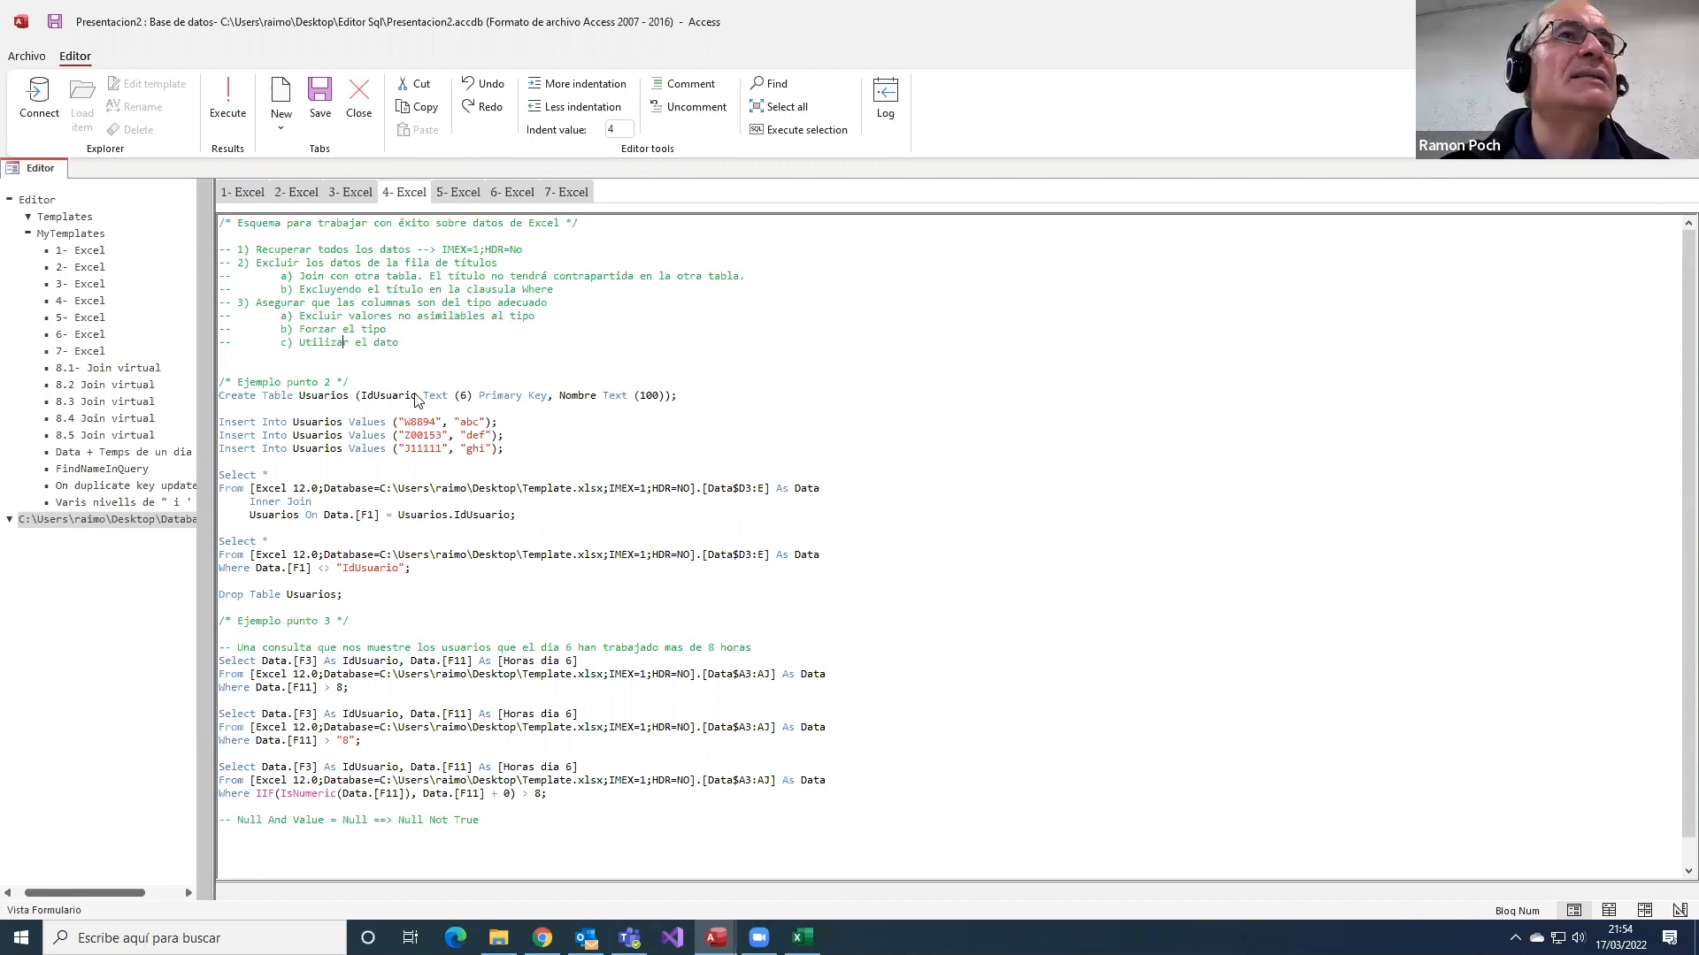
{"action": "left_click_drag", "start_coordinate": [372, 354], "coordinate": [206, 253]}
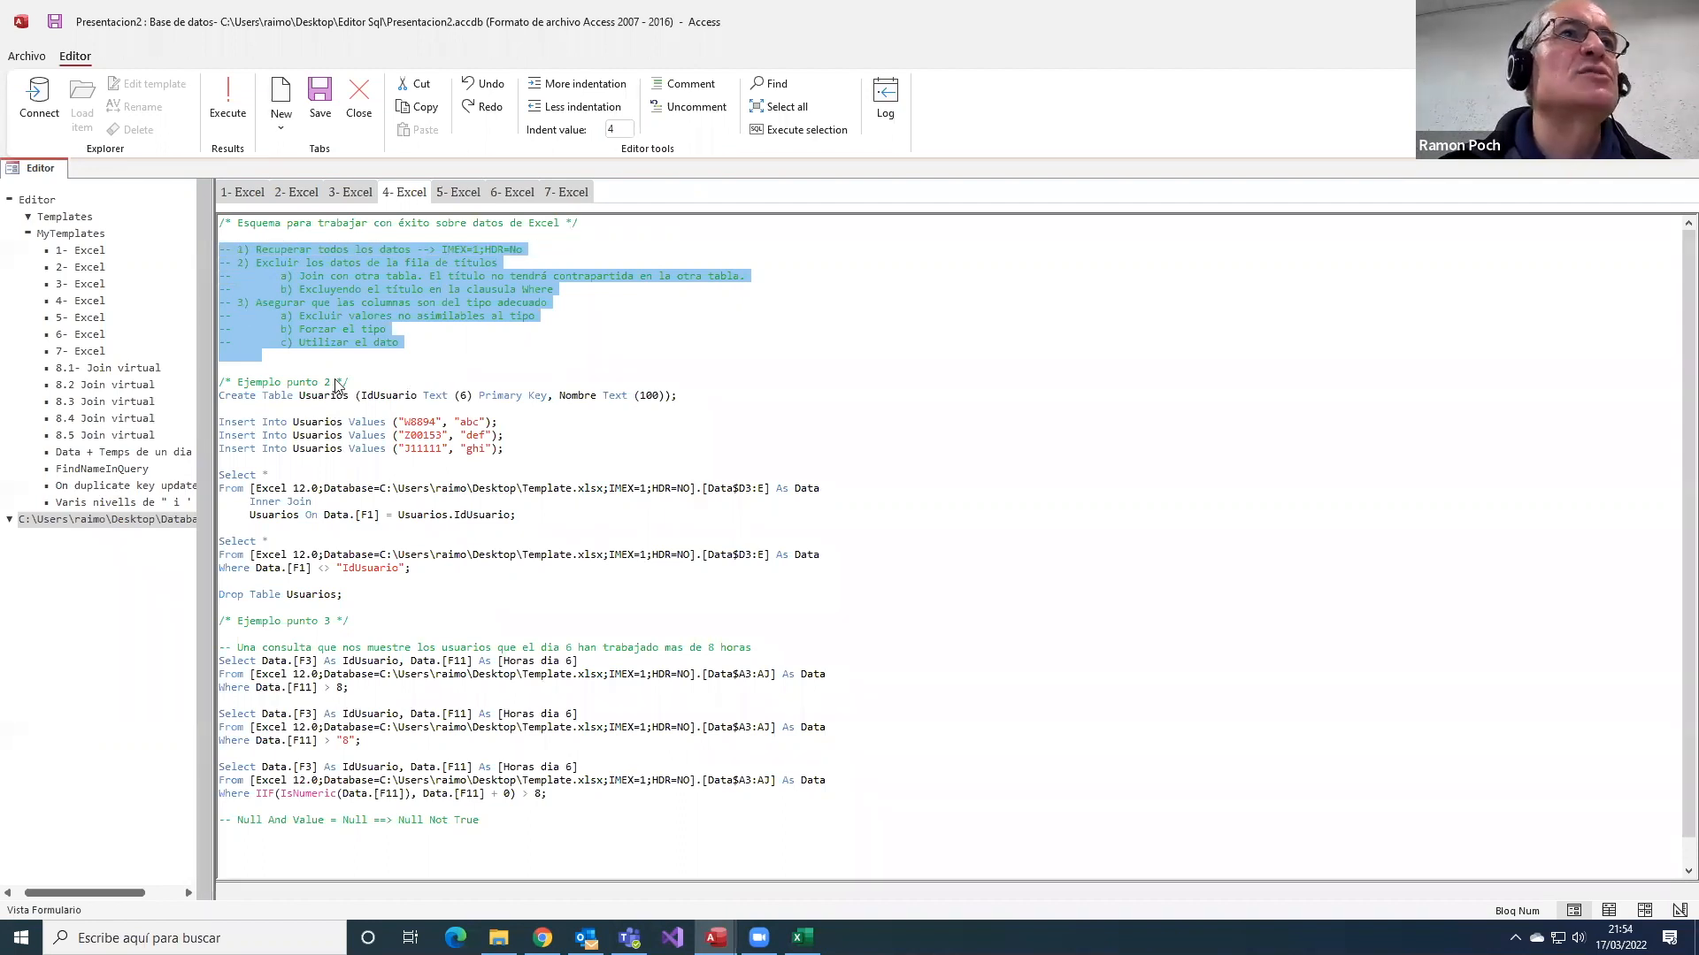
{"action": "left_click", "coordinate": [334, 282]}
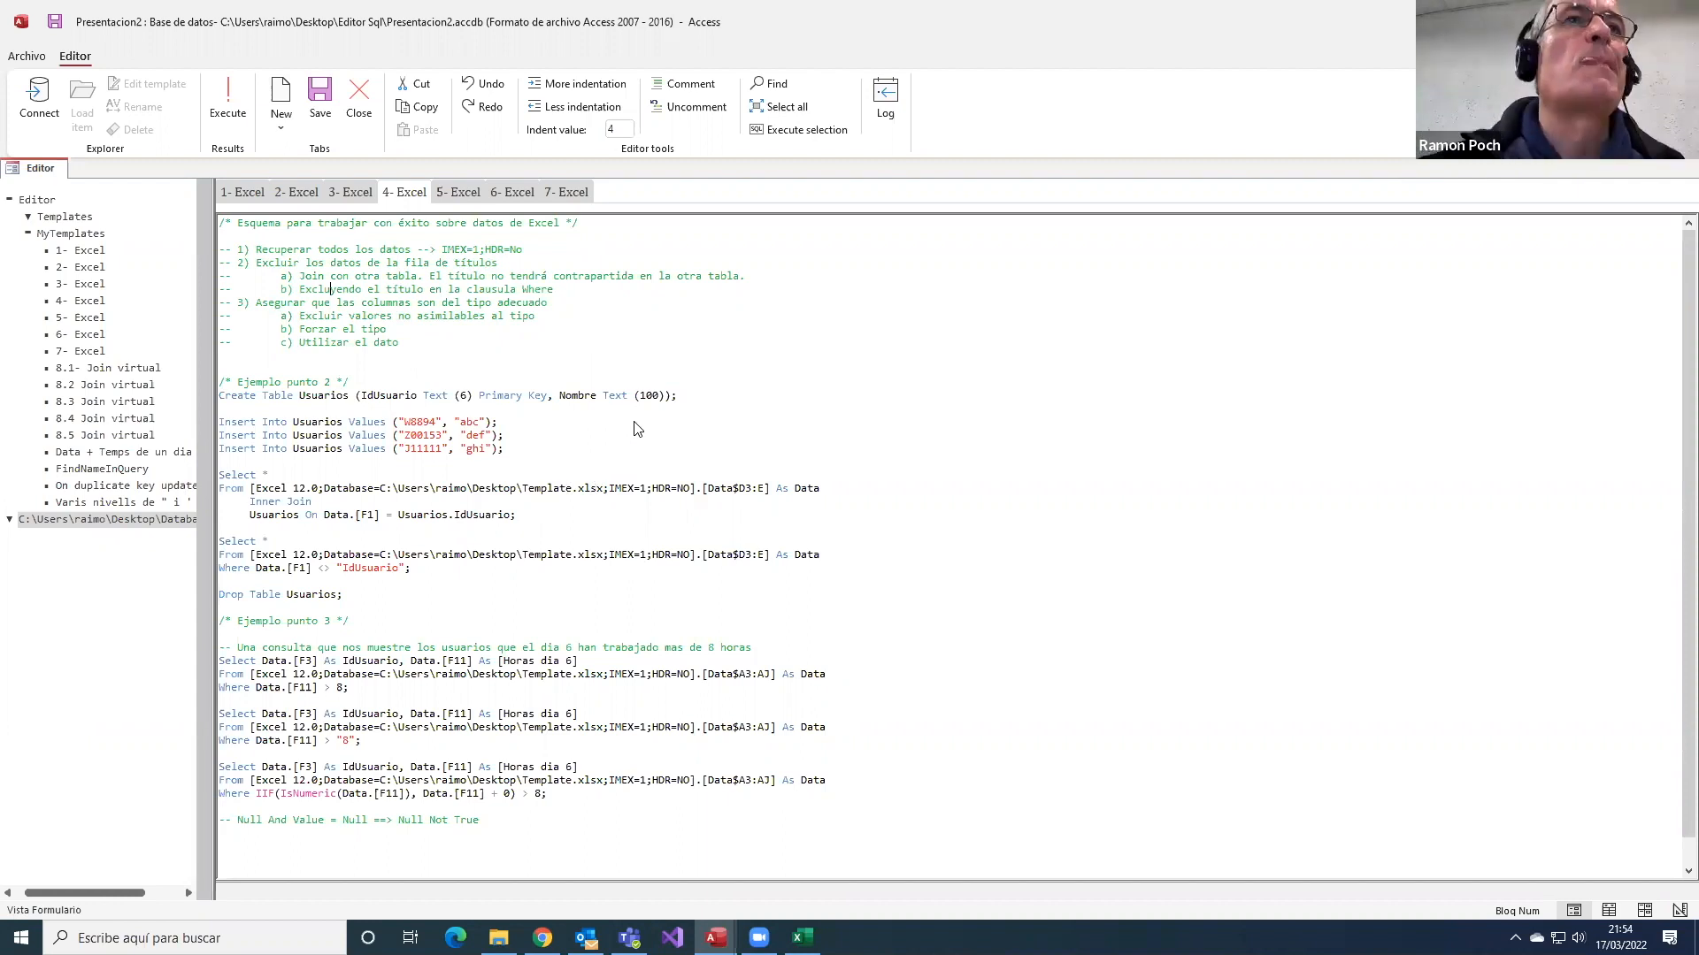
- Execute only the Create Table statement for Usuarios, with IdUsuario Text (6) as primary key and Nombre Text (100)
{"action": "left_click_drag", "start_coordinate": [679, 396], "coordinate": [188, 393]}
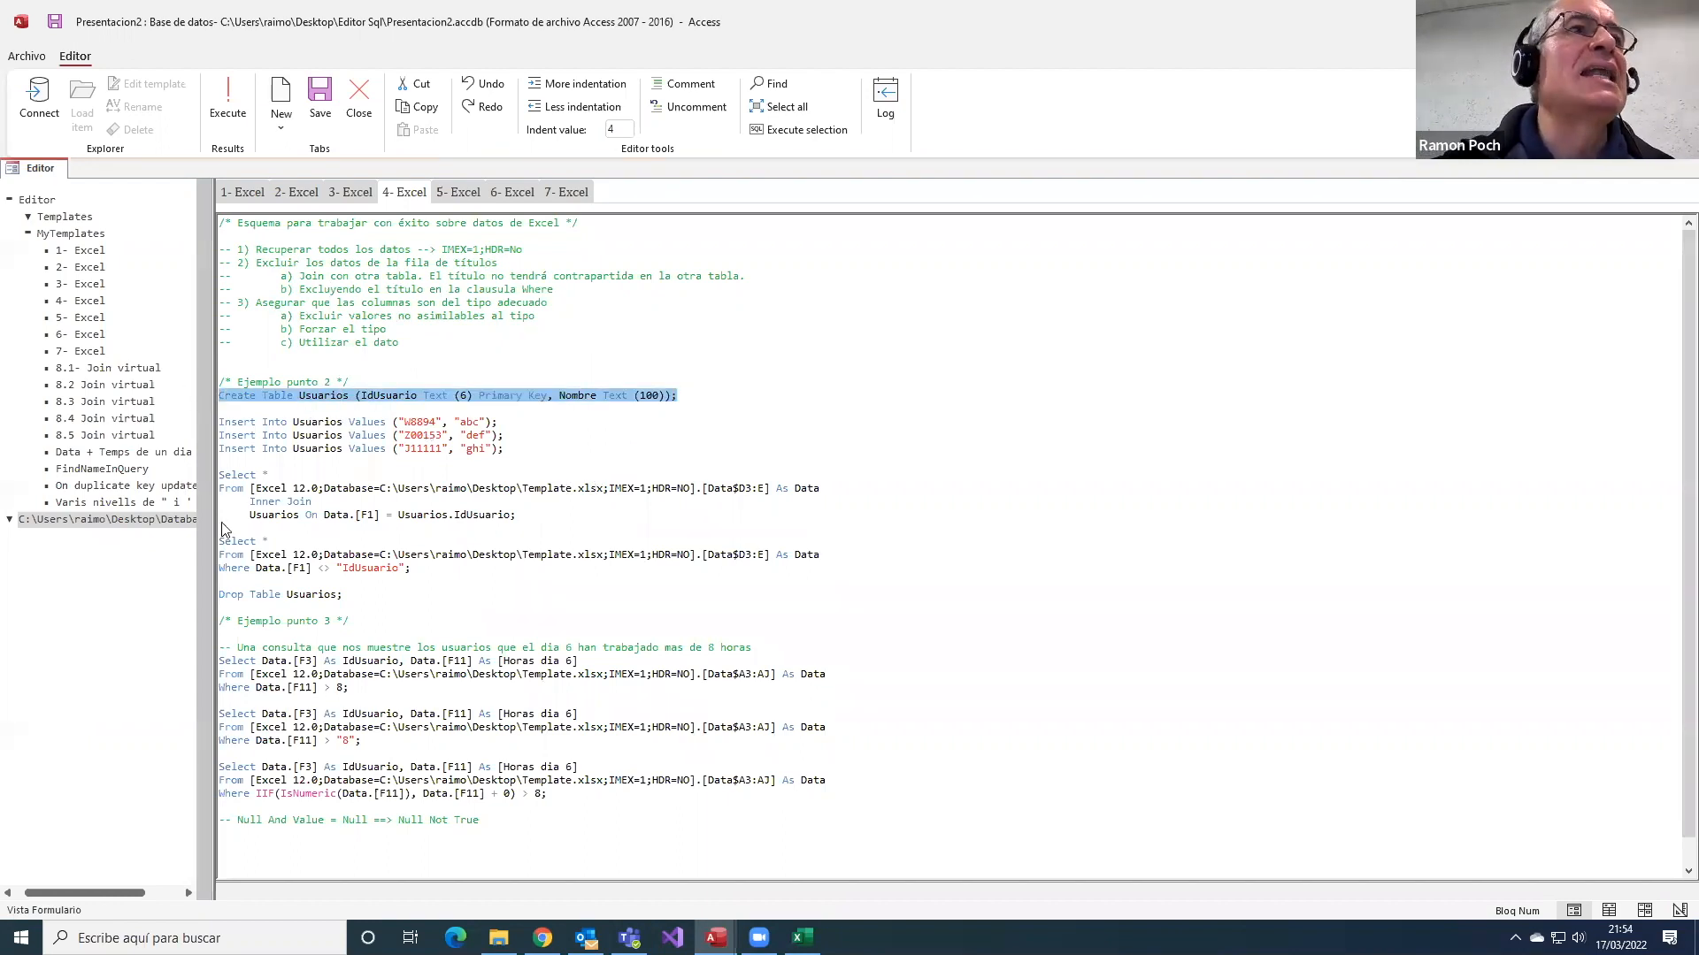
{"action": "left_click", "coordinate": [767, 131]}
{"action": "left_click", "coordinate": [896, 534]}
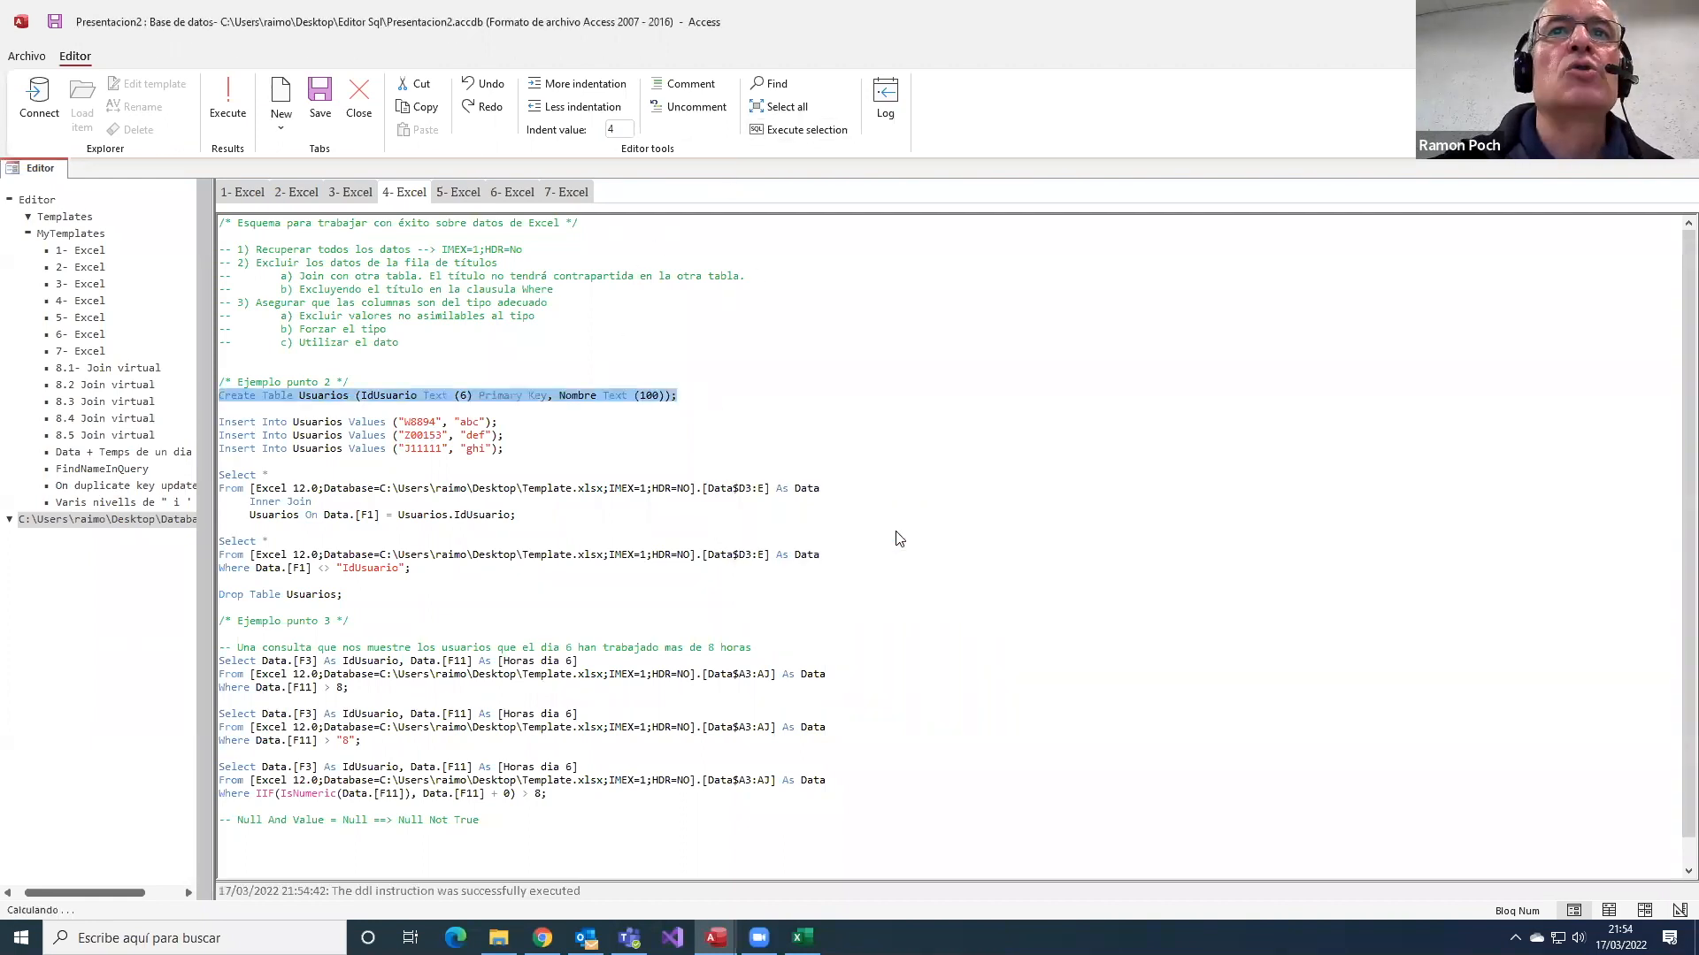
- Execute only the first Insert Into statement to add the "abc" record to Usuarios, confirming the DML run
{"action": "left_click", "coordinate": [537, 459]}
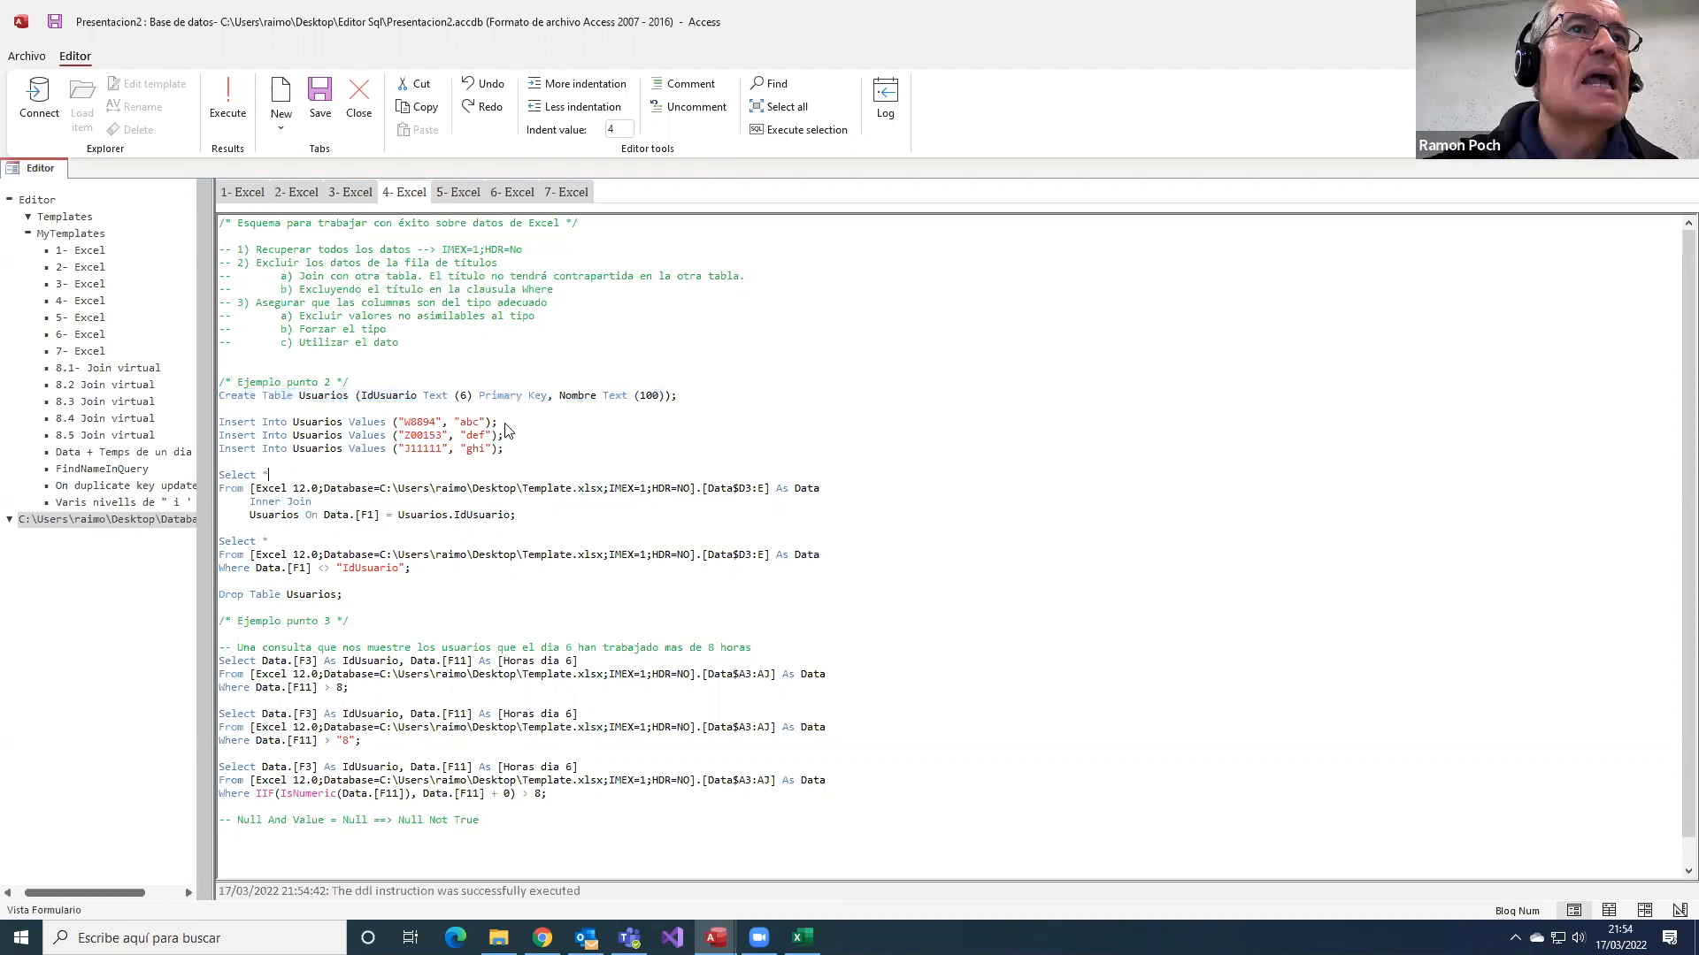
{"action": "left_click_drag", "start_coordinate": [500, 427], "coordinate": [165, 431]}
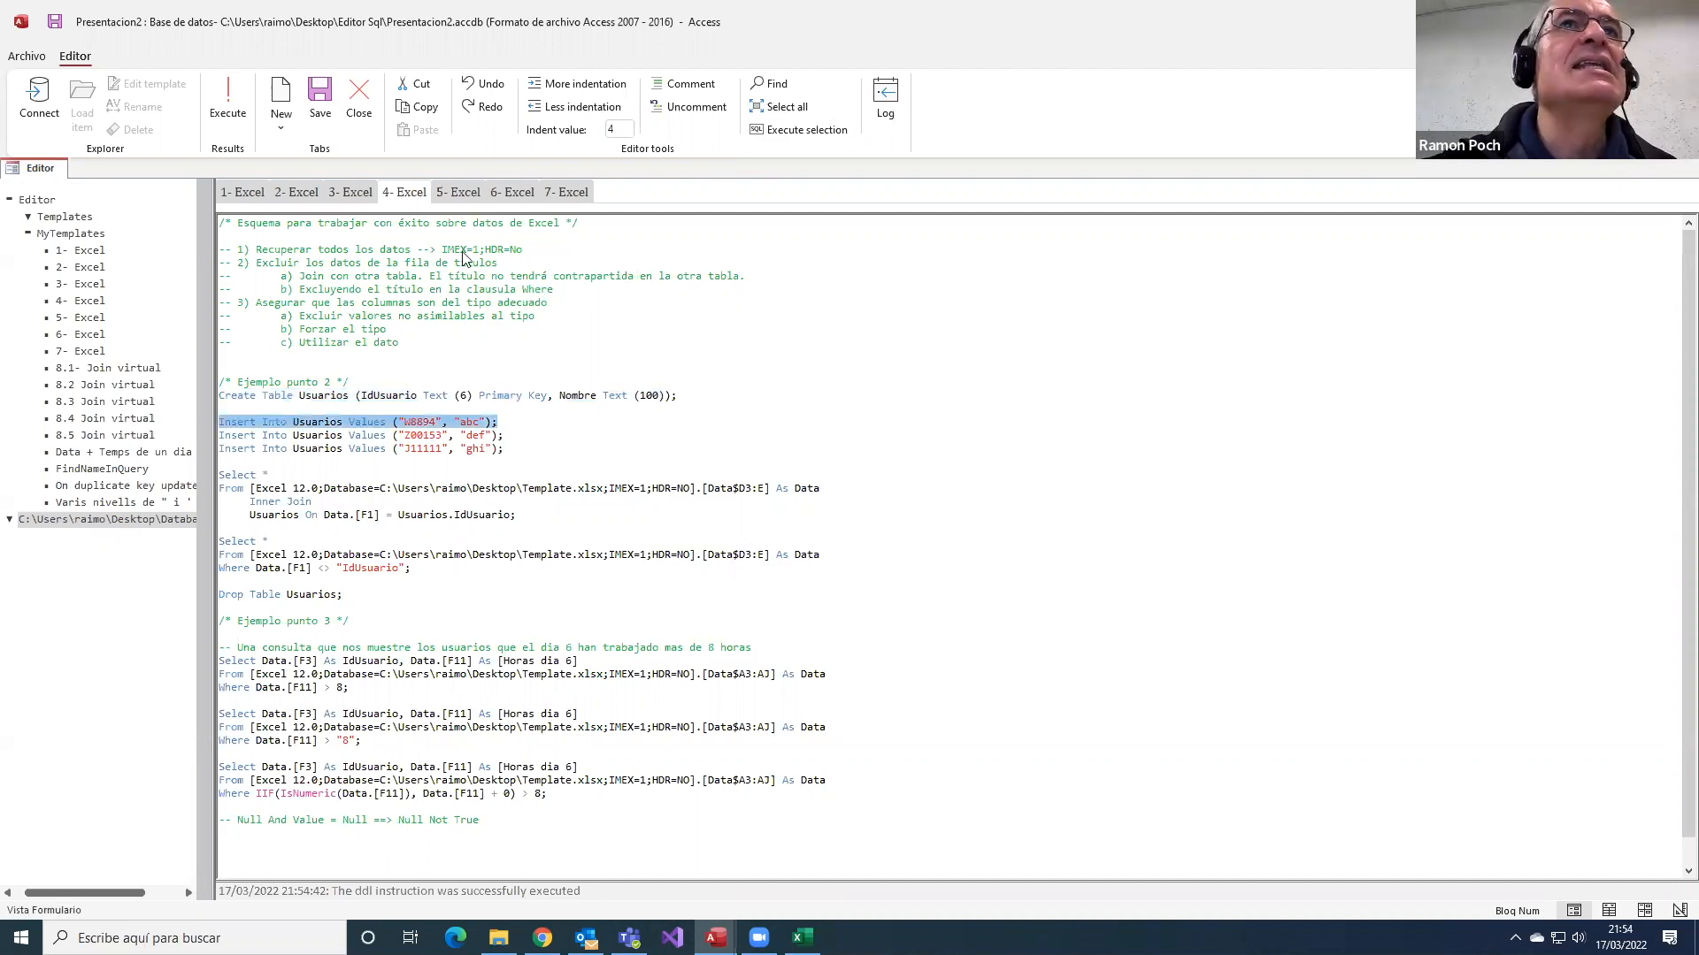
{"action": "left_click", "coordinate": [759, 132]}
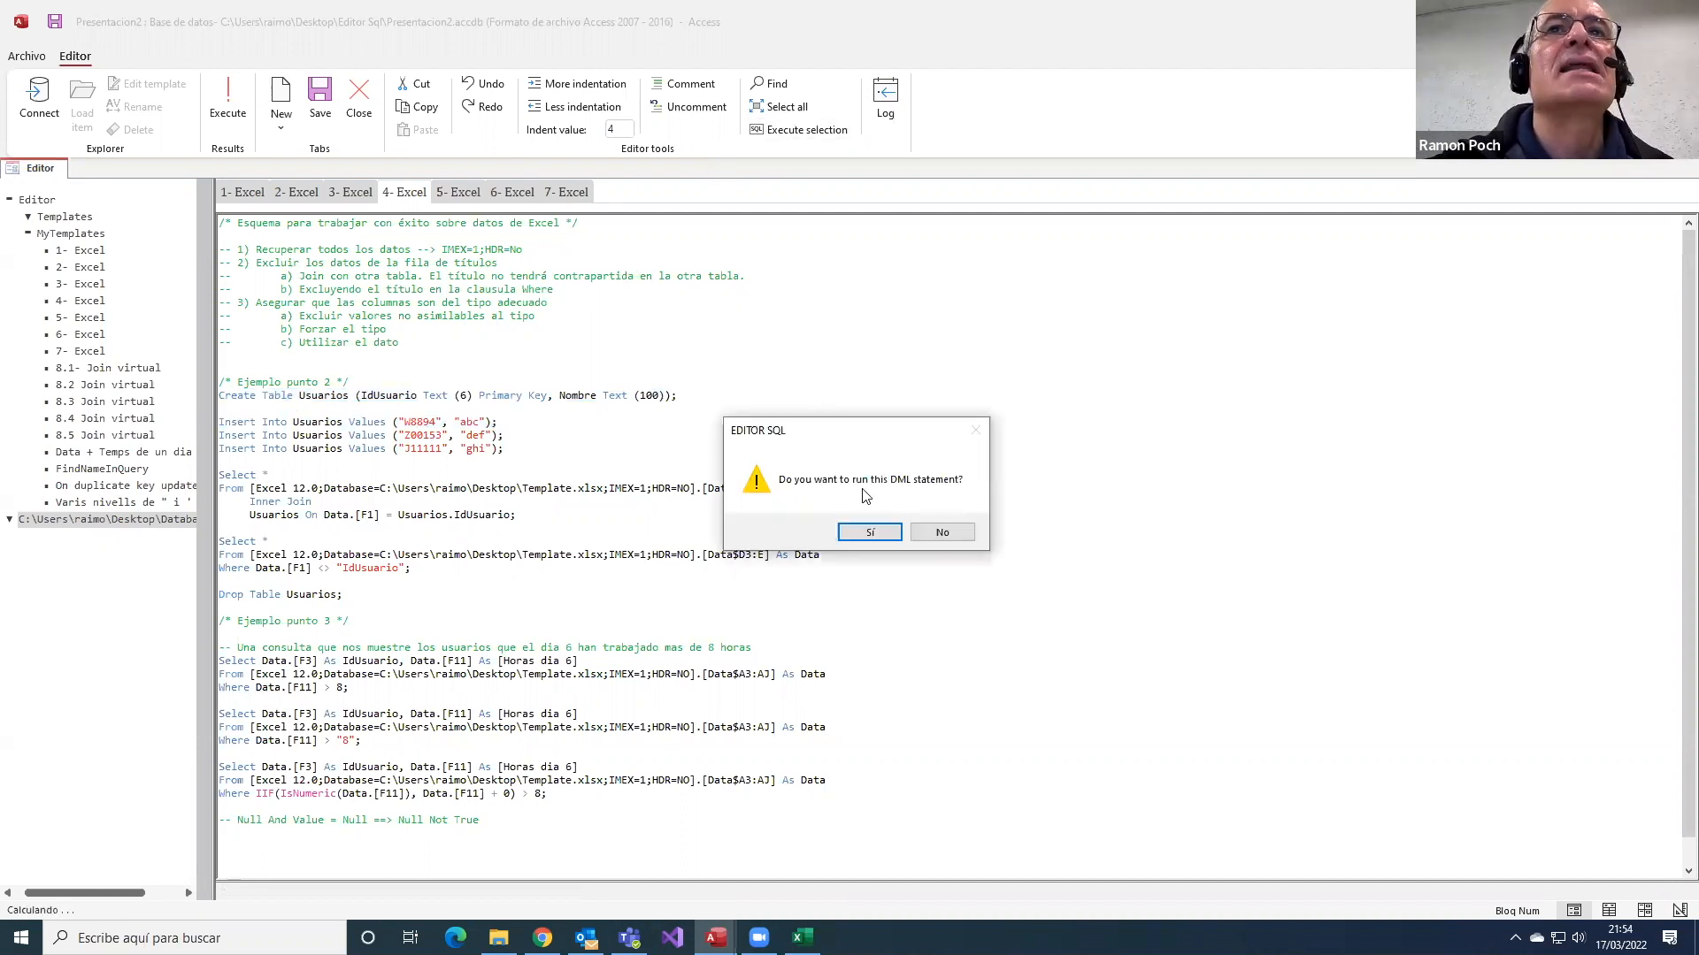
{"action": "left_click", "coordinate": [868, 533]}
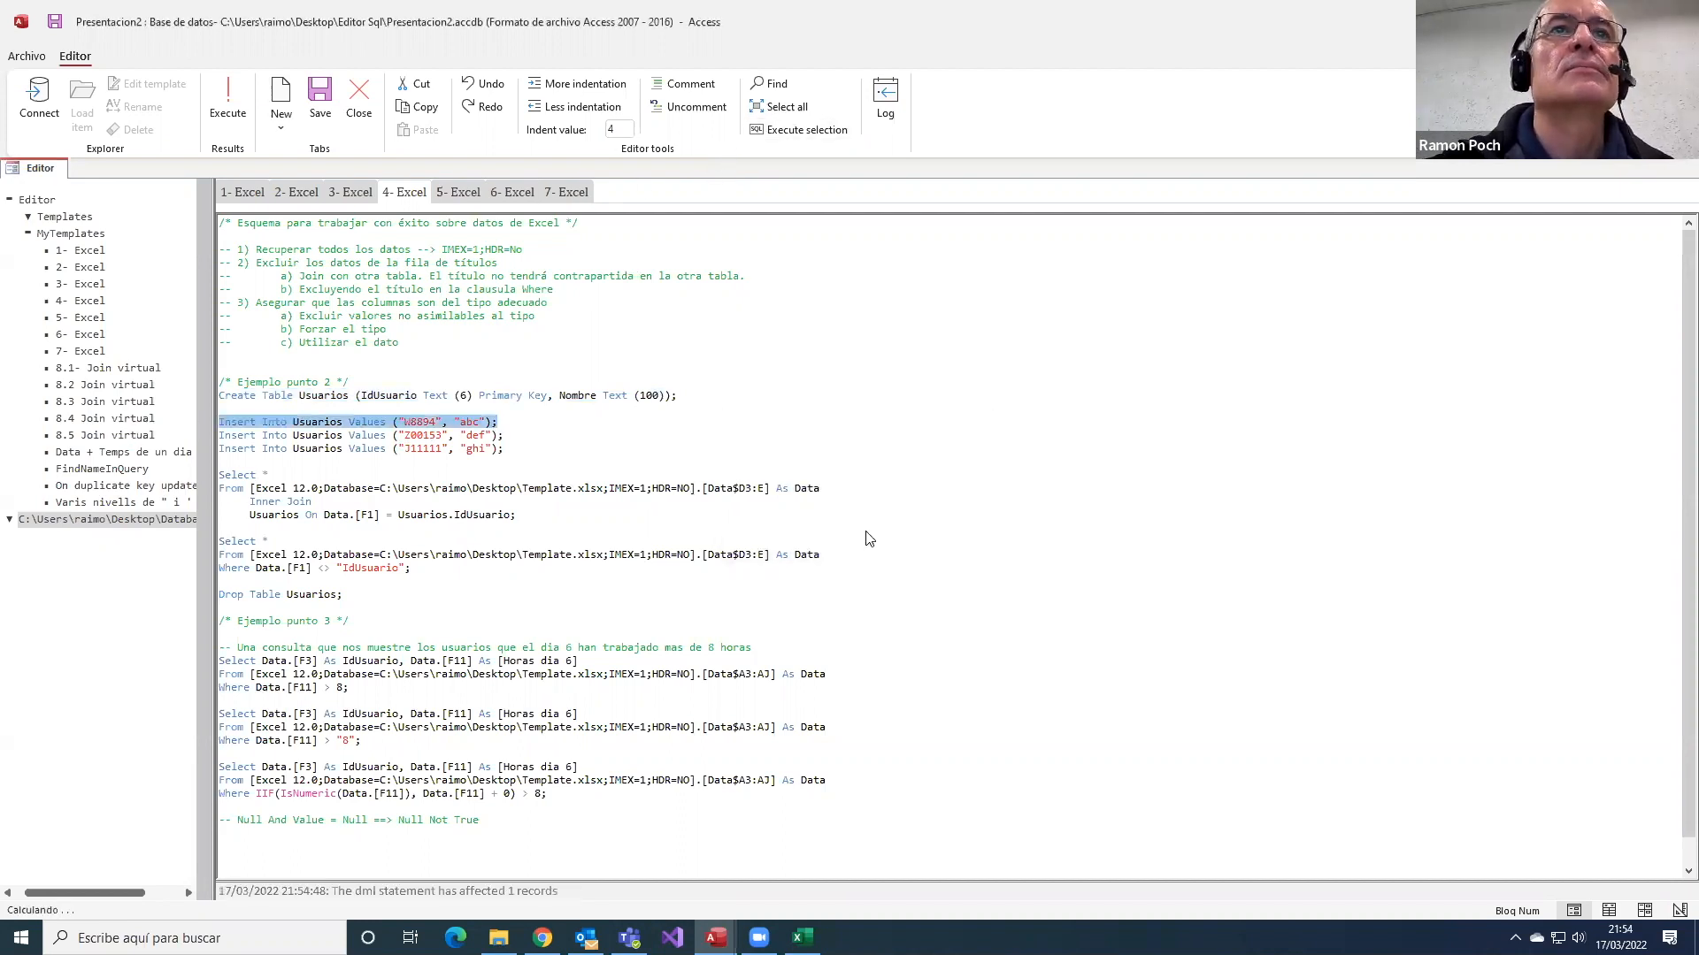
- Execute only the second Insert Into statement to add the "def" record to Usuarios, confirming the DML run
{"action": "left_click", "coordinate": [510, 437]}
{"action": "left_click_drag", "start_coordinate": [504, 435], "coordinate": [199, 447]}
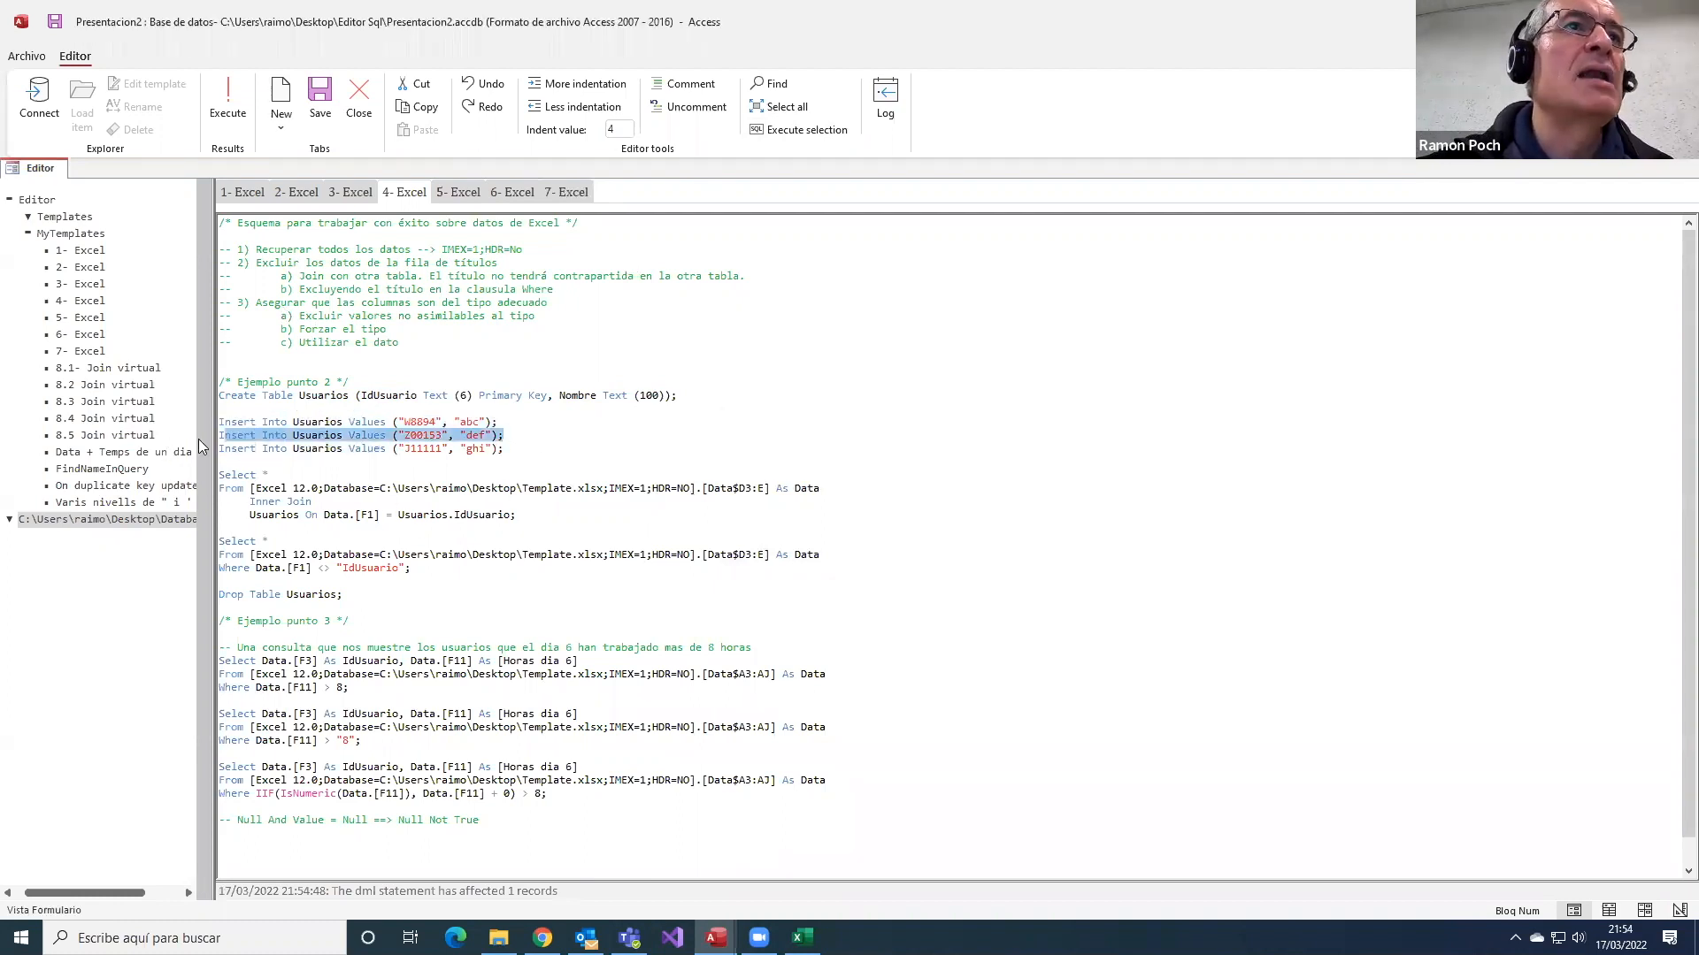
{"action": "left_click", "coordinate": [759, 132]}
{"action": "left_click", "coordinate": [870, 534]}
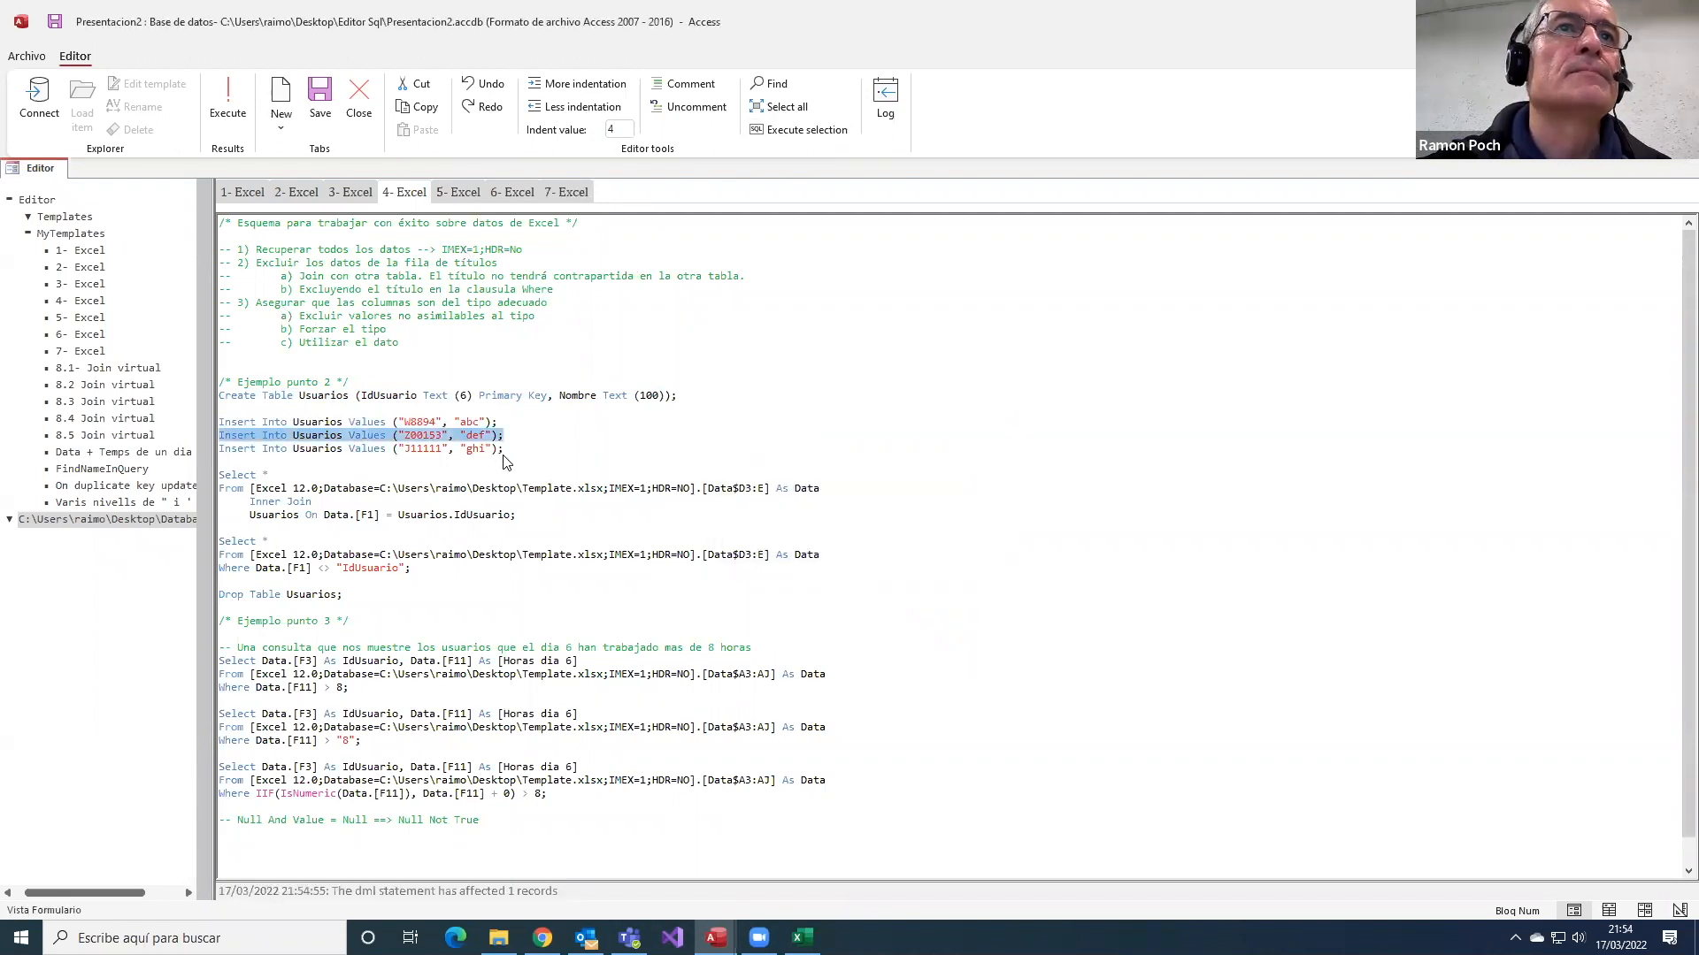
- Execute only the third Insert Into statement to add the "ghi" record to Usuarios, confirming the DML run
{"action": "left_click", "coordinate": [266, 461]}
{"action": "left_click_drag", "start_coordinate": [237, 458], "coordinate": [204, 447]}
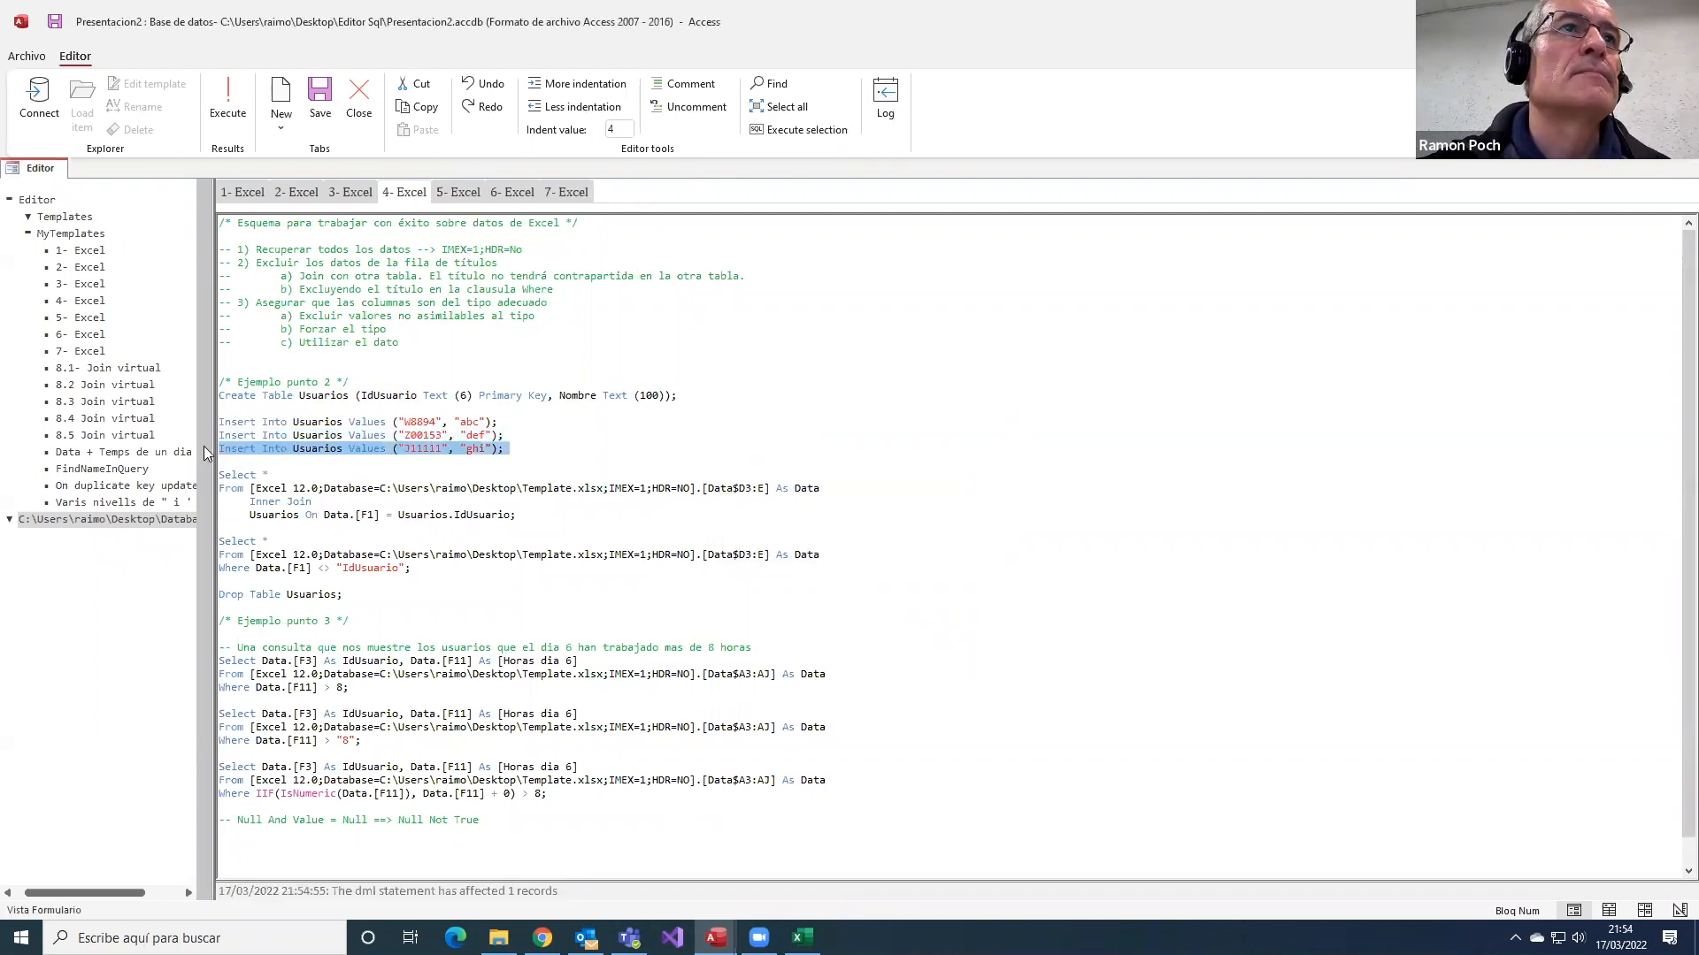
{"action": "left_click", "coordinate": [771, 130]}
{"action": "left_click", "coordinate": [870, 531]}
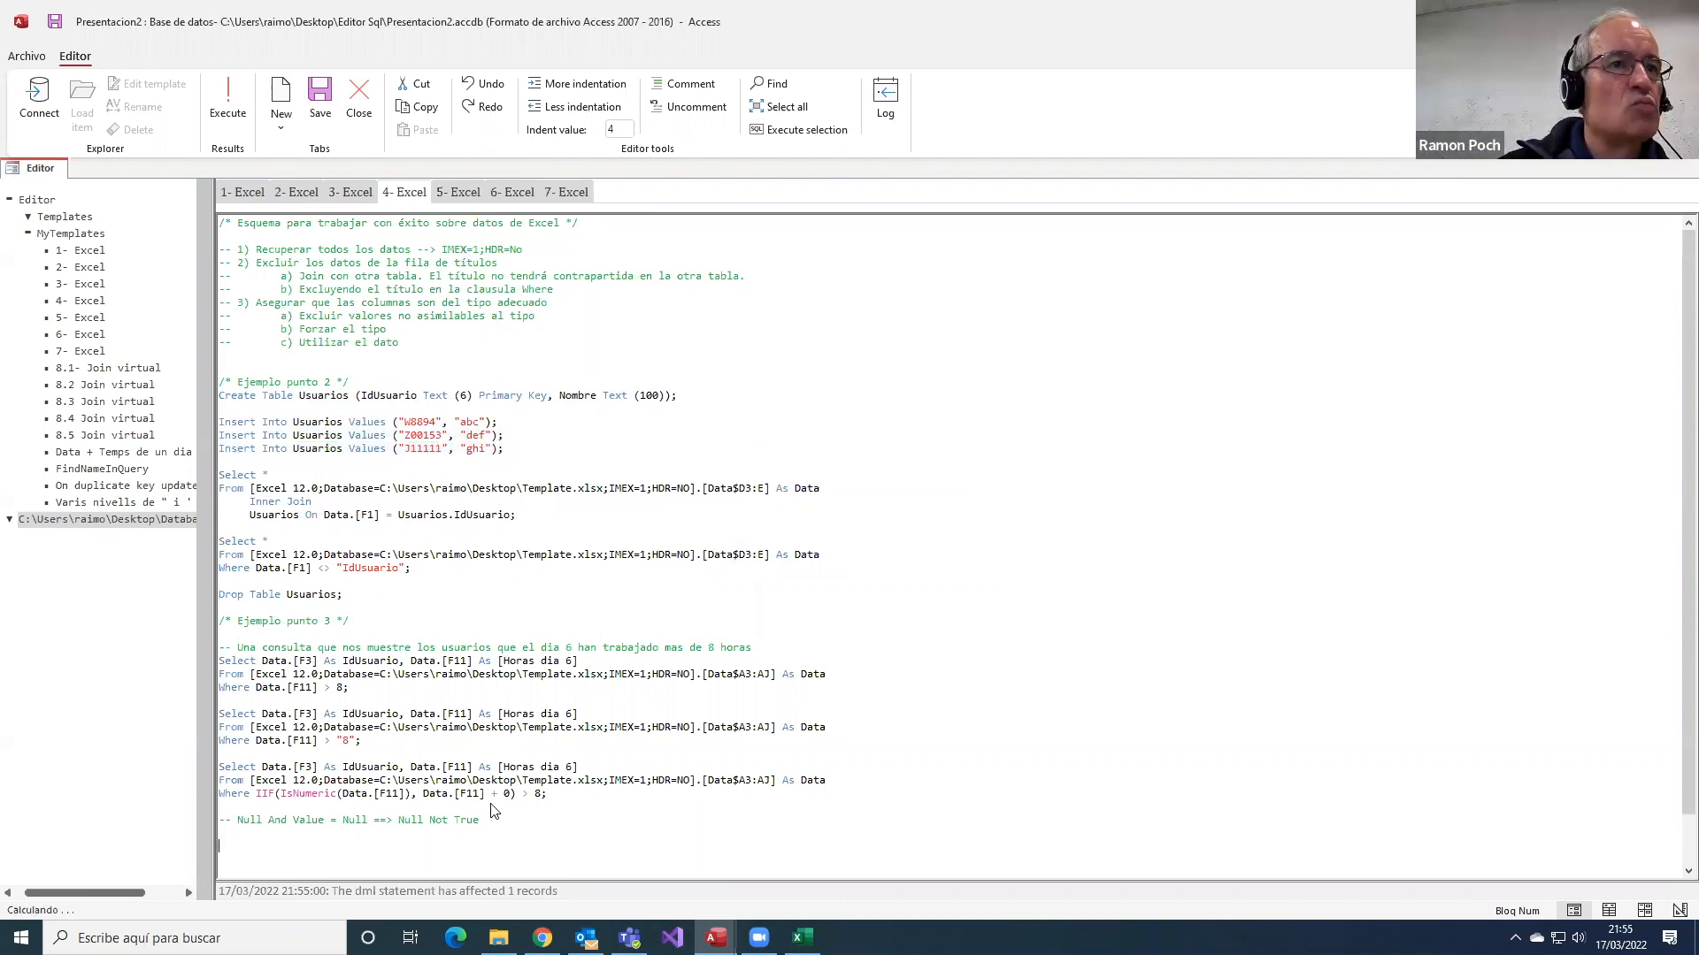
- Run a temporary "Select * From Usuarios" query at the end of the script, then close its results and remove the query
{"action": "key", "text": "Return"}
{"action": "key", "text": "Return"}
{"action": "type", "text": "Select *"}
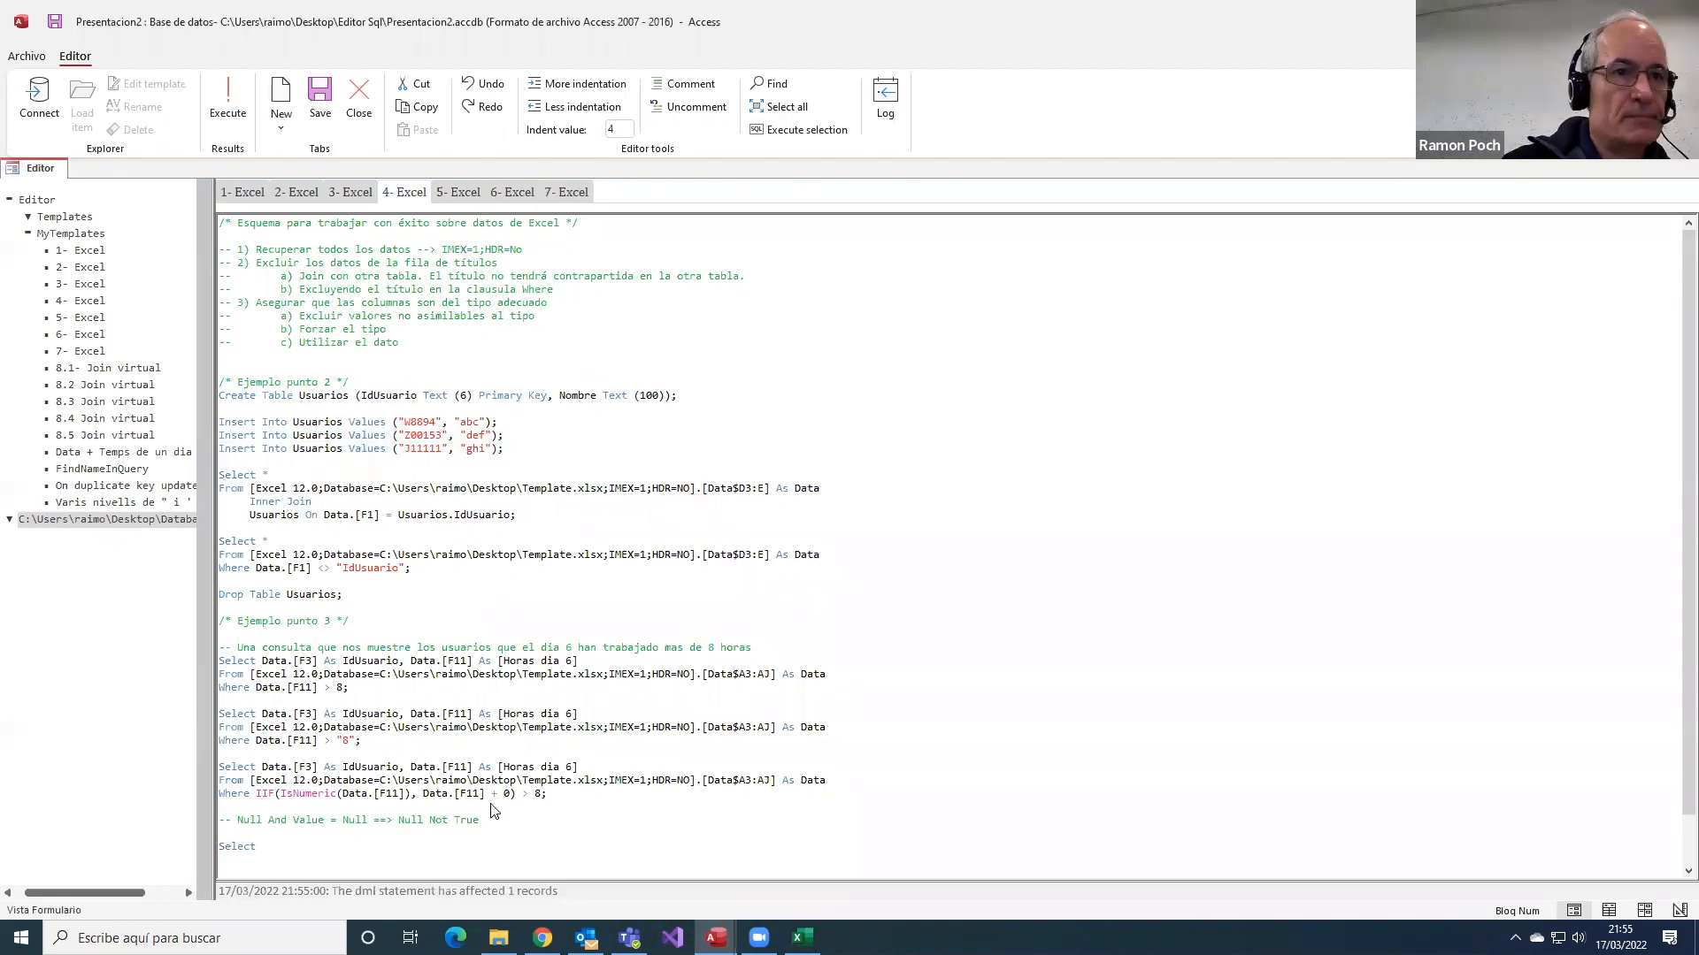
{"action": "type", "text": " From "}
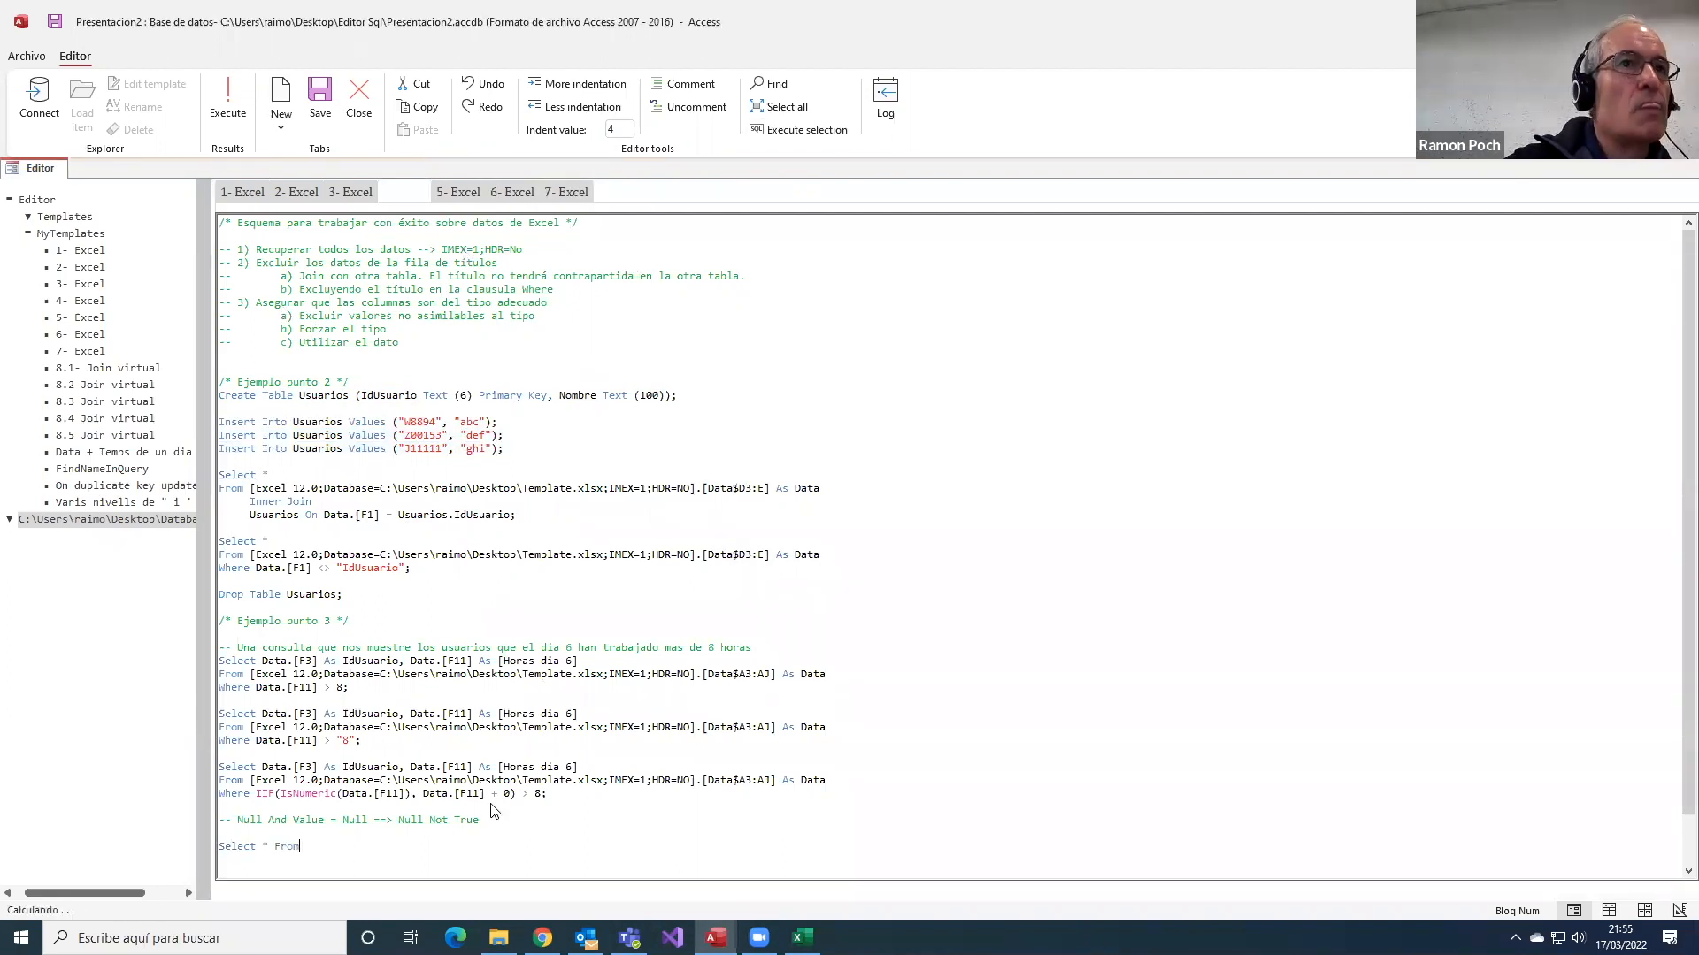
{"action": "type", "text": "Usuarios"}
{"action": "key", "text": "Tab"}
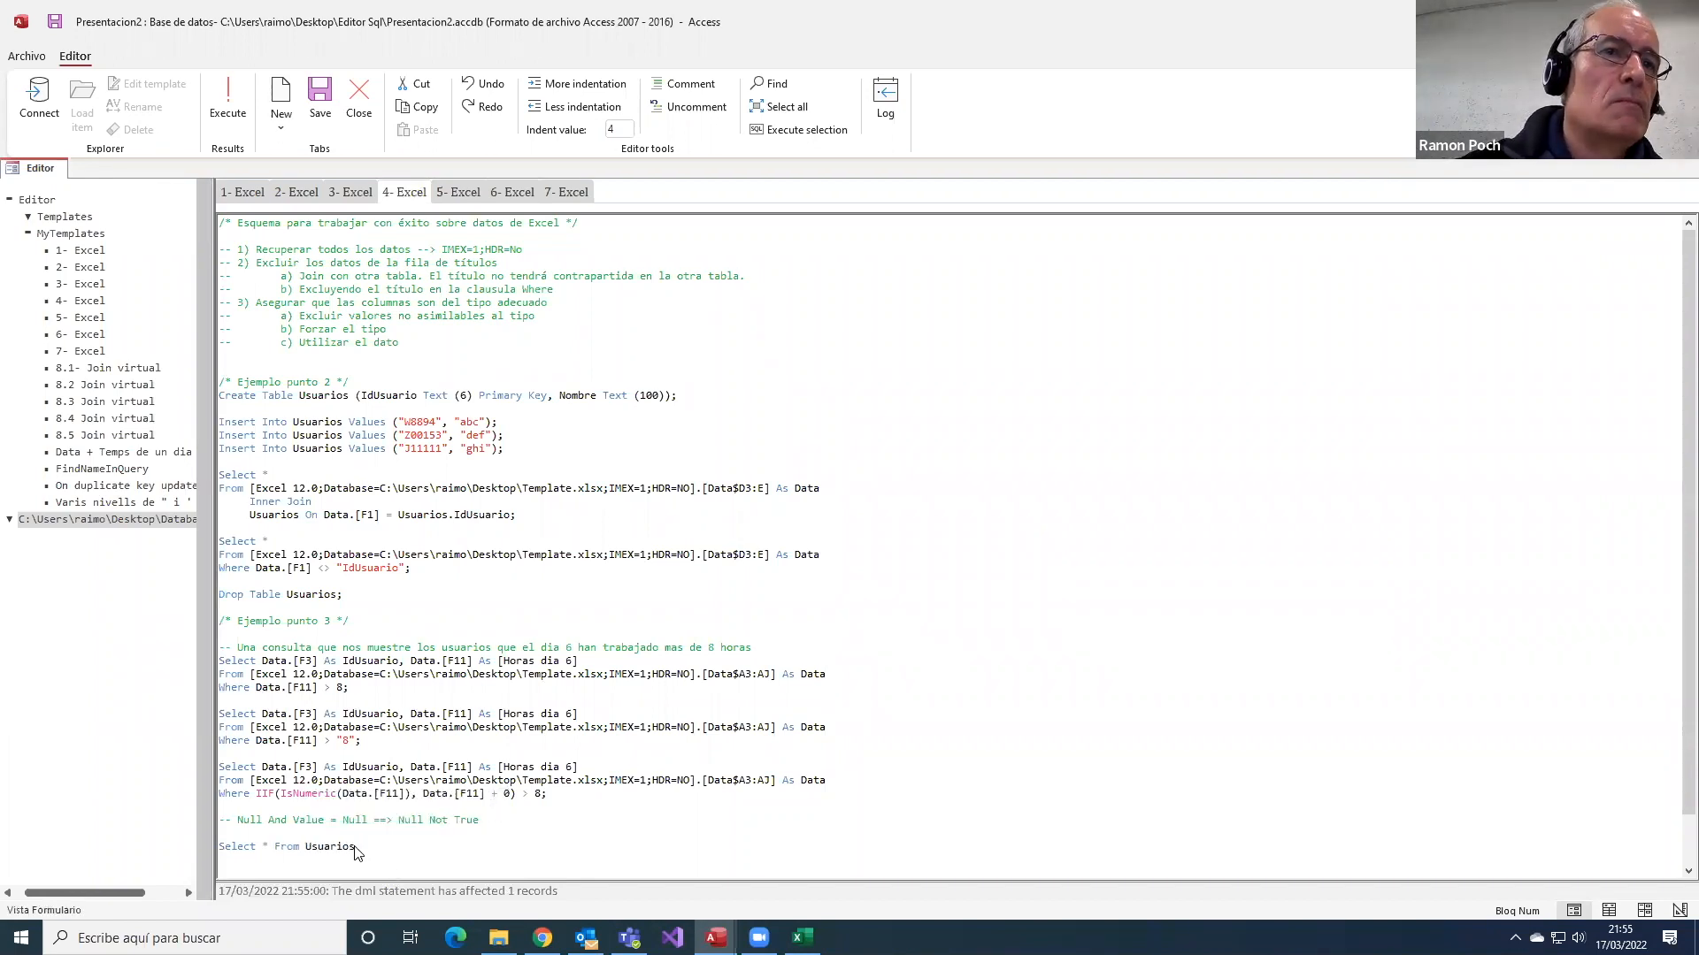
{"action": "left_click_drag", "start_coordinate": [355, 847], "coordinate": [218, 850]}
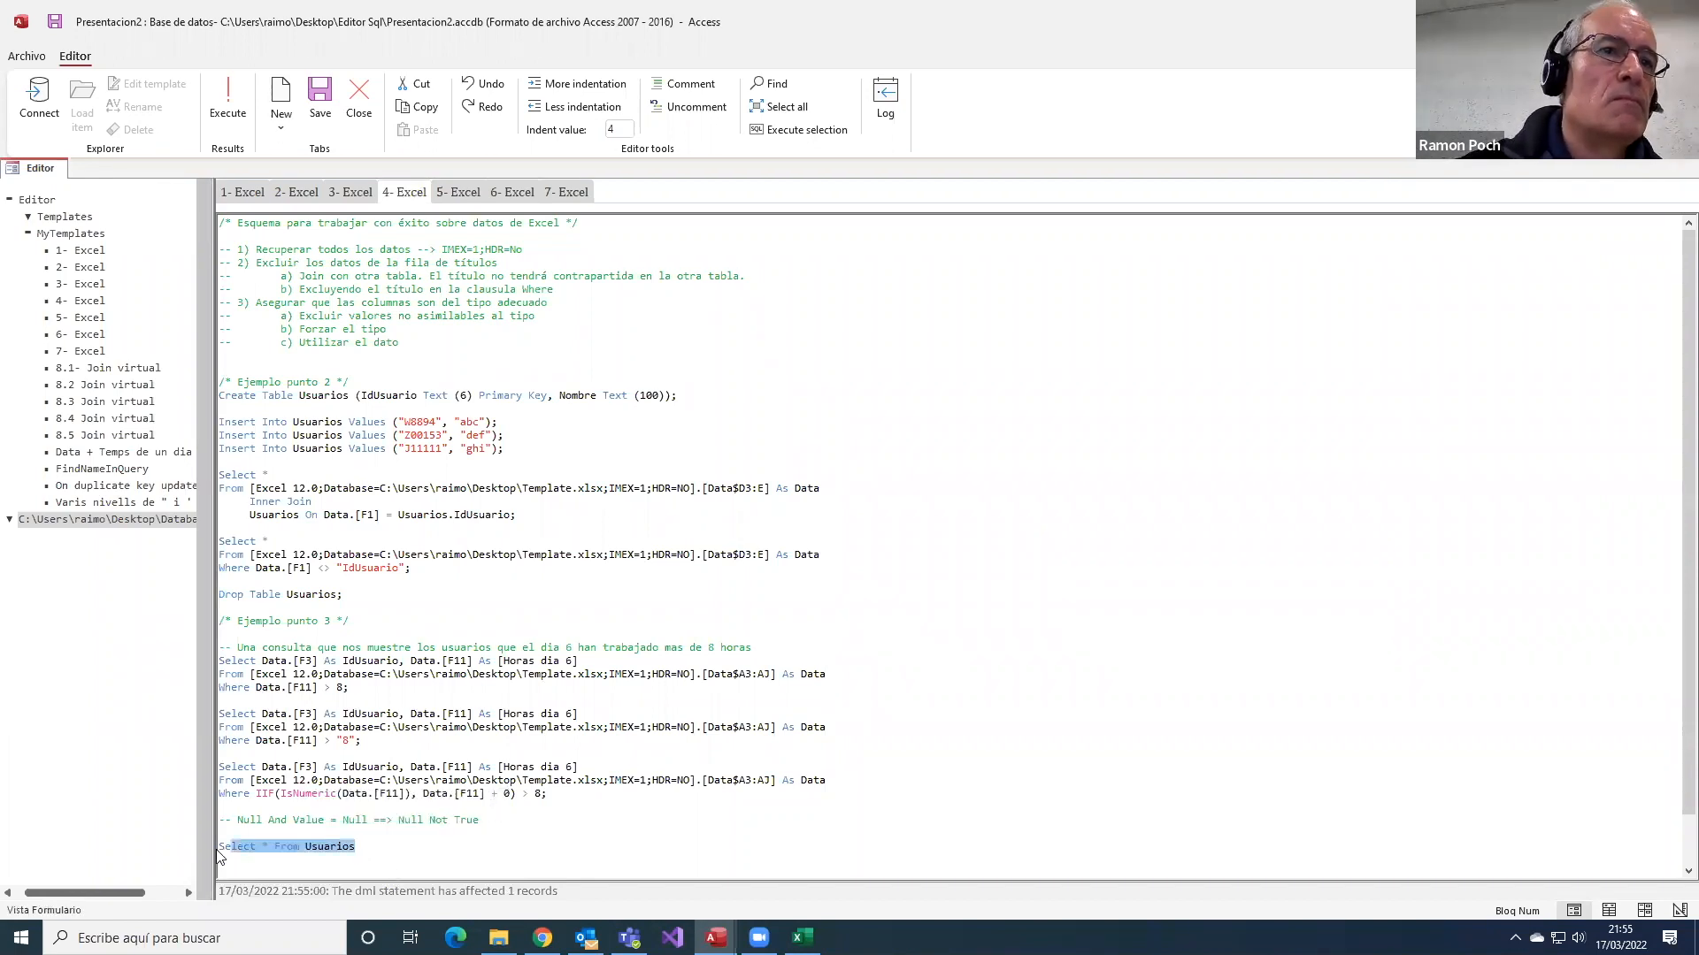
{"action": "left_click", "coordinate": [799, 129]}
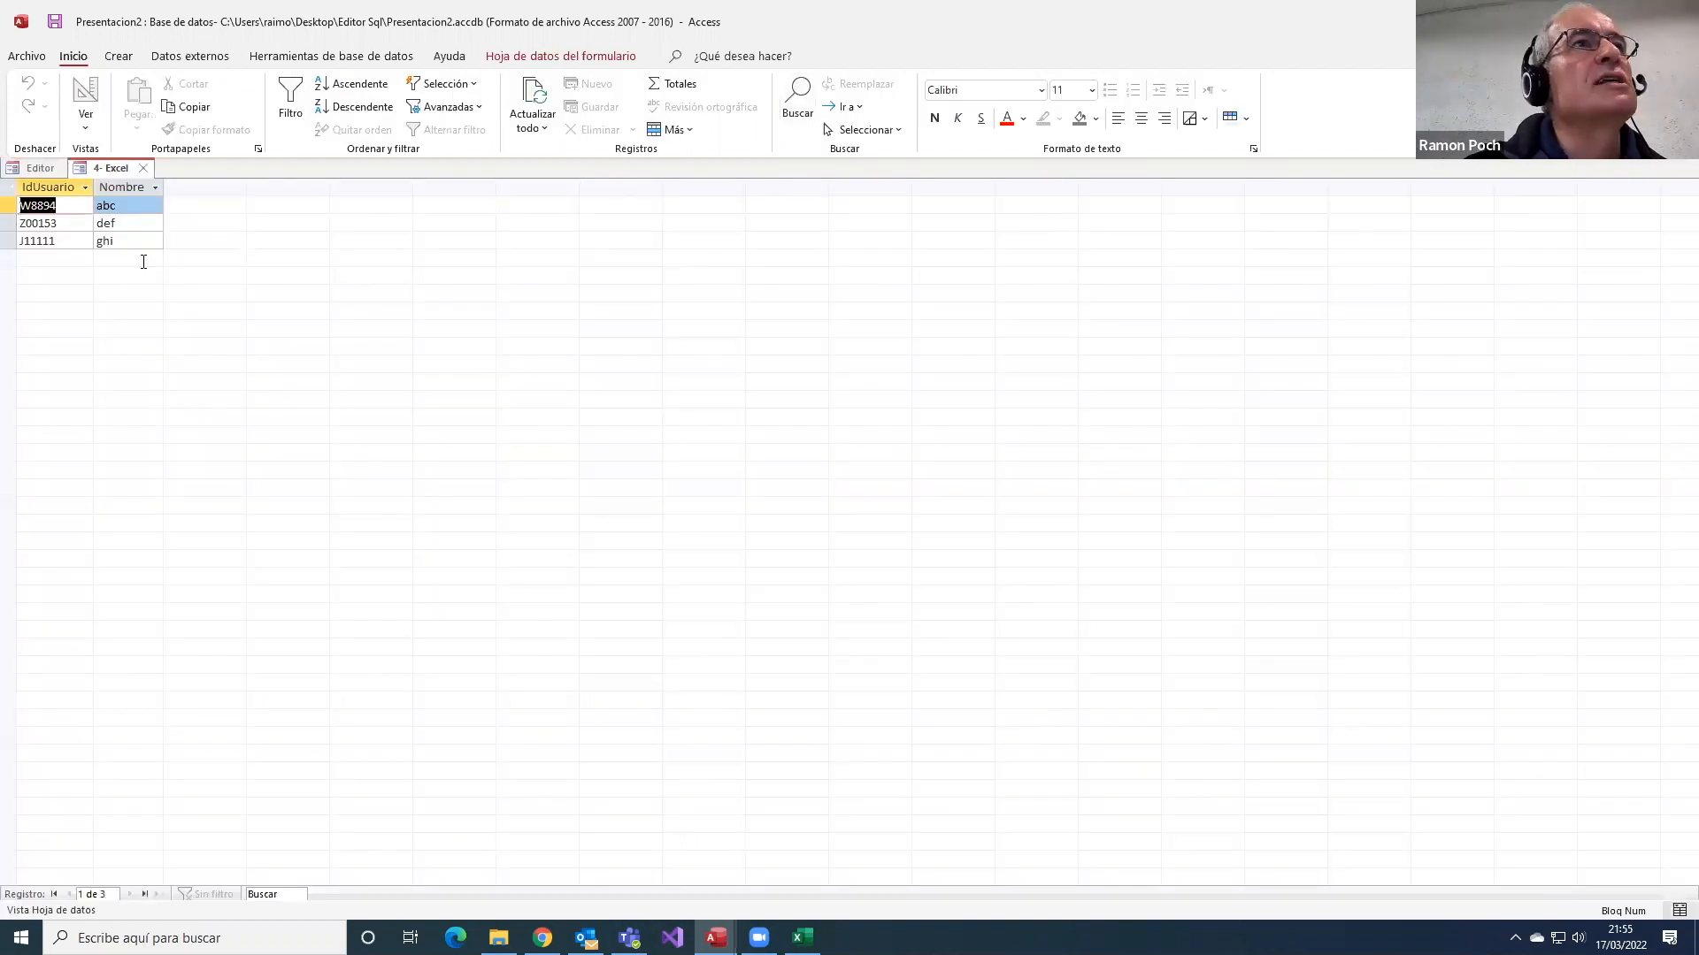
{"action": "left_click", "coordinate": [144, 169]}
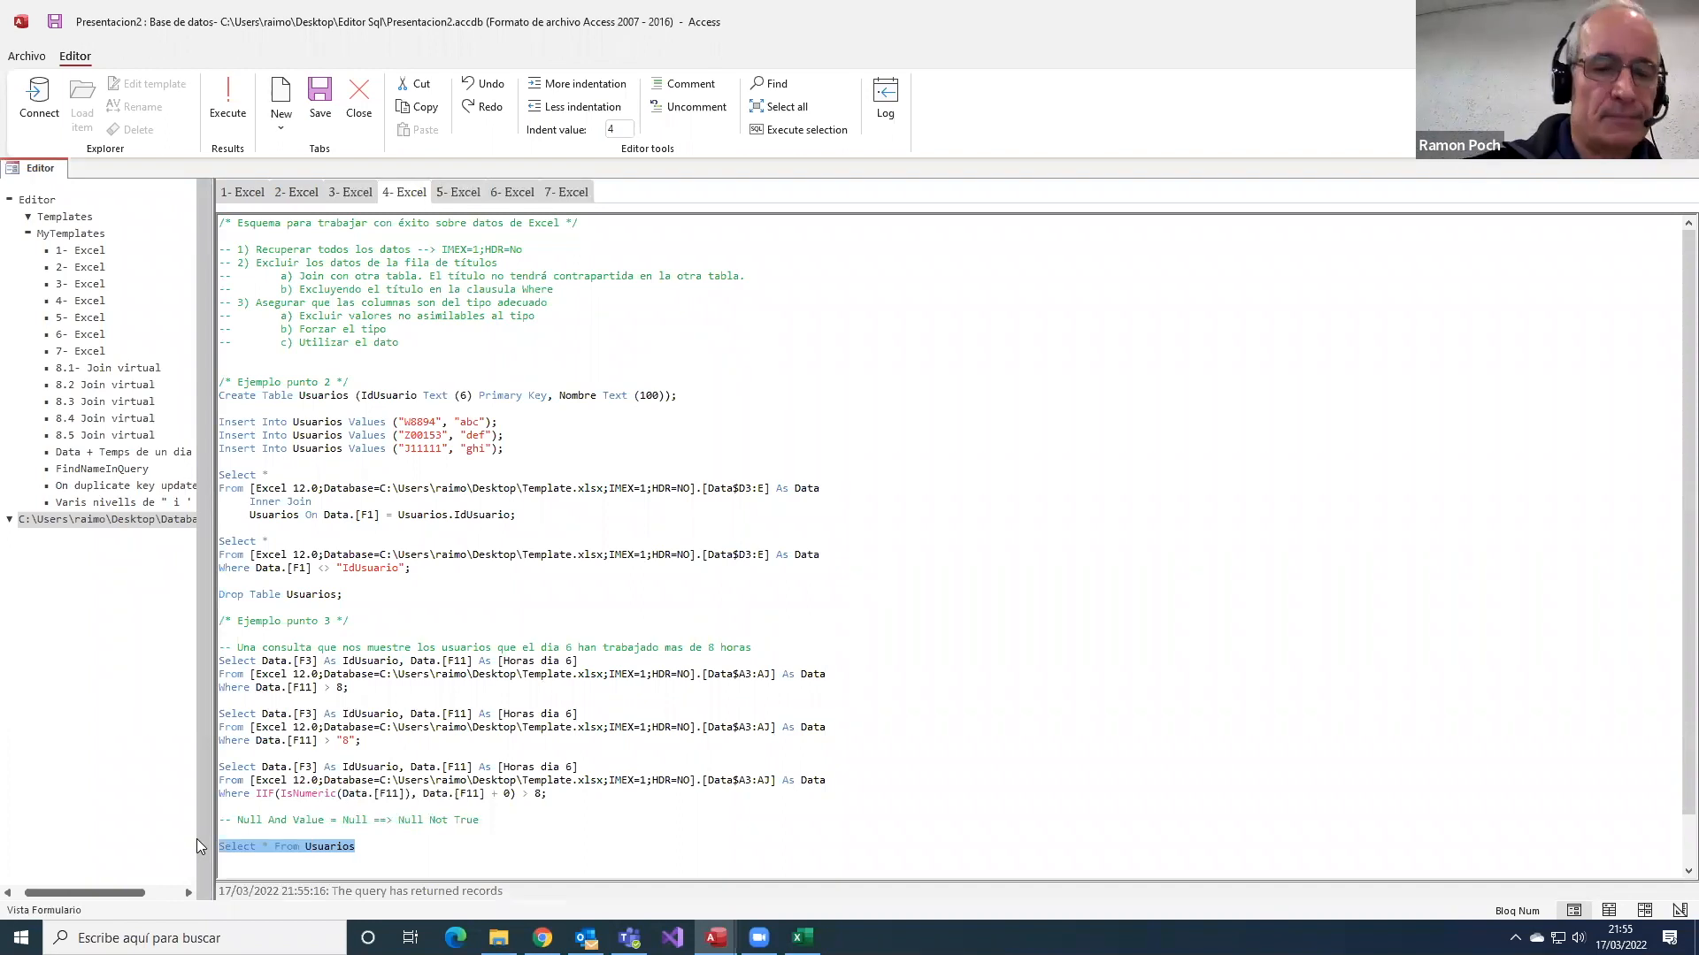
{"action": "key", "text": "Delete"}
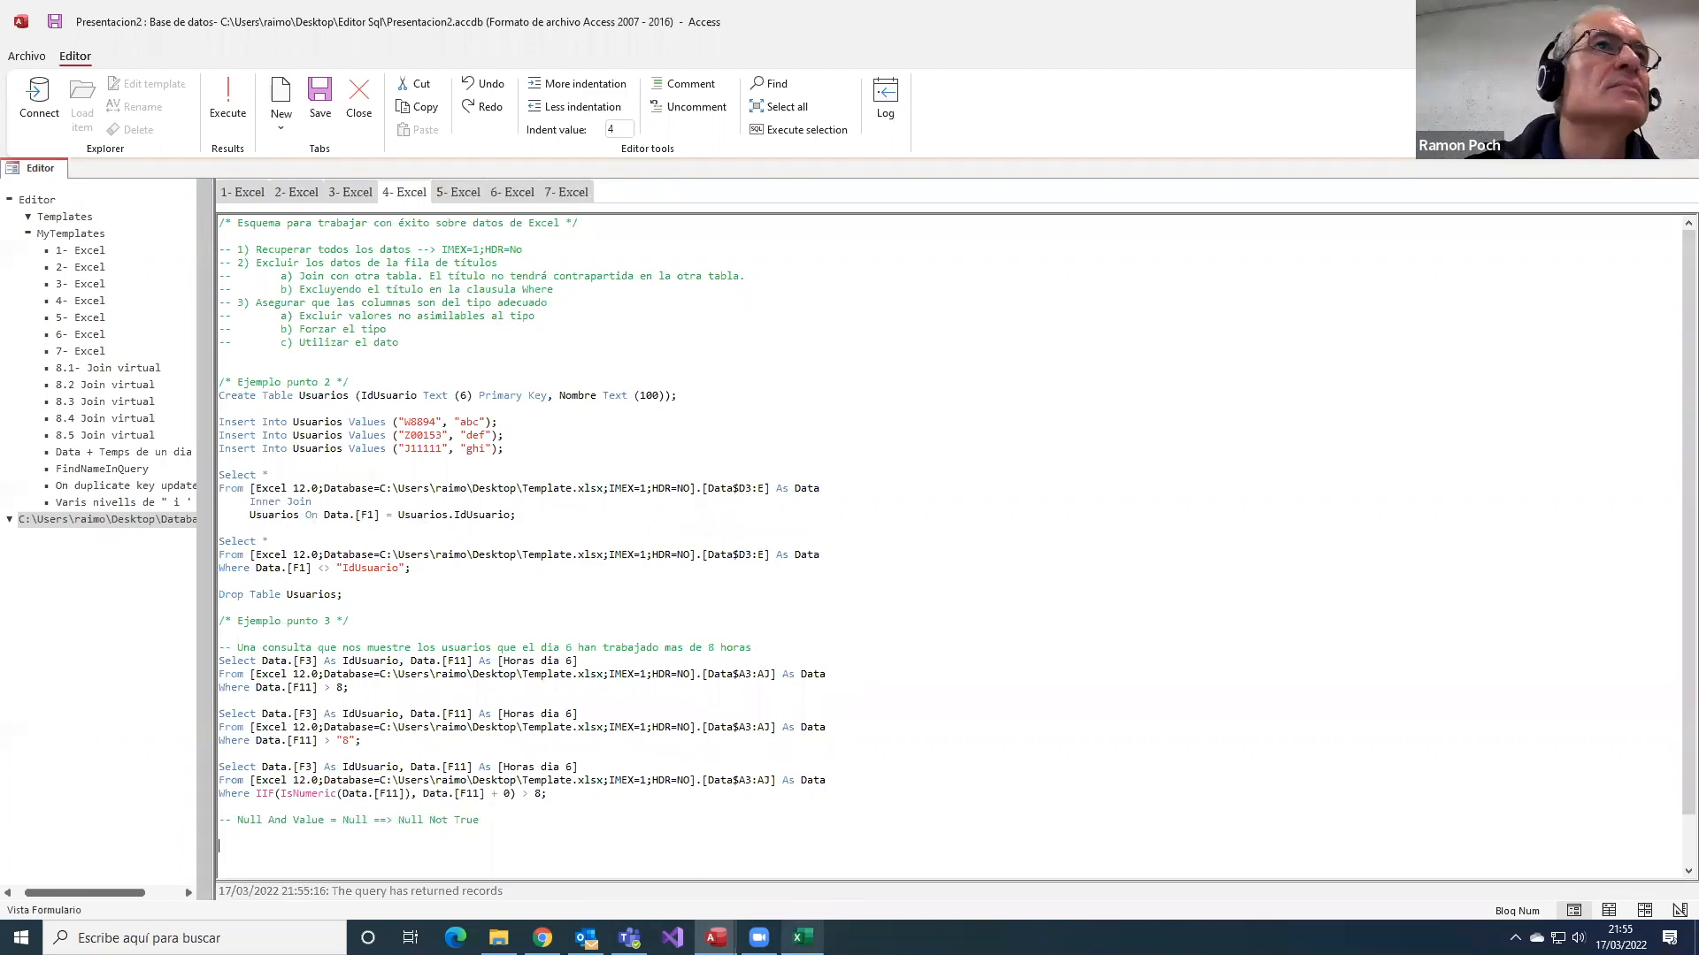
- Switch to Template.xlsx in Excel and examine the IdUsuario and Nombre (empleado) columns on the Data sheet, including the first three employee rows
{"action": "left_click", "coordinate": [802, 938]}
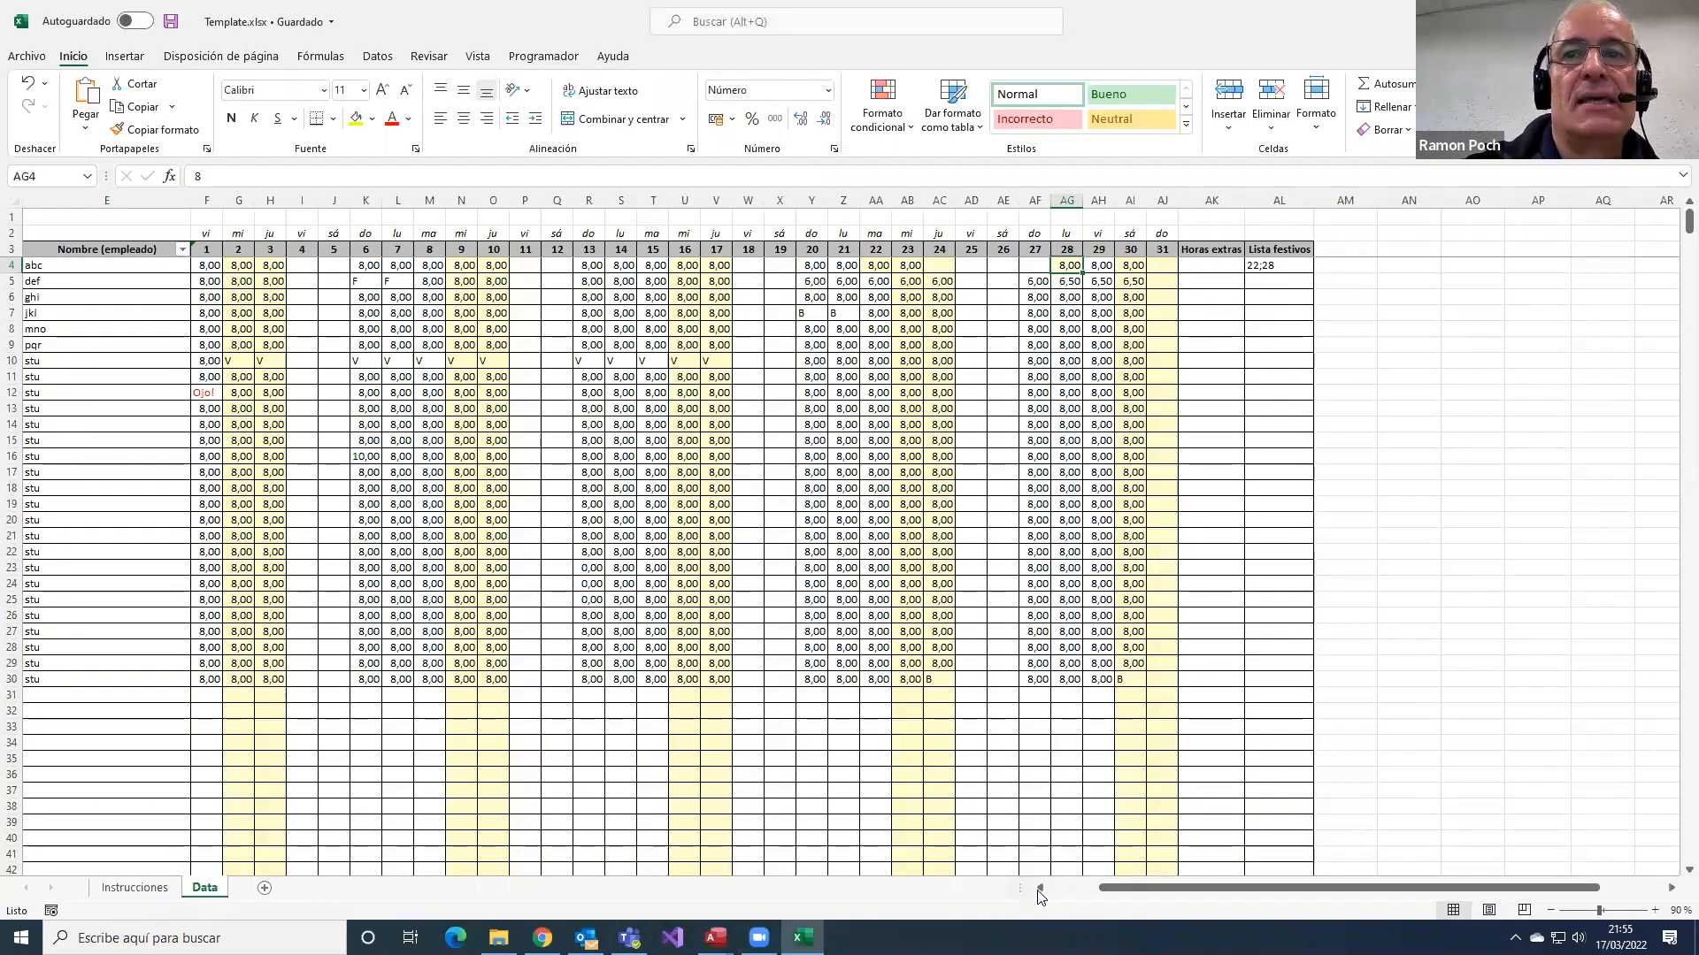
{"action": "scroll", "coordinate": [1040, 891], "scroll_direction": "left", "scroll_amount": 5}
{"action": "left_click", "coordinate": [337, 249]}
{"action": "left_click_drag", "start_coordinate": [339, 249], "coordinate": [546, 667]}
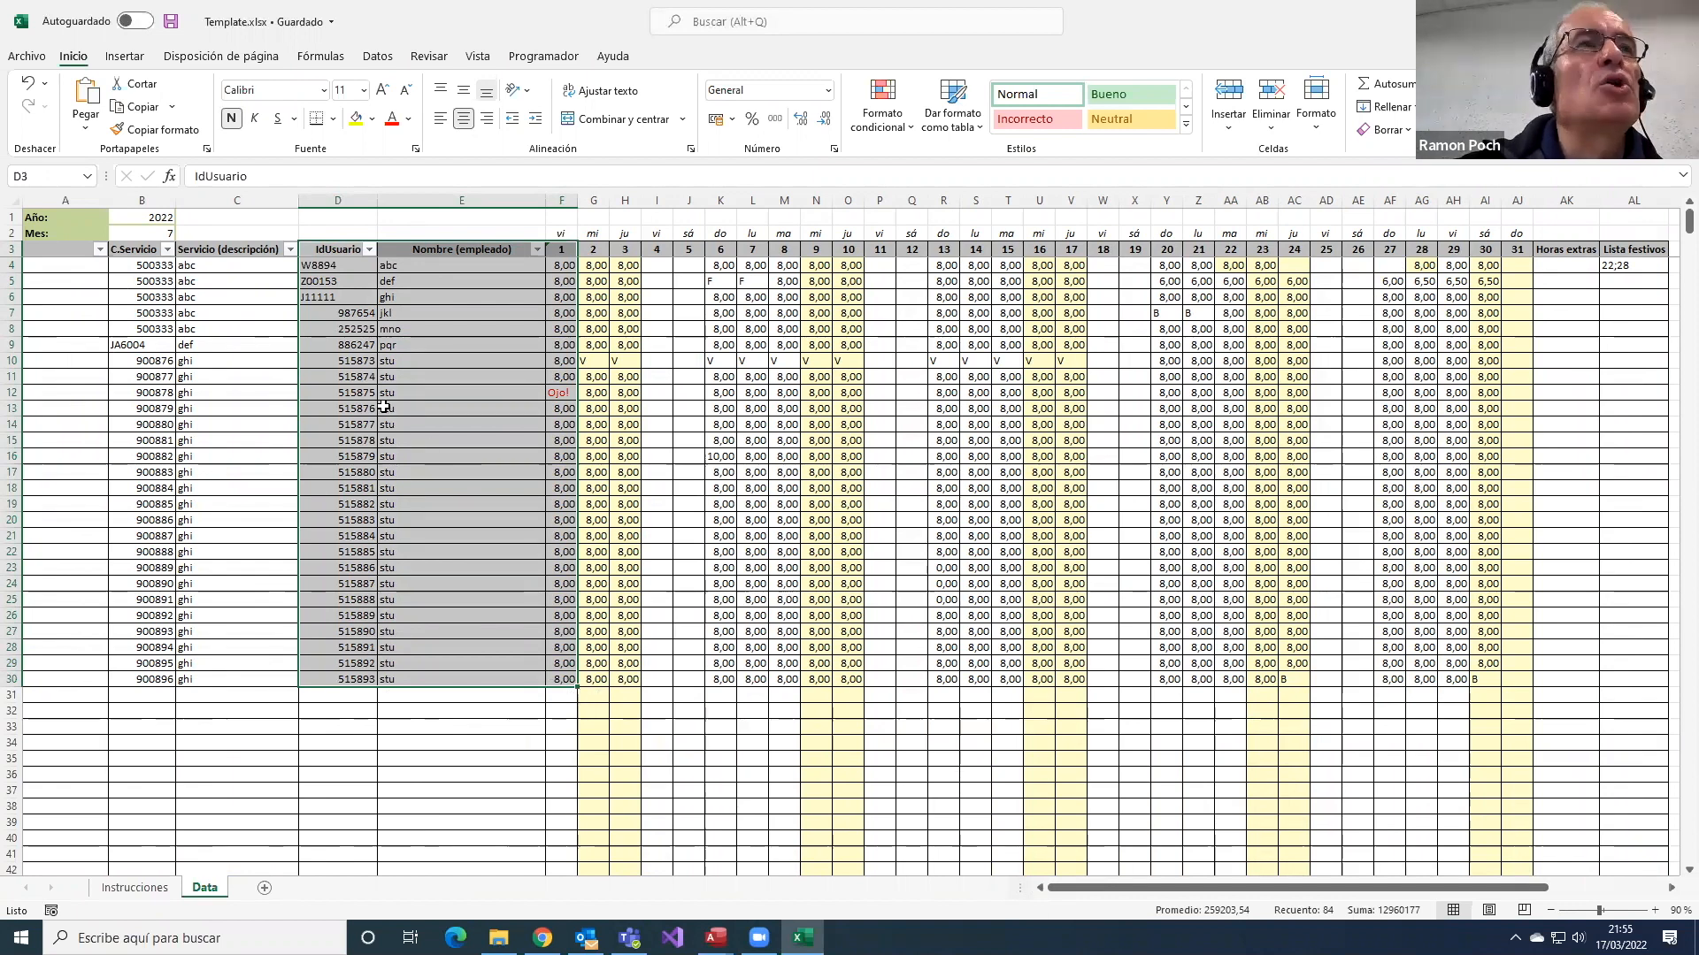
{"action": "left_click", "coordinate": [353, 311]}
{"action": "left_click_drag", "start_coordinate": [330, 265], "coordinate": [469, 296]}
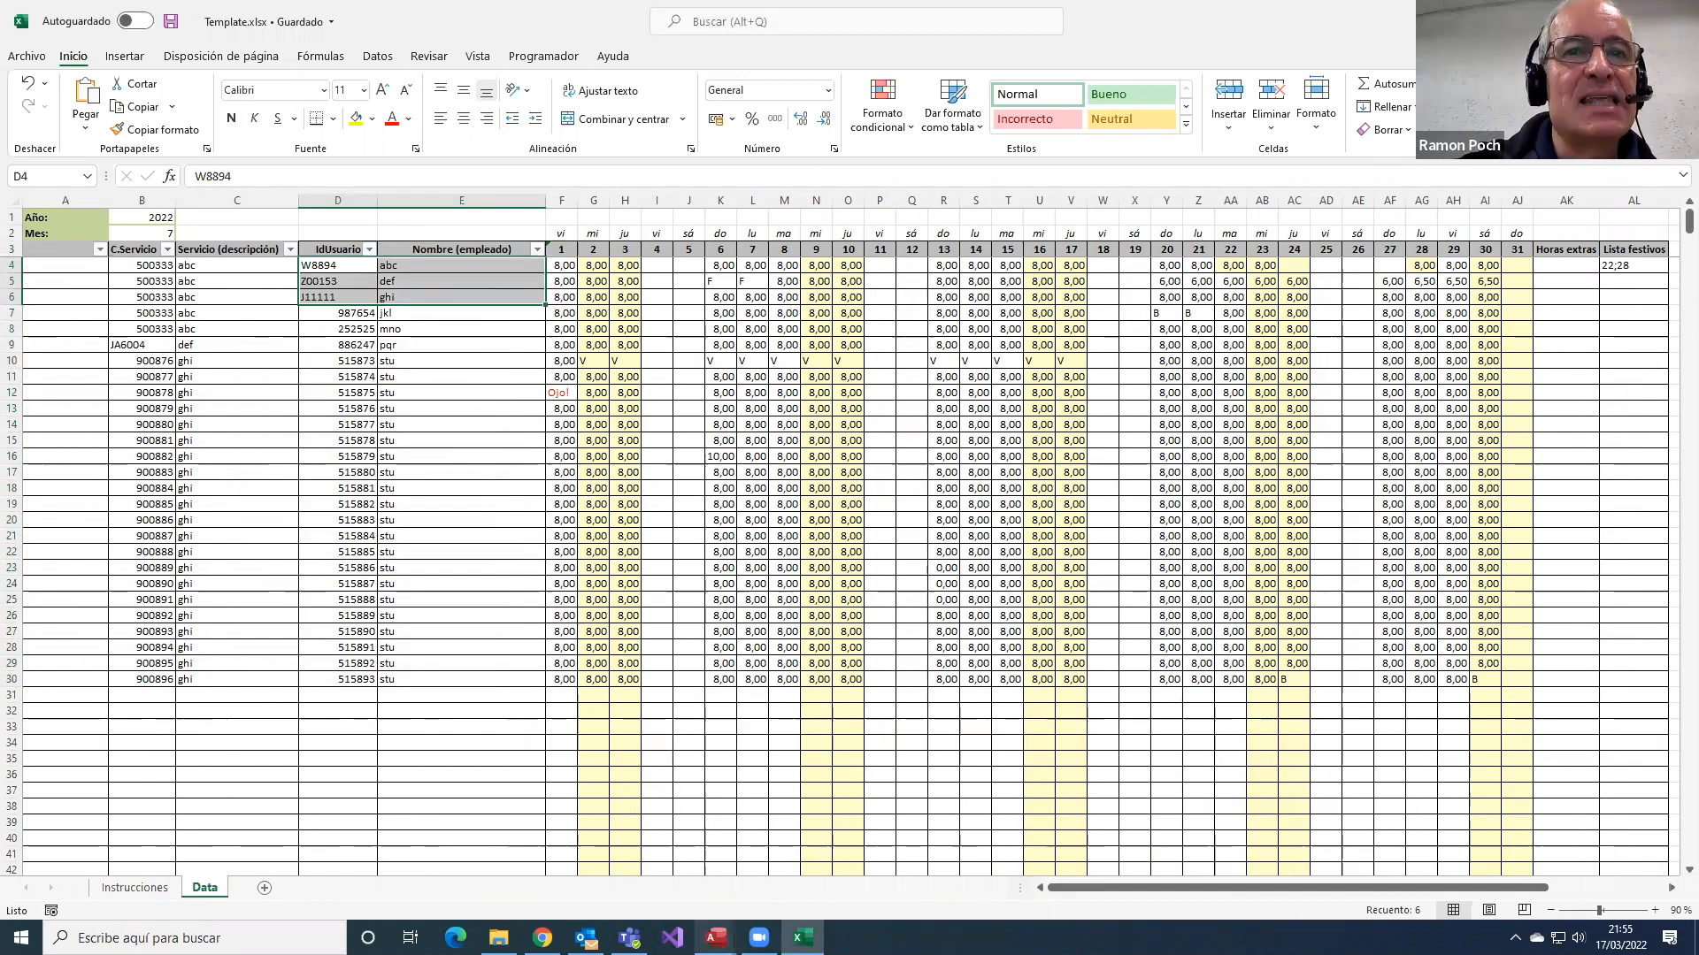
- Switch back to the Presentacion2 SQL editor in Access and run the Inner Join query between Excel Data and Usuarios, reviewing its records
{"action": "mouse_move", "coordinate": [705, 934]}
{"action": "left_click", "coordinate": [638, 894]}
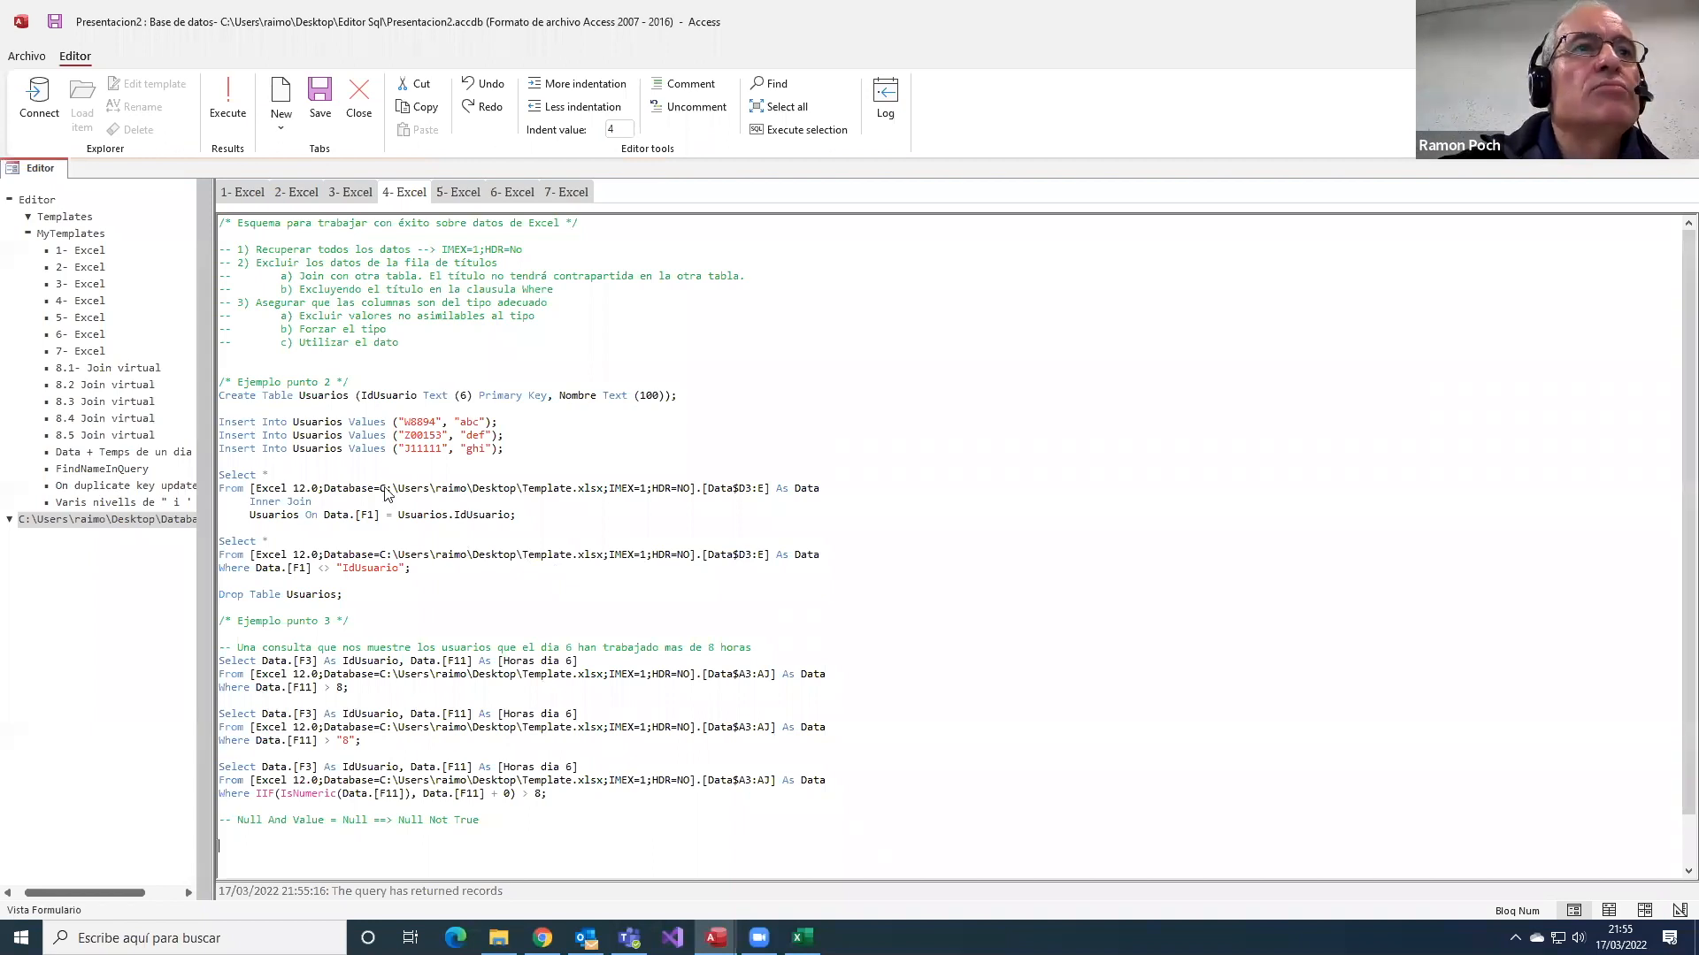
{"action": "left_click_drag", "start_coordinate": [529, 515], "coordinate": [205, 480]}
{"action": "left_click", "coordinate": [766, 131]}
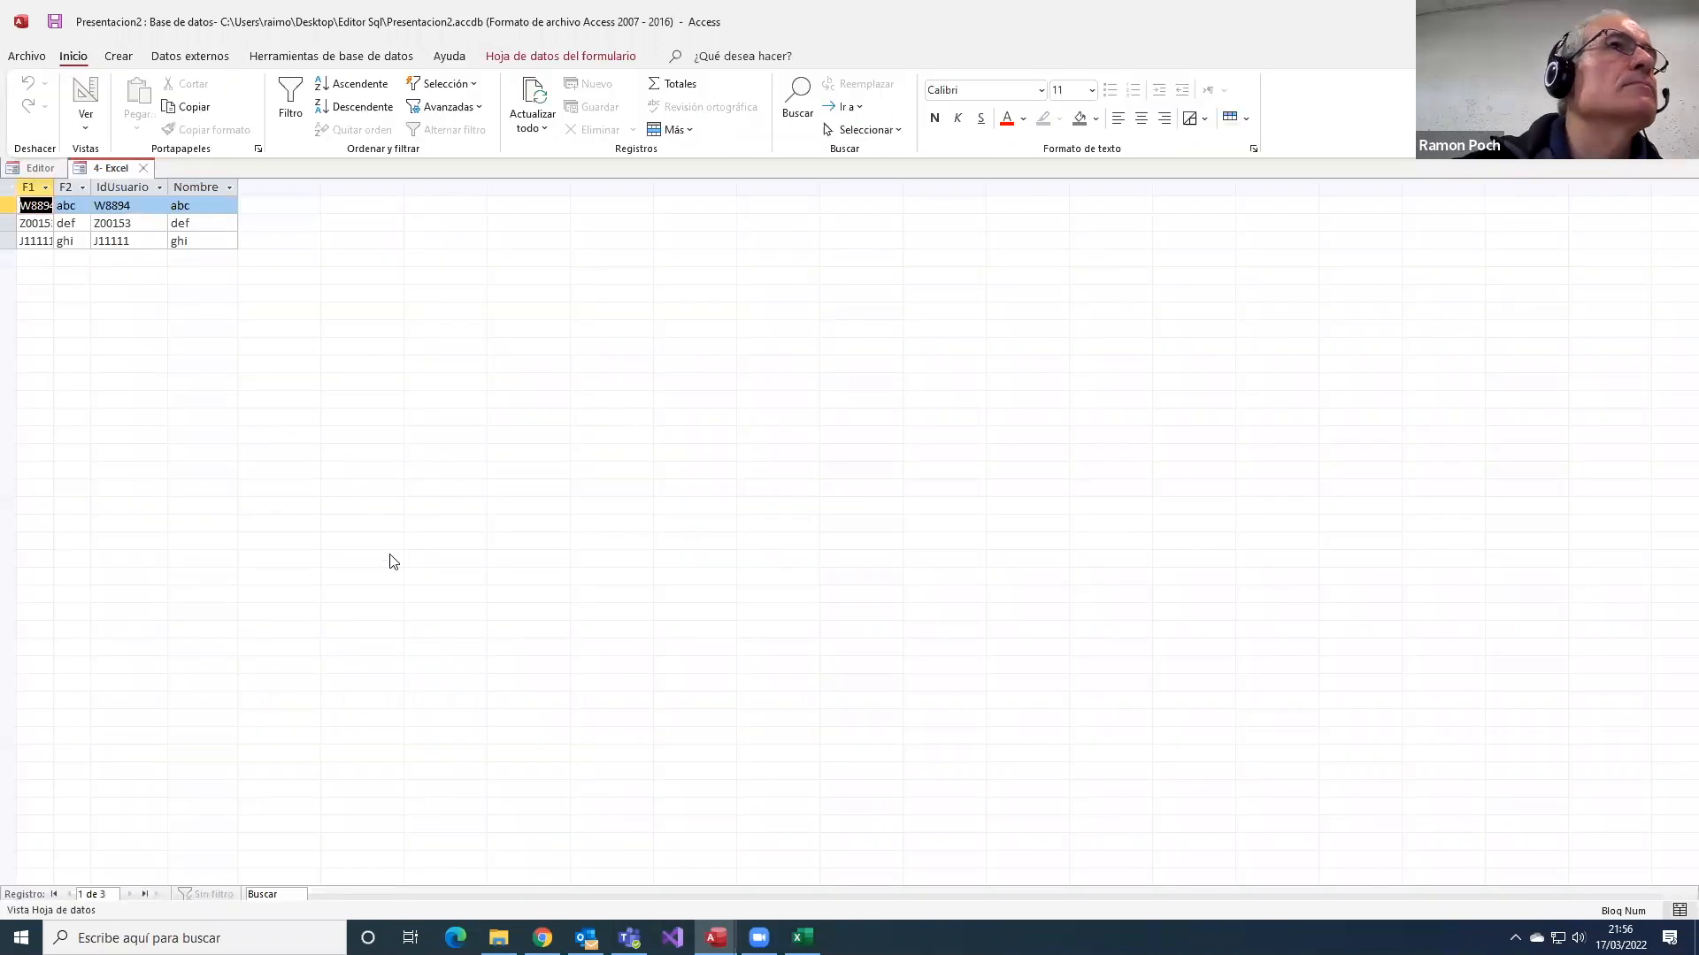
{"action": "left_click", "coordinate": [49, 168]}
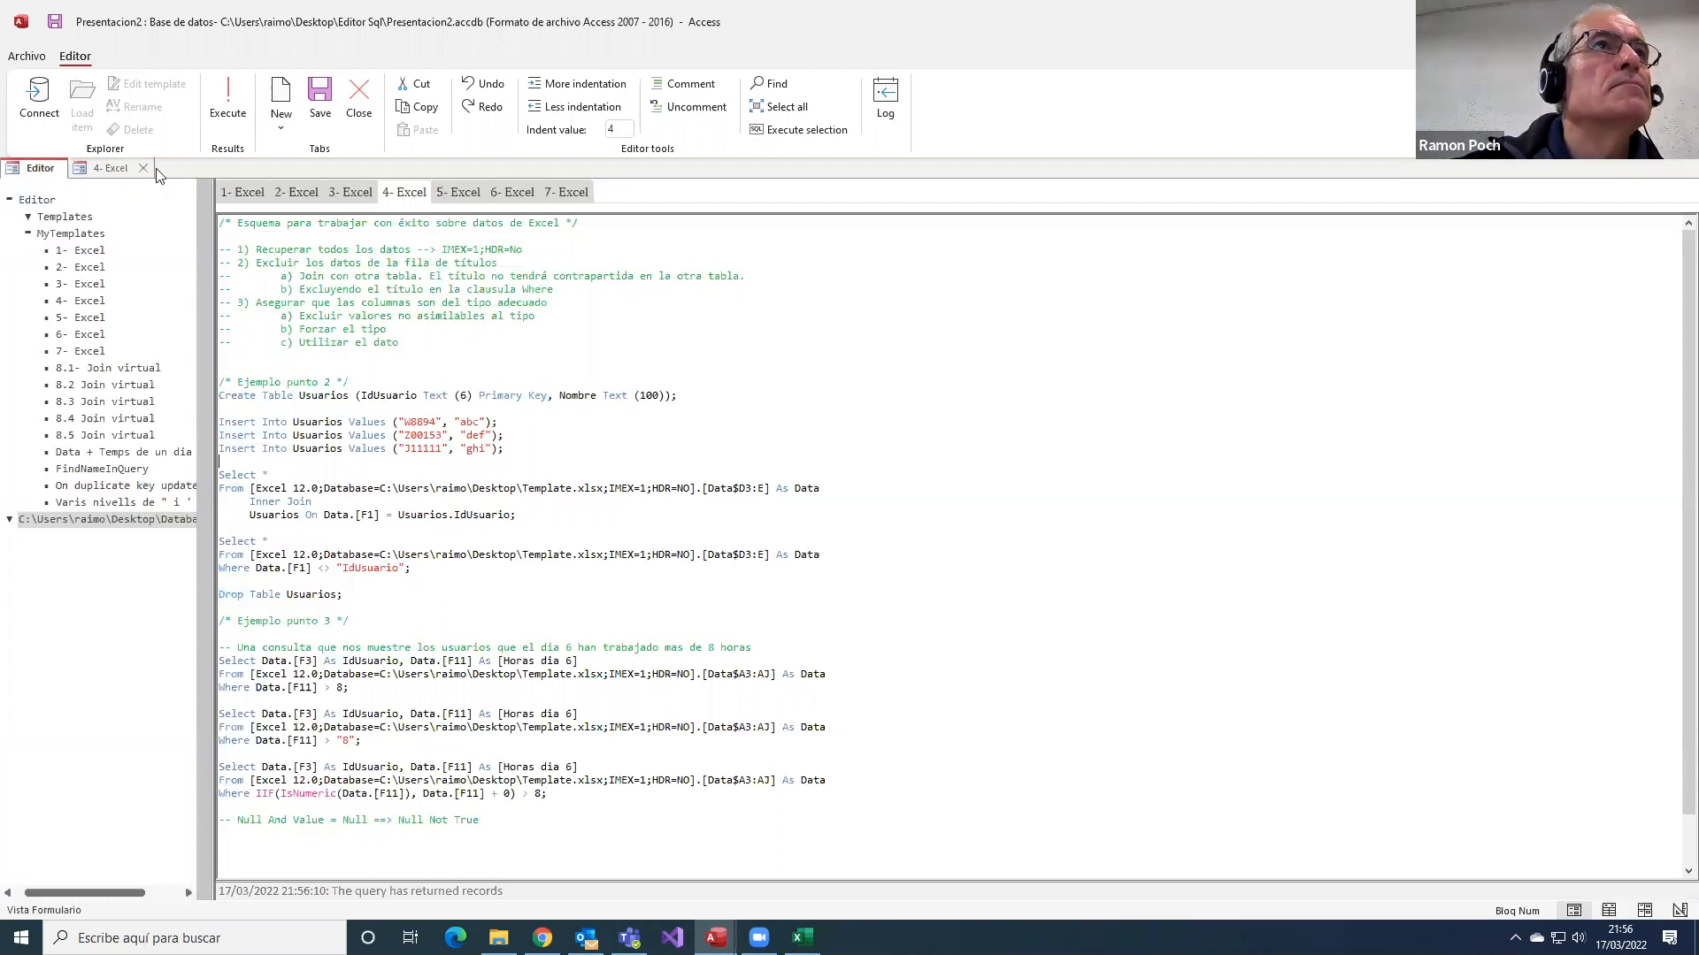
{"action": "left_click", "coordinate": [97, 170]}
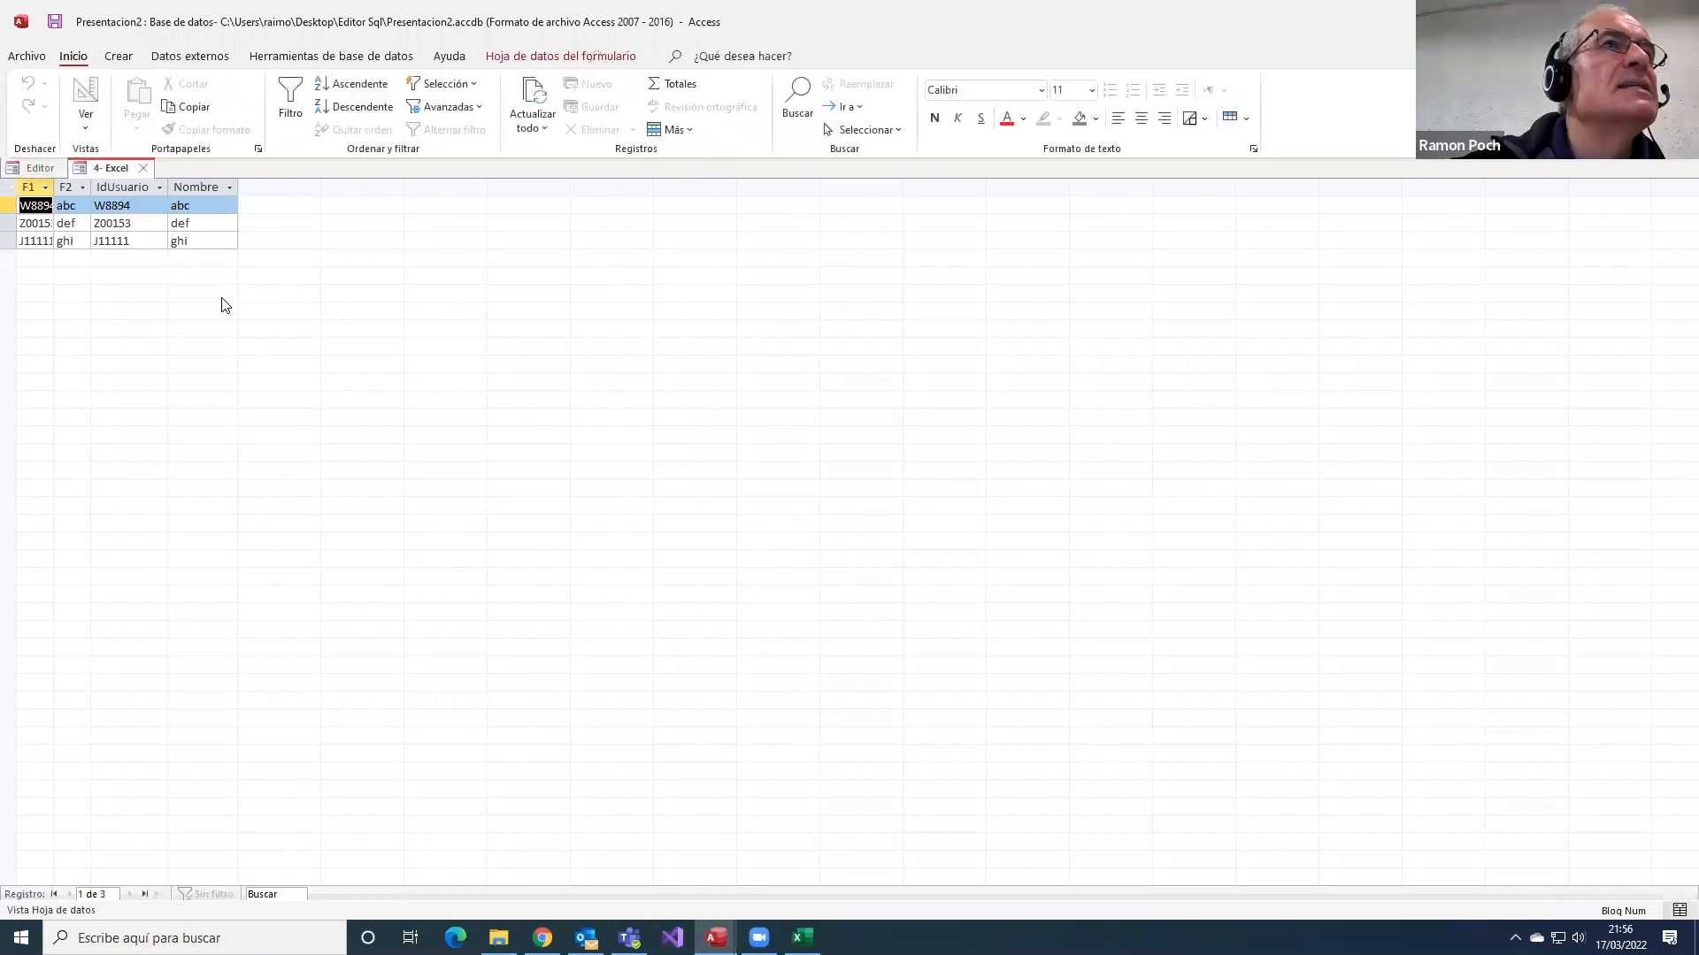
{"action": "left_click", "coordinate": [106, 204]}
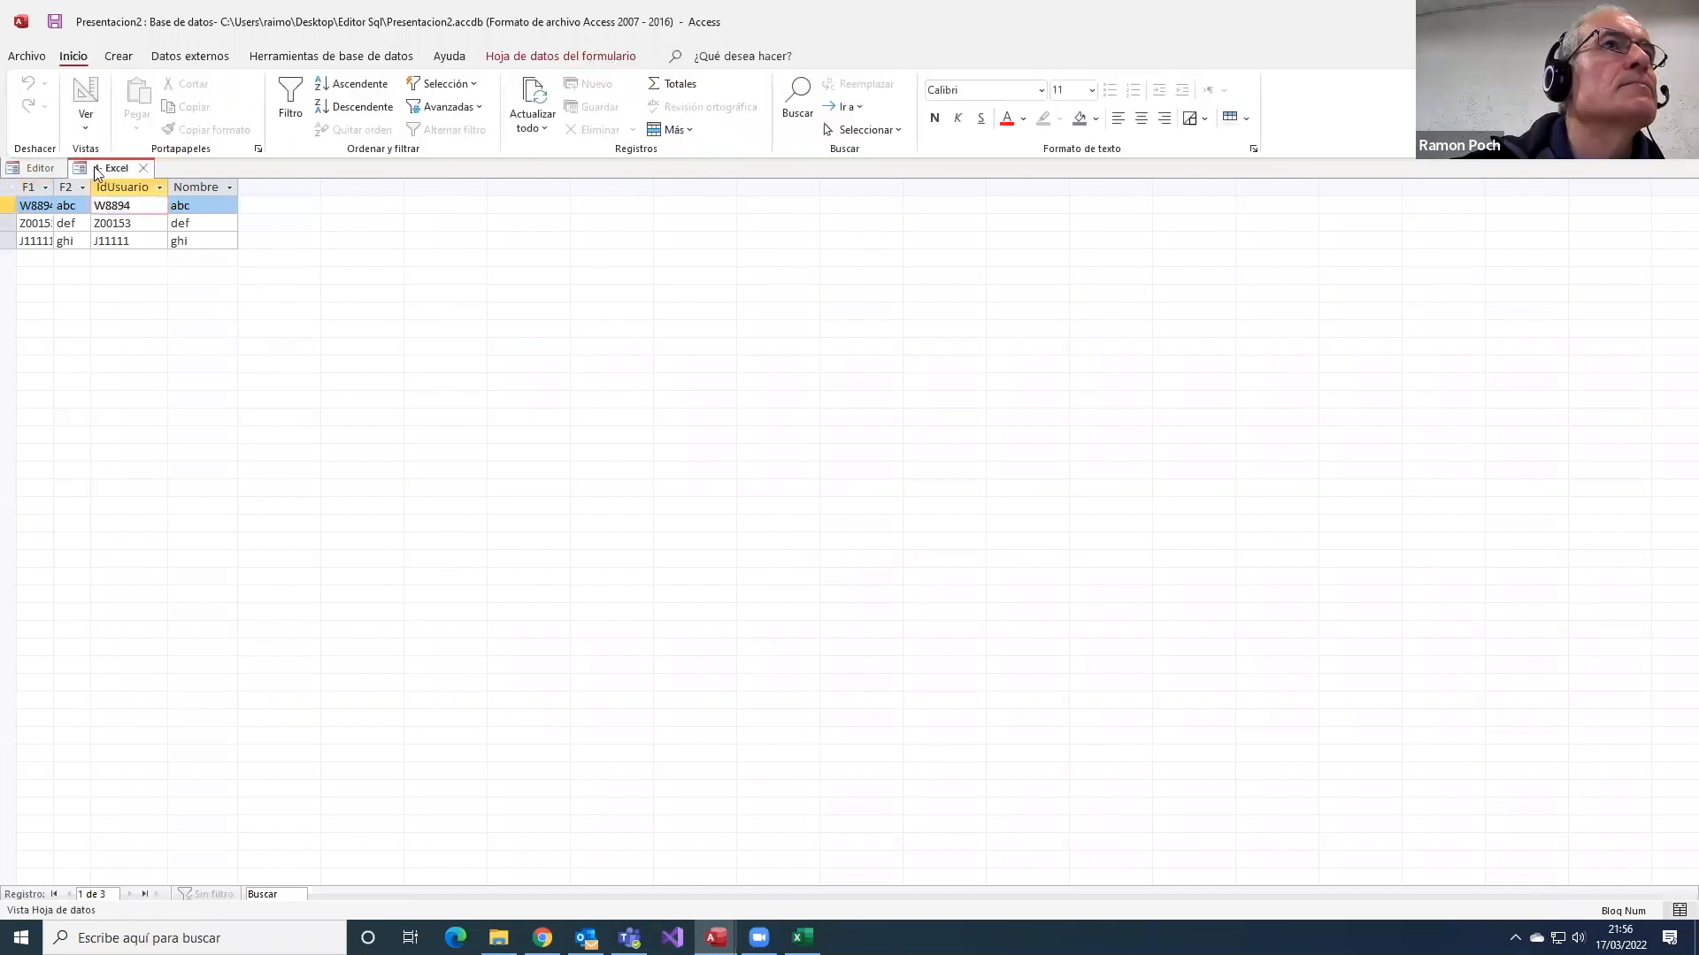
{"action": "left_click", "coordinate": [143, 168]}
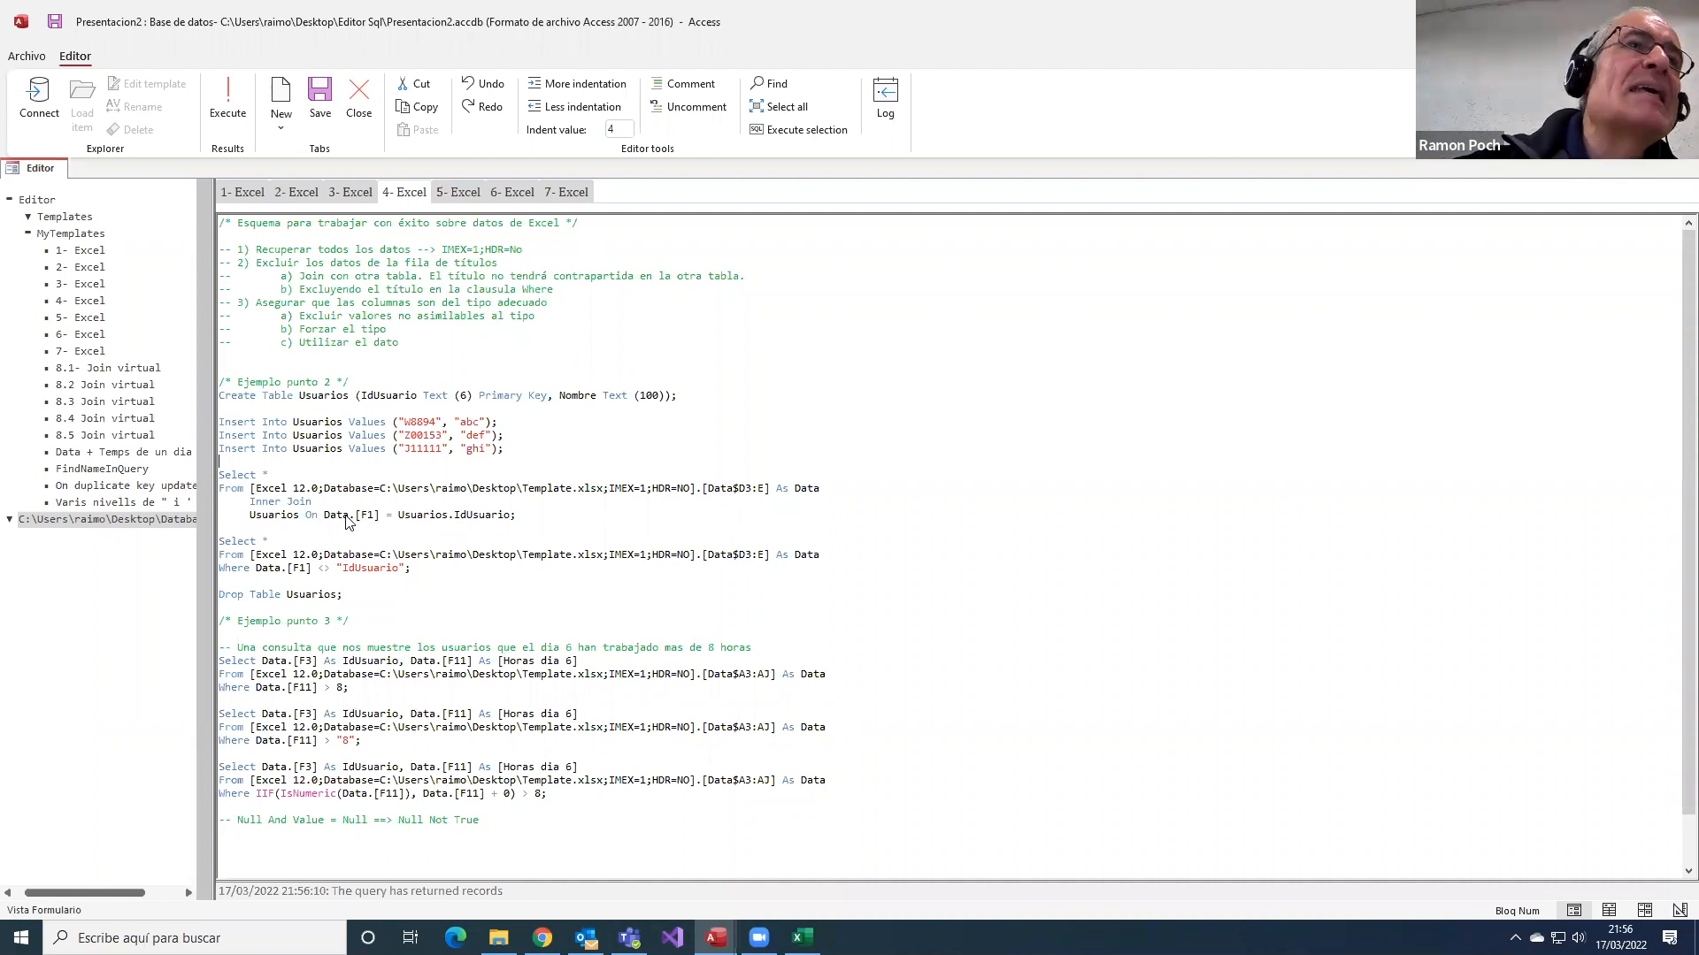
- Rerun the Data and Usuarios Inner Join query, highlight all its result rows and close the results
{"action": "left_click_drag", "start_coordinate": [522, 522], "coordinate": [219, 481]}
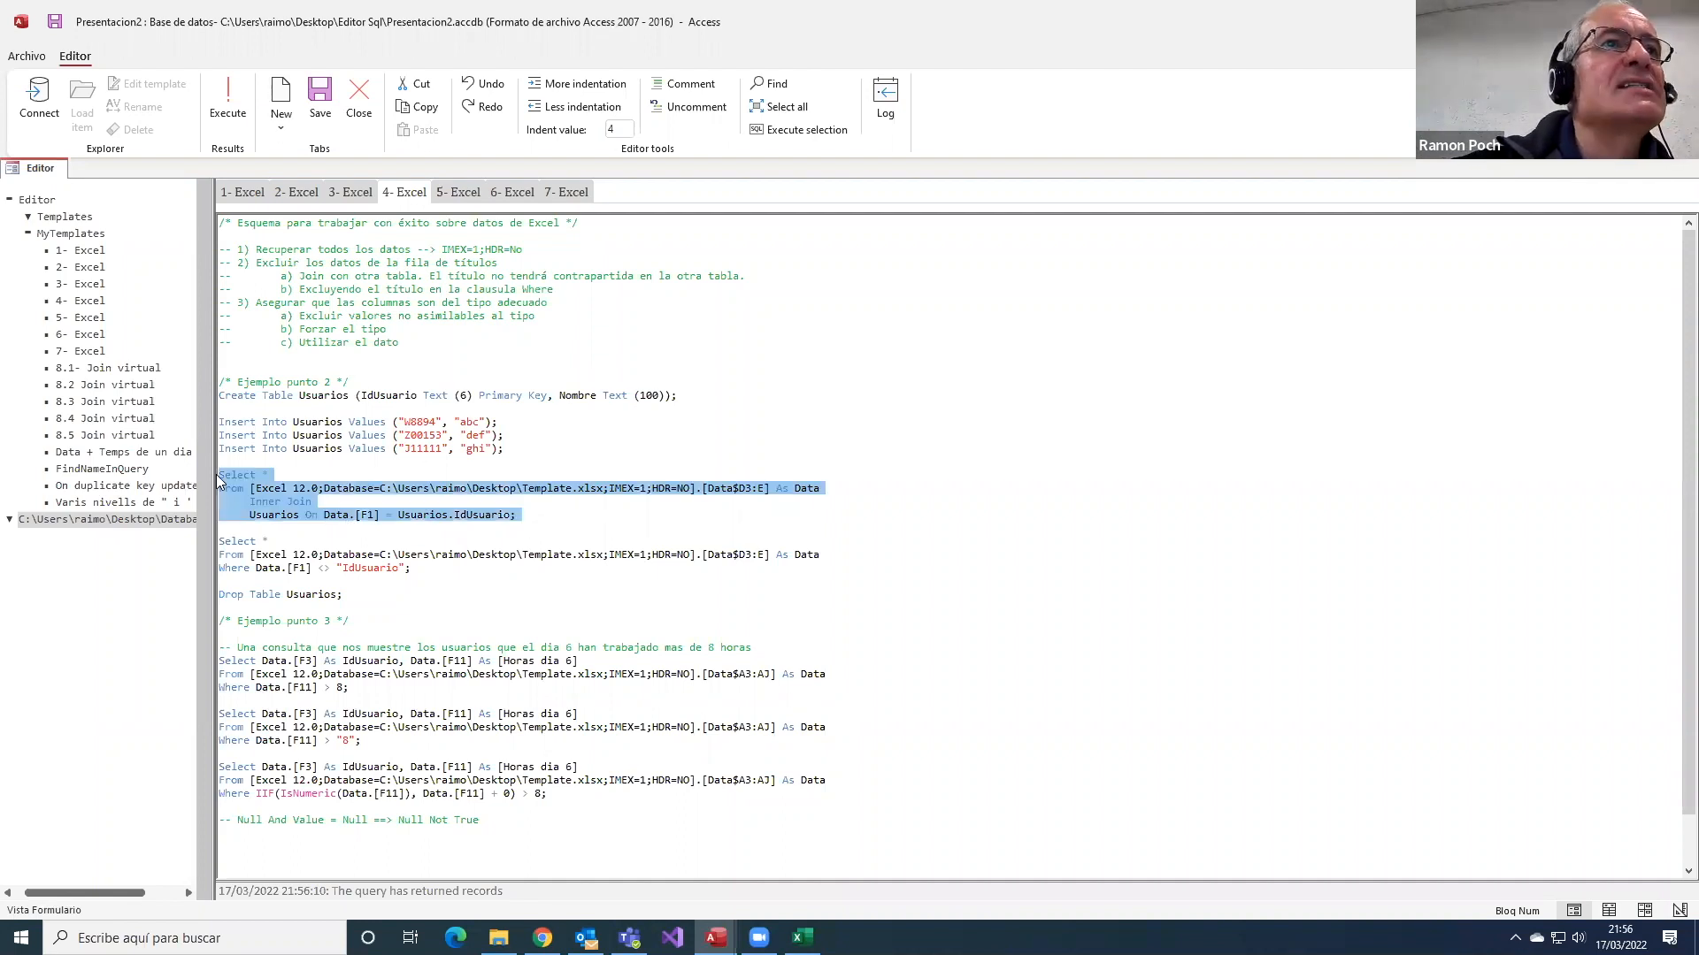
{"action": "left_click", "coordinate": [800, 129]}
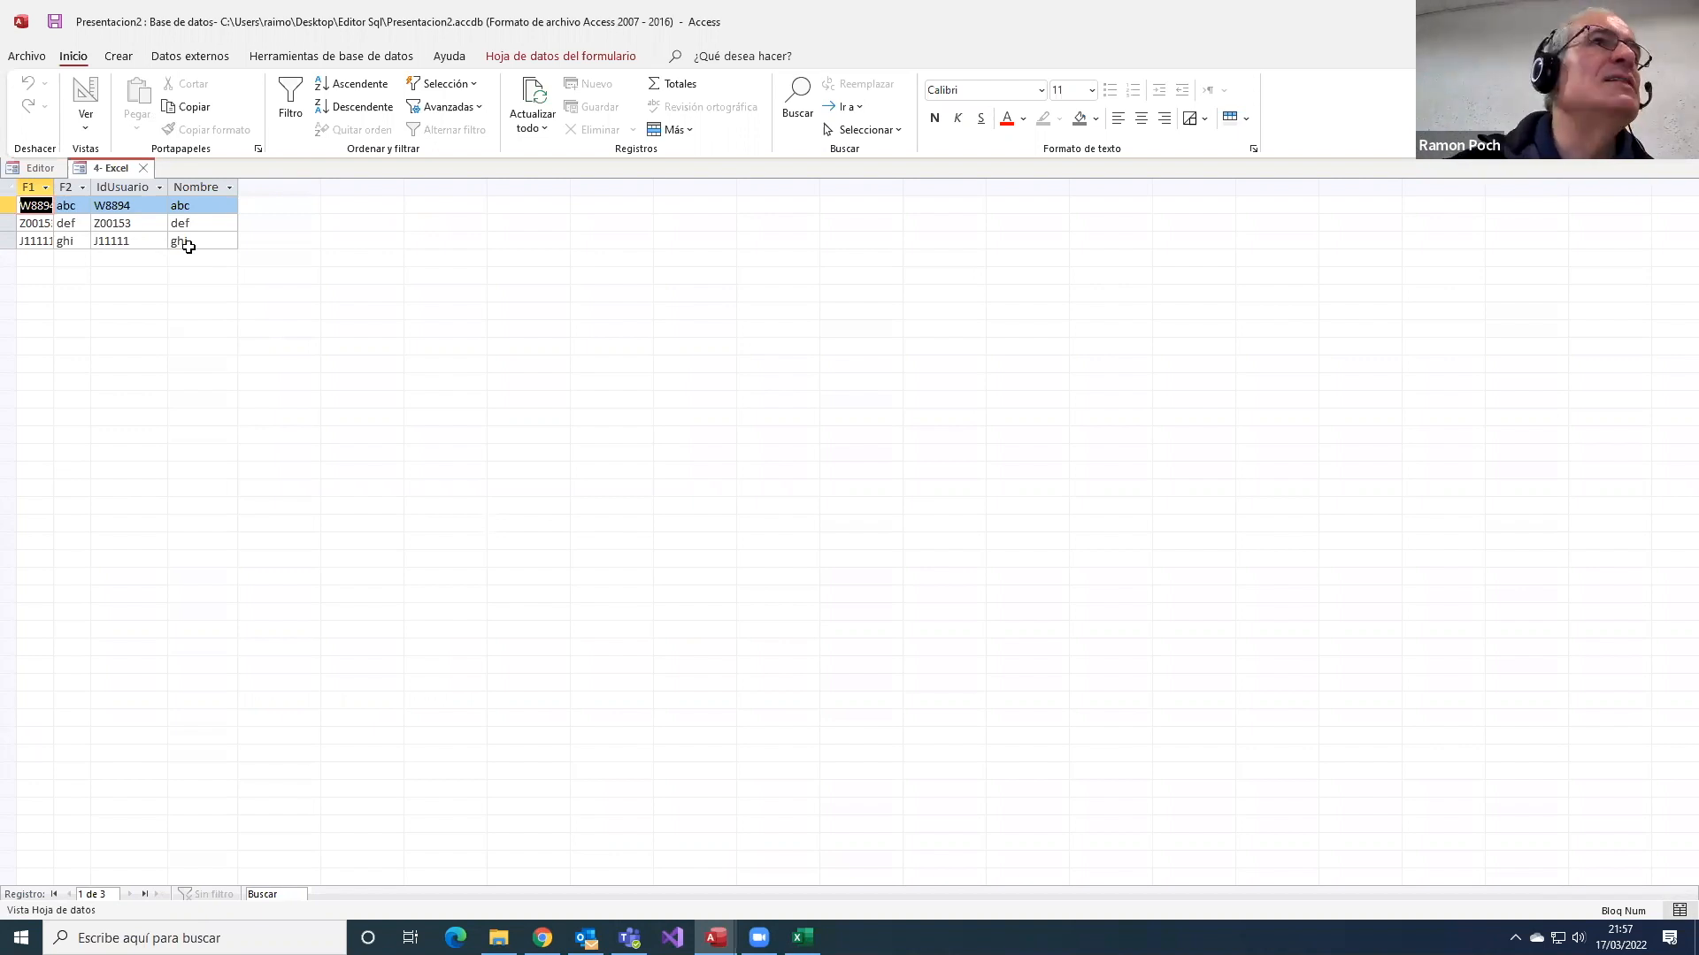
{"action": "left_click_drag", "start_coordinate": [16, 206], "coordinate": [11, 244]}
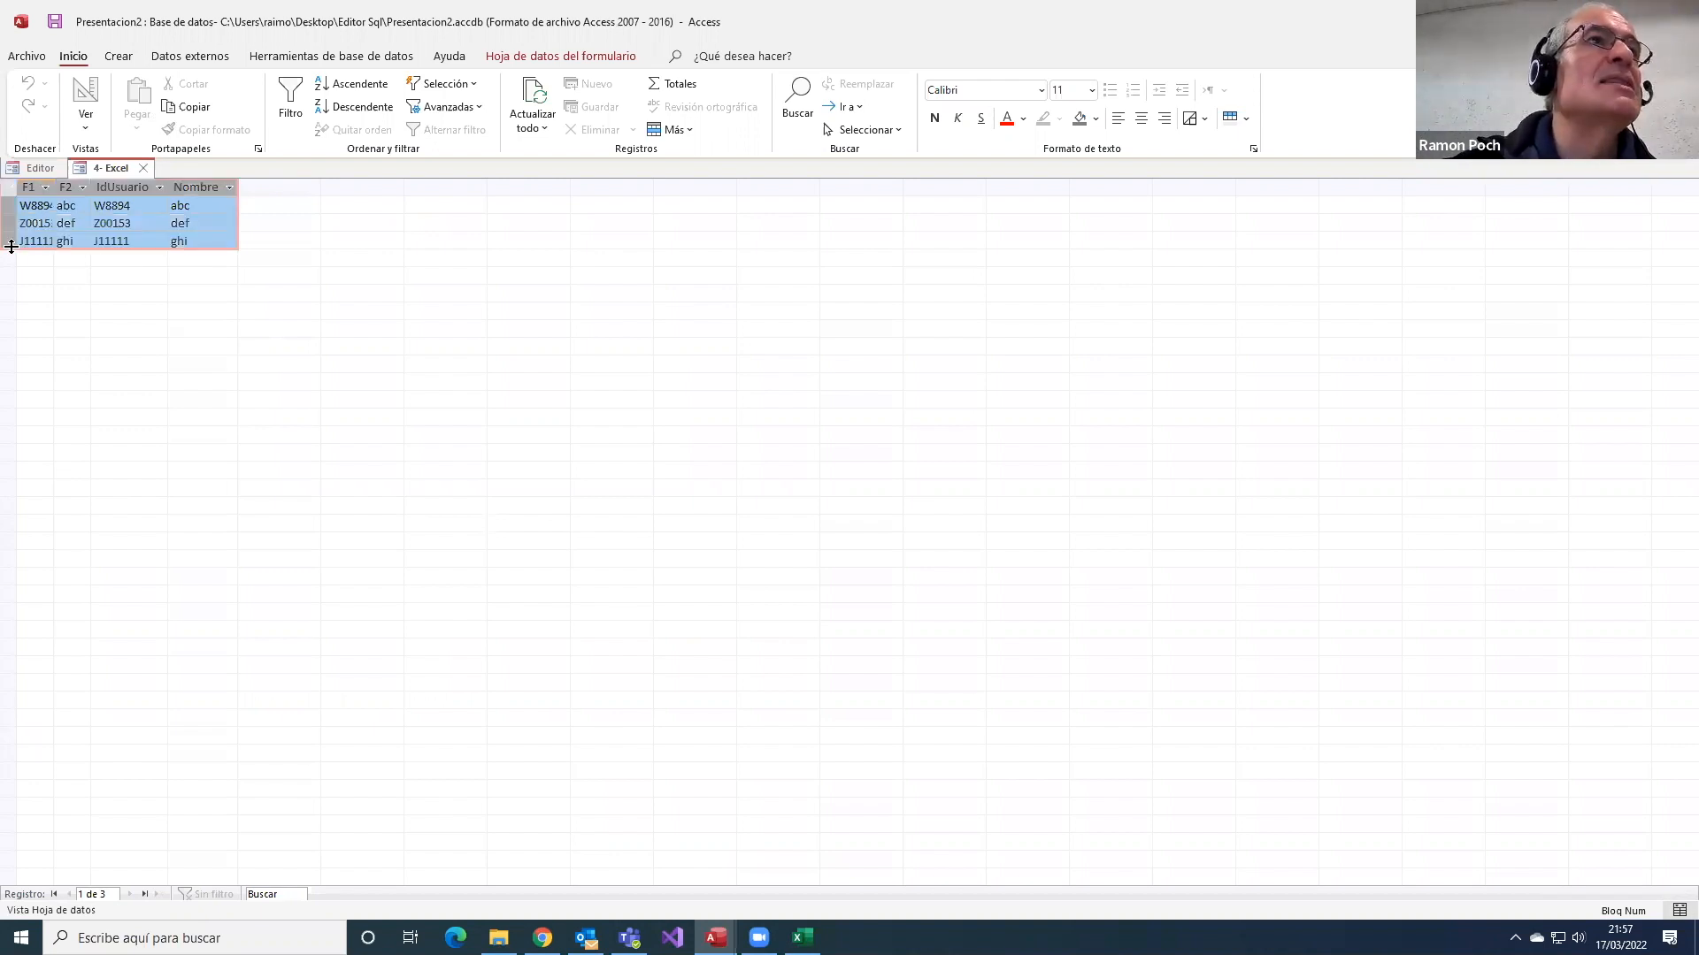
{"action": "left_click", "coordinate": [149, 169]}
- Run the Select on the Excel range Data$D3:E without the join, highlight its F1 column and close the results
{"action": "left_click", "coordinate": [760, 134]}
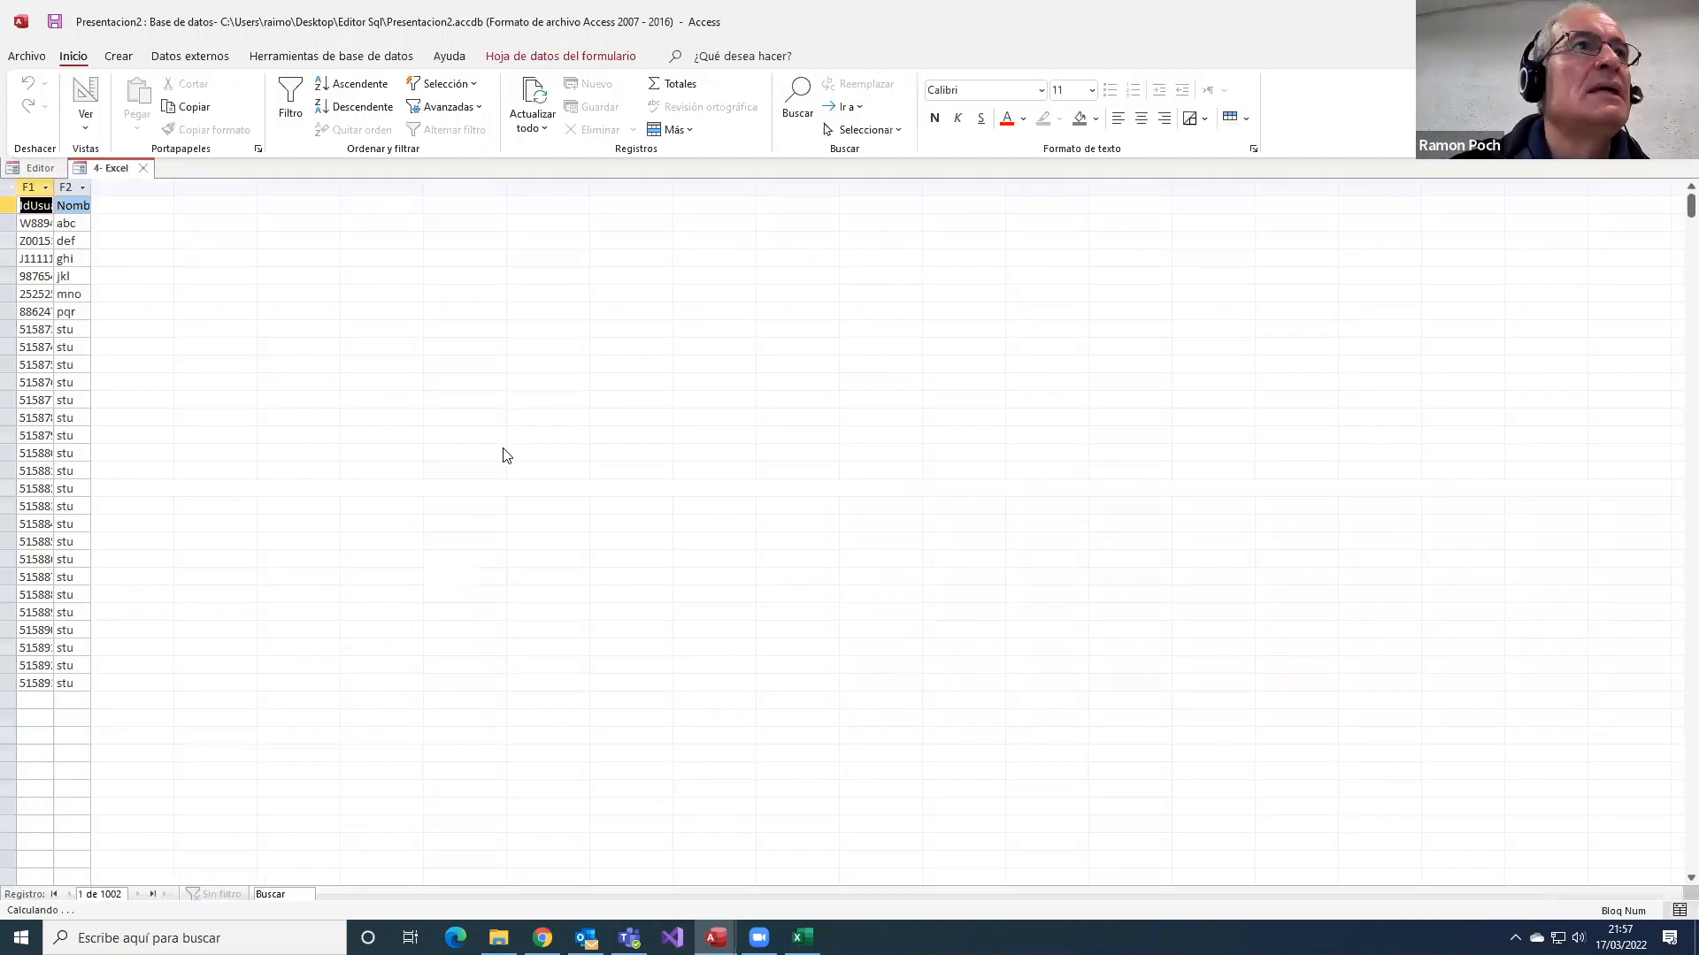
{"action": "left_click", "coordinate": [51, 188]}
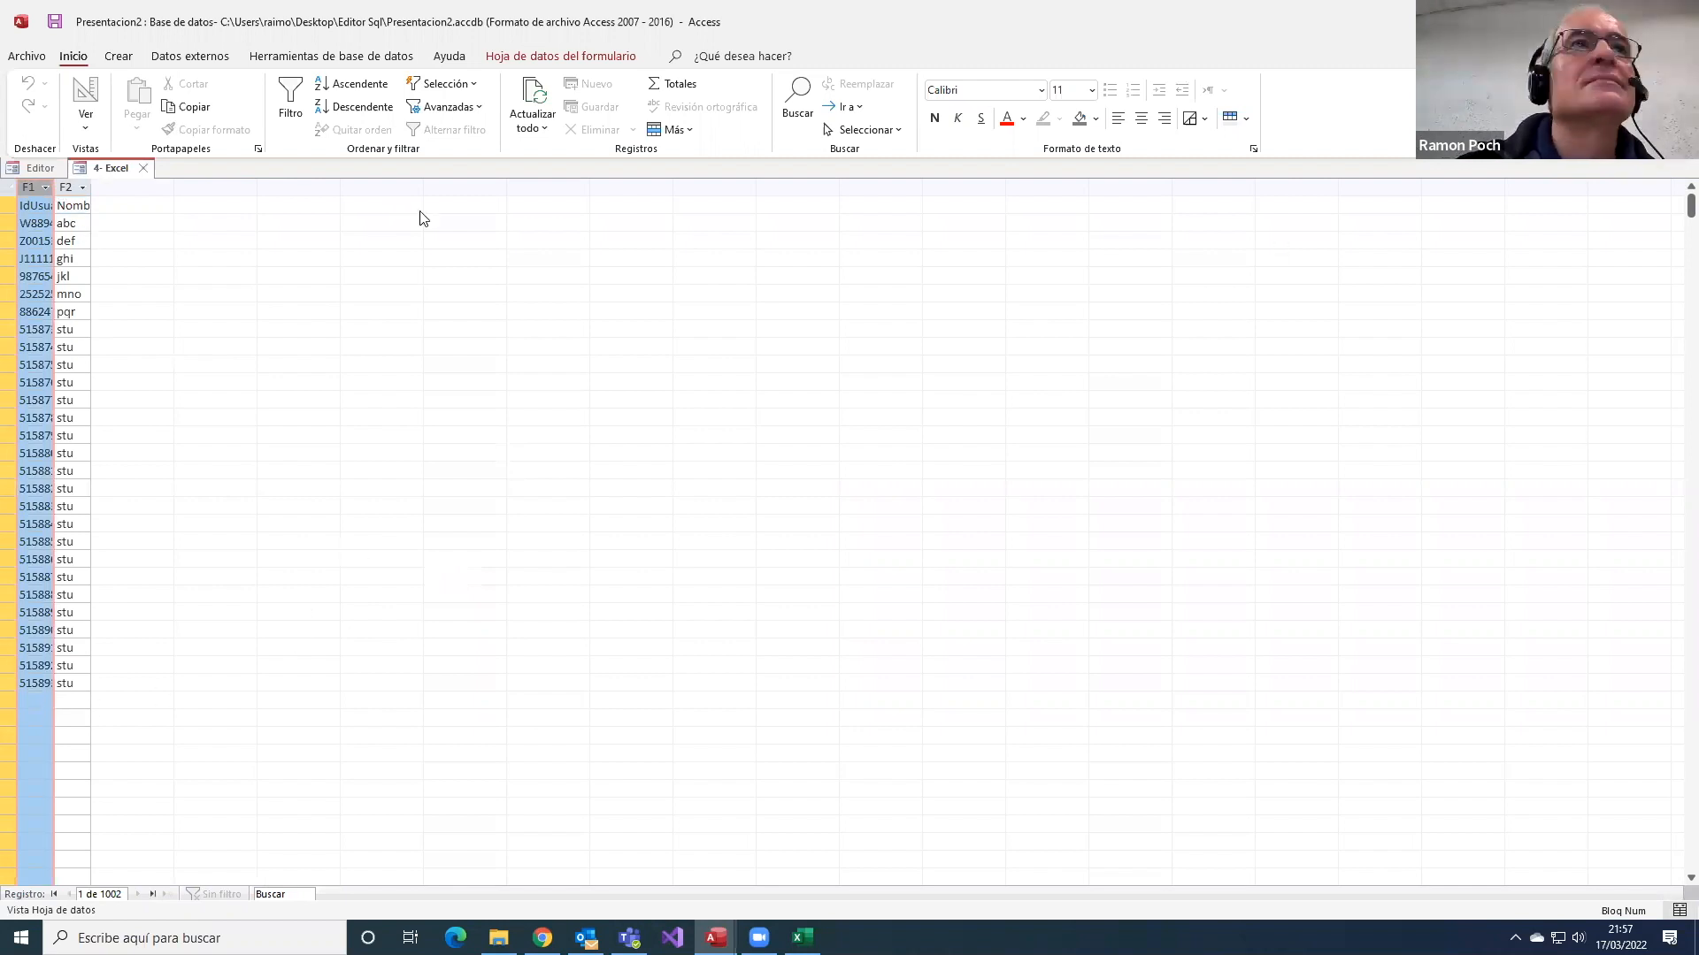
{"action": "left_click", "coordinate": [147, 171]}
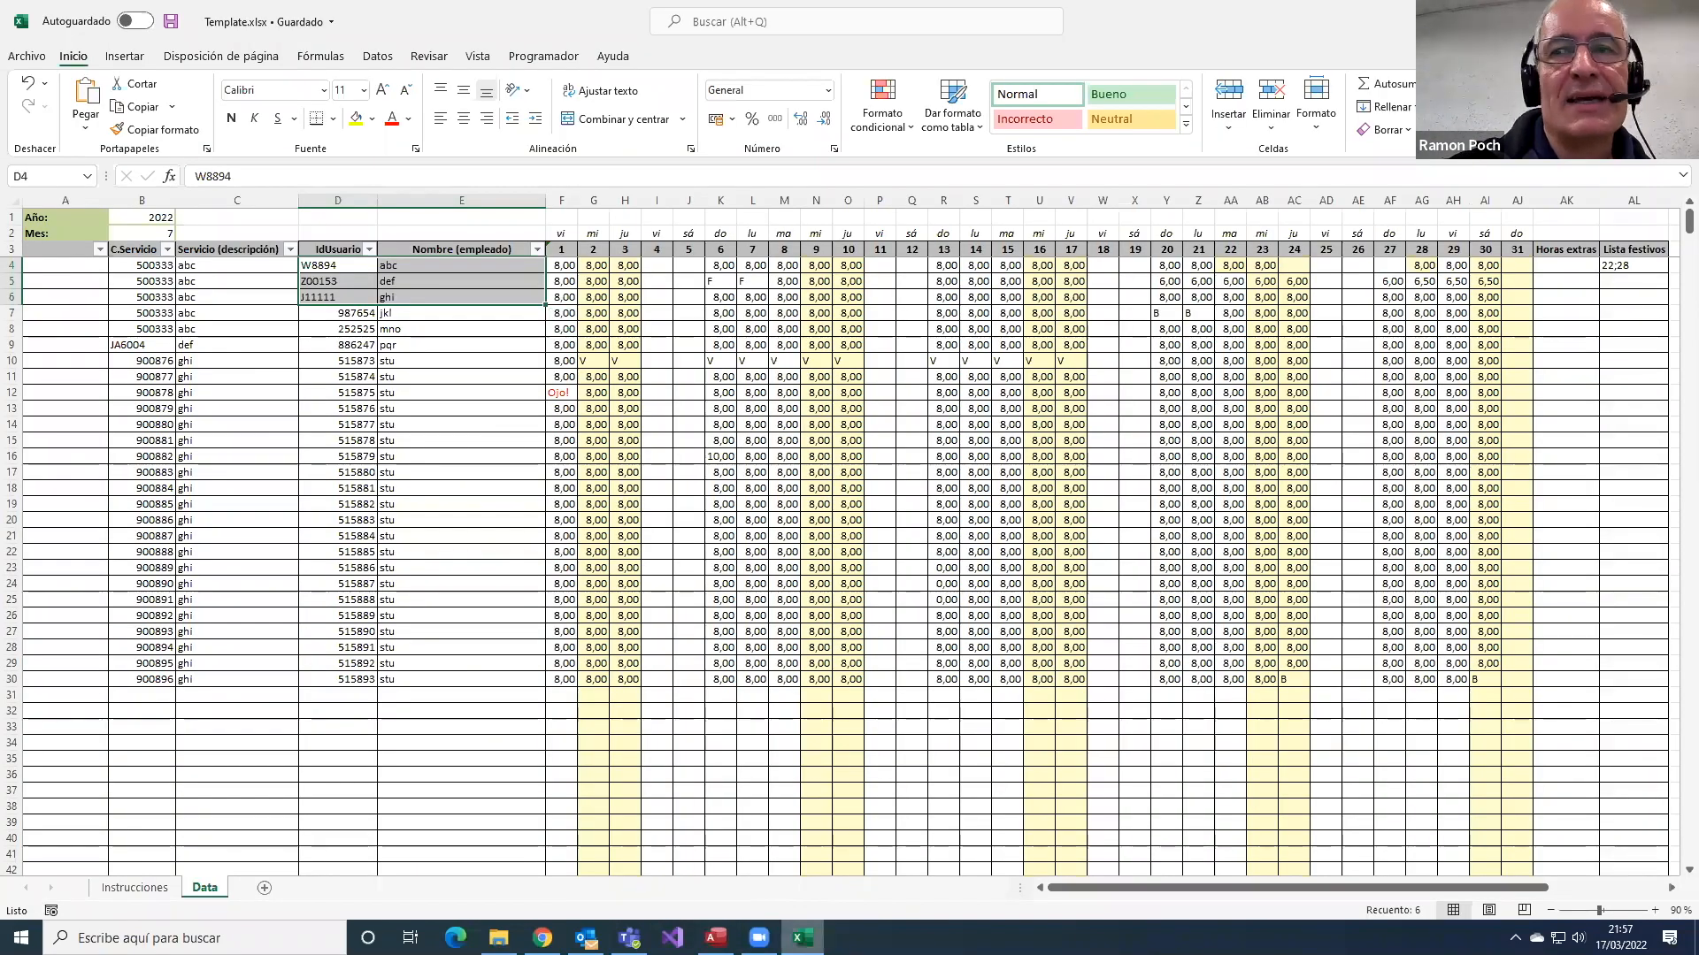
- Open Presentacion2.accdb from the Editor Sql folder on the desktop
{"action": "mouse_move", "coordinate": [803, 937]}
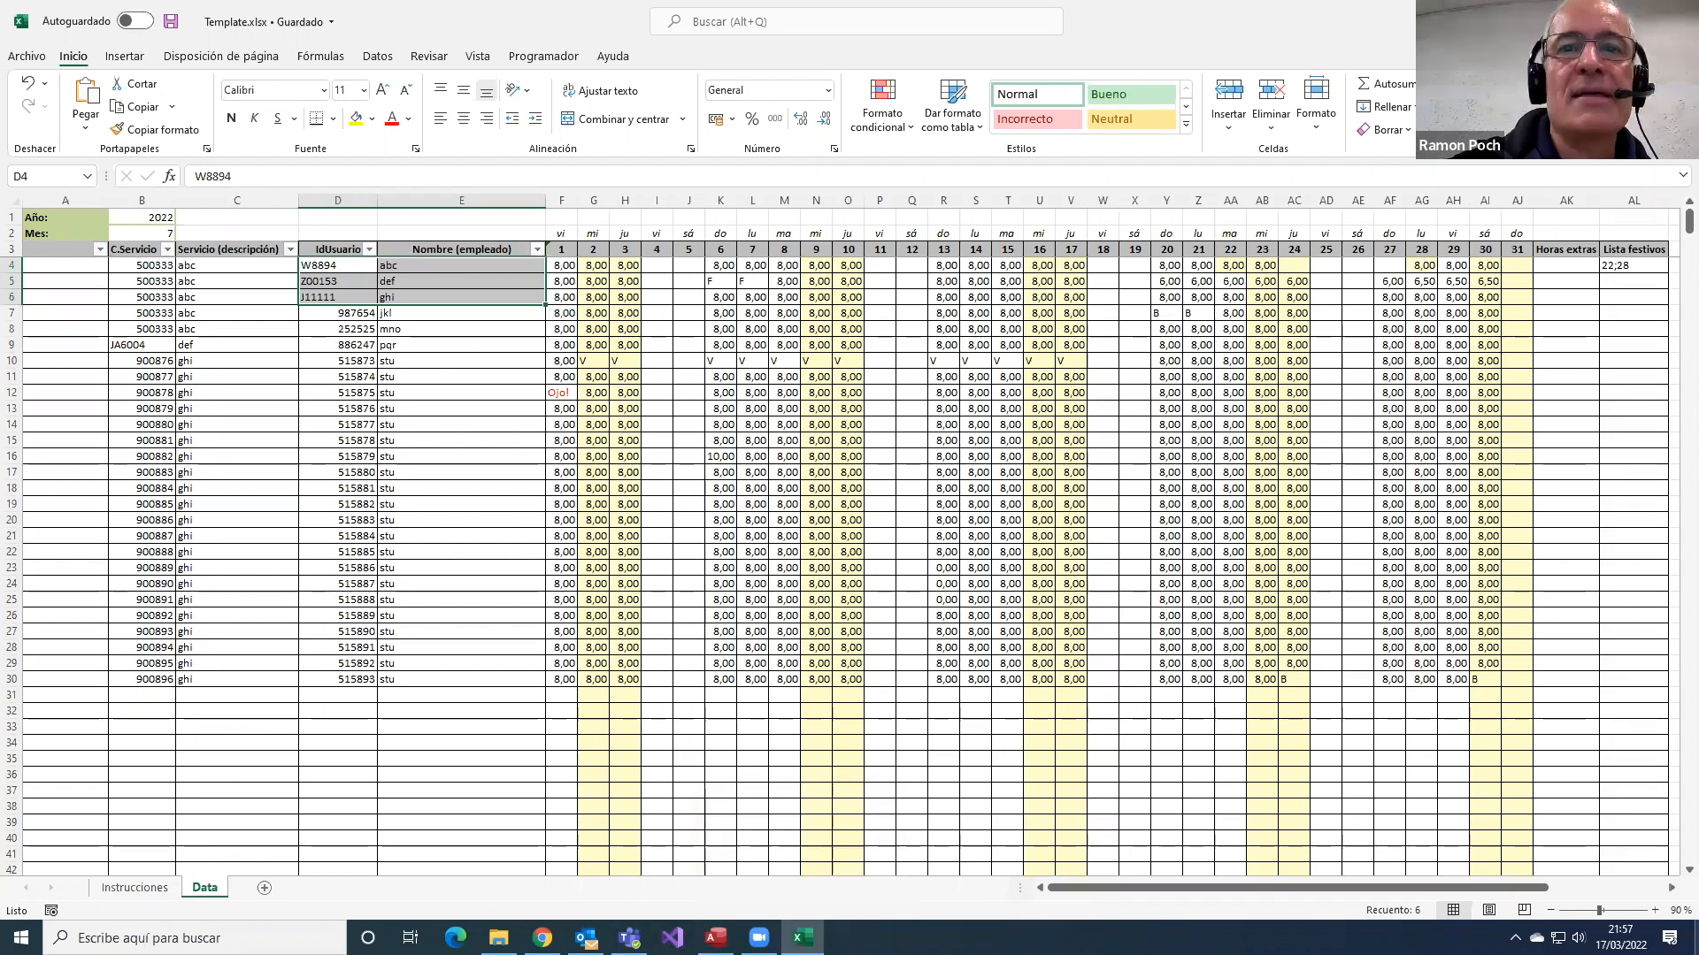
{"action": "left_click", "coordinate": [716, 938]}
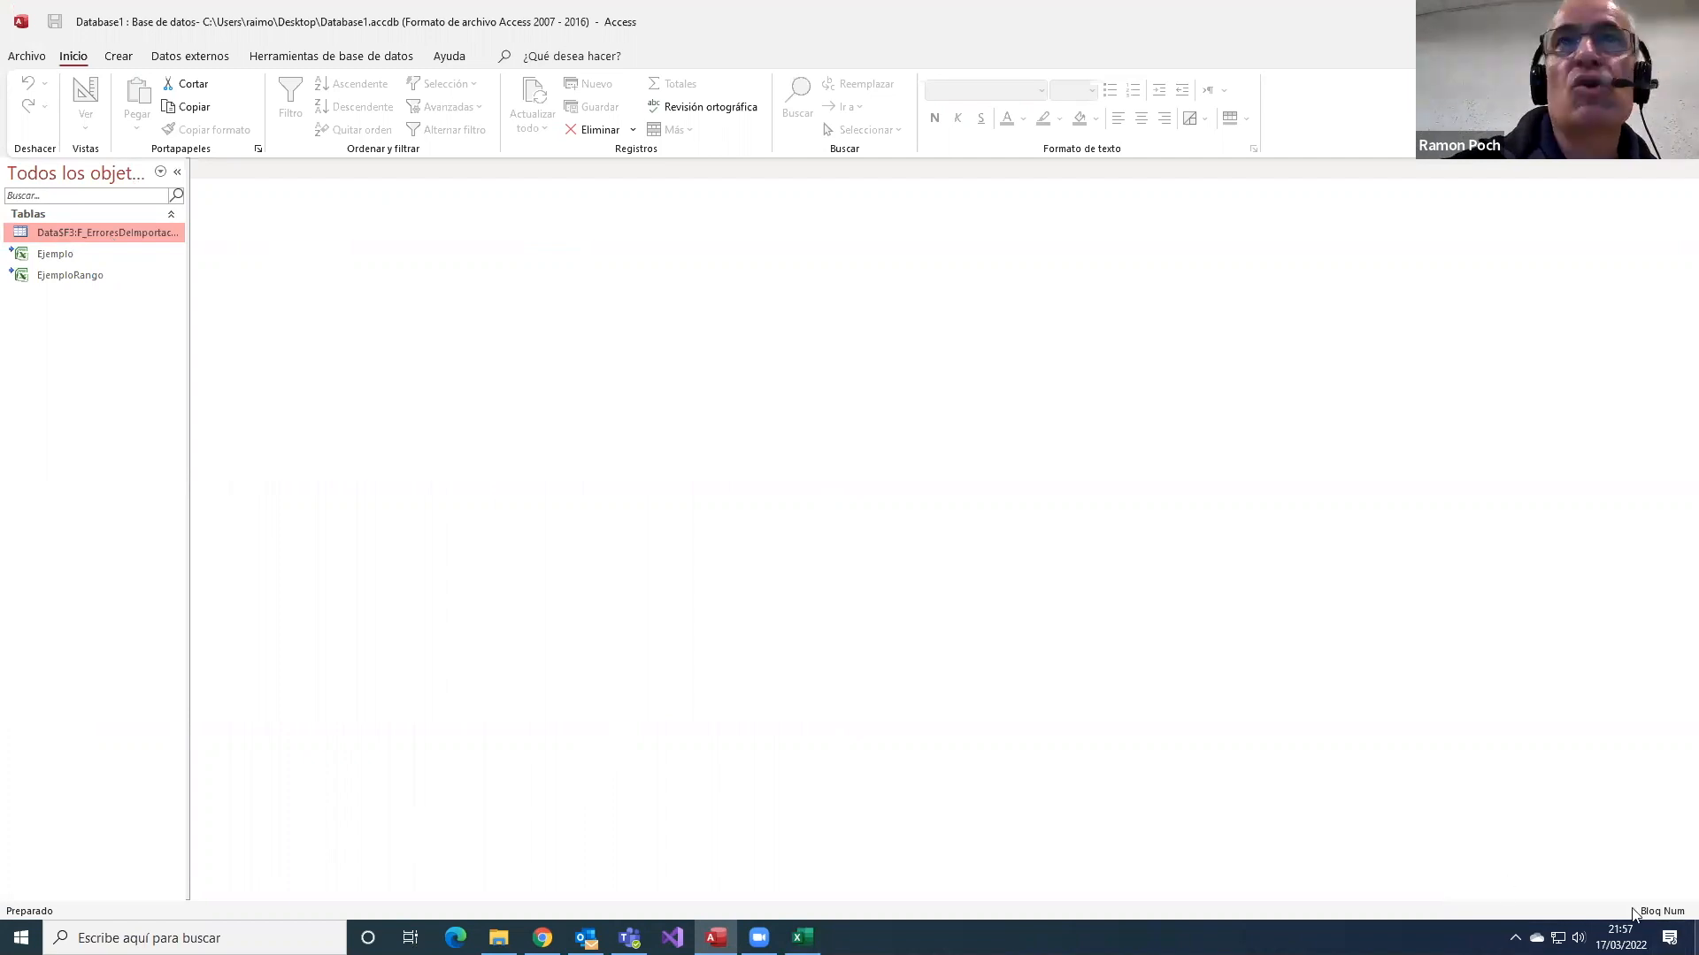
{"action": "left_click", "coordinate": [1695, 938]}
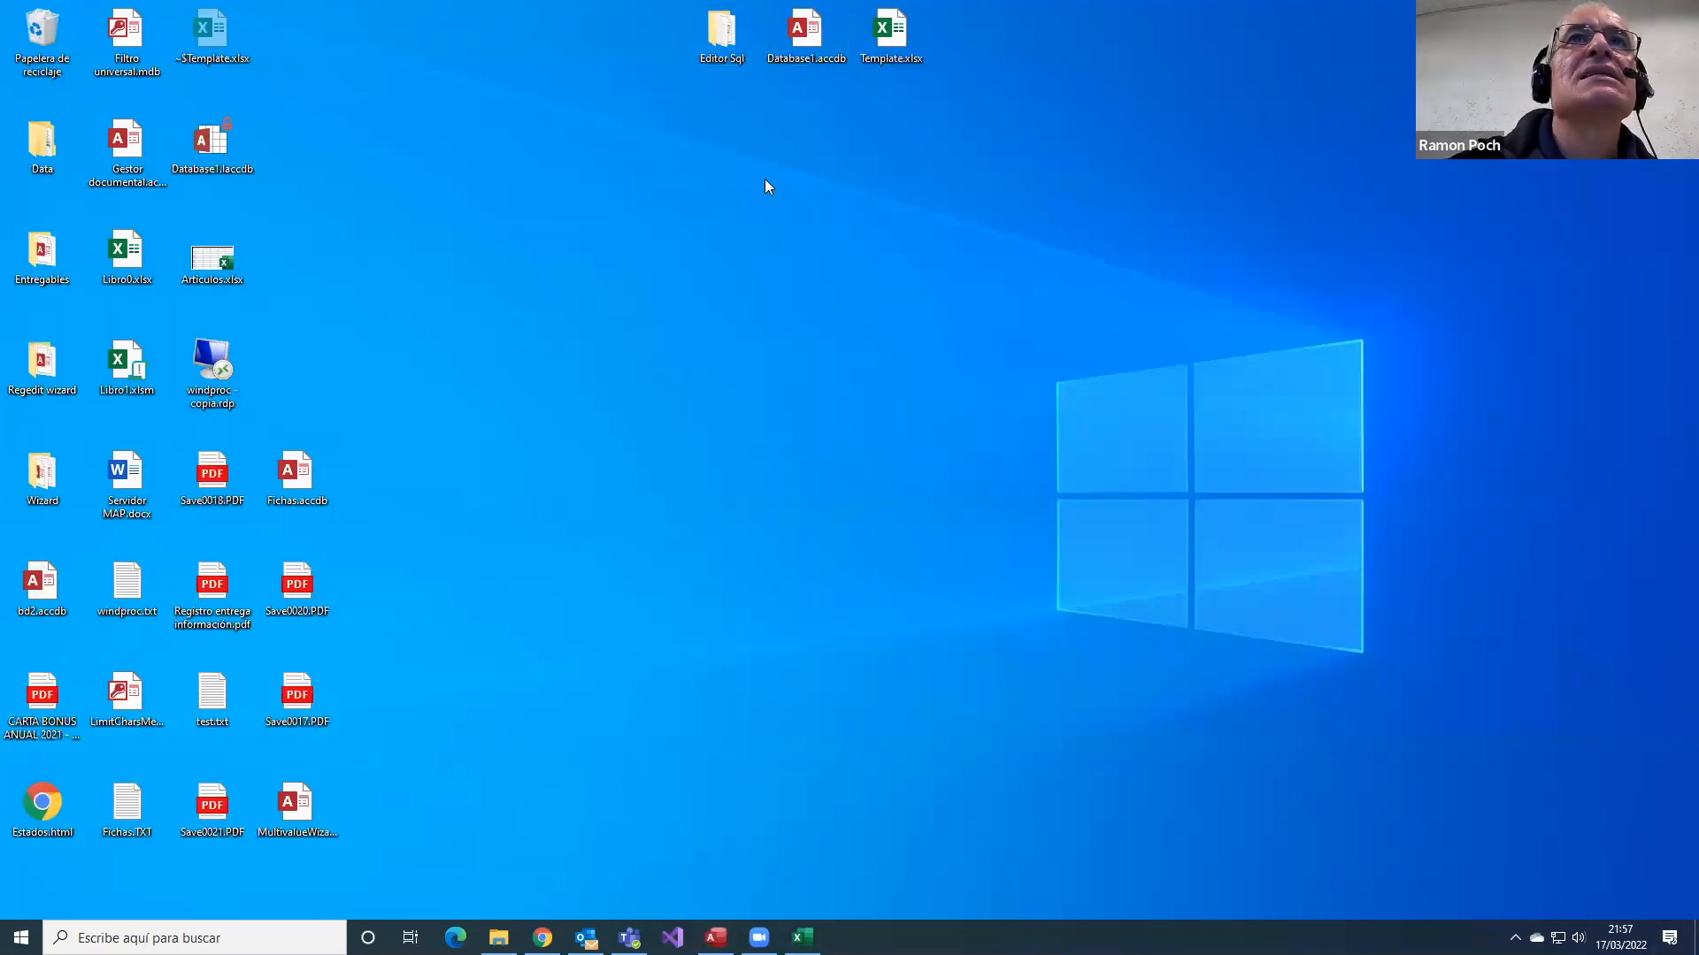
{"action": "double_click", "coordinate": [721, 31]}
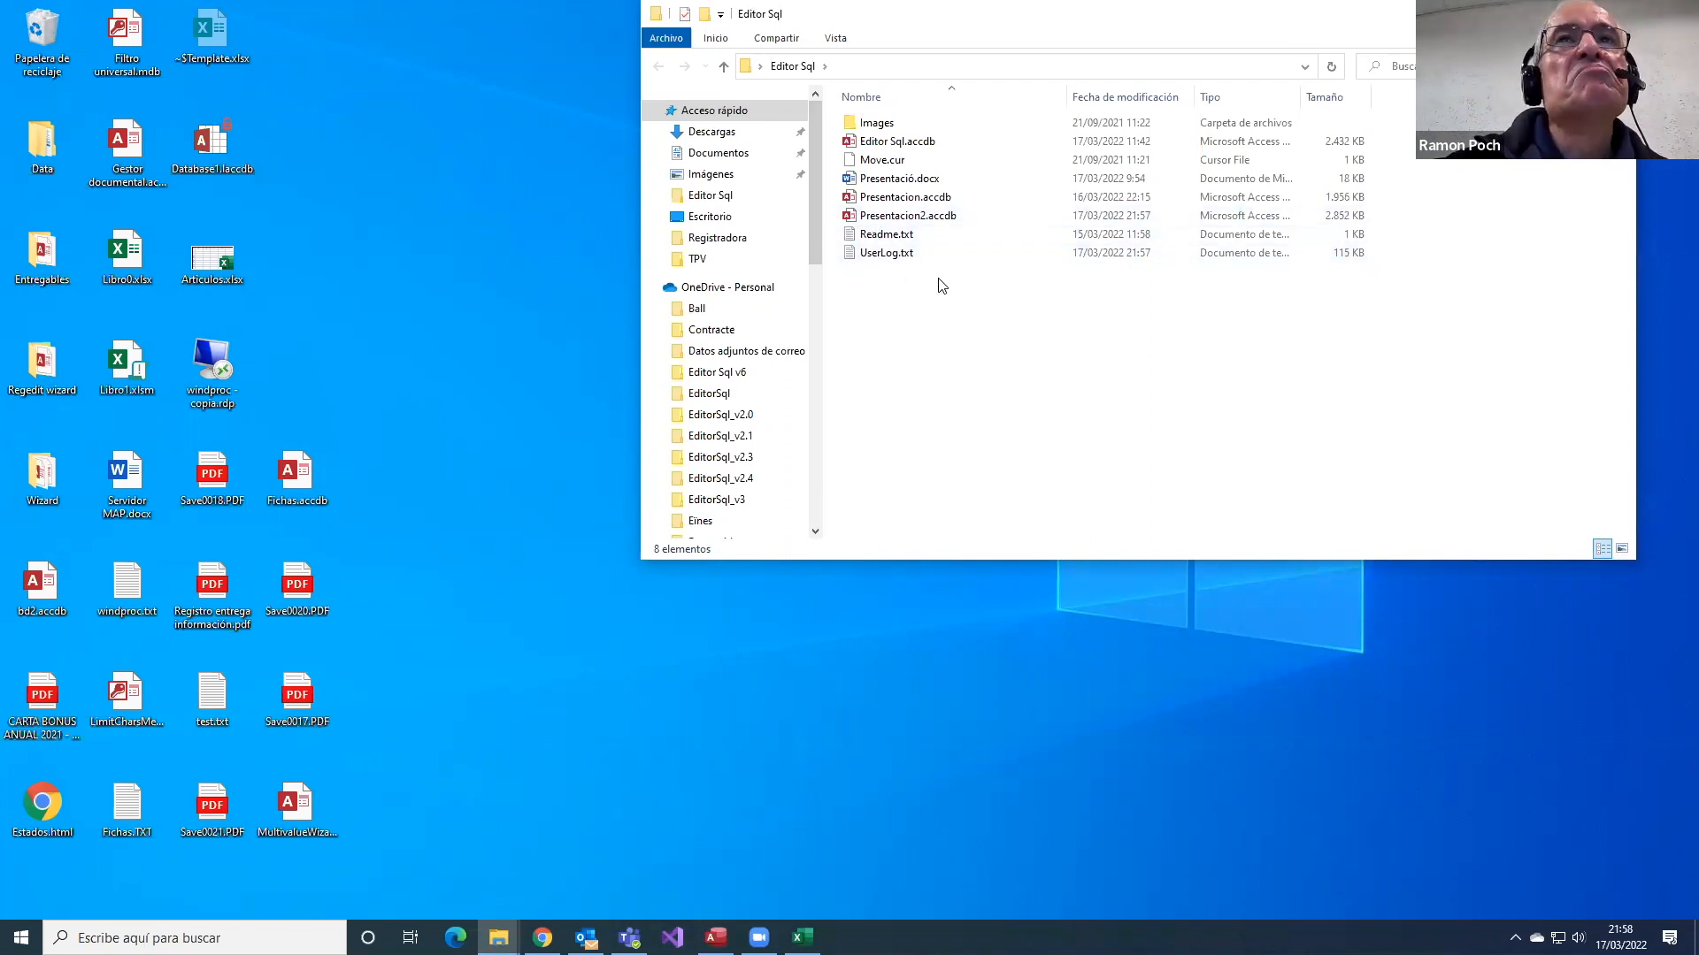
{"action": "double_click", "coordinate": [912, 215]}
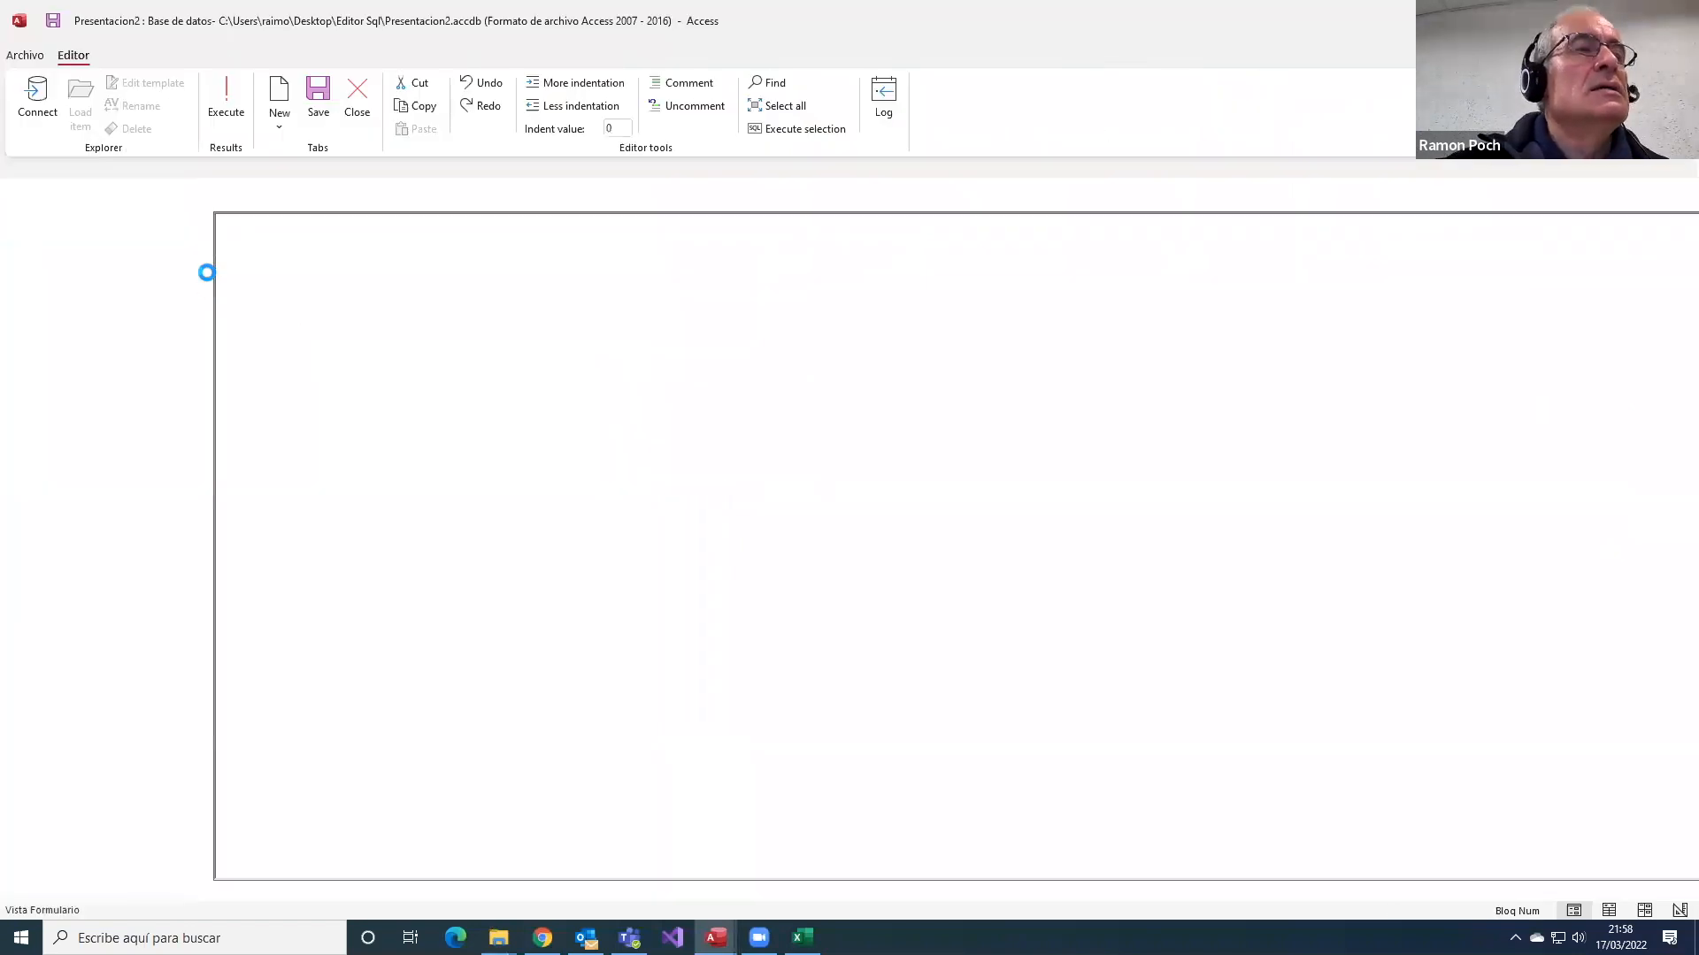
- Connect the SQL editor to Database1.accdb in the Escritorio folder
{"action": "left_click", "coordinate": [38, 104]}
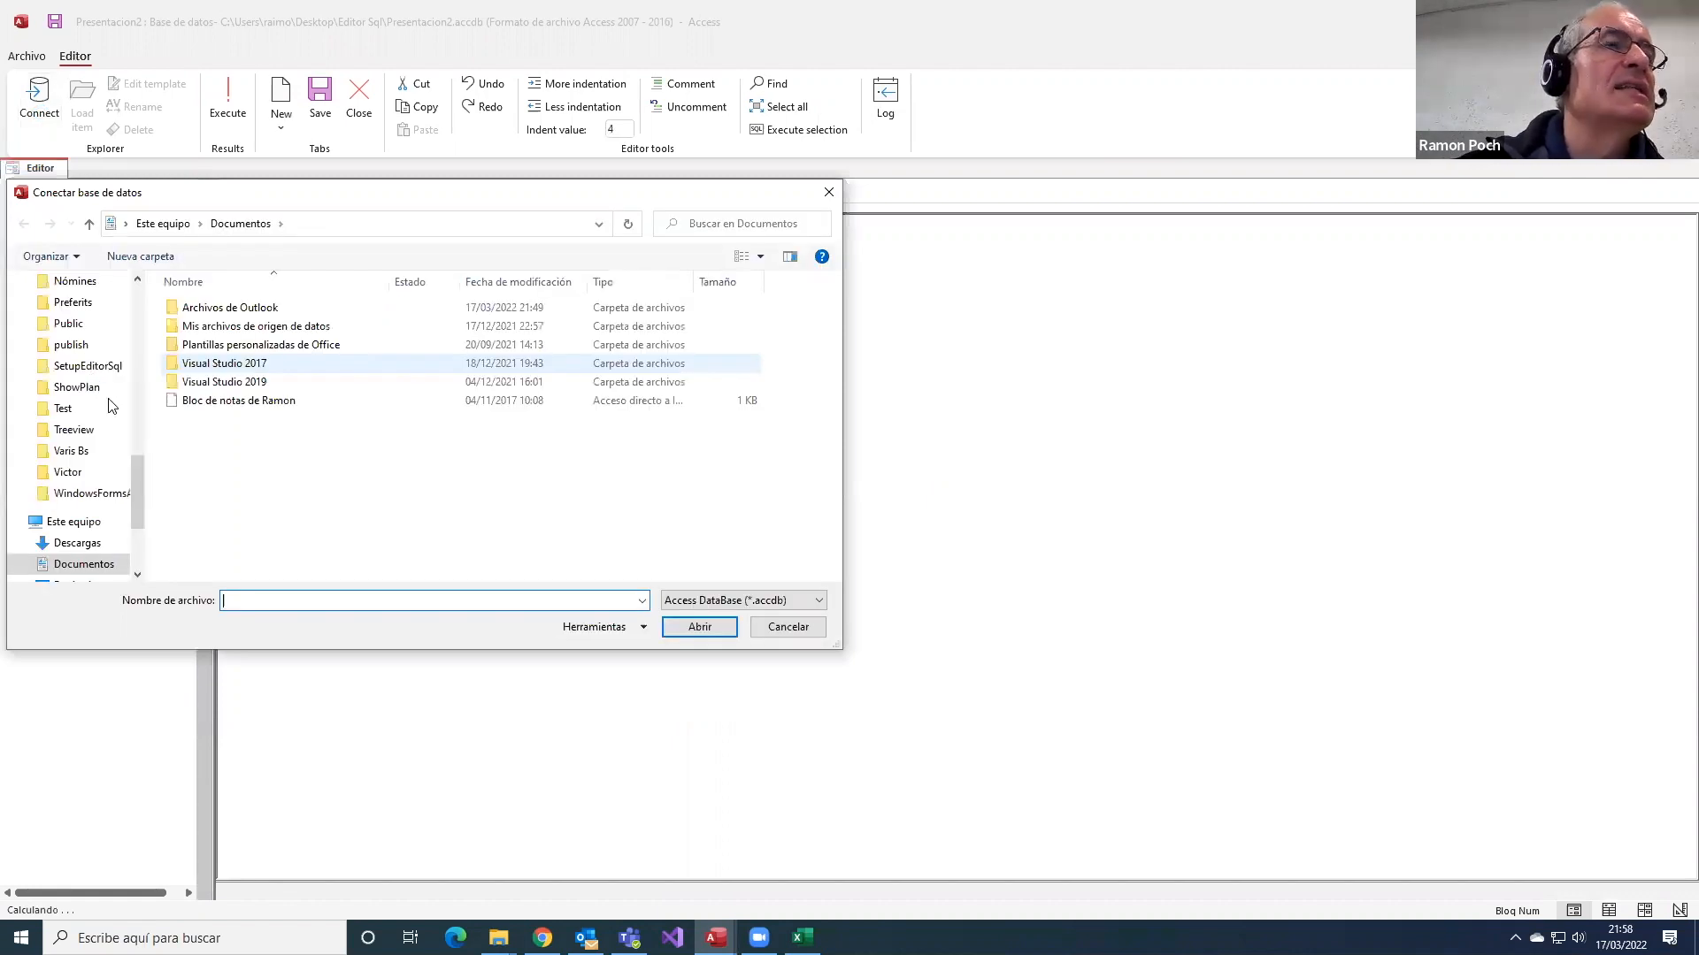
{"action": "scroll", "coordinate": [132, 511], "scroll_direction": "down", "scroll_amount": 1}
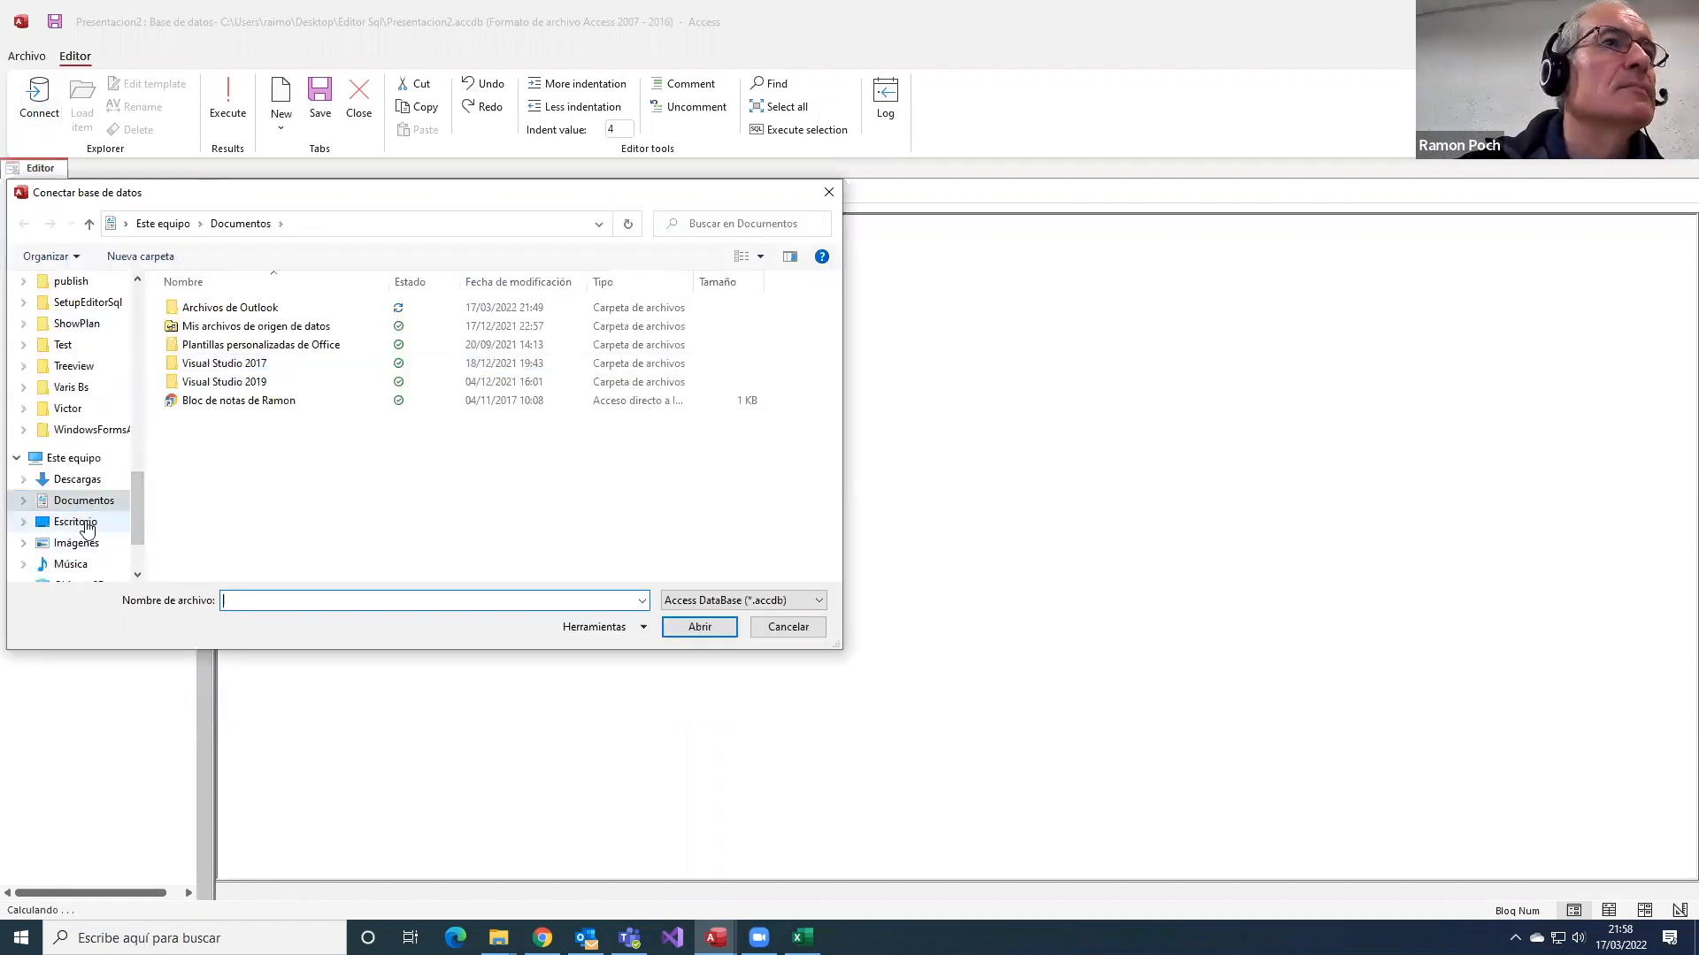
{"action": "left_click", "coordinate": [75, 521]}
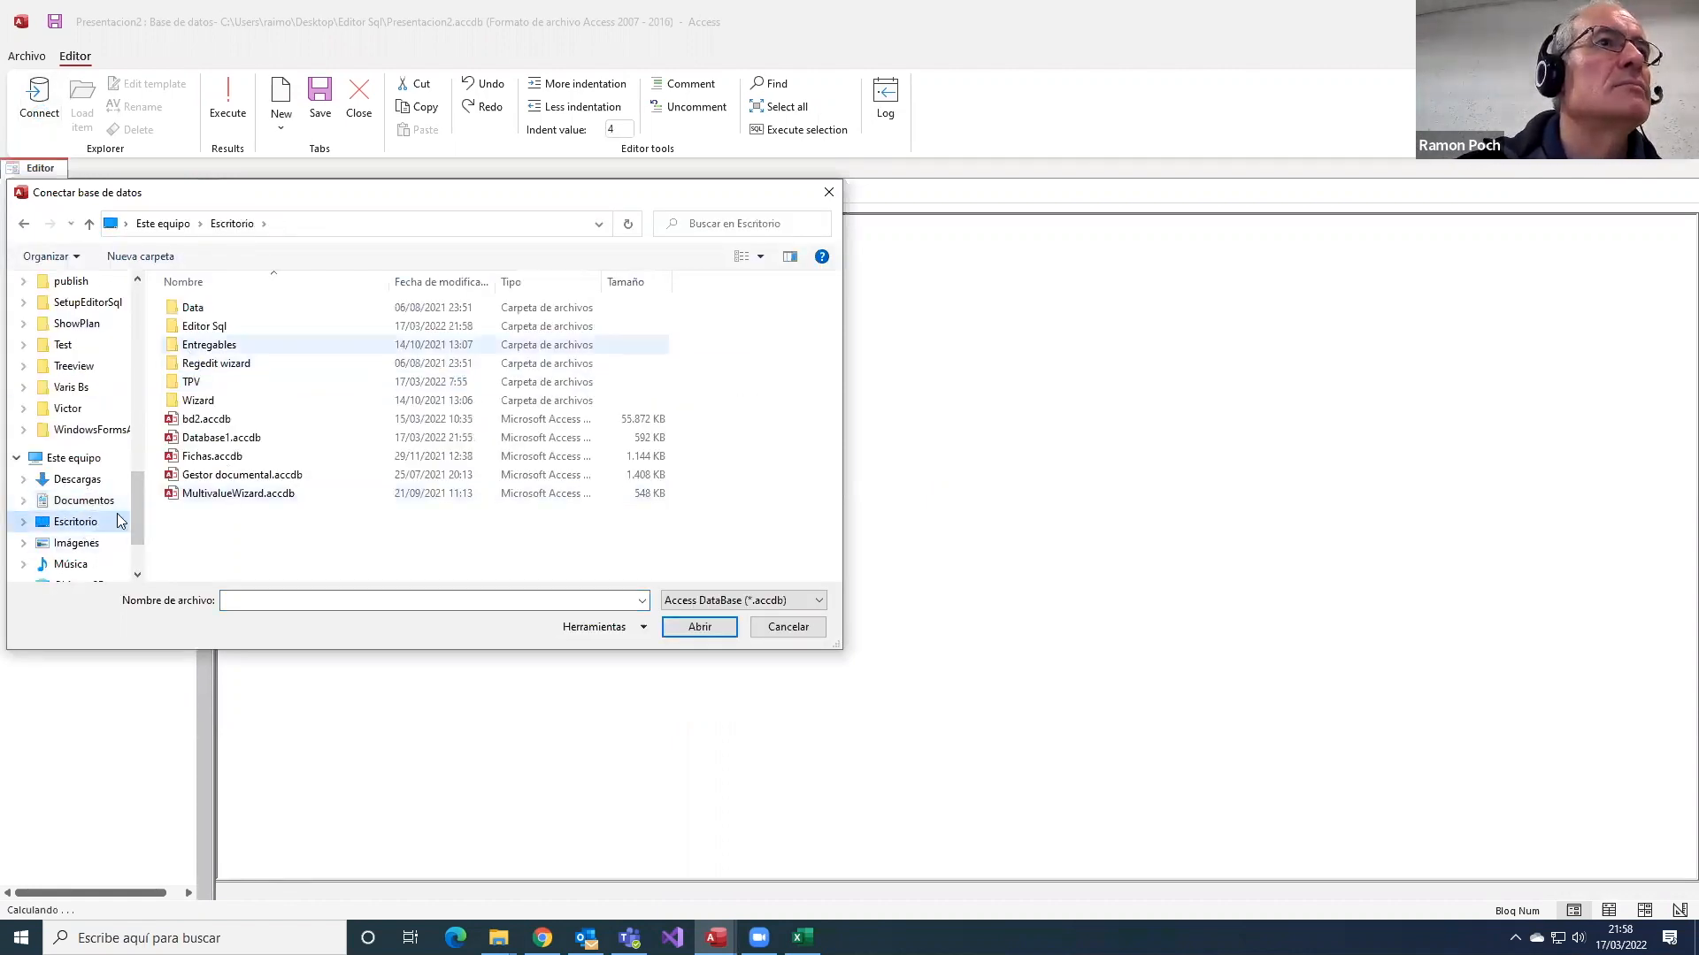
{"action": "left_click", "coordinate": [213, 438]}
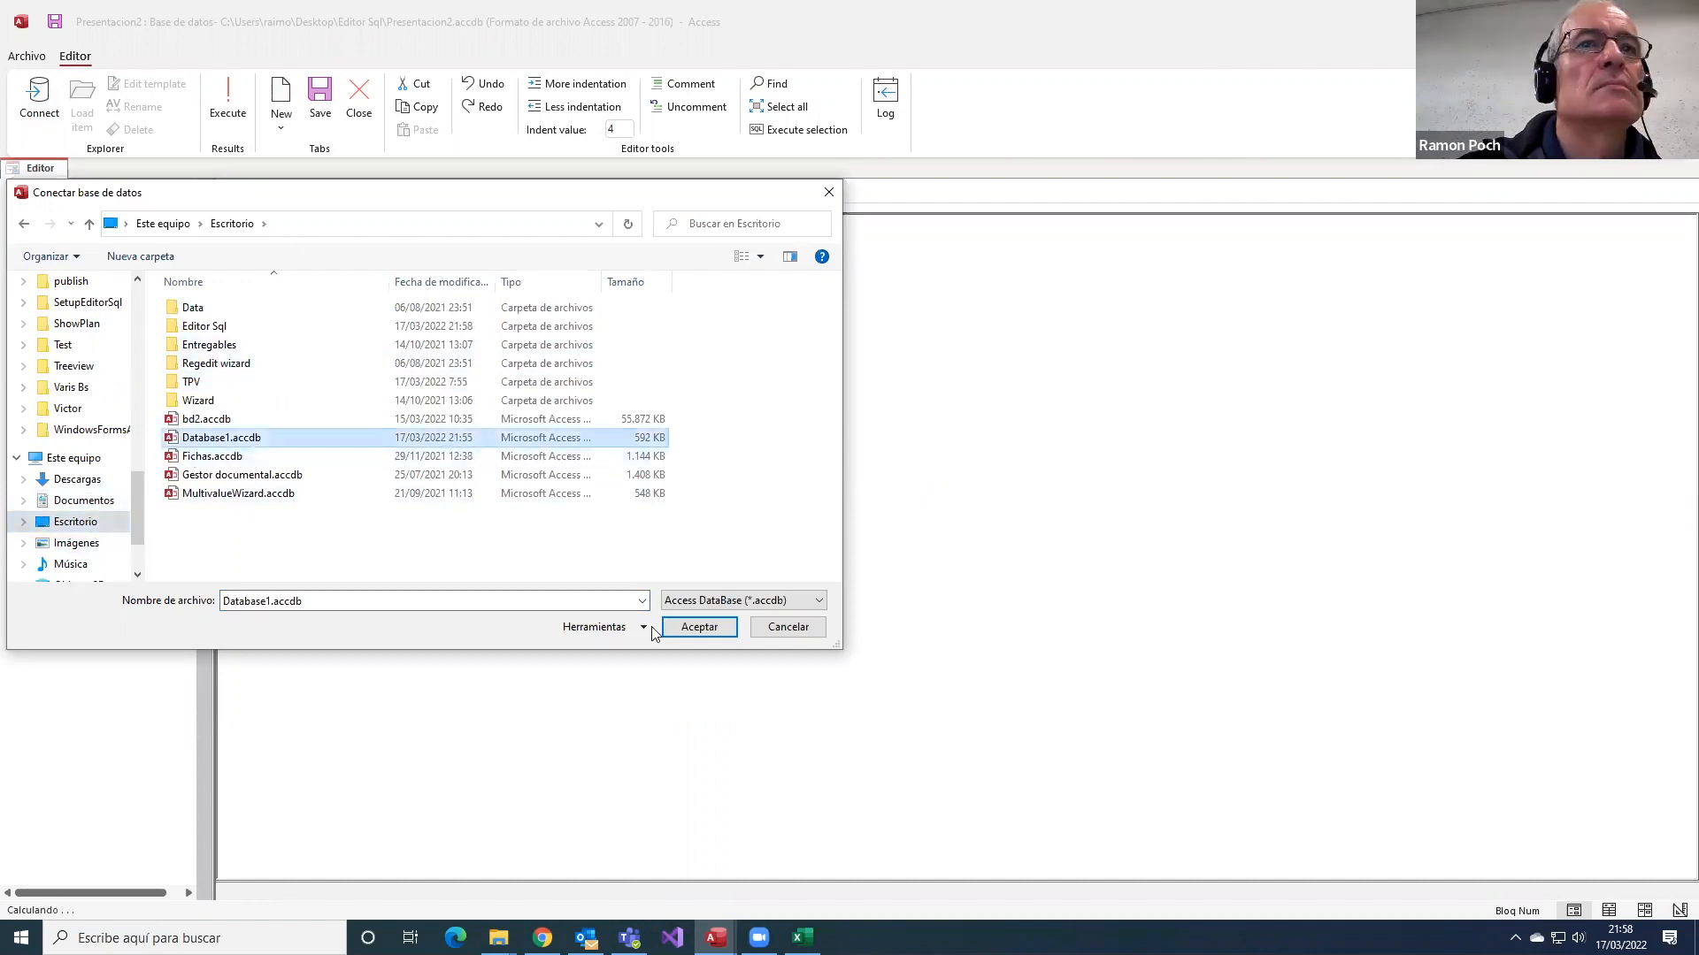
{"action": "left_click", "coordinate": [695, 628]}
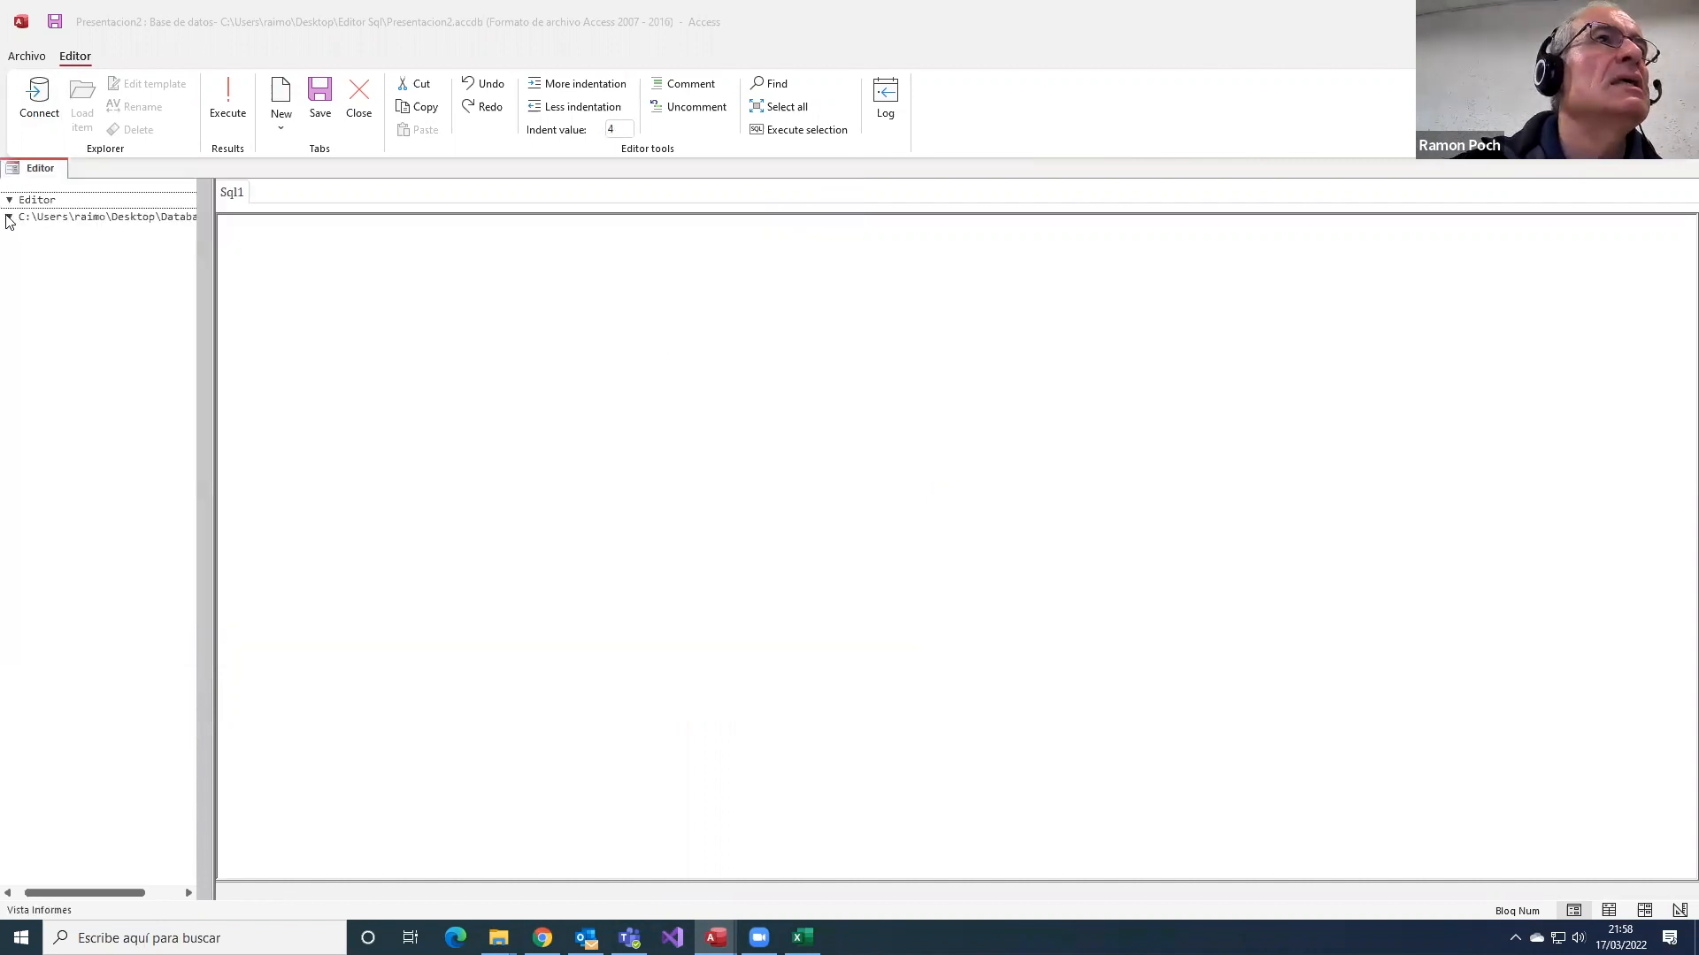
- Load the "5- Excel" template from MyTemplates into the SQL editor
{"action": "left_click", "coordinate": [9, 202]}
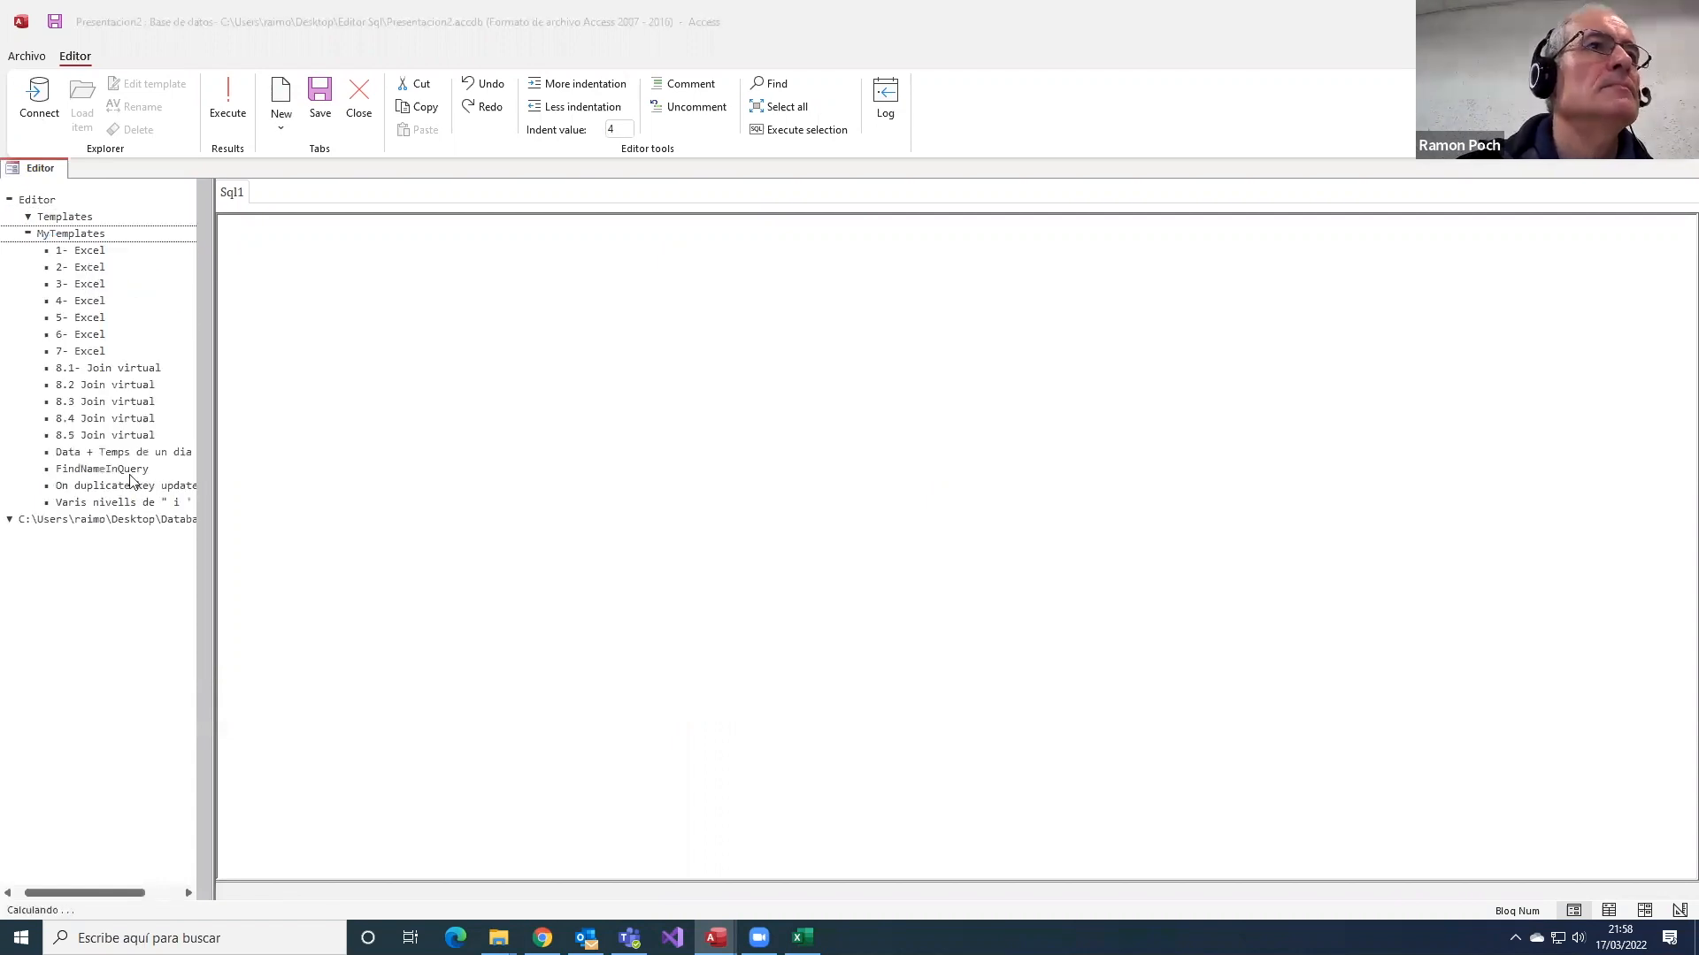
{"action": "right_click", "coordinate": [87, 322]}
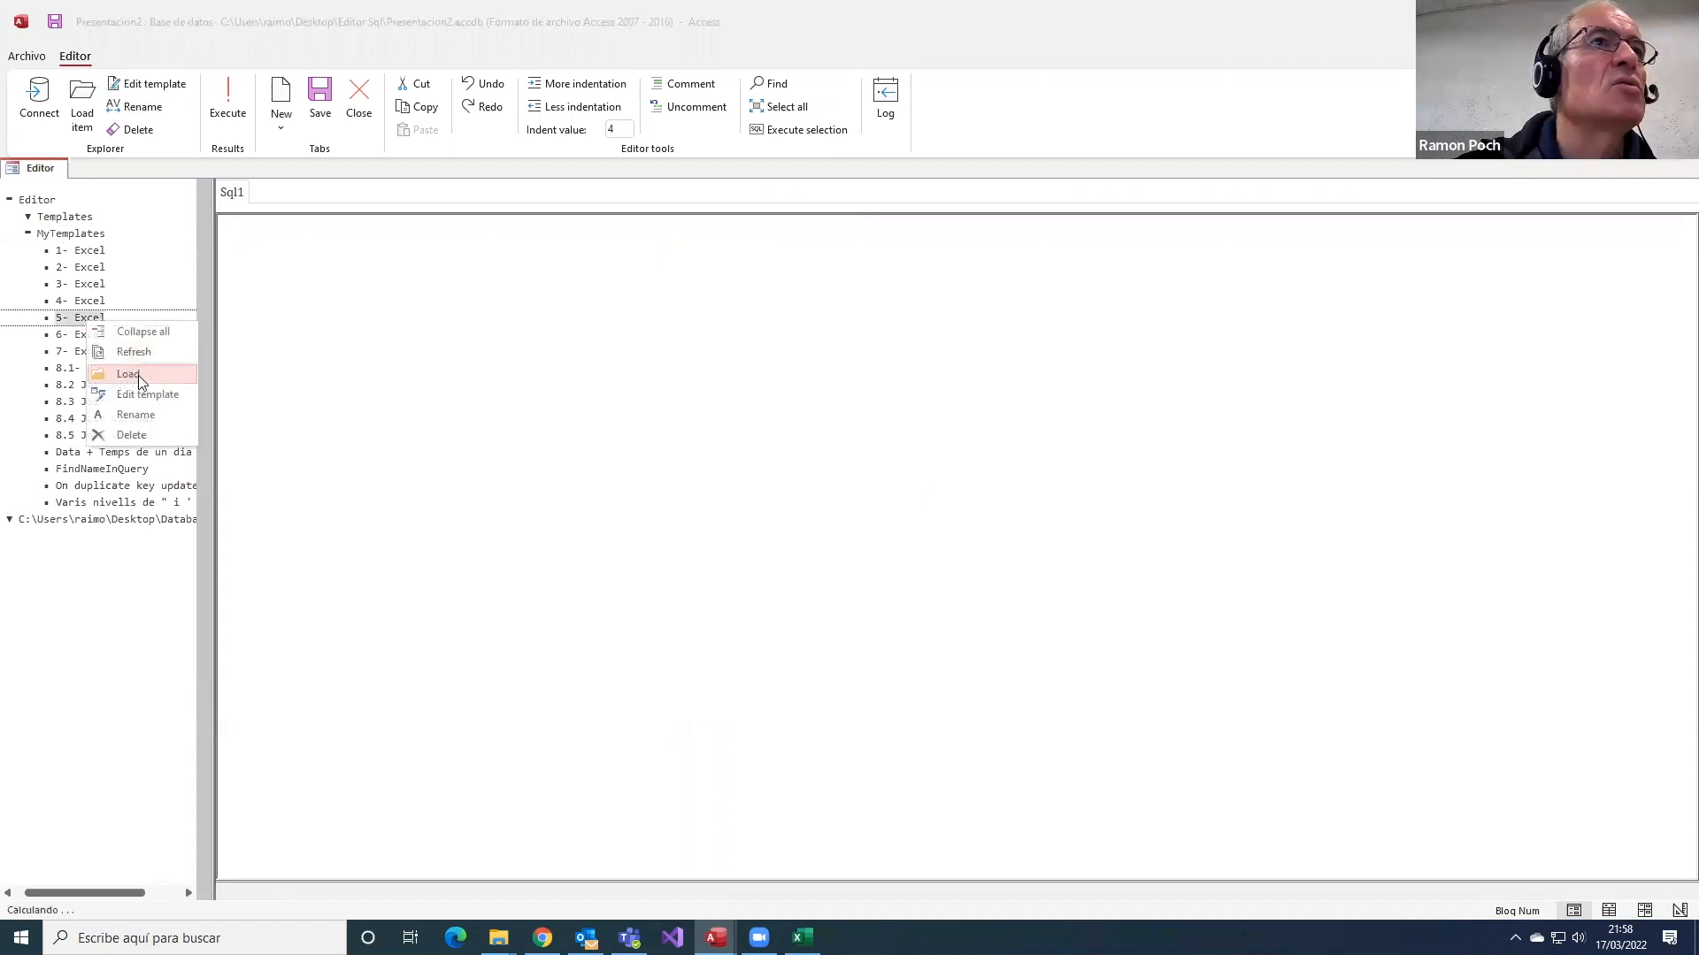
{"action": "left_click", "coordinate": [137, 378]}
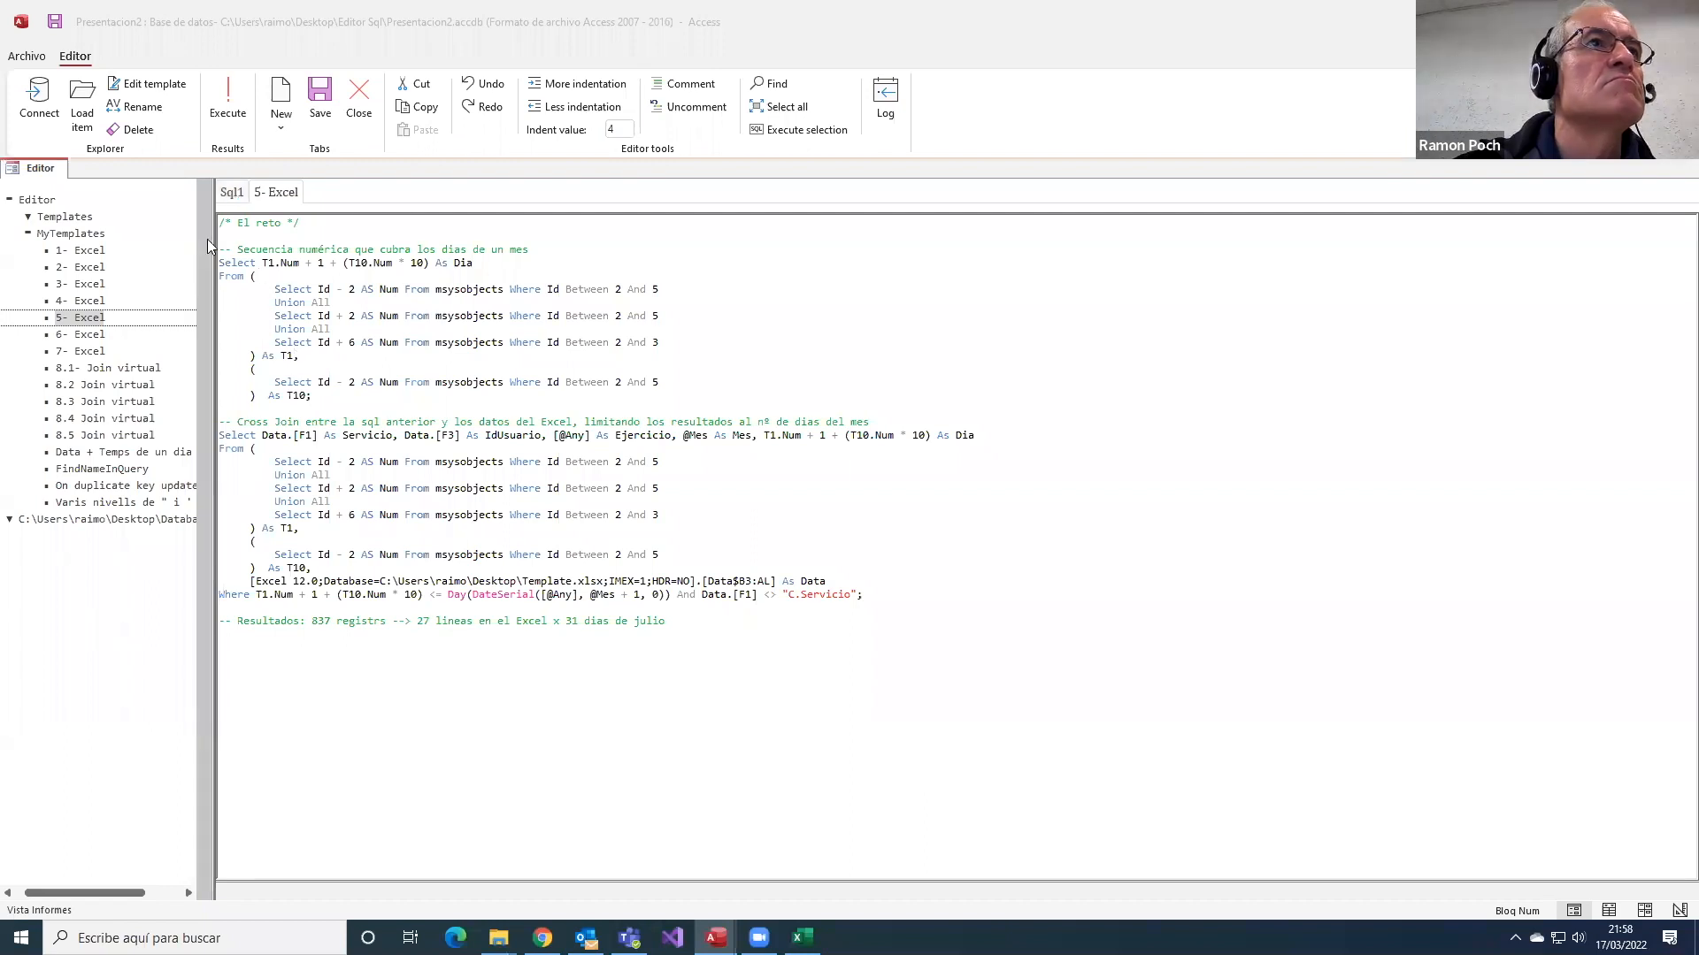
- Close the empty Sql1 query tab in the SQL editor
{"action": "left_click", "coordinate": [86, 304]}
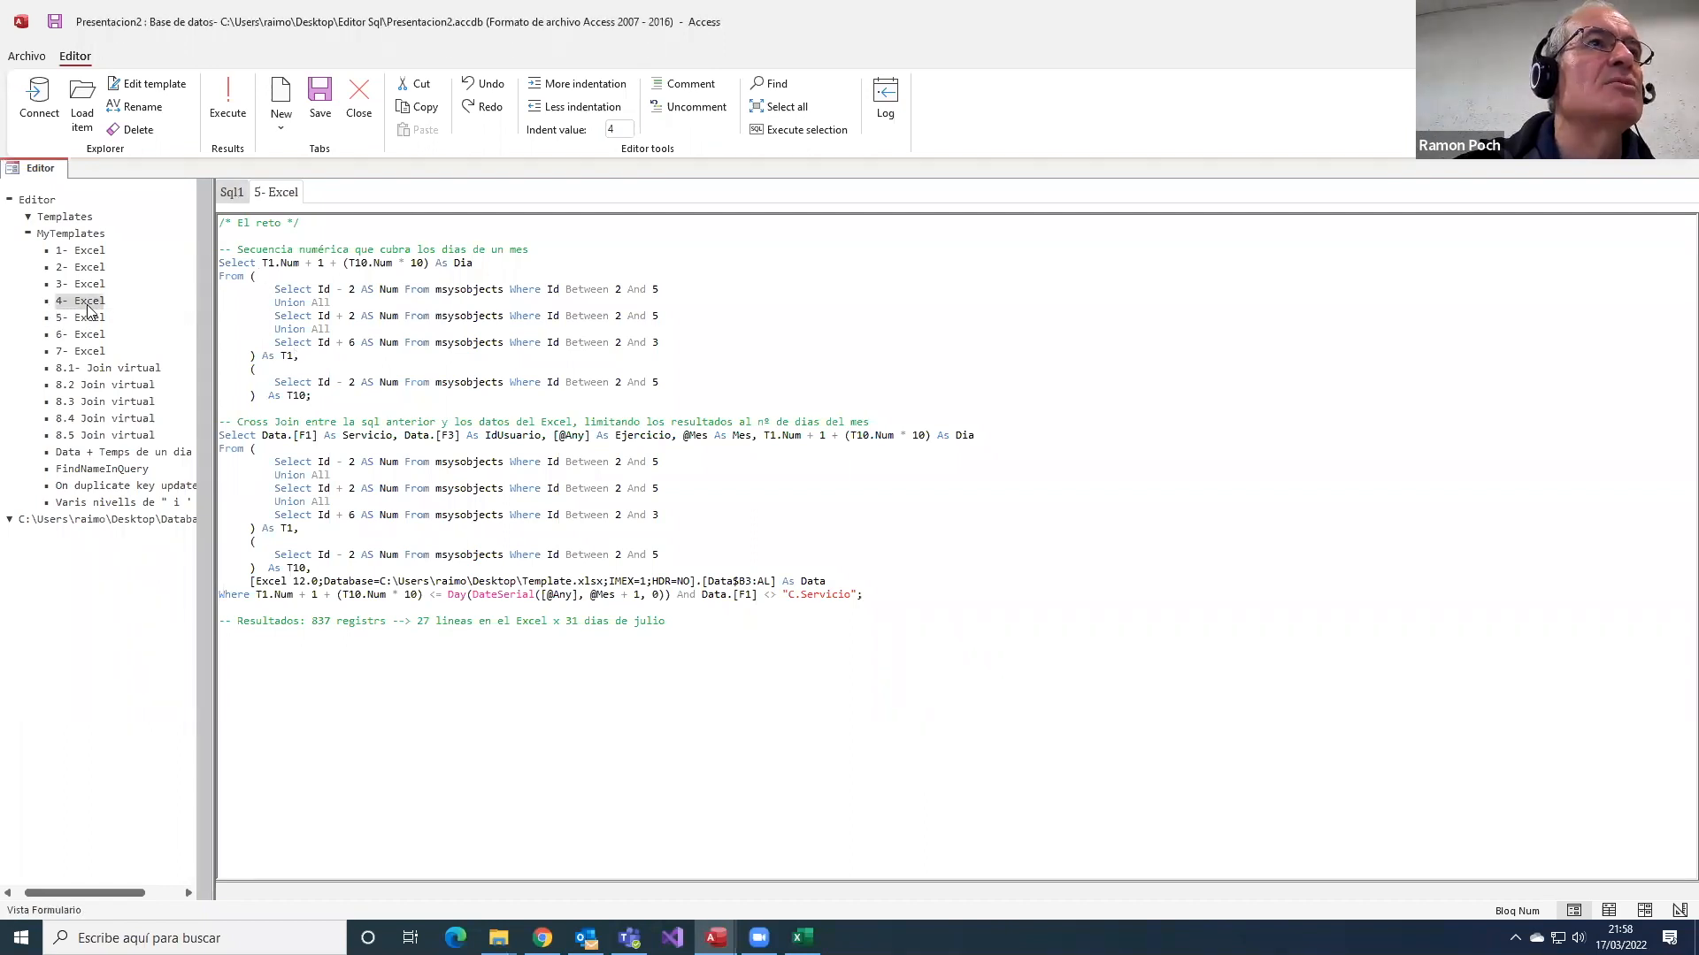
{"action": "right_click", "coordinate": [86, 305]}
{"action": "left_click", "coordinate": [363, 193]}
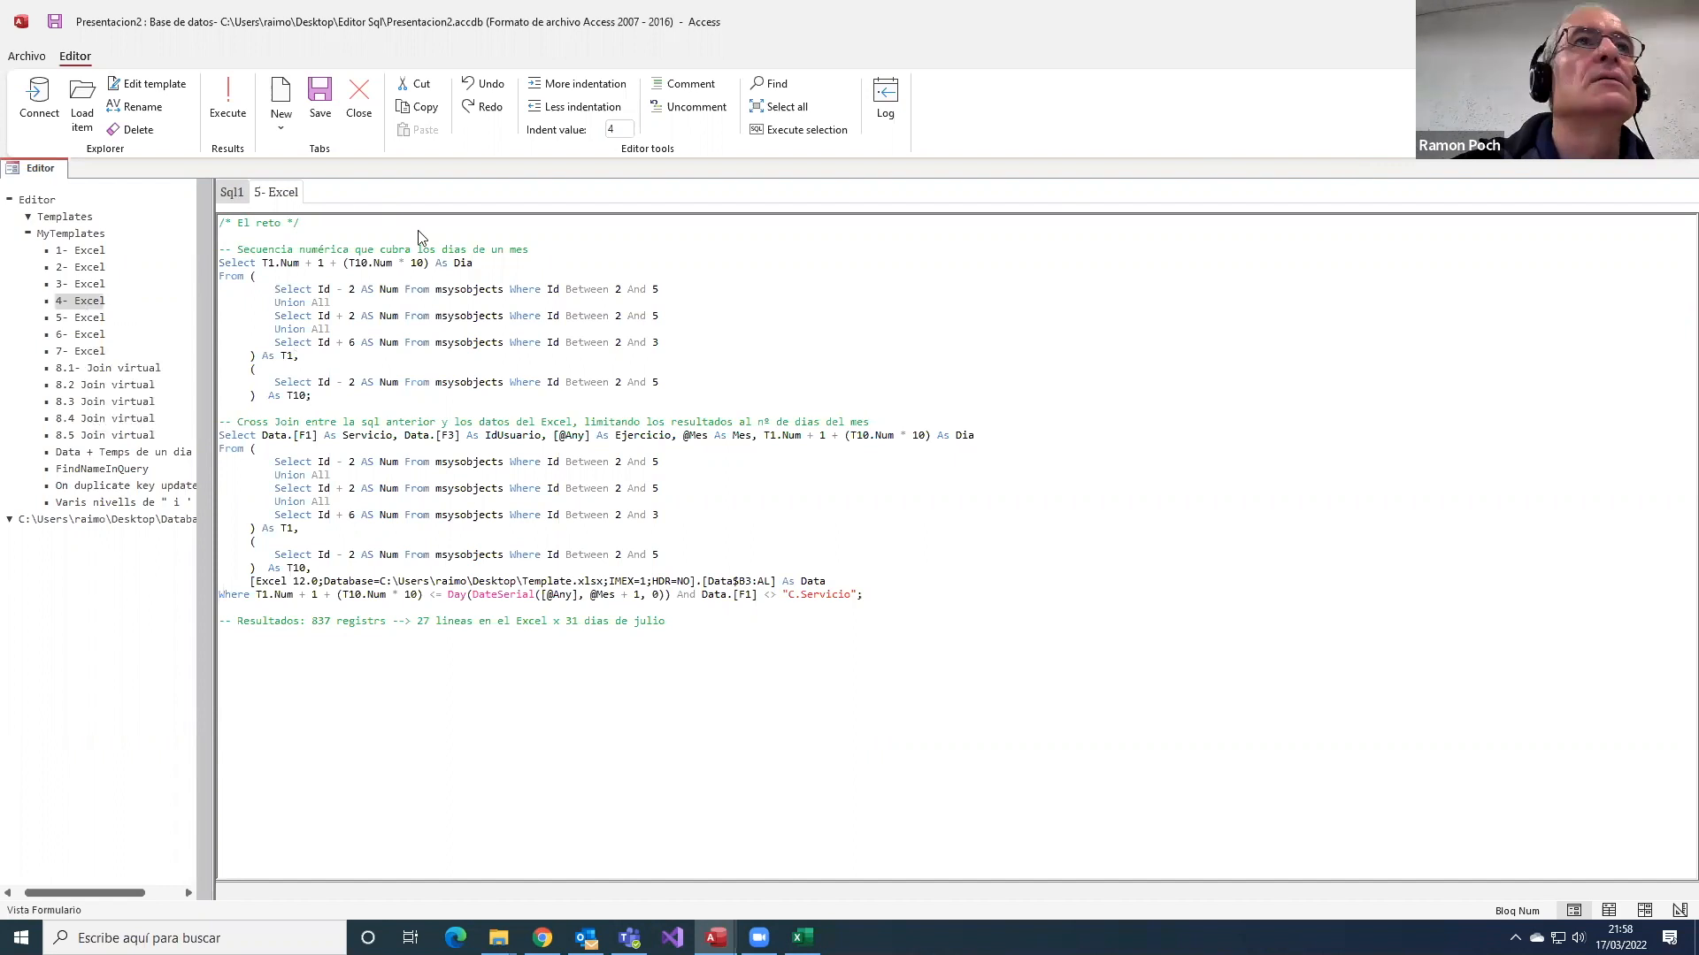
{"action": "left_click", "coordinate": [236, 193]}
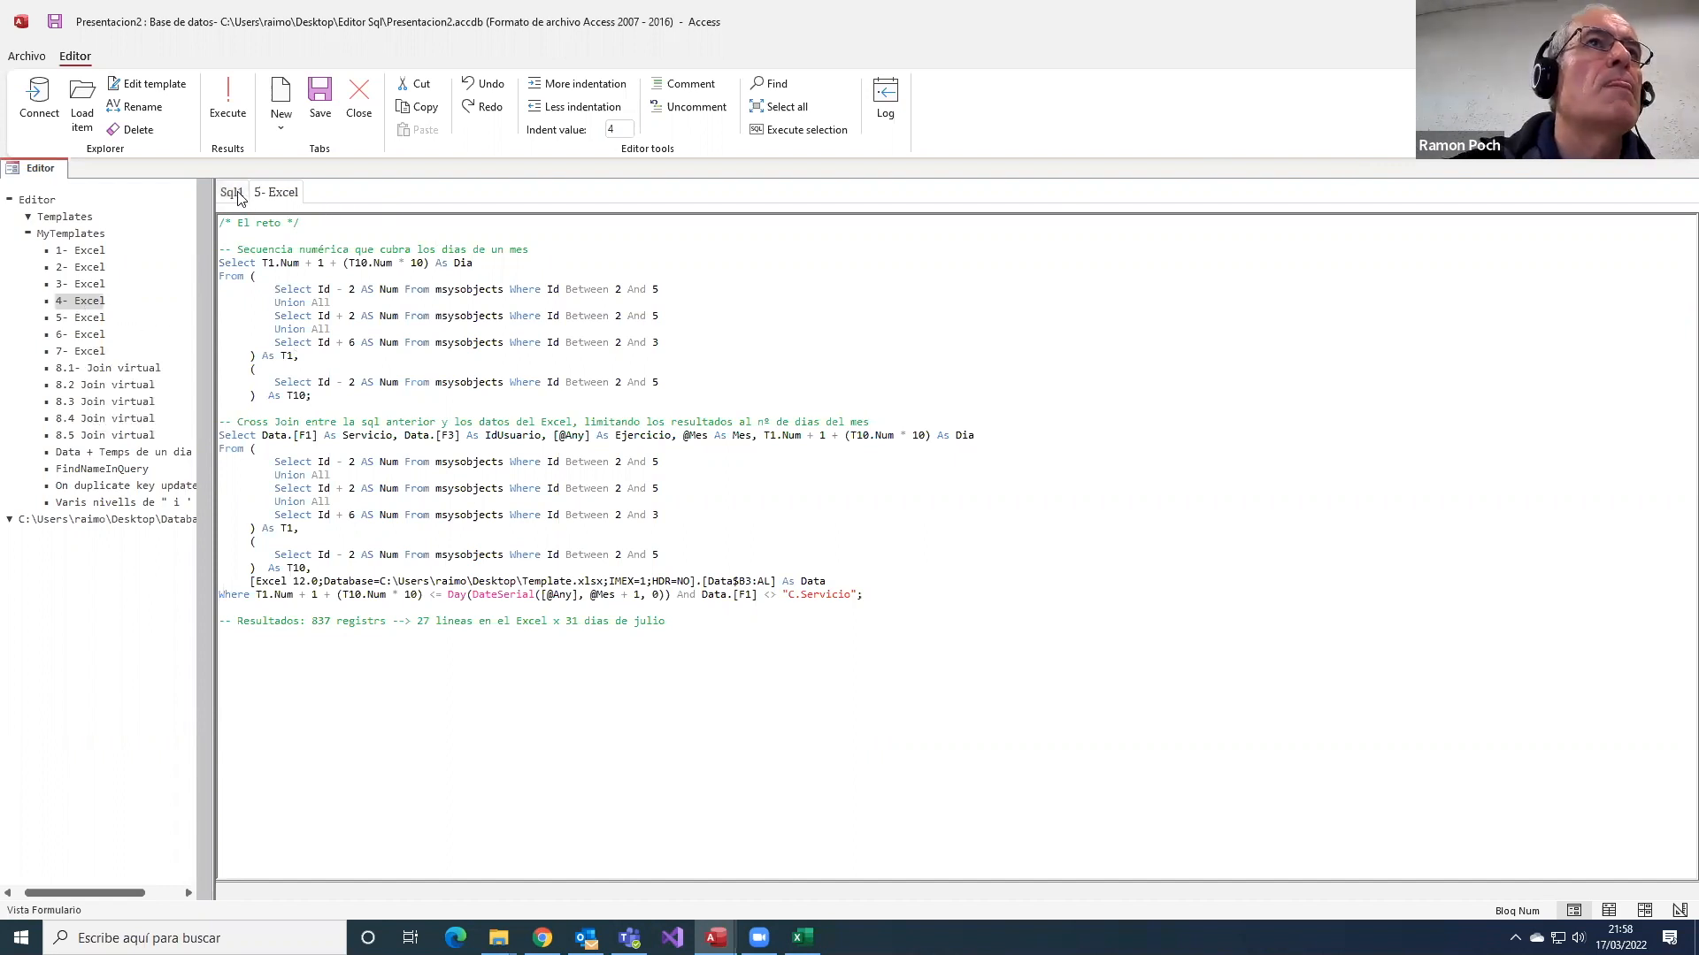
{"action": "left_click", "coordinate": [360, 111]}
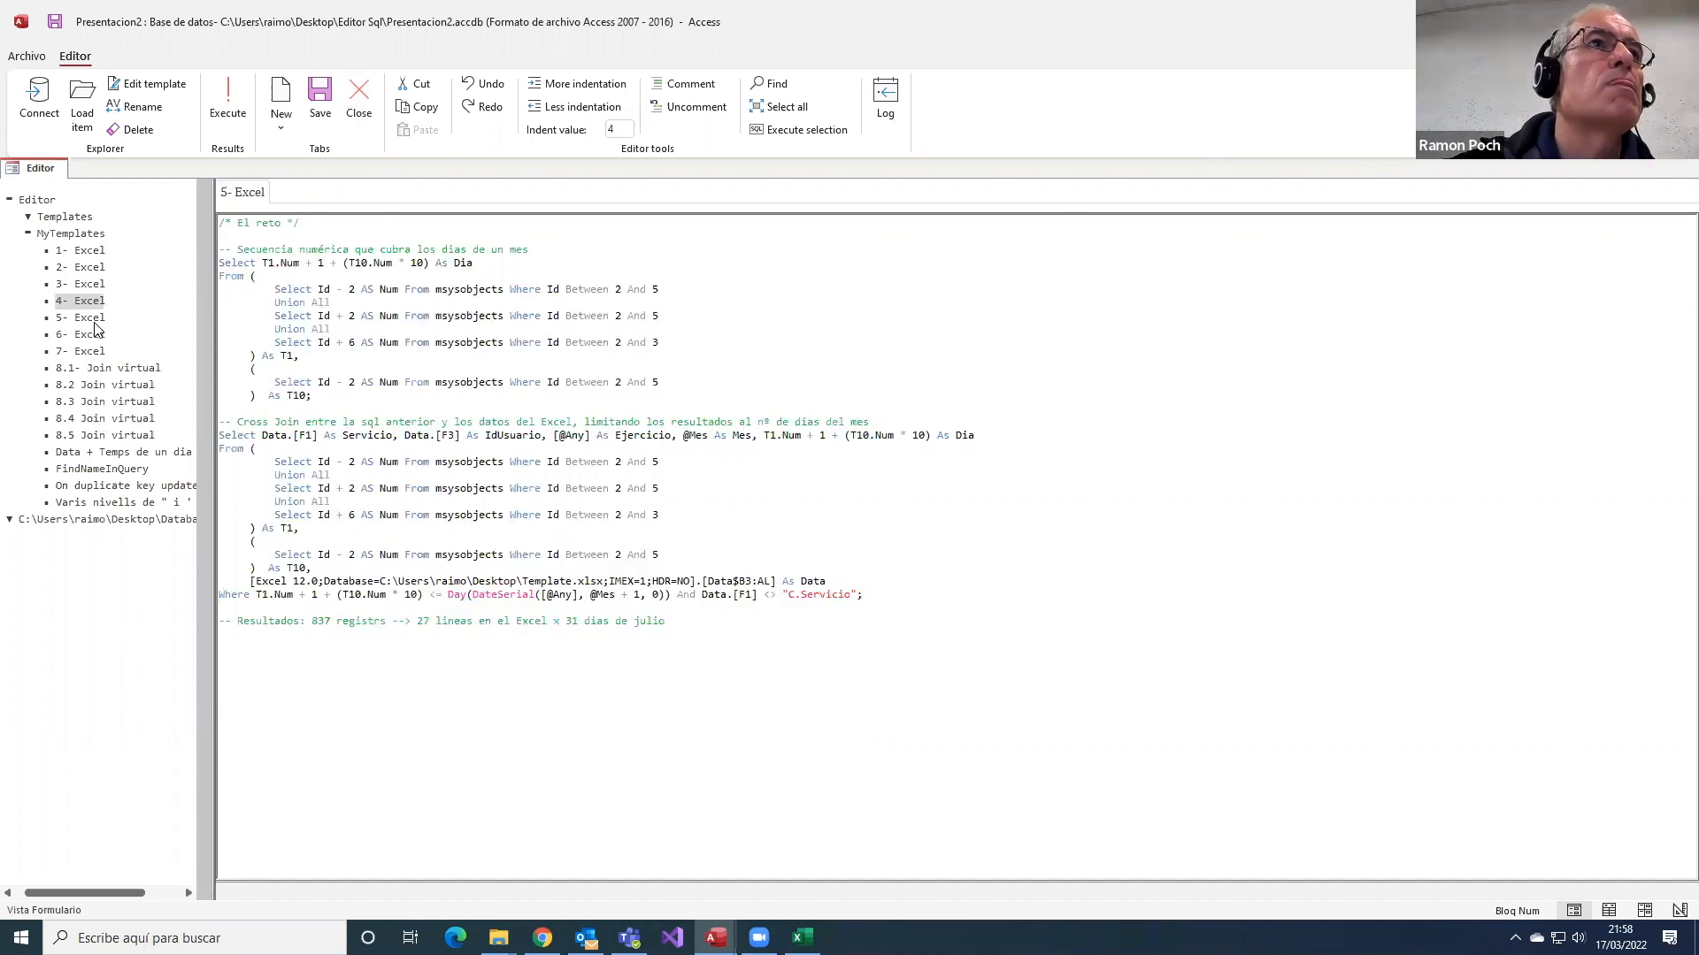
- Open the "4- Excel" template from MyTemplates in the SQL editor
{"action": "right_click", "coordinate": [89, 303]}
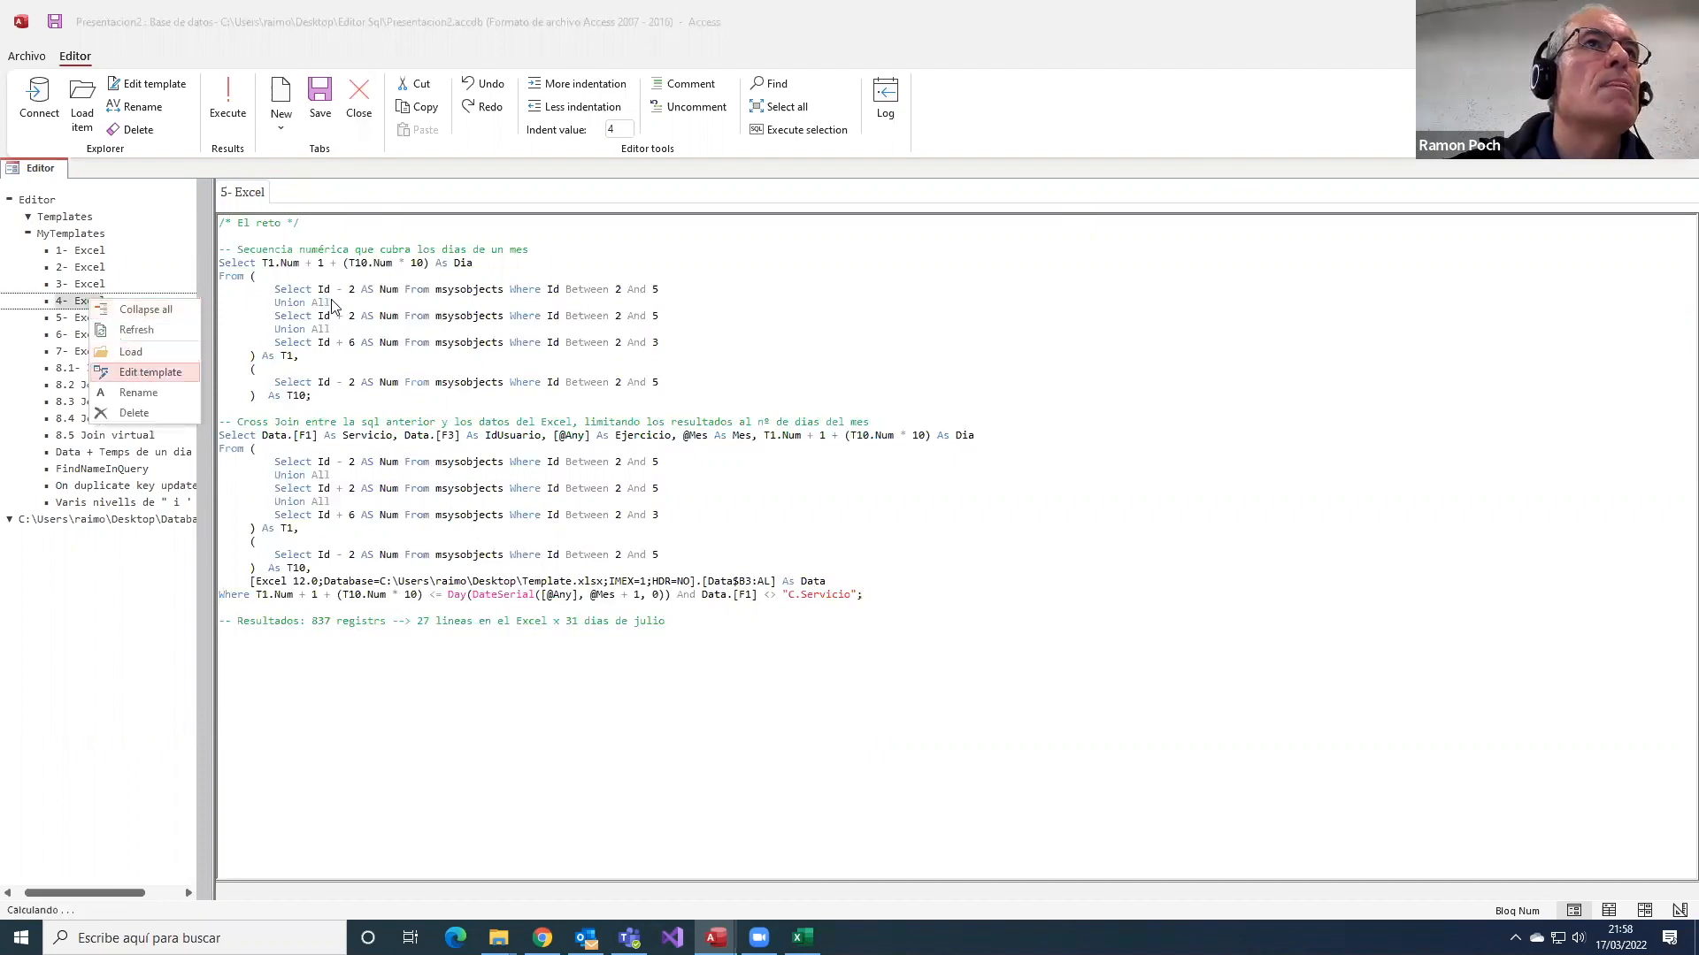
{"action": "key", "text": "Return"}
{"action": "scroll", "coordinate": [512, 531], "scroll_direction": "down", "scroll_amount": 1}
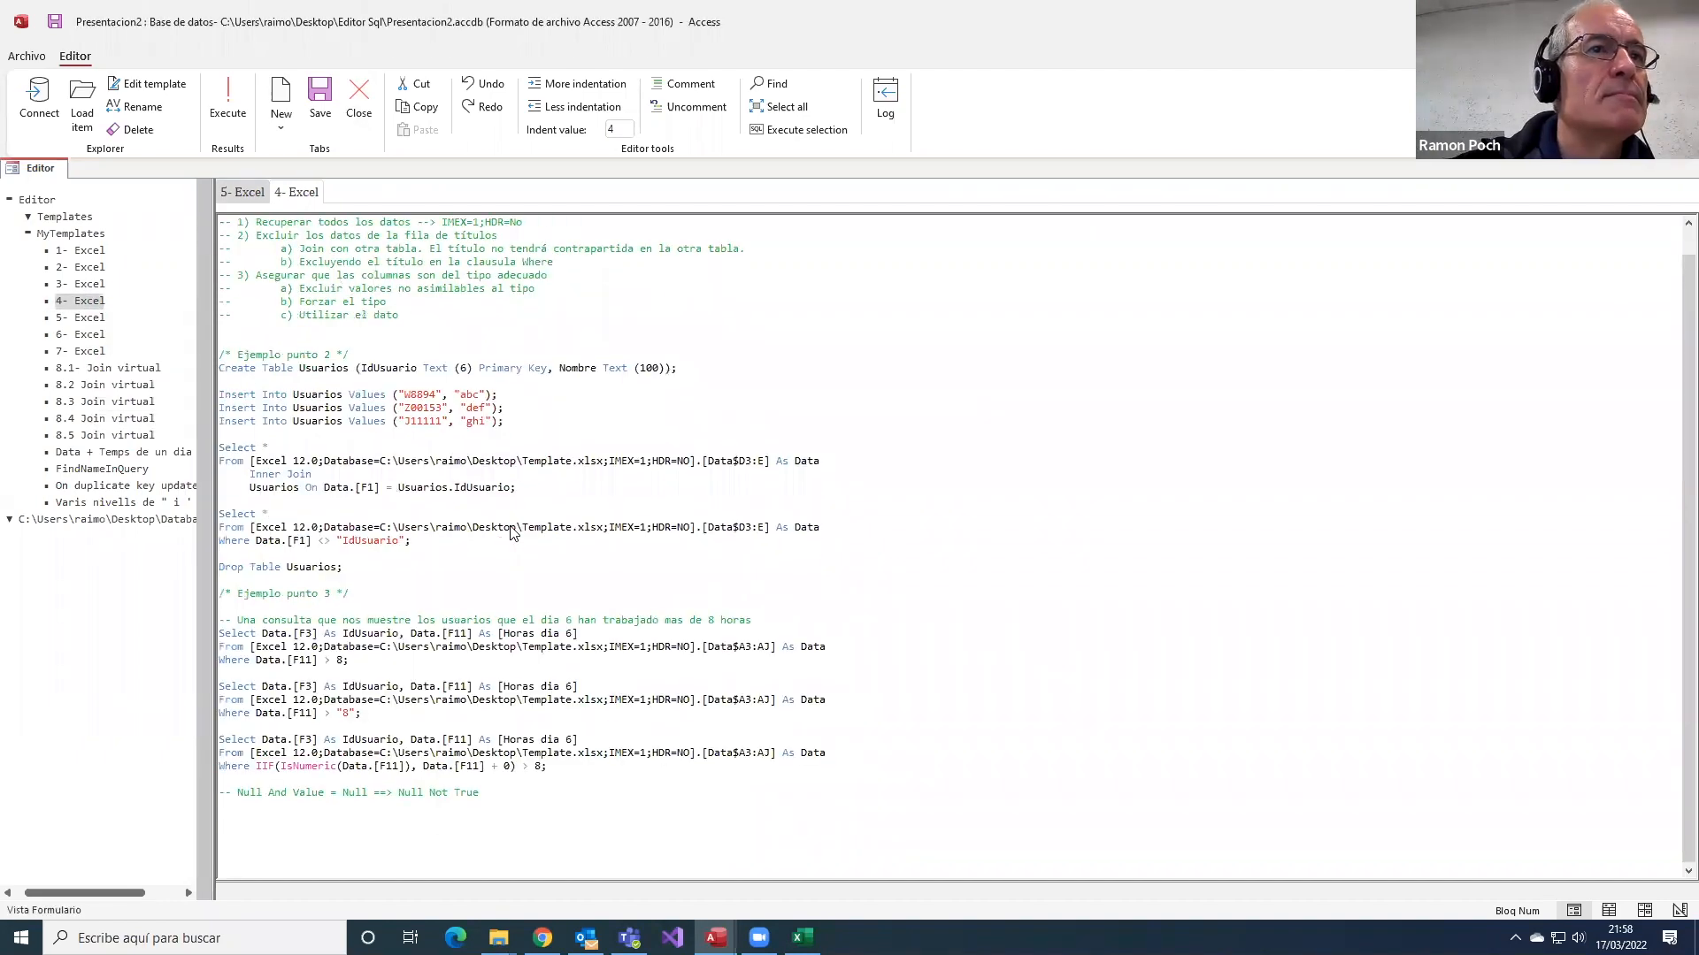
{"action": "scroll", "coordinate": [511, 531], "scroll_direction": "up", "scroll_amount": 1}
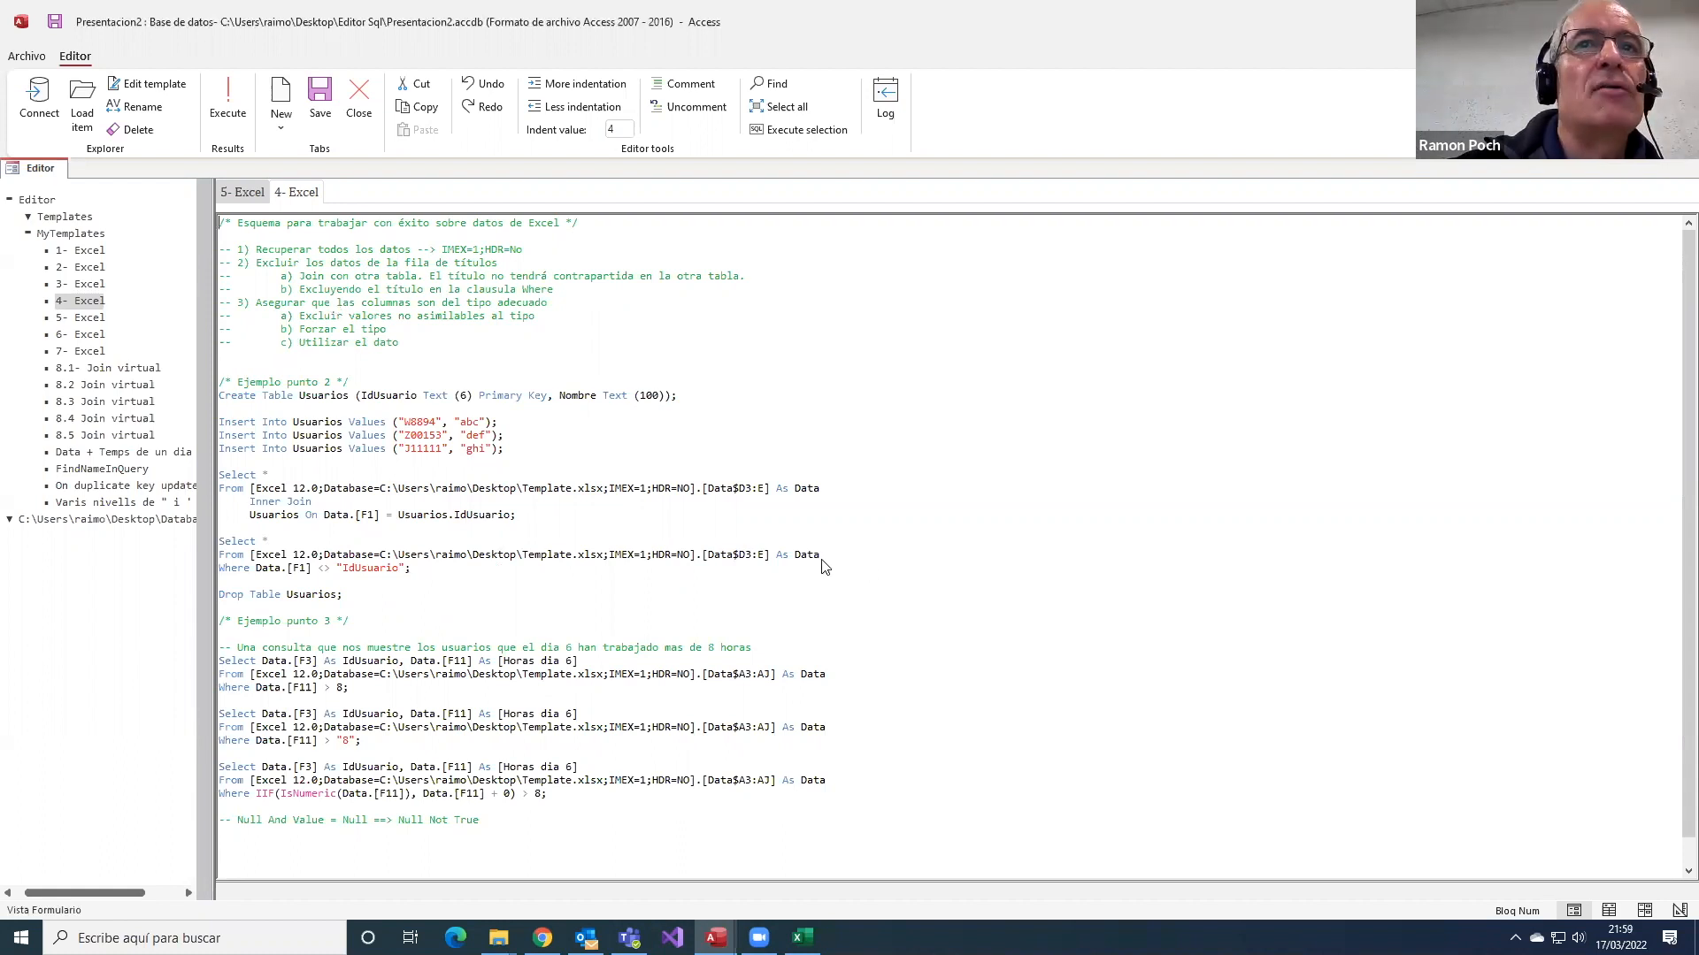
- Run the second Data$D3:E Select without its Where clause, widen result columns F1 and F2, and close the results
{"action": "left_click_drag", "start_coordinate": [823, 558], "coordinate": [224, 556]}
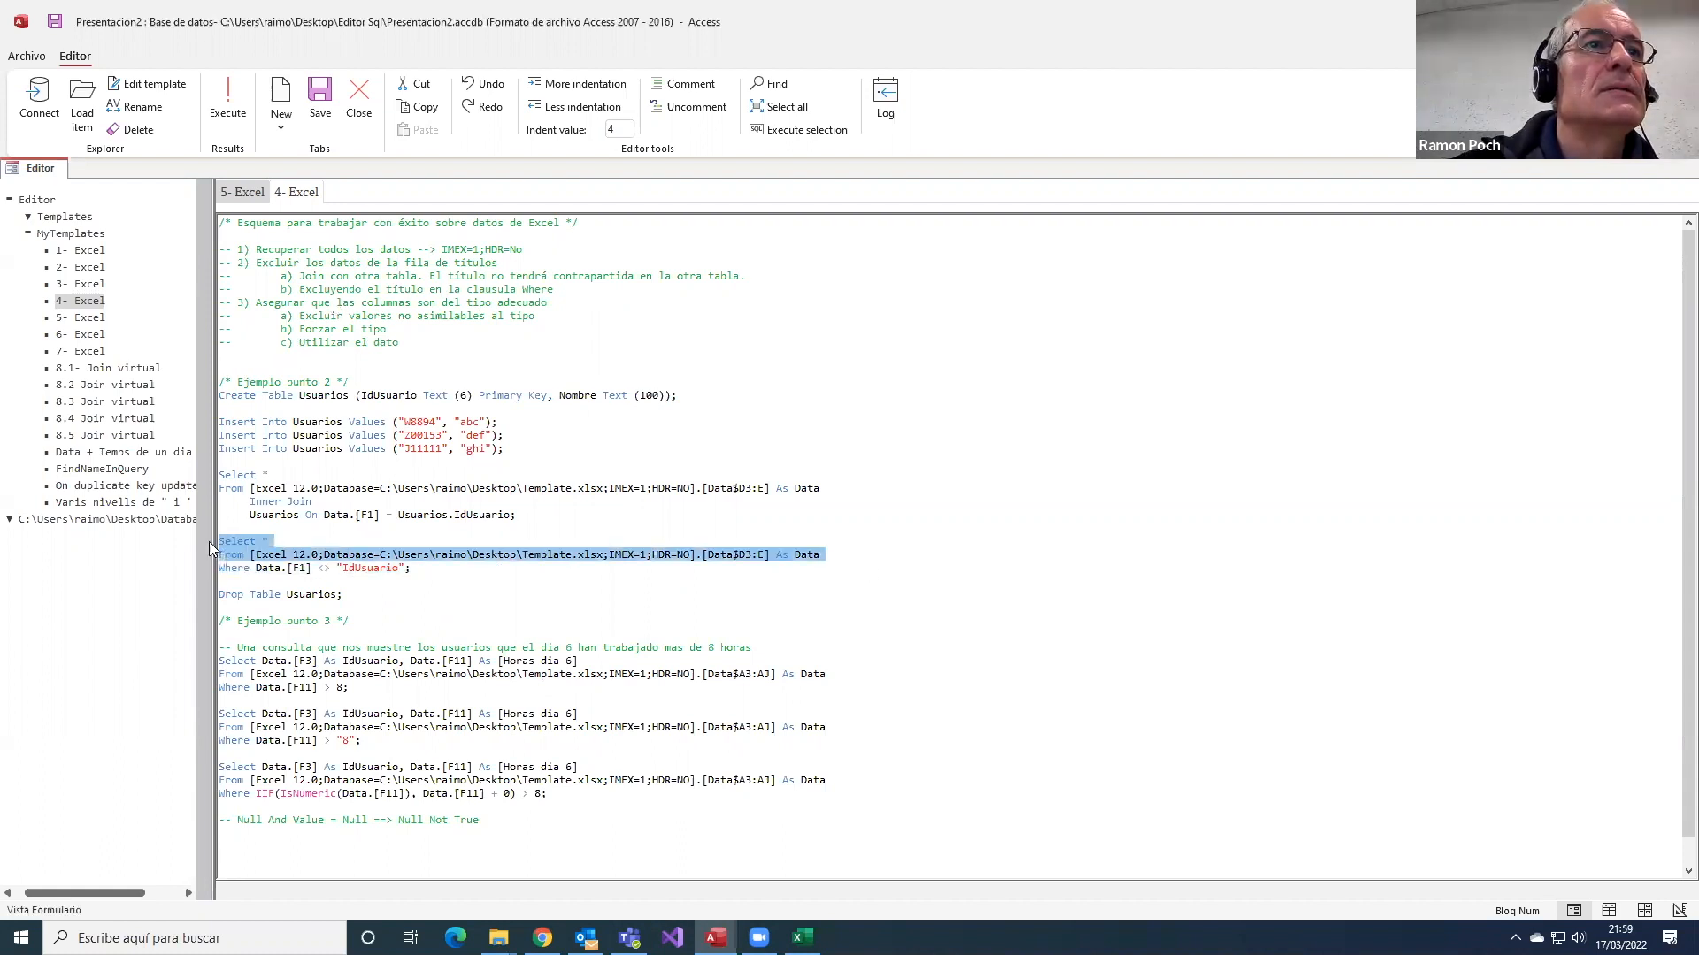
{"action": "left_click", "coordinate": [773, 133]}
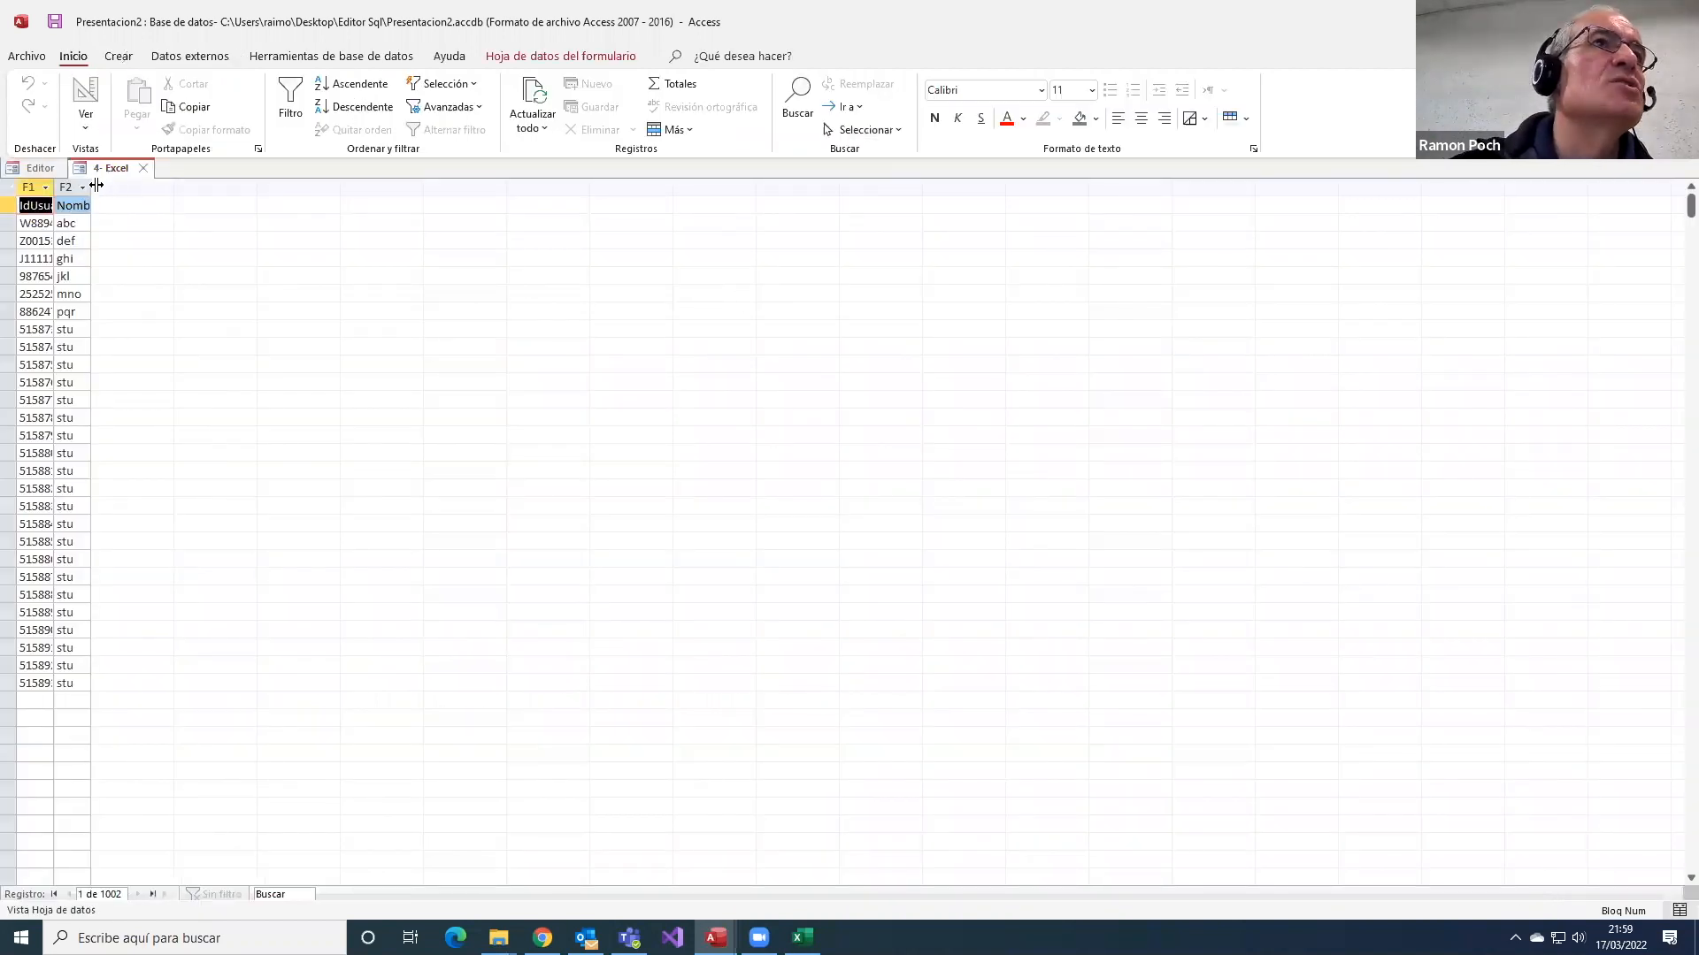
{"action": "left_click_drag", "start_coordinate": [95, 185], "coordinate": [147, 185]}
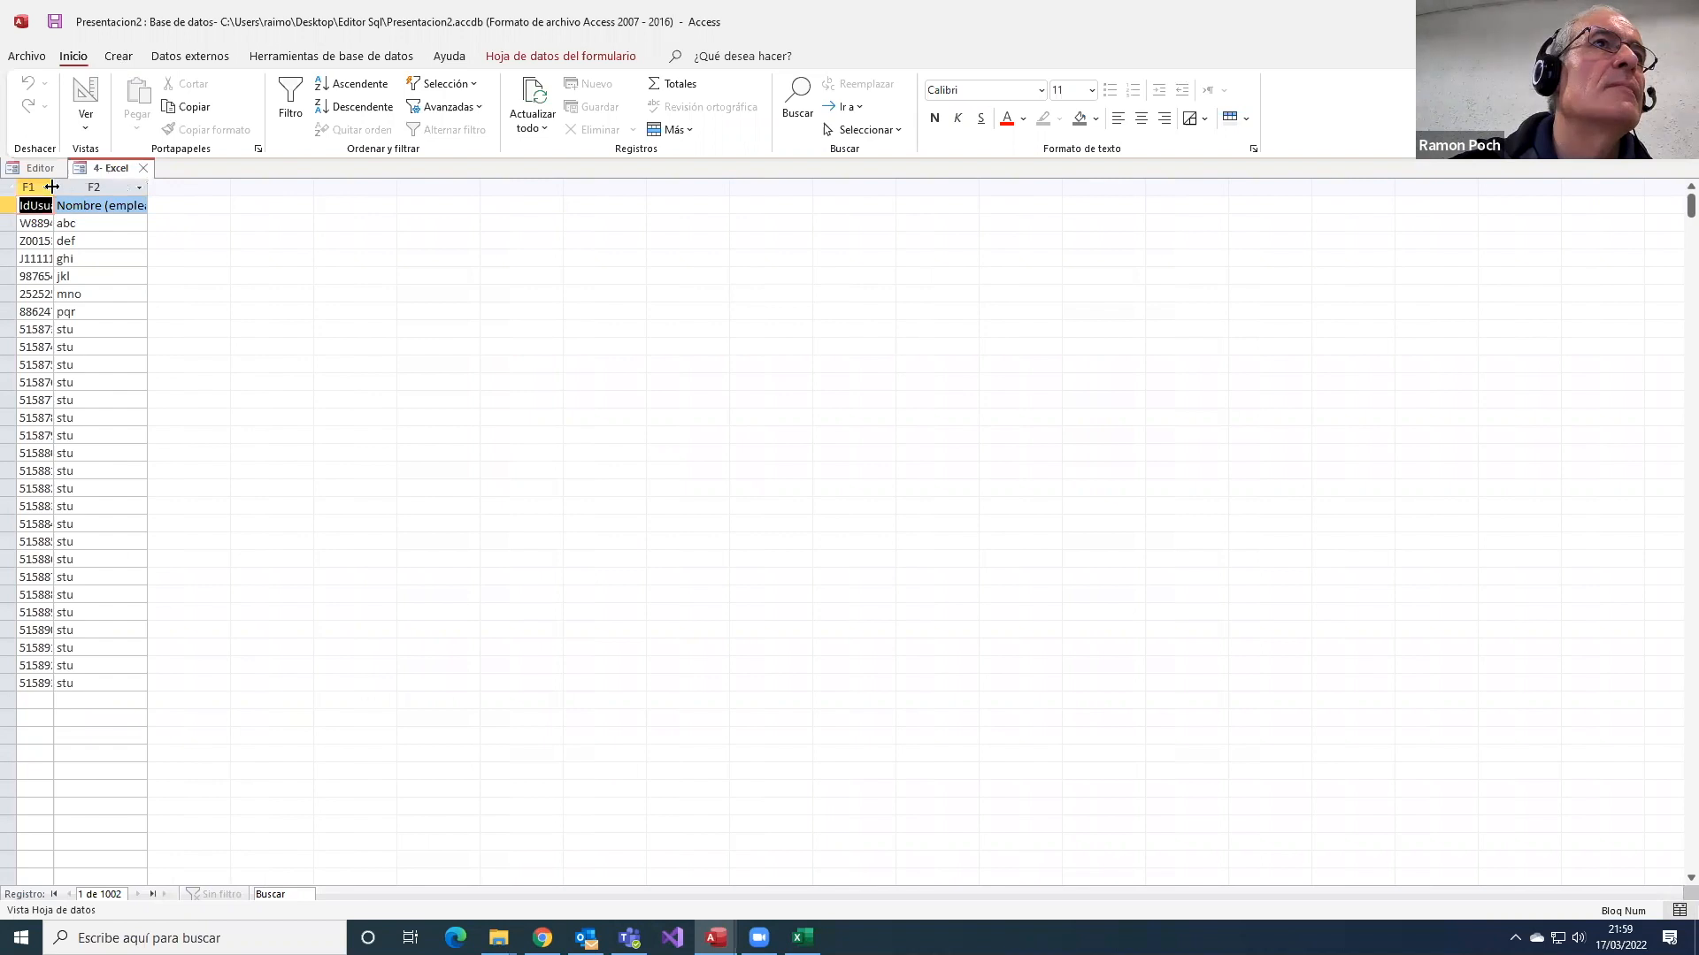
{"action": "left_click_drag", "start_coordinate": [55, 185], "coordinate": [80, 184]}
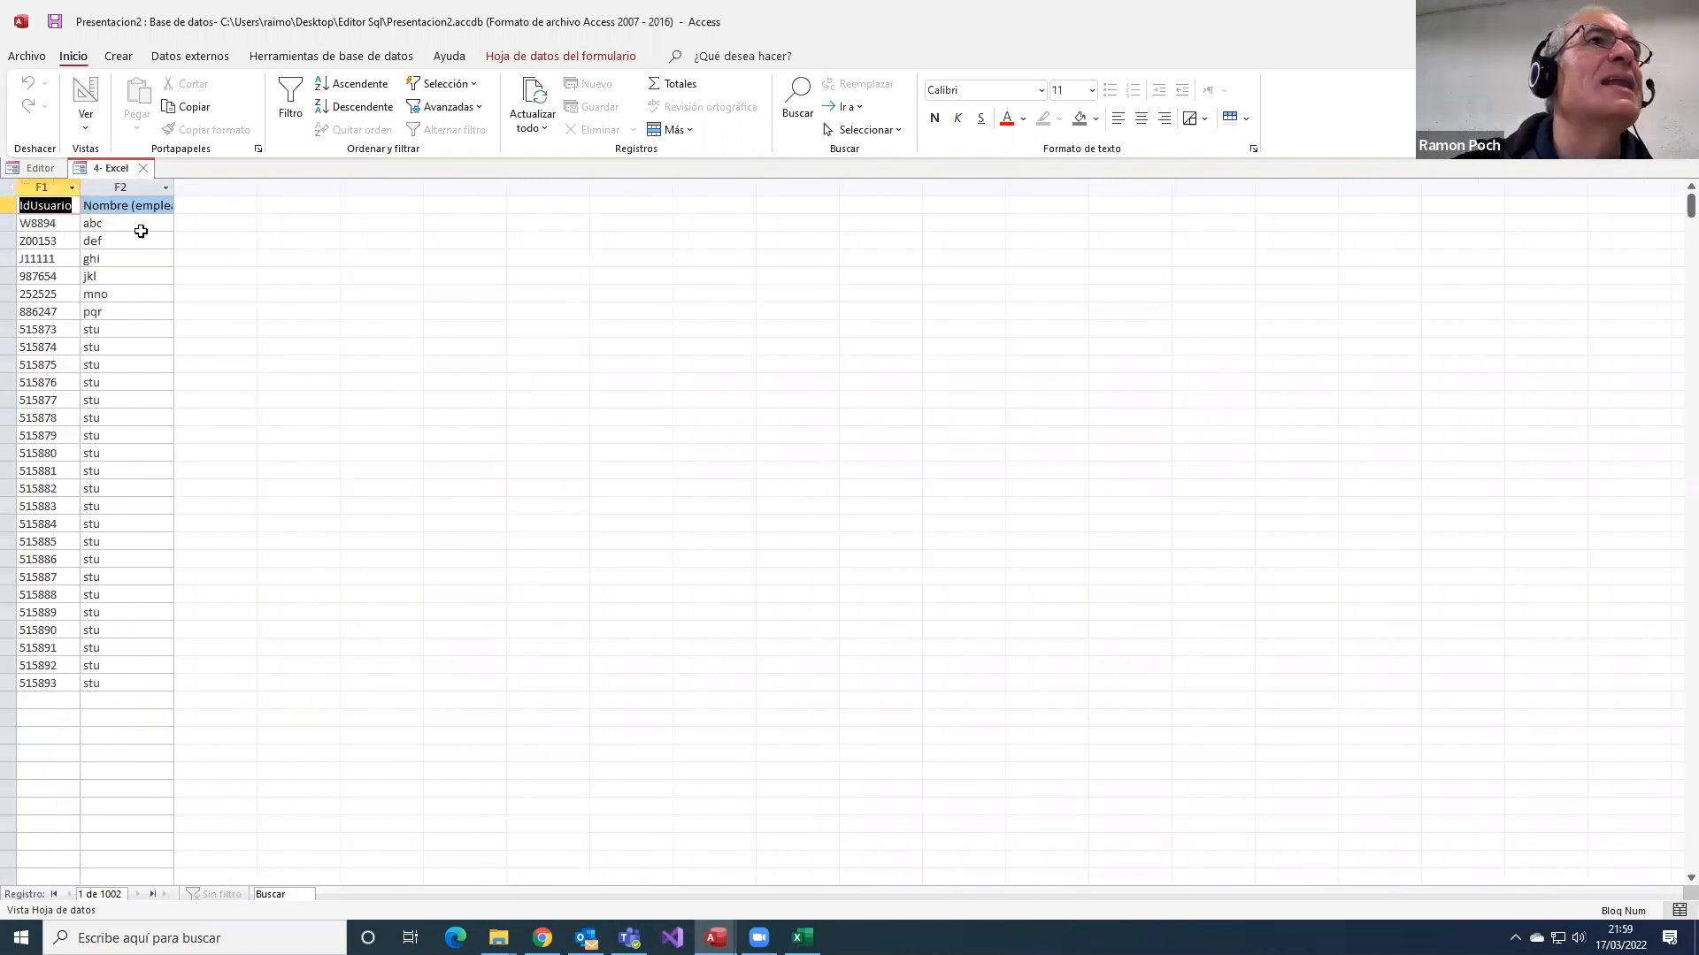
{"action": "left_click", "coordinate": [144, 170]}
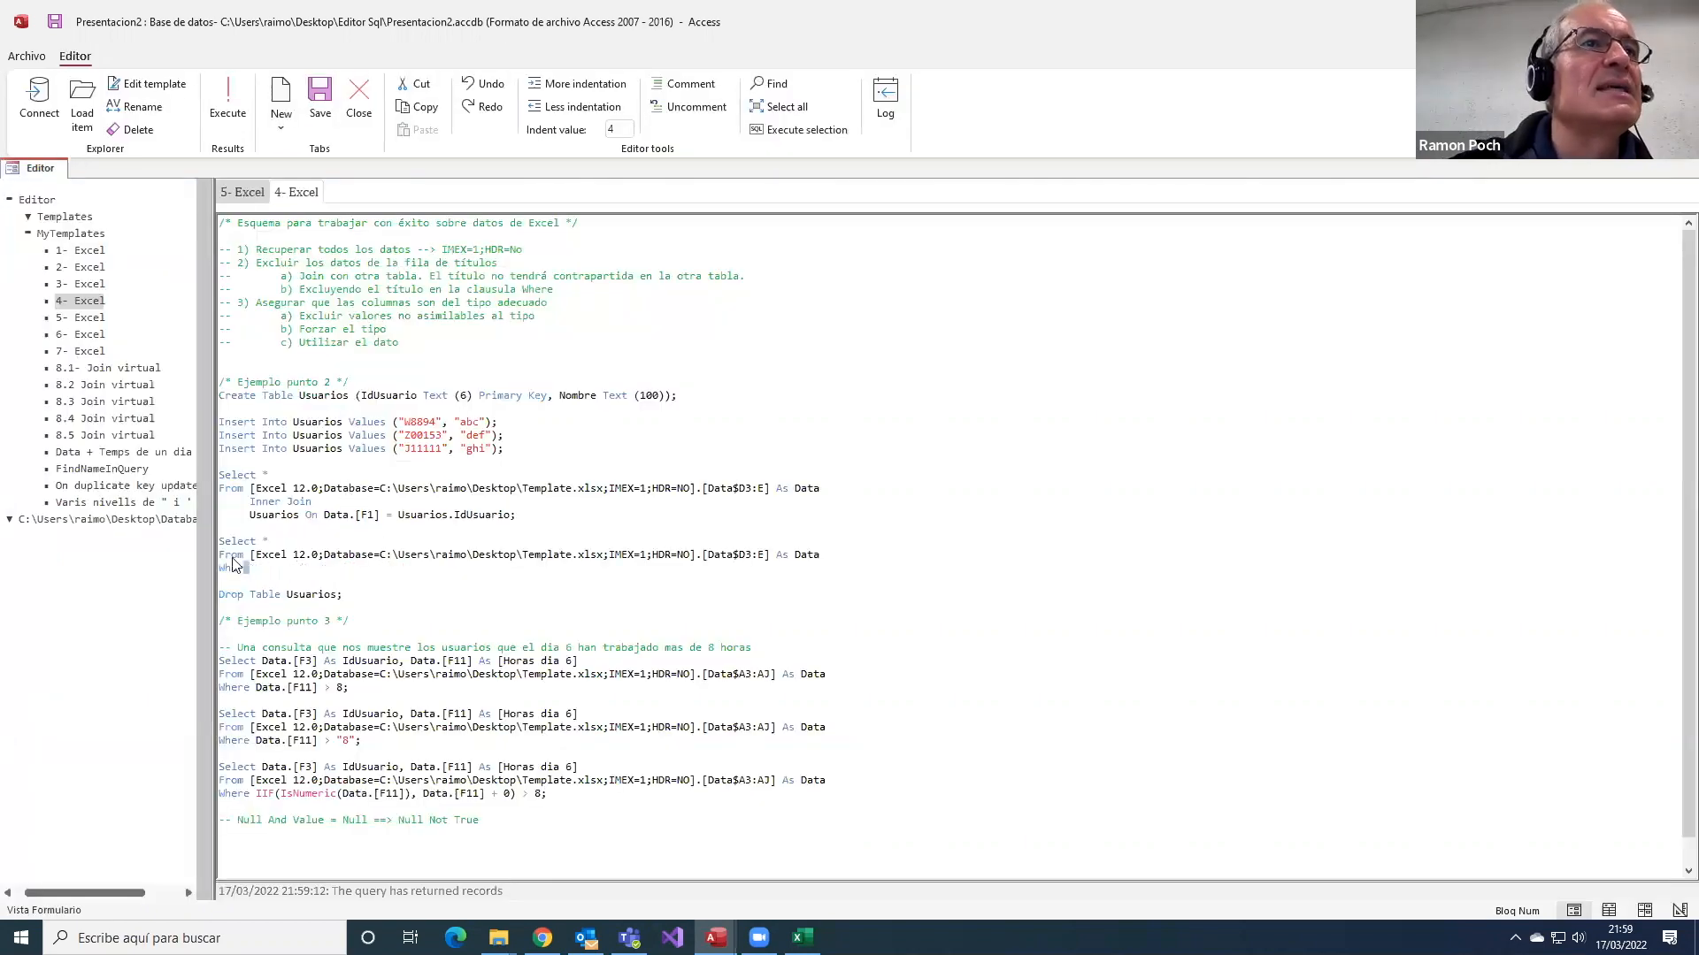
- Run the Data$D3:E Select with its Where Data.[F1] <> "IdUsuario" clause and close the results
{"action": "left_click_drag", "start_coordinate": [414, 569], "coordinate": [219, 541]}
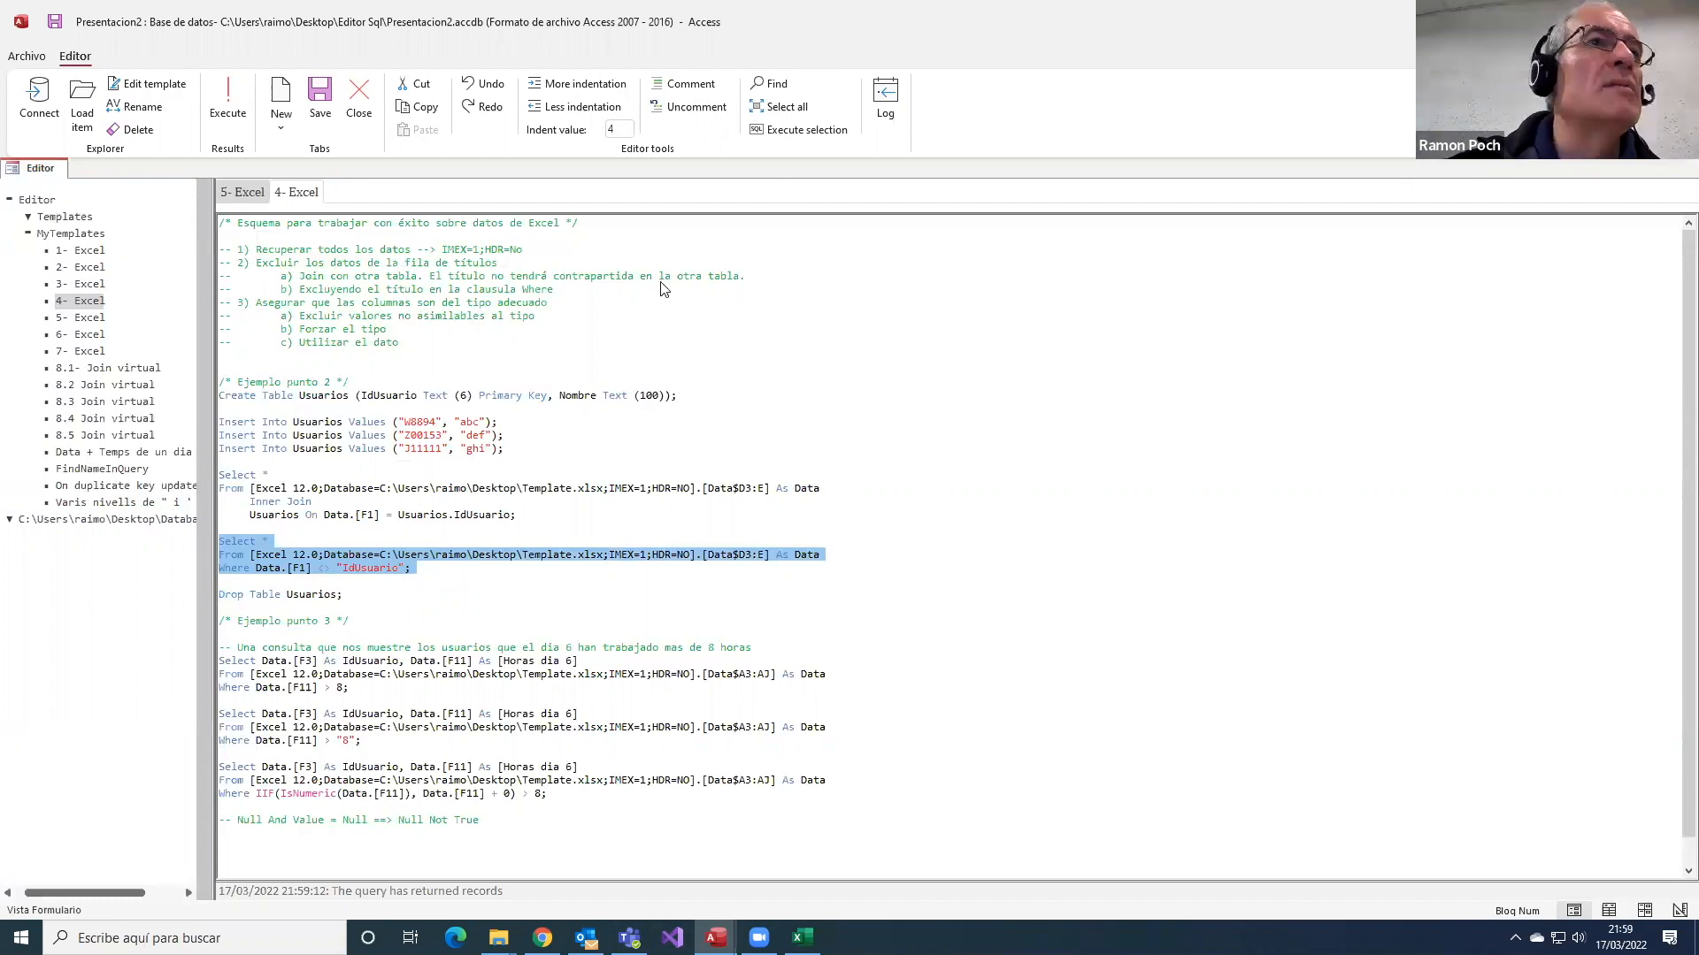
{"action": "left_click", "coordinate": [801, 129]}
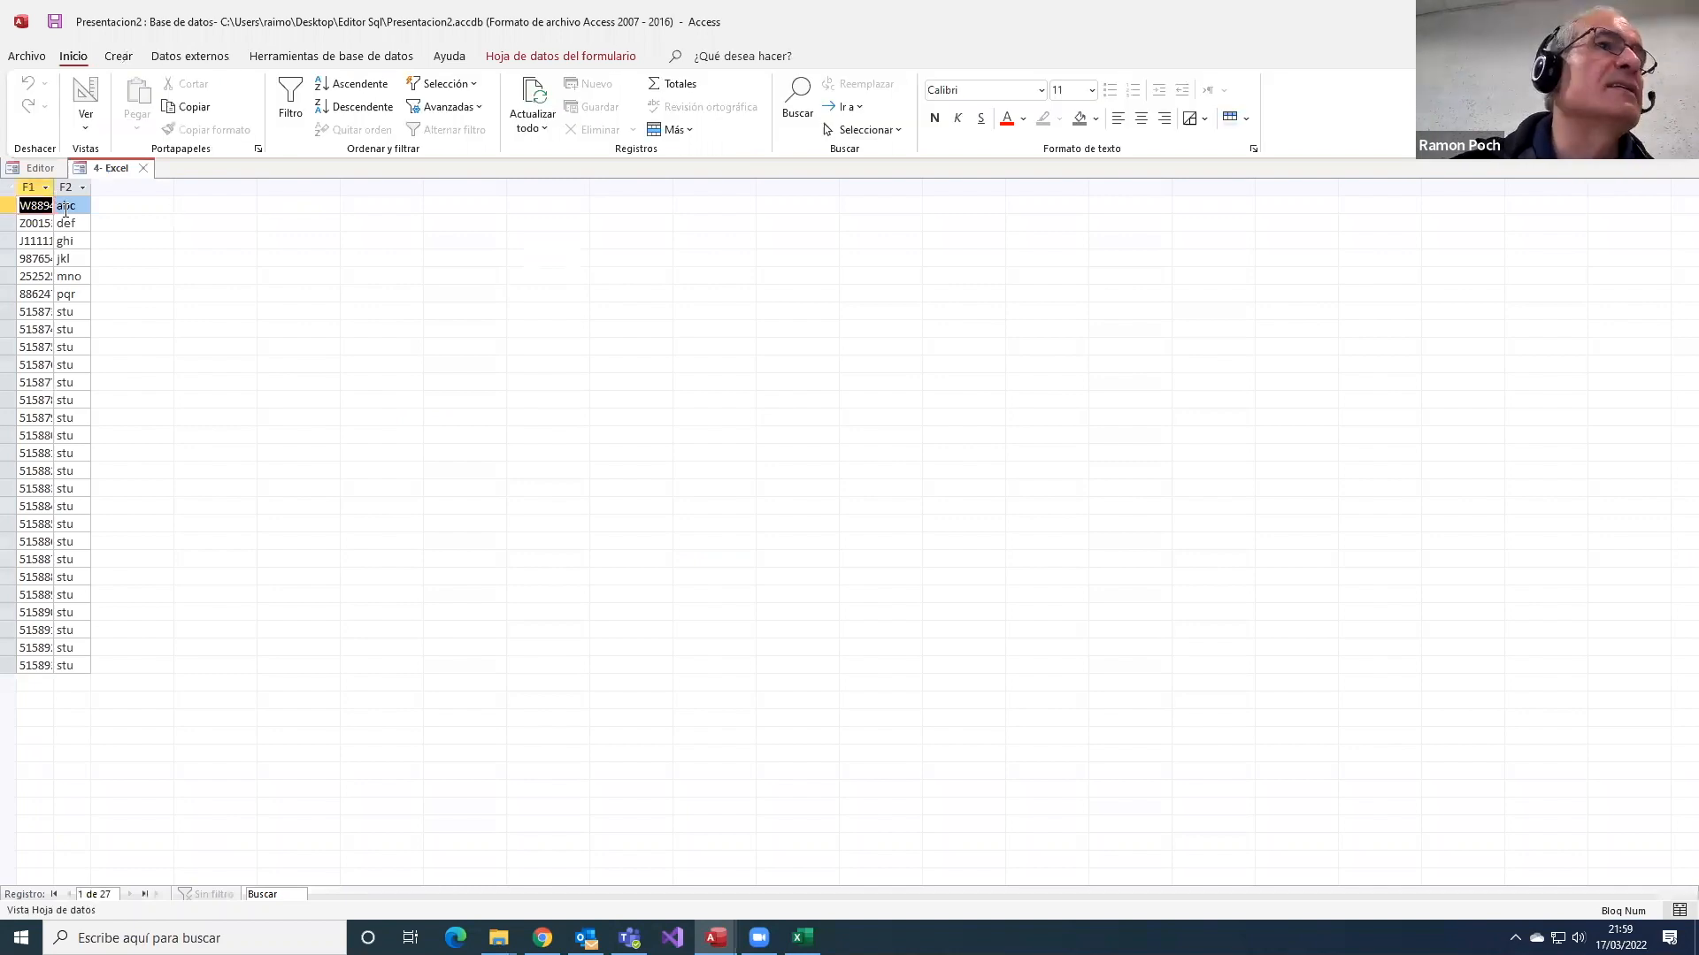
{"action": "left_click", "coordinate": [149, 172]}
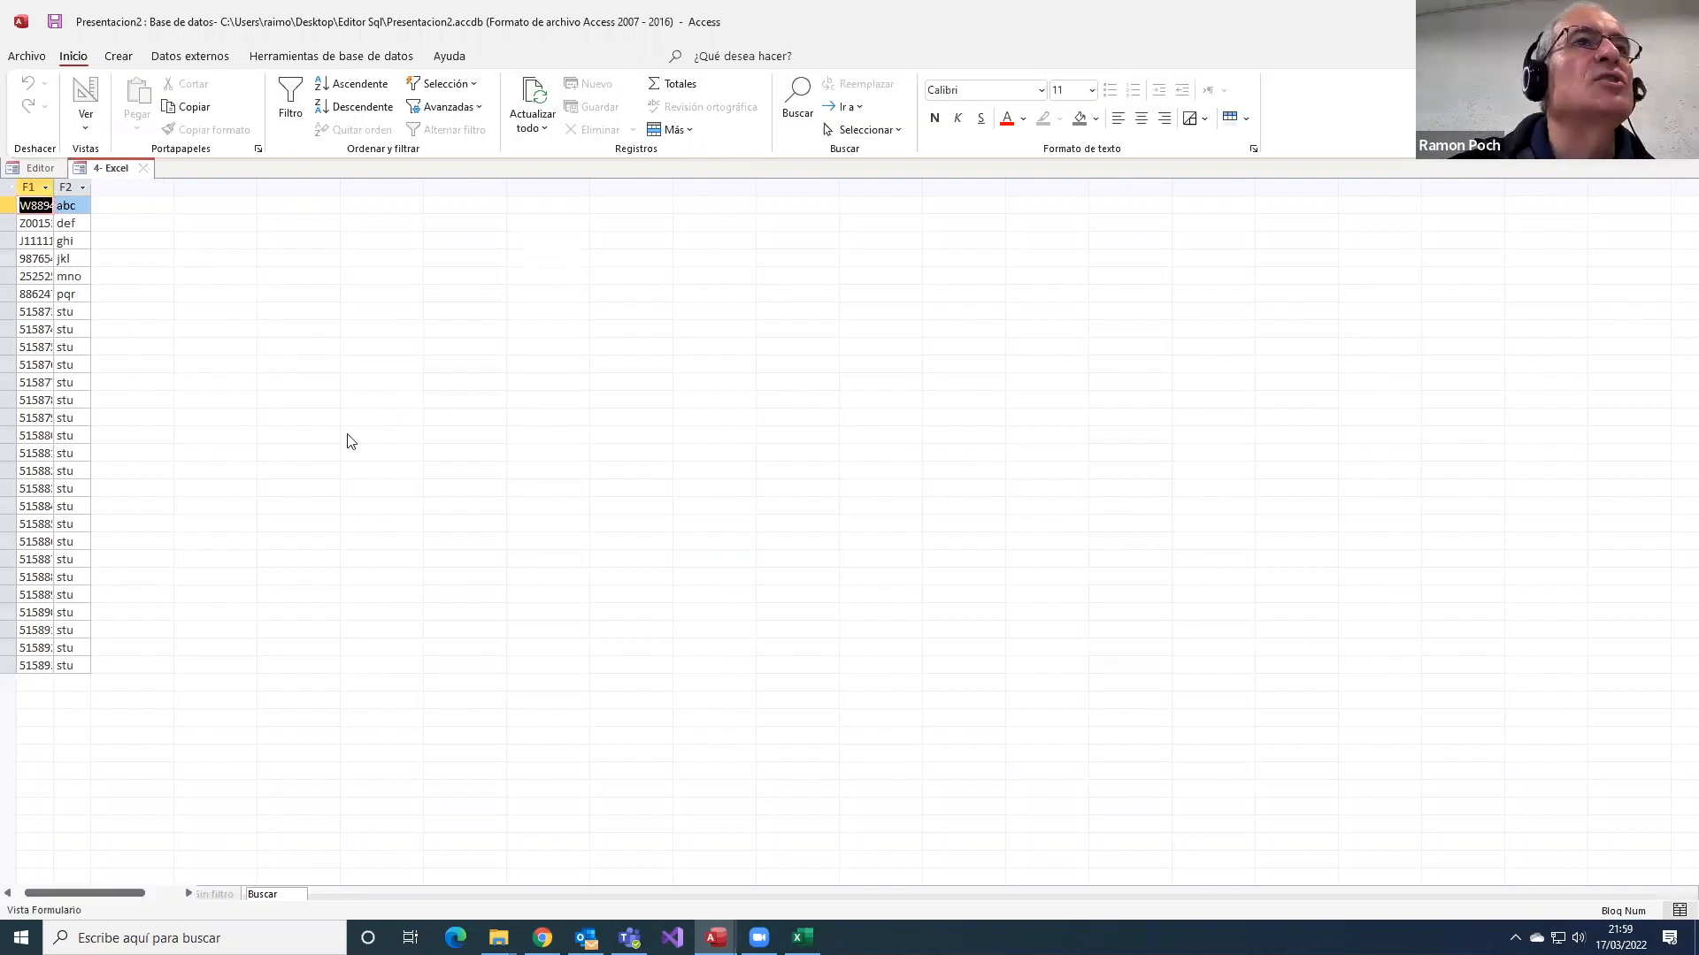
- Run the Drop Table Usuarios statement and accept executing the DDL
{"action": "left_click_drag", "start_coordinate": [345, 596], "coordinate": [202, 591]}
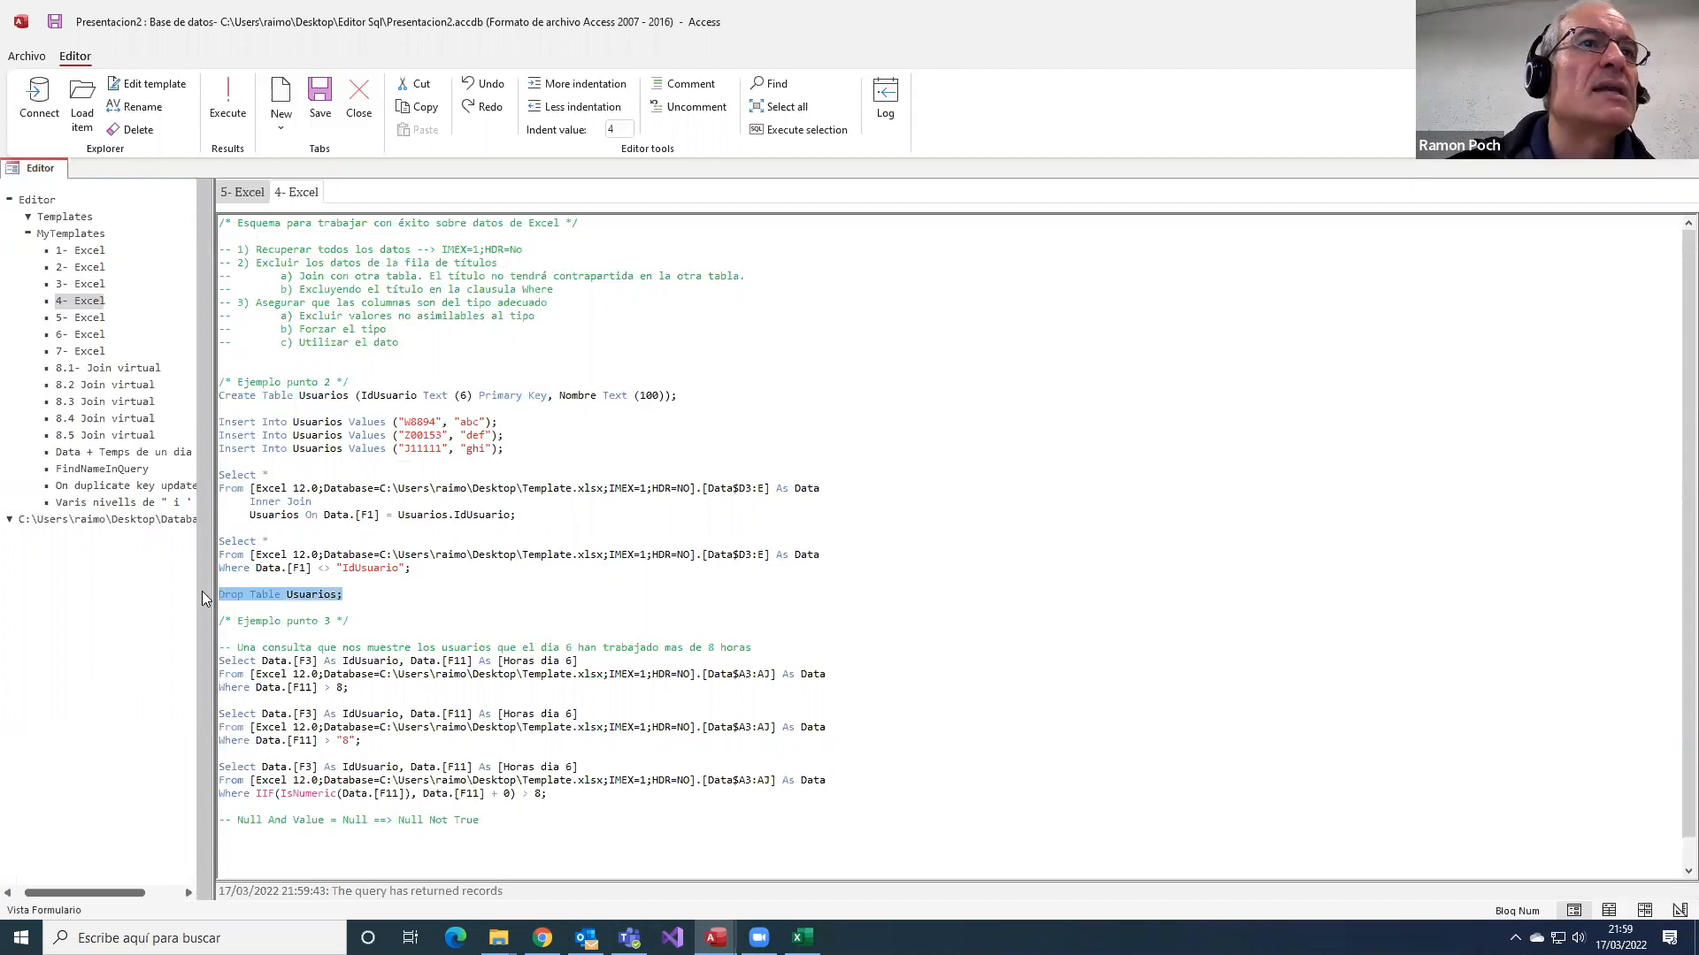
{"action": "left_click", "coordinate": [782, 132]}
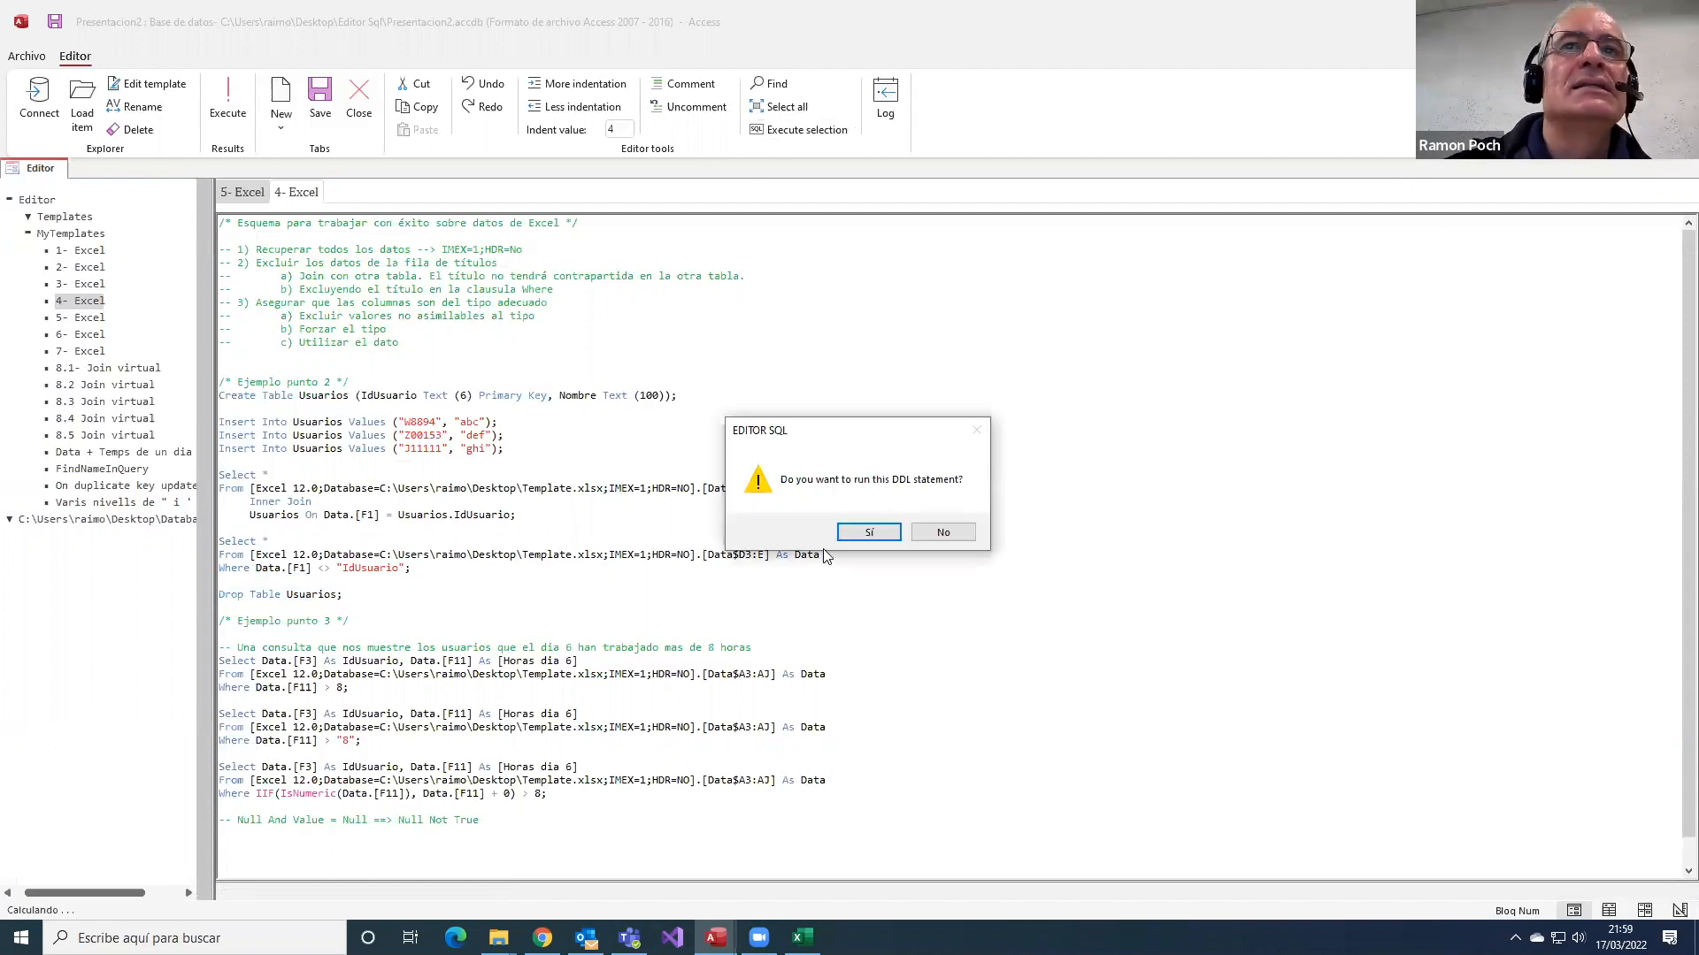
{"action": "left_click", "coordinate": [847, 529]}
{"action": "left_click", "coordinate": [505, 619]}
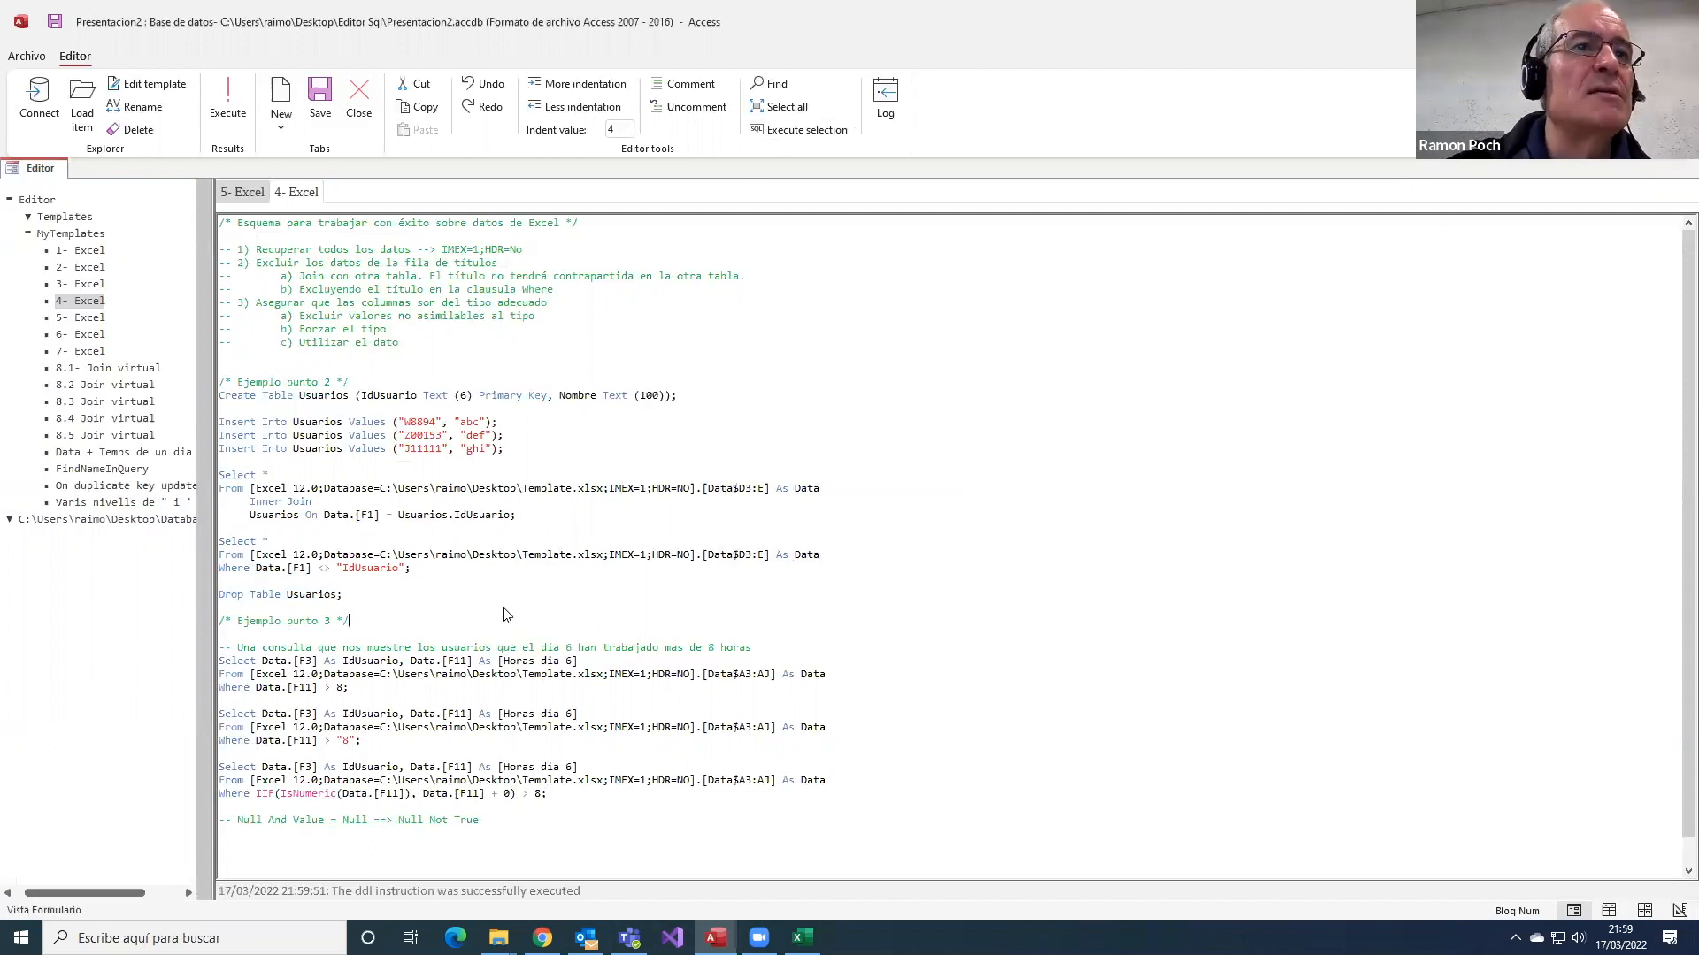
- Switch to Template.xlsx in Excel and examine the day 6 hours on the Data sheet, cells K4 to K16
{"action": "scroll", "coordinate": [506, 615], "scroll_direction": "down", "scroll_amount": 1}
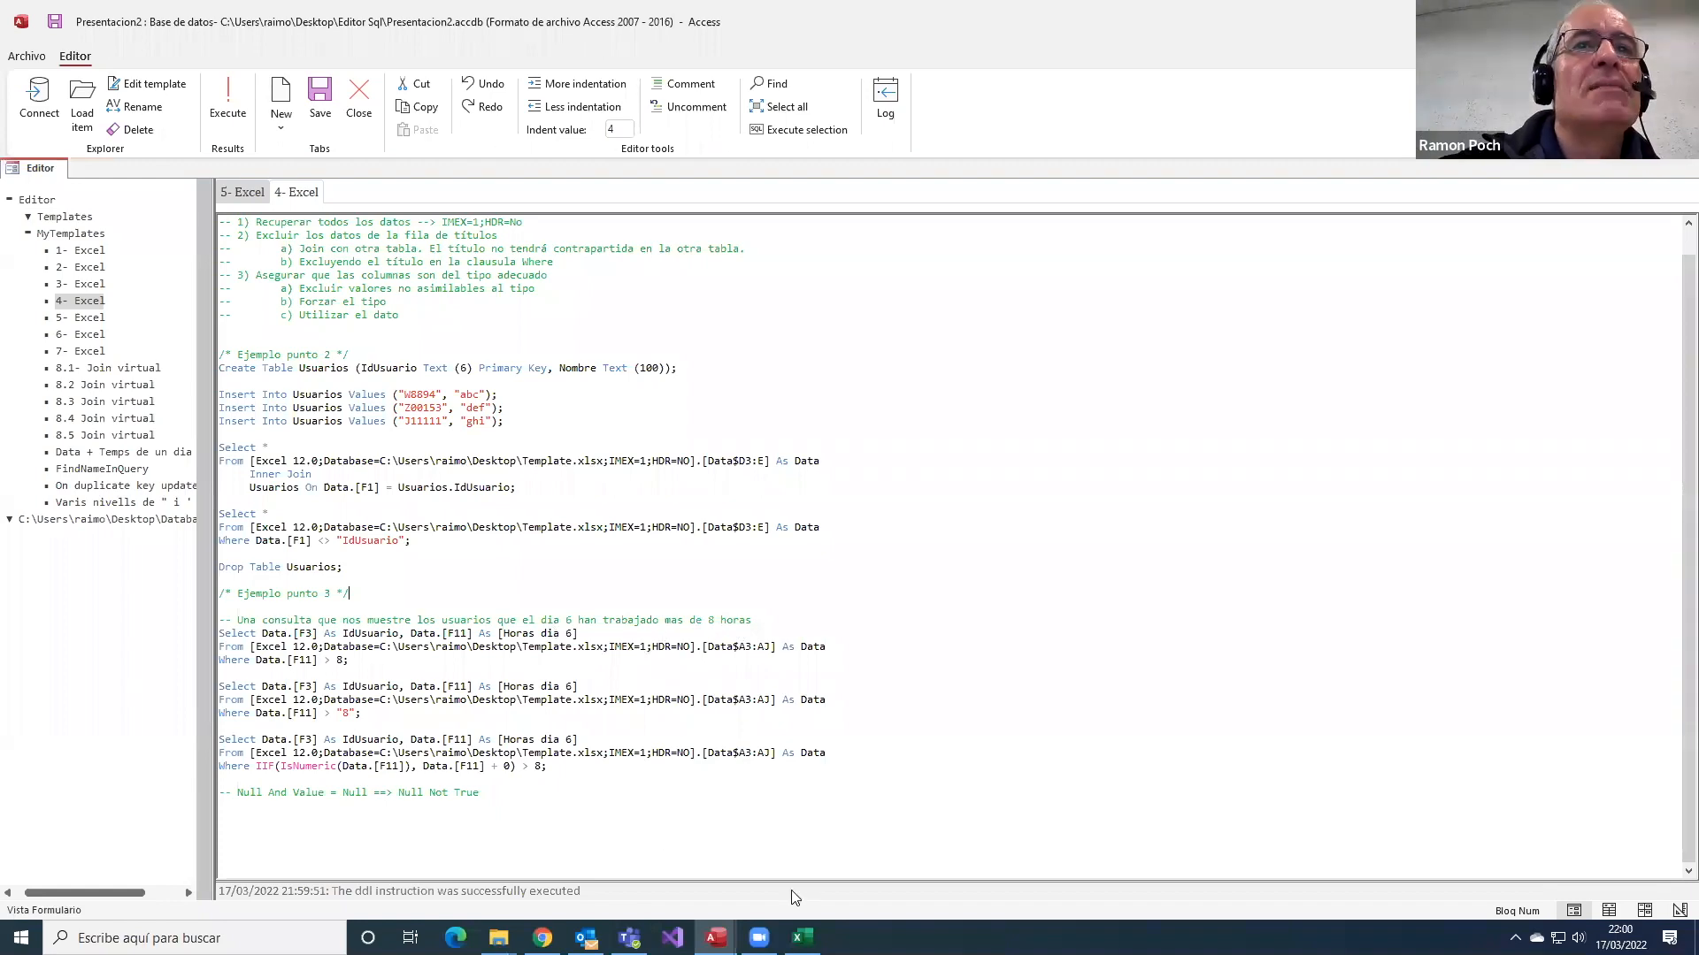
{"action": "mouse_move", "coordinate": [803, 937]}
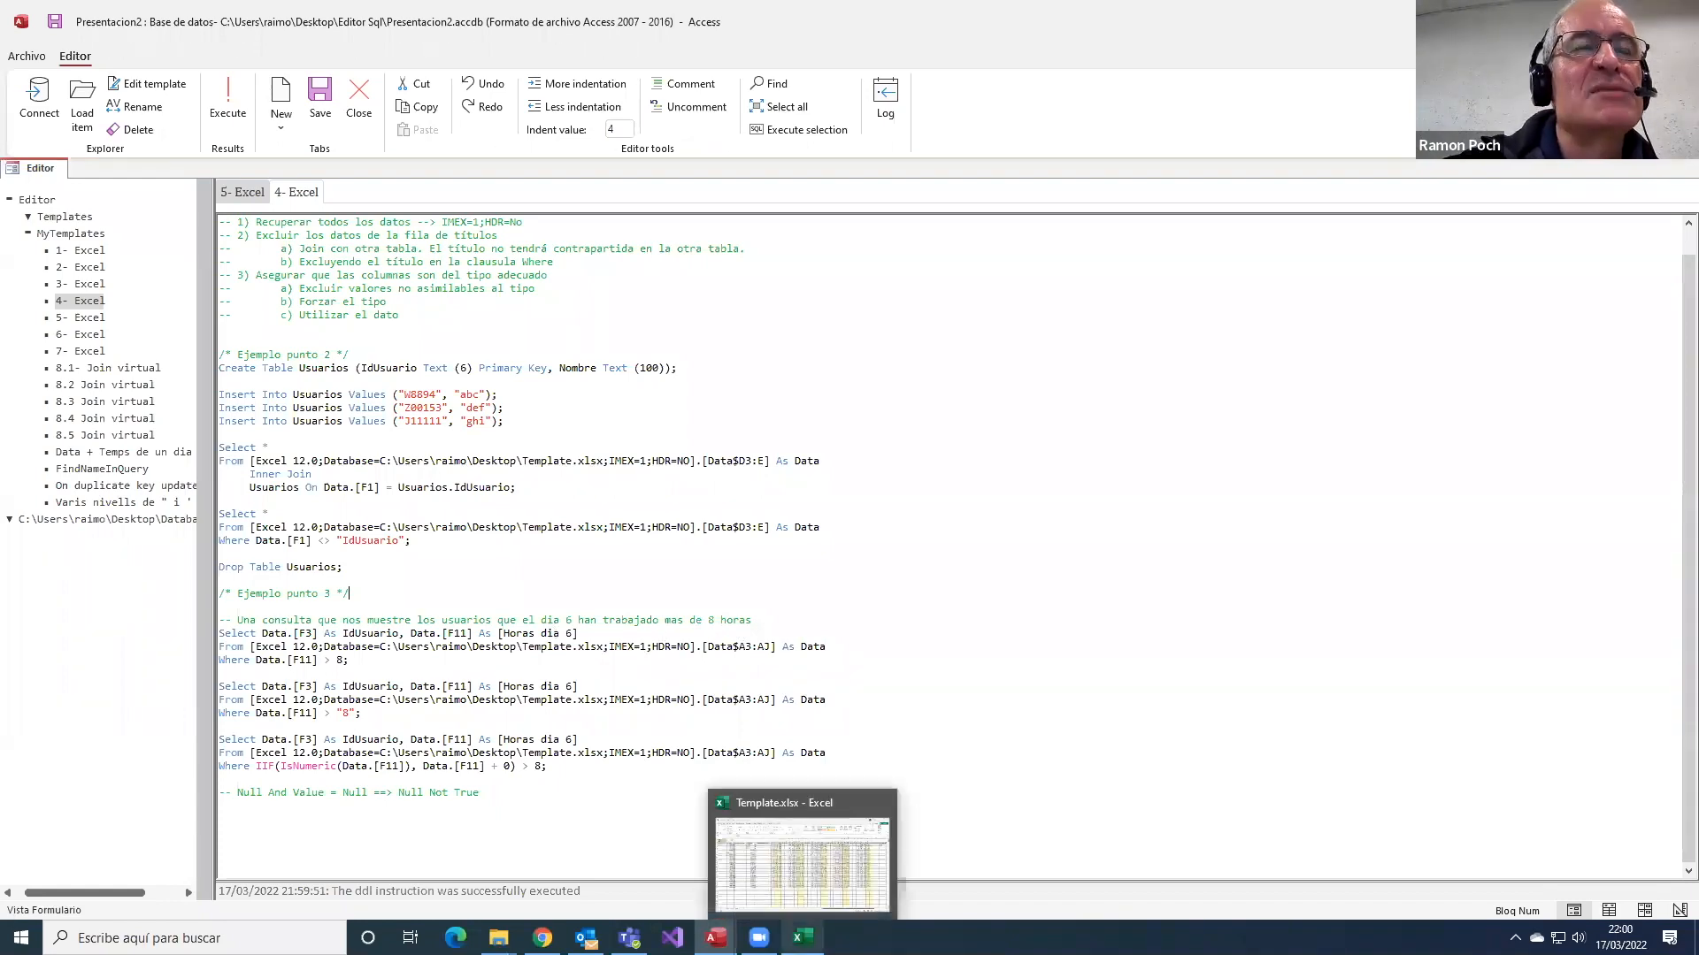
{"action": "left_click", "coordinate": [794, 874]}
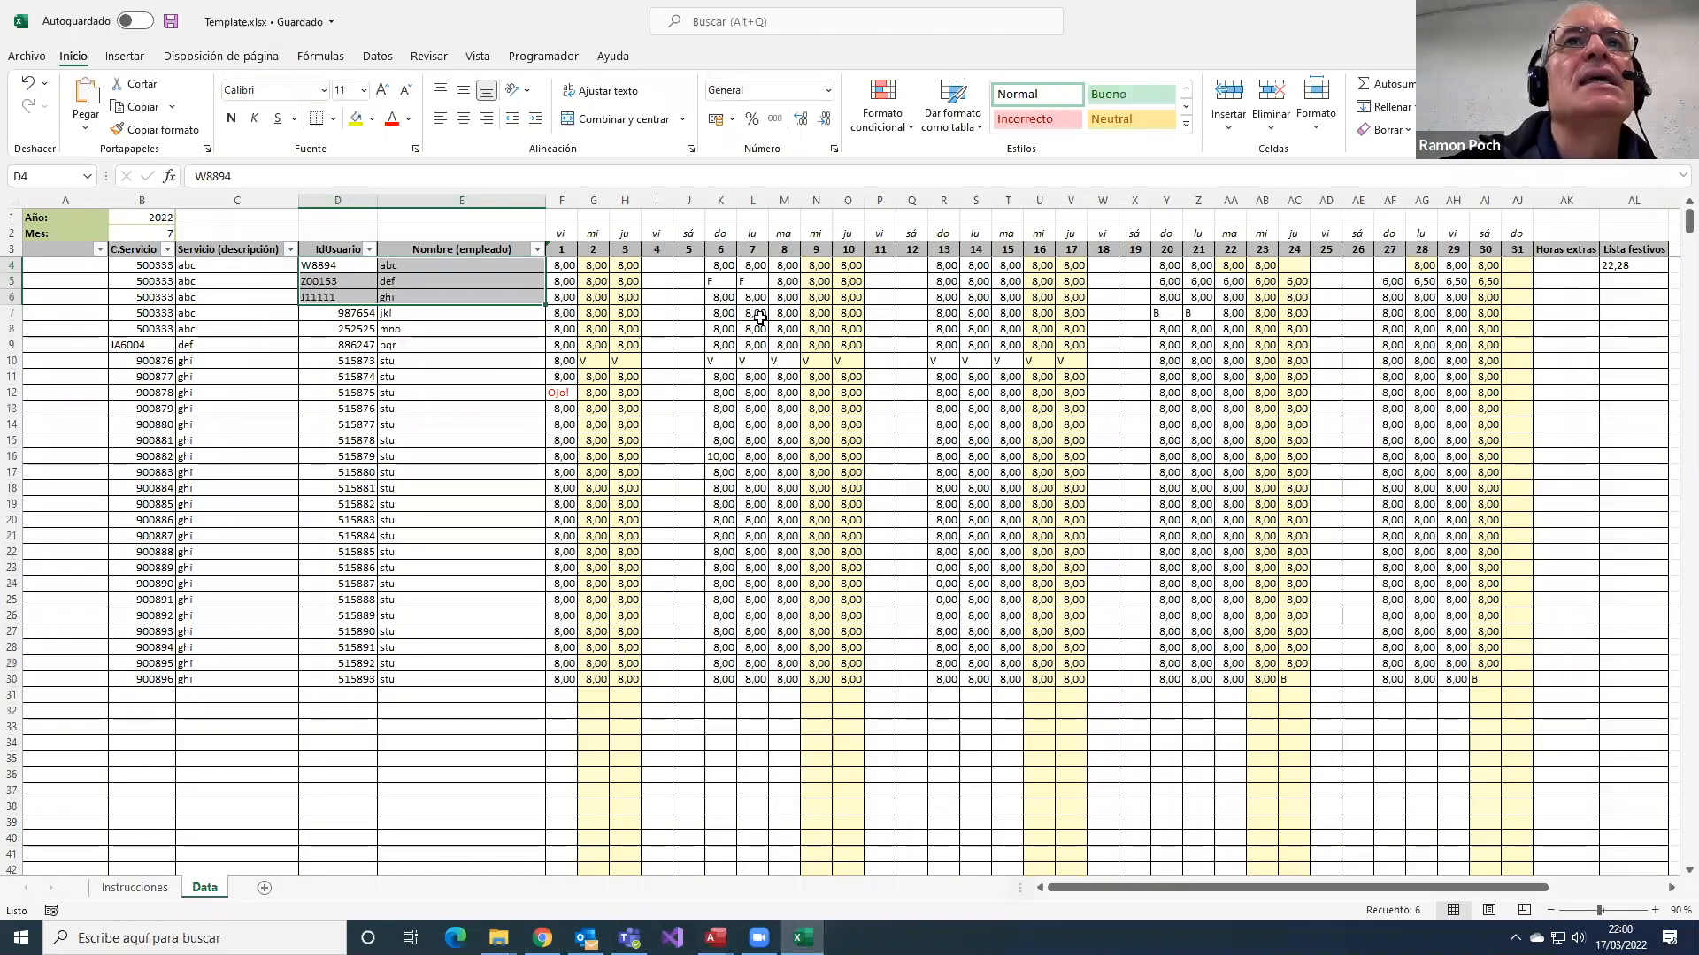
{"action": "left_click_drag", "start_coordinate": [729, 266], "coordinate": [729, 317]}
{"action": "left_click", "coordinate": [718, 356]}
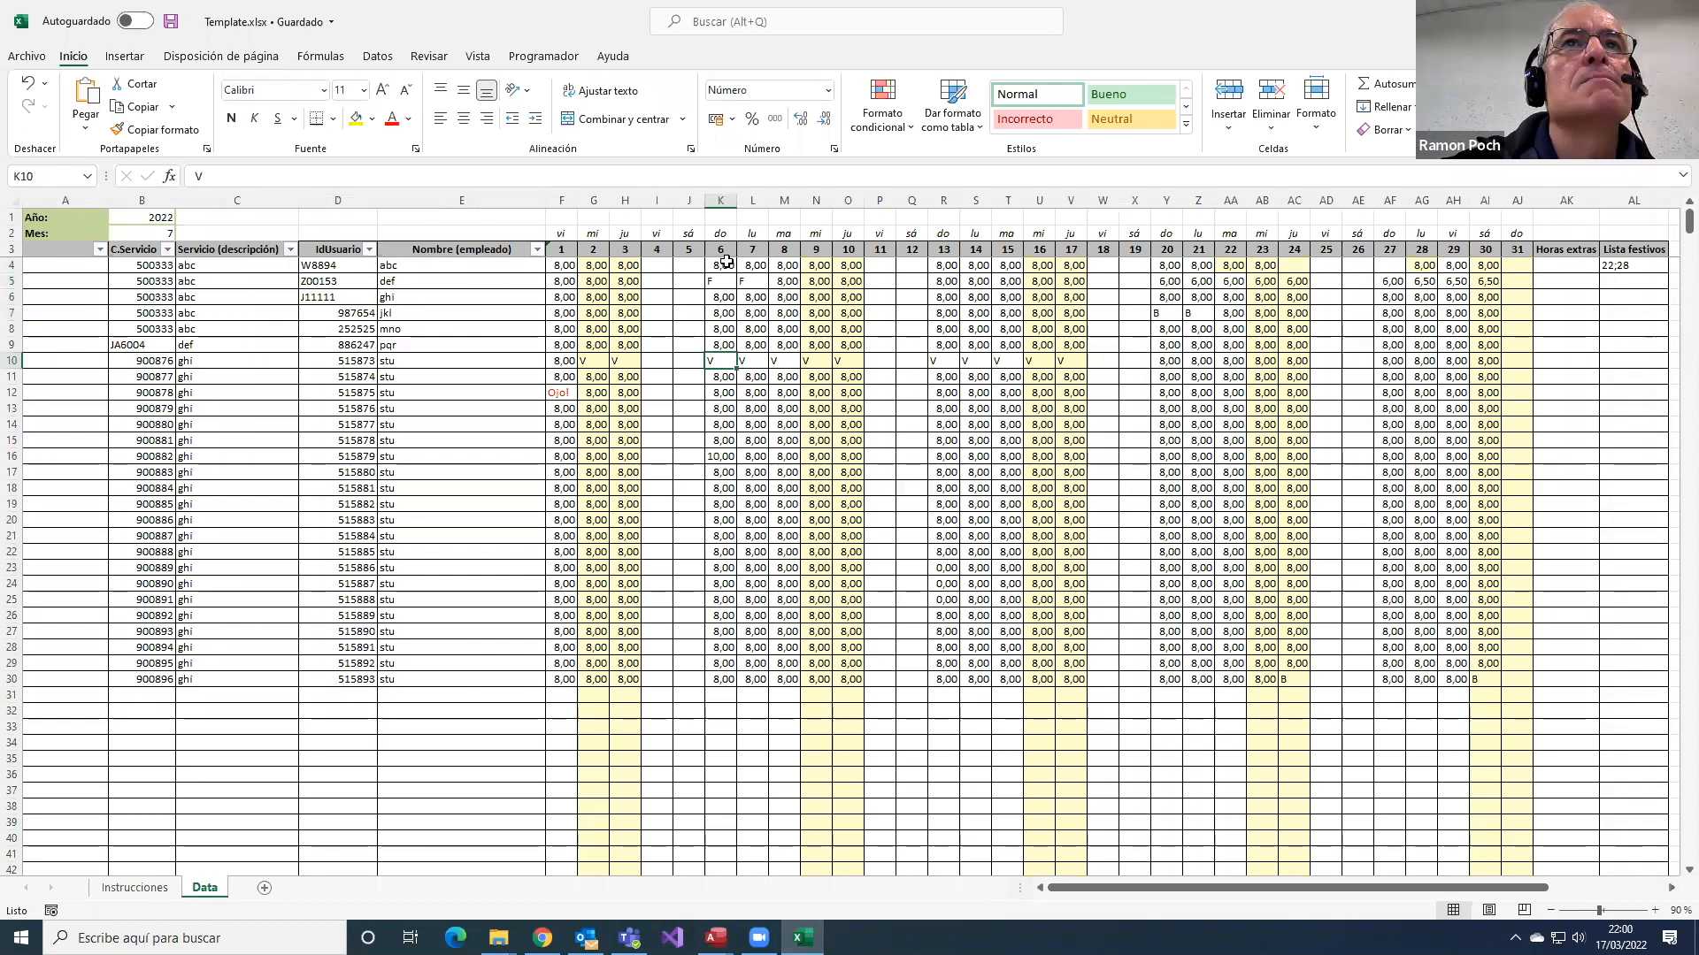
{"action": "left_click_drag", "start_coordinate": [725, 265], "coordinate": [723, 461]}
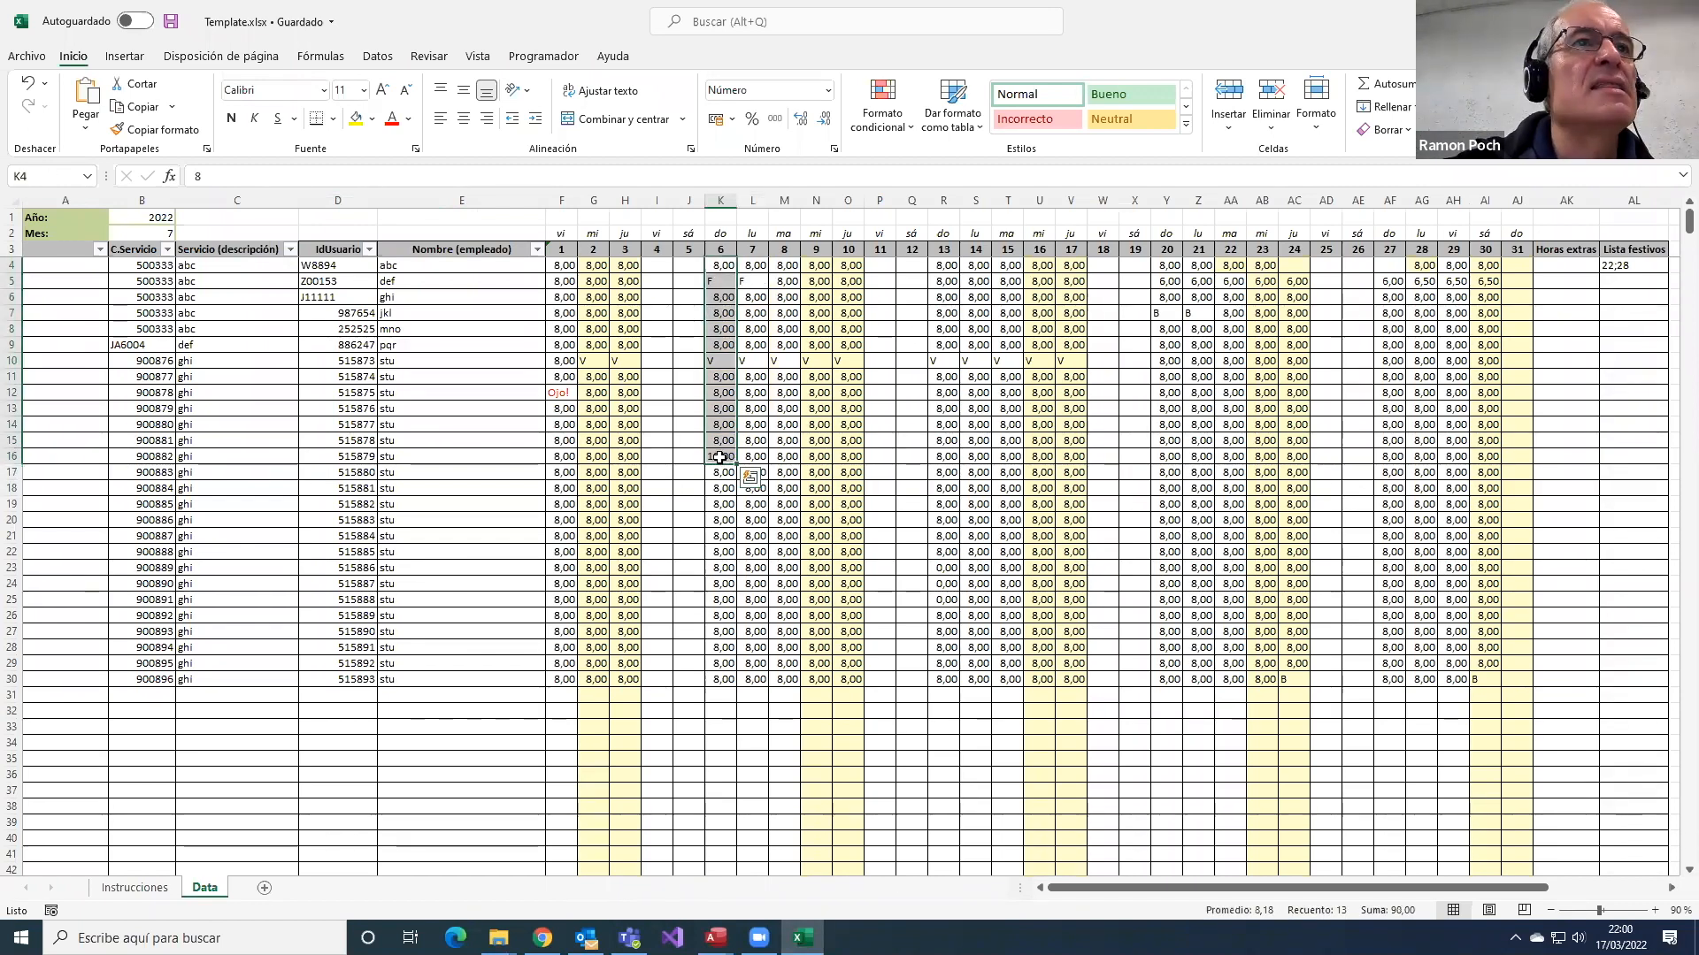
- Follow row 16 of the Data sheet from its C.Servicio cell across to the day 6 hours in K16
{"action": "left_click", "coordinate": [168, 458]}
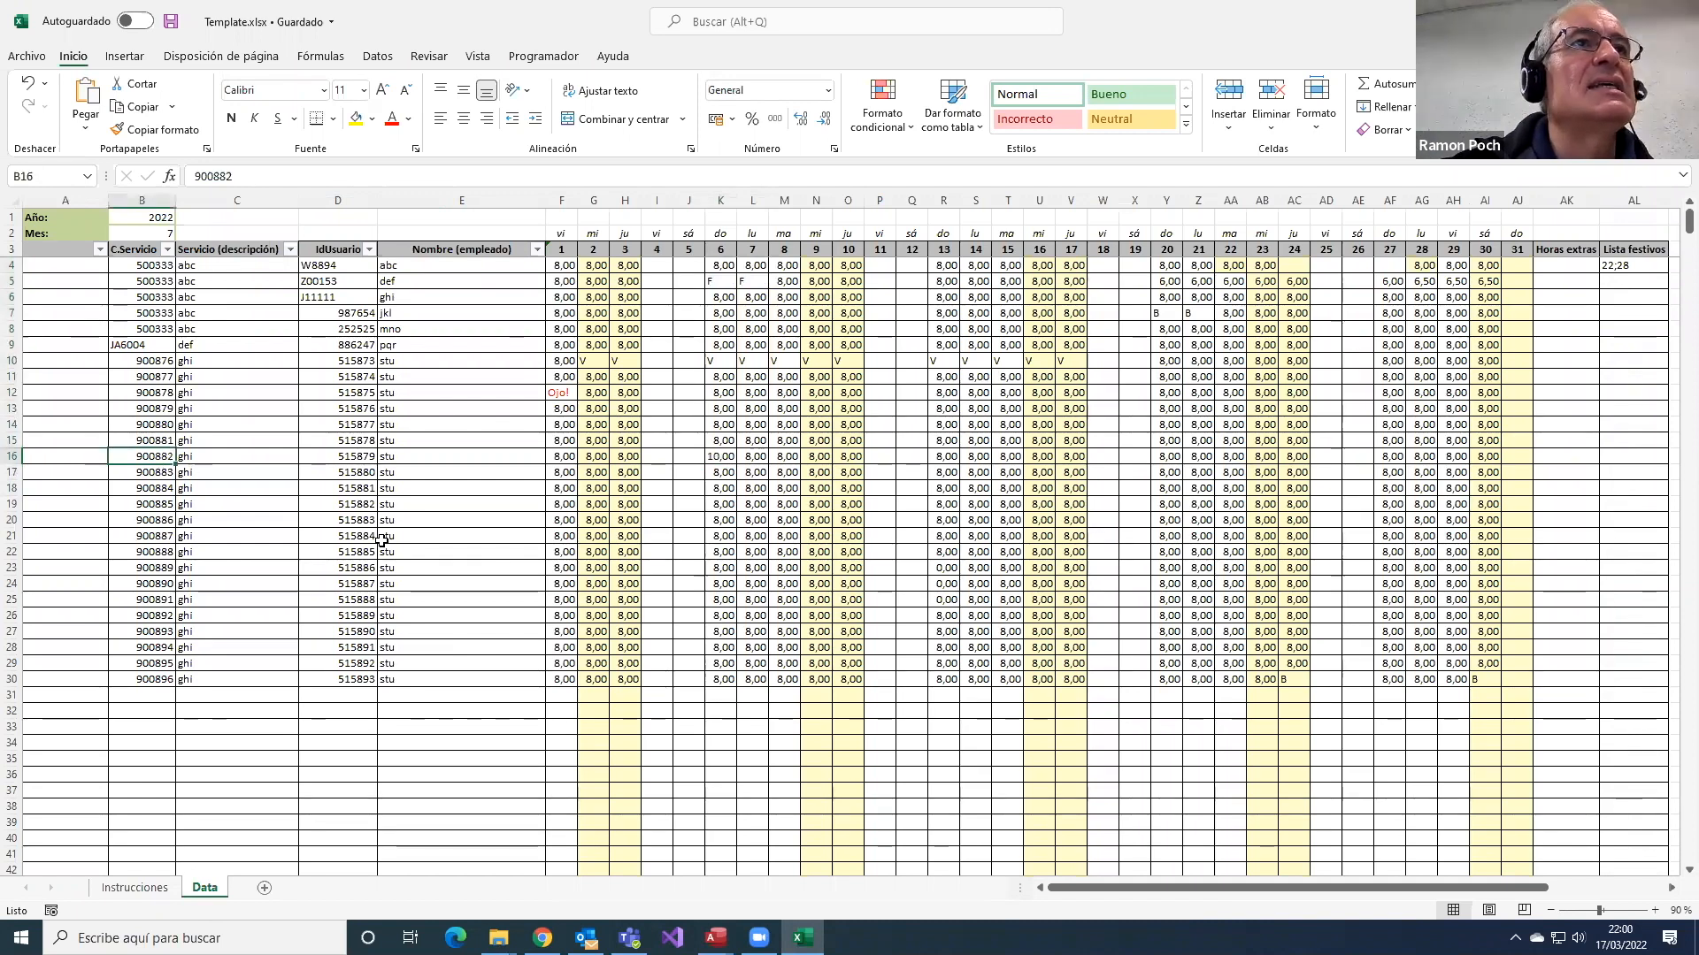
{"action": "key", "text": "Right"}
{"action": "key", "text": "Right"}
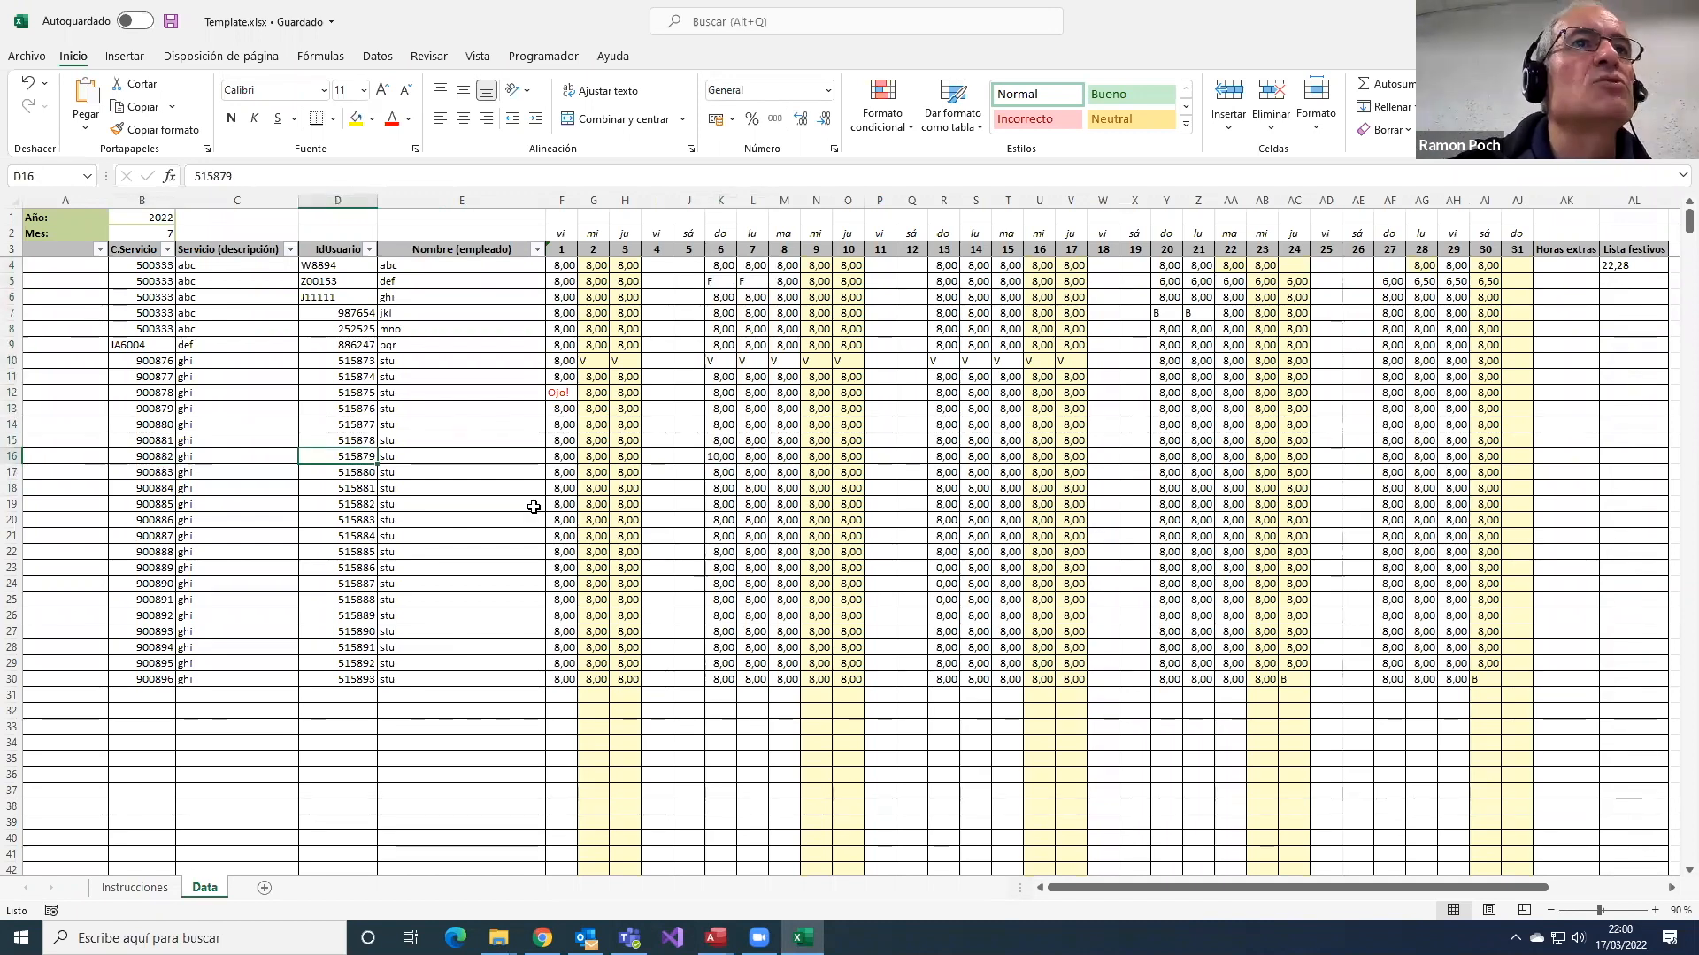
{"action": "key", "text": "Right"}
{"action": "key", "text": "Right"}
{"action": "key", "text": "Right"}
{"action": "key", "text": "Right"}
{"action": "key", "text": "Right"}
{"action": "key", "text": "Right"}
{"action": "key", "text": "Right"}
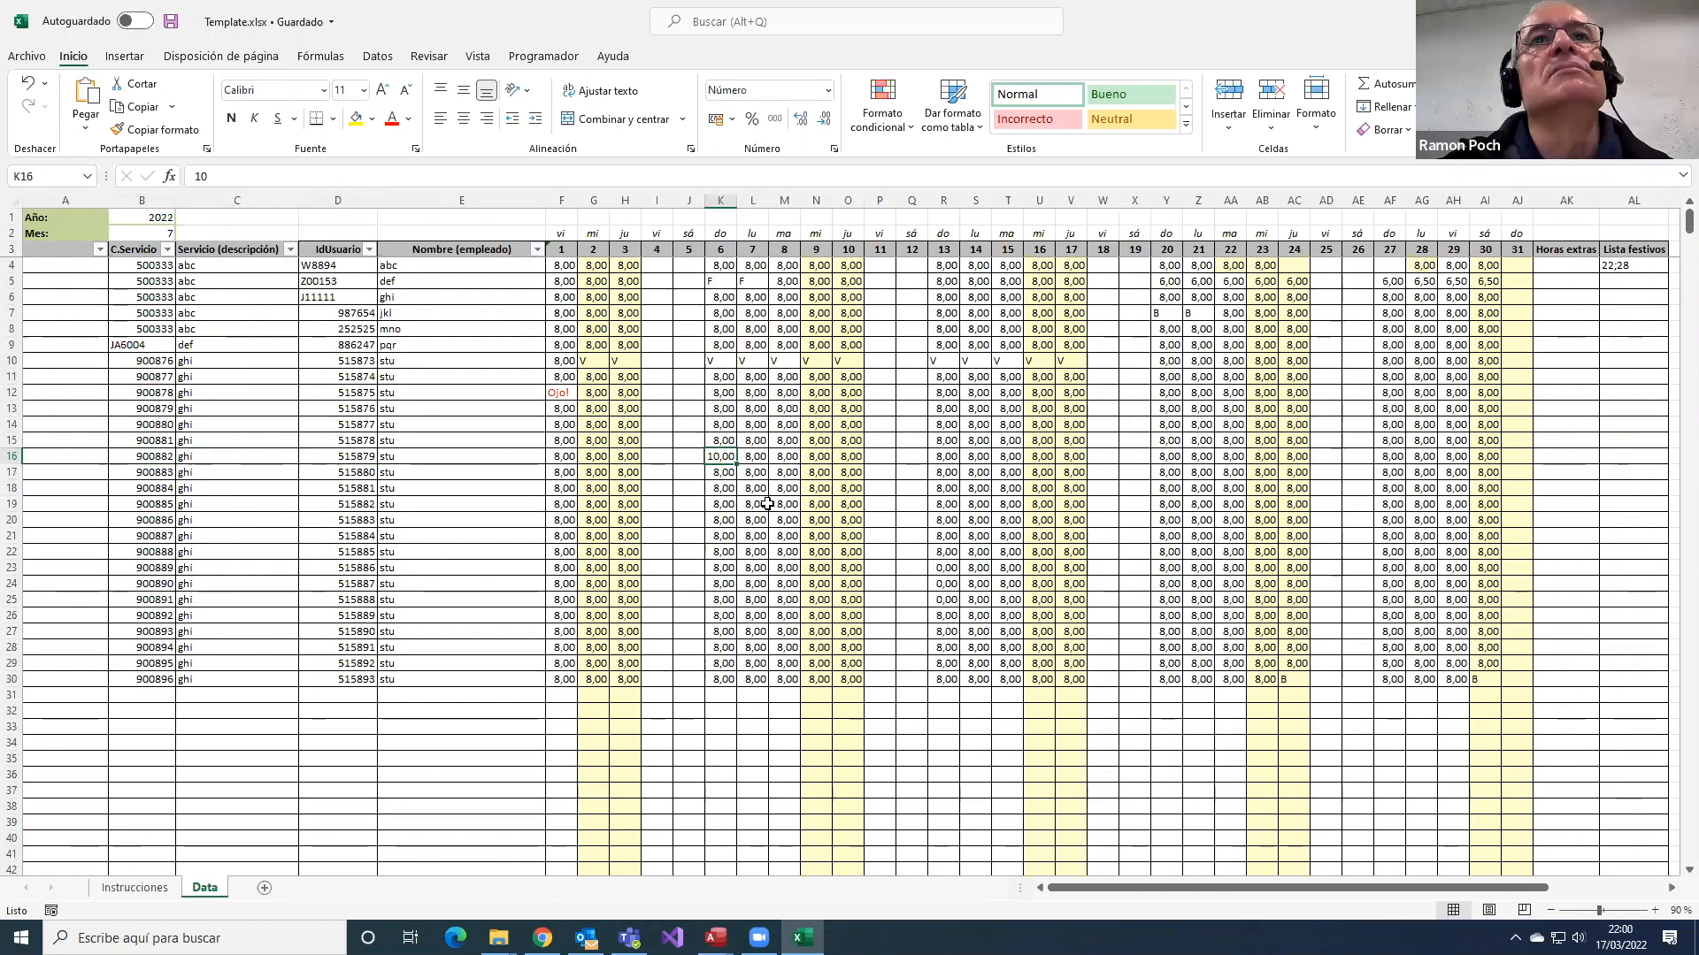
{"action": "left_click", "coordinate": [873, 710]}
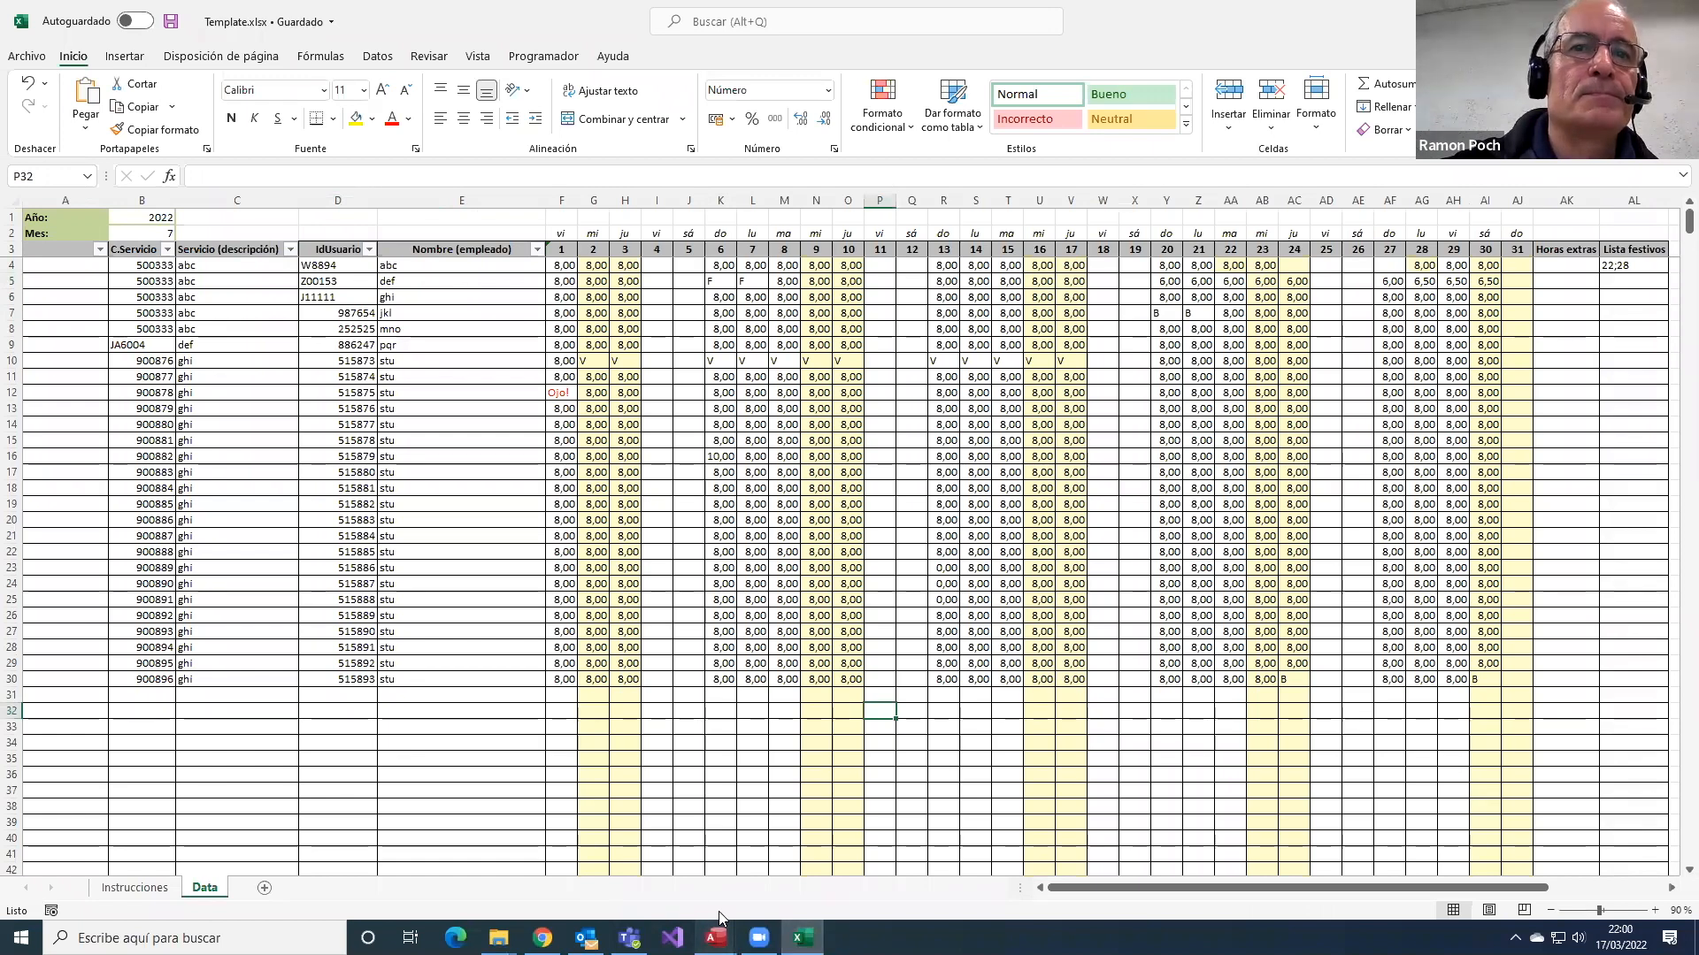
- Return to the Presentacion2 SQL editor in Access and highlight HDR=NO in the first Ejemplo punto 3 query
{"action": "left_click", "coordinate": [717, 938]}
{"action": "left_click", "coordinate": [620, 863]}
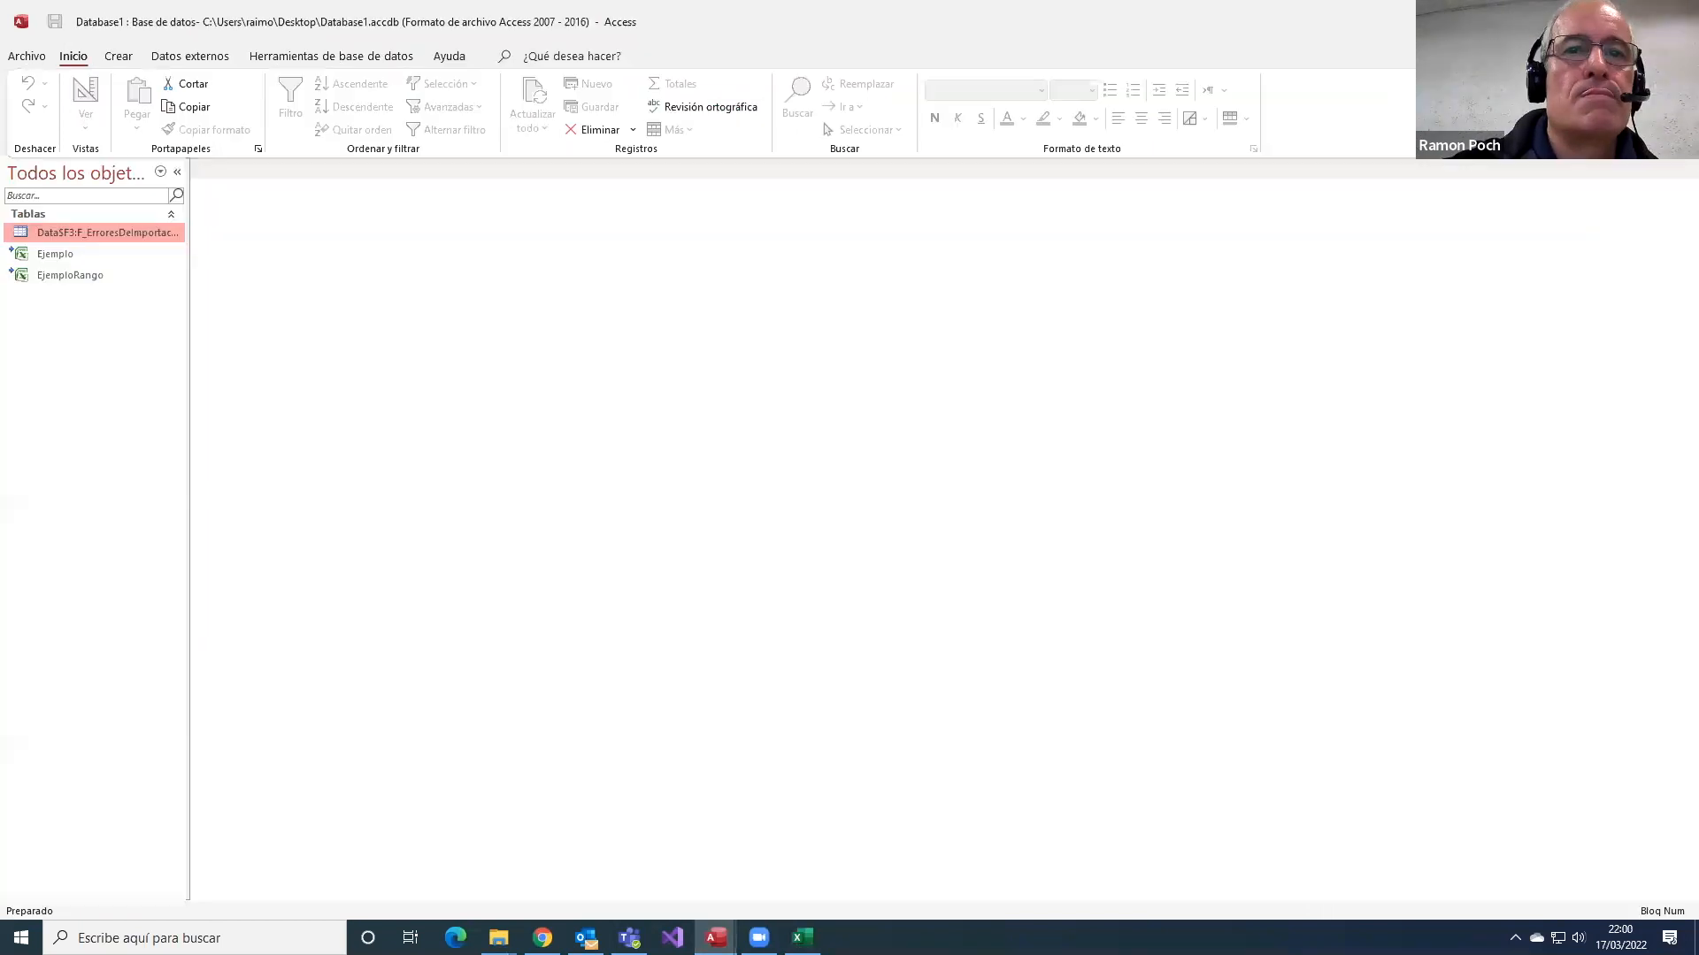
{"action": "left_click", "coordinate": [717, 937]}
{"action": "left_click", "coordinate": [498, 606]}
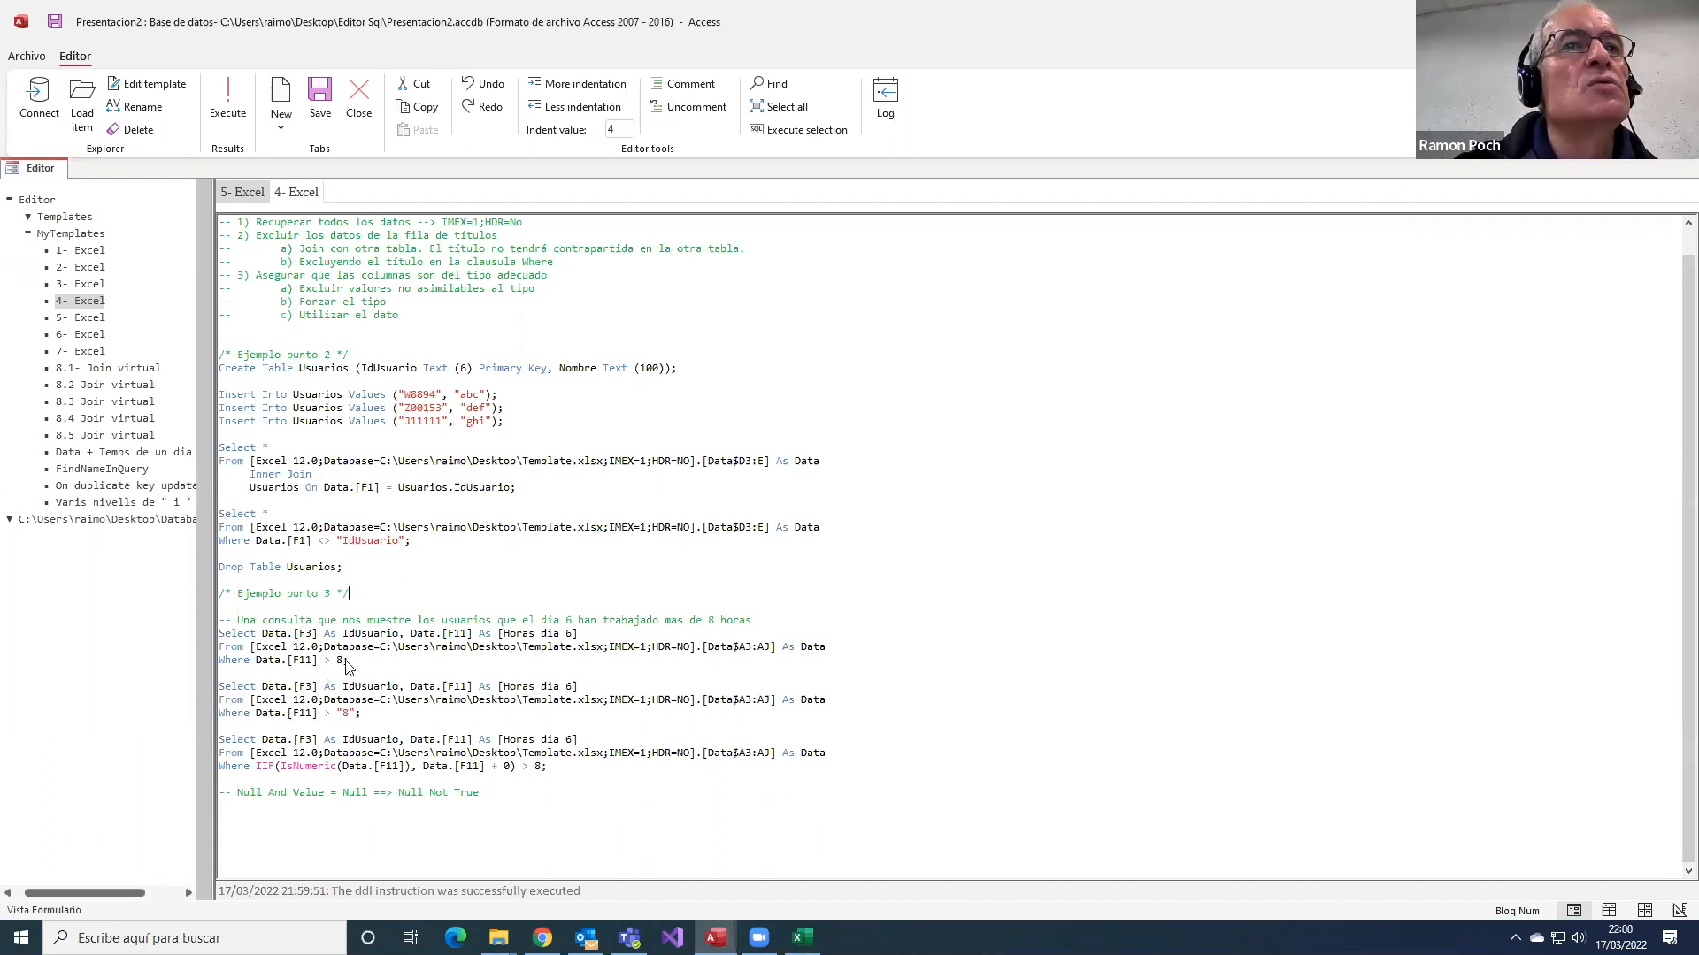
{"action": "left_click_drag", "start_coordinate": [653, 646], "coordinate": [691, 653]}
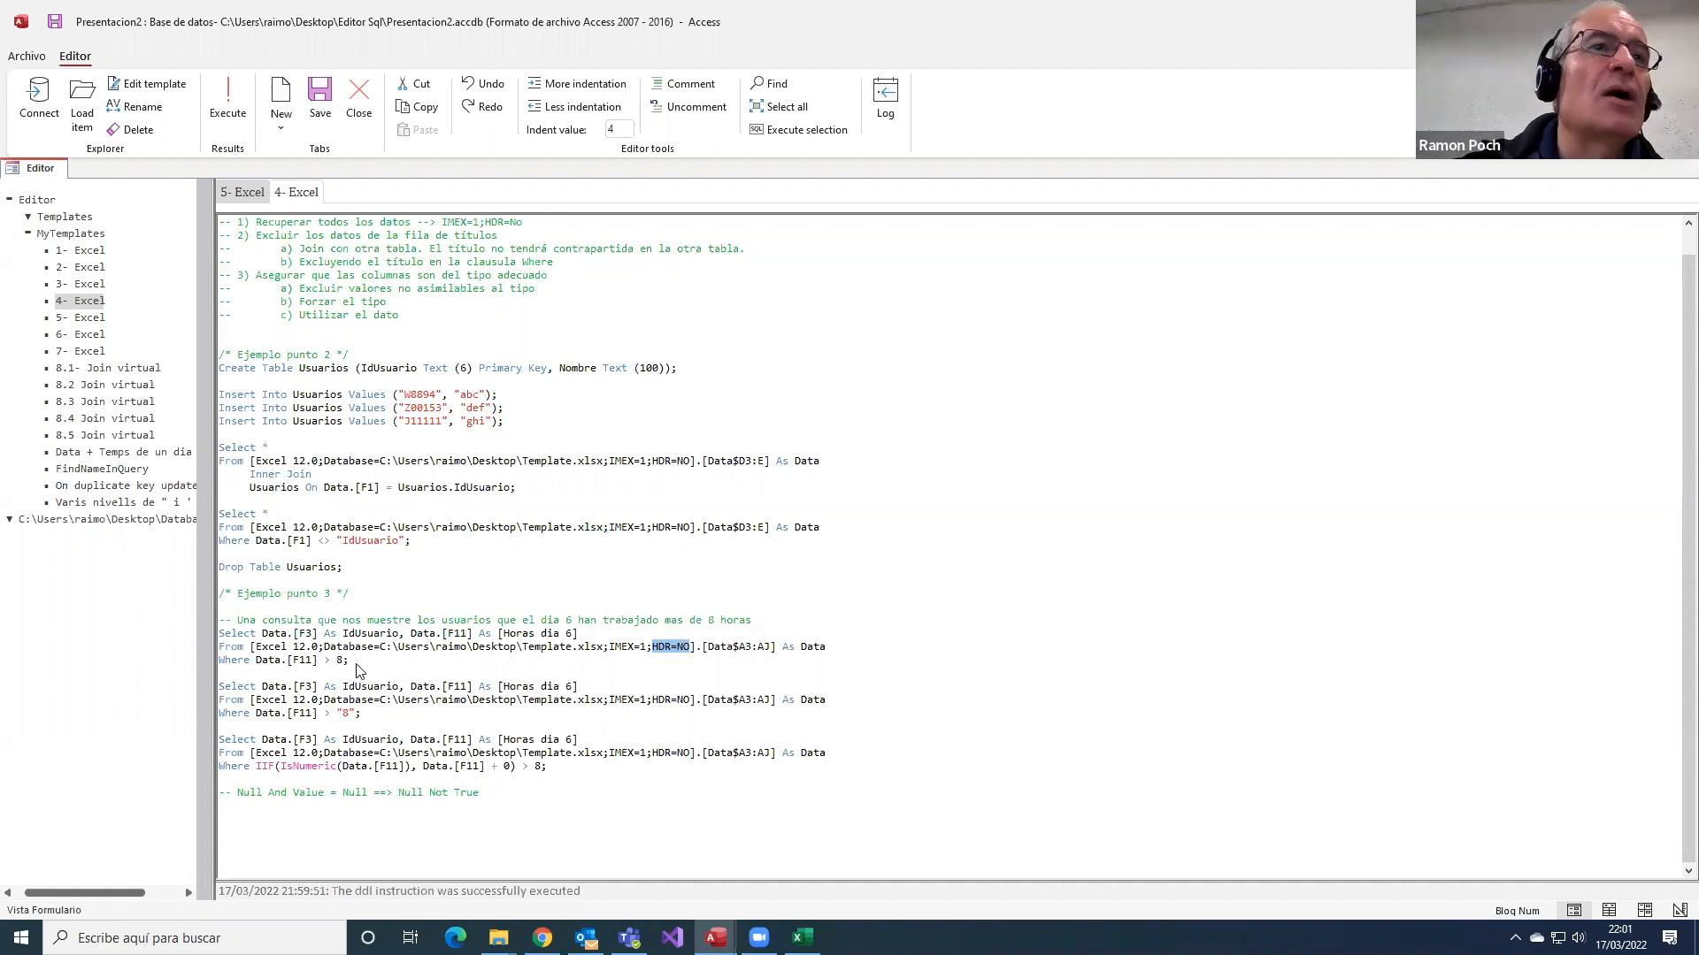
- Try to run the Data$A3:AJ query that filters with Where Data.[F11] > 8
{"action": "left_click_drag", "start_coordinate": [353, 664], "coordinate": [200, 639]}
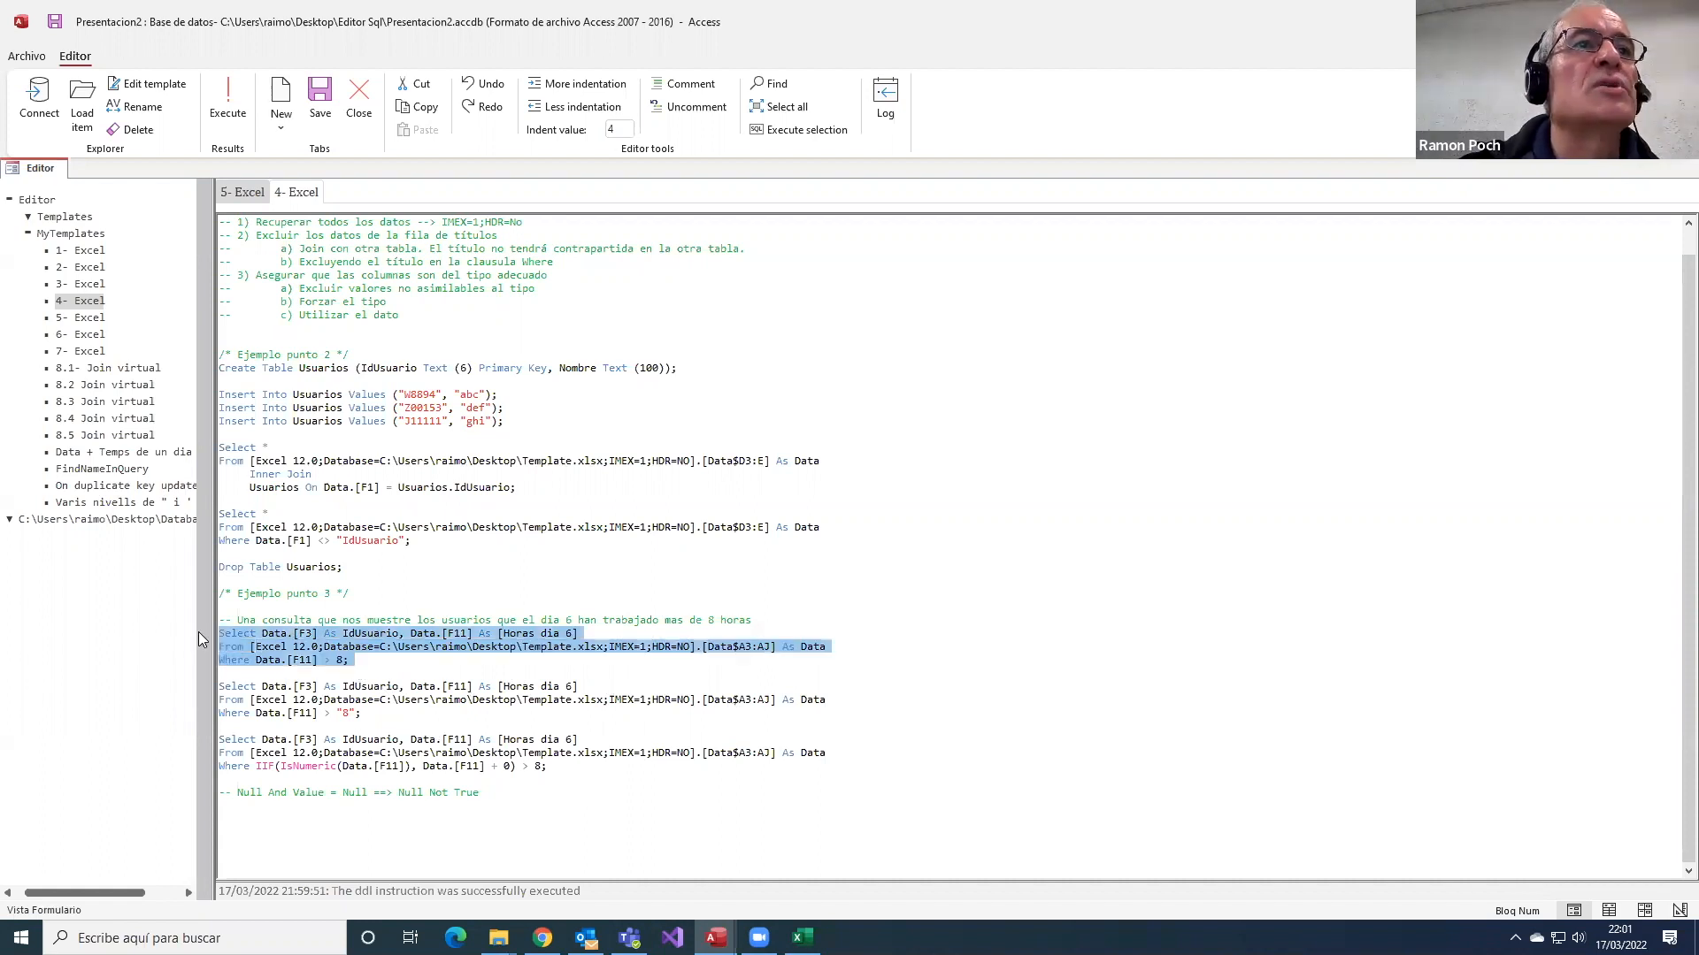
{"action": "left_click", "coordinate": [778, 131]}
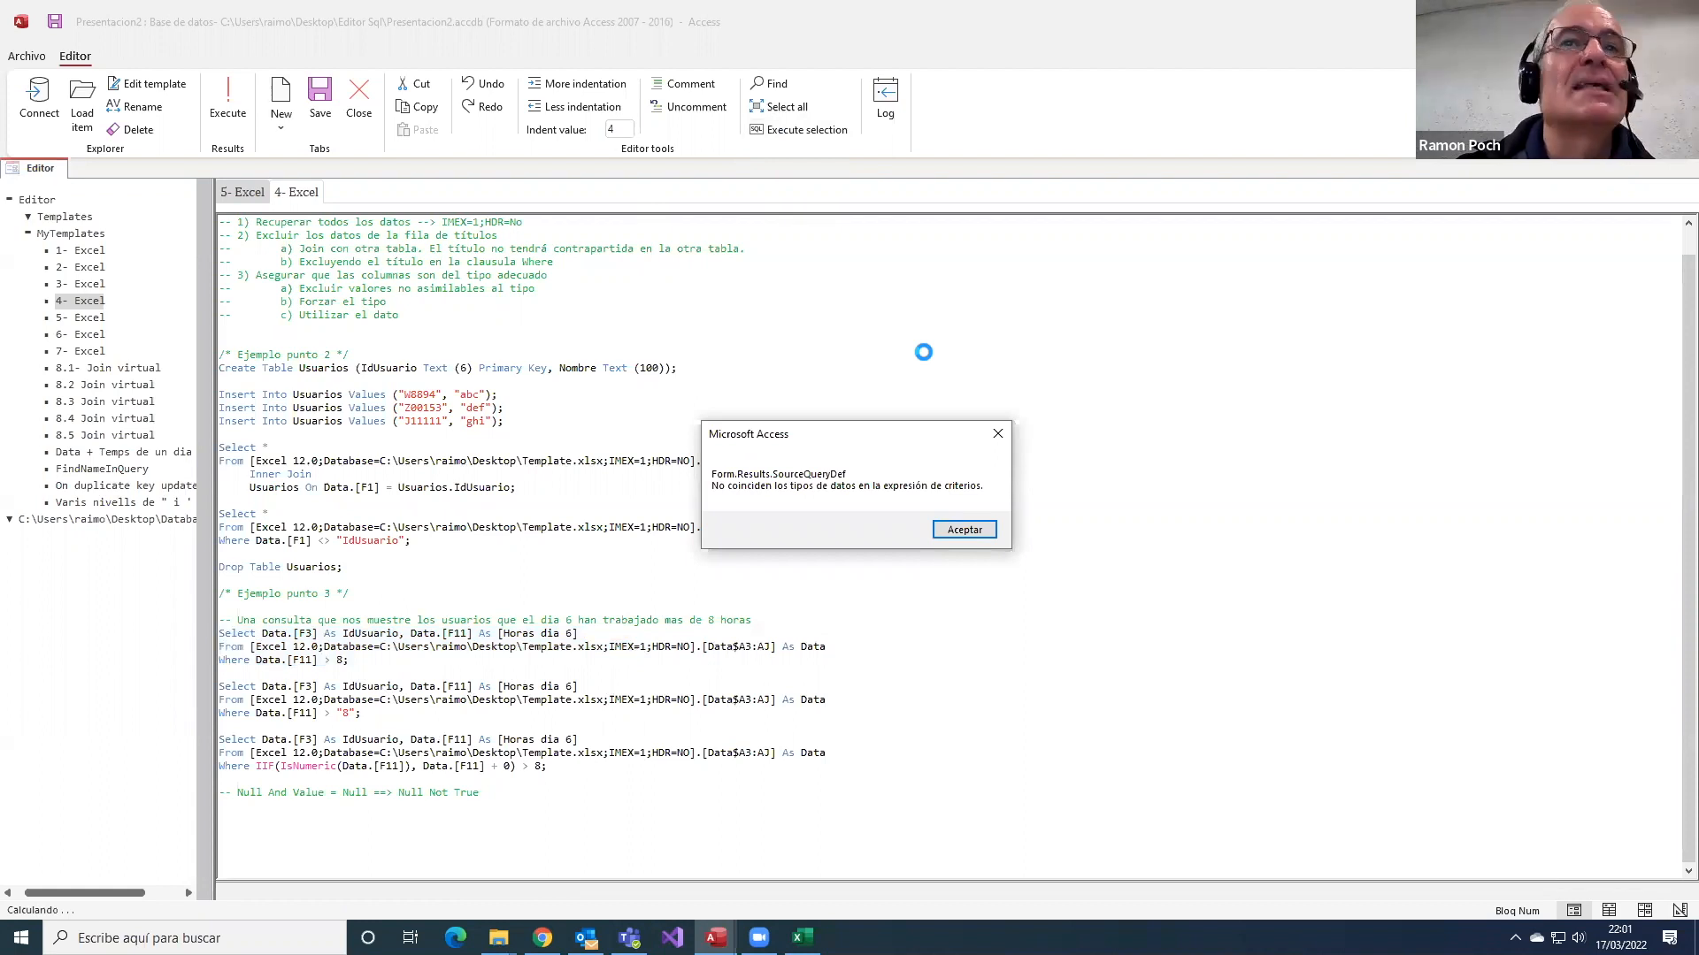
{"action": "left_click", "coordinate": [965, 530]}
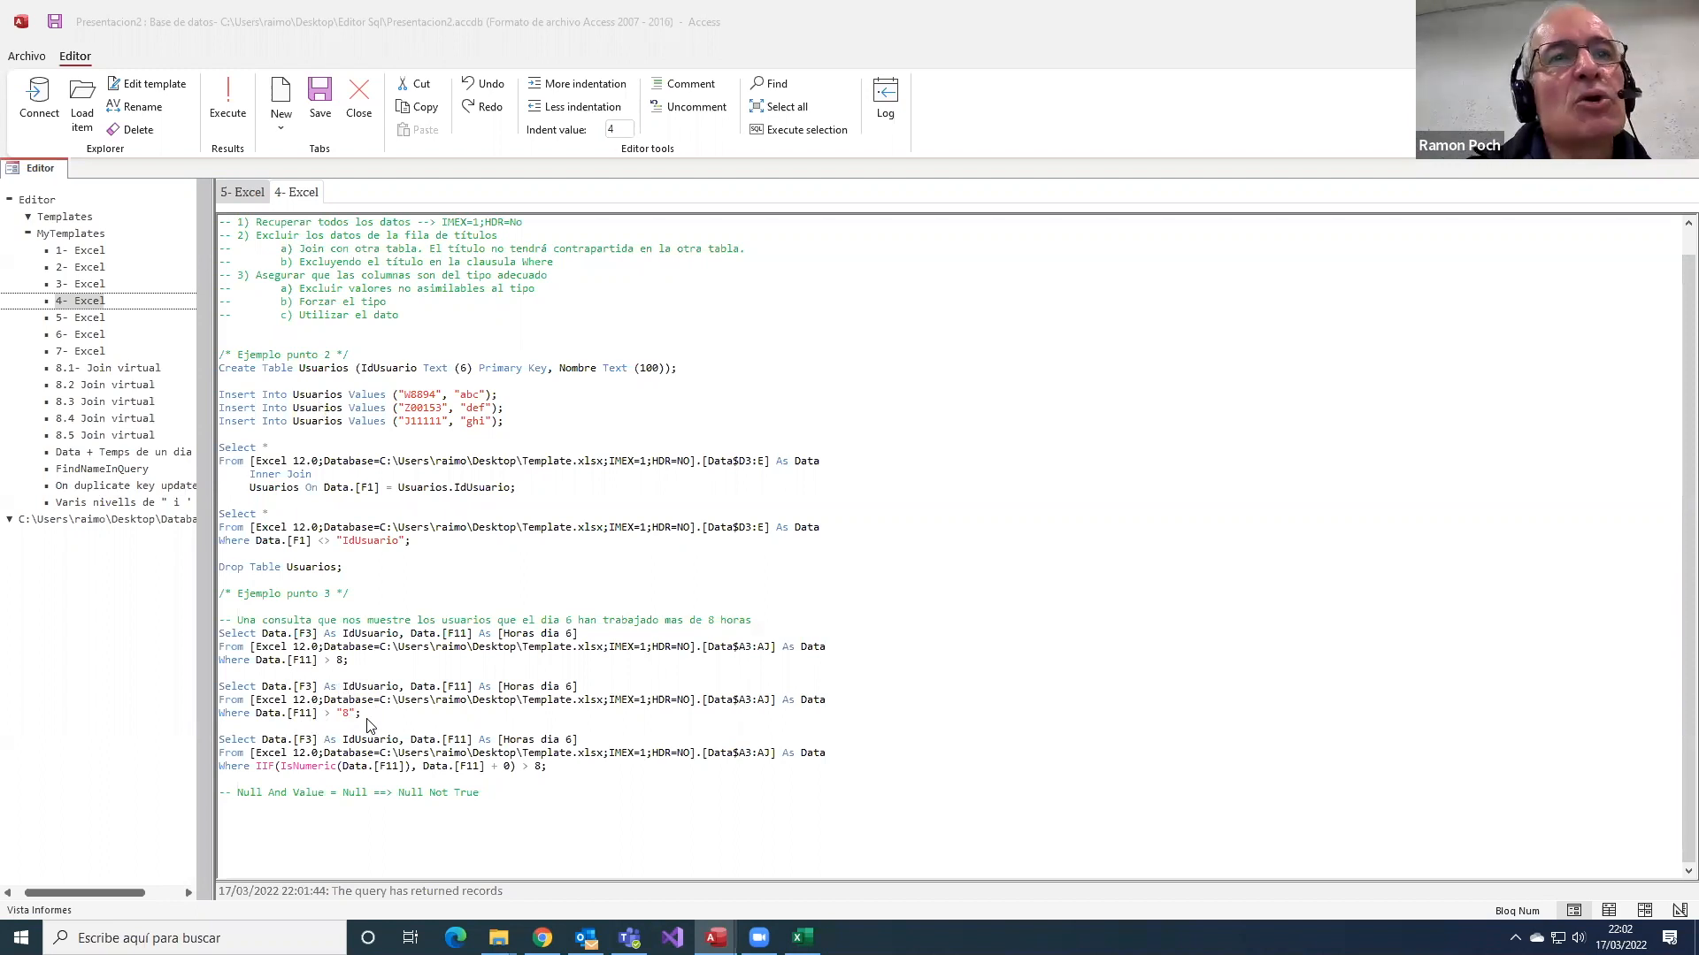
- Run only the Data$A3:AJ query that filters with Where Data.[F11] > "8" and close its result
{"action": "left_click", "coordinate": [266, 700]}
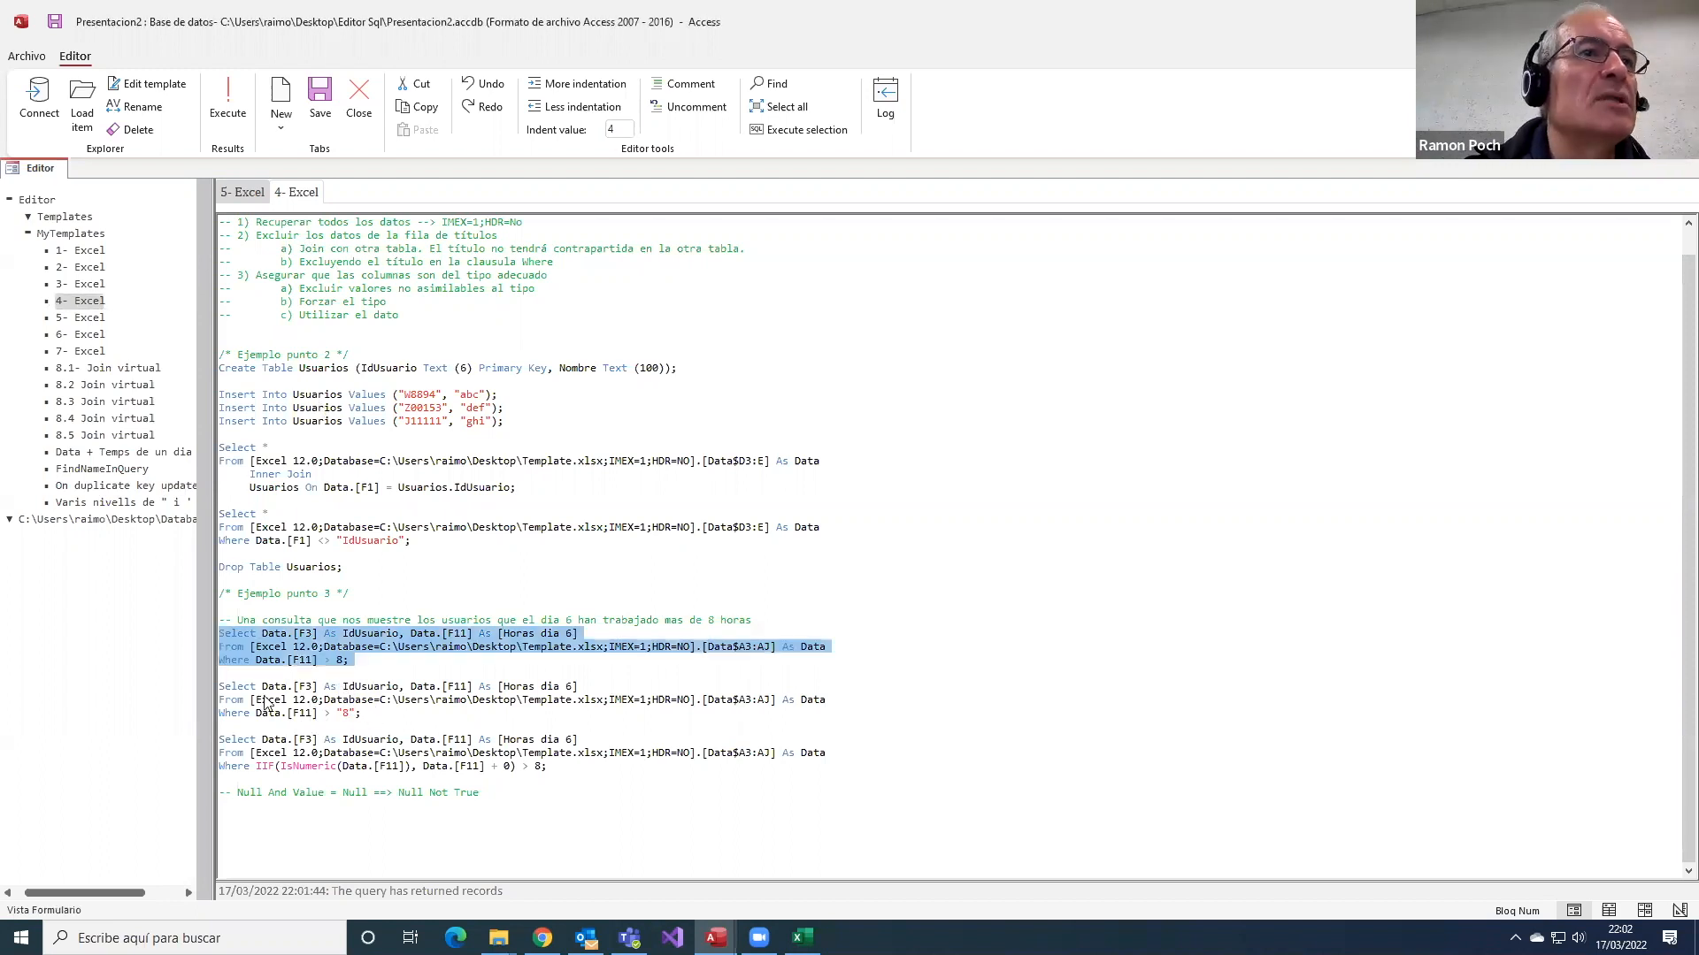
{"action": "left_click", "coordinate": [365, 715]}
{"action": "left_click", "coordinate": [209, 686], "text": "shift"}
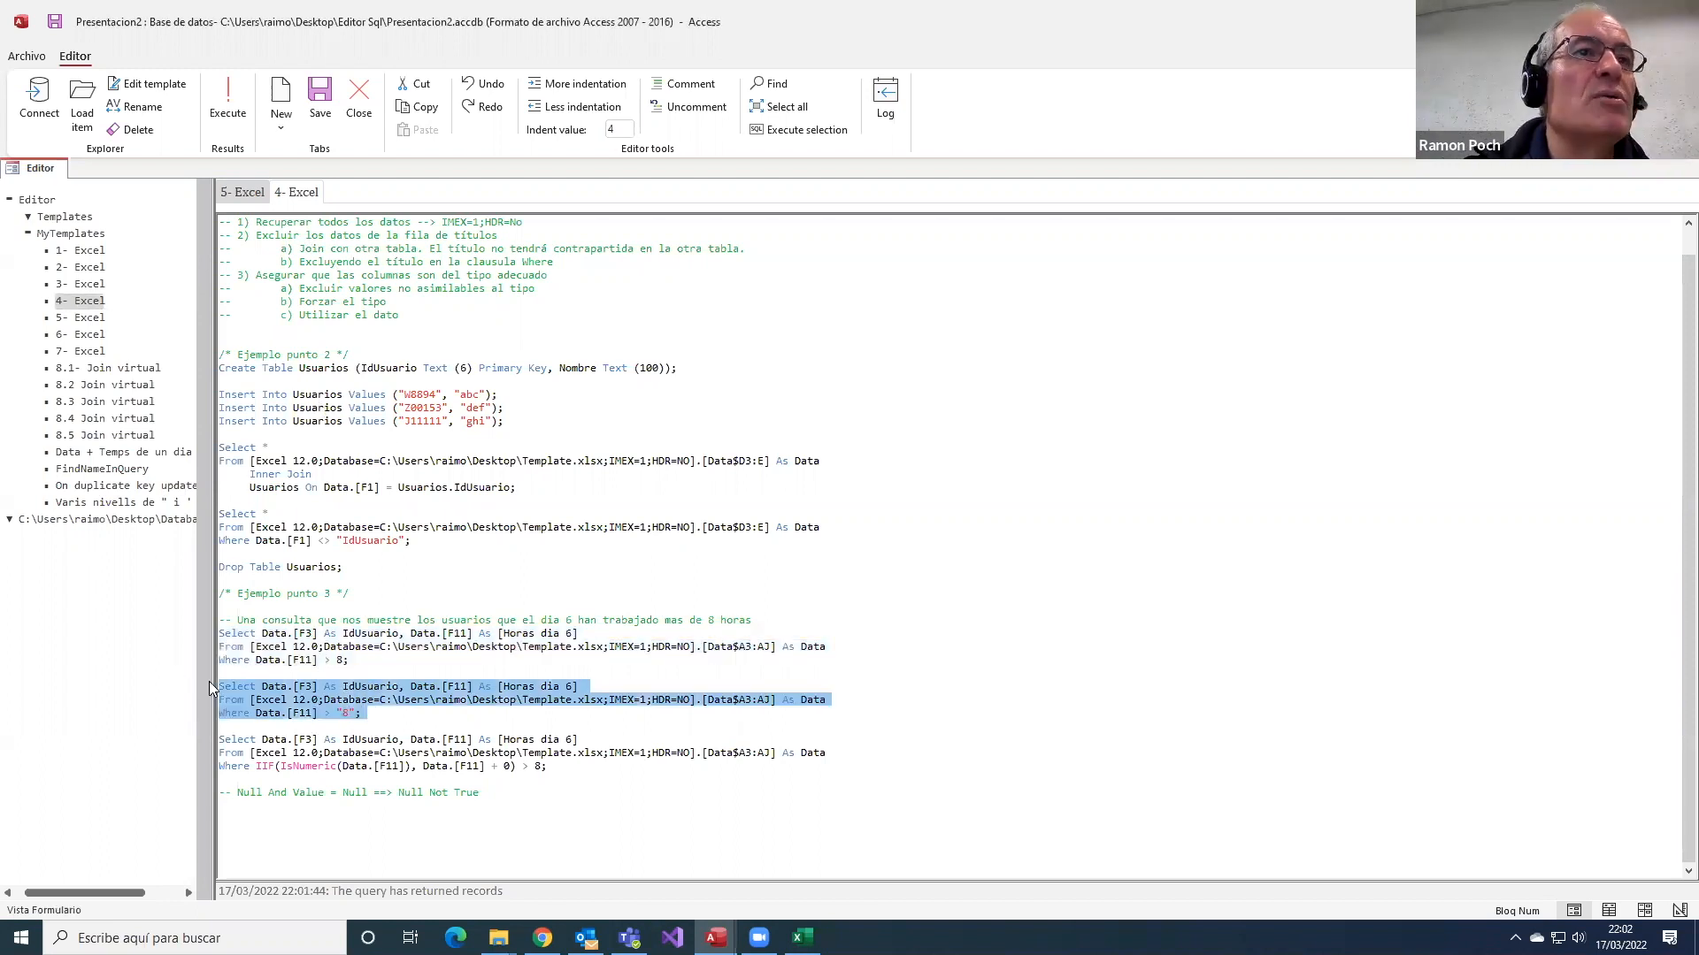
{"action": "left_click", "coordinate": [783, 130]}
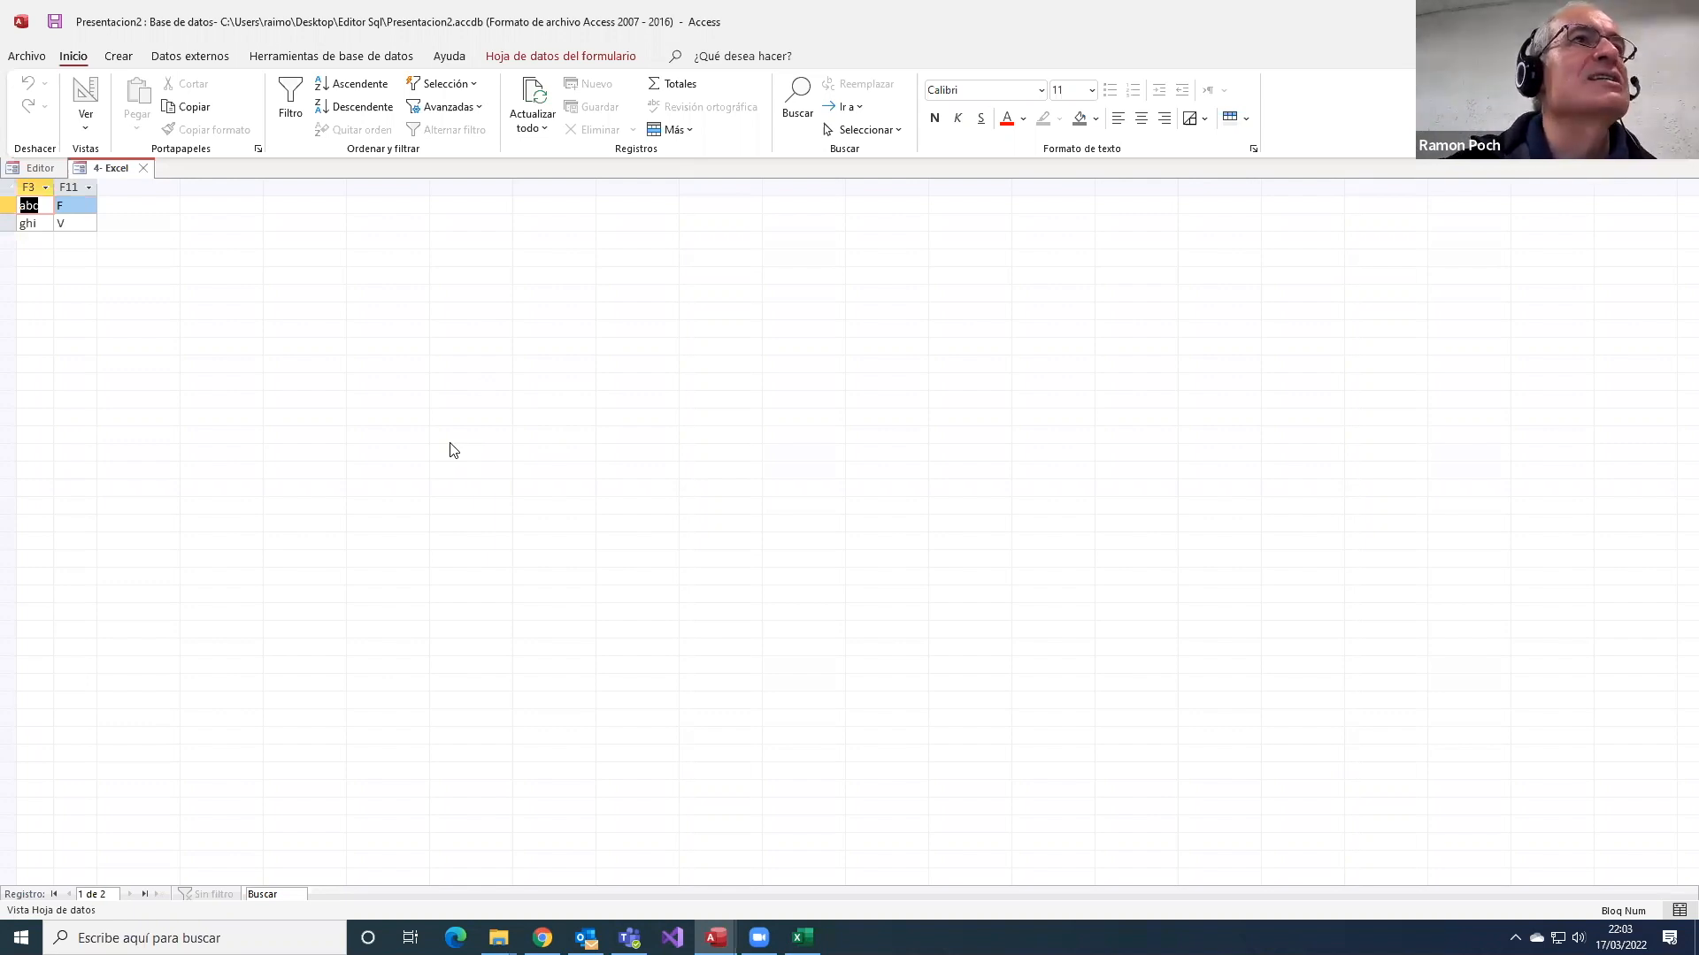
{"action": "left_click", "coordinate": [146, 170]}
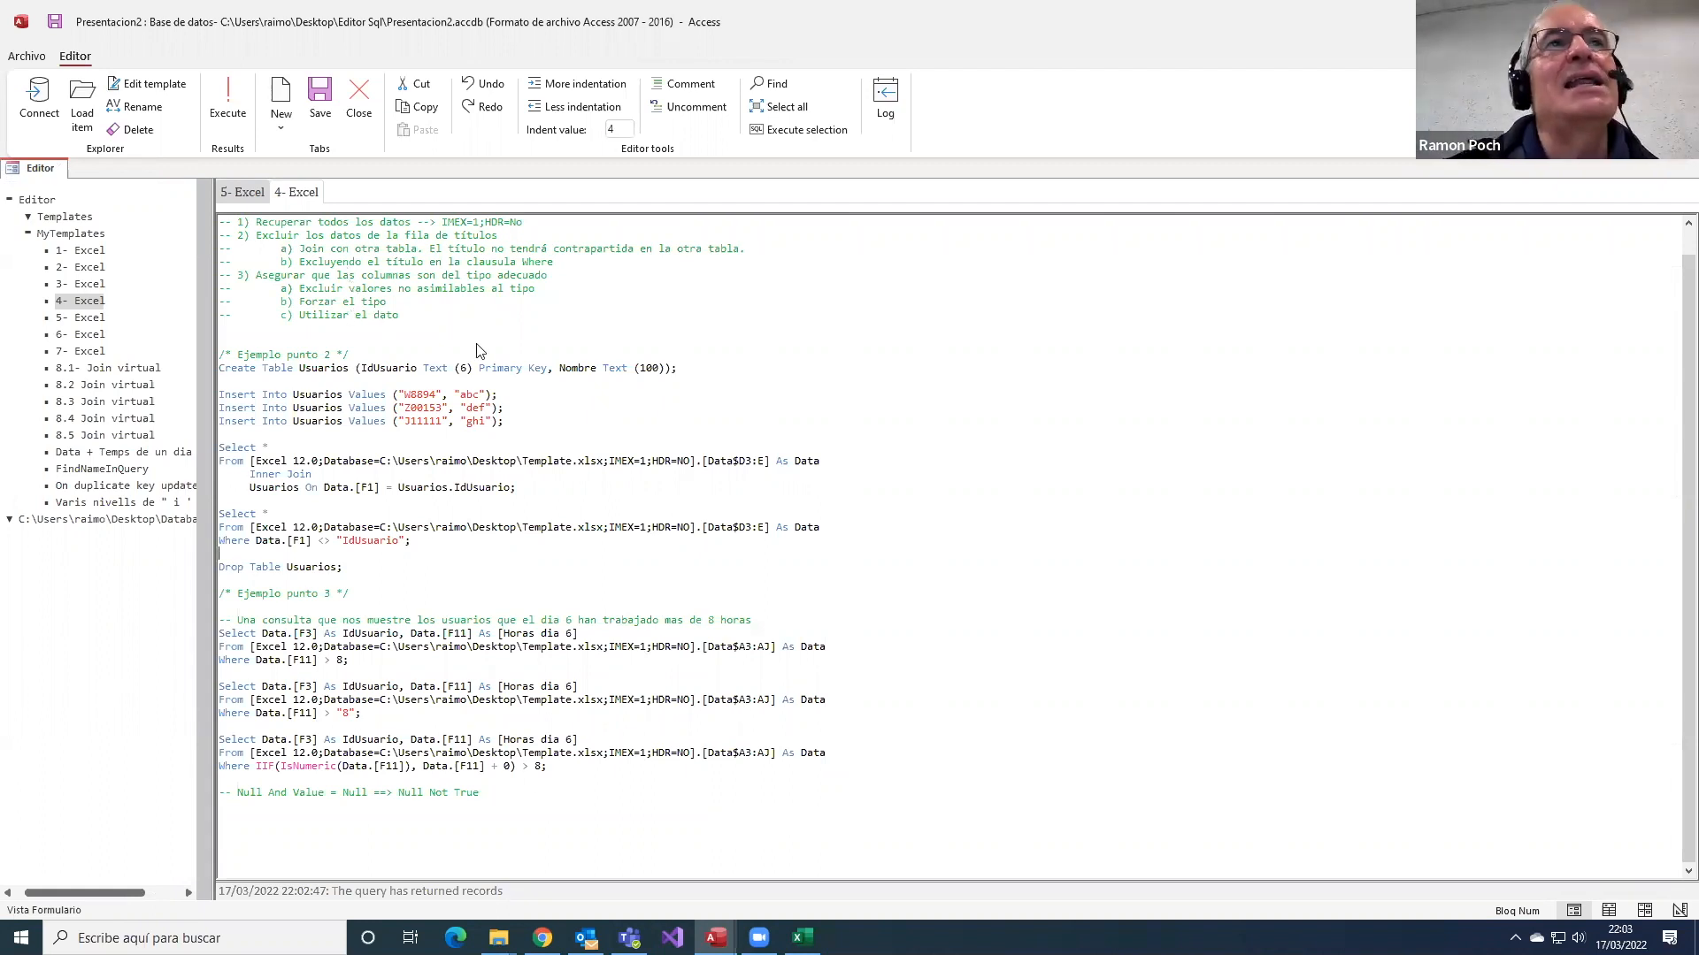
- Highlight the three type-handling options under note 3, then the IIF and IsNumeric(Data.[F11]) parts of the last Ejemplo punto 3 query
{"action": "left_click_drag", "start_coordinate": [419, 327], "coordinate": [221, 288]}
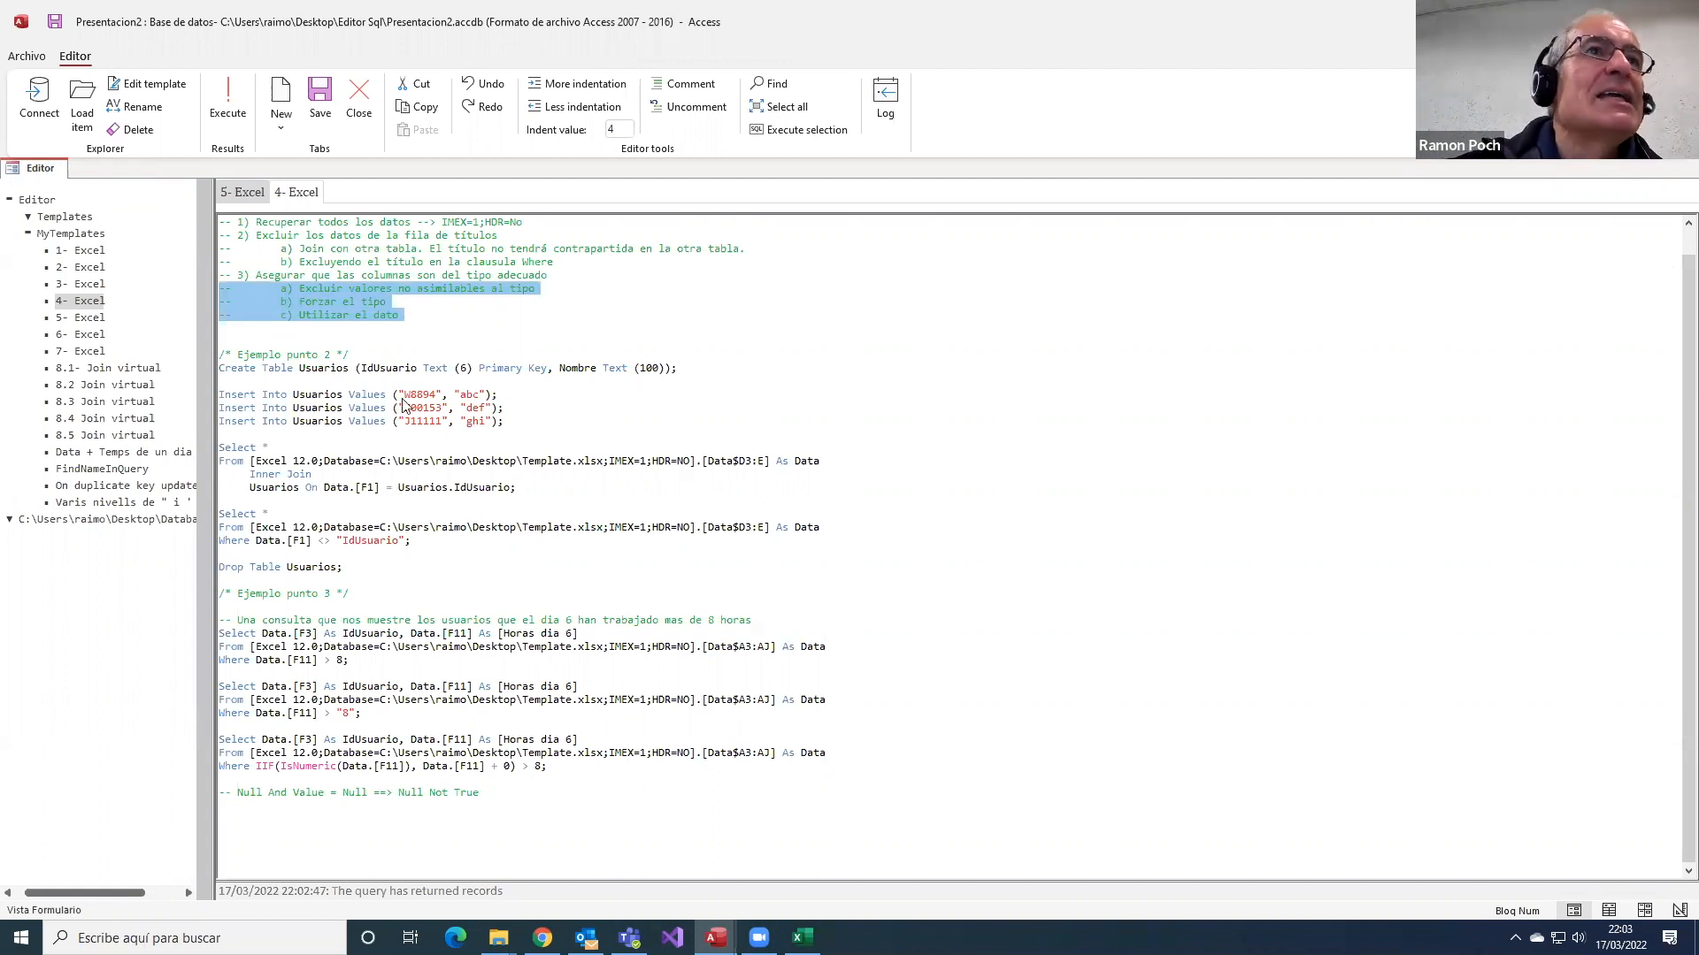
{"action": "left_click", "coordinate": [427, 333]}
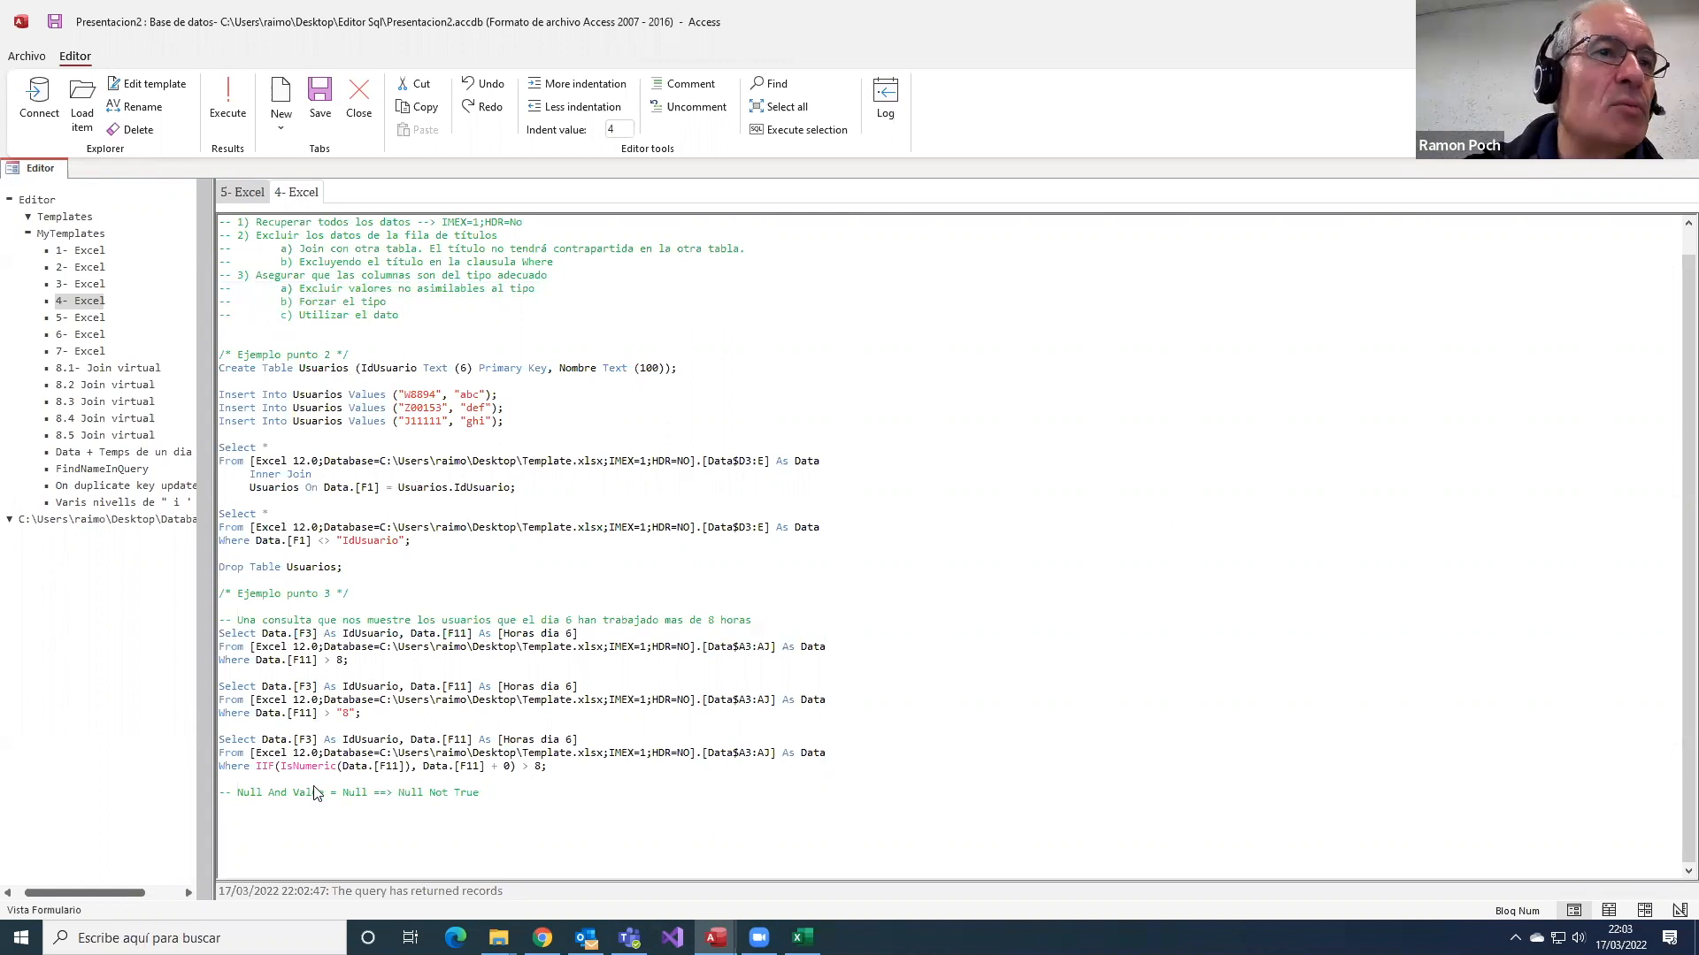
{"action": "left_click_drag", "start_coordinate": [257, 770], "coordinate": [278, 770]}
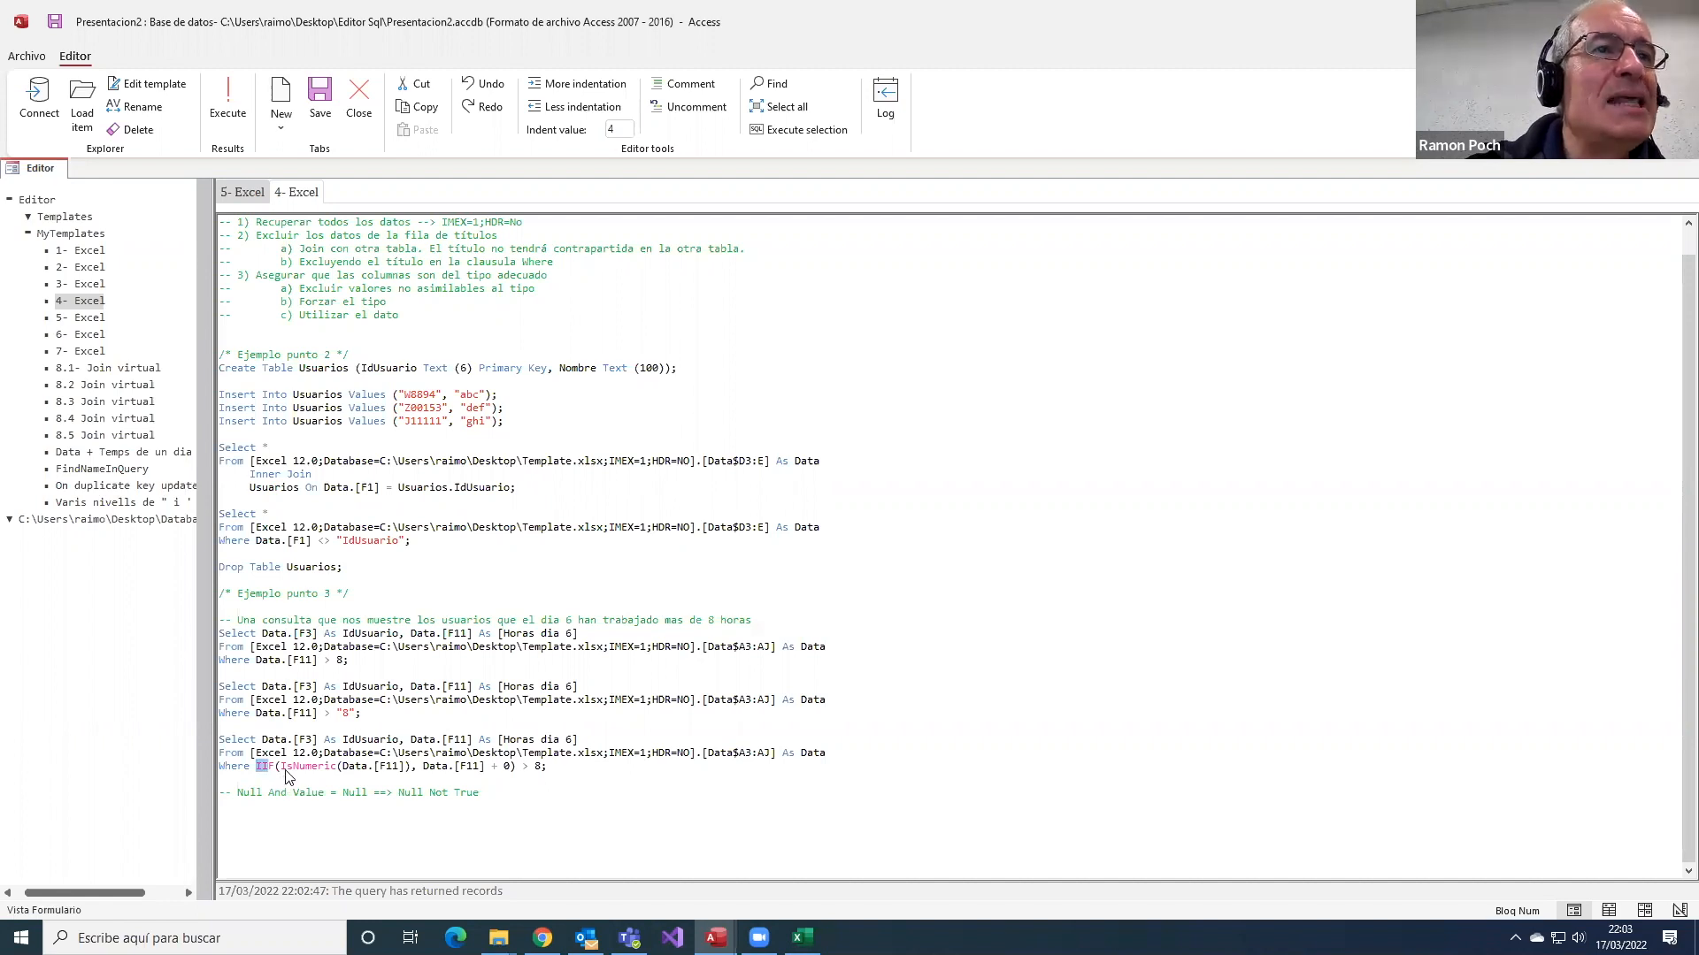
{"action": "left_click", "coordinate": [280, 768]}
{"action": "left_click_drag", "start_coordinate": [307, 775], "coordinate": [407, 774]}
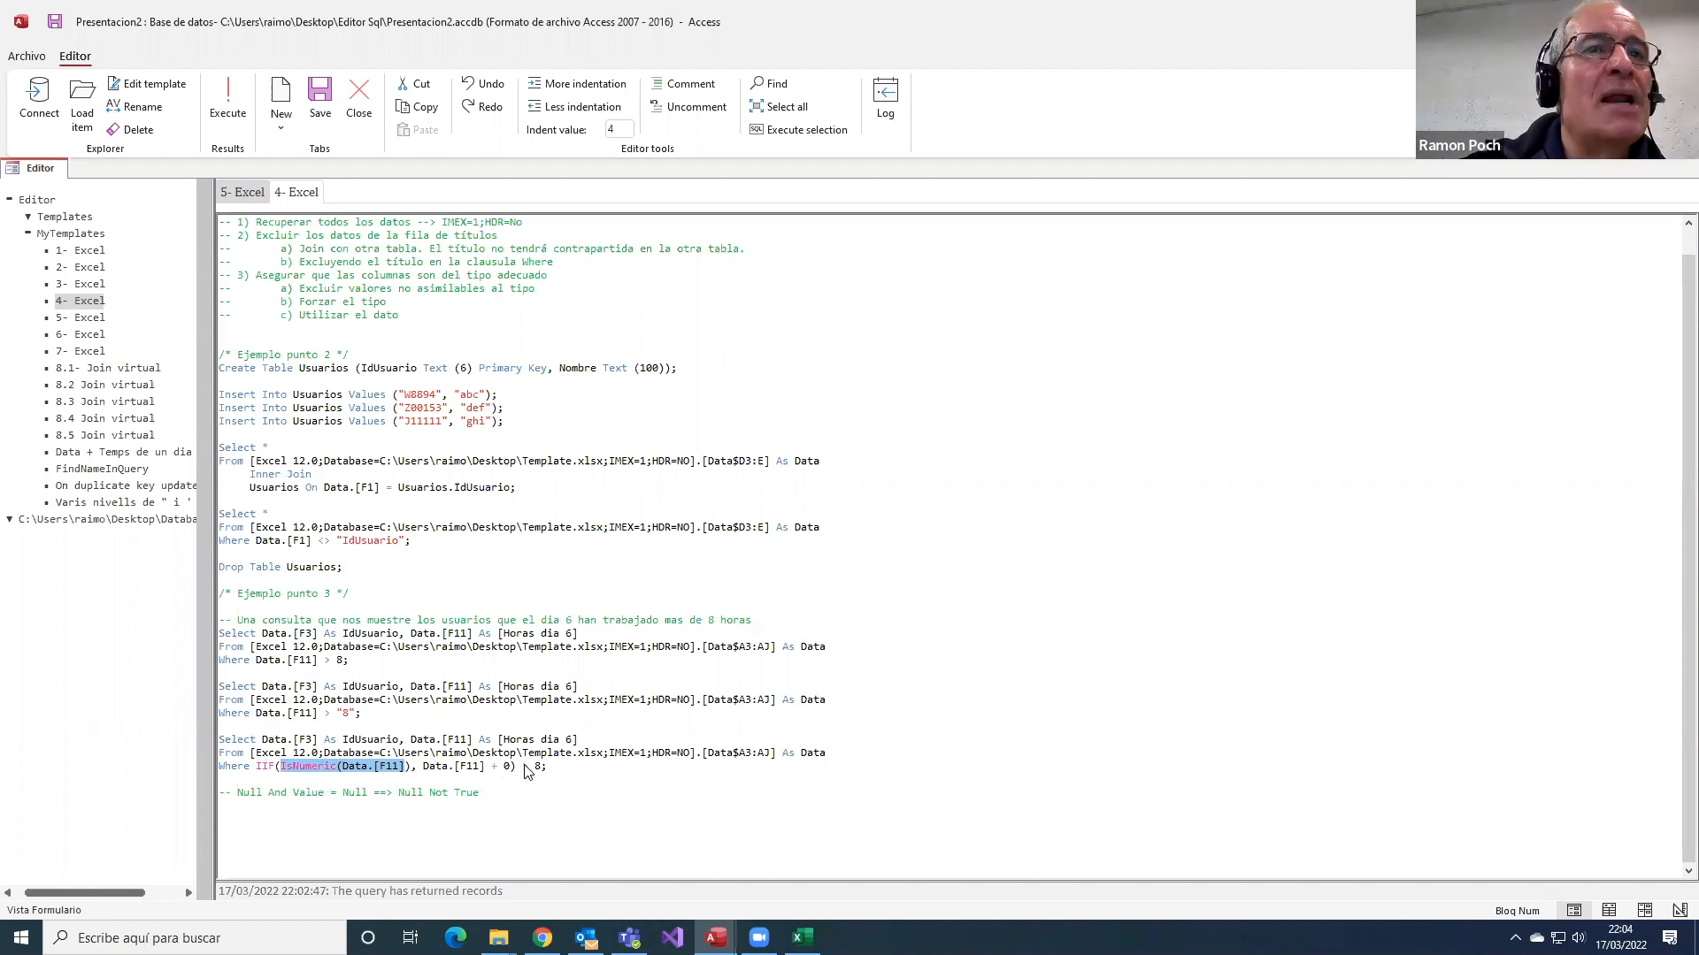
{"action": "left_click", "coordinate": [524, 767]}
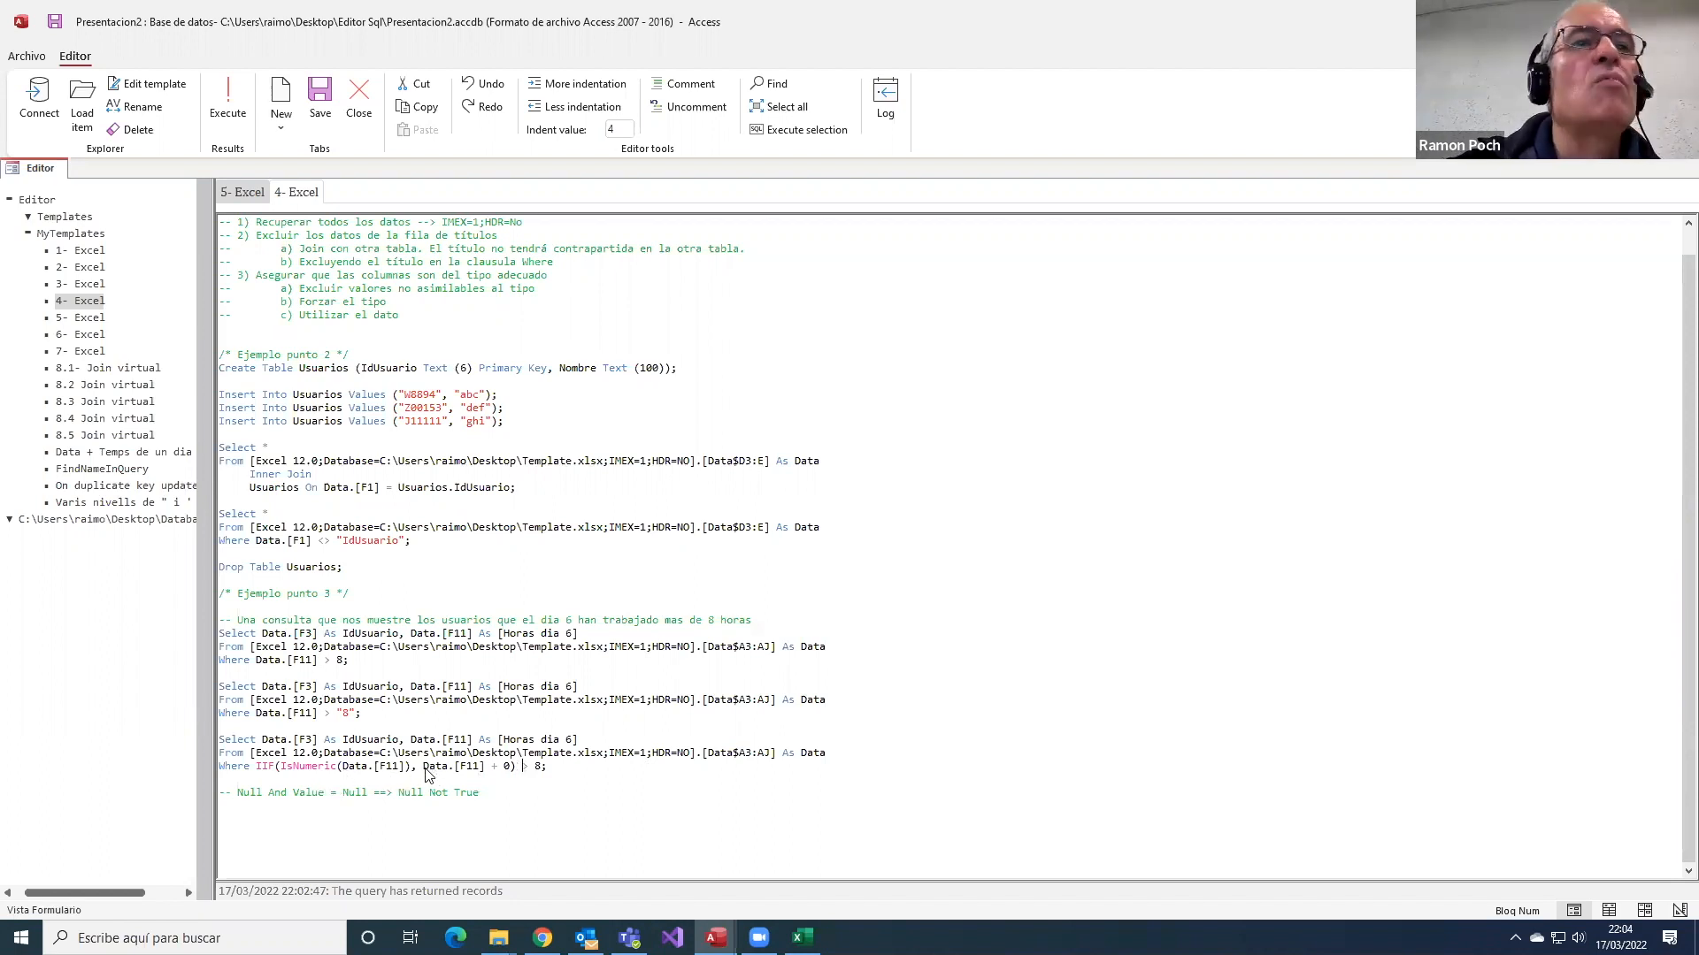
- Highlight the Data.[F11] + 0 expression in the last query and the note "b) Forzar el tipo"
{"action": "left_click_drag", "start_coordinate": [423, 770], "coordinate": [511, 776]}
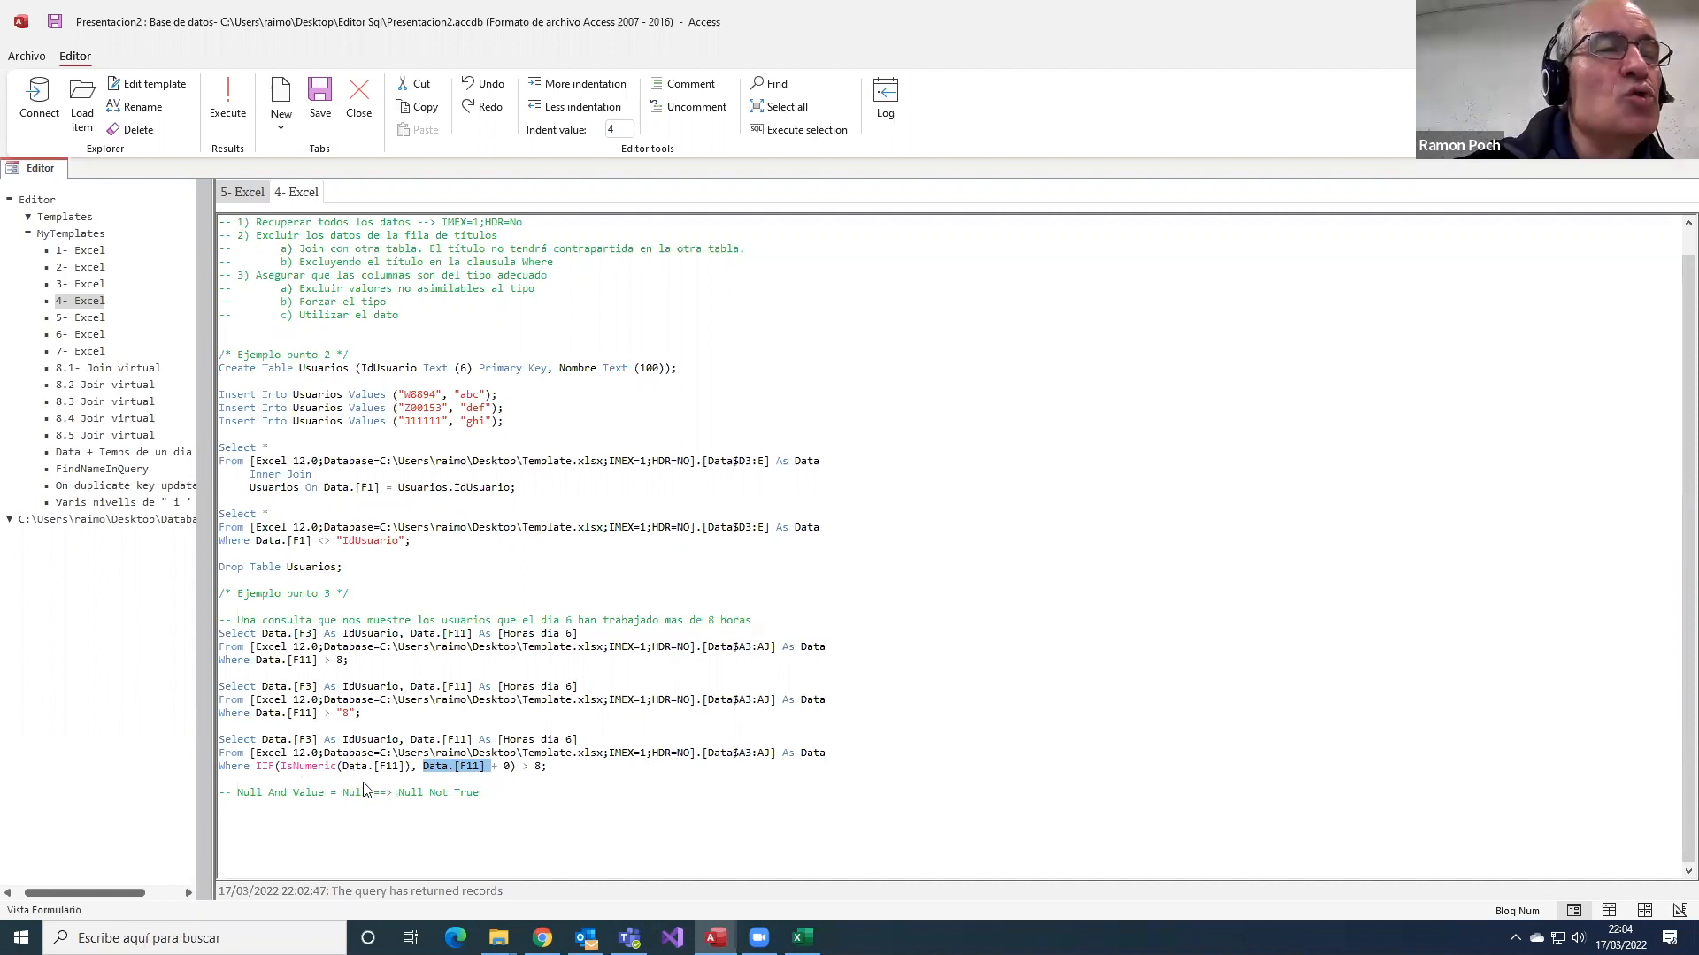
{"action": "left_click", "coordinate": [416, 784]}
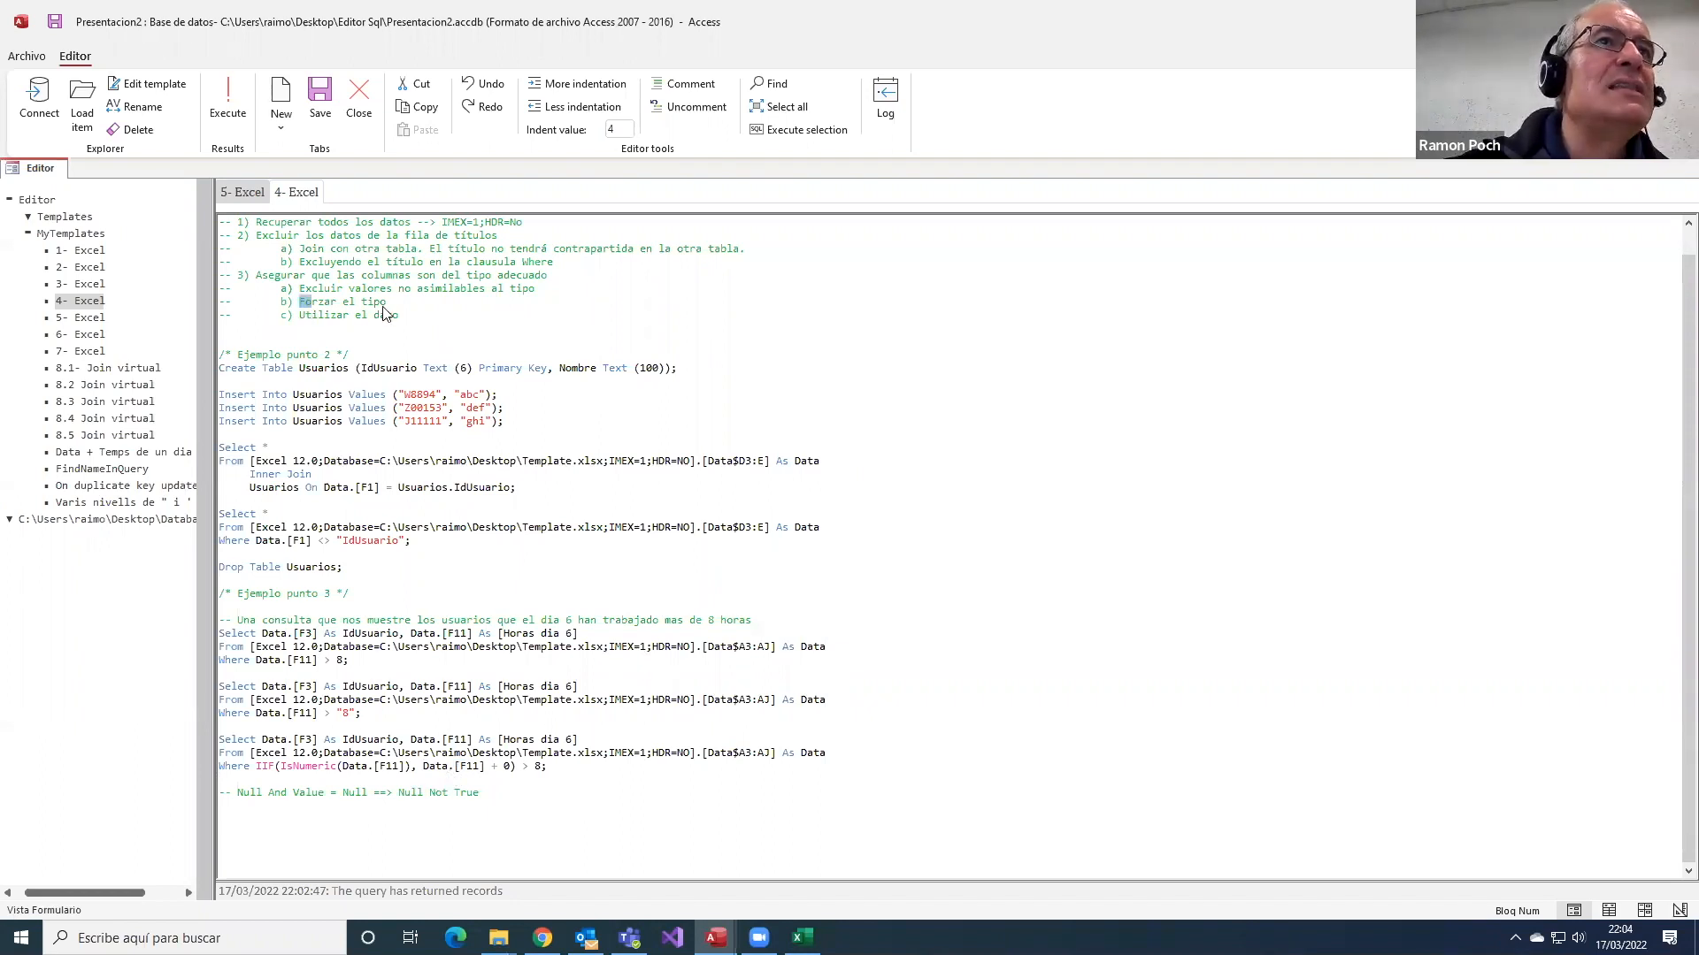
{"action": "left_click_drag", "start_coordinate": [299, 301], "coordinate": [391, 305]}
{"action": "left_click", "coordinate": [429, 767]}
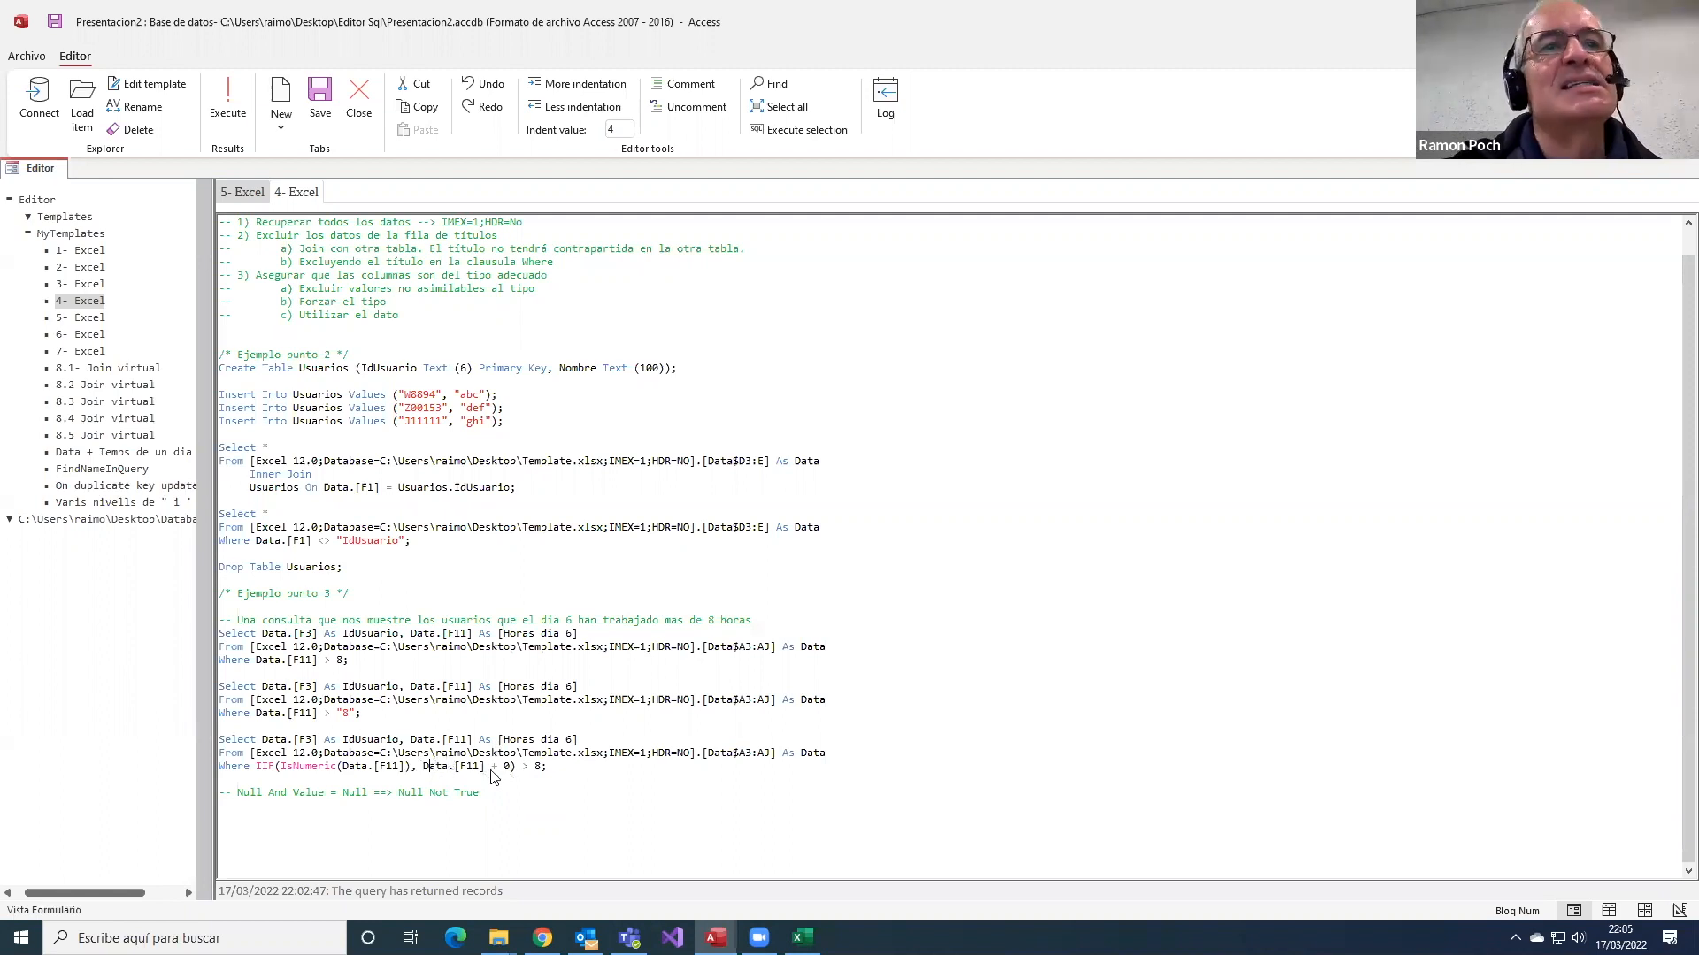
- Run only the query that filters with IIF(IsNumeric(Data.[F11]), Data.[F11] + 0) > 8 and close its result
{"action": "left_click_drag", "start_coordinate": [550, 768], "coordinate": [246, 741]}
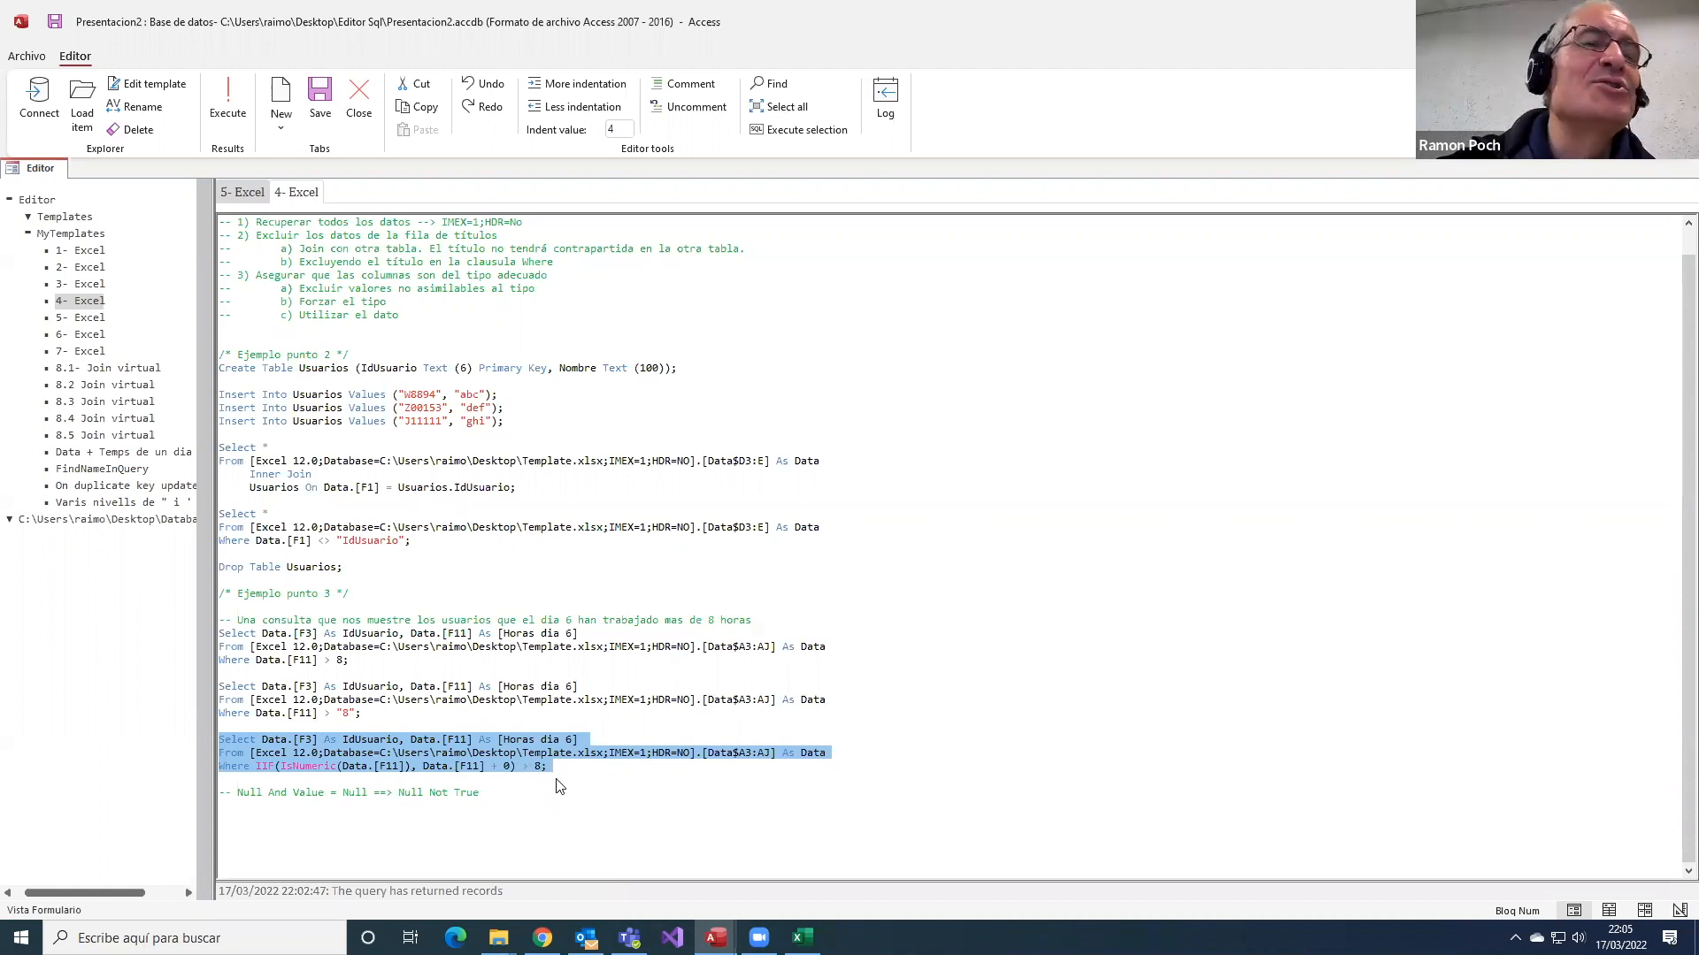
{"action": "left_click", "coordinate": [801, 129]}
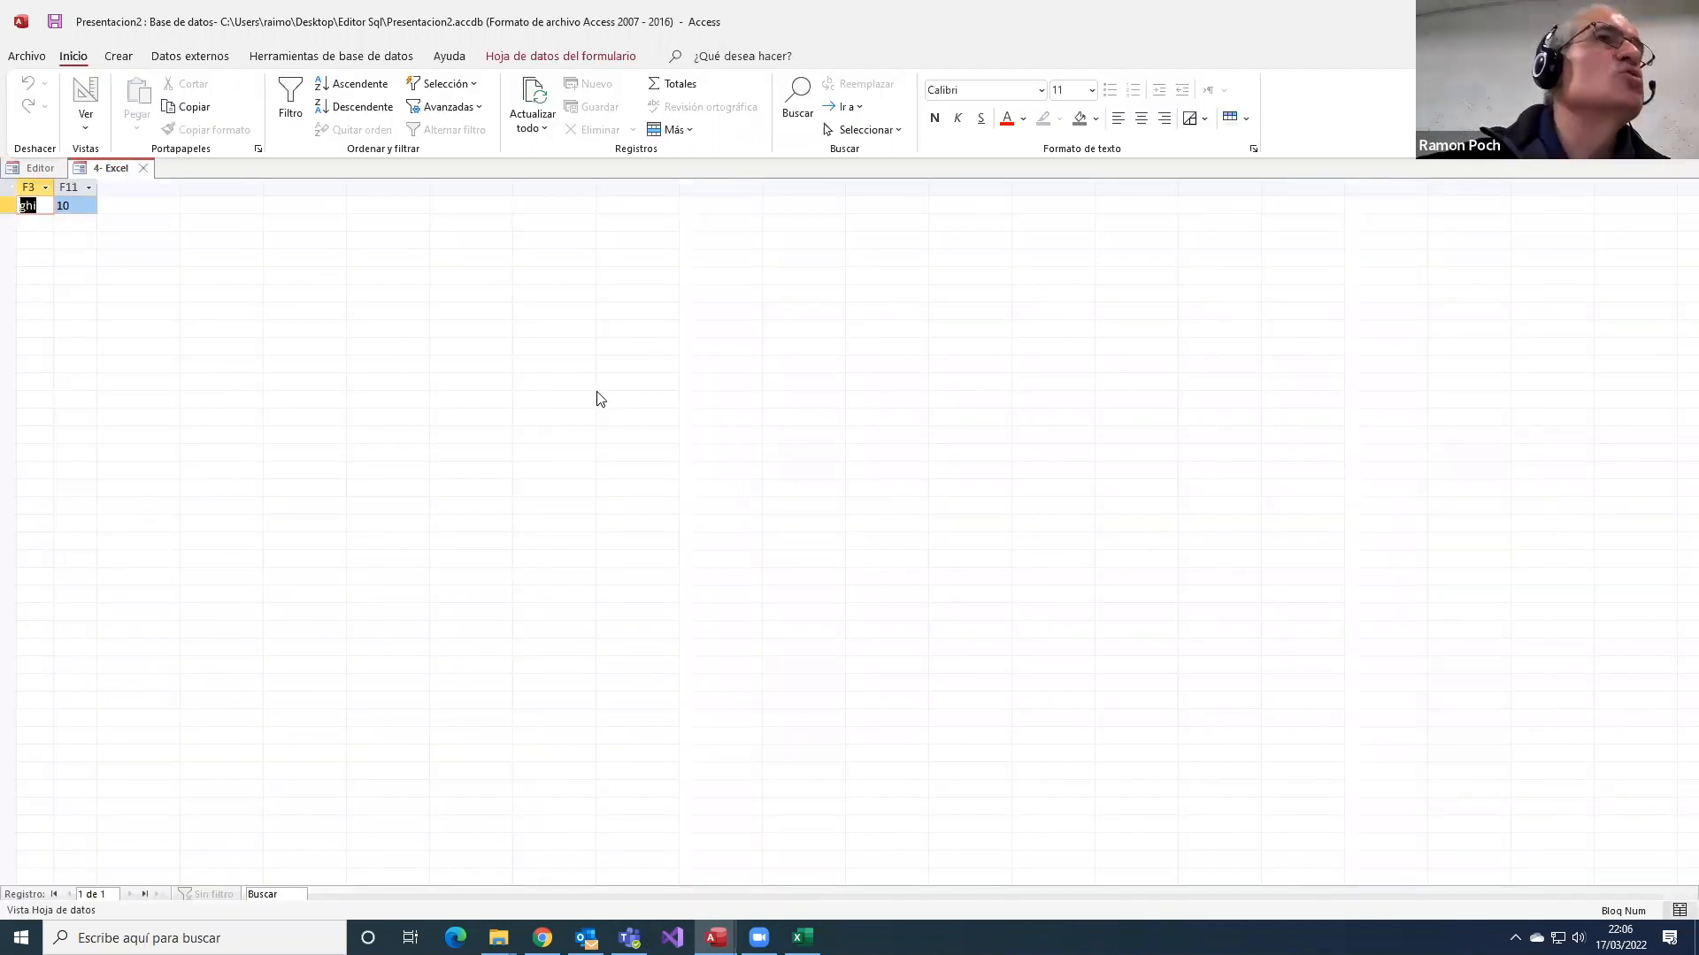
{"action": "left_click", "coordinate": [141, 171]}
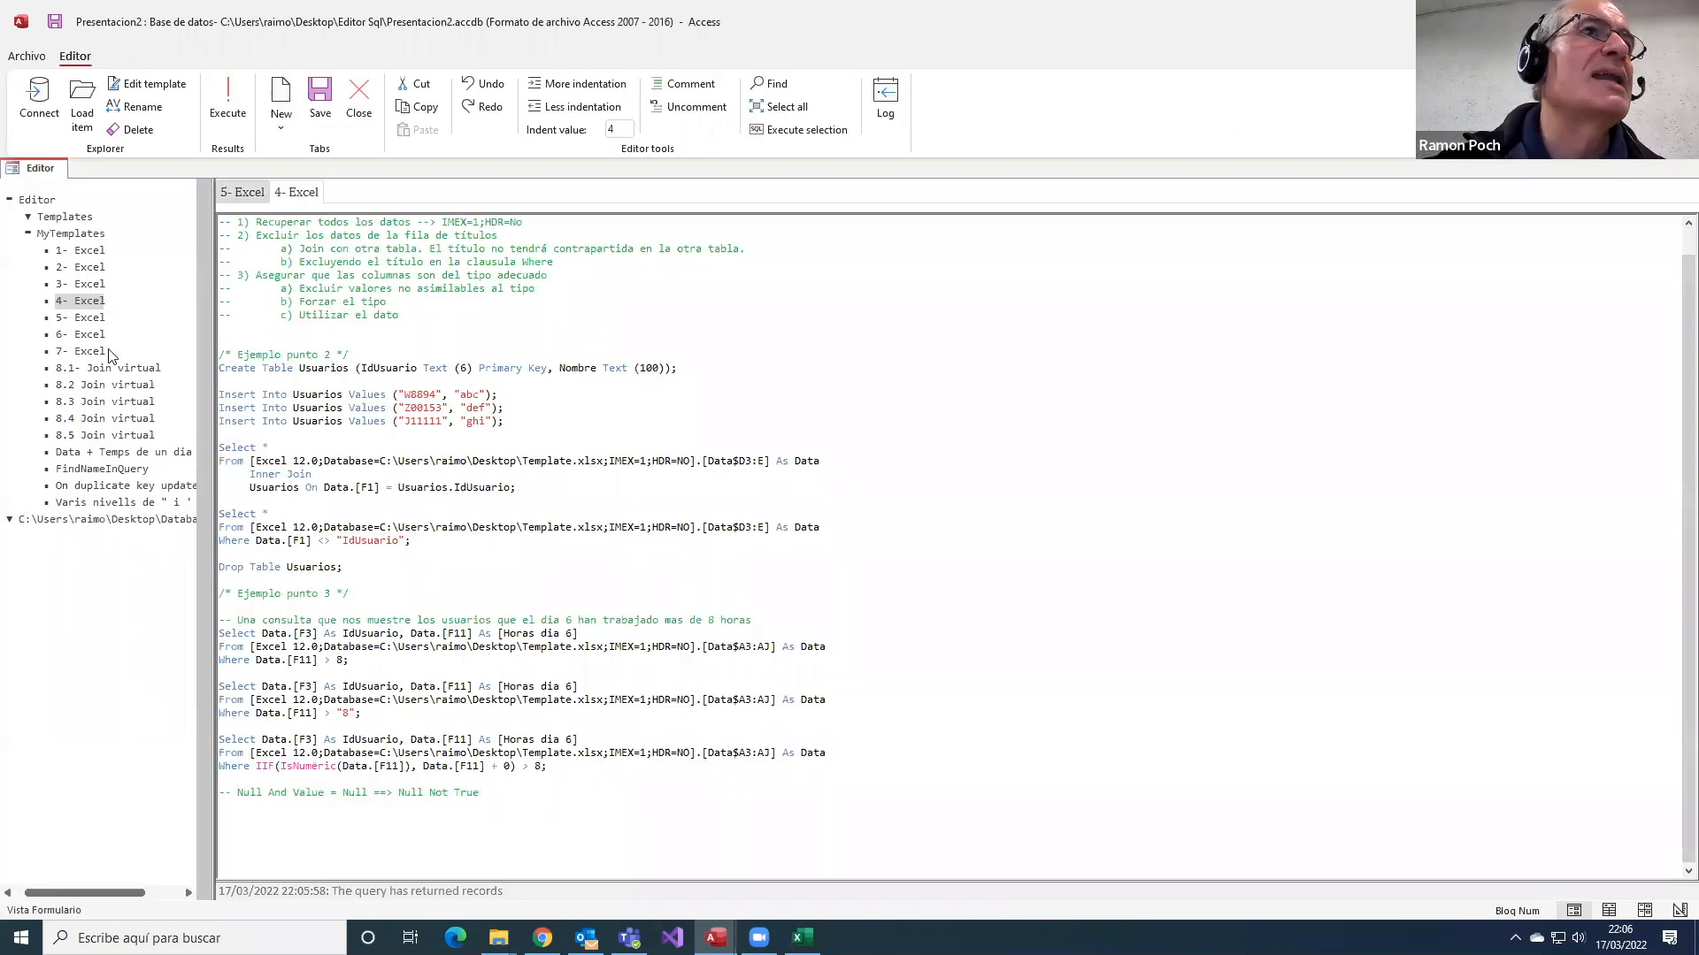
- Display the 5- Excel script containing the El reto queries
{"action": "left_click", "coordinate": [97, 320]}
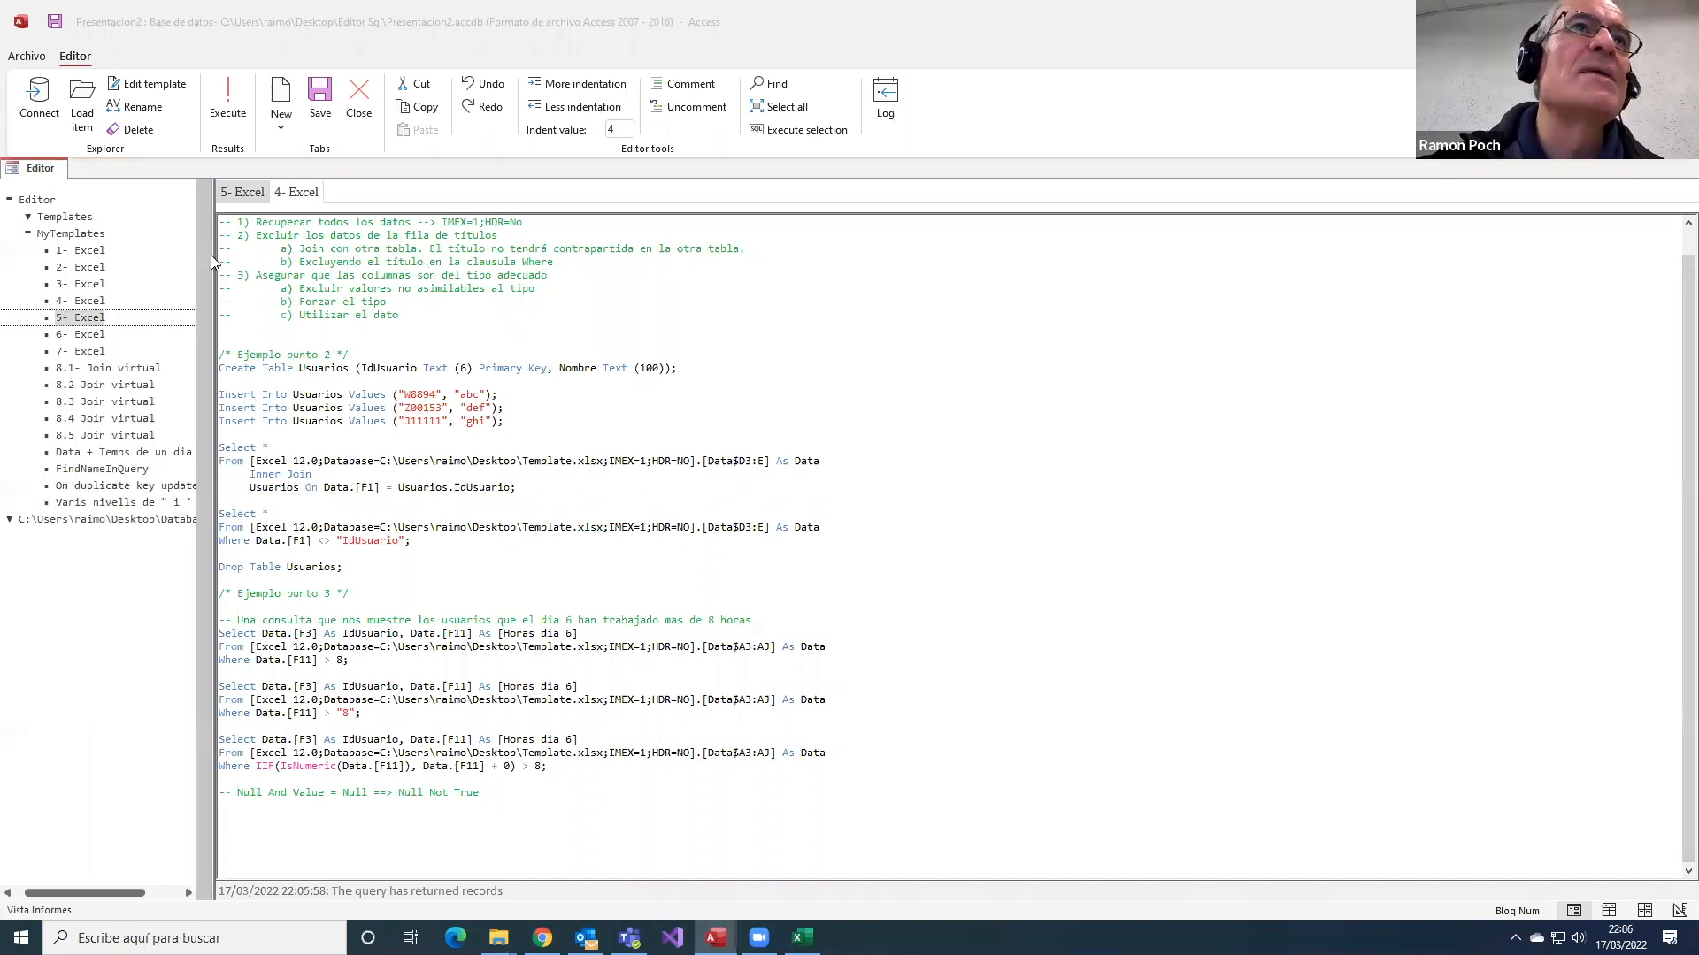
{"action": "left_click", "coordinate": [100, 336]}
{"action": "left_click", "coordinate": [260, 193]}
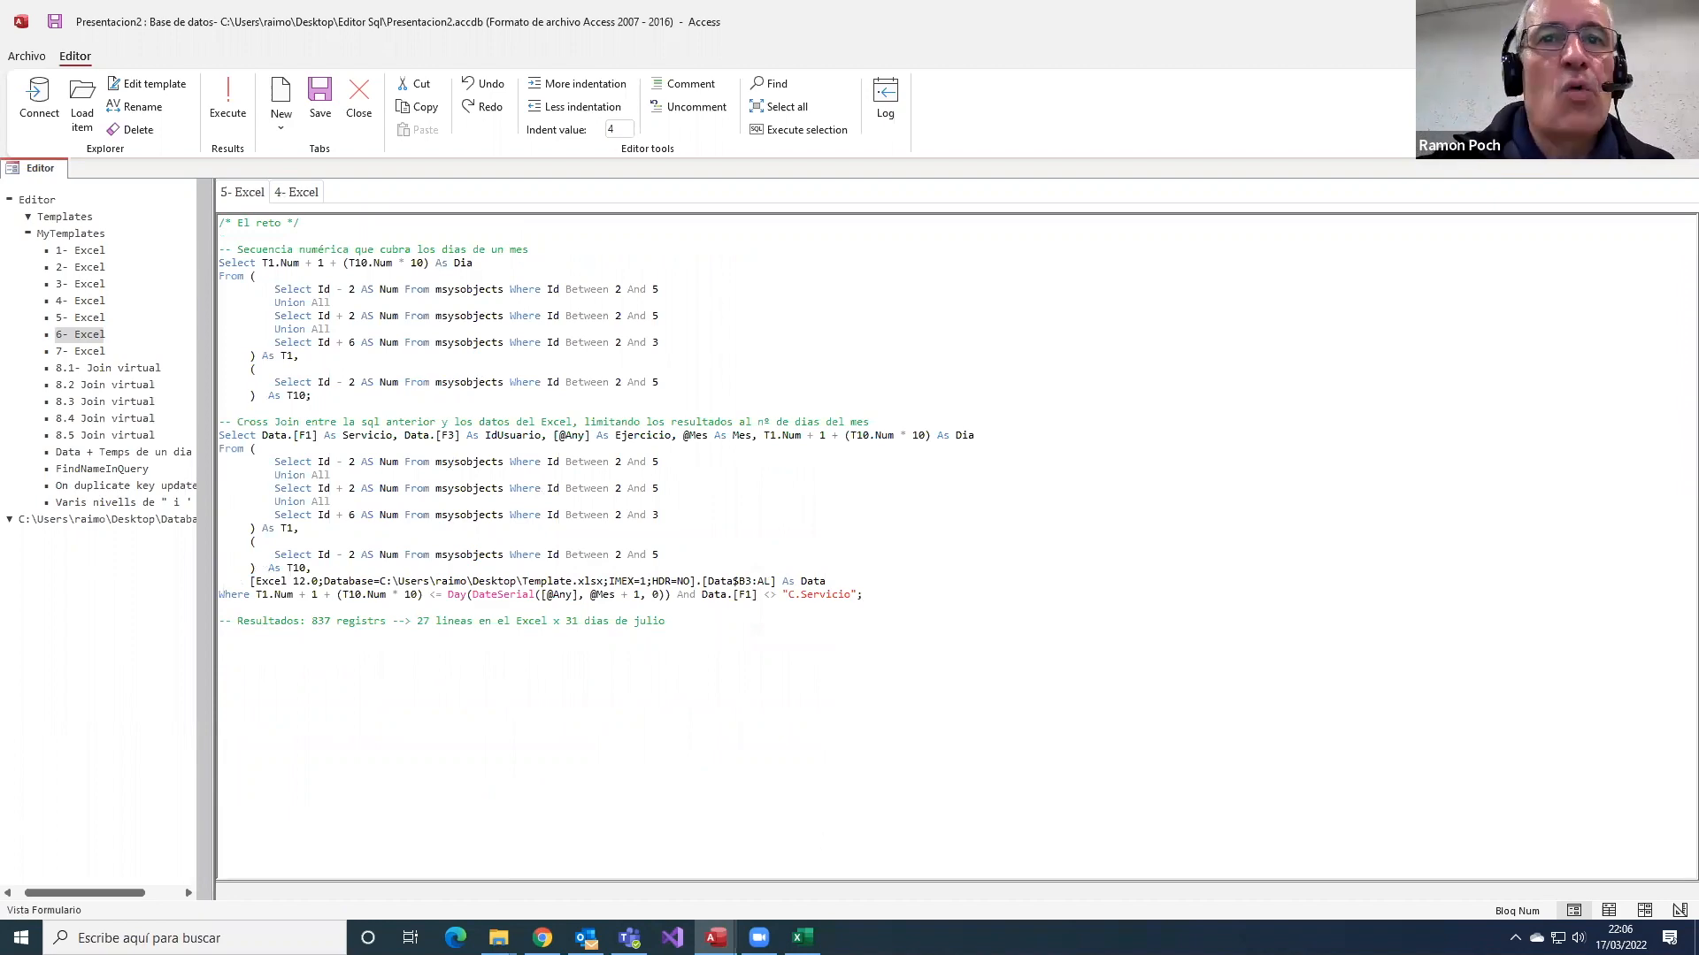
- Switch to Template.xlsx in Excel to review the Data sheet's day columns, and return to the Presentacion2 editor in Access
{"action": "left_click", "coordinate": [803, 937]}
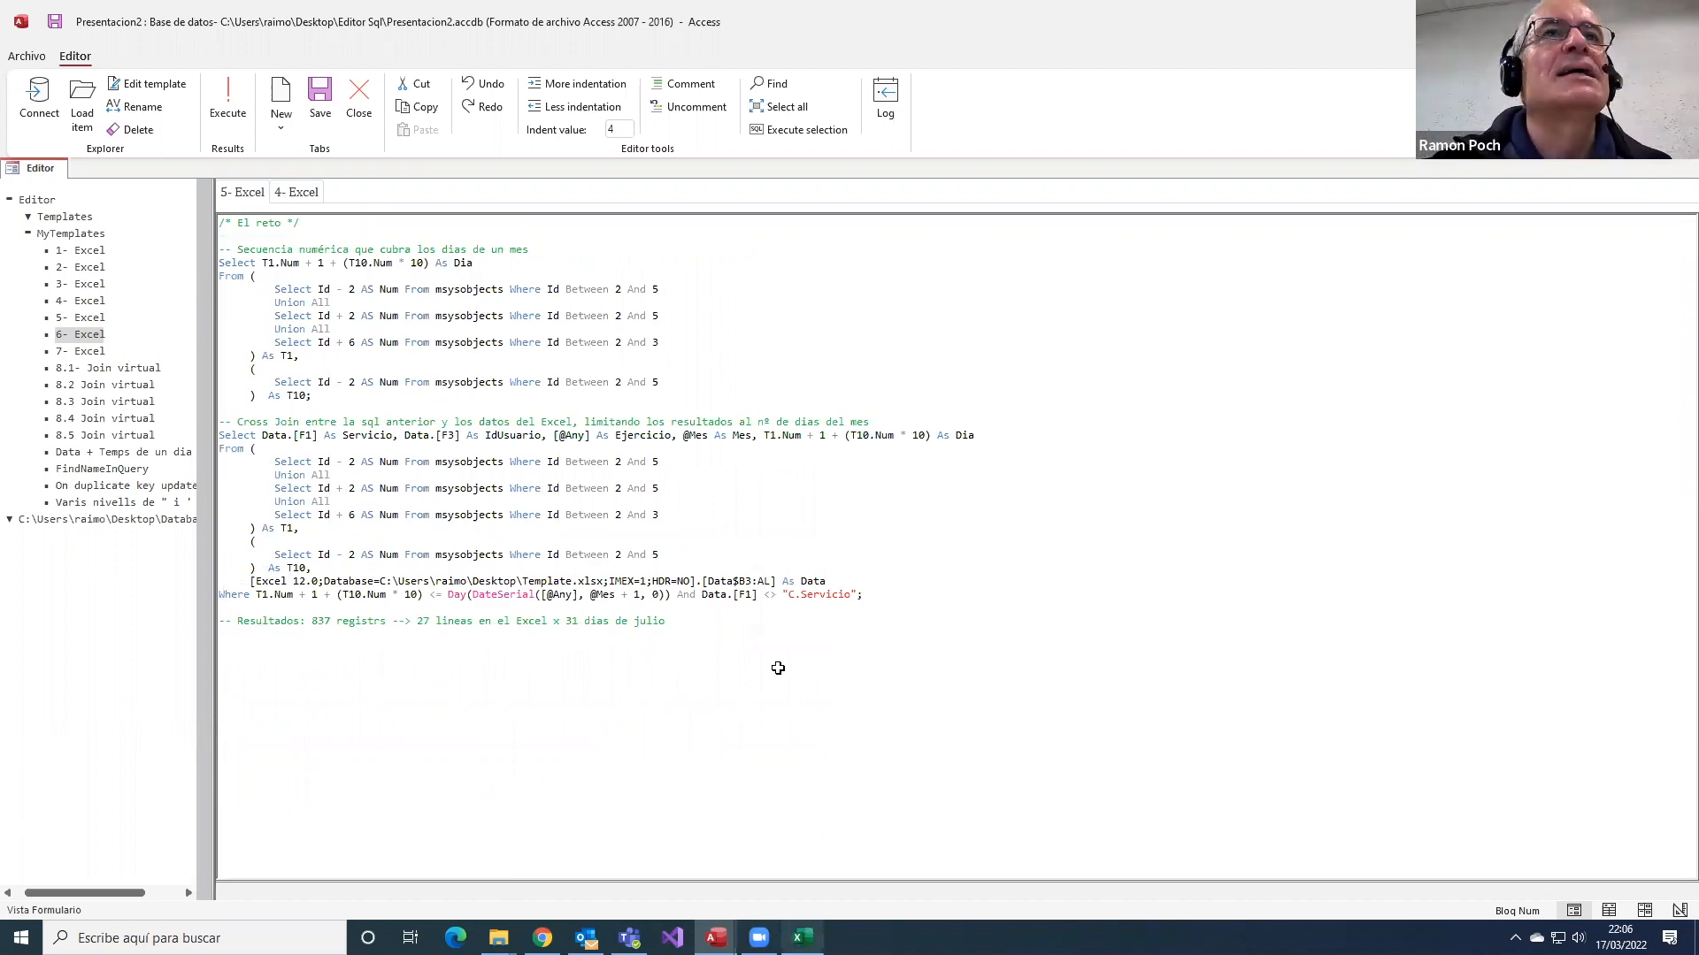
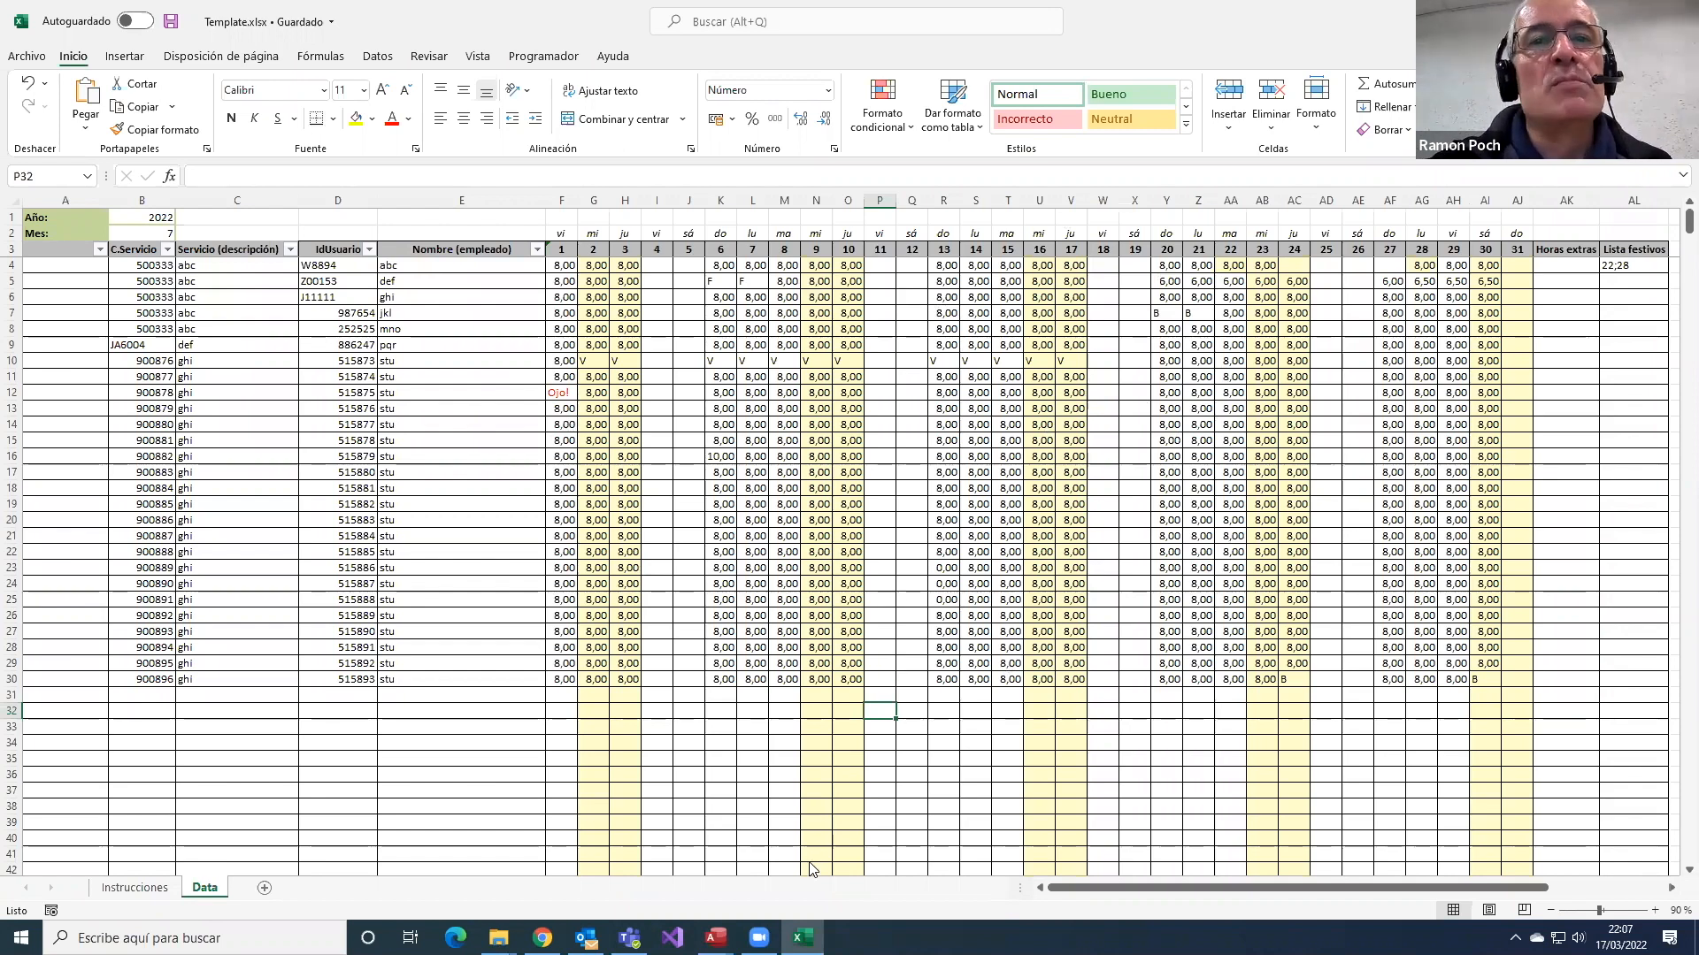
{"action": "left_click", "coordinate": [716, 938]}
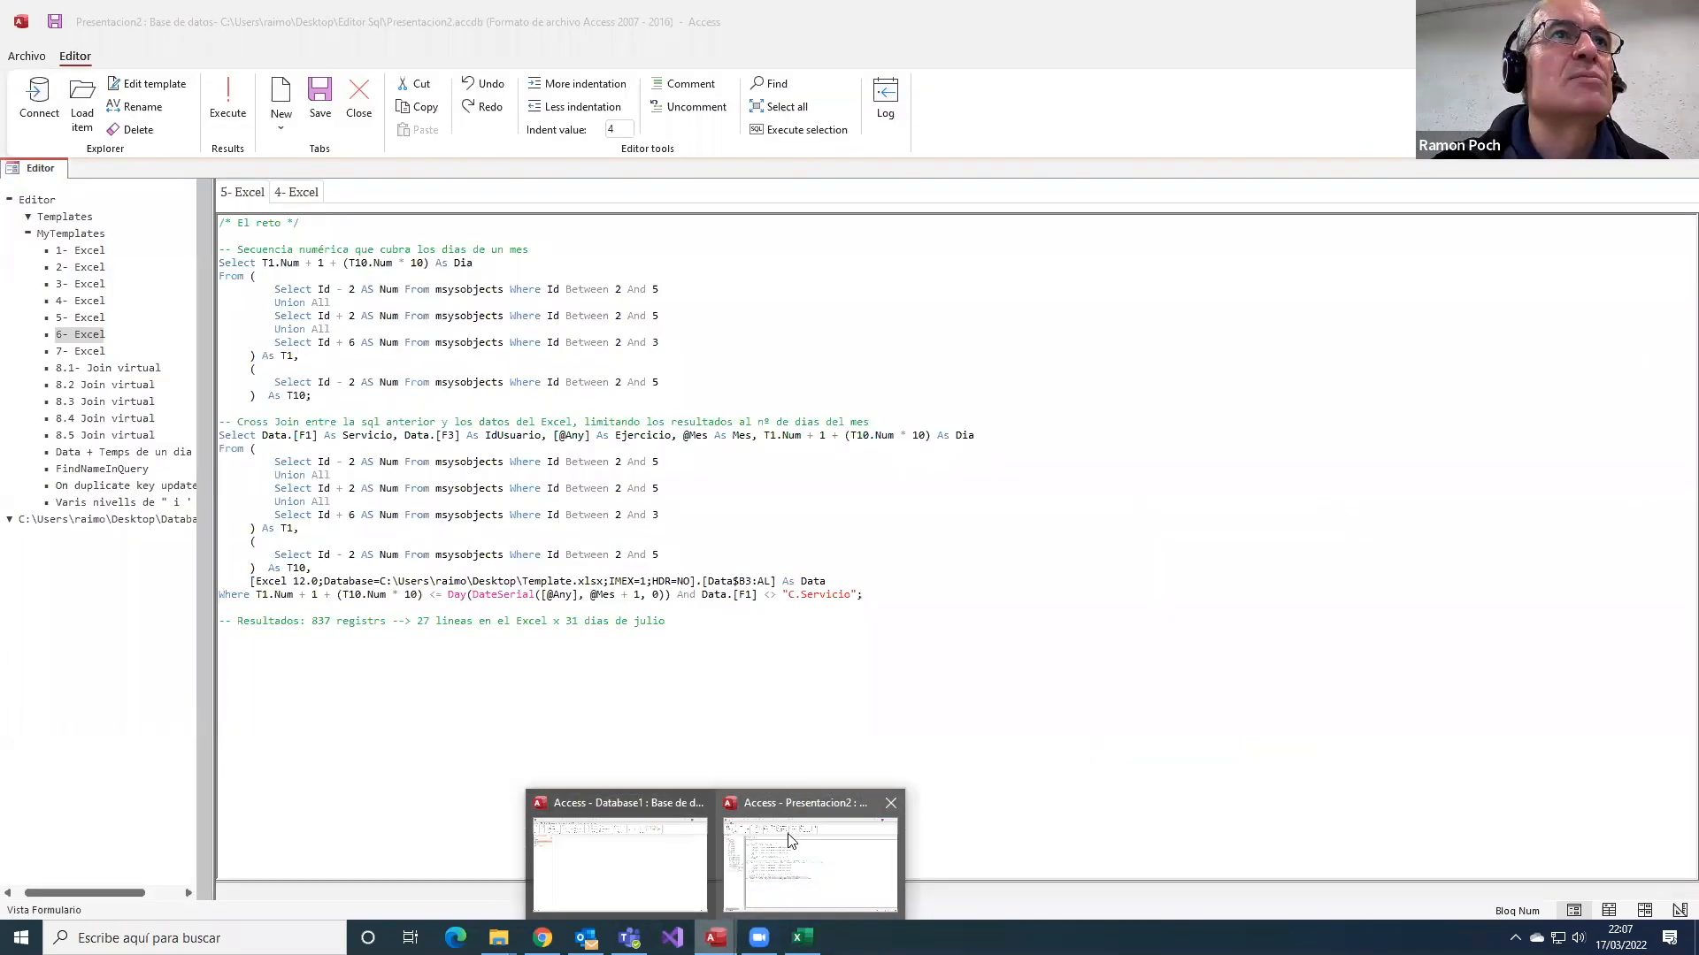
{"action": "left_click", "coordinate": [778, 849]}
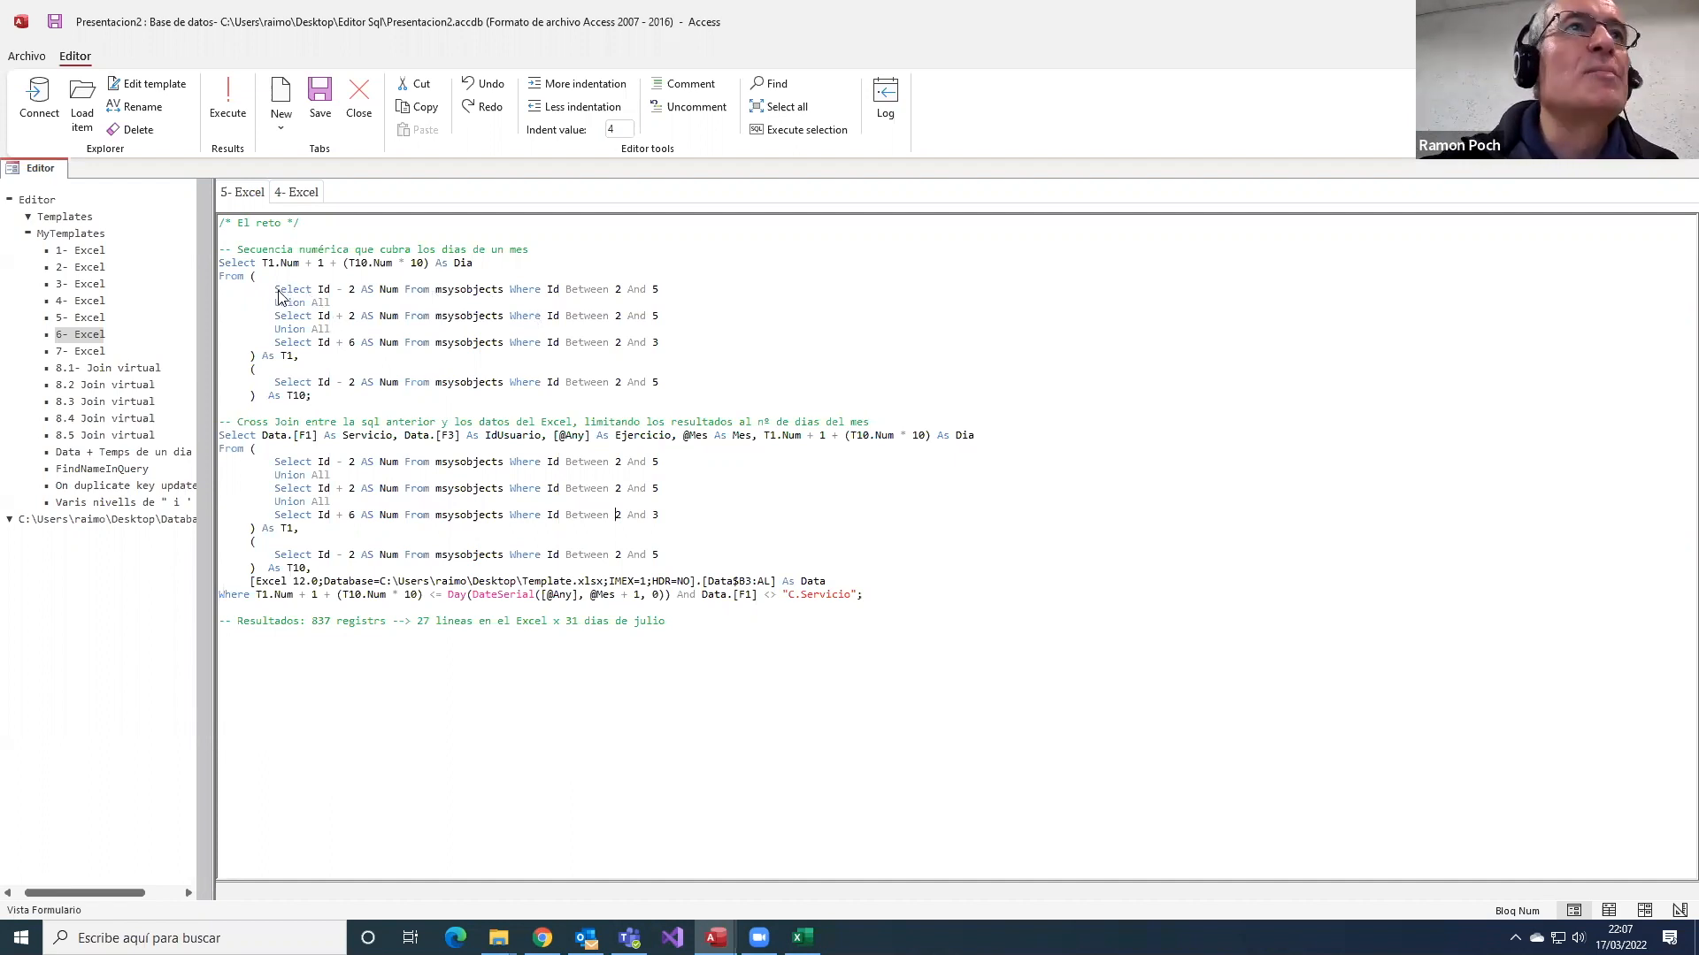
- Run each of the three msysobjects selects inside T1 separately (Id - 2, Id + 2 and Id + 6), closing each result
{"action": "left_click_drag", "start_coordinate": [278, 294], "coordinate": [672, 297]}
{"action": "left_click", "coordinate": [801, 129]}
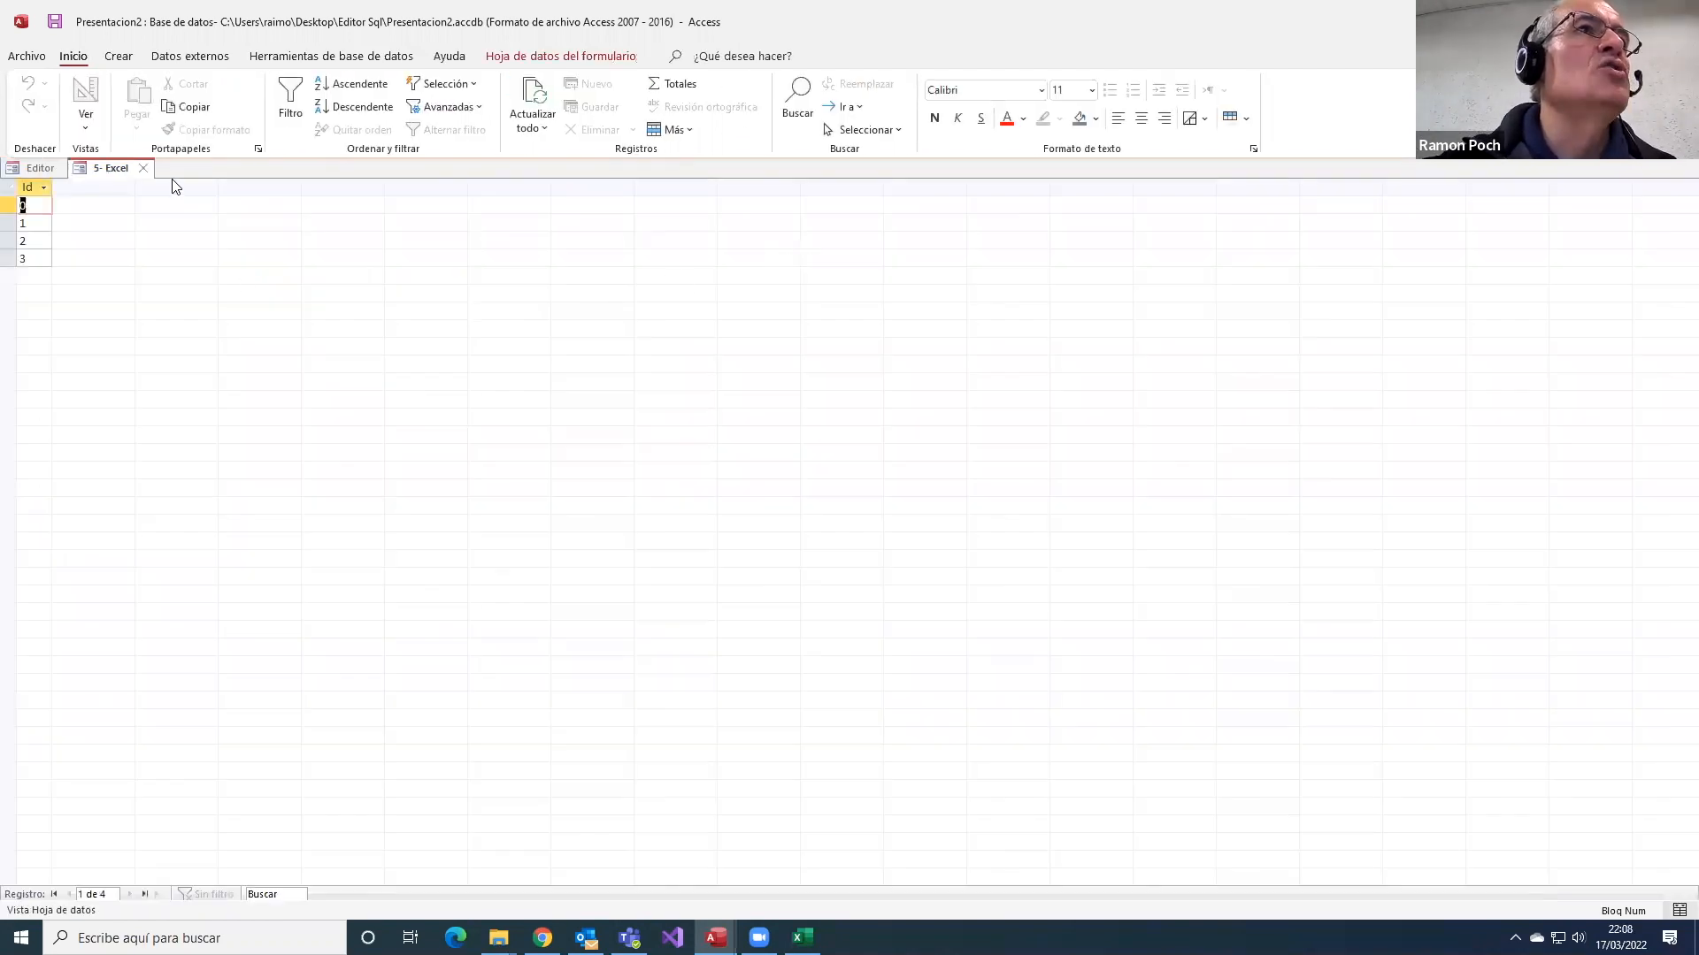
{"action": "left_click", "coordinate": [145, 168]}
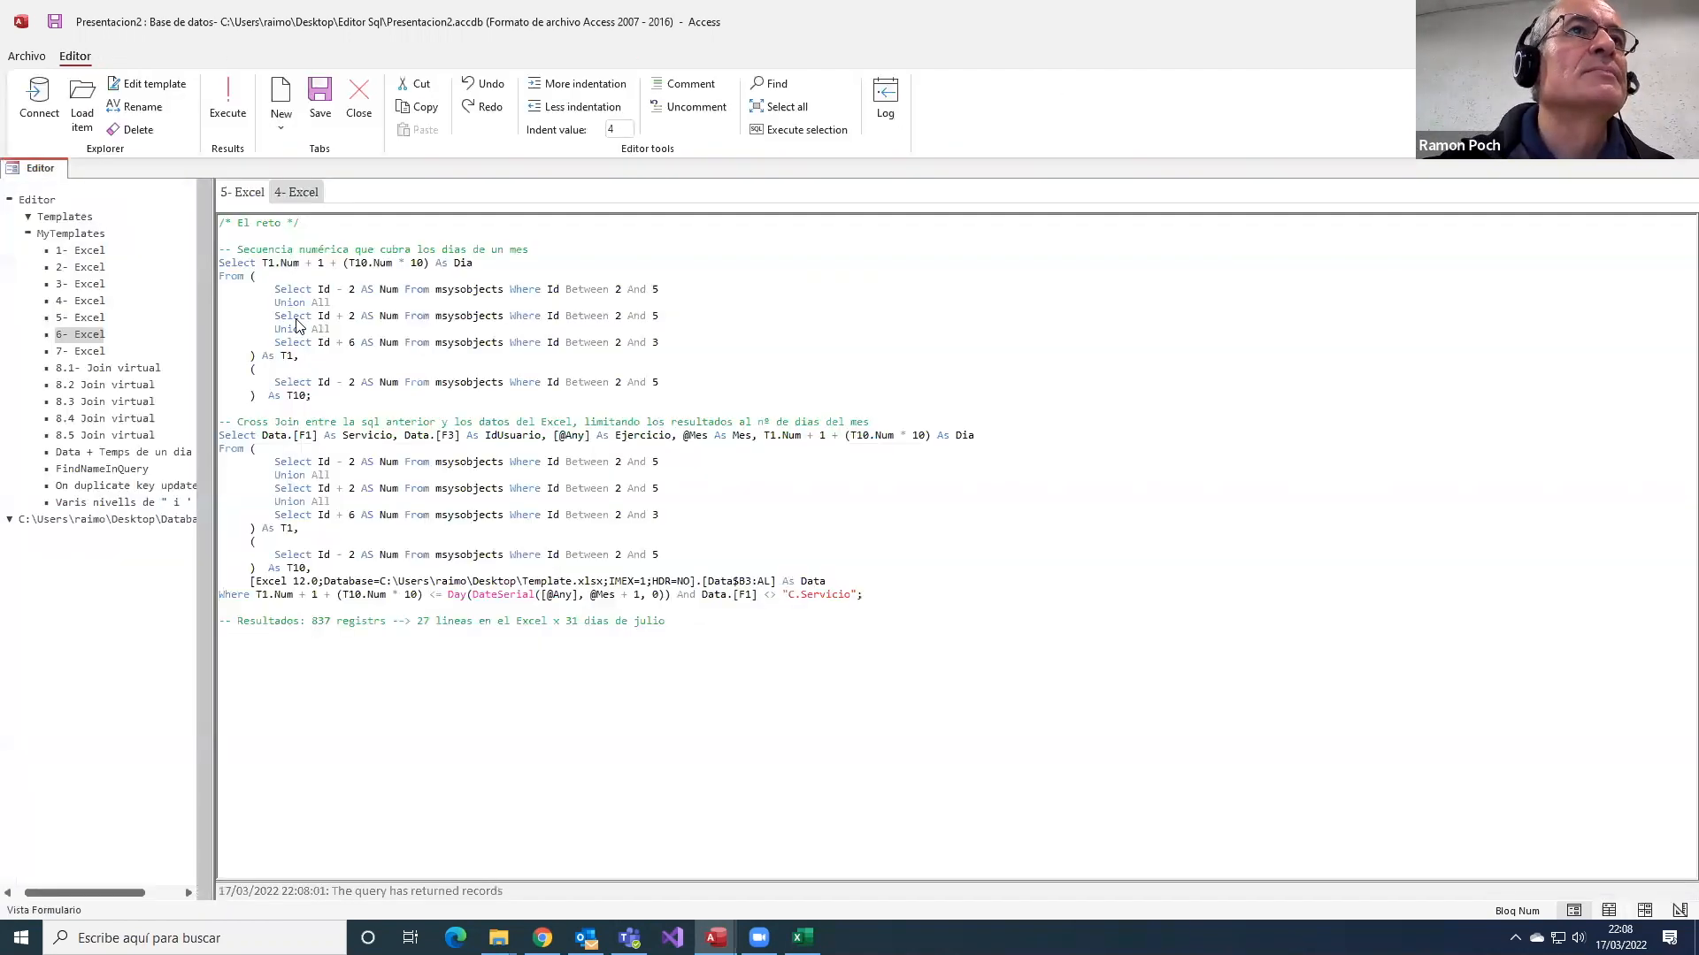
{"action": "left_click_drag", "start_coordinate": [276, 317], "coordinate": [659, 320]}
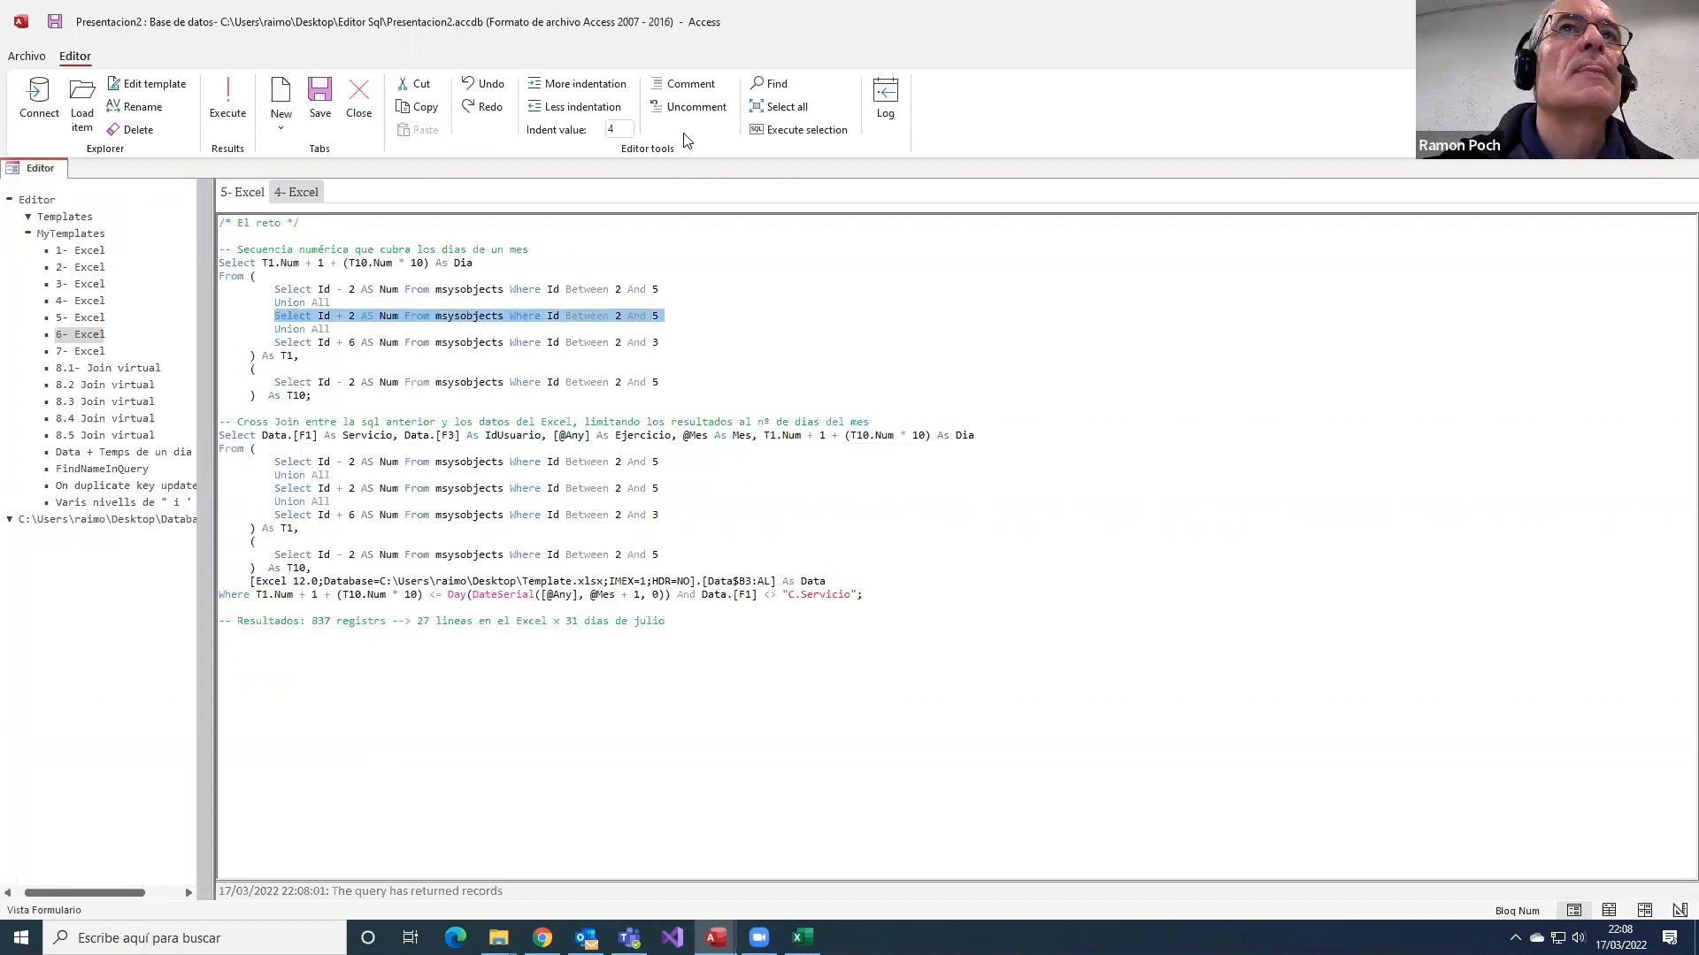
{"action": "left_click", "coordinate": [757, 130]}
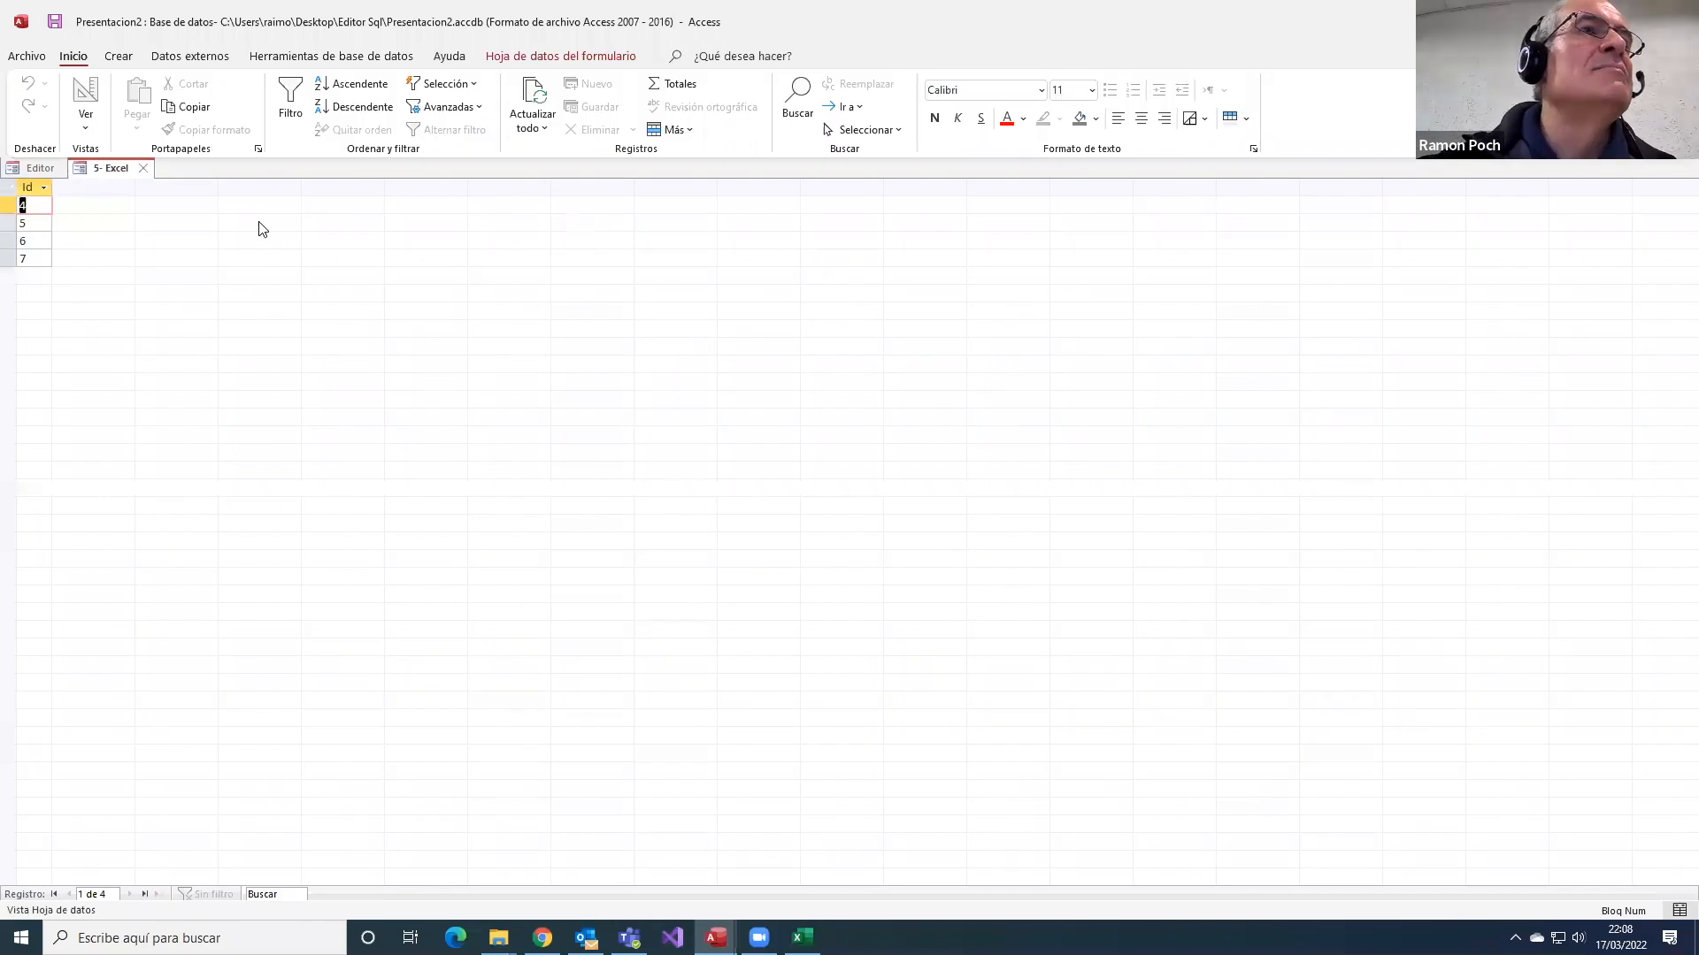
{"action": "left_click", "coordinate": [143, 171]}
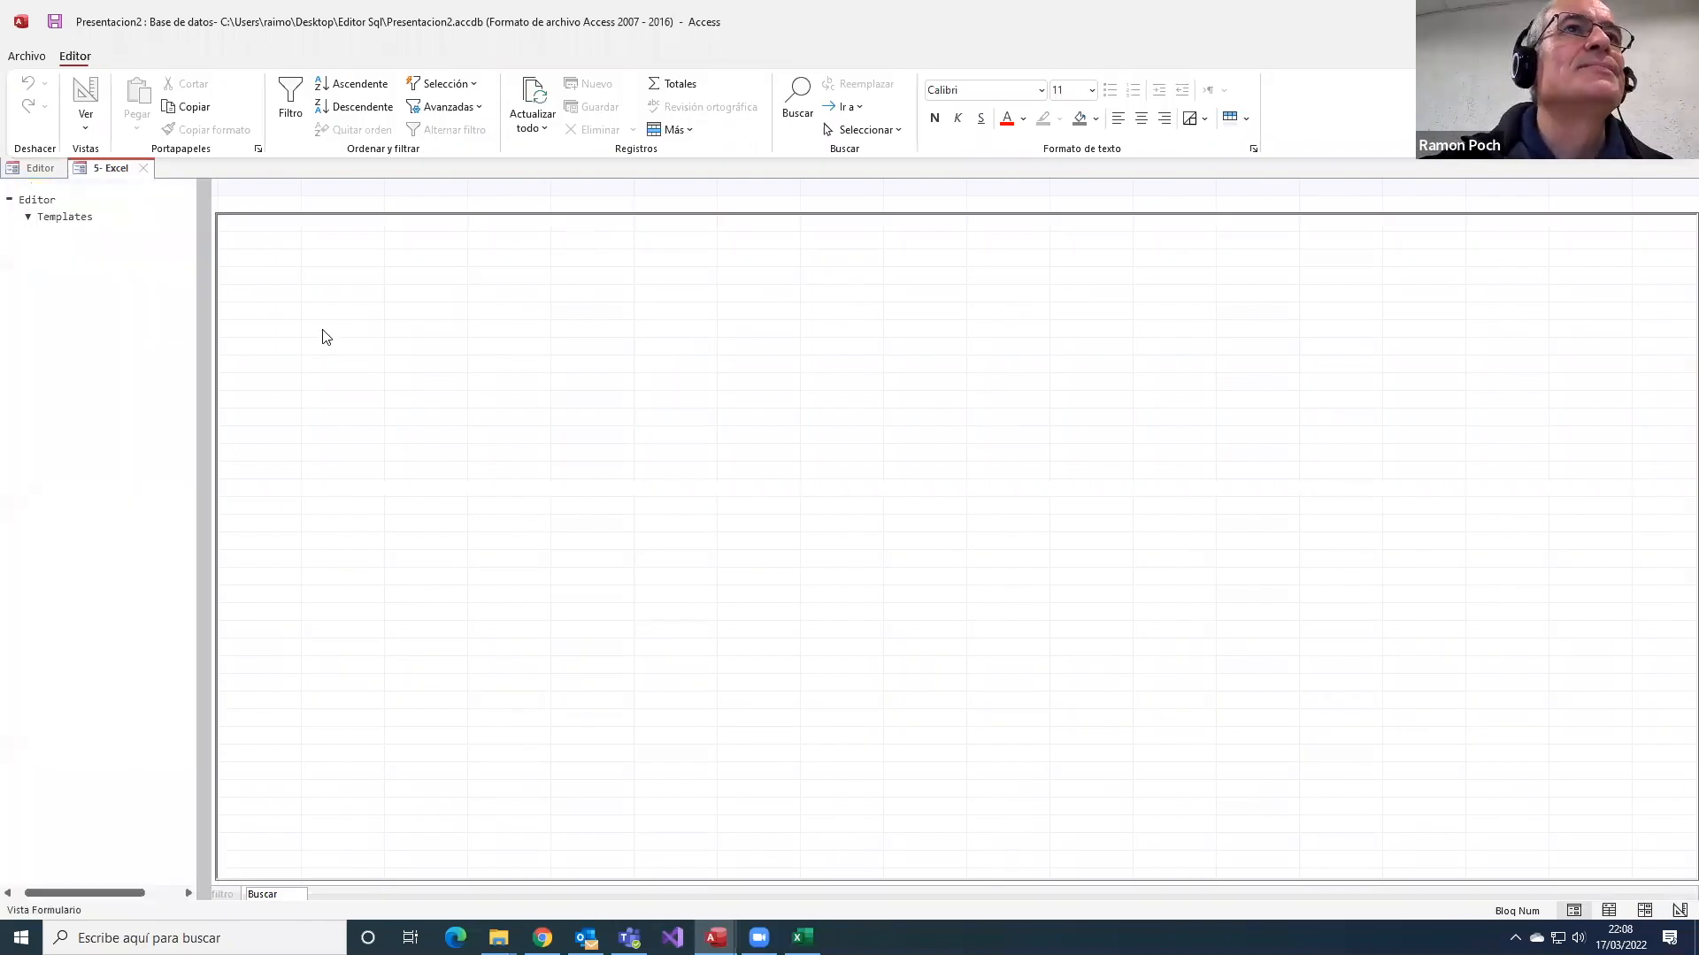
{"action": "left_click_drag", "start_coordinate": [274, 345], "coordinate": [665, 345]}
{"action": "left_click", "coordinate": [760, 131]}
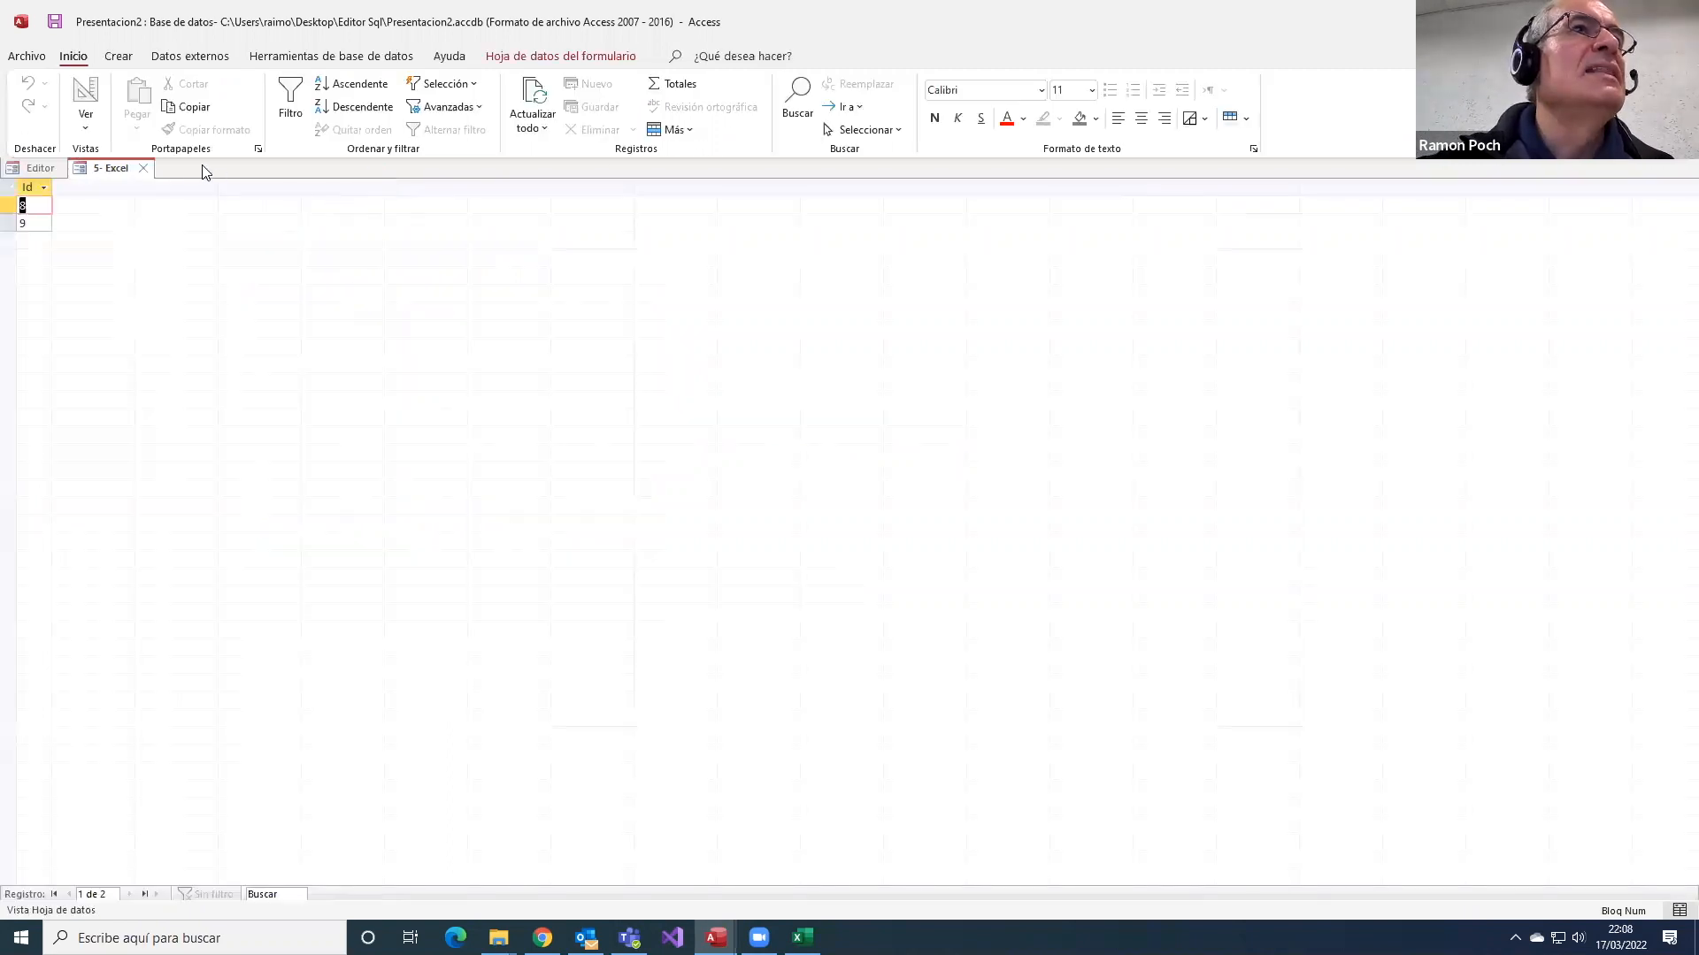
{"action": "left_click", "coordinate": [143, 168]}
- Run the three T1 selects together as one Union All query and close its result
{"action": "left_click_drag", "start_coordinate": [275, 290], "coordinate": [662, 349]}
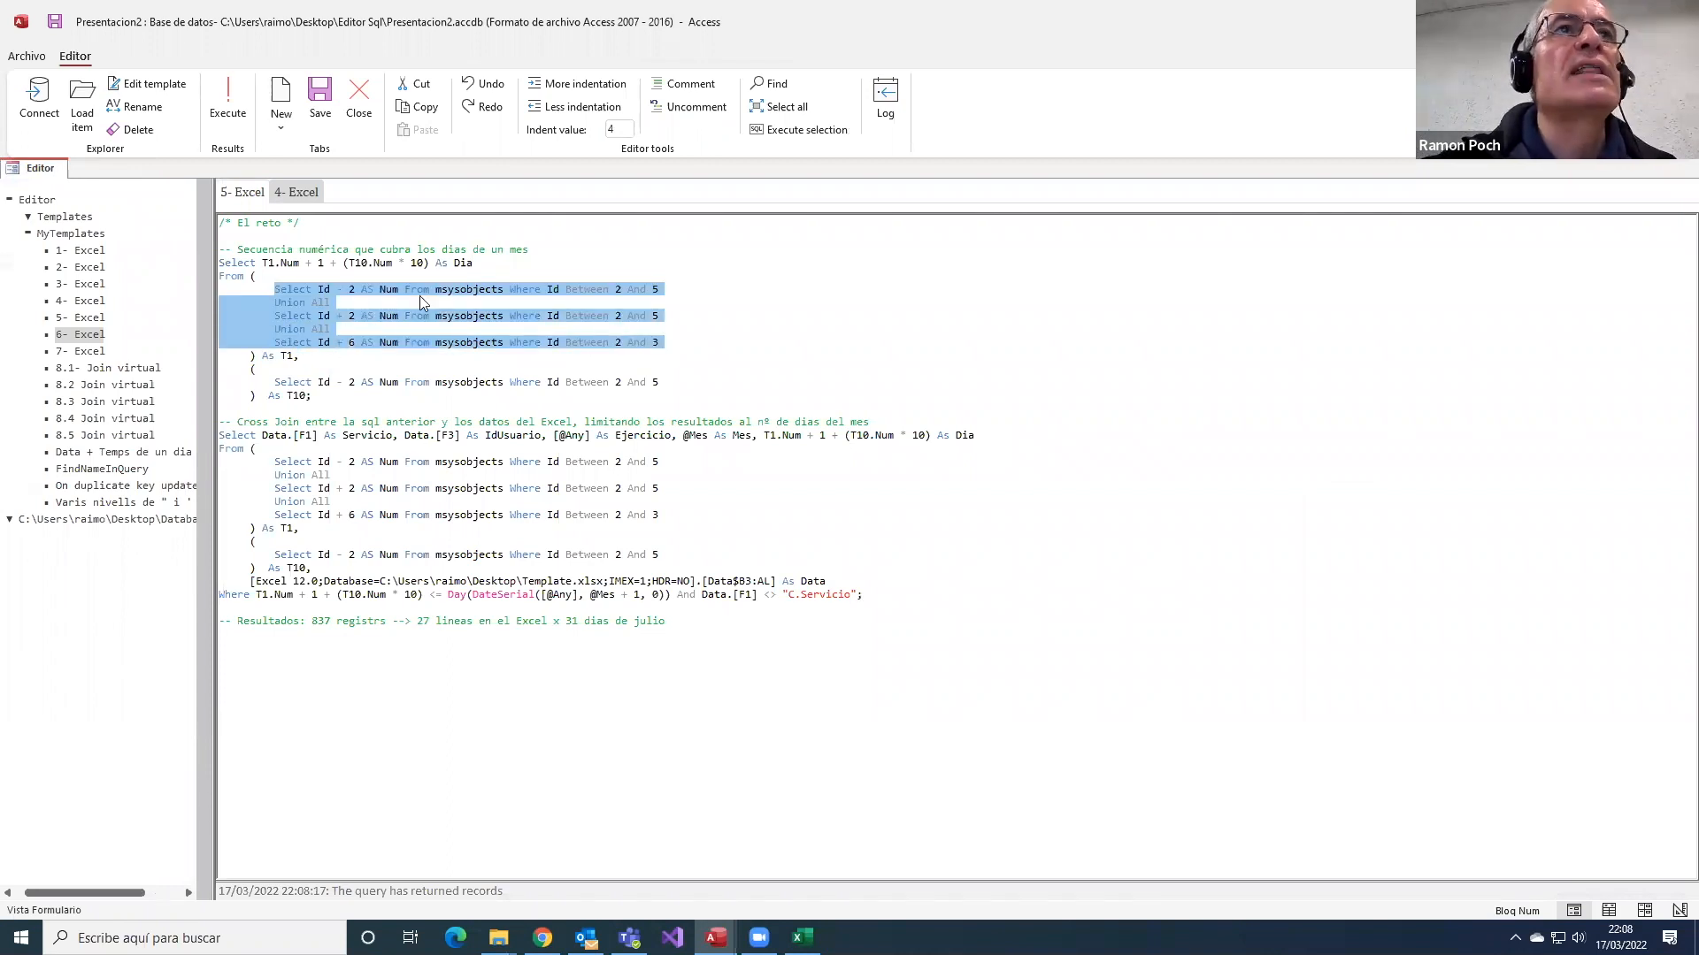
{"action": "left_click", "coordinate": [756, 133]}
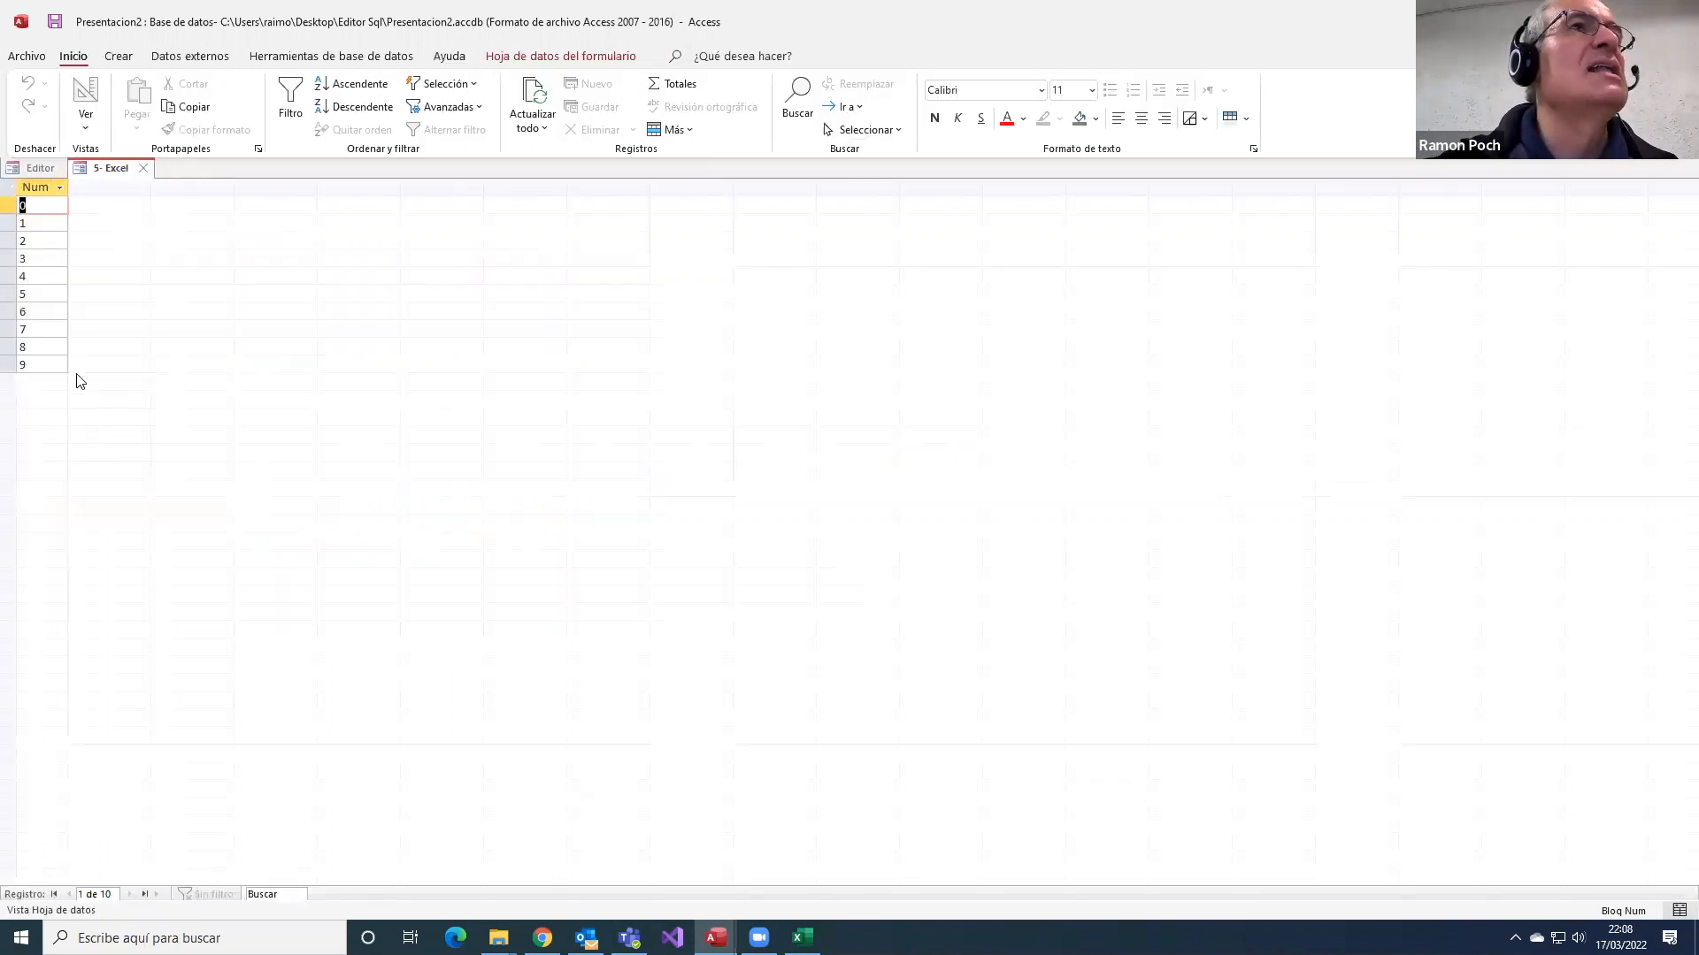
{"action": "left_click", "coordinate": [145, 171]}
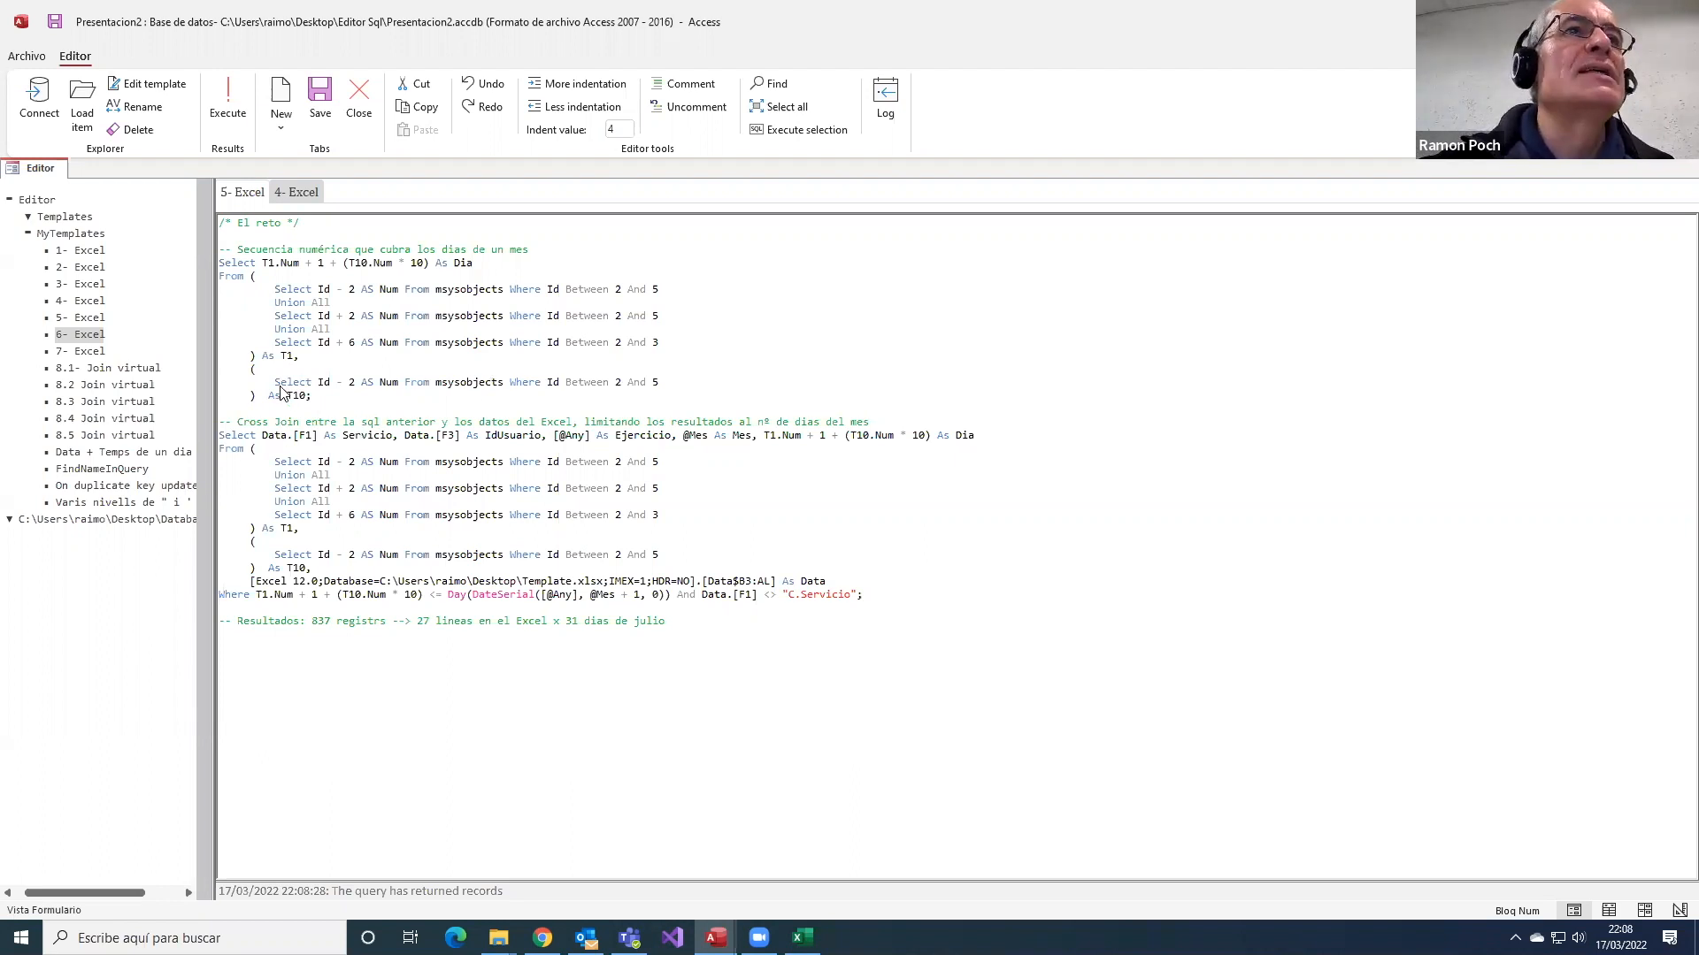
- Point out the T10 subquery in the day sequence query and how it combines with T1 through T10.Num * 10
{"action": "left_click_drag", "start_coordinate": [276, 388], "coordinate": [348, 409]}
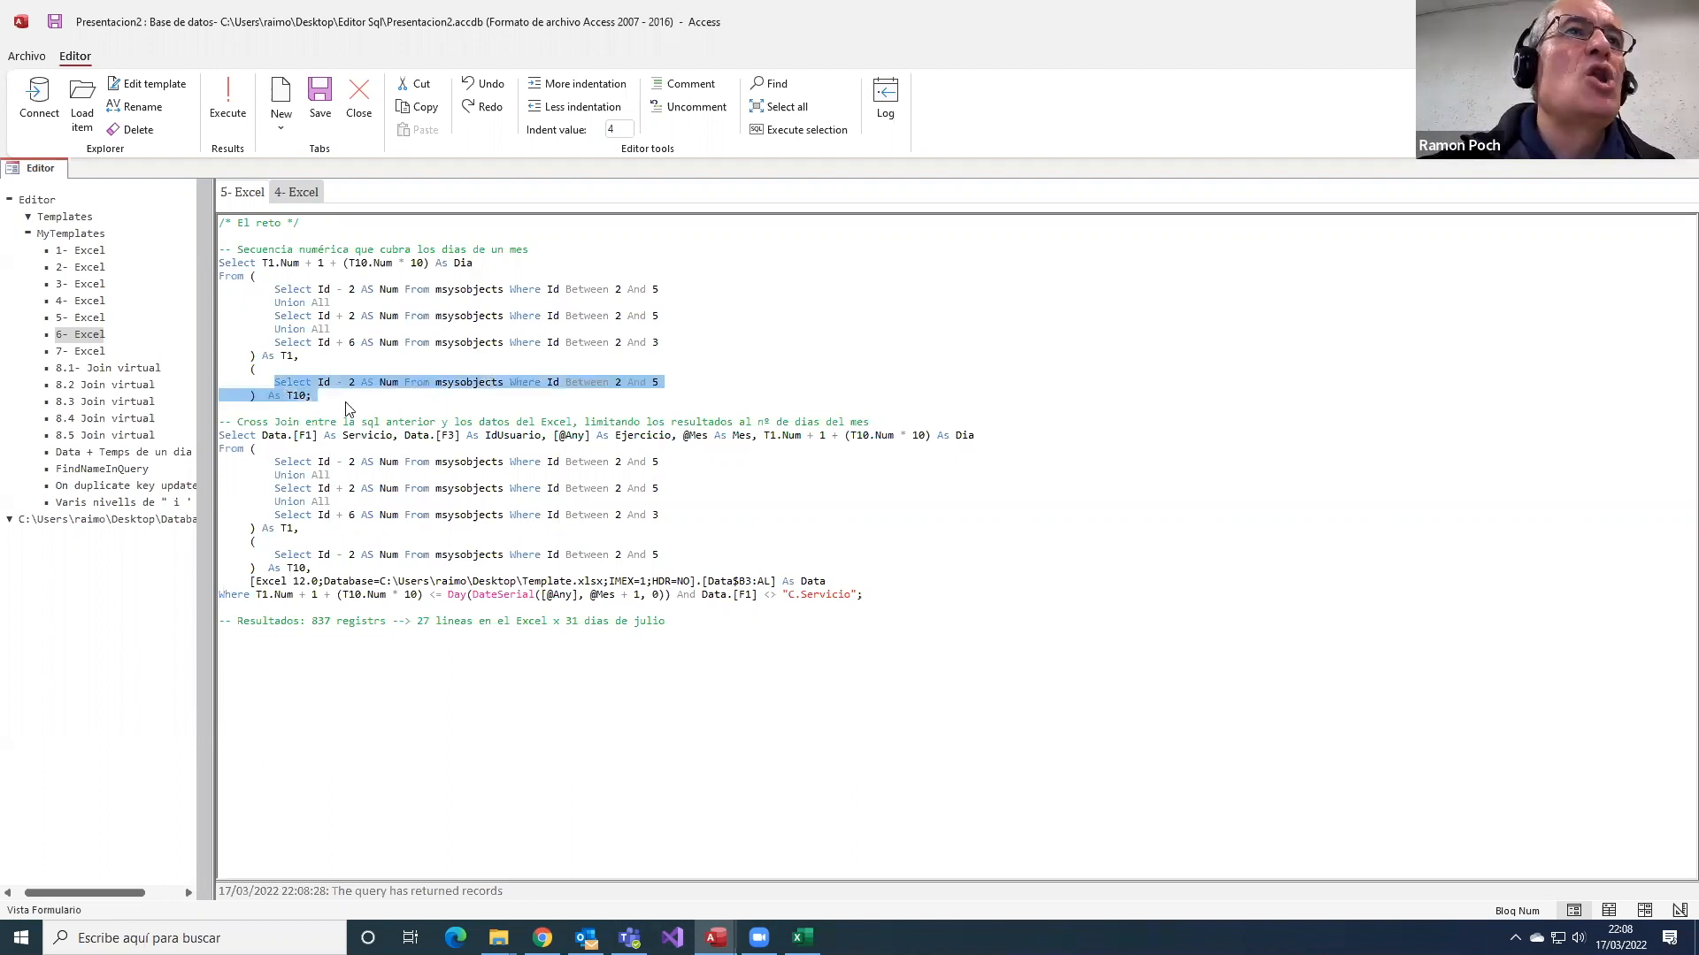
{"action": "left_click", "coordinate": [348, 409]}
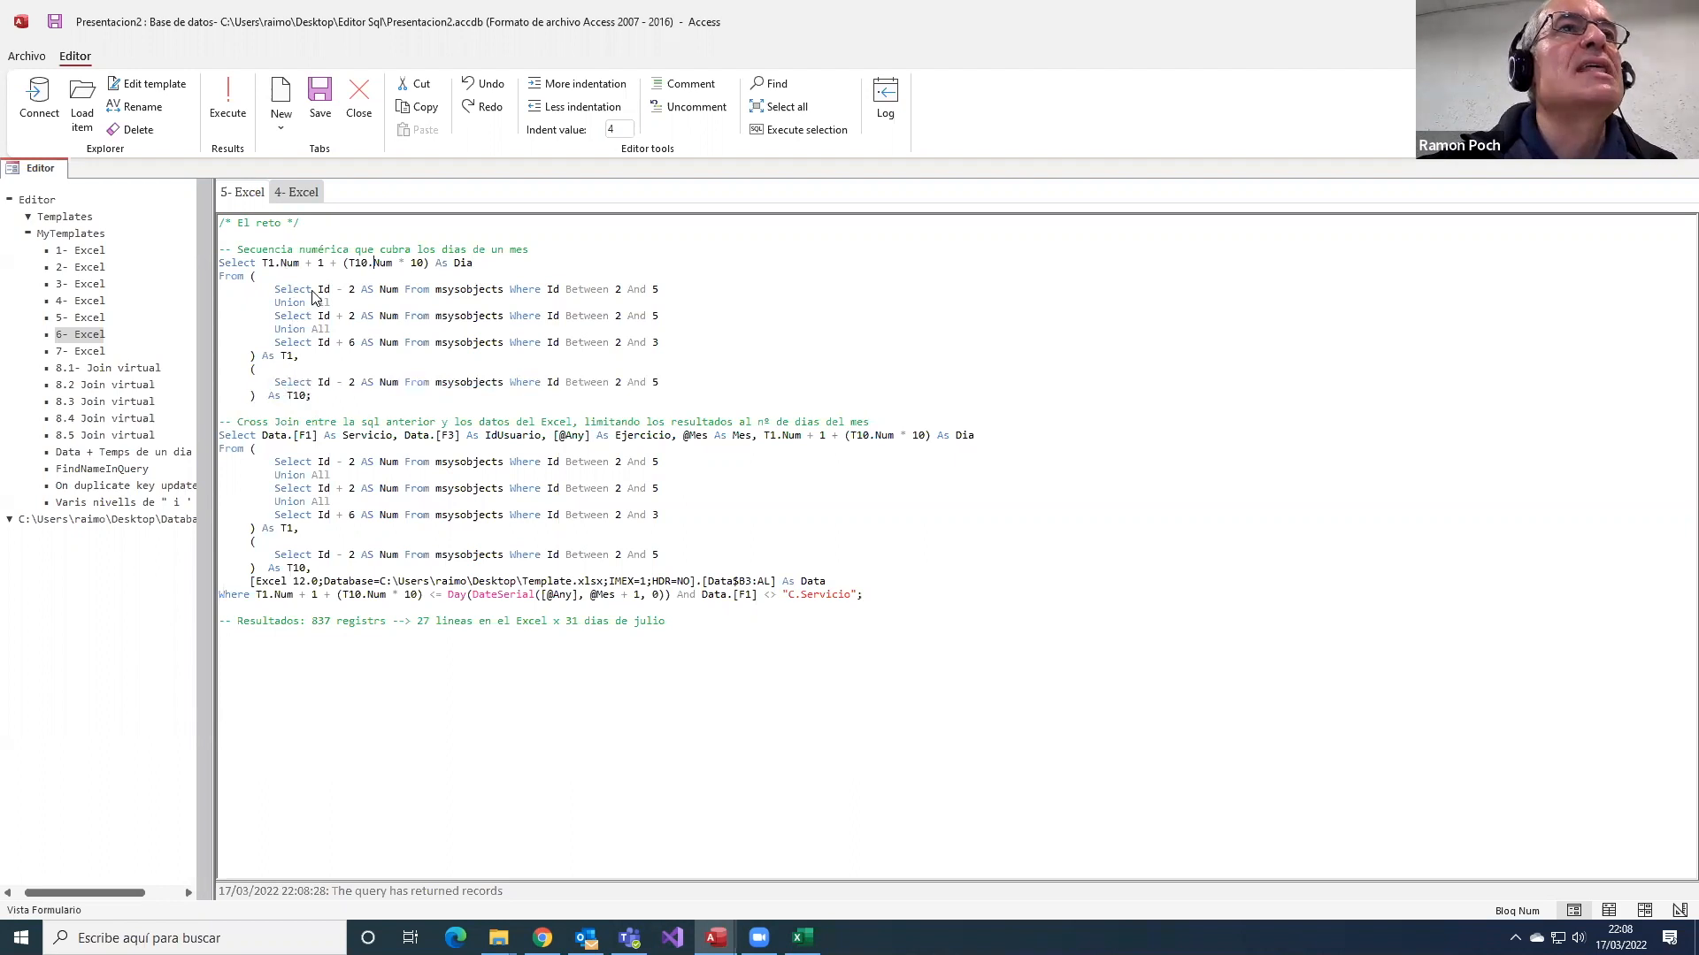
{"action": "left_click_drag", "start_coordinate": [312, 291], "coordinate": [313, 317]}
{"action": "left_click", "coordinate": [339, 384]}
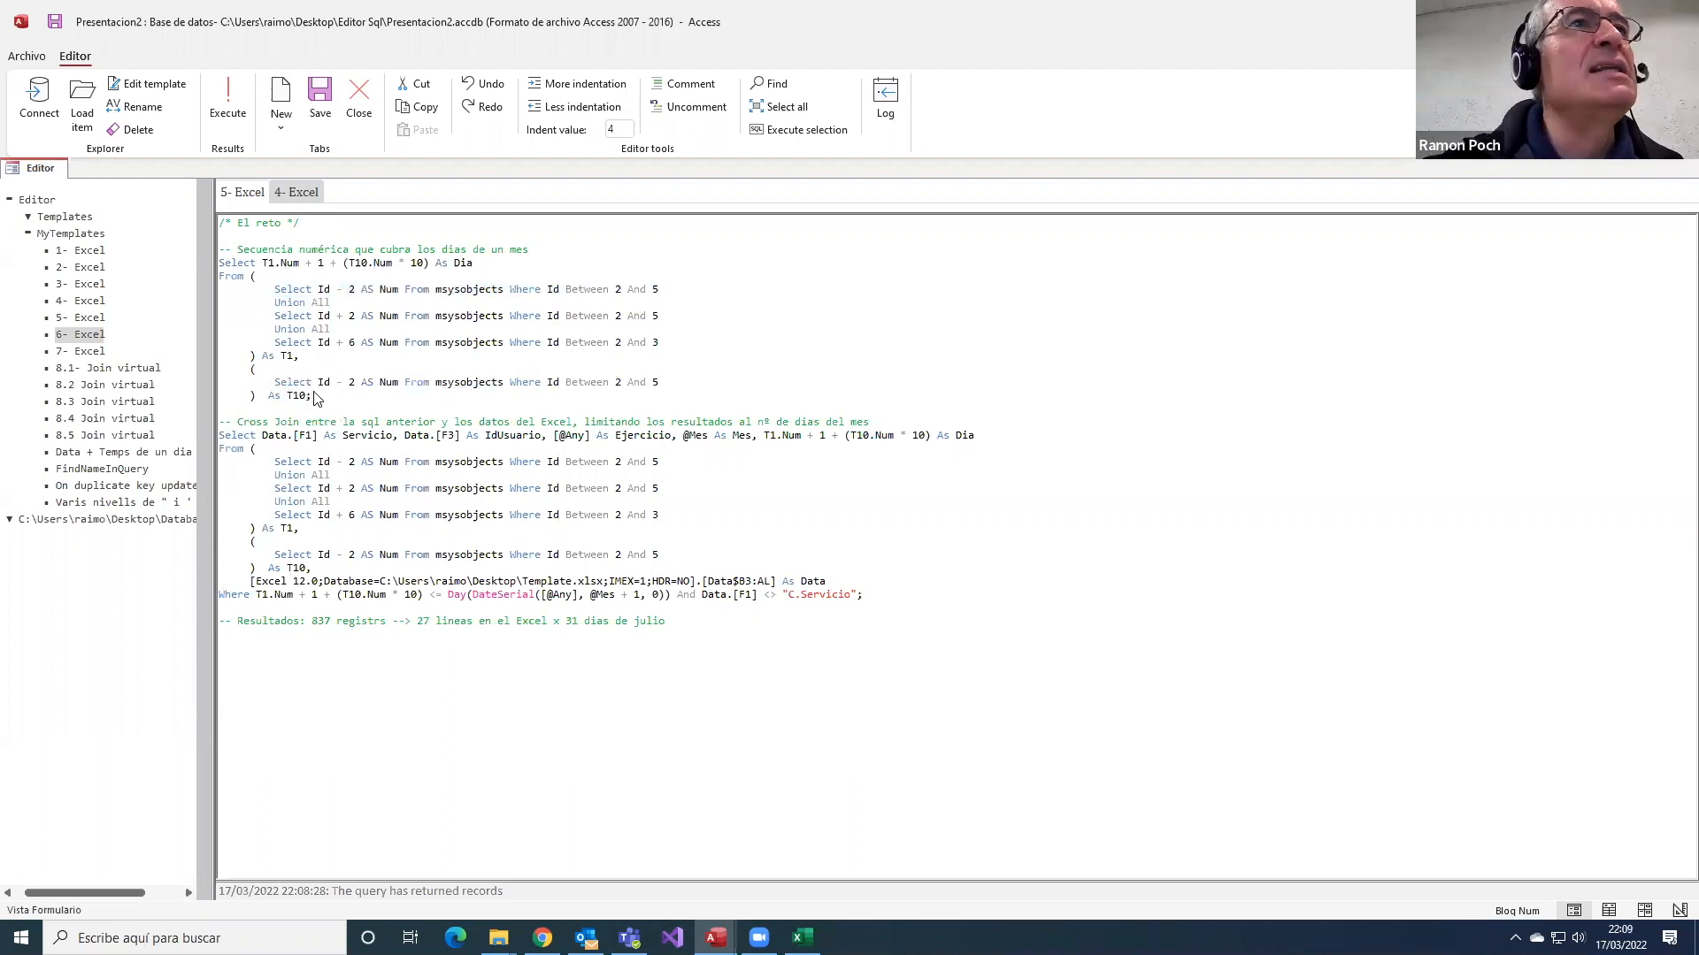
- Run the complete day sequence query combining T1 and T10, and sort its result in ascending order
{"action": "left_click_drag", "start_coordinate": [314, 397], "coordinate": [213, 262]}
{"action": "left_click", "coordinate": [775, 133]}
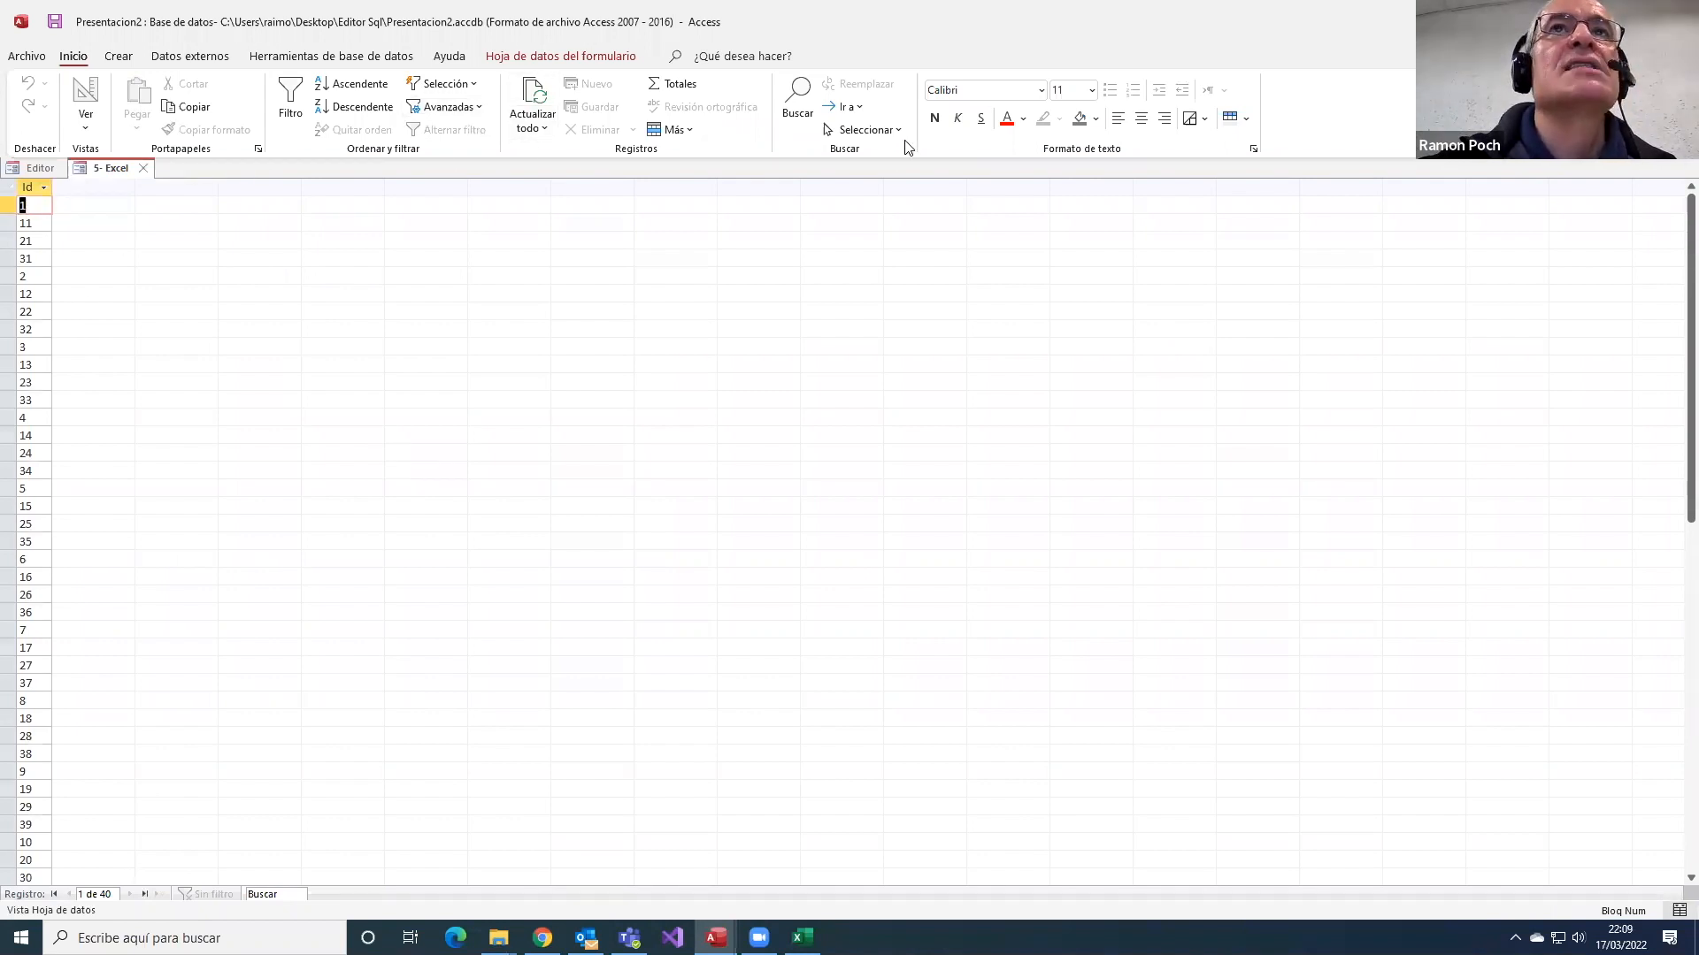
{"action": "left_click", "coordinate": [357, 86]}
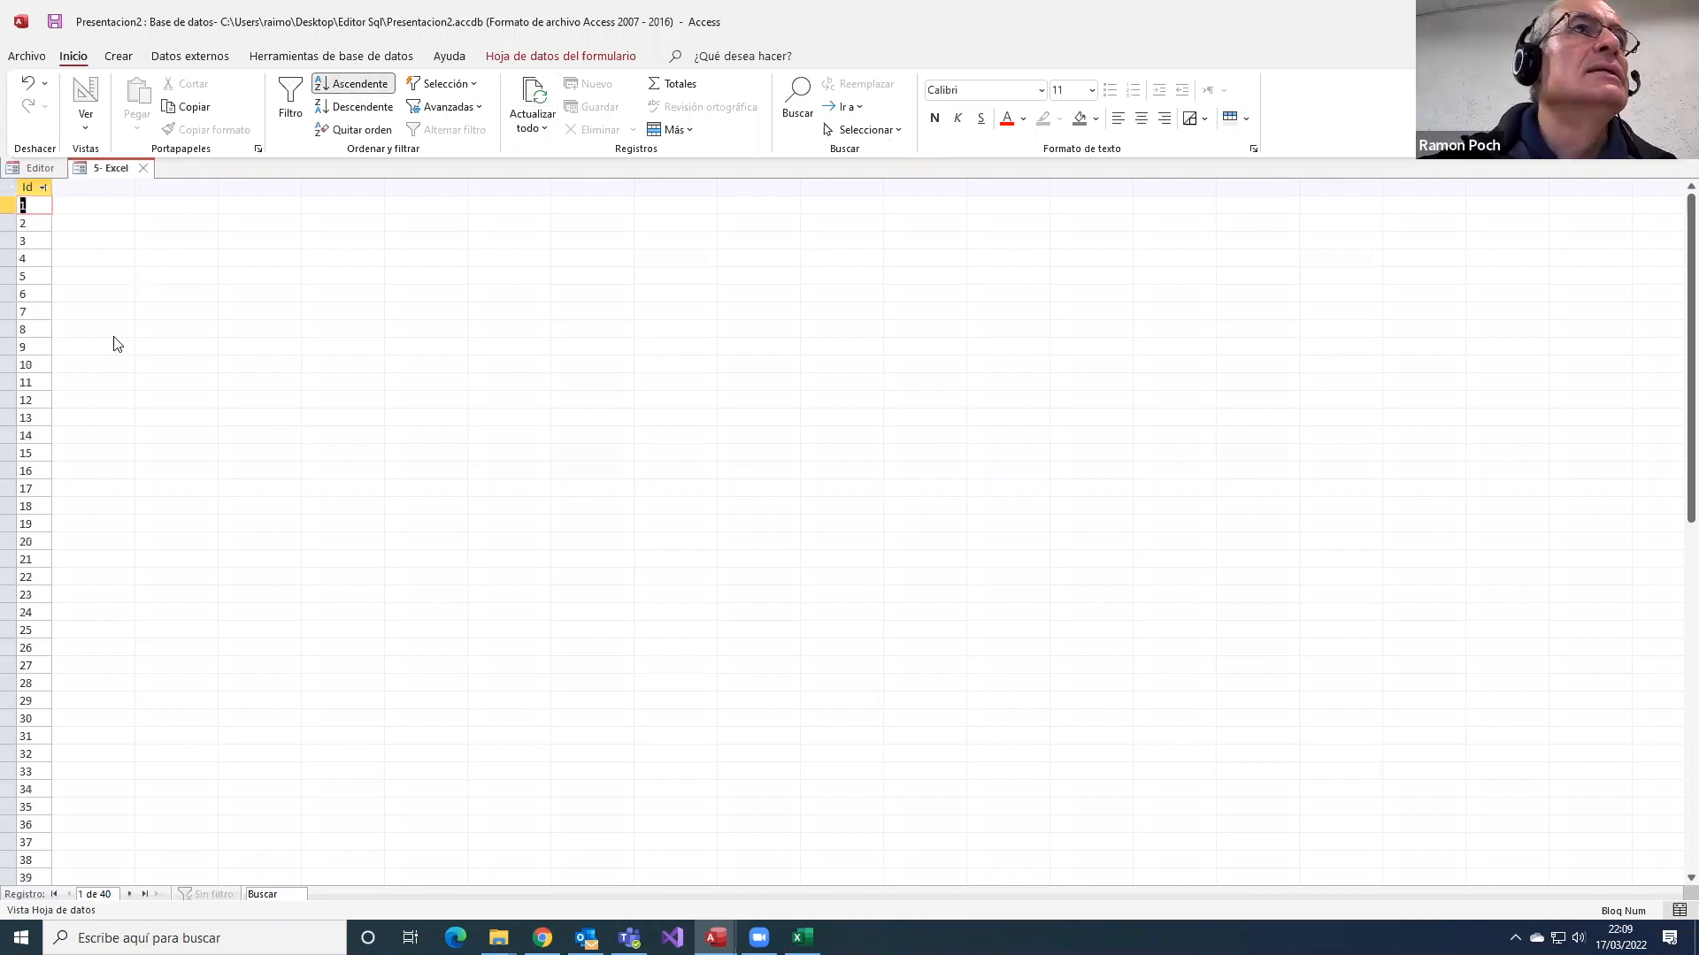
- Look through the sorted day sequence result to its last record and close it
{"action": "scroll", "coordinate": [115, 348], "scroll_direction": "down", "scroll_amount": 3}
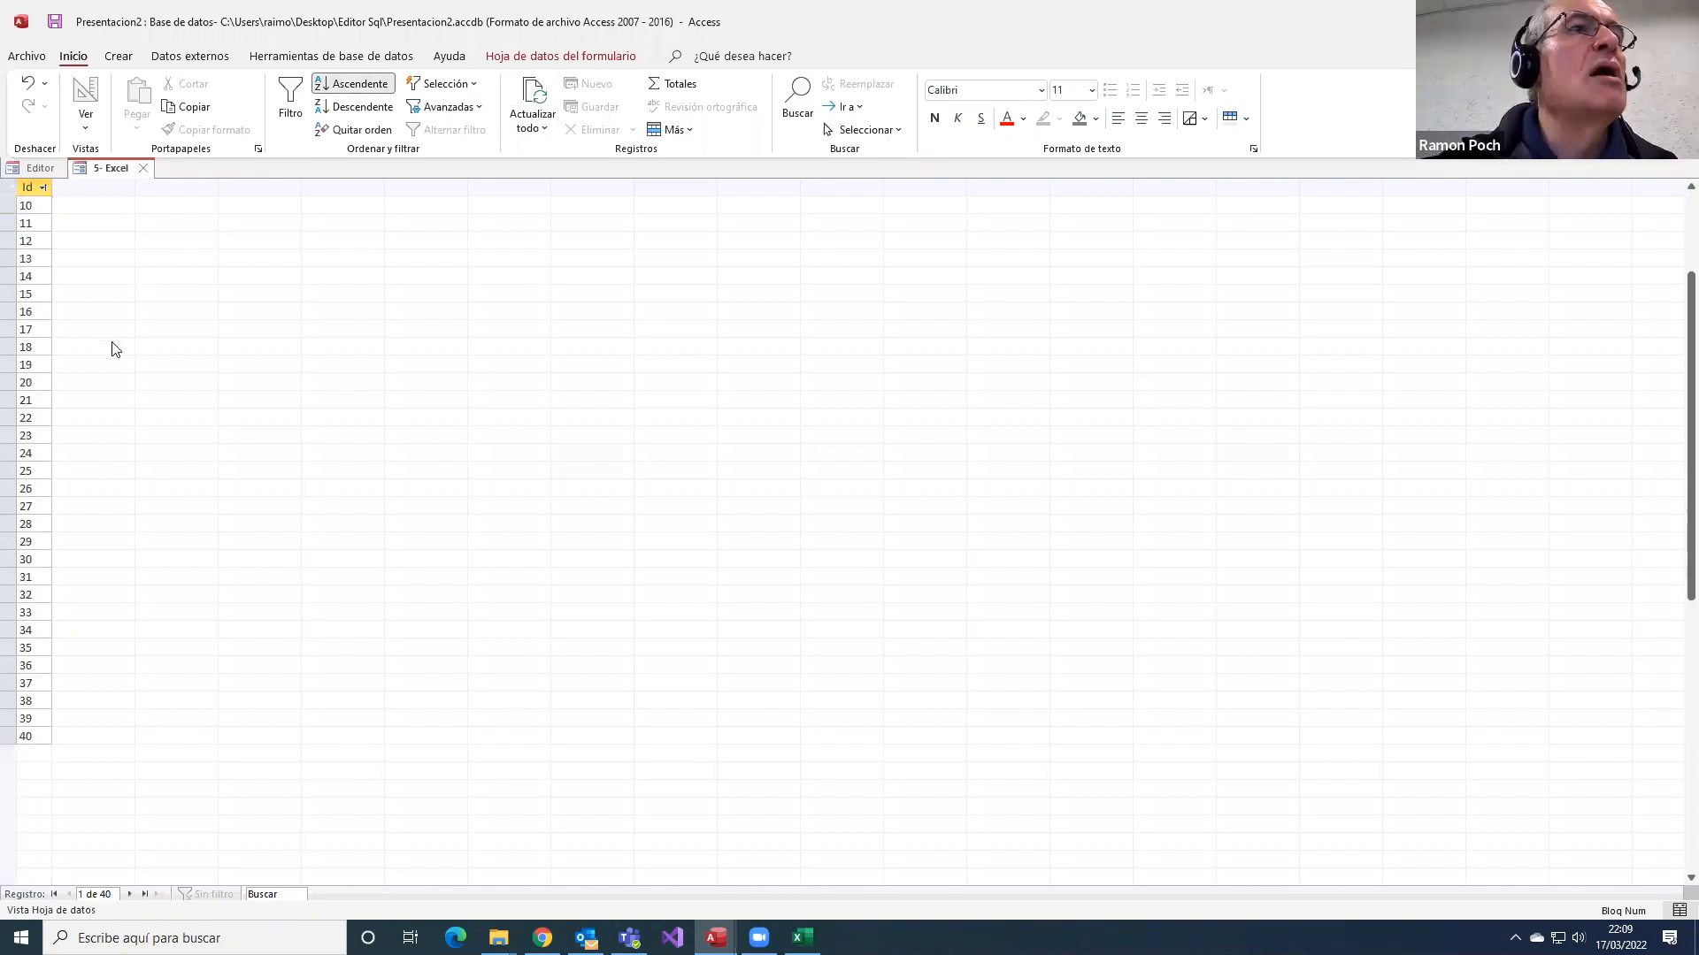
{"action": "scroll", "coordinate": [115, 348], "scroll_direction": "up", "scroll_amount": 3}
{"action": "left_click", "coordinate": [146, 168]}
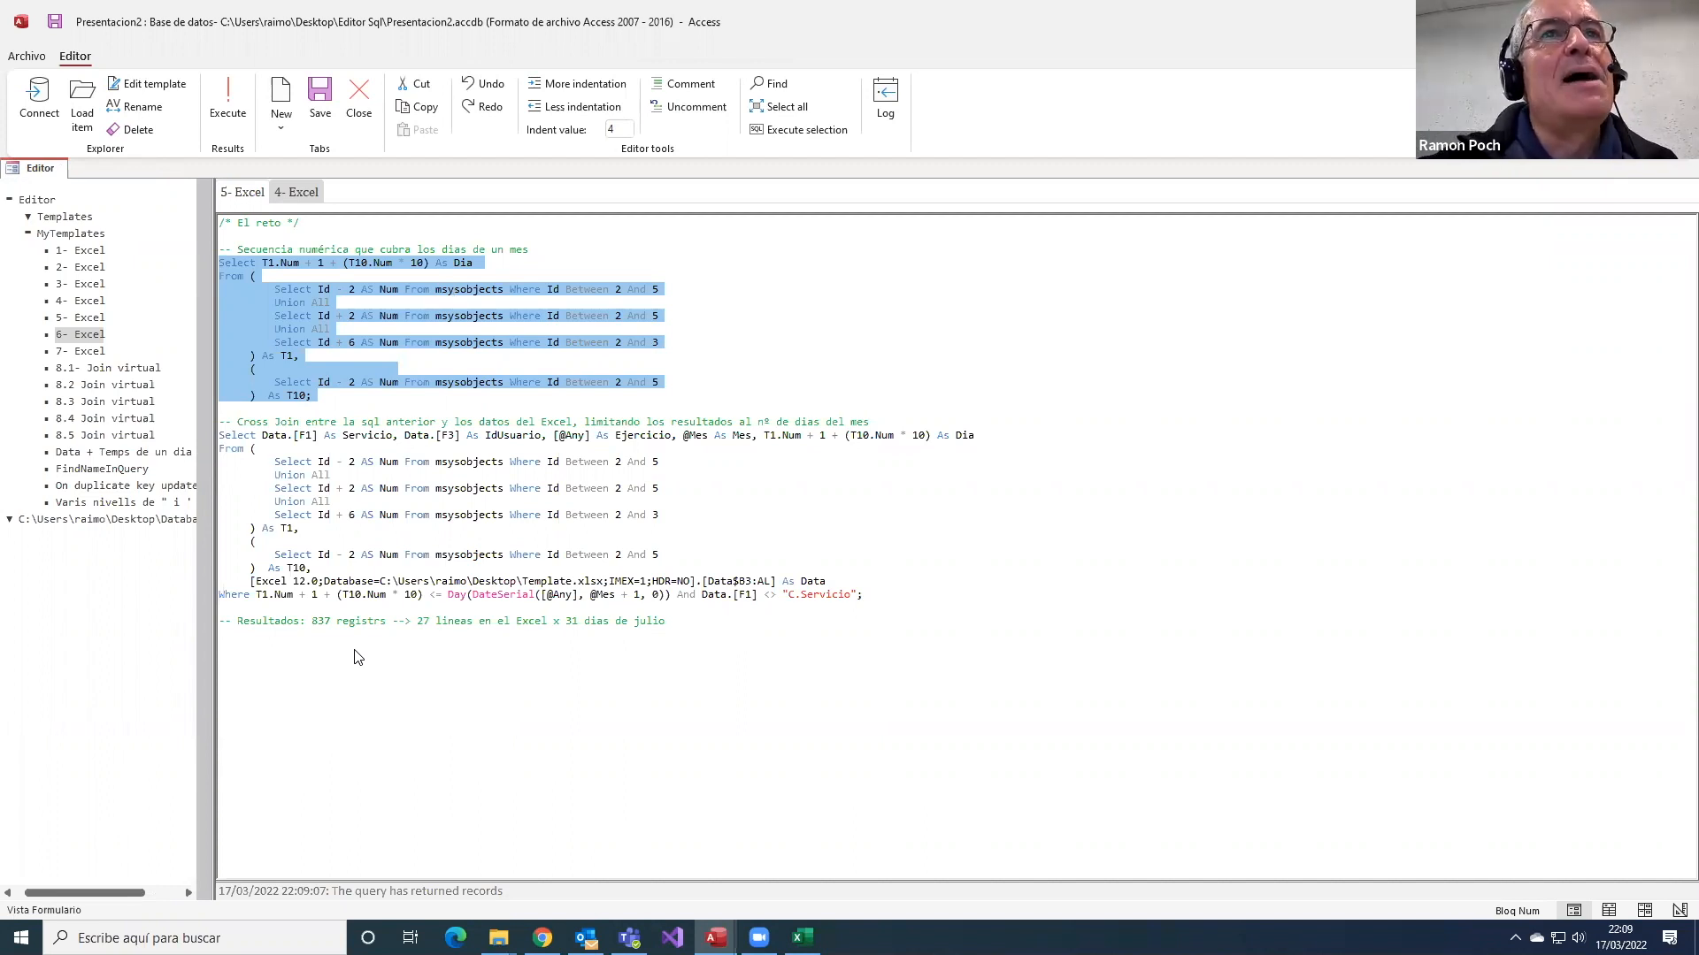
{"action": "key", "text": "F5"}
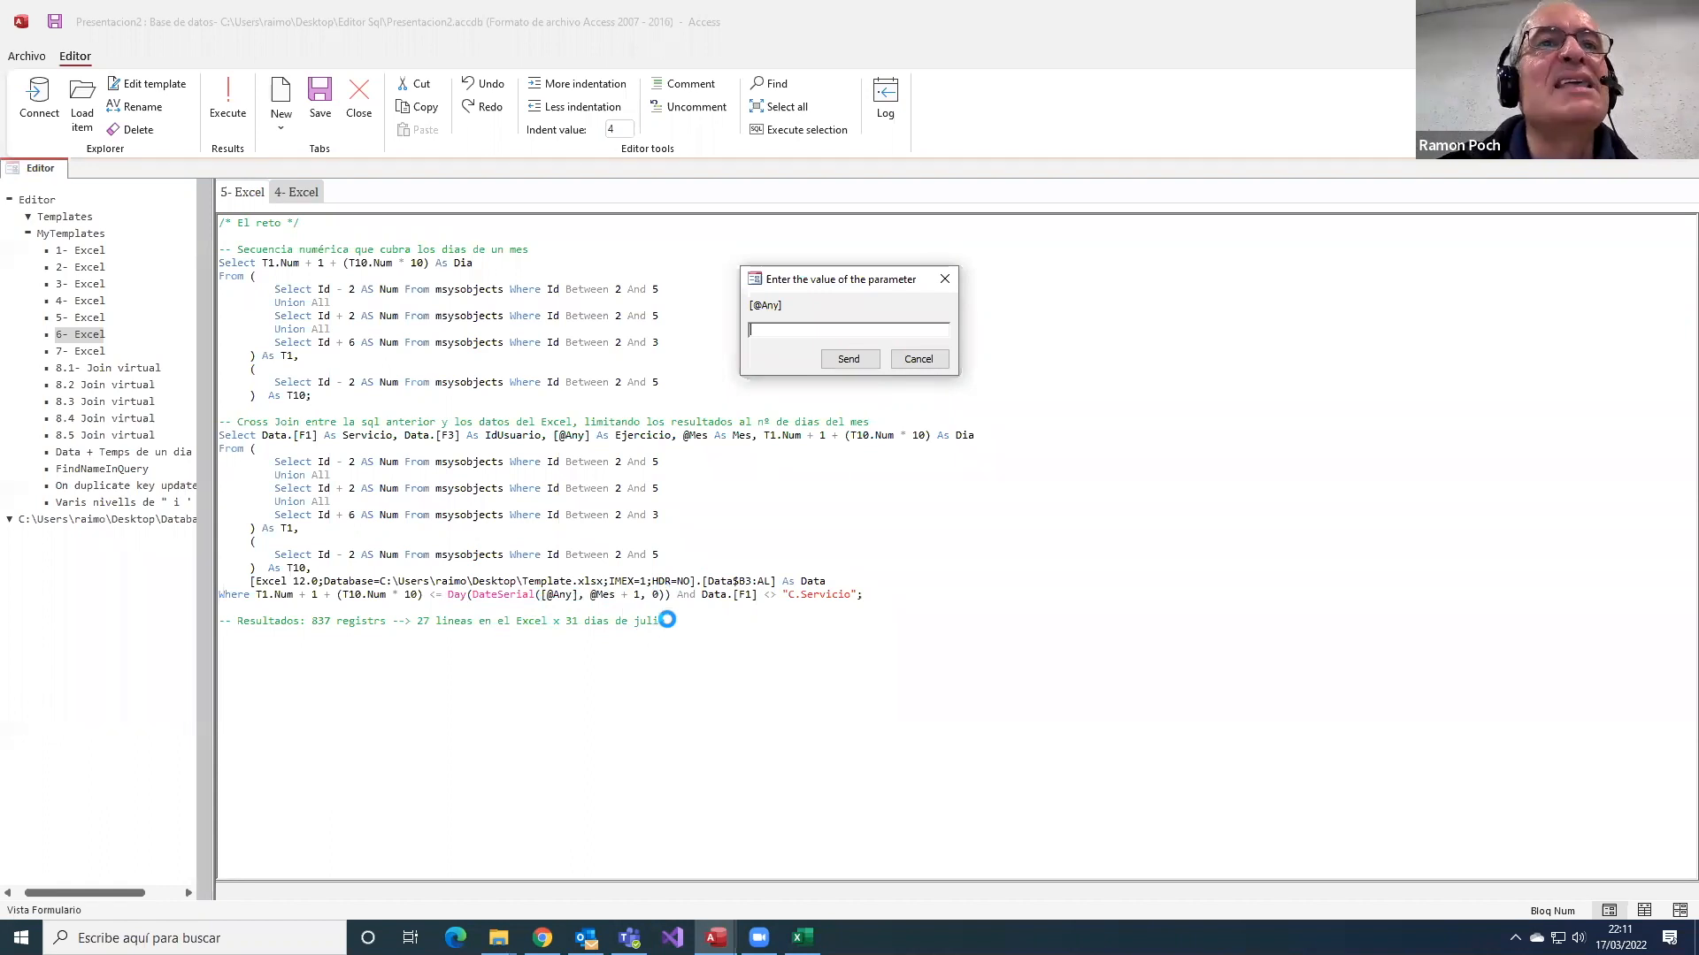
{"action": "left_click", "coordinate": [917, 359]}
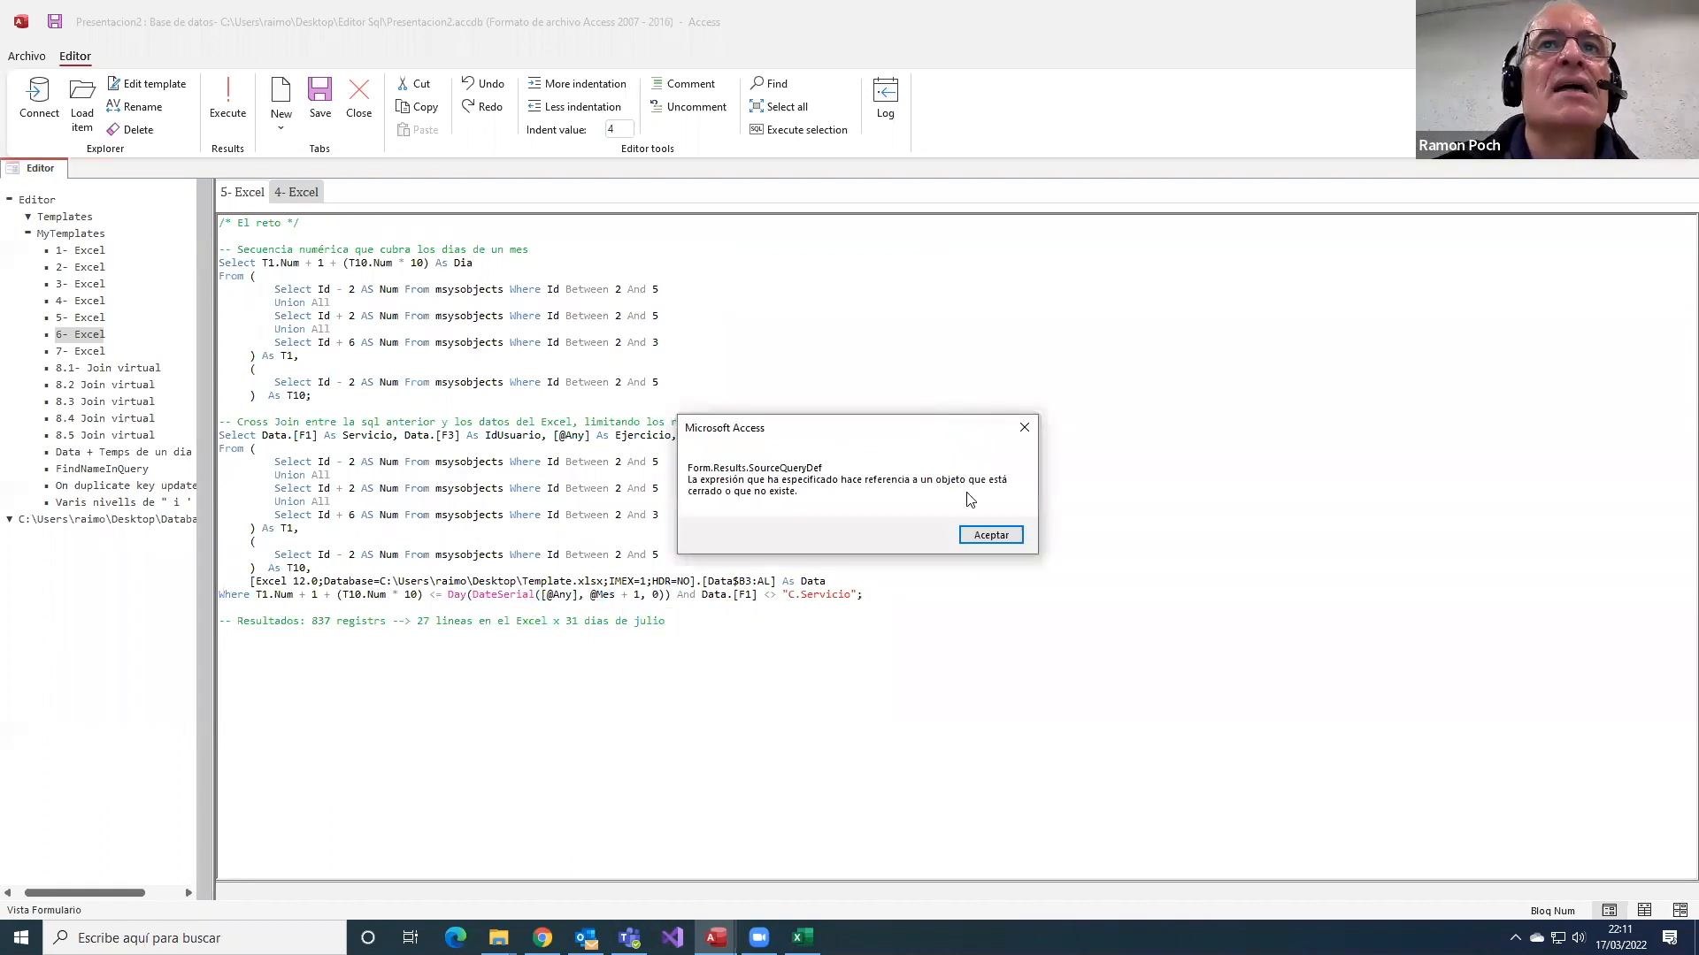
{"action": "left_click", "coordinate": [991, 535]}
{"action": "left_click", "coordinate": [479, 621]}
{"action": "left_click_drag", "start_coordinate": [448, 594], "coordinate": [672, 602]}
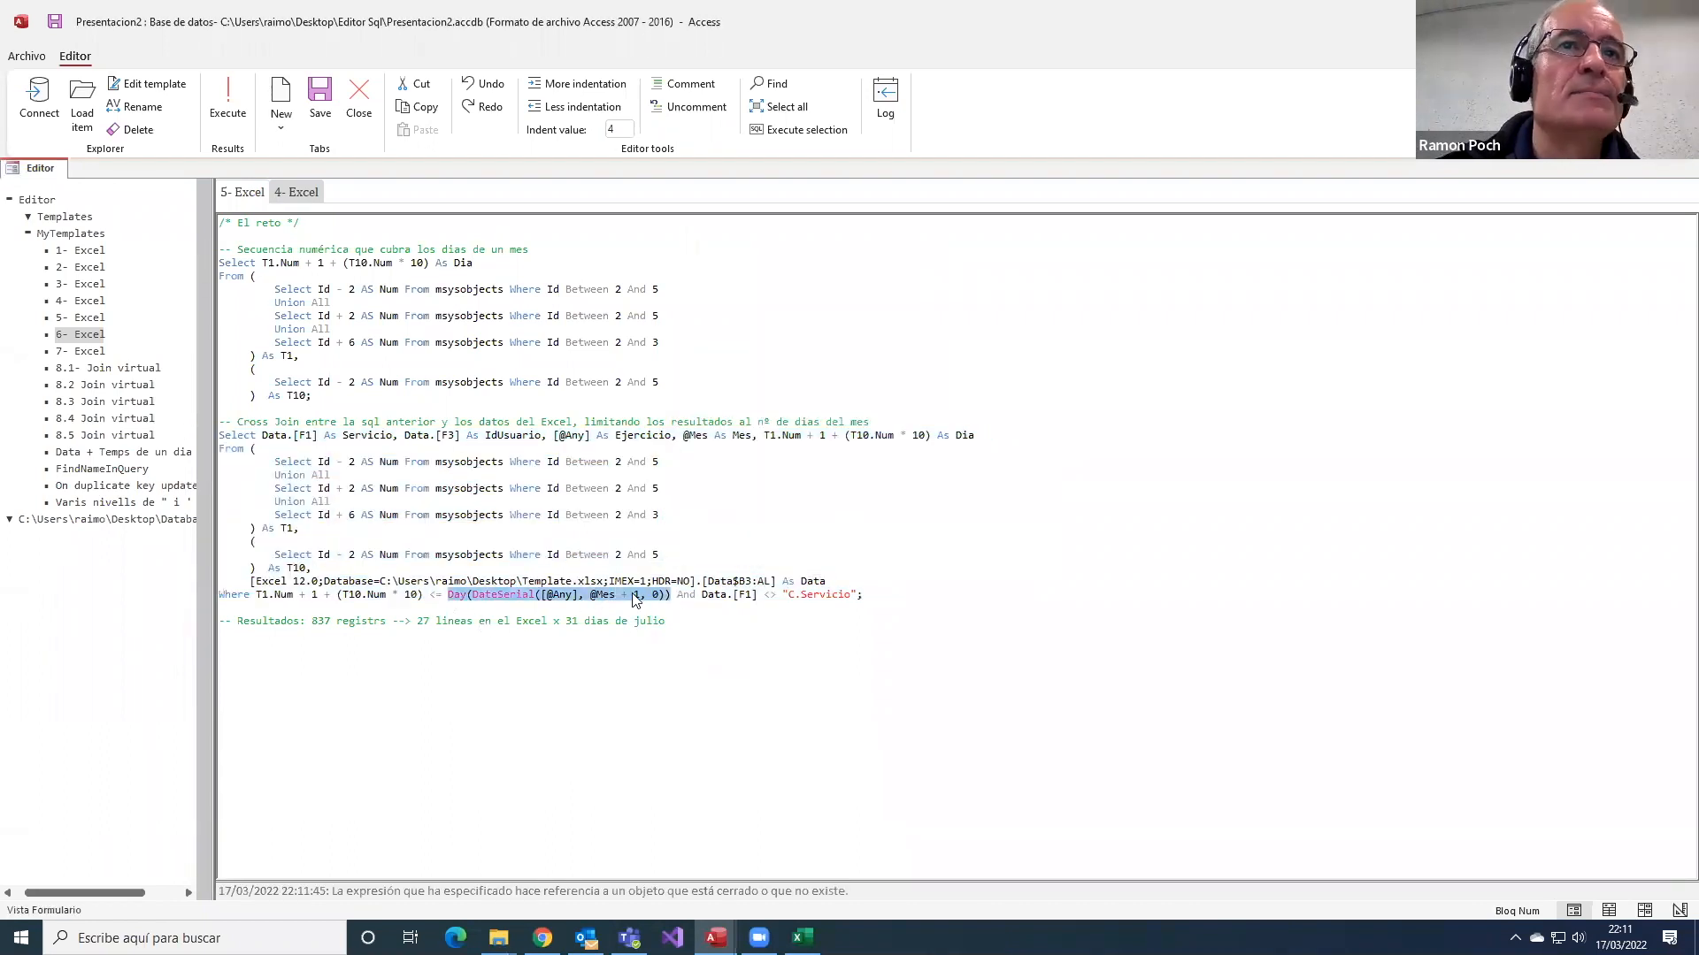
{"action": "left_click", "coordinate": [674, 626]}
{"action": "left_click", "coordinate": [345, 676]}
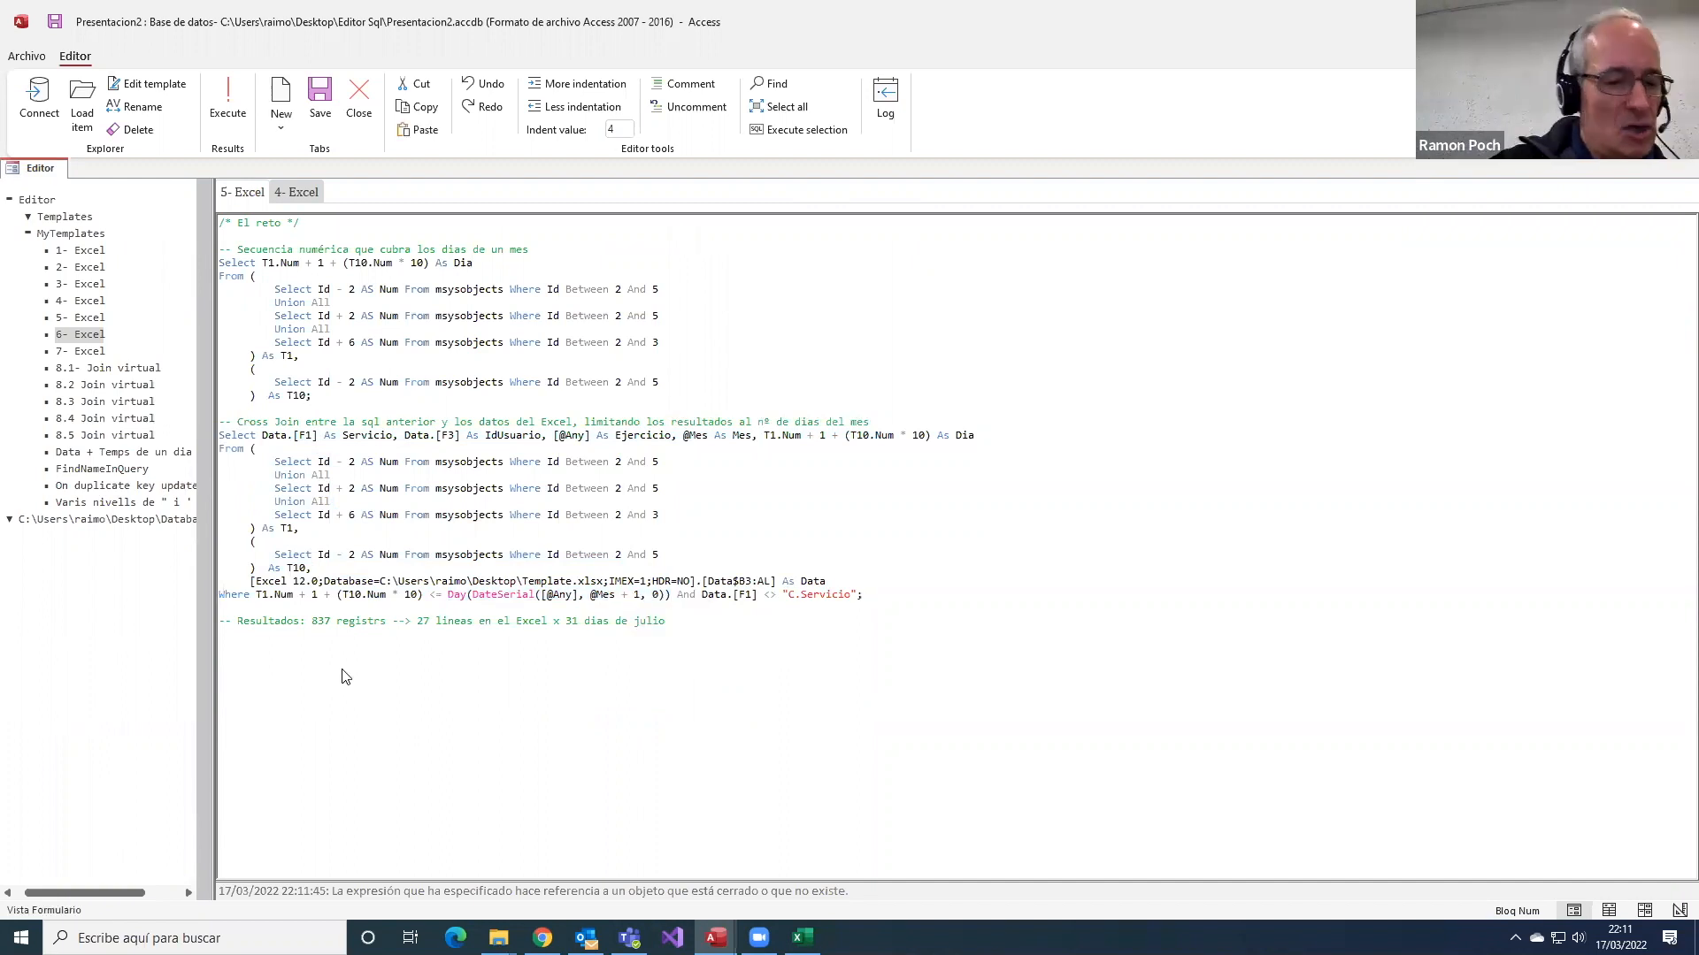
{"action": "type", "text": "Select"}
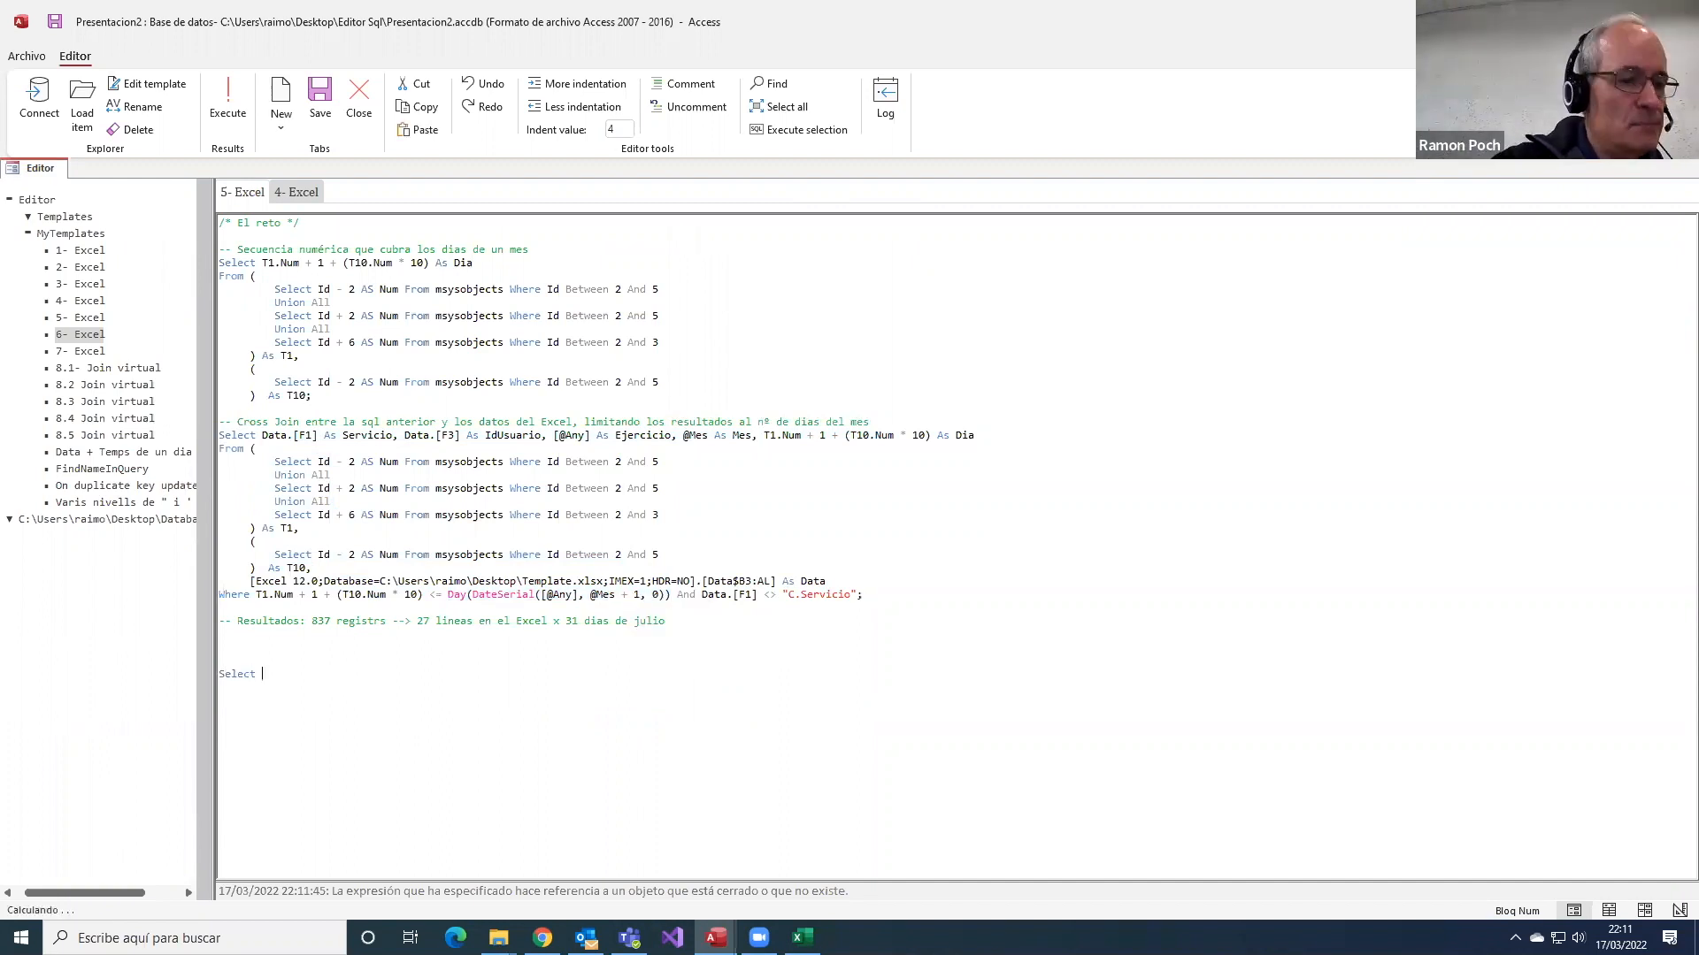
{"action": "key", "text": "ctrl+v"}
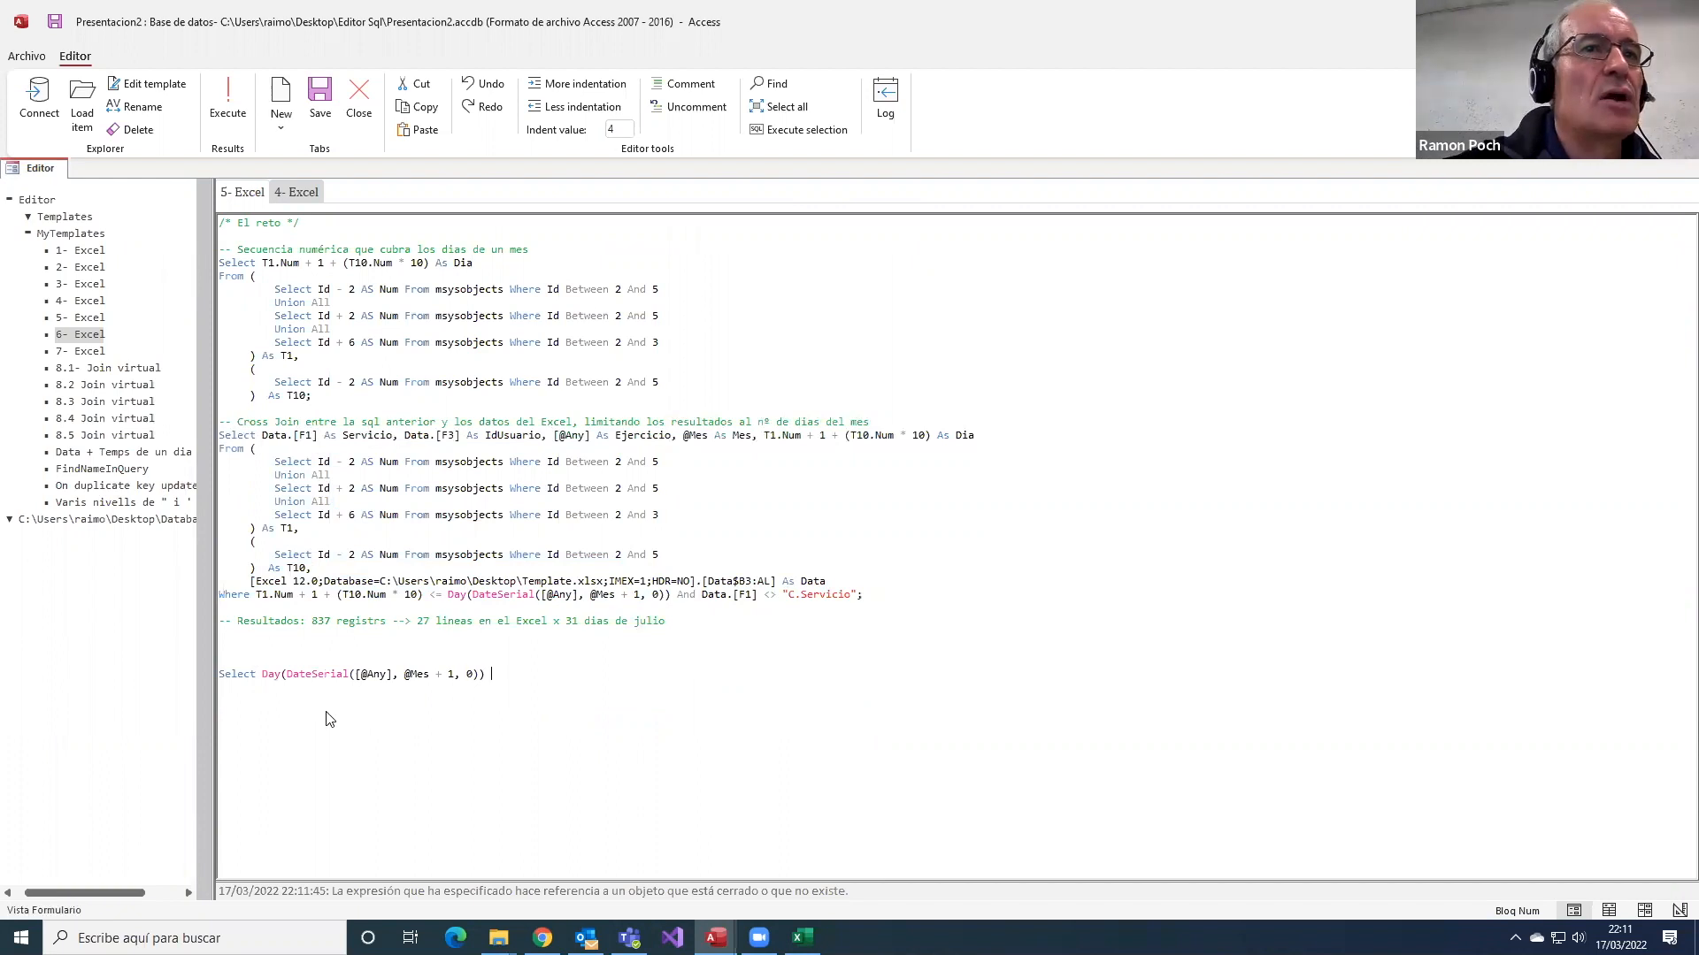
{"action": "left_click_drag", "start_coordinate": [493, 677], "coordinate": [220, 662]}
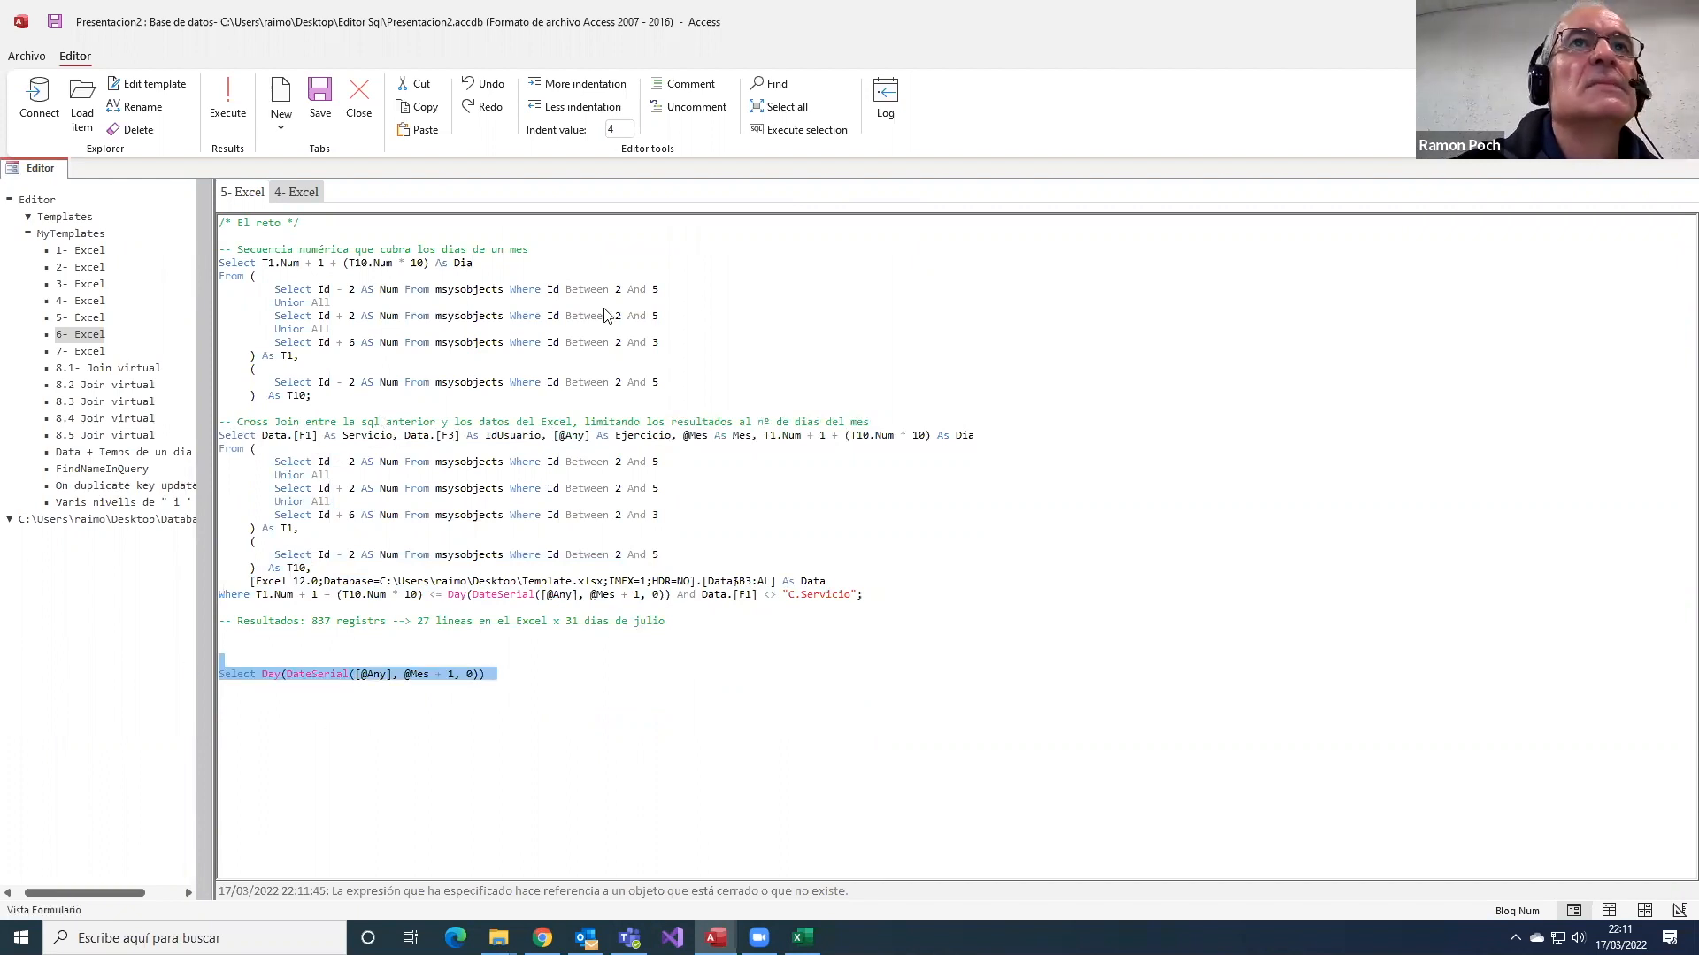
{"action": "left_click", "coordinate": [779, 130]}
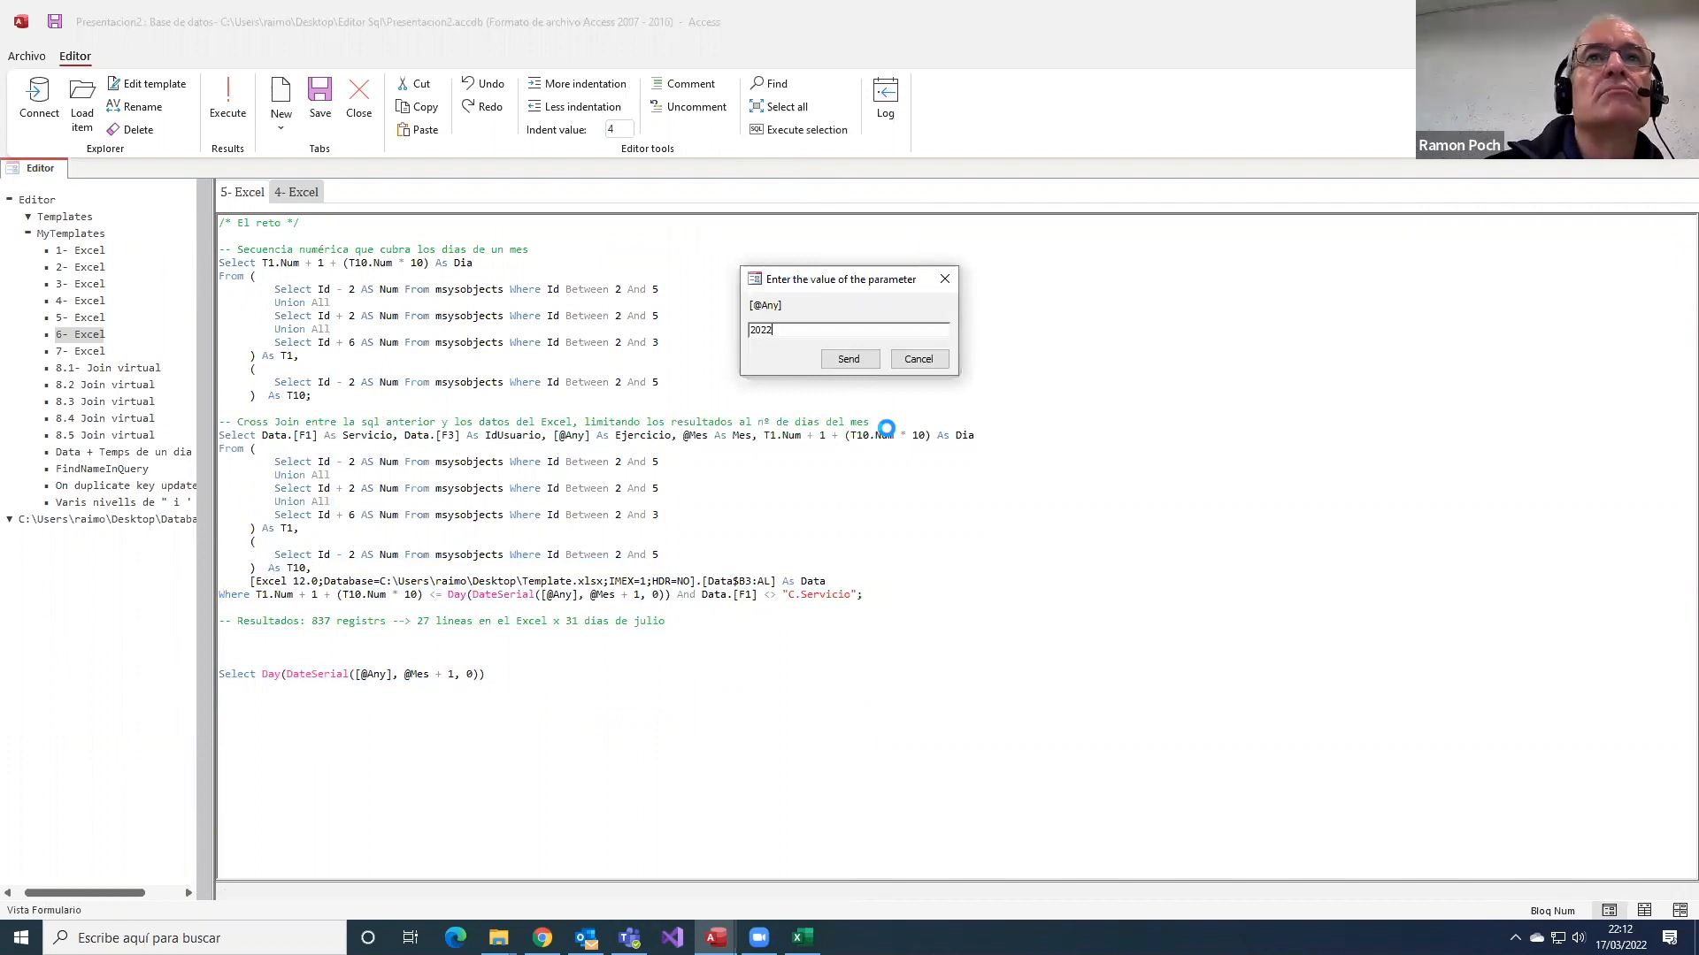
{"action": "key", "text": "Return"}
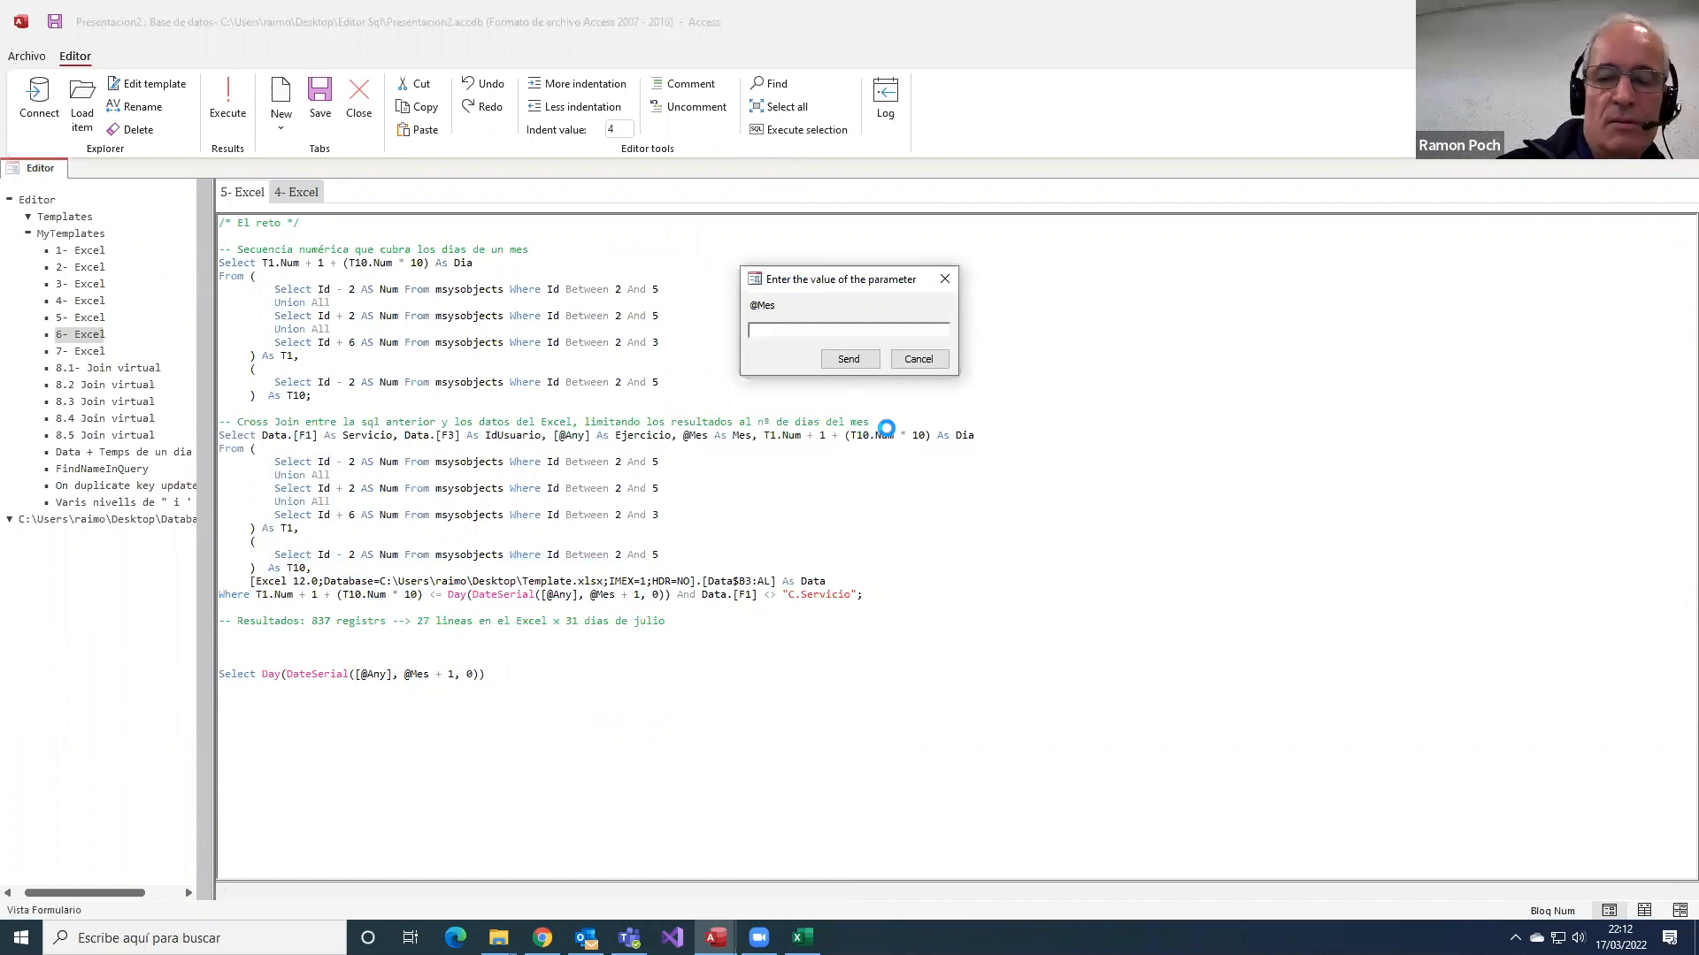
{"action": "key", "text": "Return"}
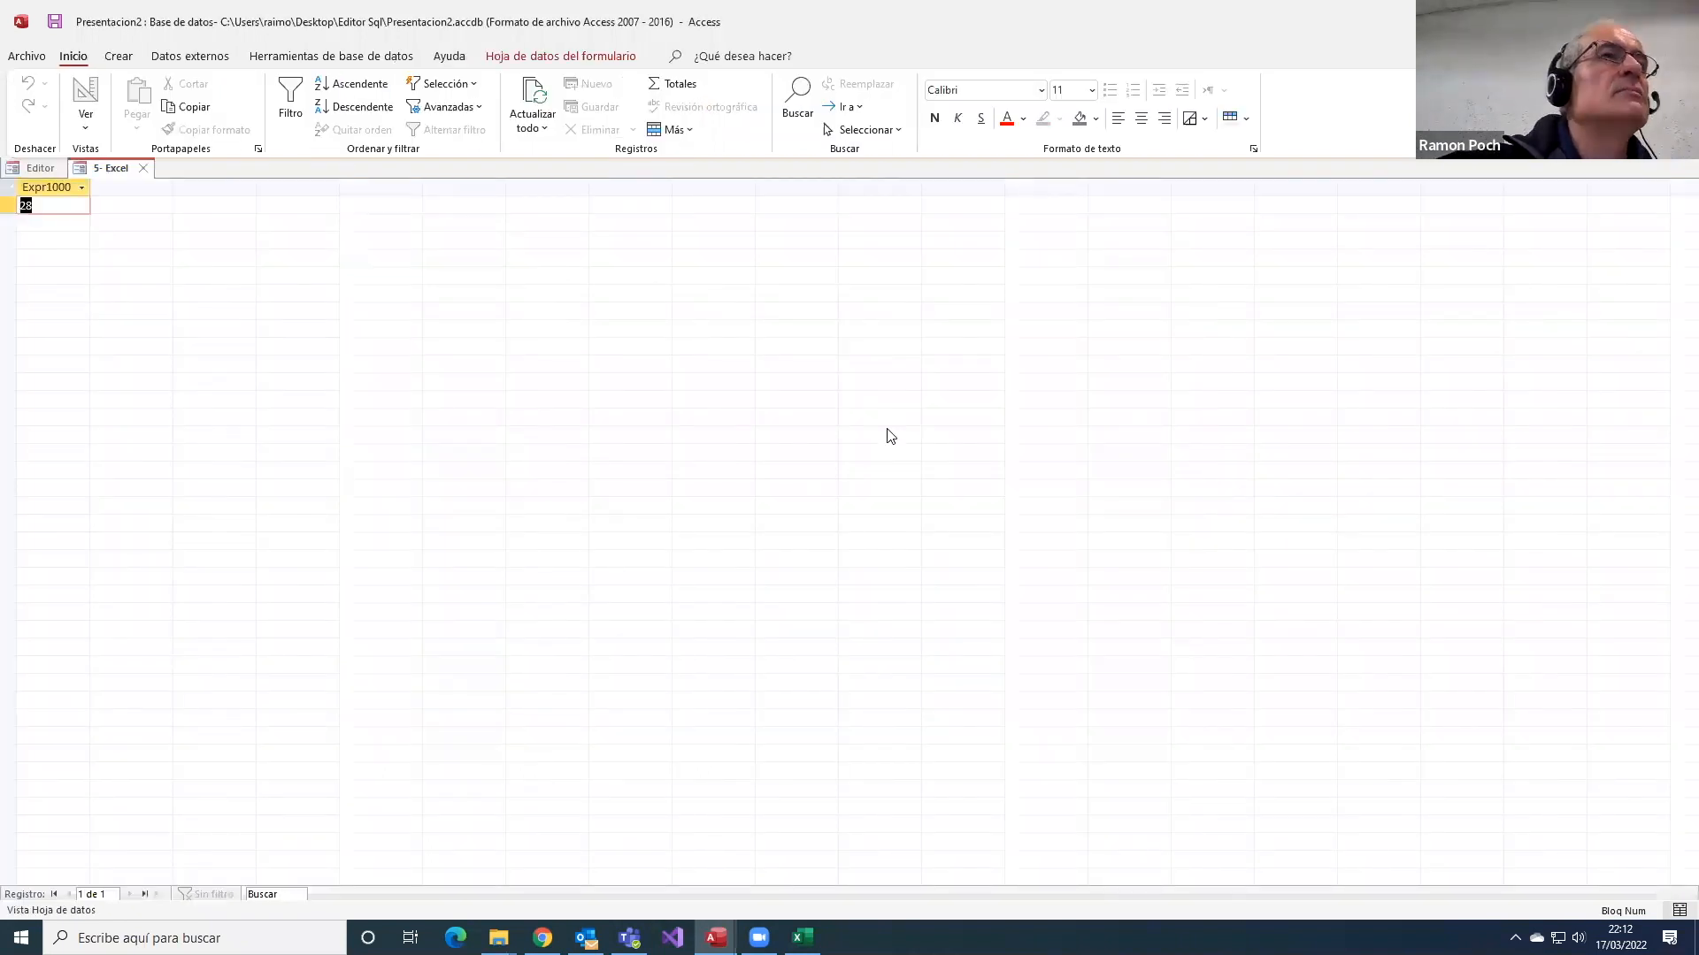
{"action": "left_click", "coordinate": [142, 168]}
{"action": "key", "text": "BackSpace"}
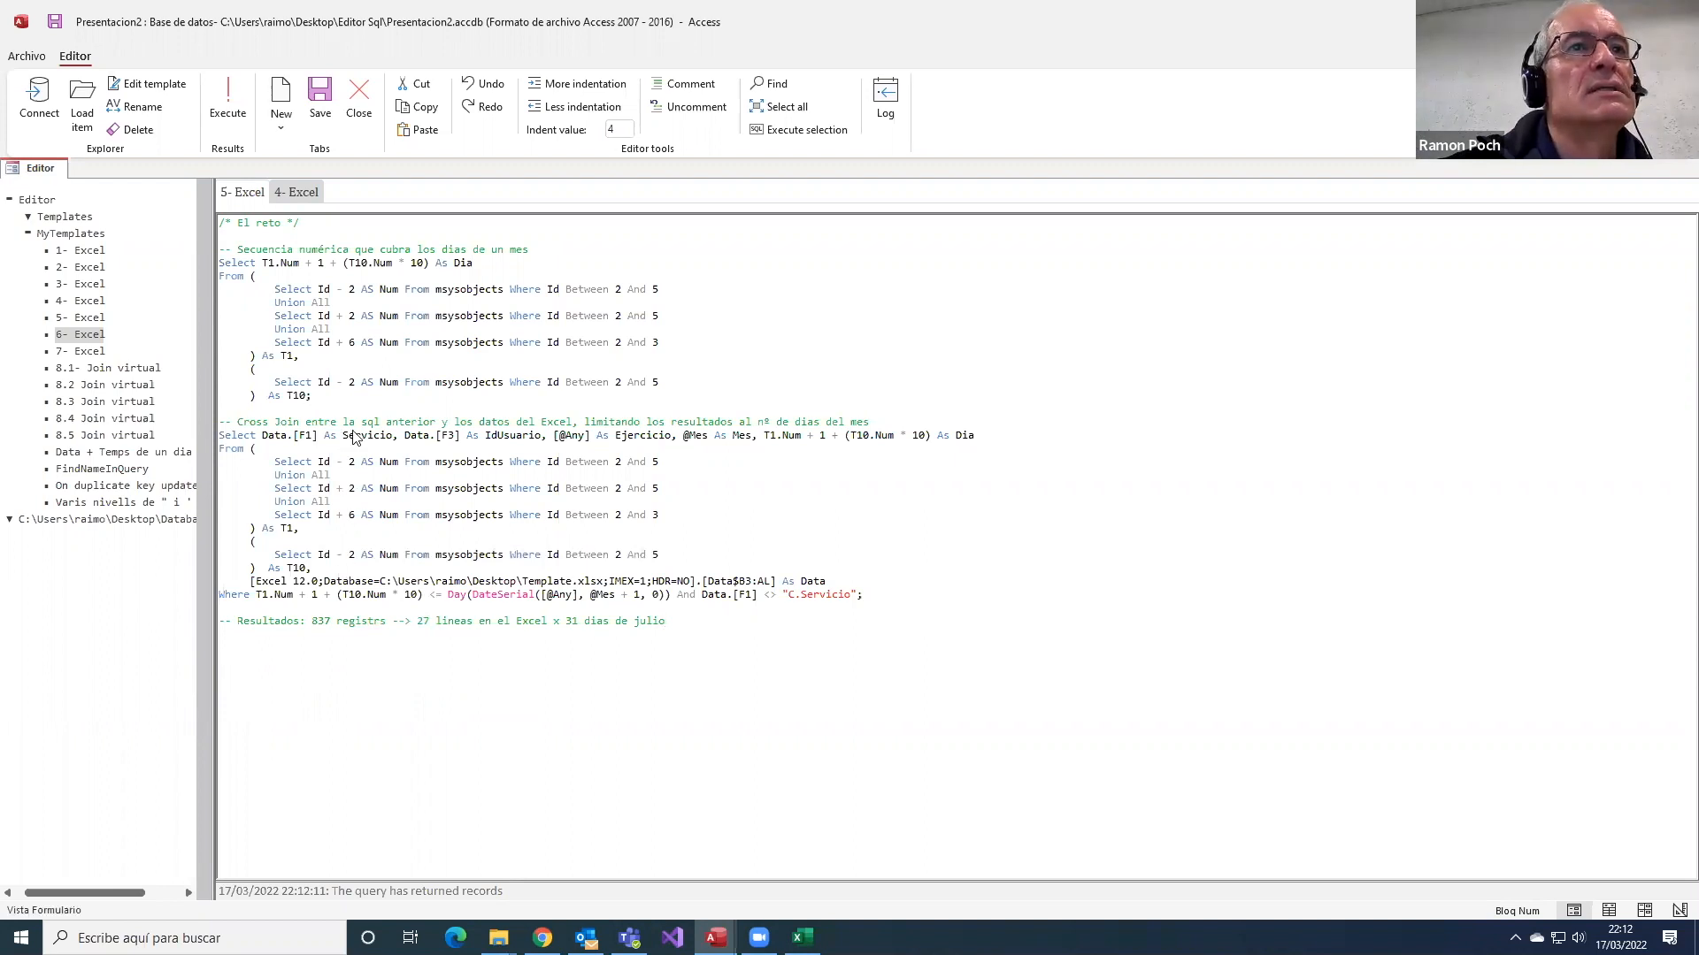
{"action": "left_click_drag", "start_coordinate": [858, 597], "coordinate": [126, 443]}
{"action": "left_click", "coordinate": [798, 133]}
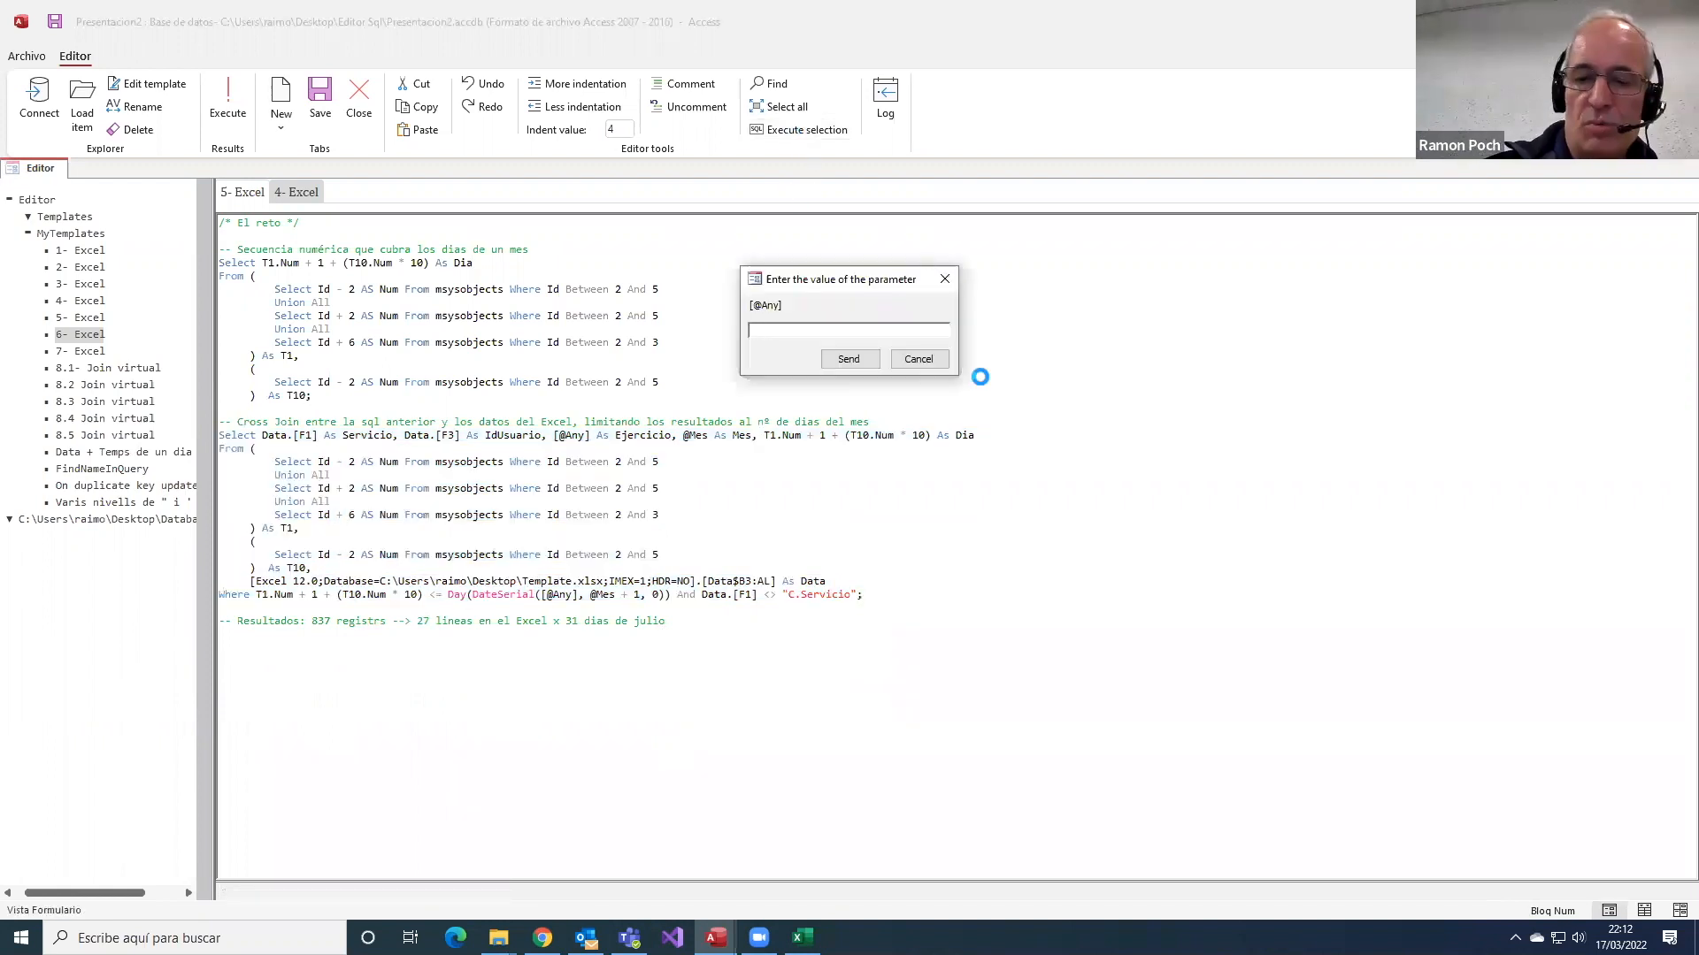
{"action": "key", "text": "Return"}
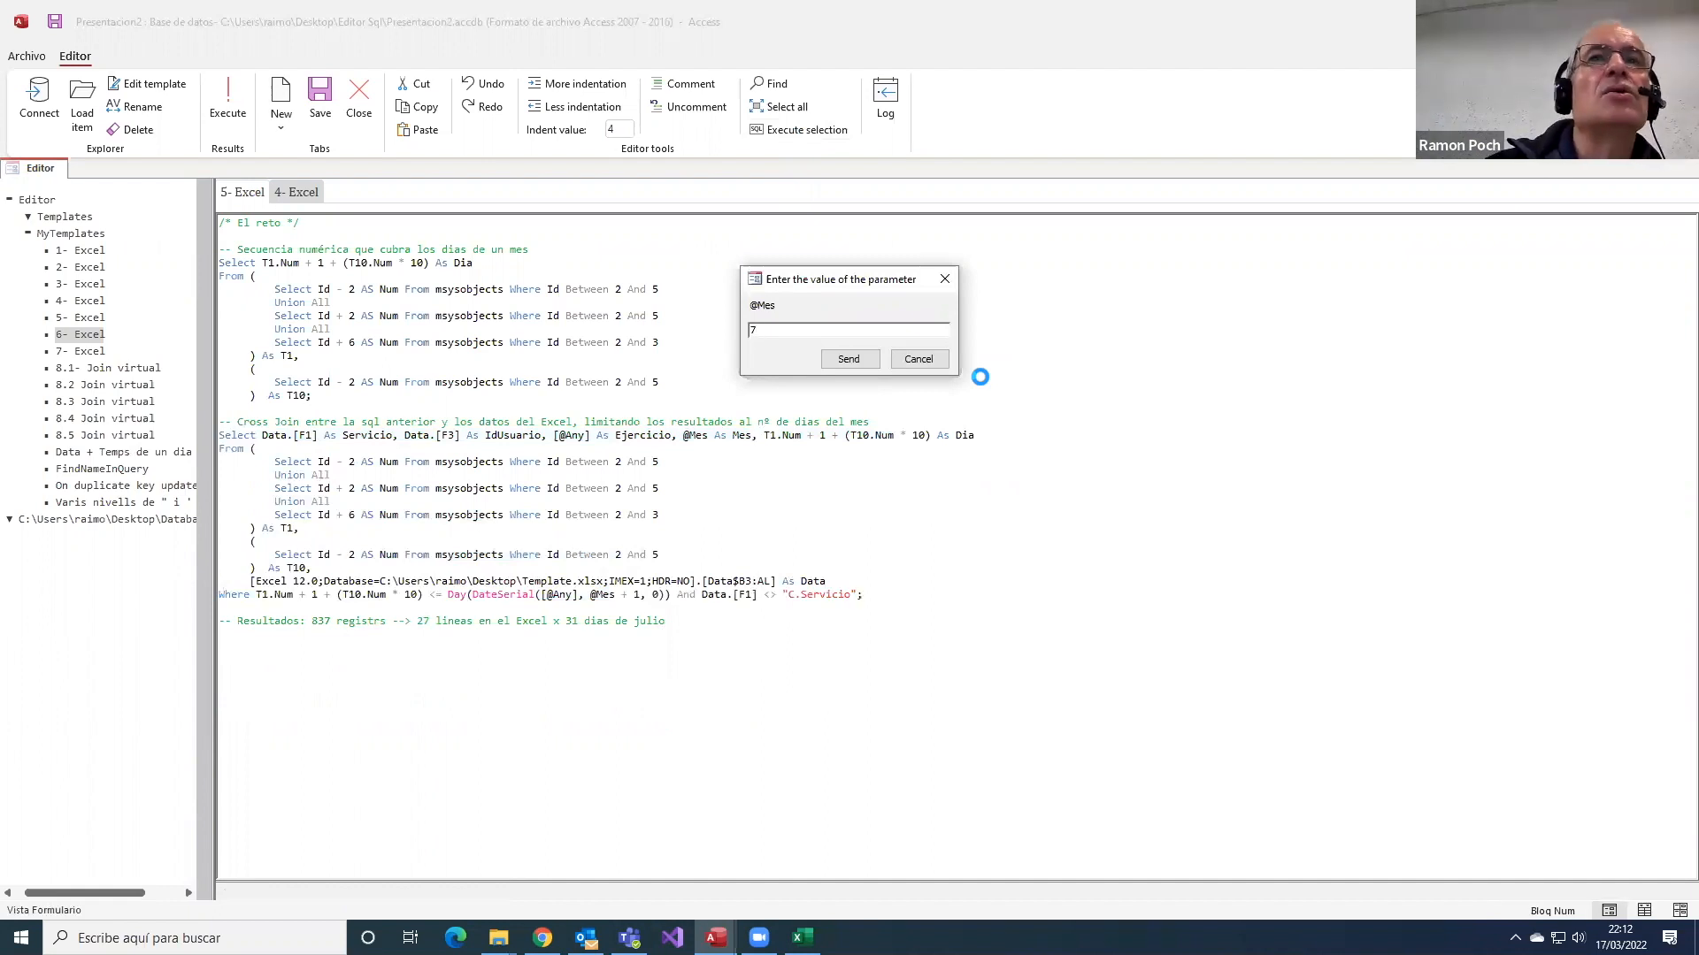
{"action": "key", "text": "Return"}
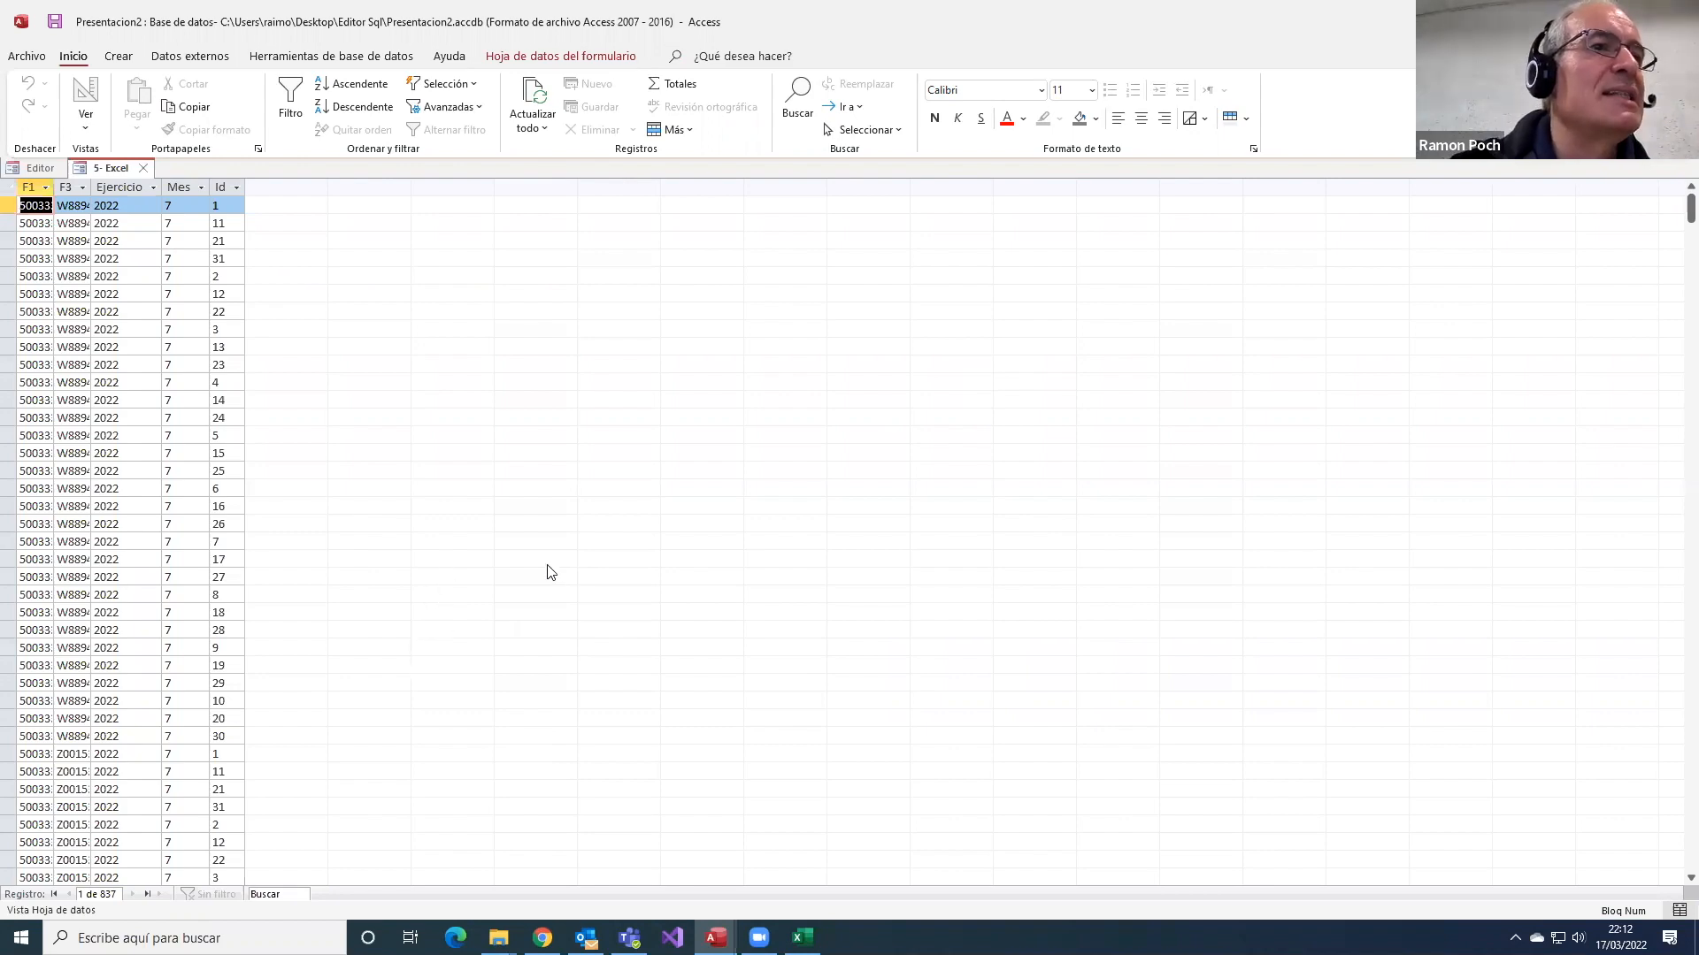
- Calculate 31 × 27 in Calculator, selecting F4:F30 in the Data sheet of Template.xlsx to count the employee rows
{"action": "left_click", "coordinate": [802, 938]}
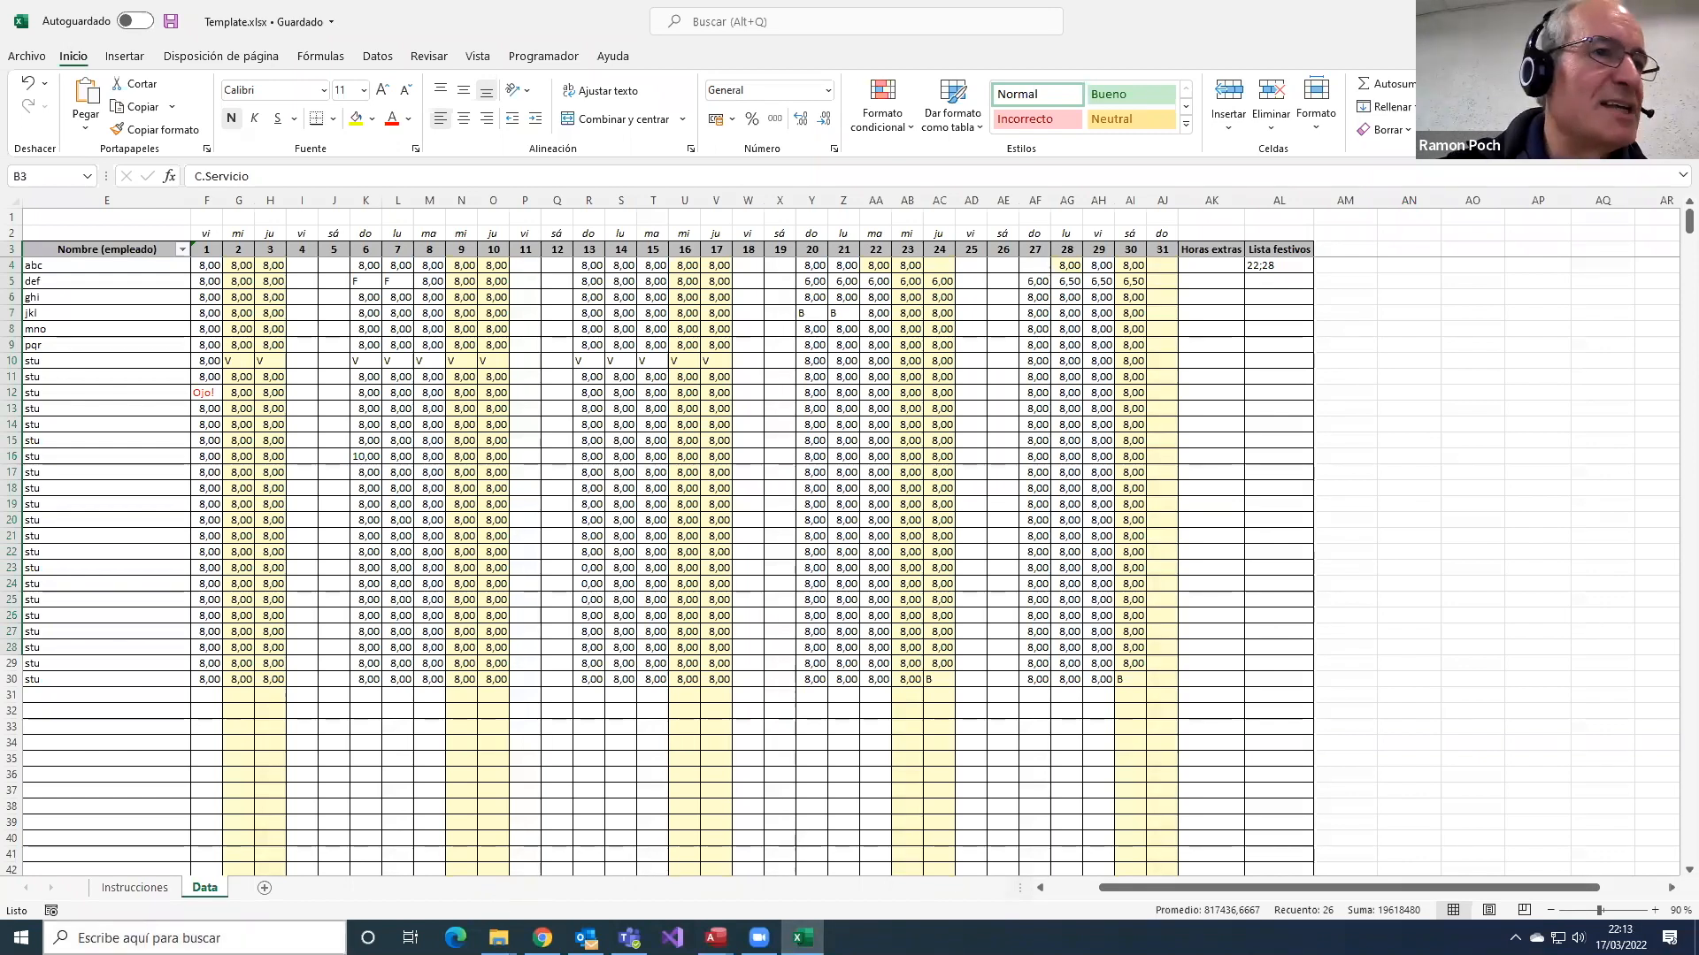
{"action": "left_click", "coordinate": [21, 938]}
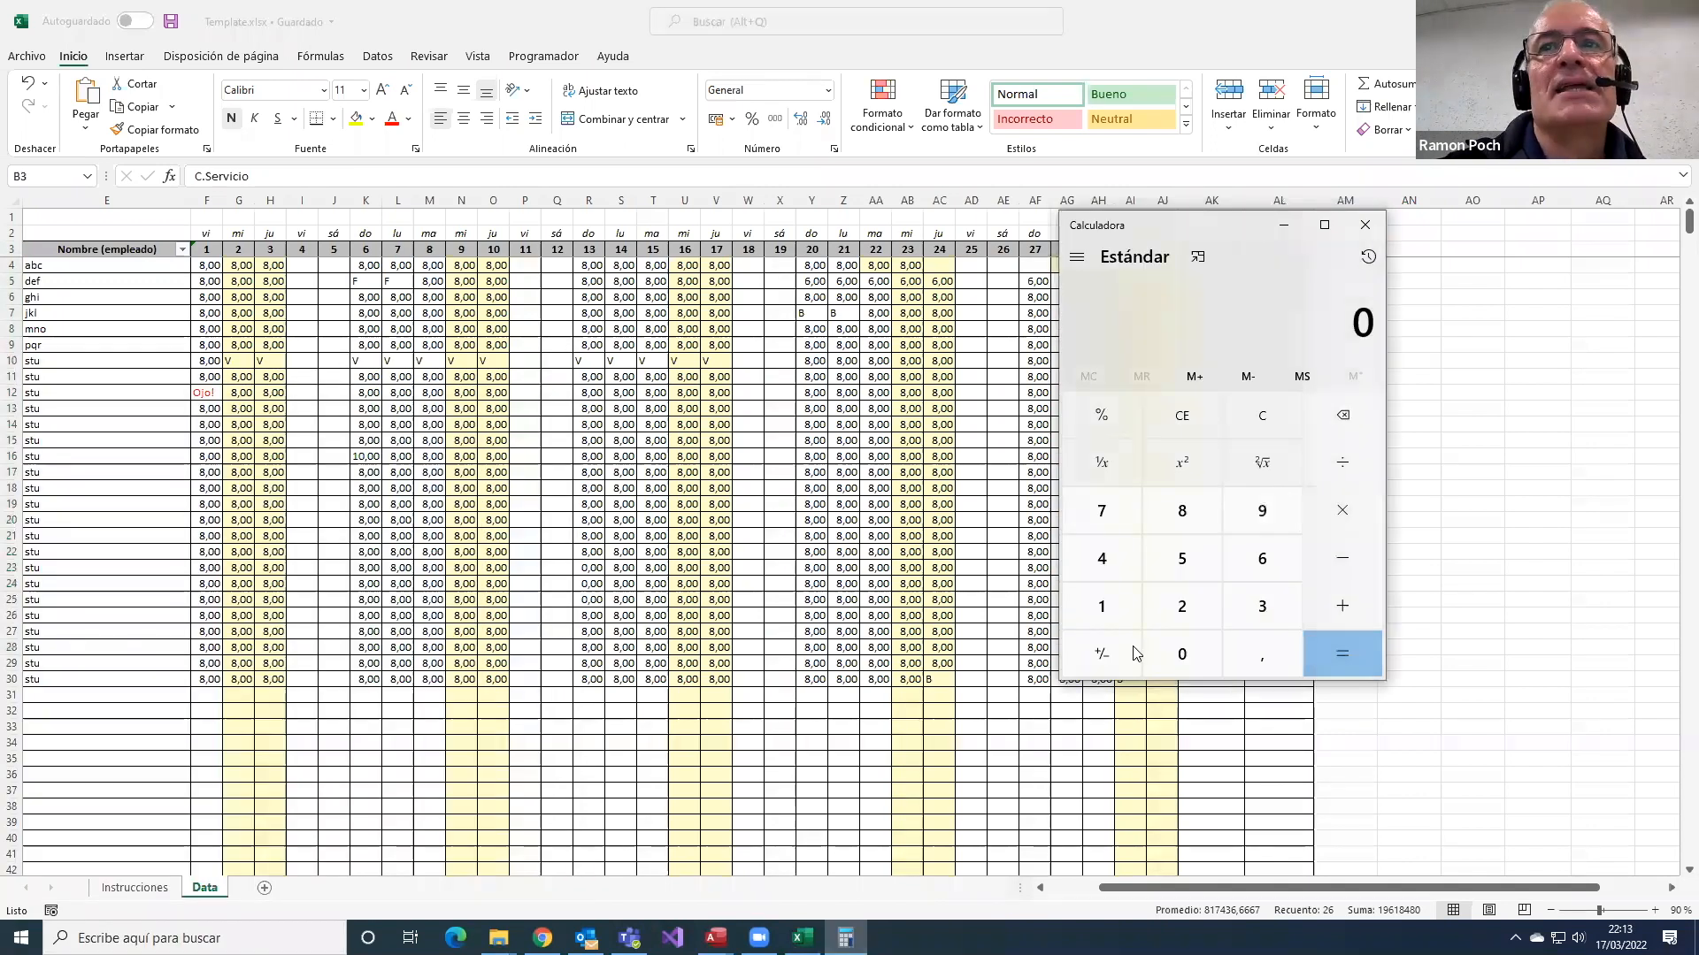
{"action": "left_click", "coordinate": [1262, 607]}
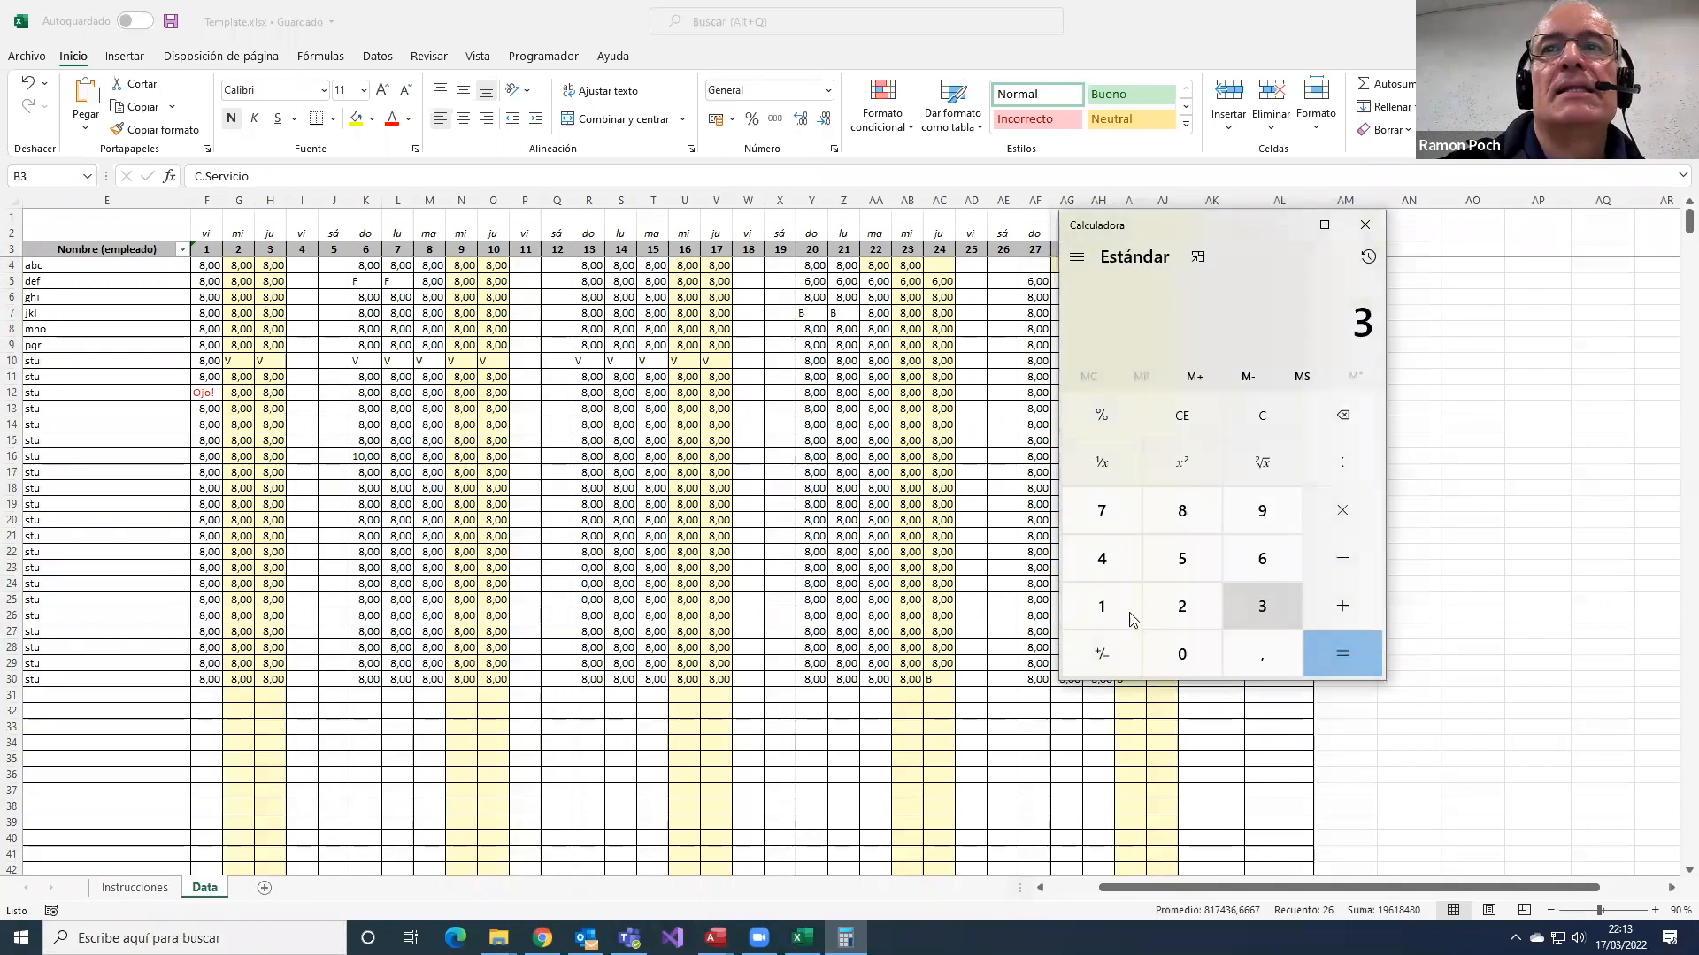
{"action": "left_click", "coordinate": [1116, 607]}
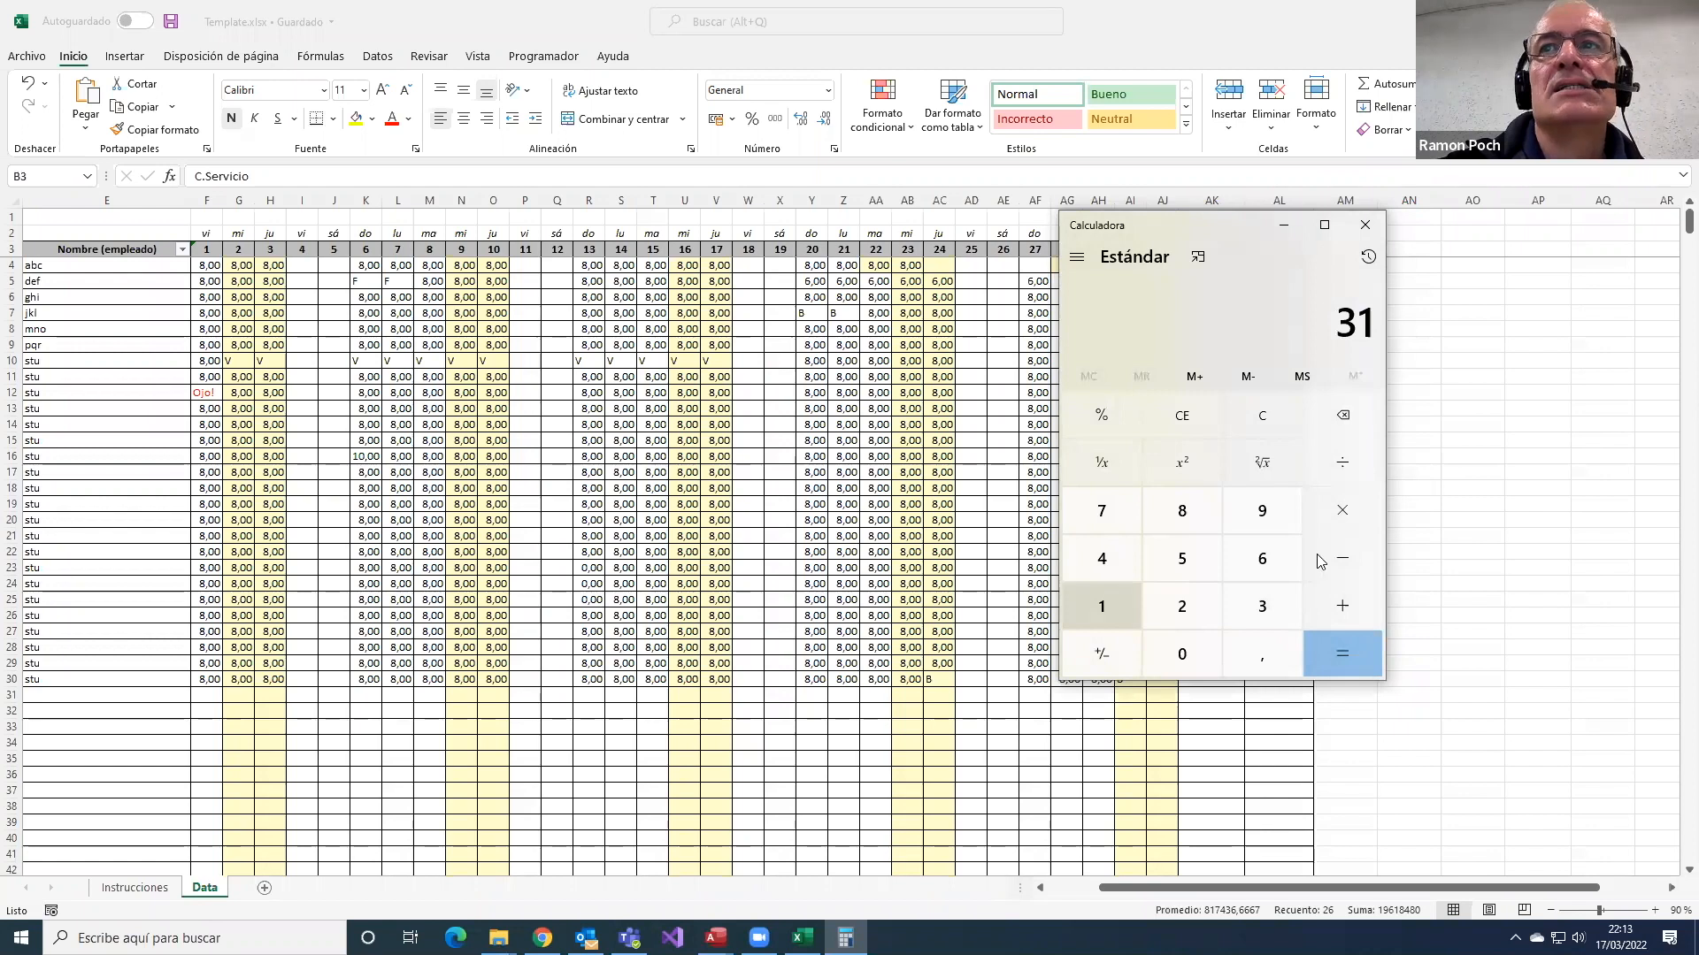
{"action": "left_click", "coordinate": [1352, 518]}
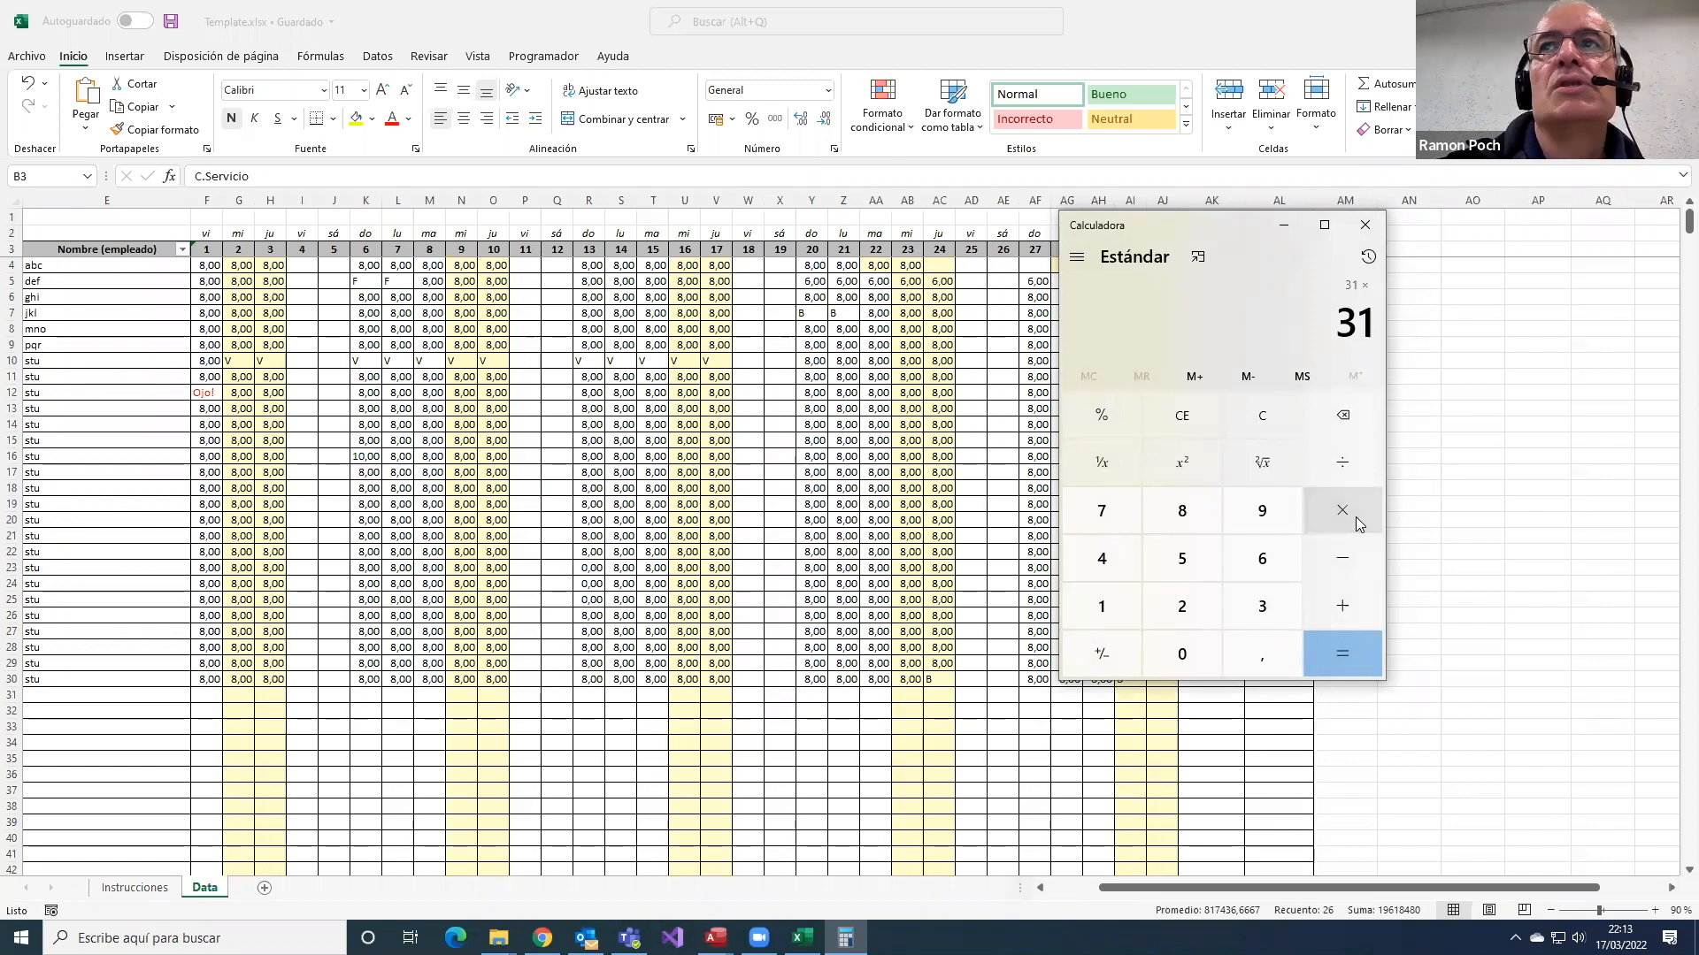
{"action": "left_click", "coordinate": [213, 282]}
{"action": "left_click_drag", "start_coordinate": [209, 267], "coordinate": [209, 678]}
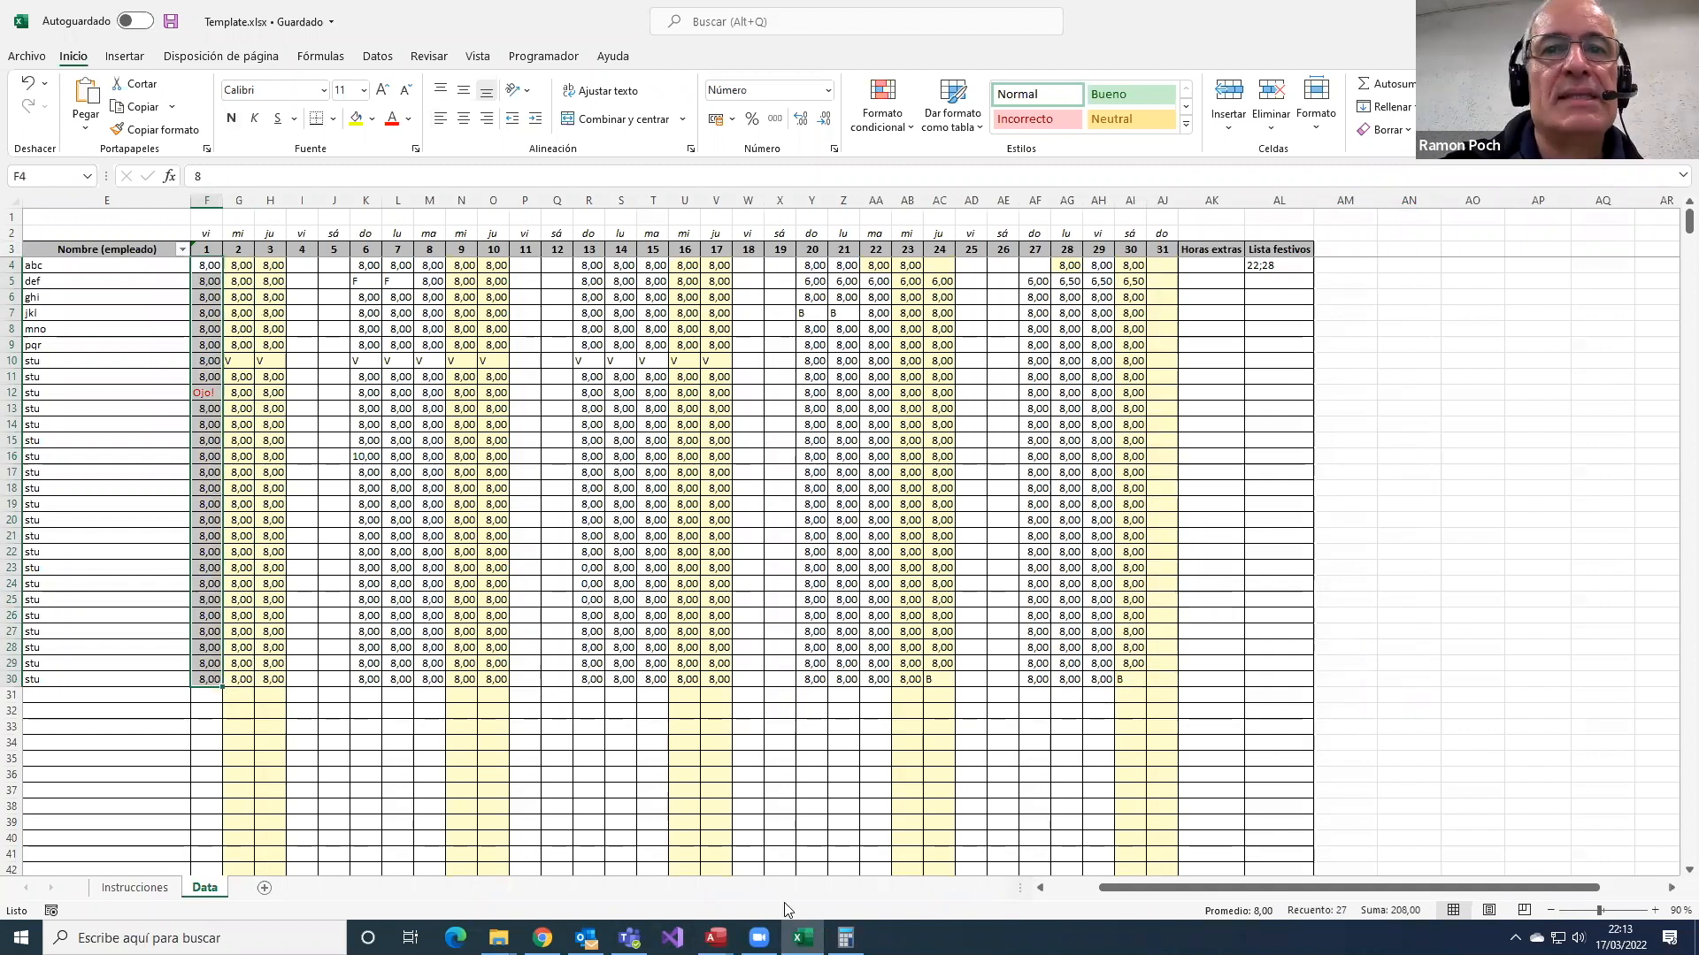
{"action": "left_click", "coordinate": [845, 938]}
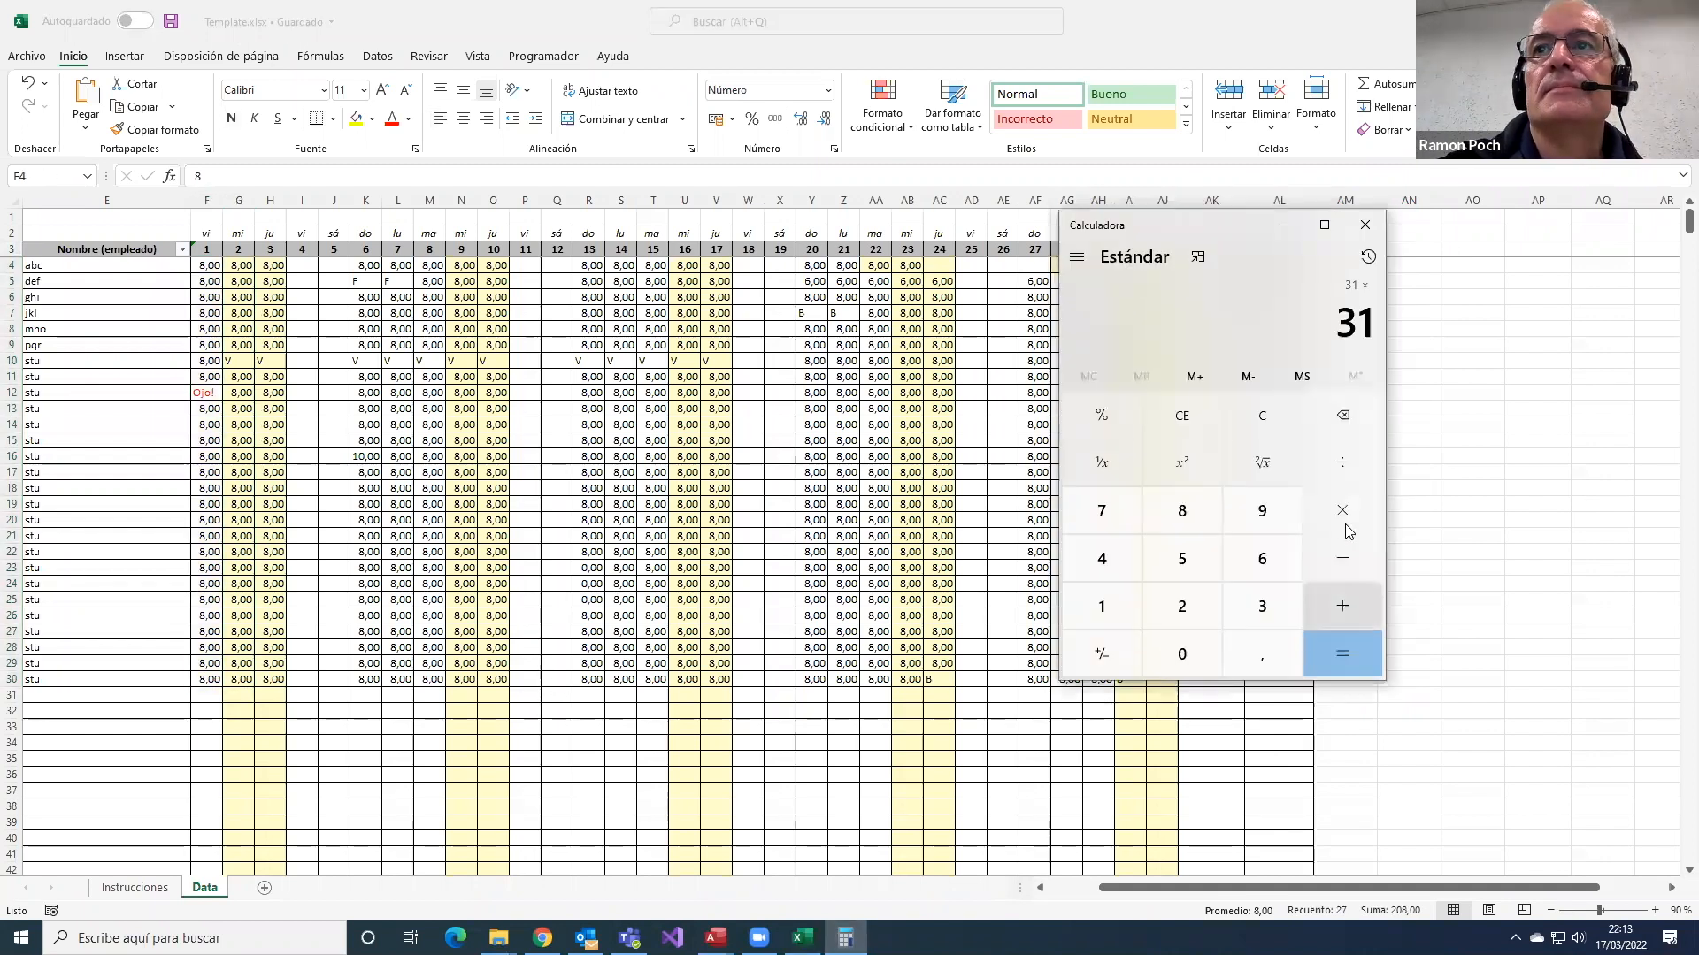
{"action": "left_click", "coordinate": [1185, 603]}
{"action": "key", "text": "7"}
{"action": "left_click", "coordinate": [1358, 649]}
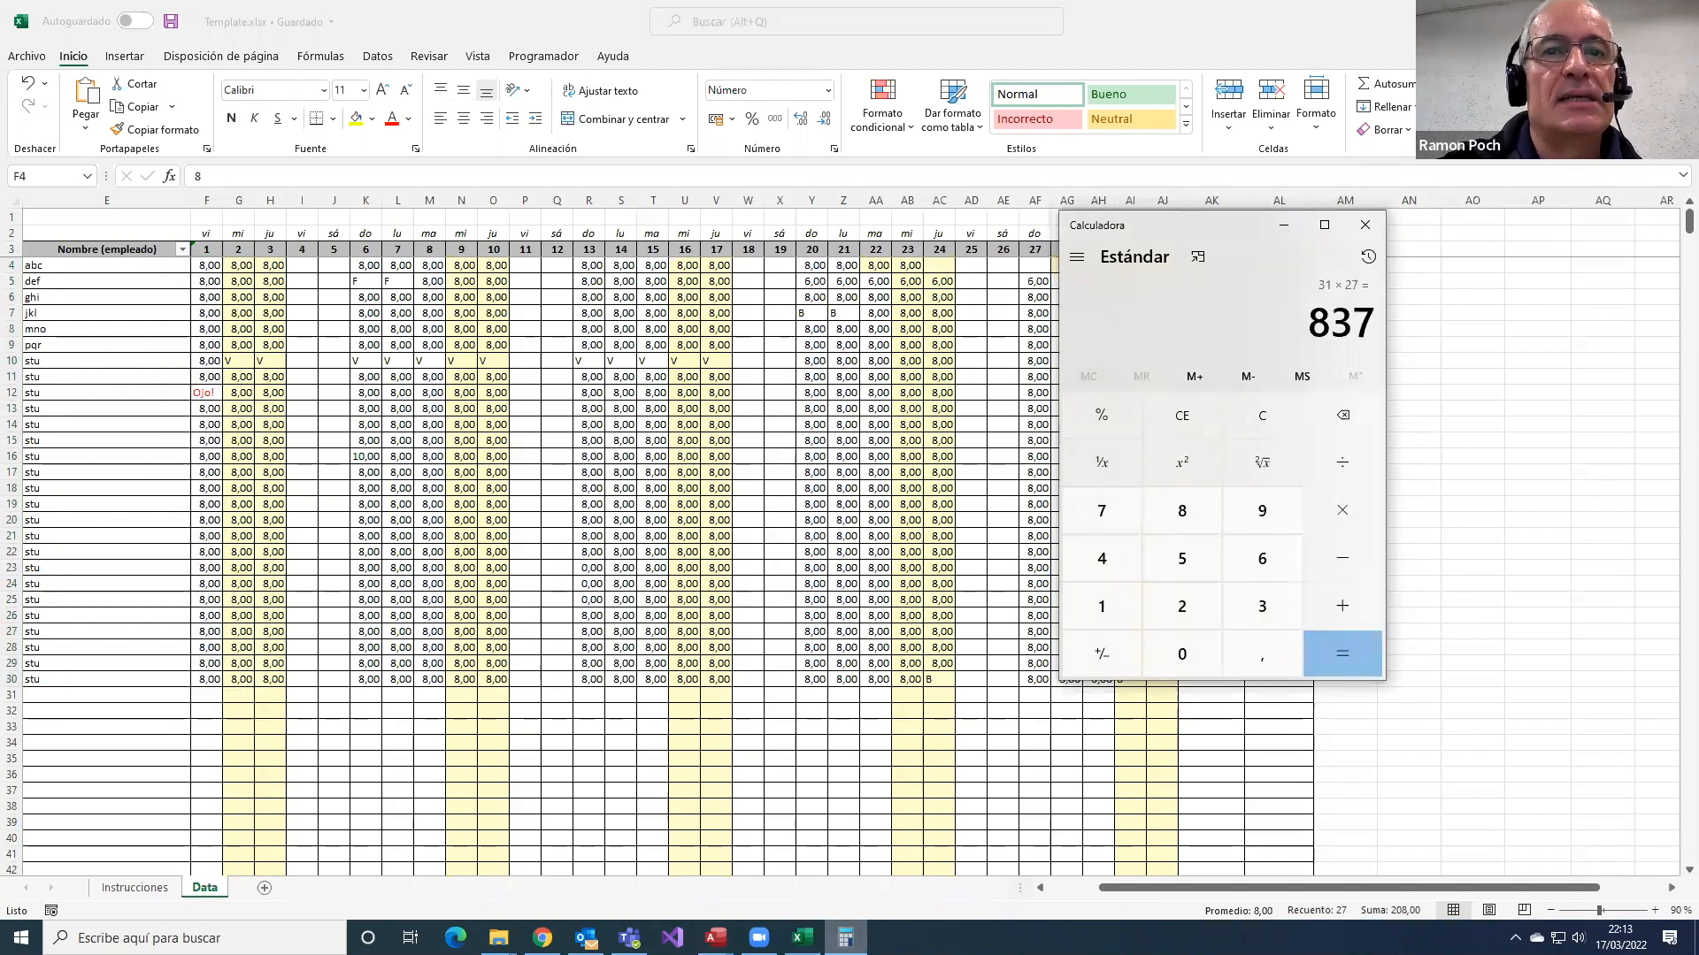
- Switch back to Presentacion2 in Access, close the cross join result and open the 6- Excel template for editing
{"action": "left_click", "coordinate": [716, 938]}
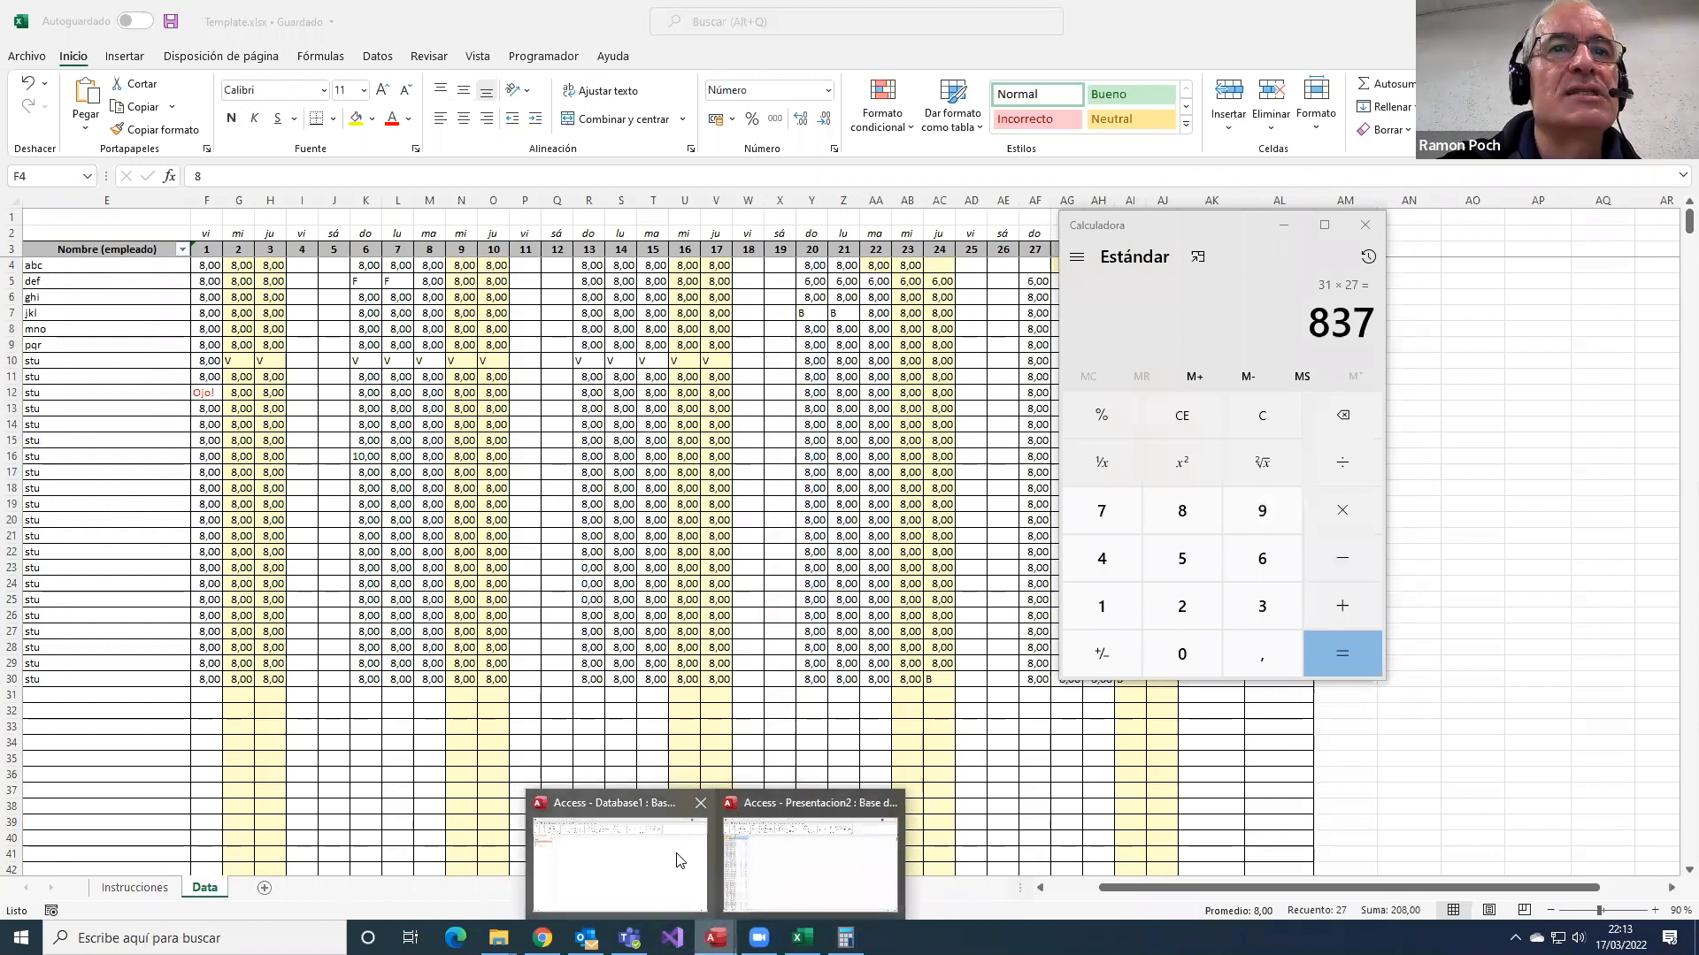
{"action": "left_click", "coordinate": [764, 860]}
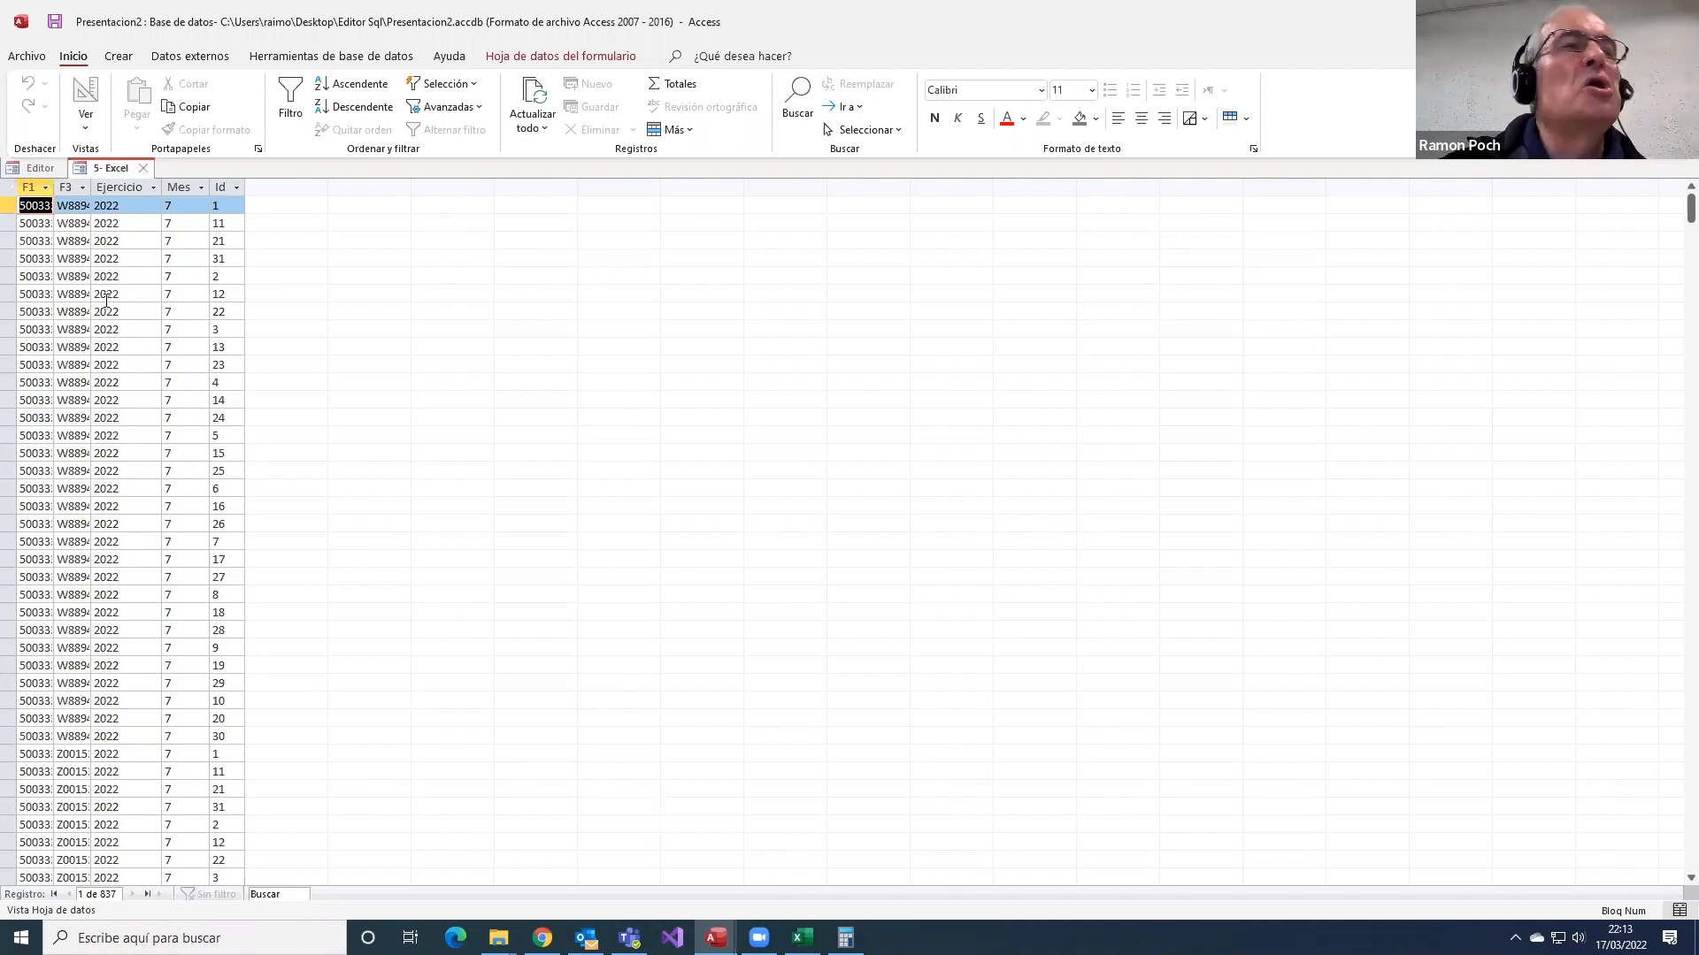
{"action": "left_click", "coordinate": [143, 168]}
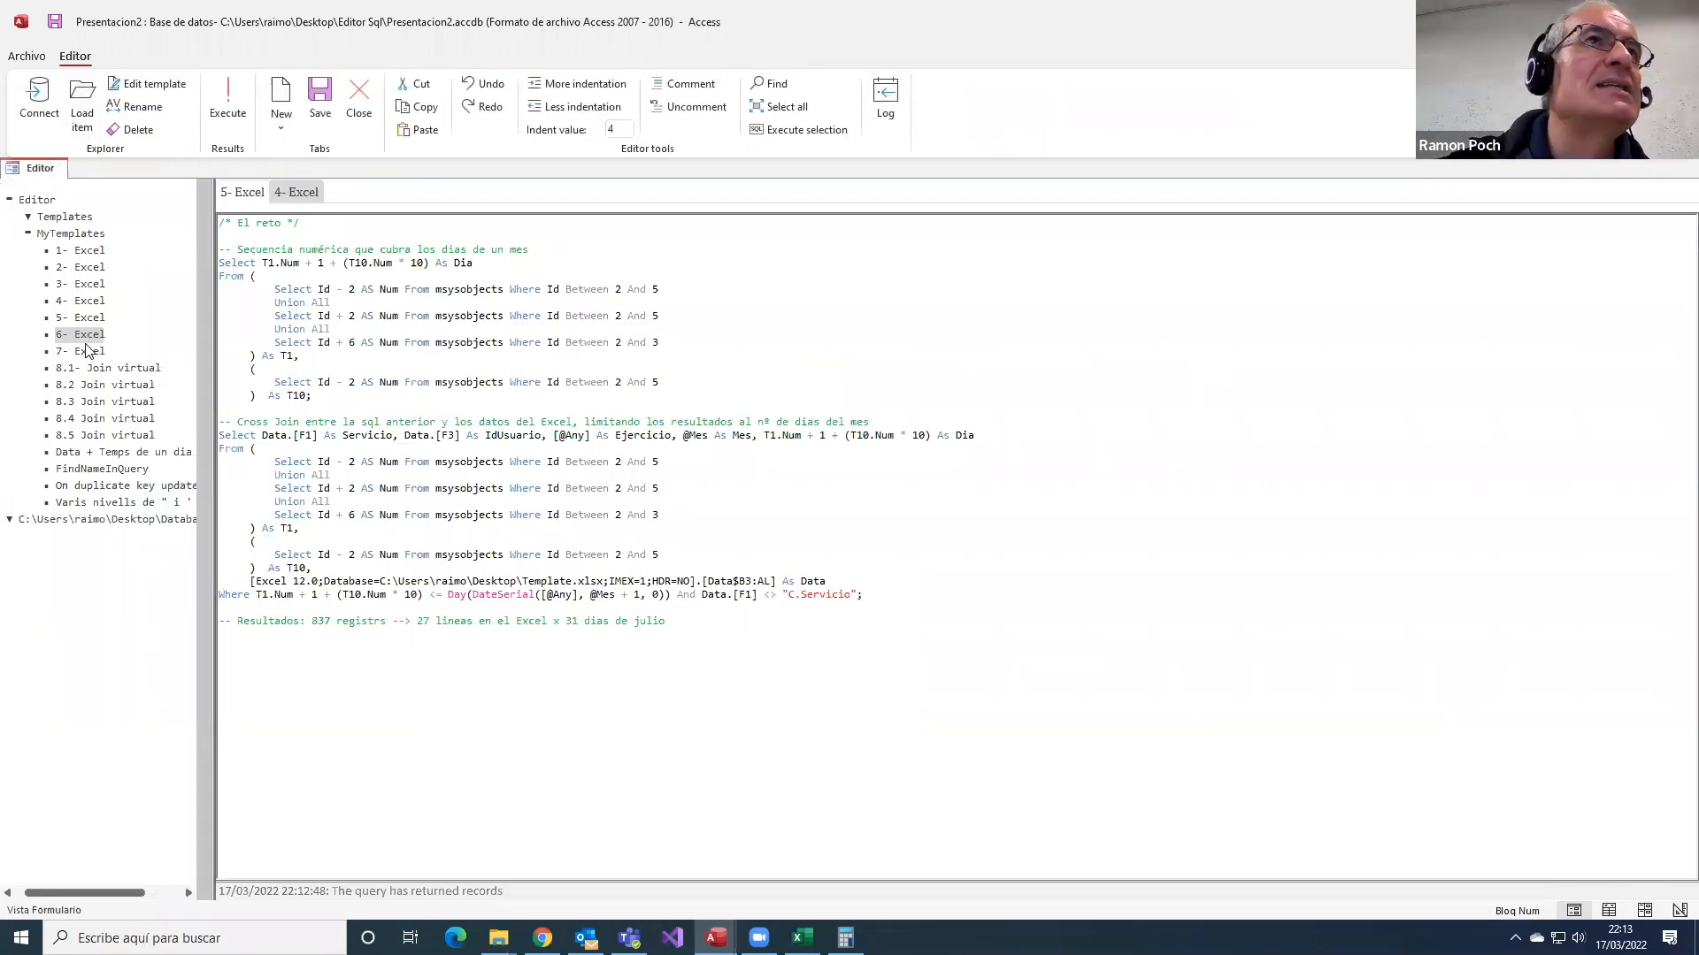
{"action": "right_click", "coordinate": [81, 338]}
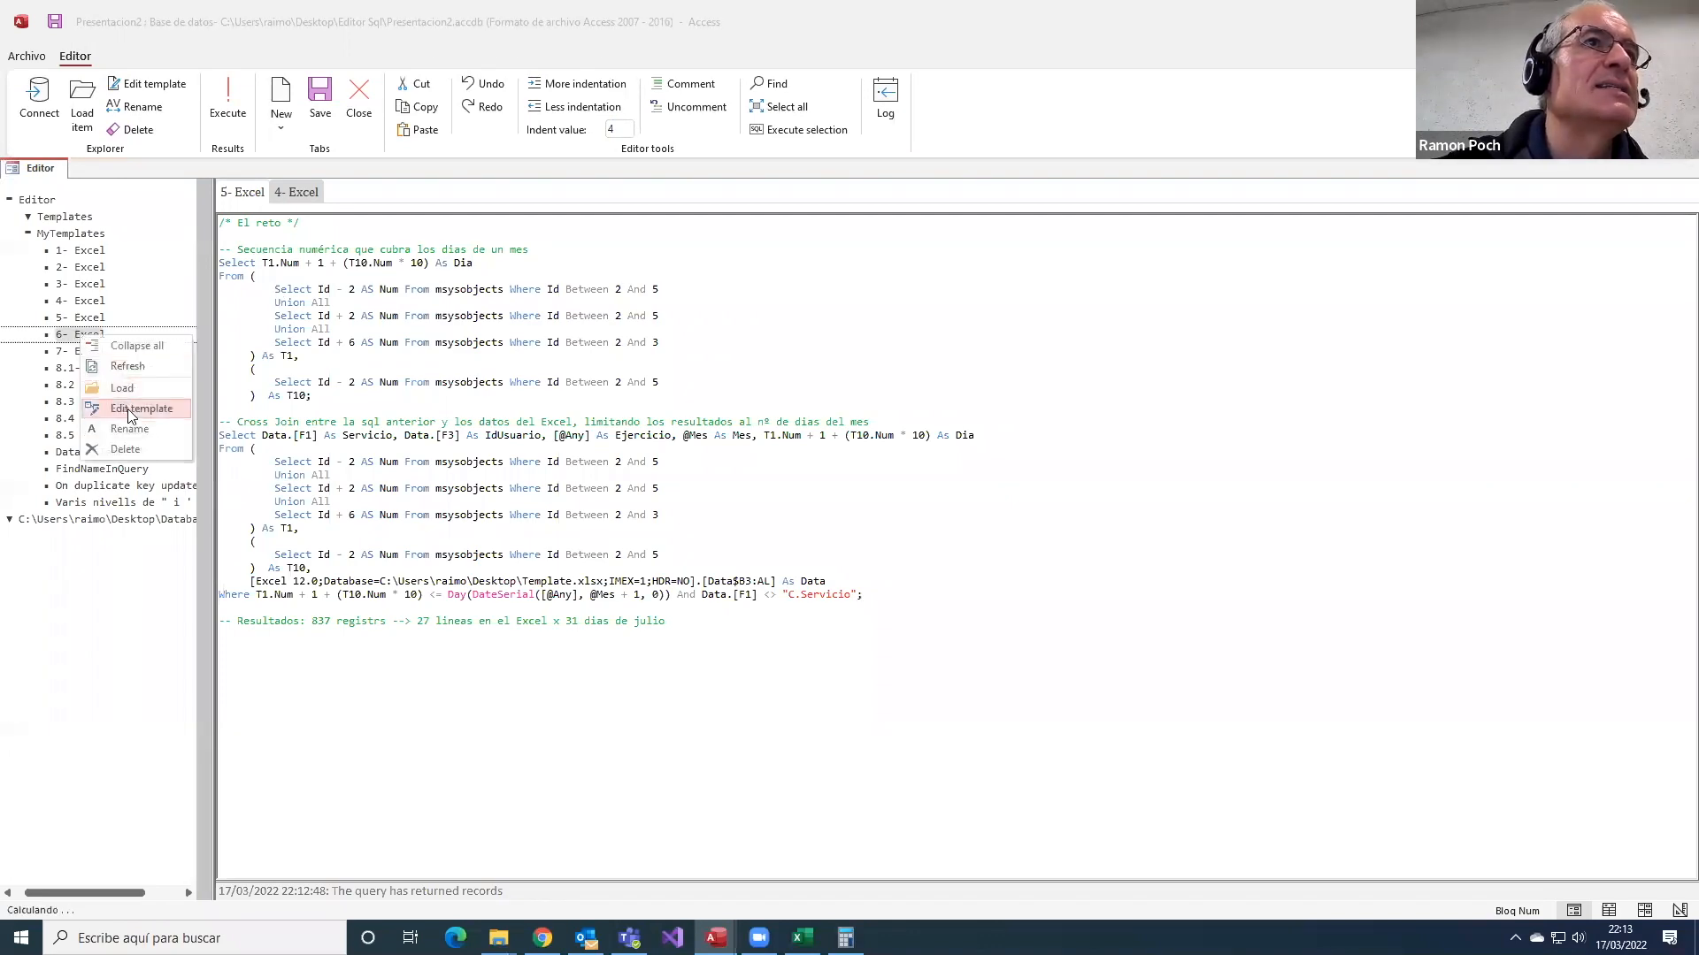
{"action": "left_click", "coordinate": [127, 409]}
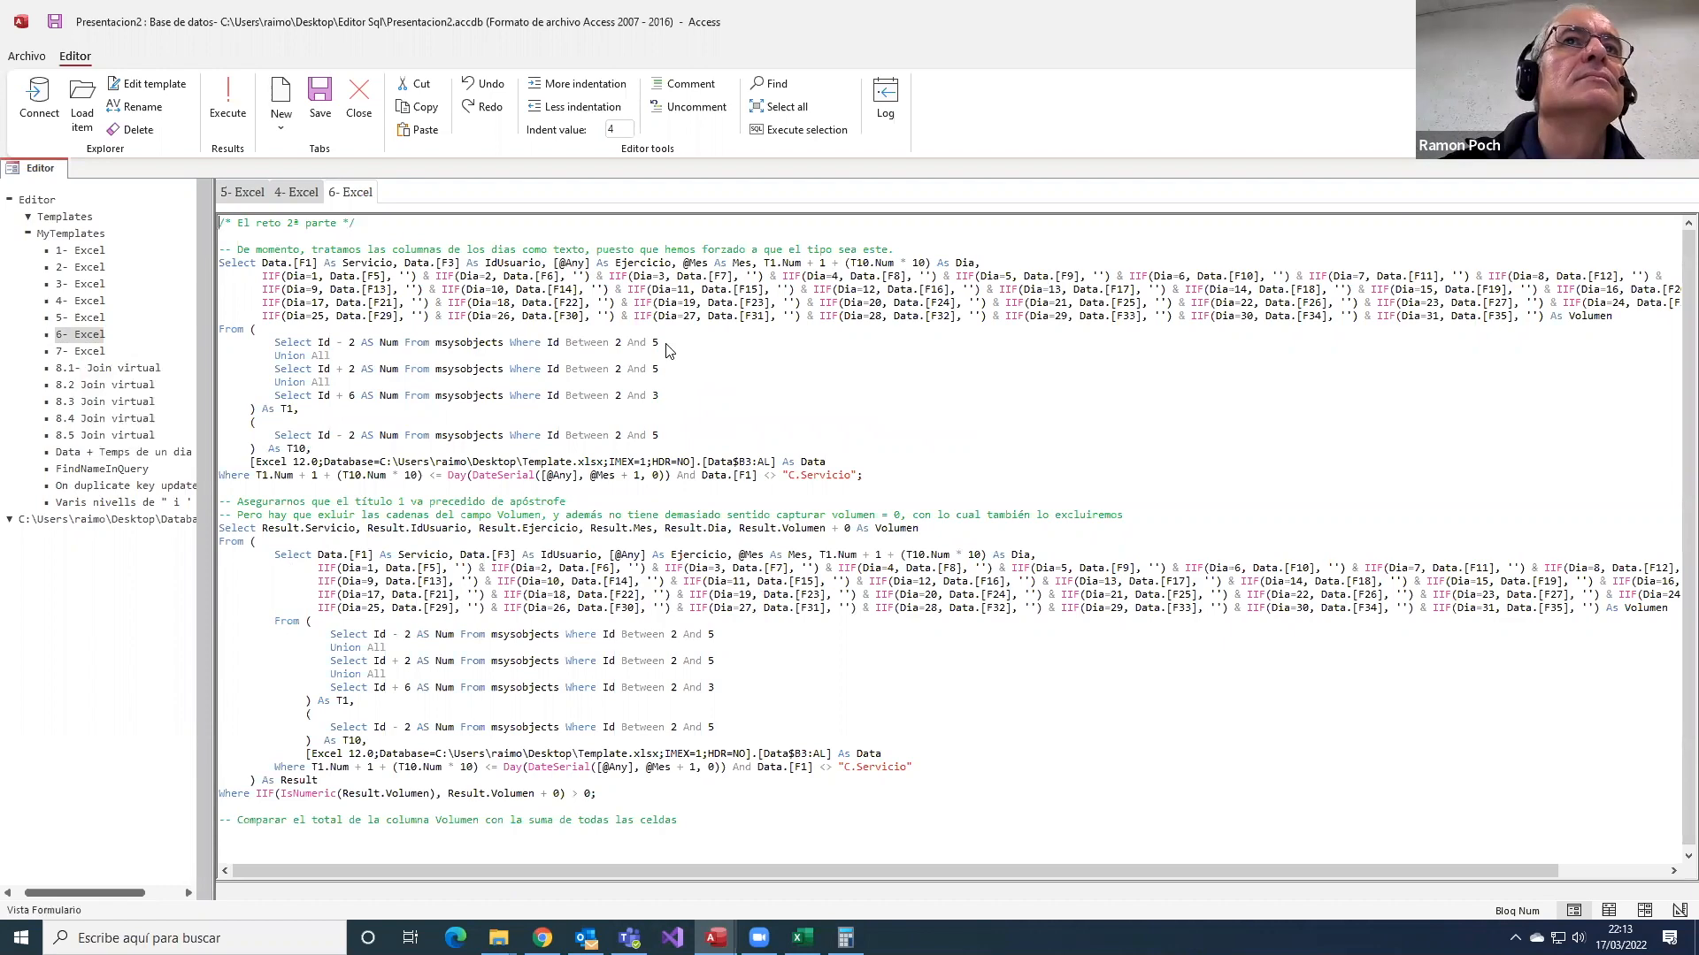
{"action": "left_click", "coordinate": [654, 427]}
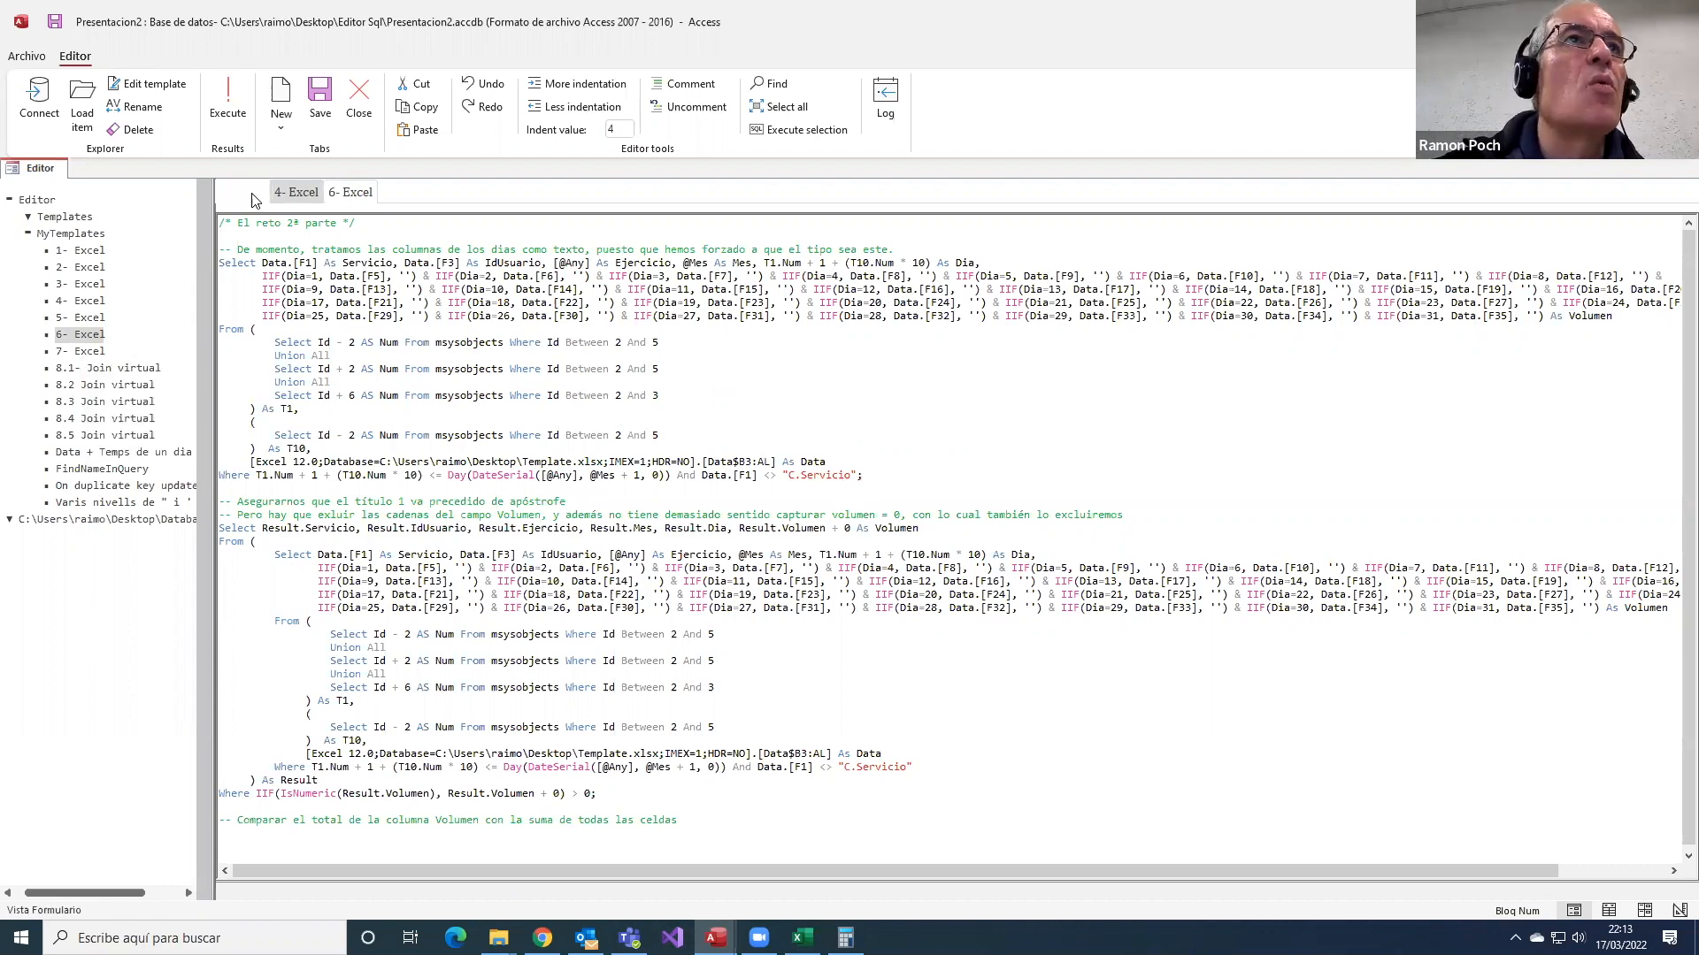
- Compare the cross join query in 5- Excel with the IIF lines that build Volumen in the first query of 6- Excel
{"action": "left_click", "coordinate": [253, 200]}
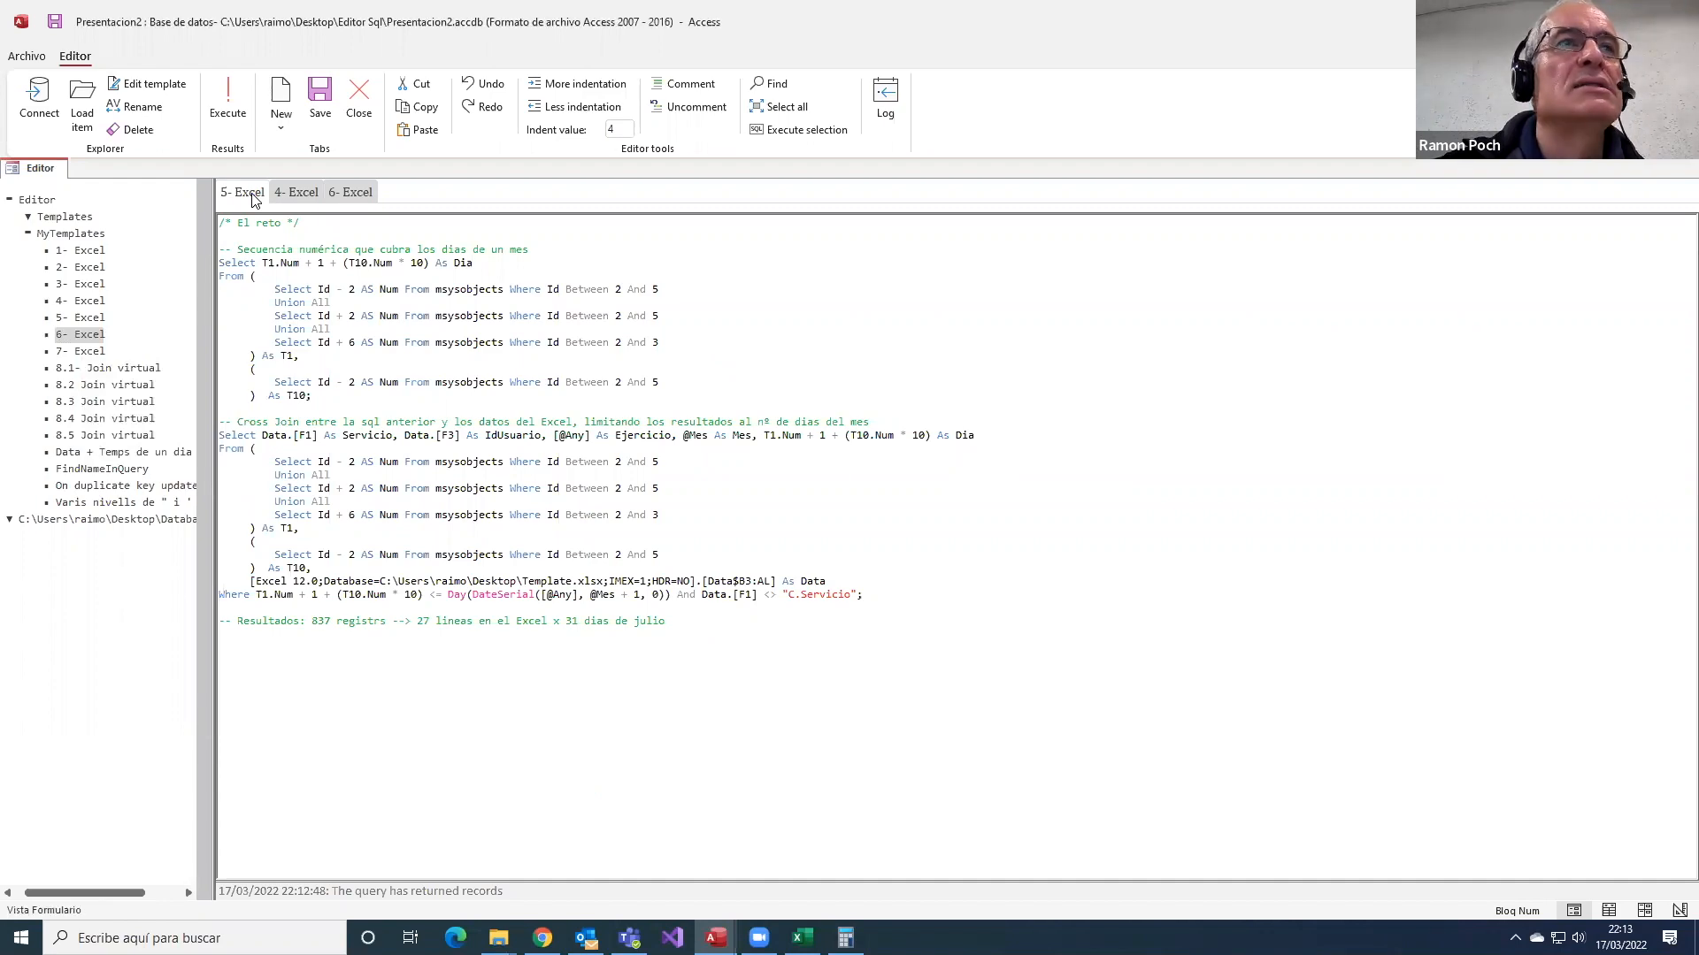
{"action": "left_click_drag", "start_coordinate": [885, 597], "coordinate": [213, 434]}
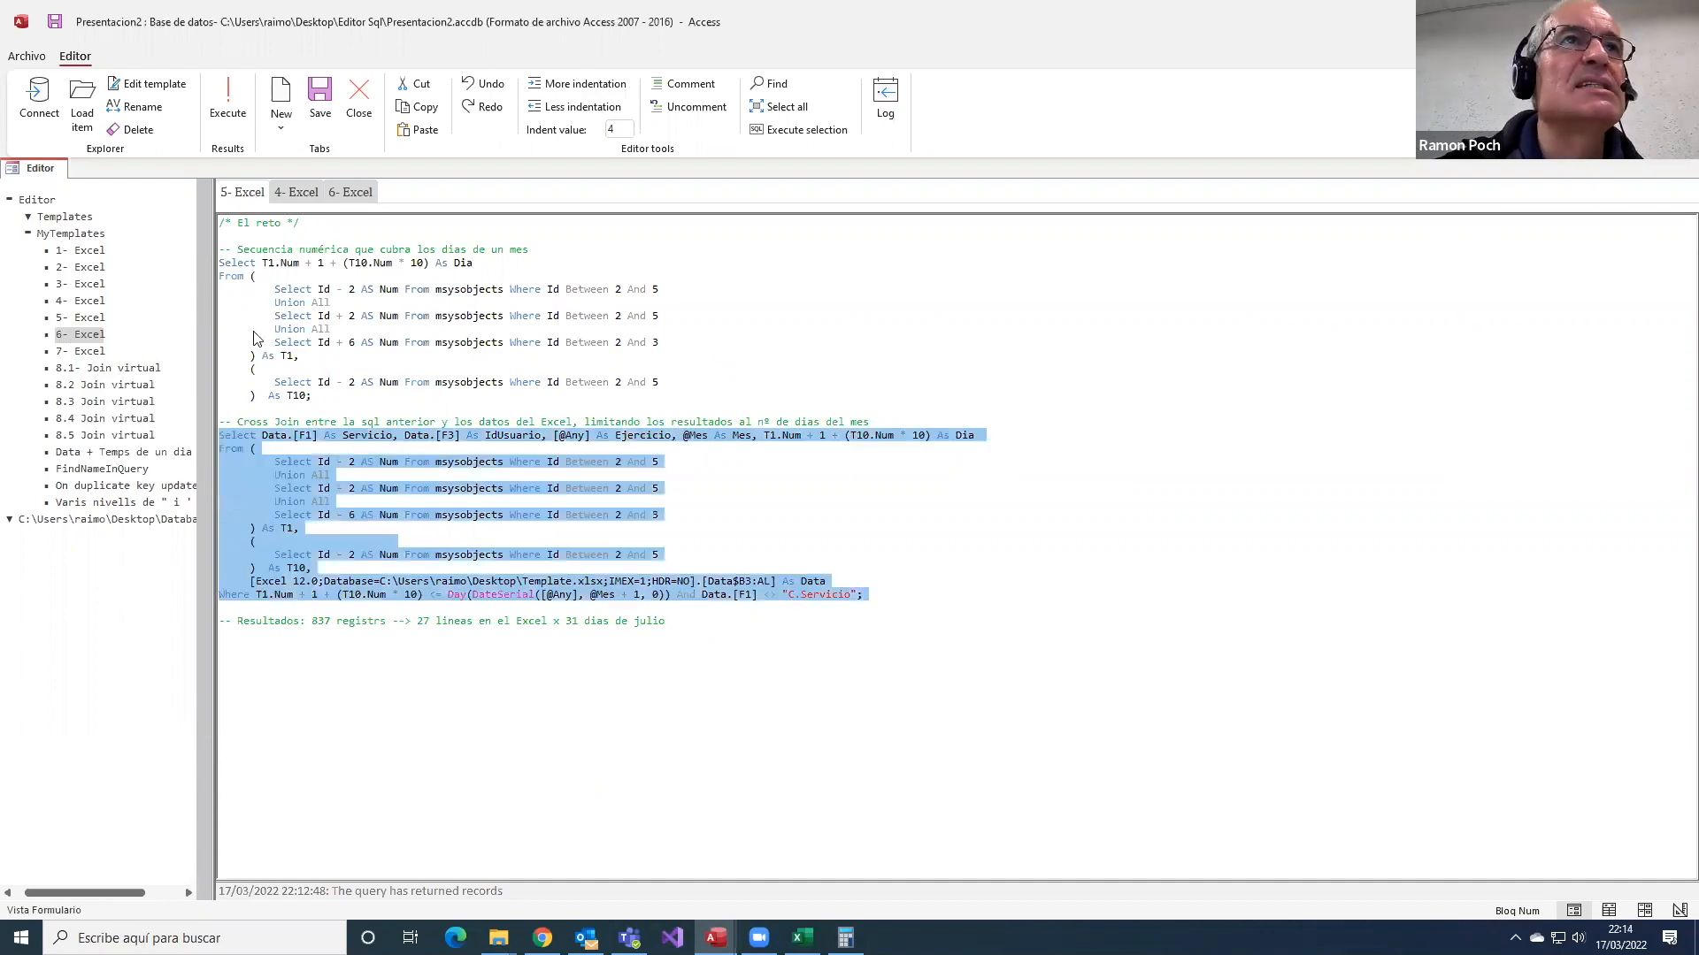
{"action": "left_click", "coordinate": [350, 192]}
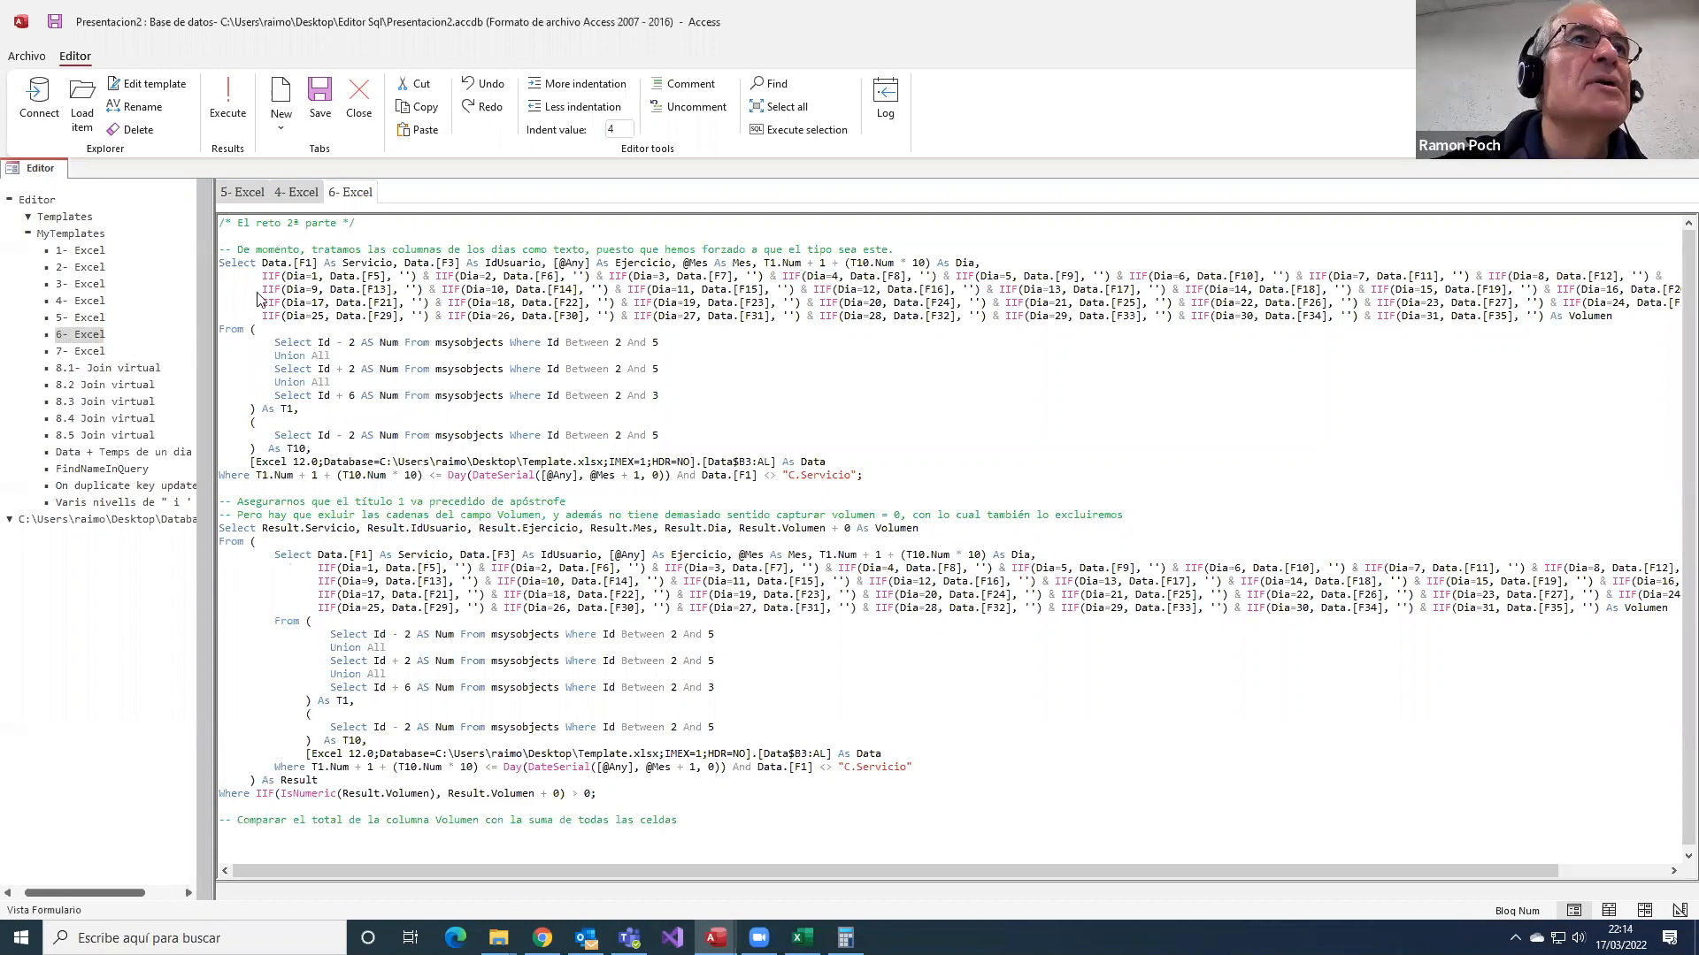
{"action": "left_click_drag", "start_coordinate": [262, 276], "coordinate": [1173, 329]}
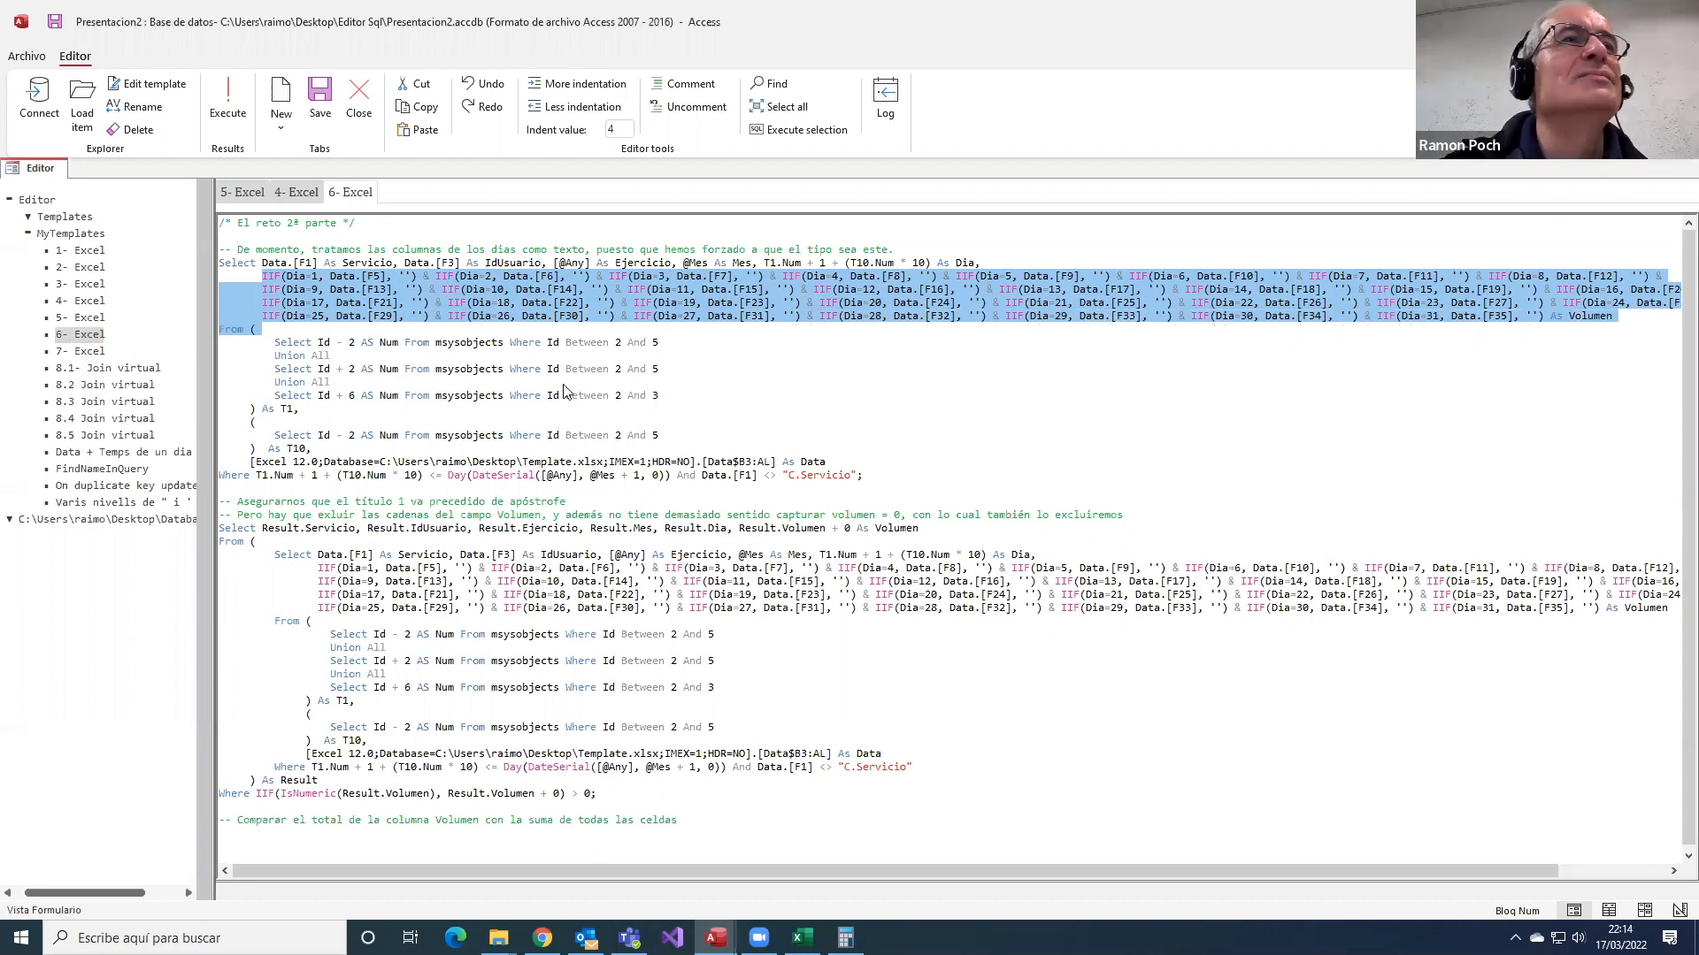
{"action": "left_click", "coordinate": [454, 359]}
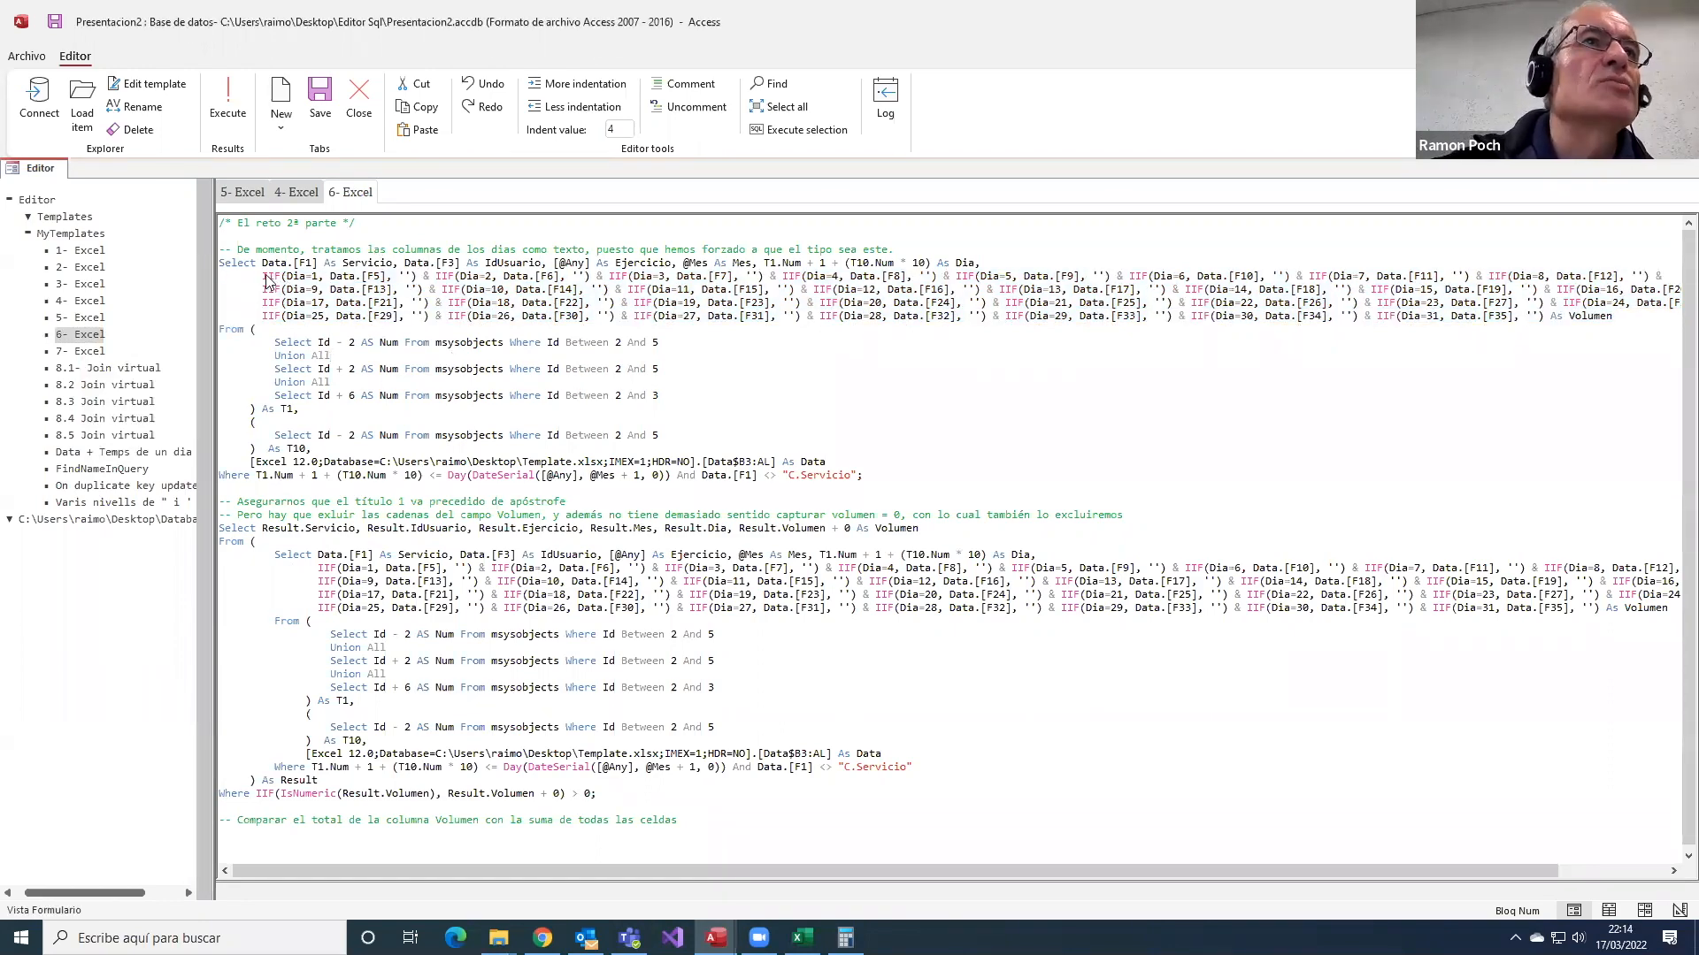
- Examine the IIF expression for day 1 and the & operators joining all the day expressions into Volumen in the first query
{"action": "left_click_drag", "start_coordinate": [264, 278], "coordinate": [418, 278]}
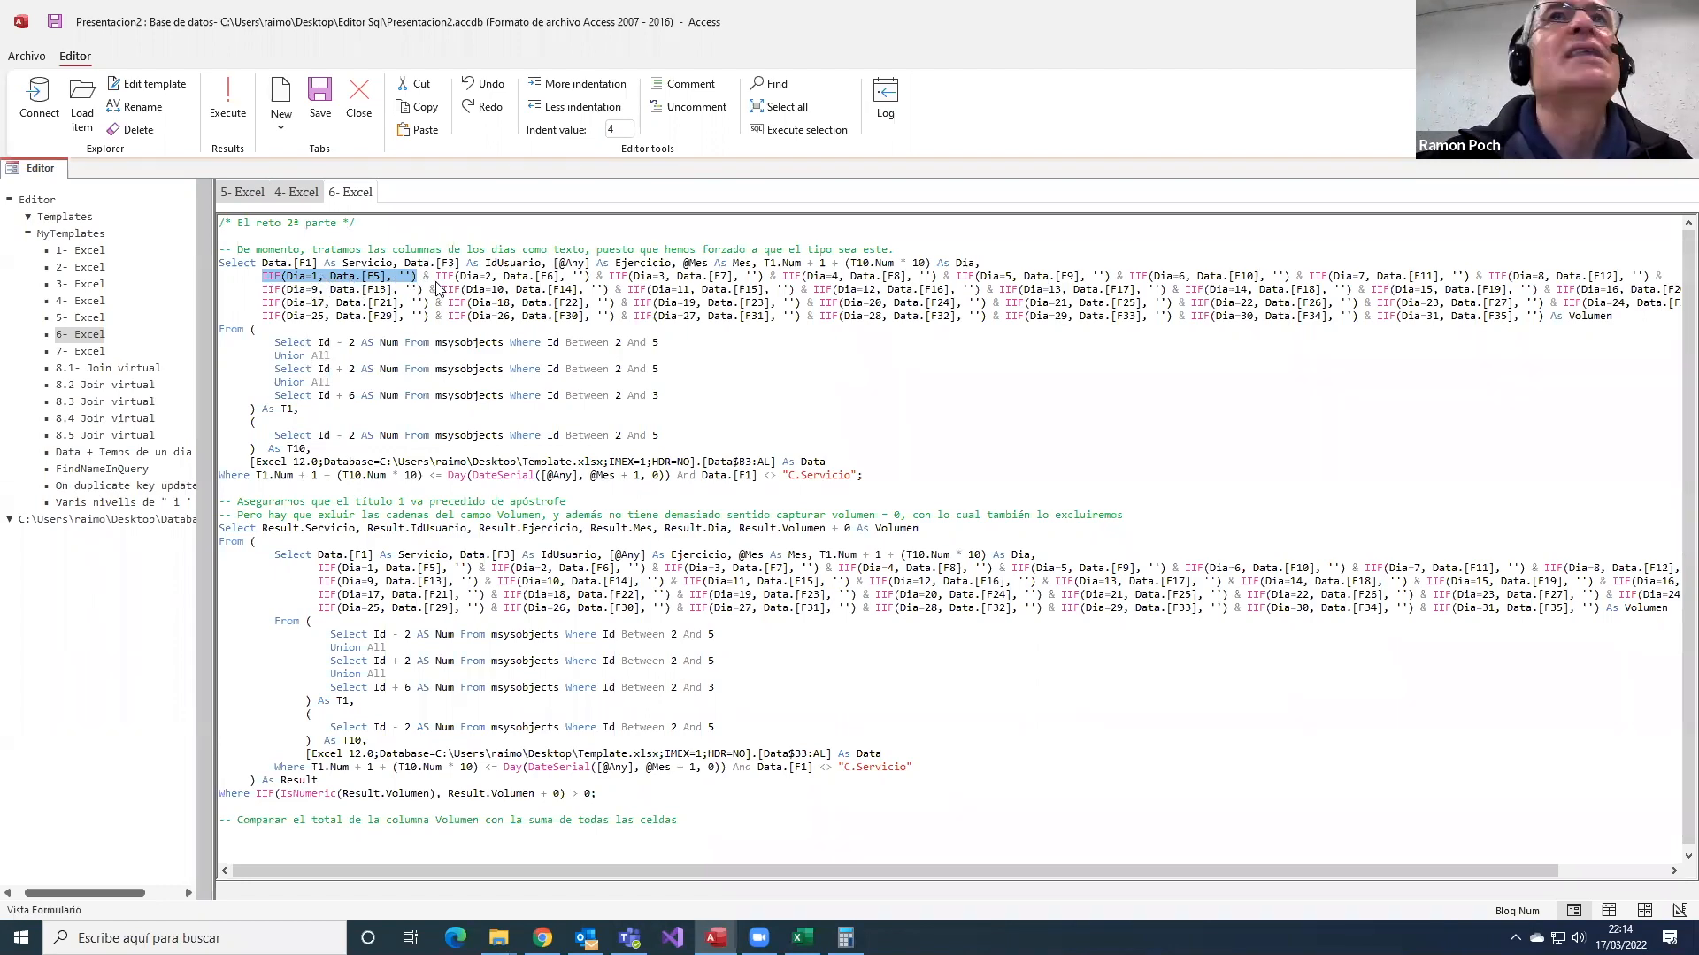
{"action": "left_click", "coordinate": [470, 300]}
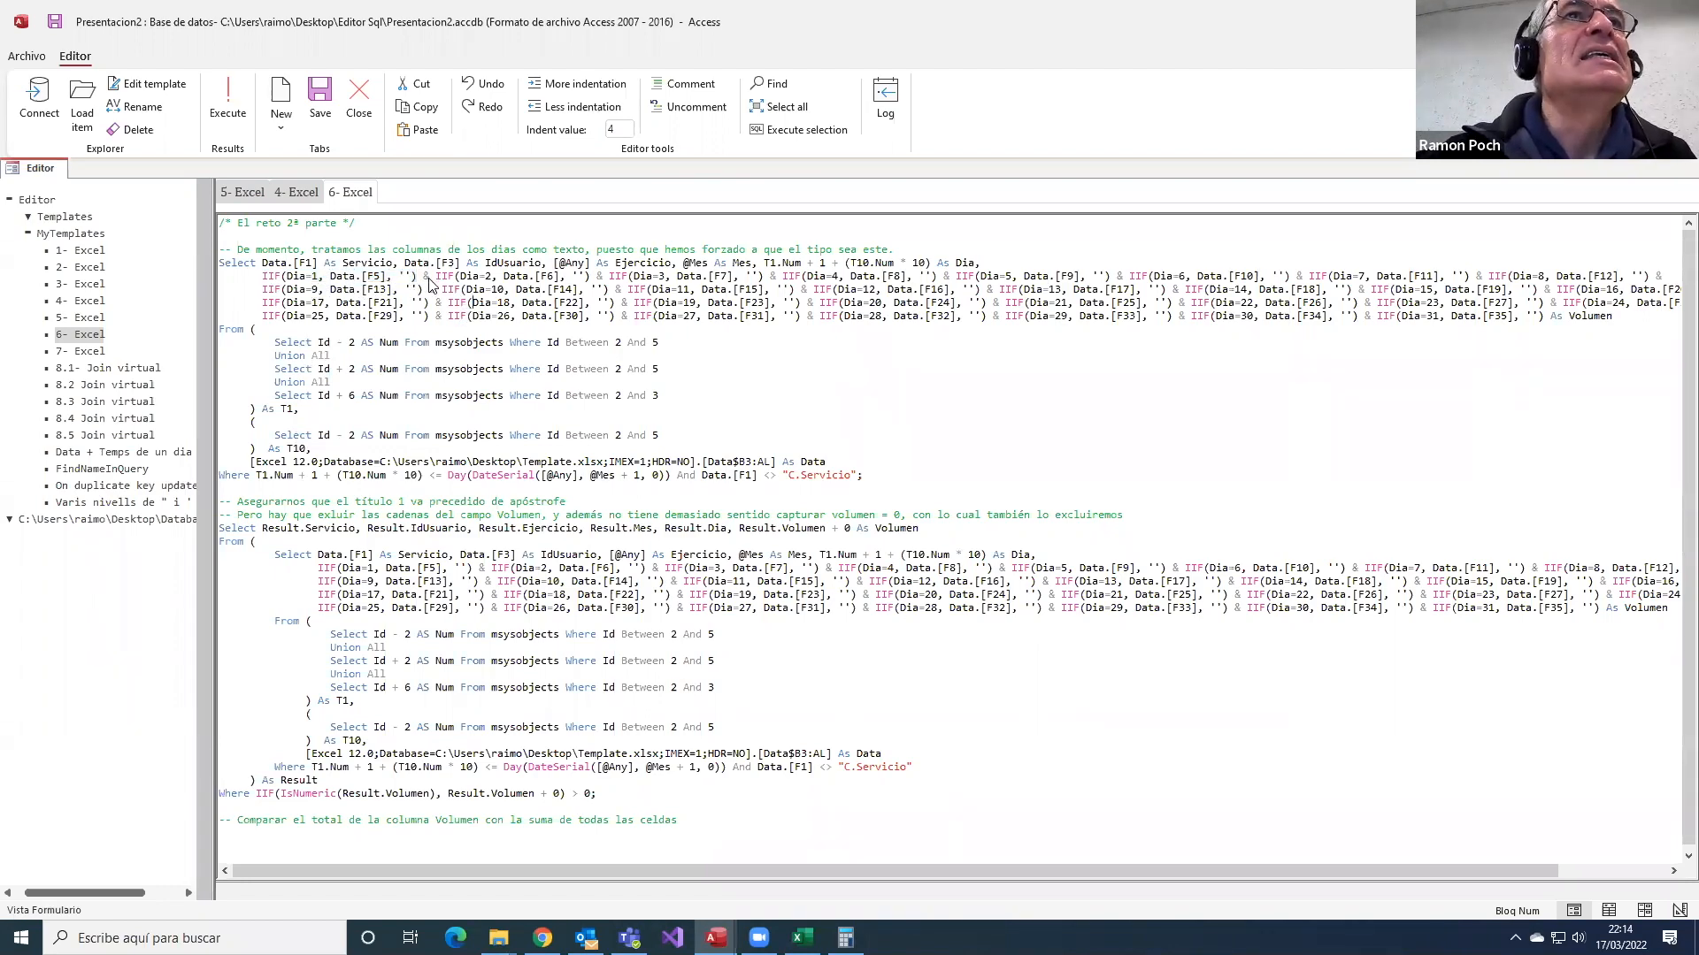
{"action": "left_click_drag", "start_coordinate": [423, 276], "coordinate": [430, 276]}
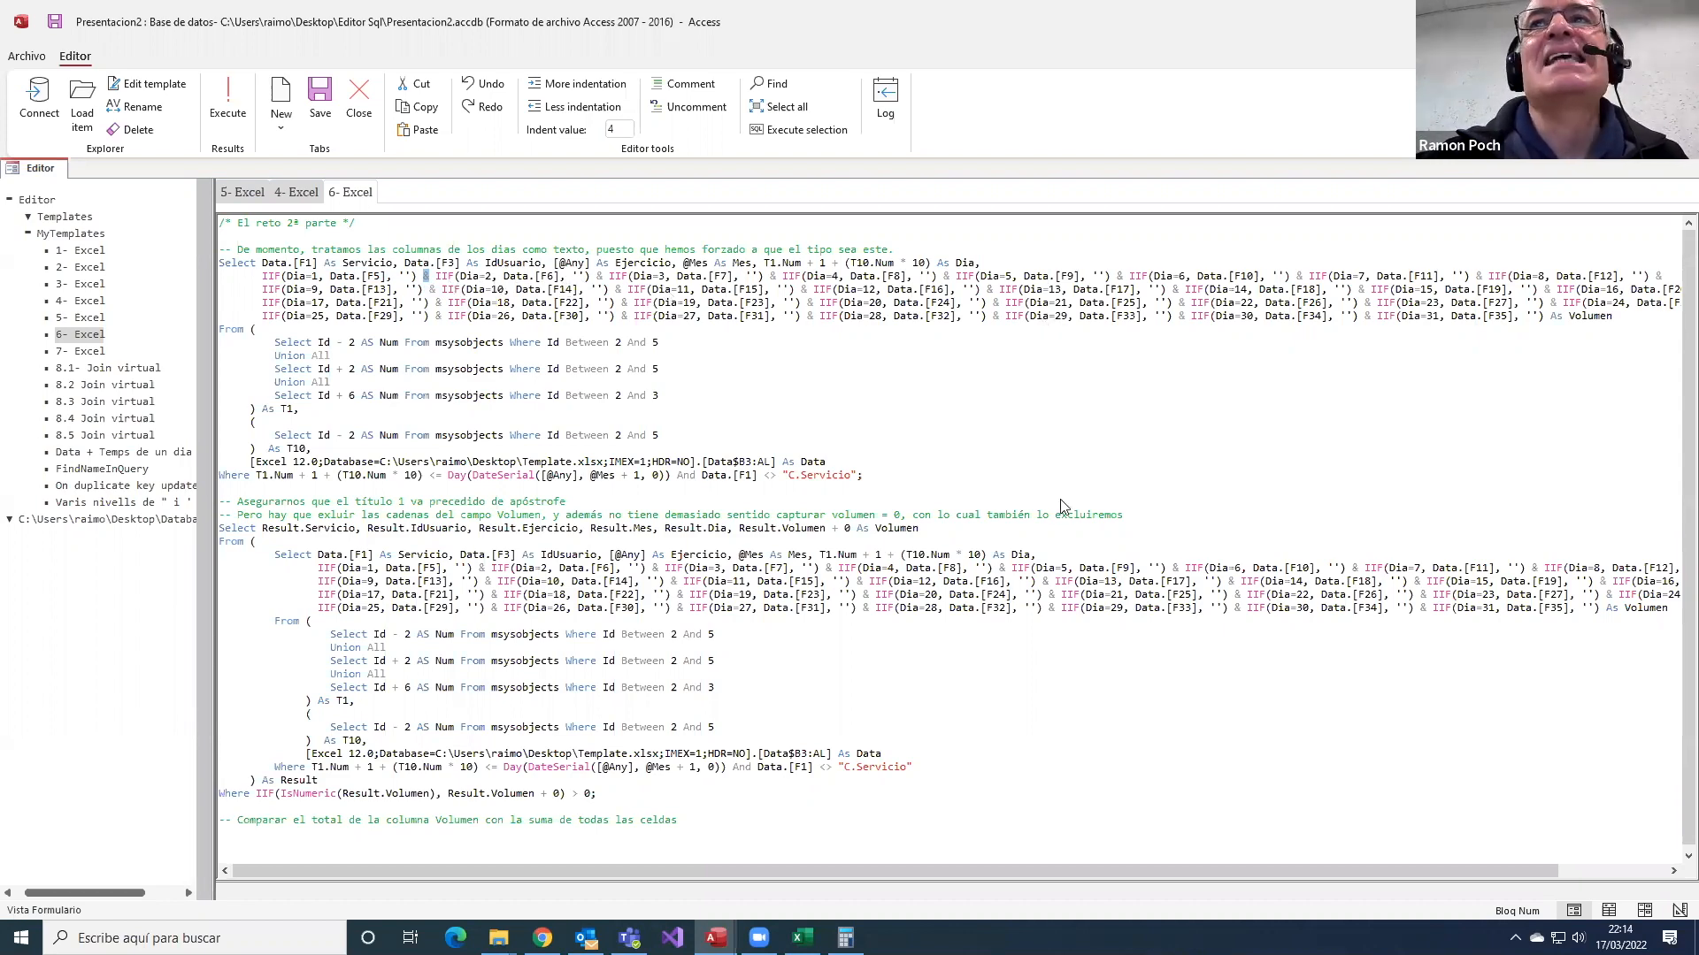
{"action": "left_click", "coordinate": [1672, 871]}
{"action": "left_click", "coordinate": [1672, 871]}
{"action": "left_click_drag", "start_coordinate": [1672, 871], "coordinate": [1673, 871]}
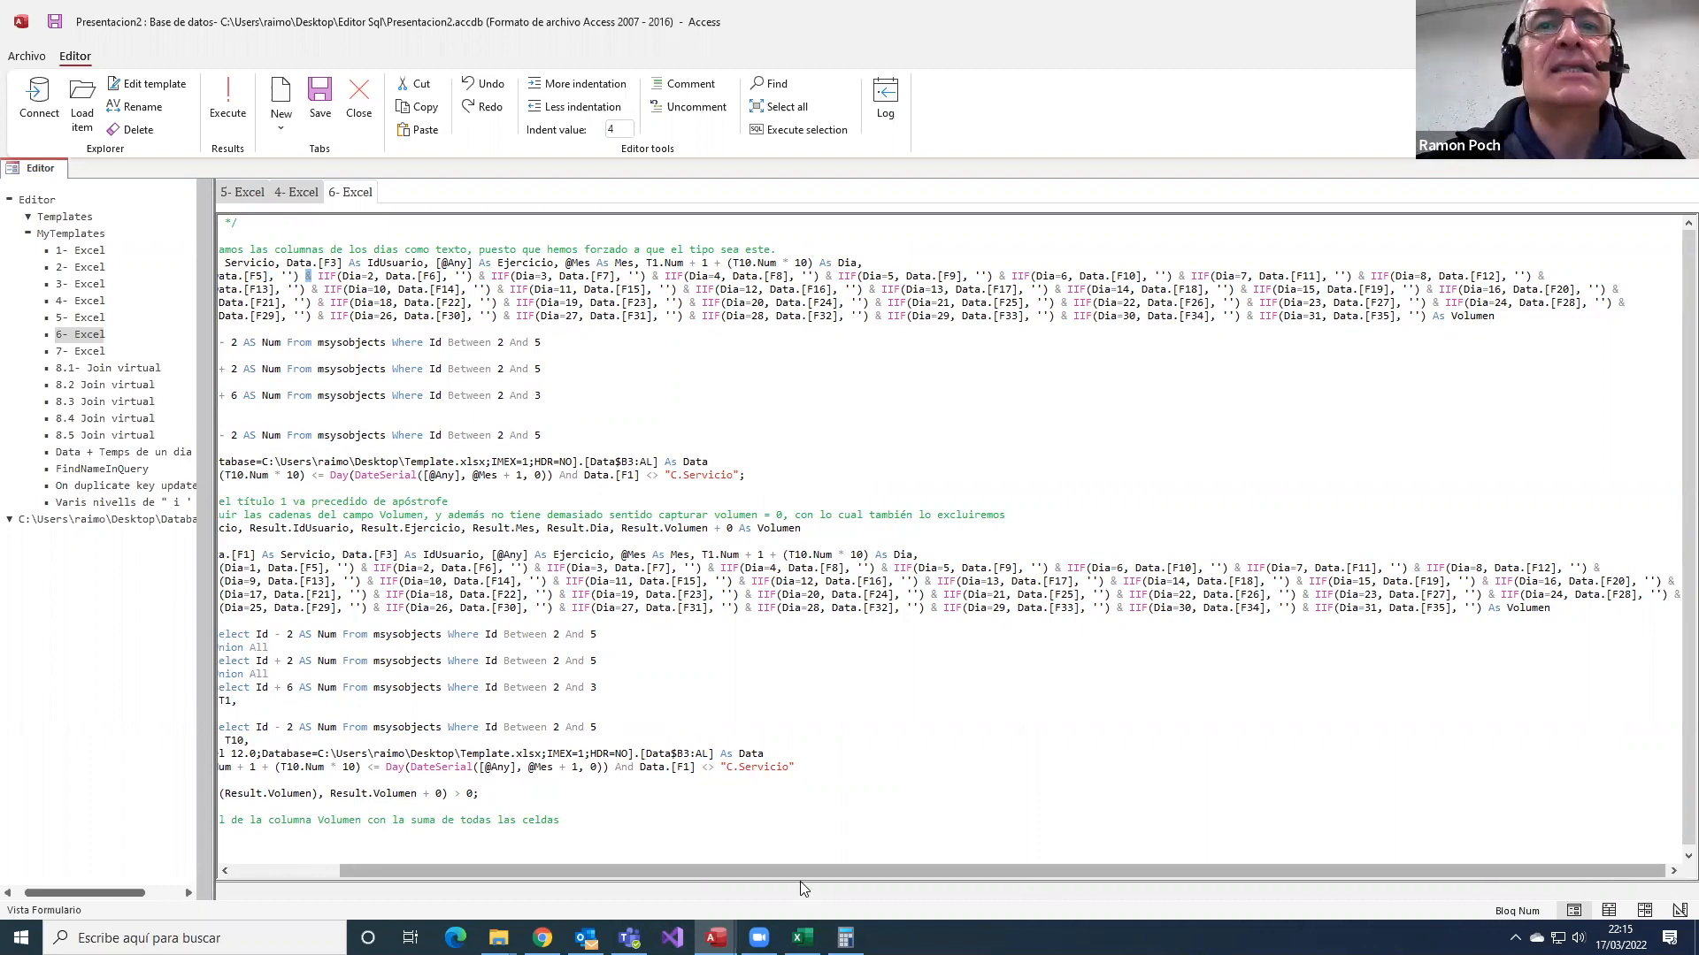
{"action": "left_click_drag", "start_coordinate": [534, 865], "coordinate": [386, 867]}
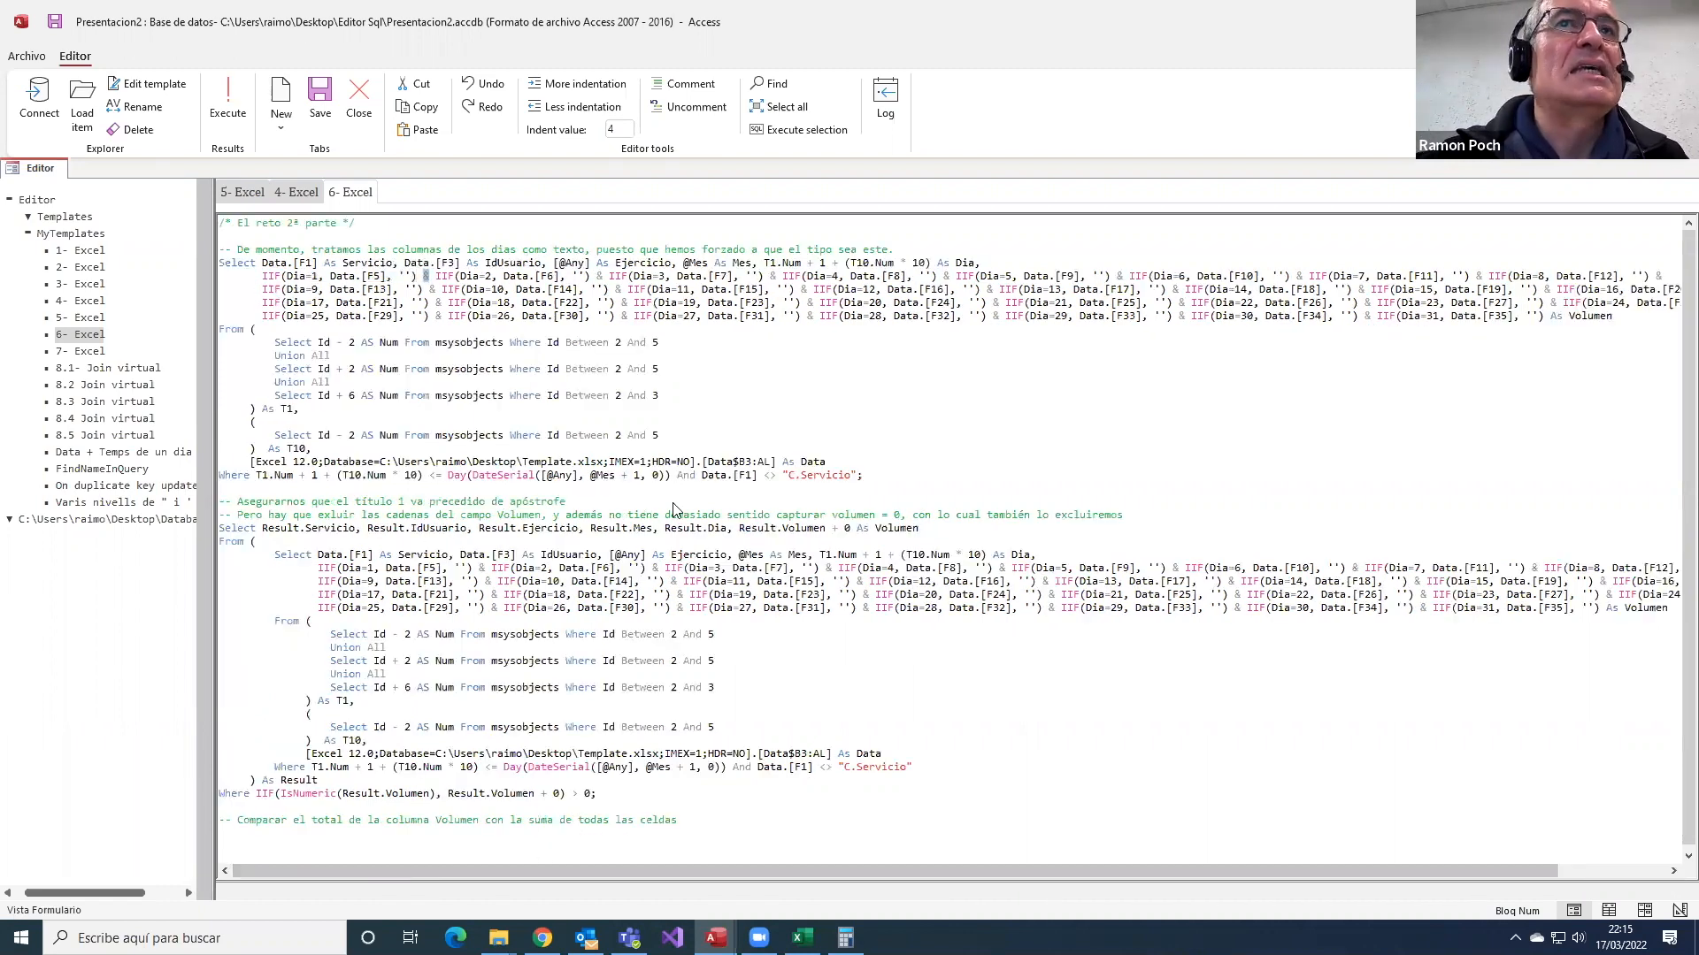
{"action": "left_click_drag", "start_coordinate": [871, 478], "coordinate": [205, 259]}
{"action": "left_click", "coordinate": [801, 130]}
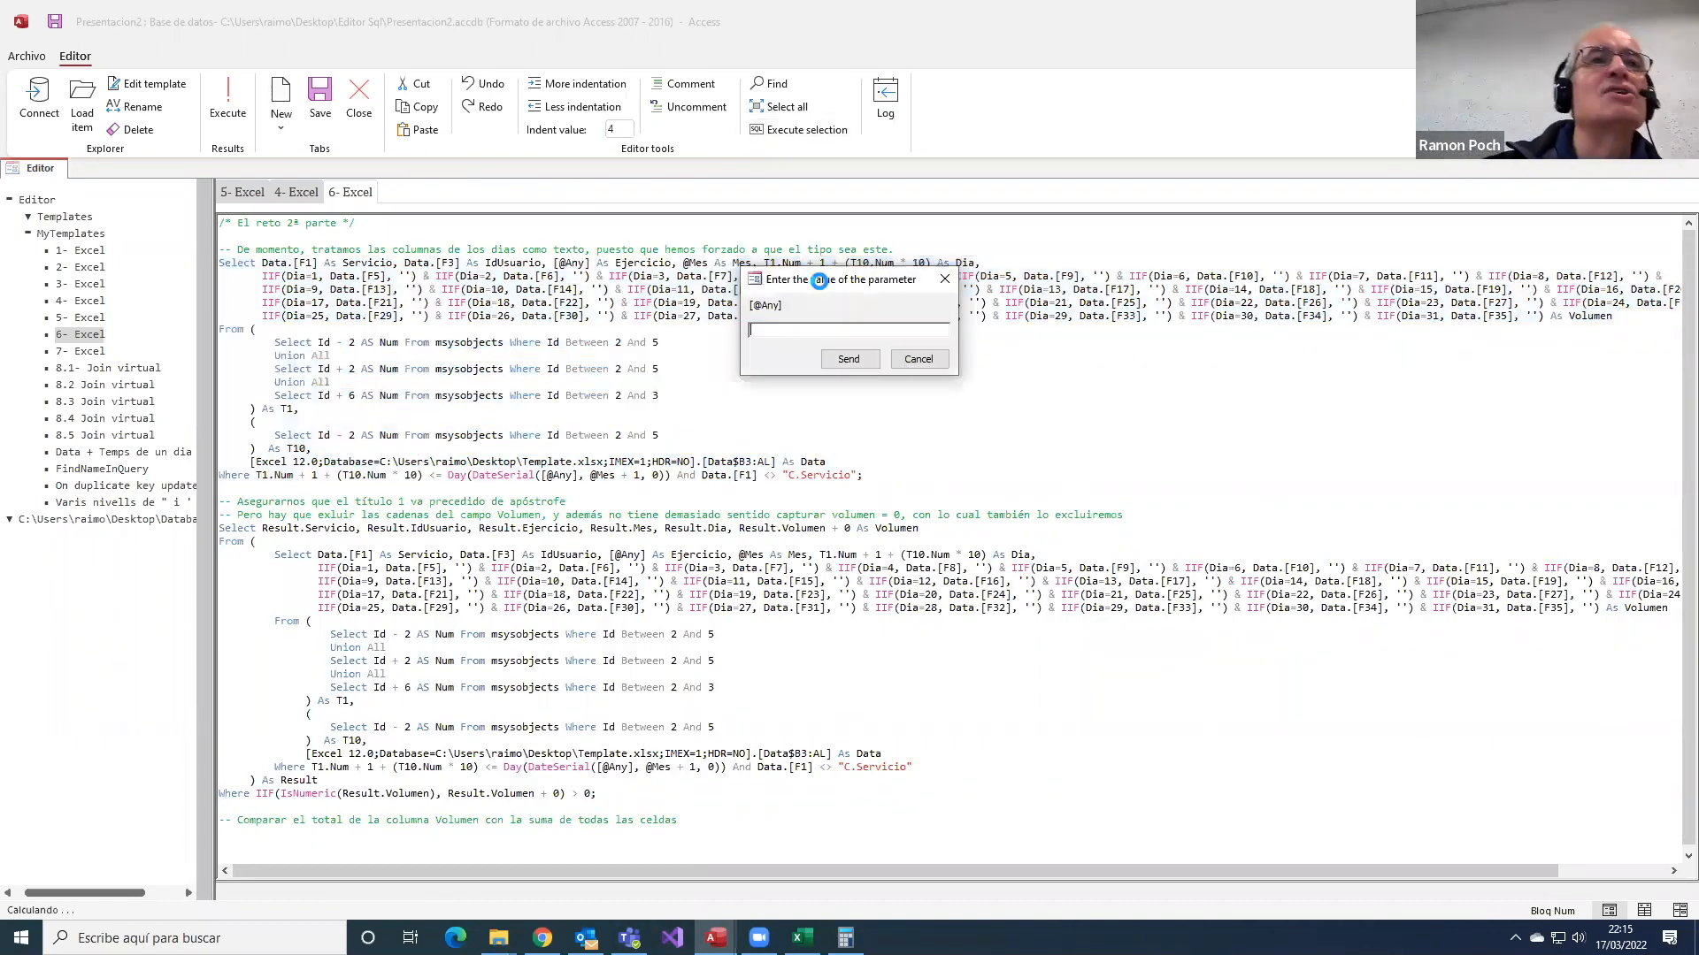
{"action": "type", "text": "2022"}
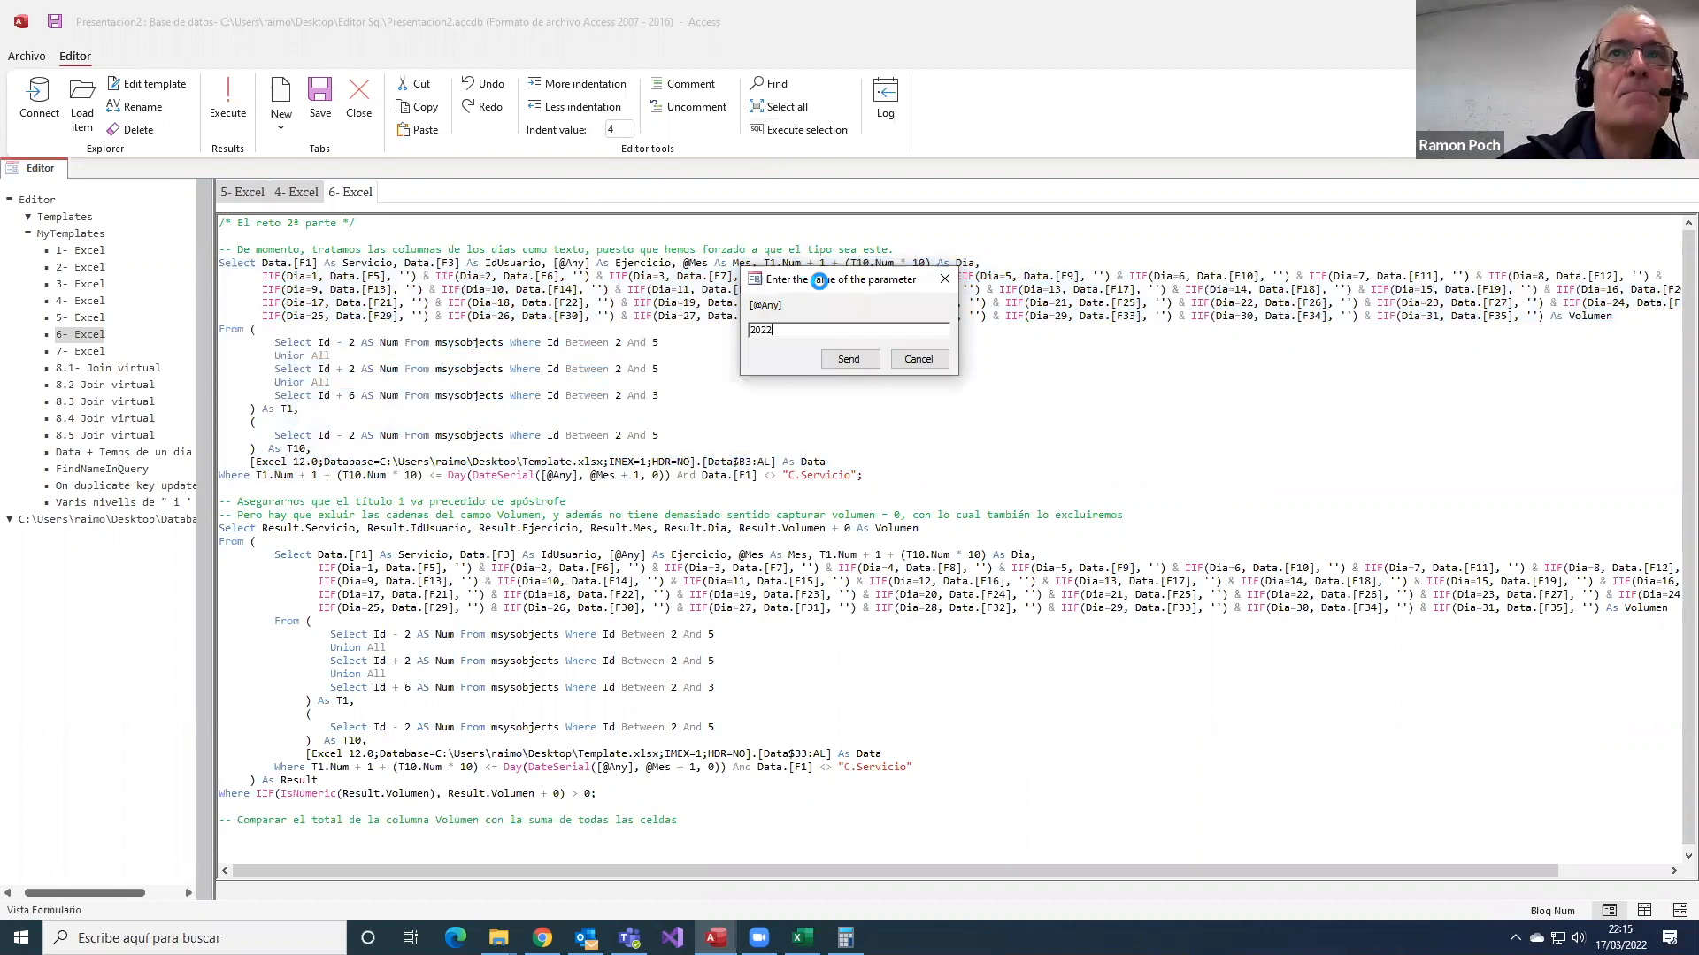
{"action": "key", "text": "Return"}
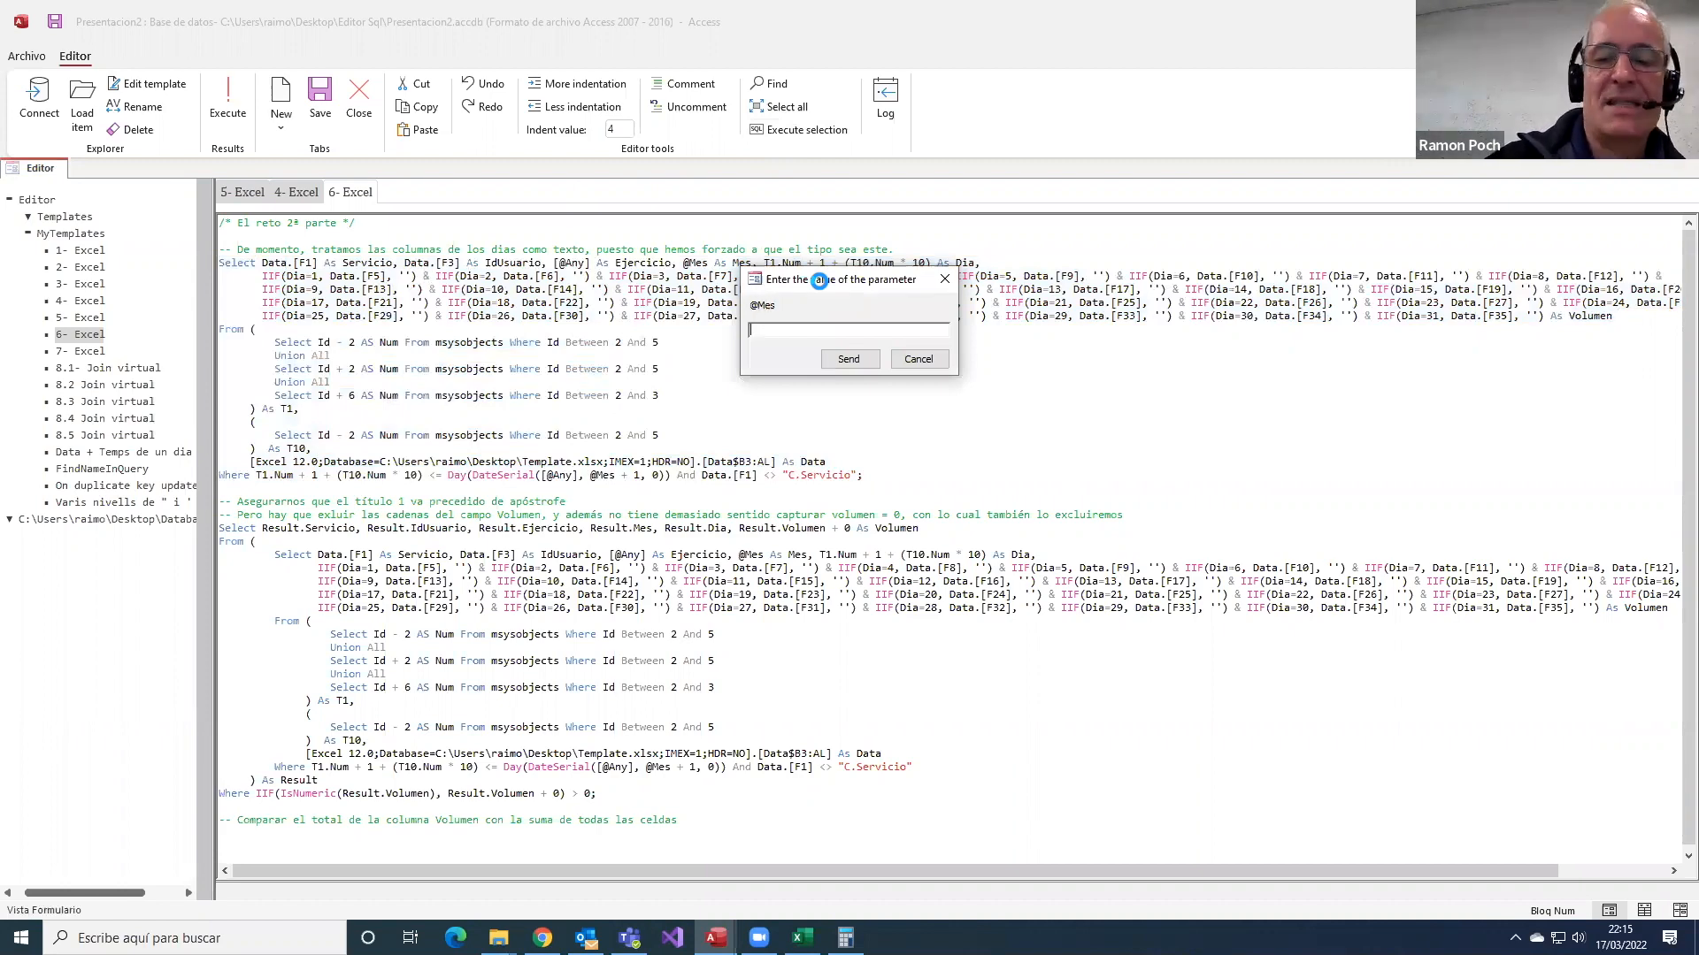
{"action": "type", "text": "7"}
{"action": "key", "text": "Return"}
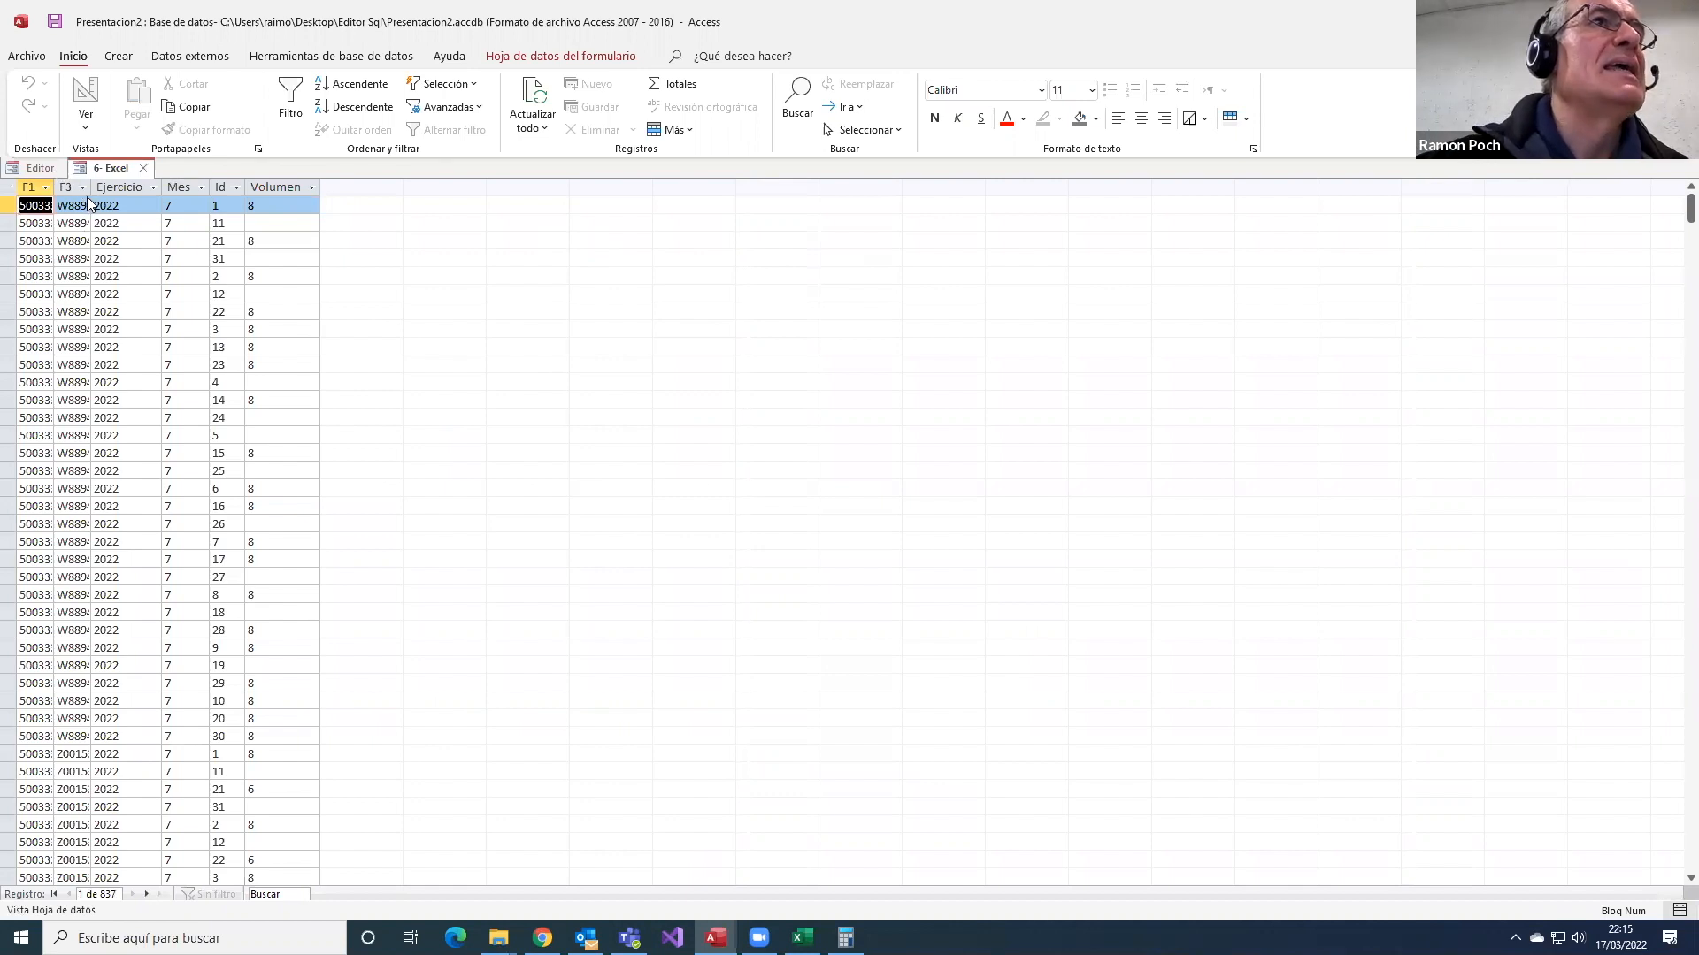
- Fit the F1 and F3 columns to their contents and inspect the Ejercicio and Volumen values in the first rows
{"action": "double_click", "coordinate": [55, 186]}
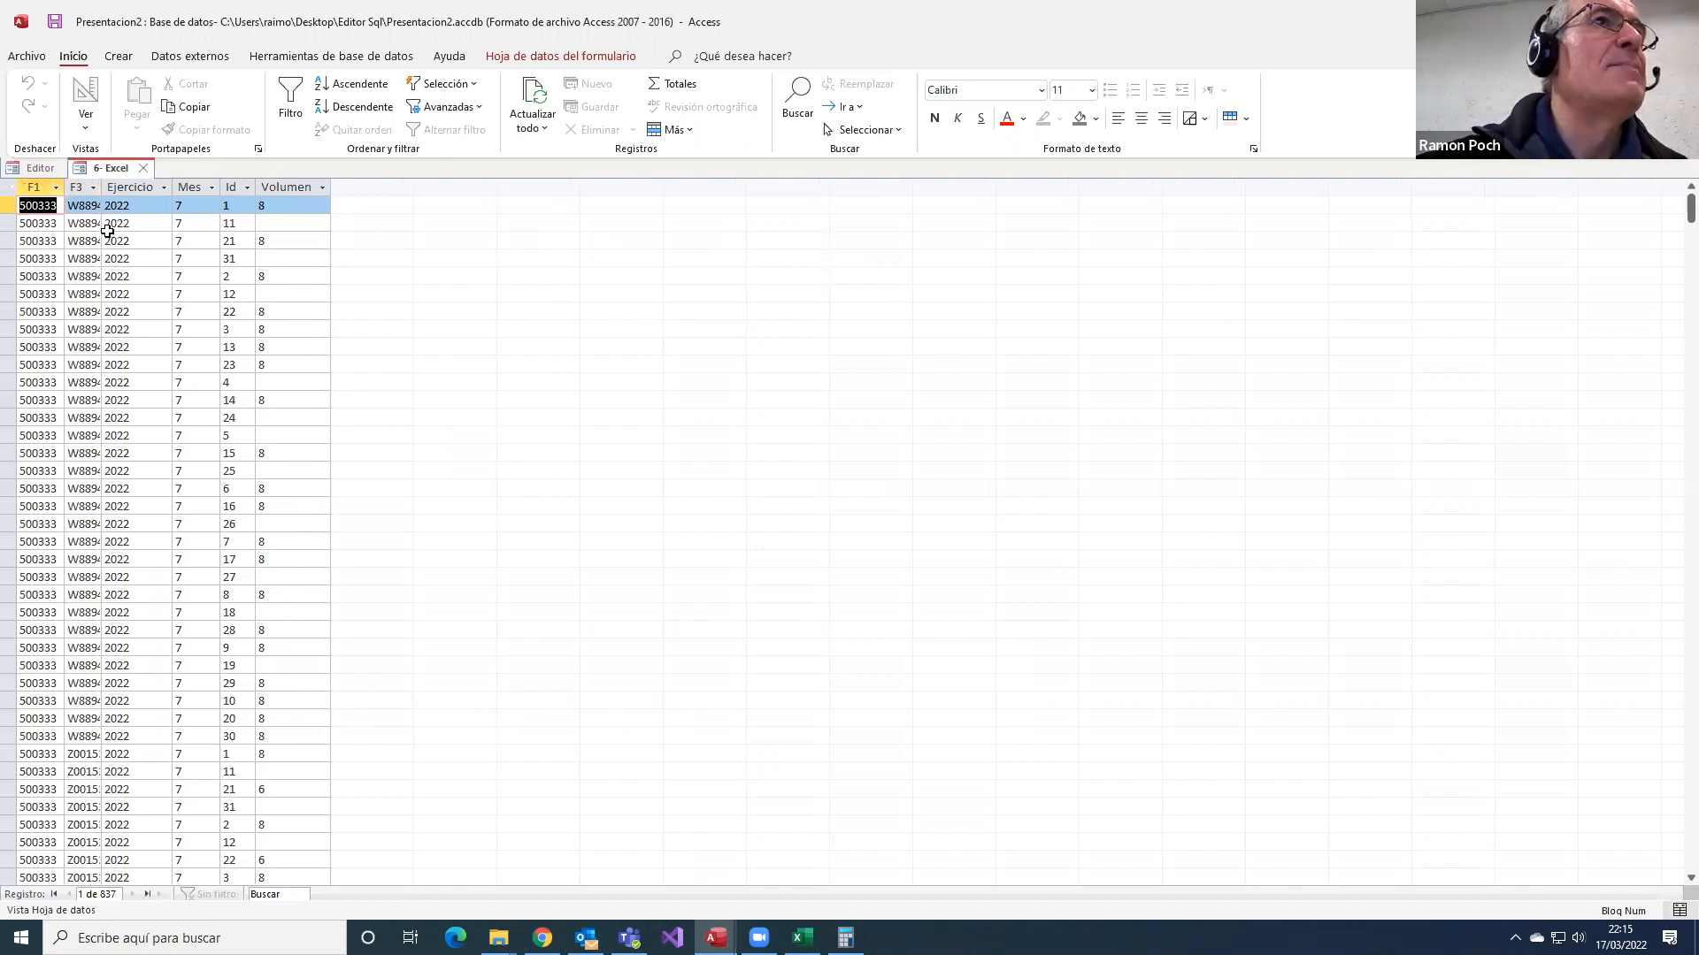
{"action": "double_click", "coordinate": [102, 186]}
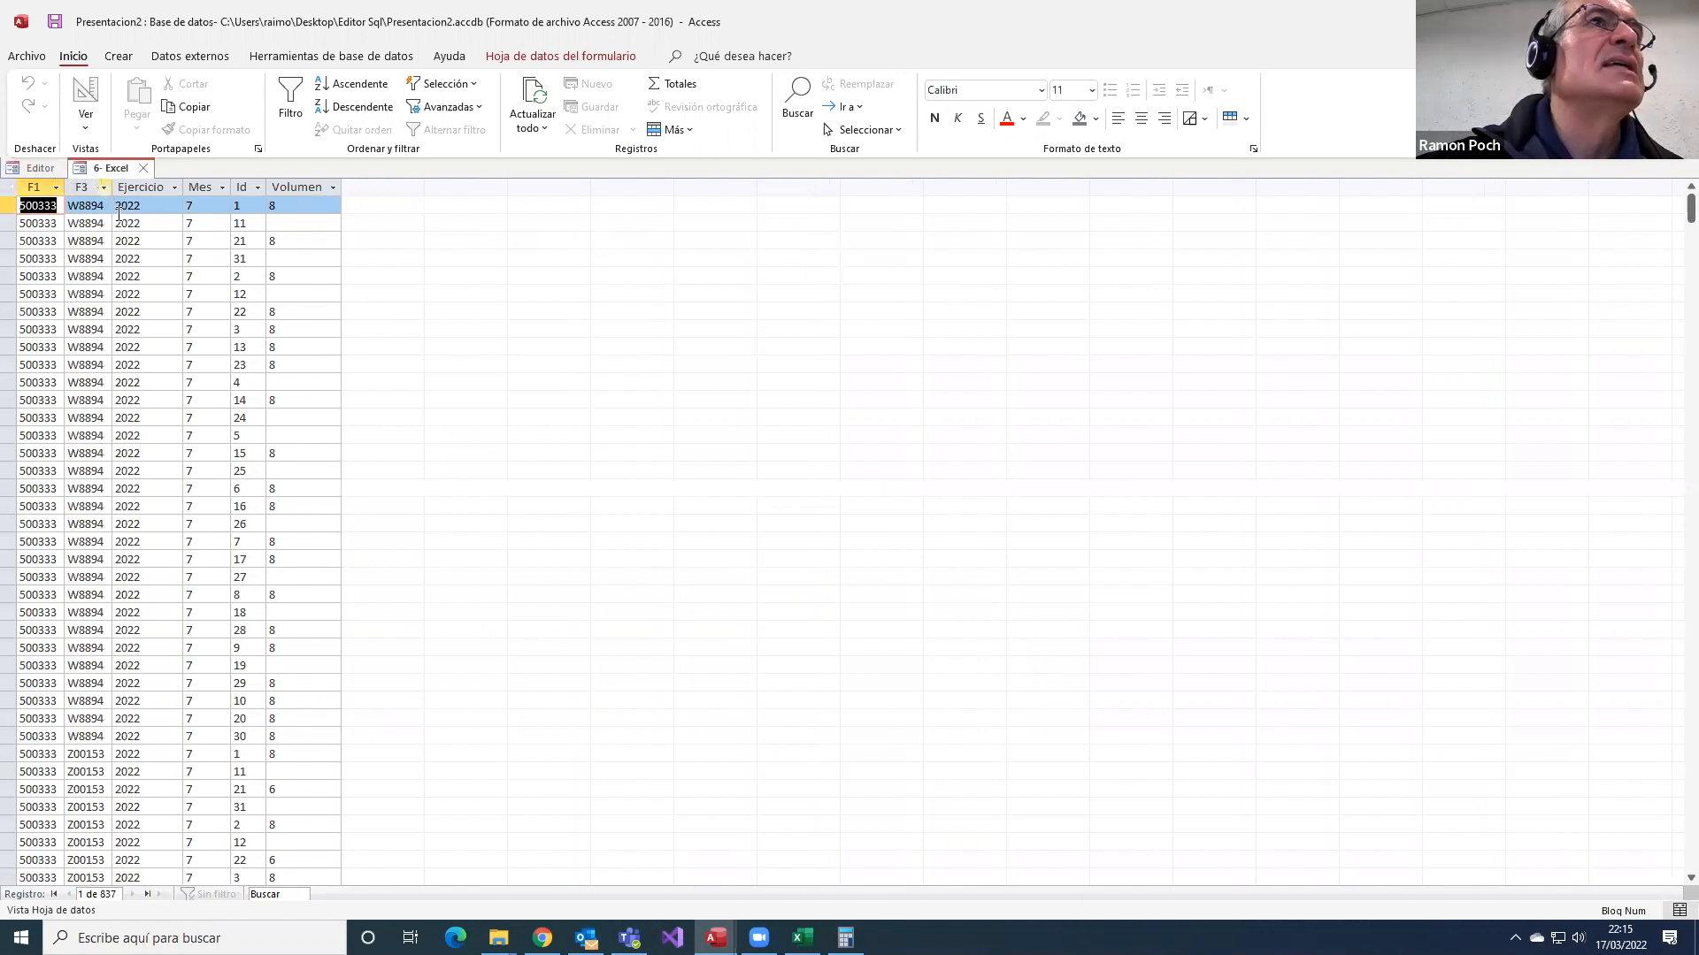
{"action": "left_click", "coordinate": [149, 206]}
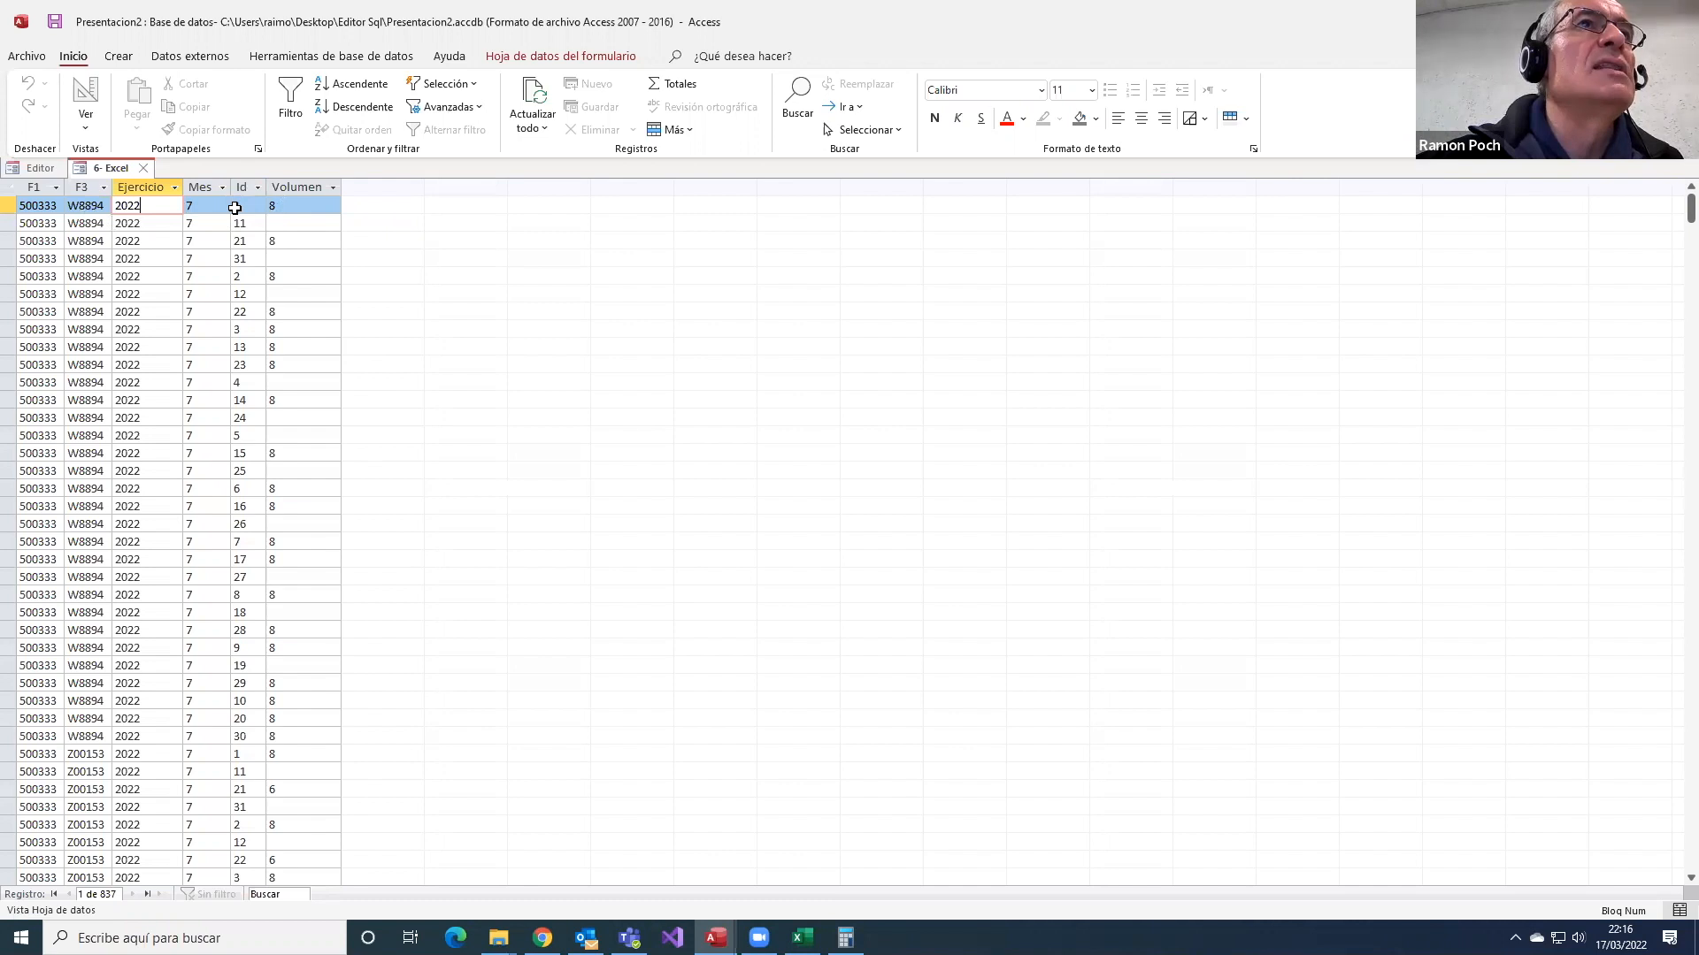
{"action": "left_click", "coordinate": [289, 205]}
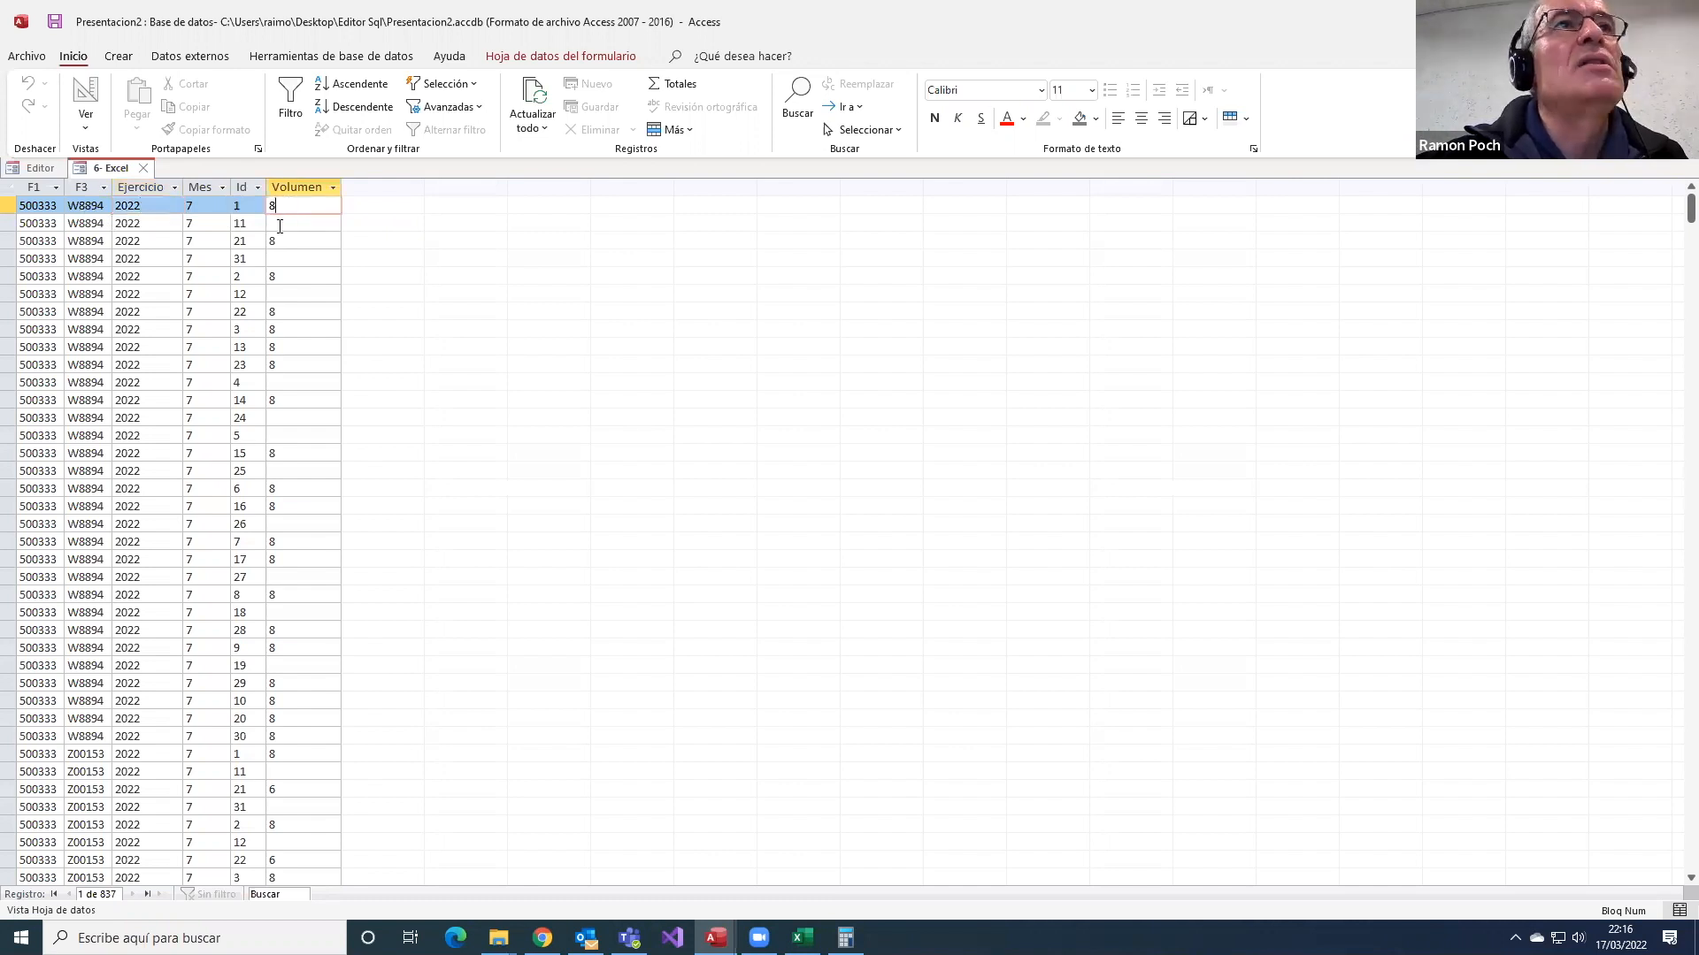
{"action": "left_click", "coordinate": [280, 226]}
{"action": "left_click", "coordinate": [278, 243]}
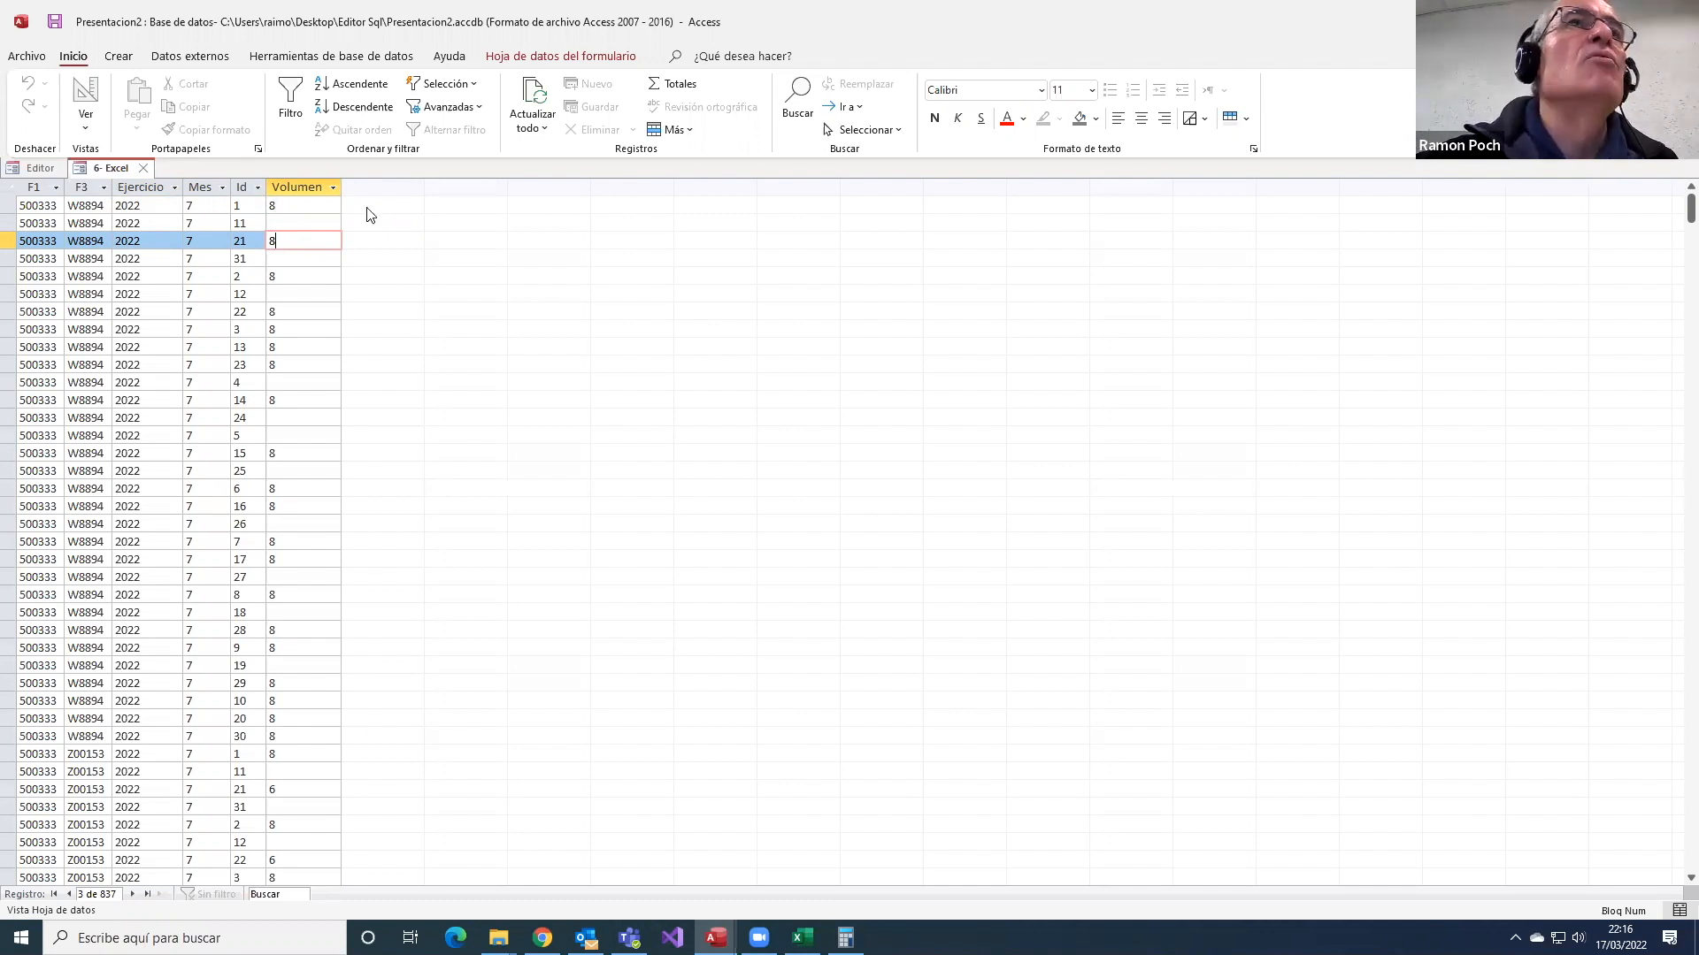
- Add a totals row to the result, widen the Id column and check which aggregate functions Volumen offers
{"action": "left_click", "coordinate": [680, 85]}
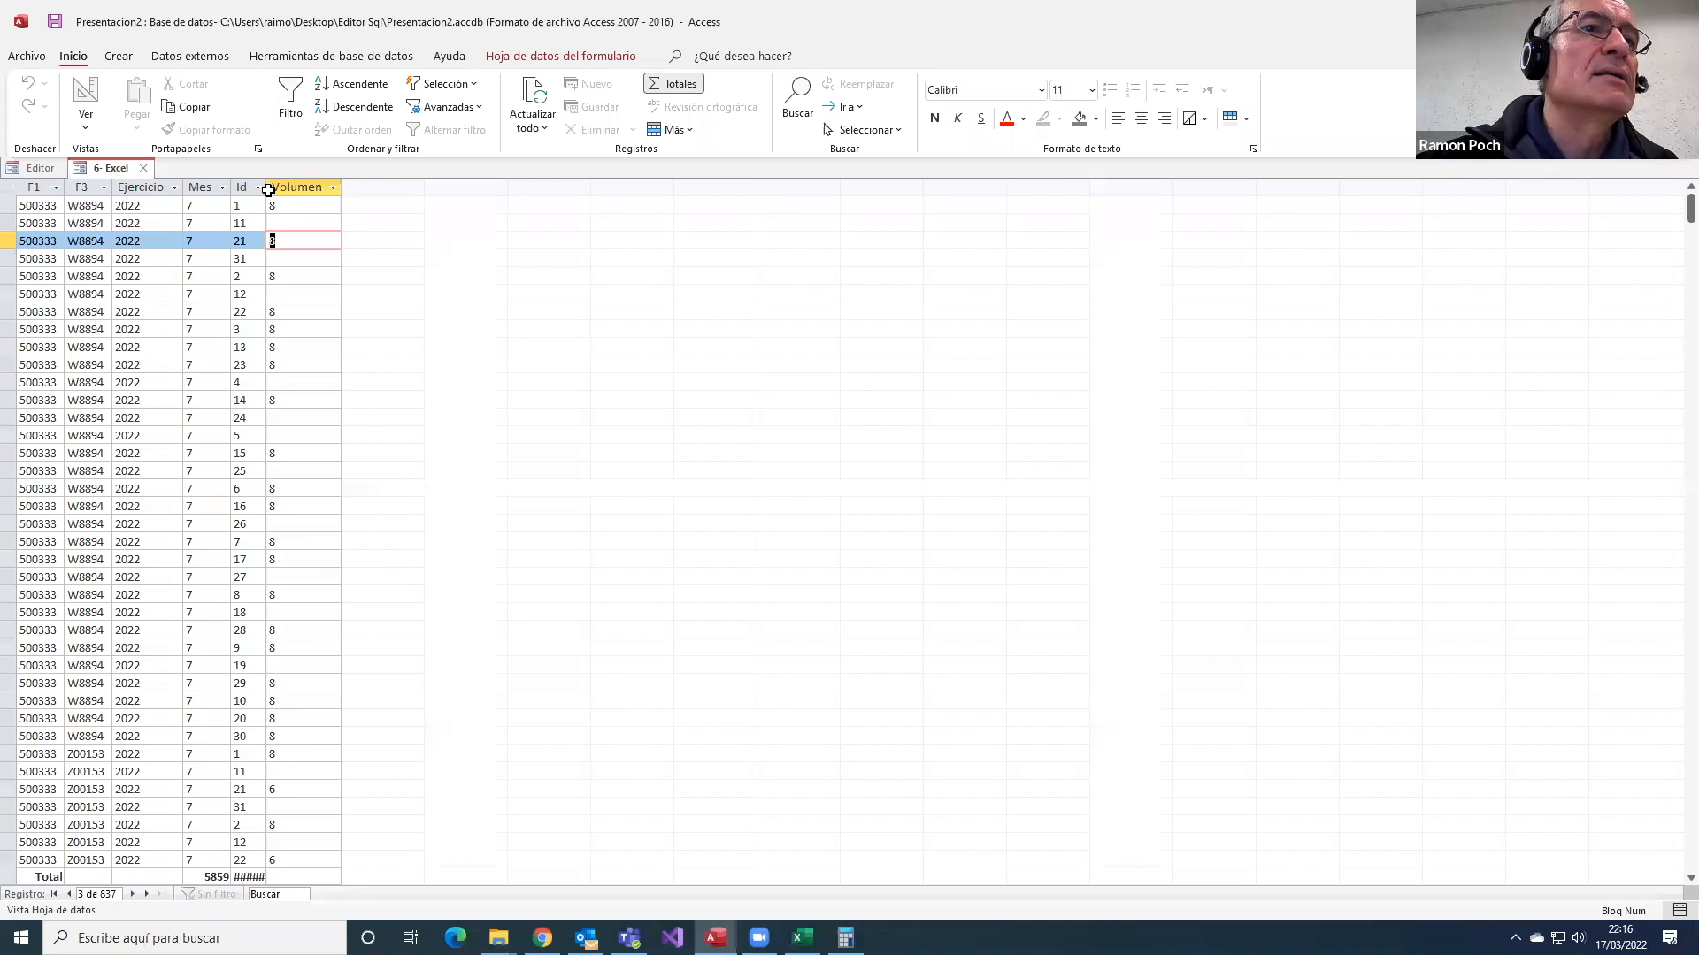
{"action": "left_click_drag", "start_coordinate": [267, 186], "coordinate": [299, 186]}
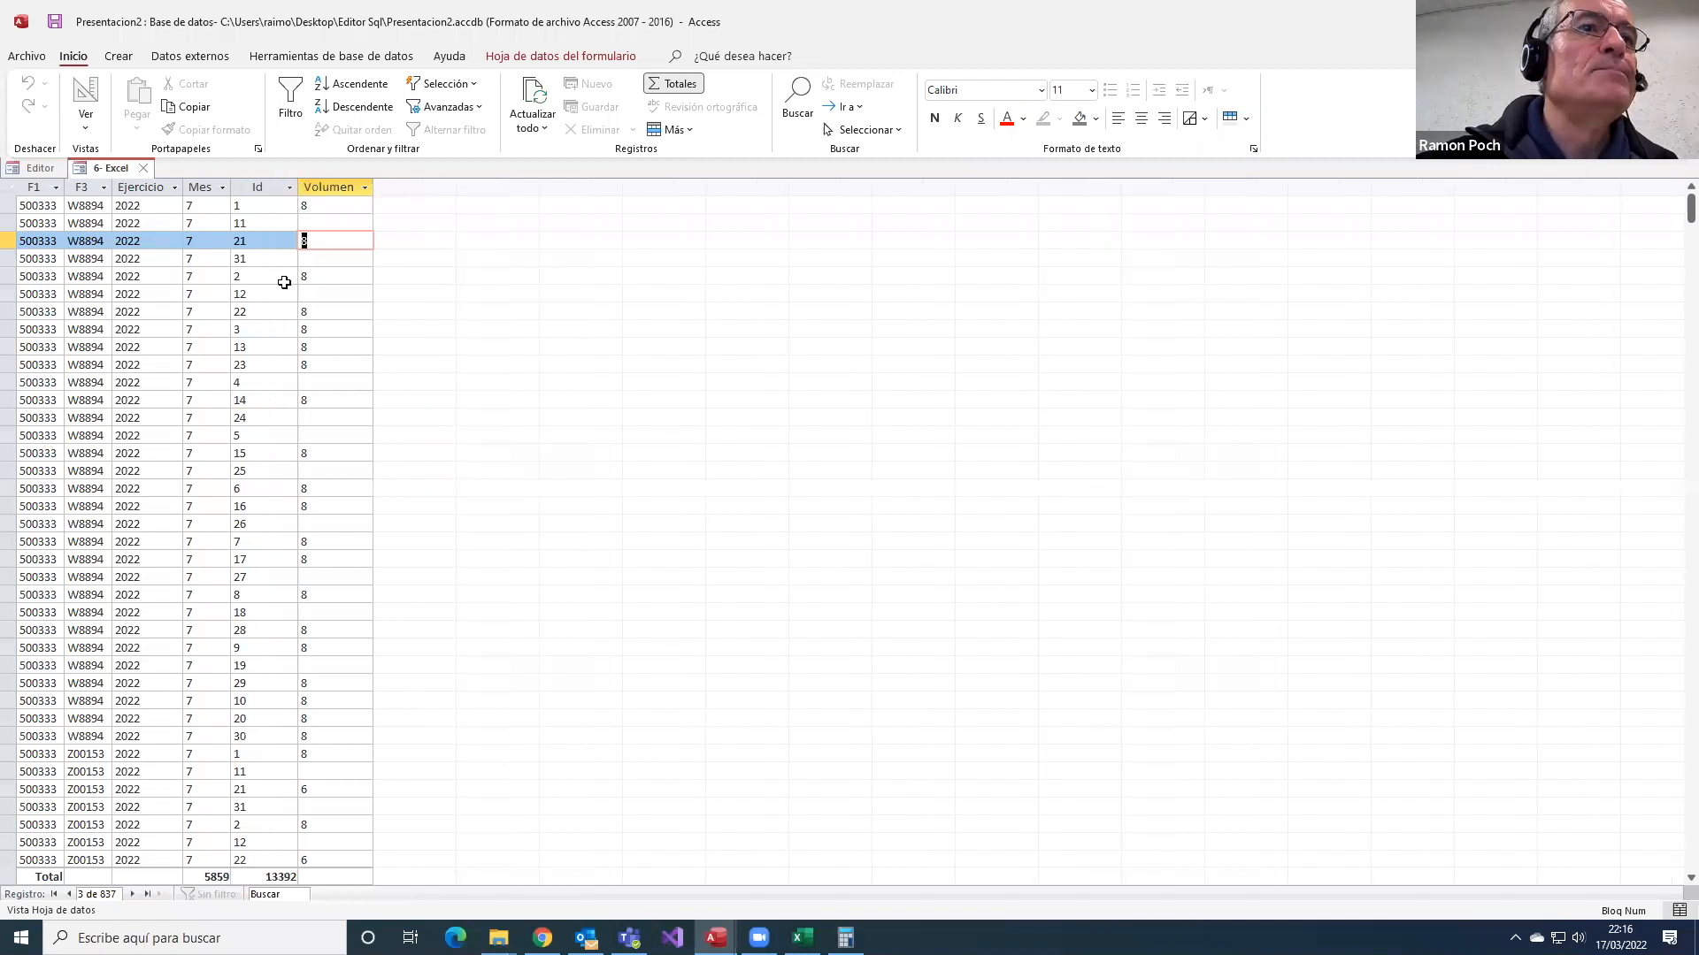
{"action": "left_click", "coordinate": [253, 876]}
{"action": "left_click", "coordinate": [240, 876]}
{"action": "left_click", "coordinate": [325, 877]}
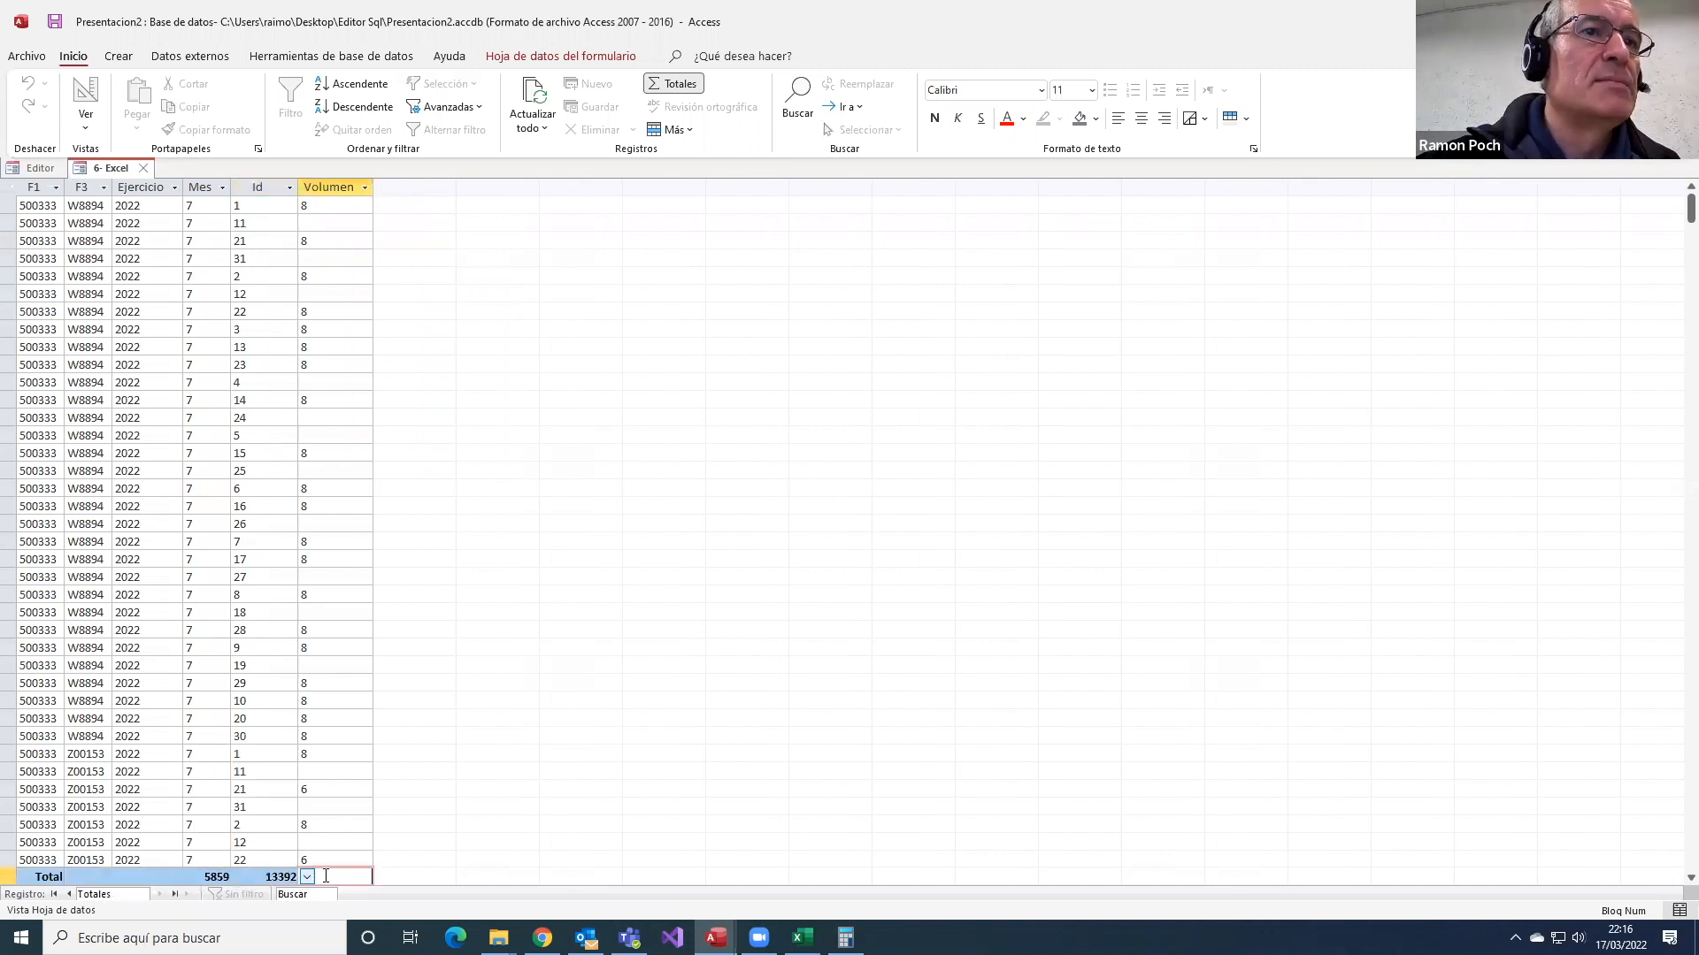
{"action": "left_click", "coordinate": [309, 877]}
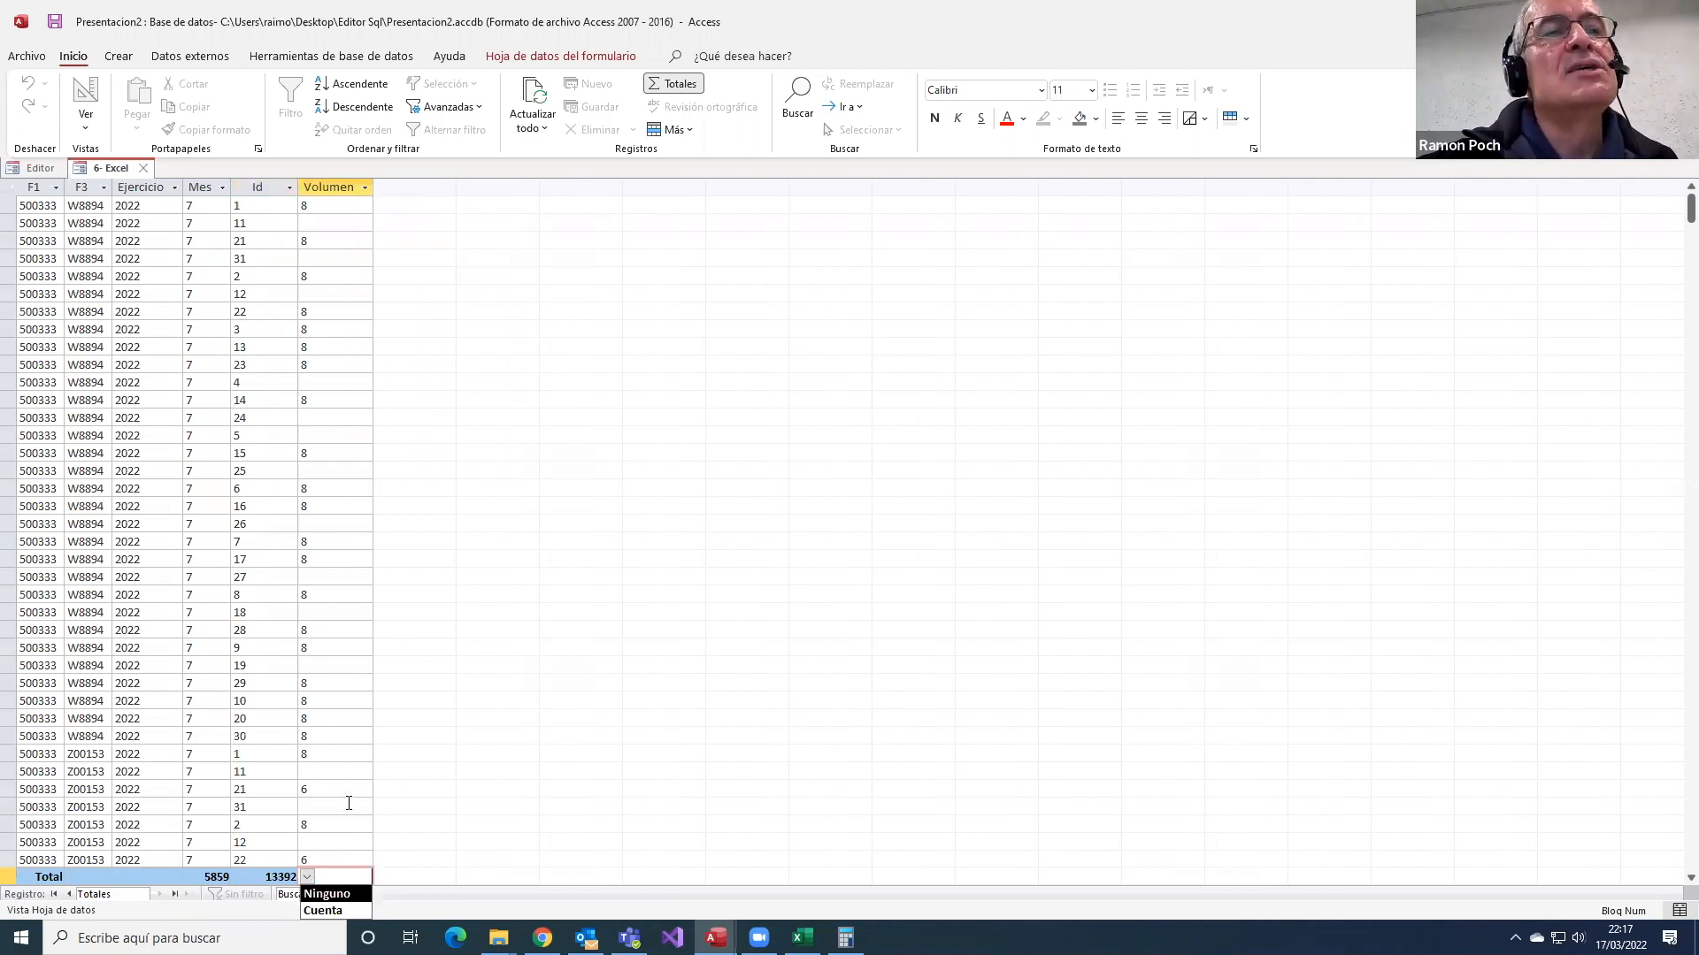
{"action": "left_click", "coordinate": [326, 629]}
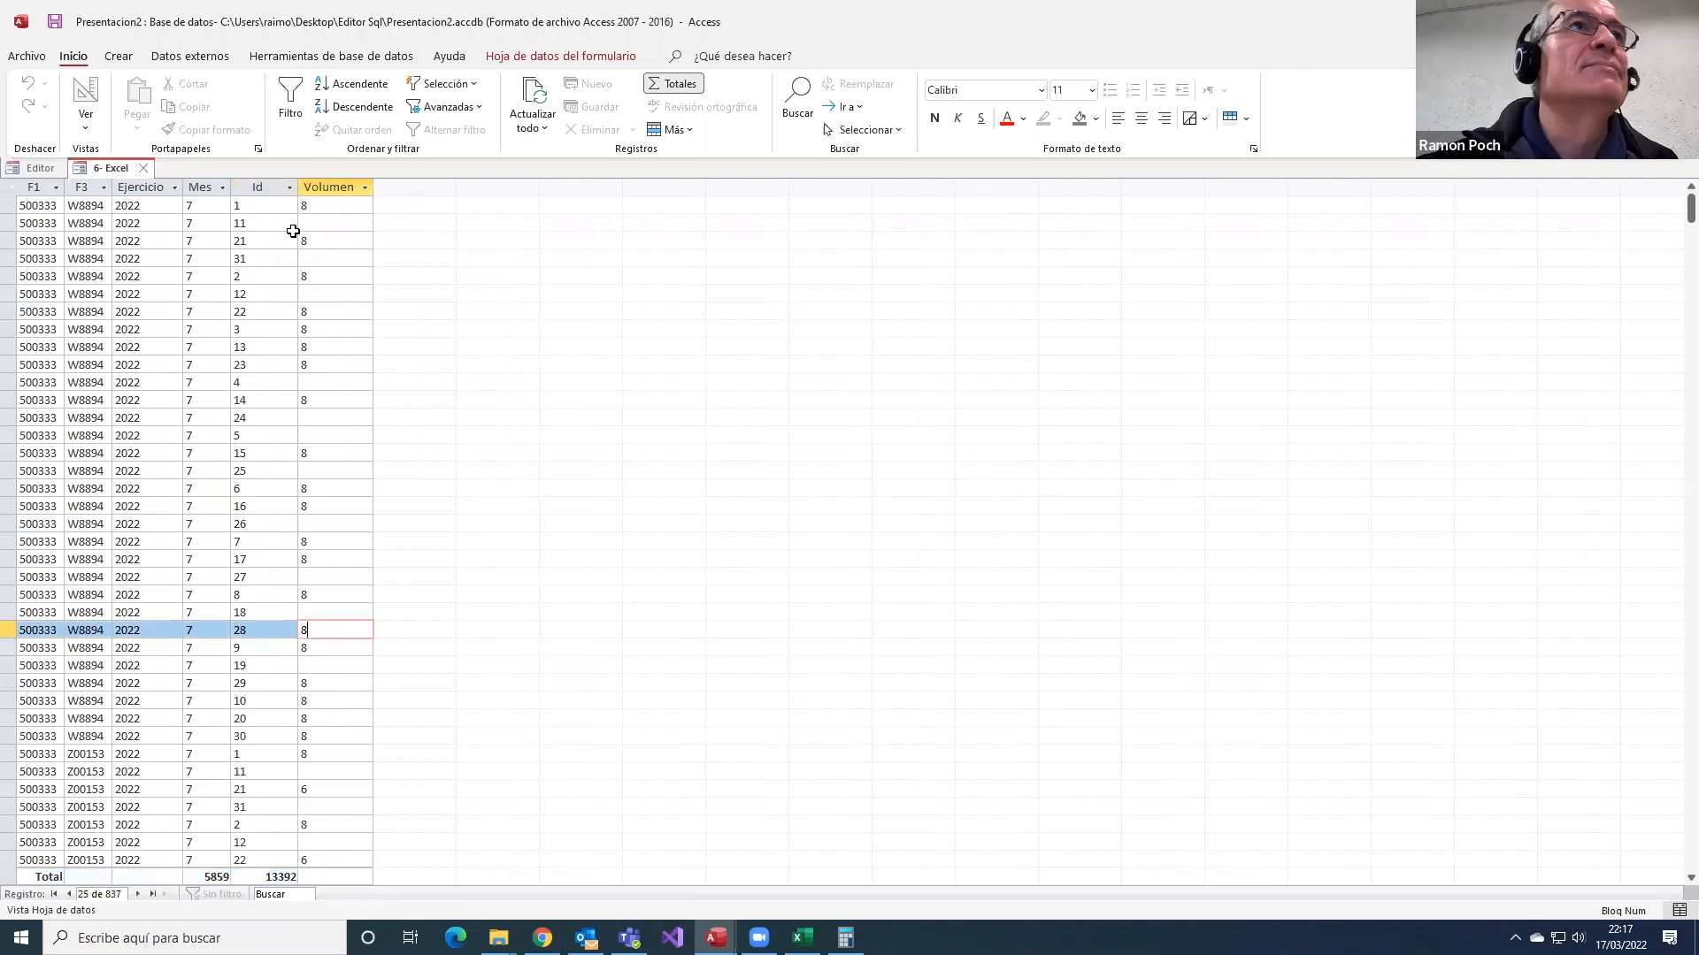
- Close the query result and compare the first query with the subquery nested in the second query of 6- Excel
{"action": "left_click", "coordinate": [144, 169]}
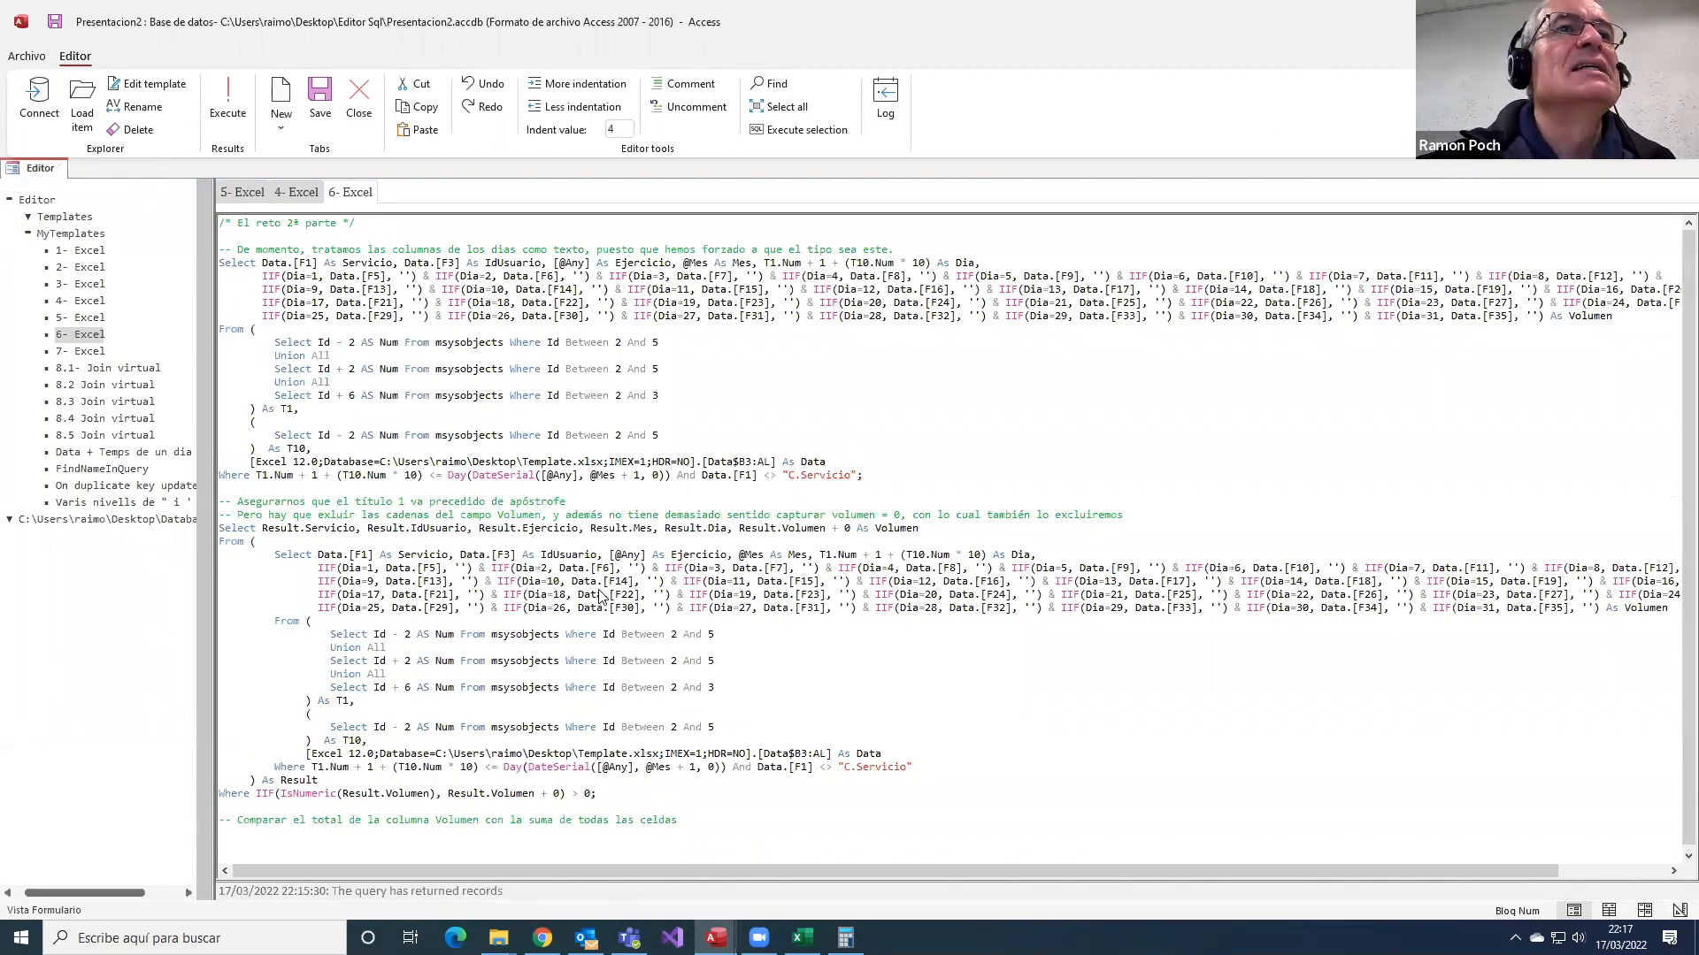
{"action": "left_click_drag", "start_coordinate": [894, 479], "coordinate": [223, 264]}
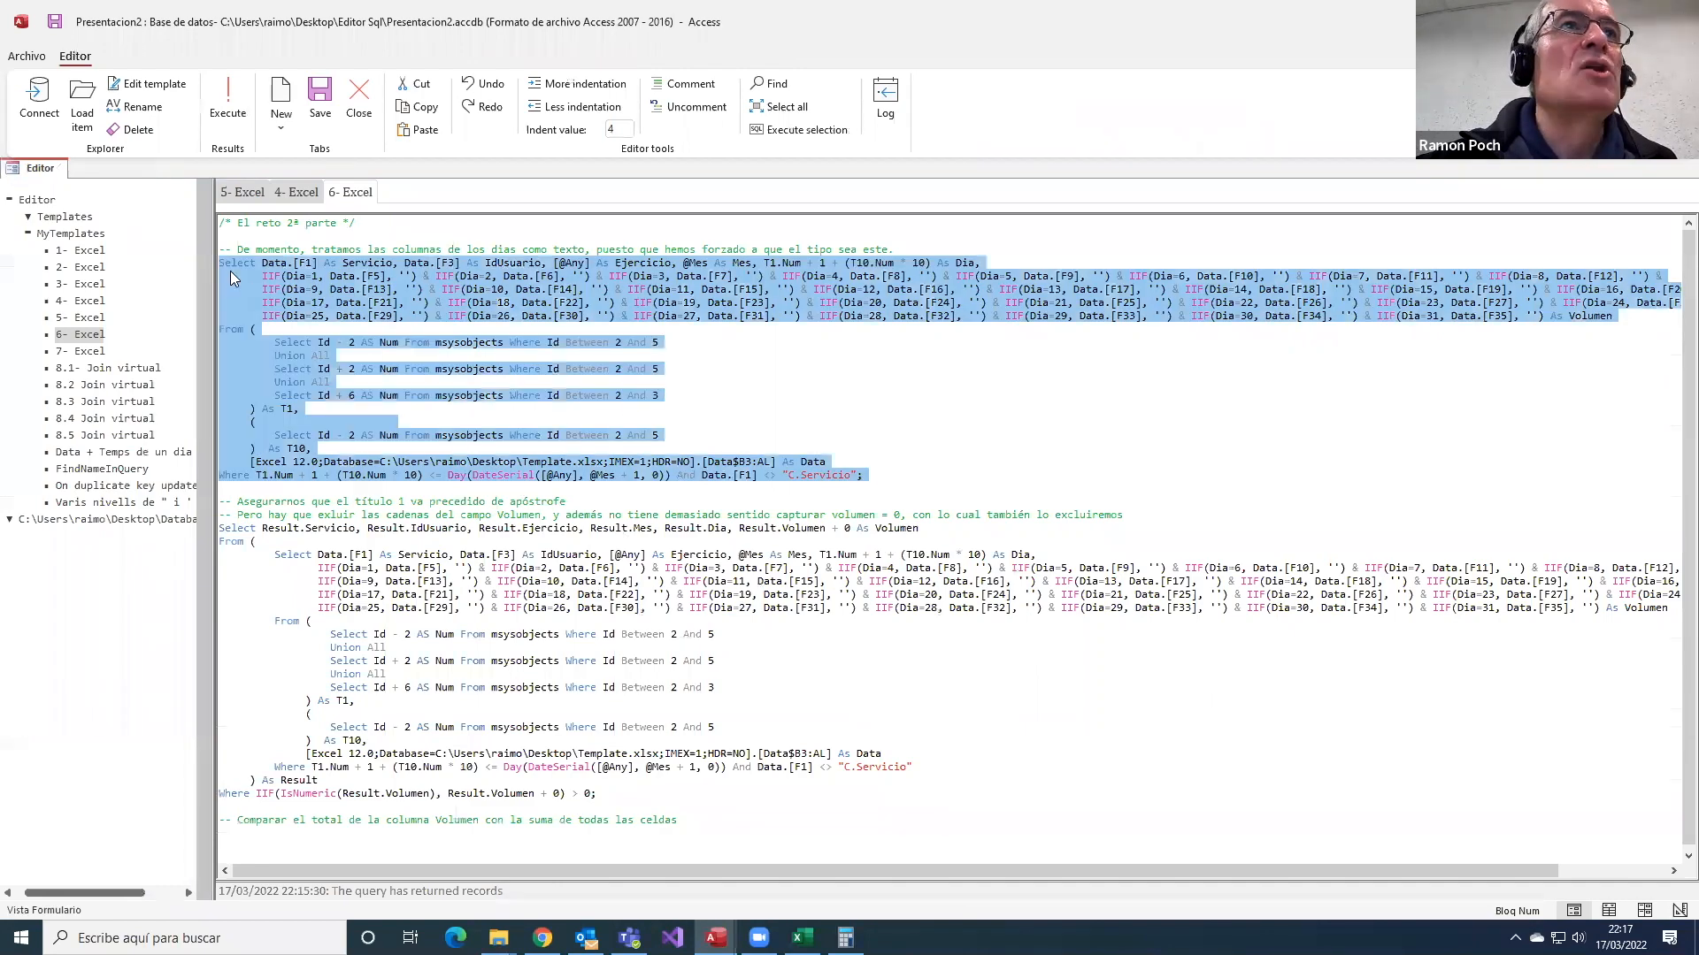
{"action": "left_click", "coordinate": [782, 399]}
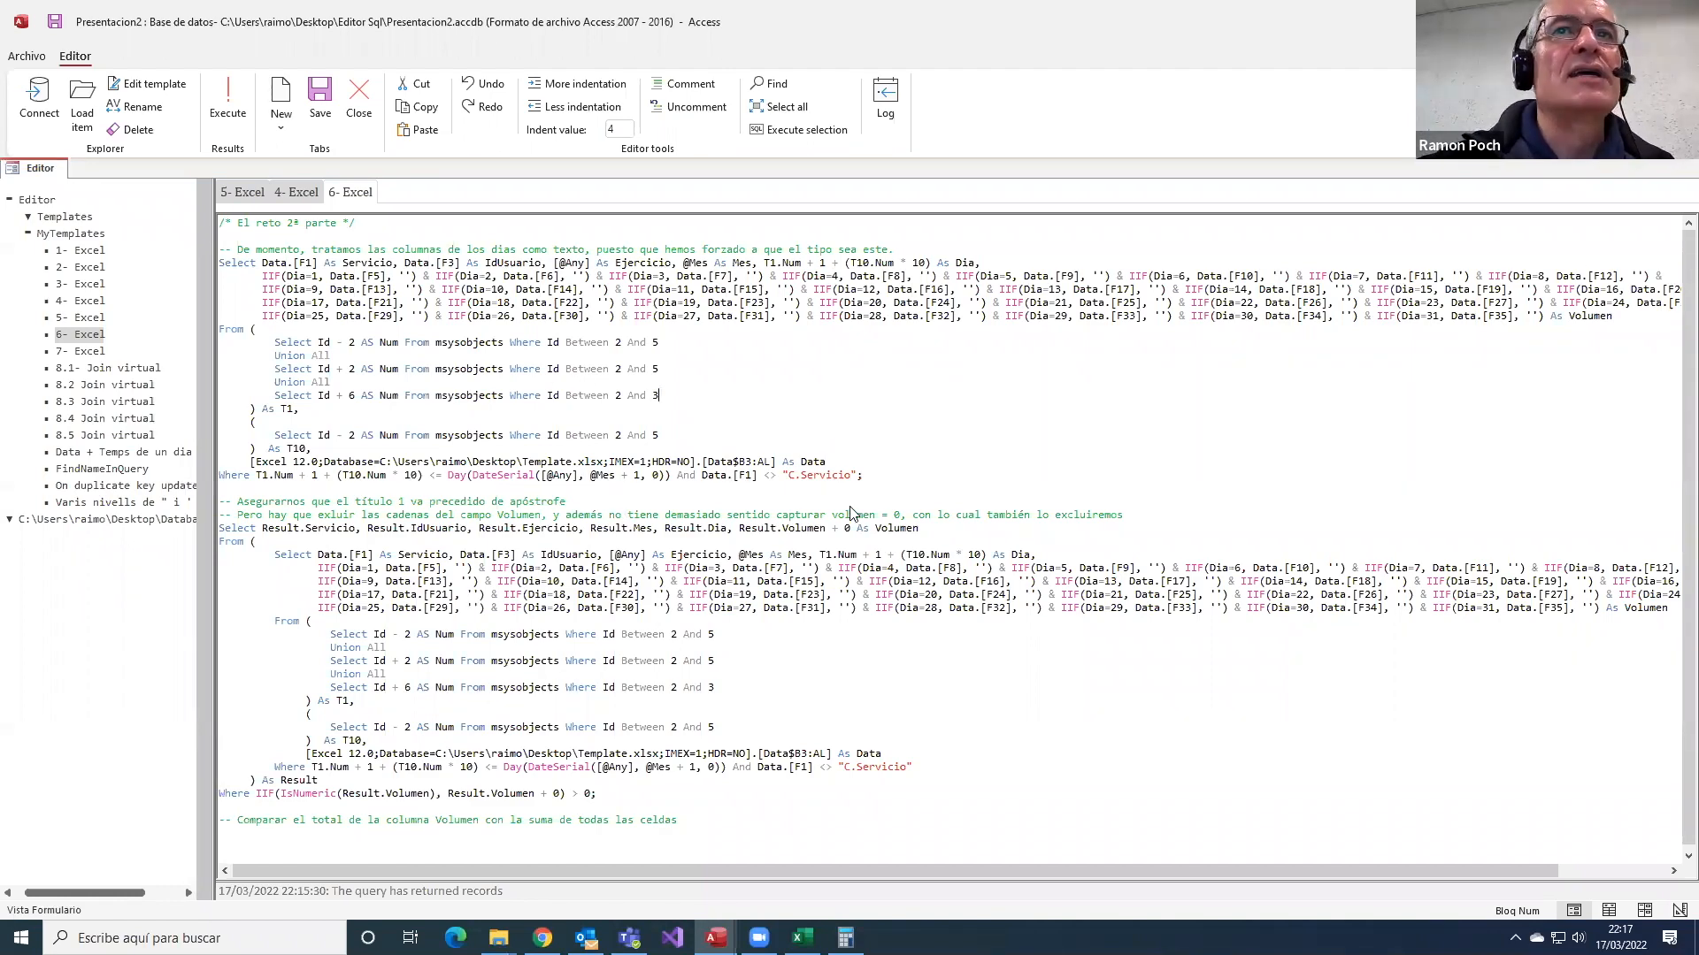
{"action": "left_click_drag", "start_coordinate": [871, 478], "coordinate": [221, 342]}
{"action": "left_click_drag", "start_coordinate": [137, 296], "coordinate": [137, 263]}
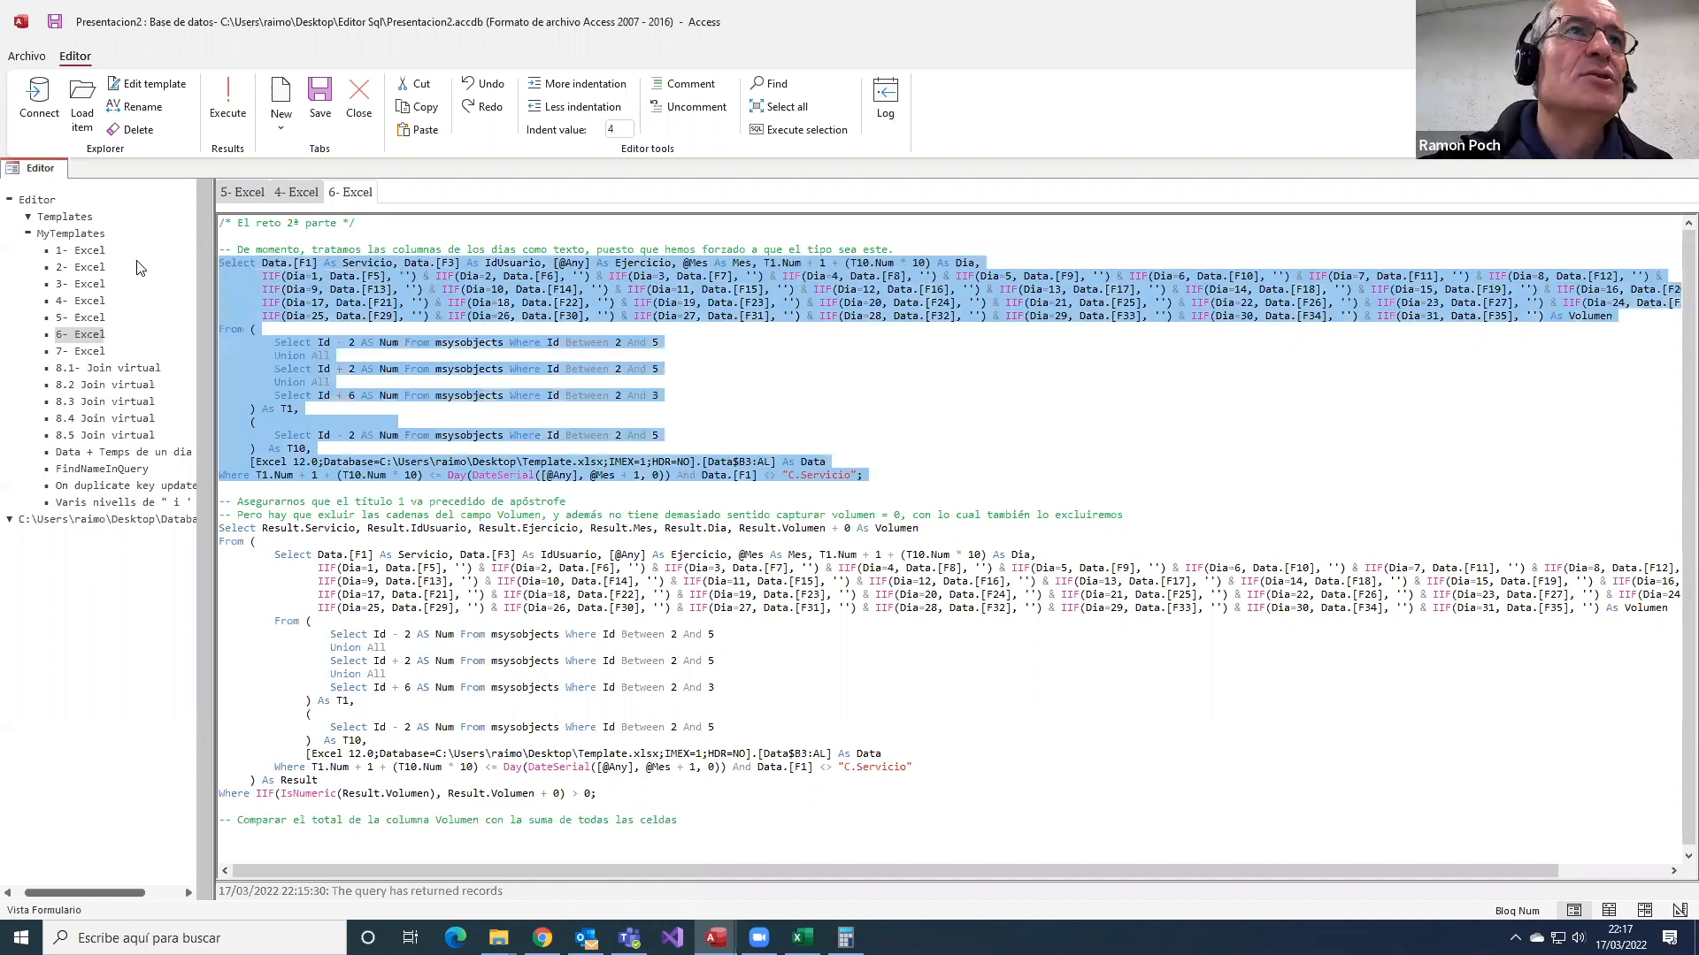
{"action": "left_click", "coordinate": [275, 556]}
{"action": "left_click_drag", "start_coordinate": [314, 759], "coordinate": [949, 774]}
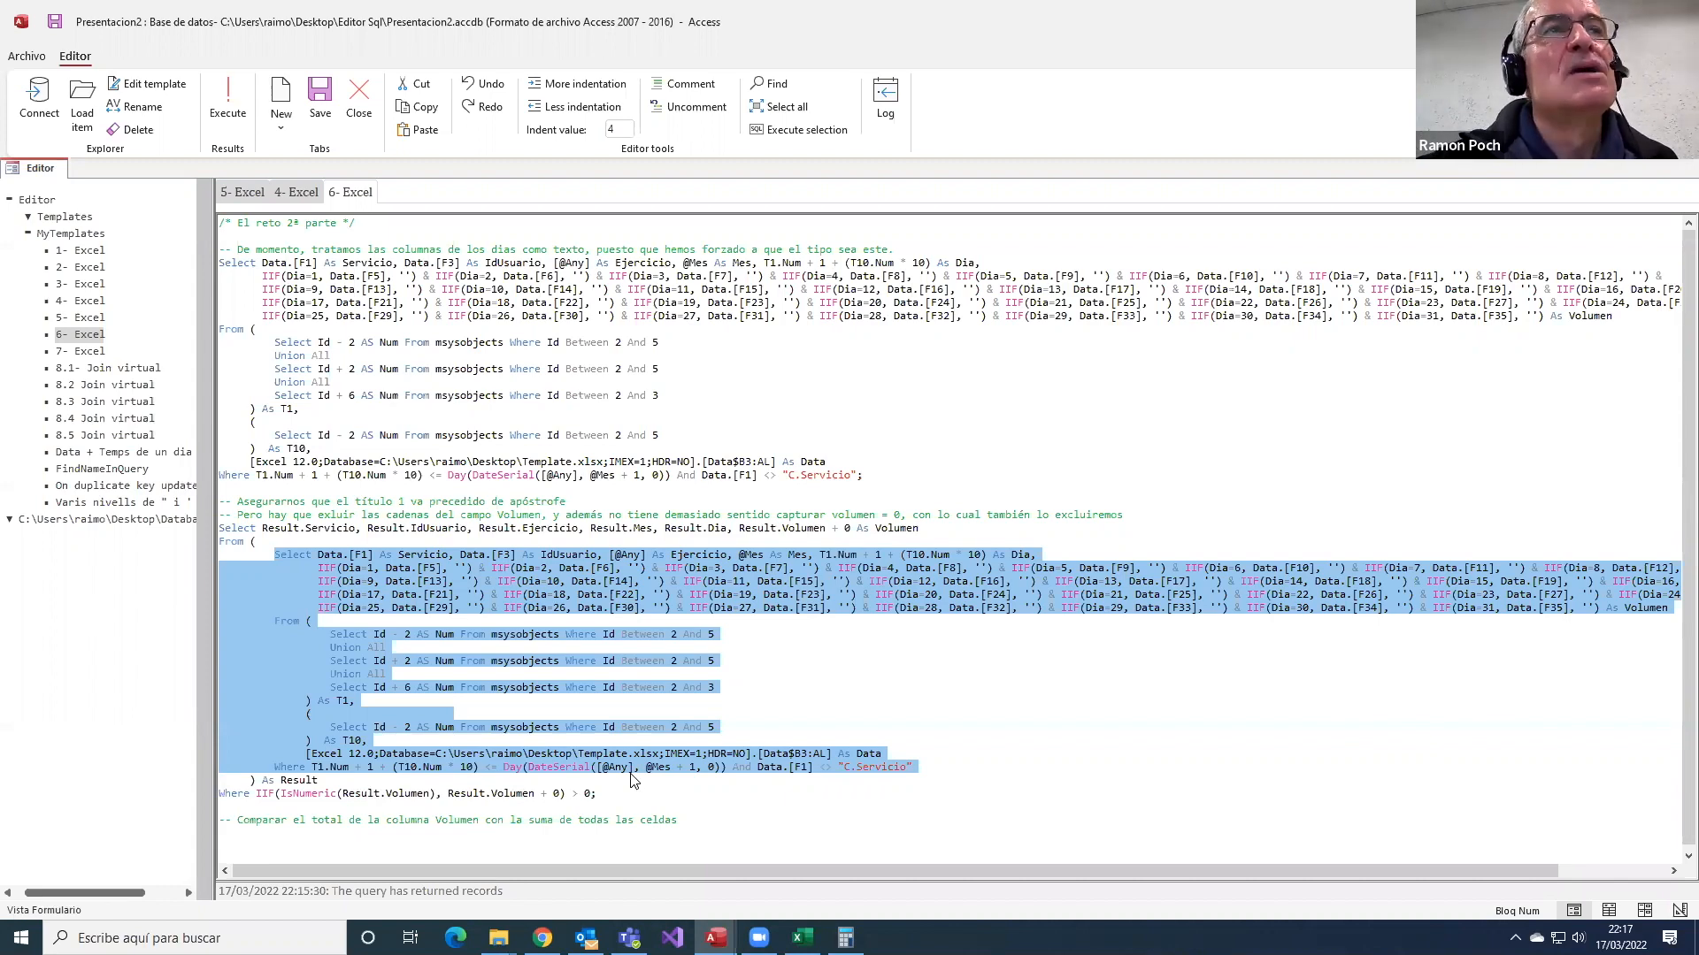
{"action": "left_click", "coordinate": [814, 475]}
{"action": "left_click_drag", "start_coordinate": [876, 485], "coordinate": [205, 258]}
{"action": "left_click", "coordinate": [805, 135]}
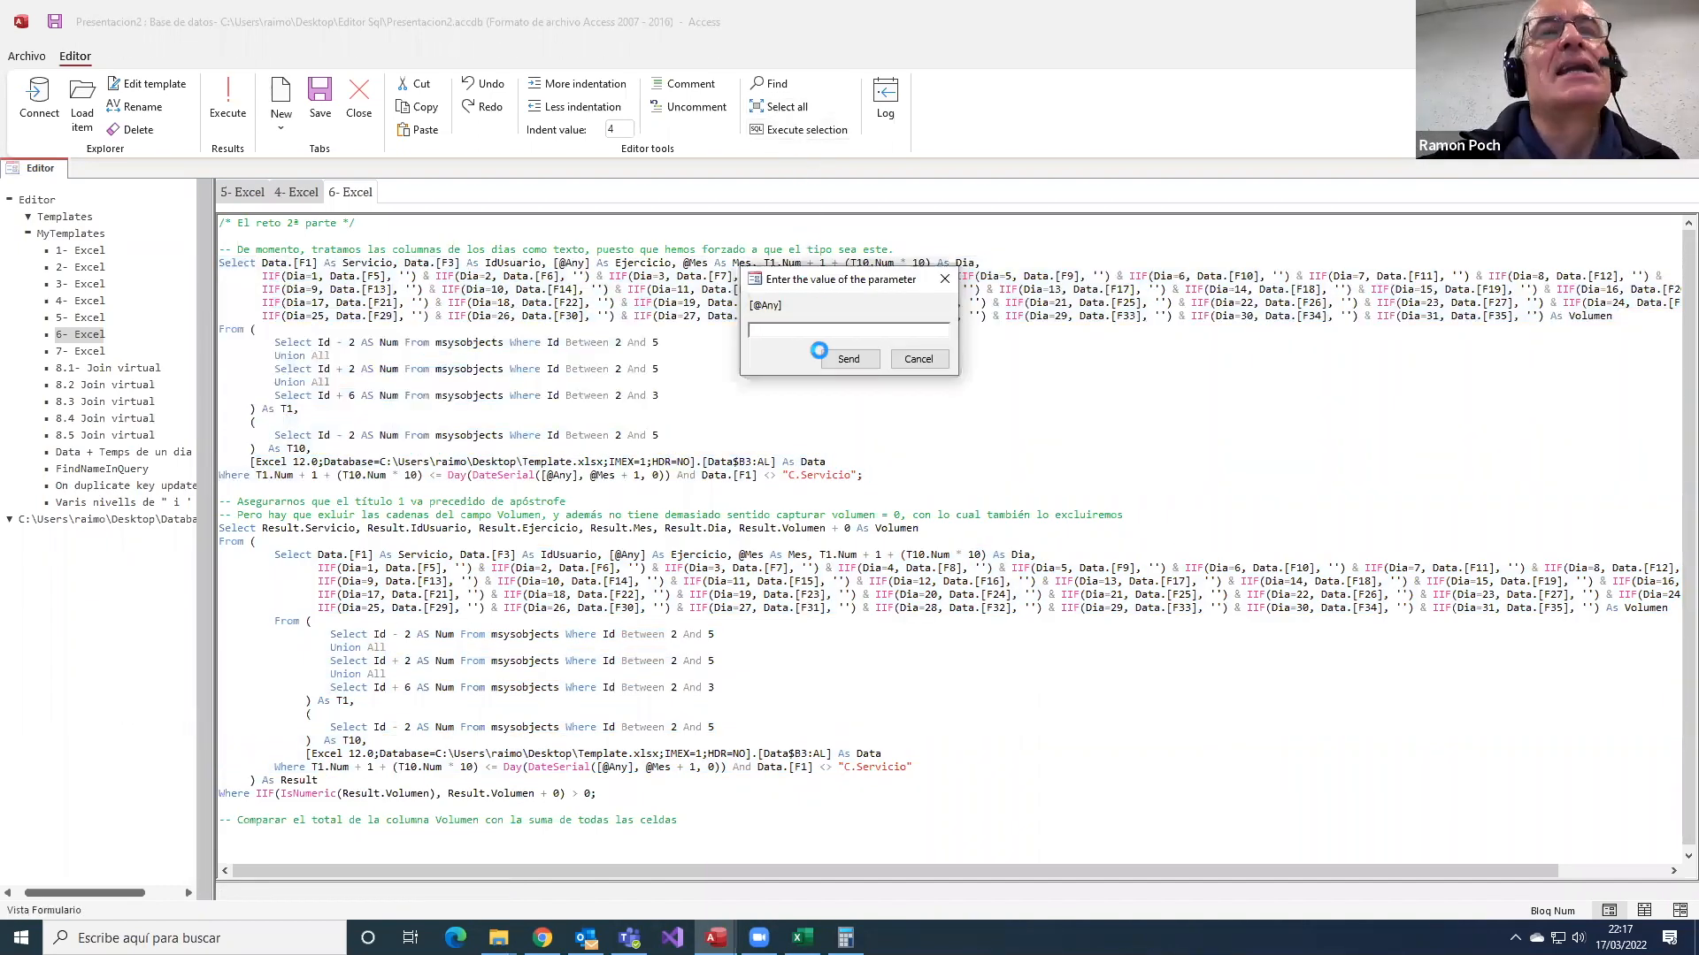
{"action": "key", "text": "Return"}
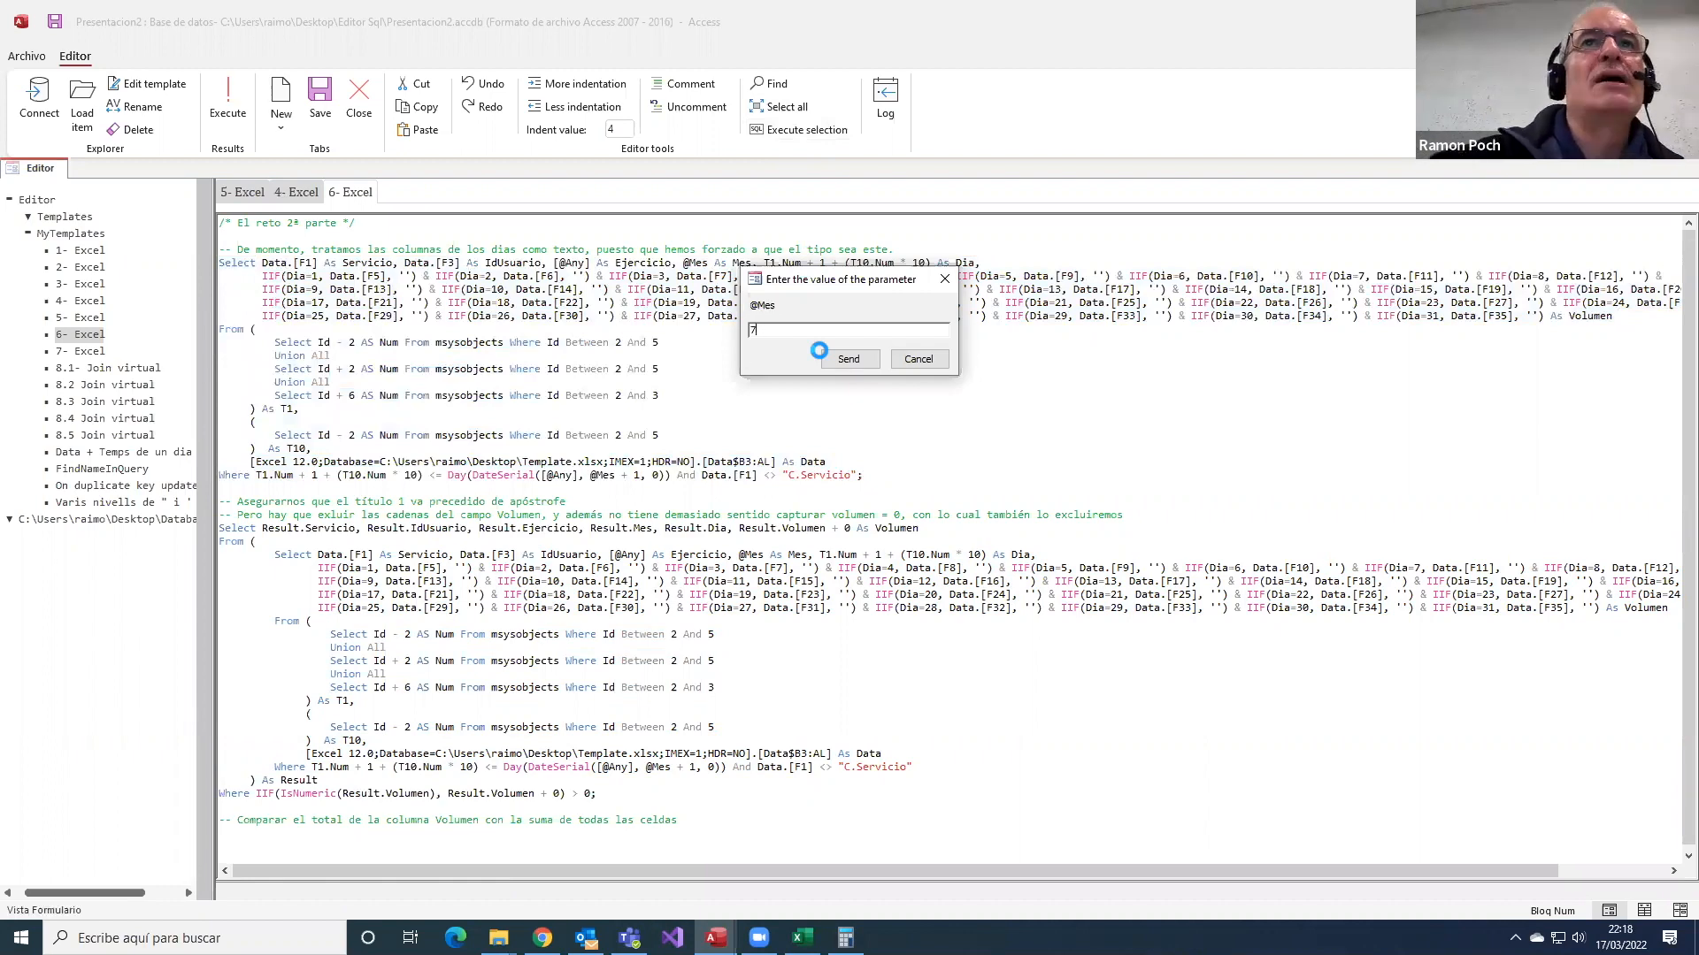
{"action": "key", "text": "Return"}
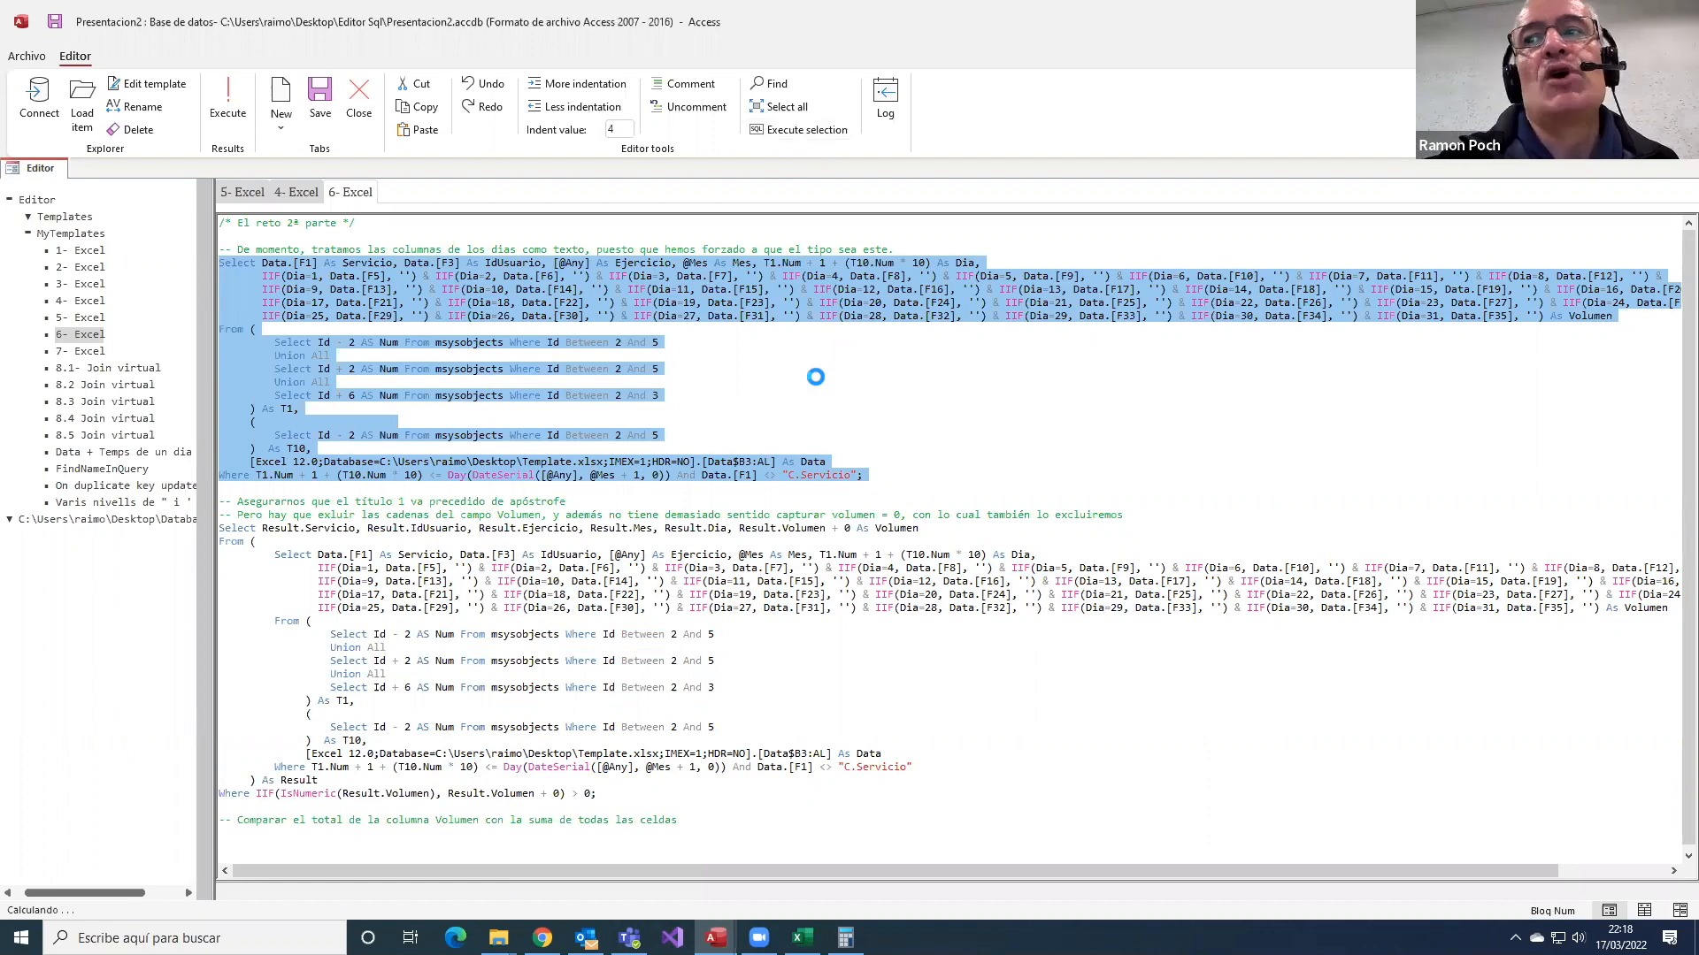
- Look through the Volumen column for non-numeric entries on days 6 and 7 and in further rows, and close the result
{"action": "scroll", "coordinate": [343, 508], "scroll_direction": "down", "scroll_amount": 11}
{"action": "scroll", "coordinate": [313, 610], "scroll_direction": "down", "scroll_amount": 1}
{"action": "left_click", "coordinate": [266, 401]}
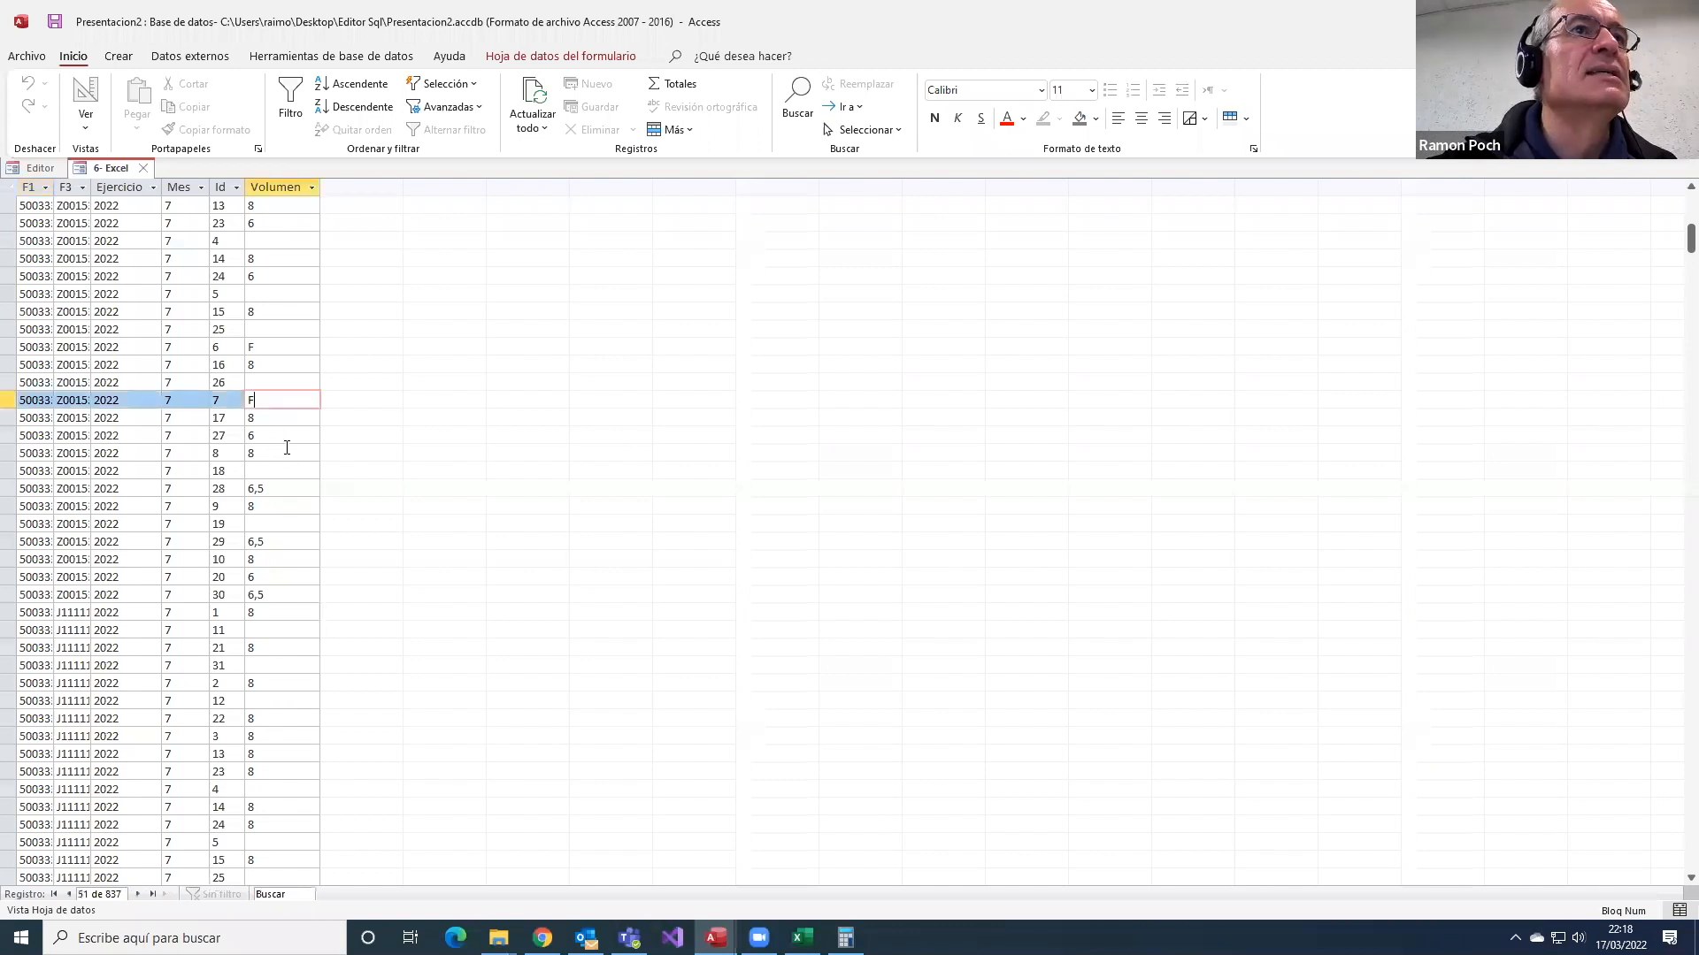
{"action": "left_click", "coordinate": [278, 350]}
{"action": "scroll", "coordinate": [333, 448], "scroll_direction": "down", "scroll_amount": 18}
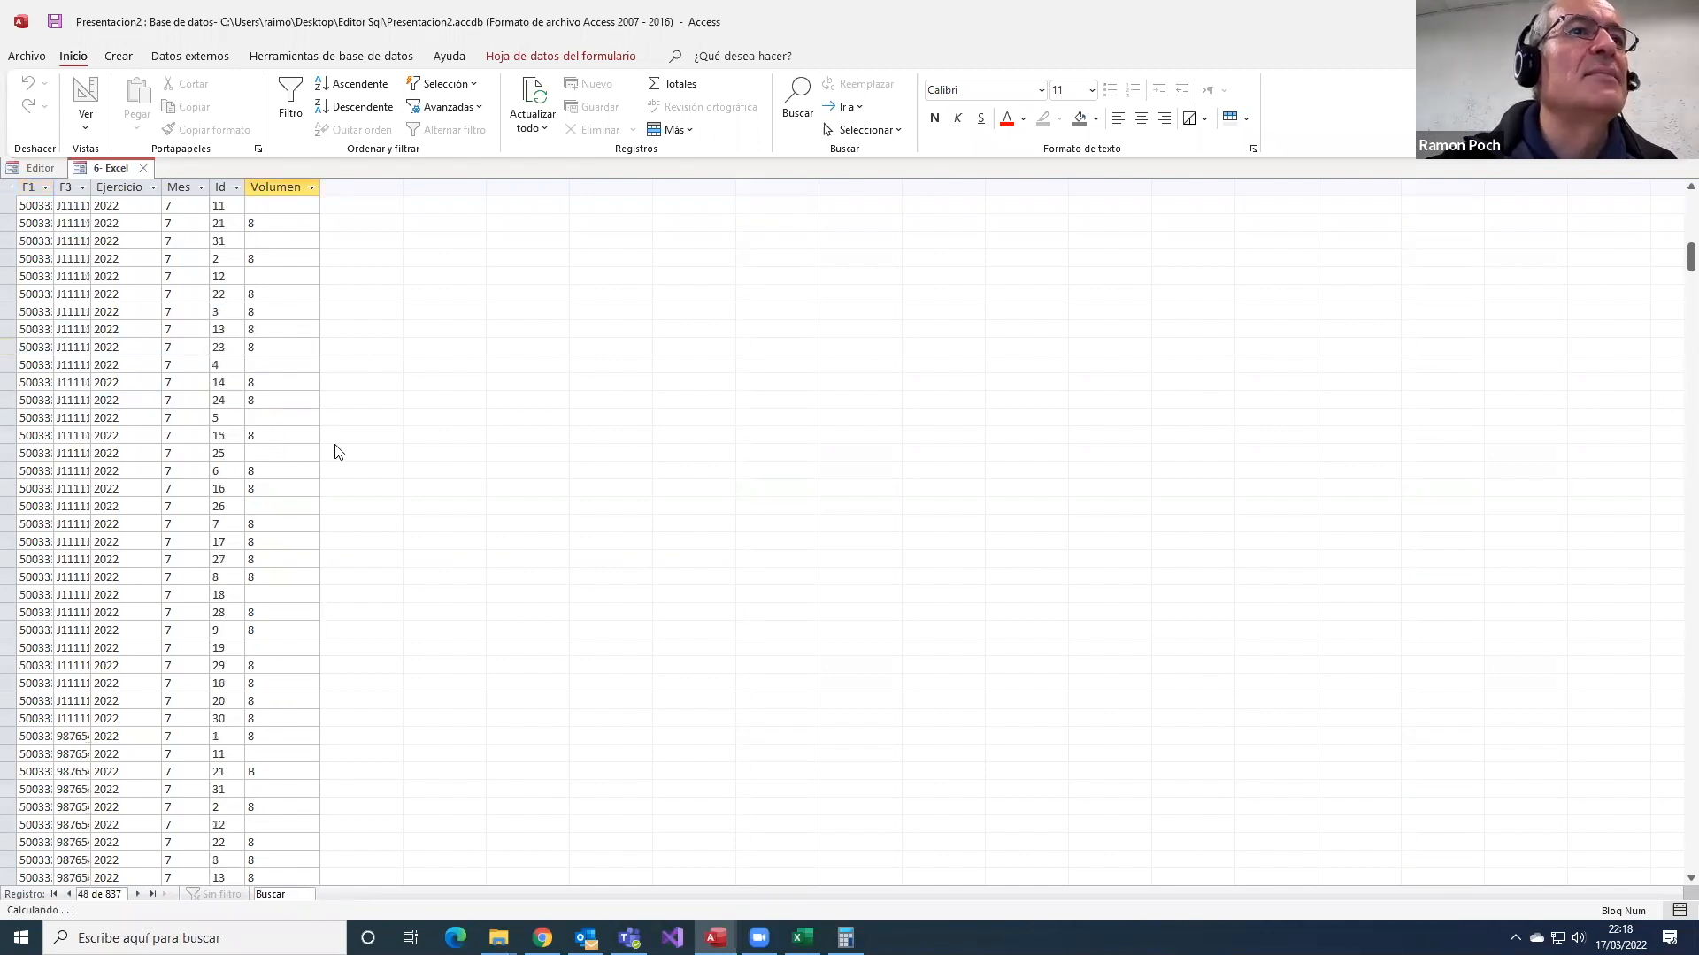
{"action": "scroll", "coordinate": [336, 461], "scroll_direction": "down", "scroll_amount": 16}
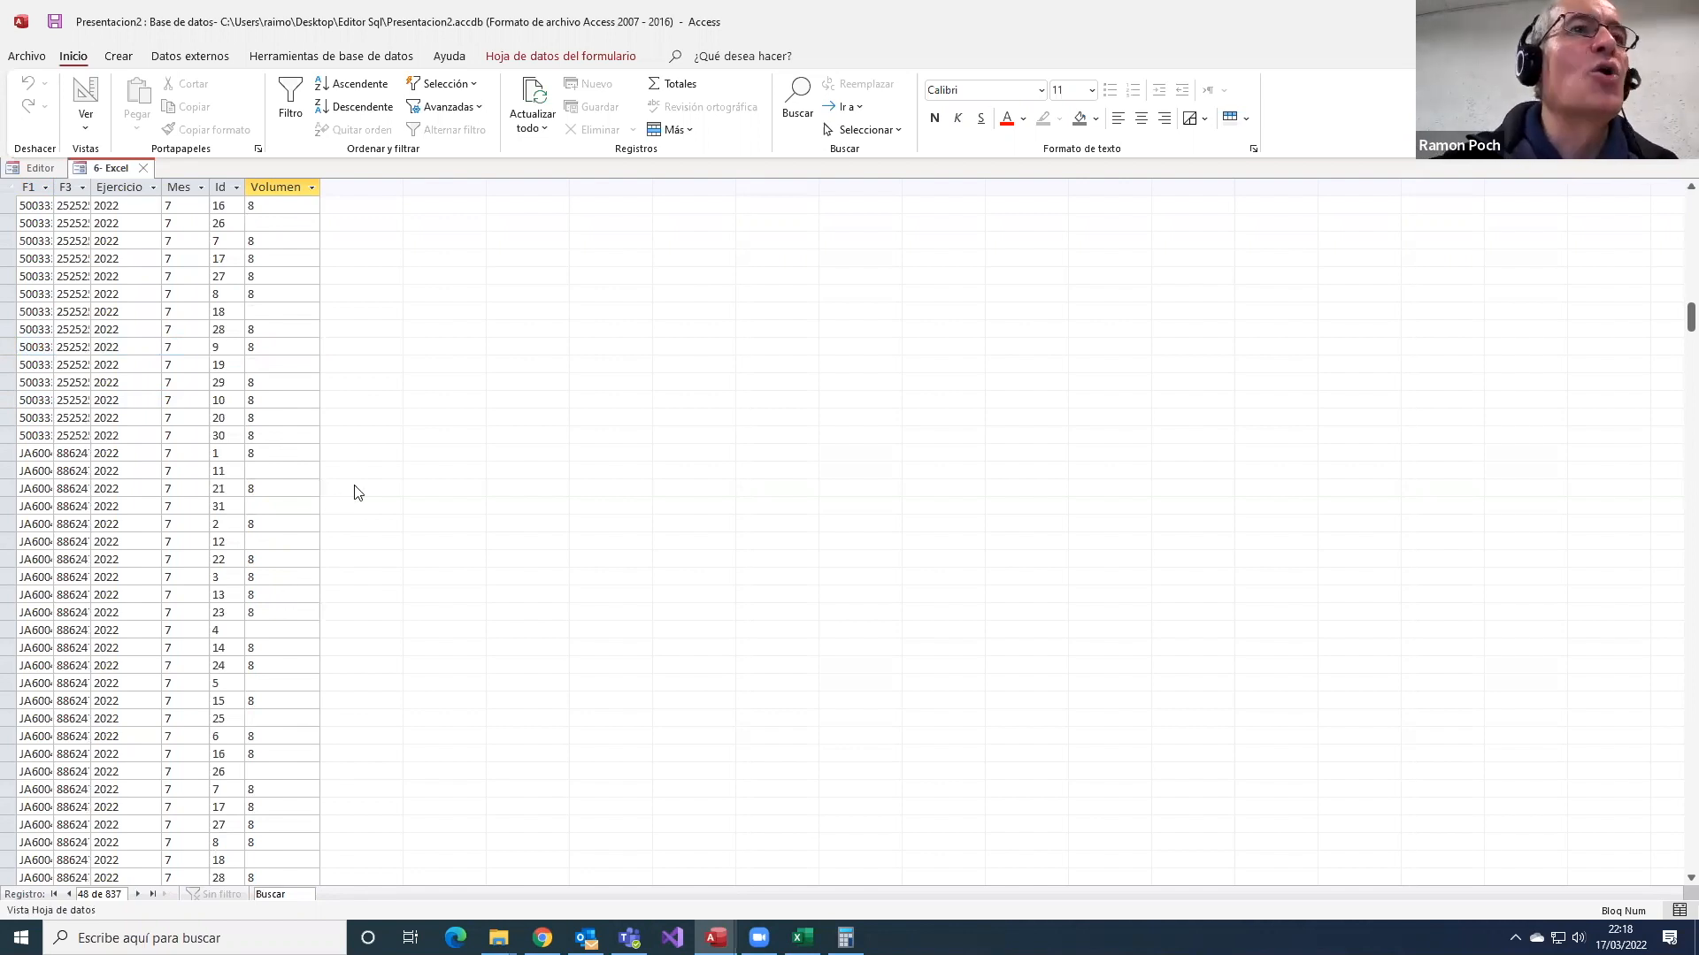
{"action": "left_click", "coordinate": [142, 169]}
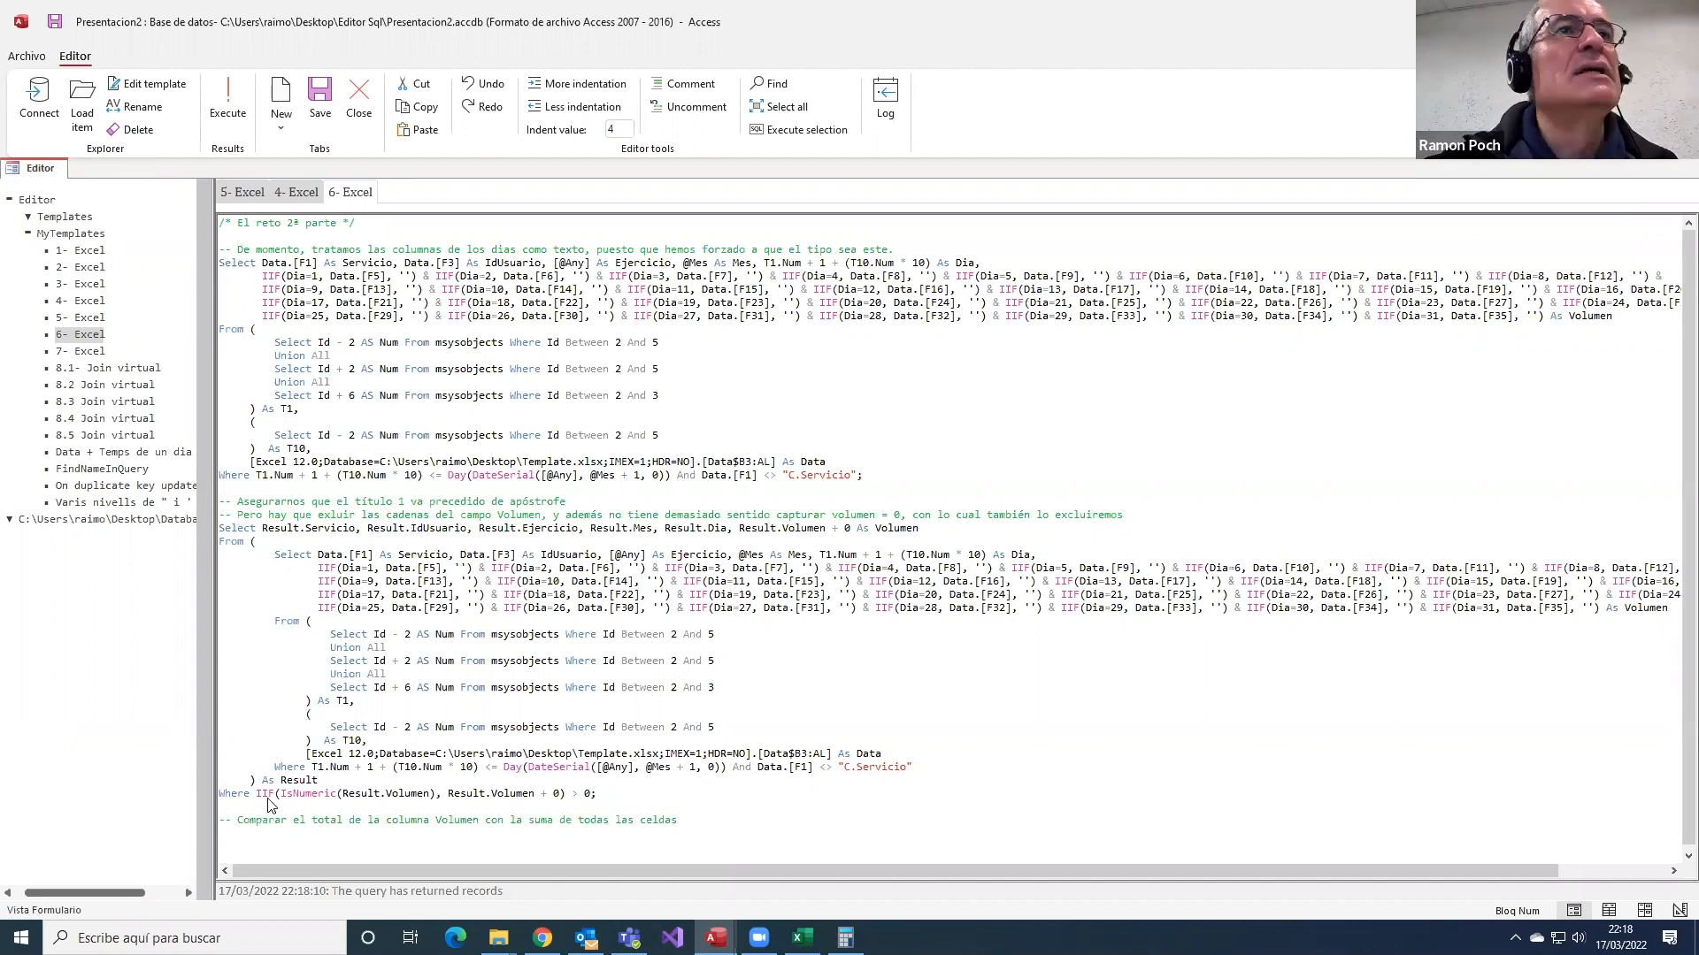
- Review the type-handling outline in 4- Excel and examine the IIF(IsNumeric(Result.Volumen), Result.Volumen + 0) > 0 filter in the second query of 6- Excel
{"action": "left_click", "coordinate": [295, 197]}
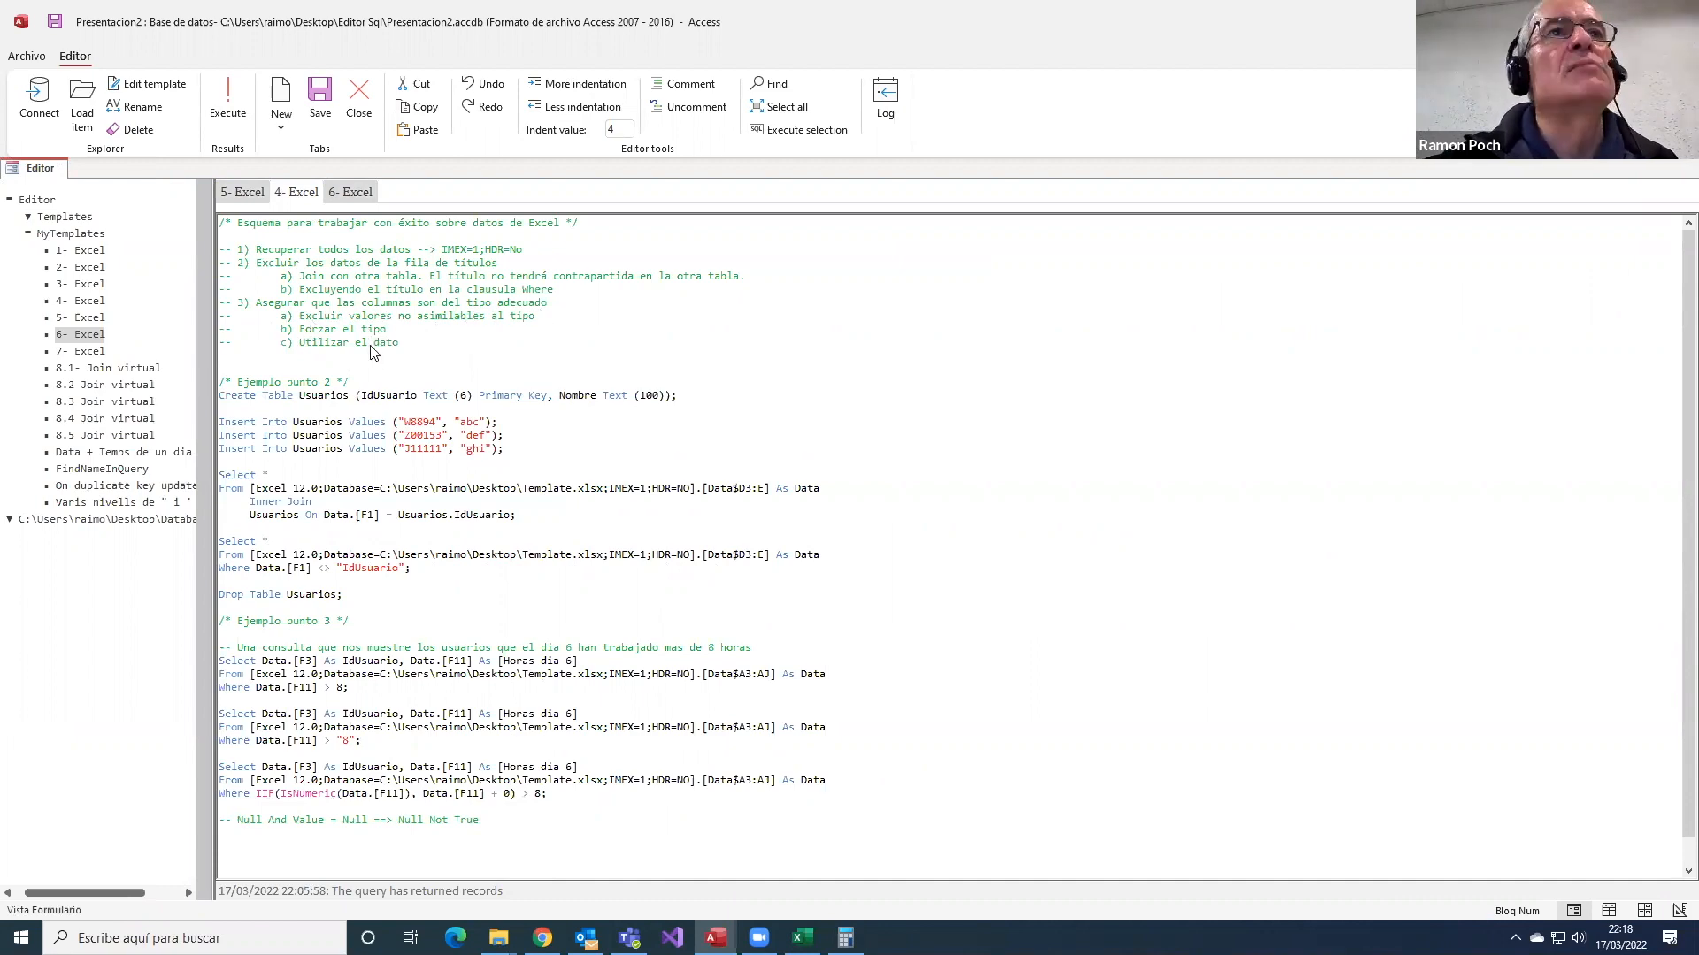
{"action": "left_click", "coordinate": [352, 194]}
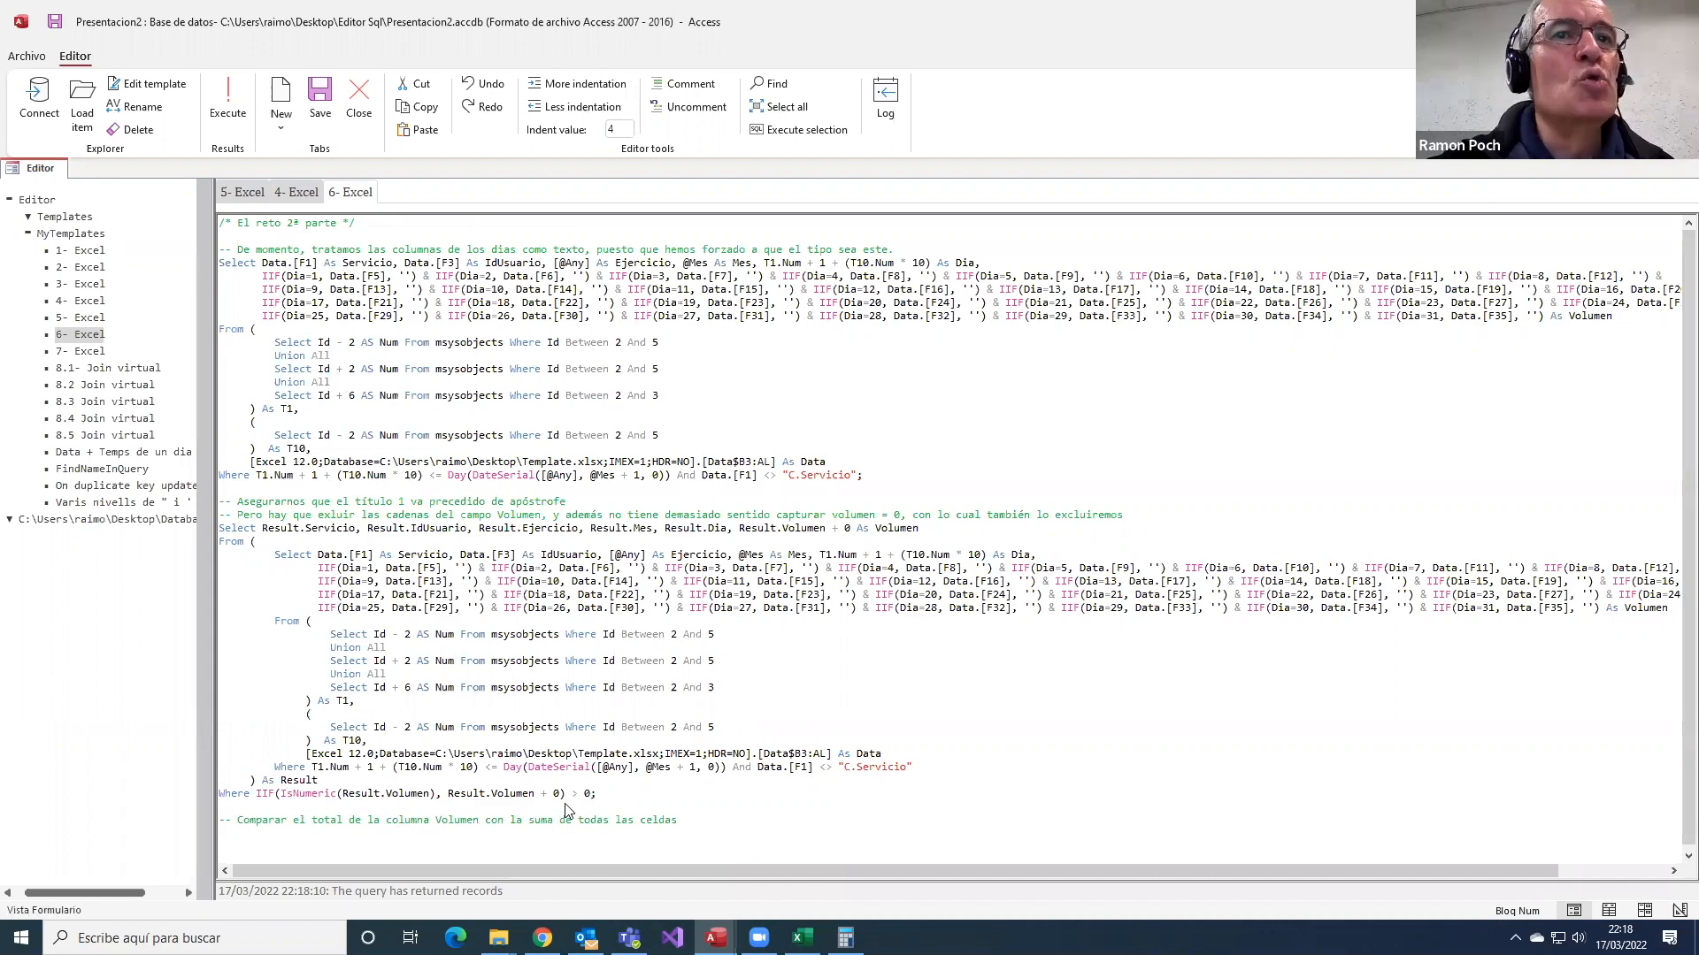
{"action": "left_click_drag", "start_coordinate": [571, 794], "coordinate": [592, 795]}
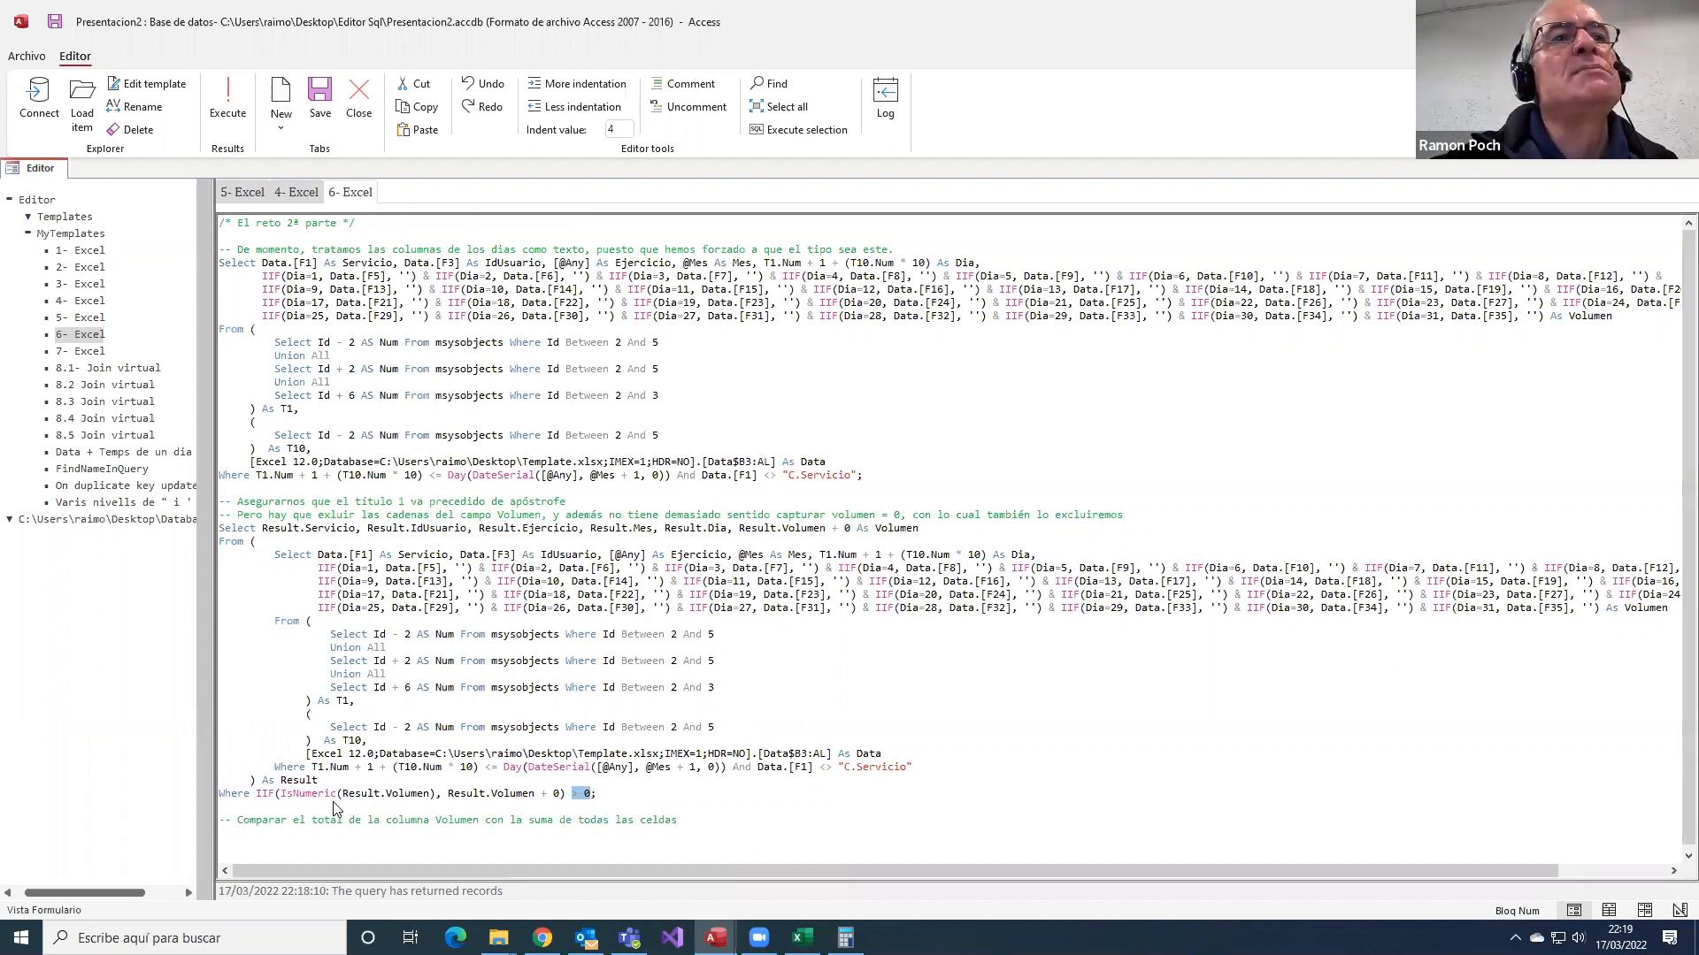
{"action": "left_click_drag", "start_coordinate": [447, 793], "coordinate": [549, 796]}
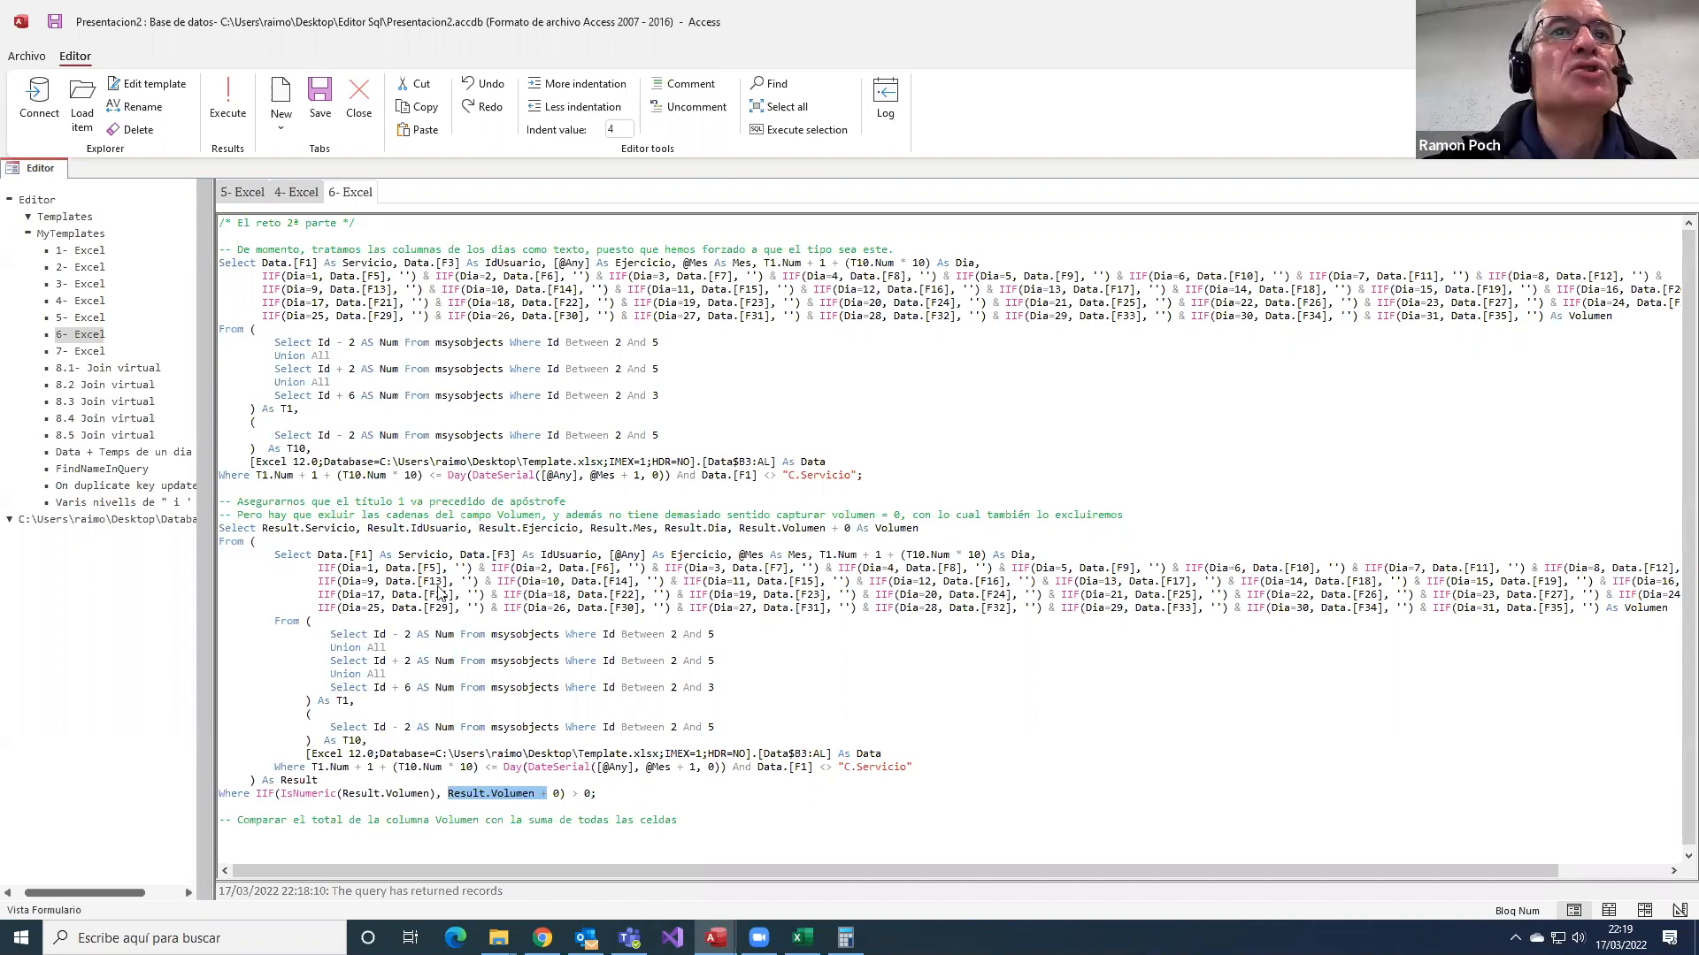
{"action": "left_click_drag", "start_coordinate": [740, 528], "coordinate": [929, 529]}
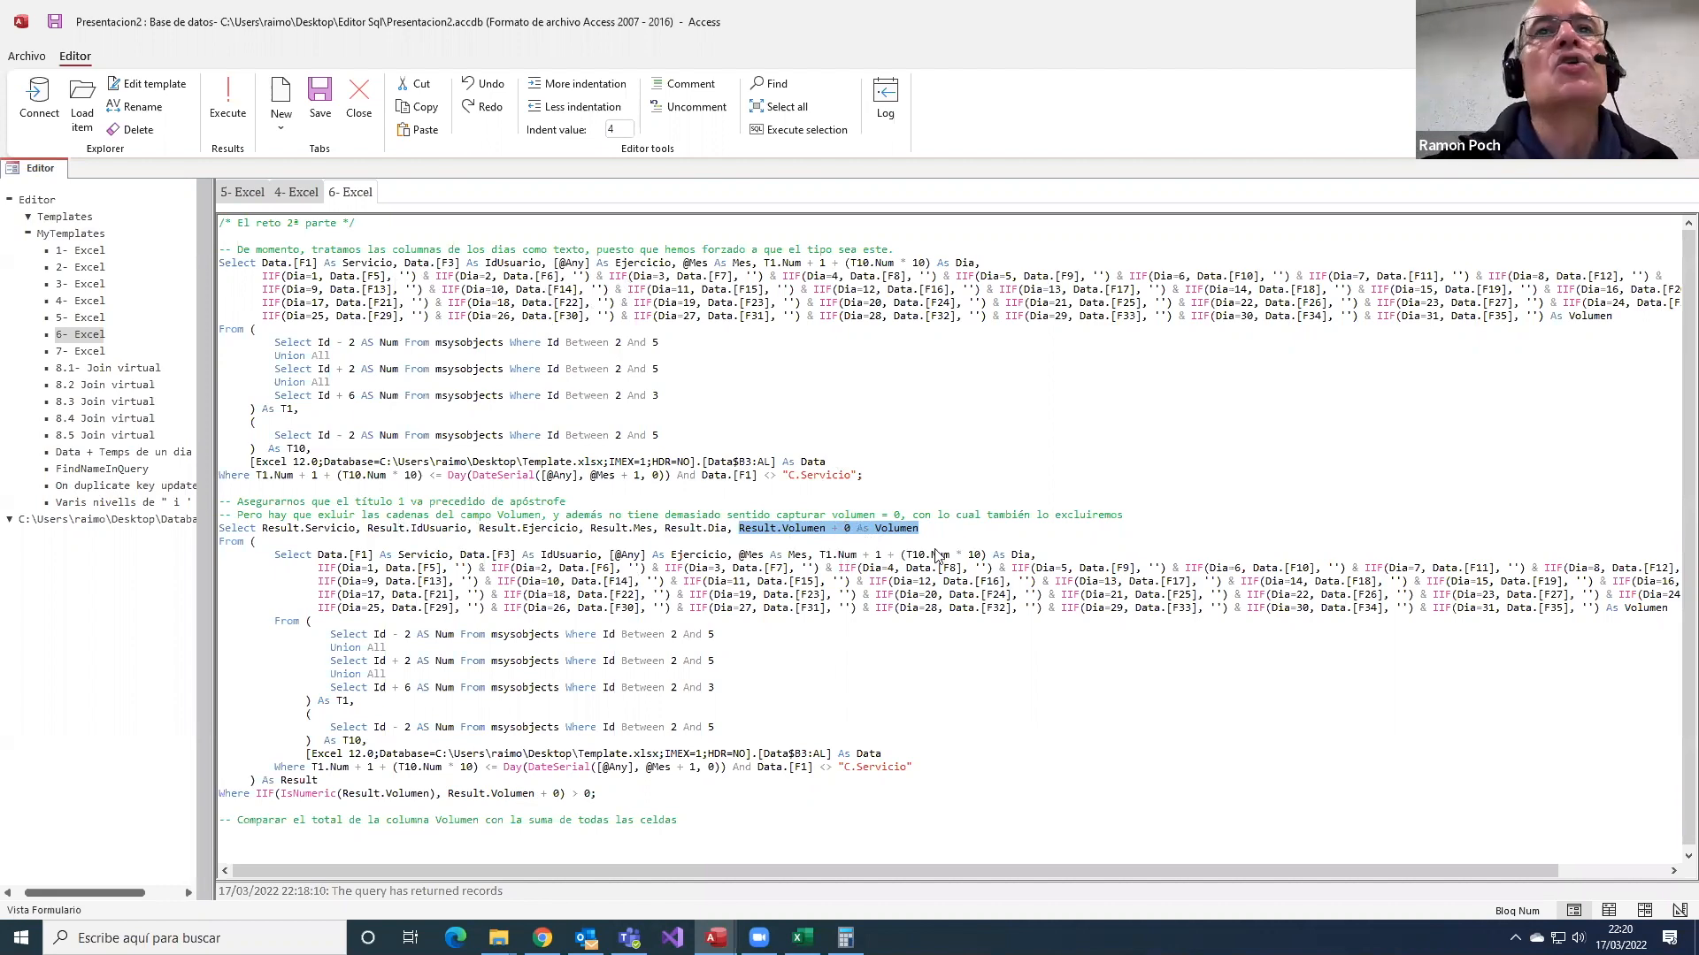
{"action": "left_click", "coordinate": [595, 796]}
{"action": "left_click_drag", "start_coordinate": [594, 795], "coordinate": [217, 528]}
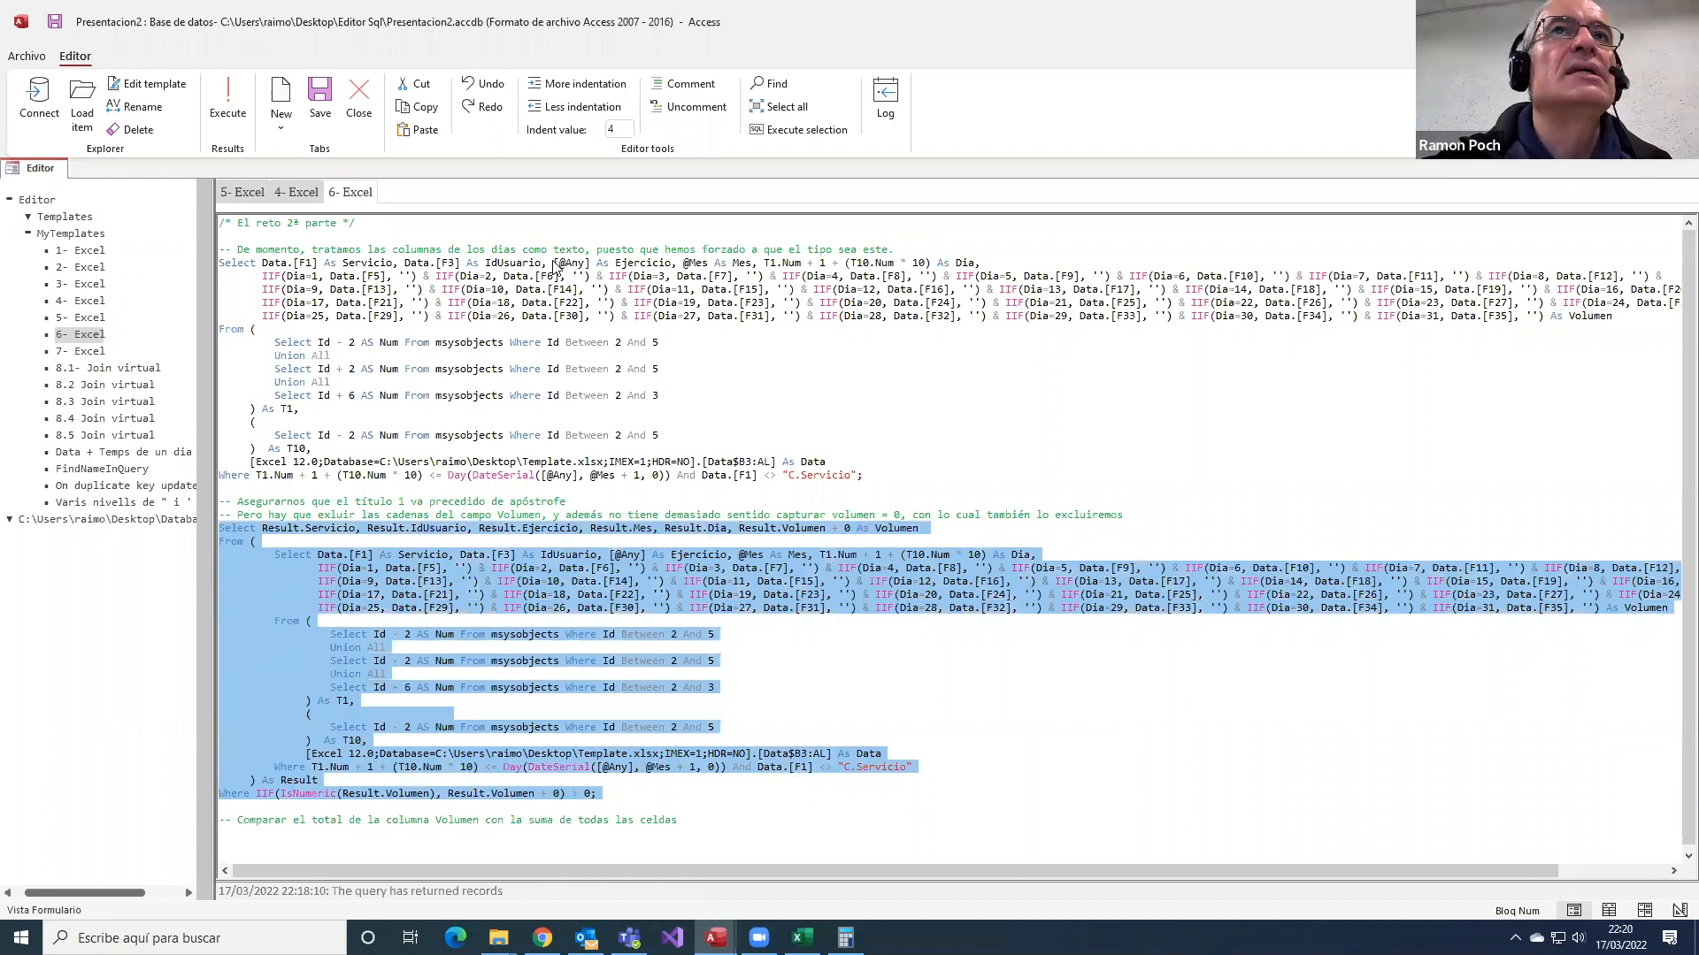
{"action": "left_click", "coordinate": [800, 133]}
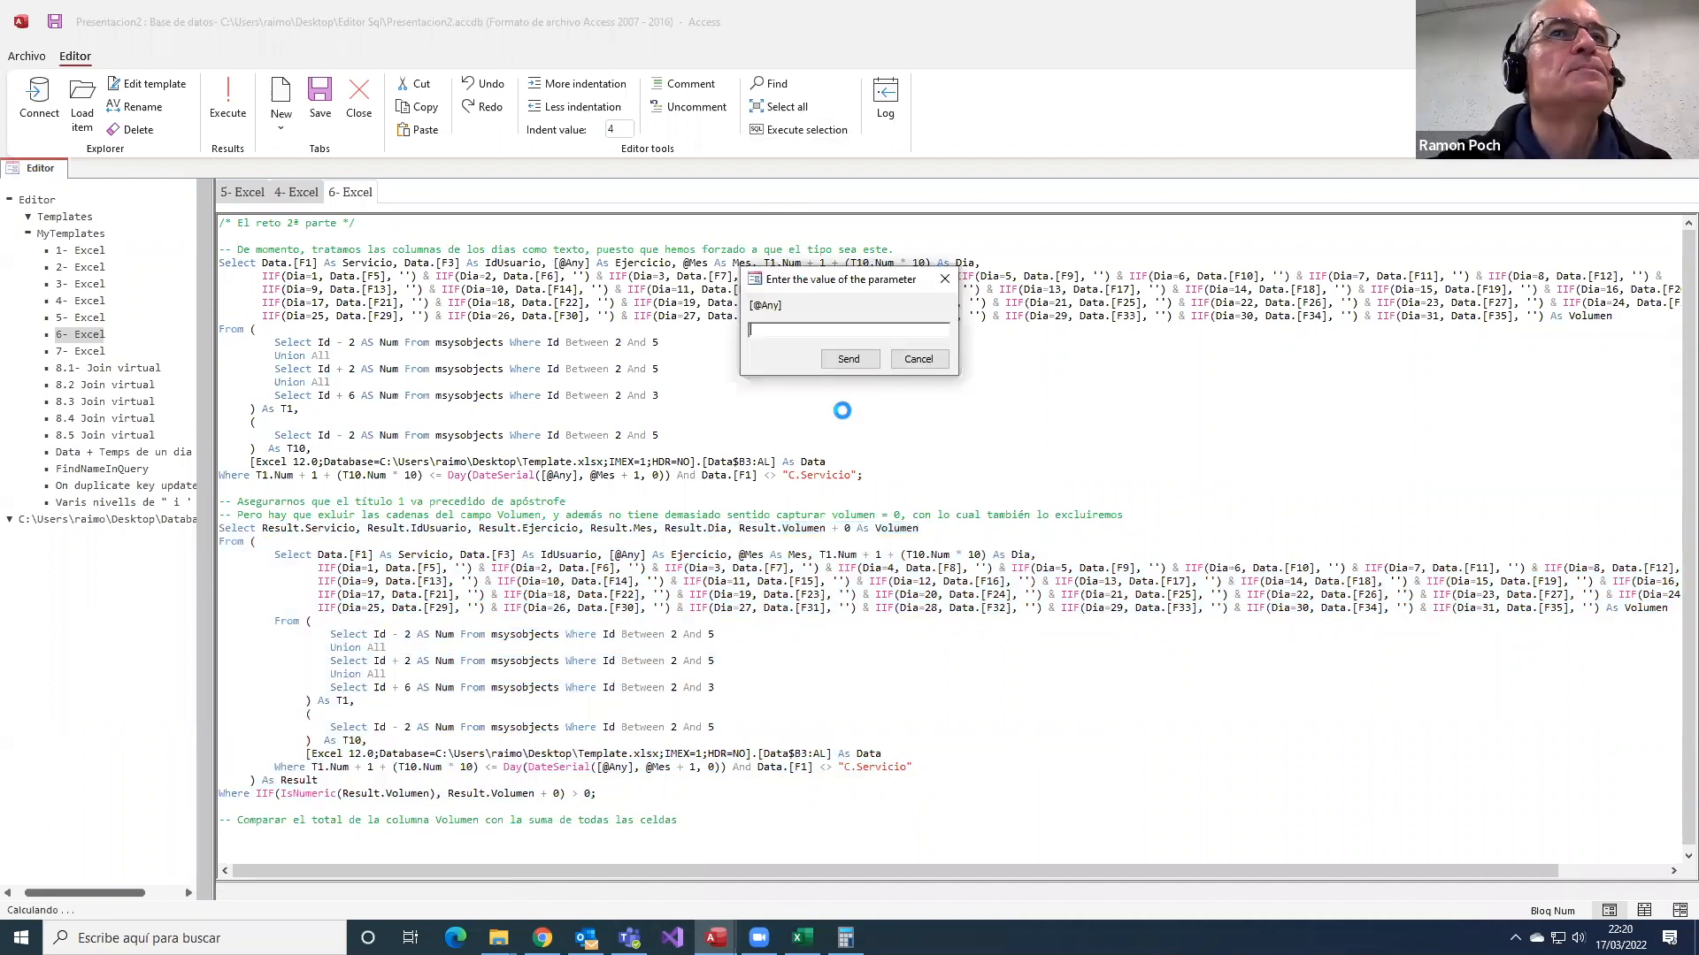
{"action": "type", "text": "2022"}
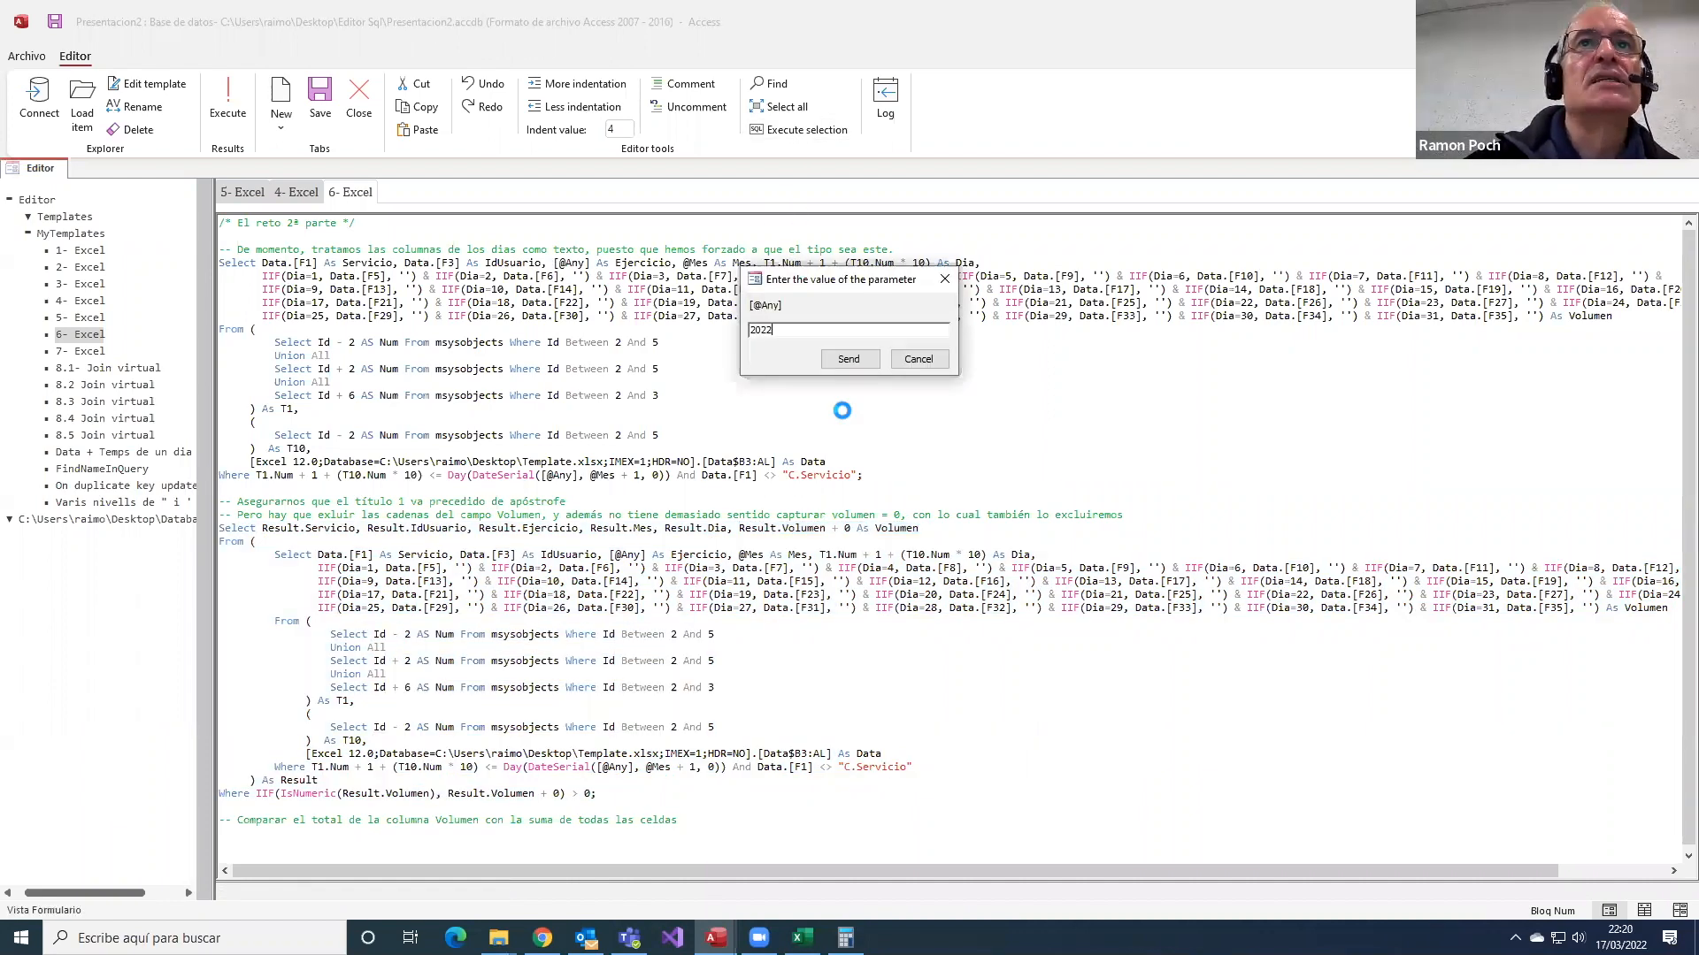
{"action": "key", "text": "Return"}
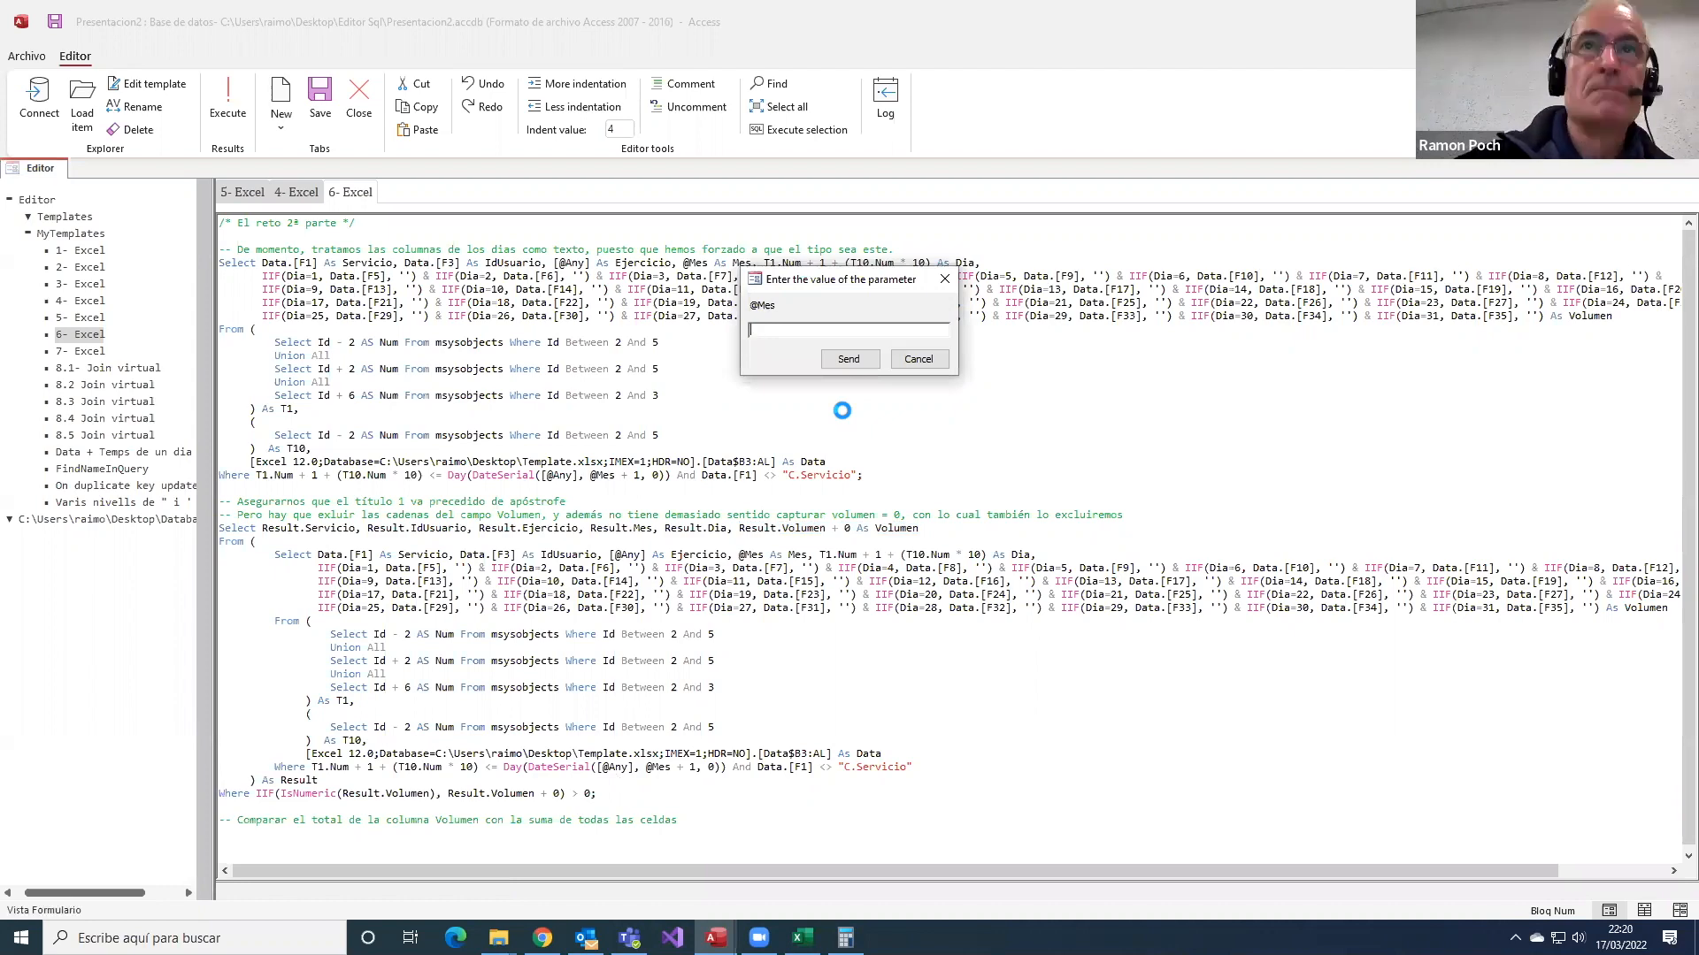
{"action": "type", "text": "7"}
{"action": "key", "text": "Return"}
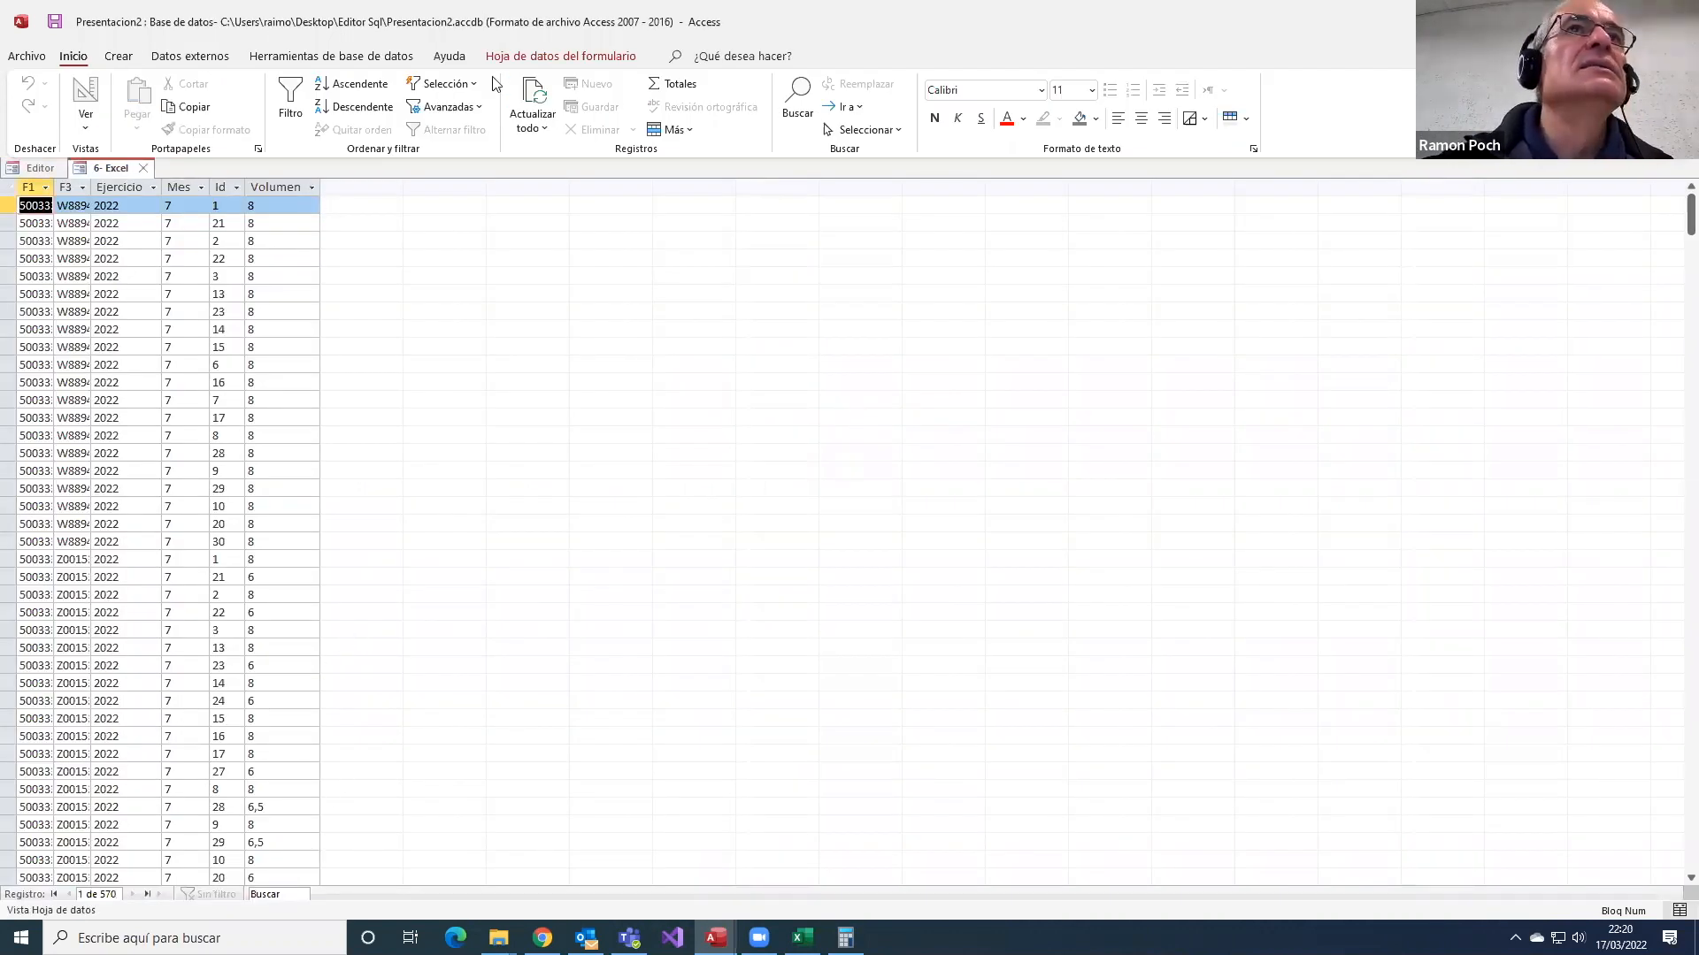
- Add a totals row to the query result and set the Volumen column's total to Suma
{"action": "left_click", "coordinate": [674, 84]}
{"action": "left_click", "coordinate": [275, 873]}
{"action": "left_click", "coordinate": [274, 874]}
{"action": "left_click", "coordinate": [254, 877]}
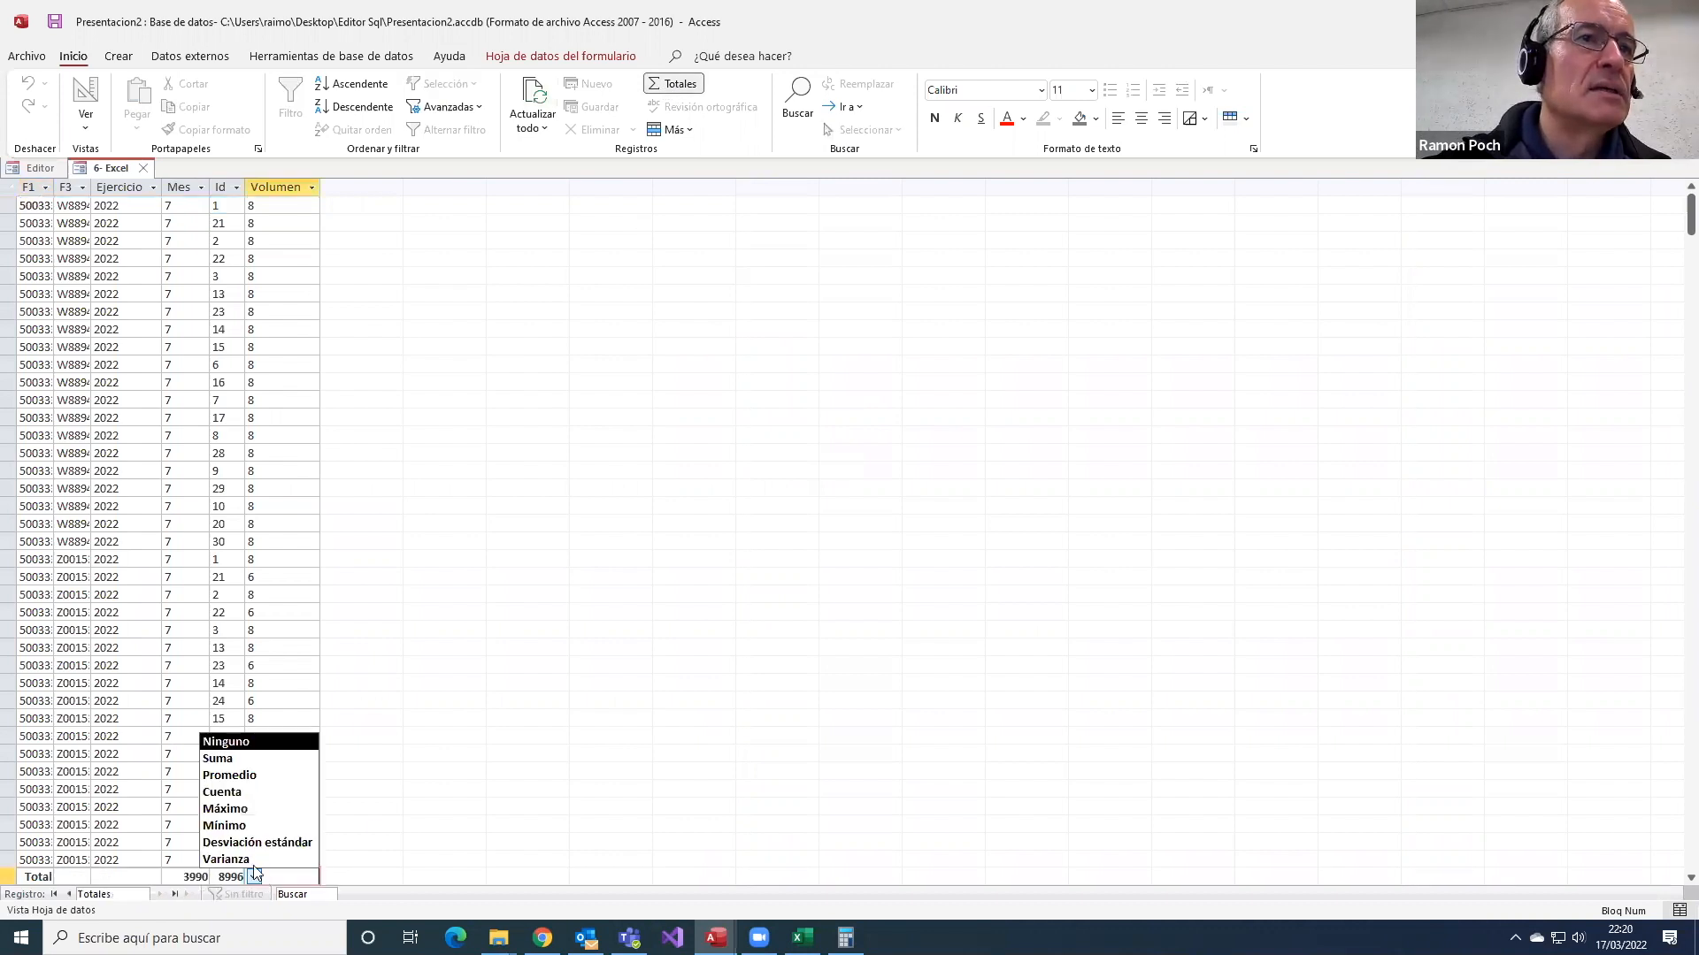
{"action": "left_click", "coordinate": [233, 759]}
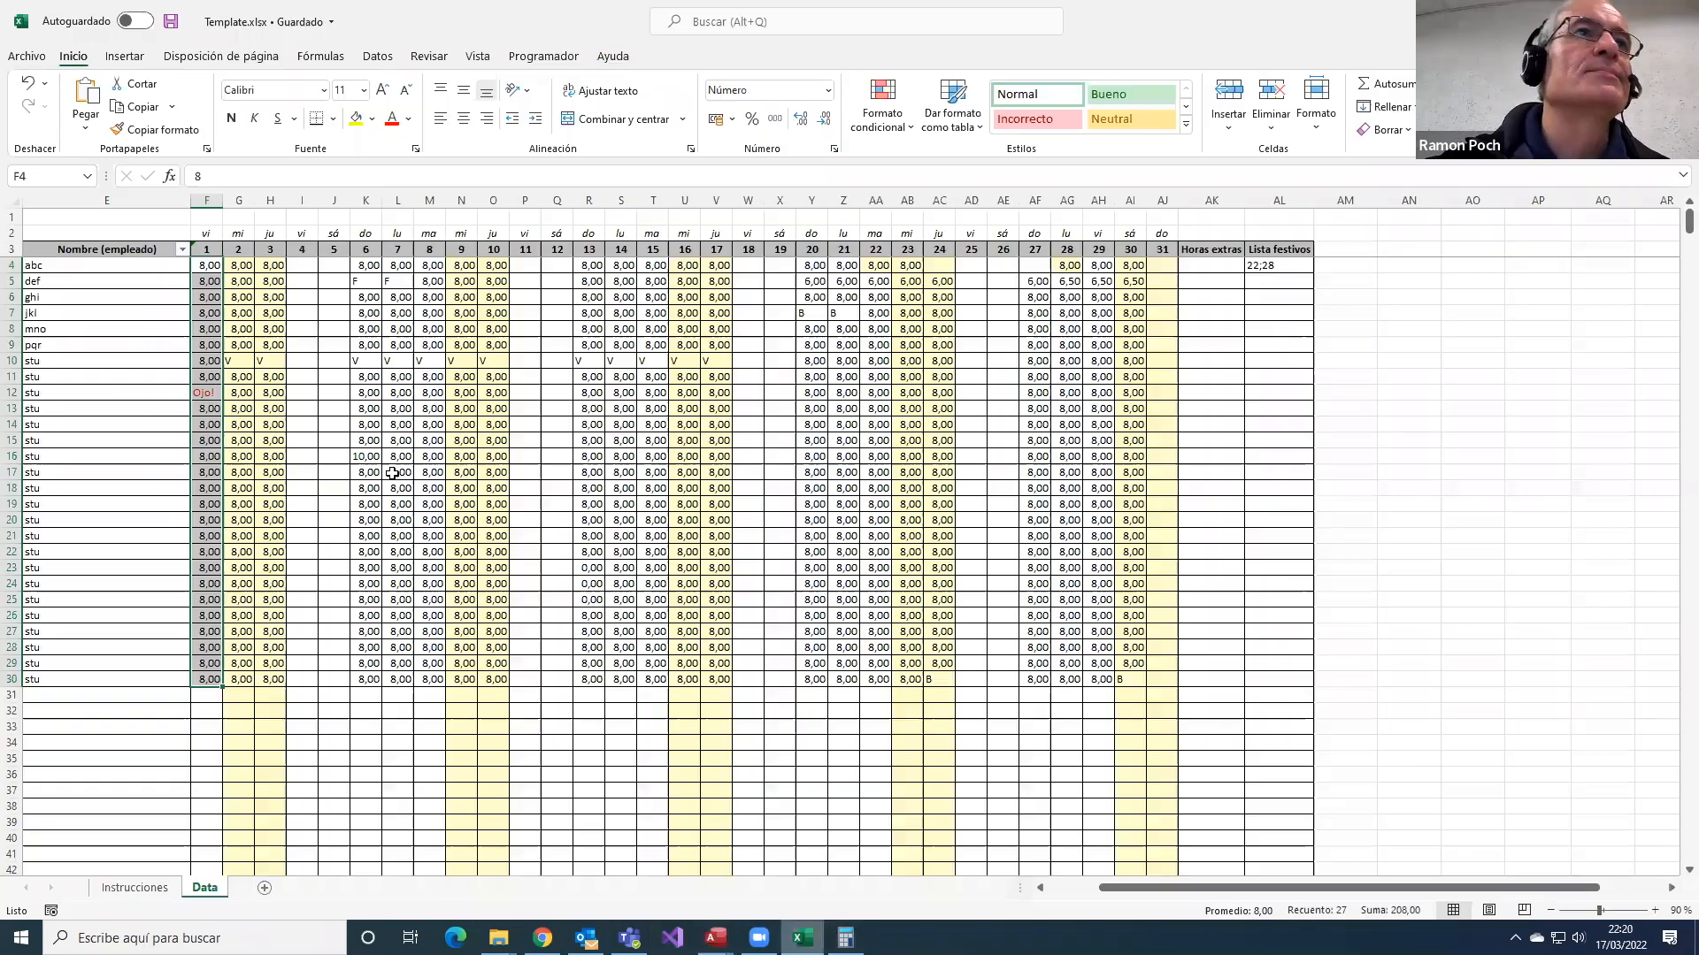
- Sum the day cells in rows 4 to 30 of Template.xlsx for comparison, and close the 6- Excel result in Access
{"action": "left_click", "coordinate": [823, 668]}
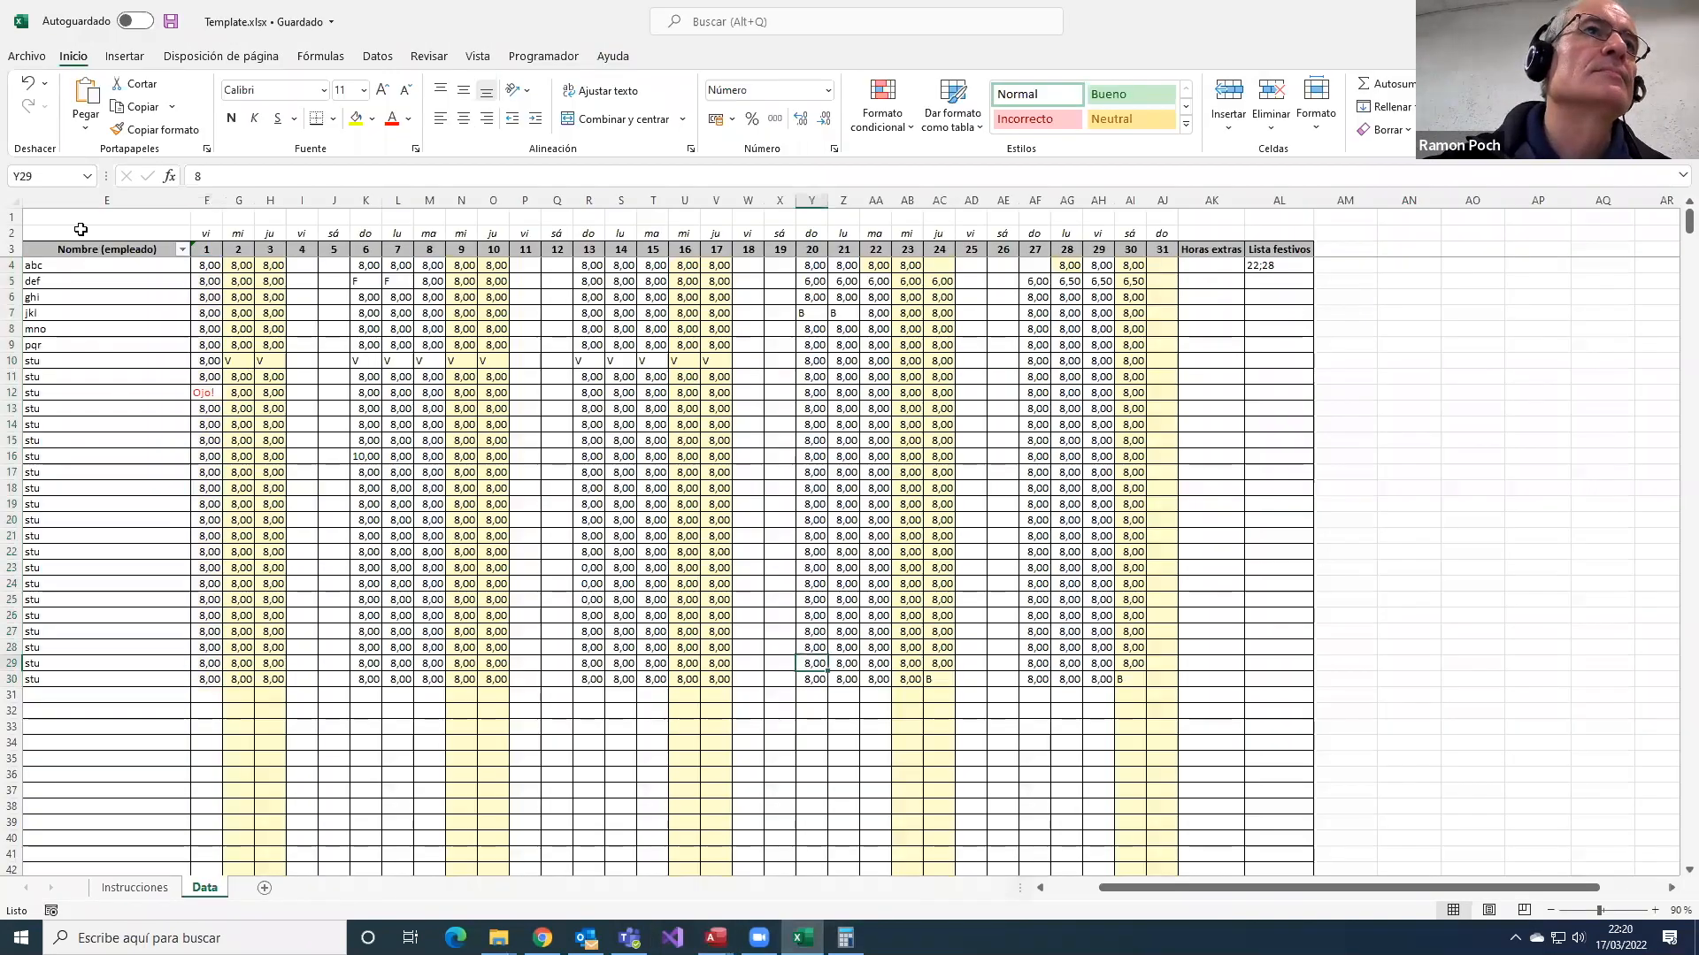
{"action": "left_click_drag", "start_coordinate": [208, 271], "coordinate": [907, 647]}
{"action": "left_click_drag", "start_coordinate": [1183, 675], "coordinate": [1150, 679]}
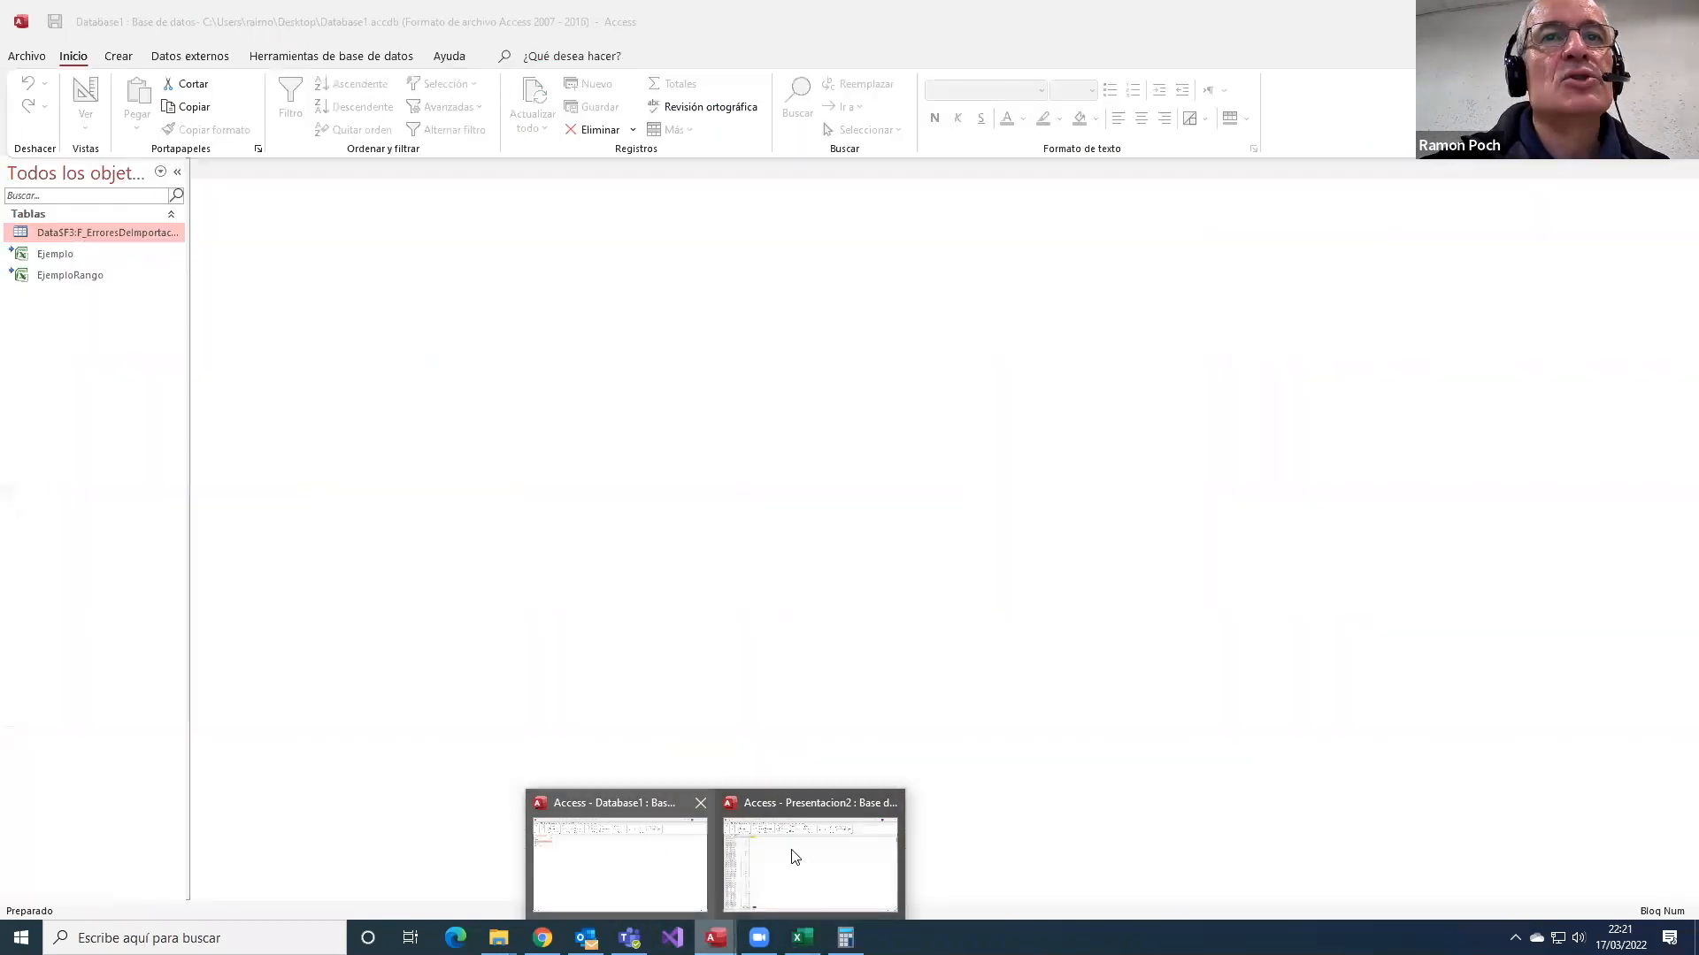
{"action": "left_click", "coordinate": [788, 857]}
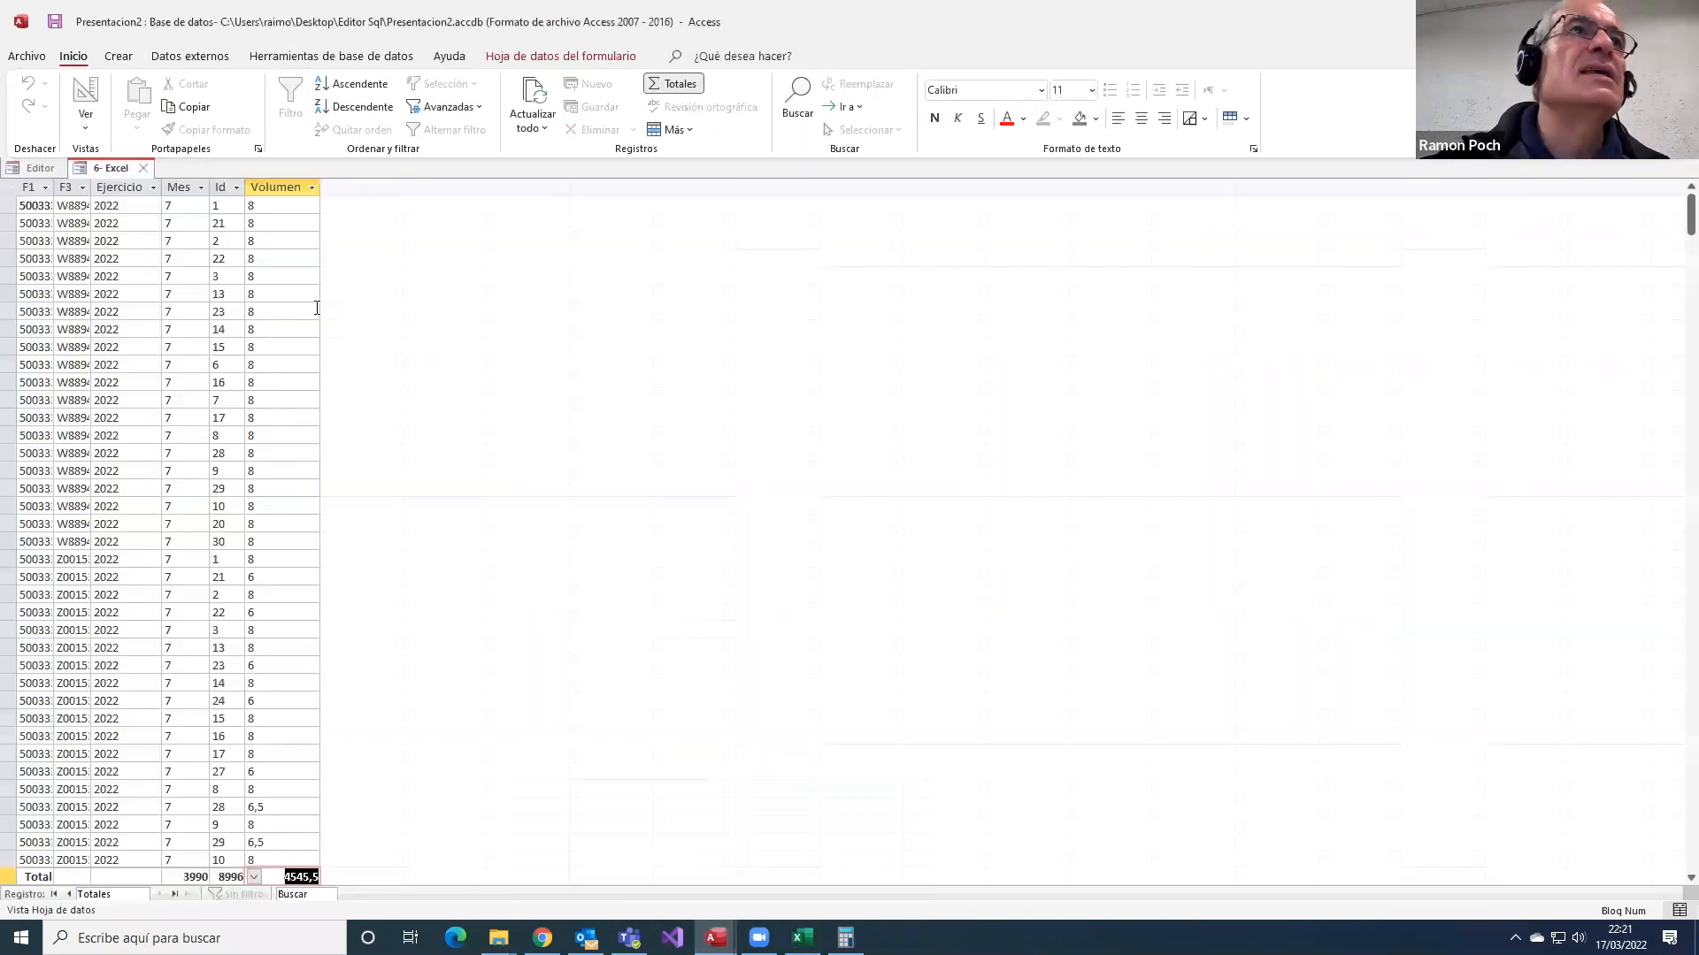
{"action": "left_click", "coordinate": [144, 170]}
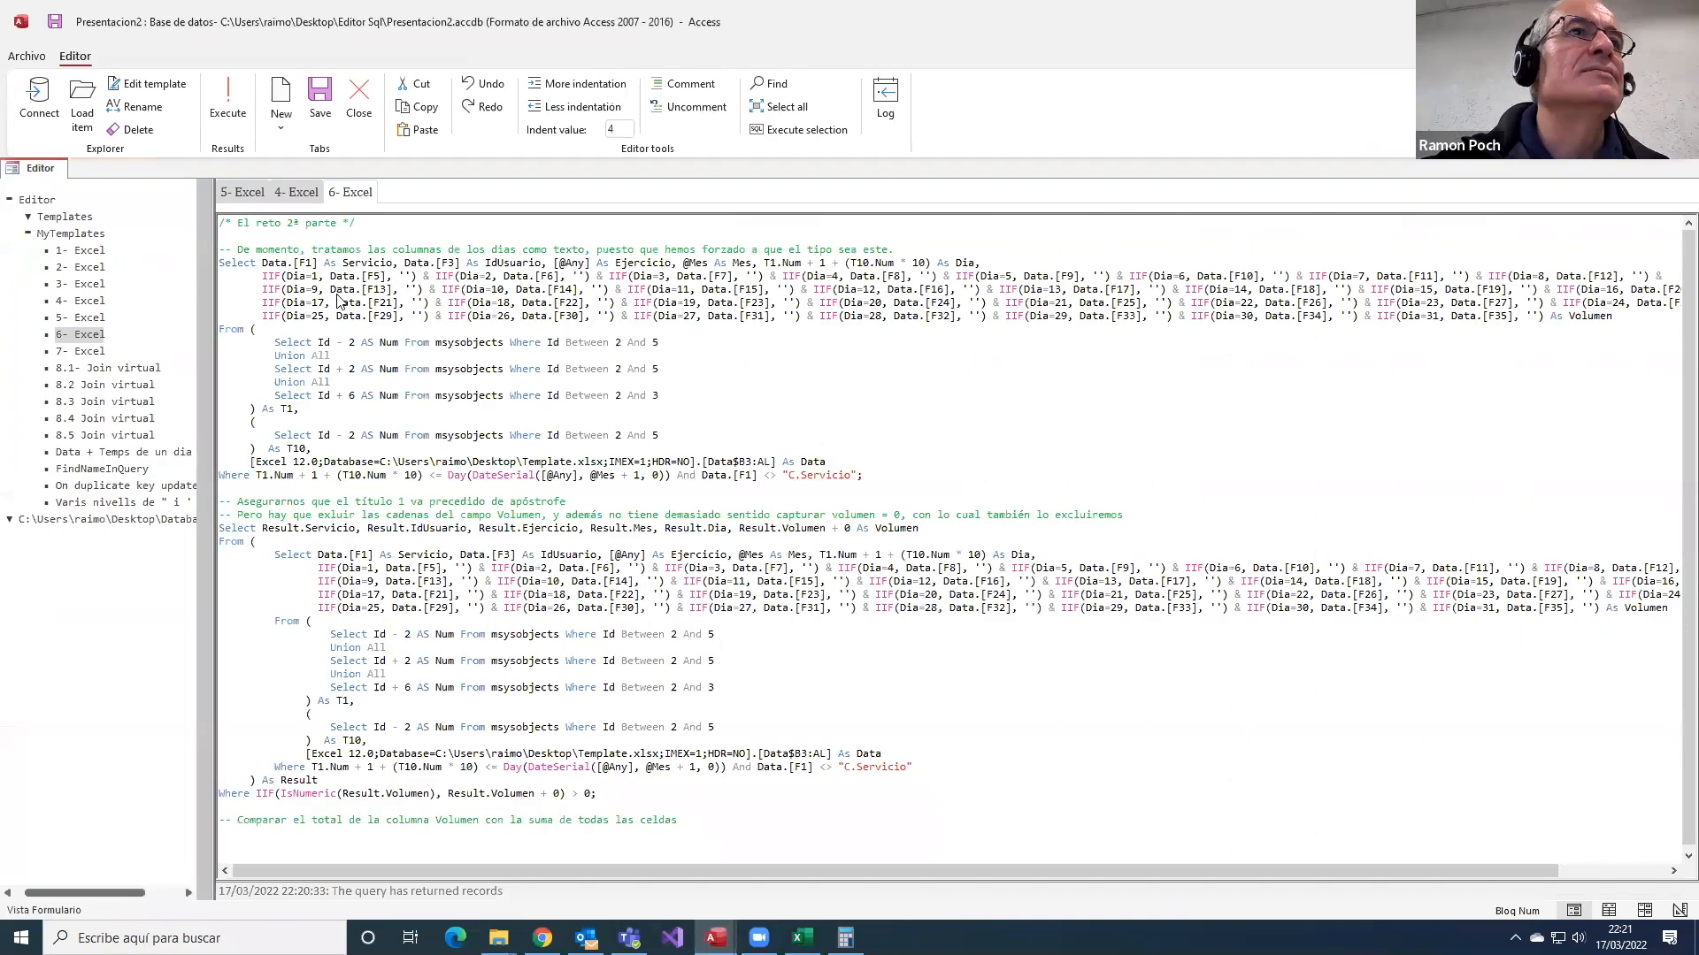
- Open the 7- Excel template for editing and compare its query with the one in 6- Excel
{"action": "left_click", "coordinate": [89, 354]}
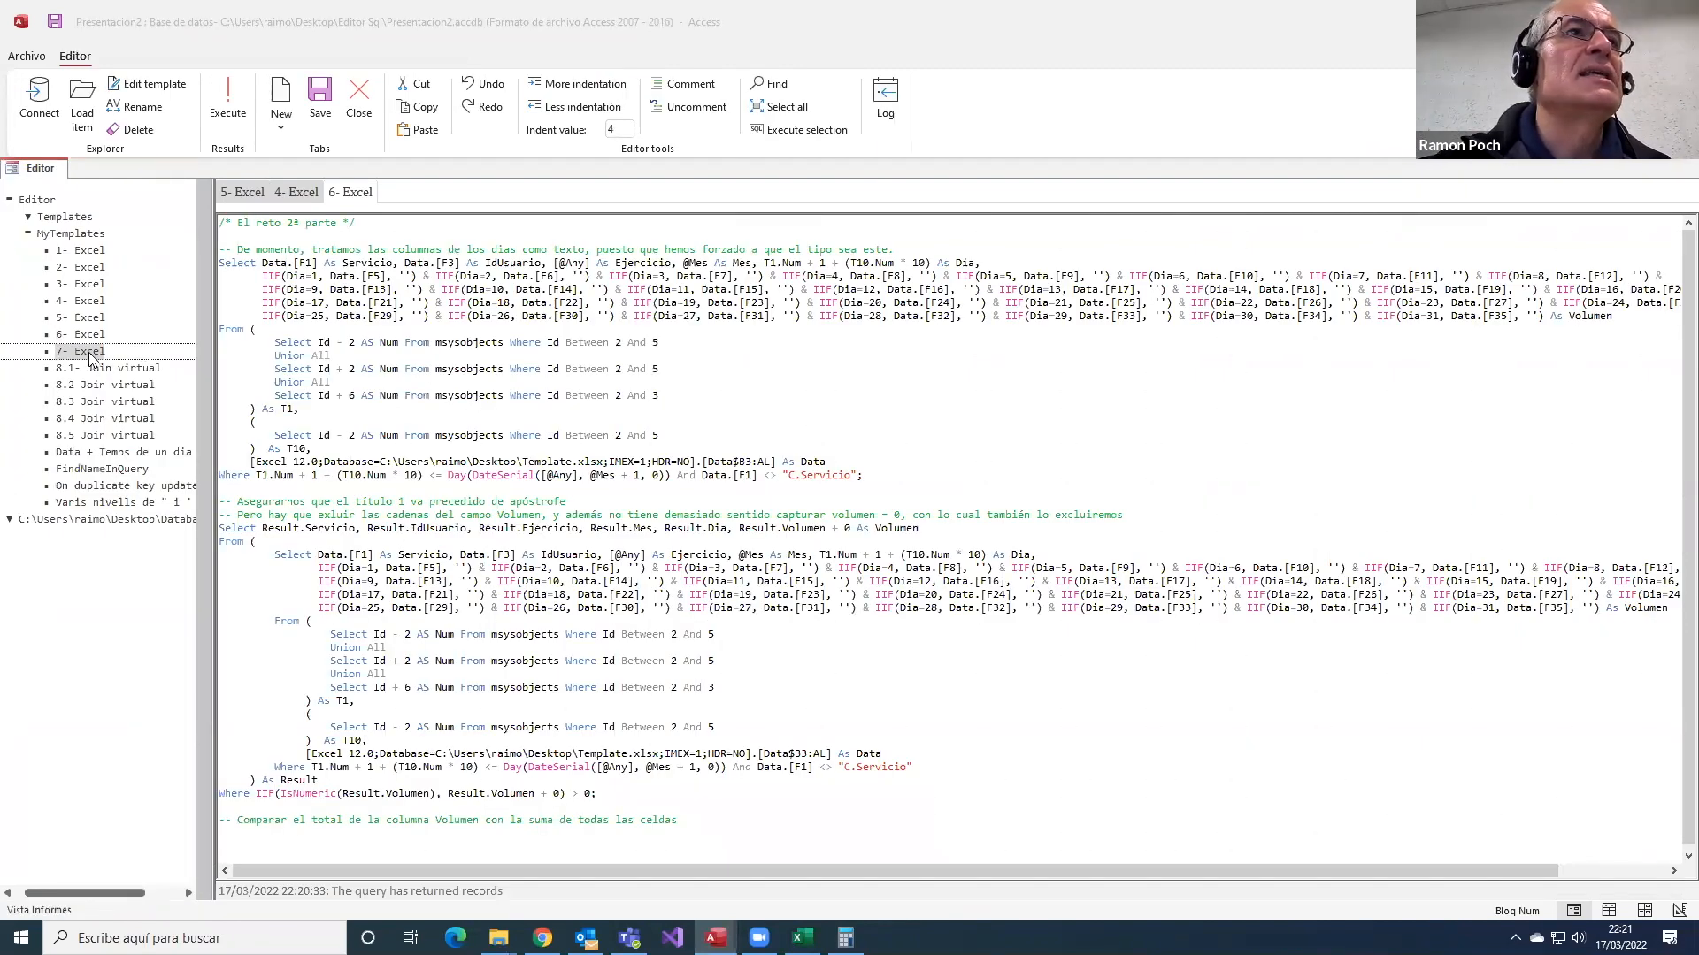
{"action": "right_click", "coordinate": [90, 354]}
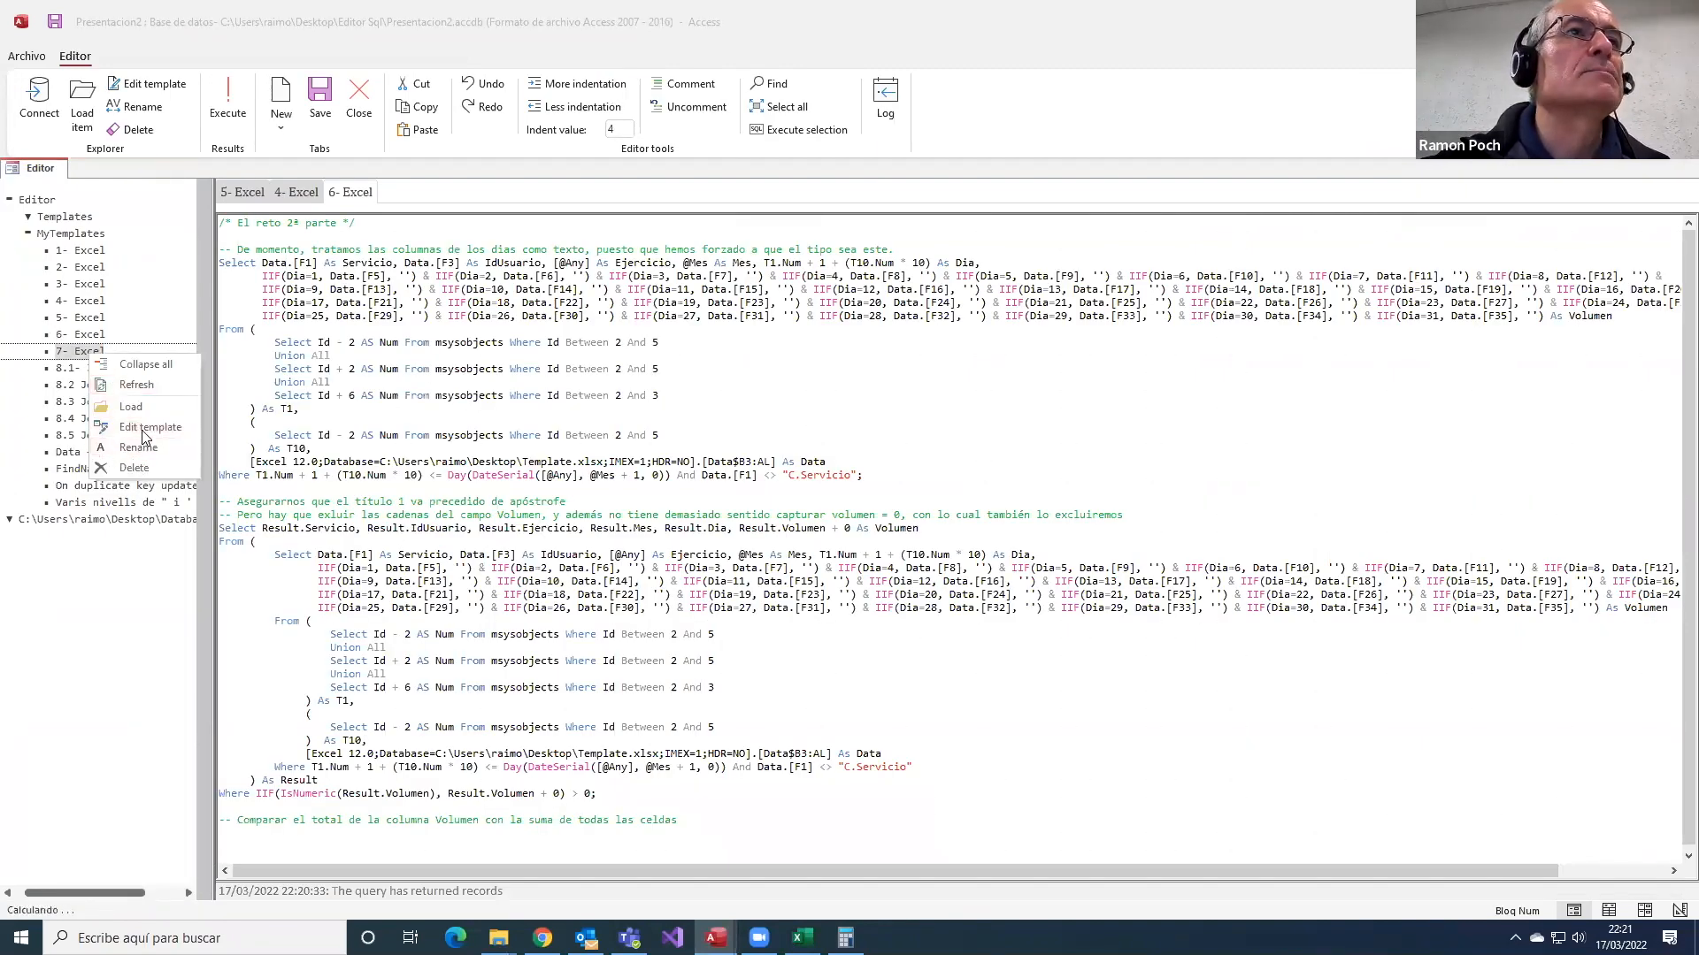
{"action": "left_click", "coordinate": [146, 428]}
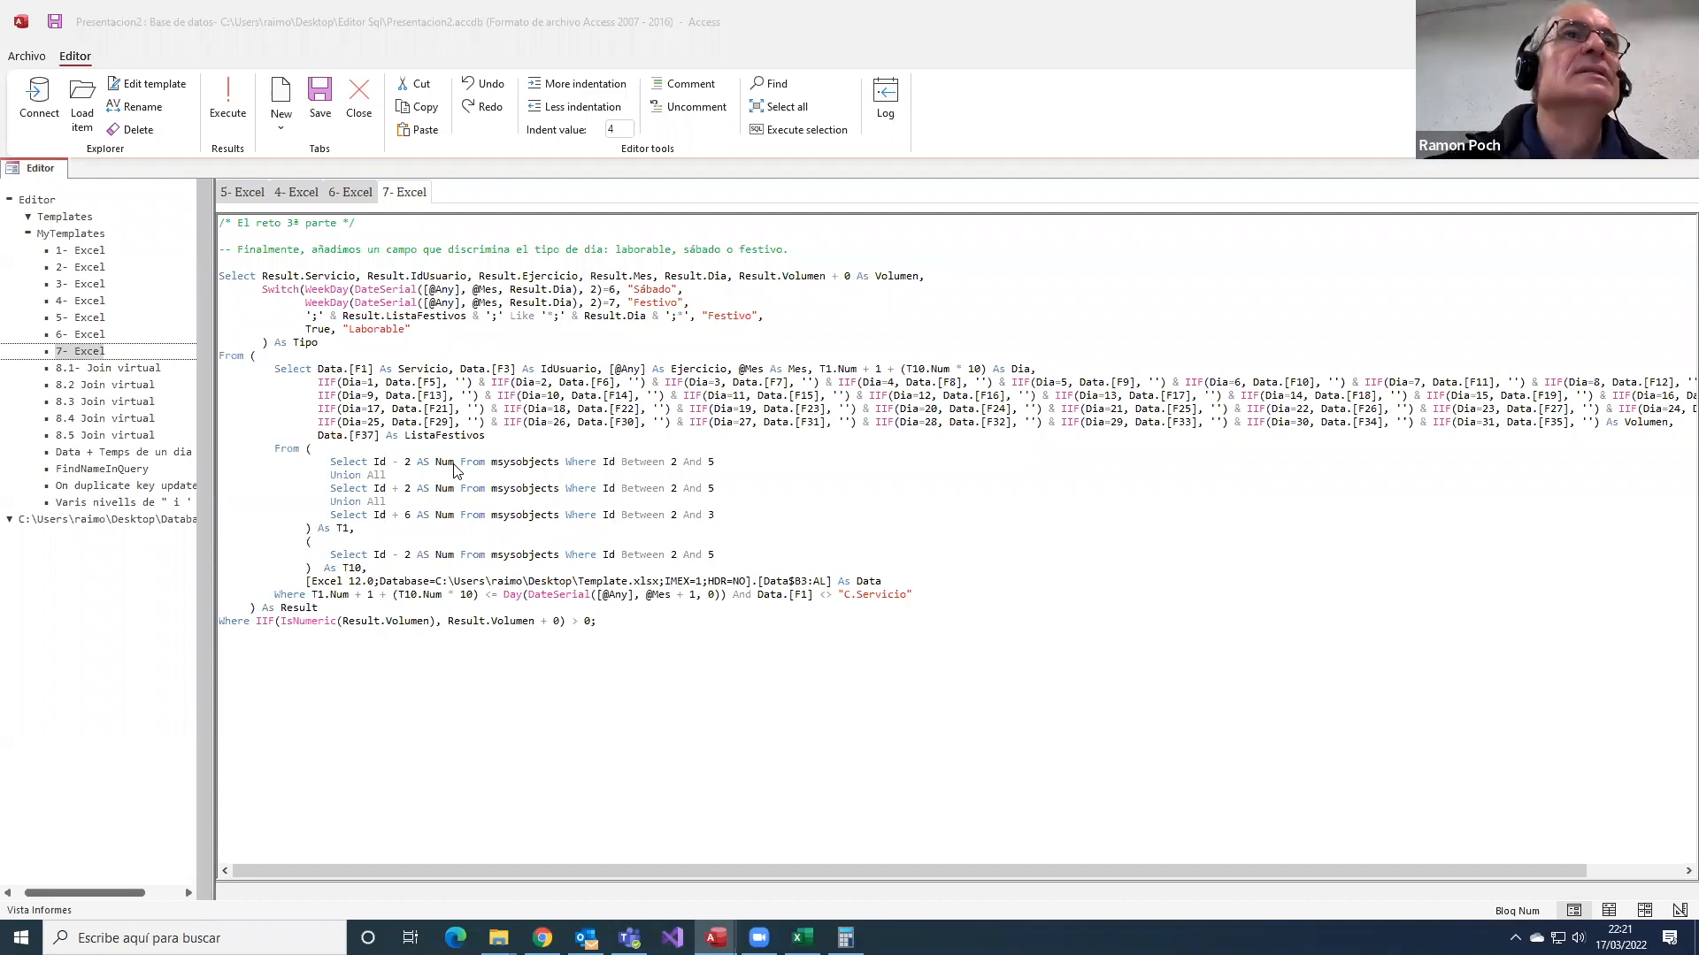
{"action": "left_click", "coordinate": [350, 193]}
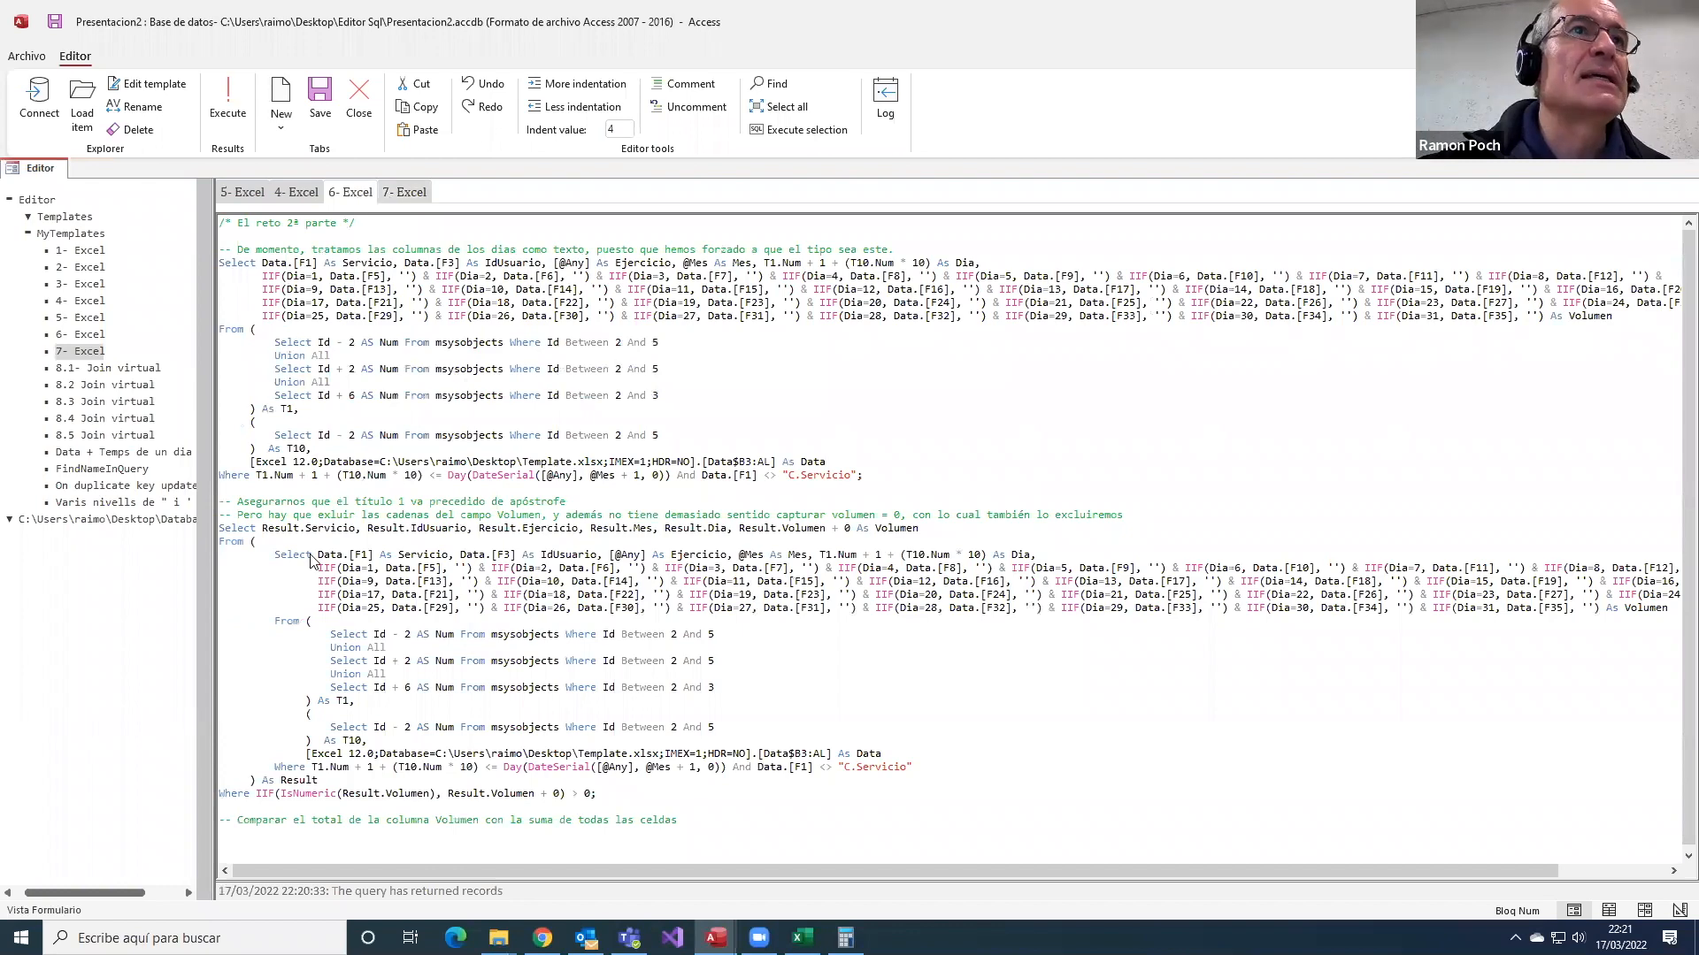
{"action": "left_click", "coordinate": [407, 196]}
- Examine the Switch expression of the Tipo column in 7- Excel, including the WeekDay Saturday test and the ListaFestivos condition
{"action": "left_click_drag", "start_coordinate": [262, 290], "coordinate": [318, 348]}
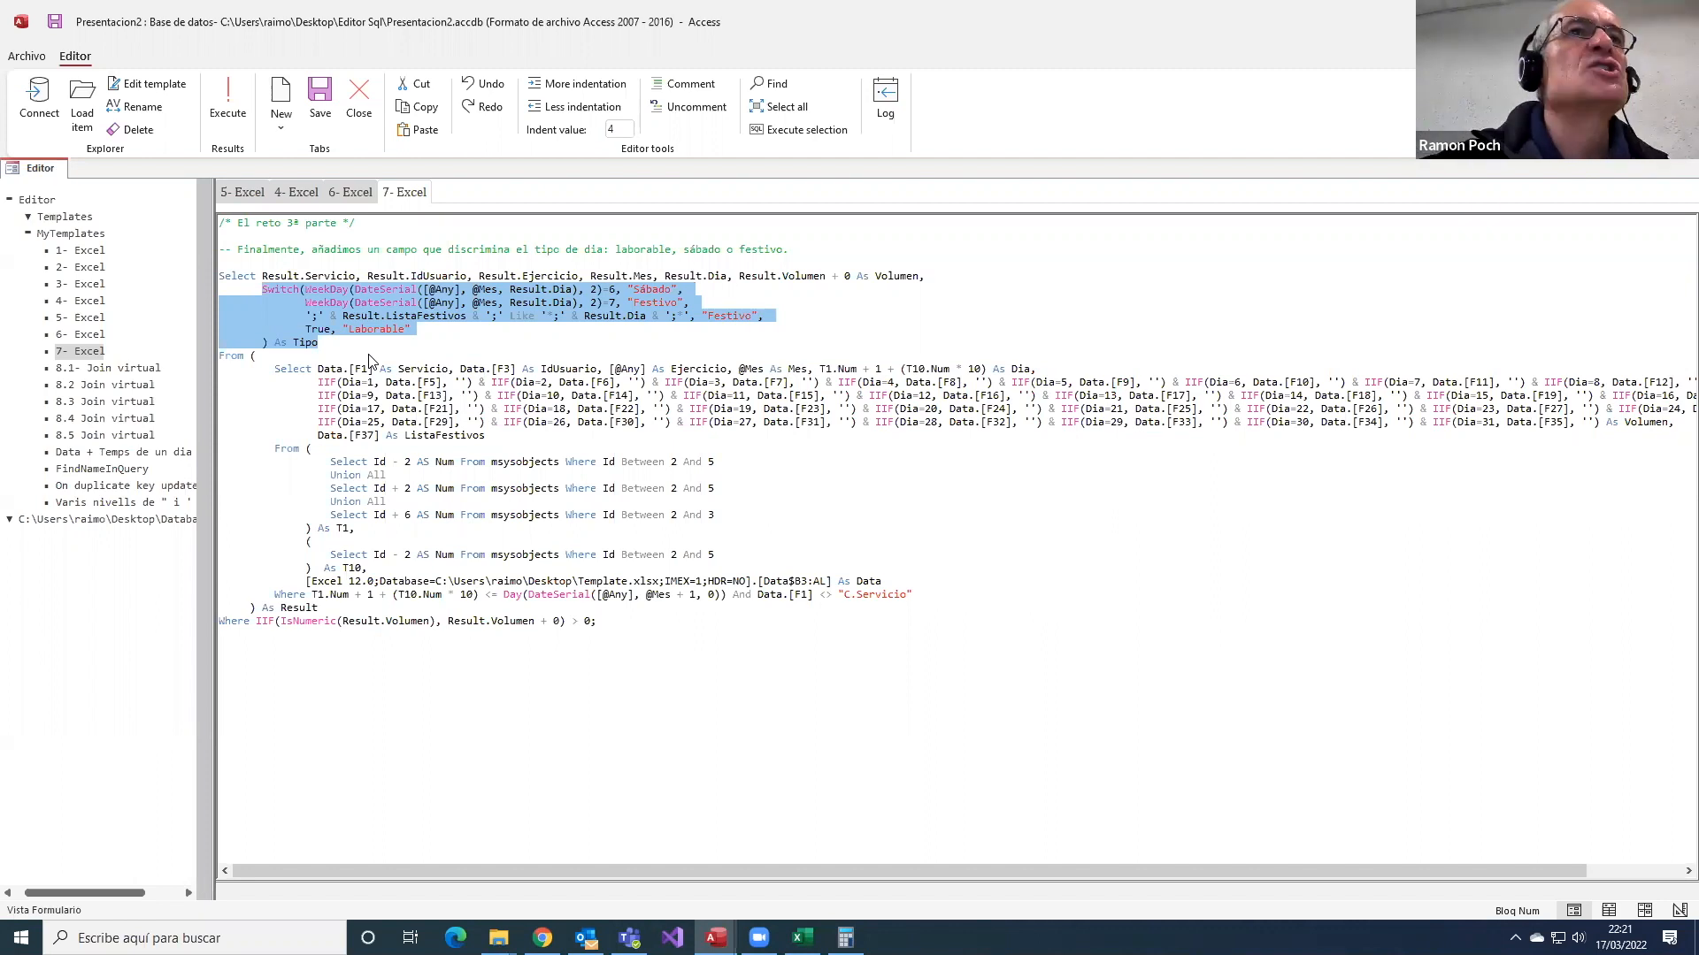
{"action": "left_click", "coordinate": [416, 316]}
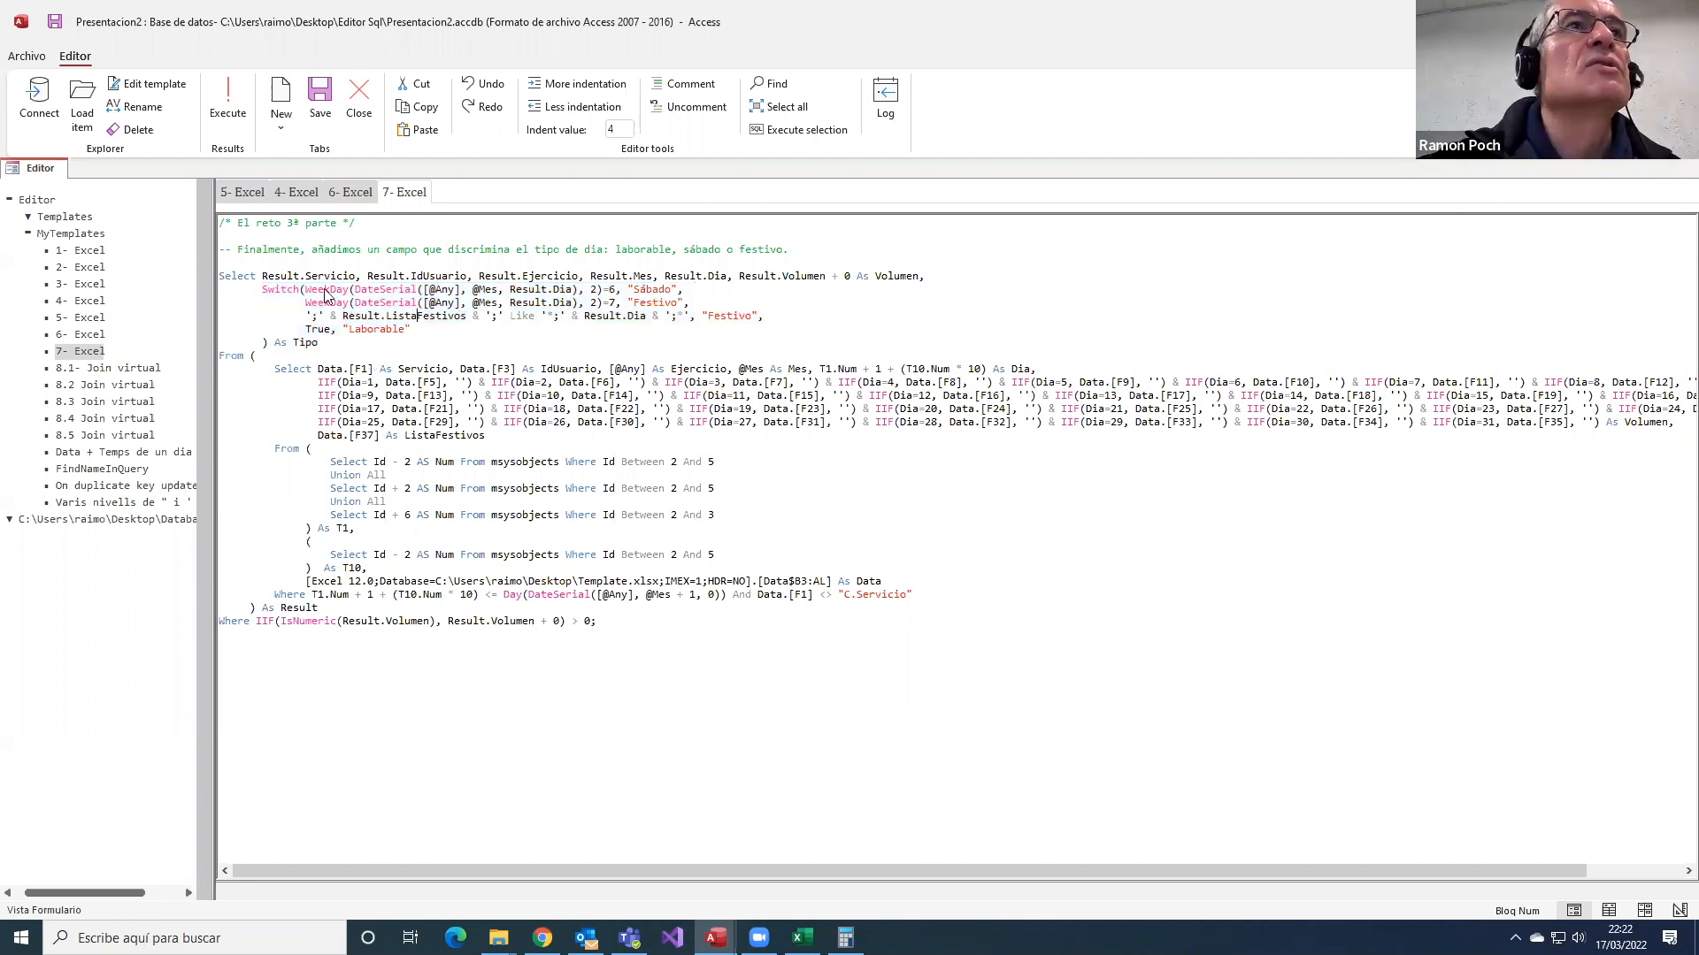
{"action": "left_click_drag", "start_coordinate": [306, 289], "coordinate": [617, 292]}
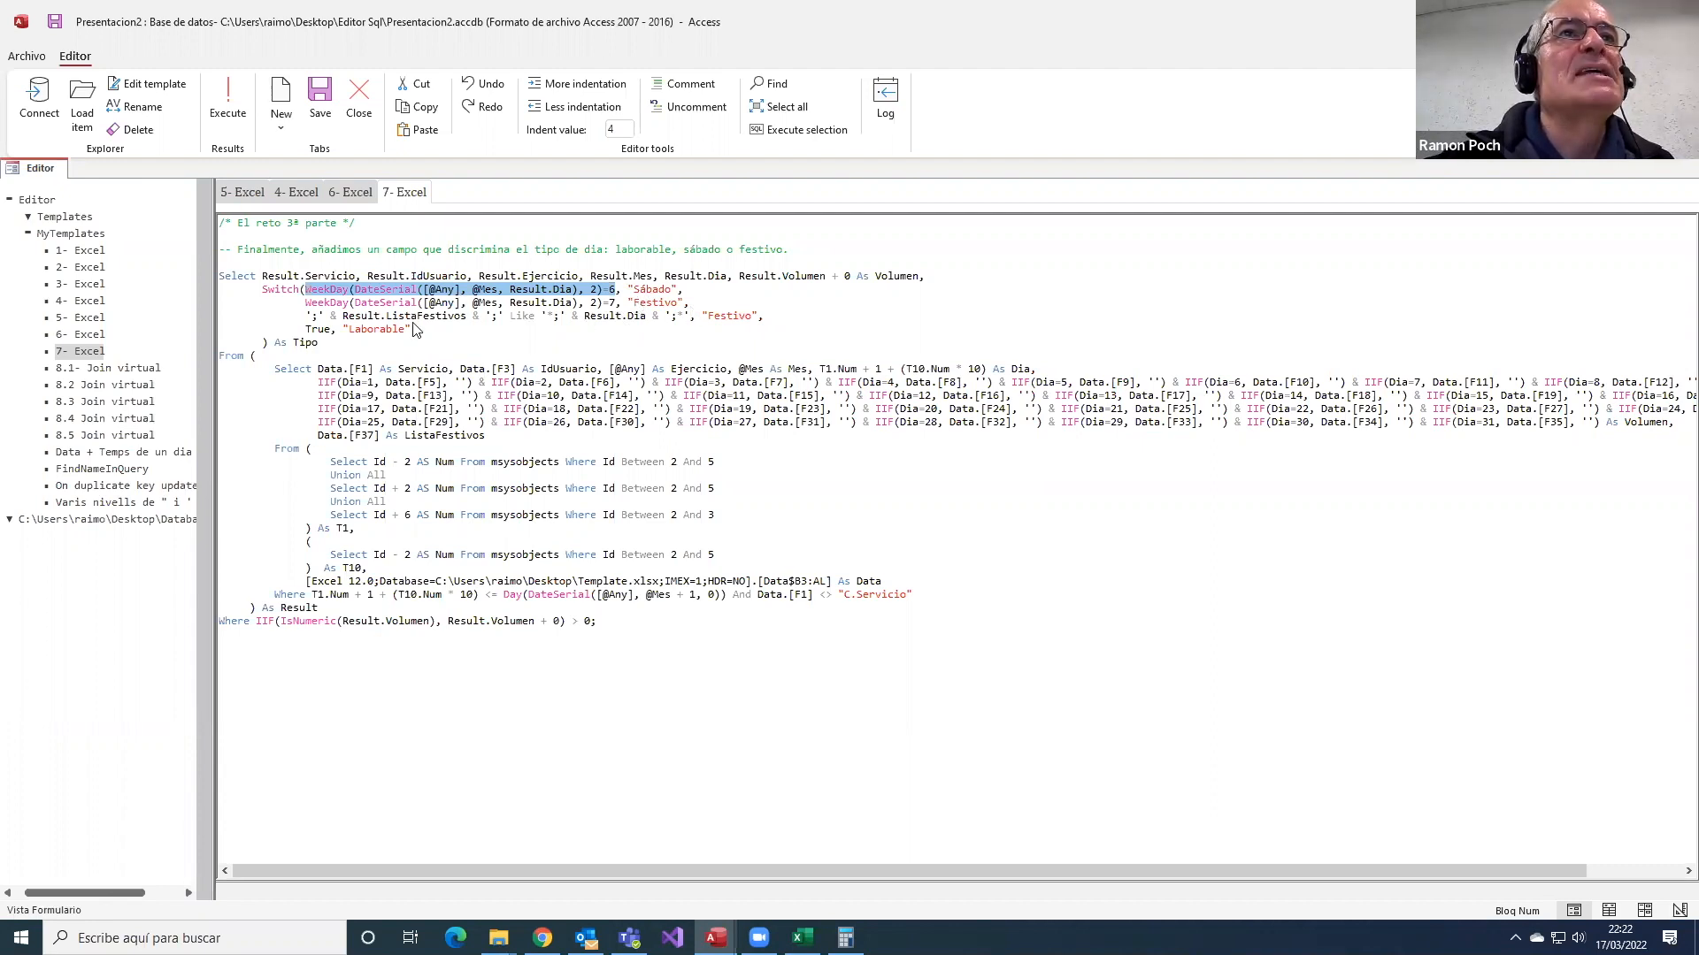
{"action": "double_click", "coordinate": [311, 317]}
{"action": "left_click_drag", "start_coordinate": [308, 317], "coordinate": [776, 318]}
- Check the Lista festivos cell AL4 in Template.xlsx and return to the 7- Excel query in Access
{"action": "left_click", "coordinate": [803, 929]}
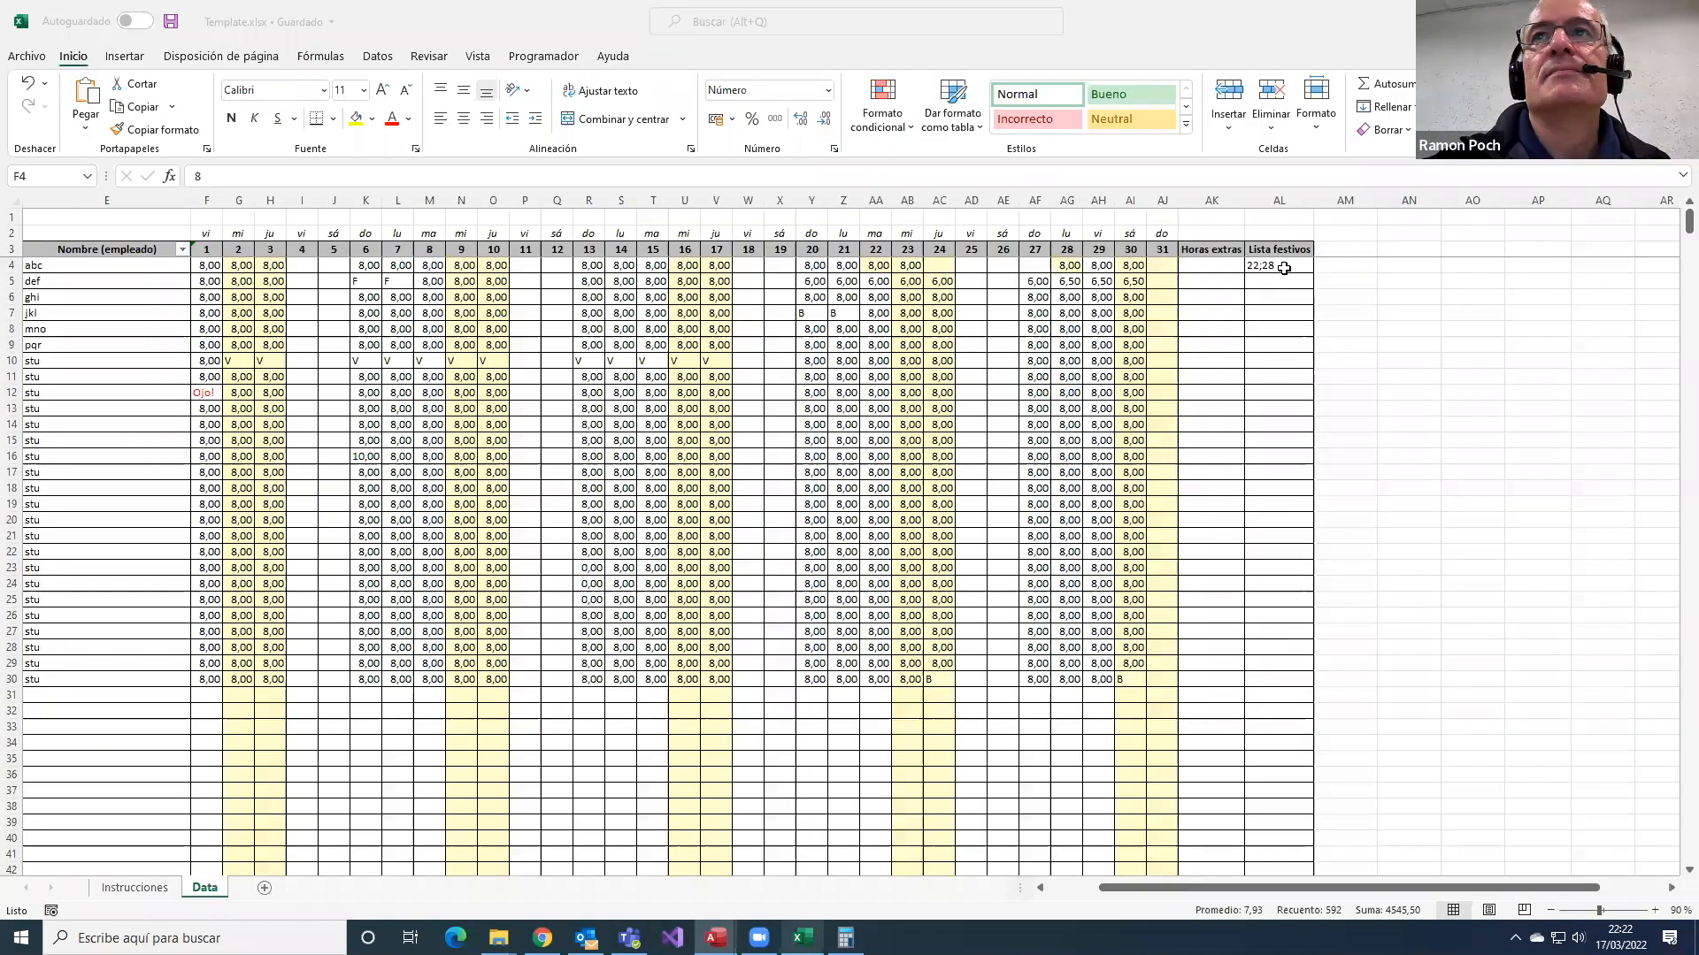
{"action": "left_click", "coordinate": [1284, 268]}
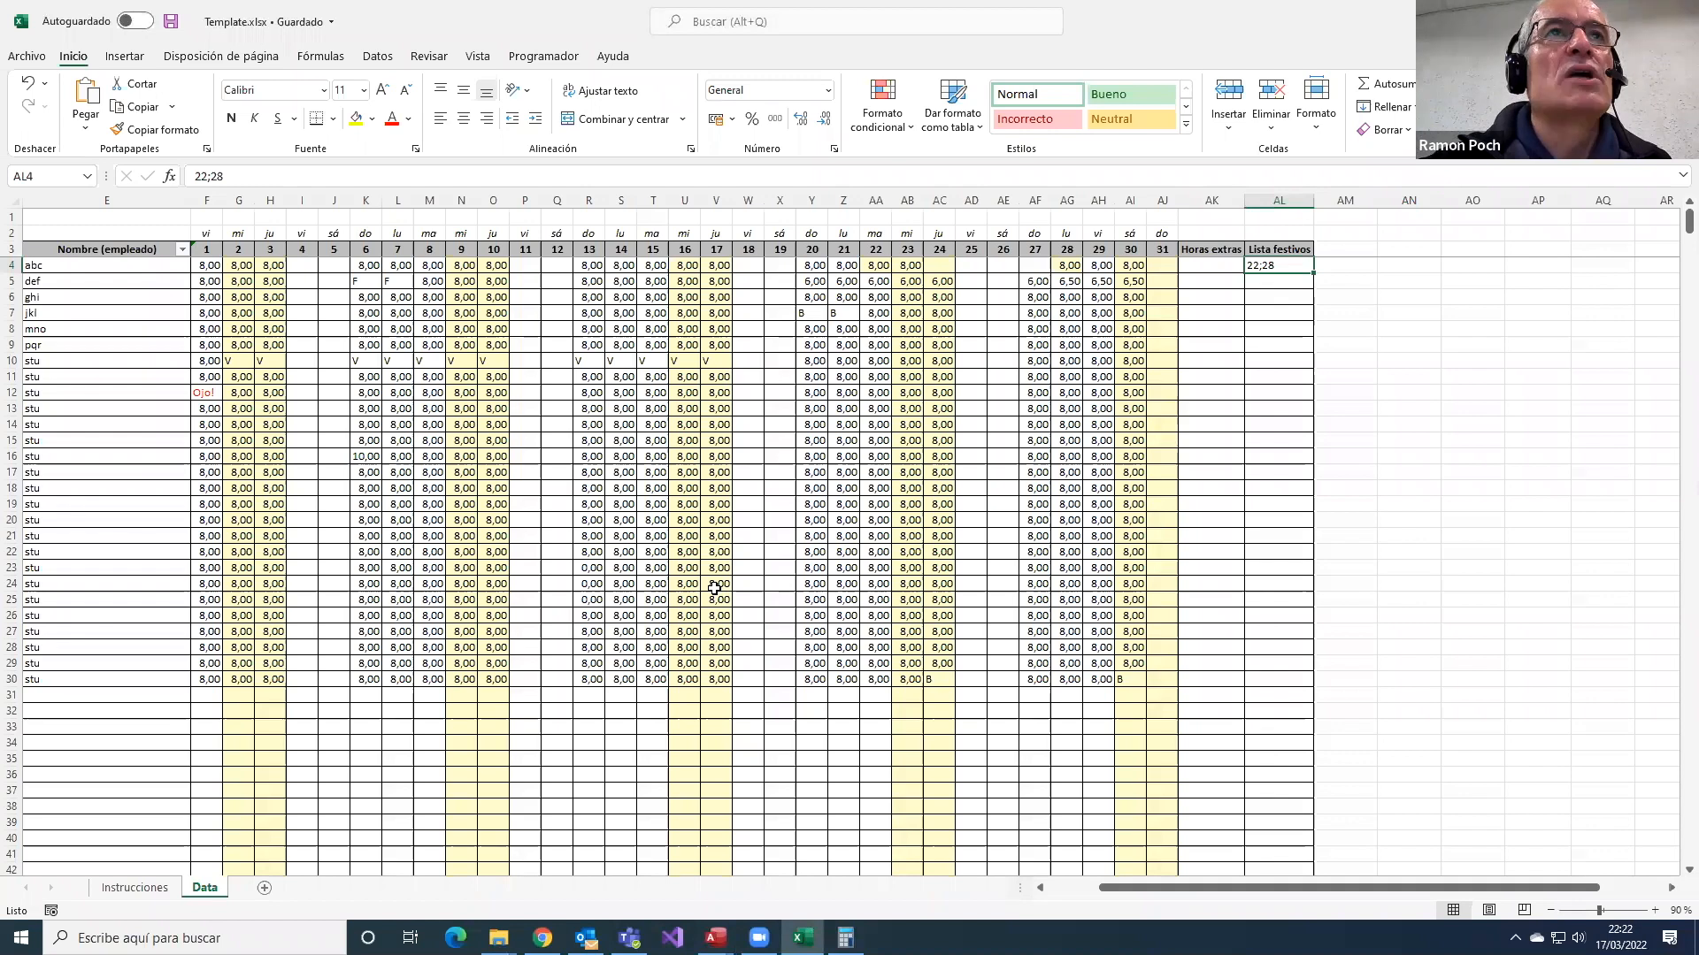
{"action": "mouse_move", "coordinate": [716, 936]}
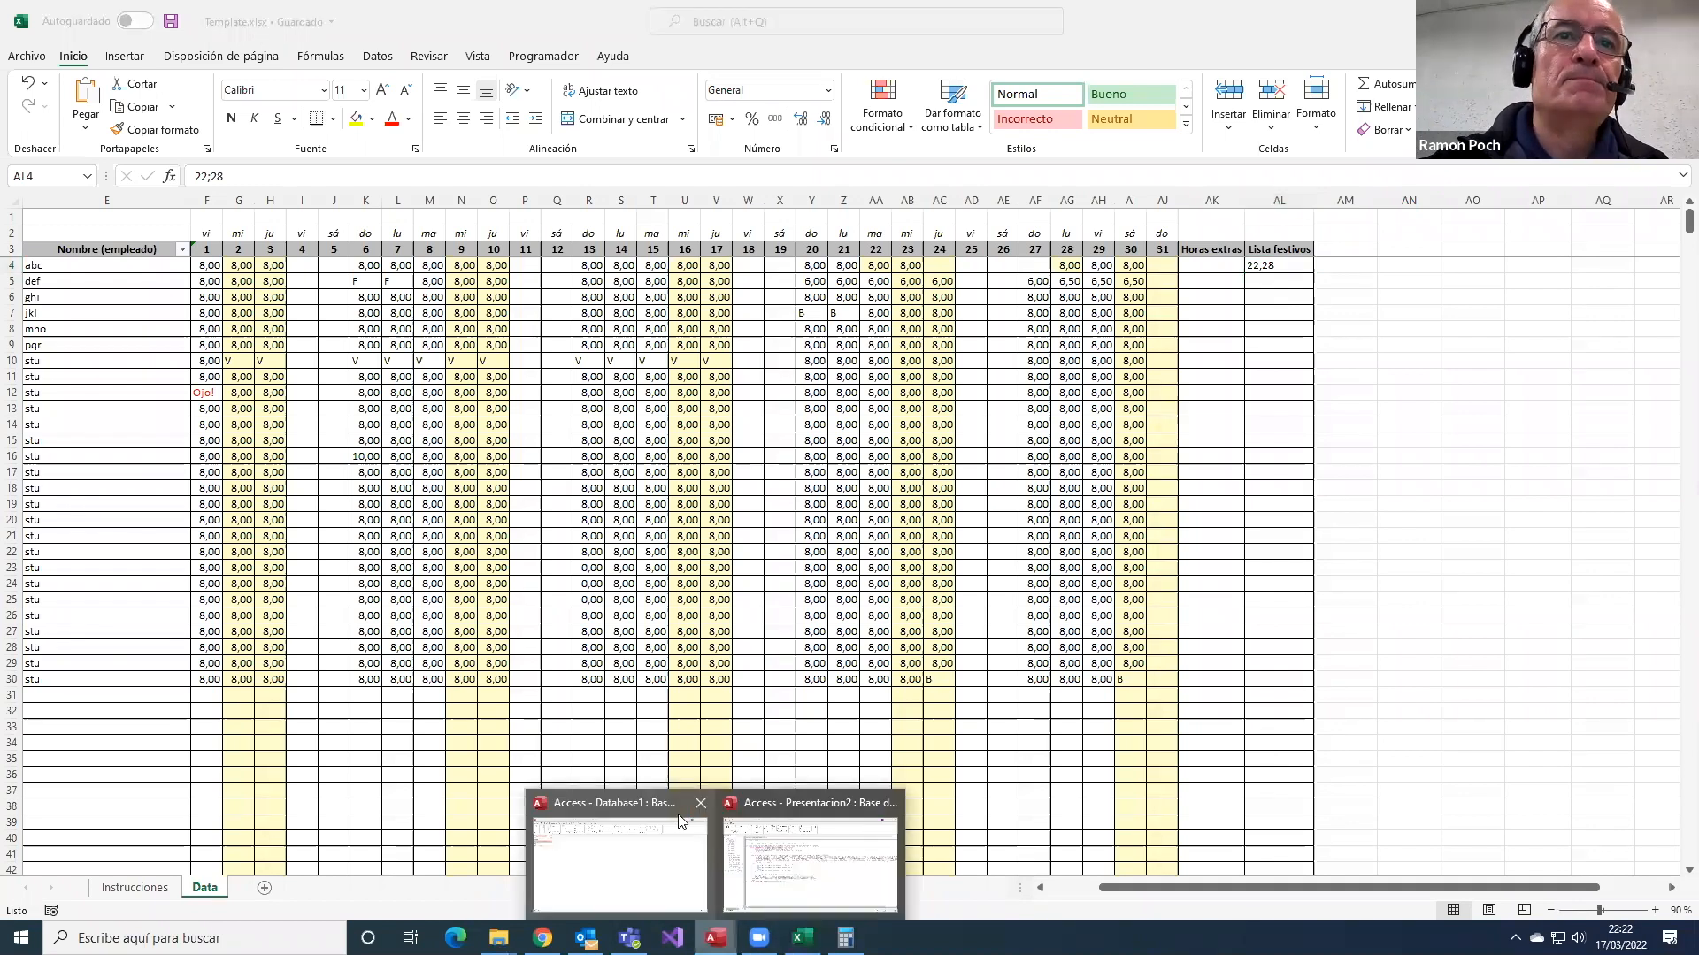
{"action": "left_click", "coordinate": [677, 821]}
{"action": "left_click", "coordinate": [716, 937]}
{"action": "left_click", "coordinate": [810, 863]}
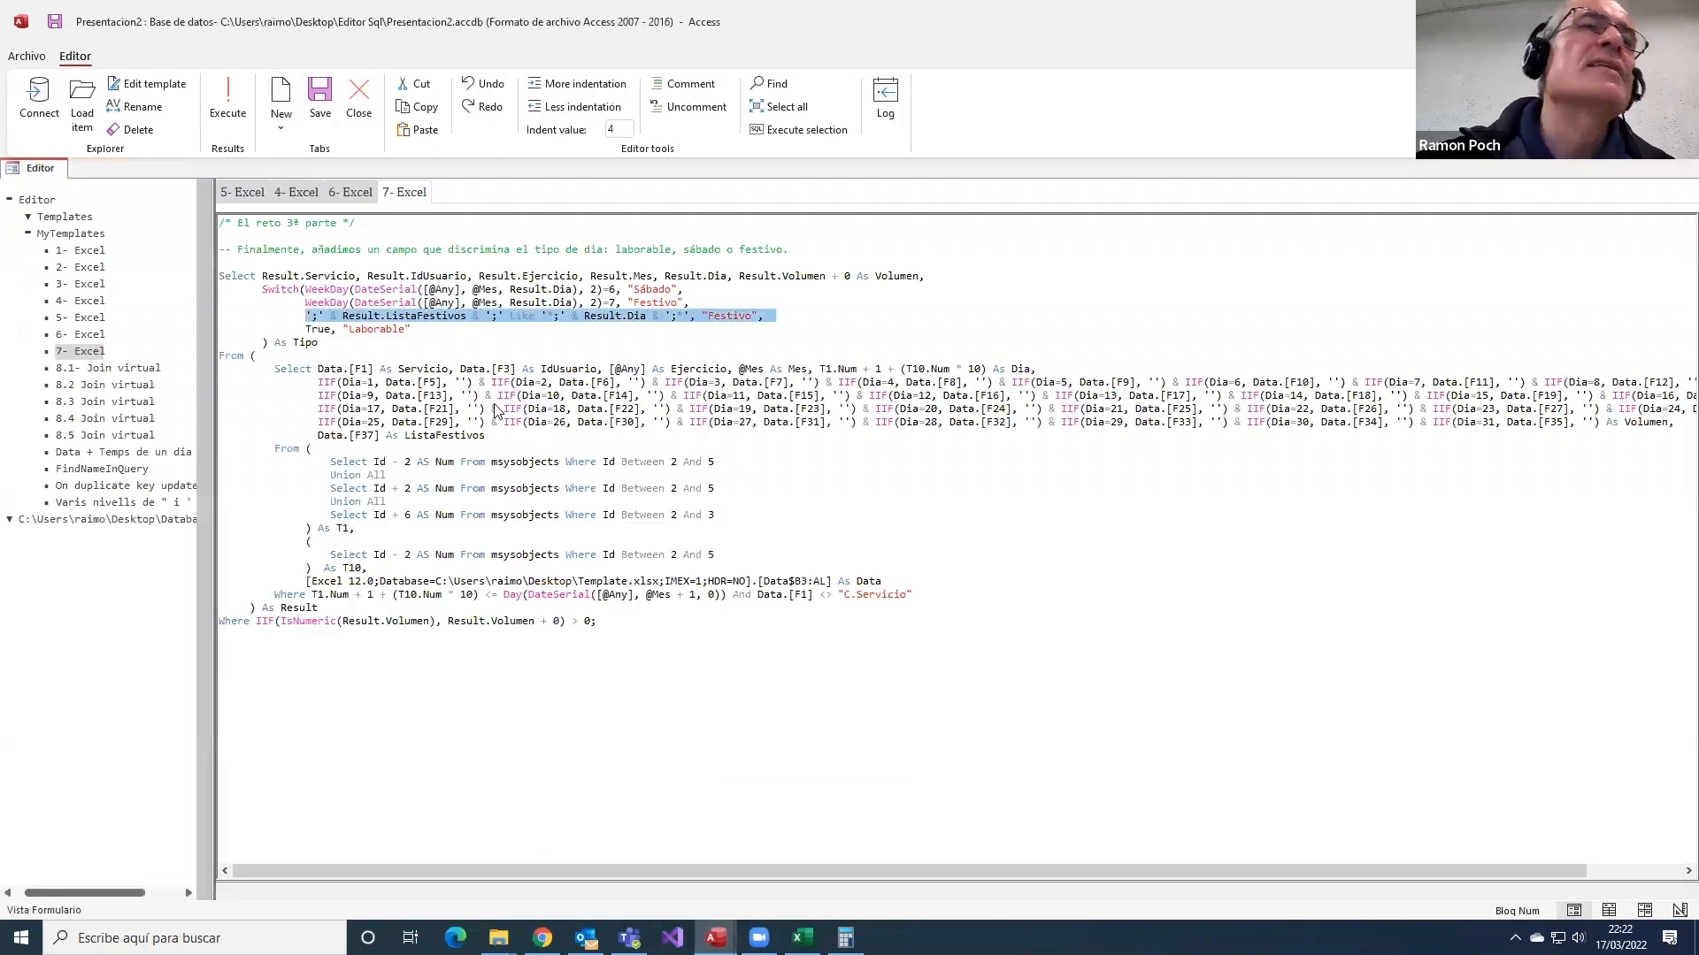
- Examine the semicolon delimiters and Like pattern in the ListaFestivos condition, plus the True, "Laborable" default of the Switch
{"action": "left_click", "coordinate": [442, 328]}
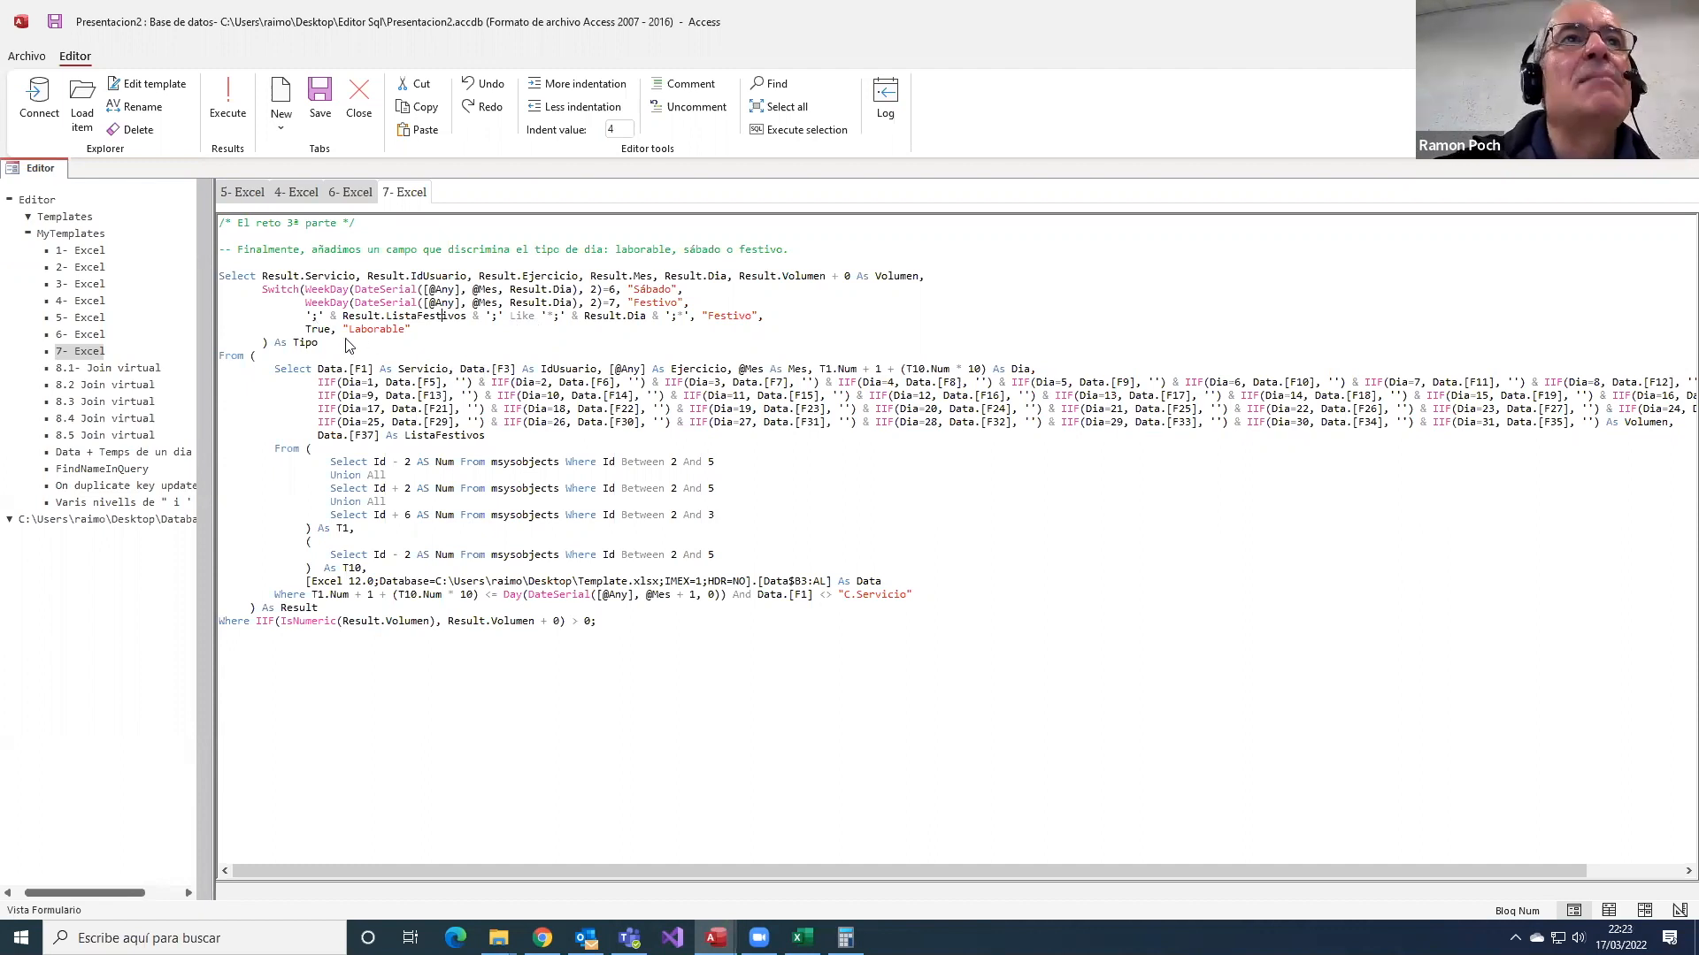
{"action": "left_click_drag", "start_coordinate": [307, 316], "coordinate": [333, 319]}
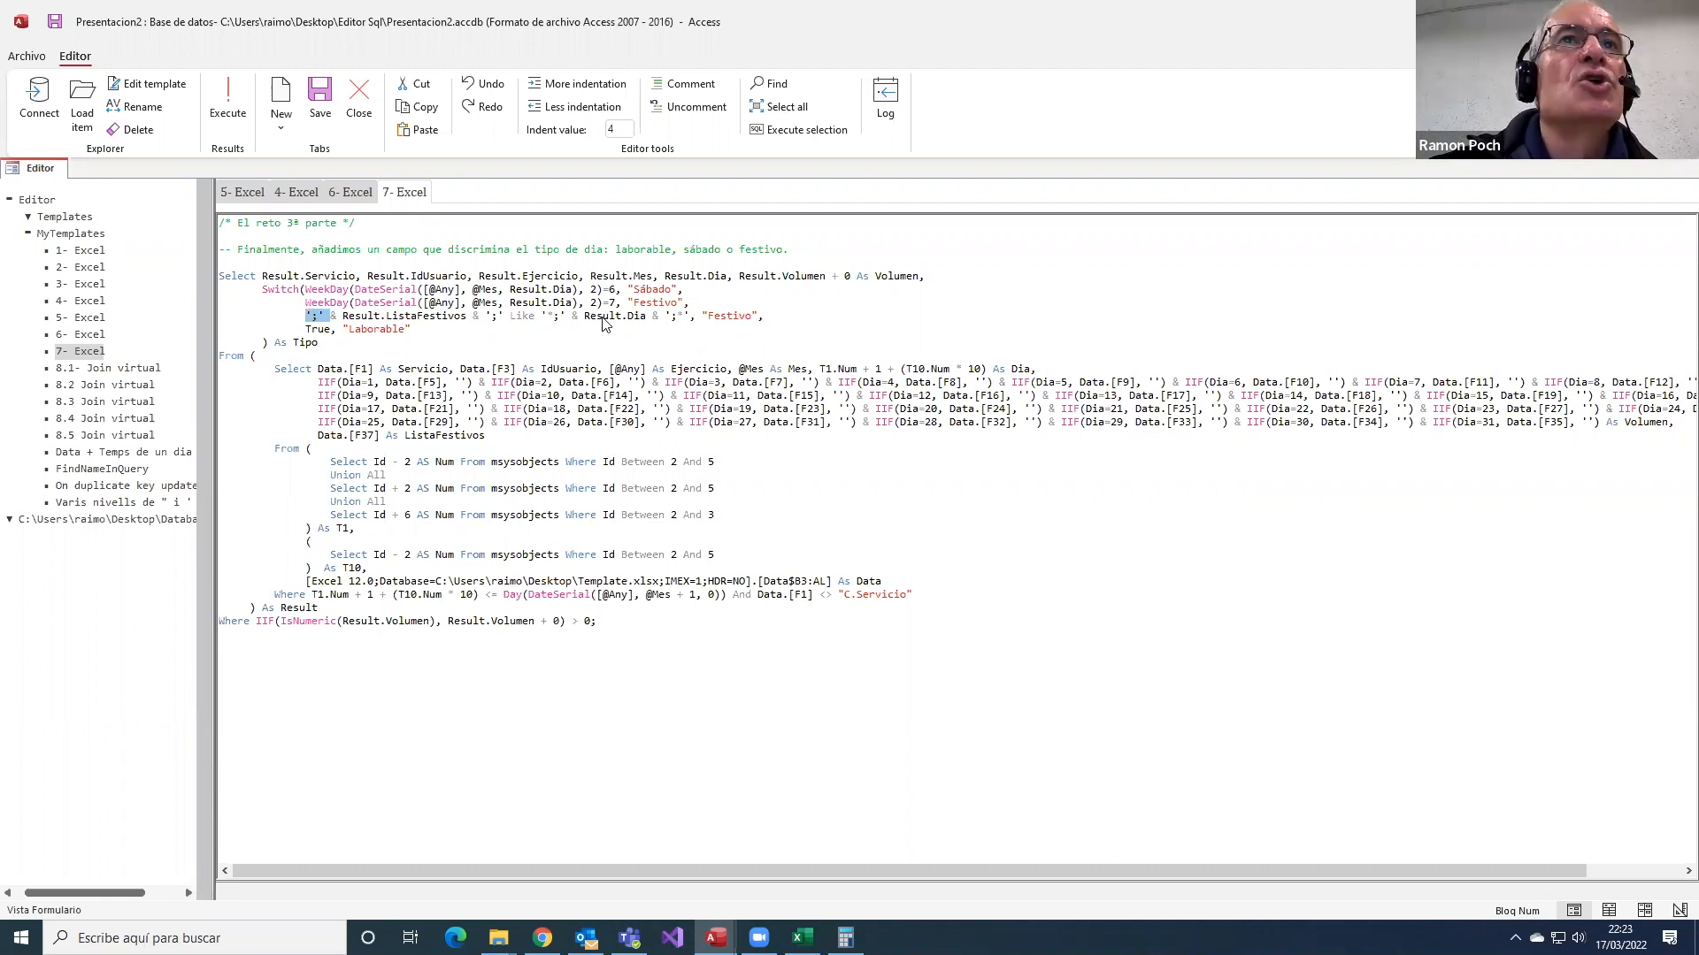
{"action": "left_click", "coordinate": [546, 316]}
{"action": "double_click", "coordinate": [546, 316]}
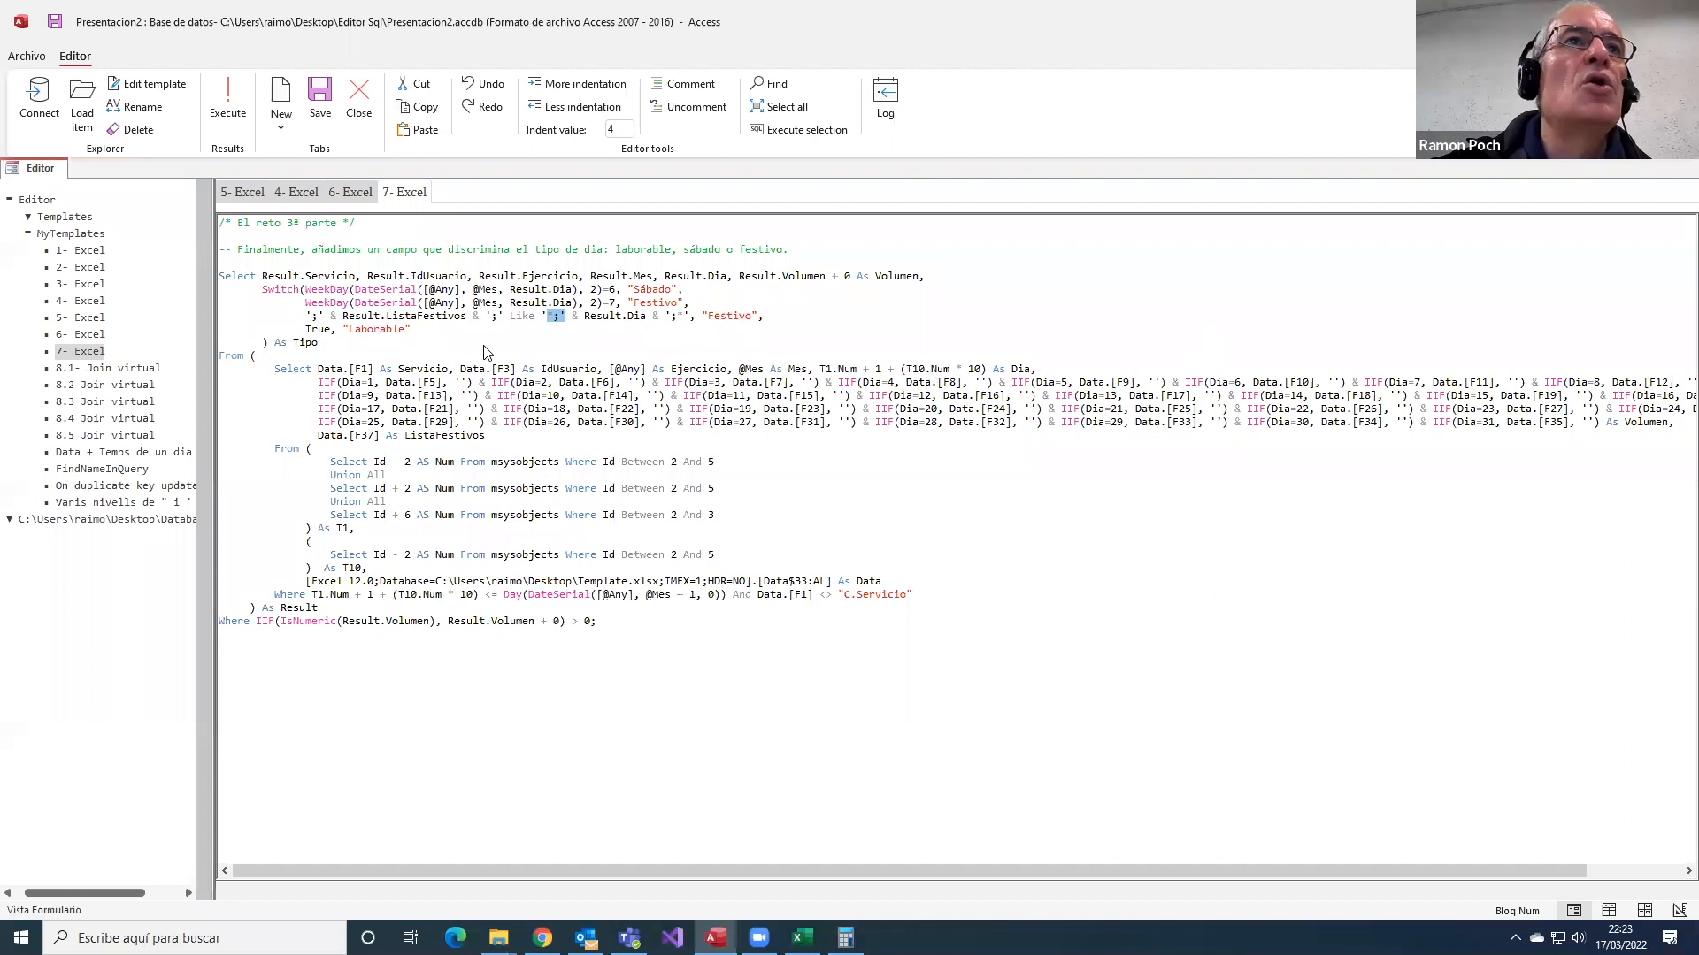
{"action": "left_click", "coordinate": [447, 333]}
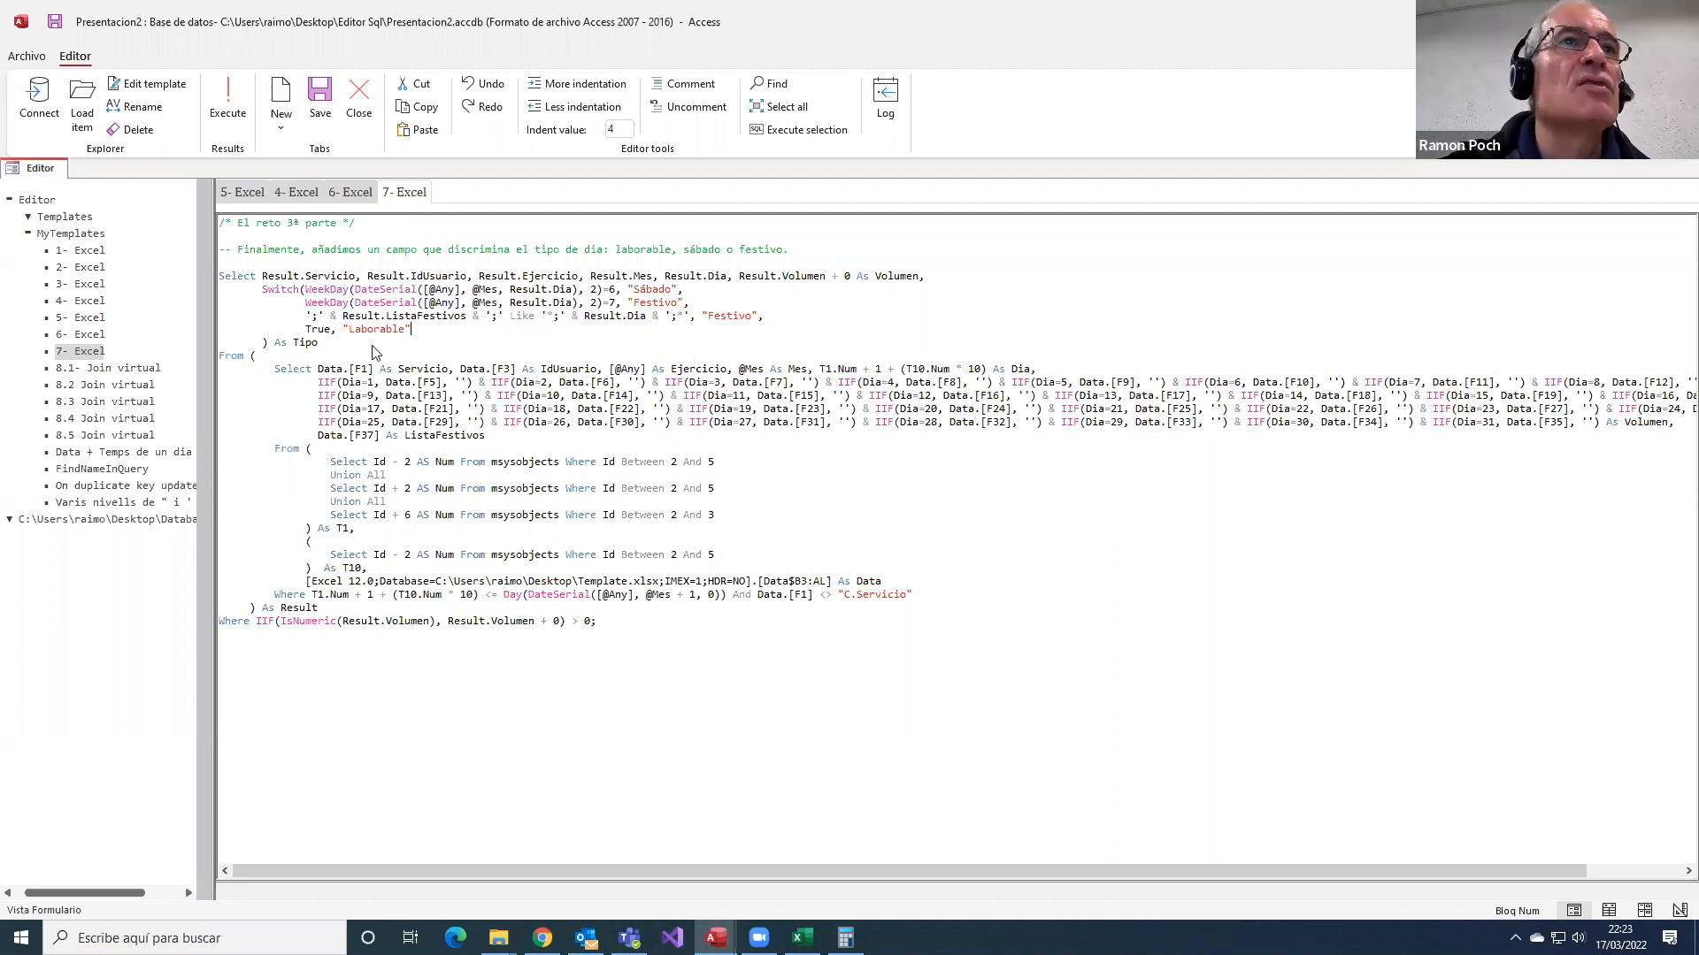
{"action": "left_click", "coordinate": [643, 316]}
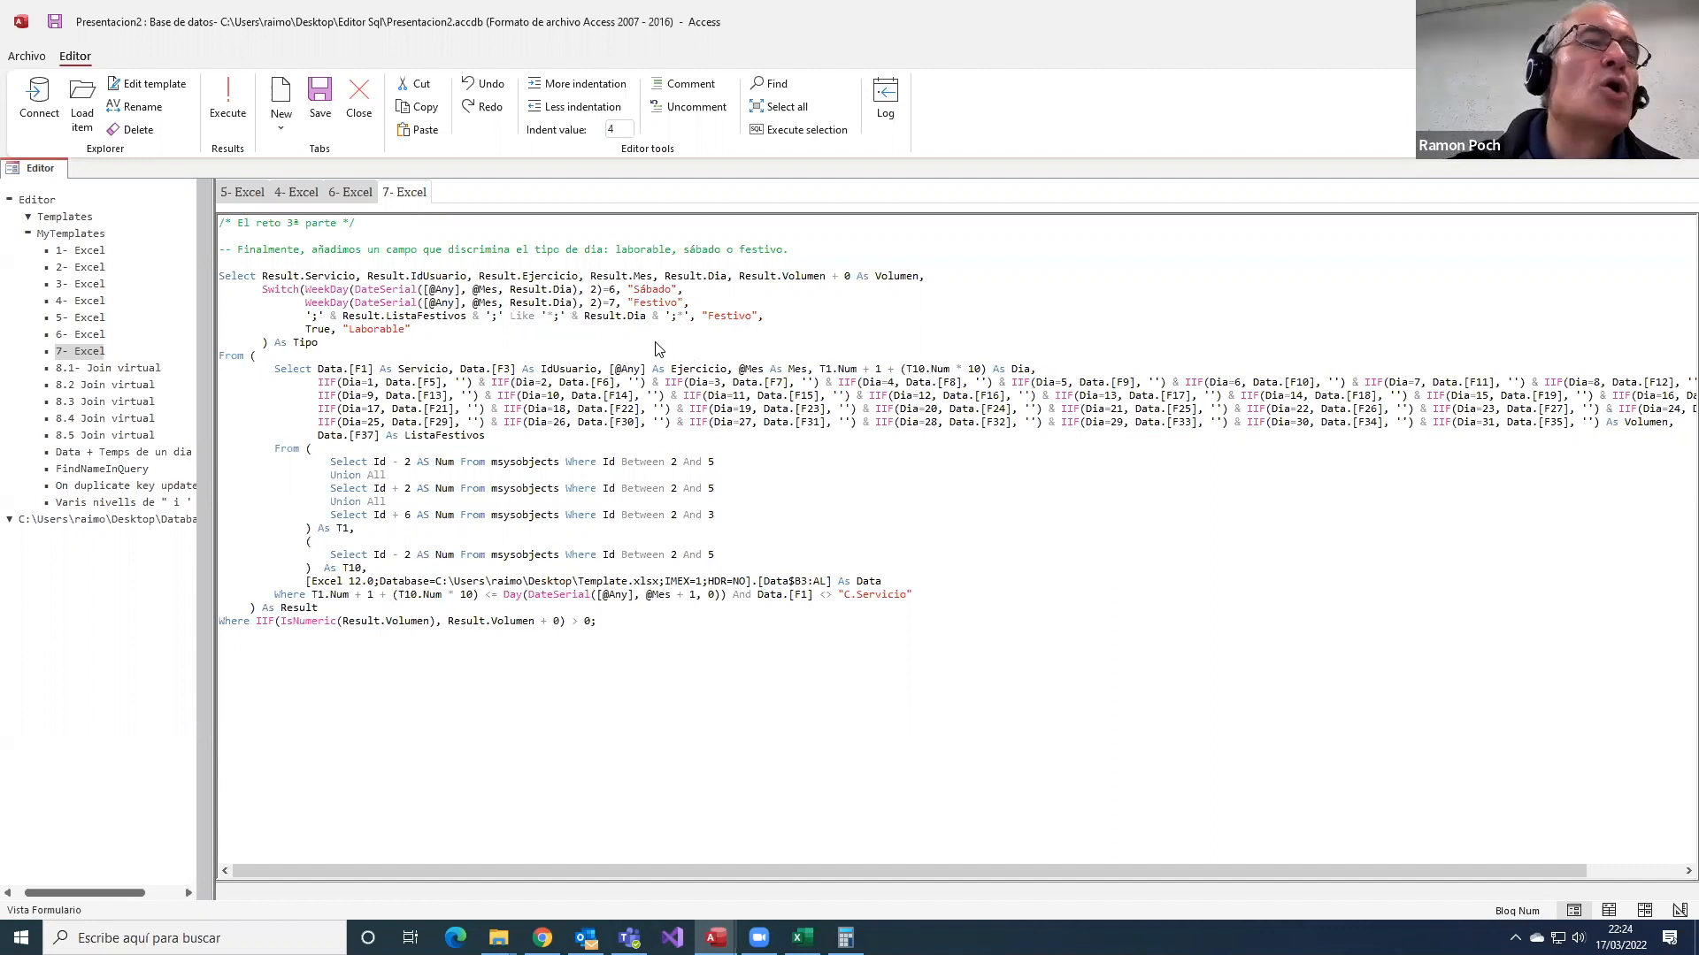
{"action": "left_click", "coordinate": [309, 330]}
{"action": "left_click", "coordinate": [329, 334], "text": "shift"}
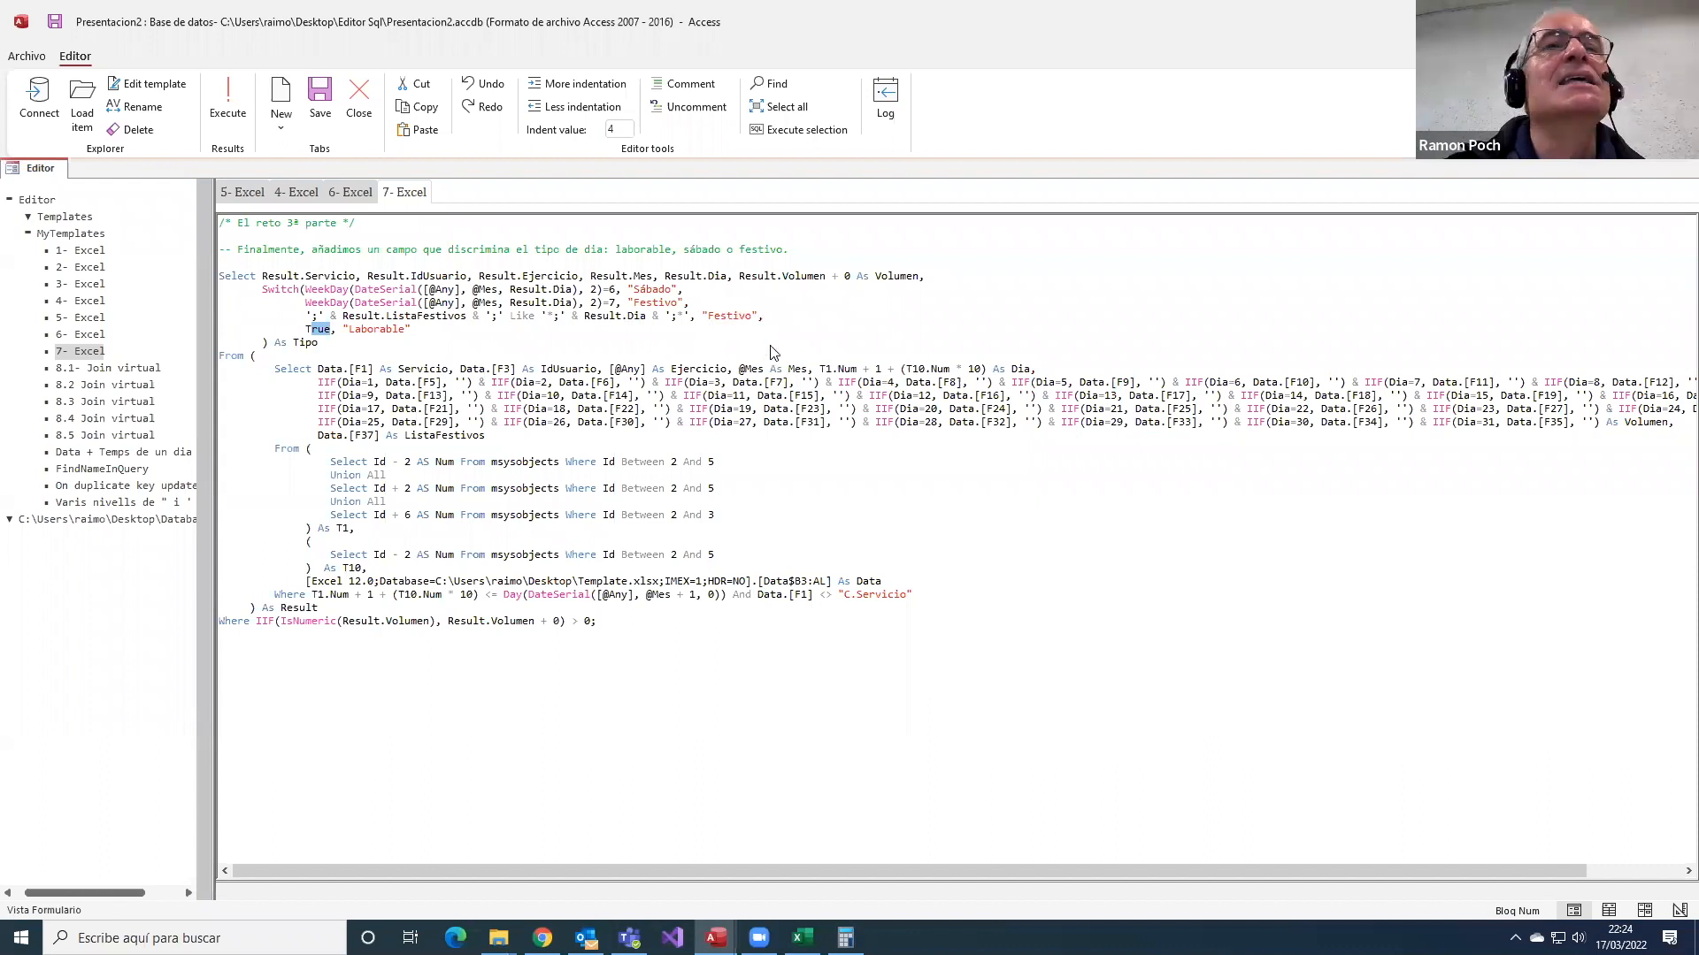
{"action": "left_click", "coordinate": [365, 341]}
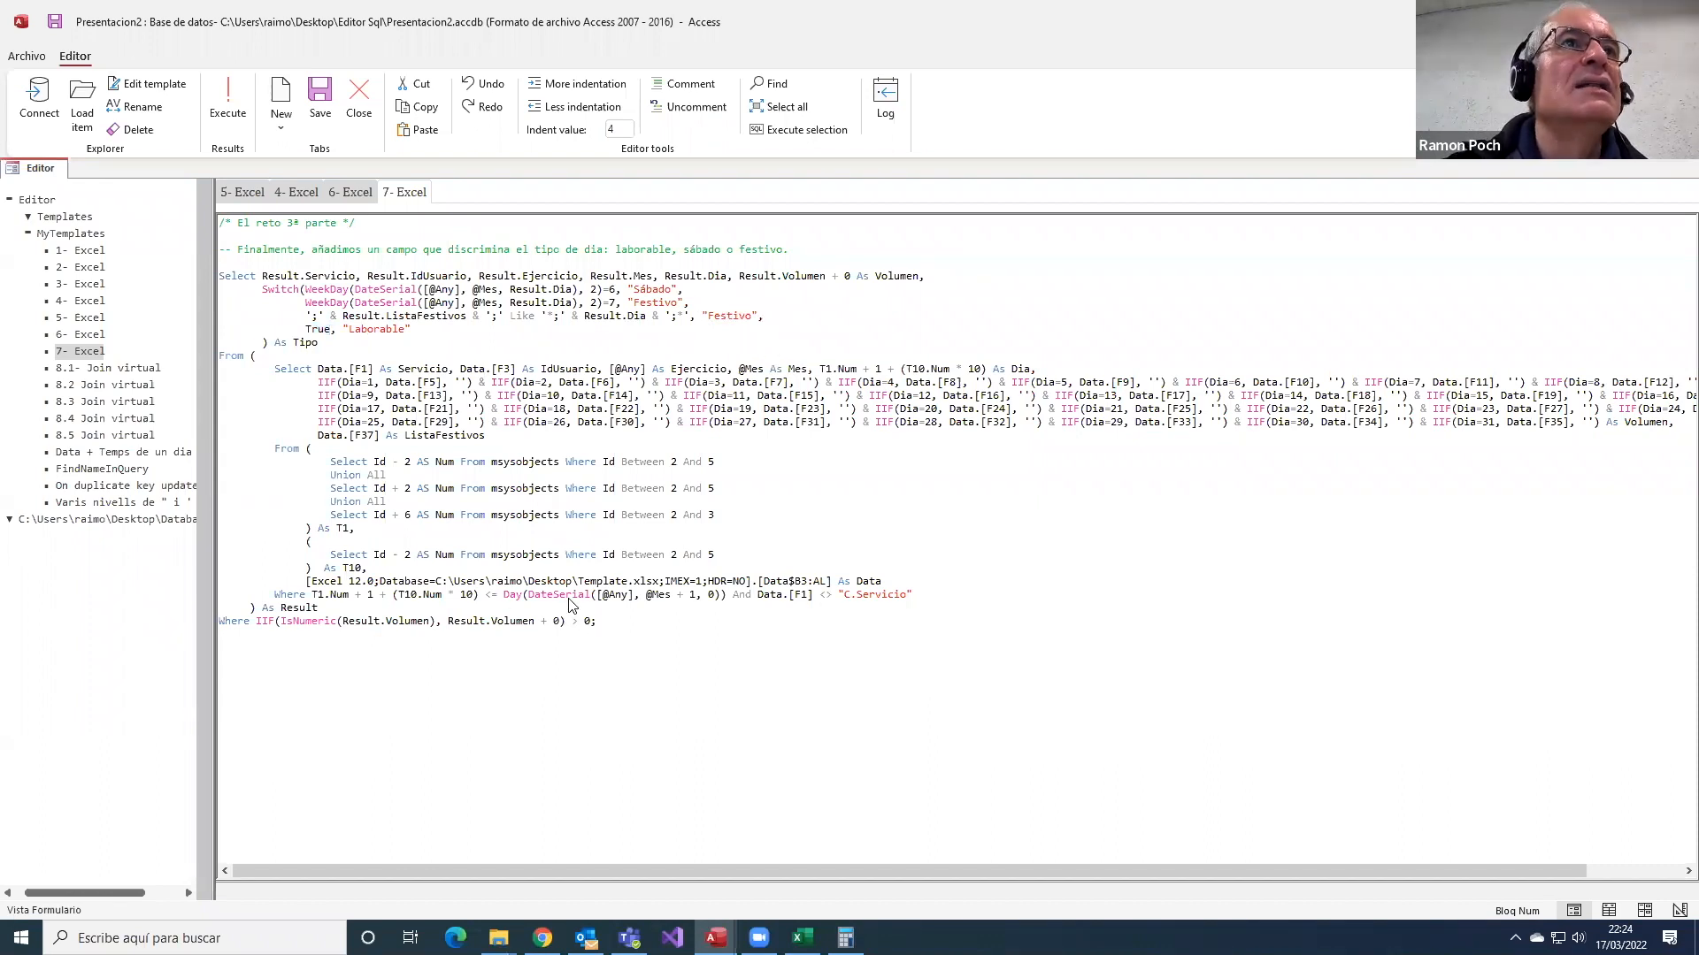
{"action": "left_click", "coordinate": [523, 489]}
{"action": "left_click", "coordinate": [228, 105]}
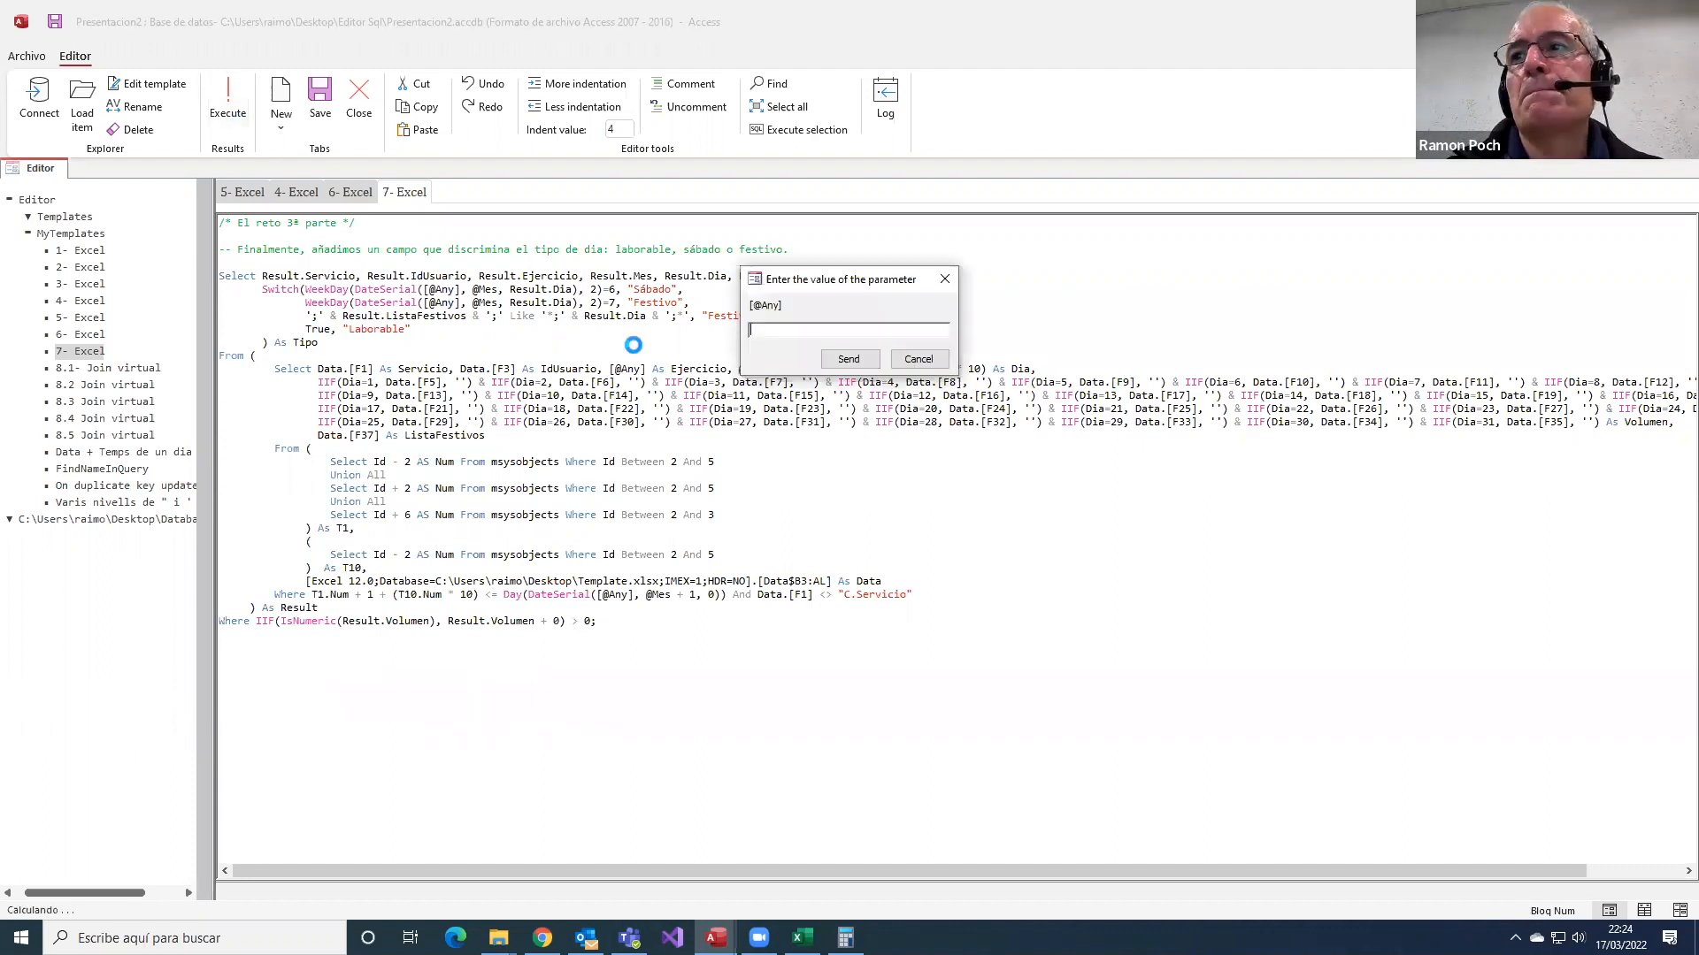
{"action": "type", "text": "202"}
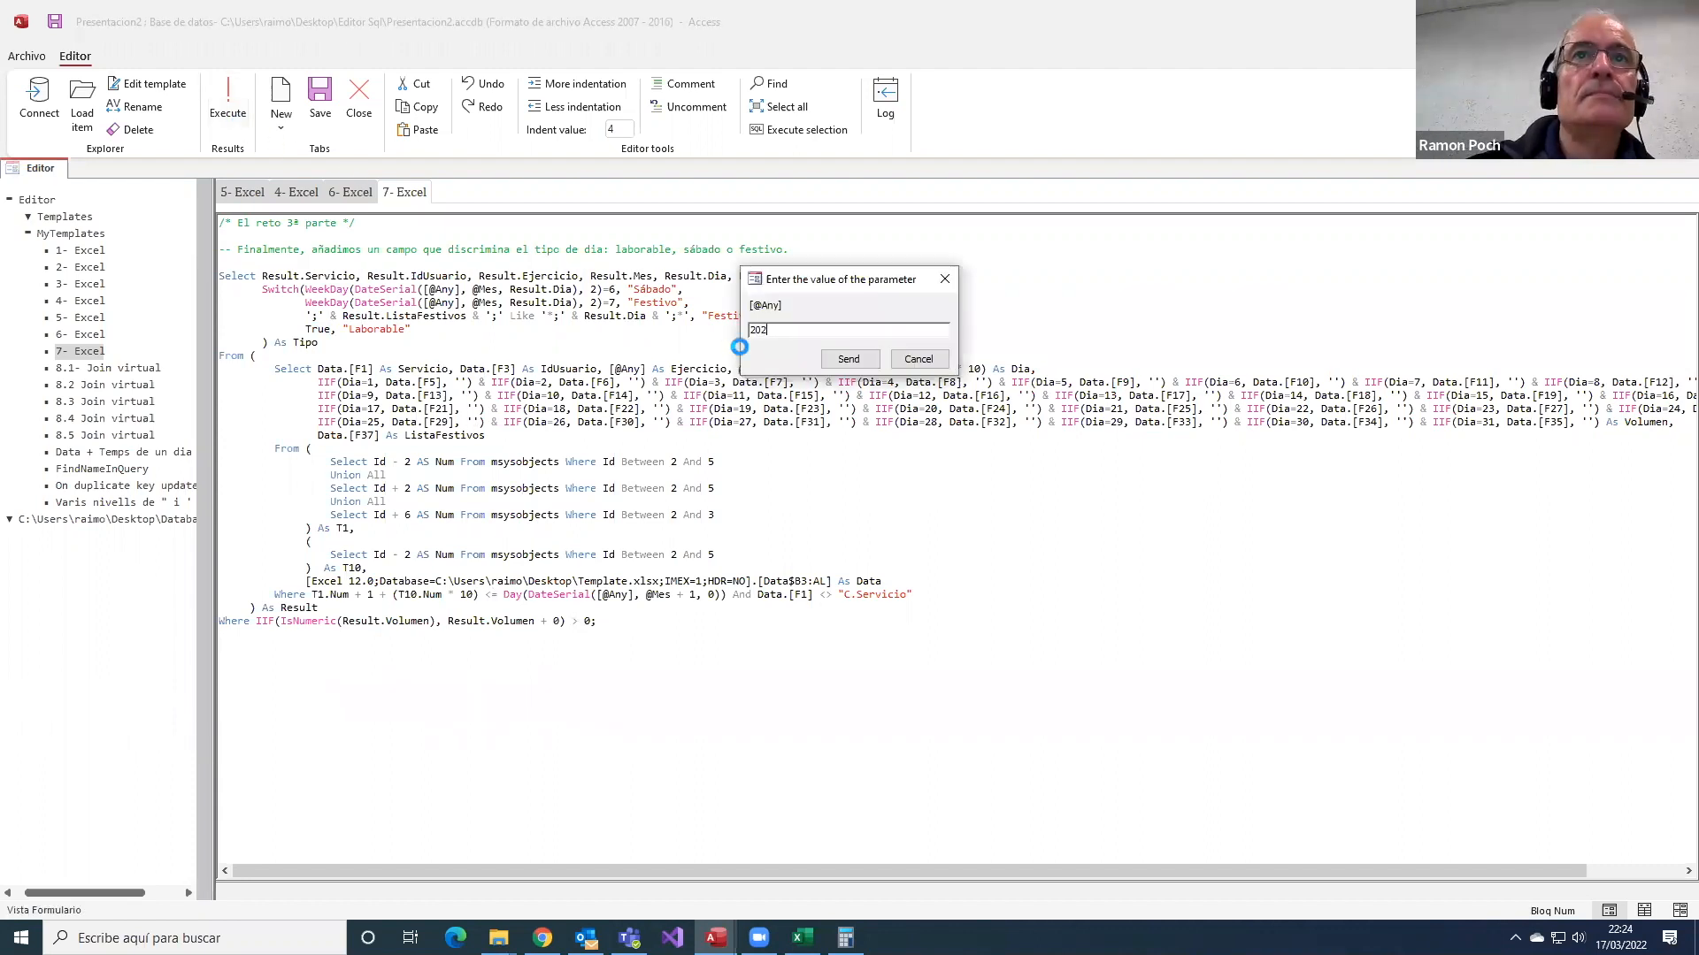
{"action": "type", "text": "2"}
{"action": "key", "text": "Return"}
{"action": "type", "text": "7"}
{"action": "key", "text": "Return"}
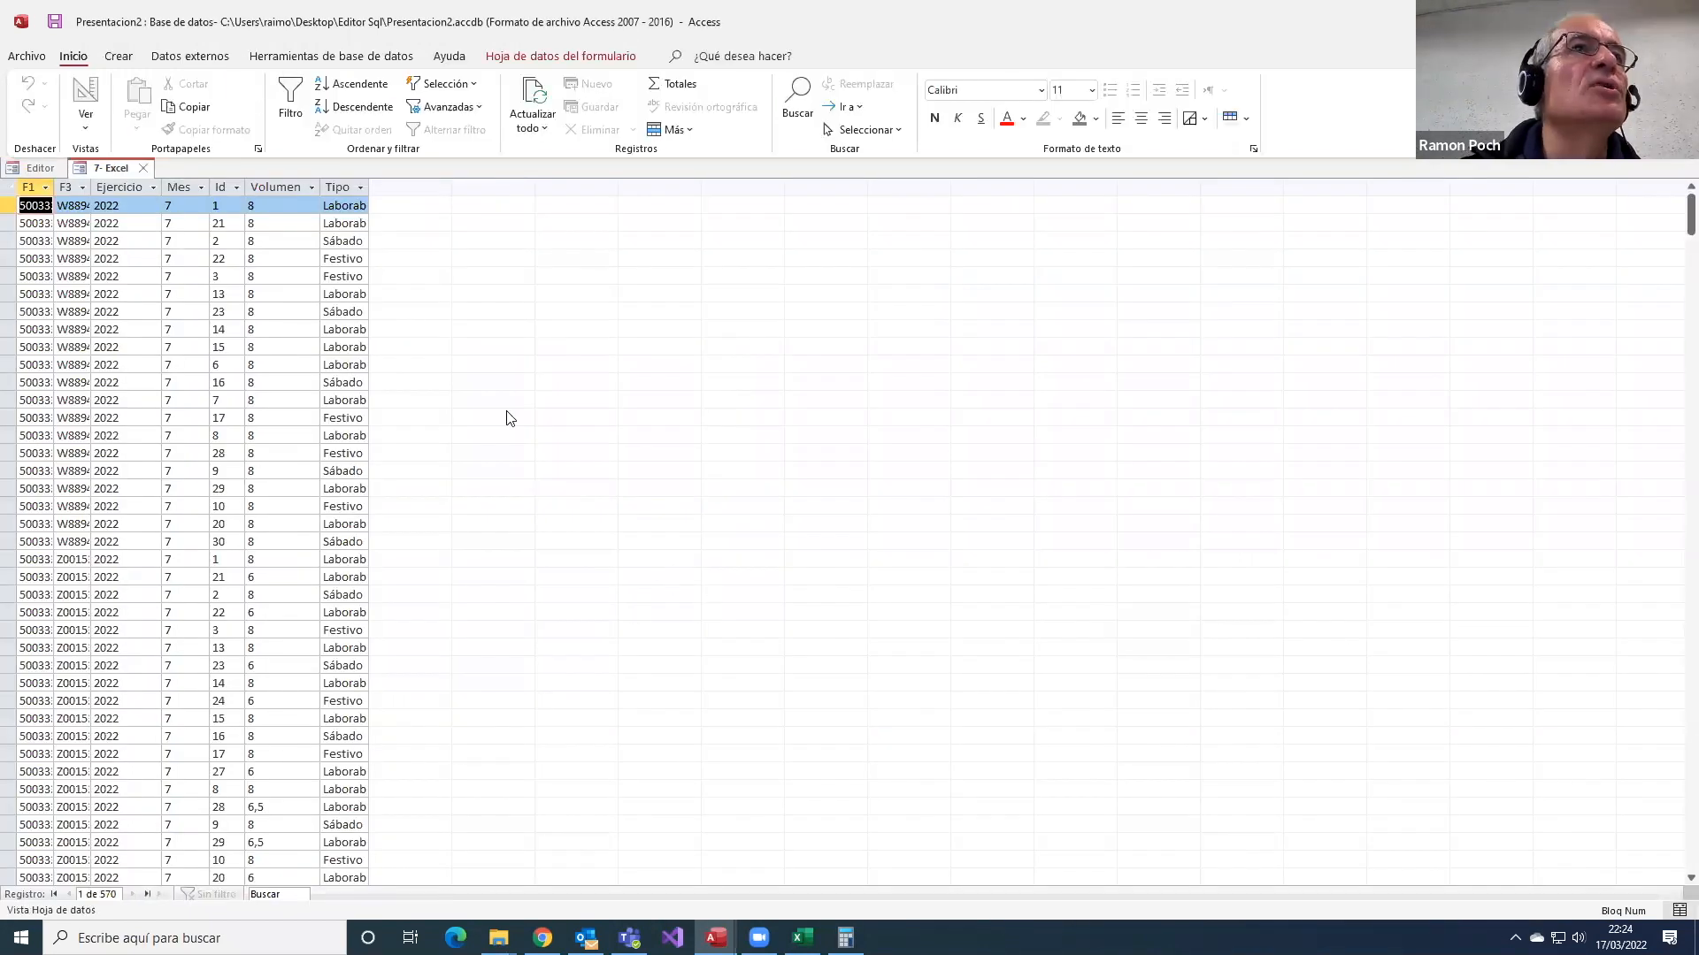
- Fit the Tipo column to its contents, and check the first employee's day 28 cell AG4 against Lista festivos in Template.xlsx
{"action": "double_click", "coordinate": [369, 187]}
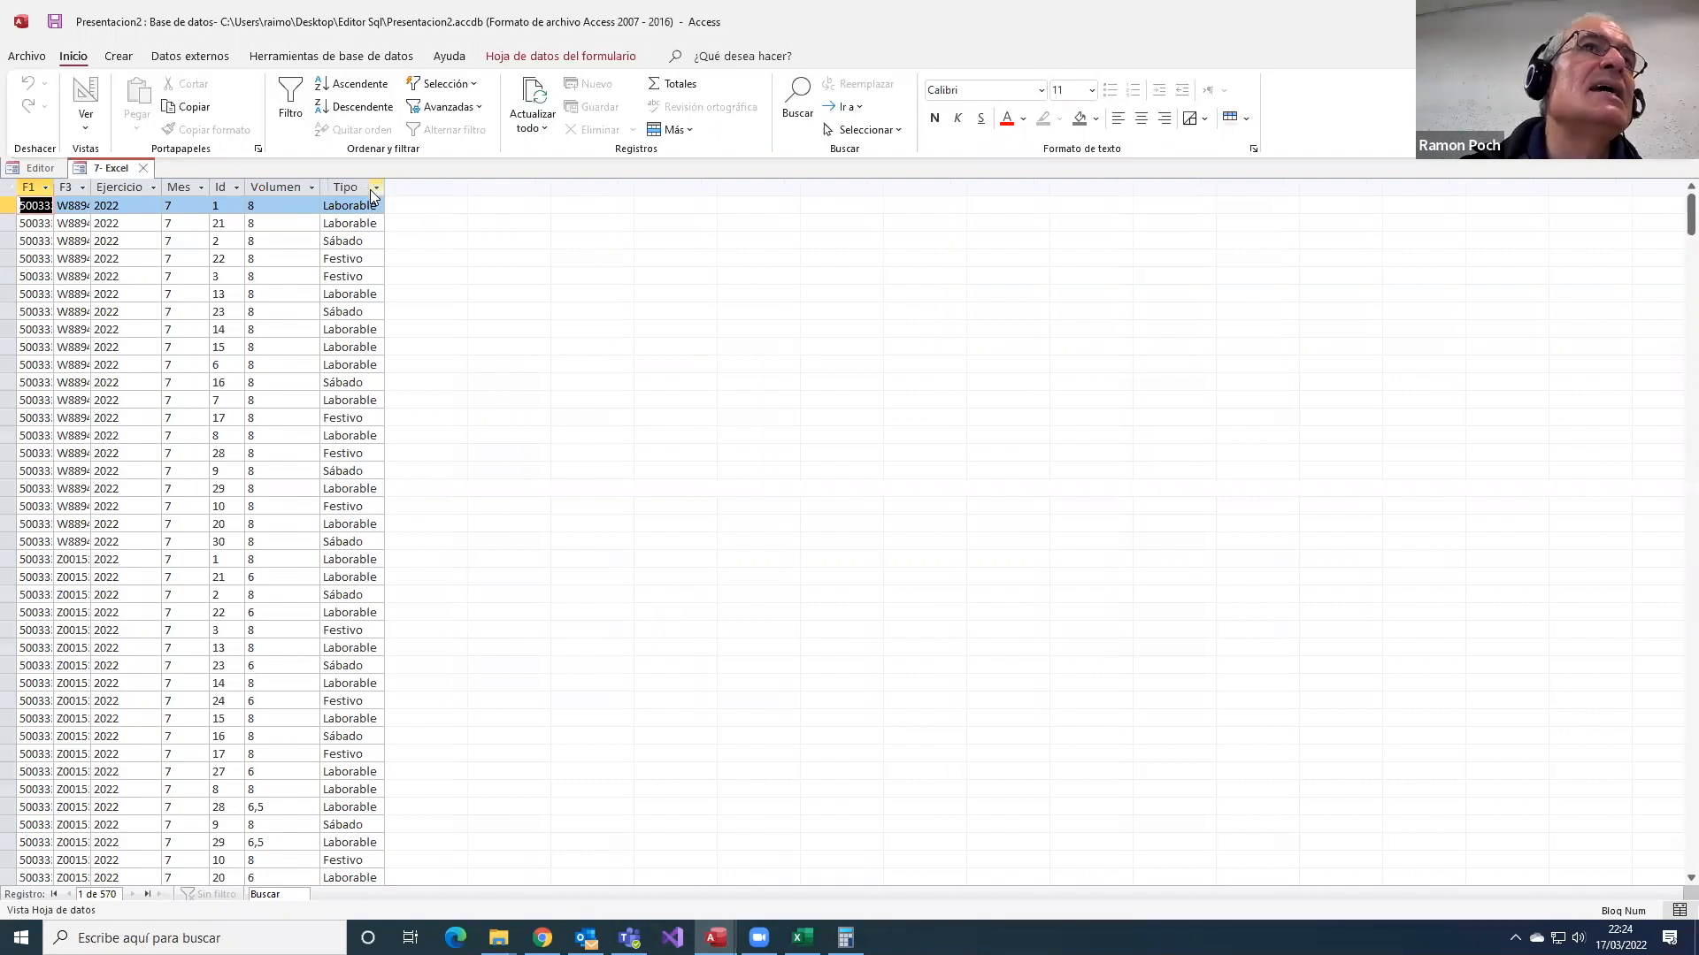
{"action": "left_click", "coordinate": [802, 936]}
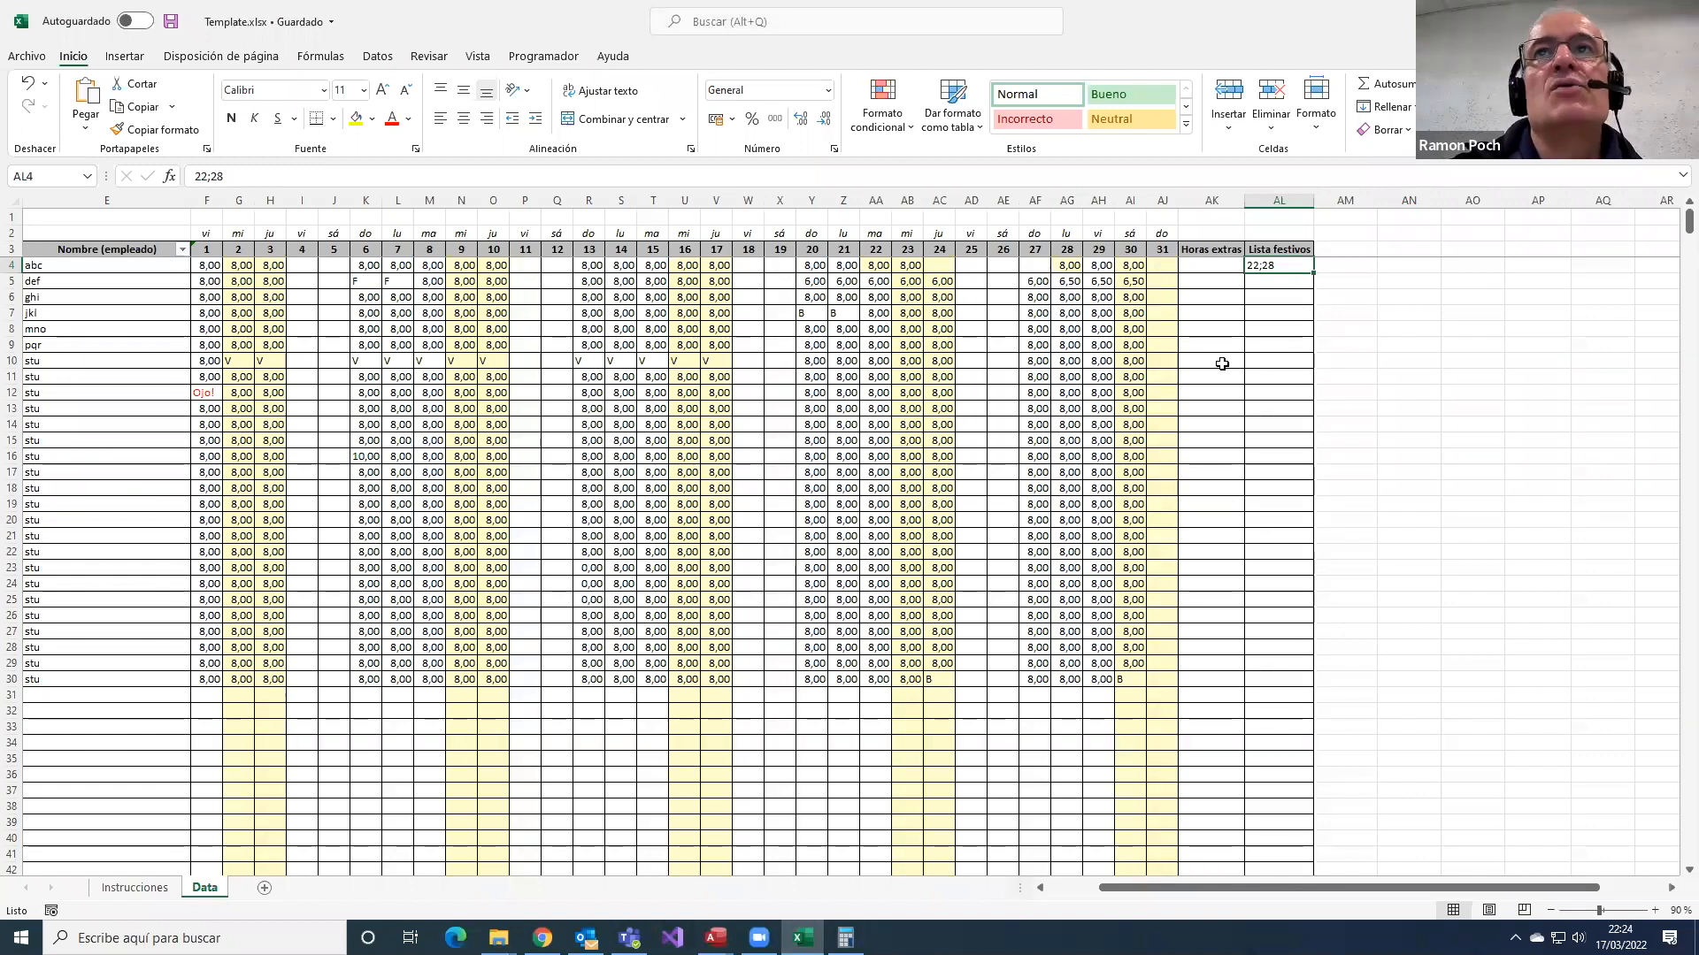
{"action": "left_click", "coordinate": [1073, 265]}
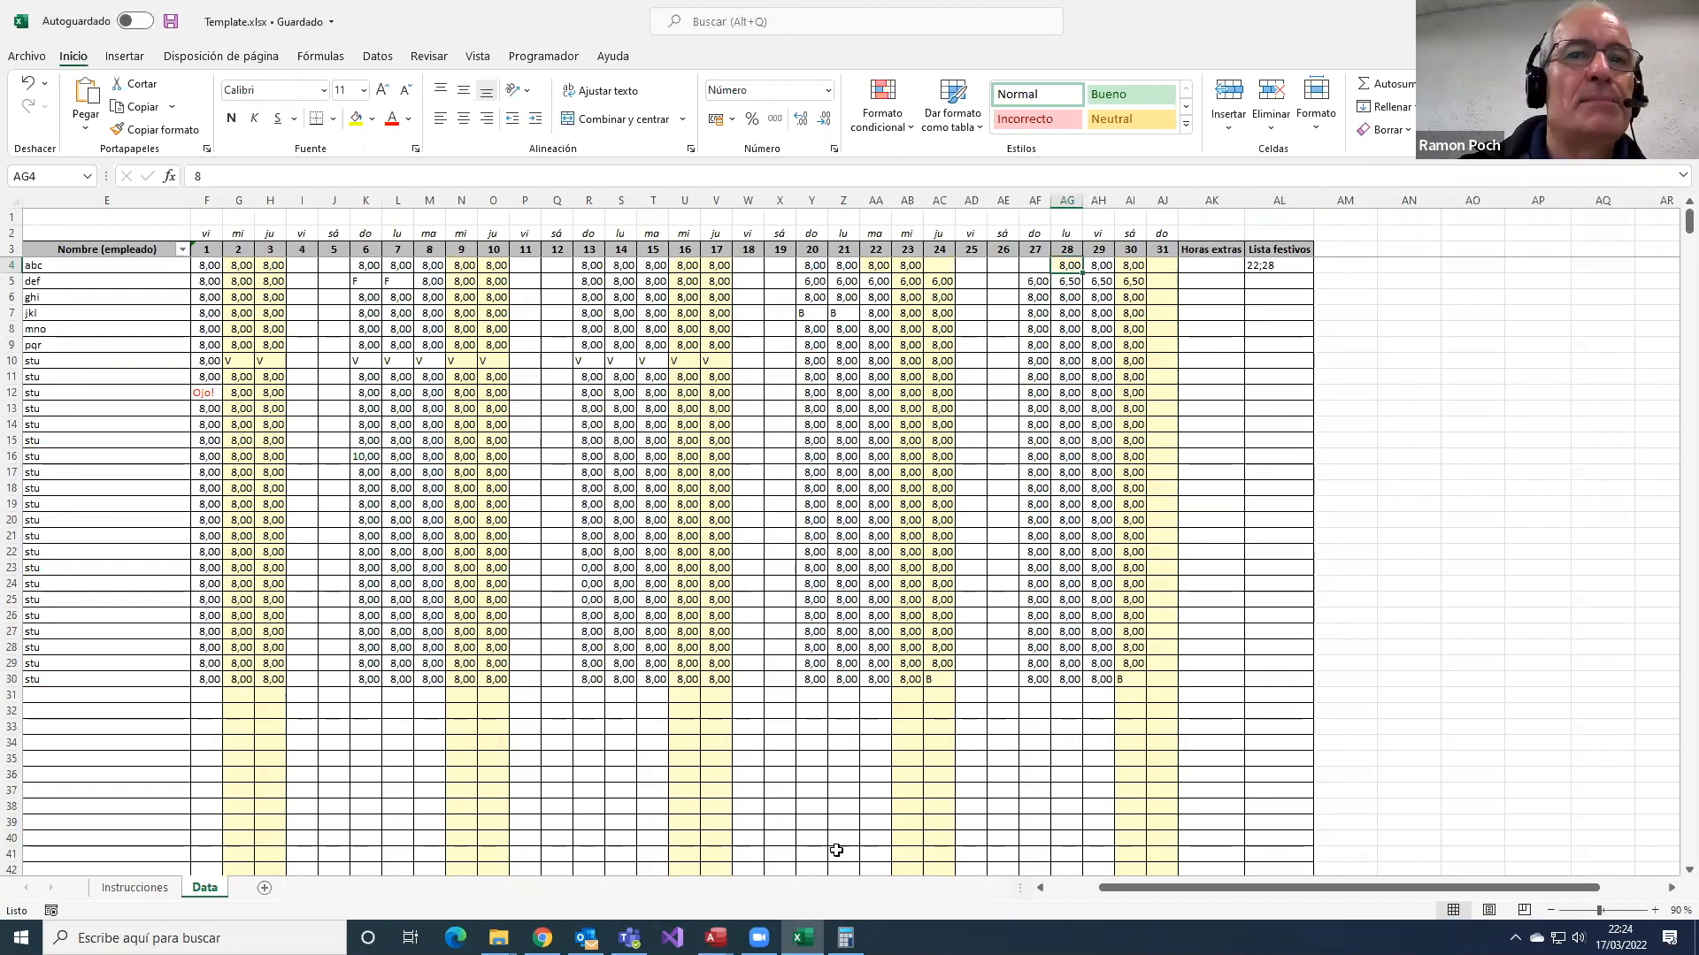
{"action": "left_click", "coordinate": [1042, 889]}
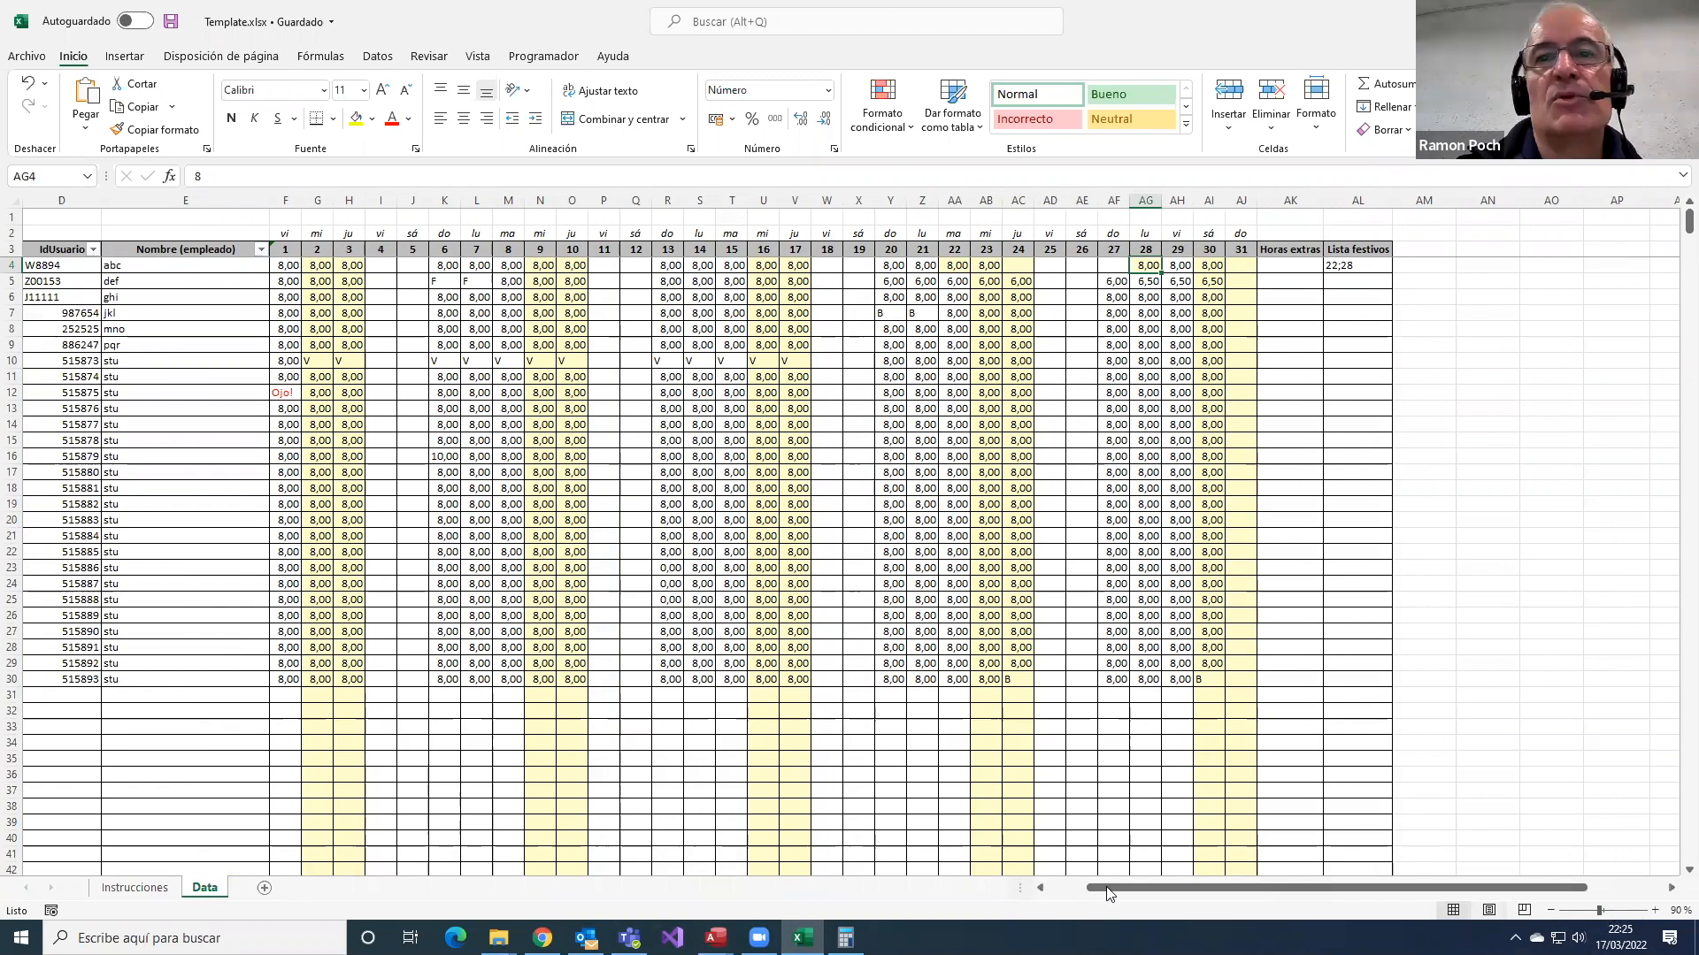
{"action": "left_click", "coordinate": [1671, 888]}
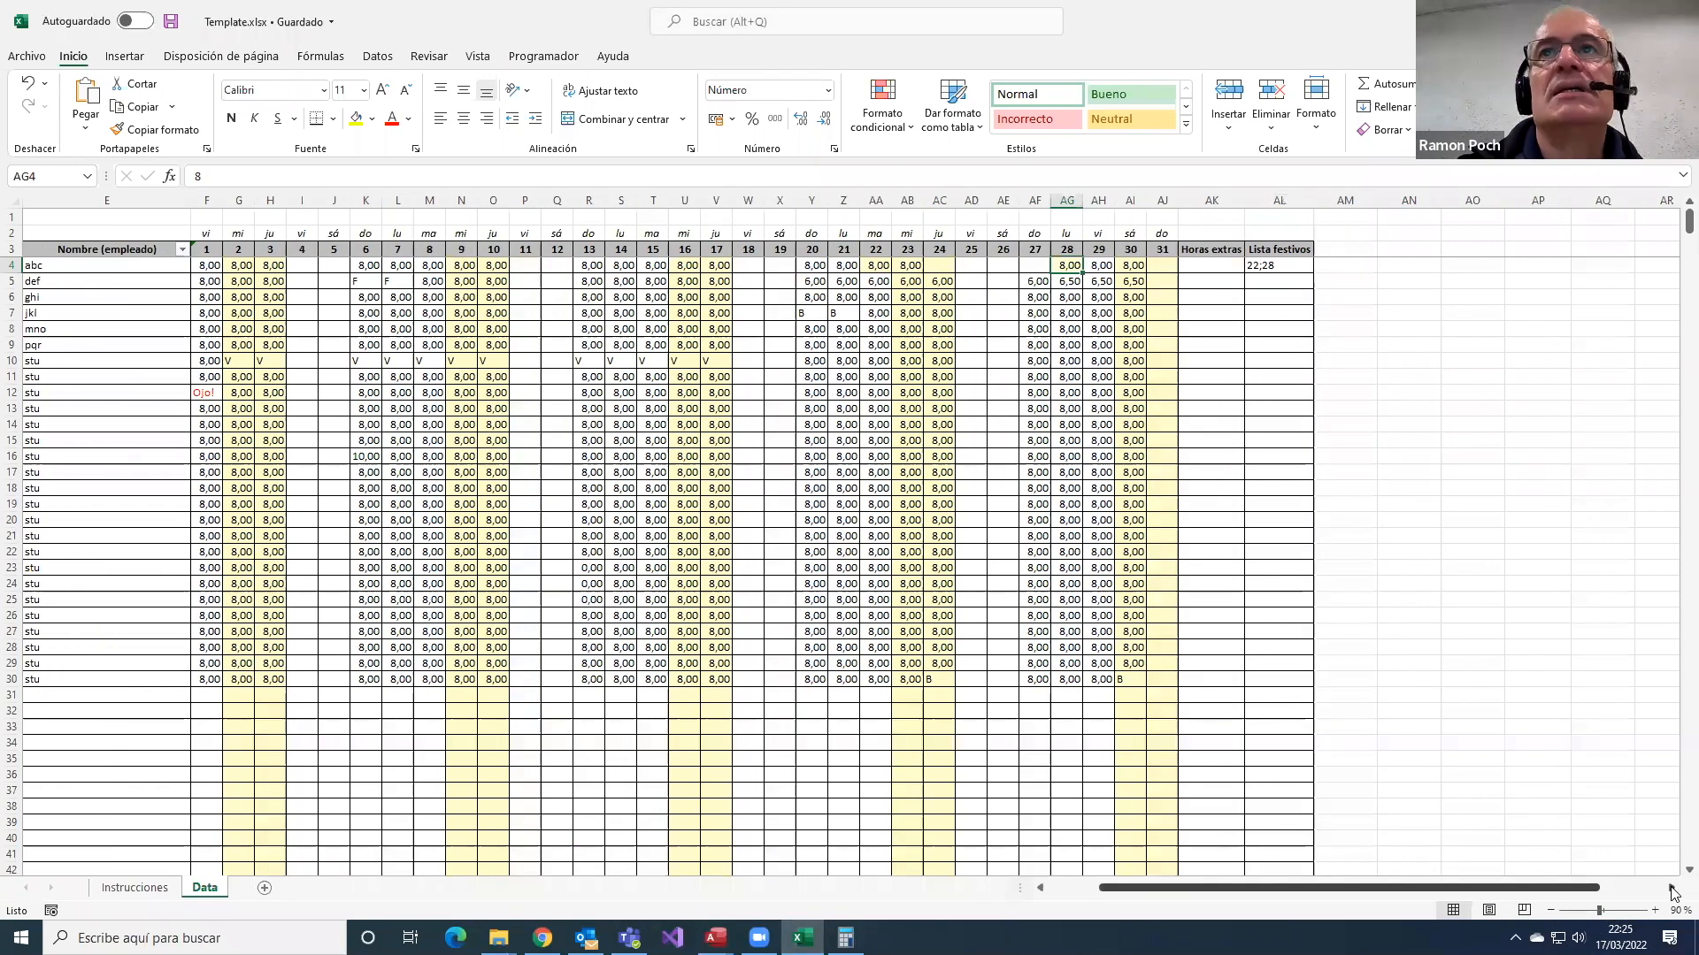
{"action": "left_click", "coordinate": [1671, 888]}
{"action": "left_click", "coordinate": [1671, 888]}
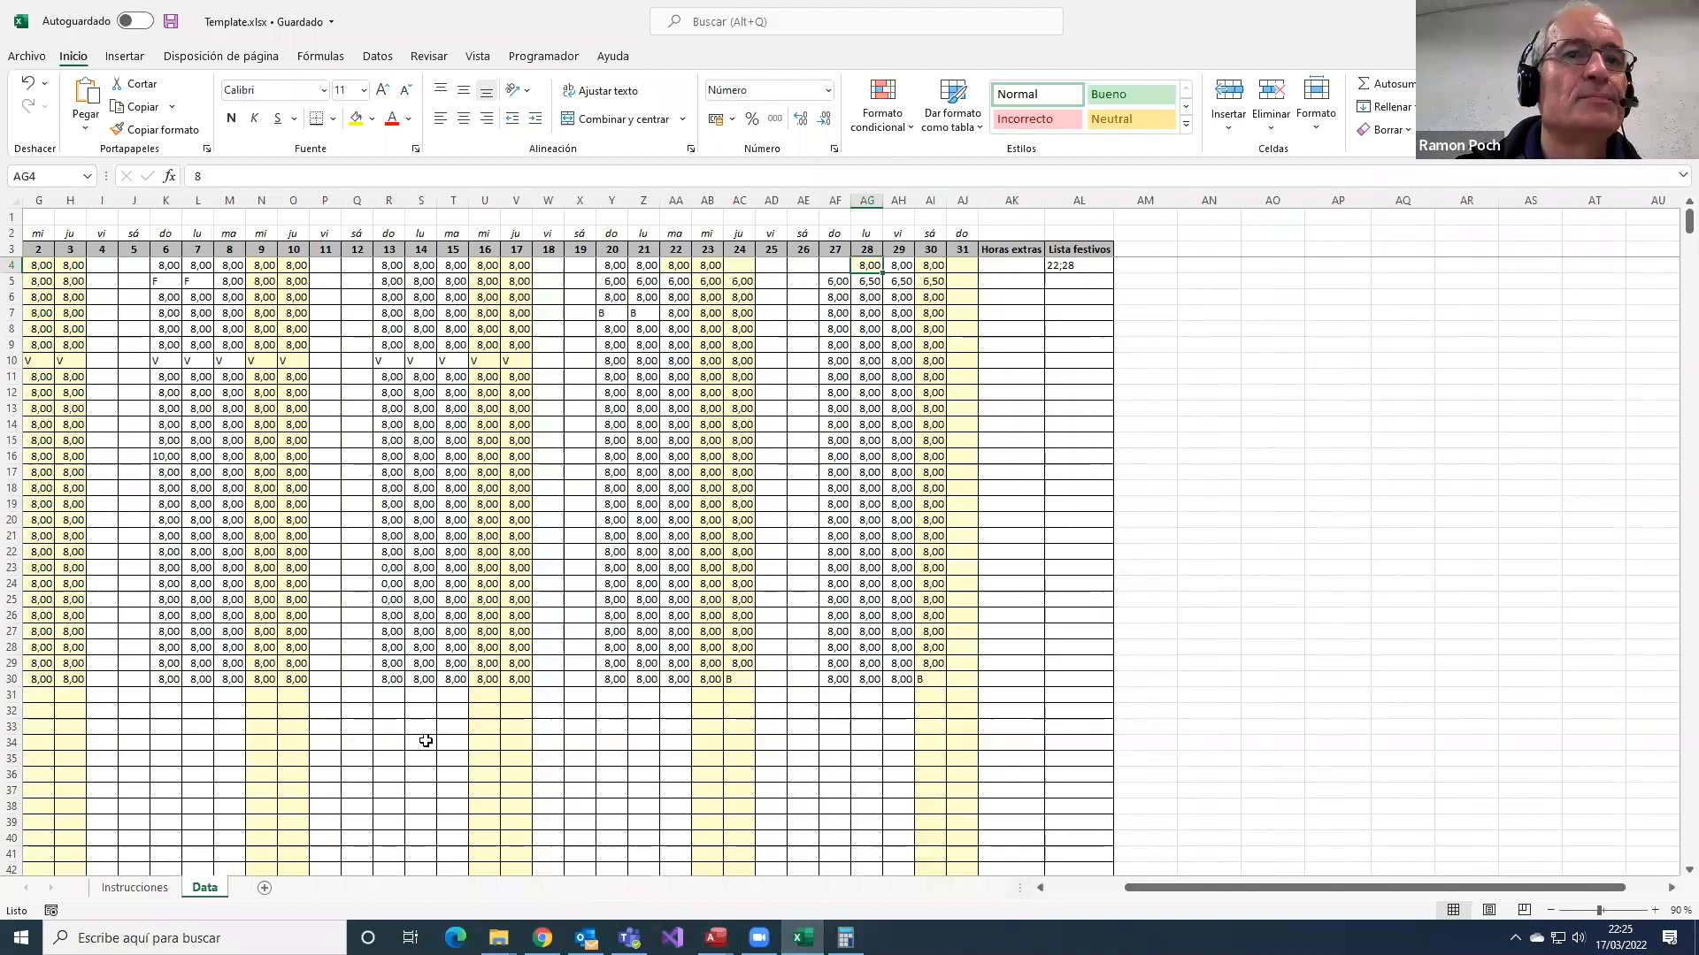
{"action": "mouse_move", "coordinate": [716, 938]}
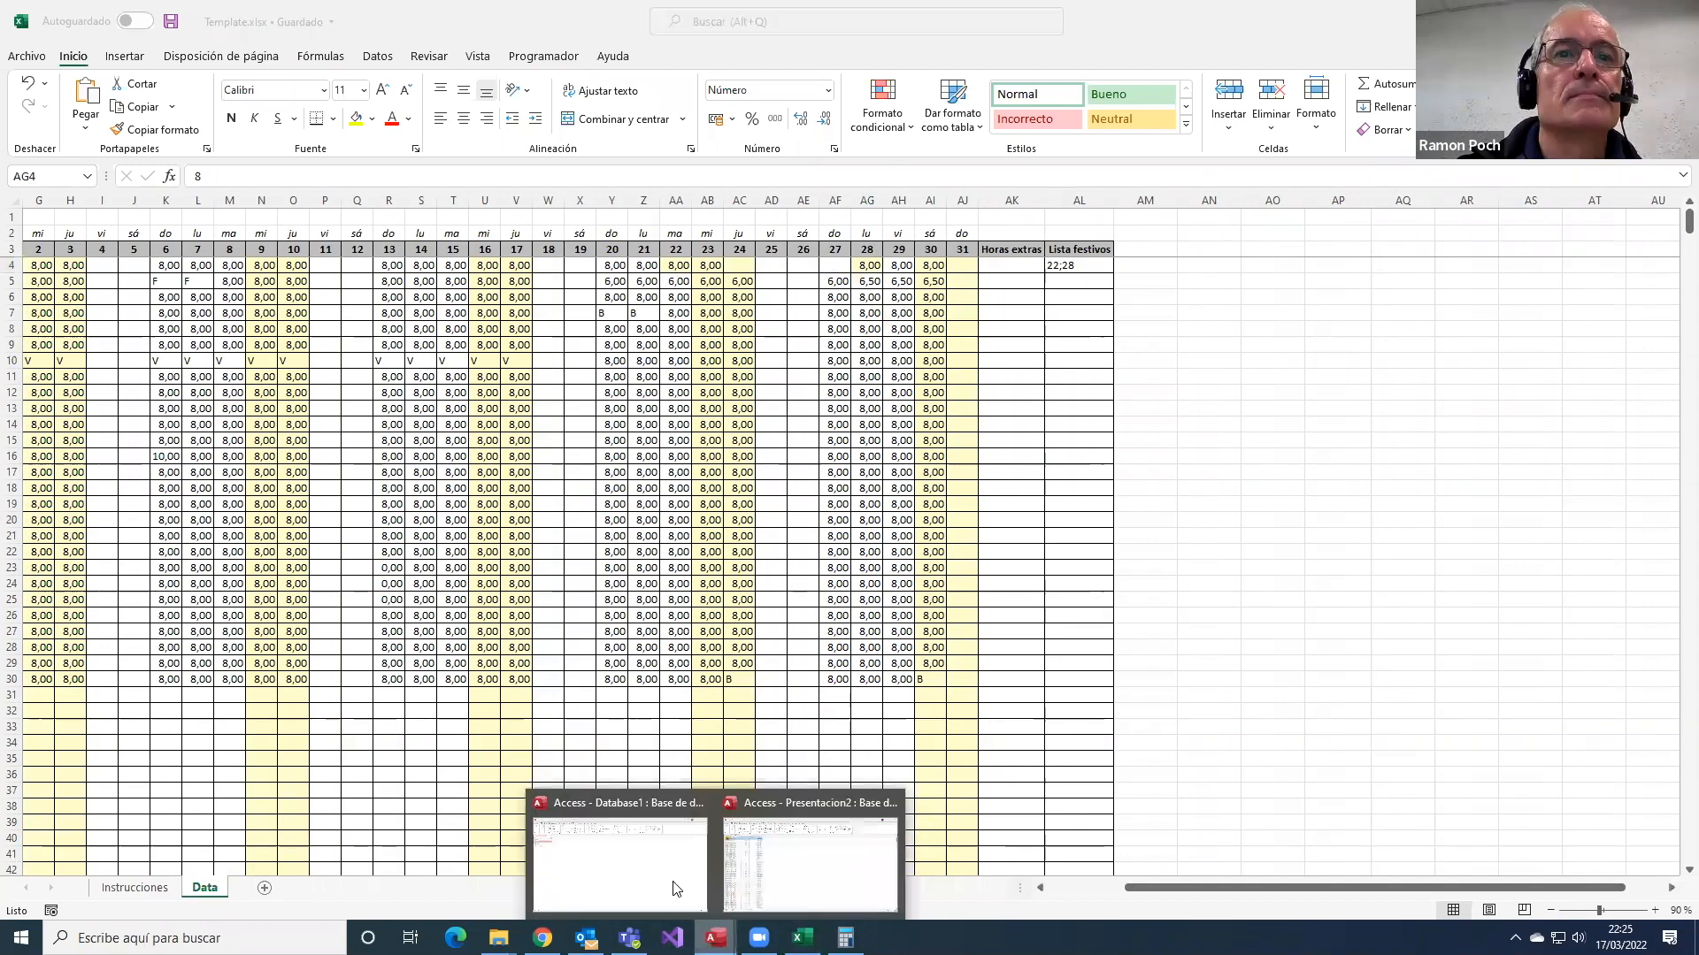
{"action": "left_click", "coordinate": [664, 864]}
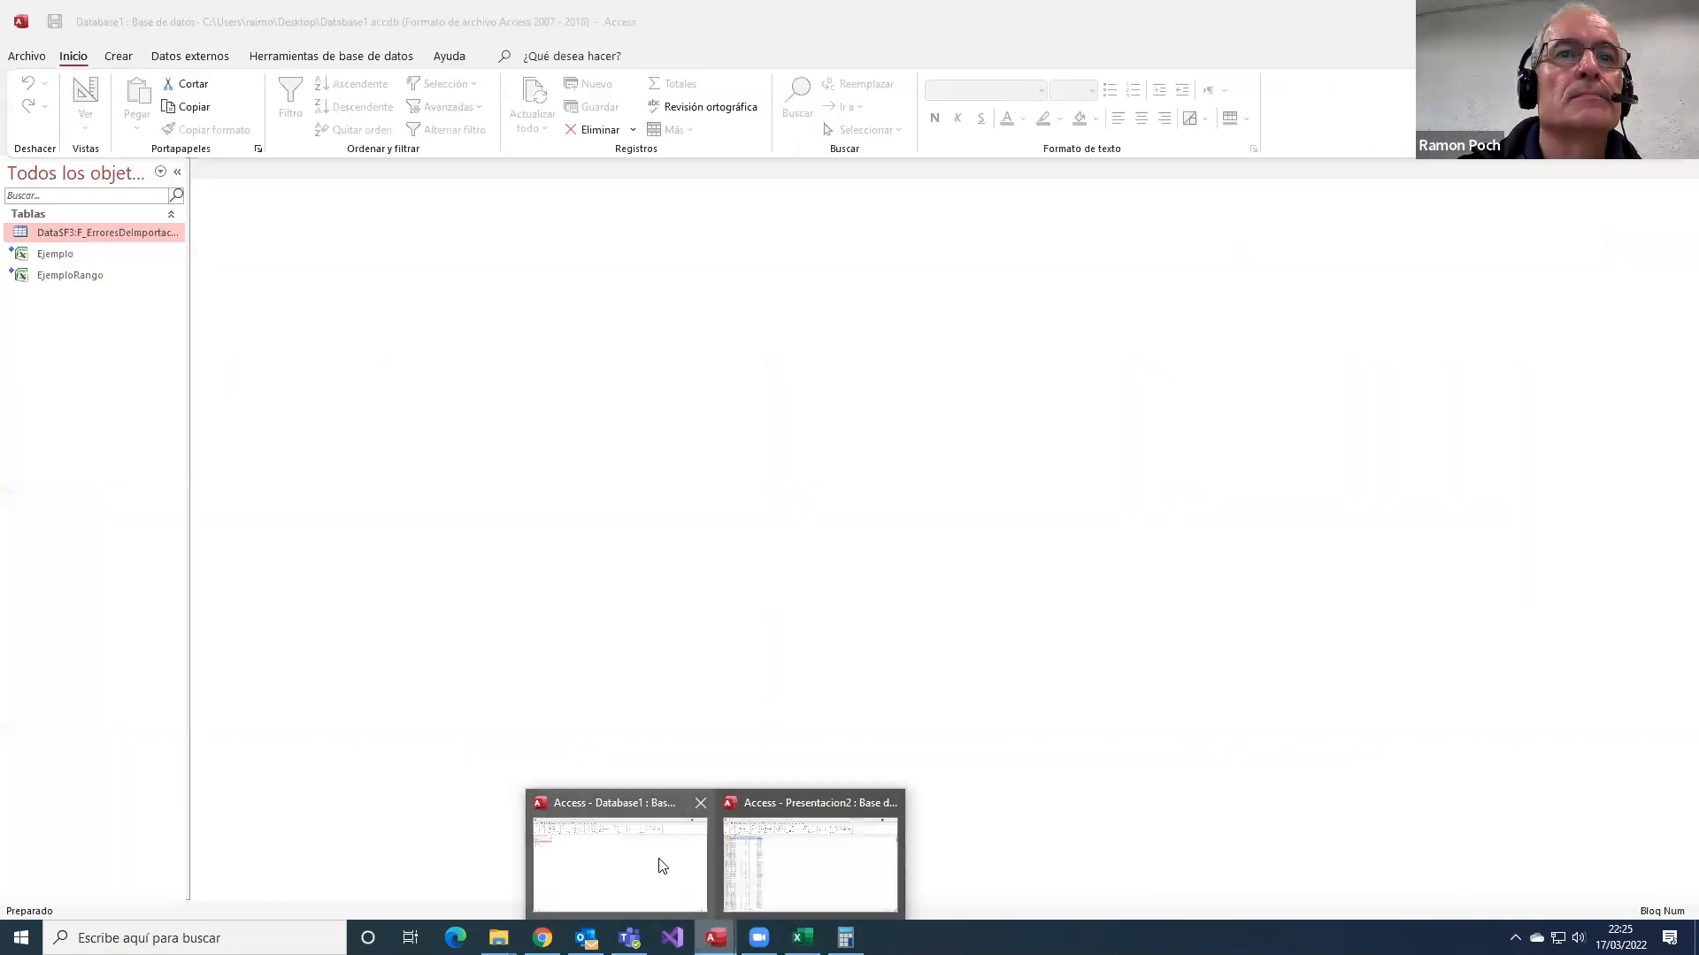
{"action": "left_click", "coordinate": [800, 864]}
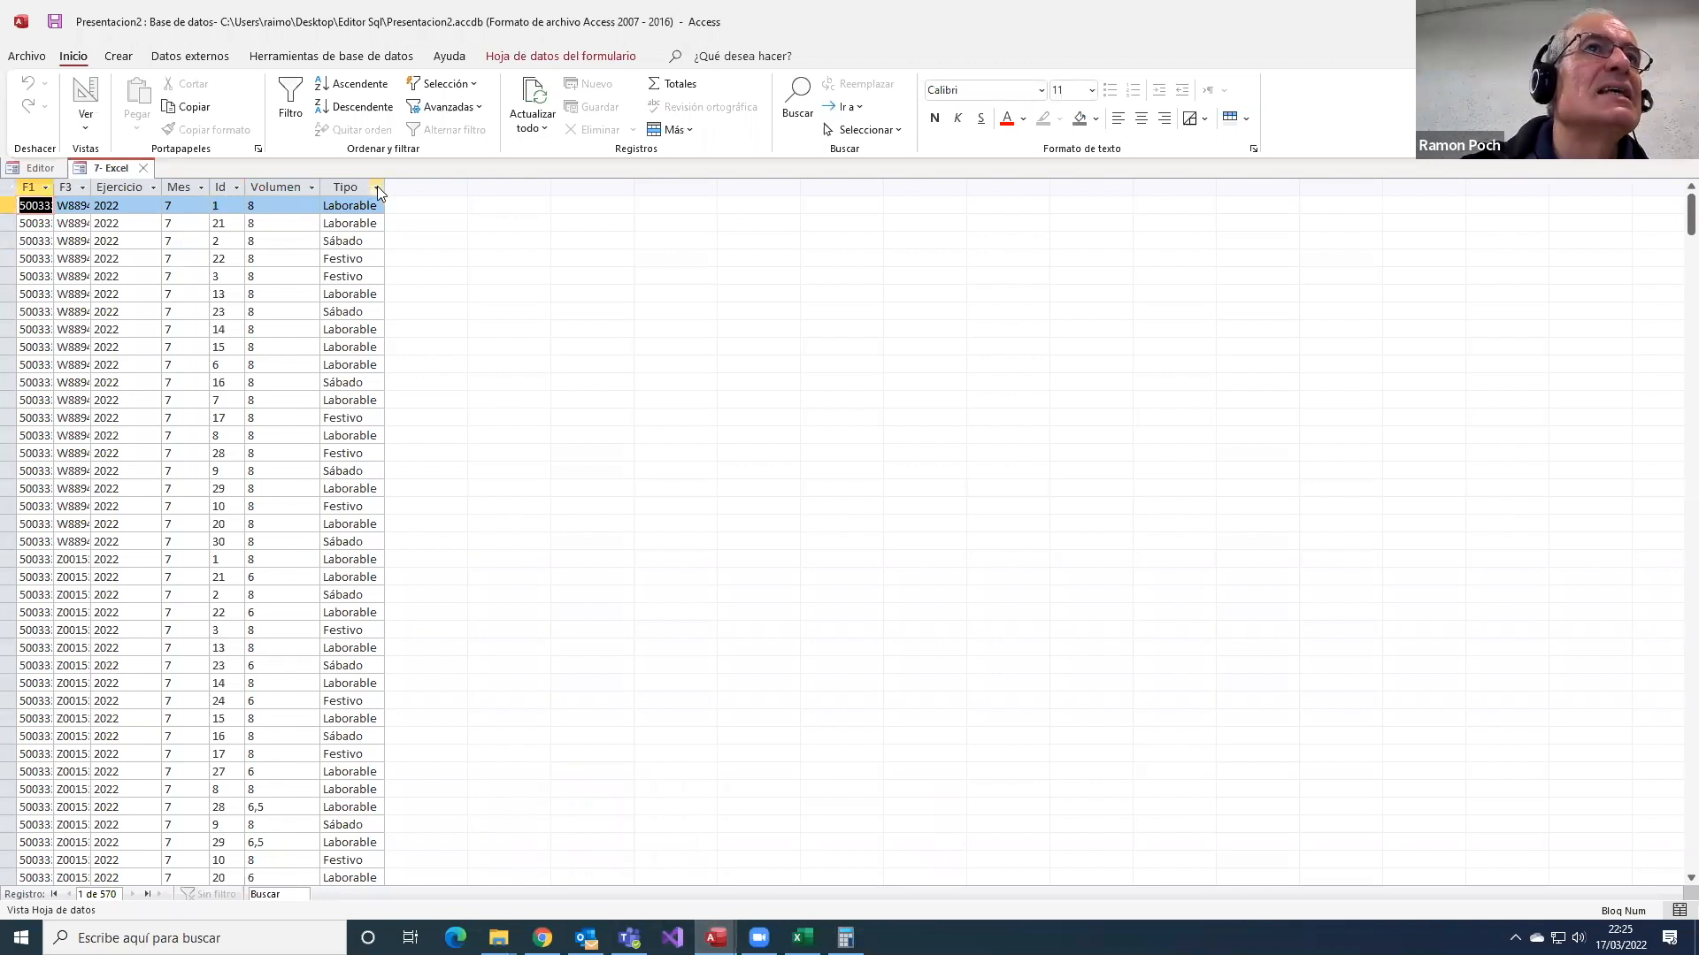
{"action": "left_click", "coordinate": [237, 188]}
{"action": "mouse_move", "coordinate": [283, 284]}
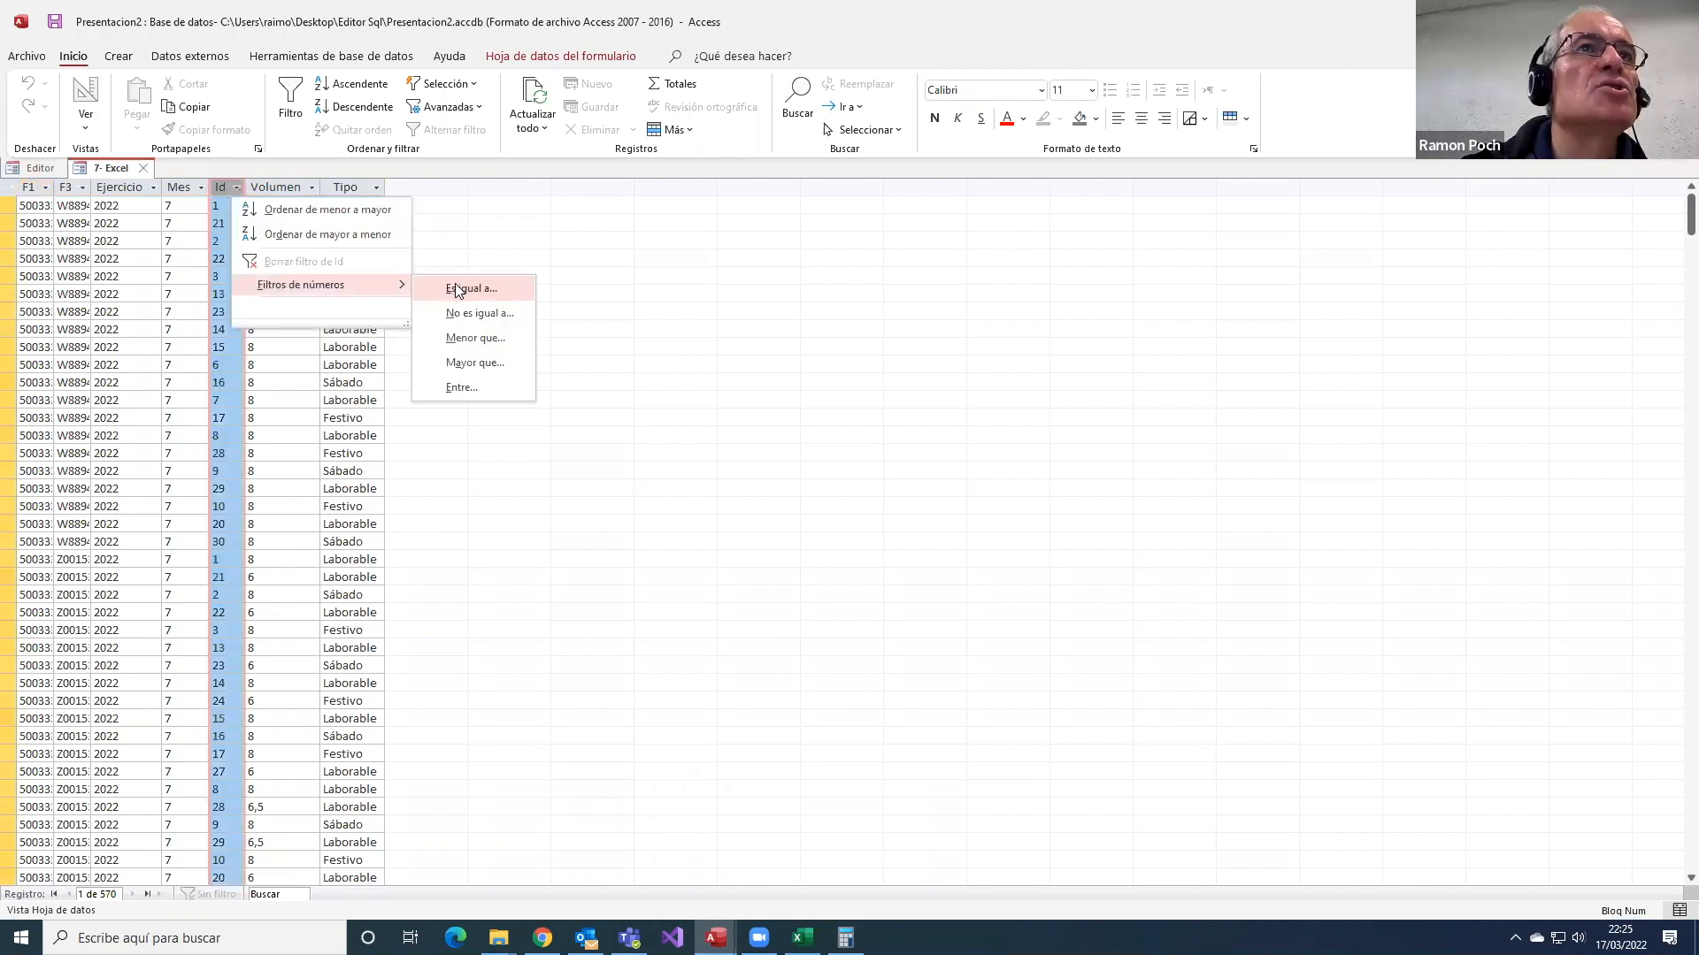
{"action": "left_click", "coordinate": [457, 291]}
{"action": "type", "text": "28"}
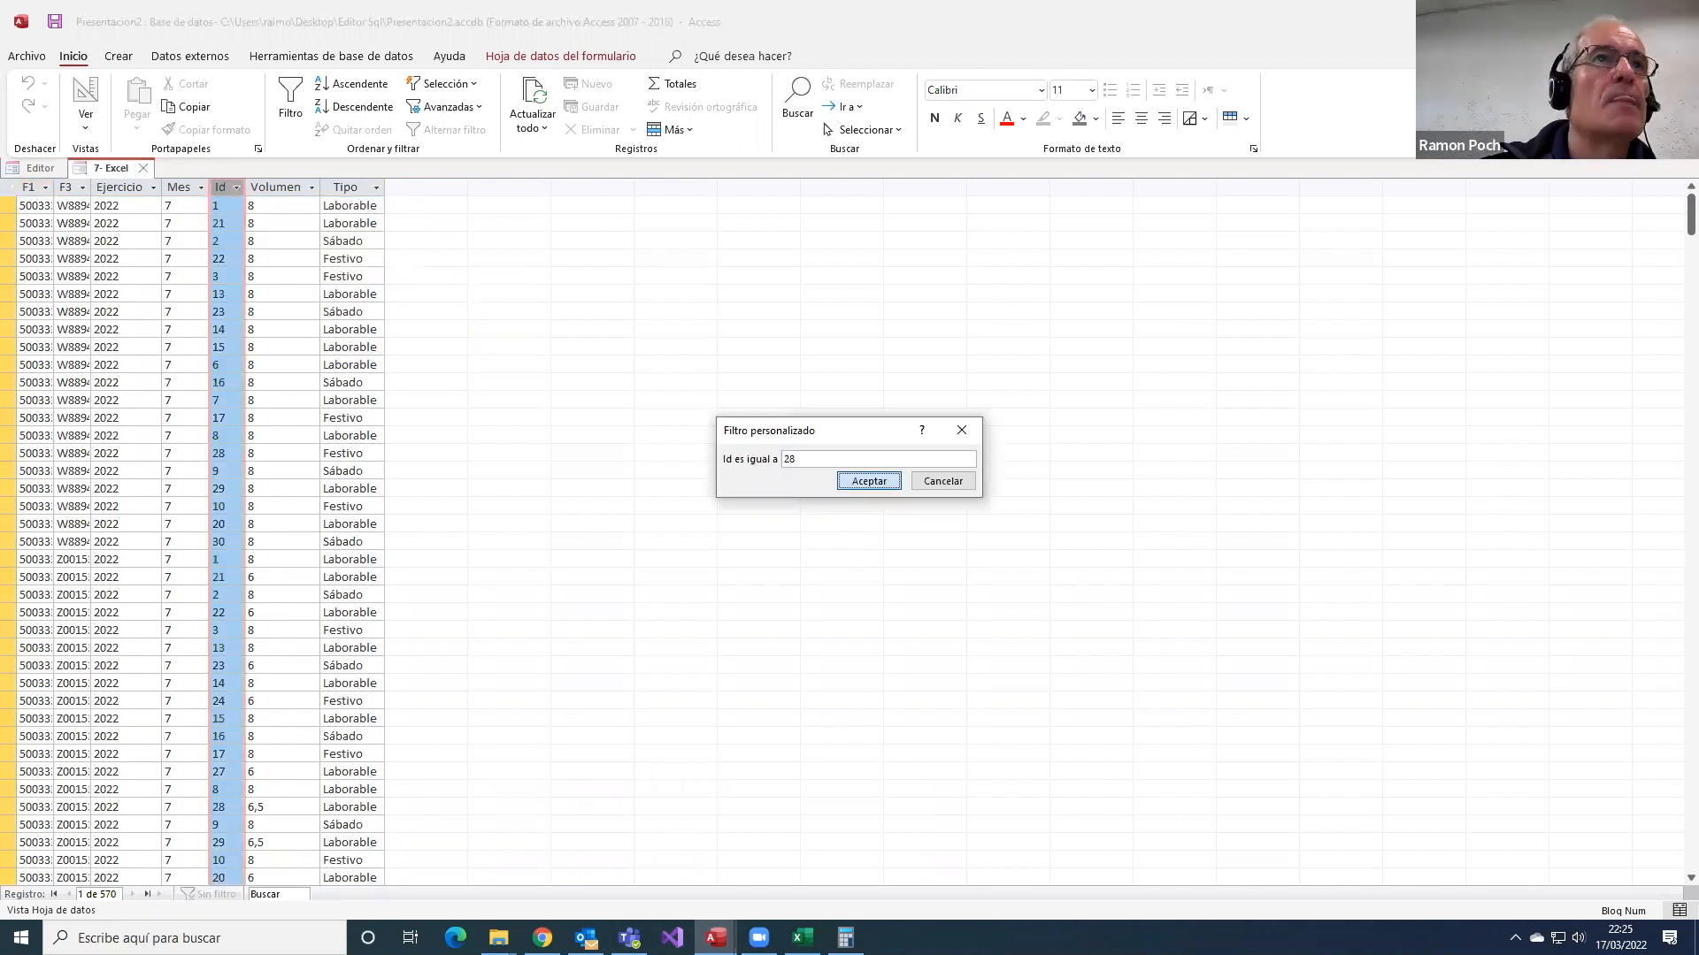
{"action": "key", "text": "Return"}
{"action": "type", "text": "2022"}
{"action": "key", "text": "Return"}
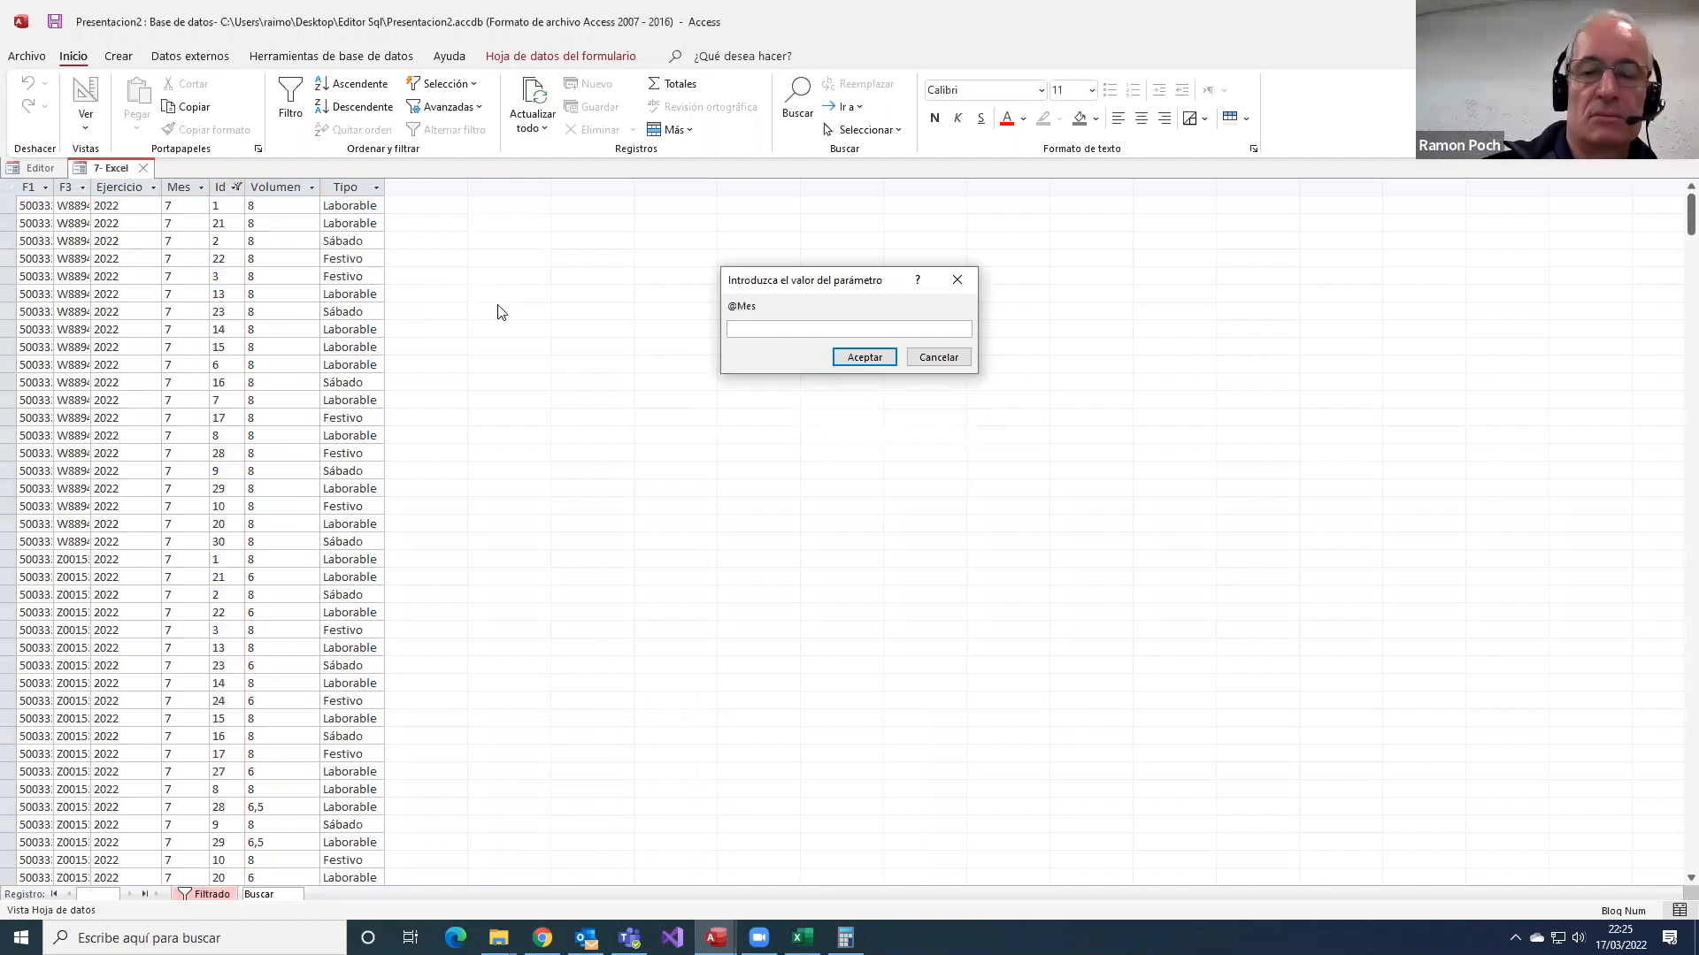
{"action": "type", "text": "7"}
{"action": "key", "text": "Return"}
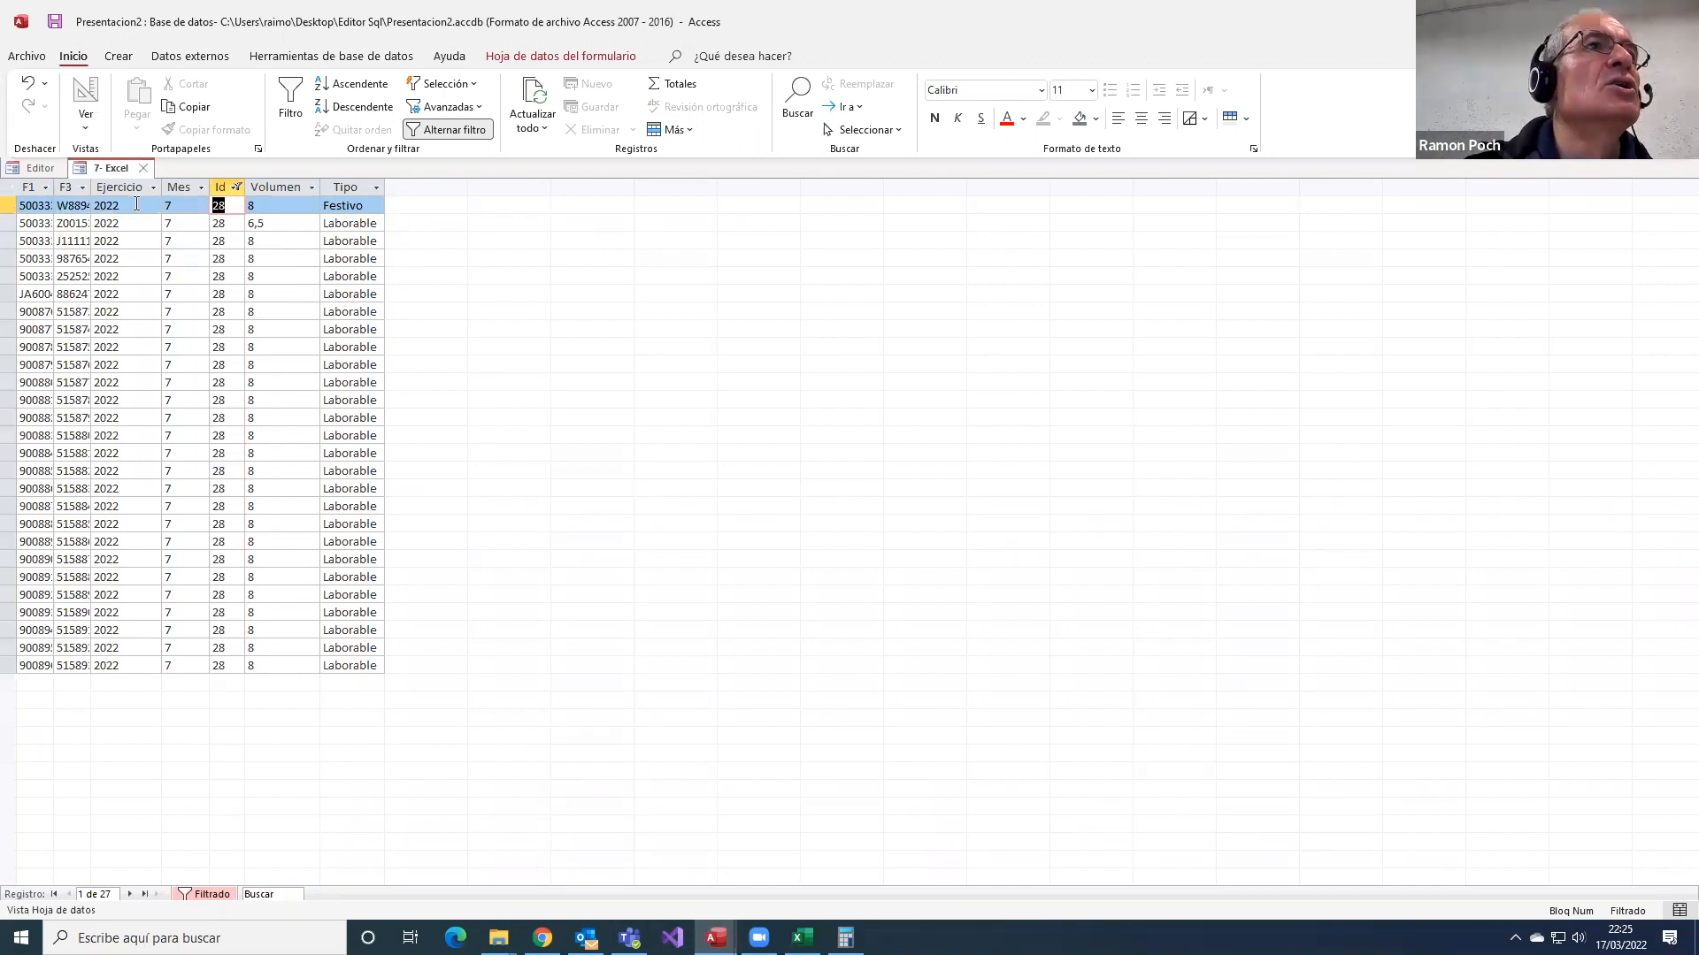
- Fit the F3 column to its contents and select the first record's F3 value
{"action": "double_click", "coordinate": [92, 188]}
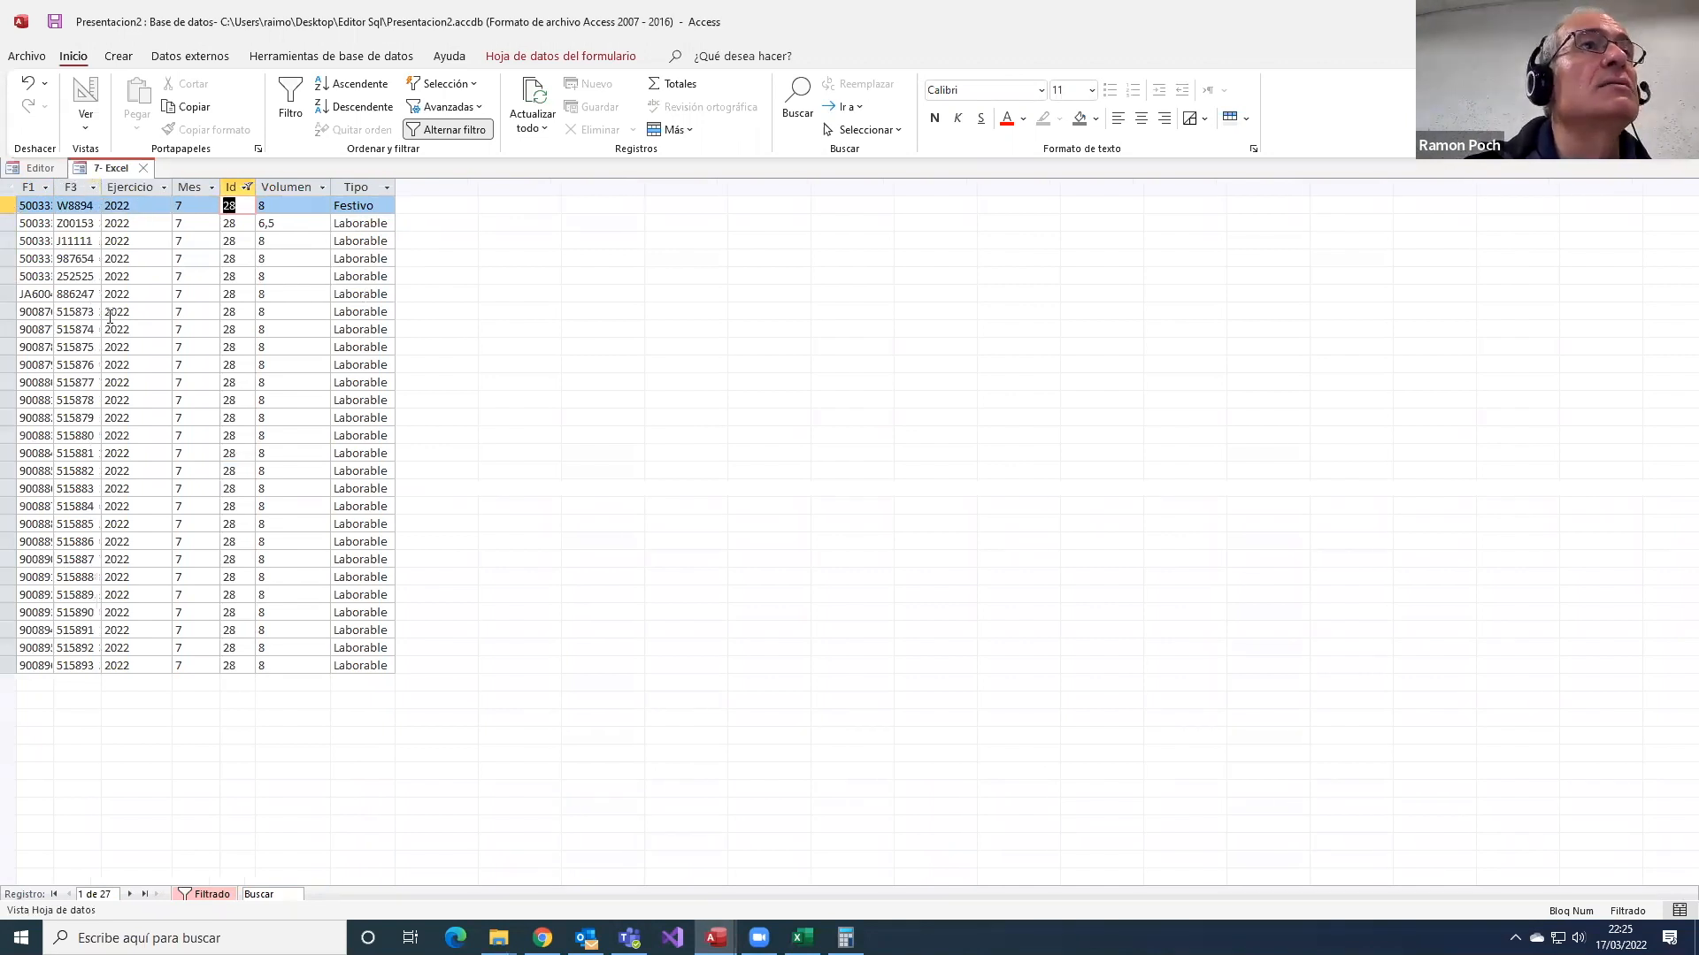
{"action": "double_click", "coordinate": [94, 207]}
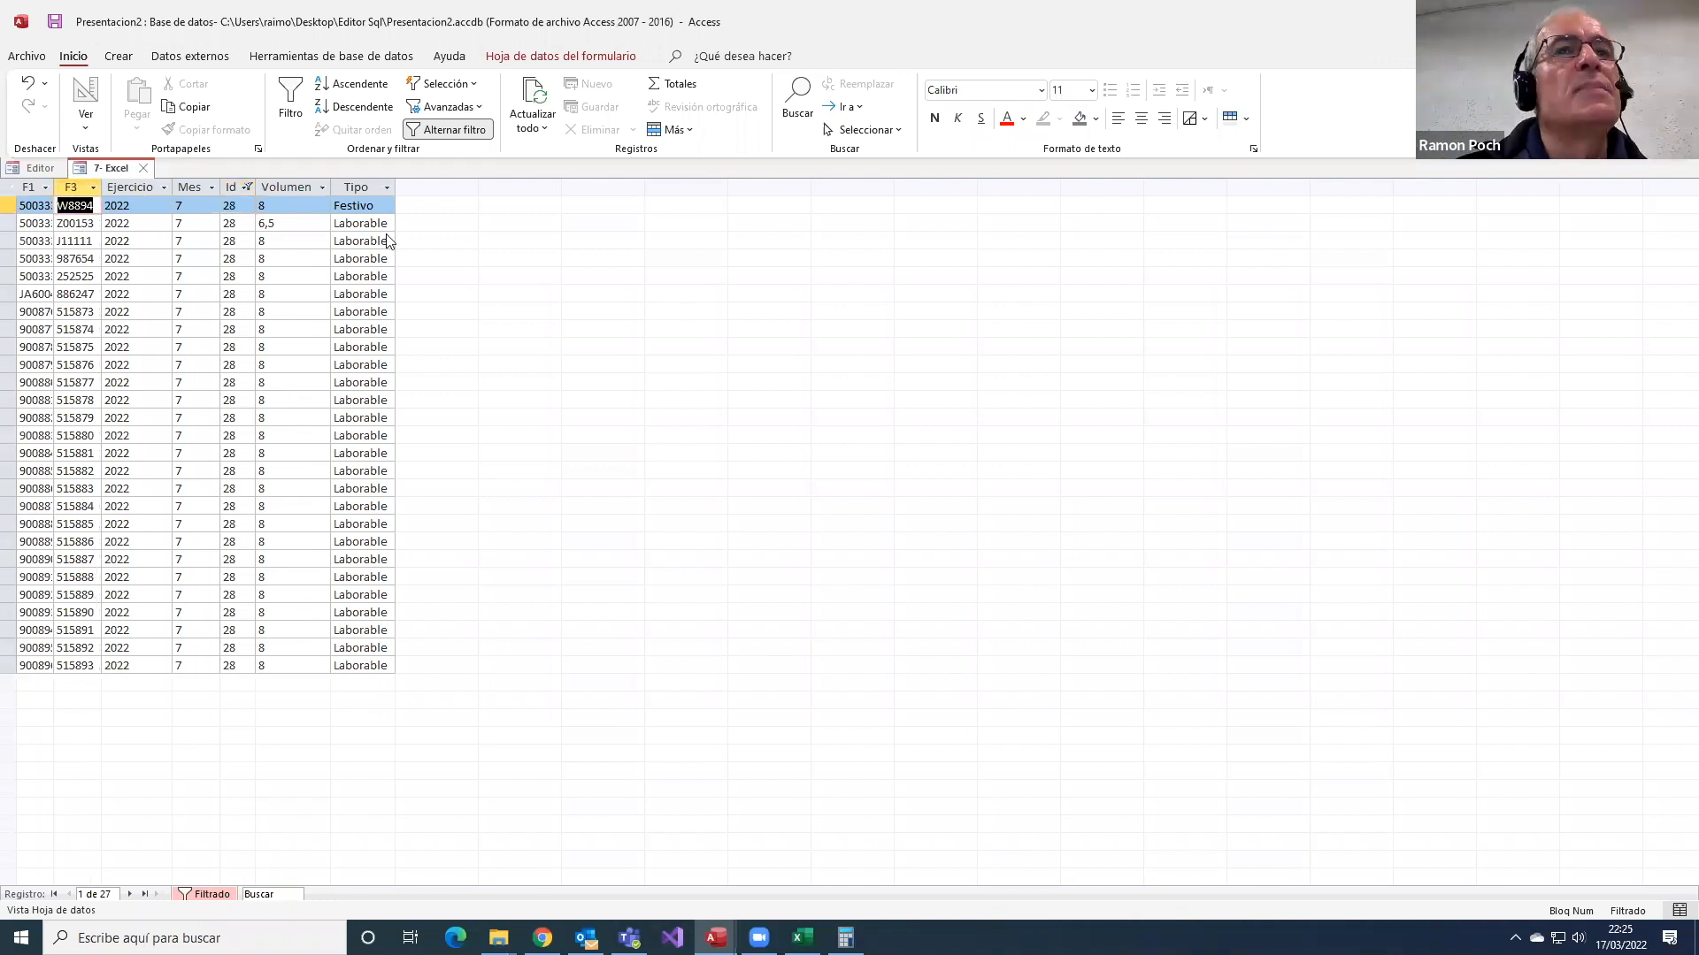
- Switch to Template.xlsx in Excel and examine the day 28 values of all employees in AG4:AG30 on the Data sheet
{"action": "mouse_move", "coordinate": [803, 938]}
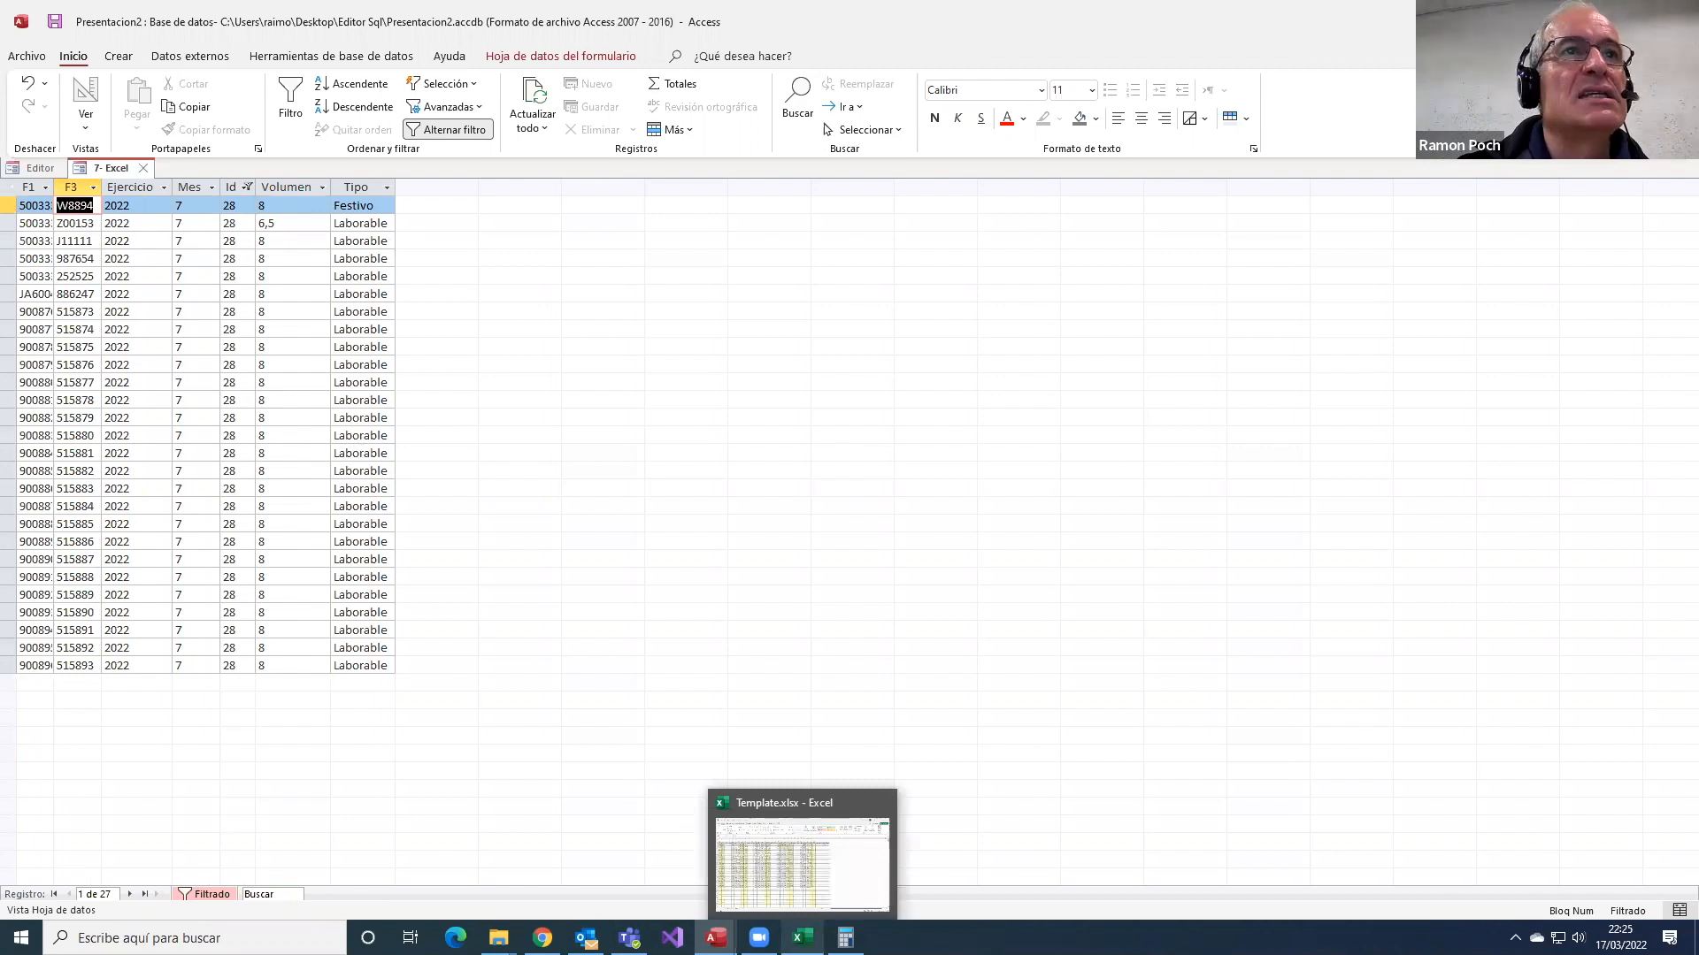
{"action": "left_click", "coordinate": [818, 885]}
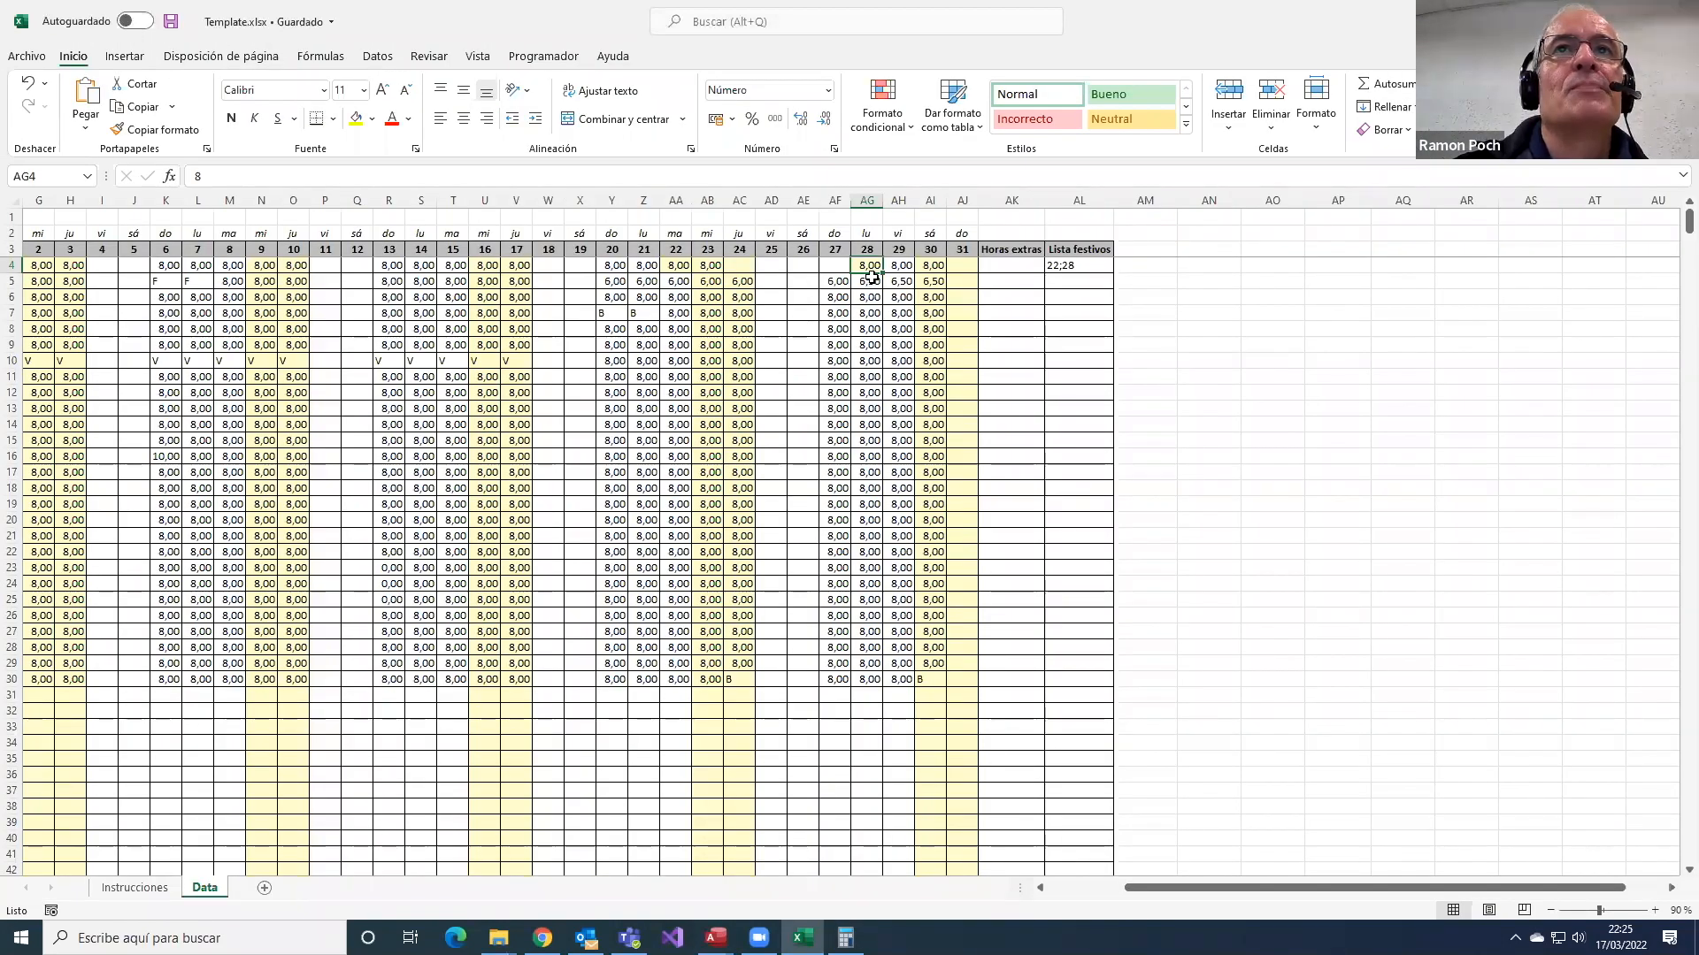
{"action": "left_click", "coordinate": [868, 297]}
{"action": "left_click_drag", "start_coordinate": [870, 268], "coordinate": [879, 678]}
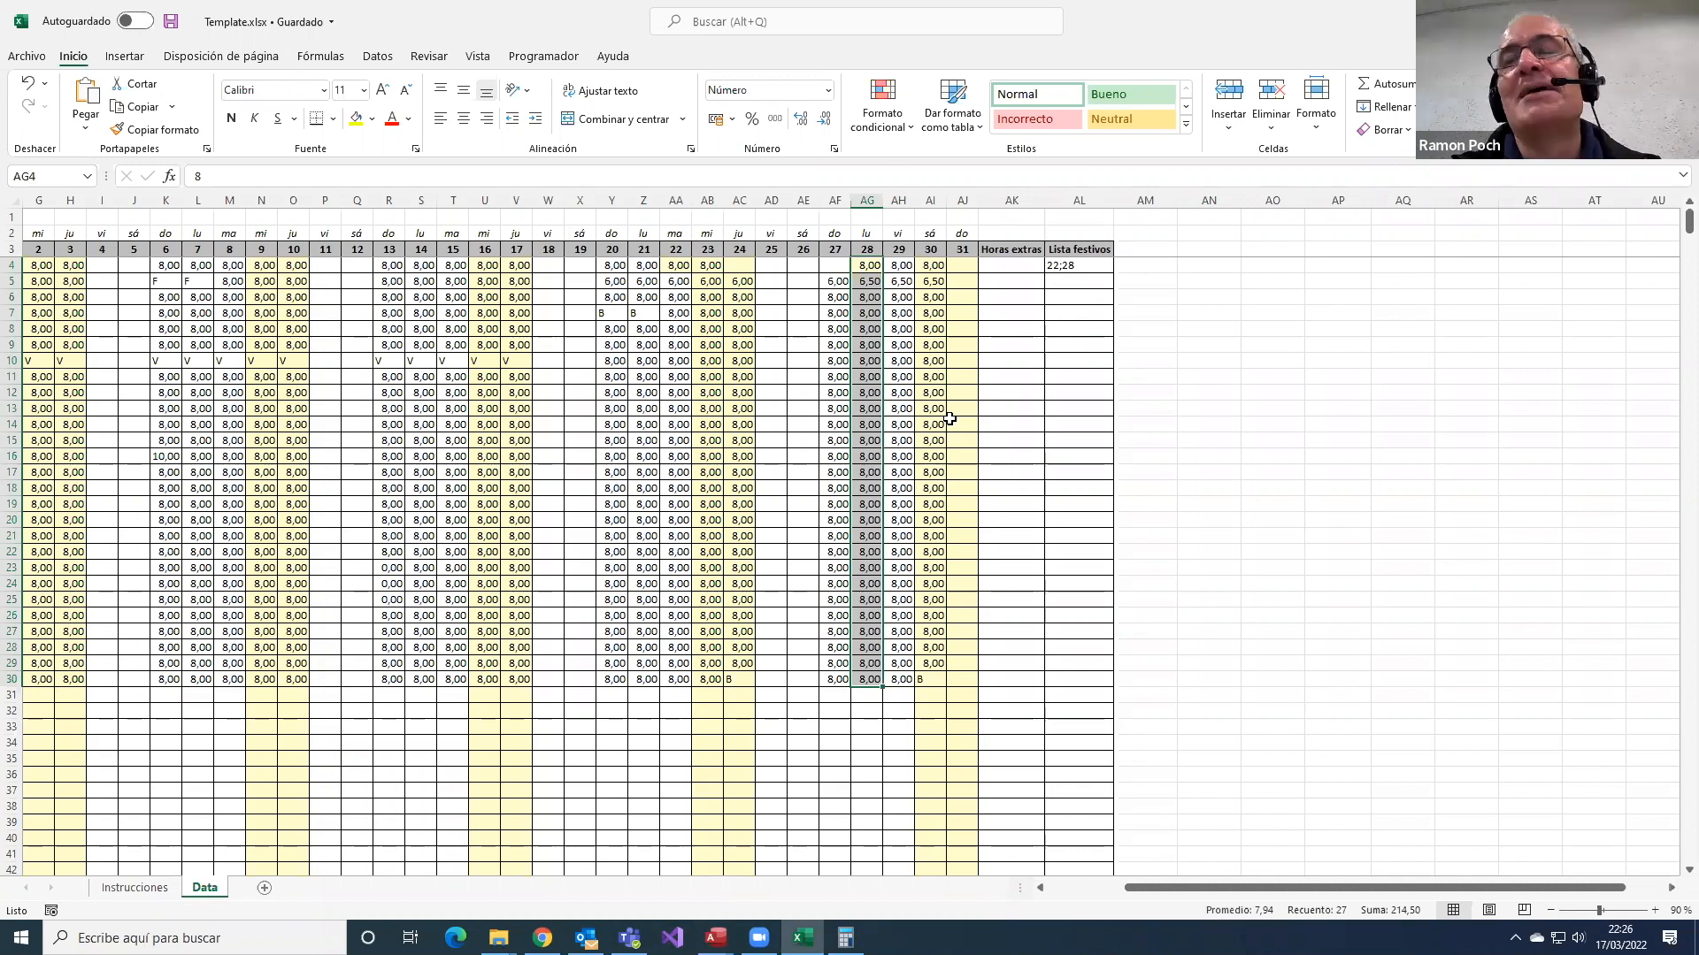
{"action": "left_click", "coordinate": [961, 680]}
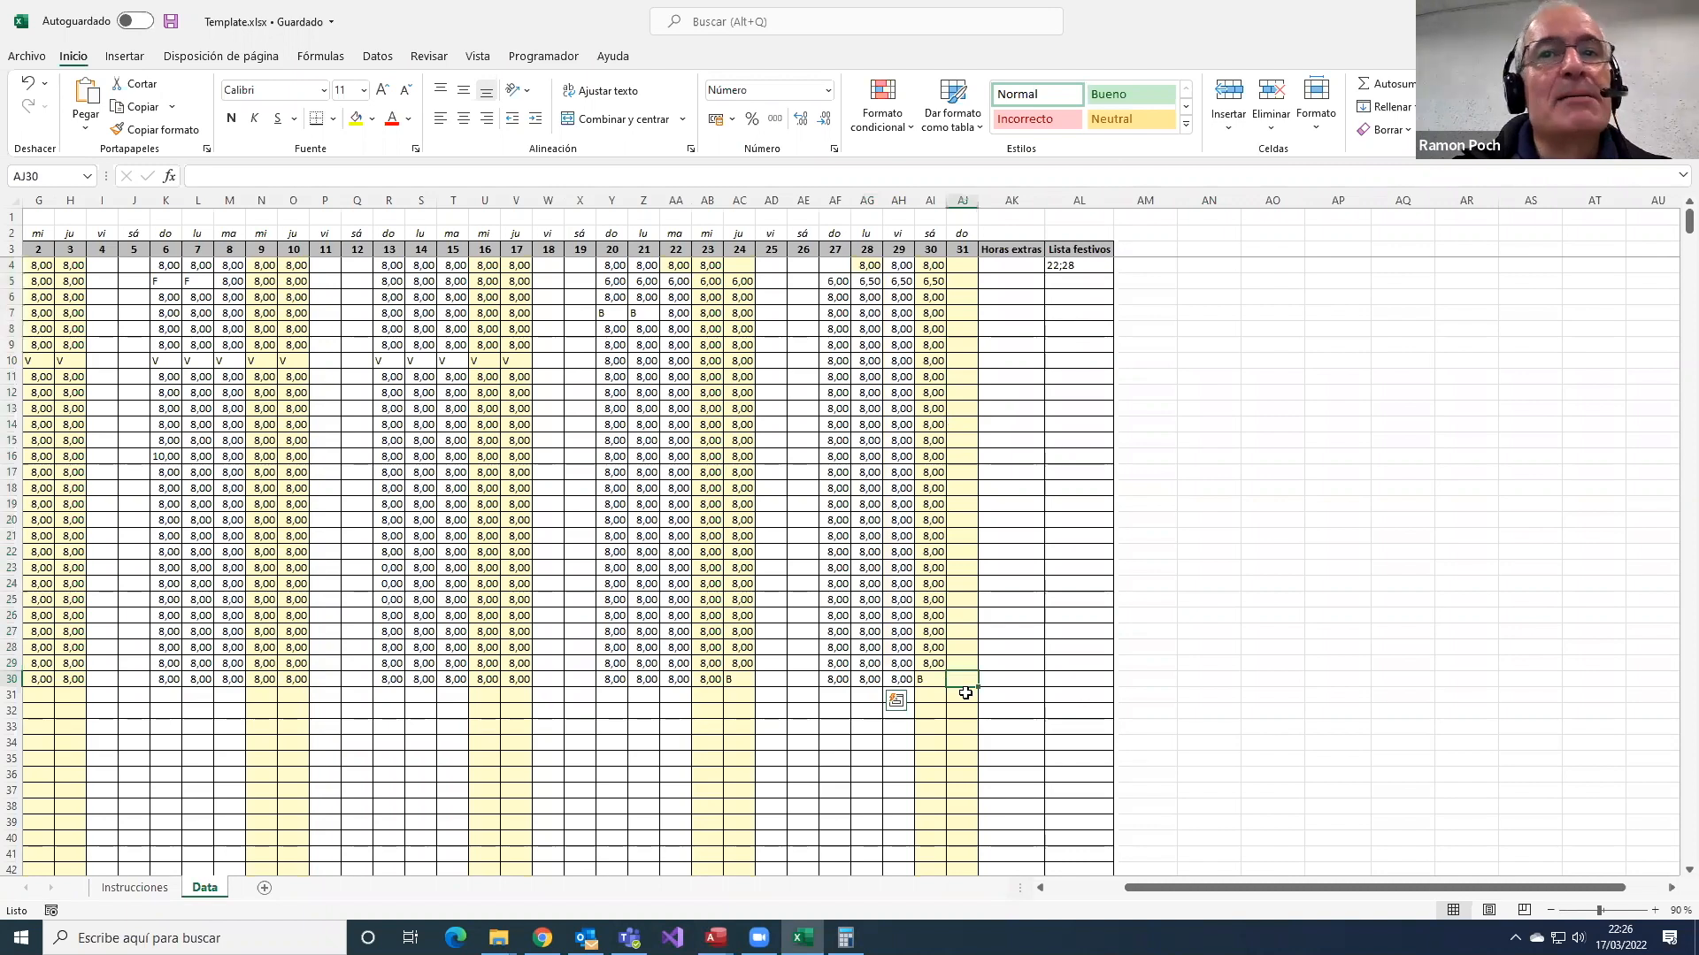